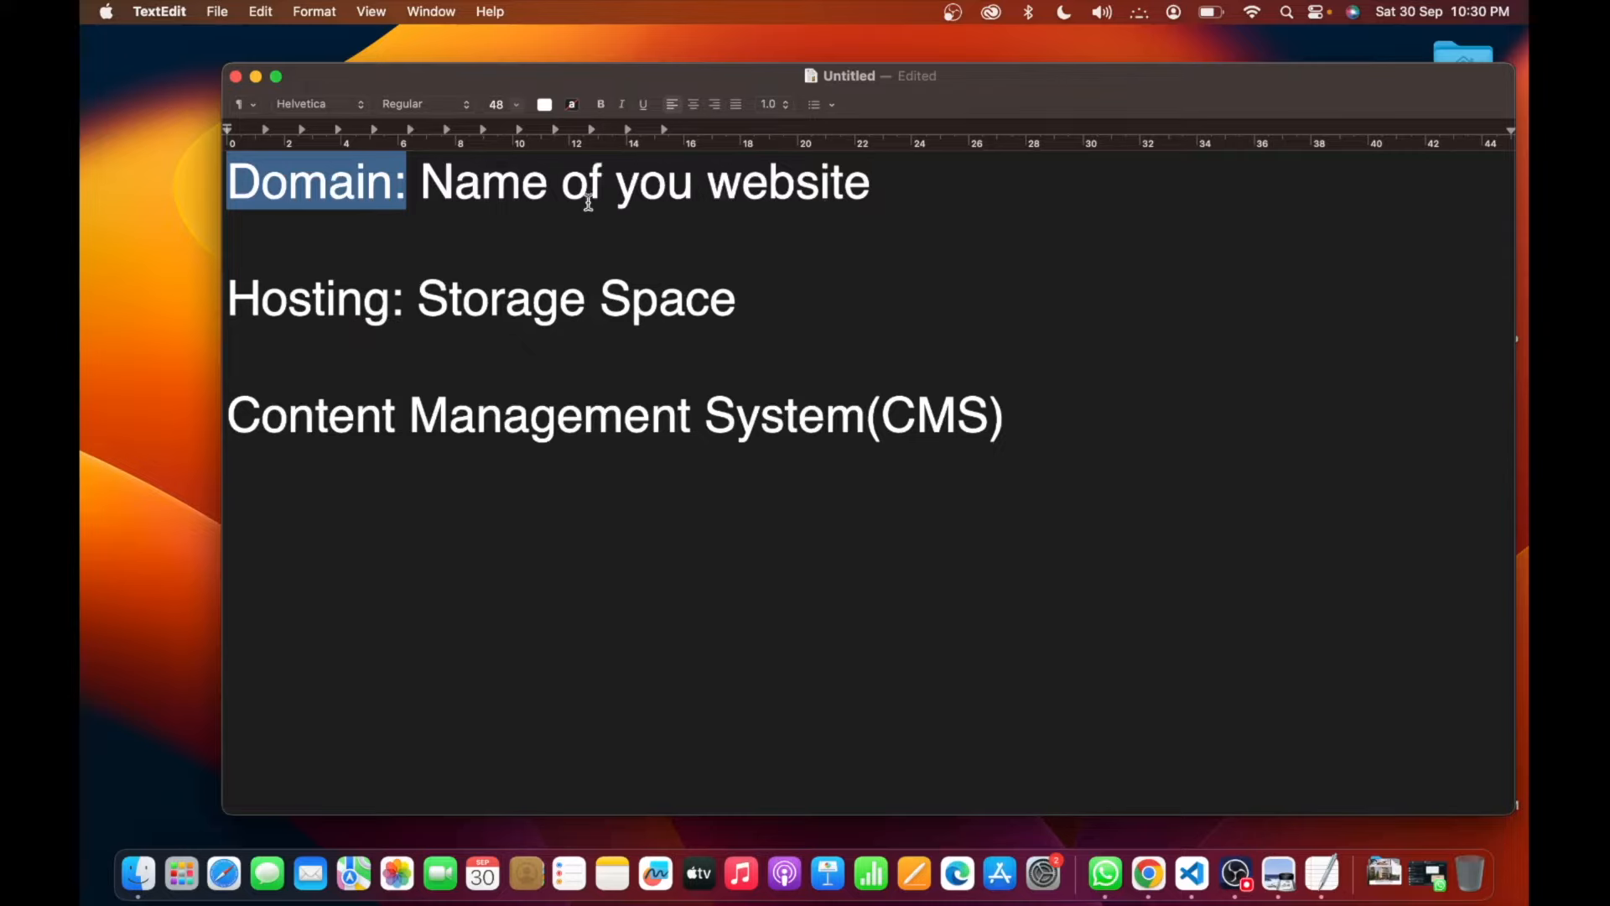
Add ": Wordpress" after "Content Management System(CMS)" in the notes and highlight the Domain and Hosting lines.
triple_click(545, 185)
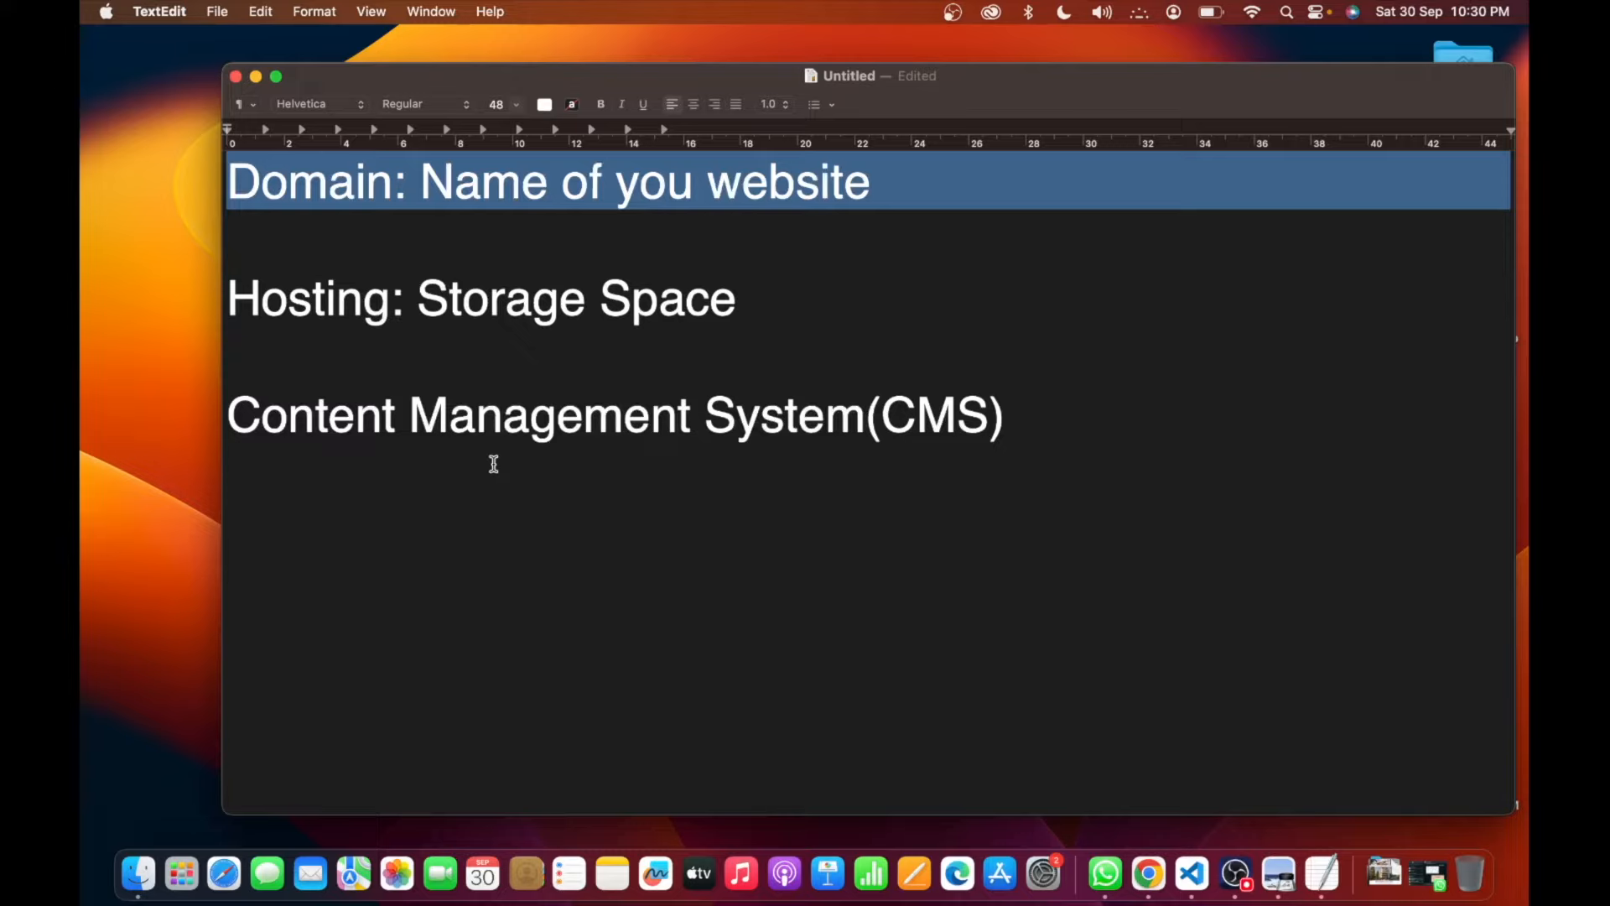
click(1011, 401)
text(: Wordpress)
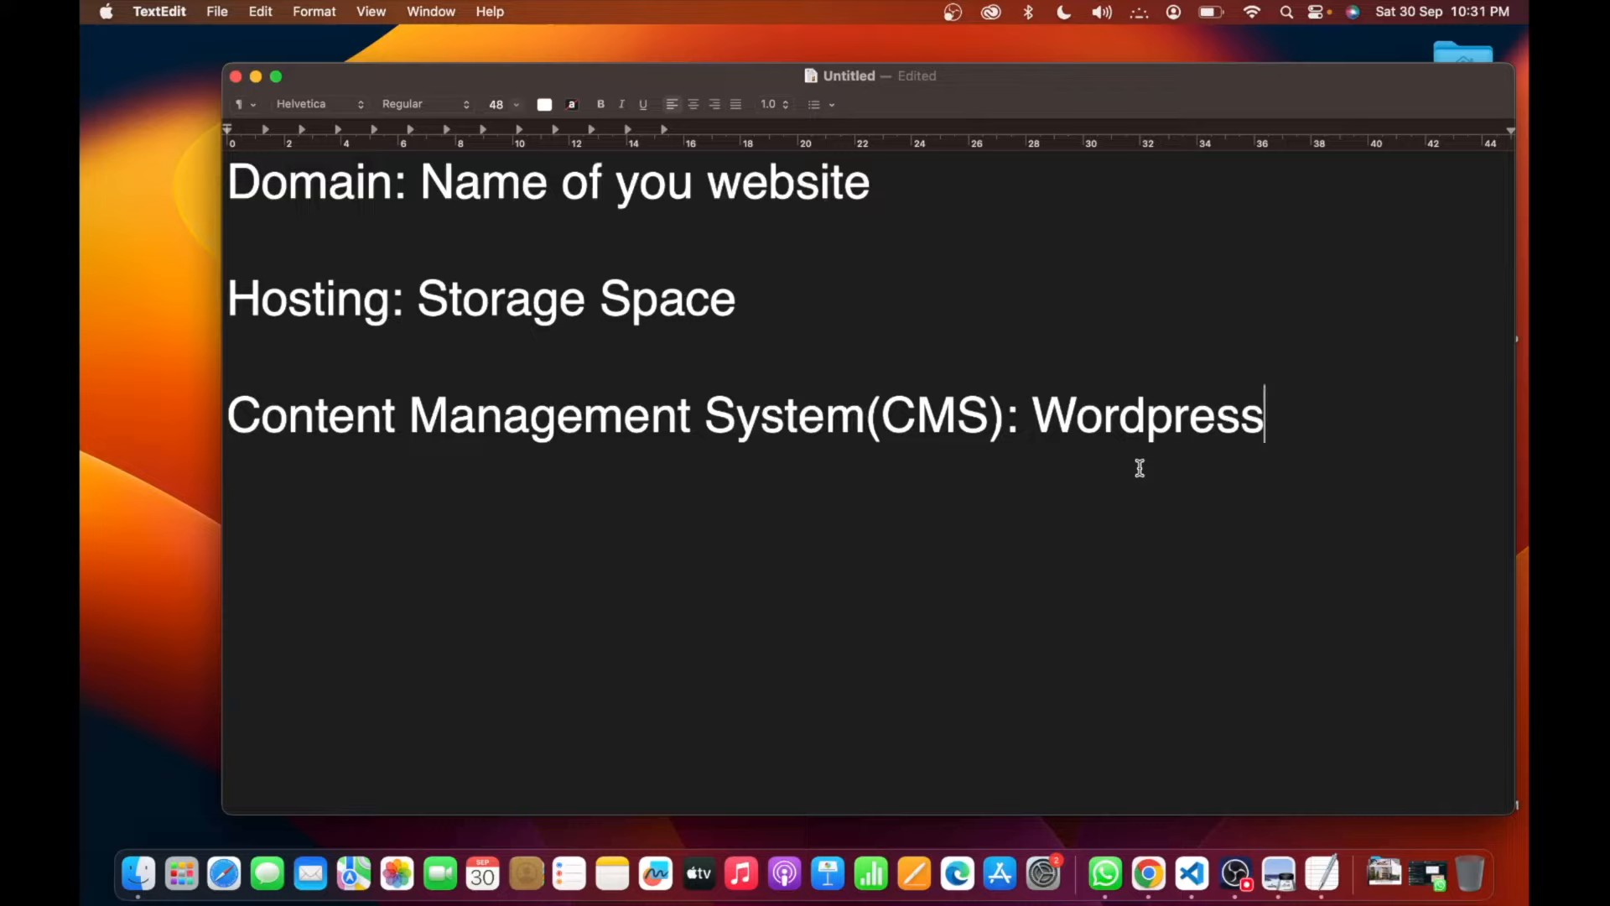
drag(229, 172, 790, 319)
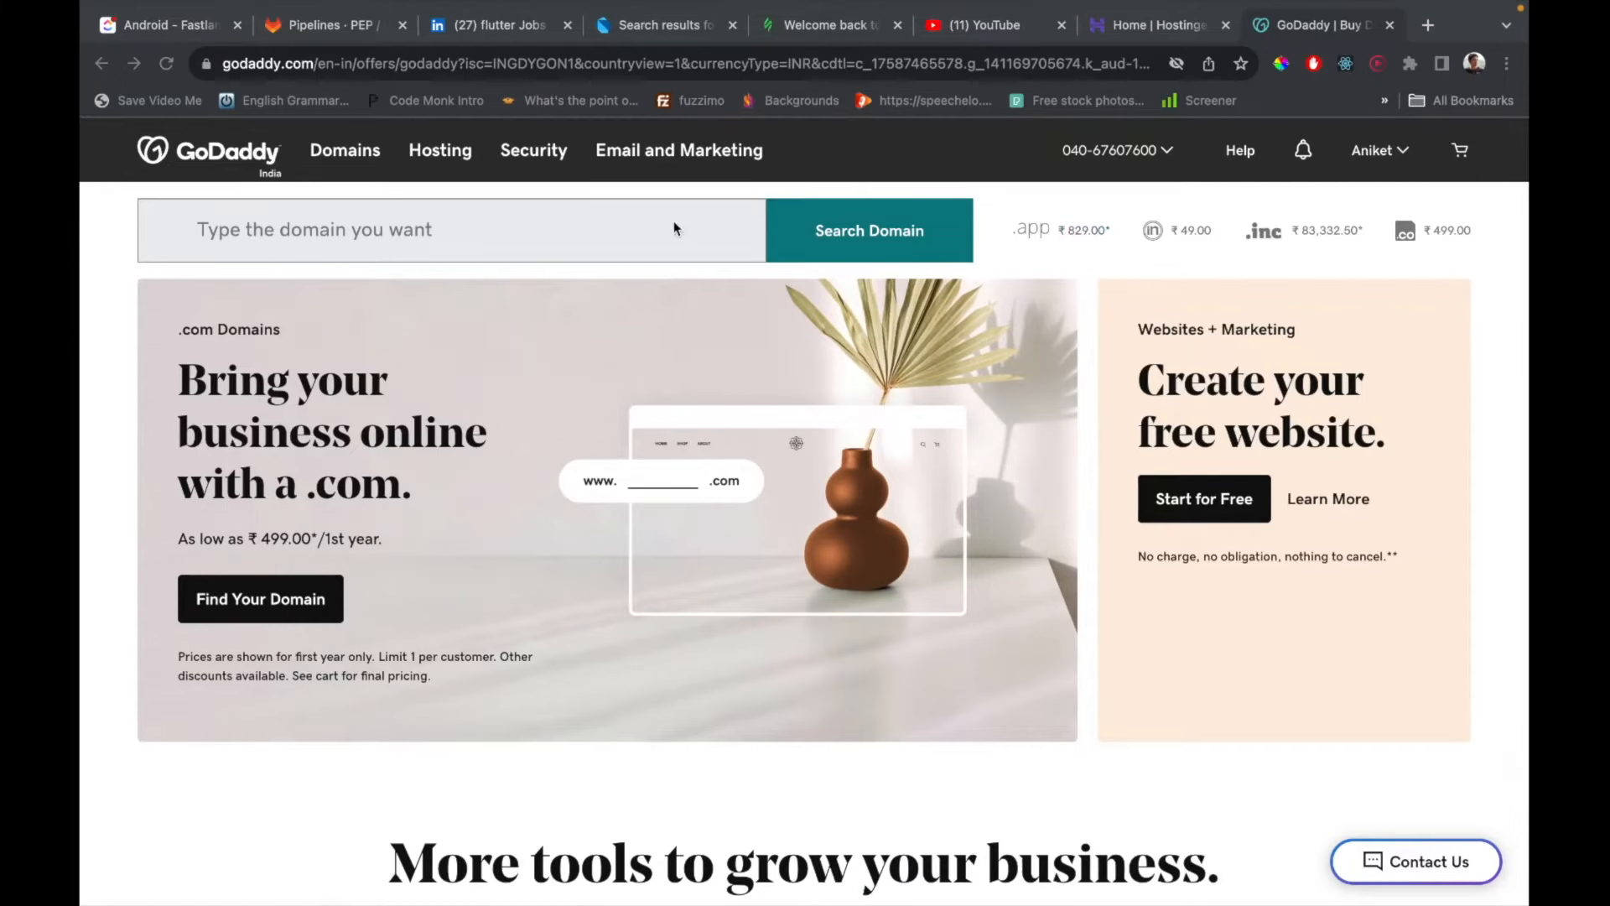
Switch to GoDaddy in the browser, open the account's My Products page and review the list of owned domains.
click(664, 231)
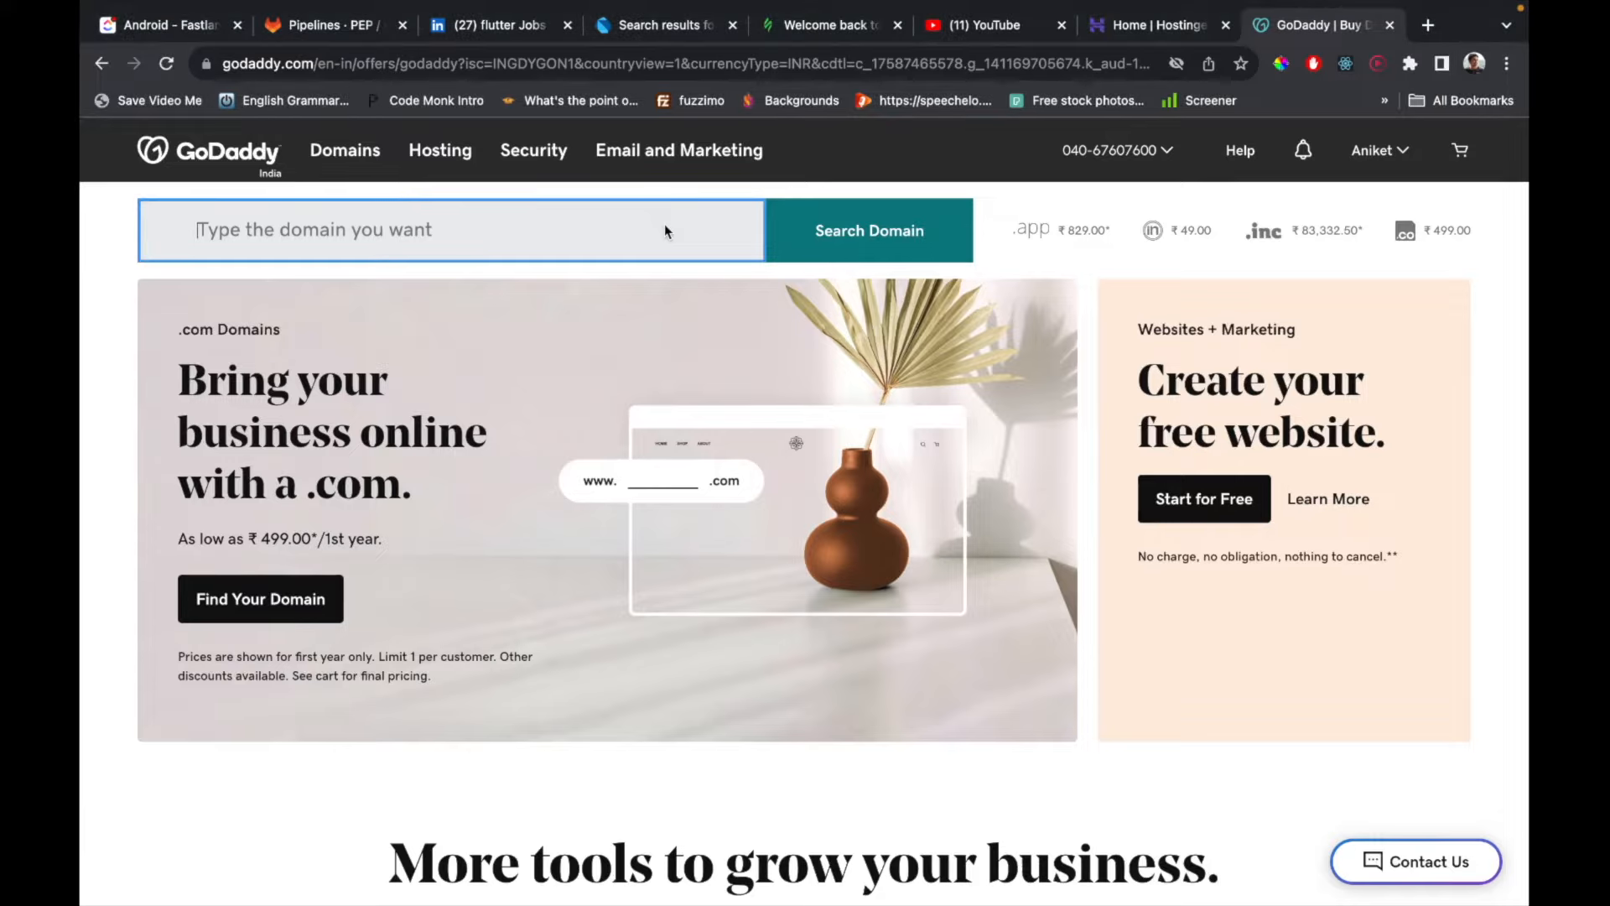
click(1376, 150)
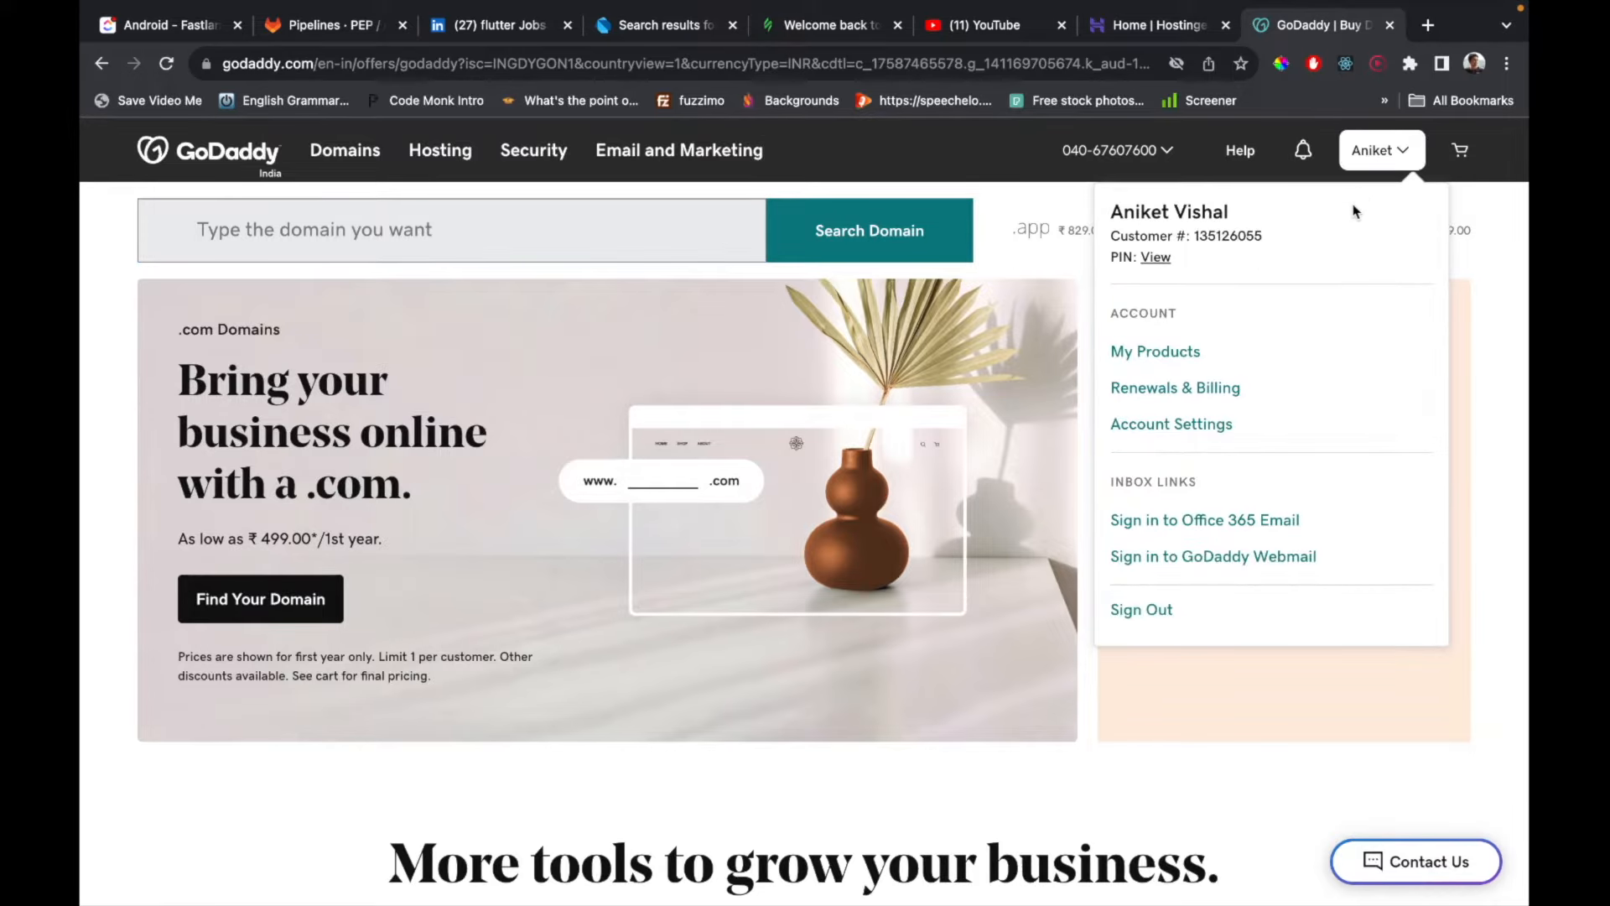
click(1156, 352)
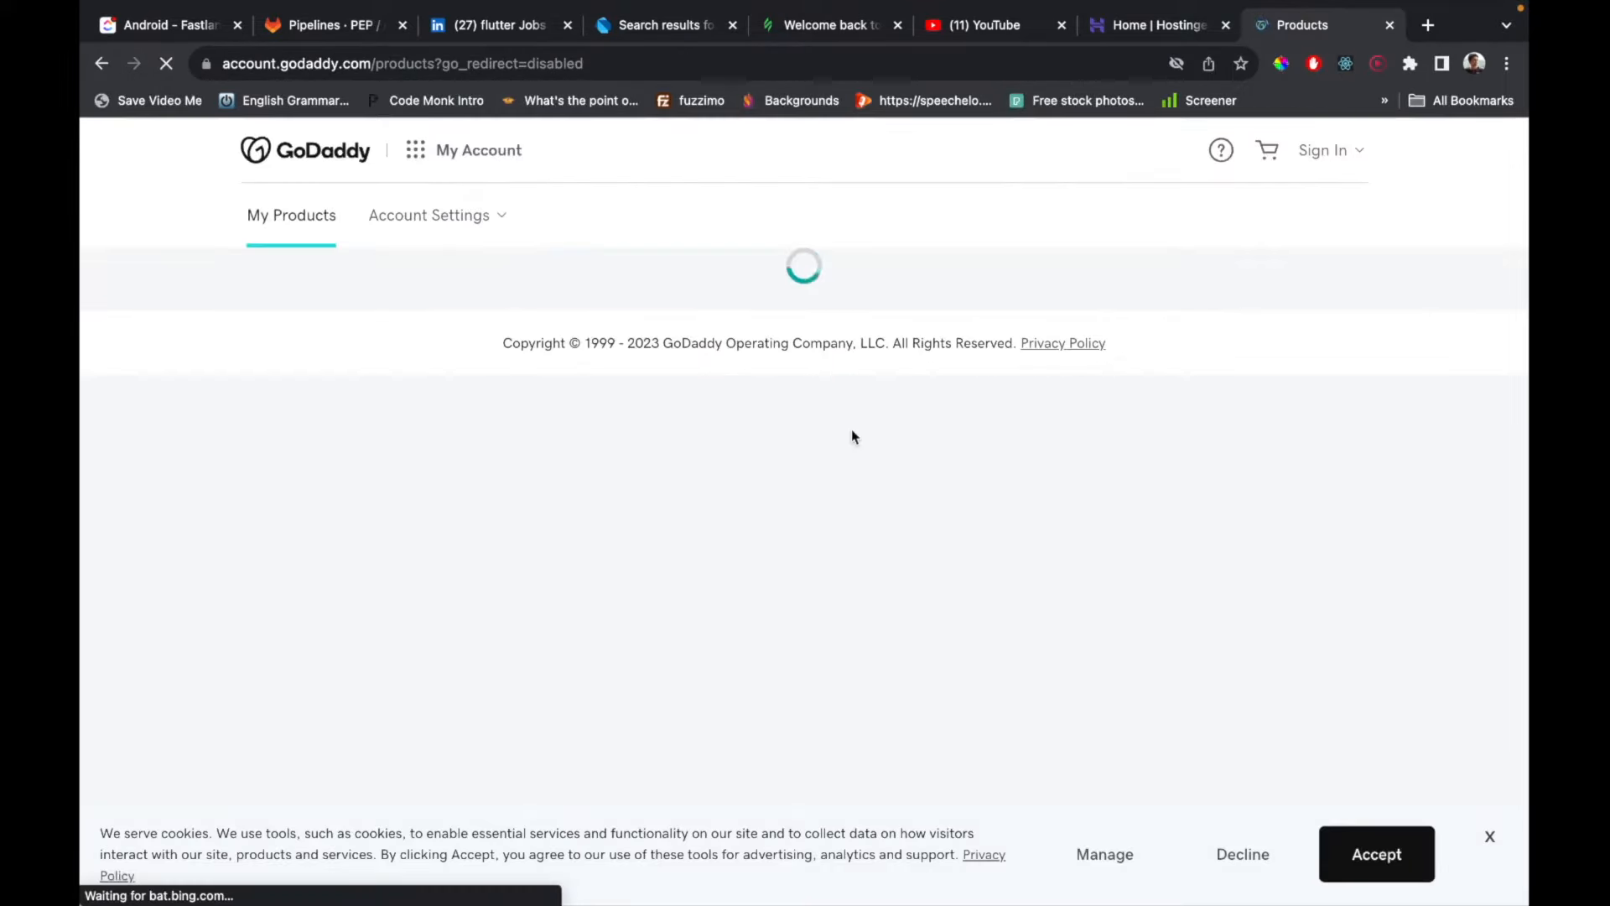
scroll(851, 431, down, 8)
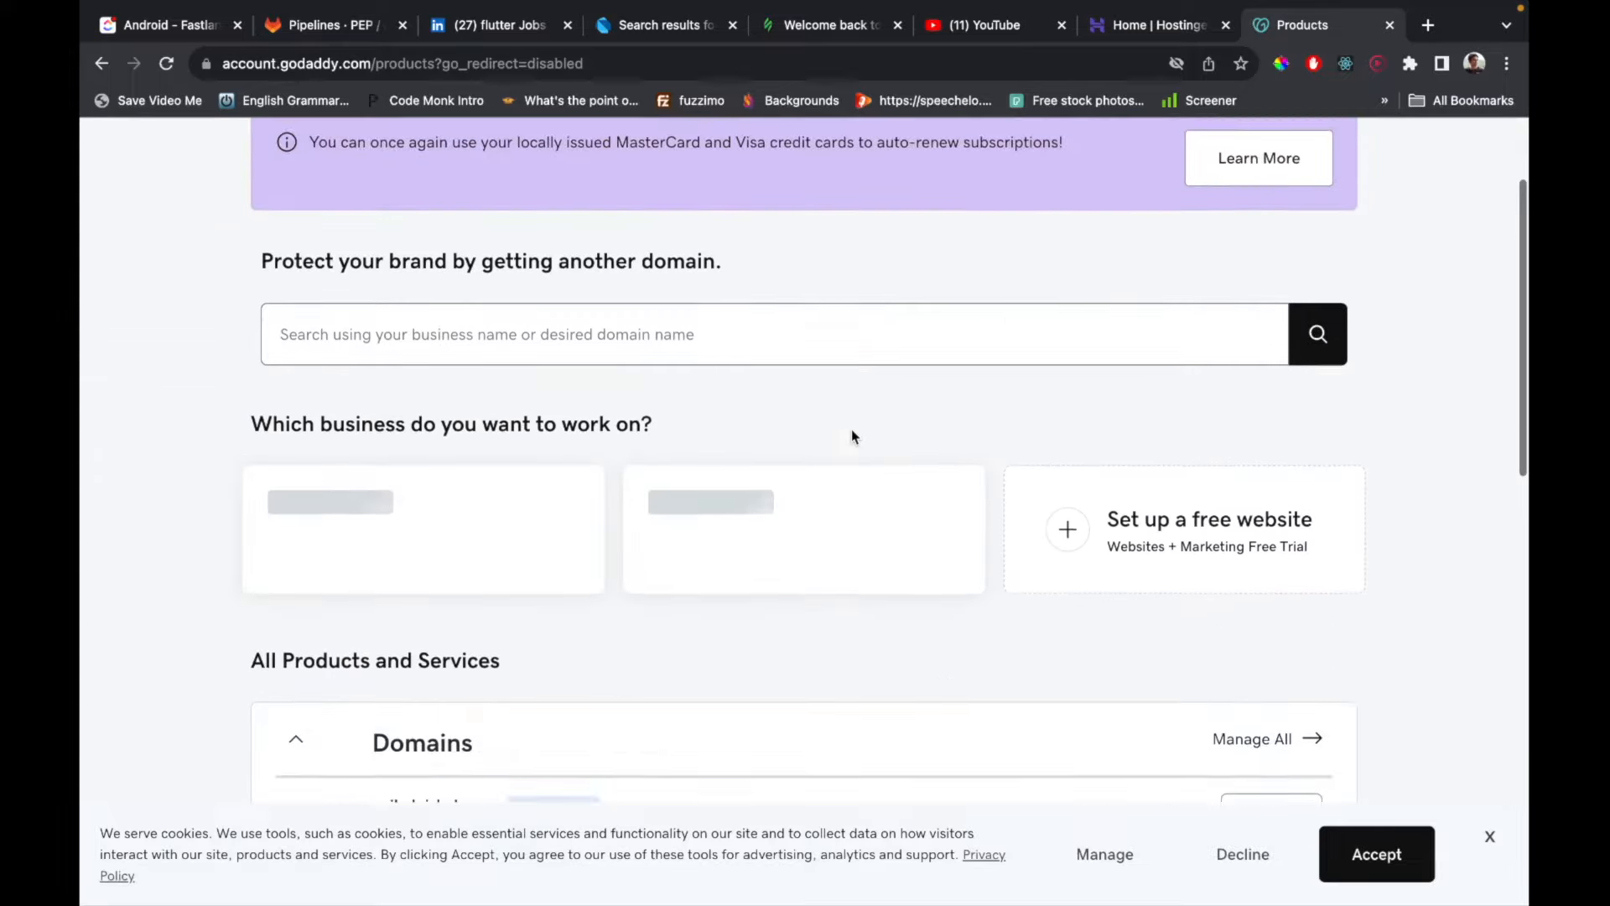
scroll(792, 676, down, 8)
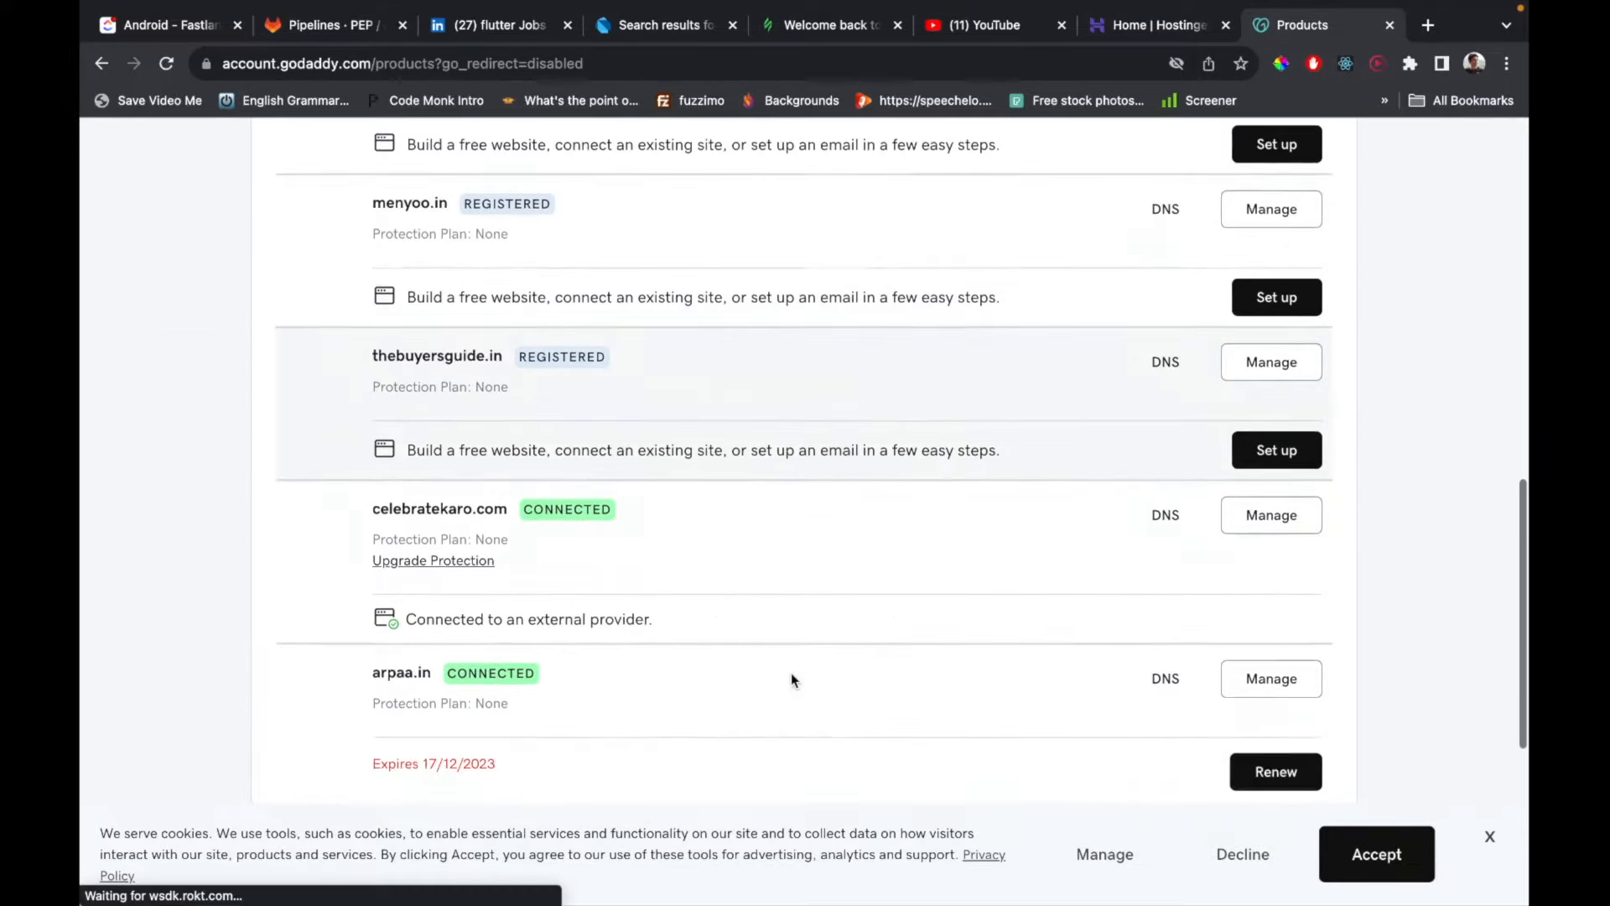
scroll(791, 678, up, 2)
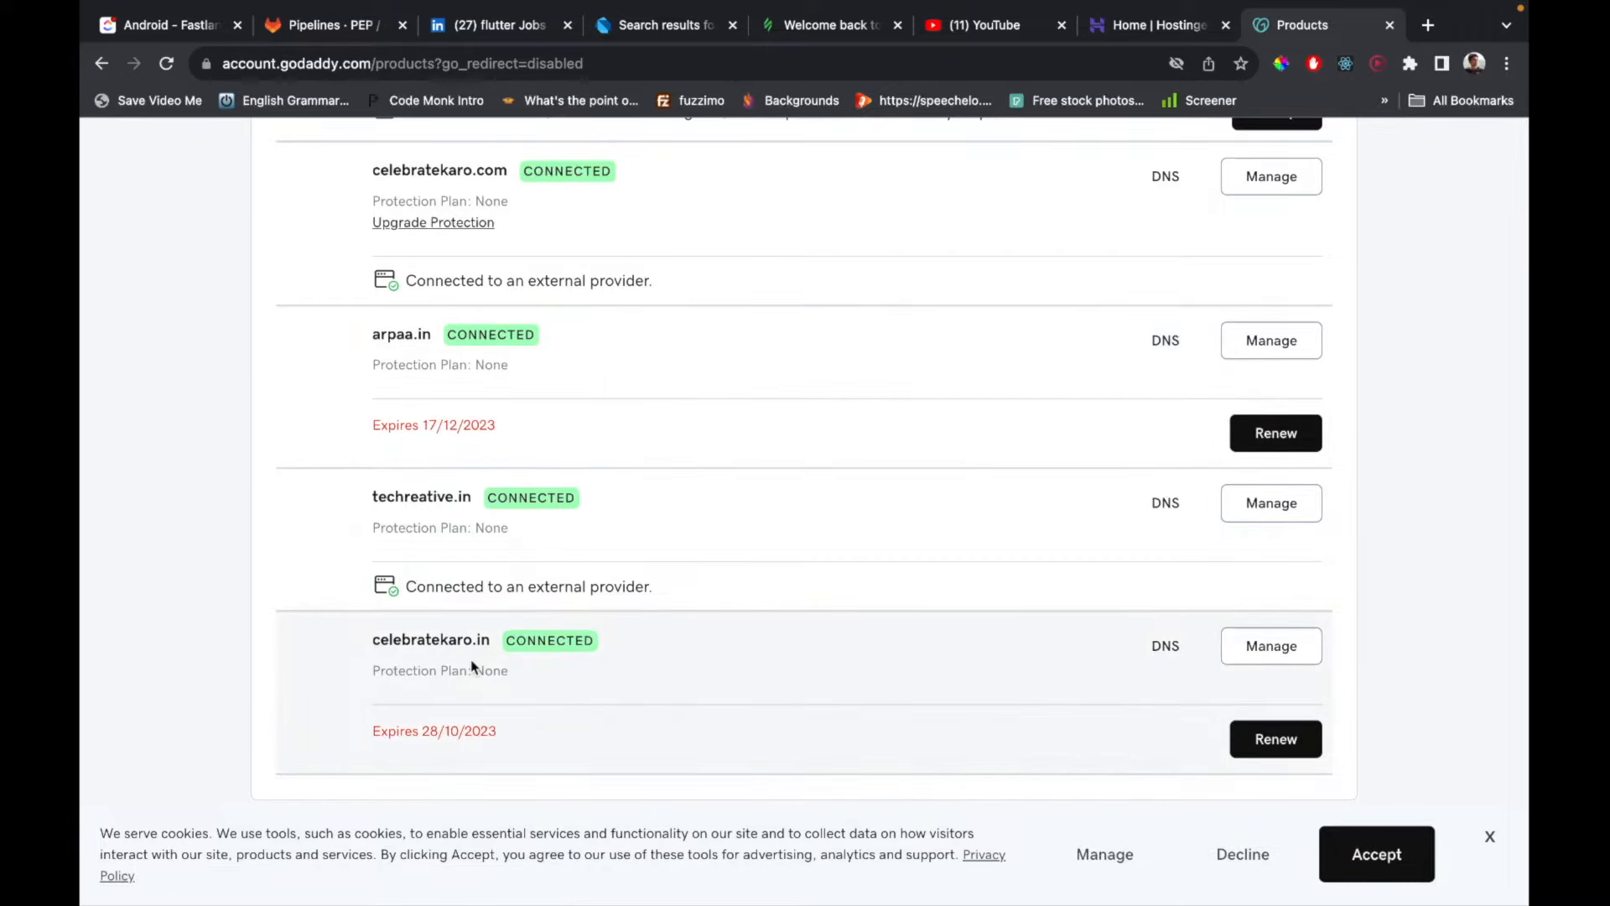
scroll(471, 659, up, 8)
scroll(472, 674, up, 10)
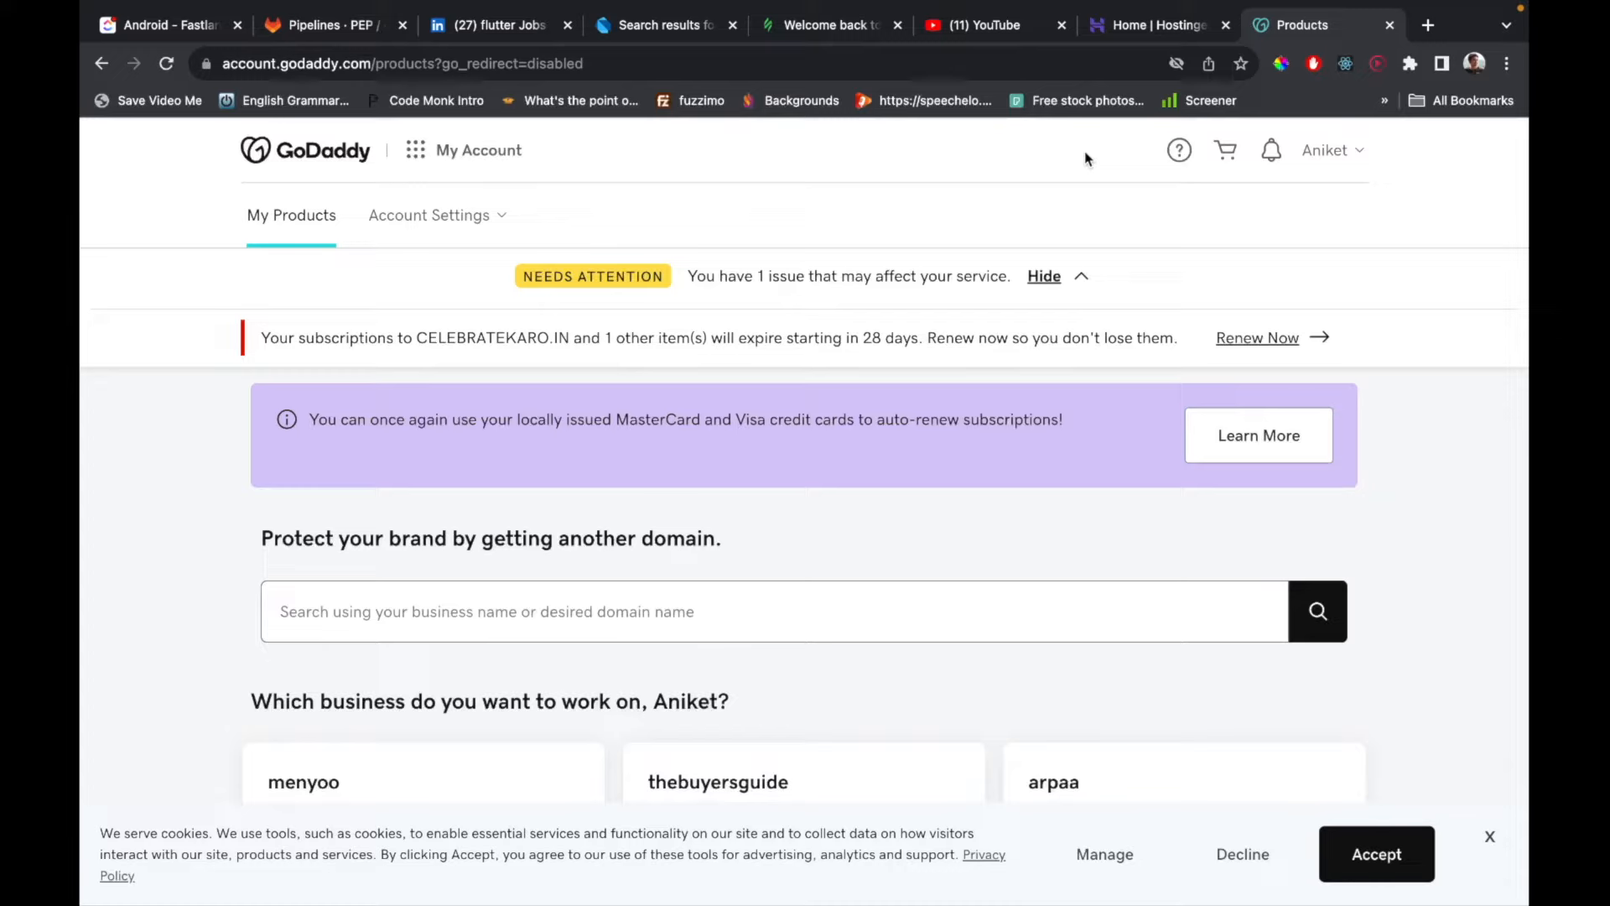
Search for the domain apraa.com and review its availability, price and the alternatives offered.
mouse_move(1044, 346)
mouse_move(1000, 876)
click(502, 605)
text(apr)
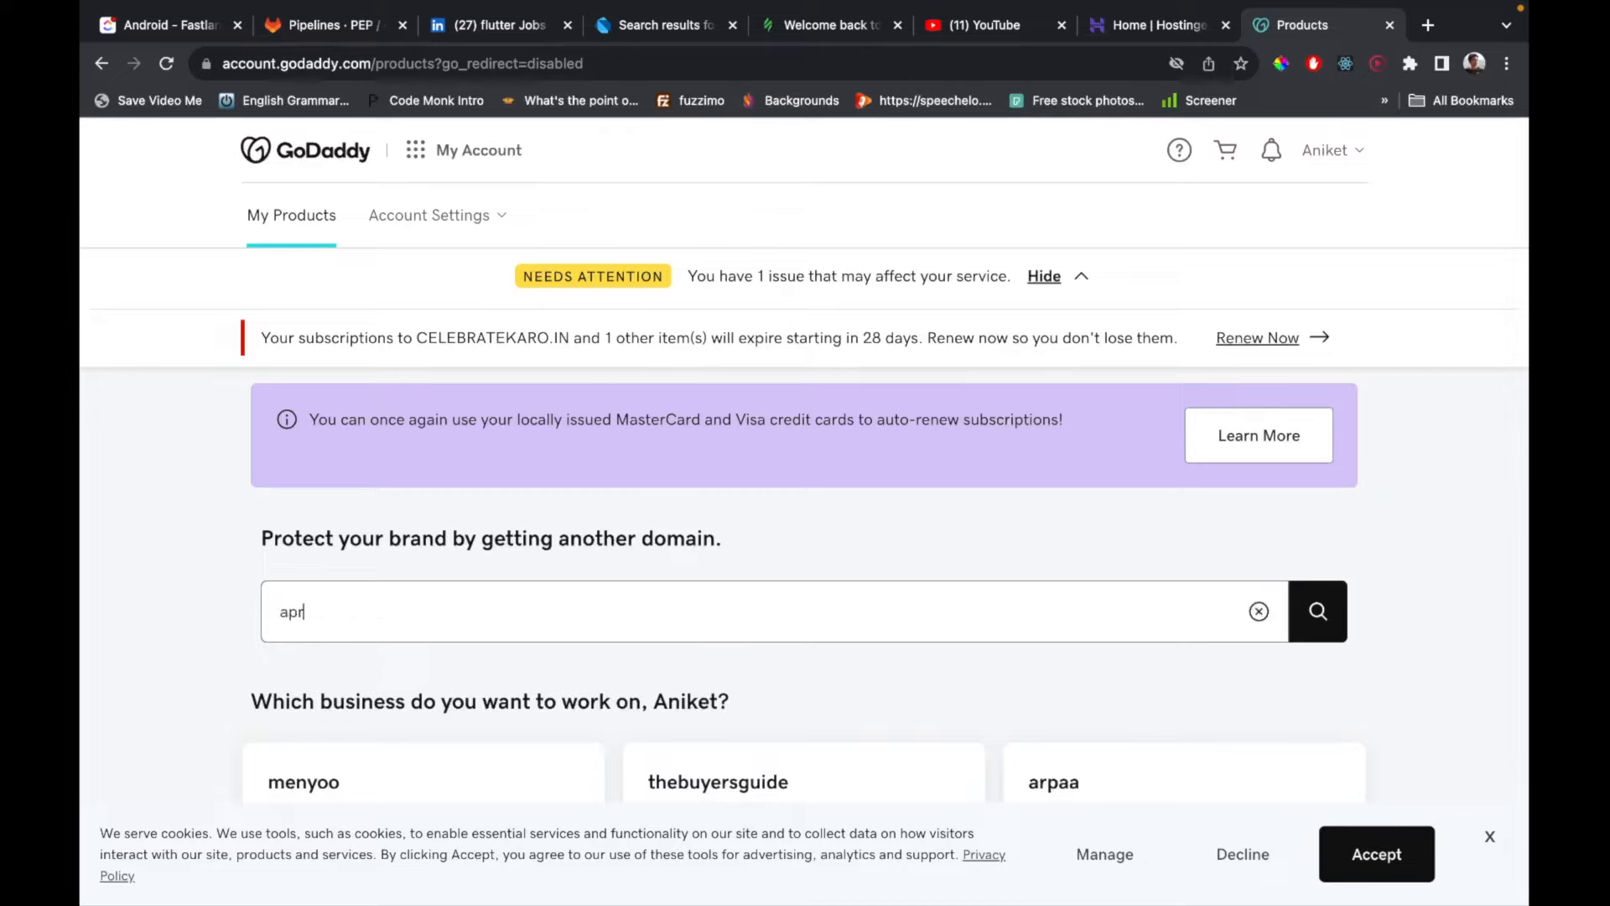
text(aa.com)
key(Return)
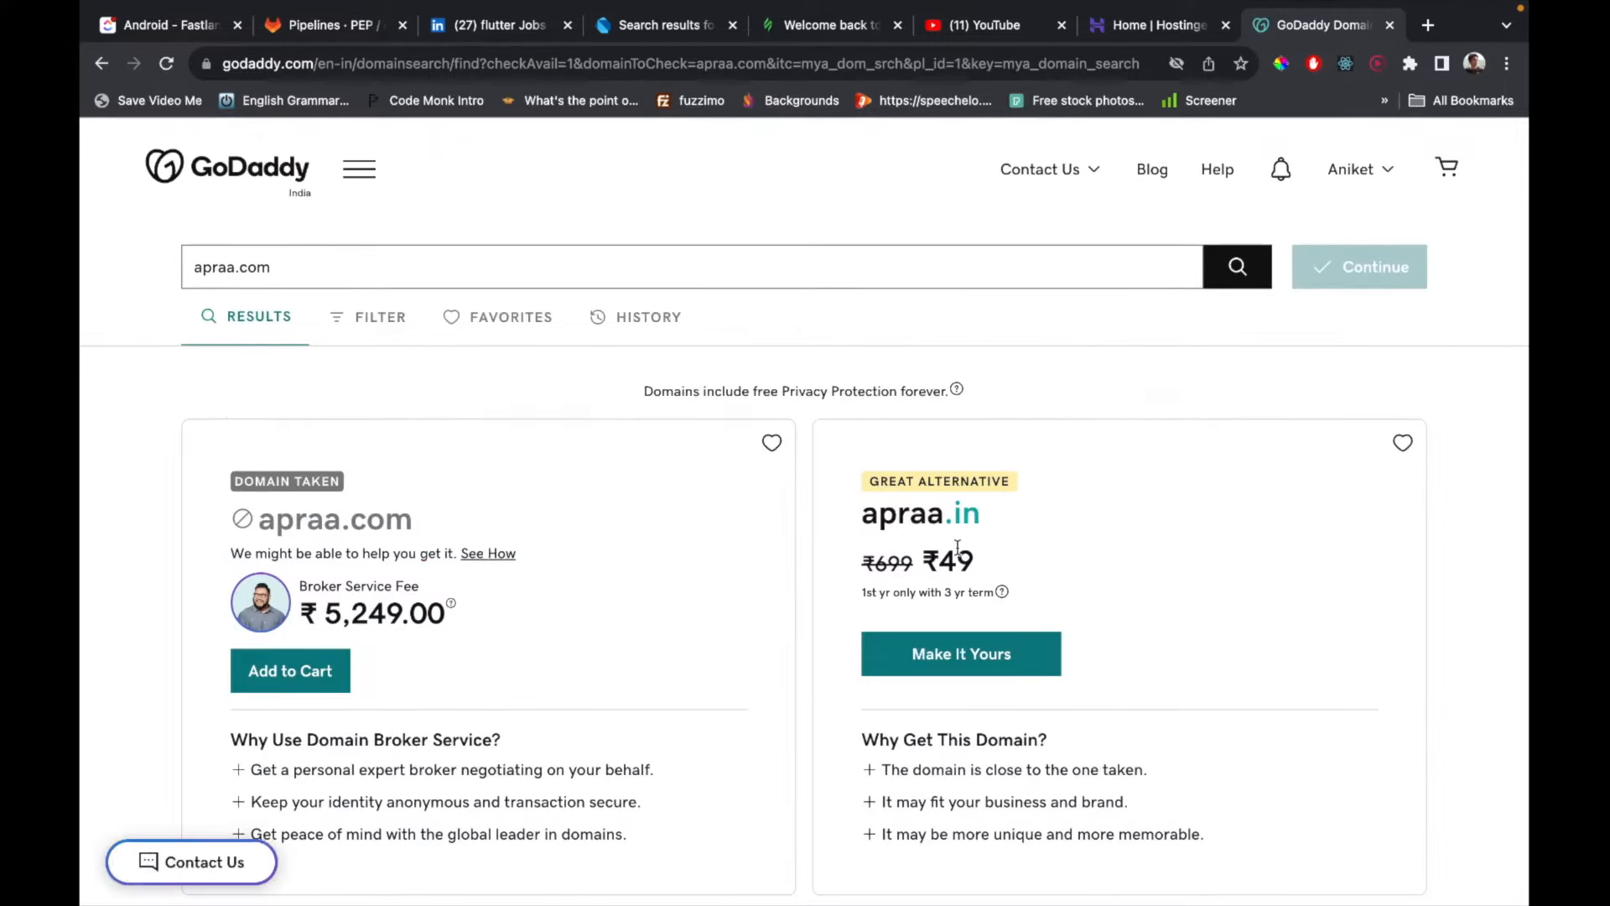
scroll(959, 550, down, 3)
scroll(957, 549, down, 2)
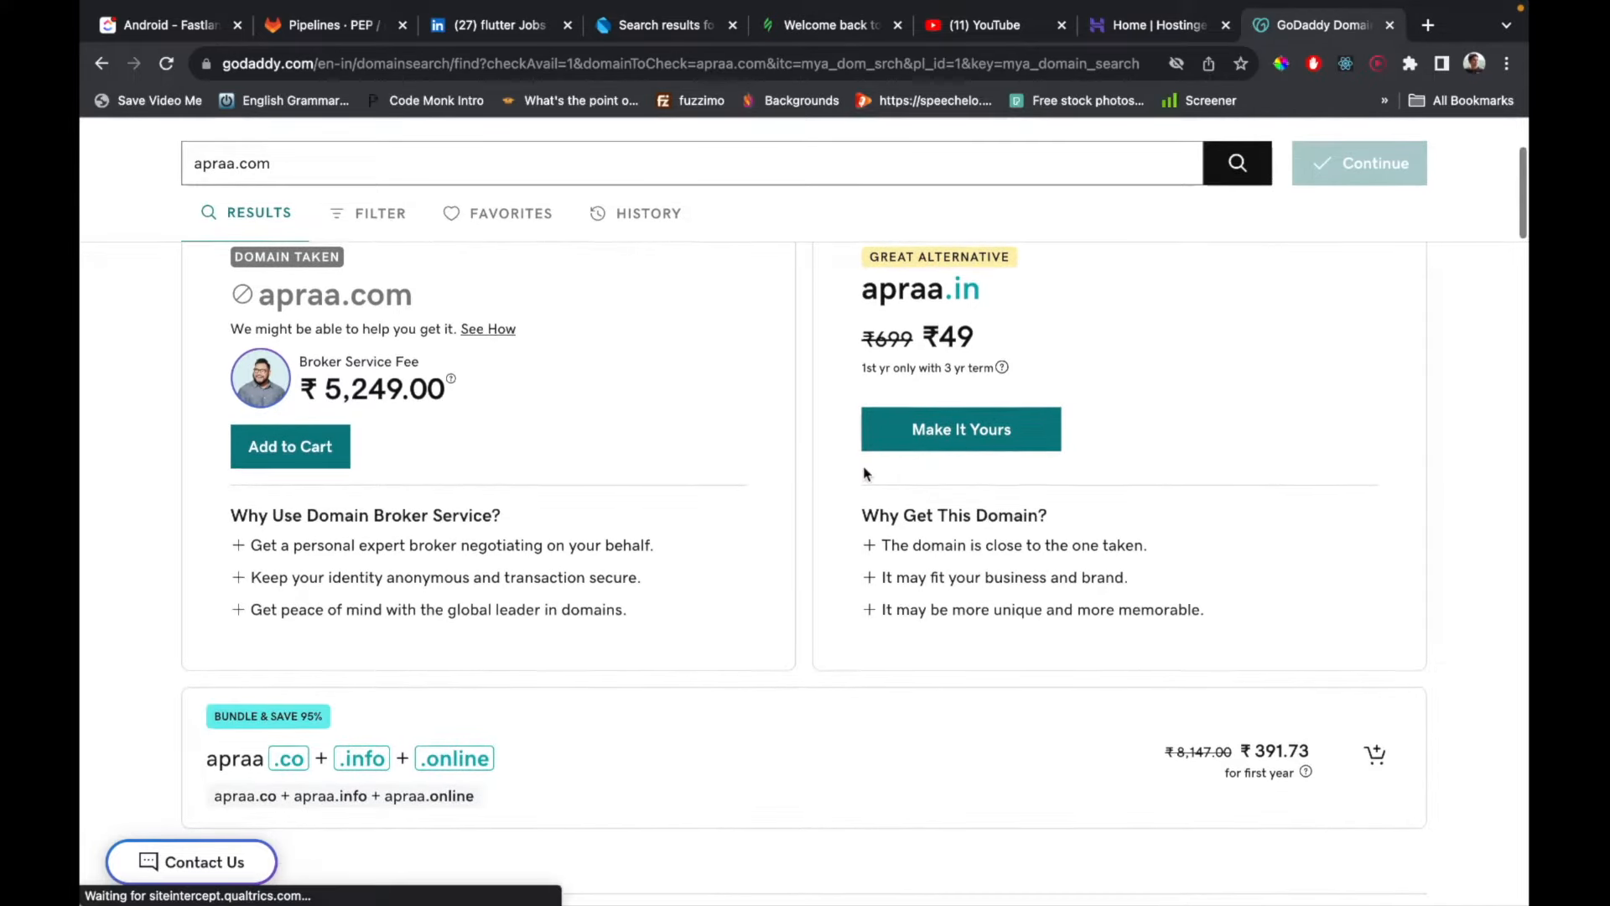
scroll(868, 471, down, 1)
scroll(868, 472, down, 1)
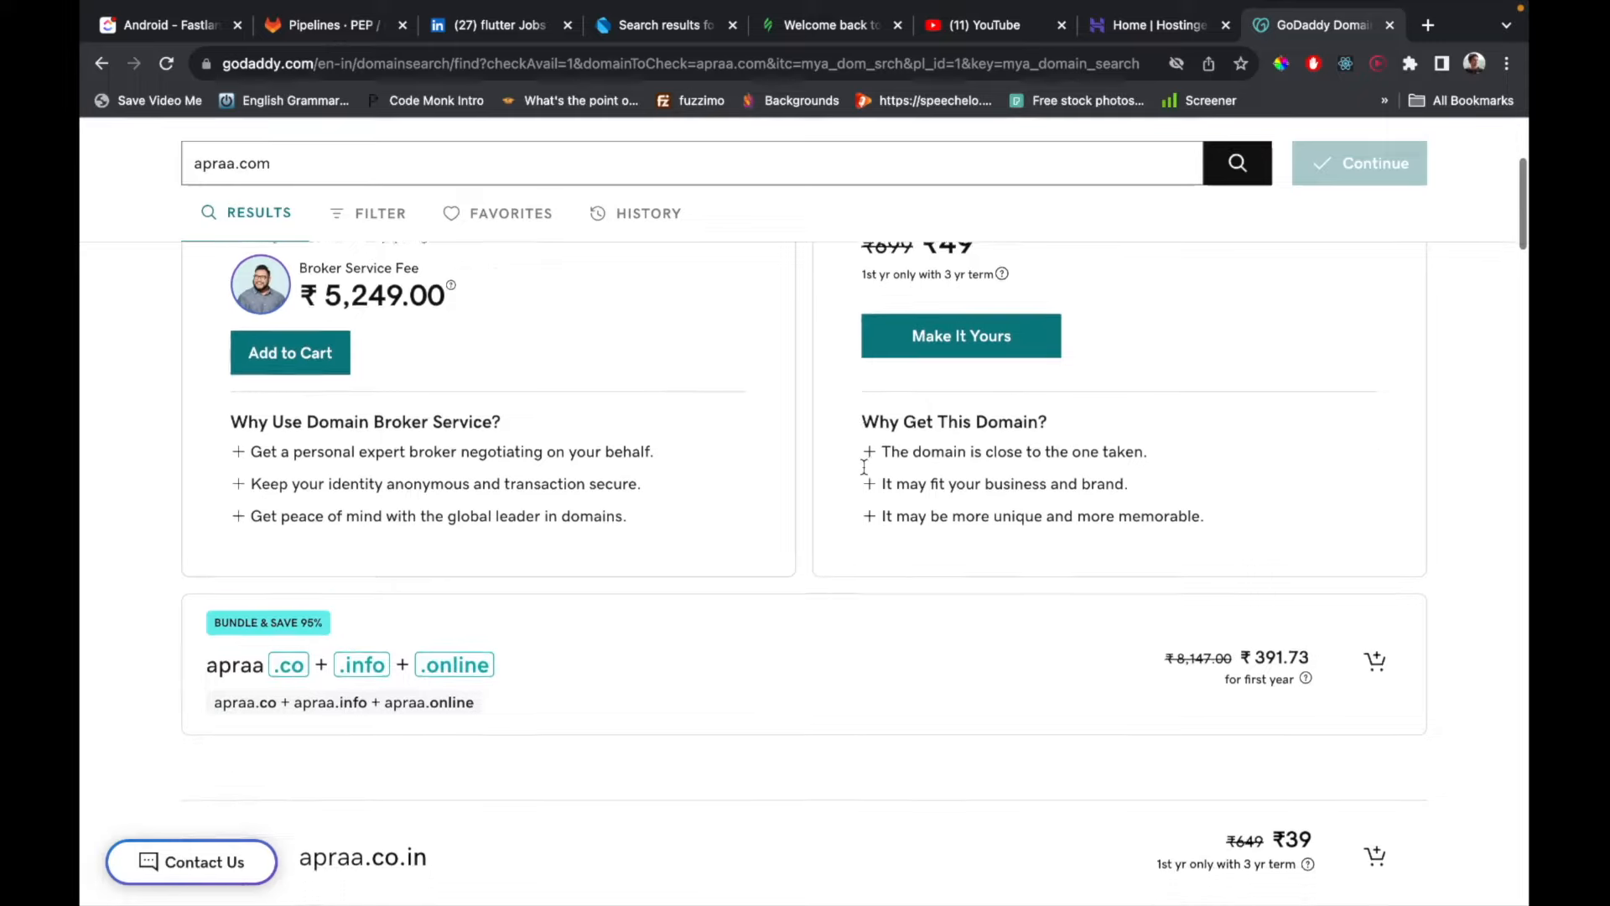
Return to the My Products page and search for the domain name abcdblogging.
scroll(868, 472, left, 3)
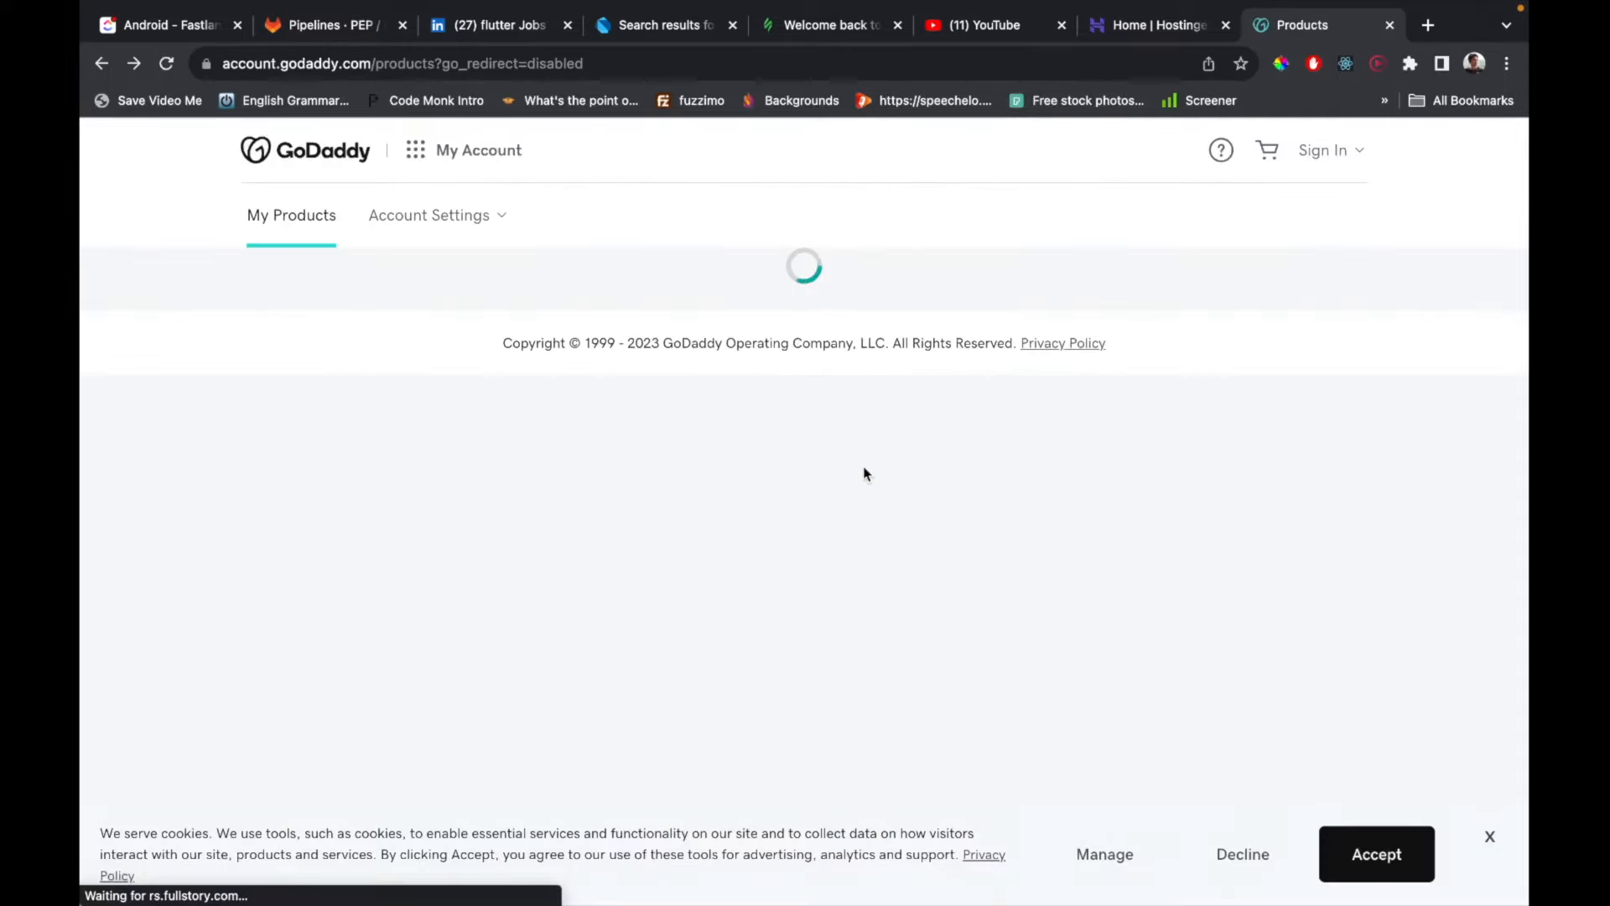
scroll(866, 474, down, 10)
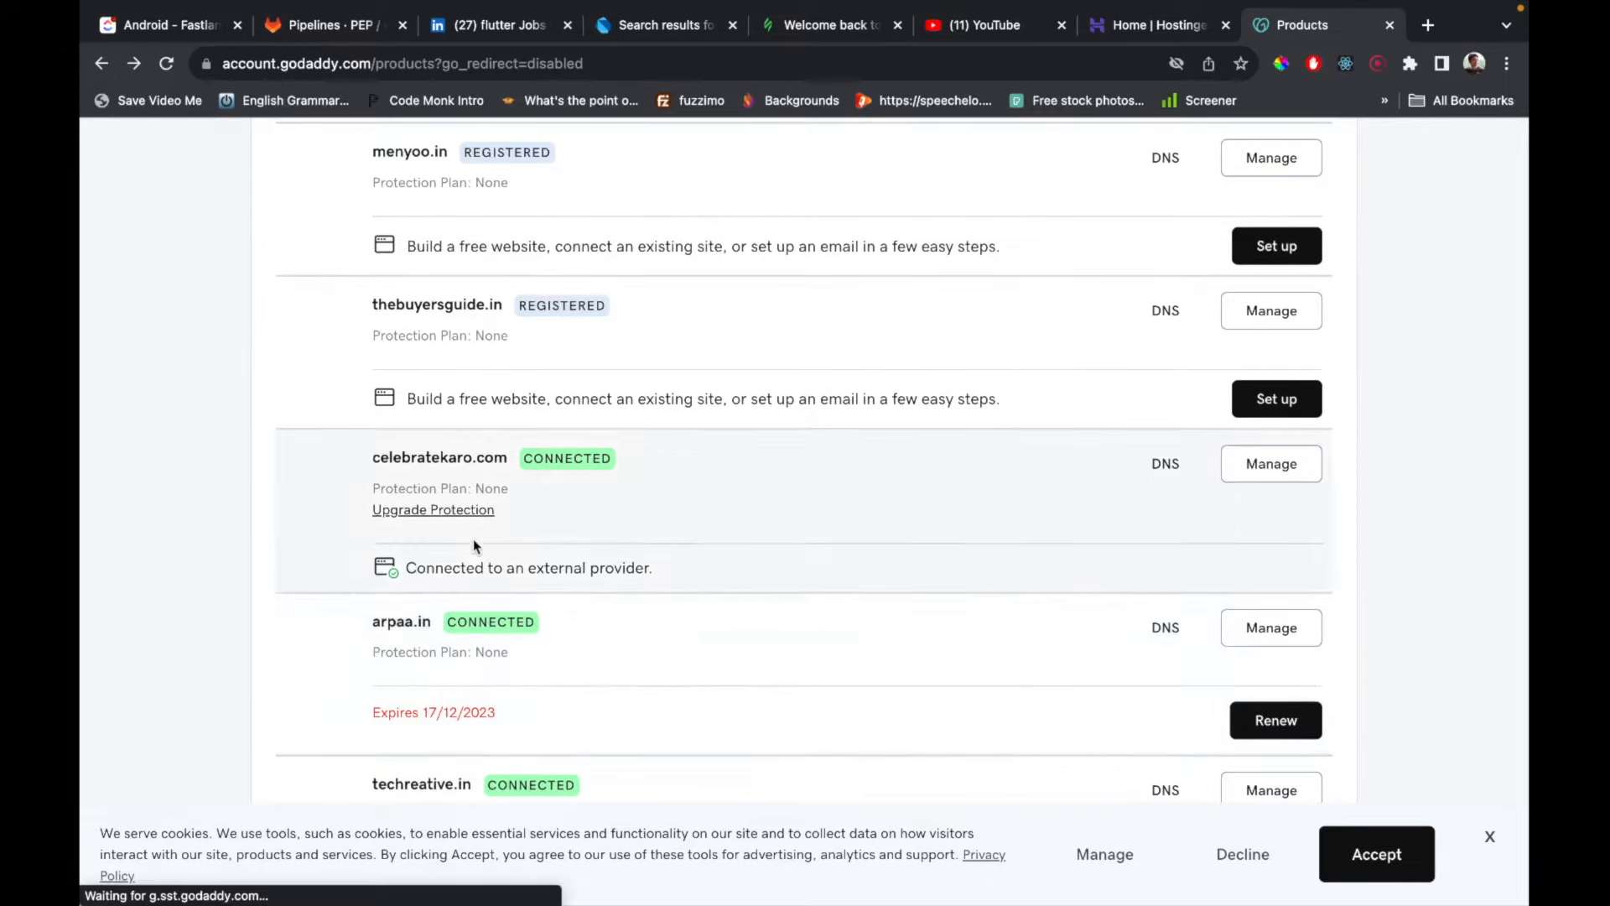
scroll(473, 538, up, 10)
click(500, 598)
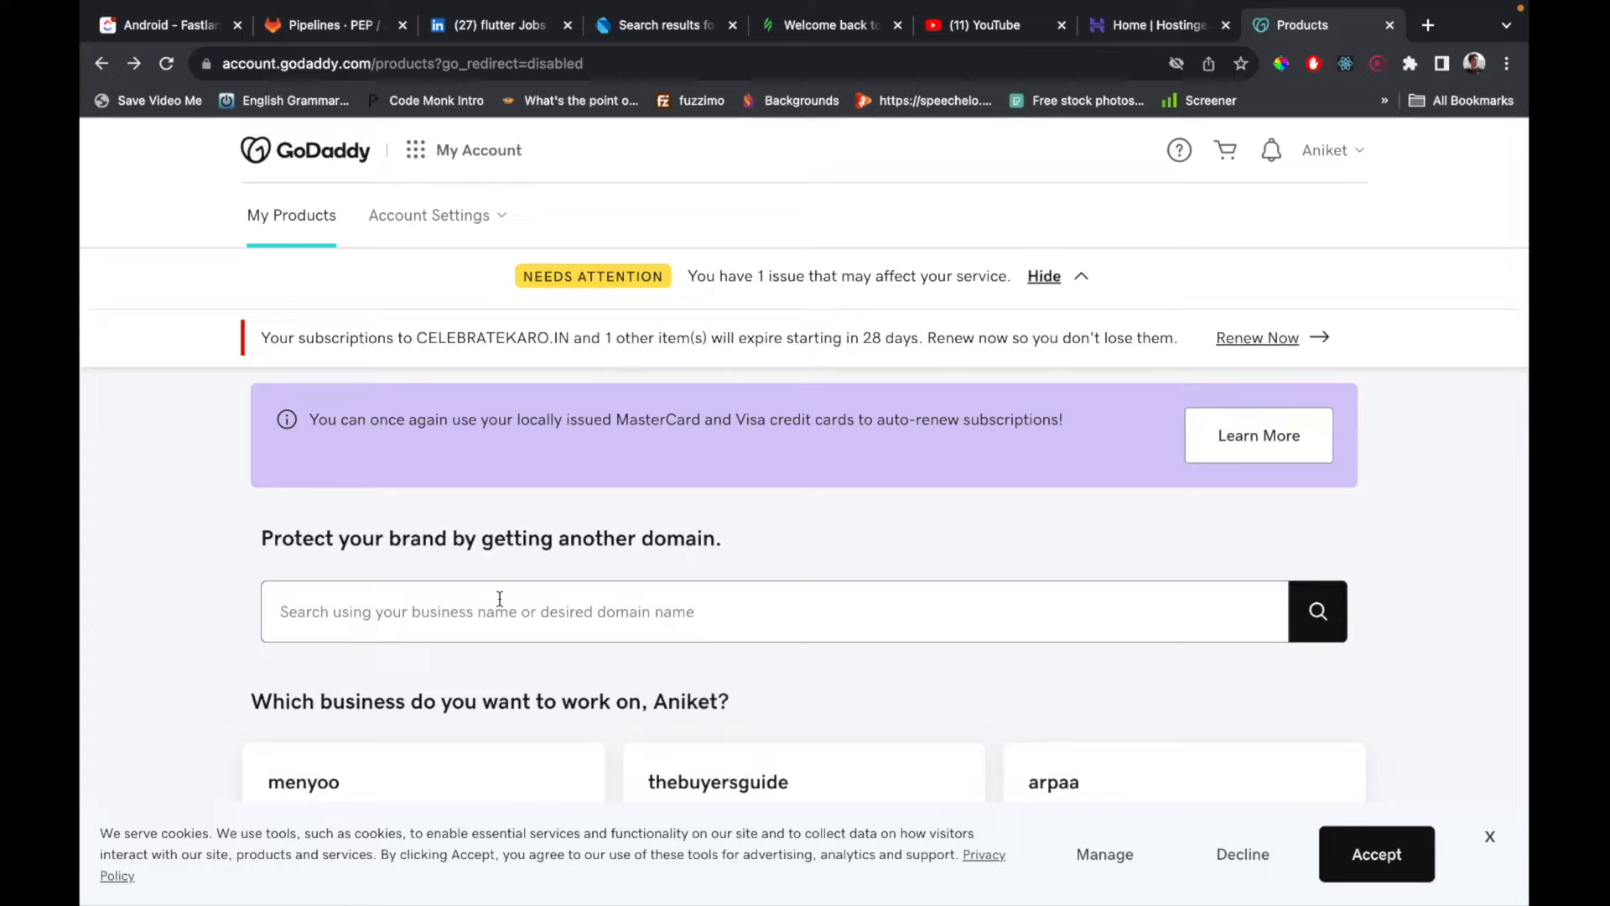
text(ab)
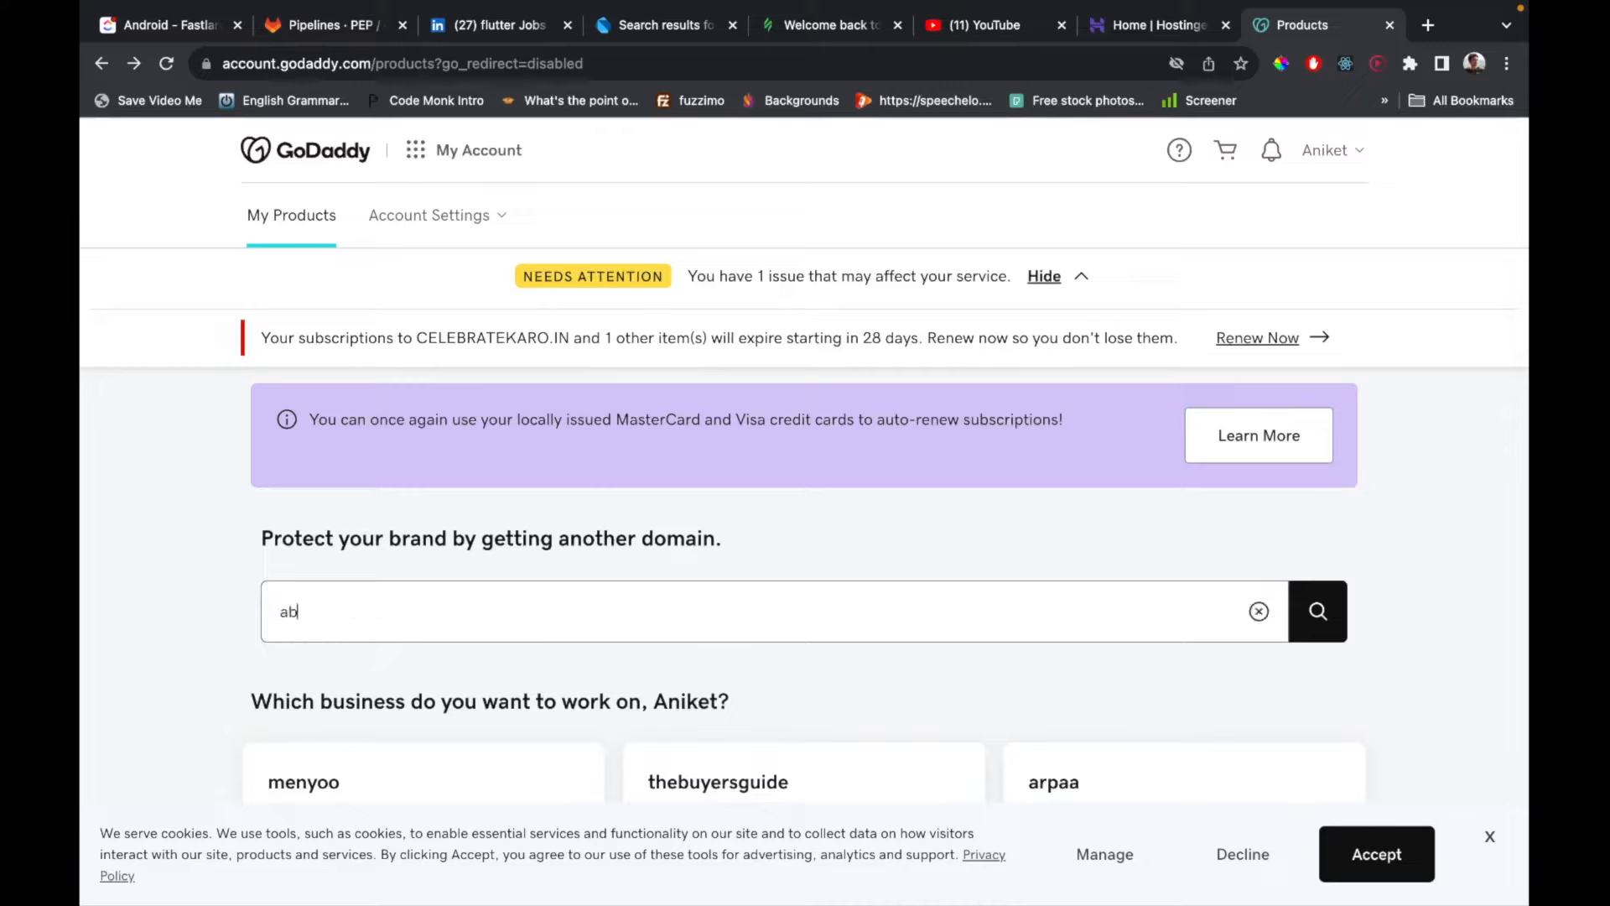
text(cdblogginf)
key(BackSpace)
text(g)
key(Return)
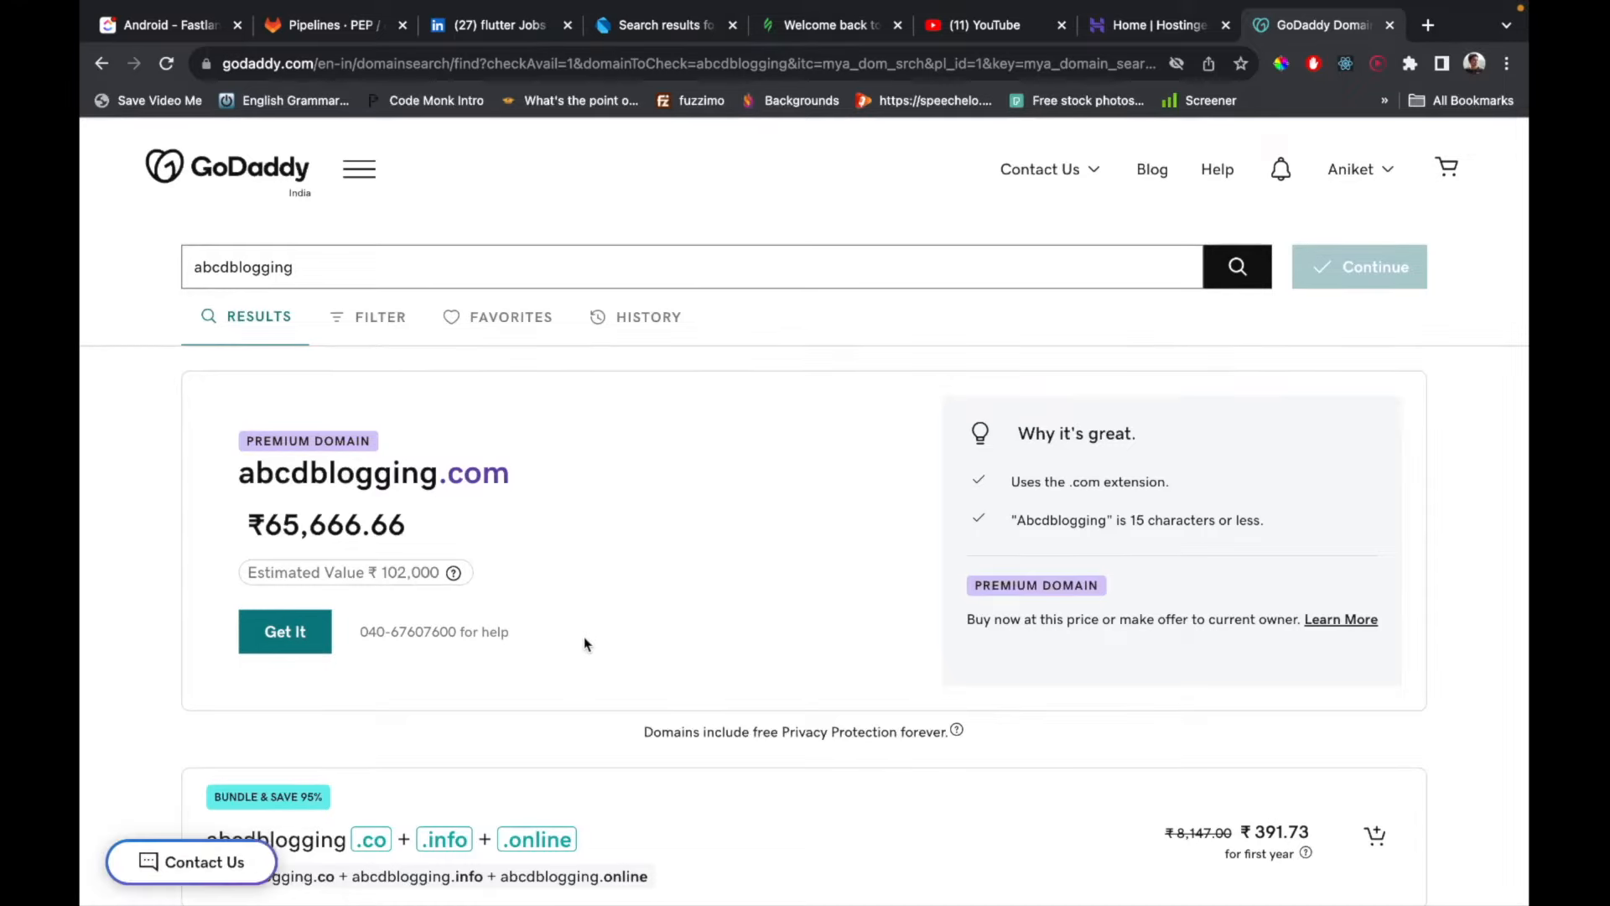
Choose abcdblogging.in from the domain results and add it to the cart.
scroll(584, 639, down, 3)
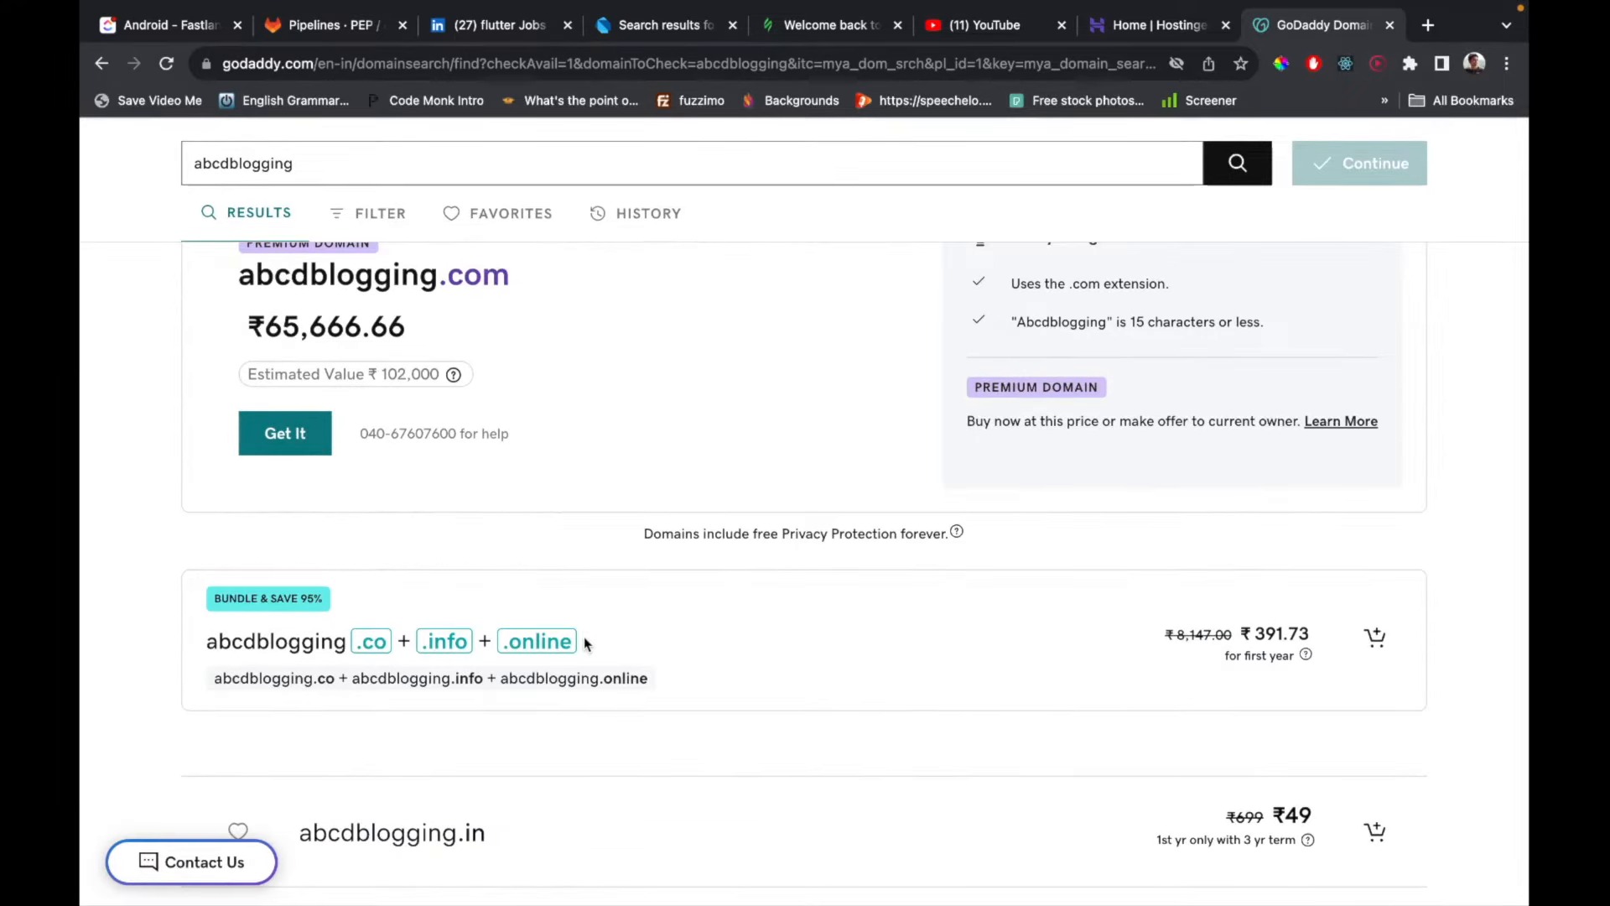
scroll(583, 637, down, 5)
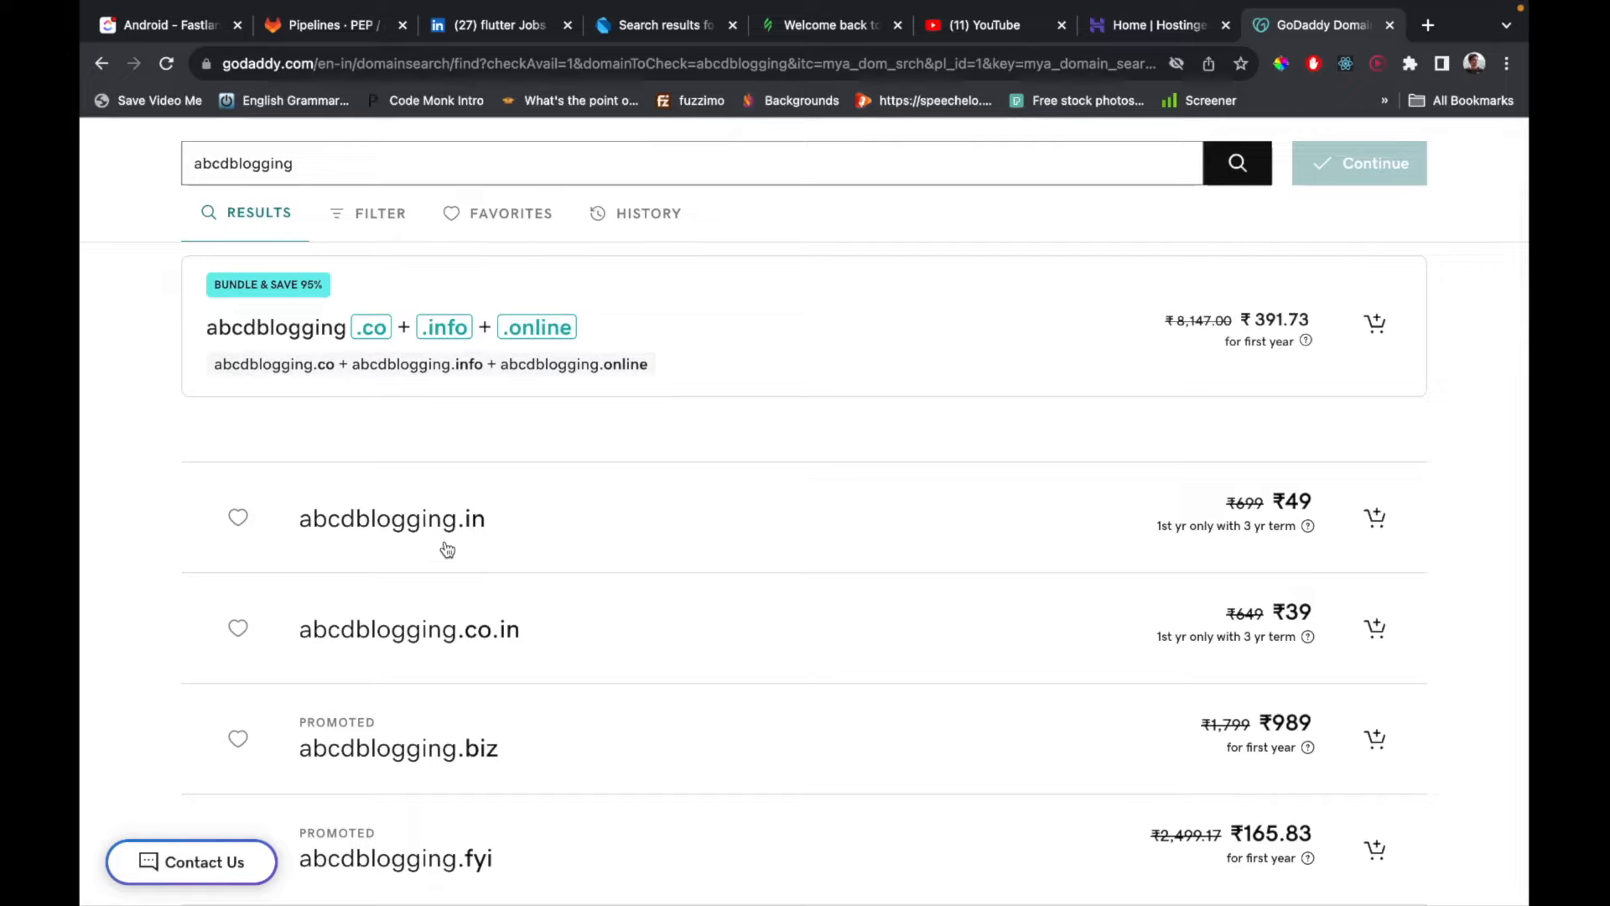
click(449, 549)
scroll(642, 711, down, 1)
click(642, 714)
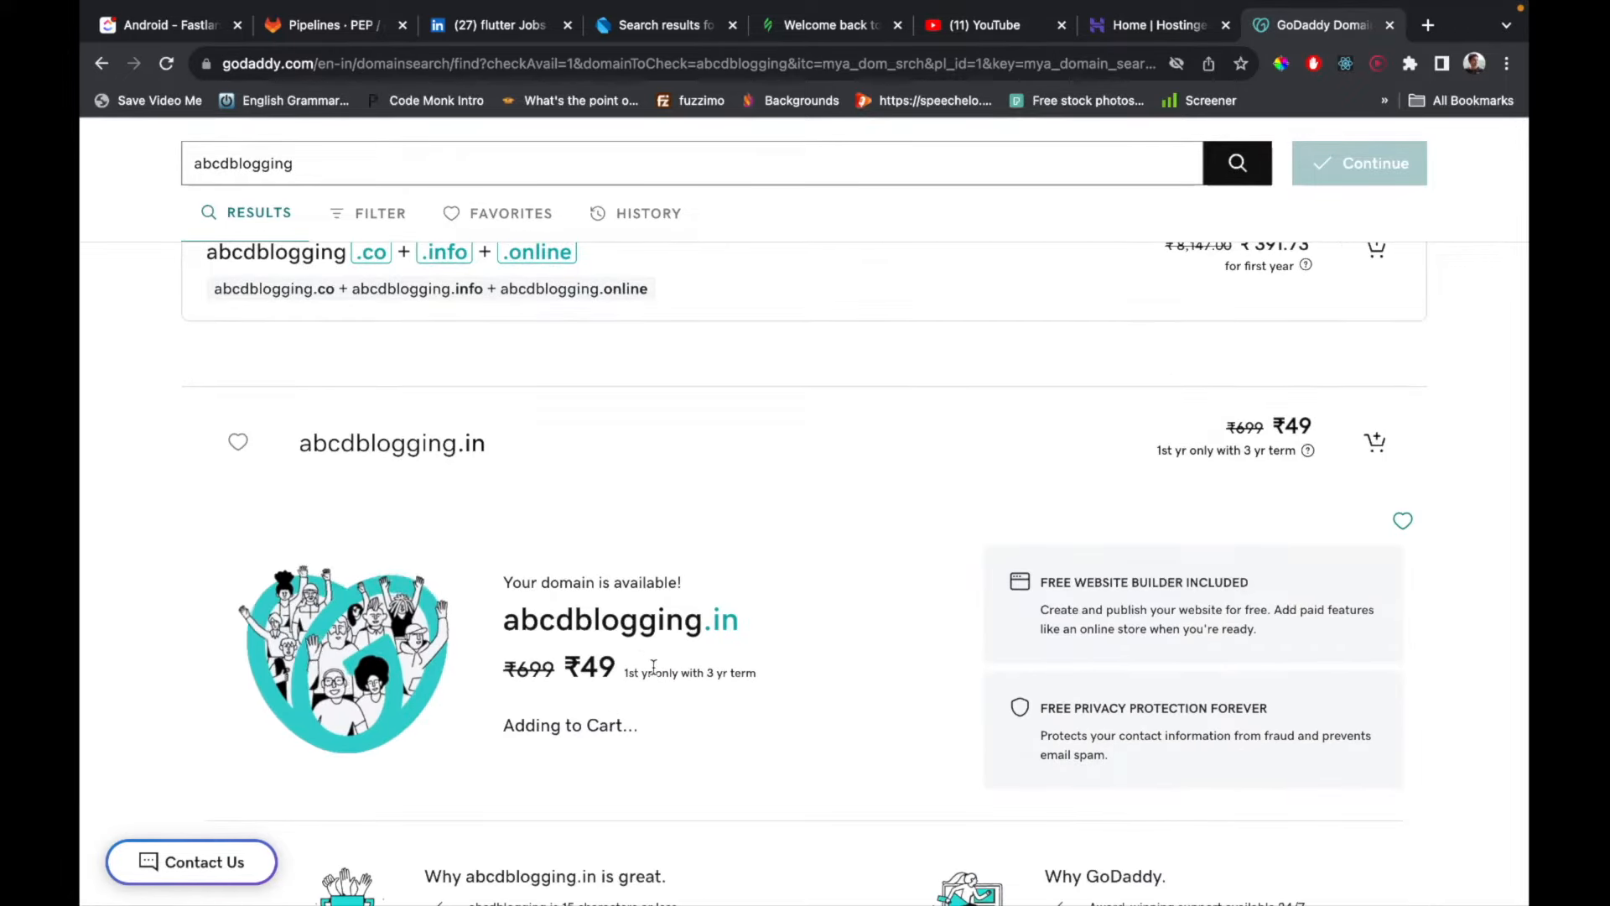
Continue from the domain selection to the cart, keeping No Thanks for the custom email address offer.
click(1363, 153)
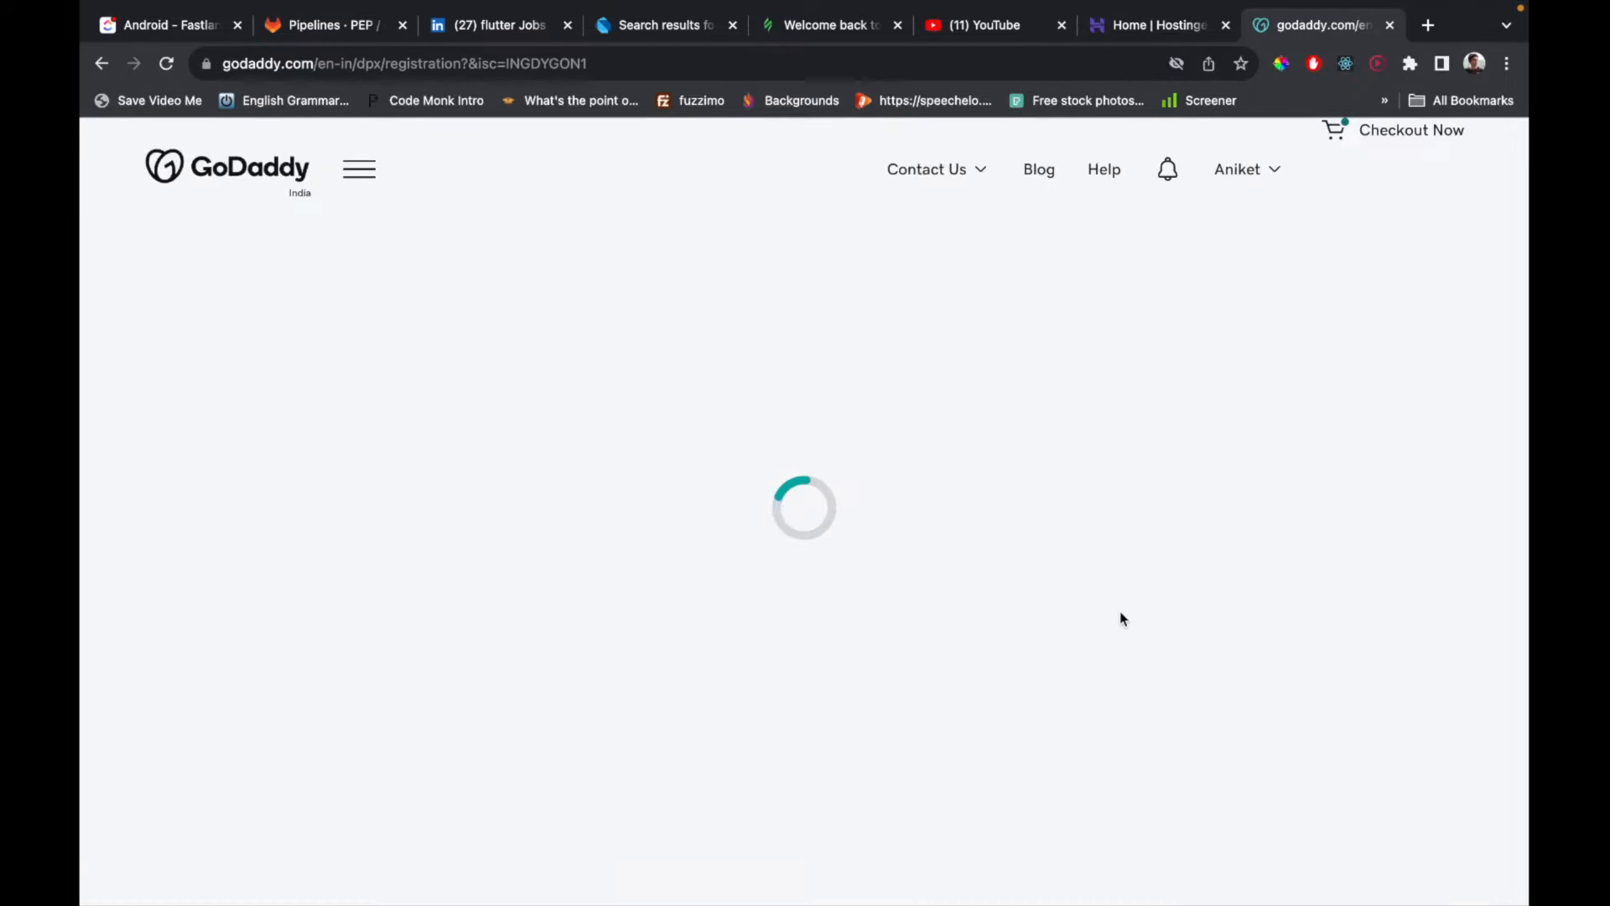
scroll(1121, 618, down, 2)
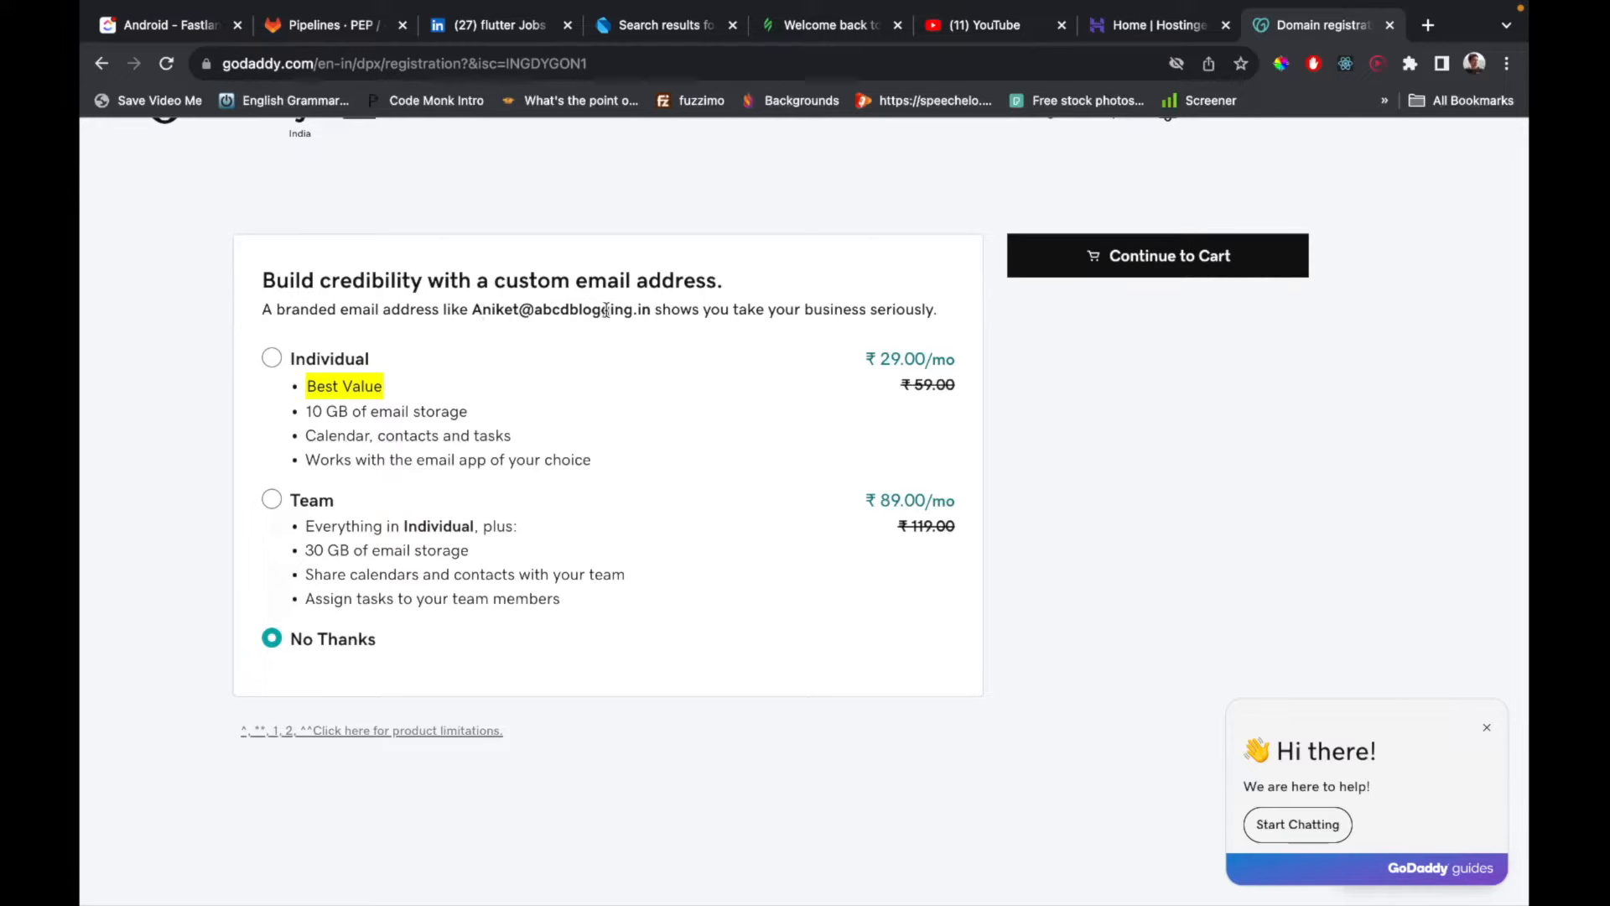
drag(651, 313, 471, 306)
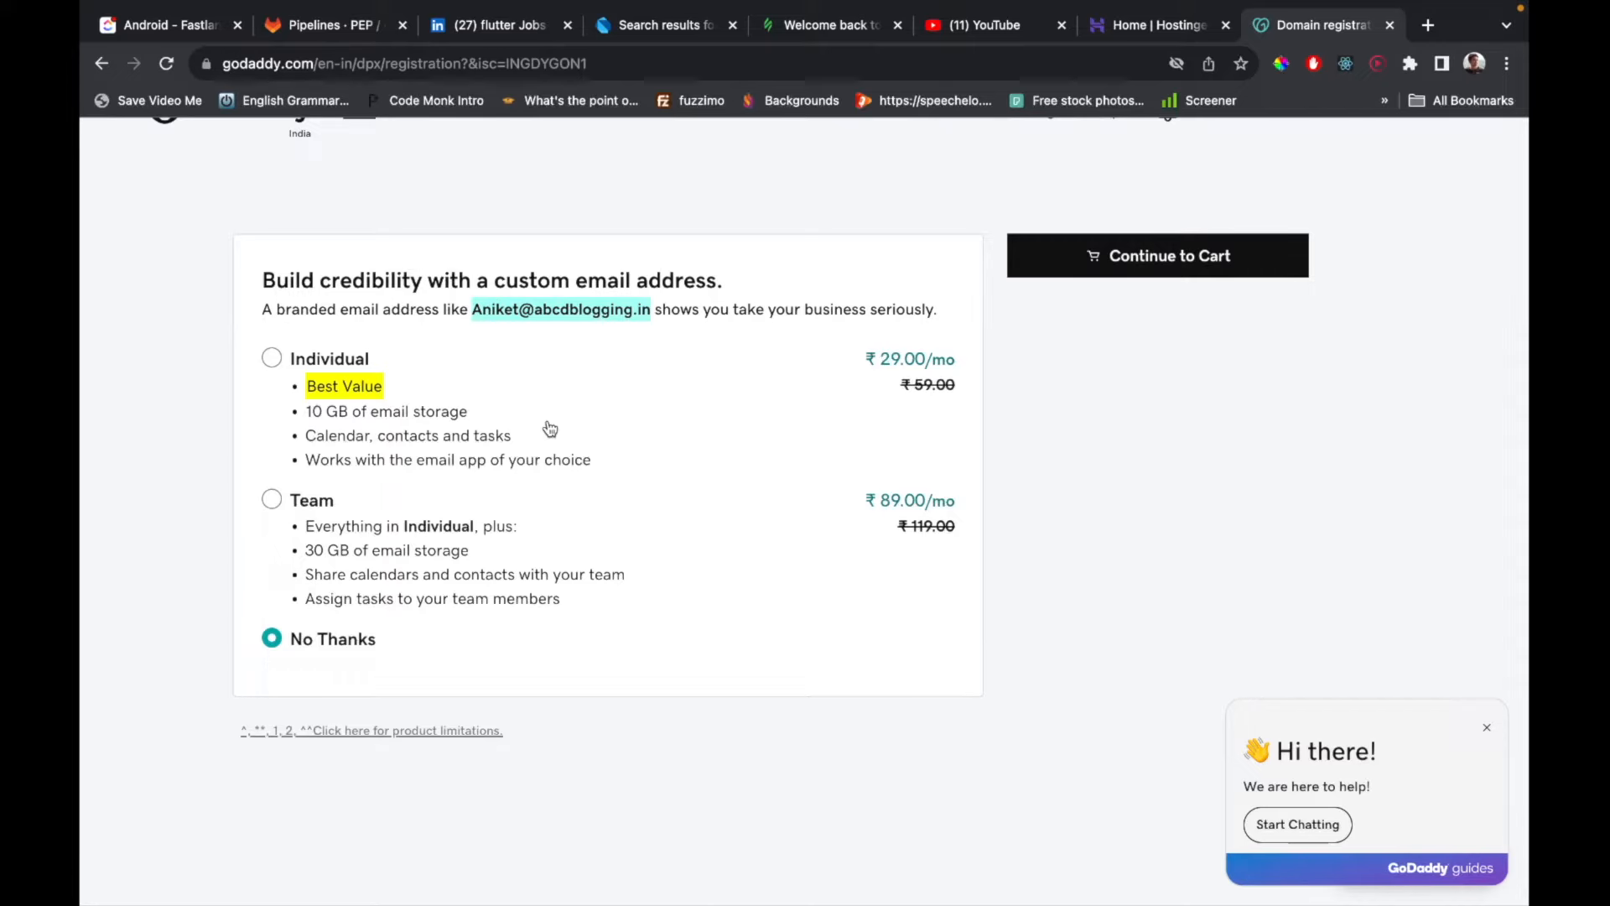
click(1091, 258)
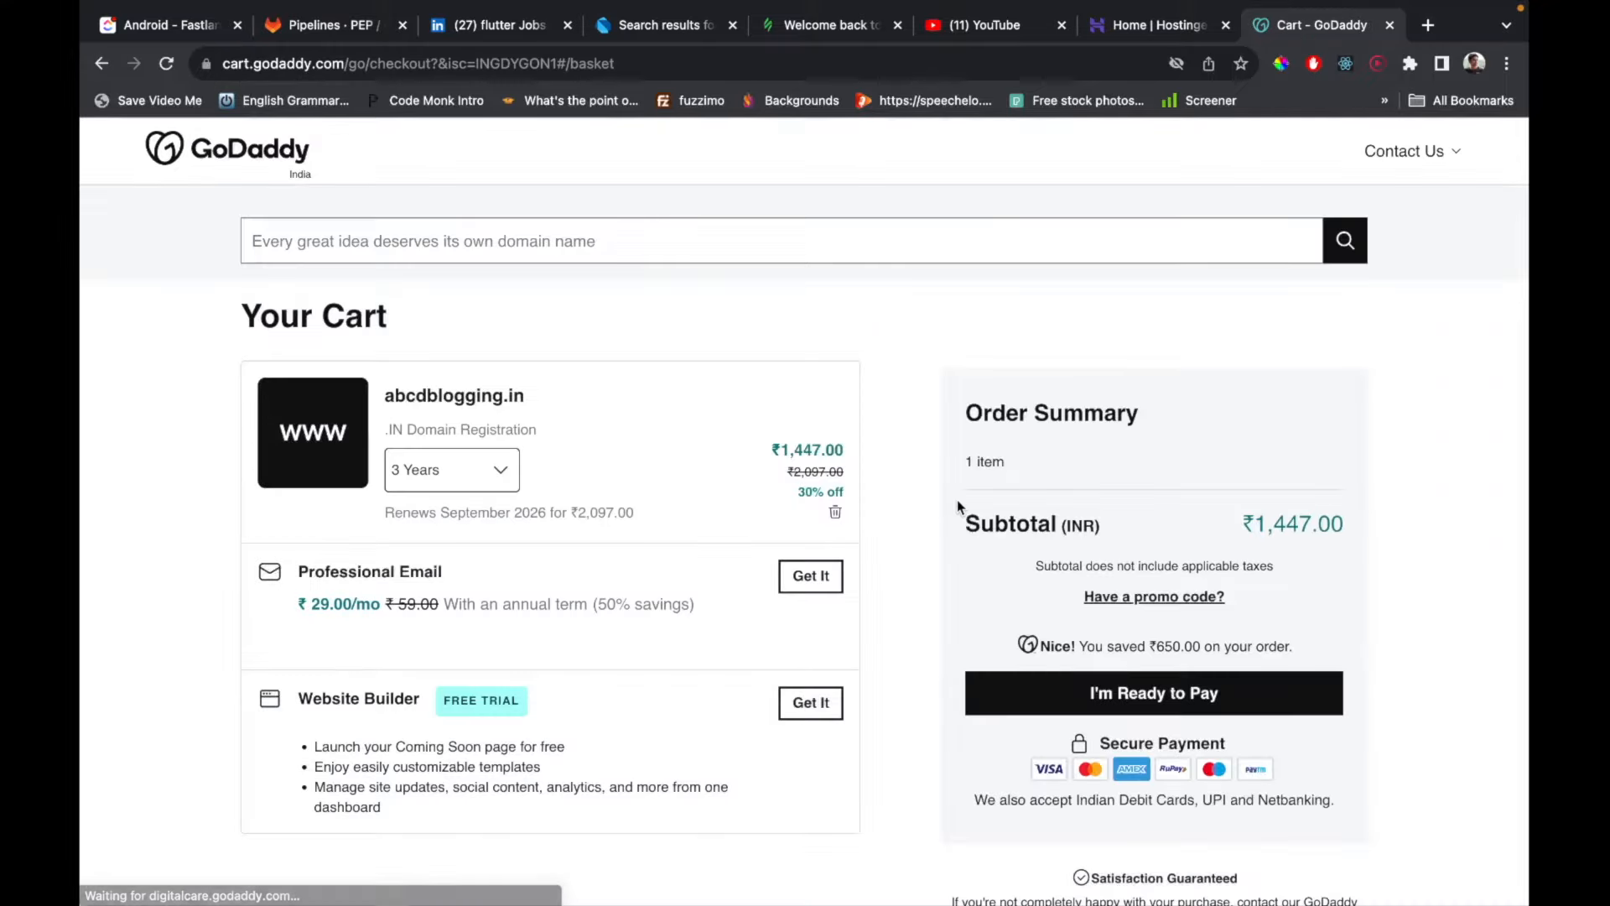
Review the cart's registration term, add-on offers, payment methods and order summary, and return to the GoDaddy home page.
scroll(958, 500, down, 2)
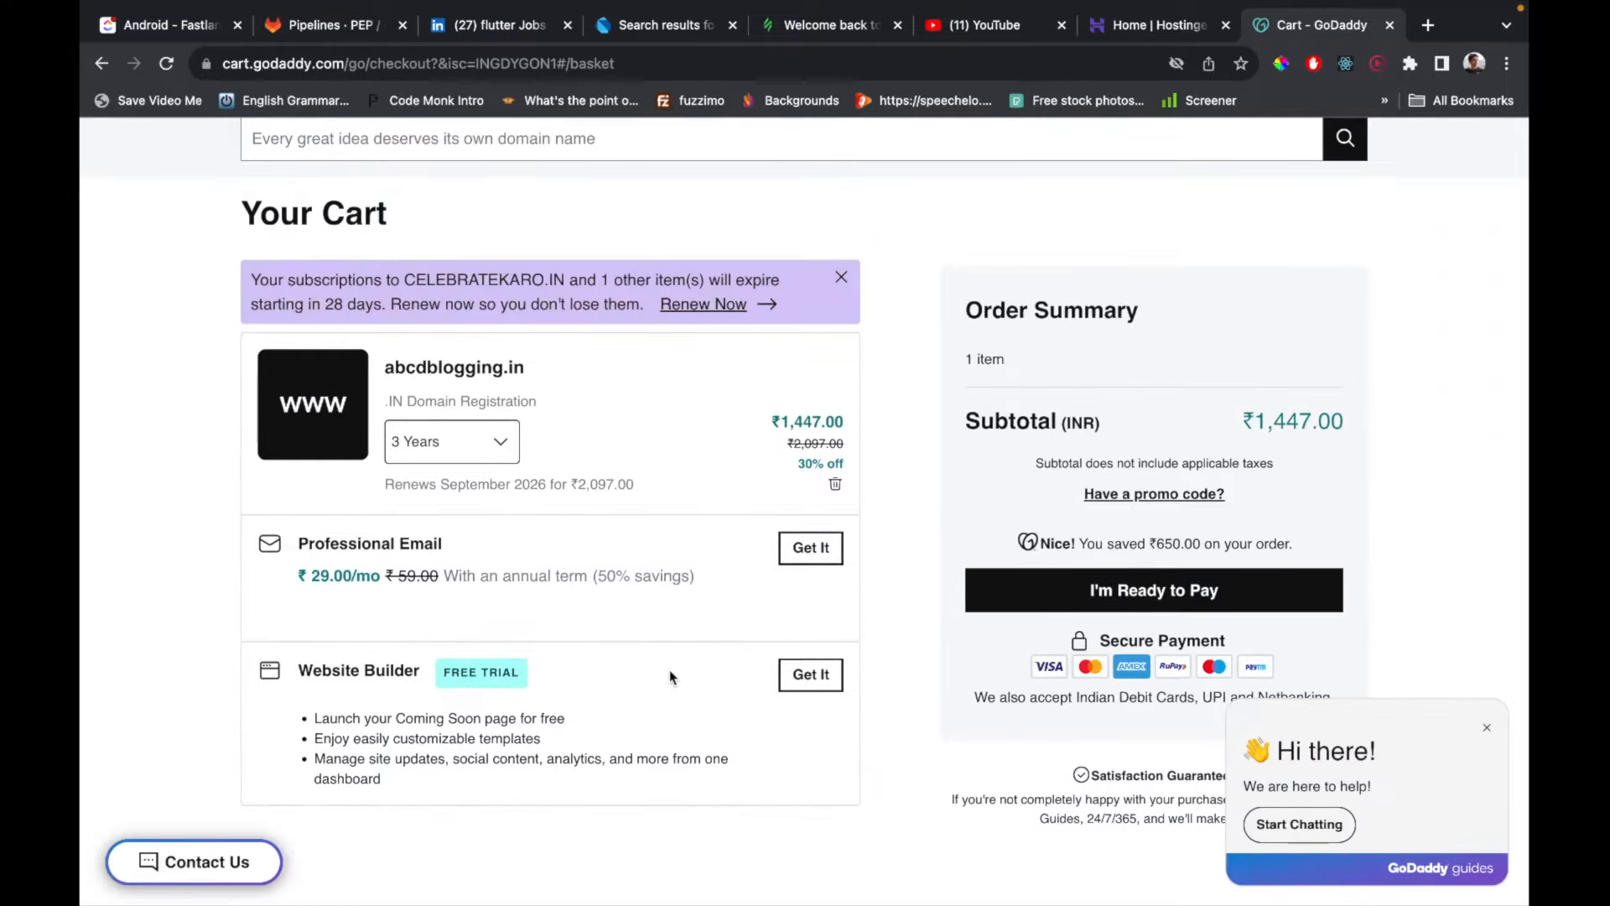
scroll(629, 642, down, 1)
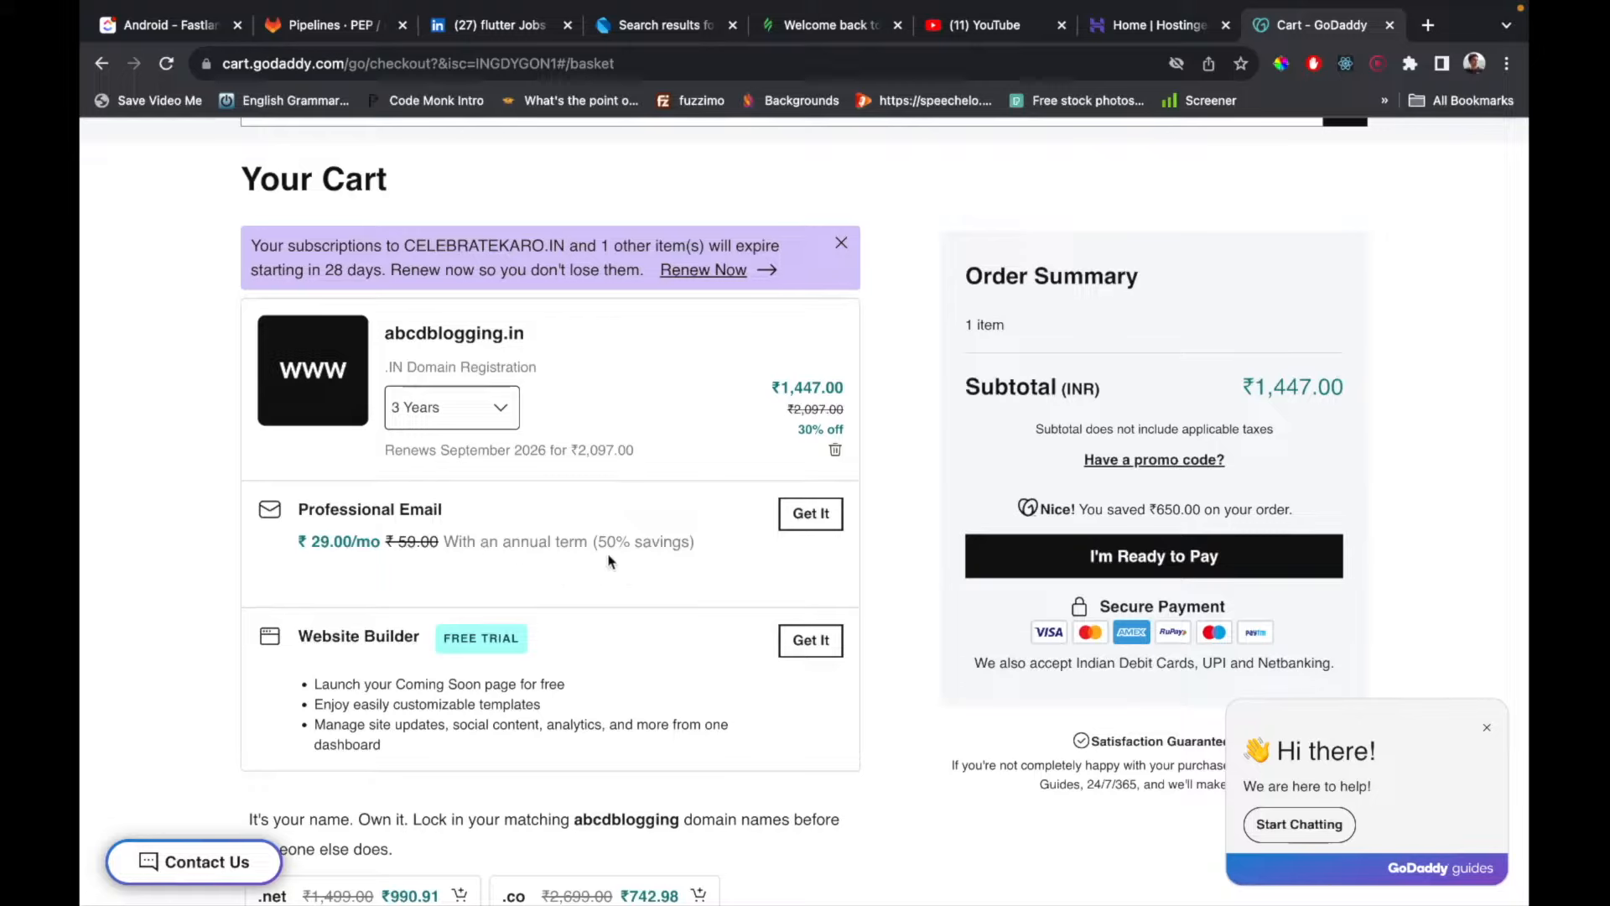
scroll(606, 578, down, 2)
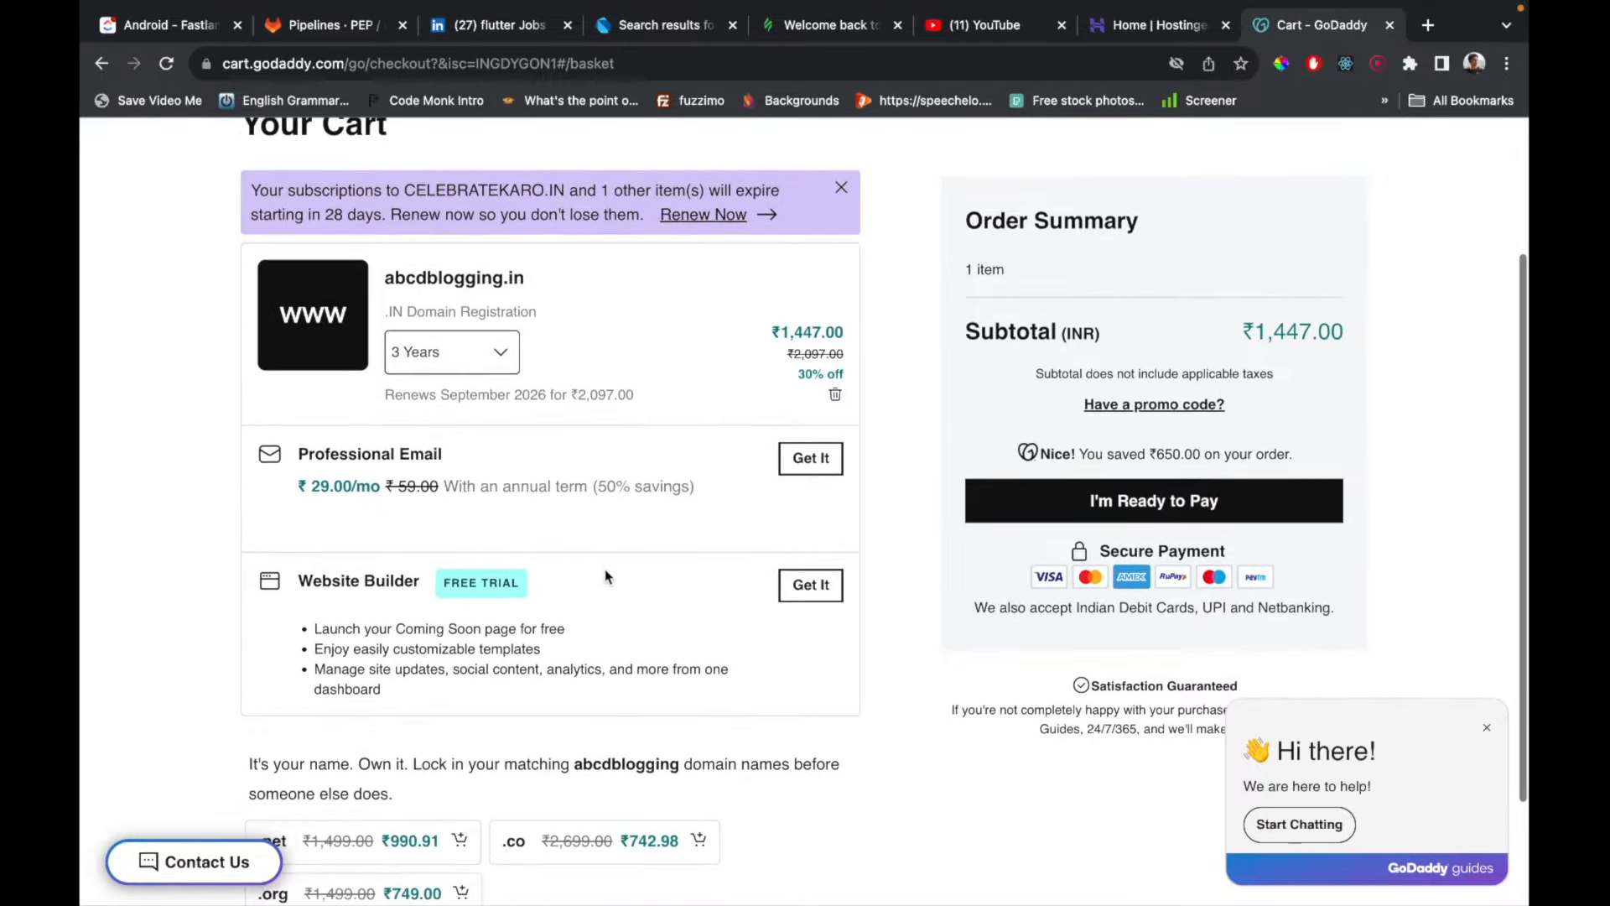
scroll(908, 608, down, 3)
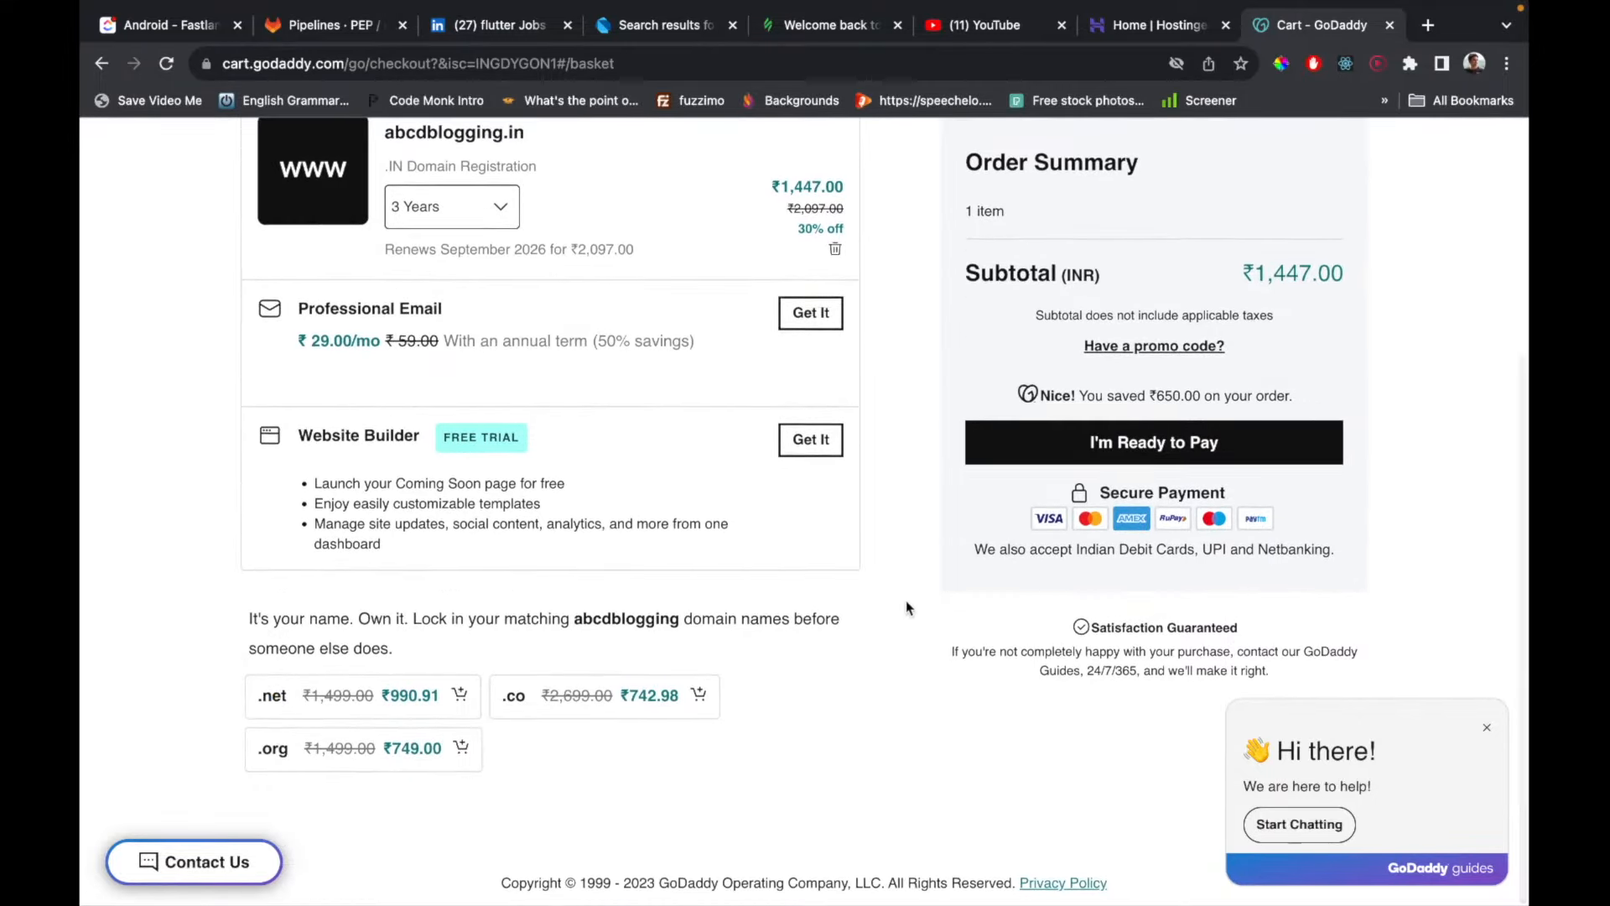
scroll(906, 607, up, 1)
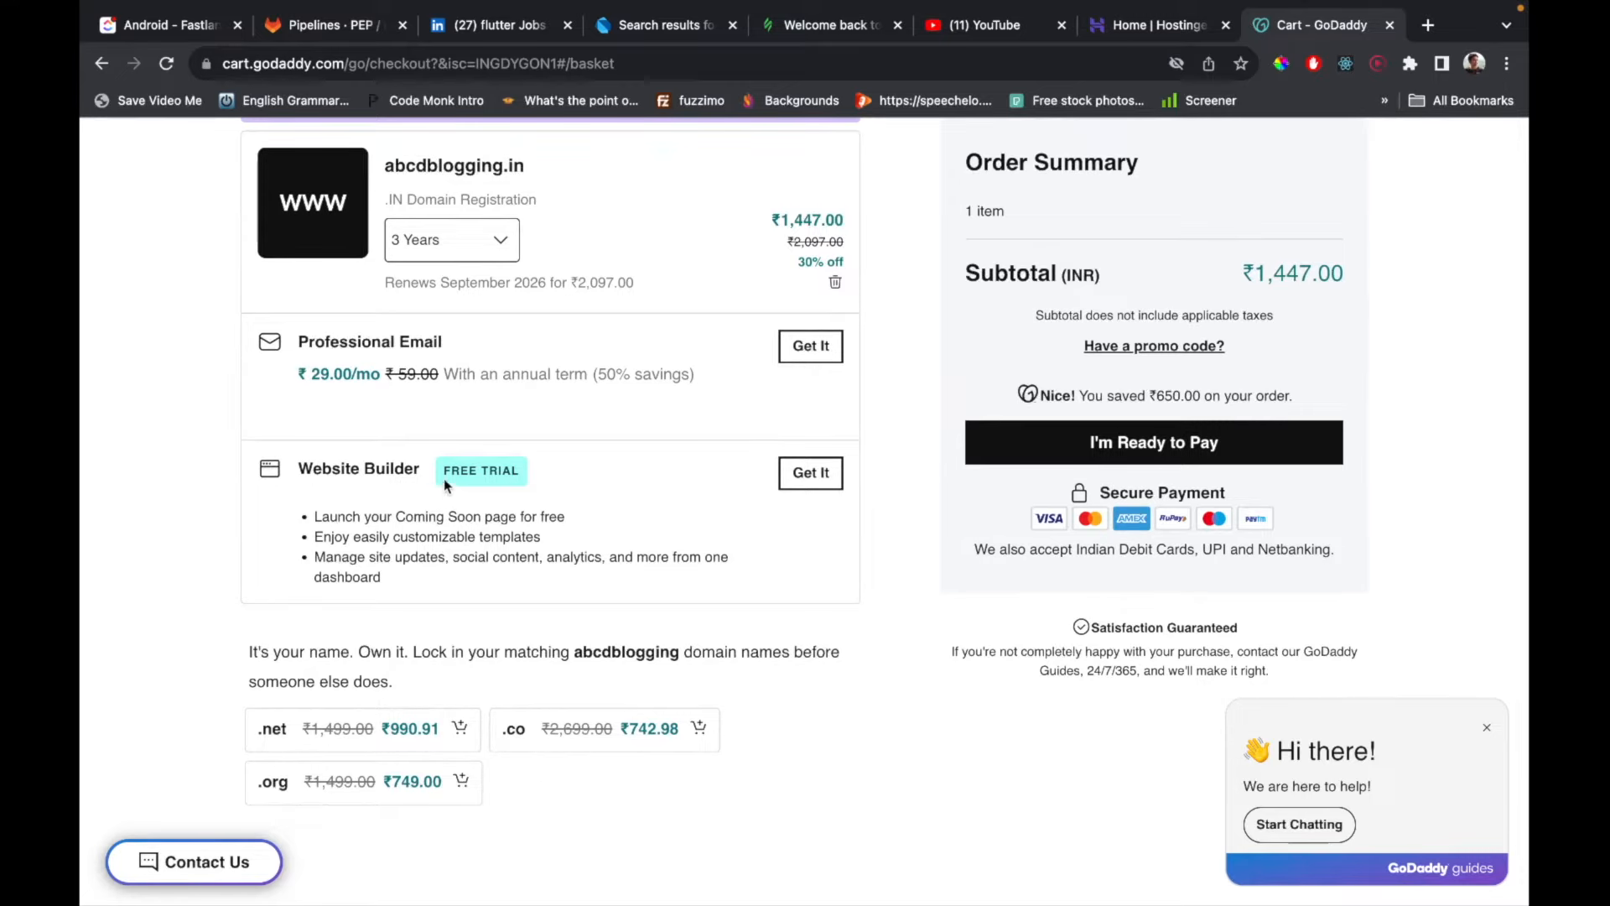
scroll(634, 549, up, 3)
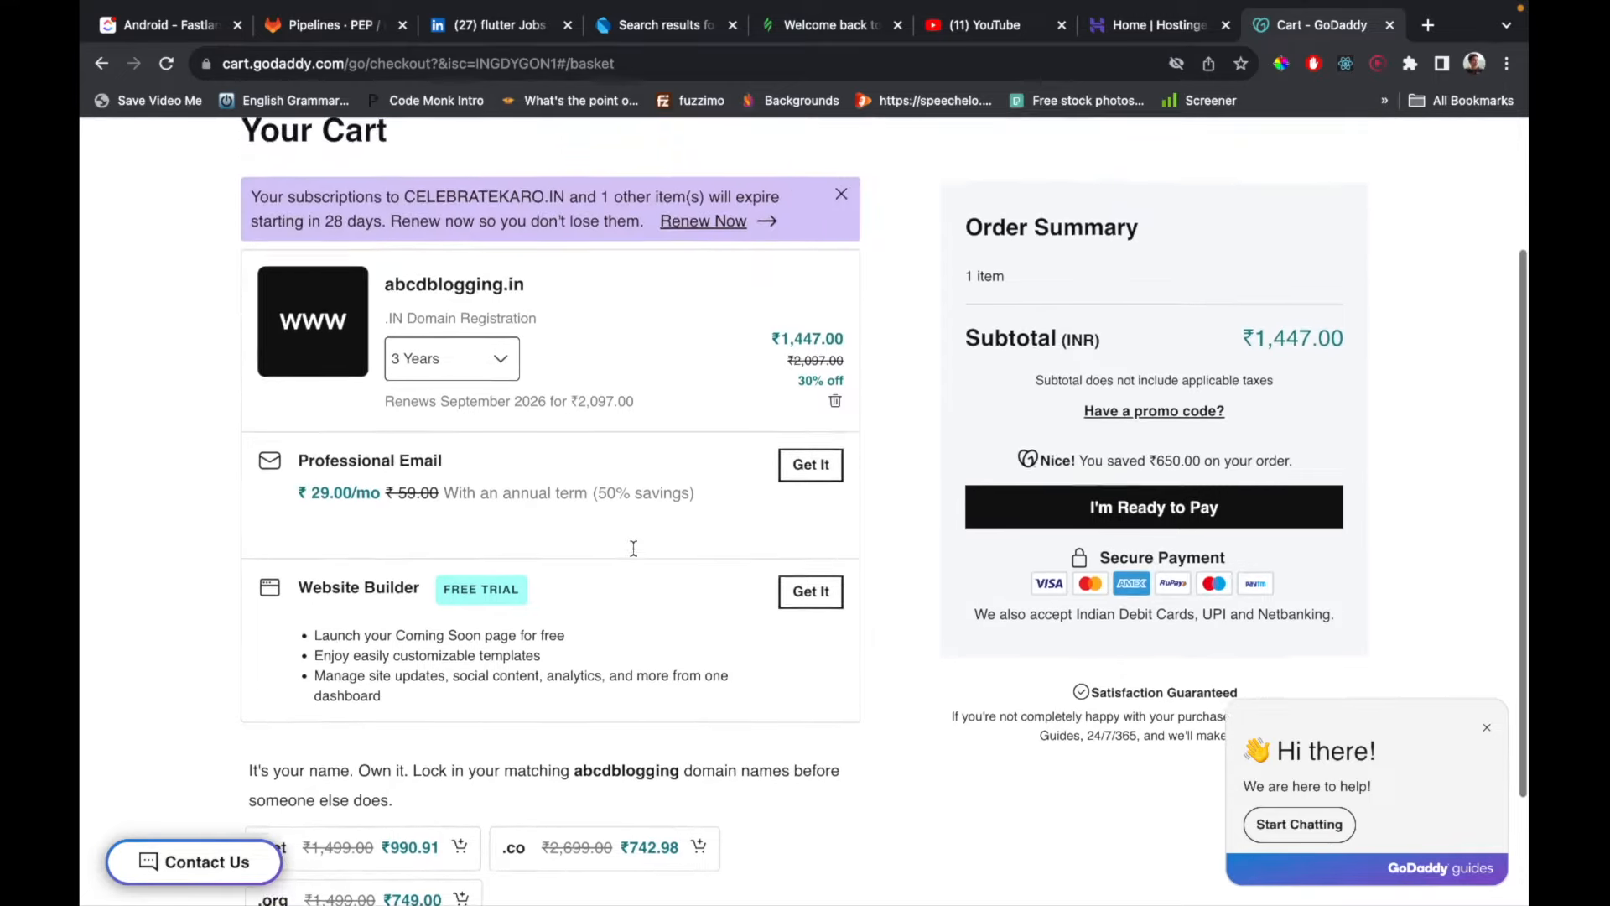
scroll(635, 549, up, 1)
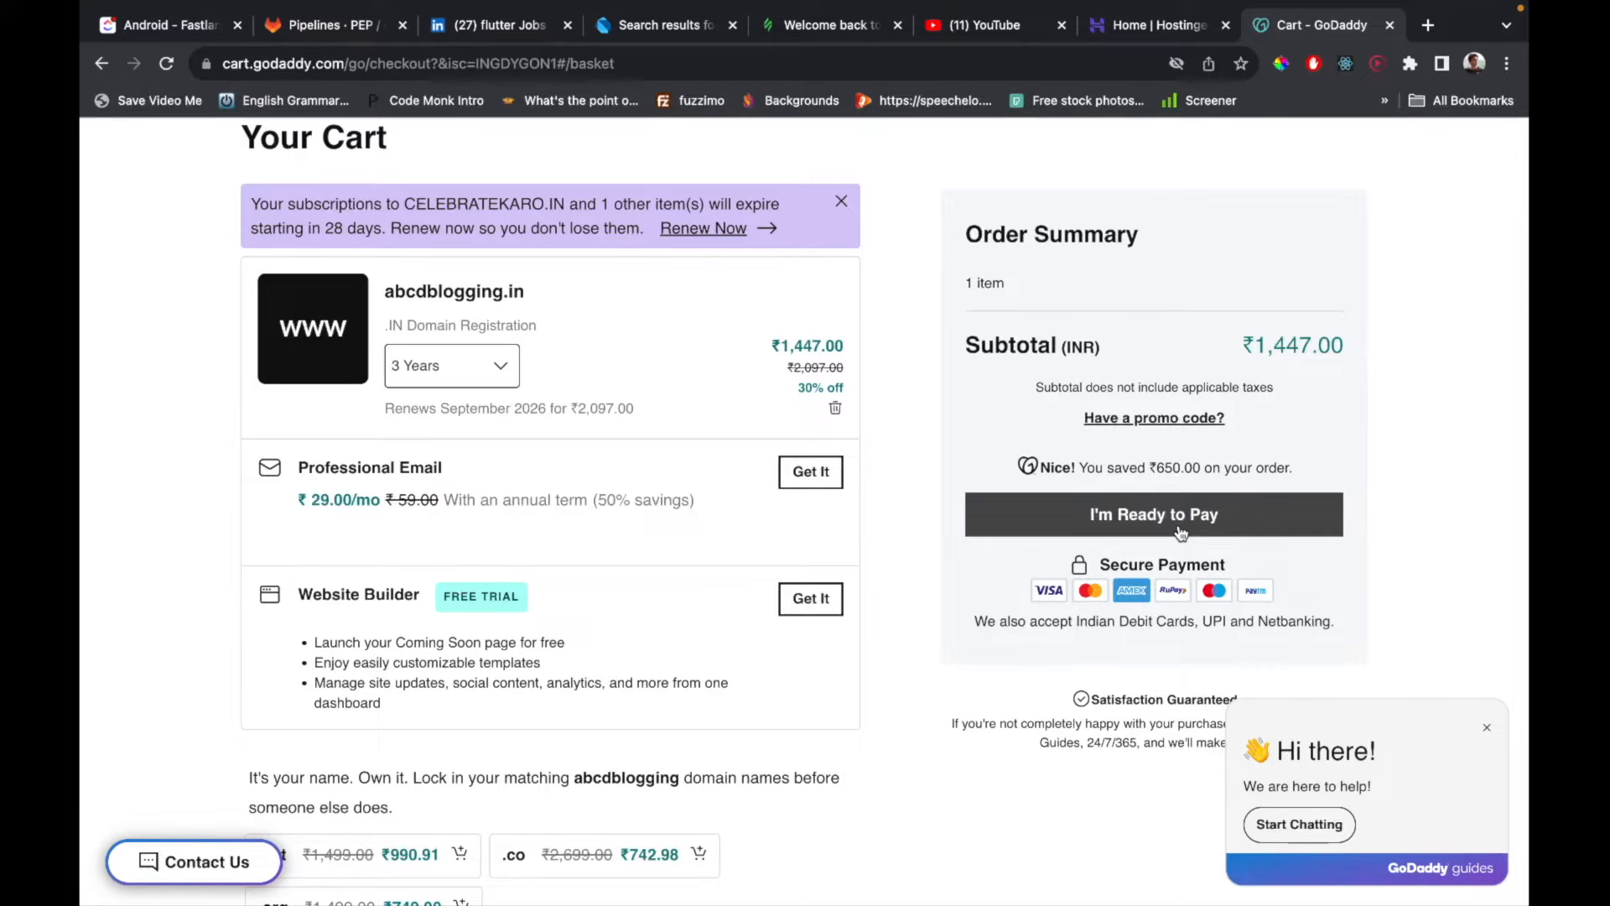
scroll(964, 260, up, 3)
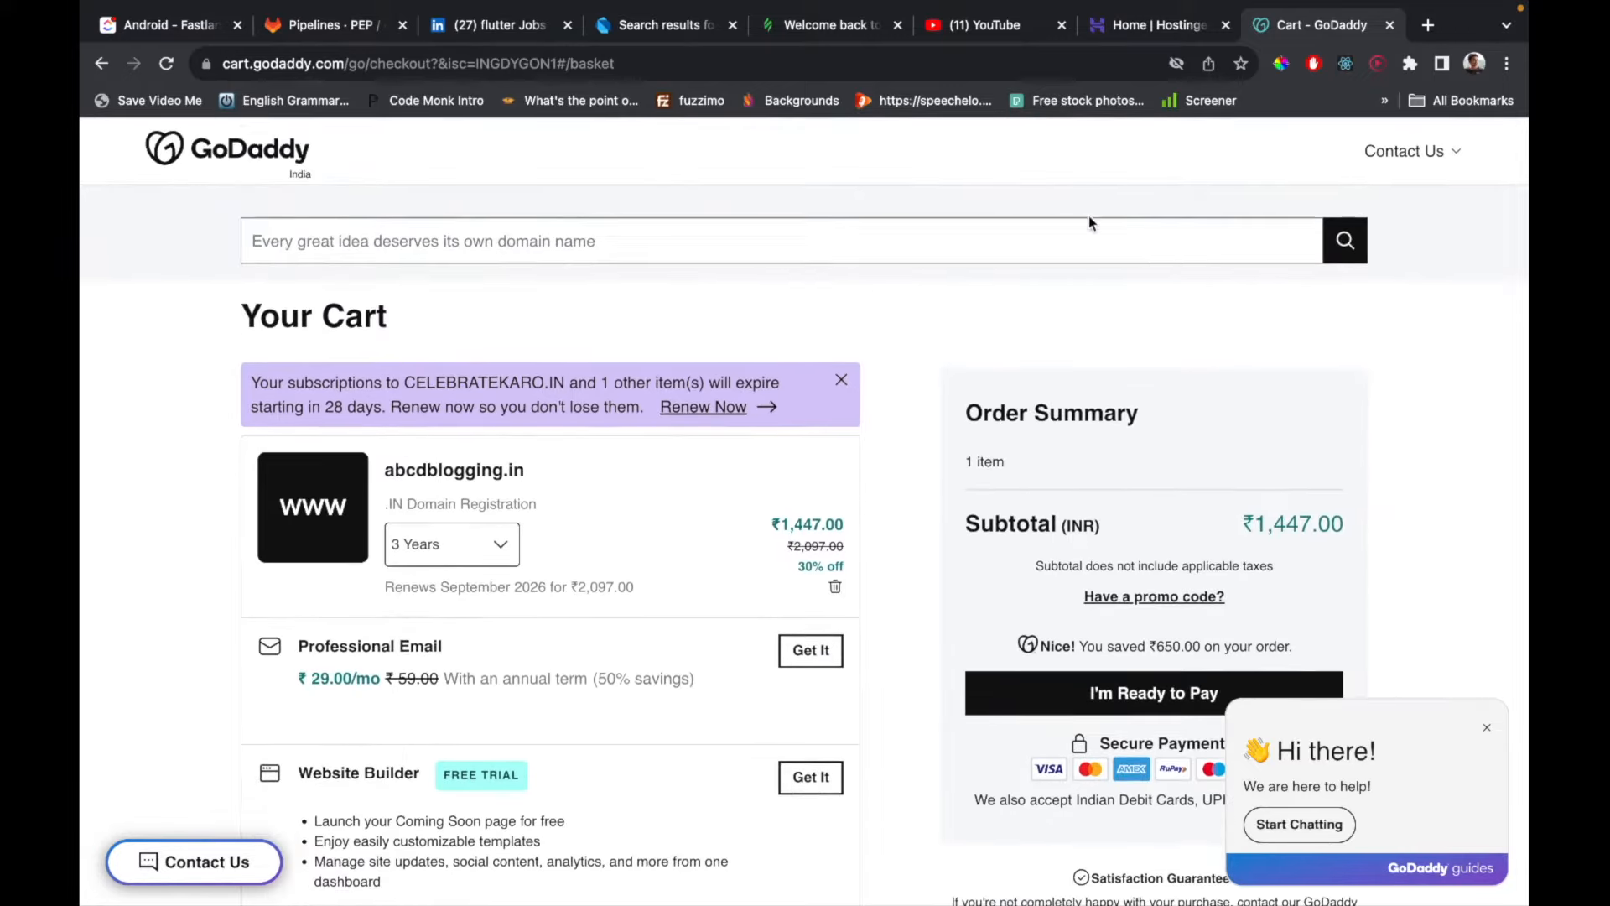
click(230, 164)
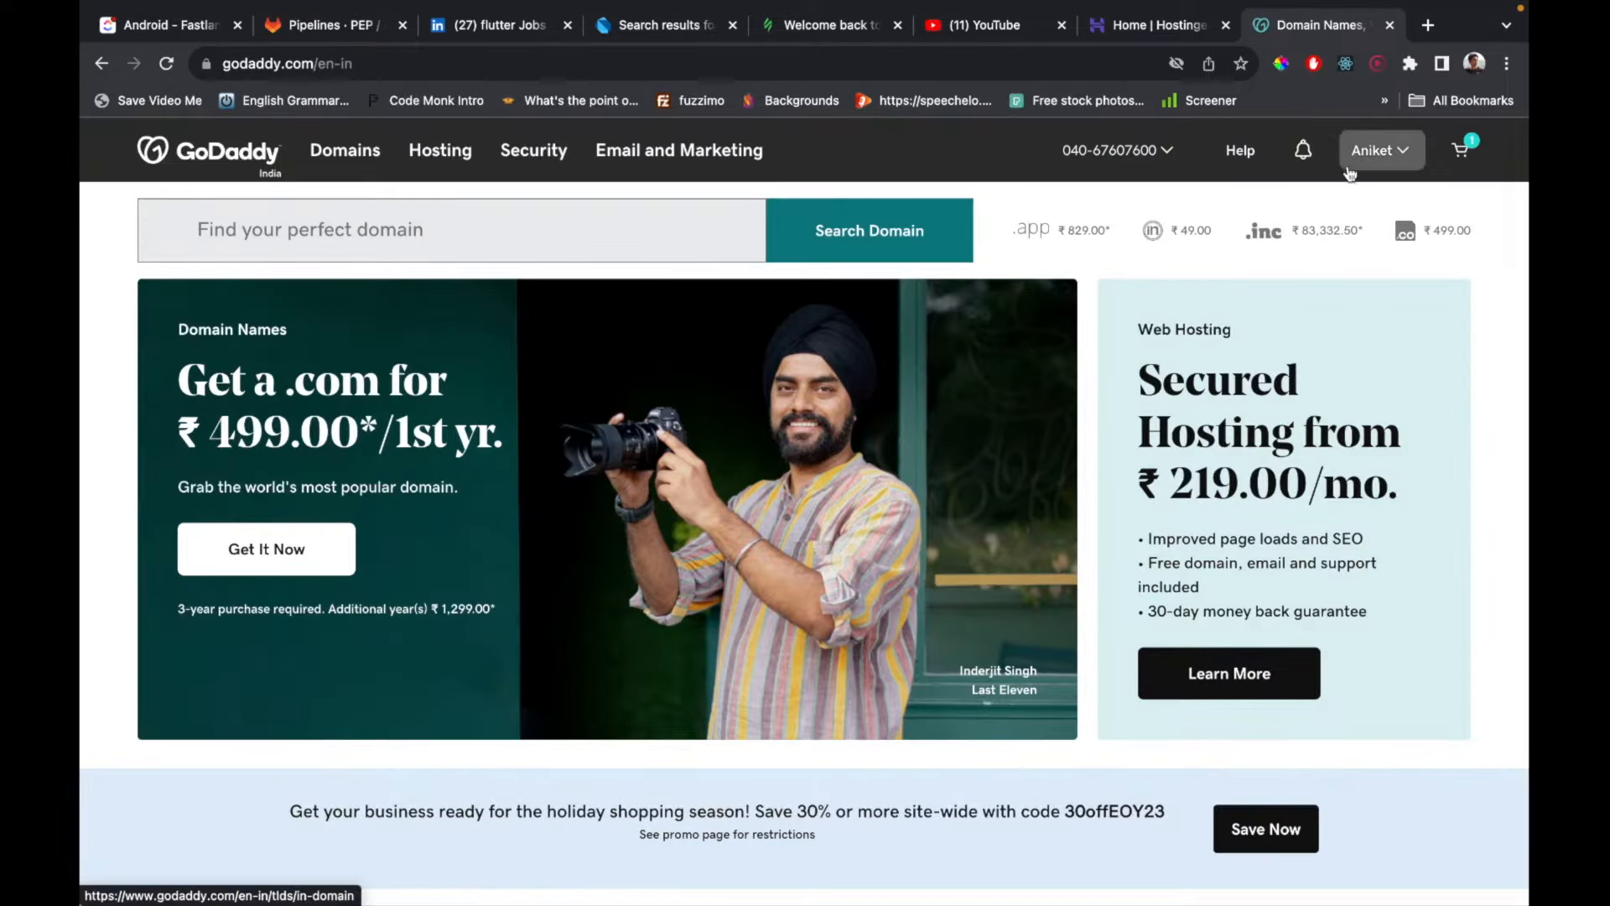
Go to My Products on GoDaddy and open the DNS management of the first domain under All Products and Services.
click(1376, 152)
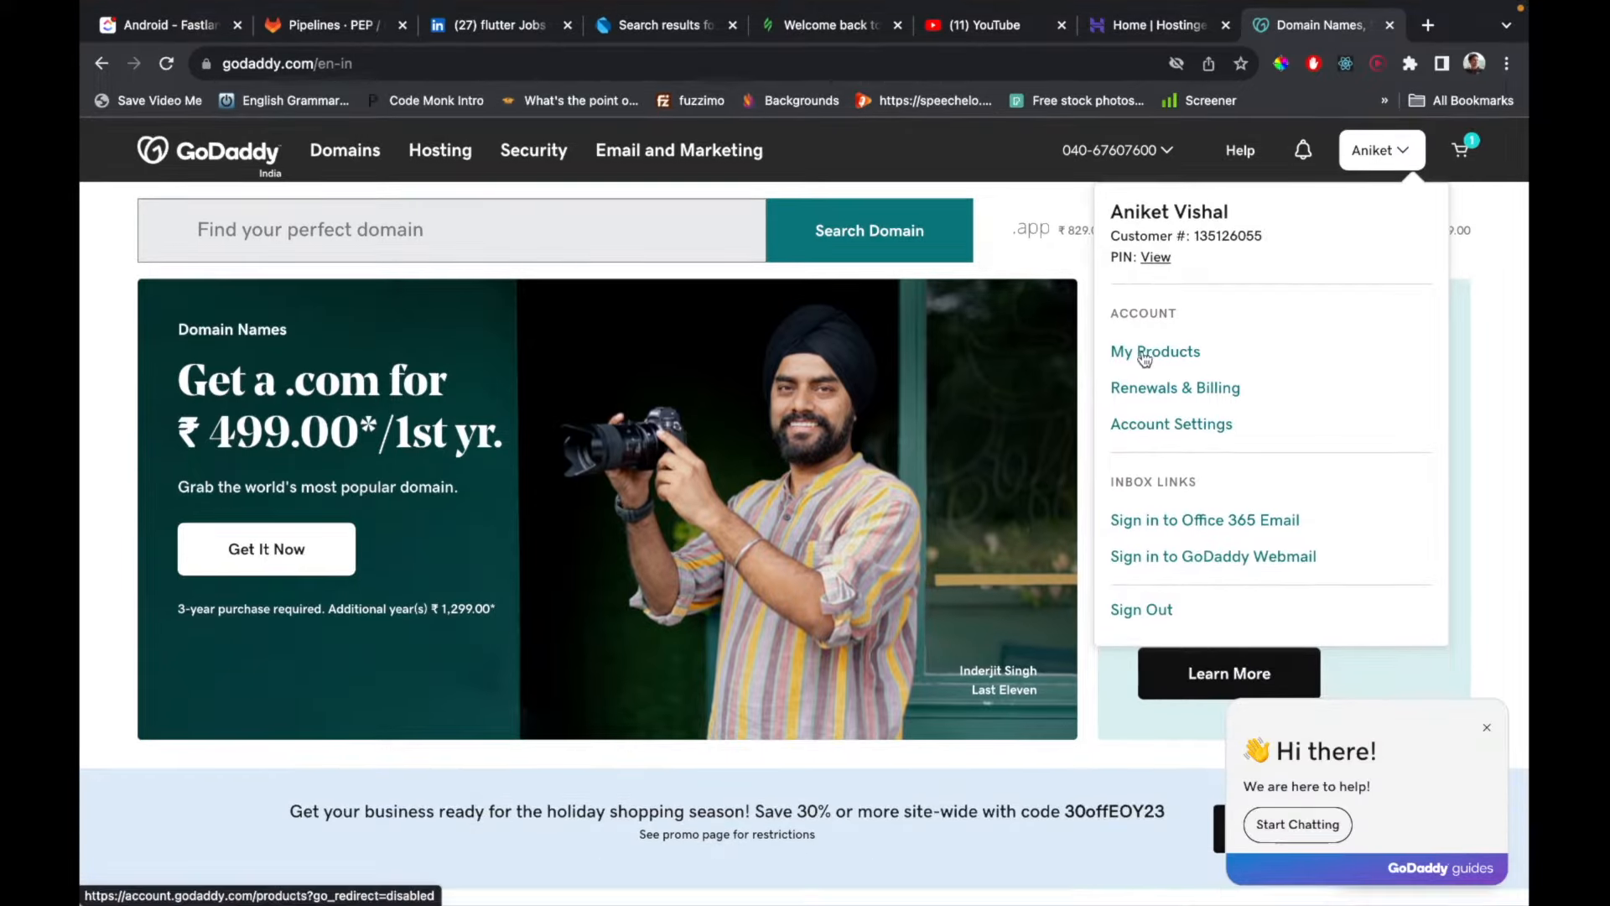
click(1145, 354)
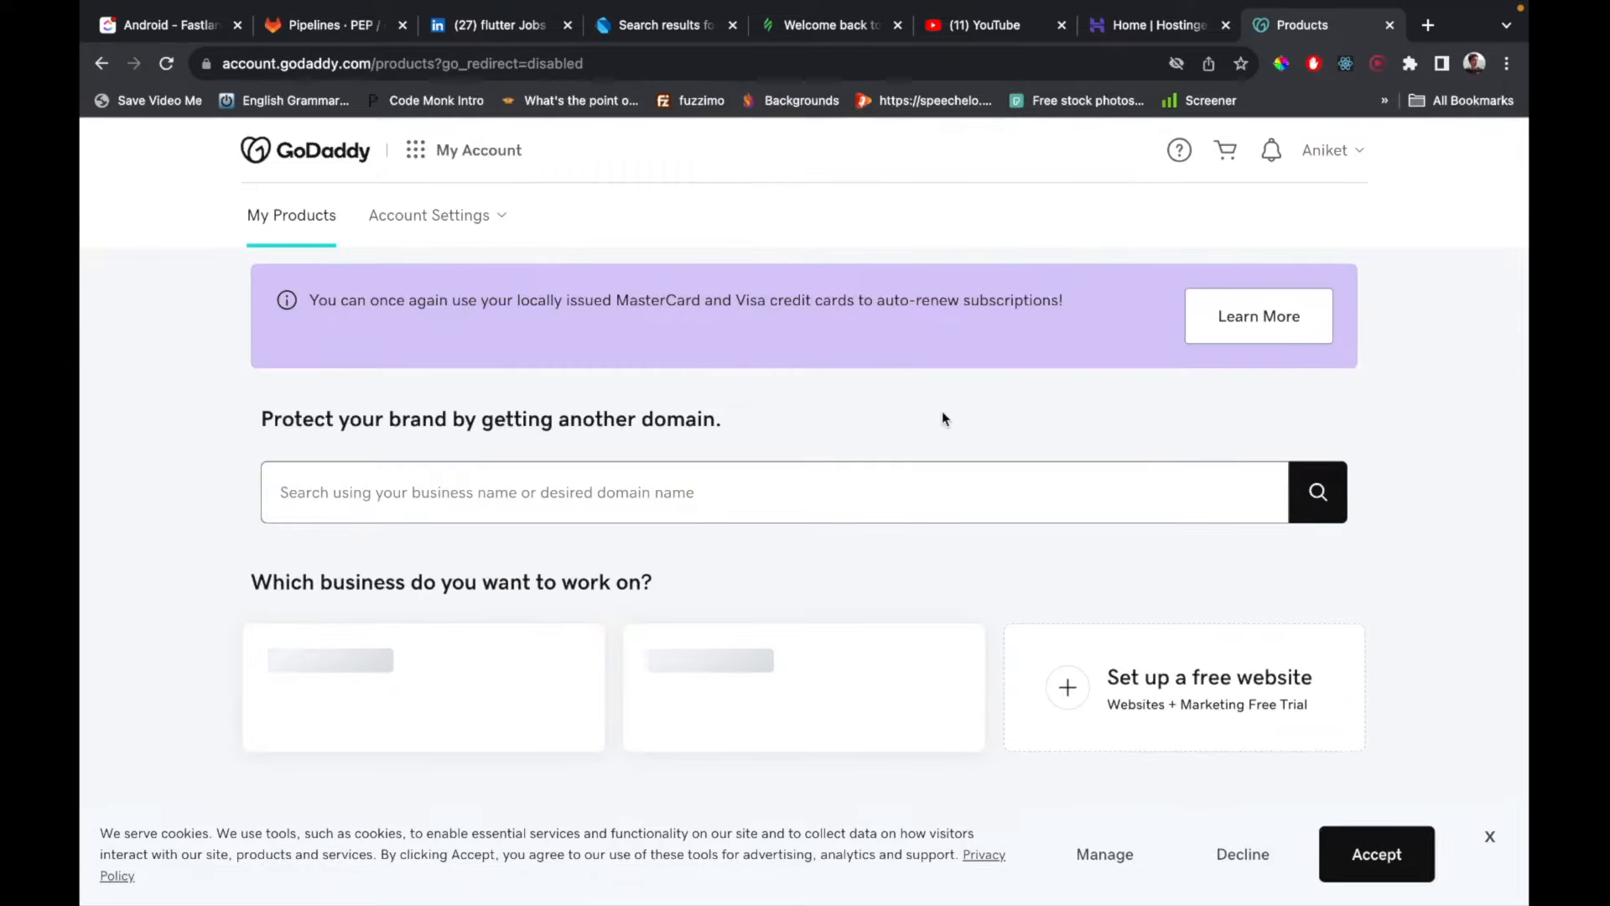
scroll(943, 410, down, 5)
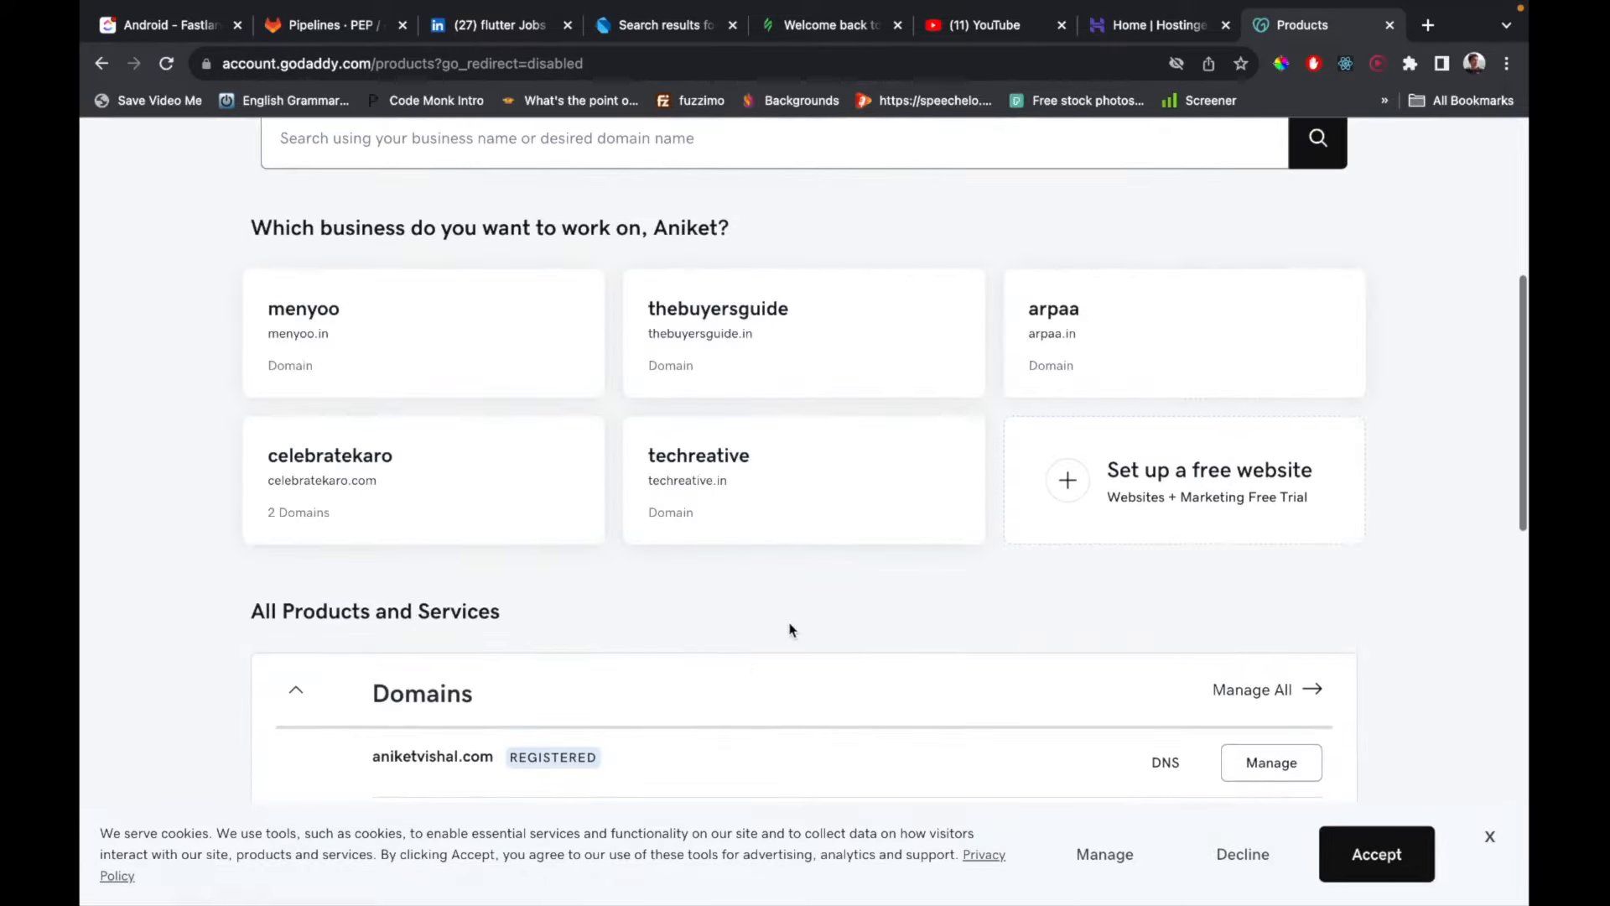
scroll(789, 629, down, 3)
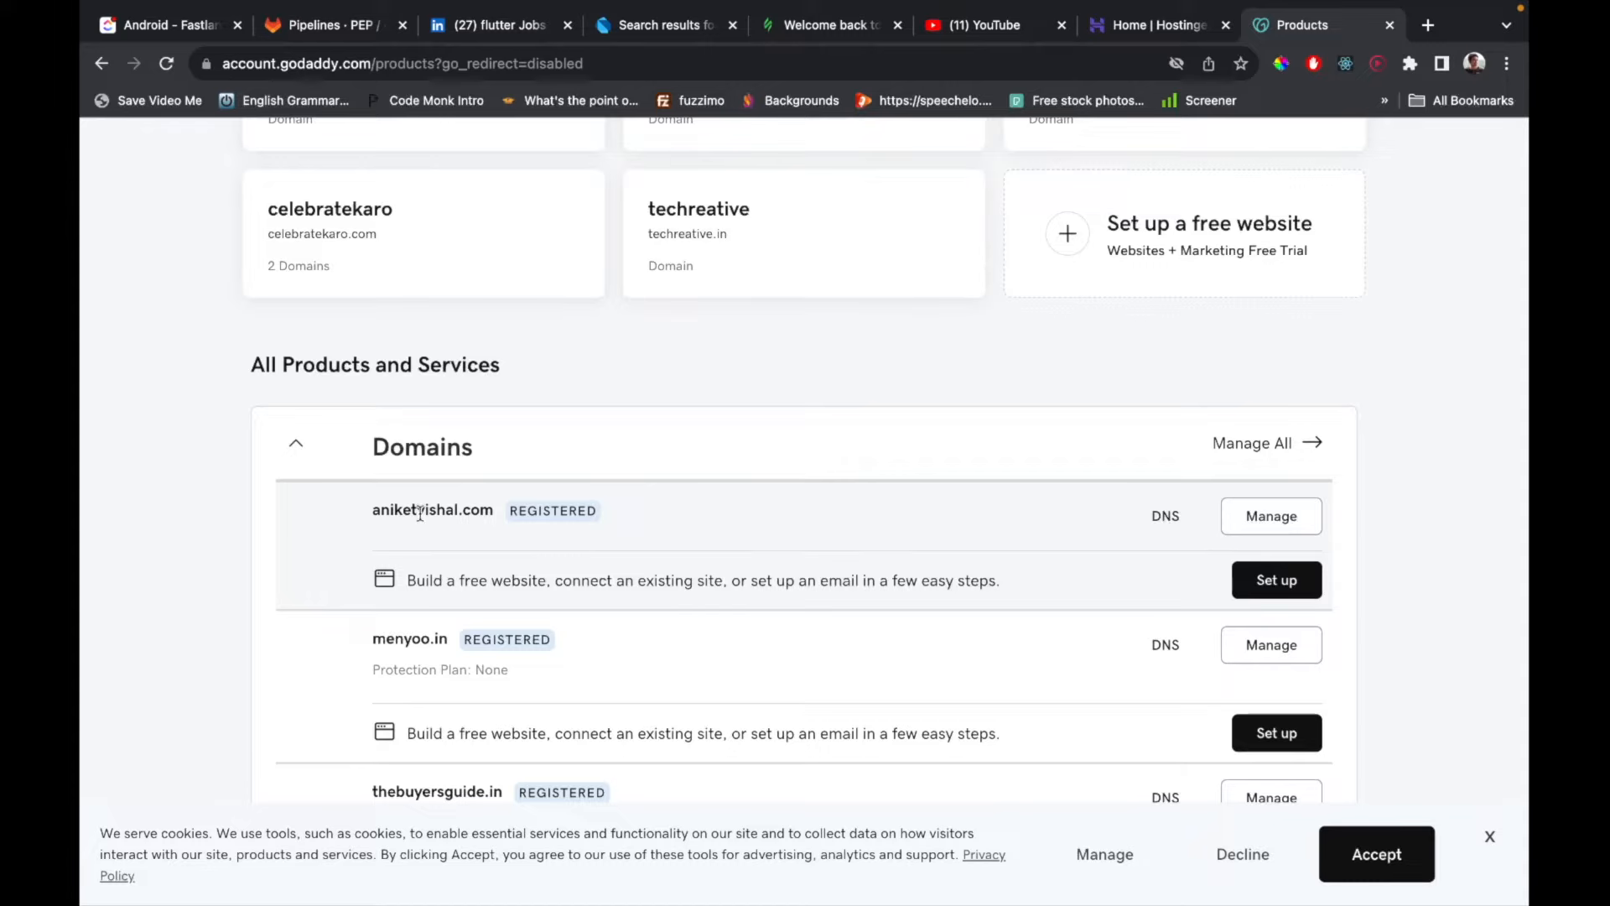
drag(373, 510, 505, 510)
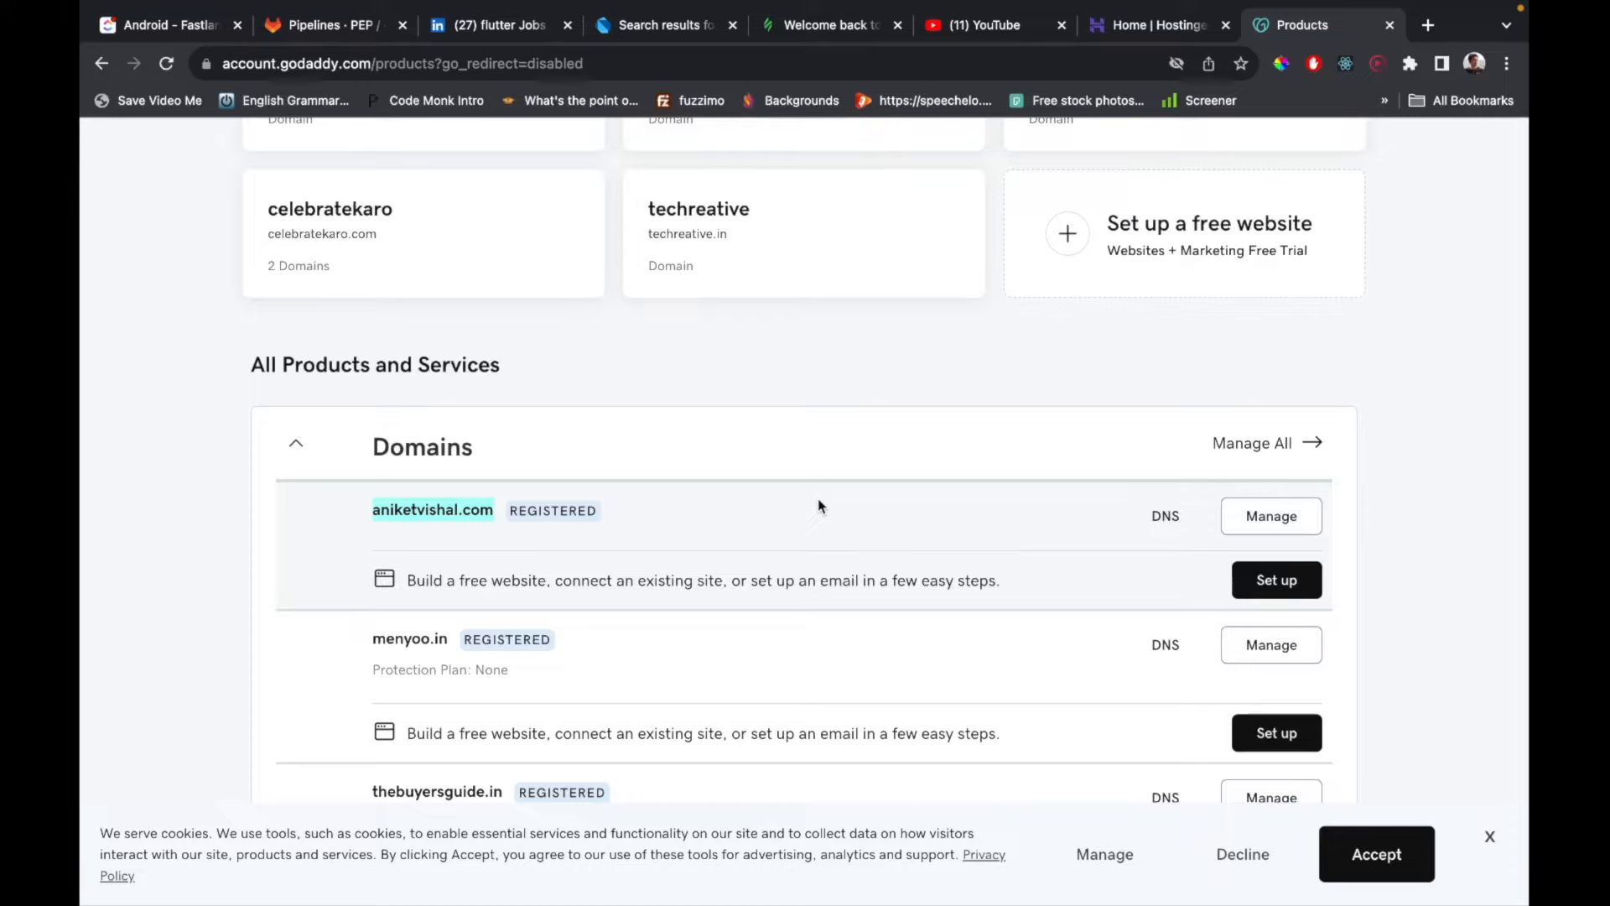
click(1166, 516)
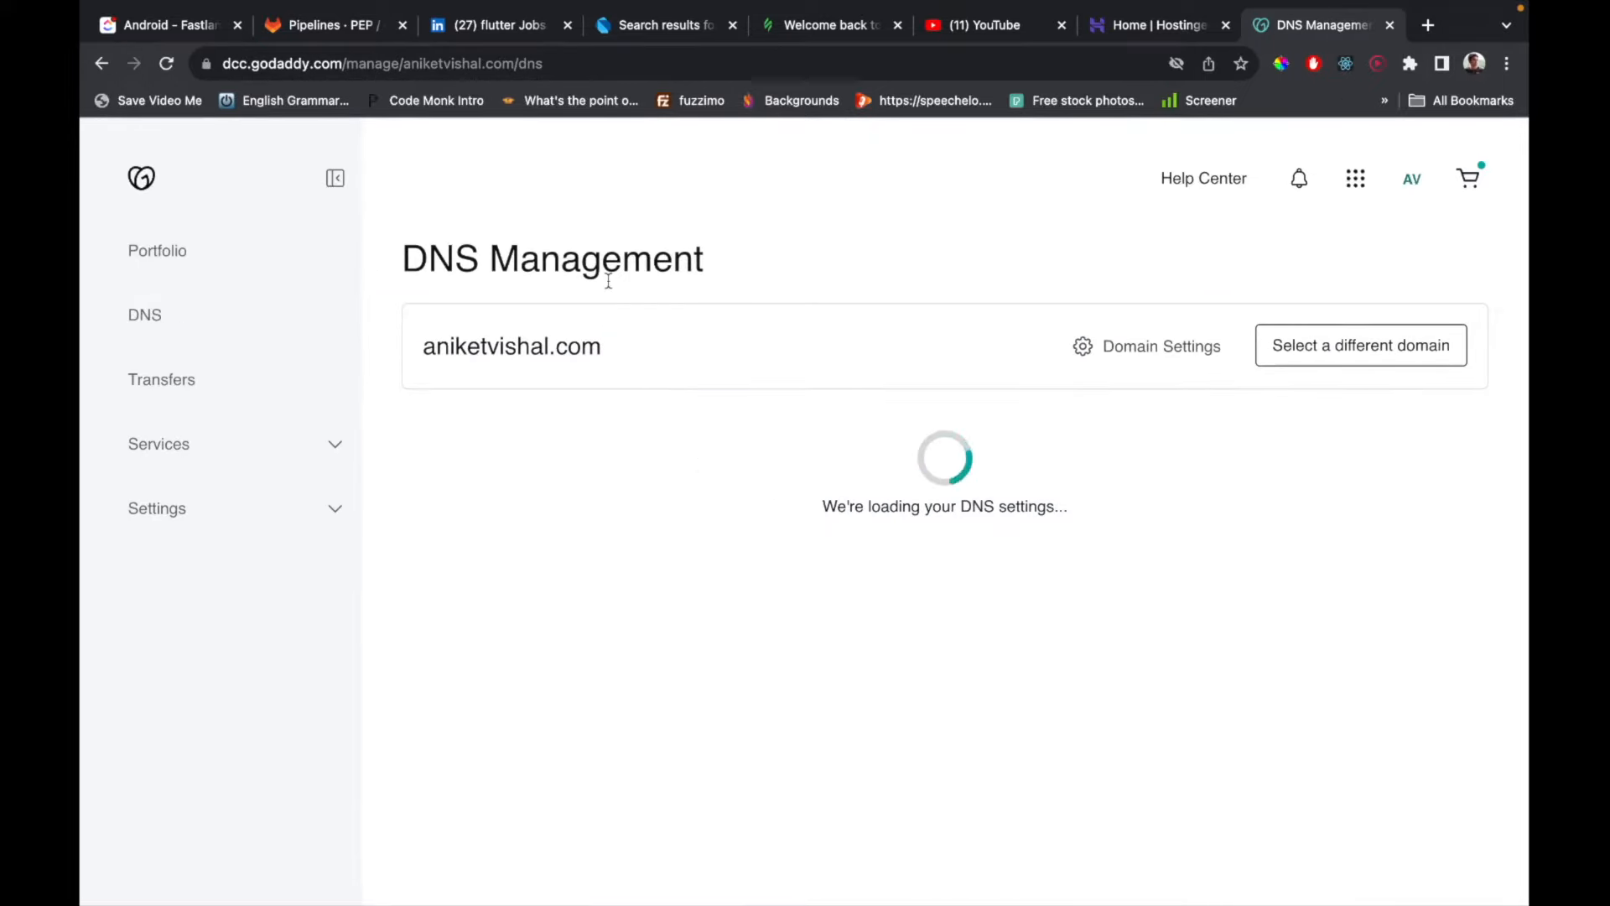
Look over the domain's DNS Records section and display its nameservers.
scroll(625, 579, down, 2)
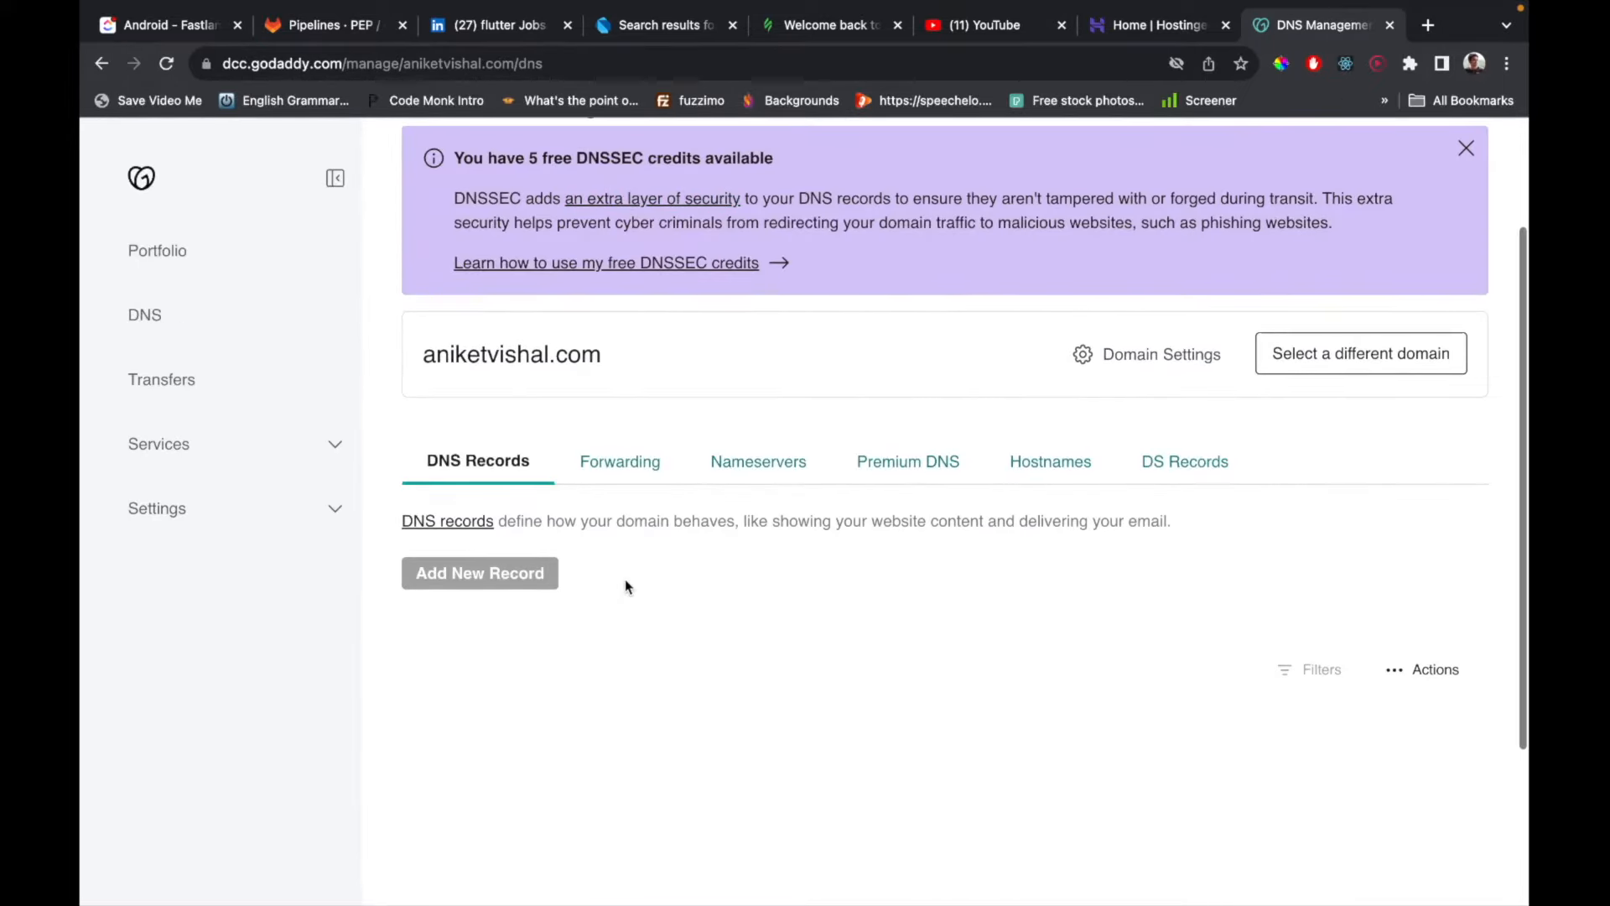
scroll(410, 305, up, 2)
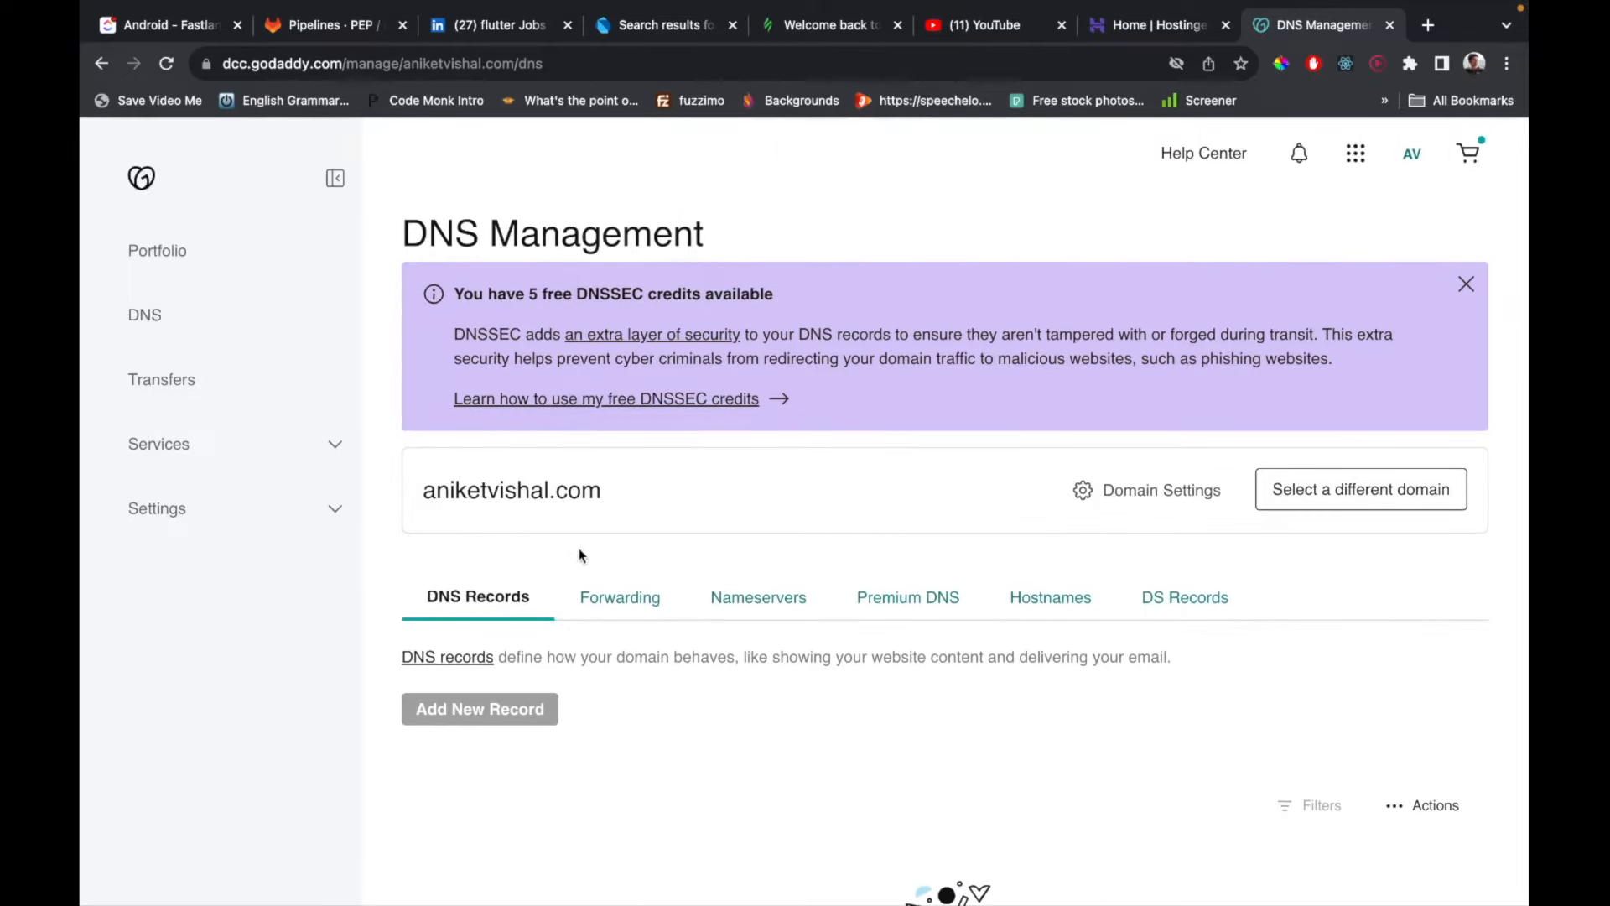
scroll(578, 546, down, 2)
scroll(578, 520, down, 2)
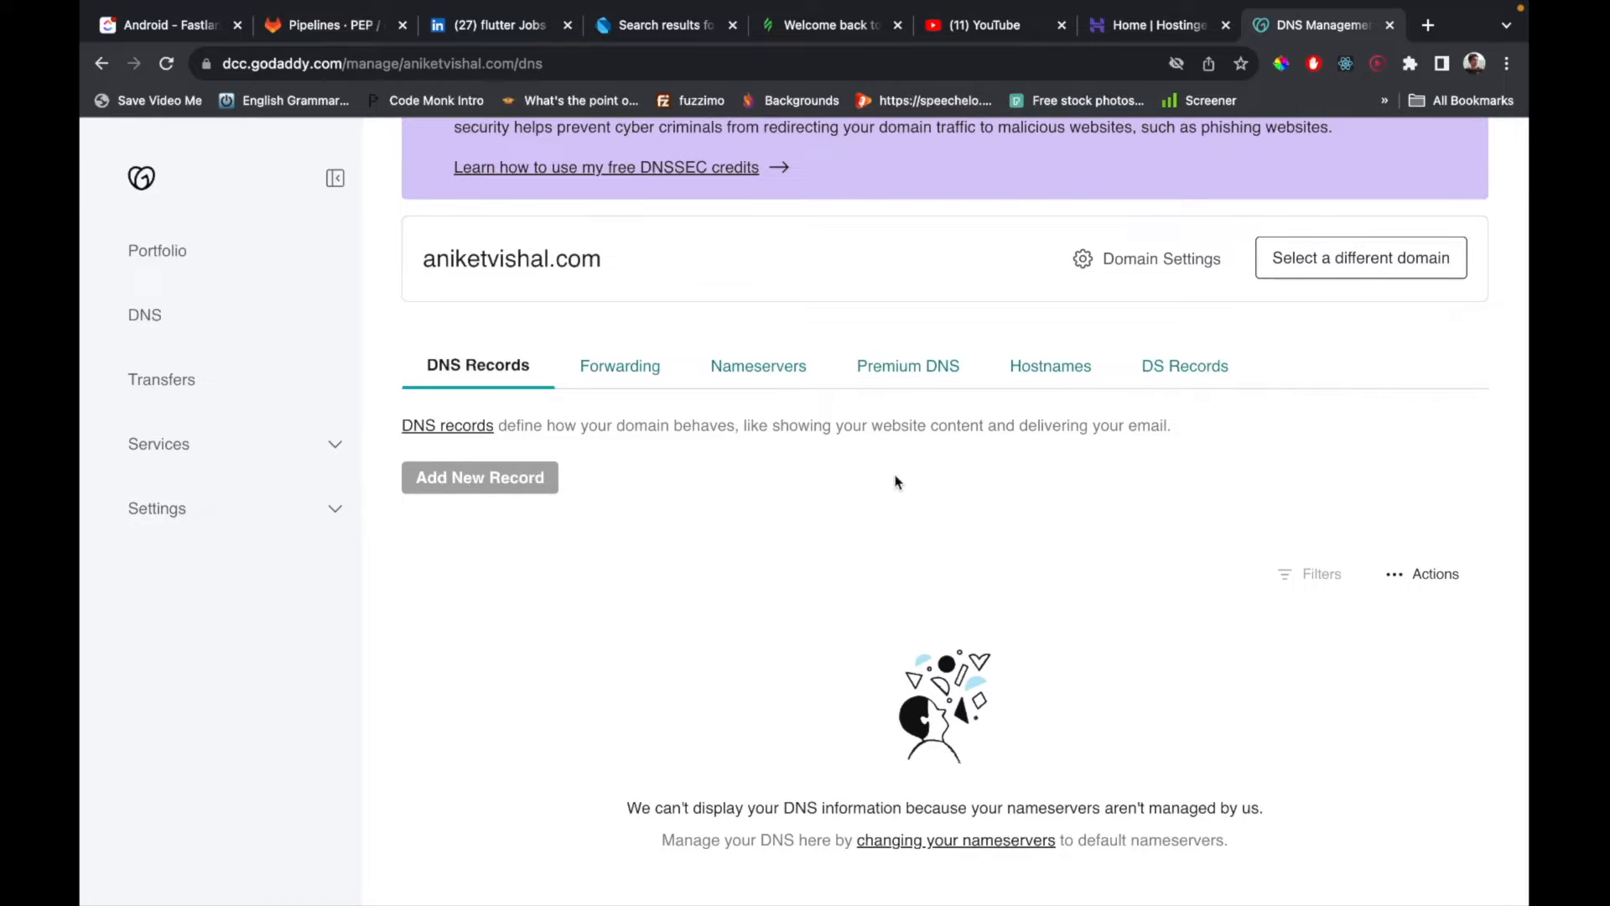
click(779, 369)
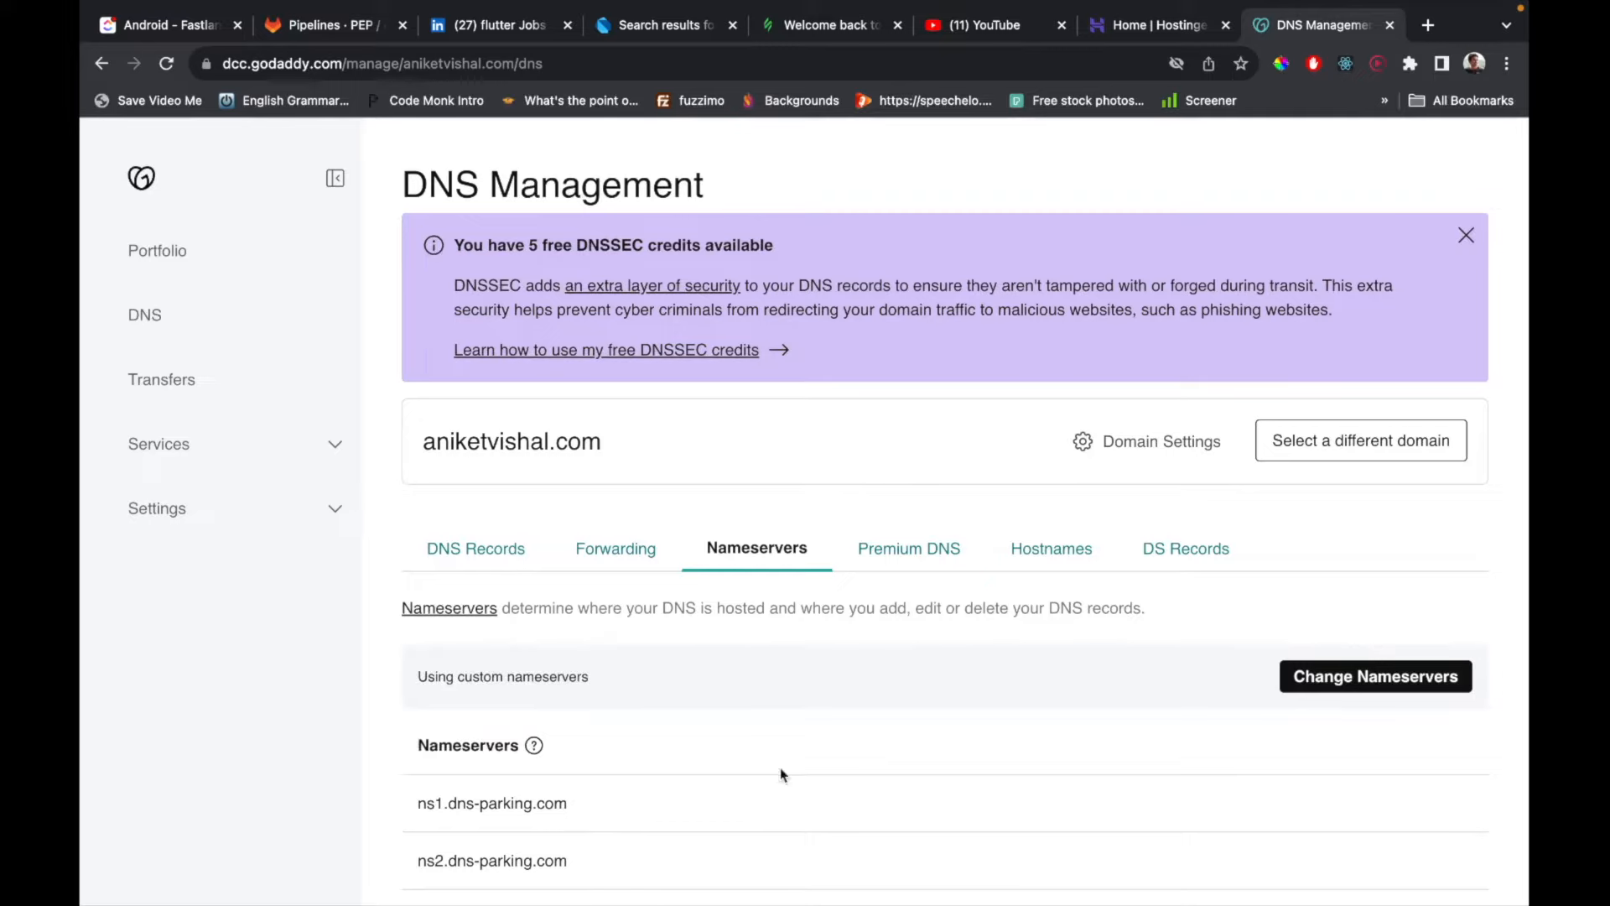
Switch to Hostinger, open an incognito window, search Google for hostinger and open the sponsored hostinger.in result.
click(1145, 20)
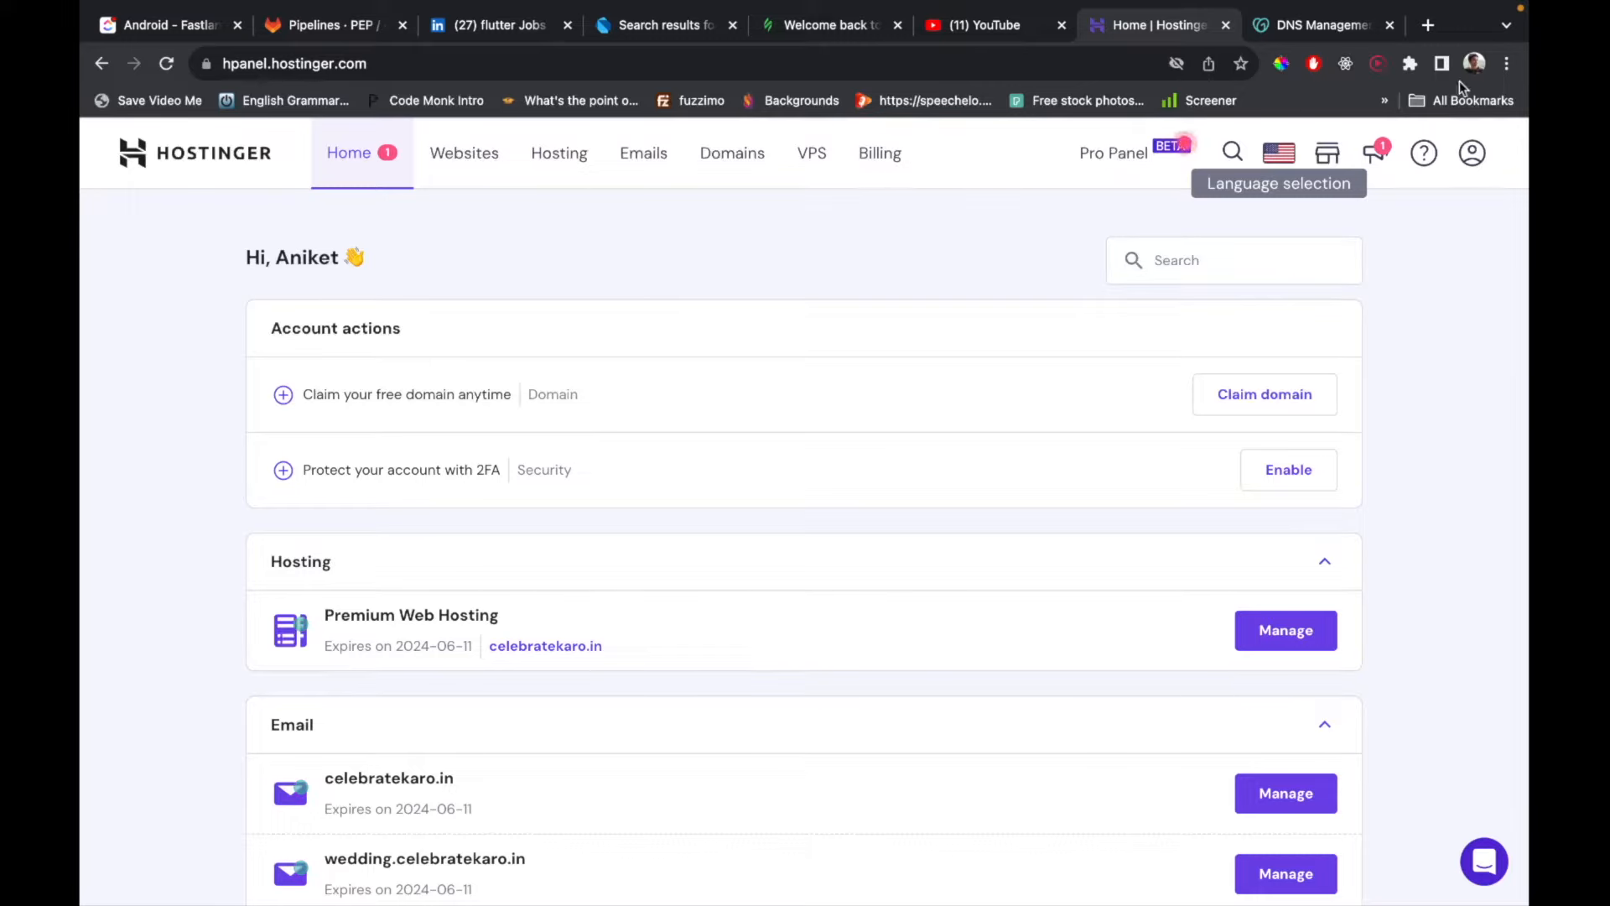
click(1508, 63)
click(1384, 151)
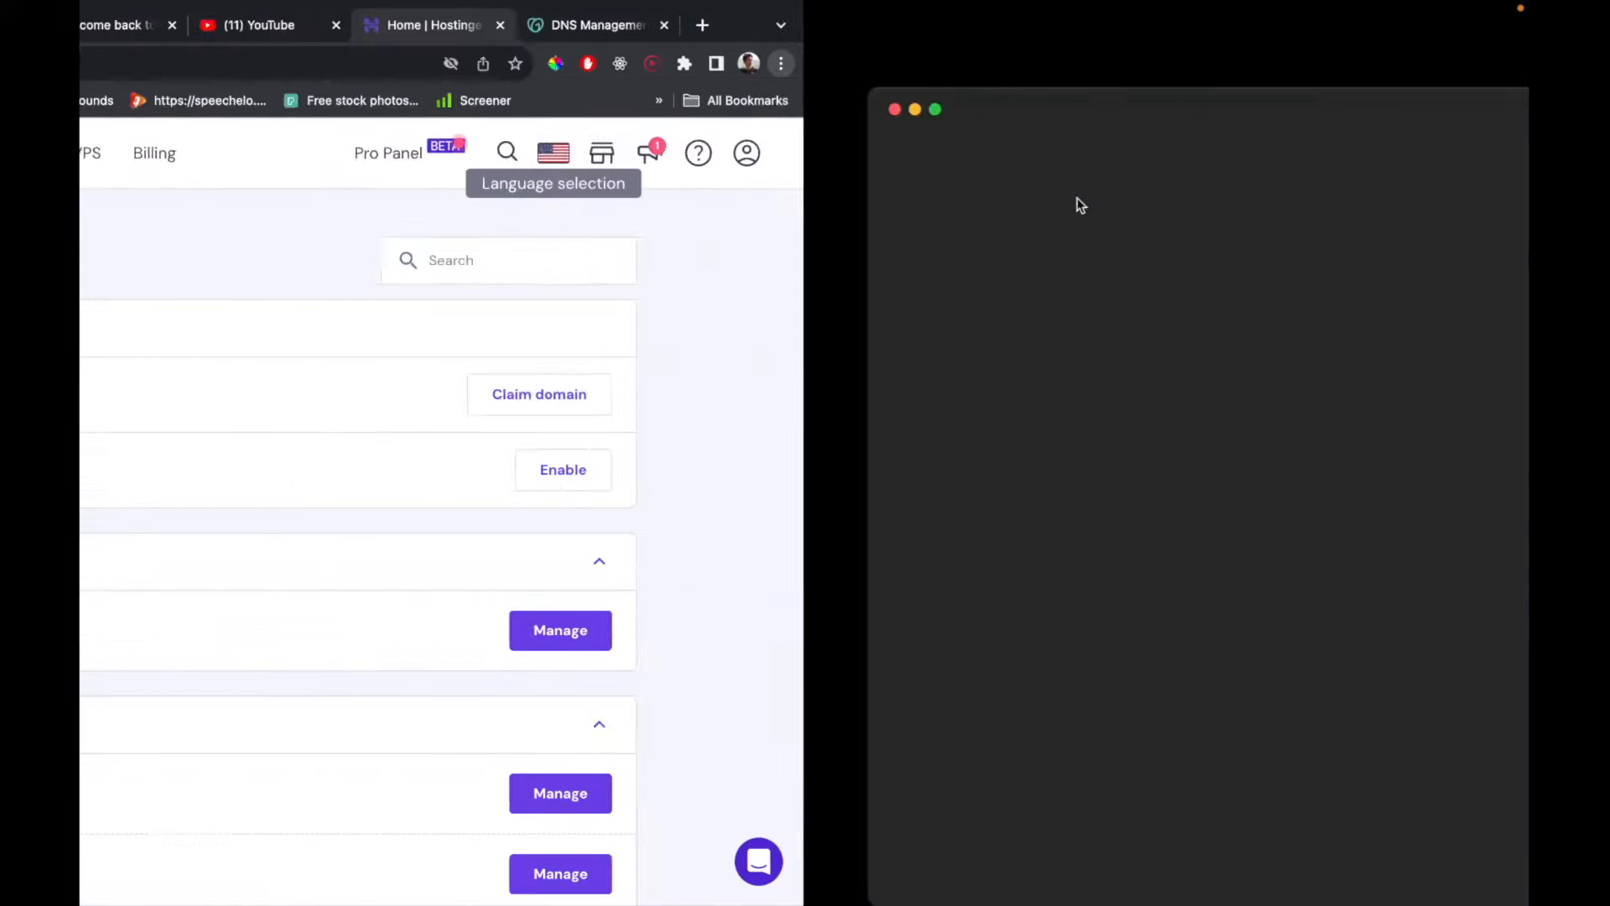
text(ho)
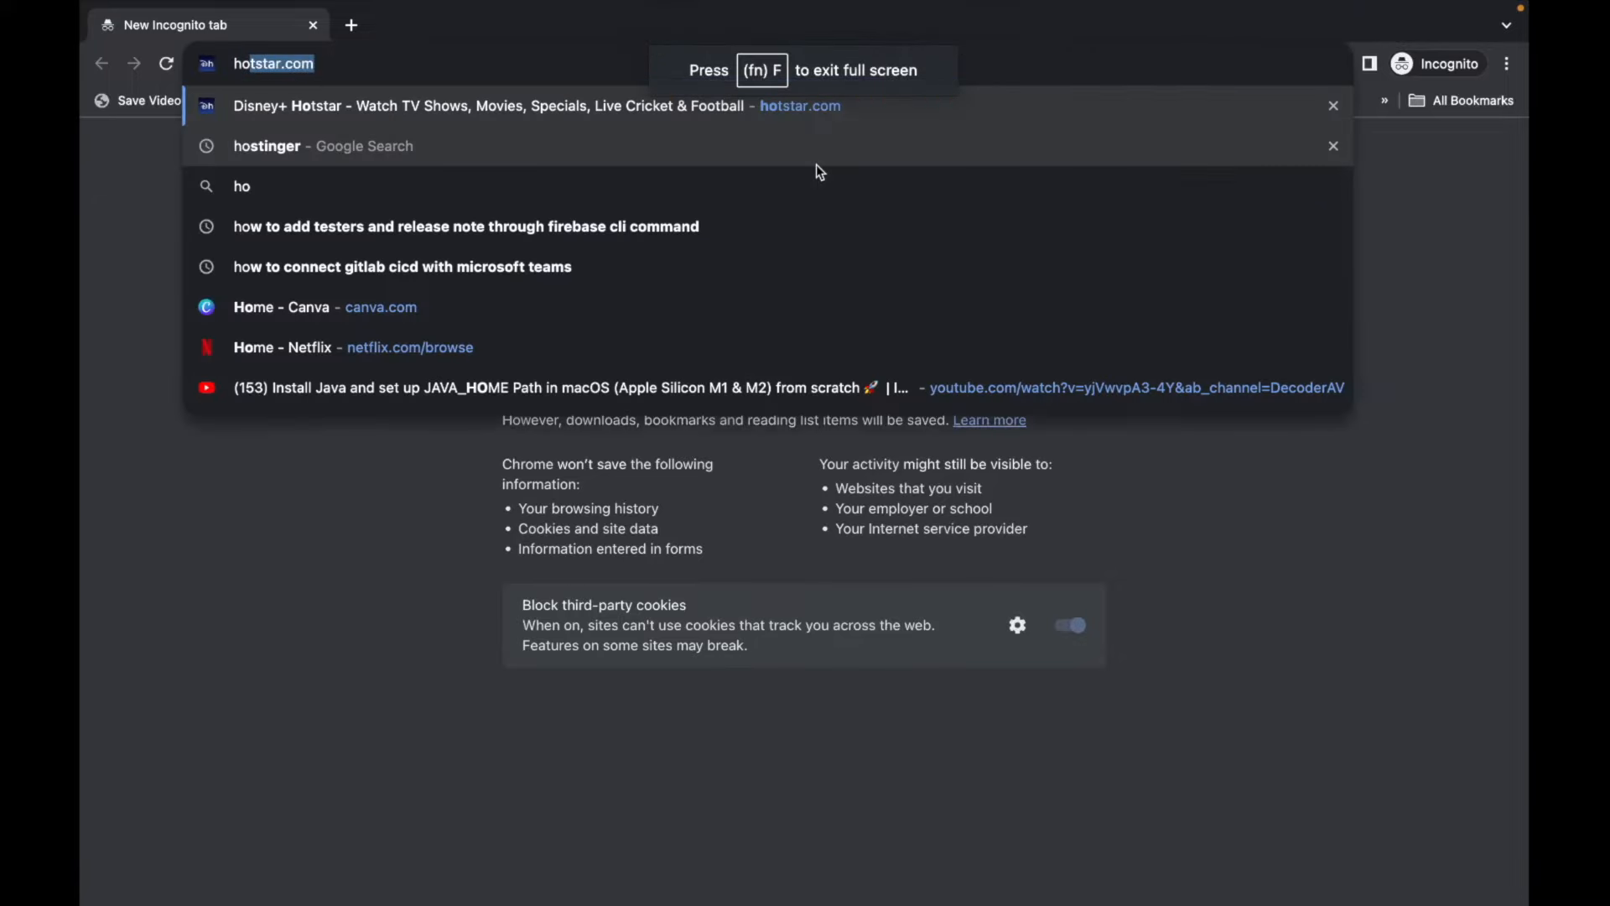
text(stin)
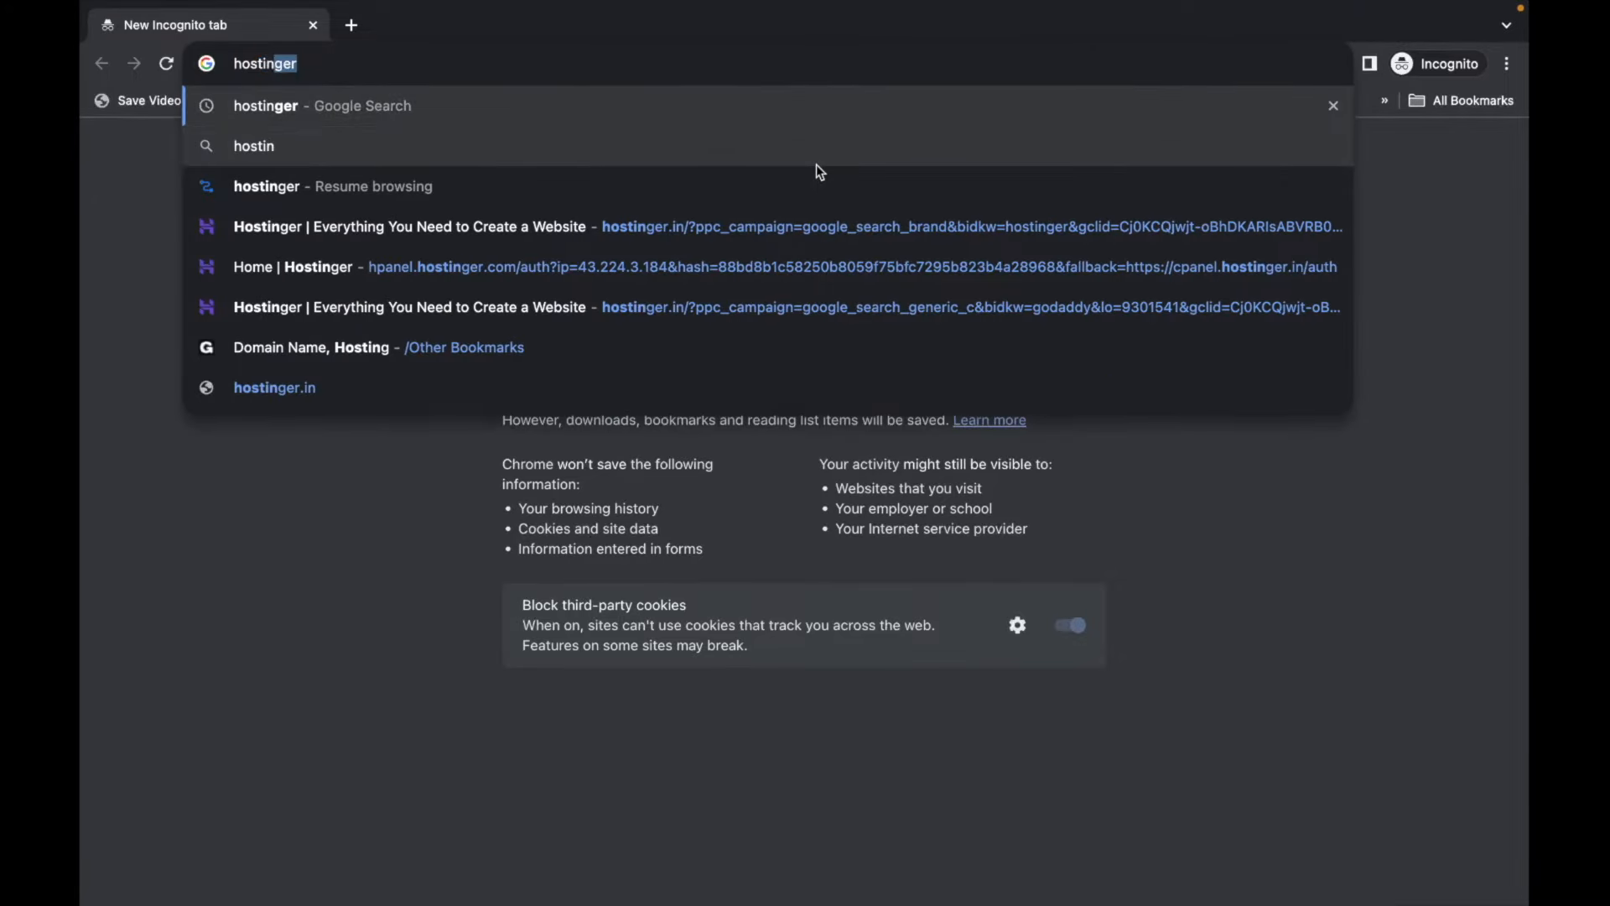
key(Return)
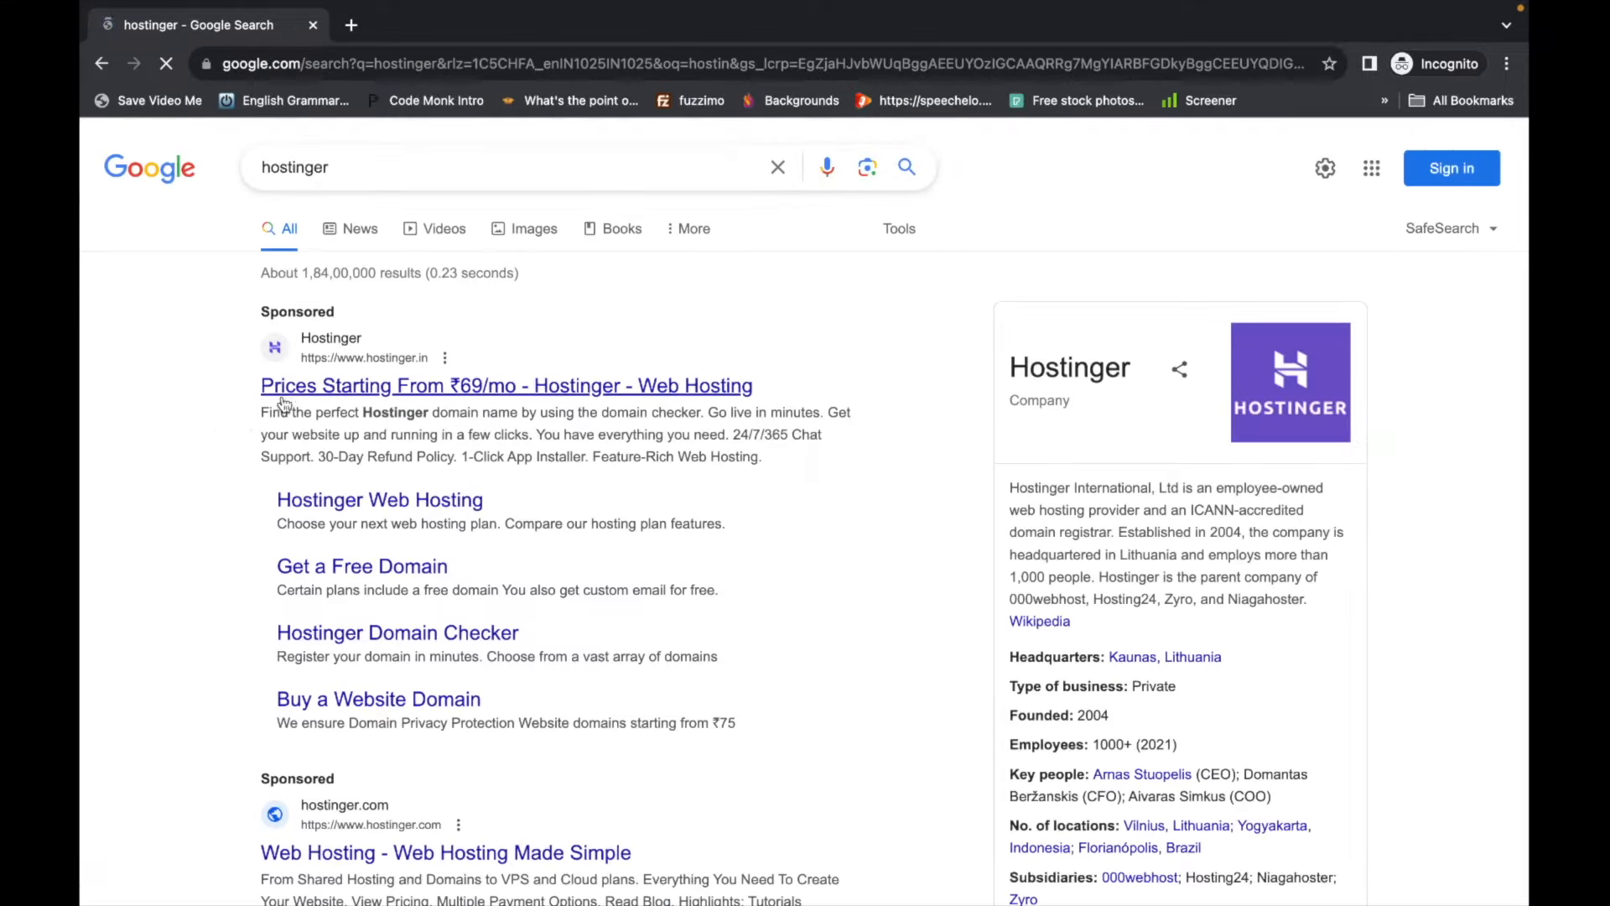
click(407, 391)
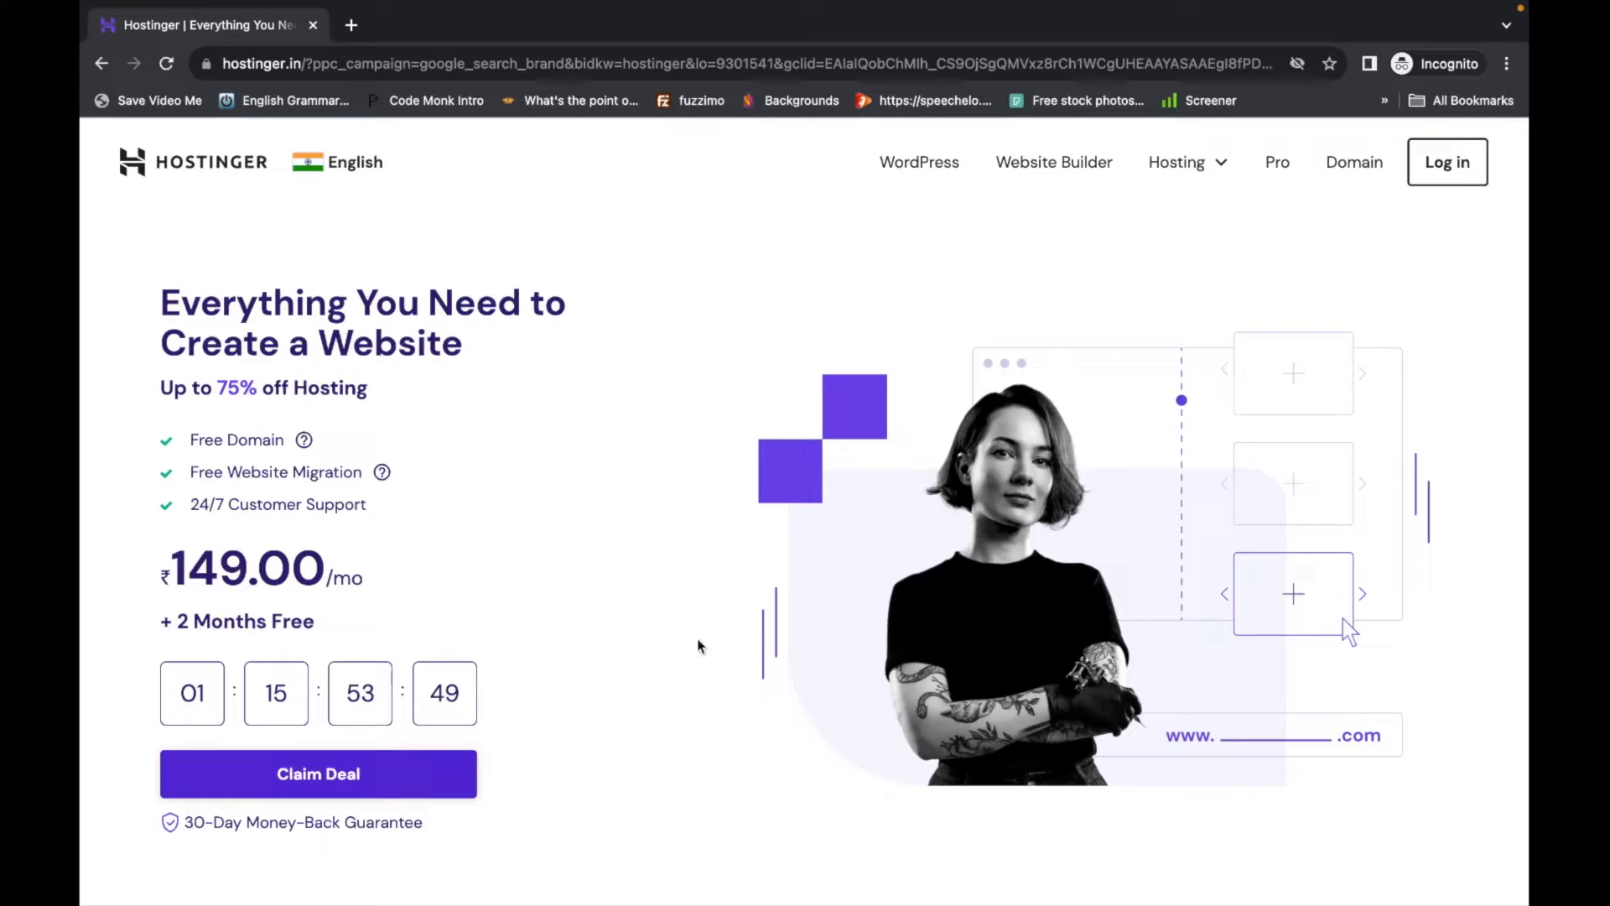
View Hostinger's web hosting plans and the Business plan's order page, and close the incognito window.
click(421, 755)
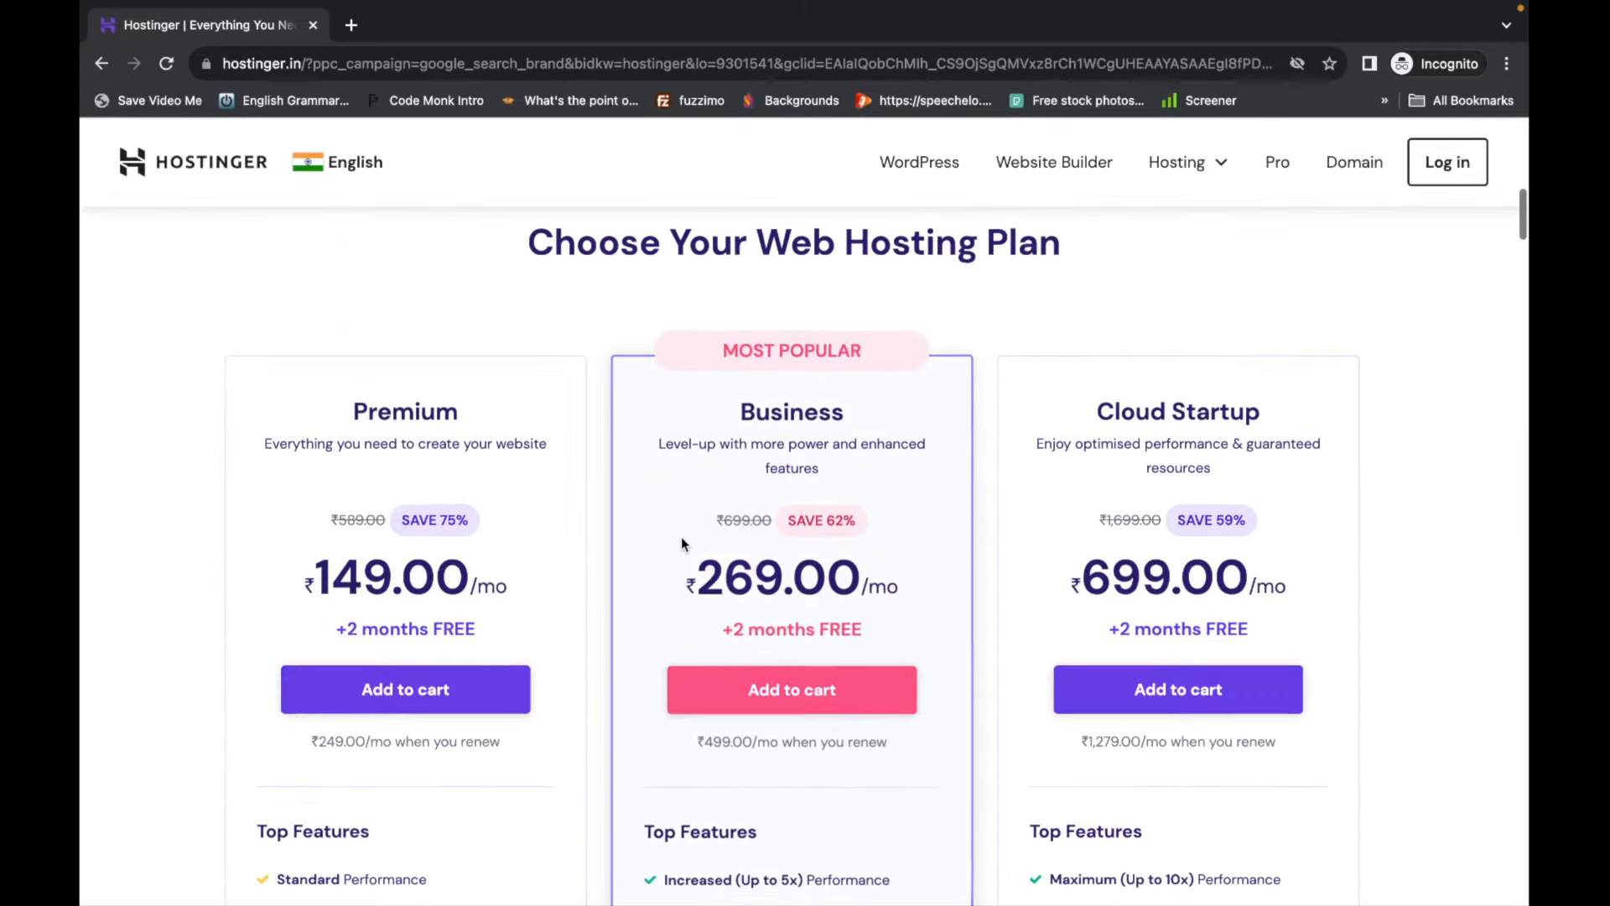
click(700, 516)
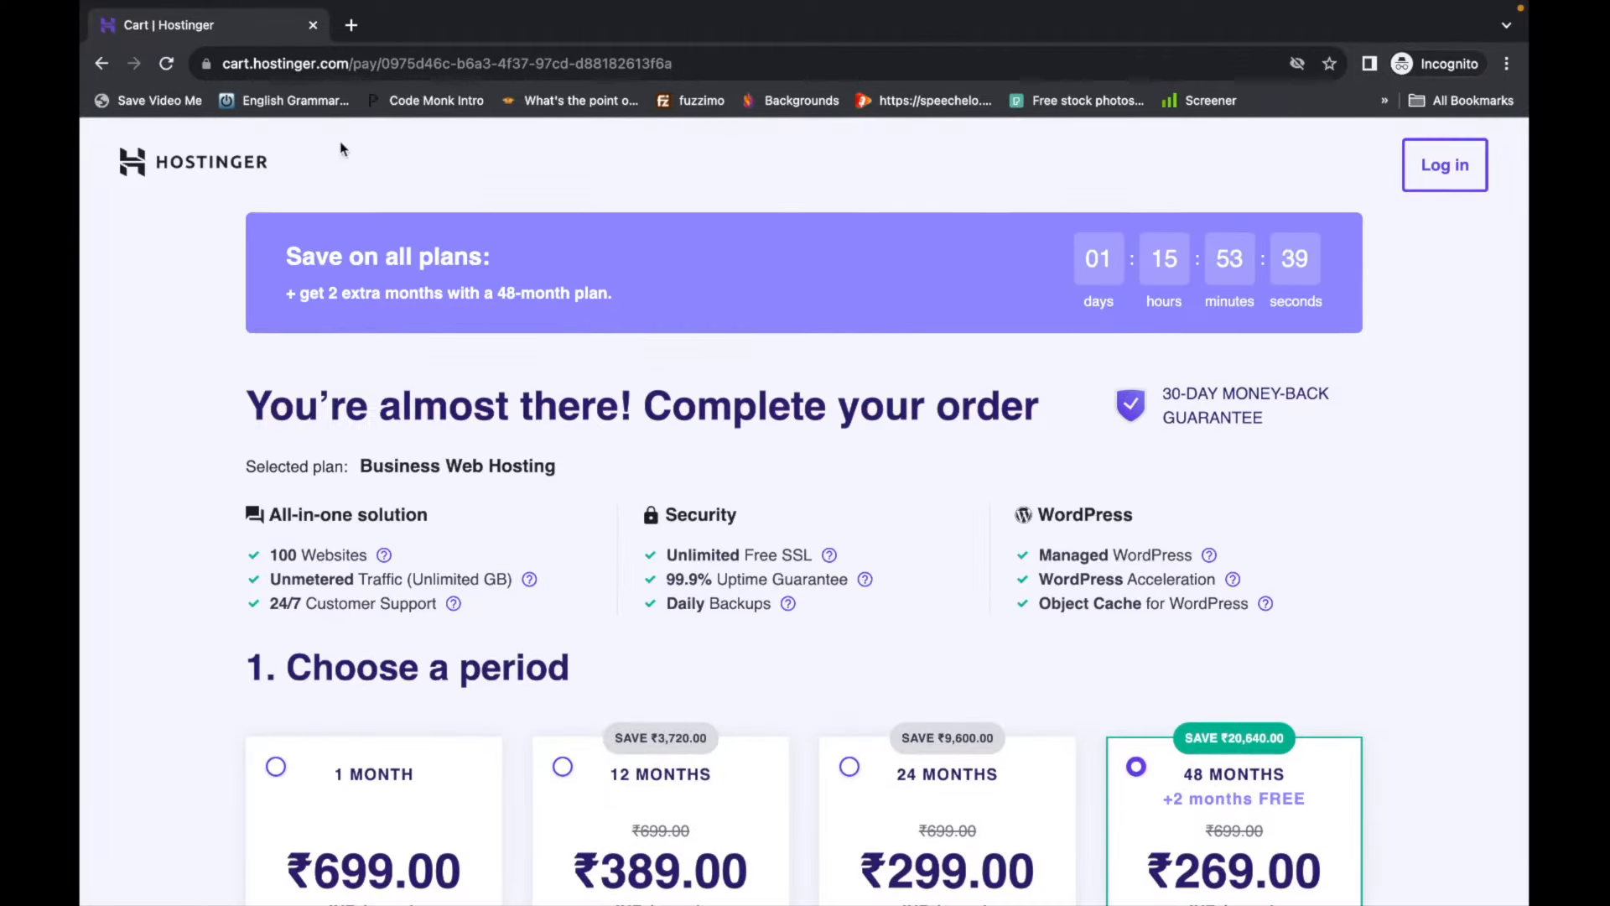
click(314, 24)
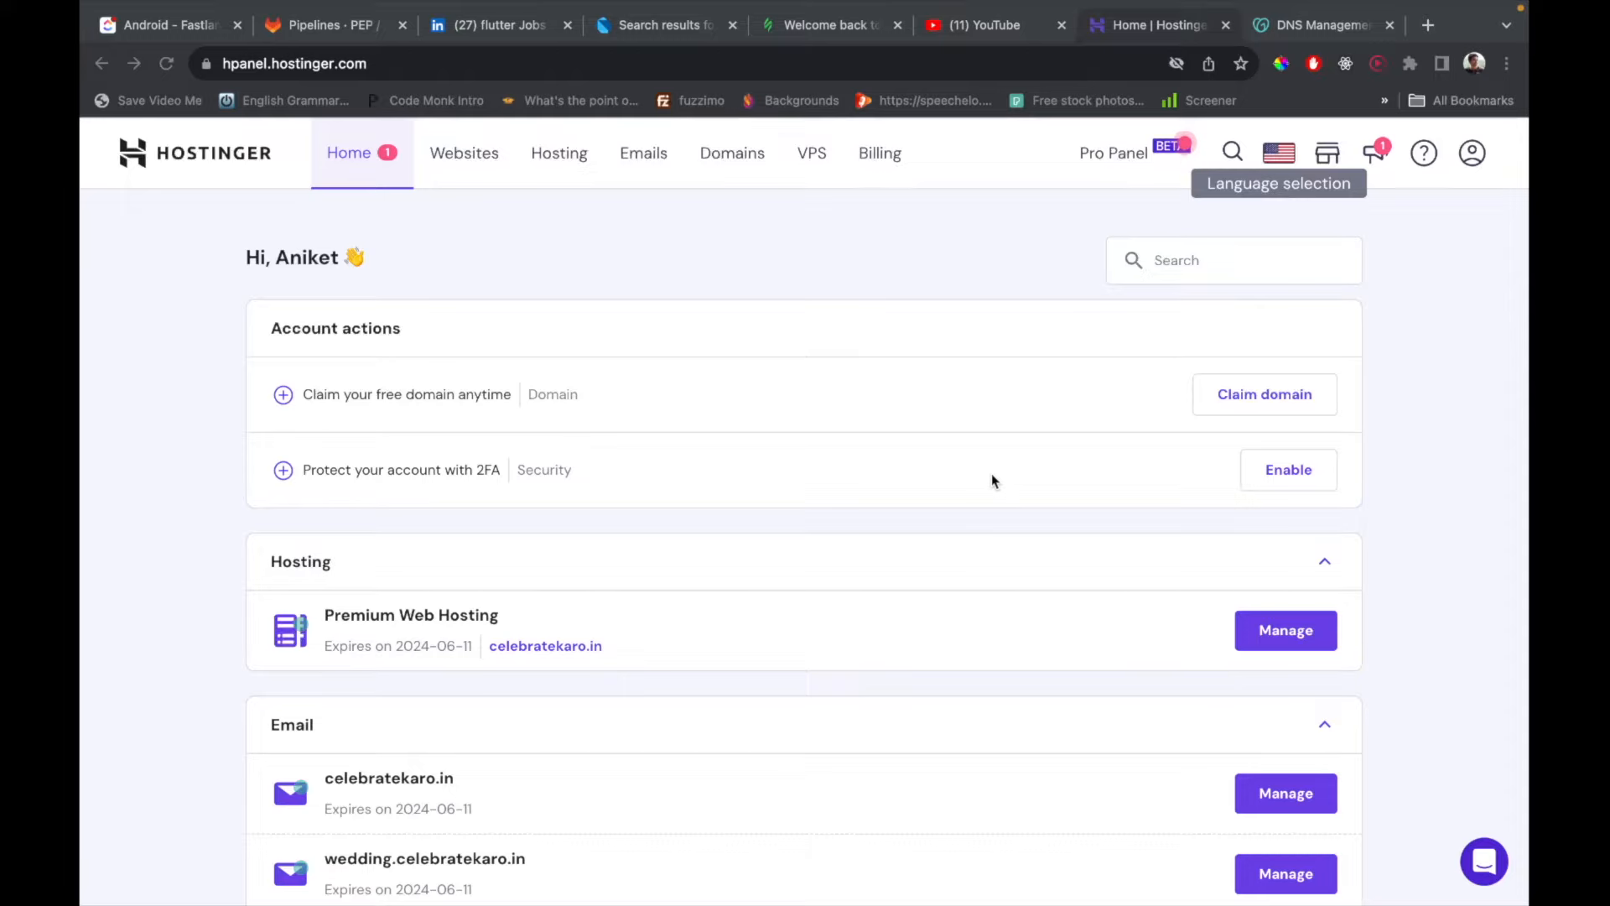
Manage the Premium Web Hosting plan for celebratekaro.in and open its plan details.
scroll(582, 277, down, 1)
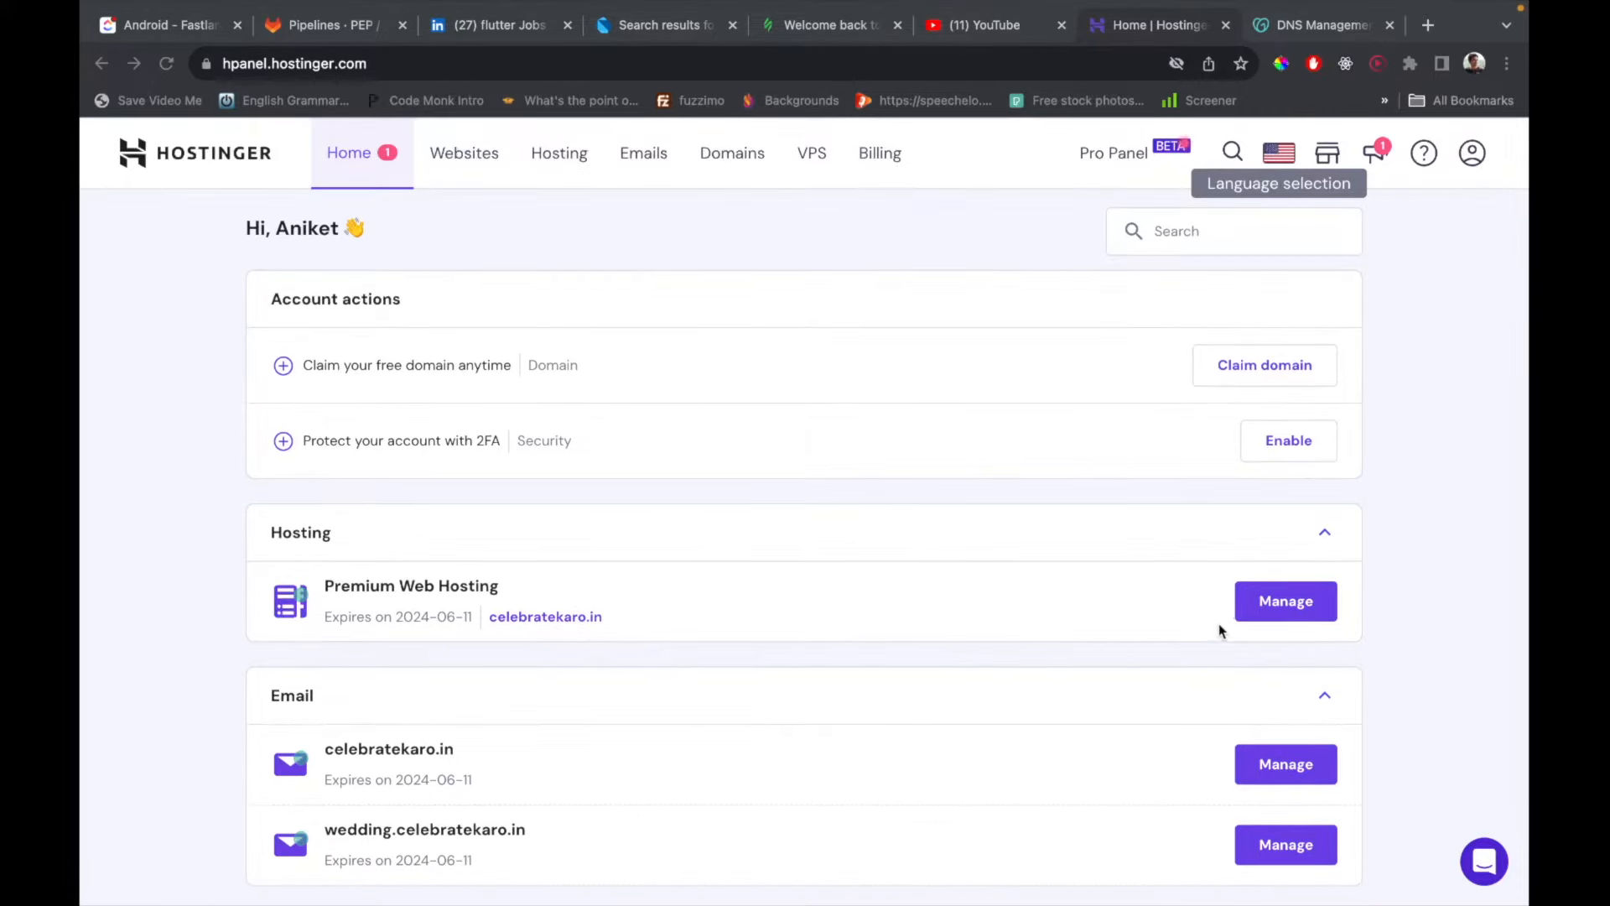
click(1295, 601)
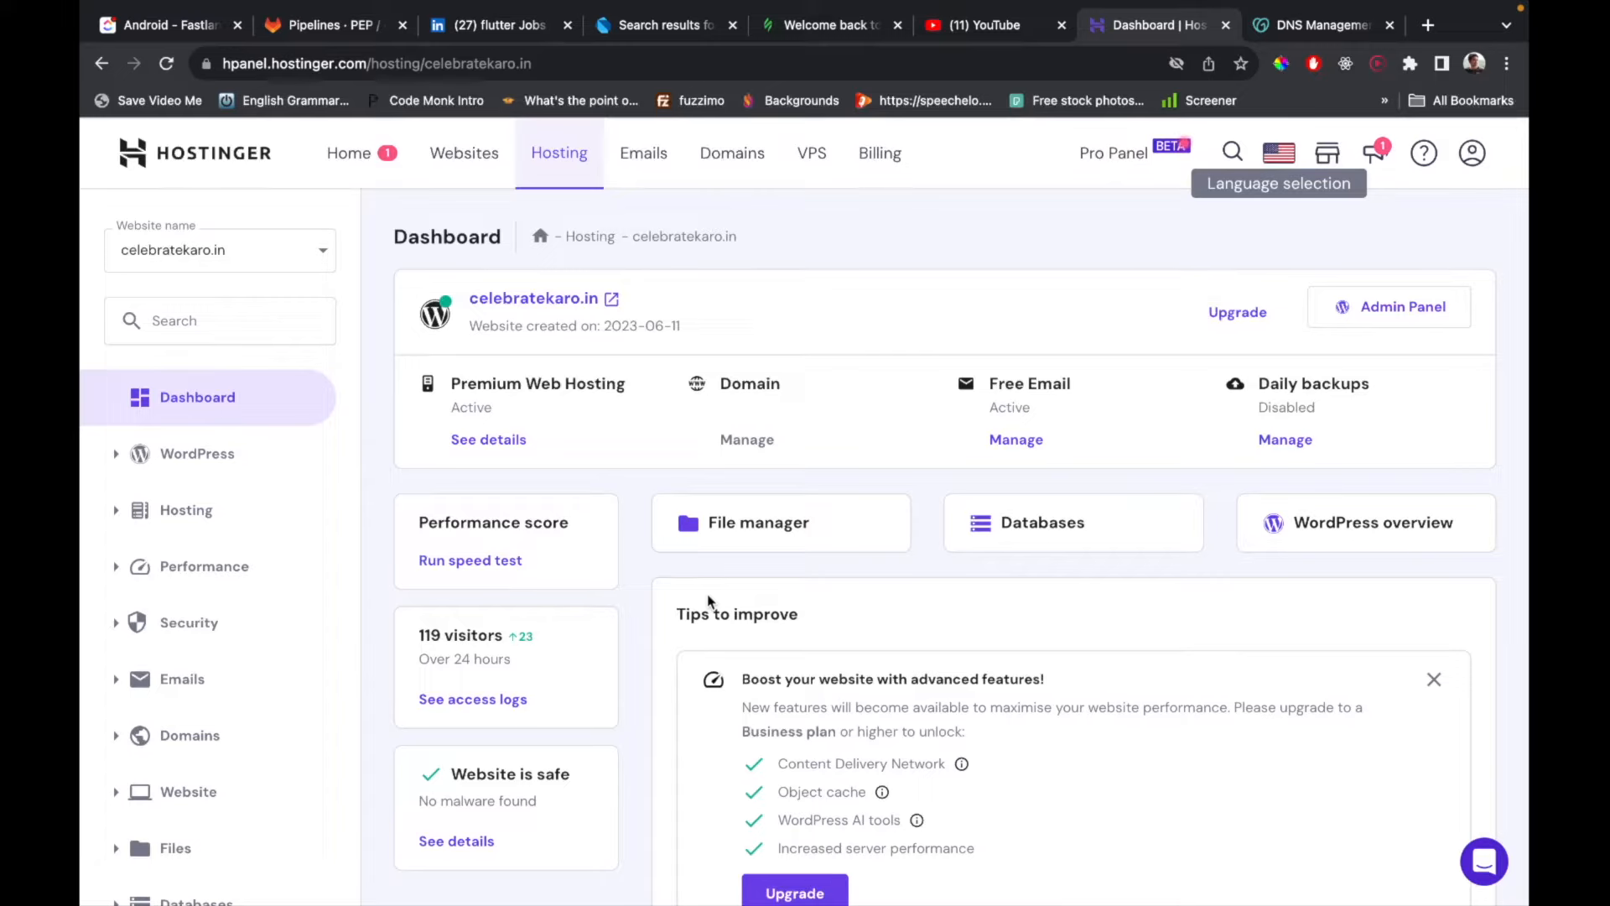
scroll(707, 601, down, 2)
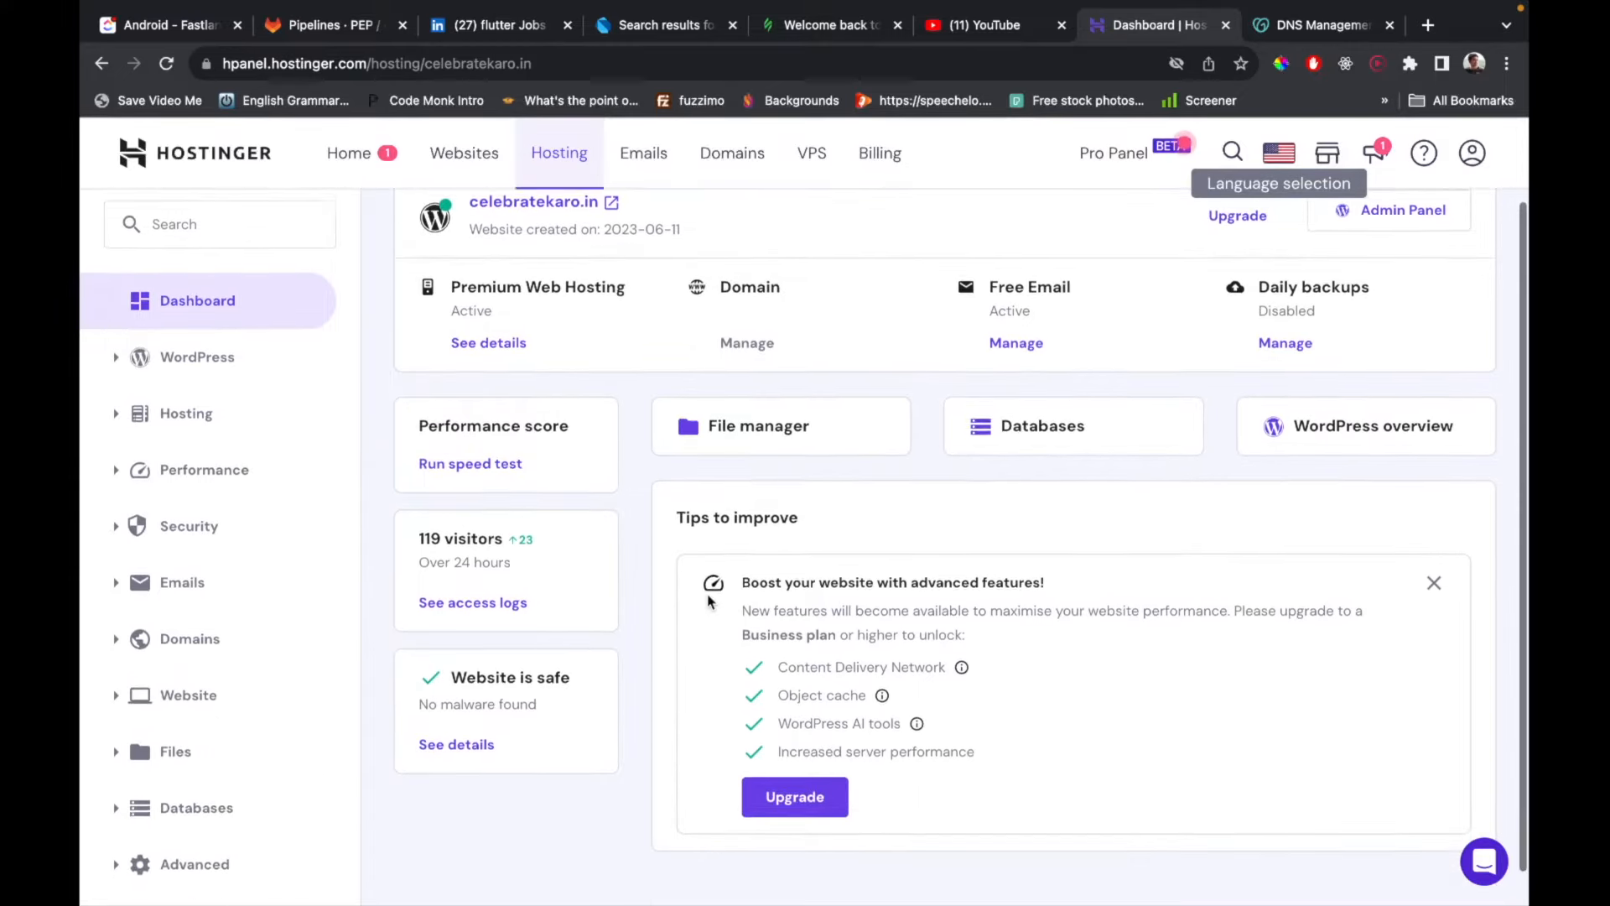
click(504, 337)
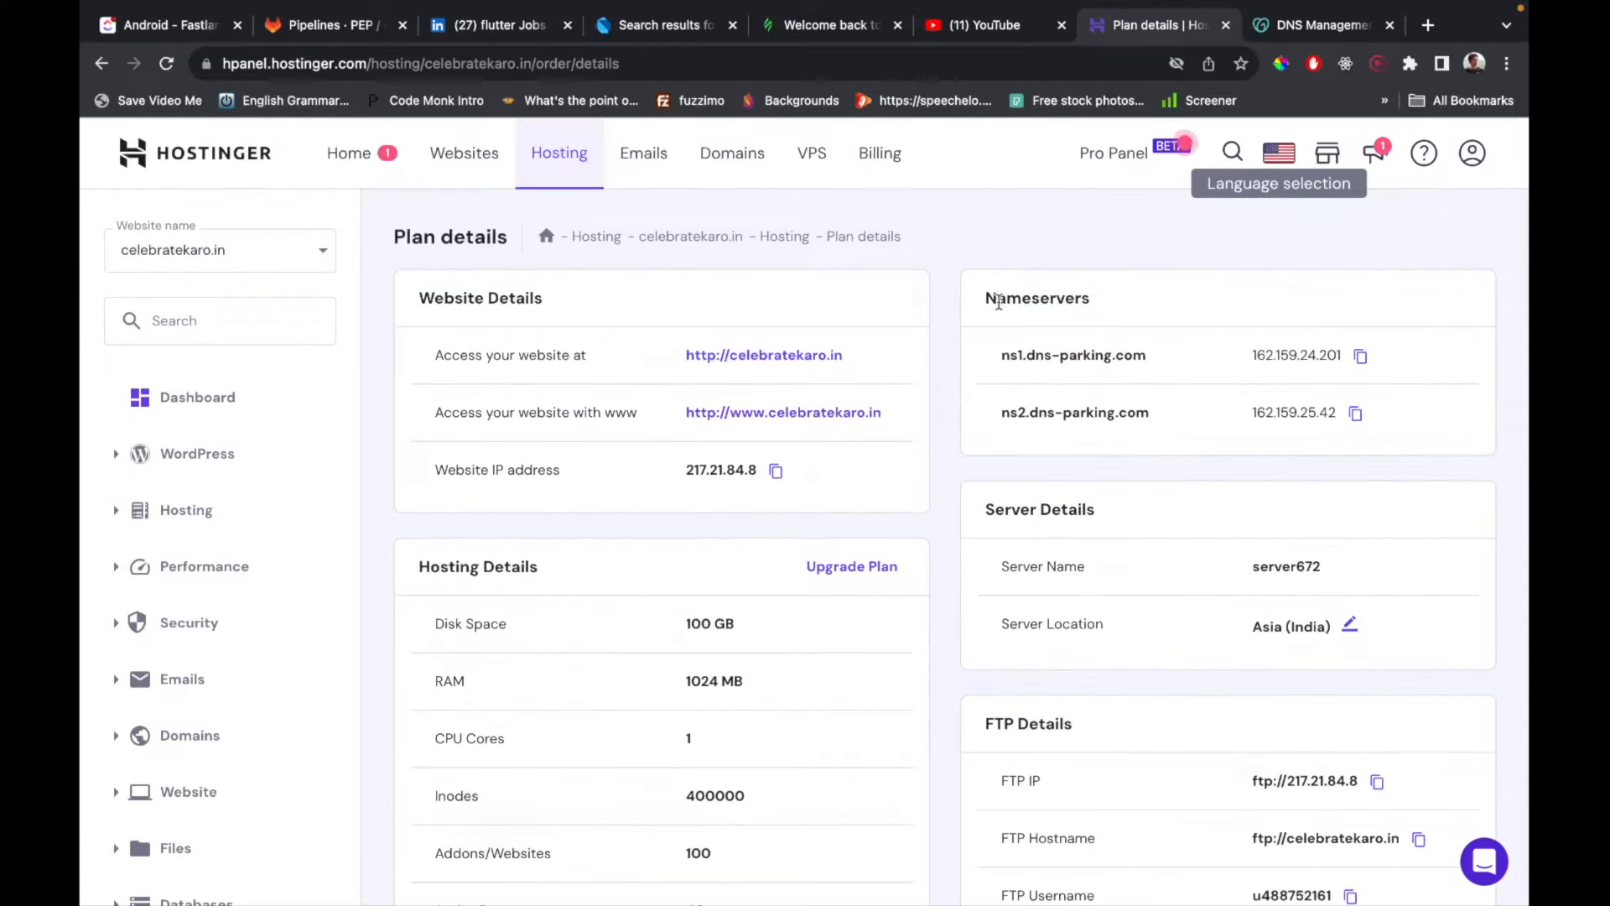
Highlight the Nameservers block in the hosting plan details to examine both entries and their IP addresses.
drag(987, 298, 1138, 305)
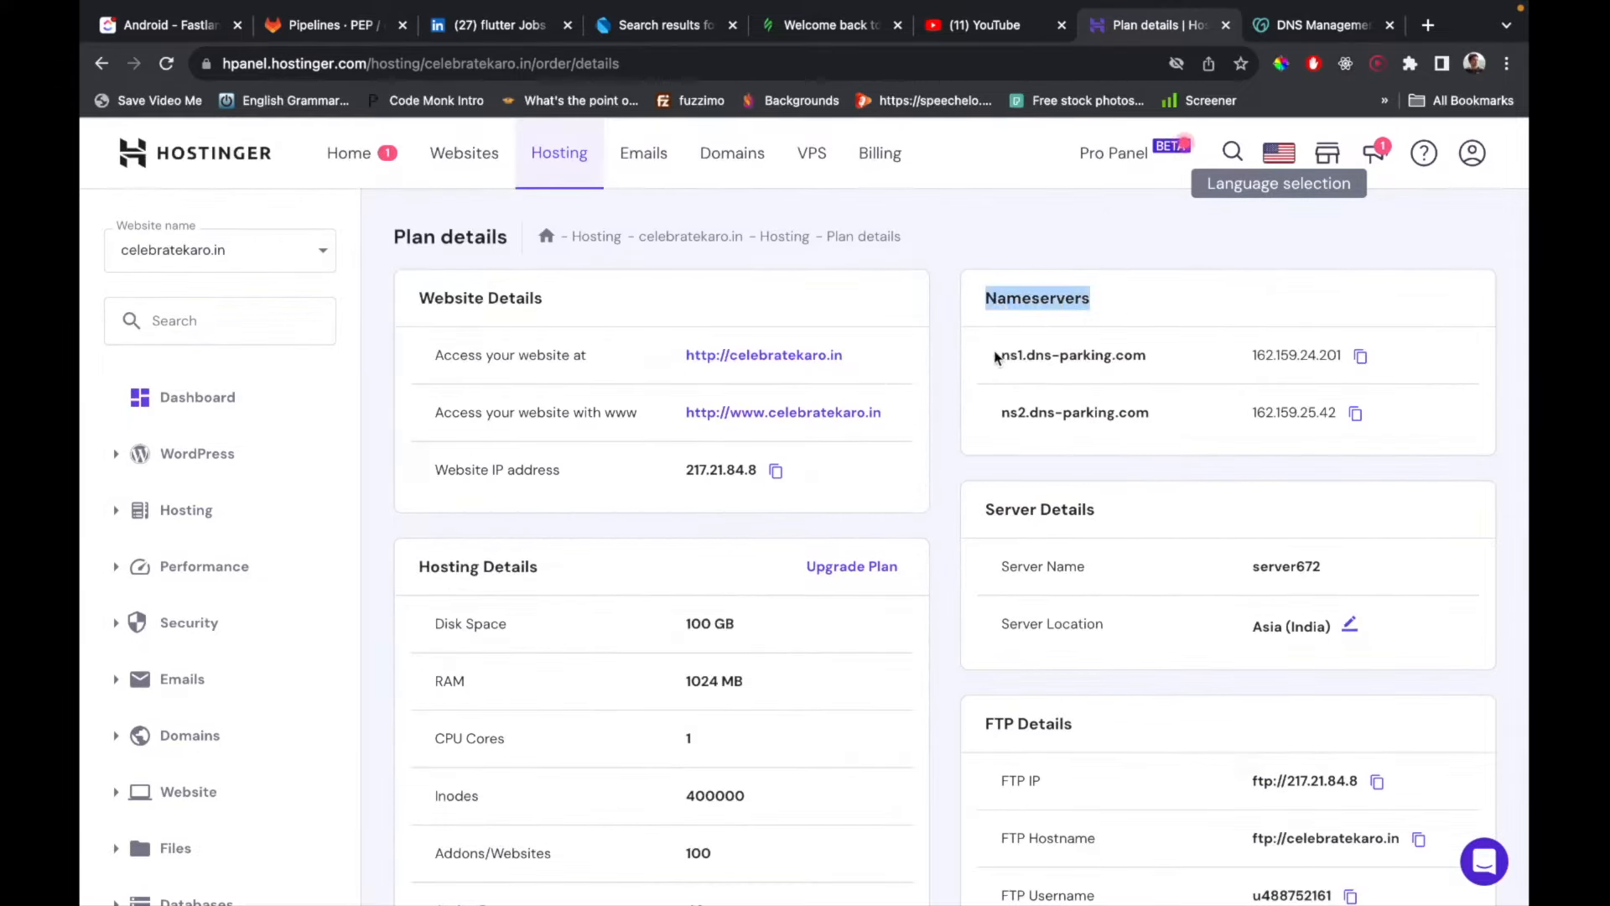
drag(999, 351, 1154, 431)
click(1154, 431)
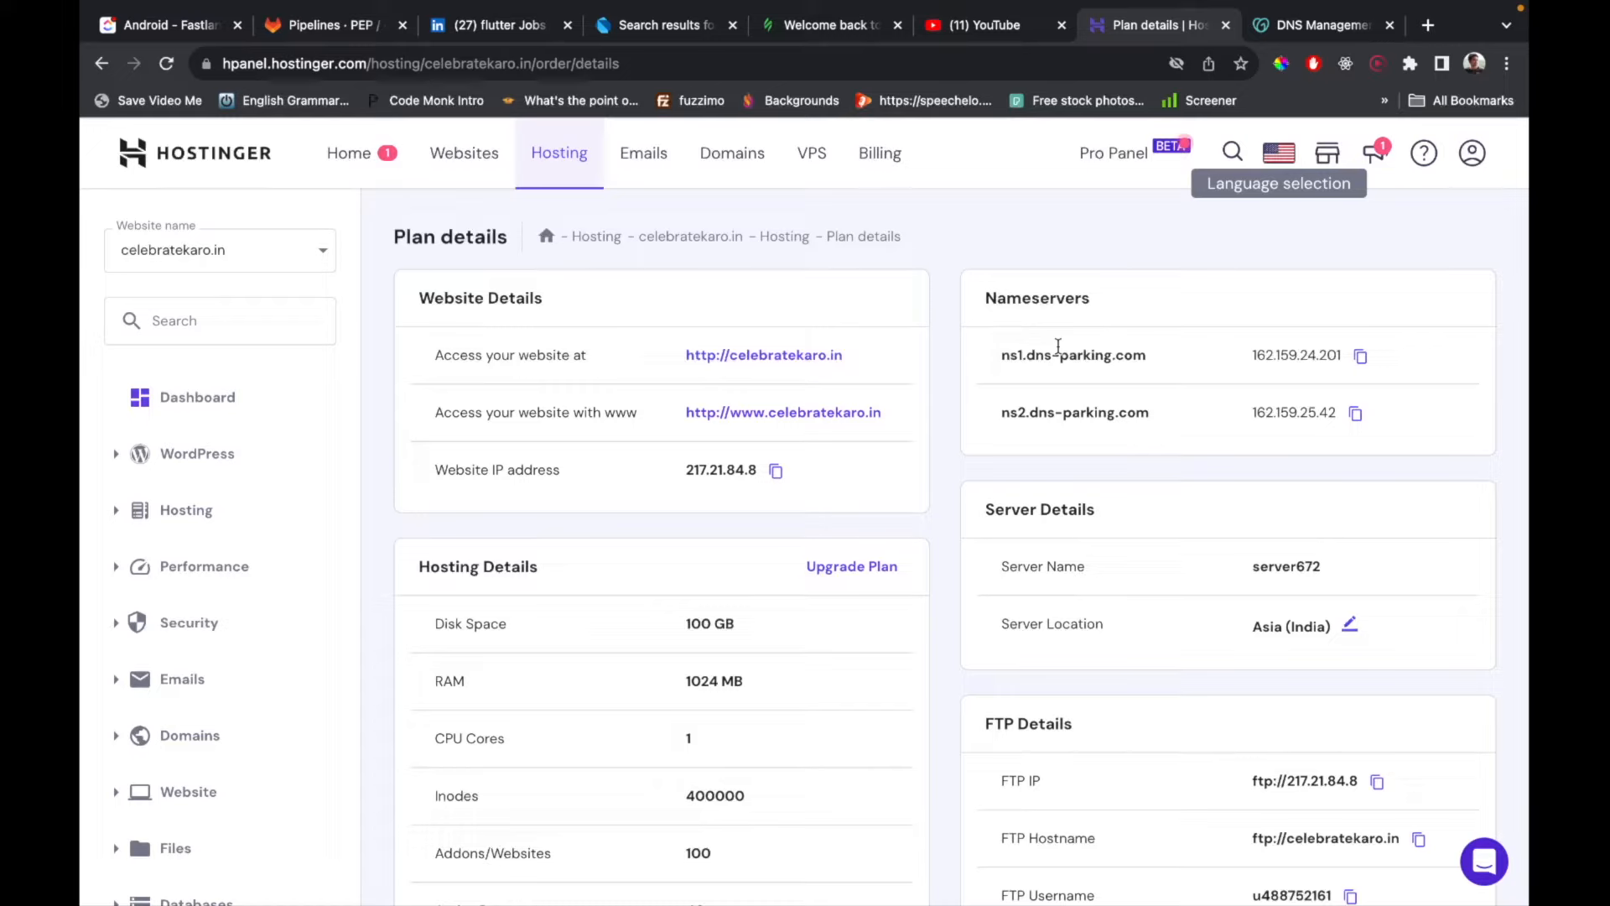
drag(987, 298, 1274, 454)
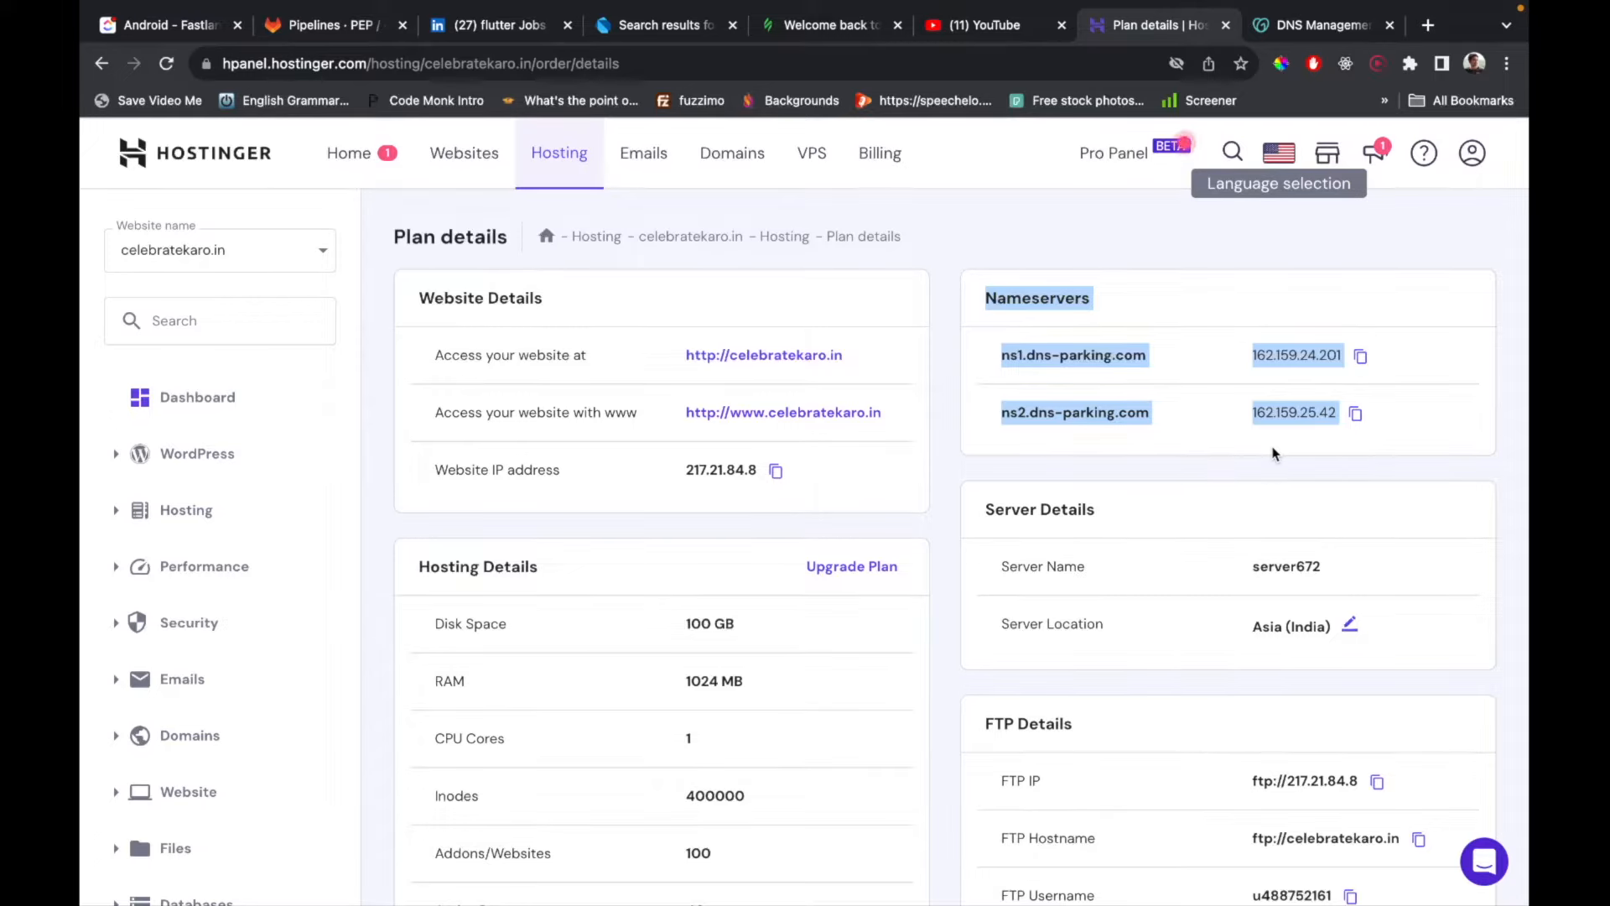
Compare the nameservers listed for the domain on GoDaddy with those in Hostinger's plan details.
click(1320, 32)
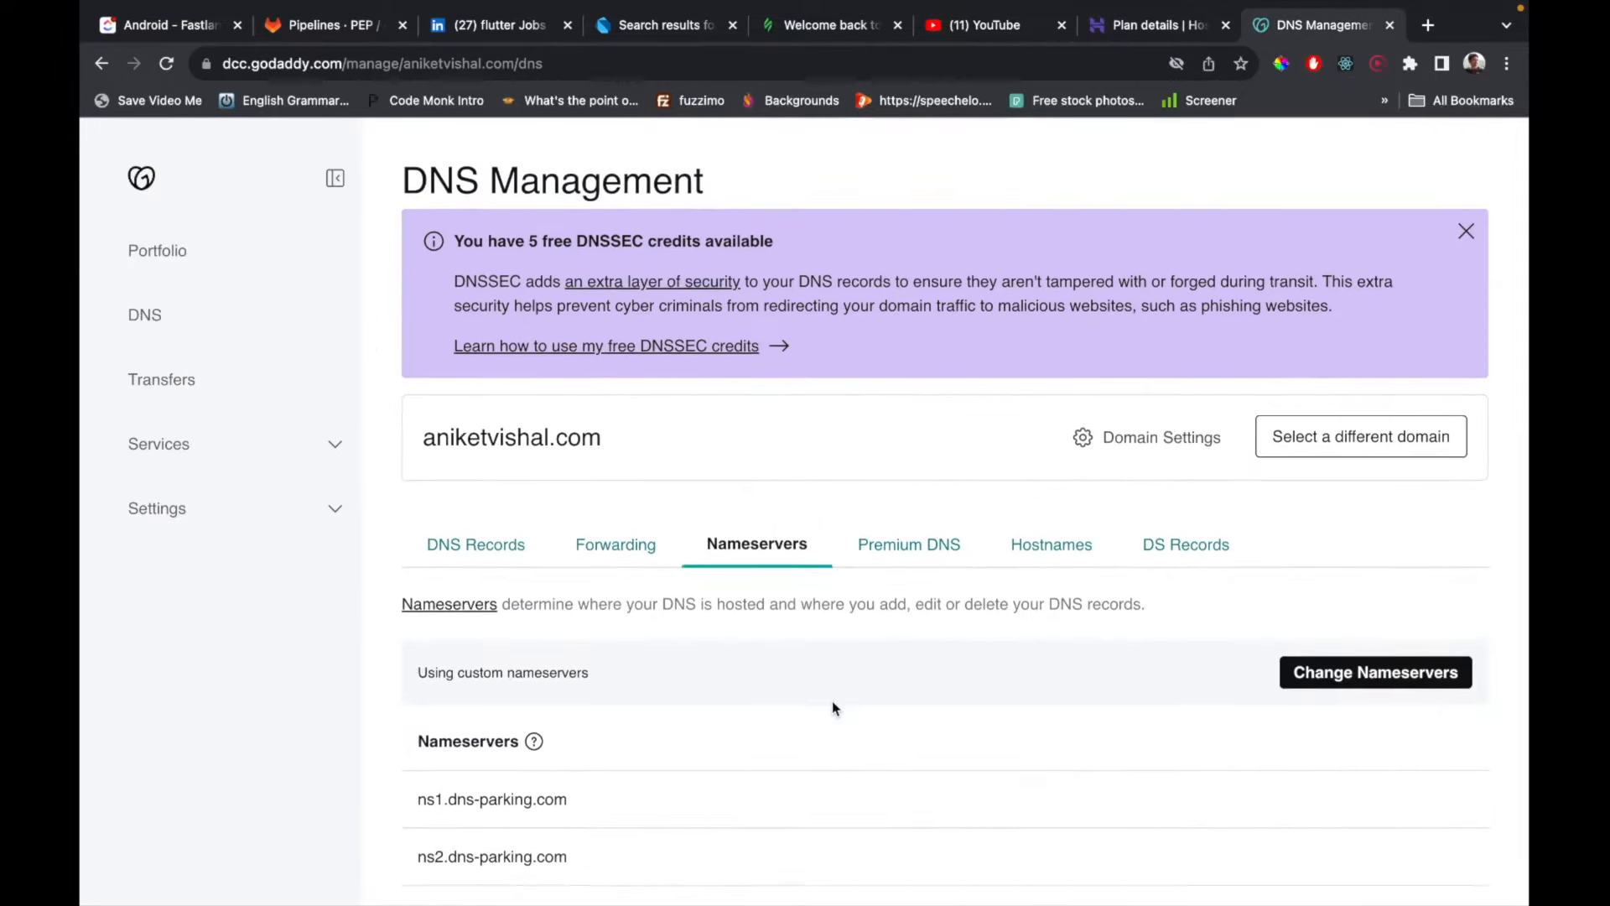
drag(414, 798, 657, 872)
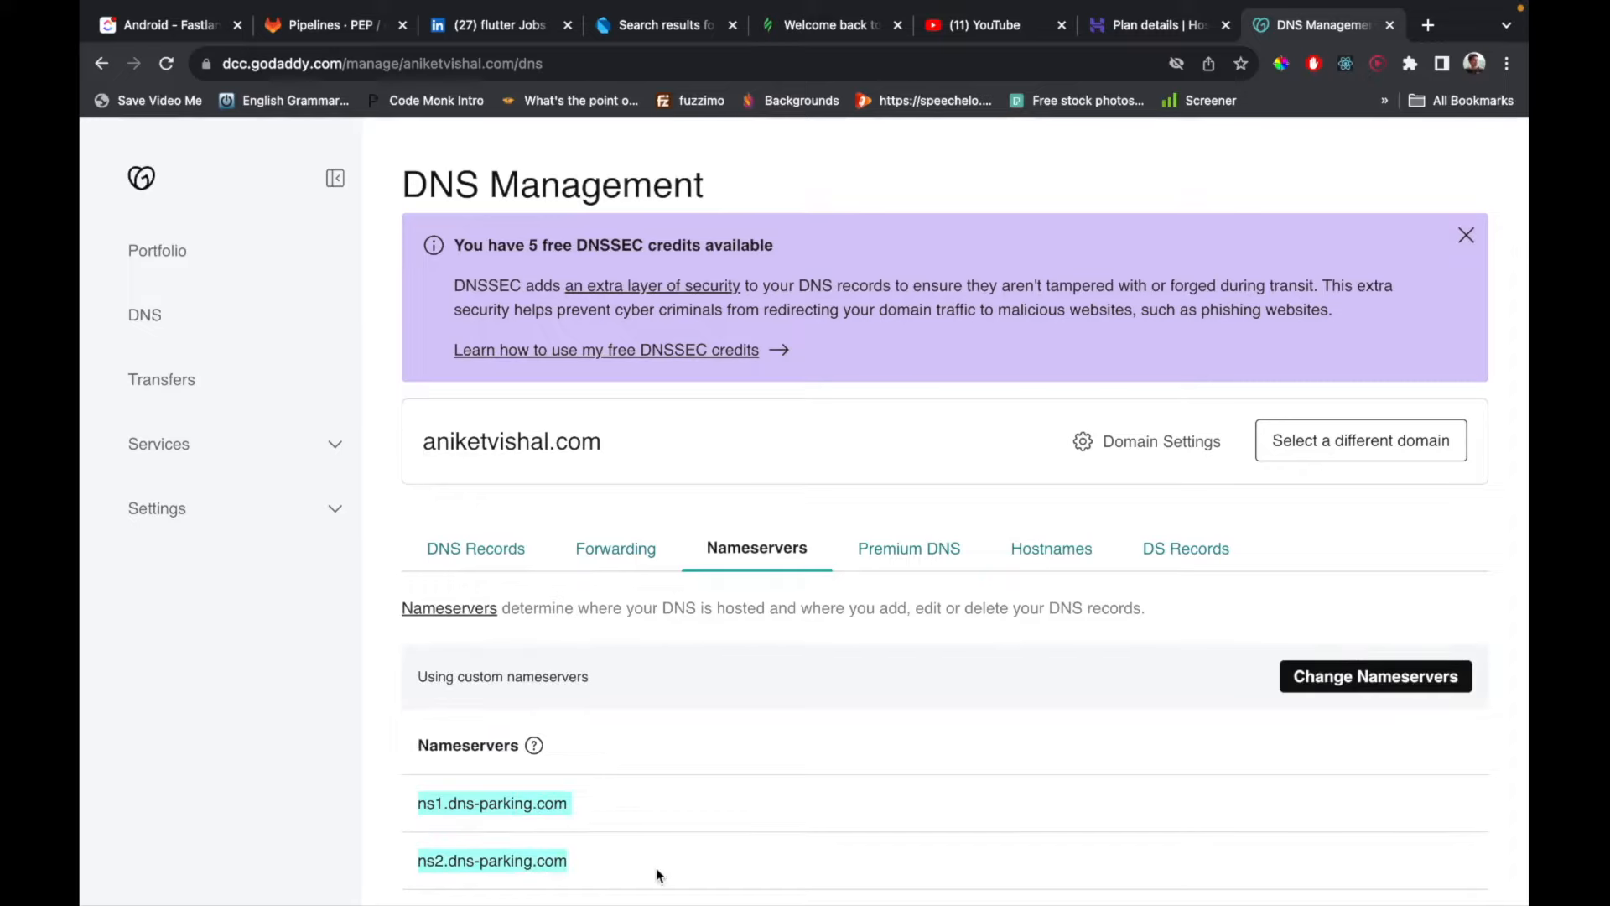
click(660, 874)
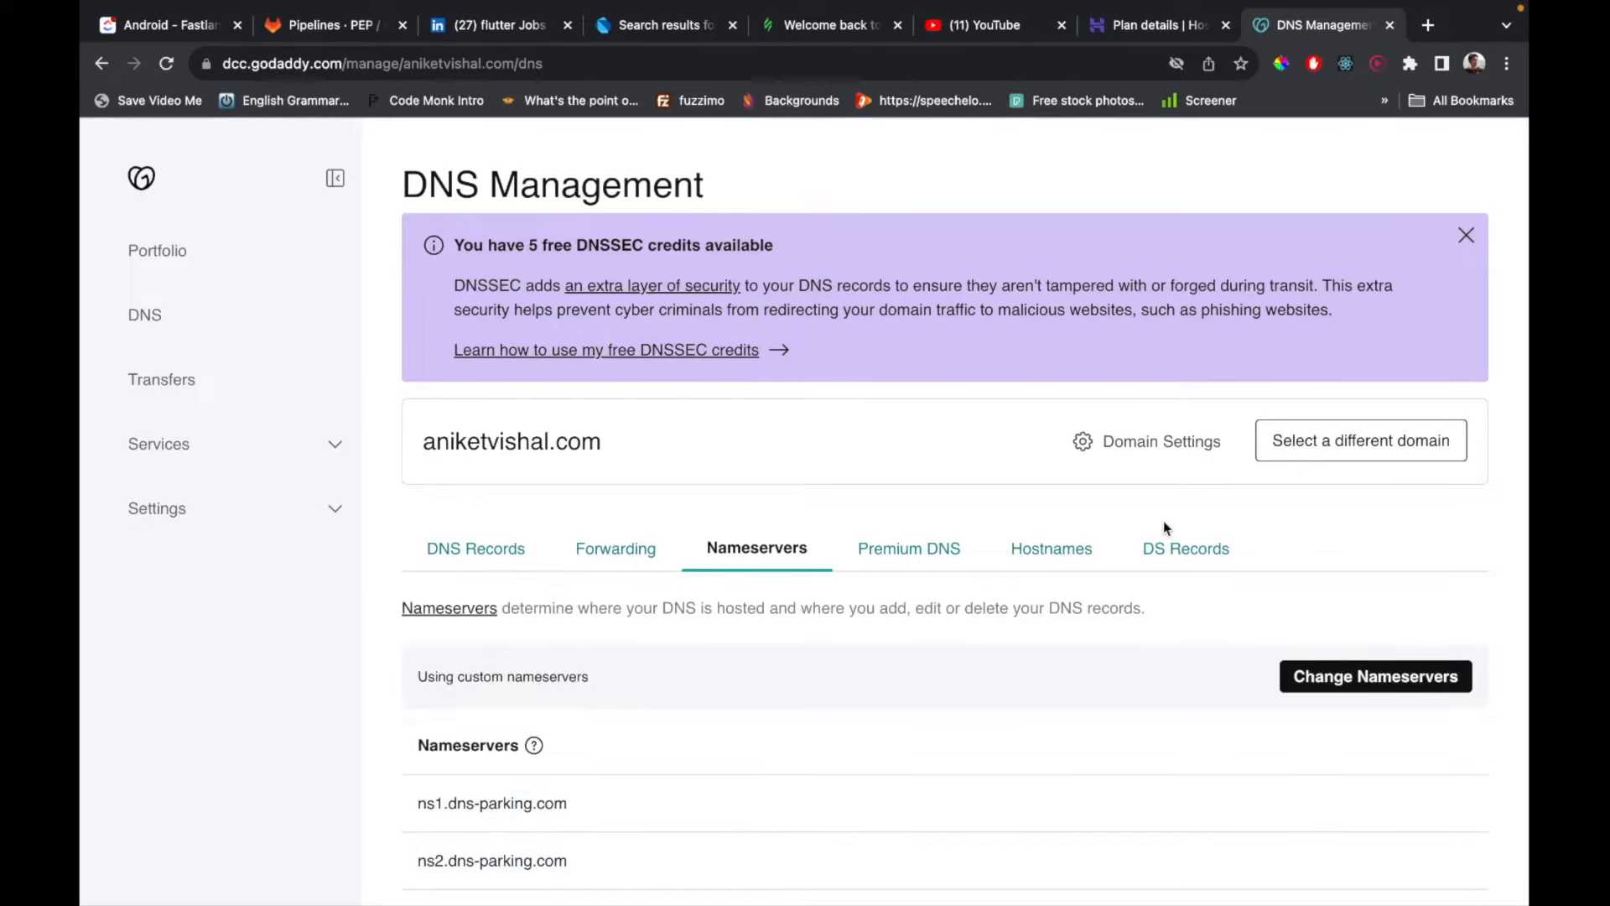
click(1159, 26)
click(1155, 320)
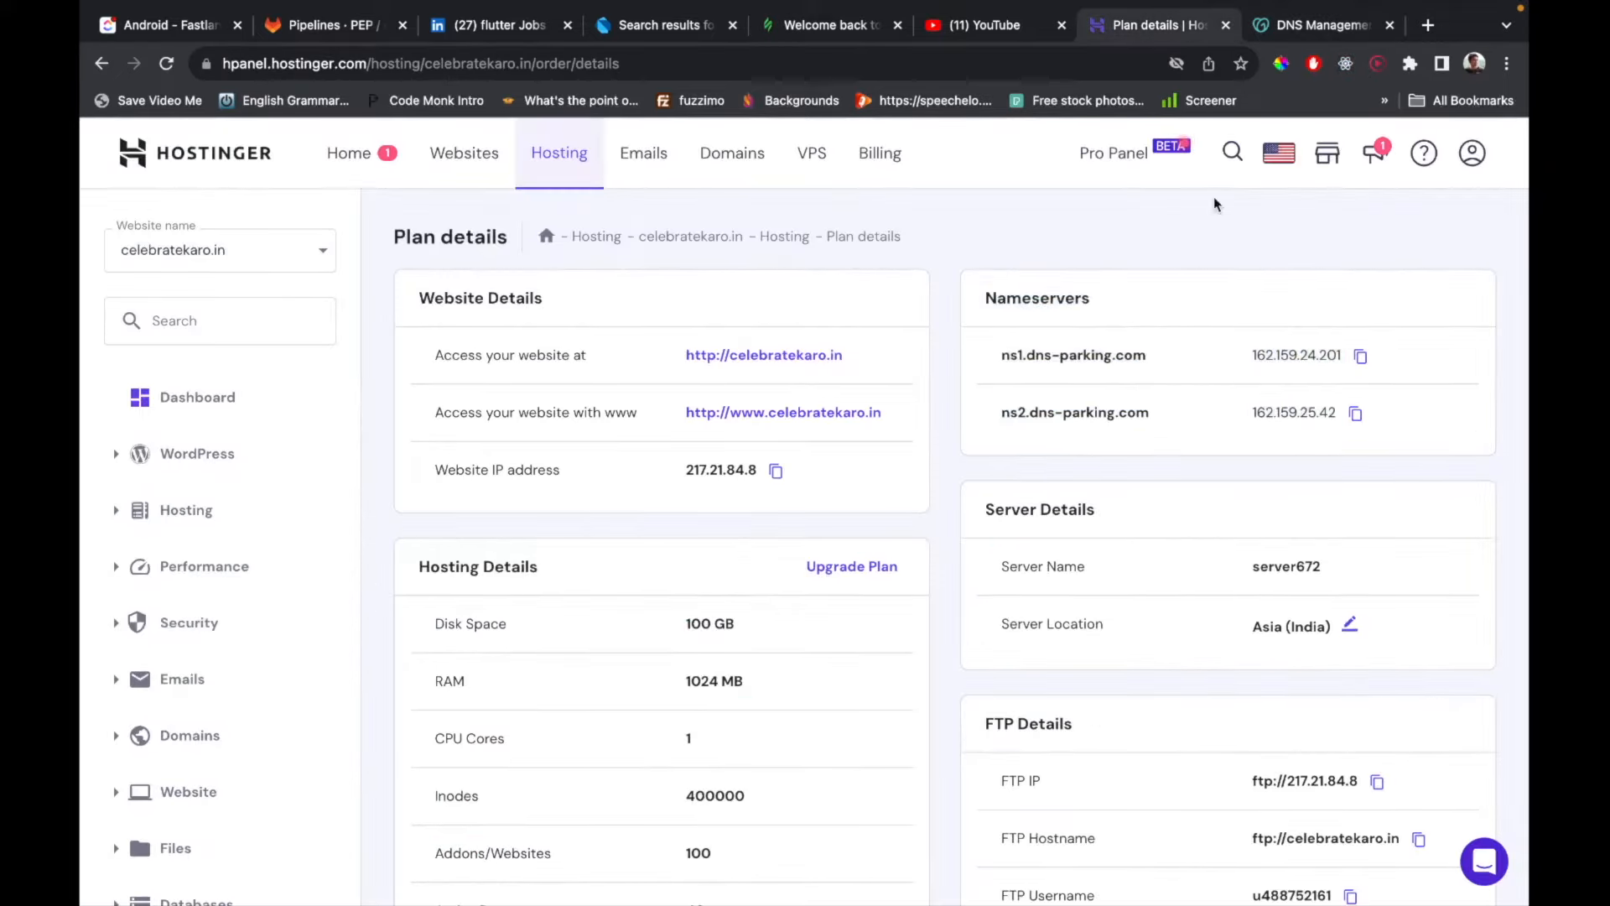
Open the nameserver editor for the GoDaddy domain to examine its custom nameserver entries, and close it without saving.
click(1323, 25)
click(1355, 671)
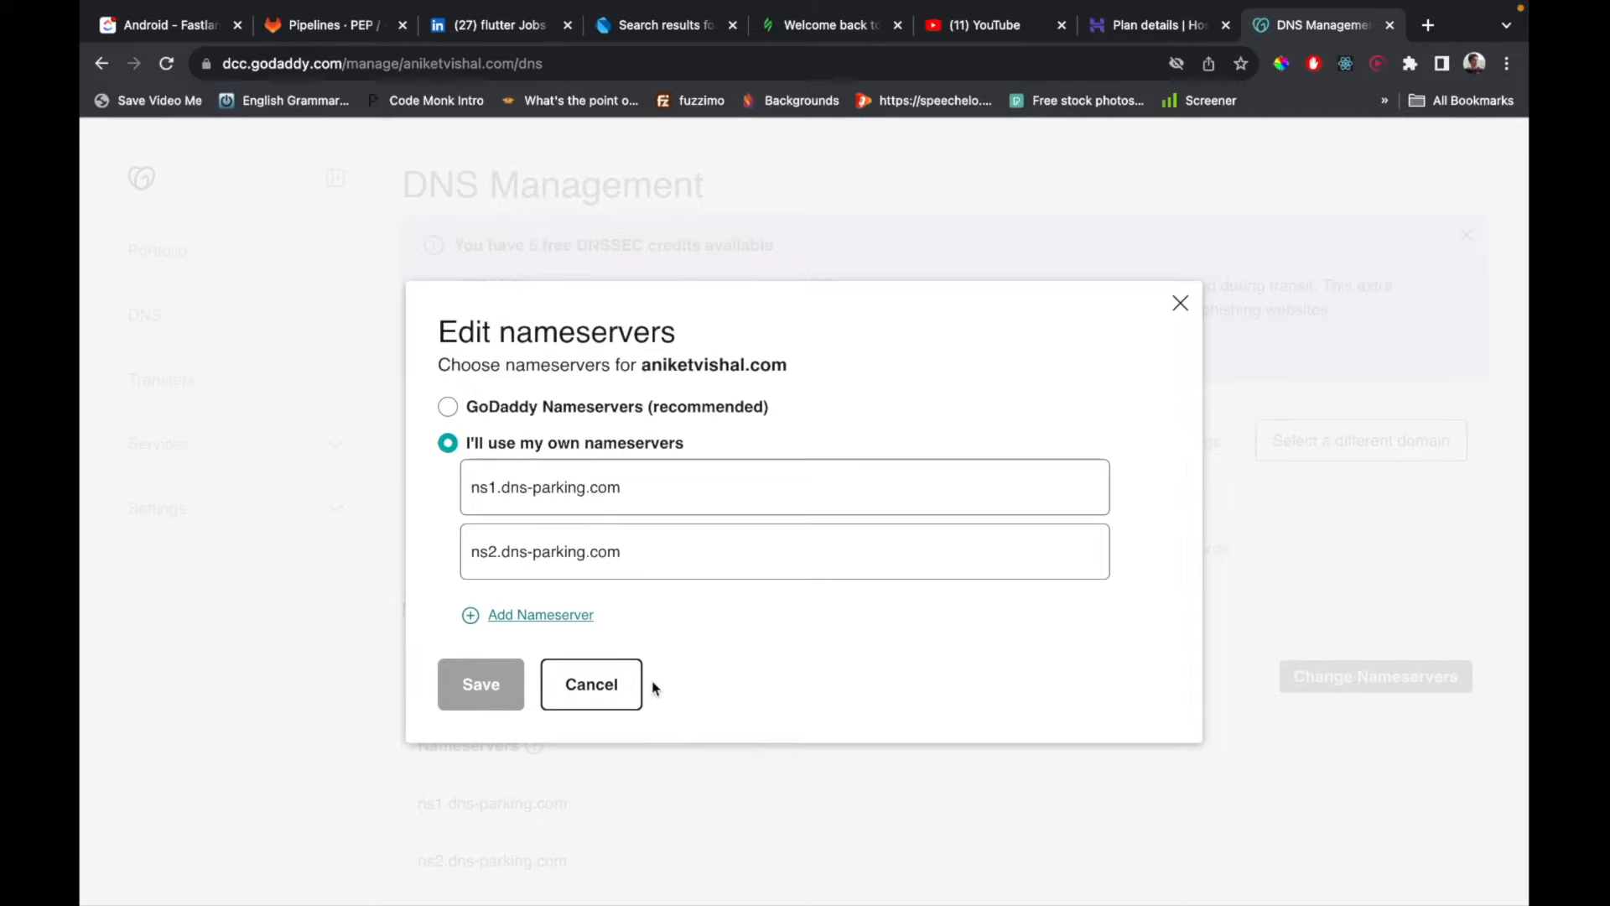
click(590, 685)
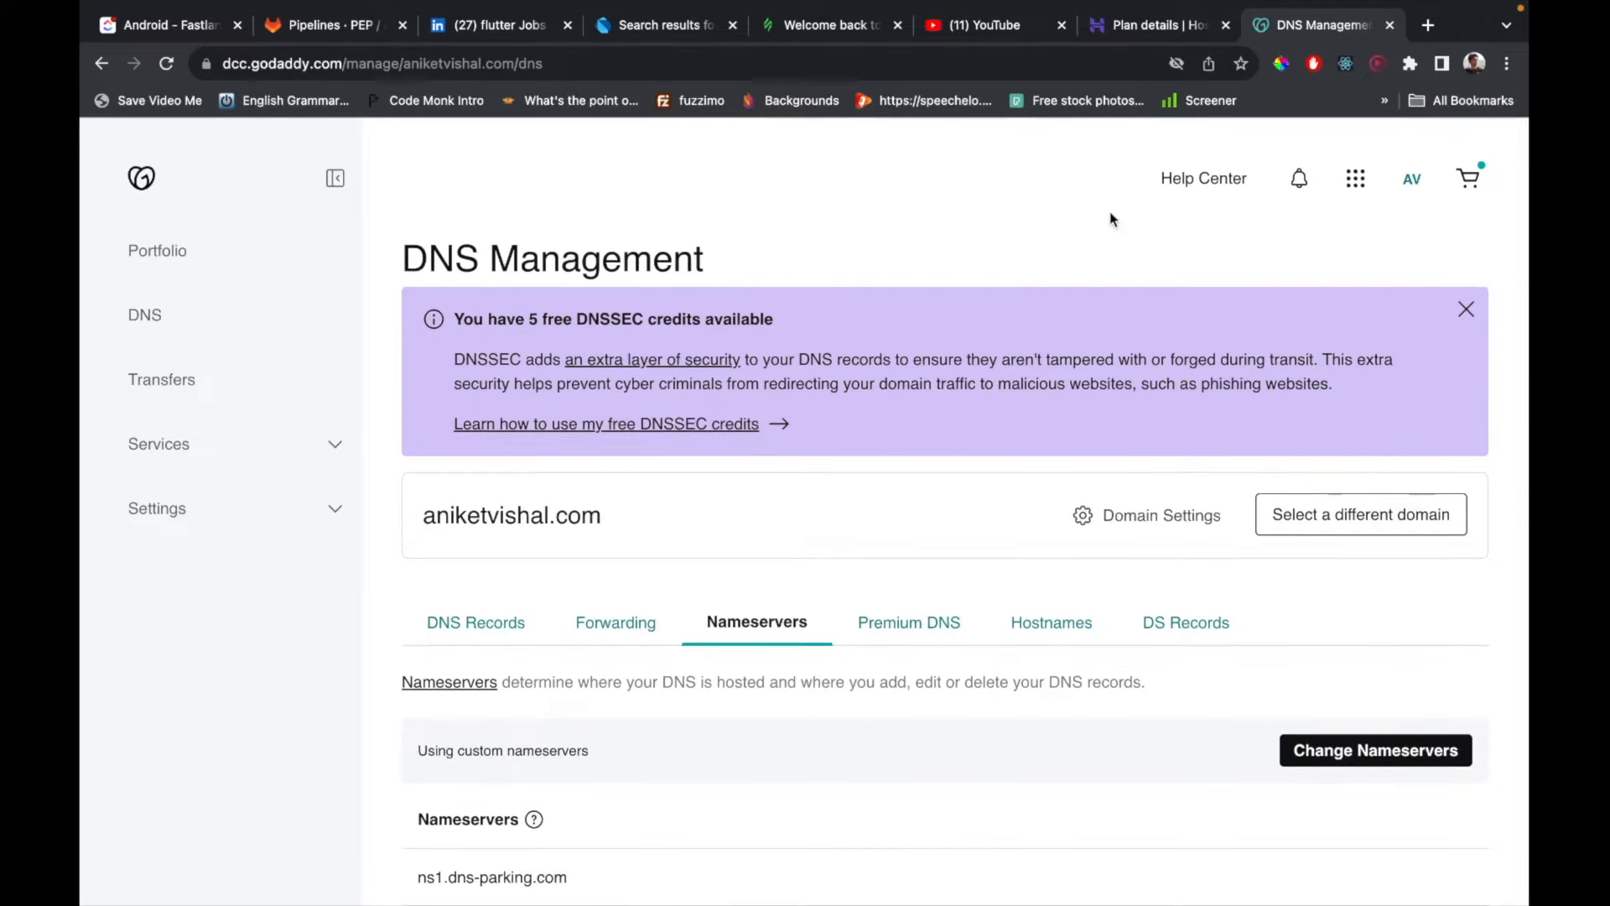
Dismiss the DNSSEC credits notice, close the GoDaddy page and return to the Hostinger home page.
click(1464, 309)
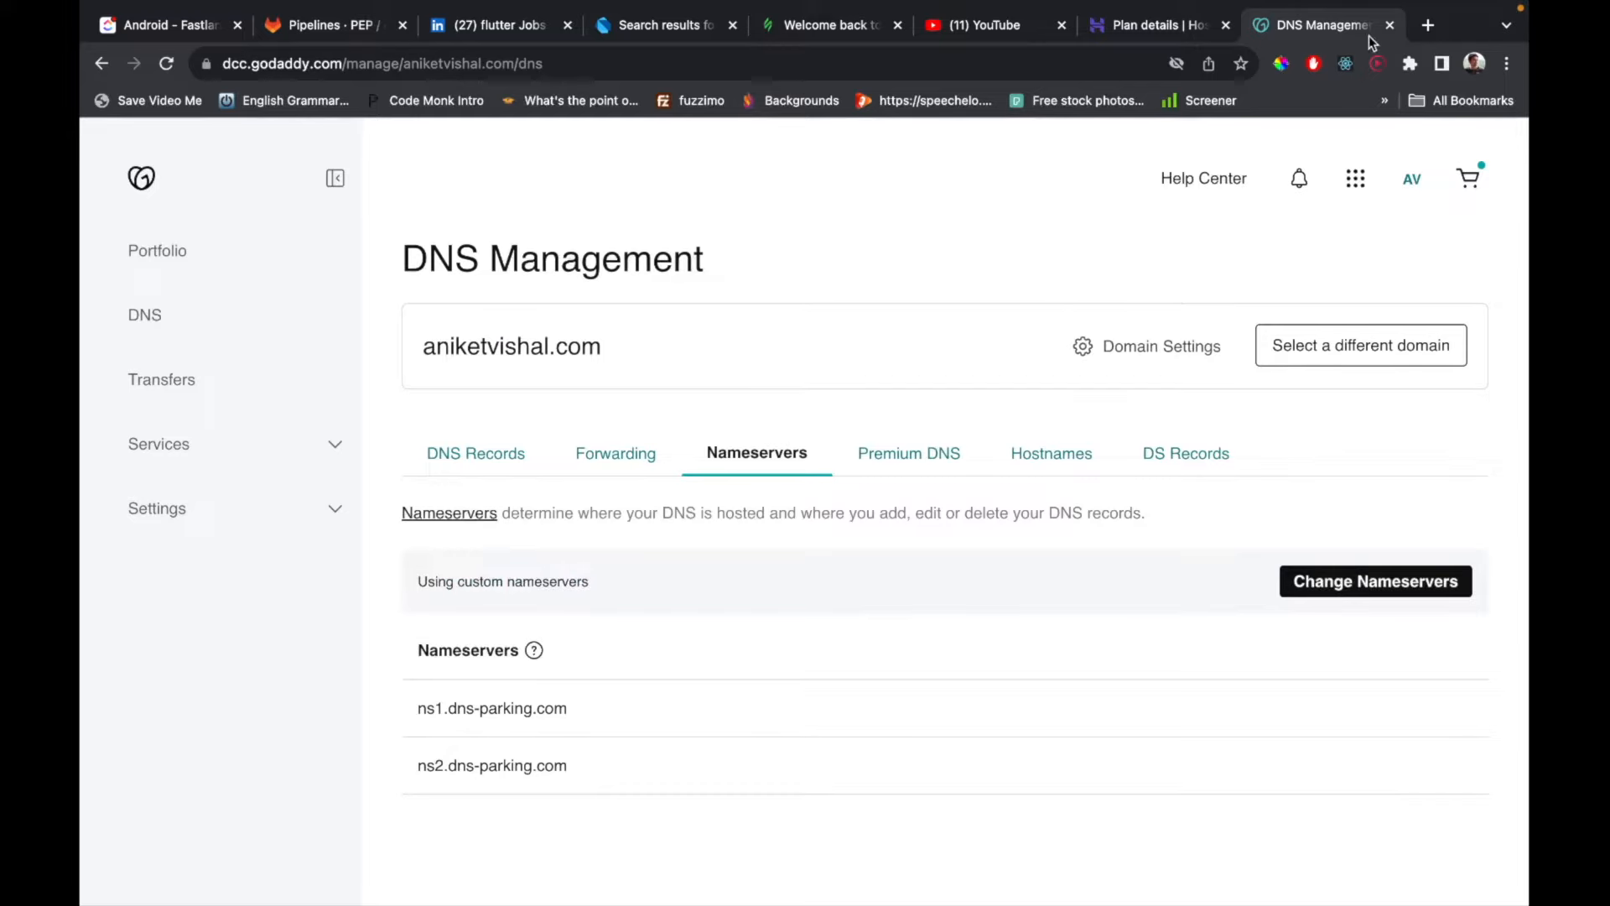
click(1390, 25)
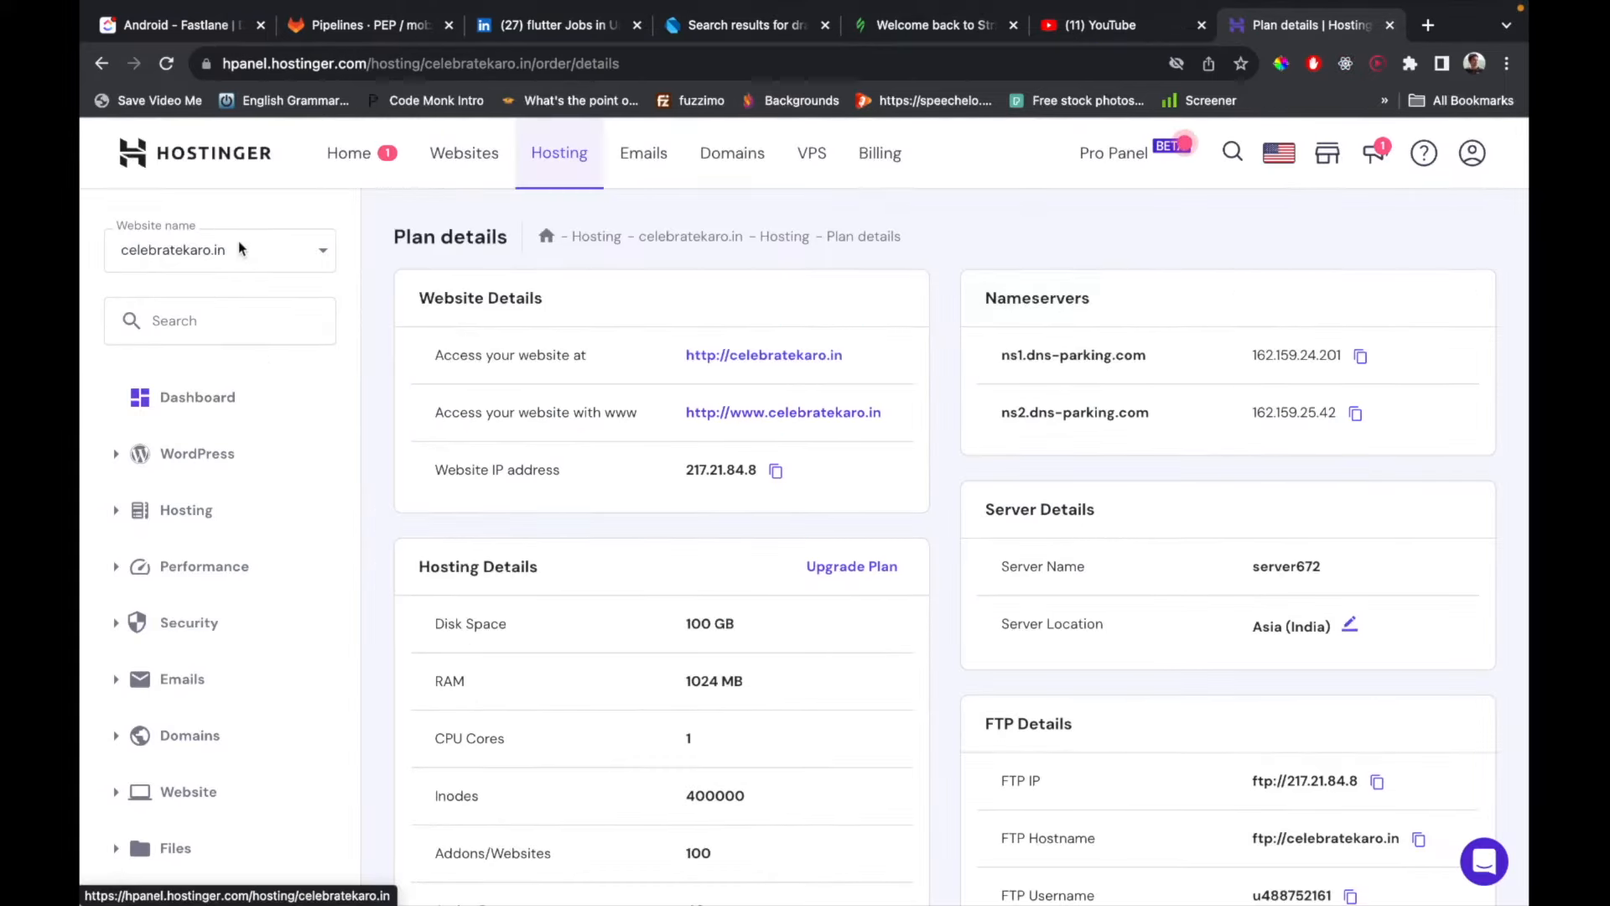
click(228, 164)
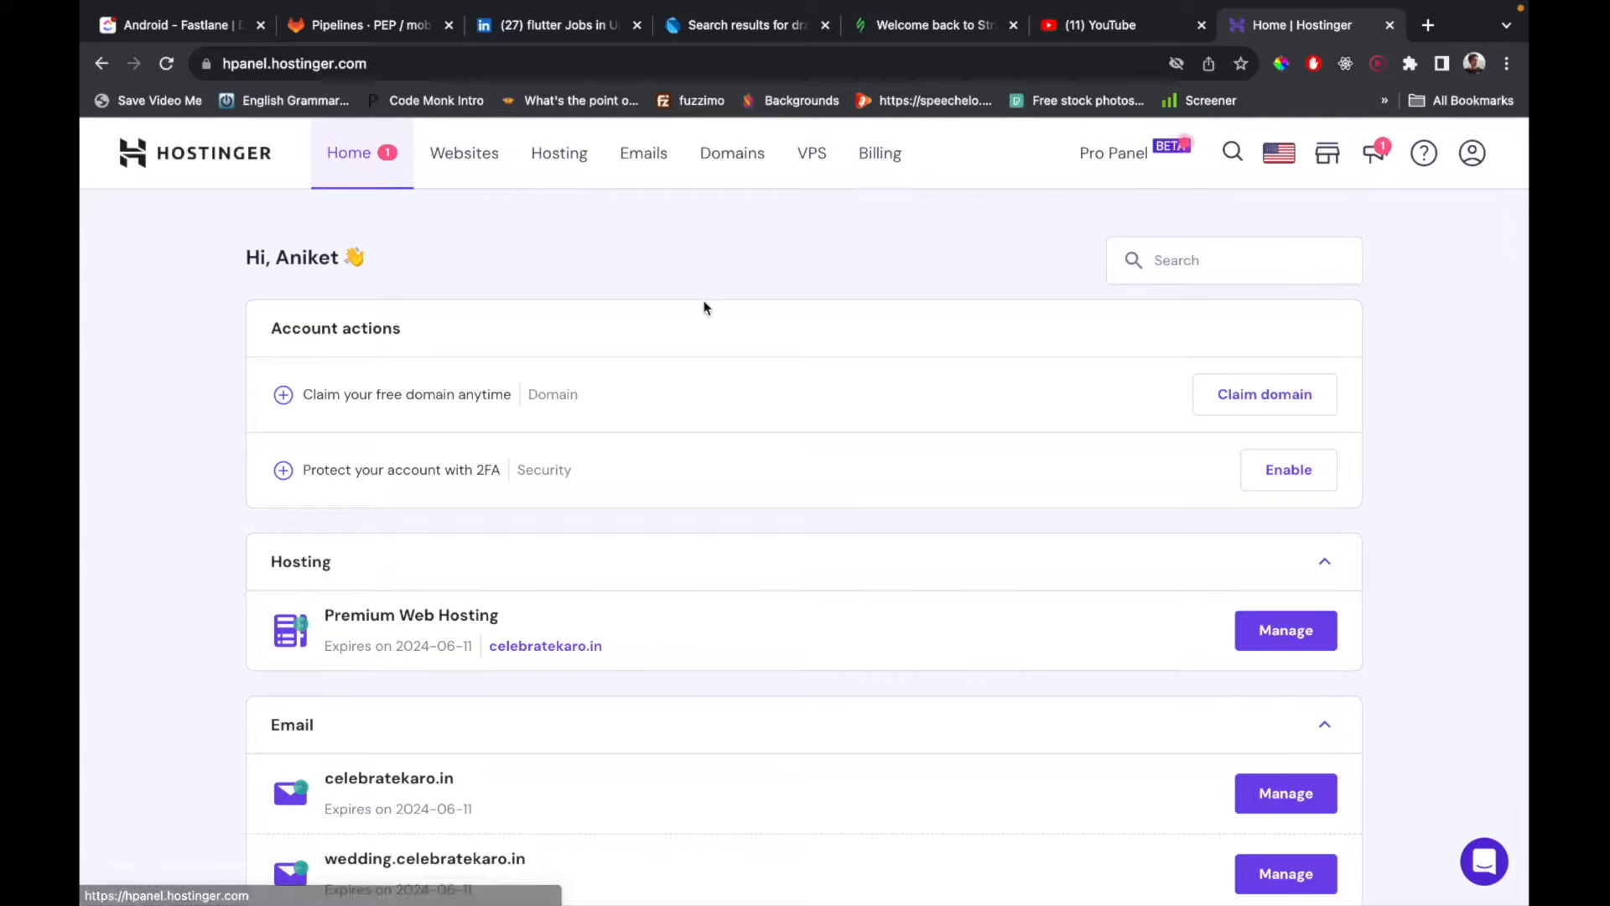
Start claiming the free domain, choose the .com extension and enter shiwanisays as the domain name.
drag(315, 395, 484, 401)
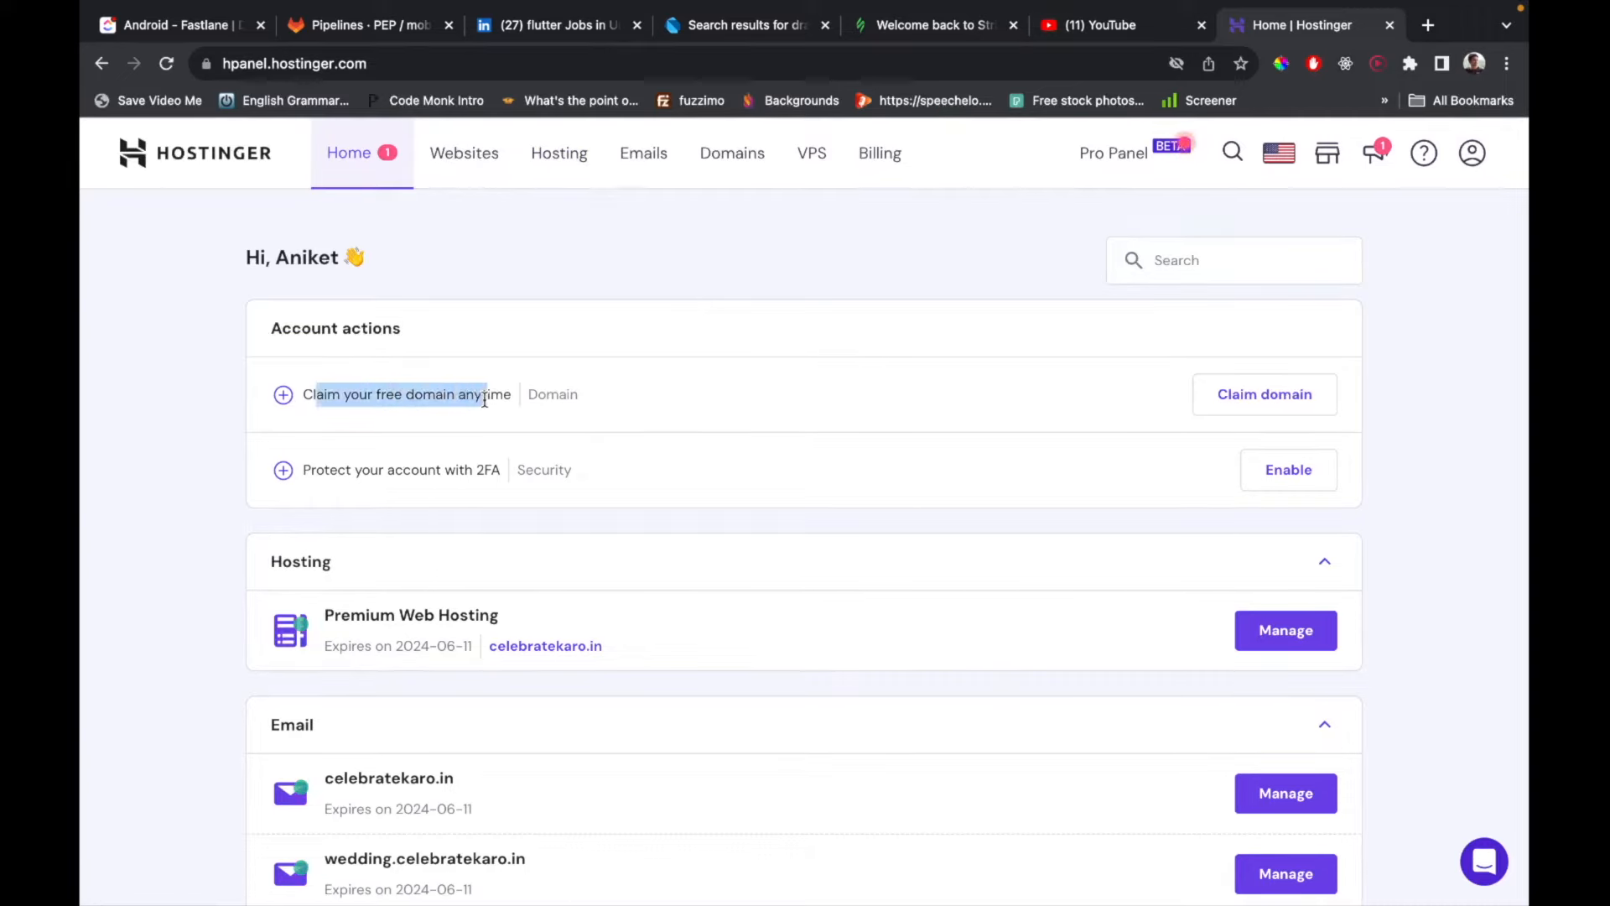
click(812, 280)
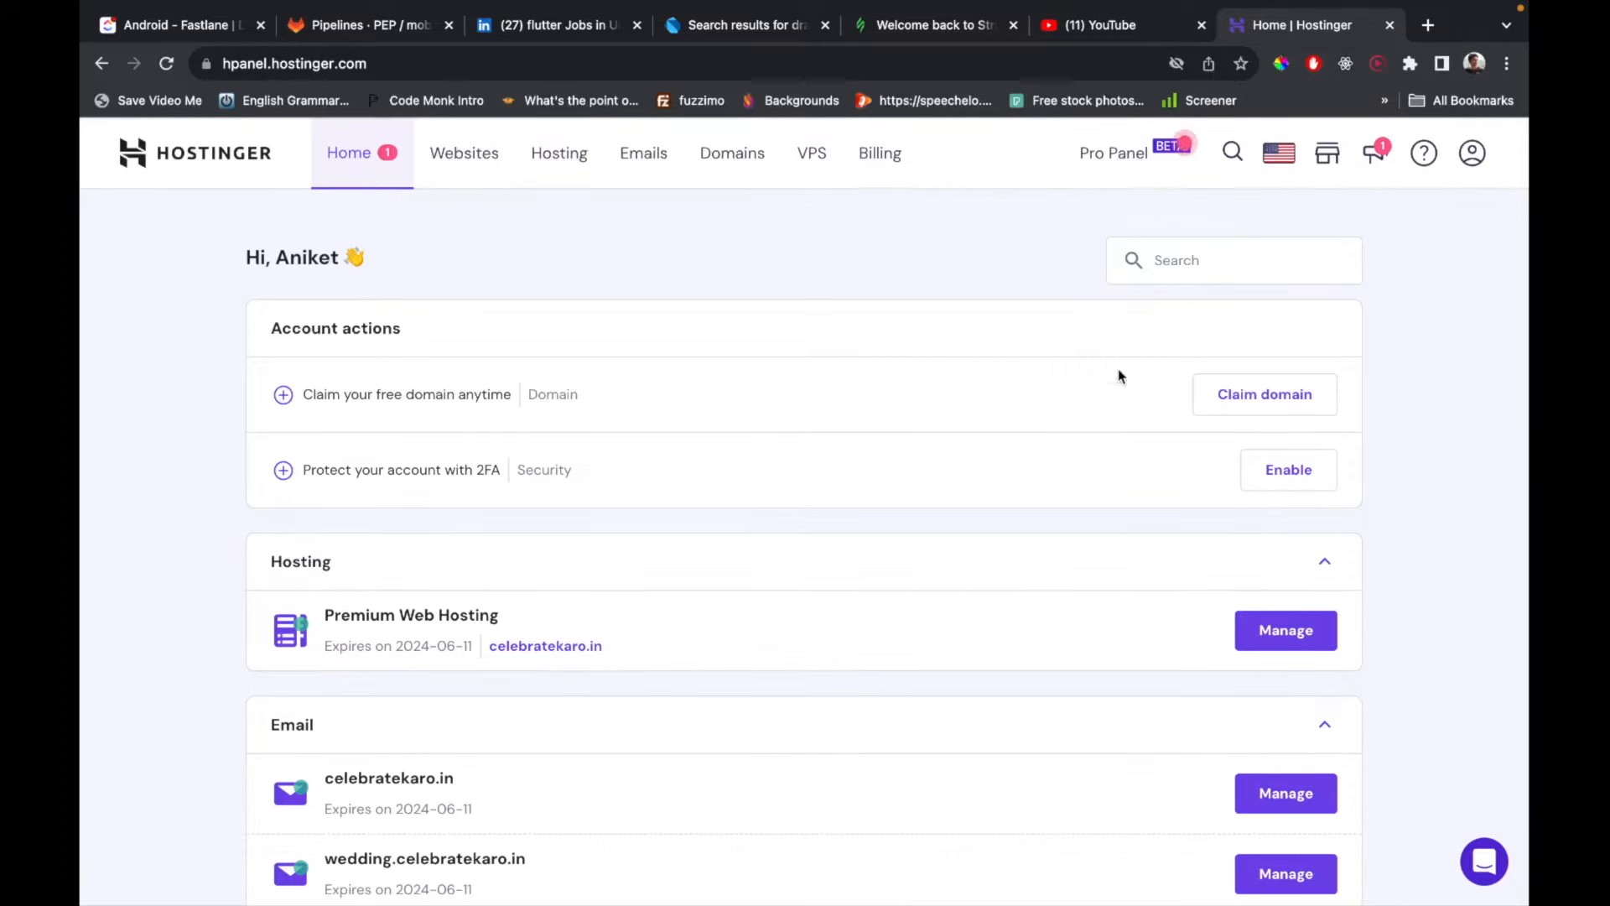
click(1206, 393)
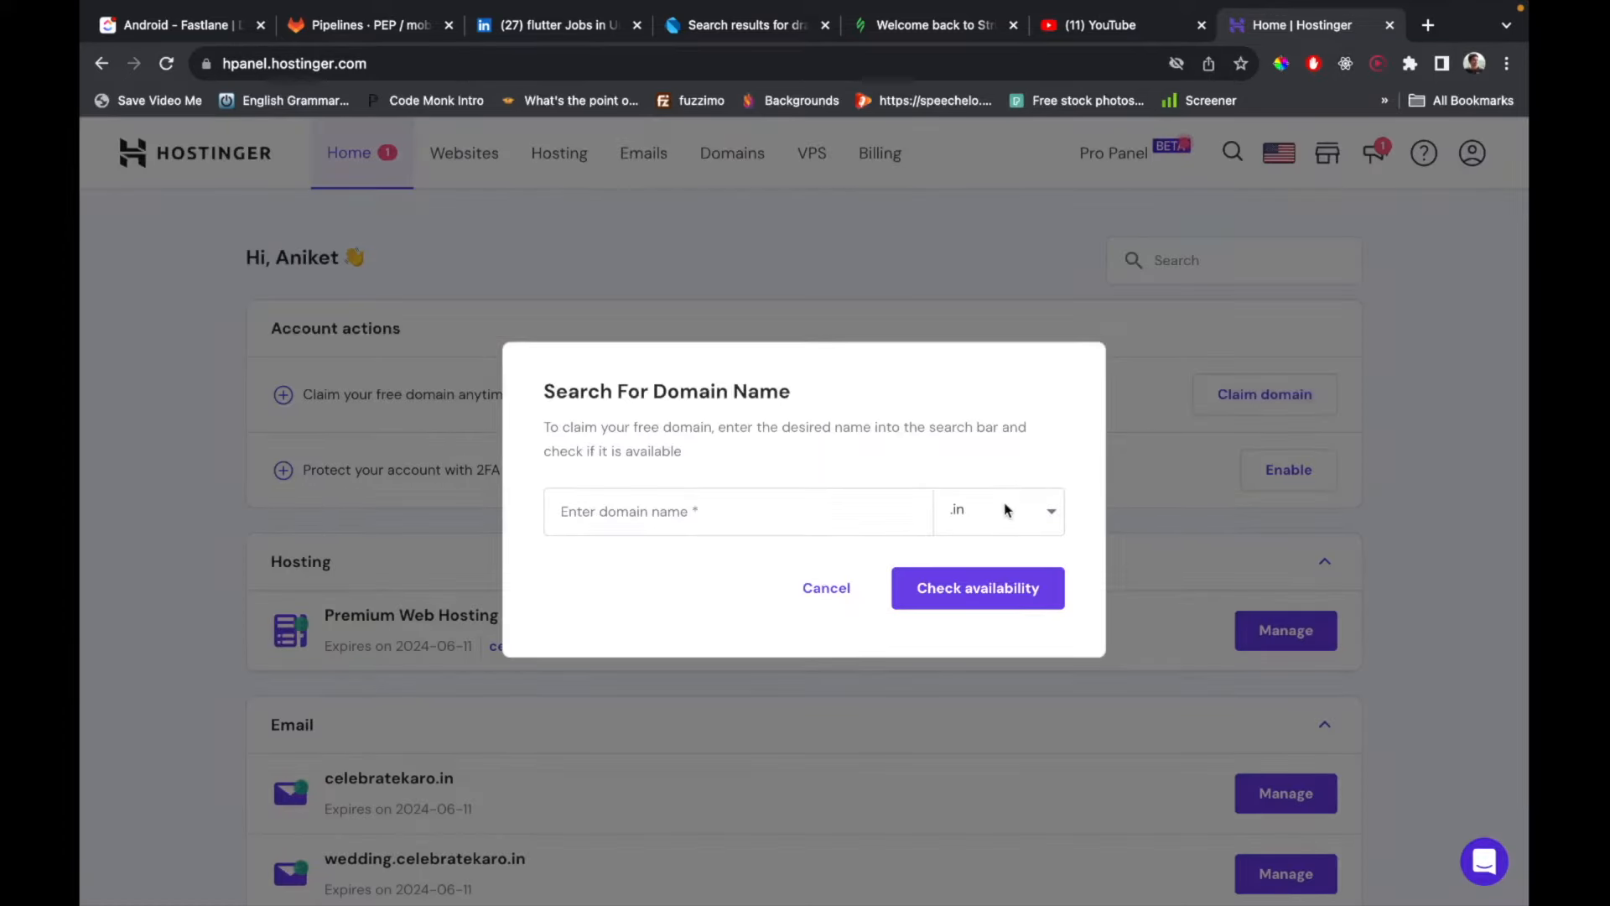
click(1003, 505)
scroll(981, 728, down, 2)
scroll(989, 704, up, 2)
click(992, 654)
click(788, 517)
text(shiwanisays)
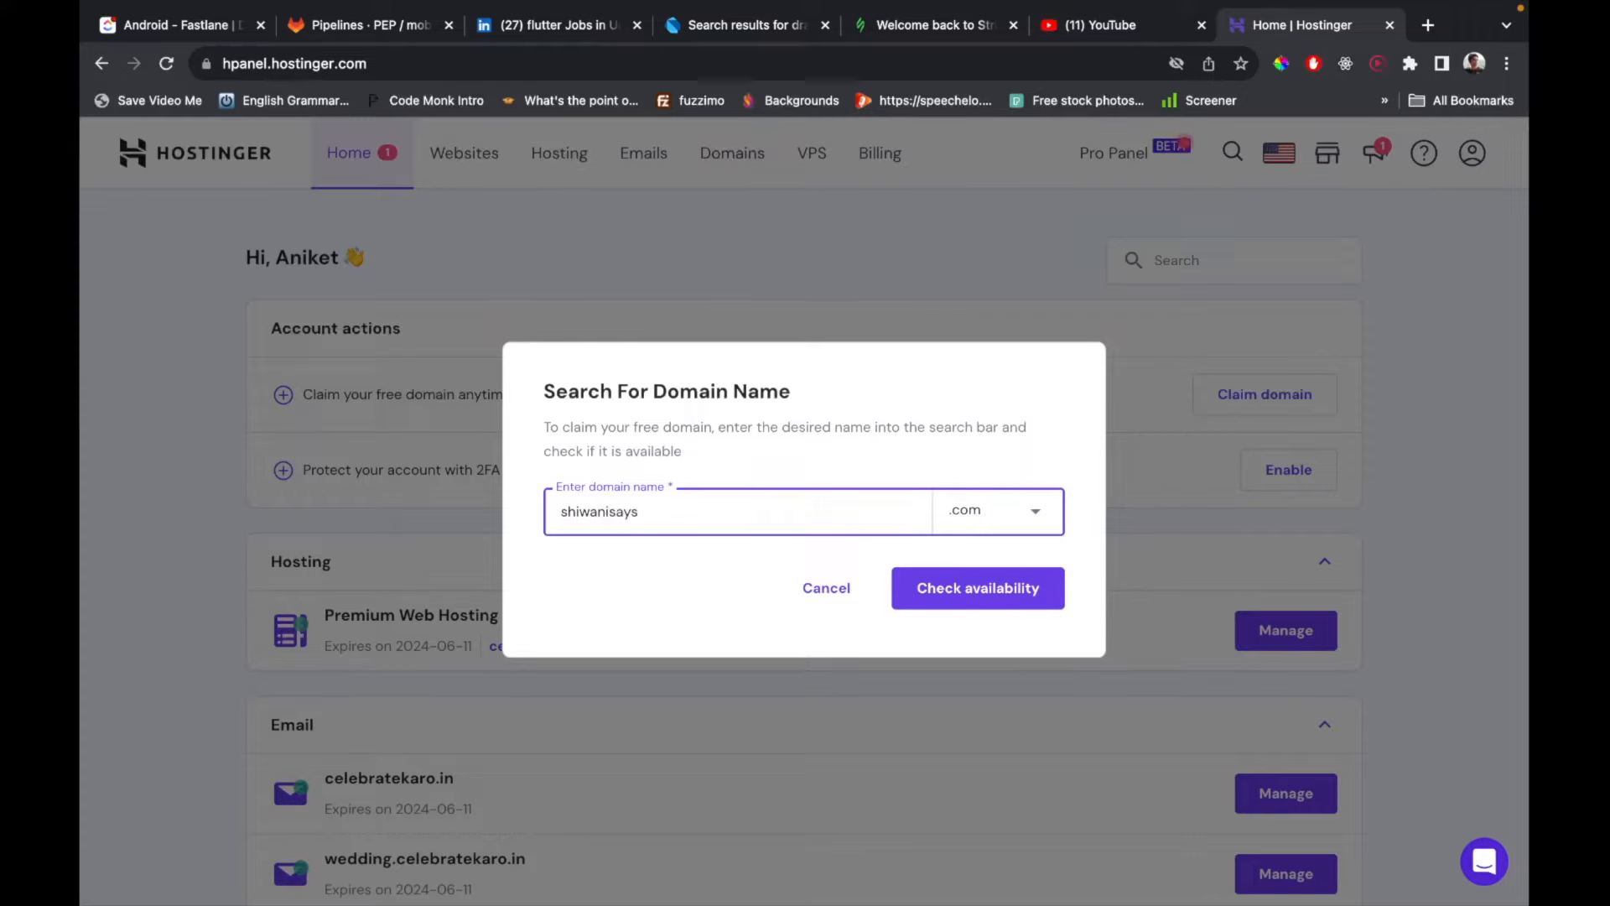
Check the availability of shiwanisays.com, claim it as the free domain and continue to its overview.
double_click(613, 509)
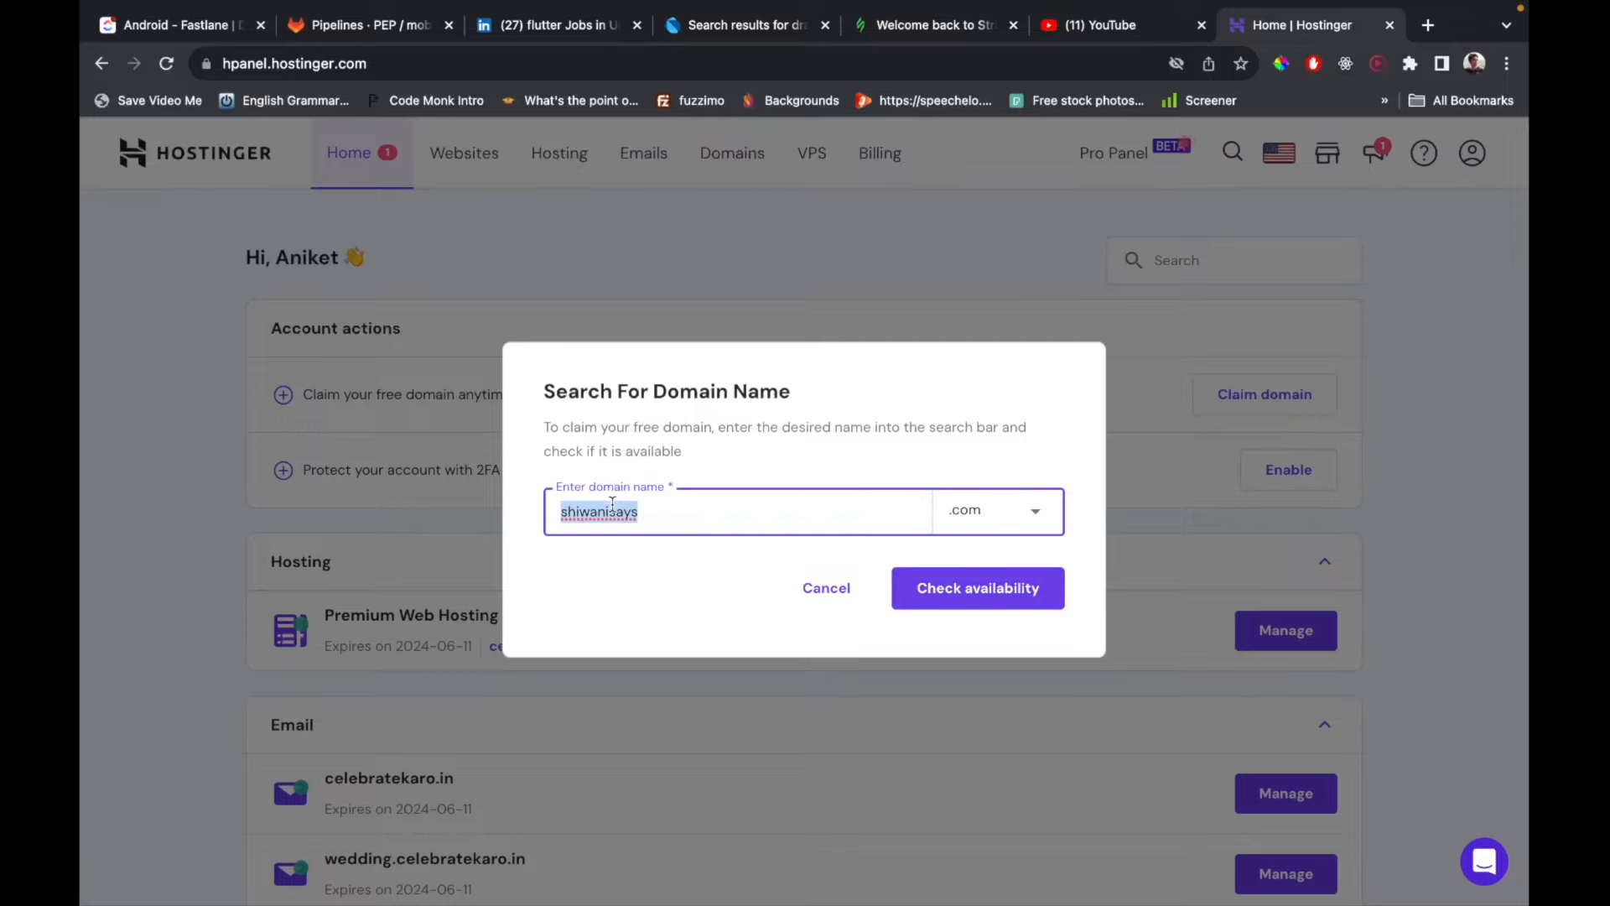
click(606, 503)
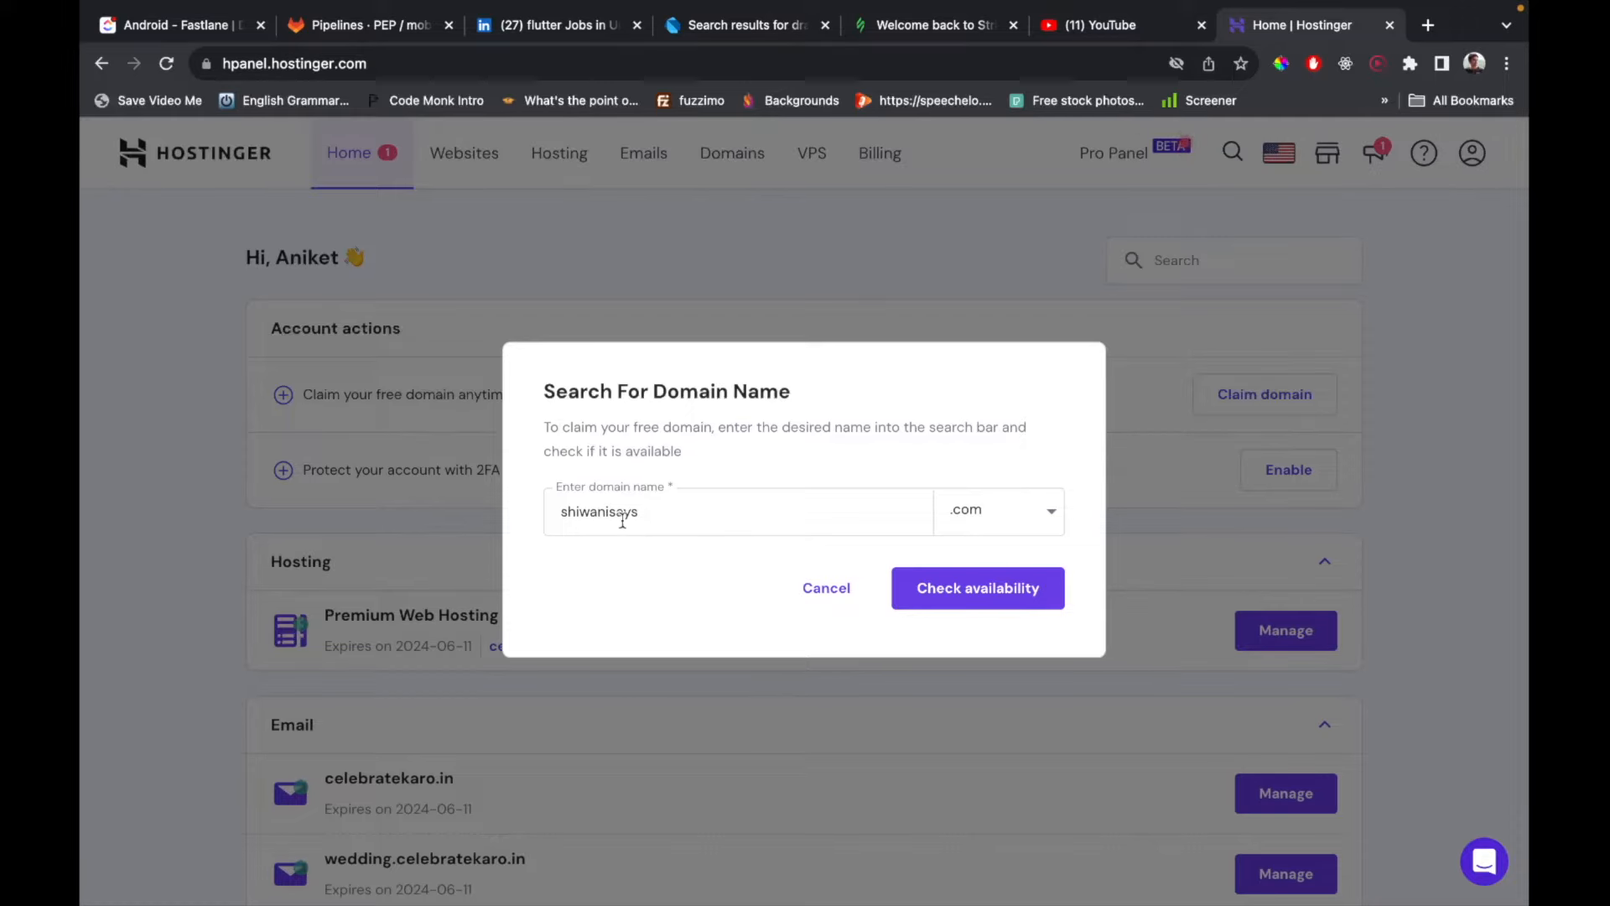
click(954, 595)
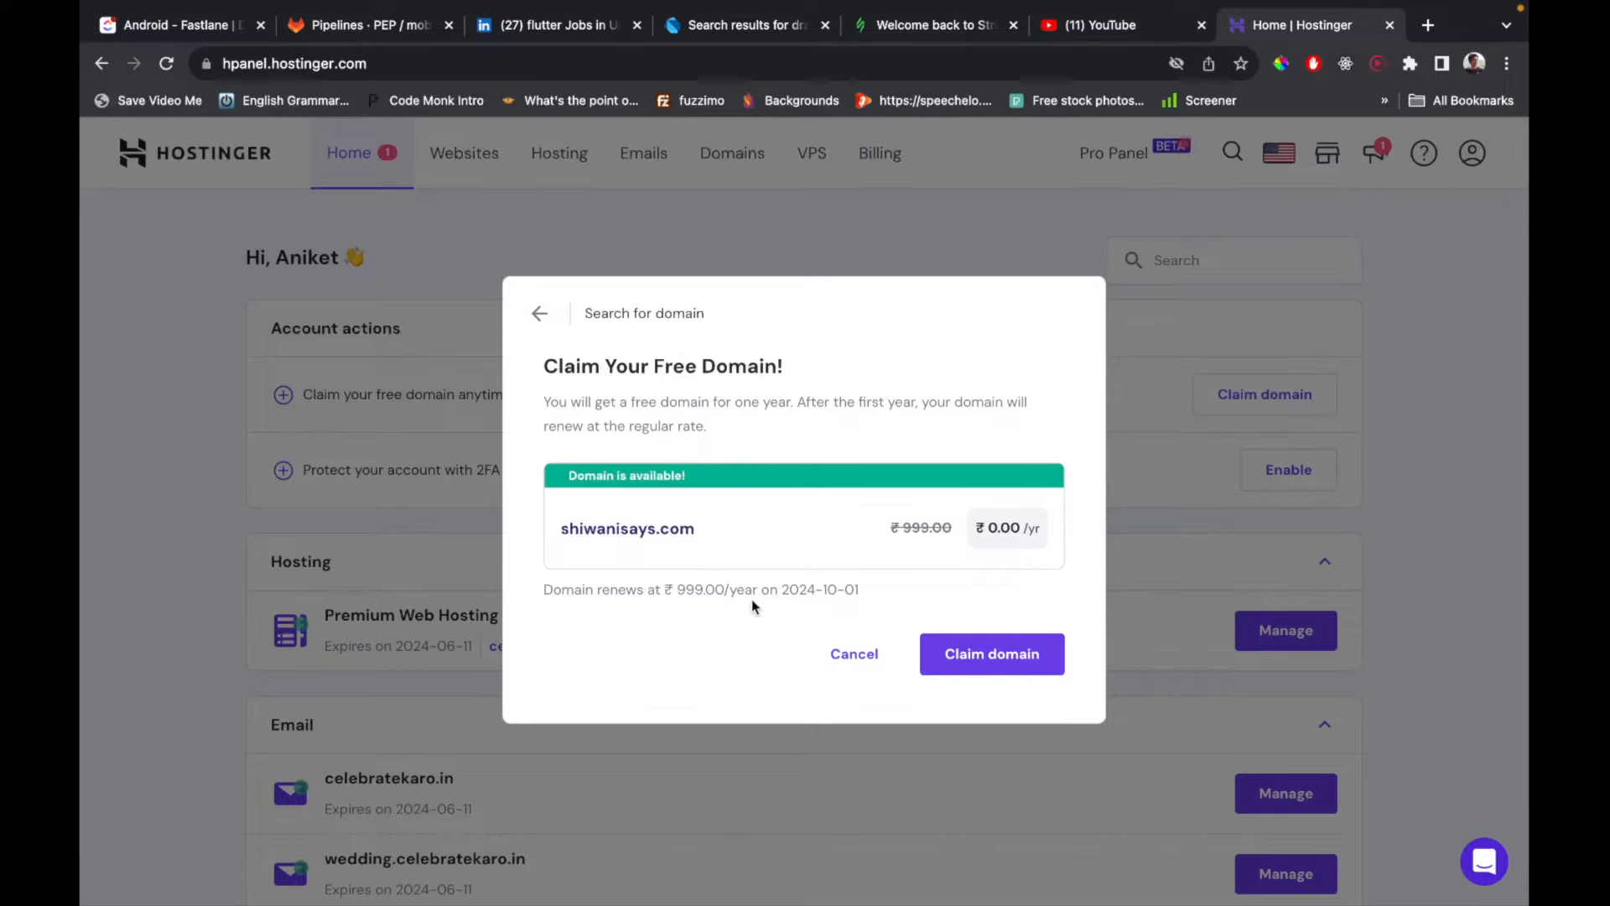
click(957, 654)
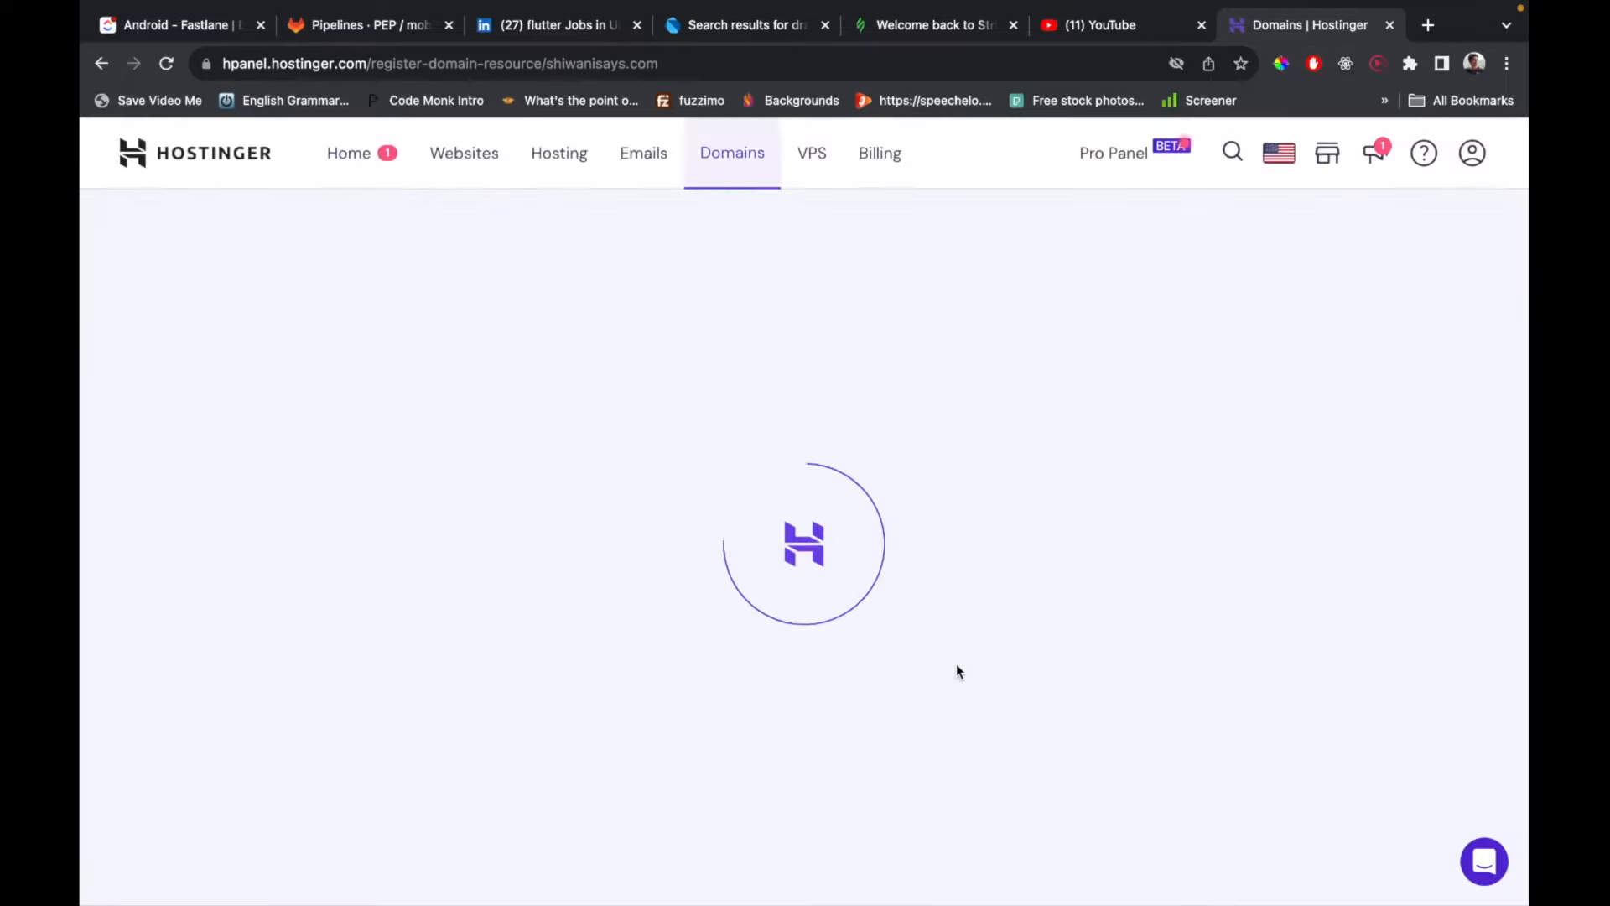
click(962, 783)
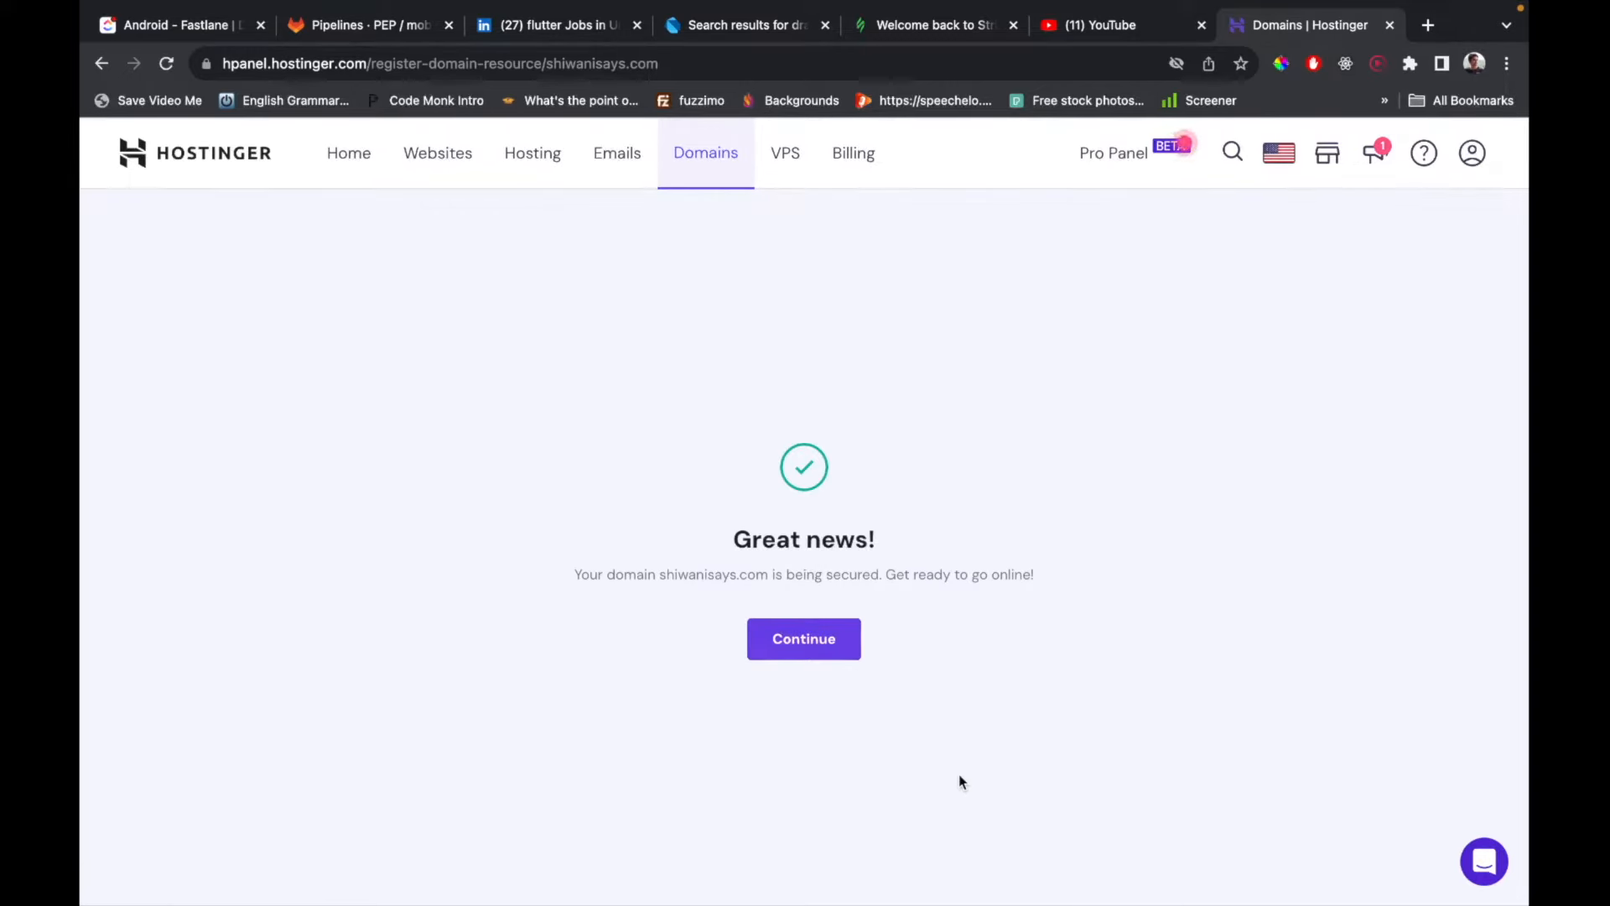
click(815, 640)
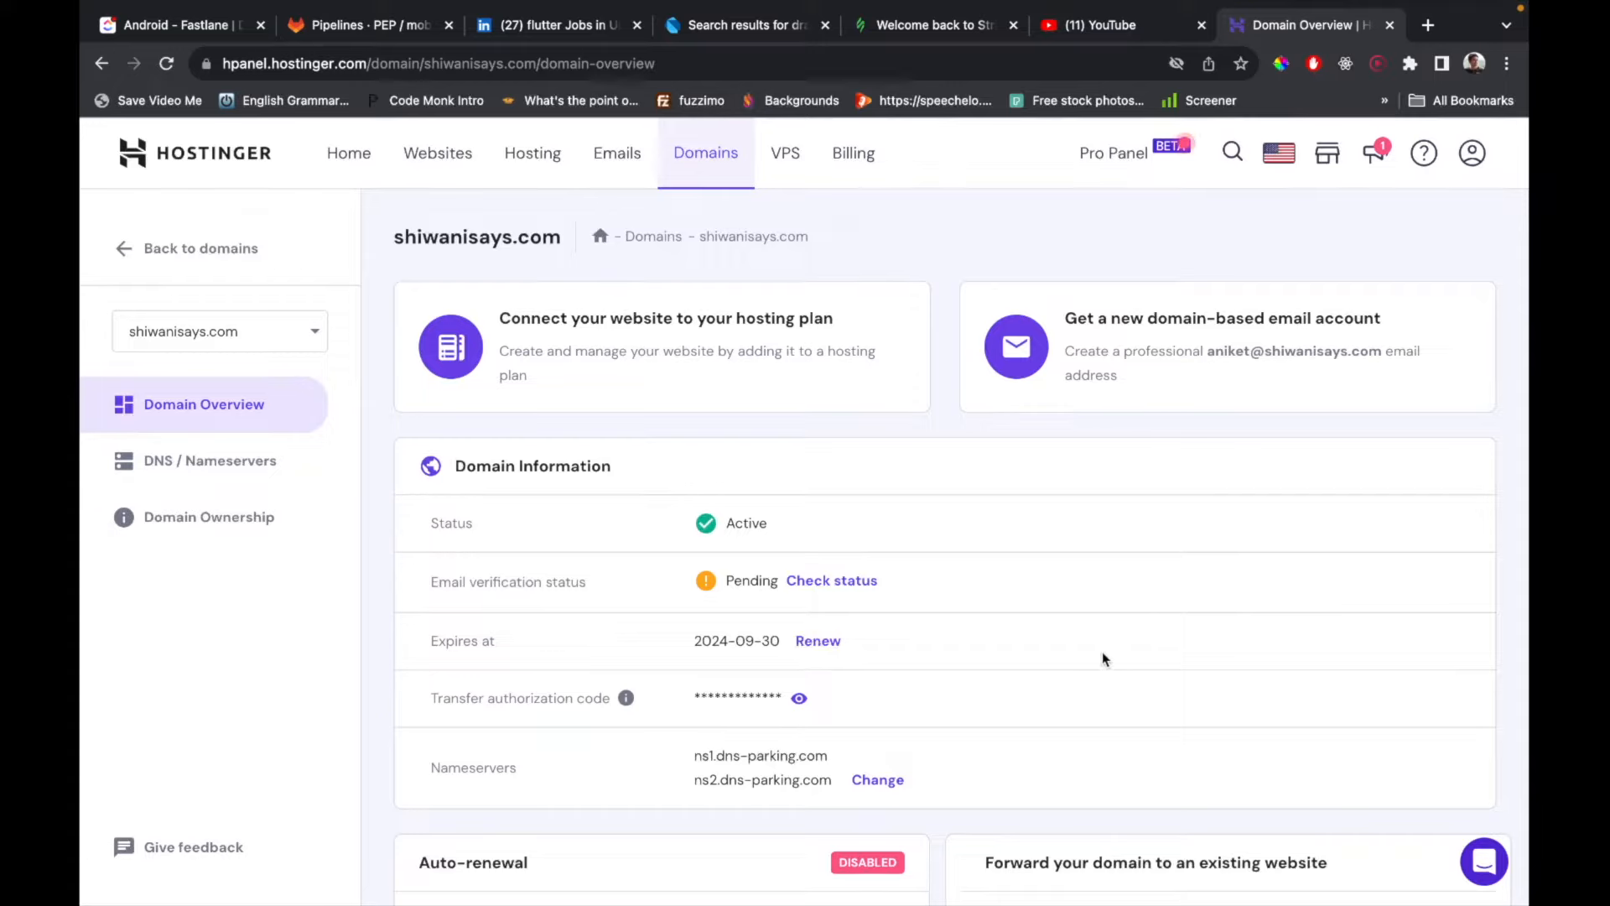
Look through the overview of shiwanisays.com, examining its domain information, renewal, forwarding and privacy sections.
scroll(1102, 654, down, 3)
scroll(1102, 652, down, 1)
scroll(1102, 652, up, 4)
scroll(1172, 454, down, 5)
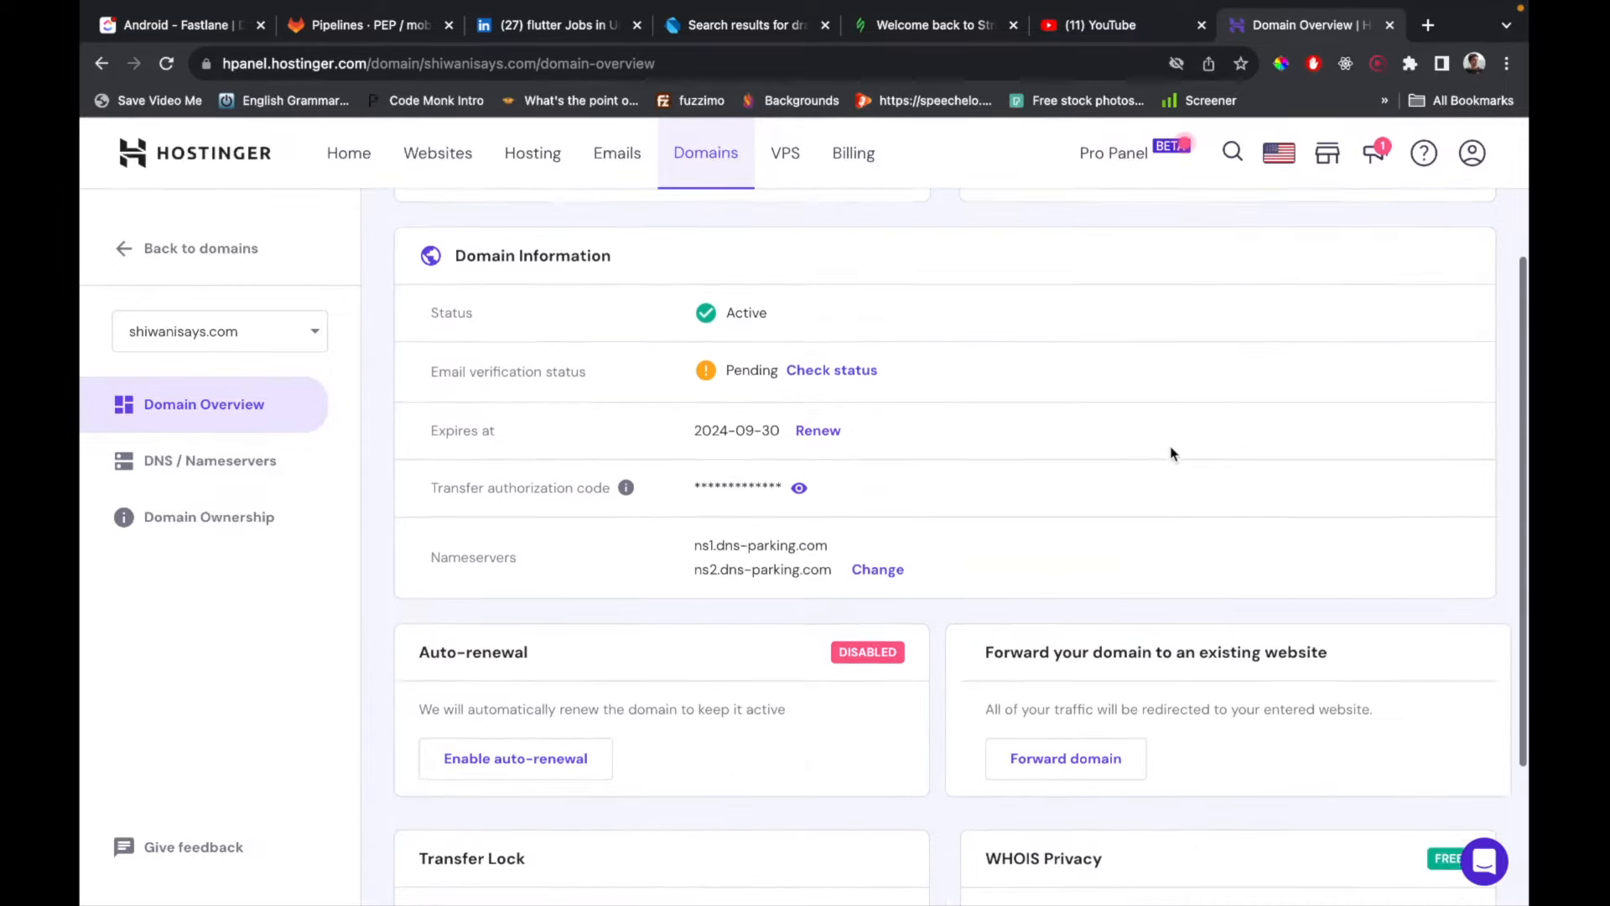
scroll(841, 599, up, 5)
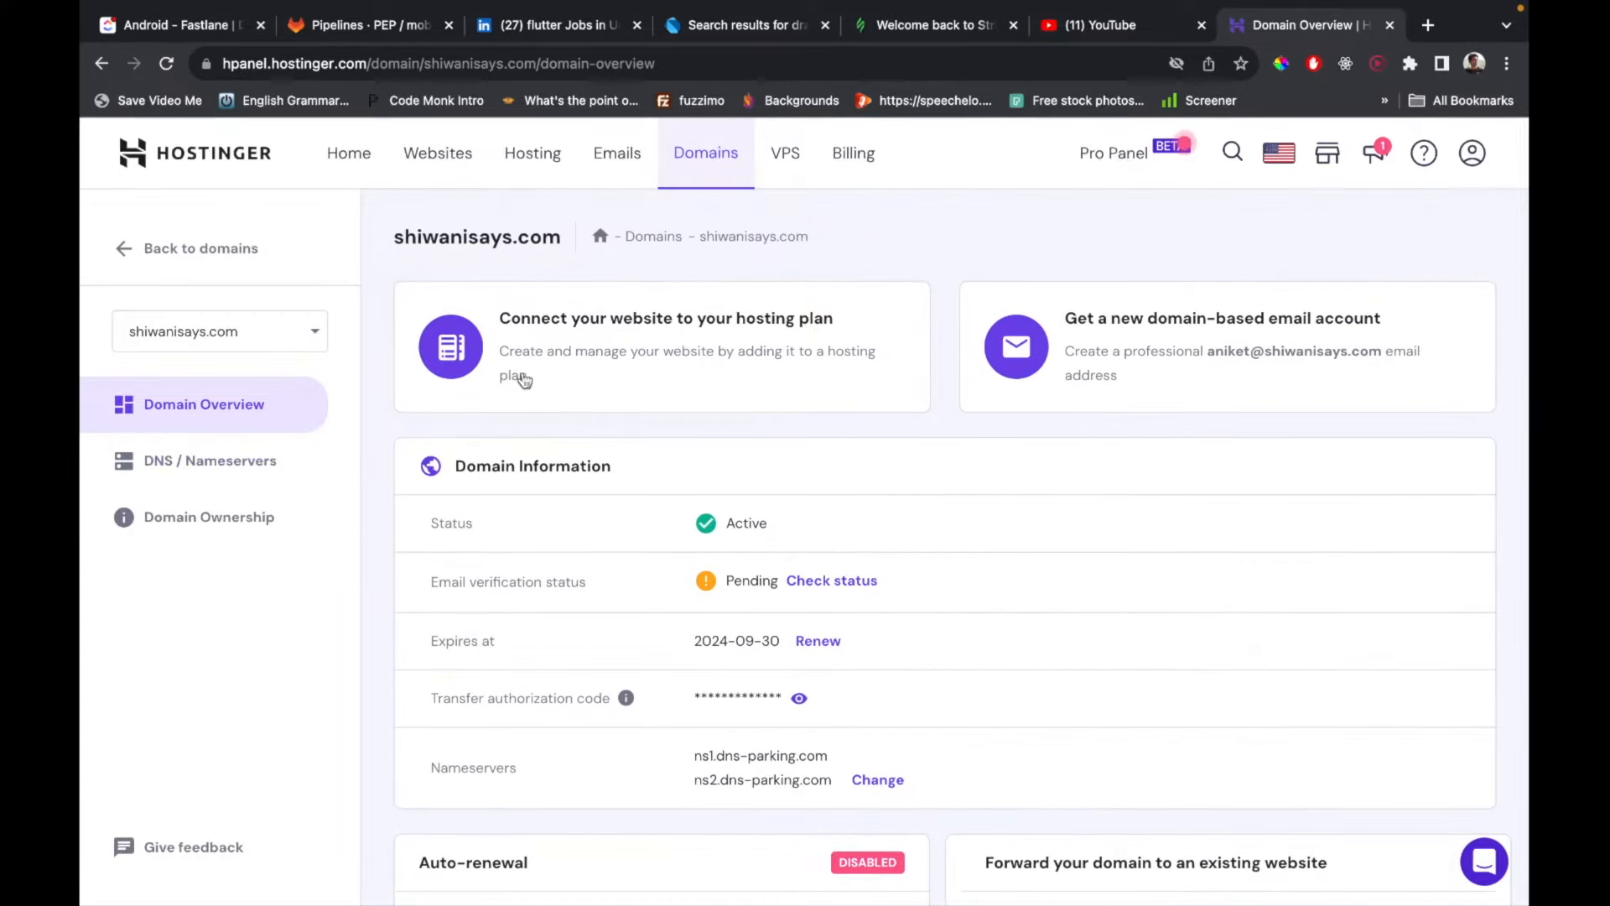
Examine the DNS records and highlight both nameservers of shiwanisays.com, and return to the list of own and external domains.
click(297, 470)
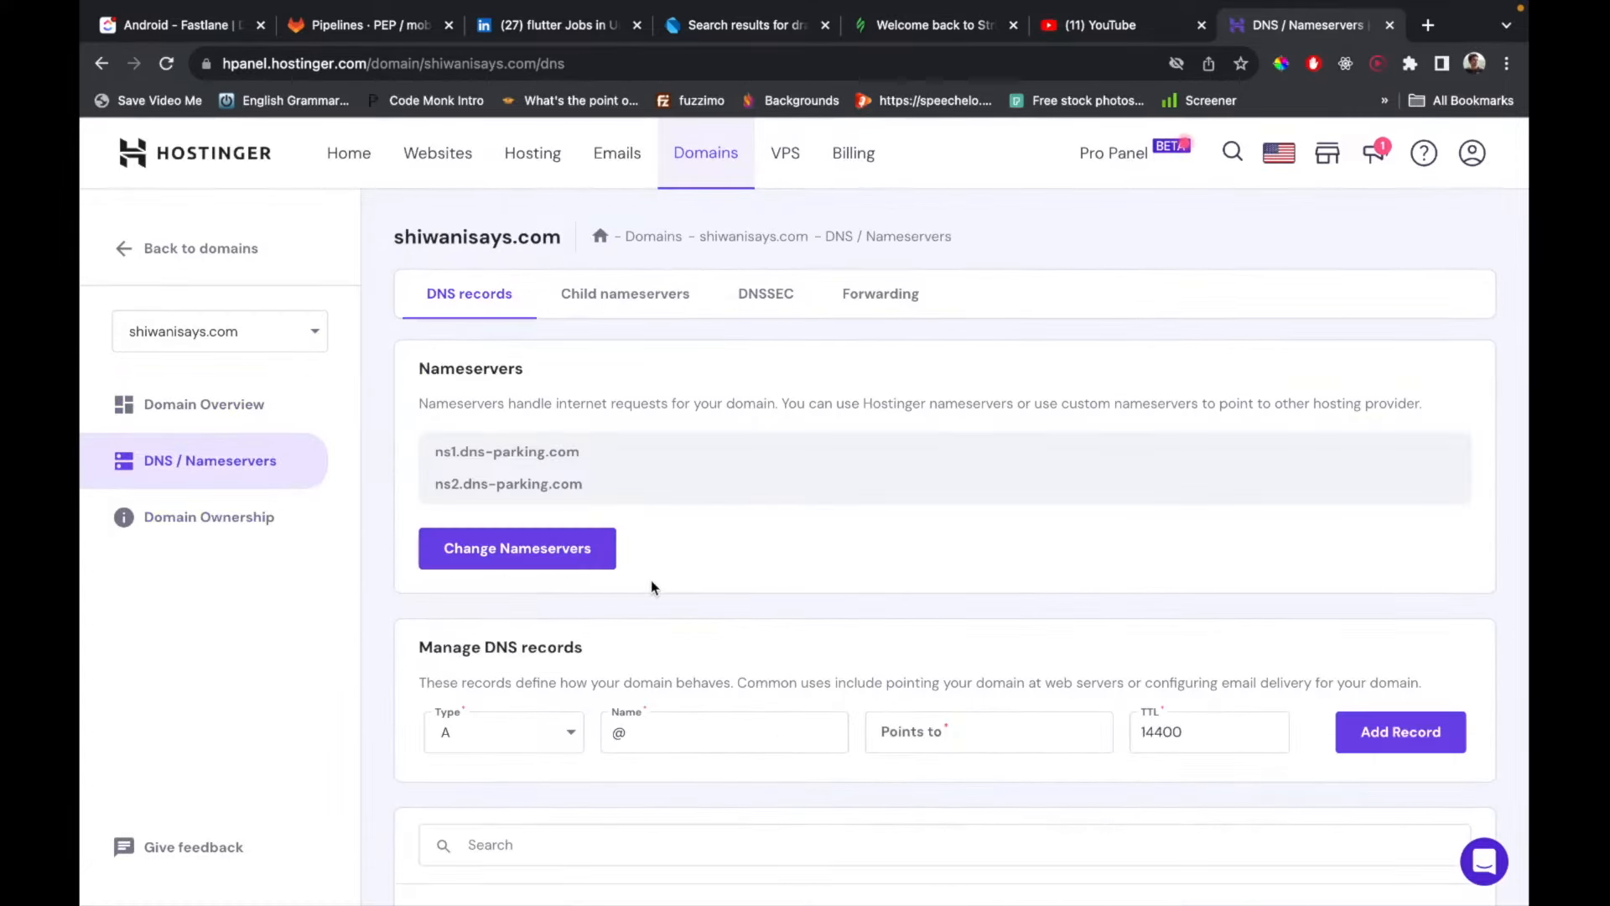
scroll(651, 580, down, 6)
scroll(650, 580, down, 5)
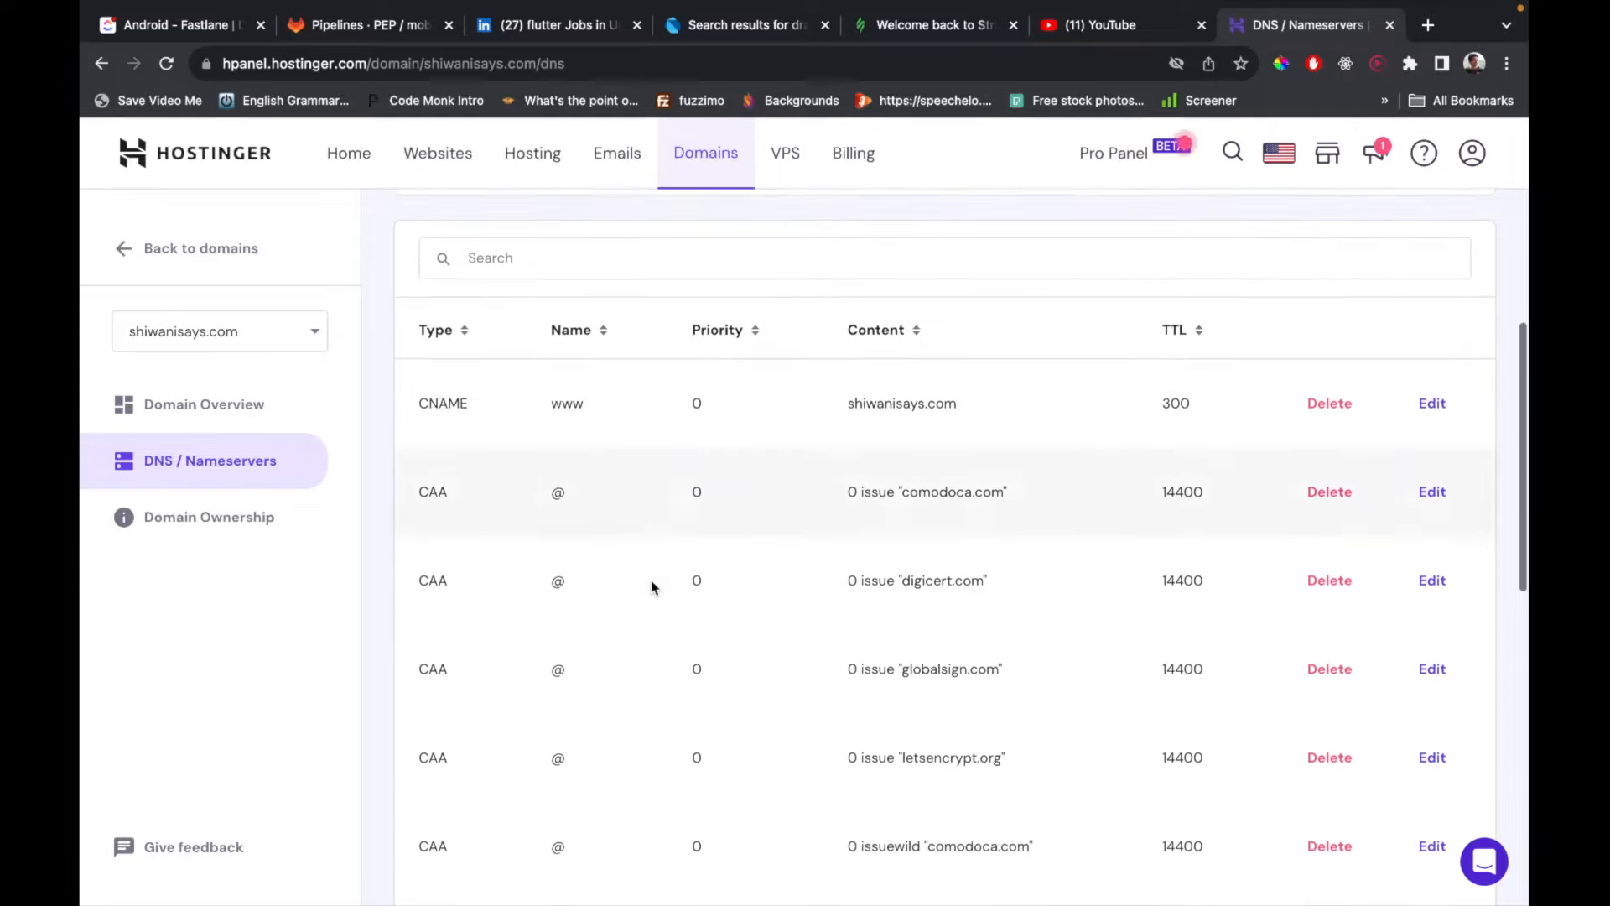
scroll(651, 581, up, 11)
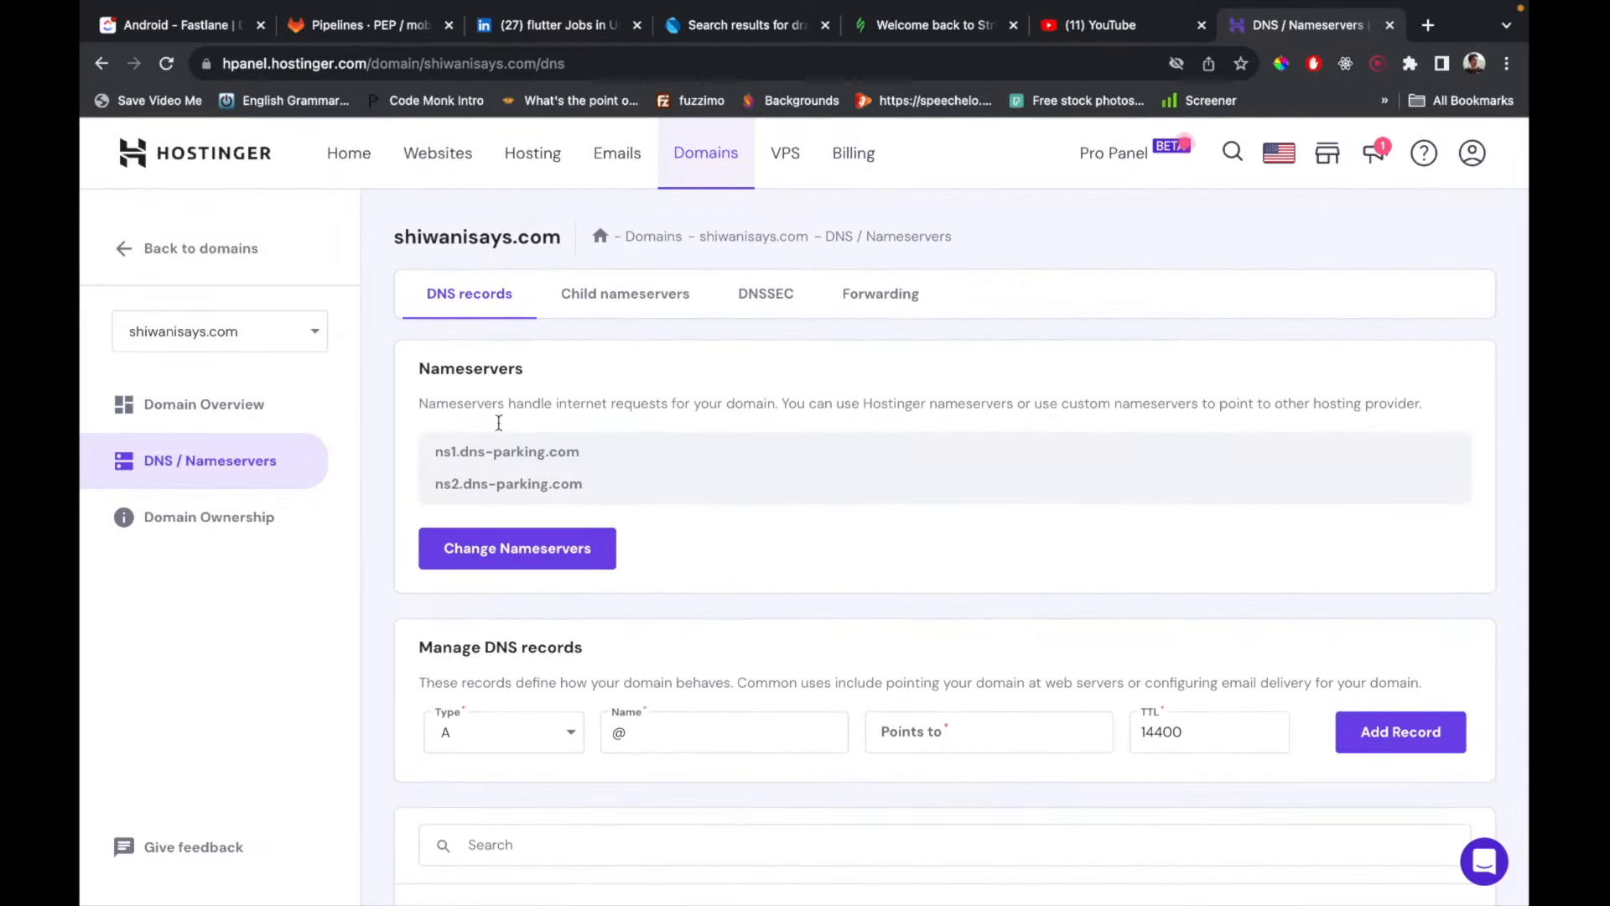
drag(433, 451, 657, 492)
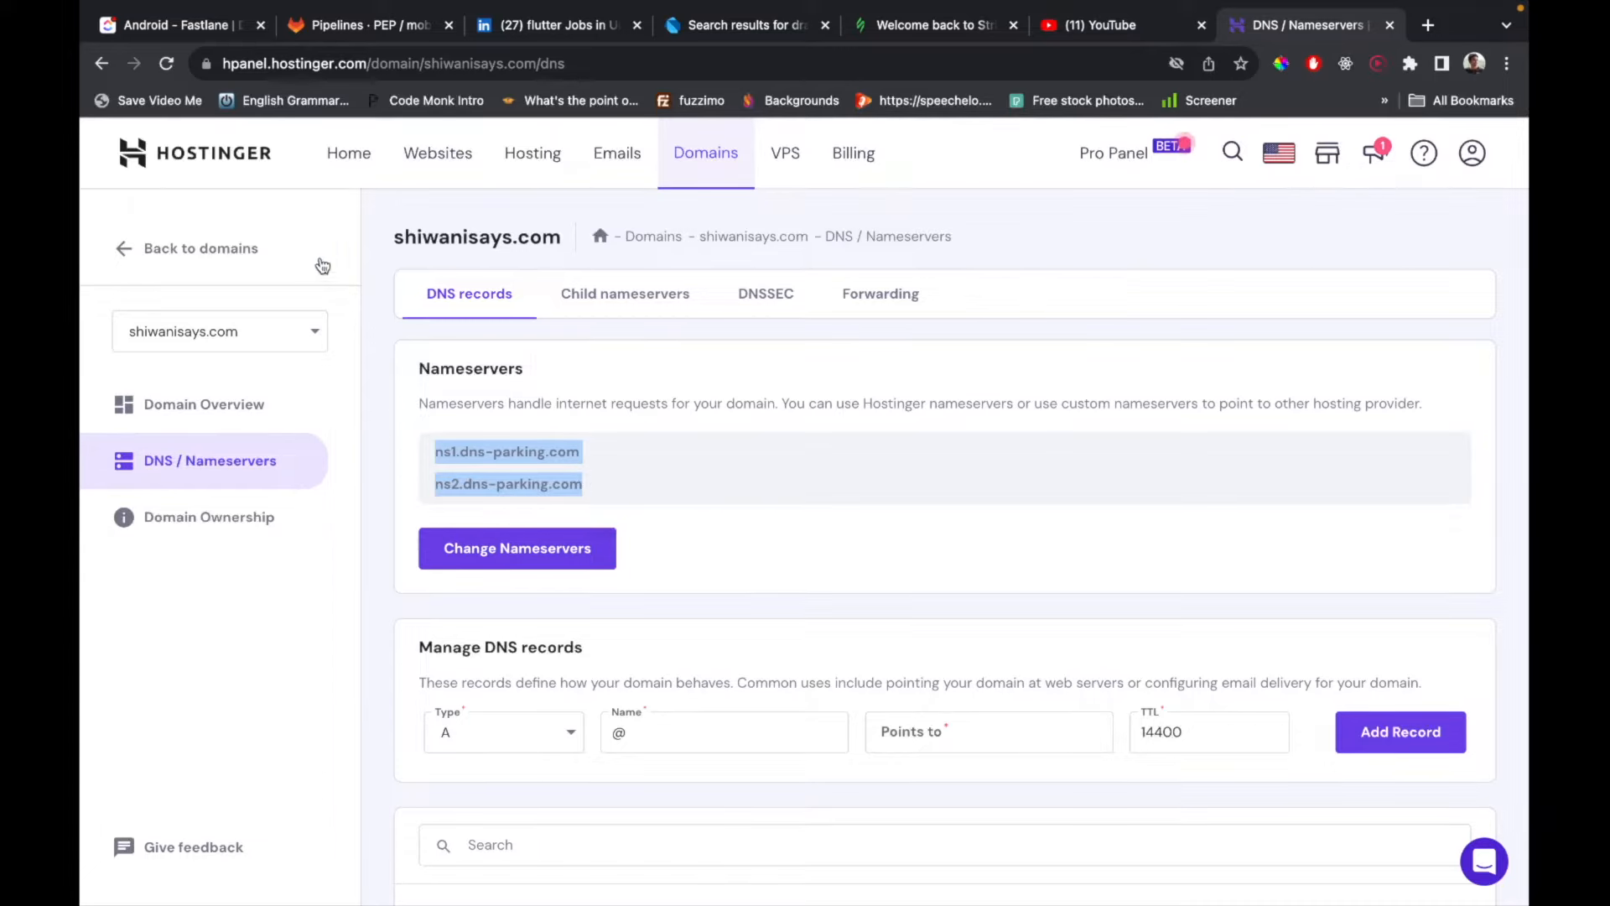
click(234, 265)
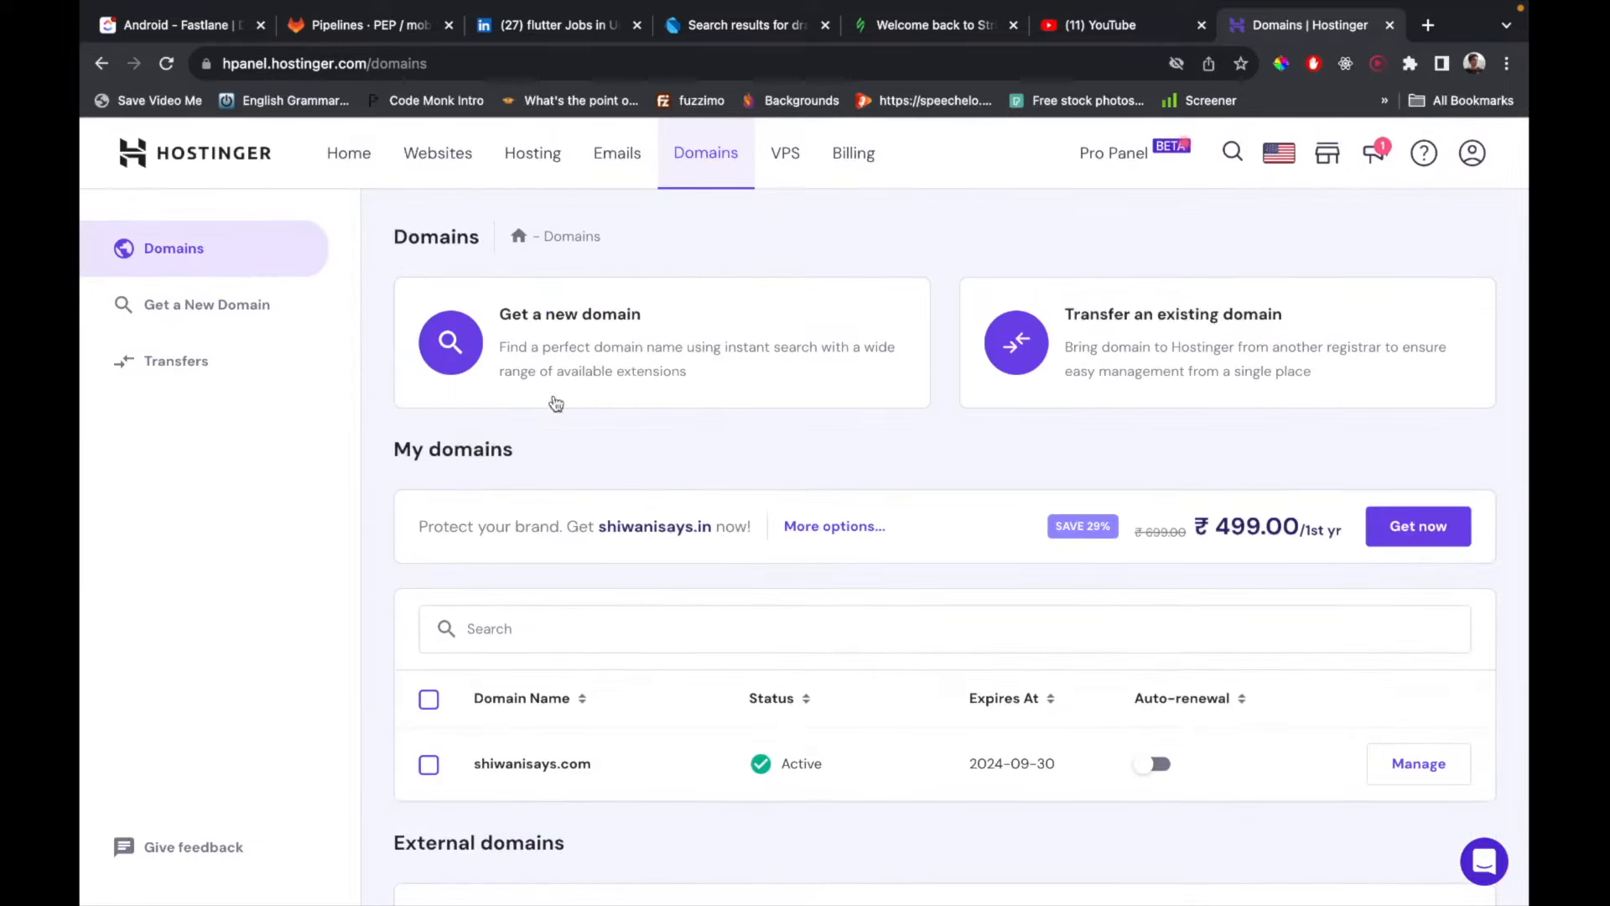
scroll(652, 440, down, 3)
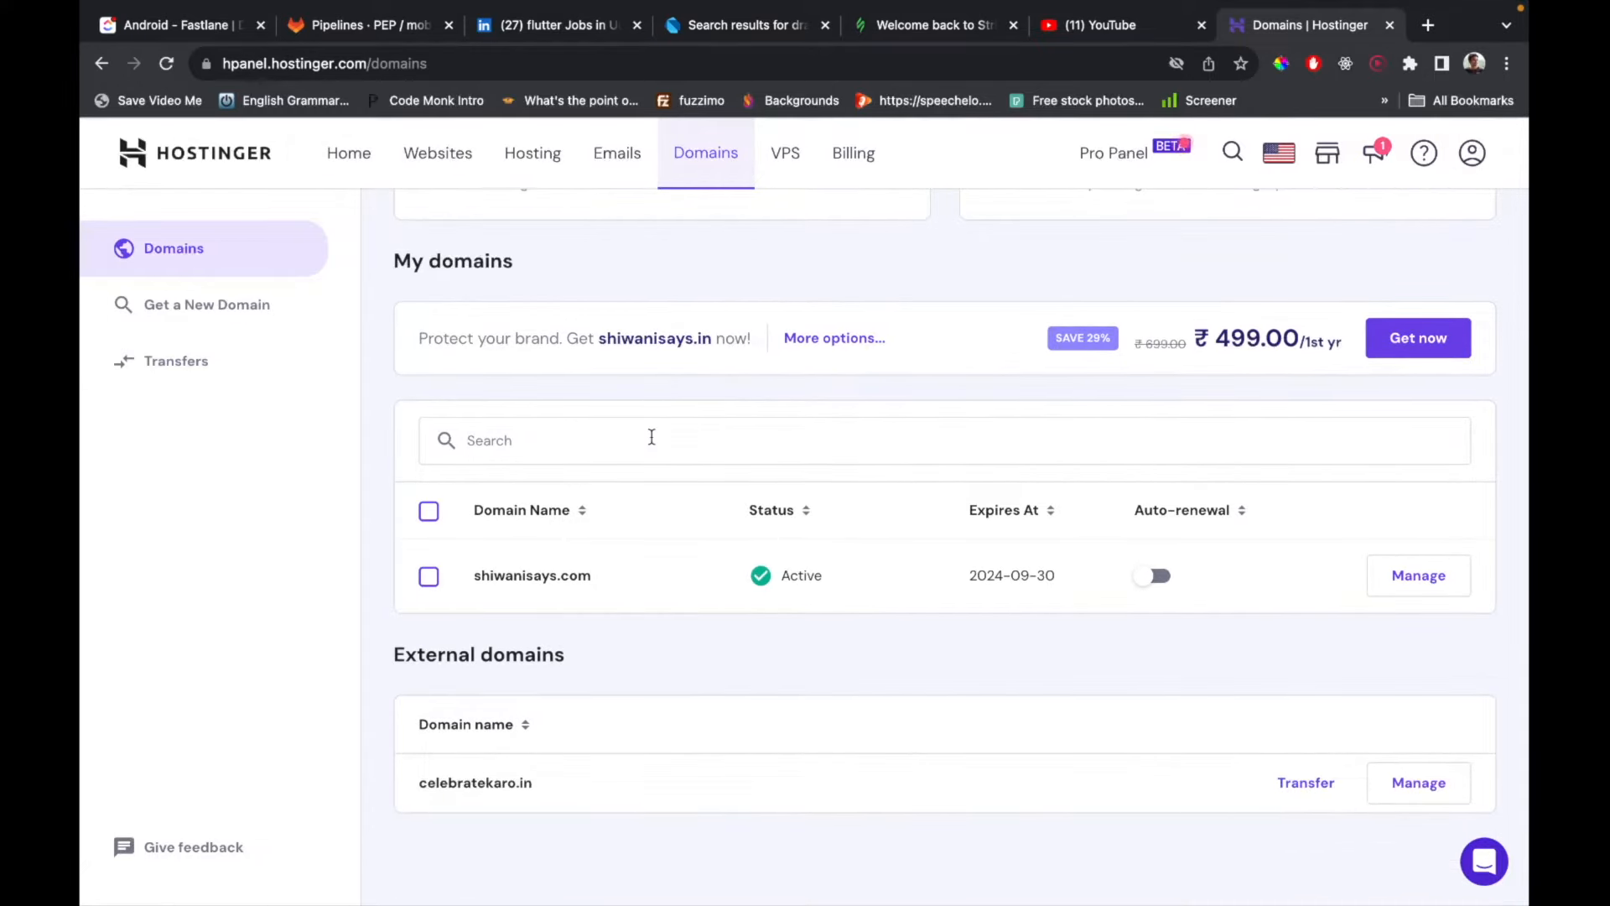
Start creating a new website, skipping the website type question, and select WordPress as its platform.
click(438, 152)
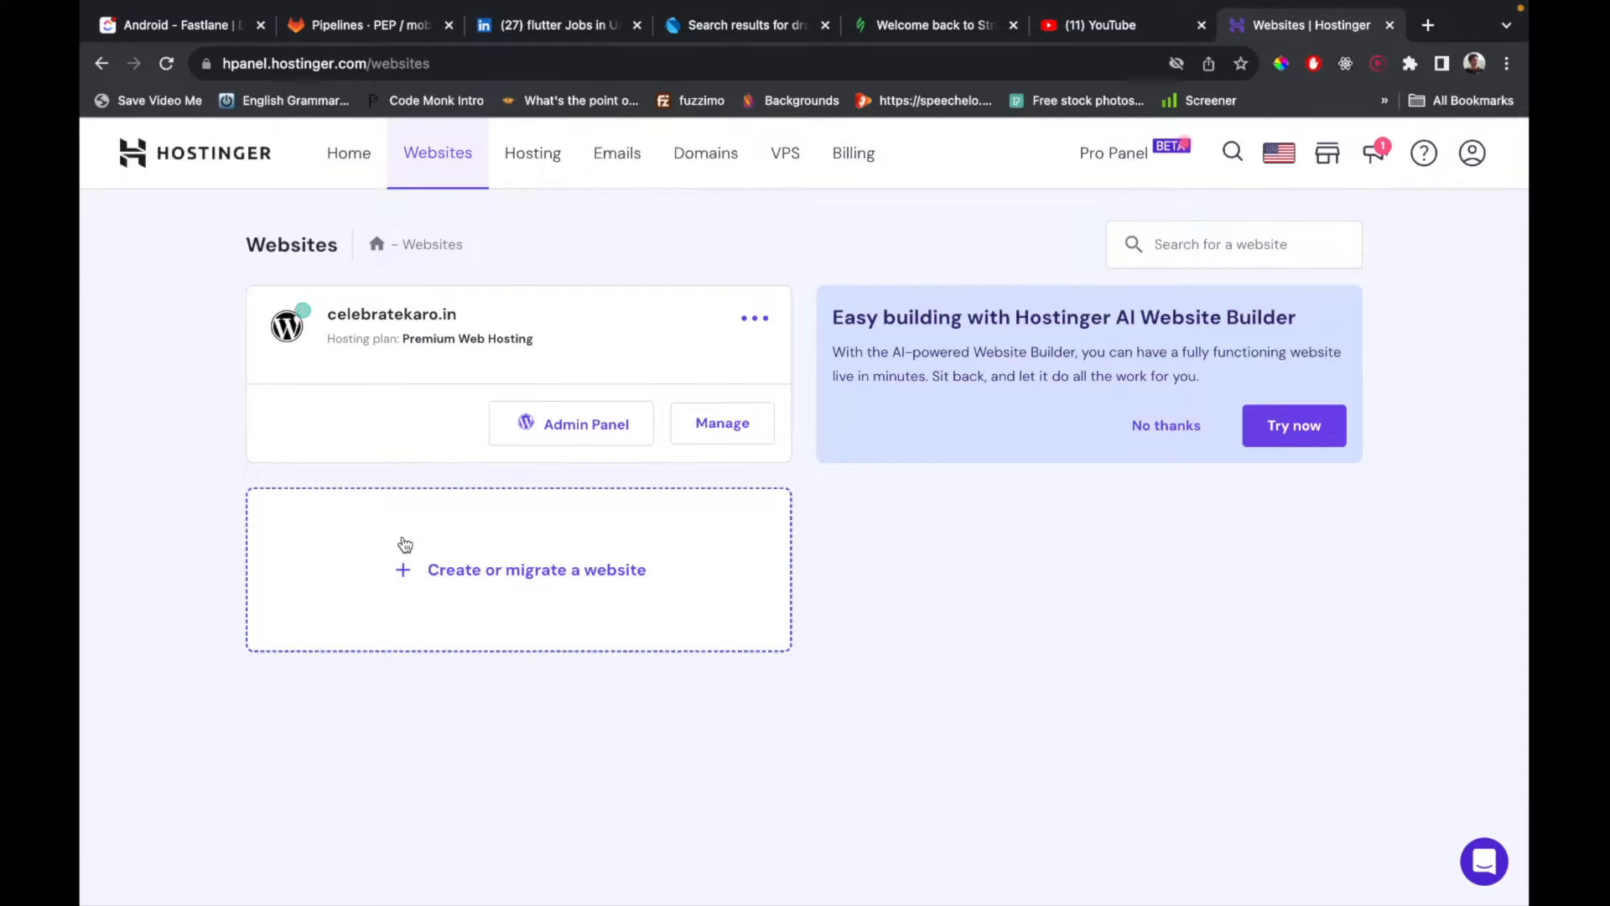
click(405, 545)
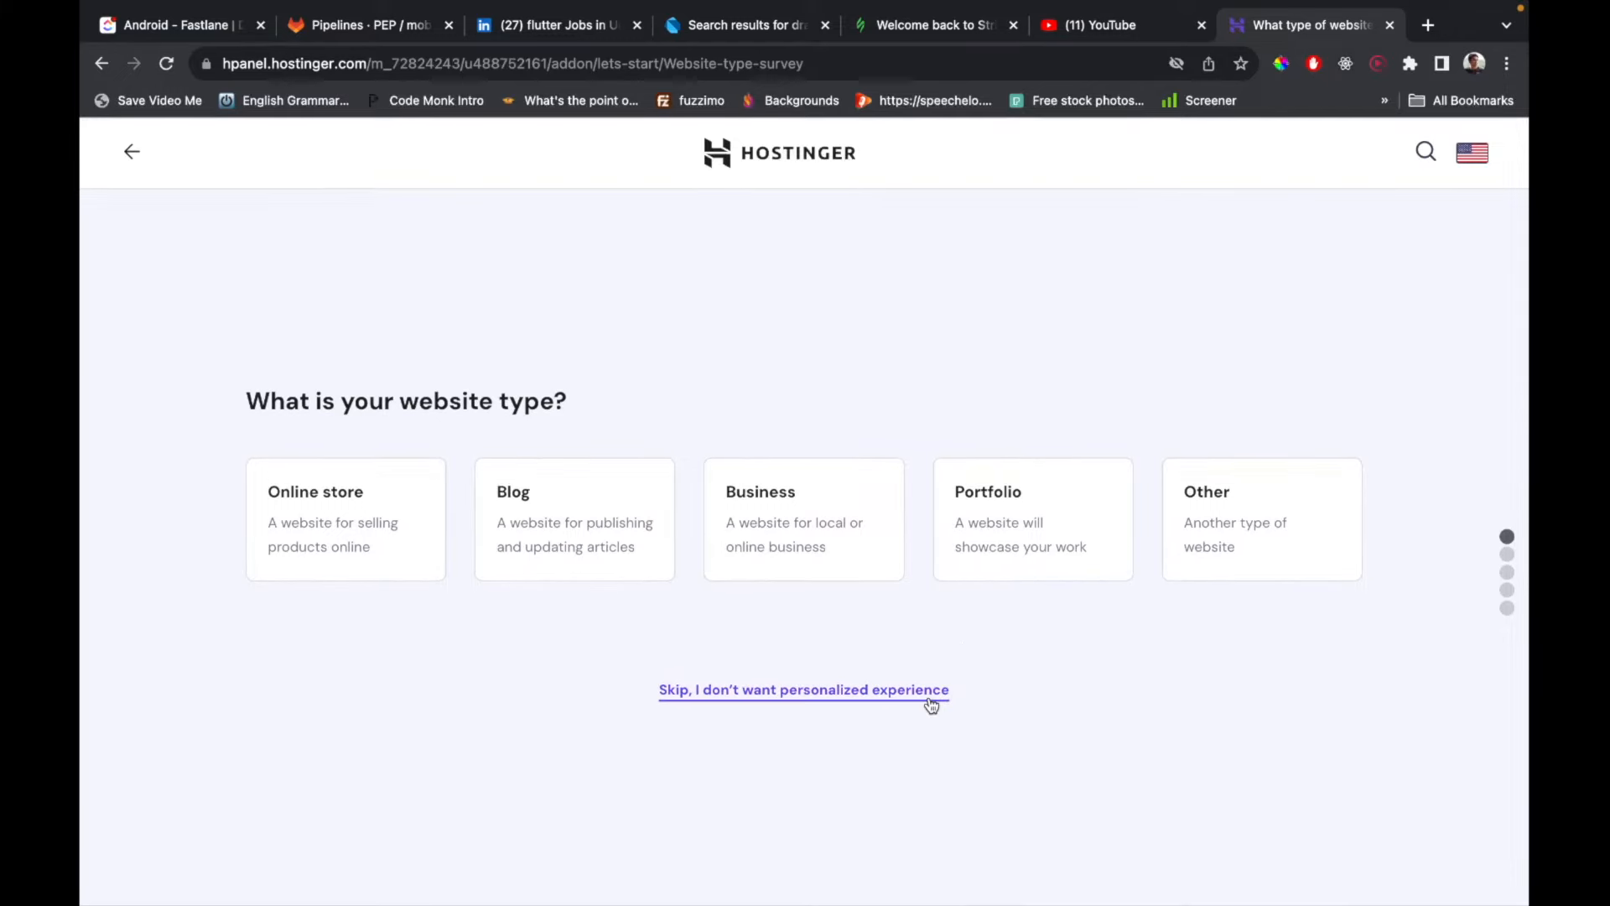
click(766, 692)
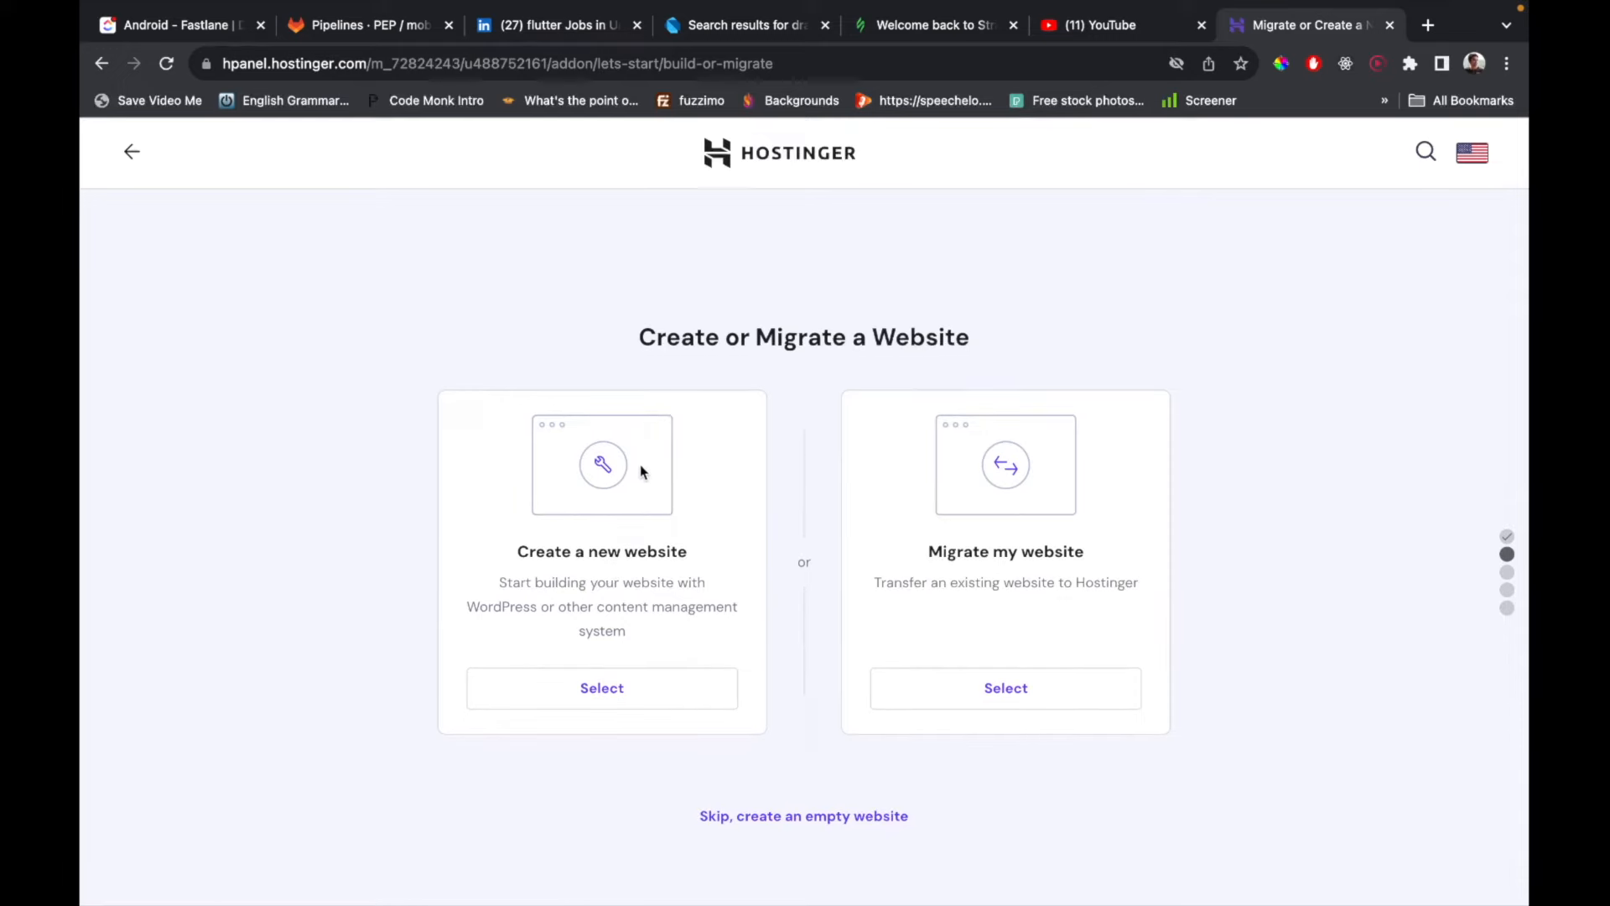
click(646, 683)
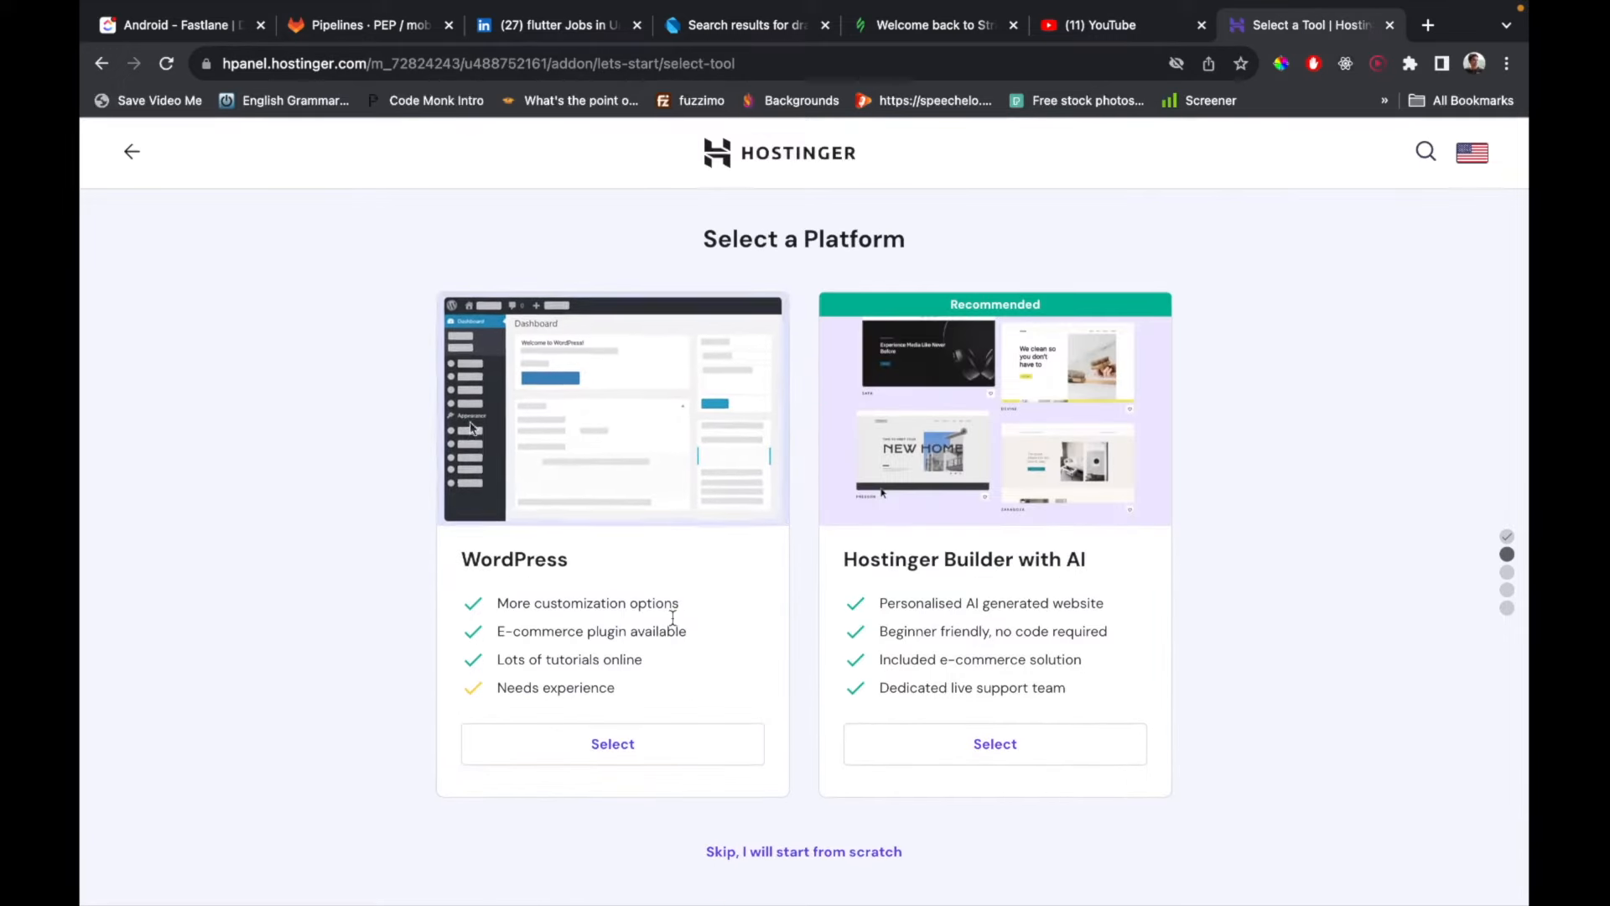
click(646, 752)
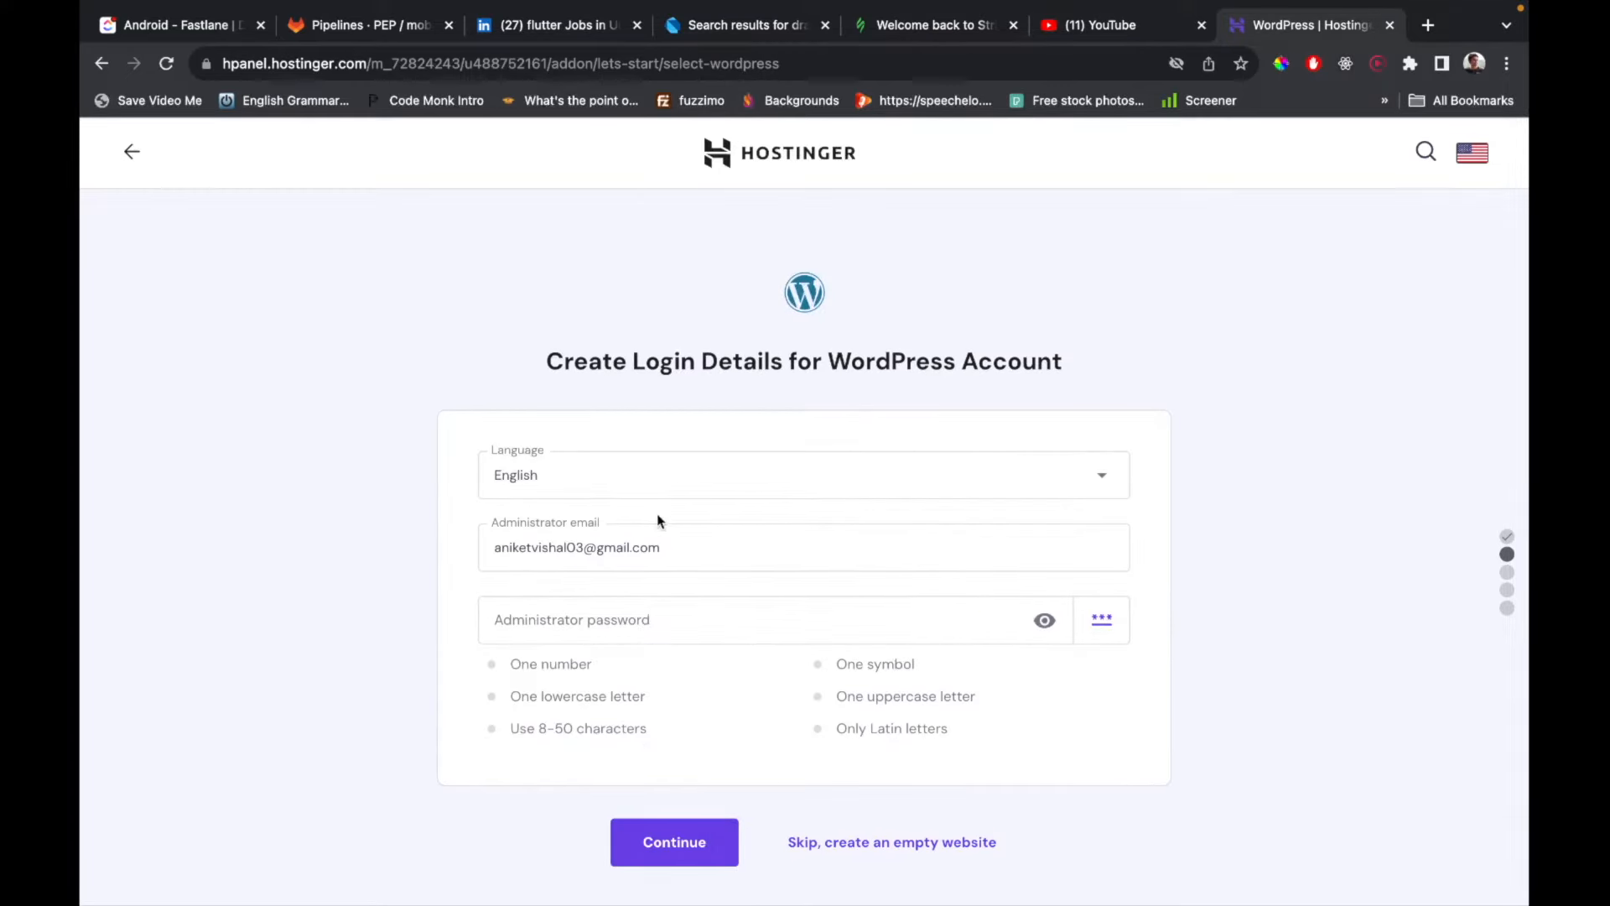
Keep English as the WordPress language, fill in the administrator password and continue to the plugin selection.
click(681, 473)
click(614, 429)
click(687, 548)
click(470, 562)
click(527, 611)
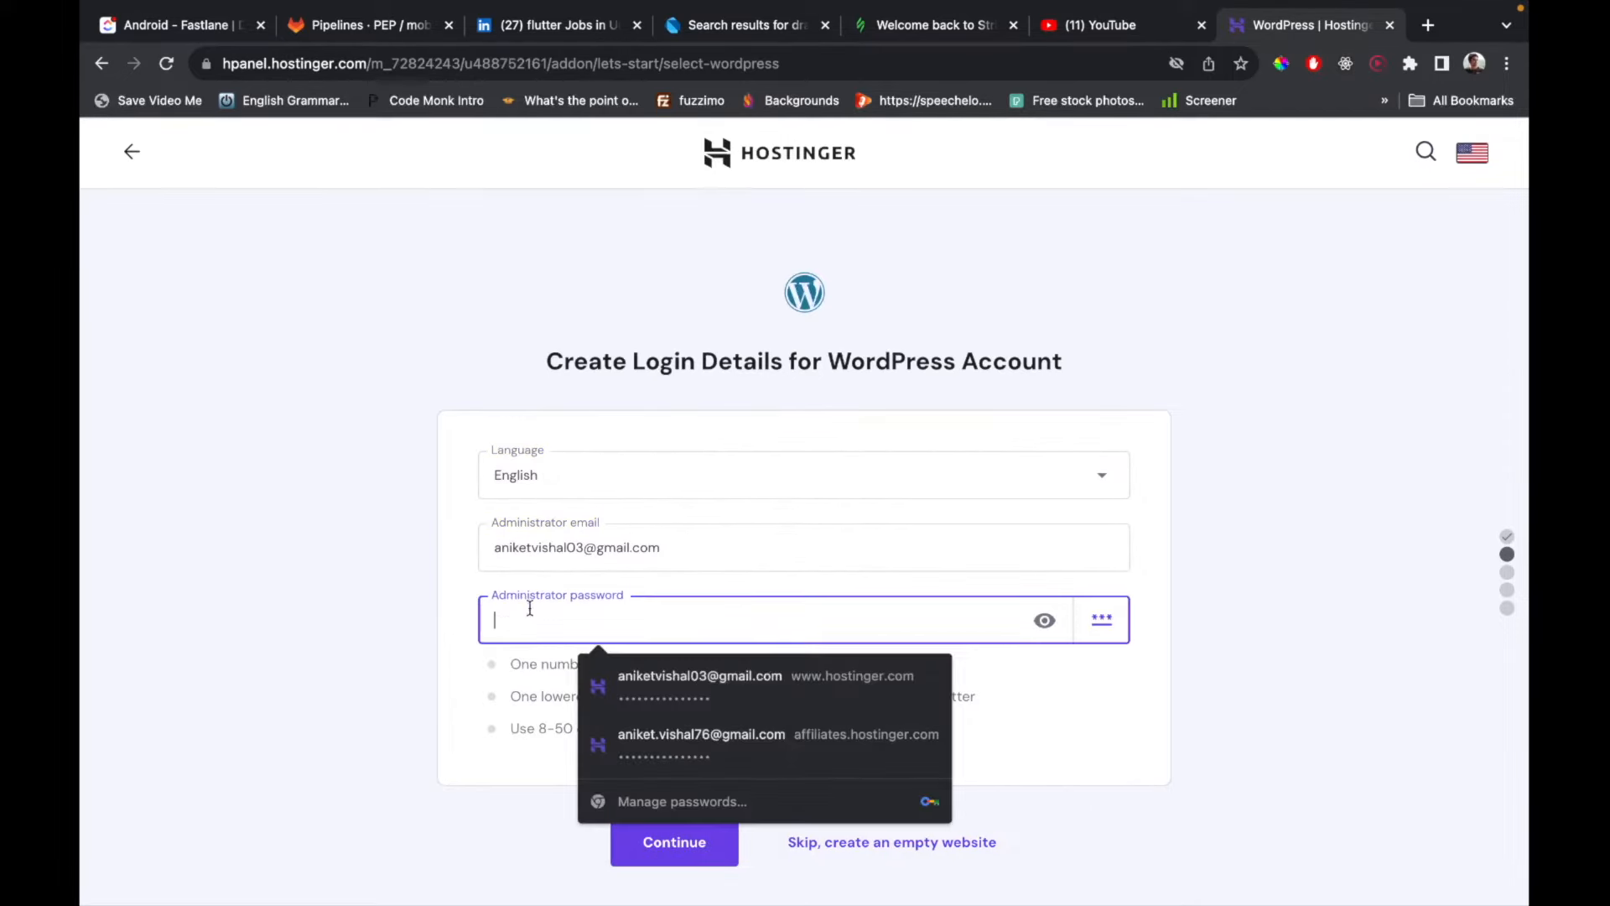
text(A)
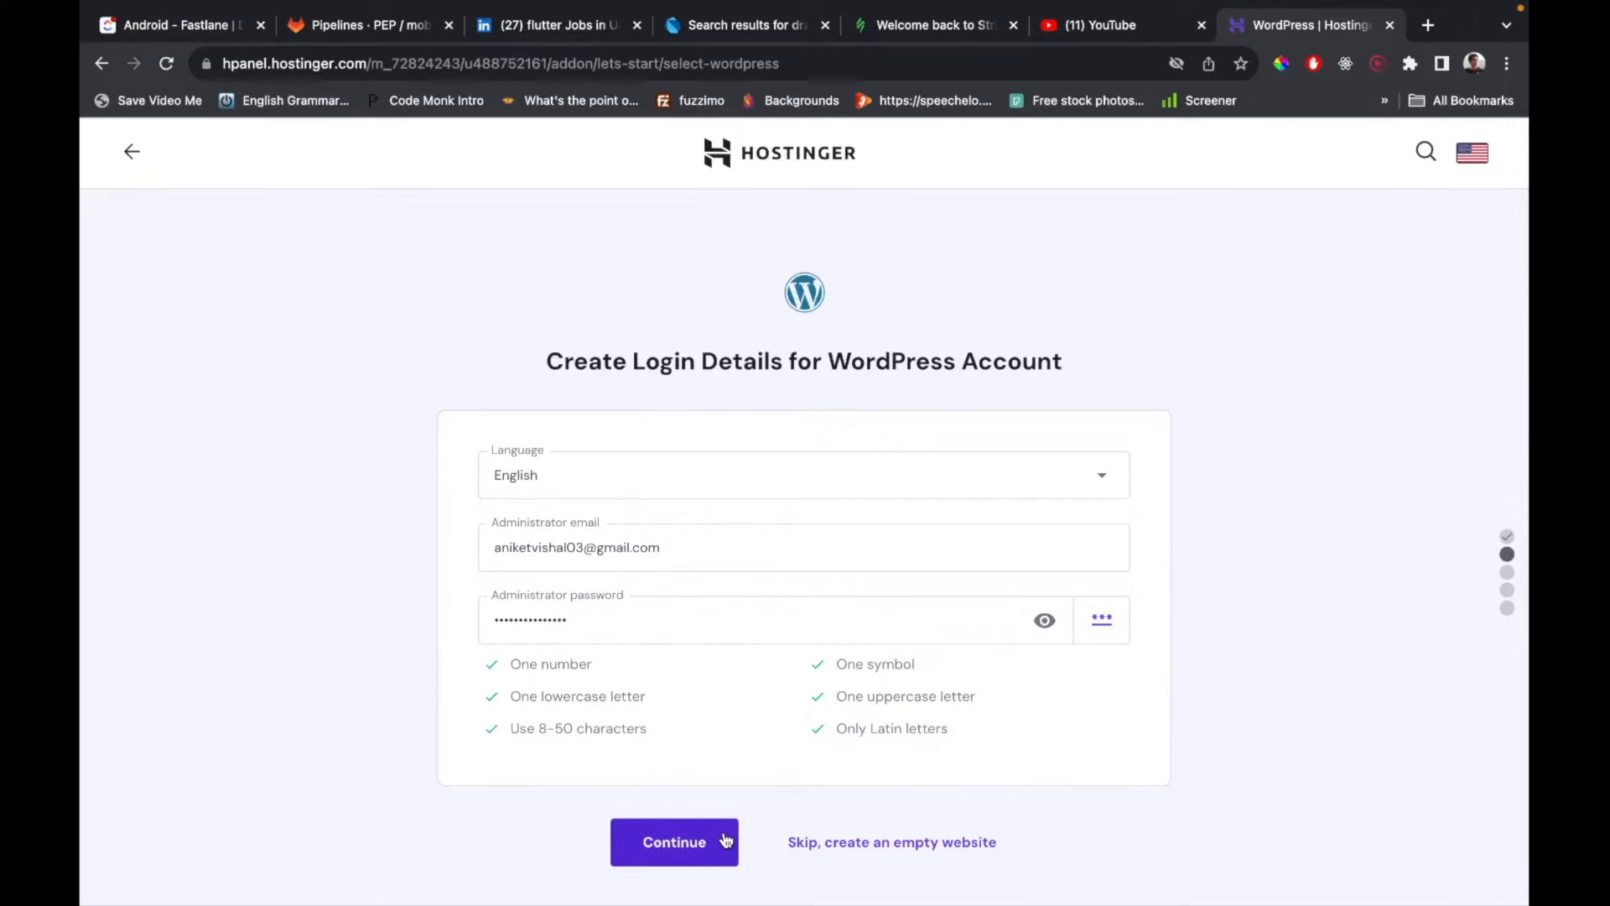
click(726, 839)
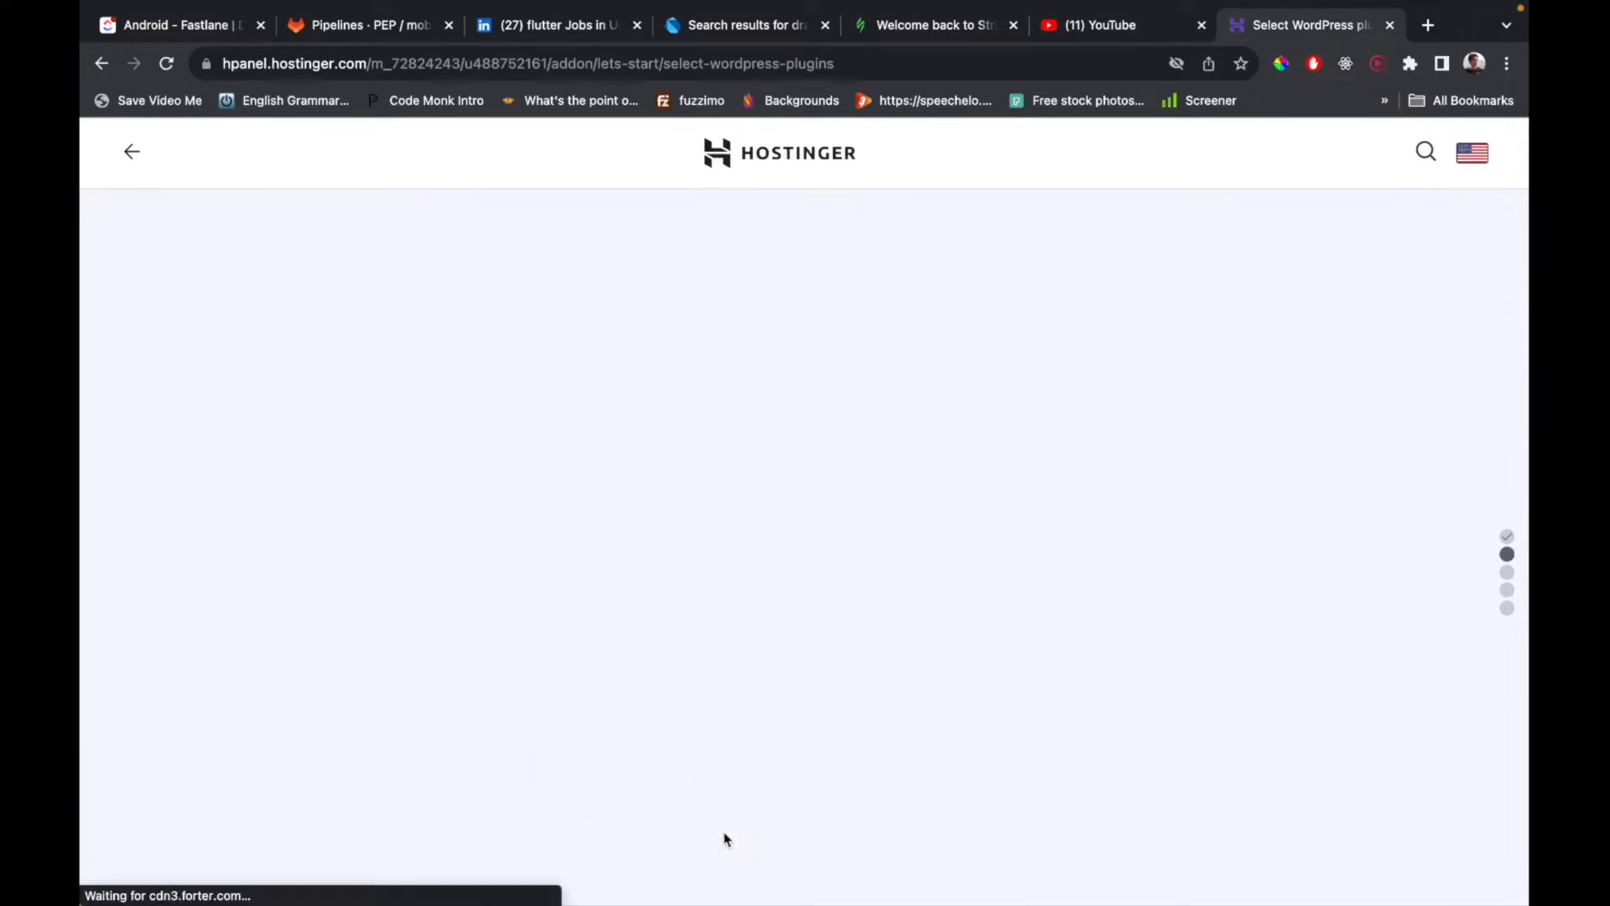
Deselect the WooCommerce, WPForms, All in One SEO, OptinMonster and MonsterInsights plugins and continue without any plugins.
scroll(727, 839, down, 2)
scroll(728, 840, up, 2)
scroll(727, 840, down, 1)
scroll(726, 839, down, 1)
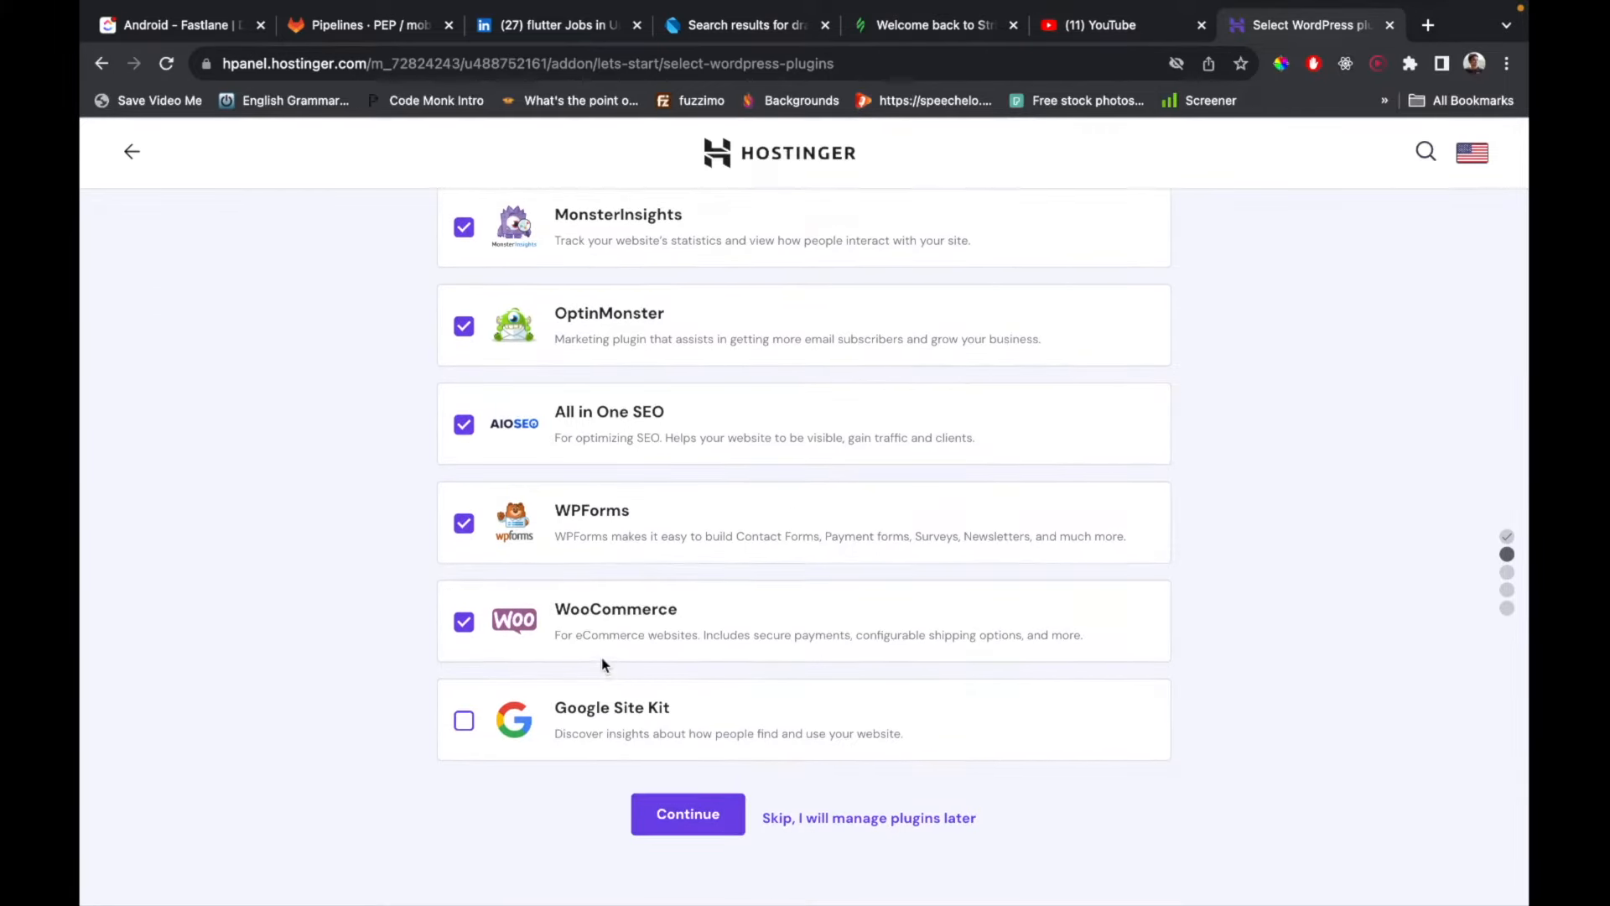
scroll(601, 658, up, 2)
click(470, 742)
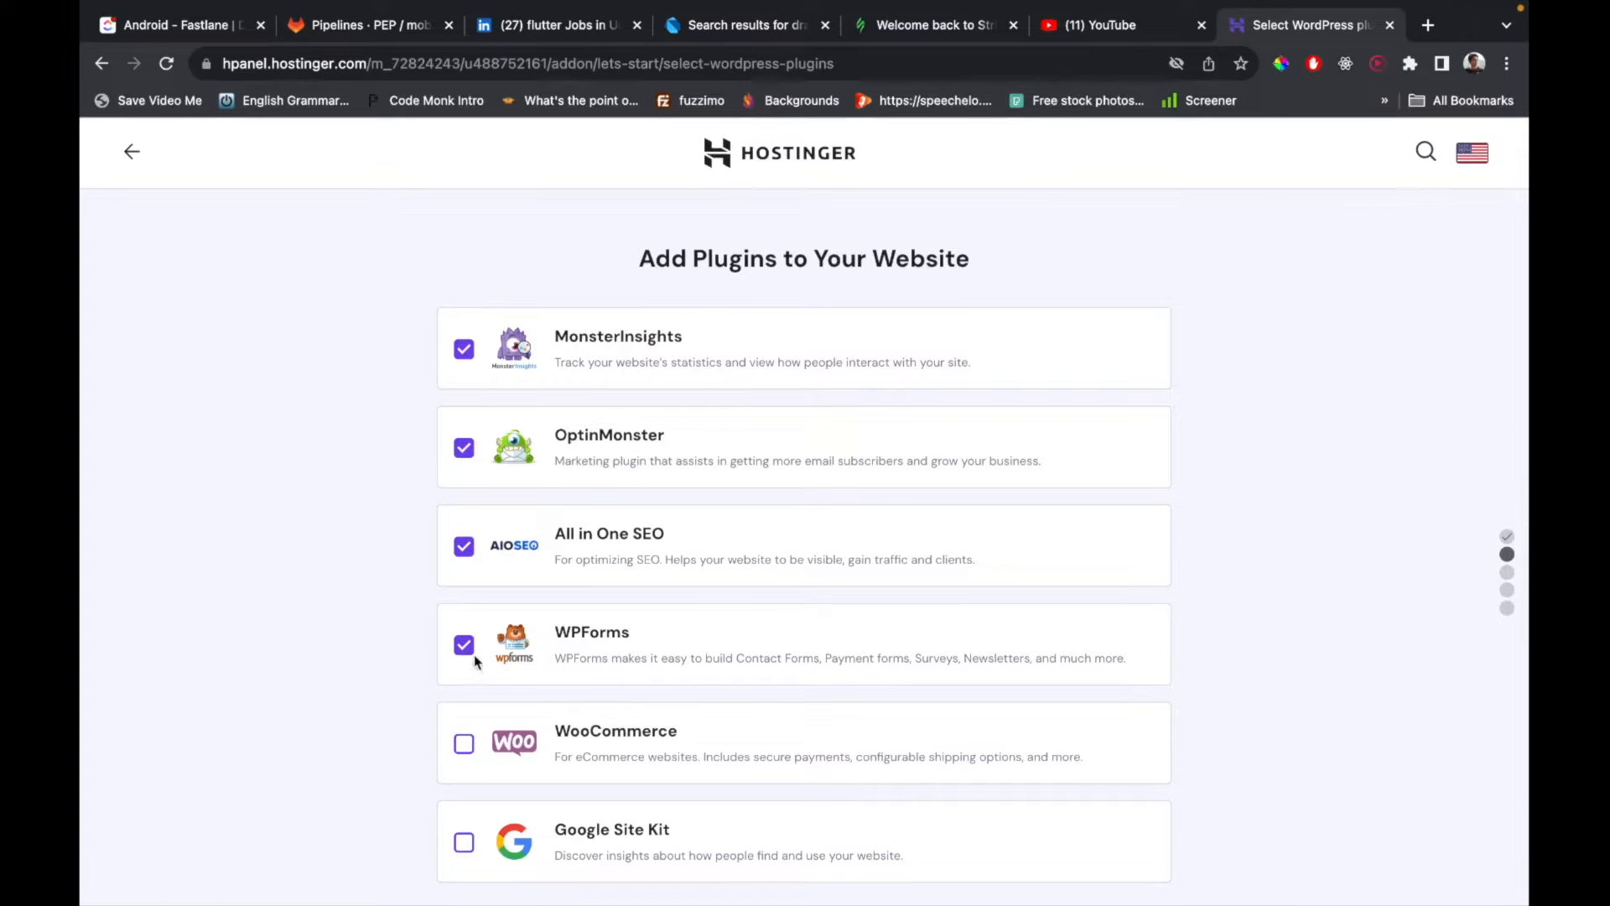
click(464, 645)
click(464, 547)
click(463, 448)
click(464, 349)
scroll(392, 602, down, 2)
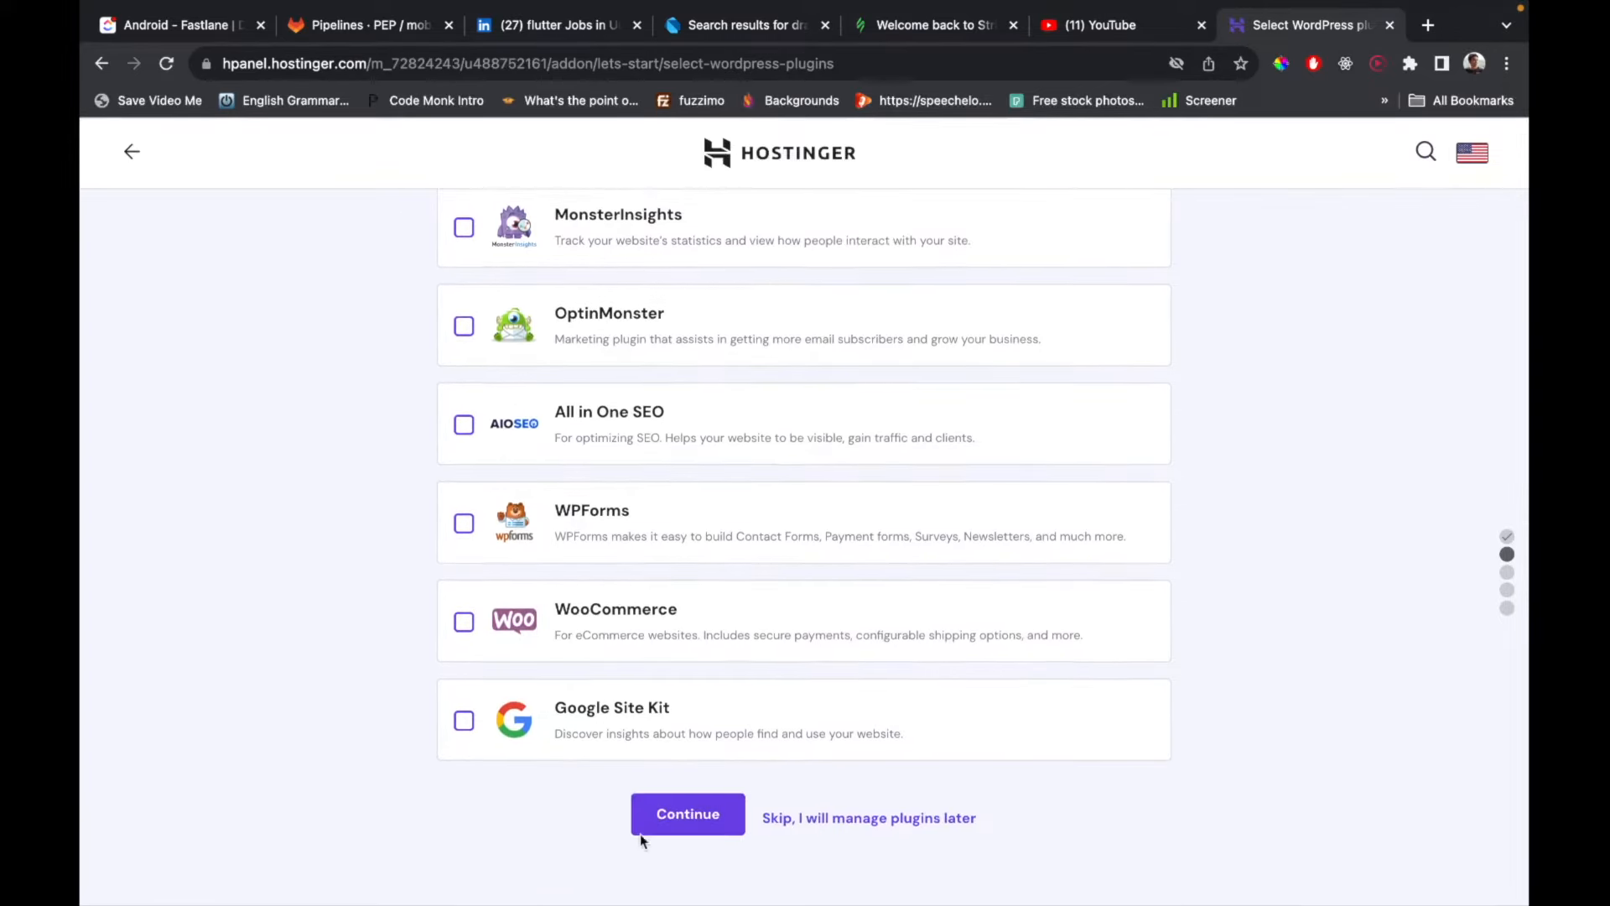
click(676, 811)
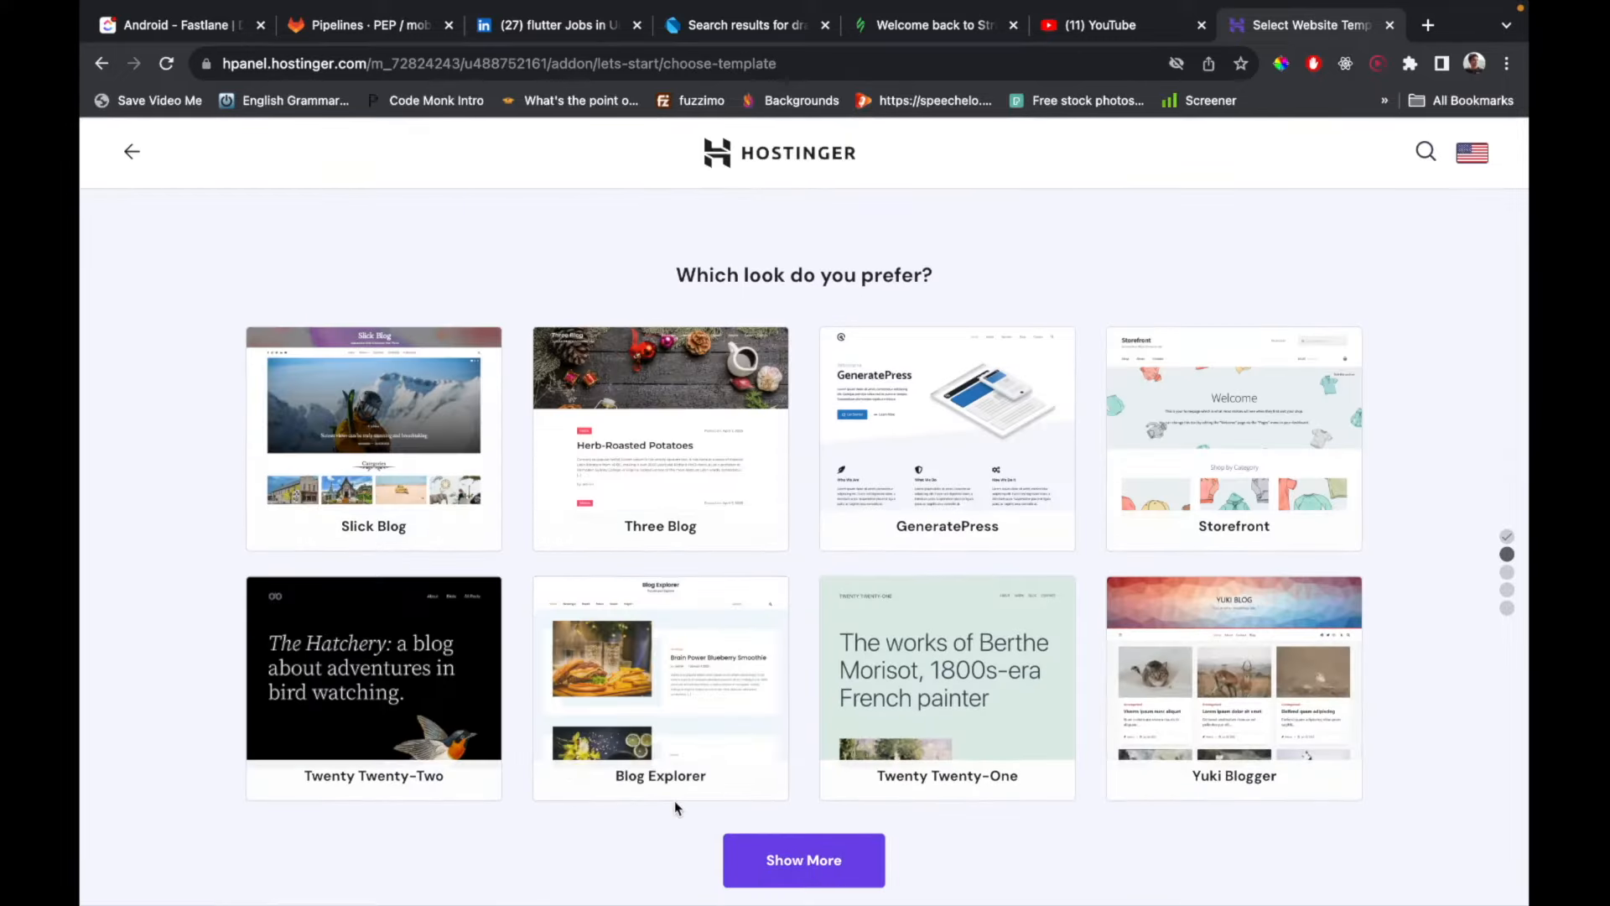
Skip the website template and select shiwanisays.com as the domain for the new website.
scroll(676, 805, down, 1)
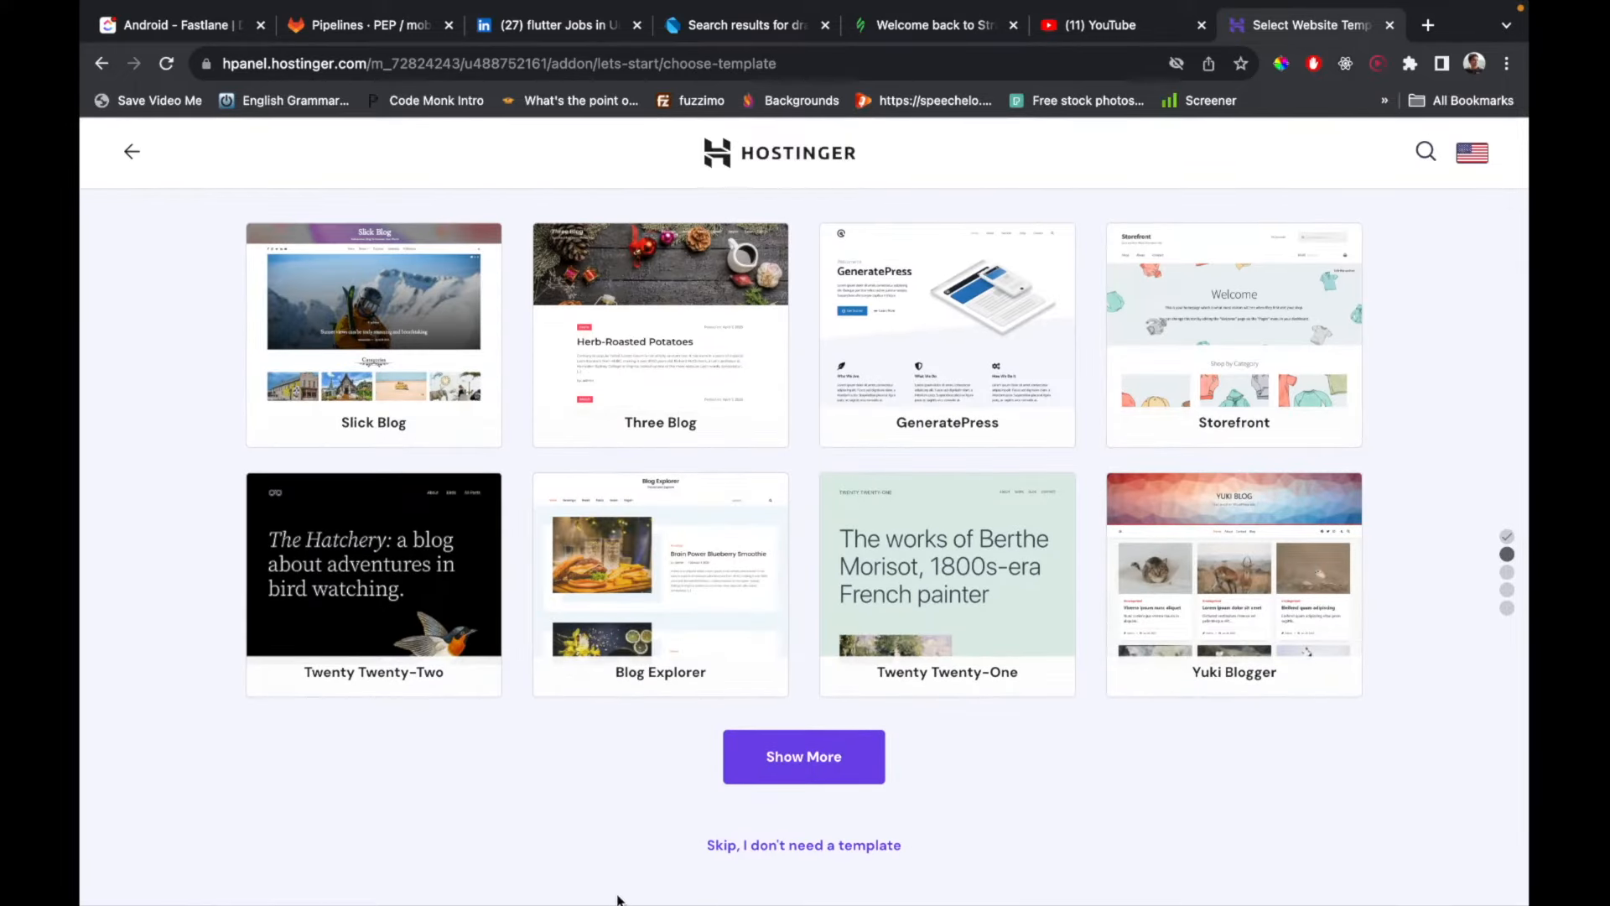
click(747, 846)
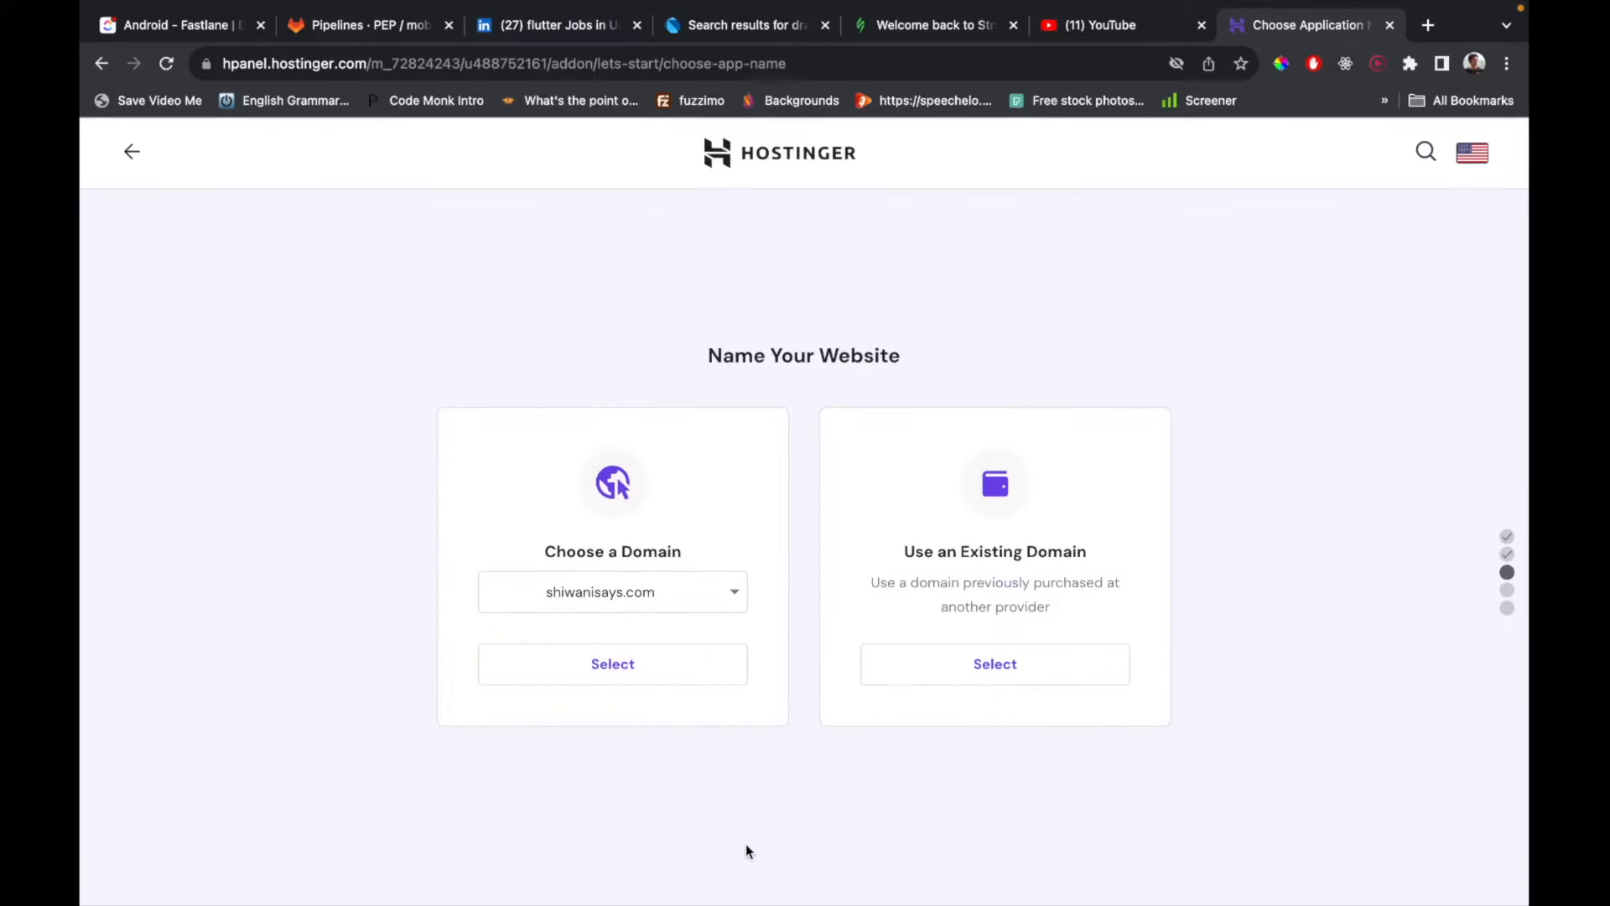
drag(527, 553, 722, 553)
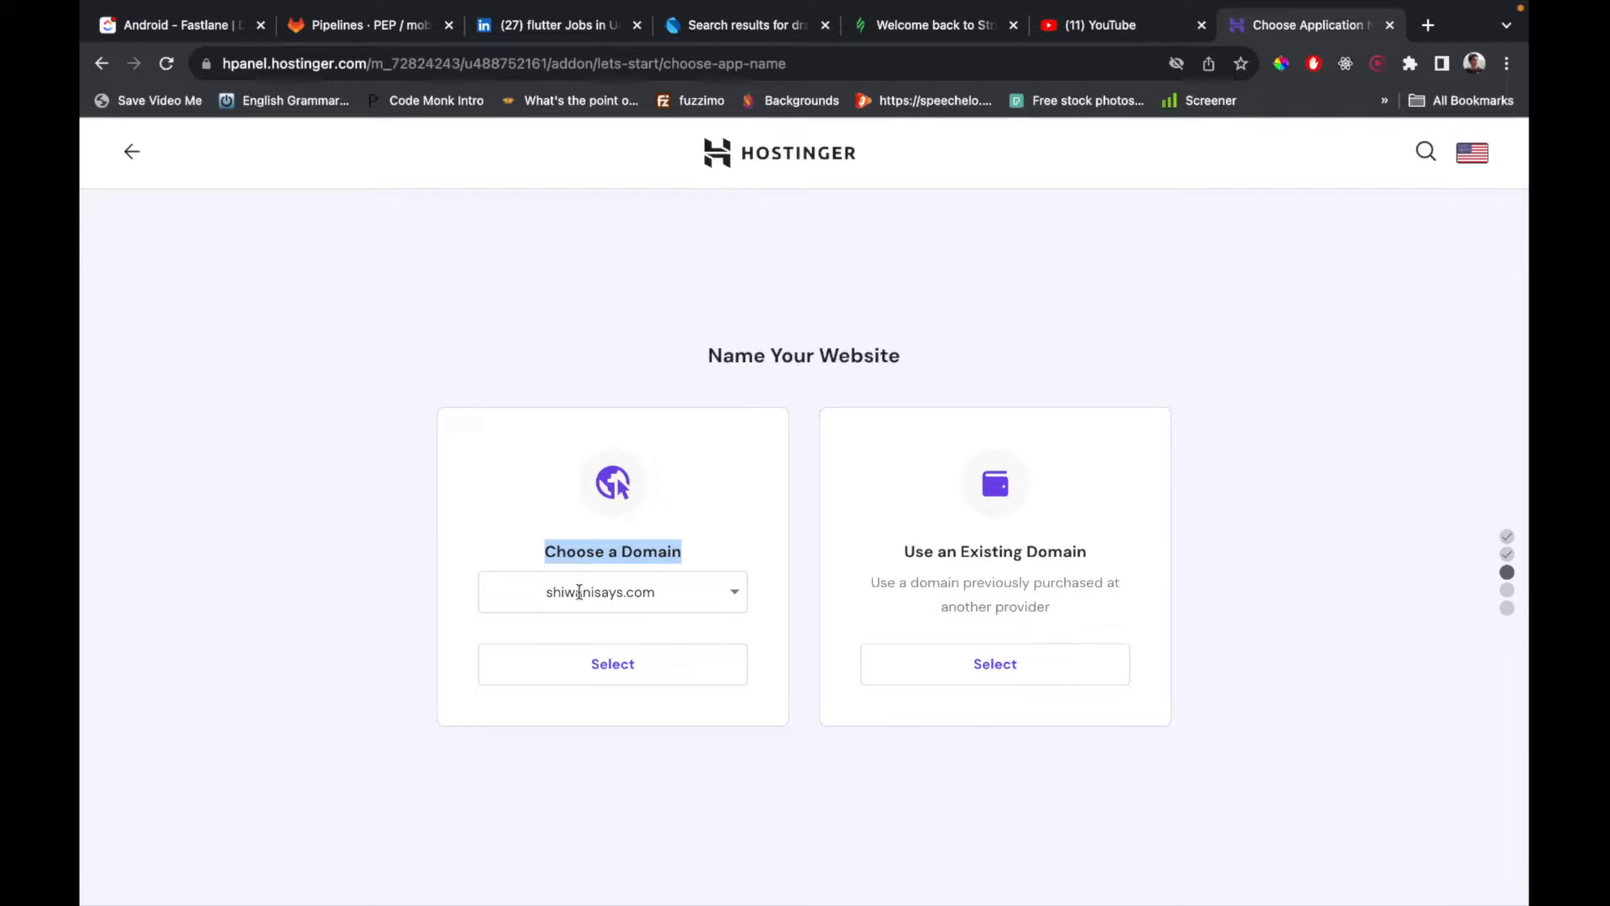
click(621, 593)
click(768, 504)
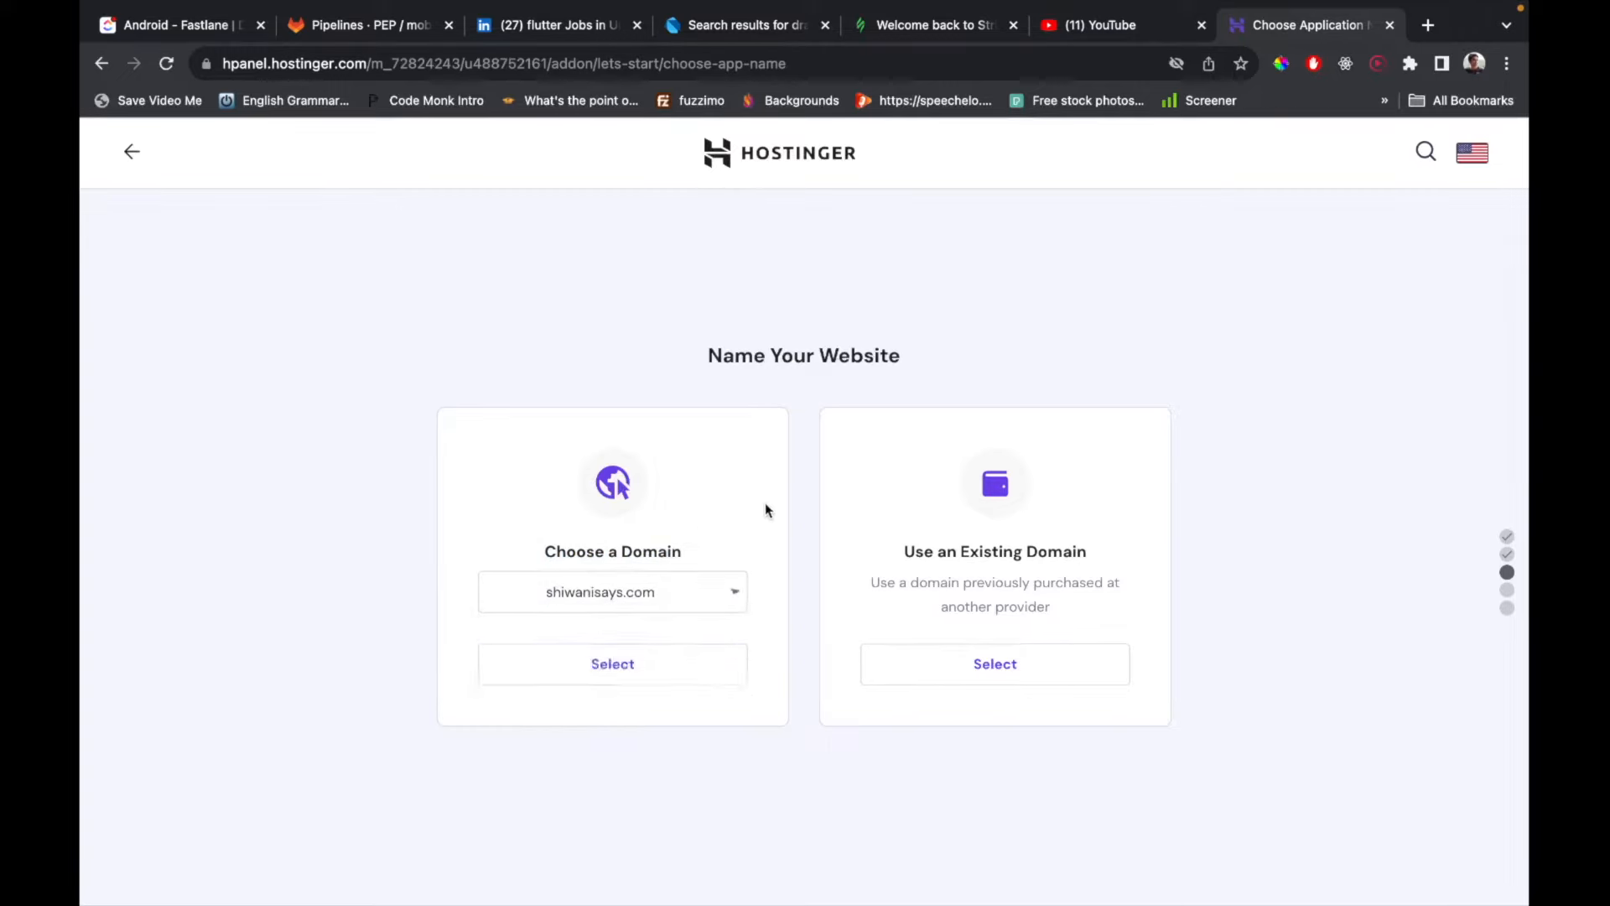
click(657, 678)
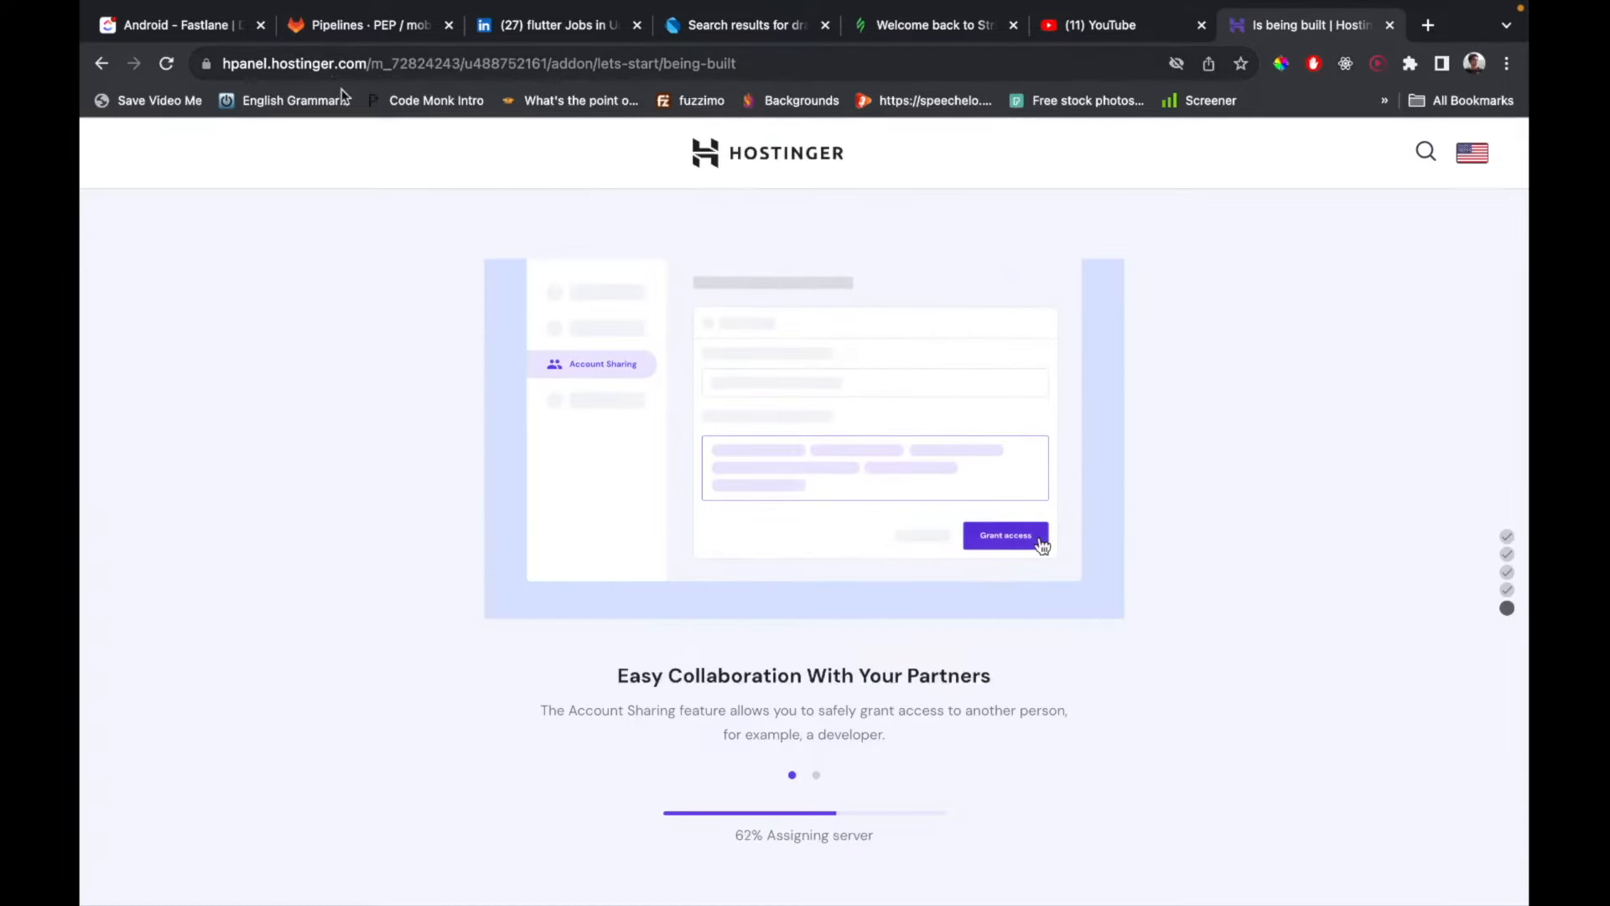
View the connection security details of the Hostinger page and of YouTube, and return to the Hostinger website setup.
click(209, 63)
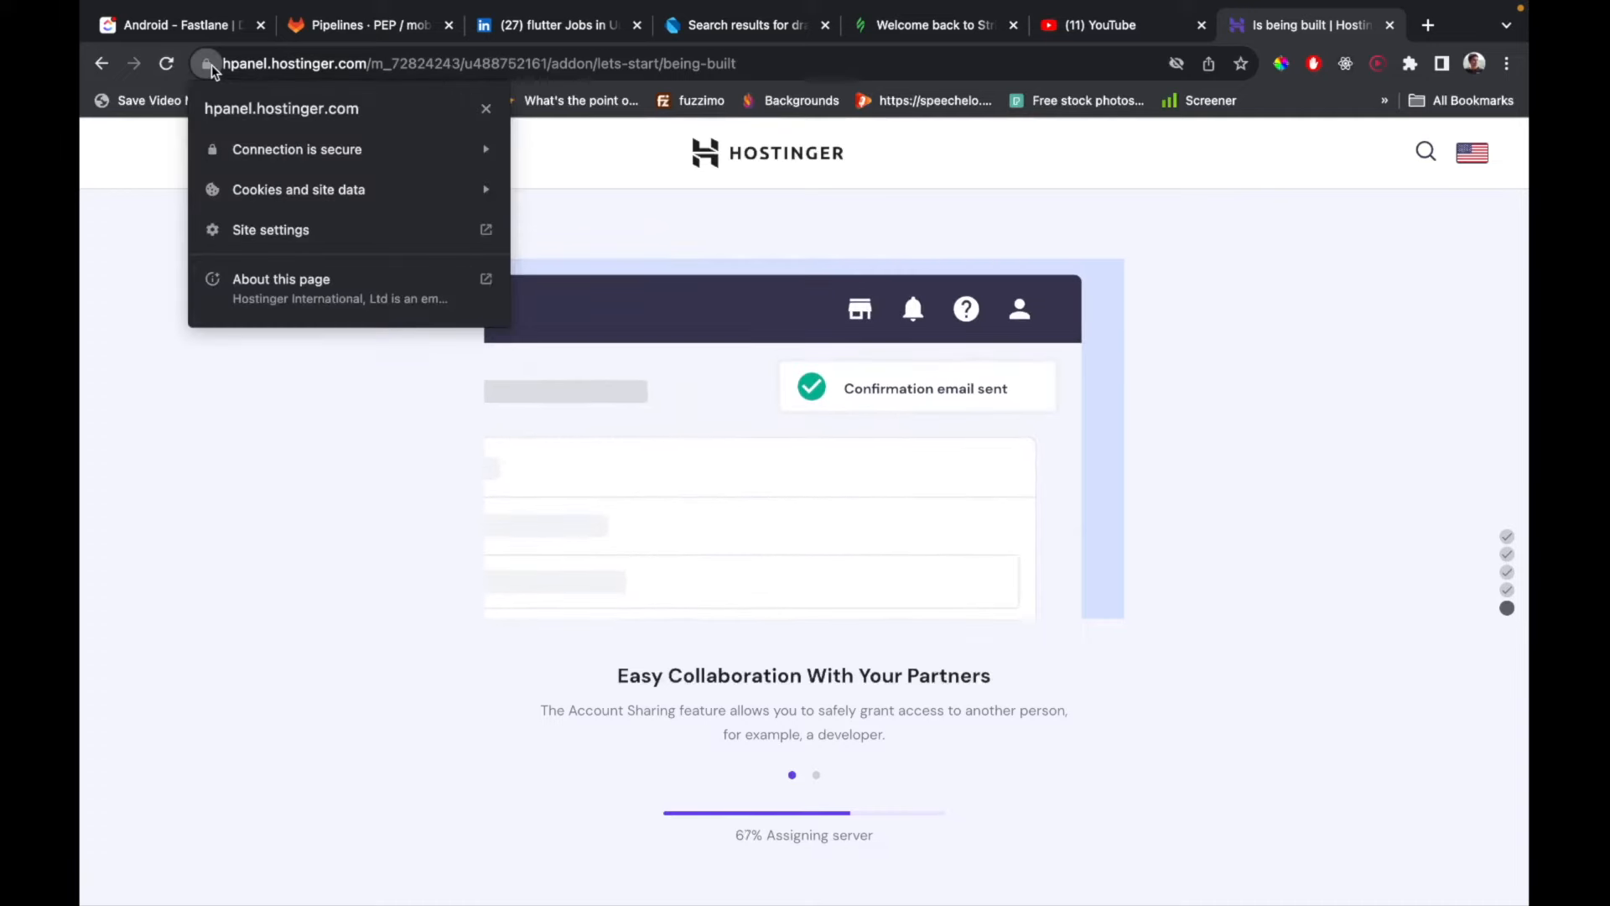
click(166, 222)
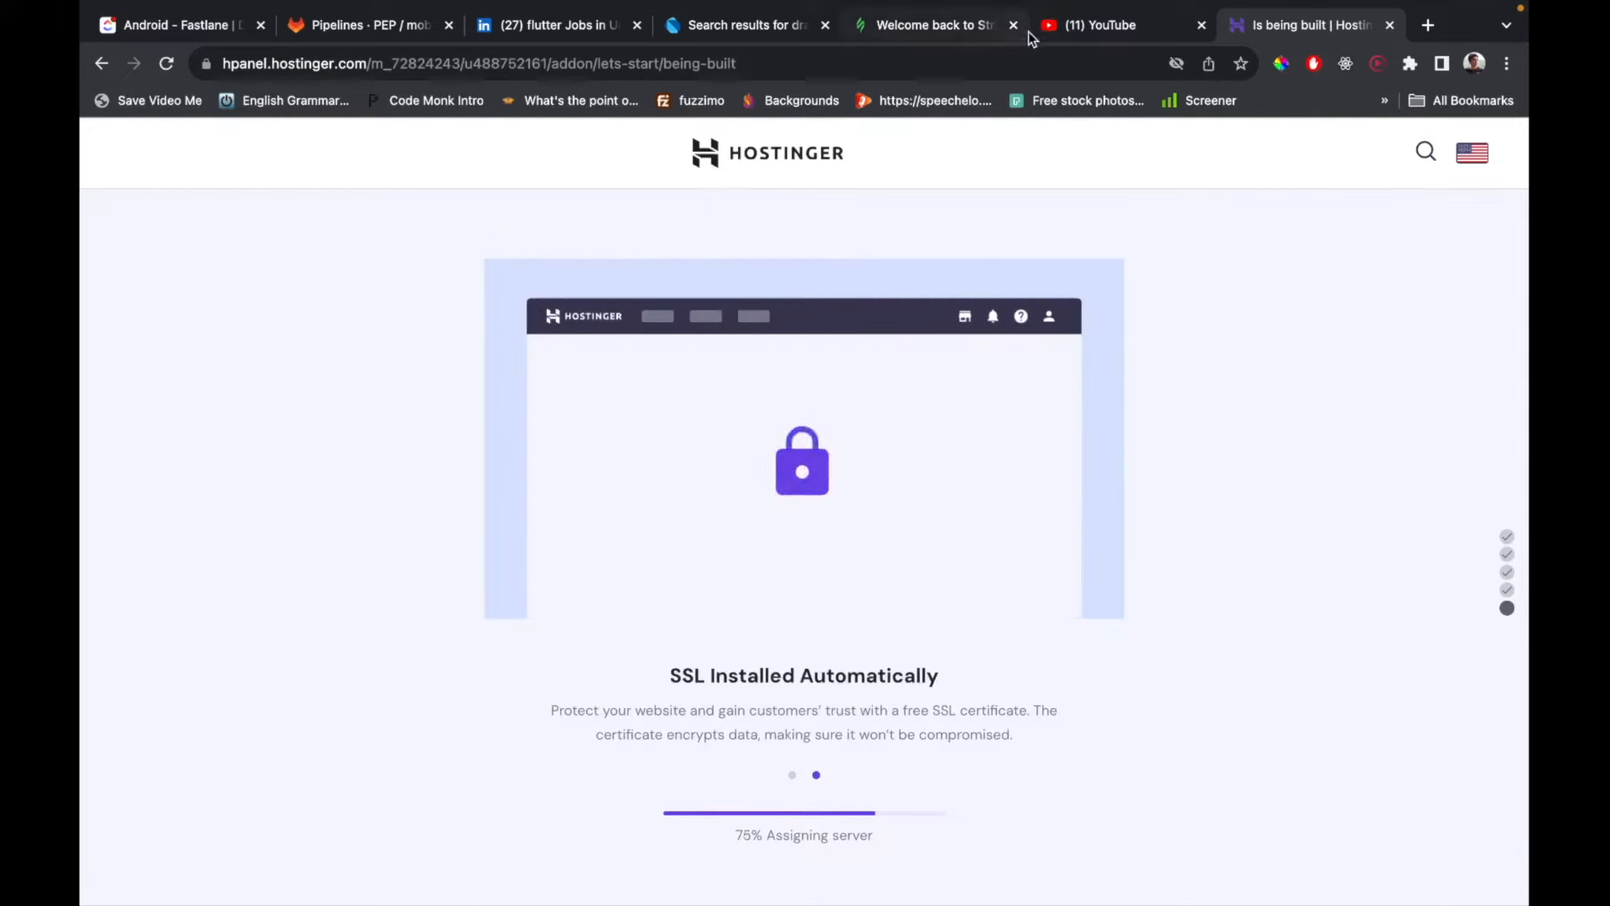
click(1070, 29)
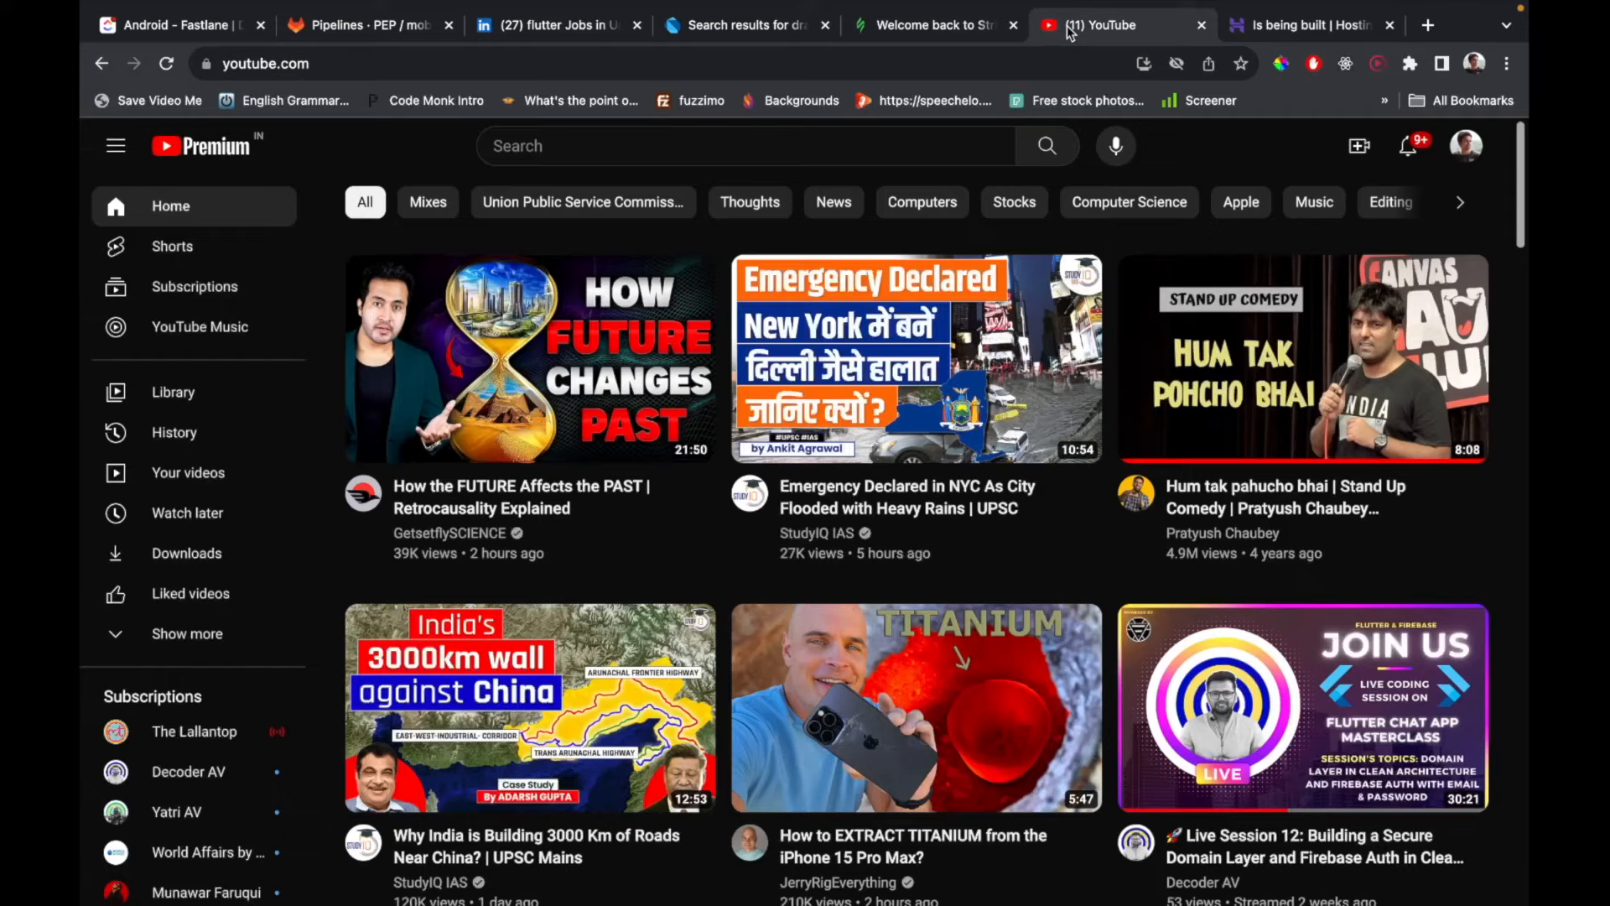
click(207, 66)
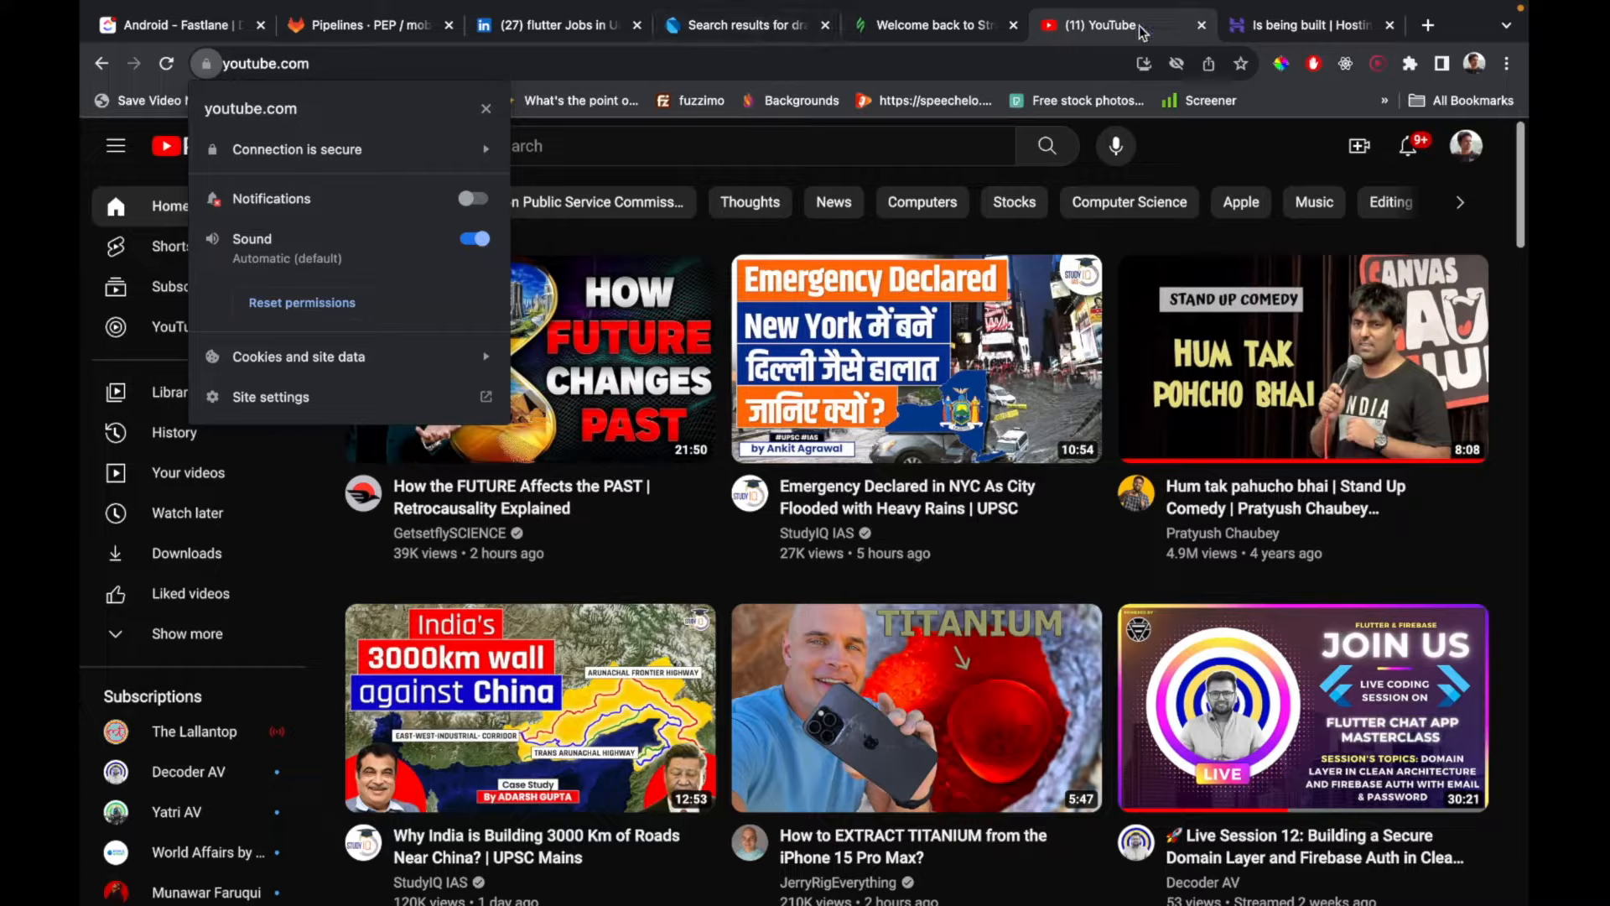
click(1326, 25)
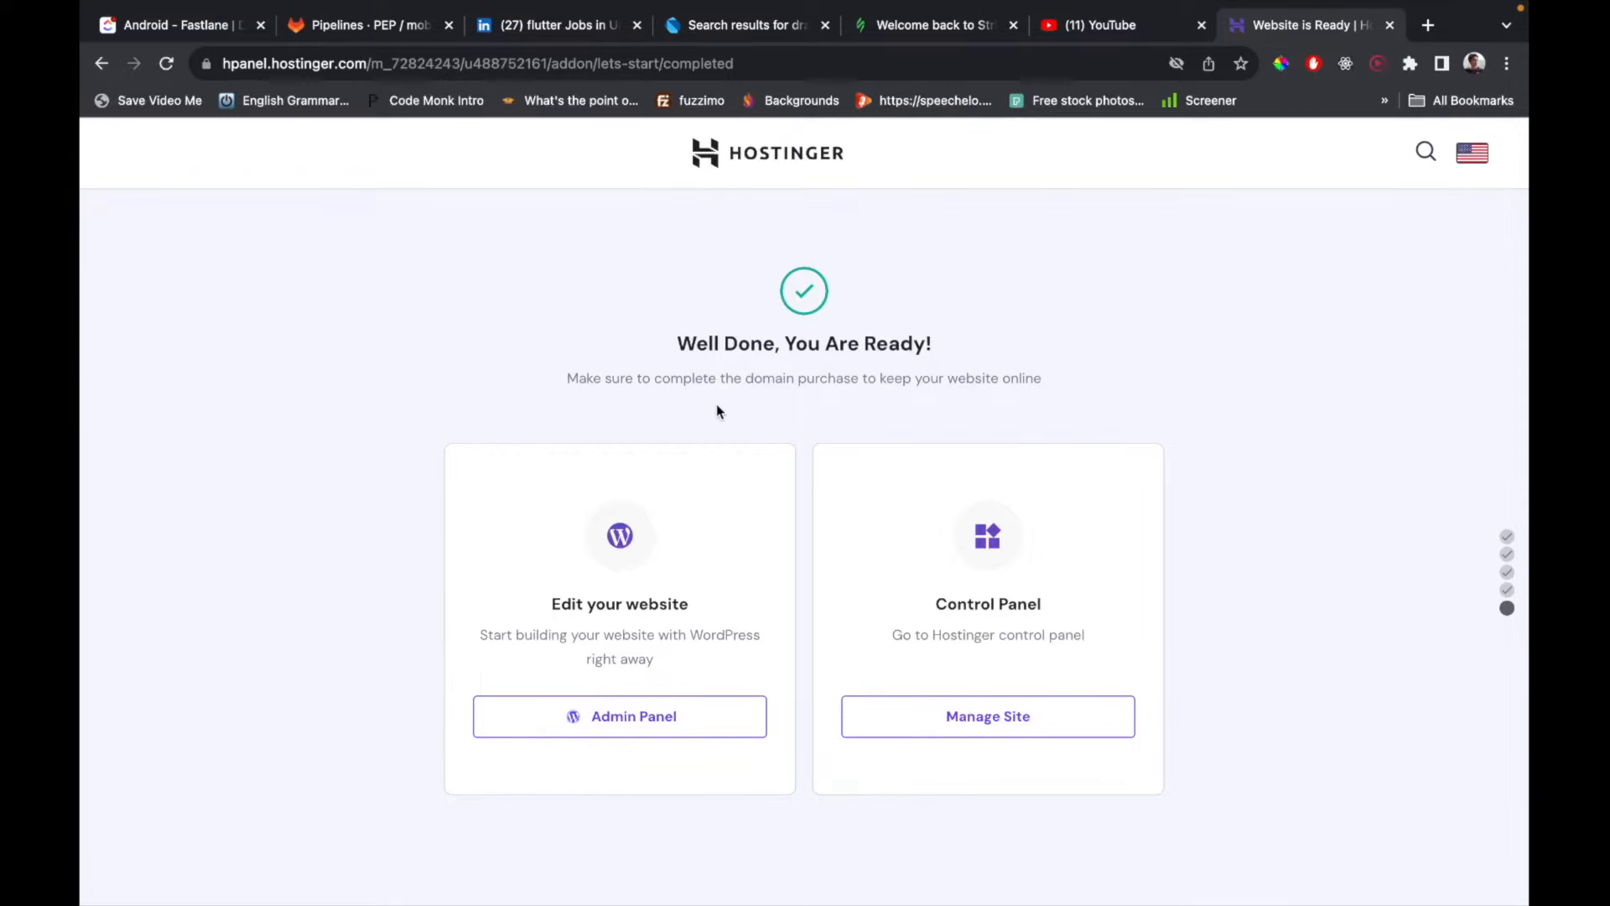
Open the WordPress admin panel of the newly created website and look through its Get started guide.
drag(686, 336, 1014, 344)
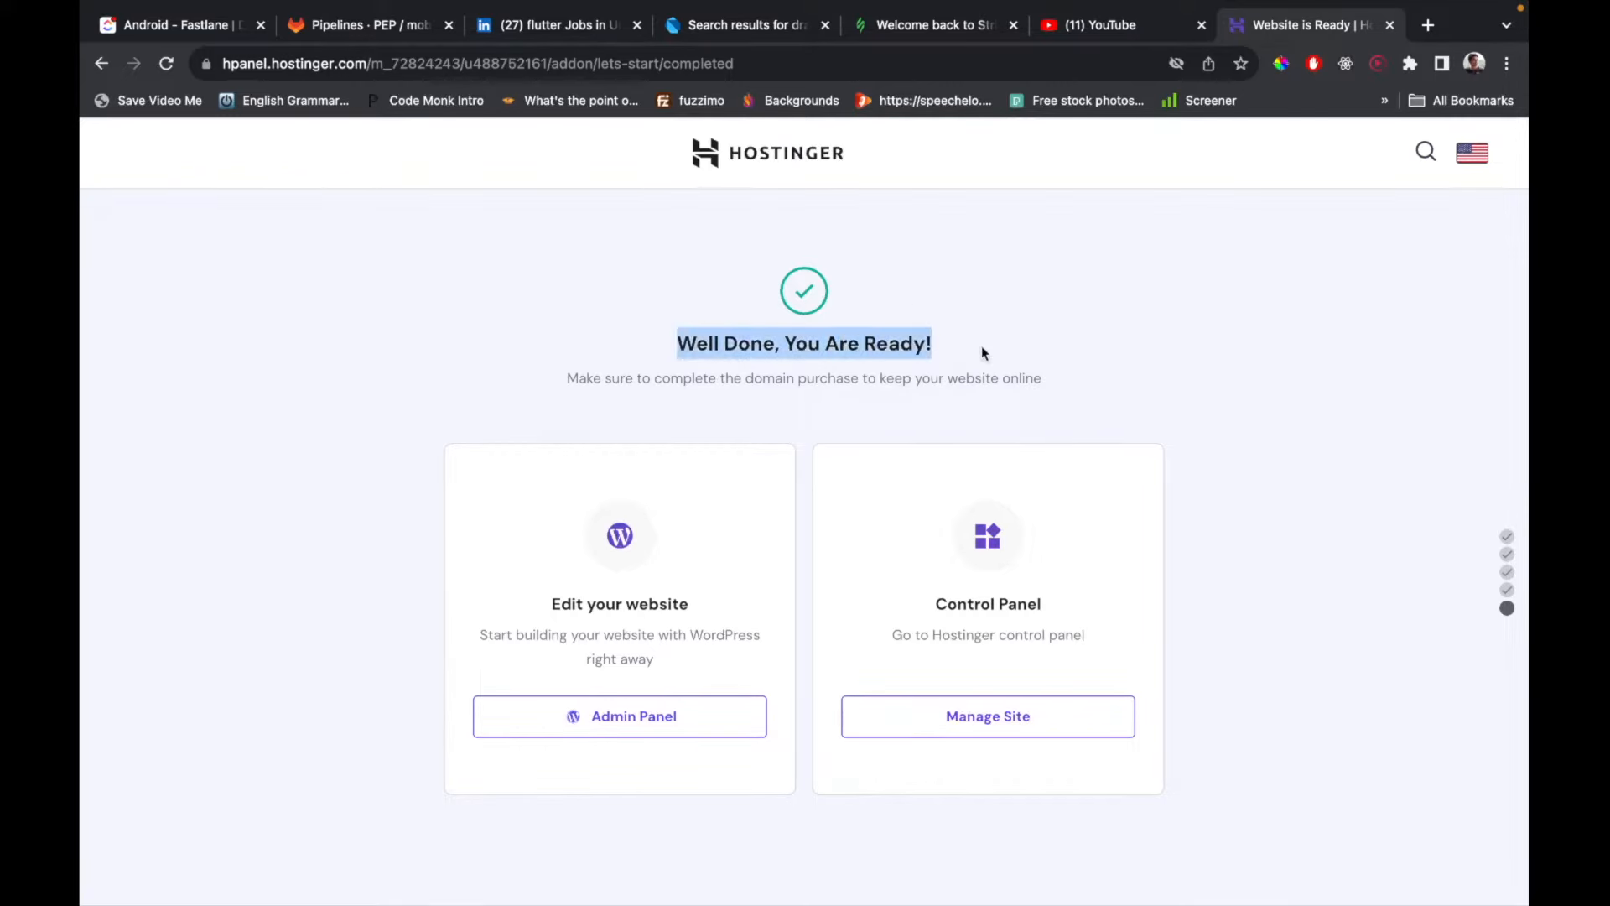
click(636, 731)
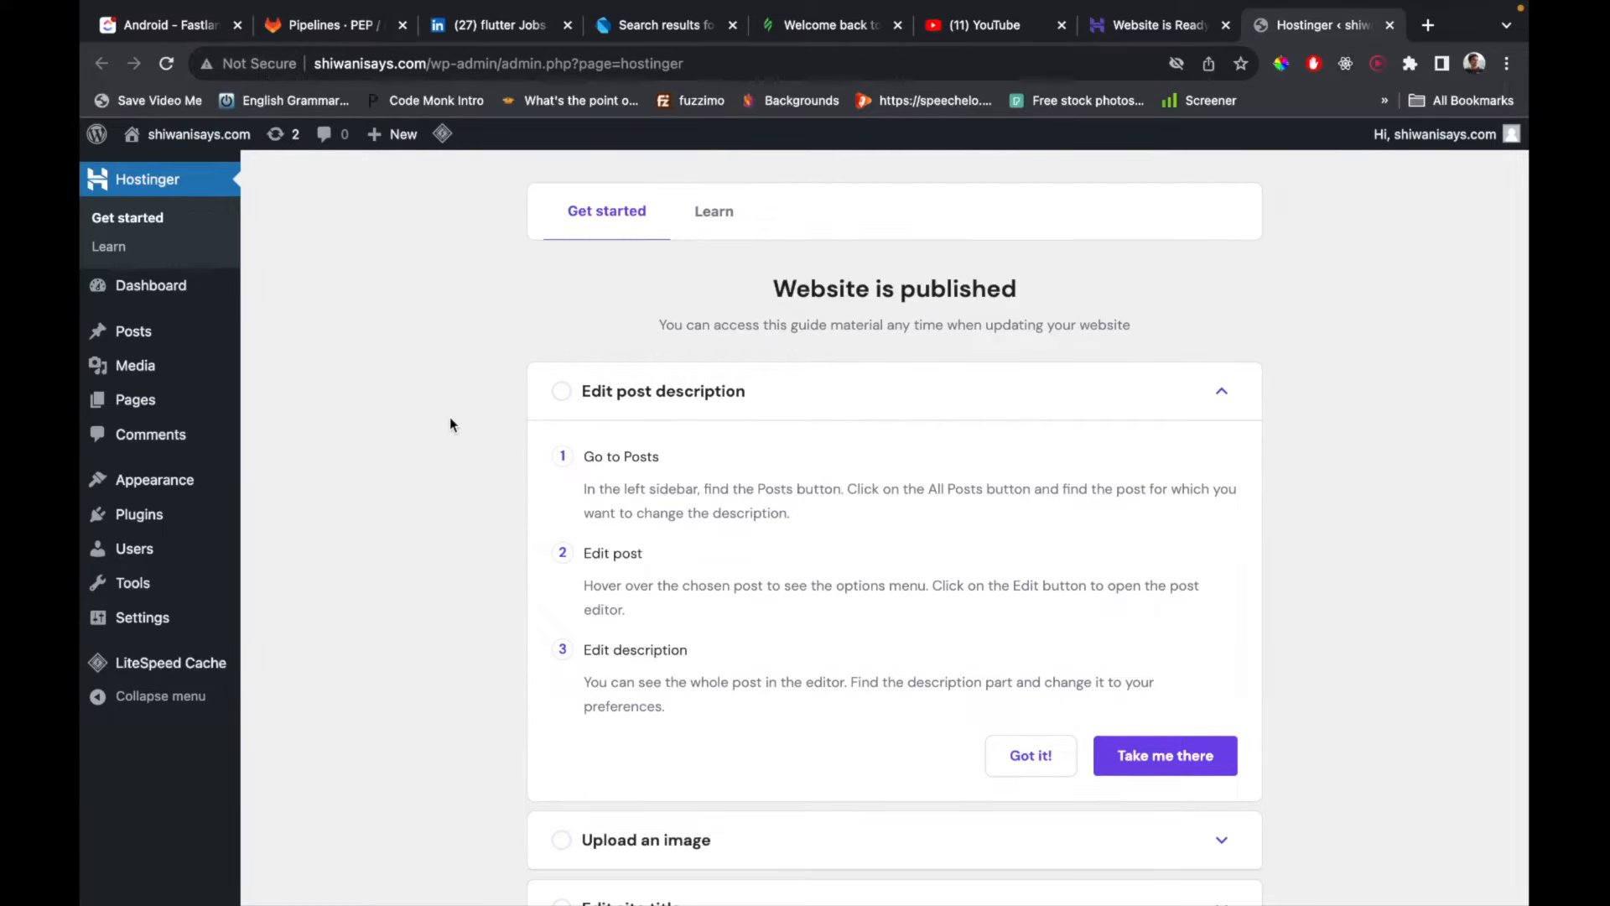
scroll(449, 424, down, 2)
scroll(449, 424, up, 2)
scroll(450, 425, down, 2)
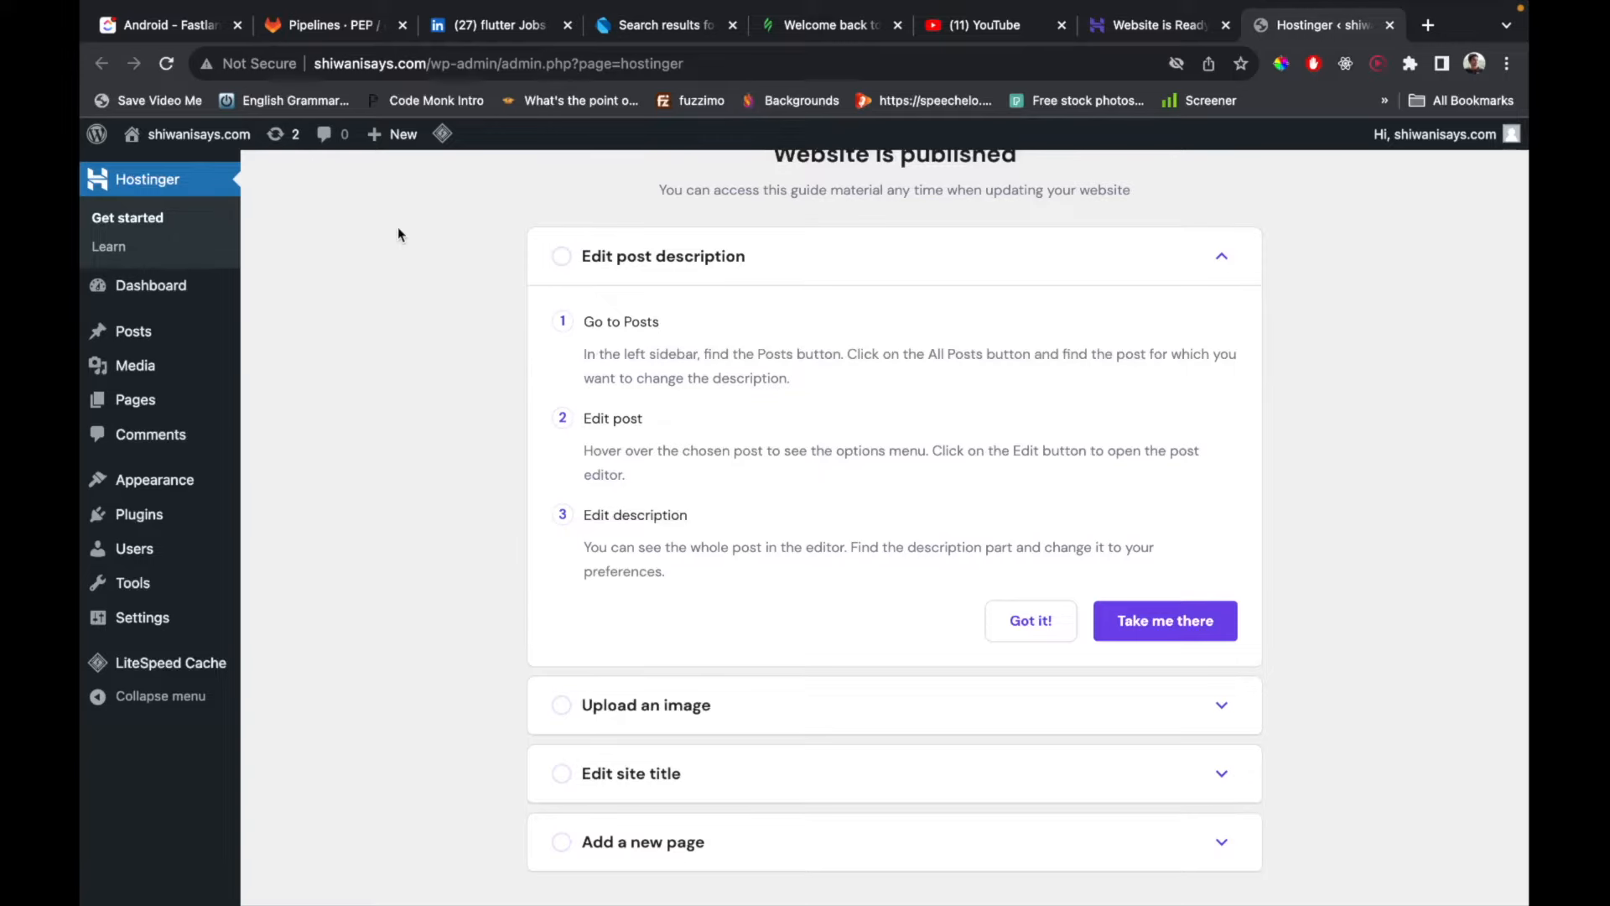
Visit the live shiwanisays.com home page and look through it down to the contact section.
click(158, 168)
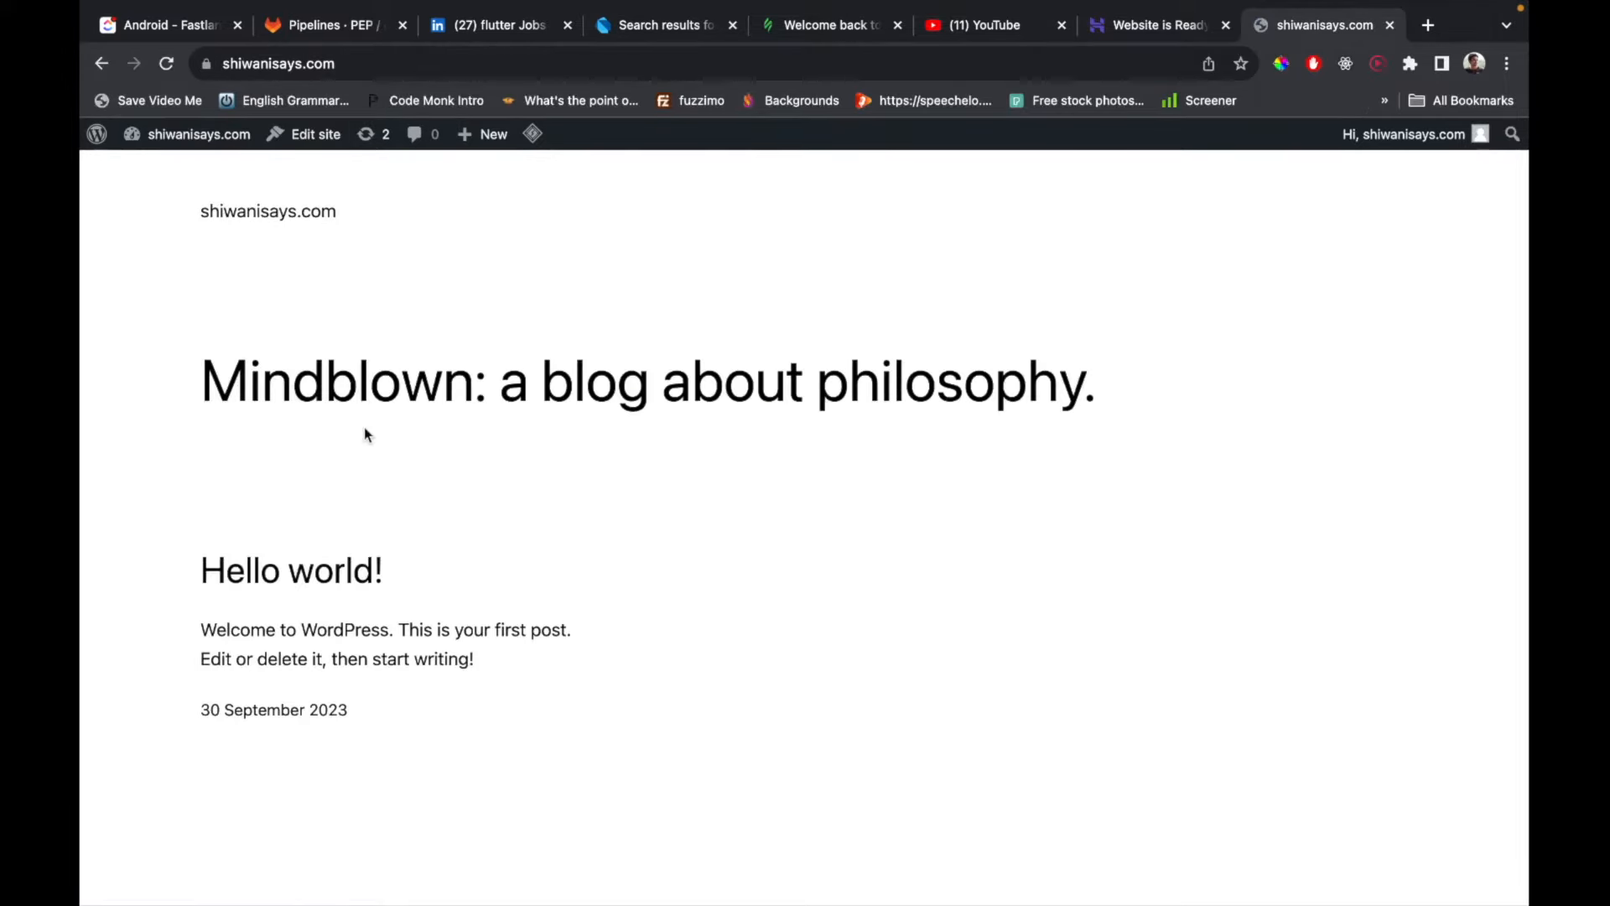
scroll(365, 435, down, 5)
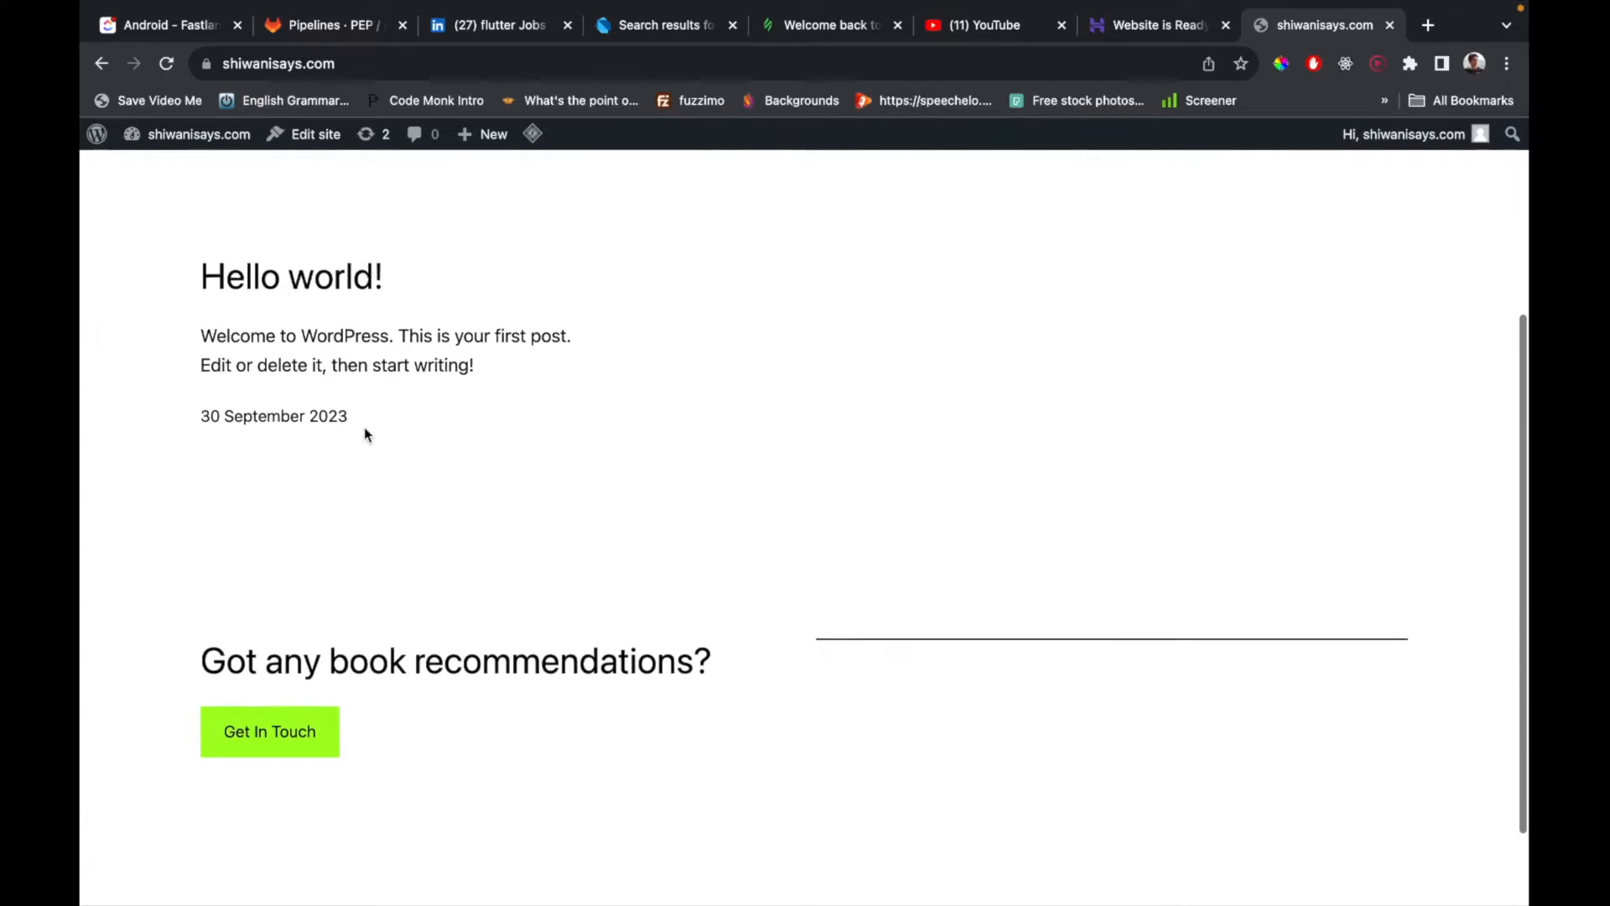
scroll(365, 436, up, 5)
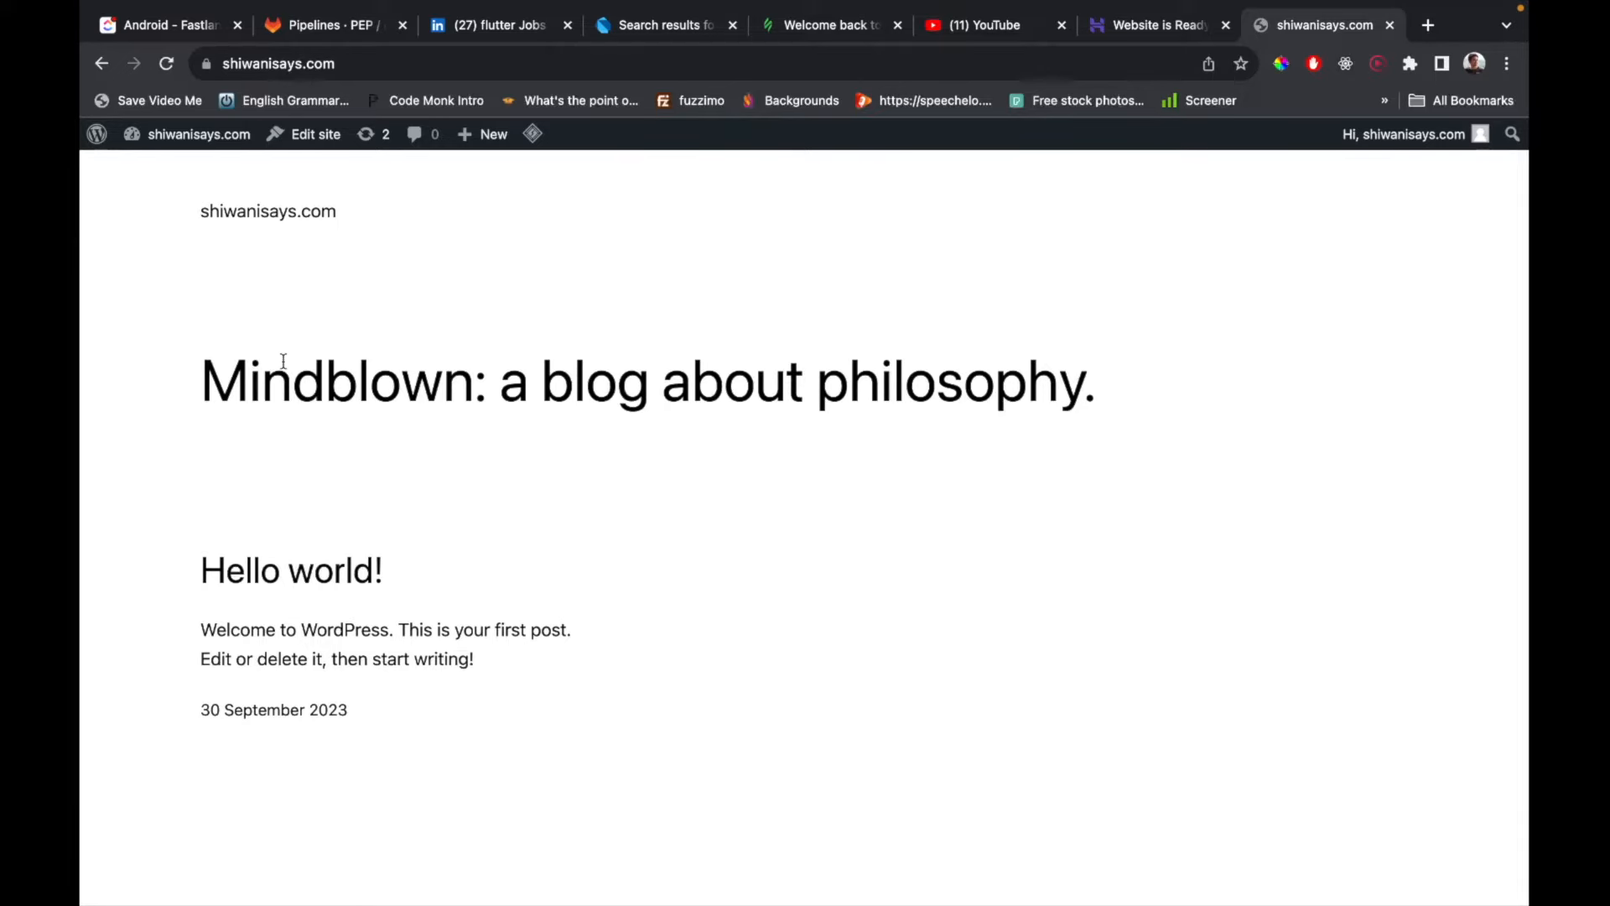
Return to the WordPress dashboard and look over its welcome, site health, activity and news sections.
click(230, 140)
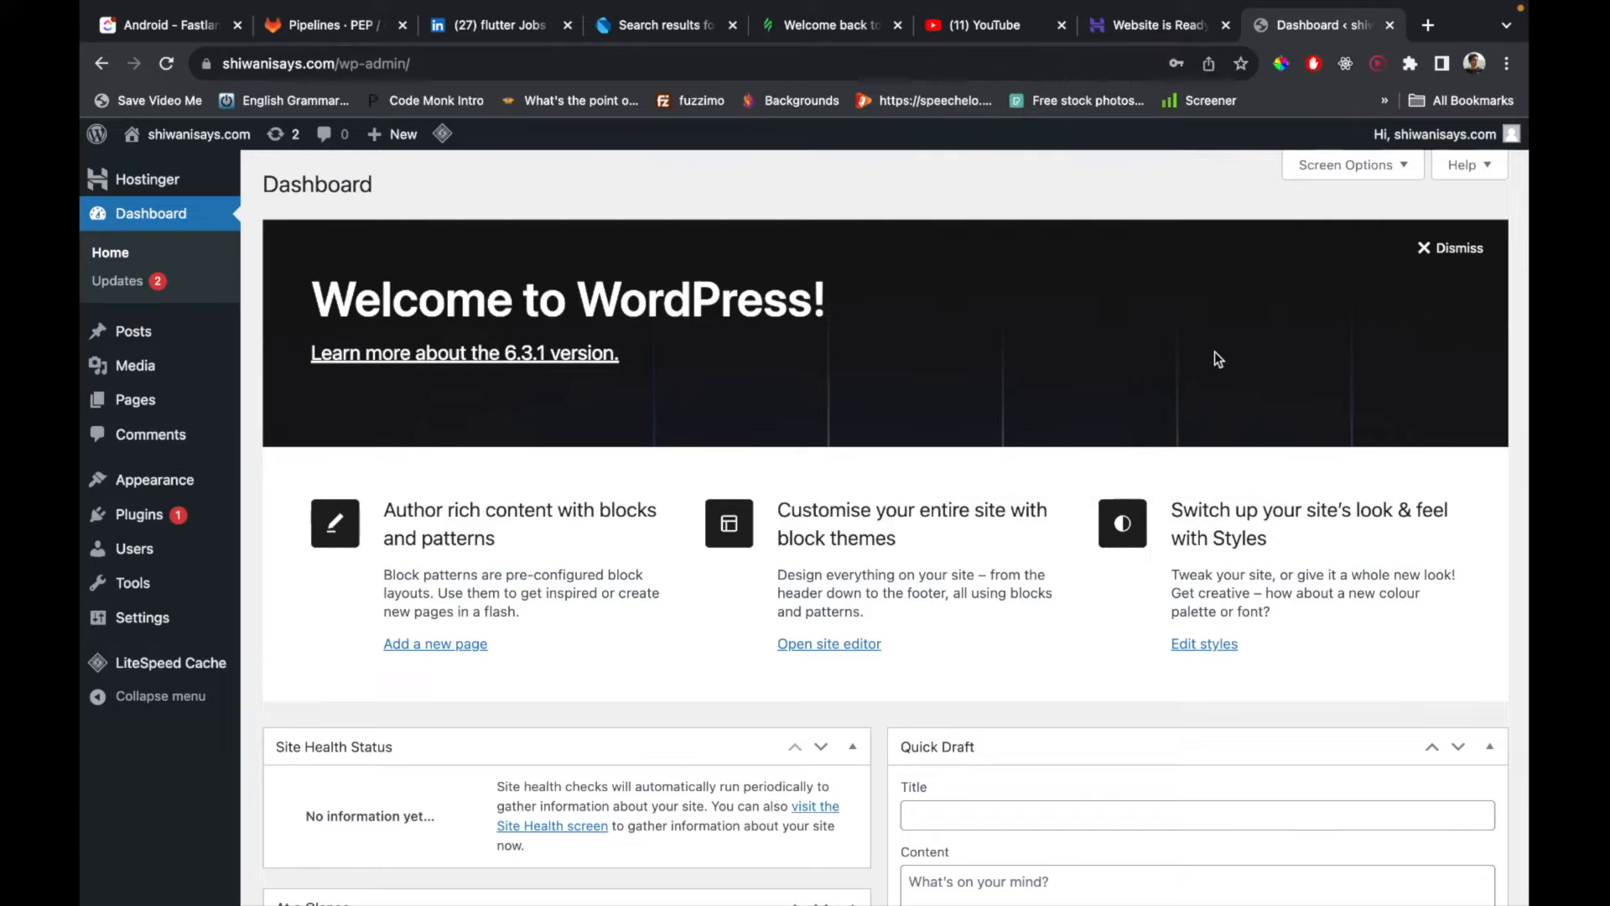
scroll(702, 428, down, 8)
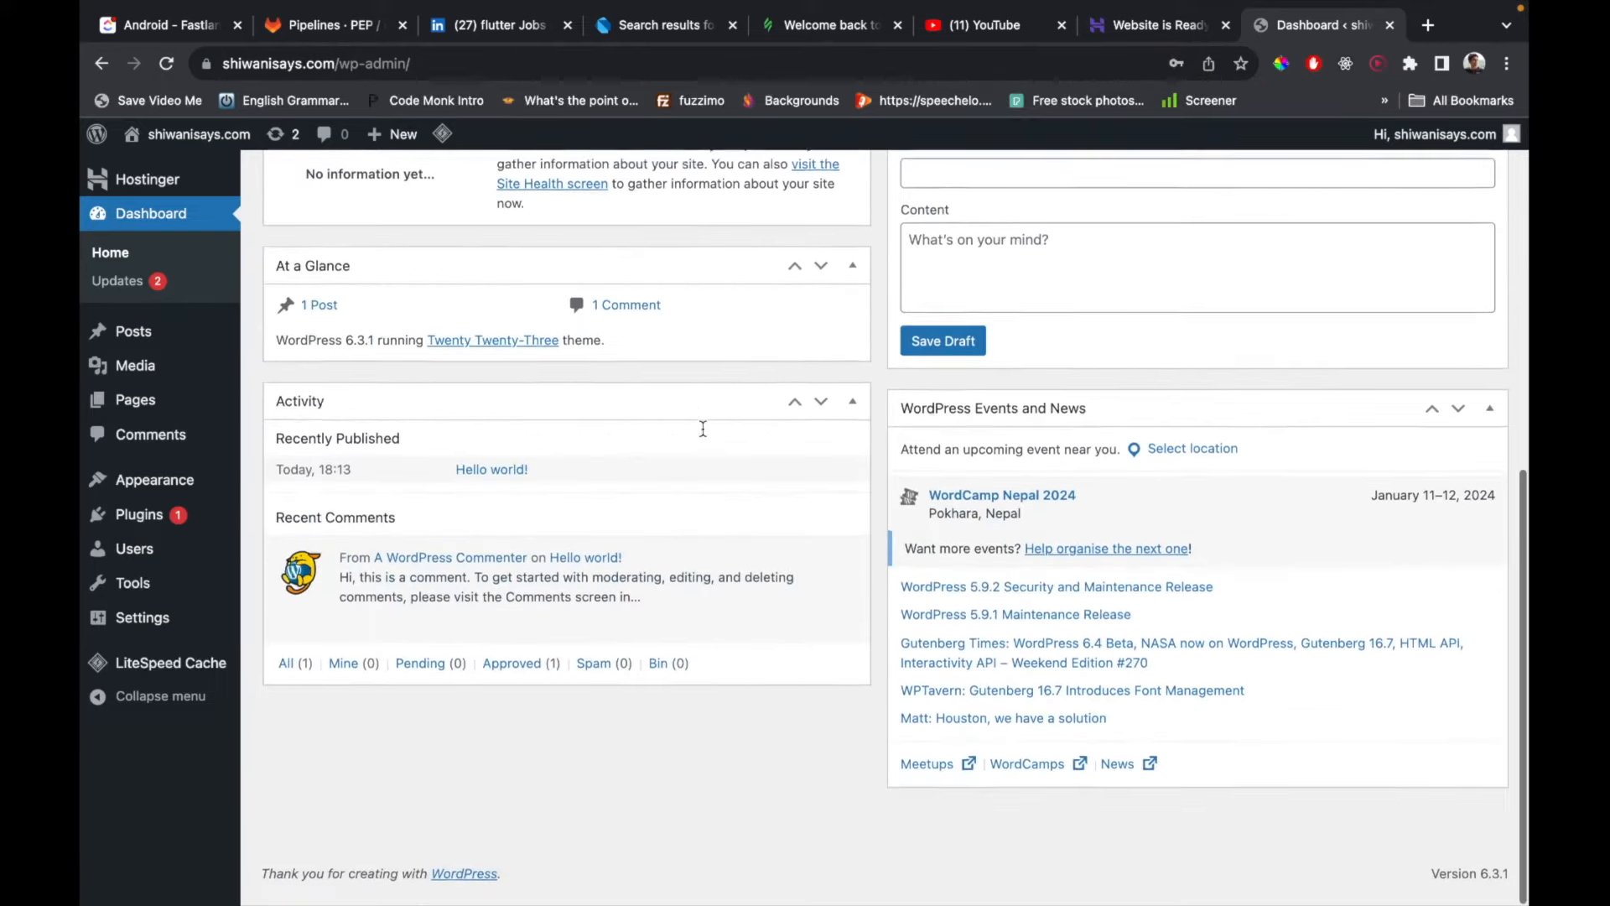
scroll(702, 432, up, 6)
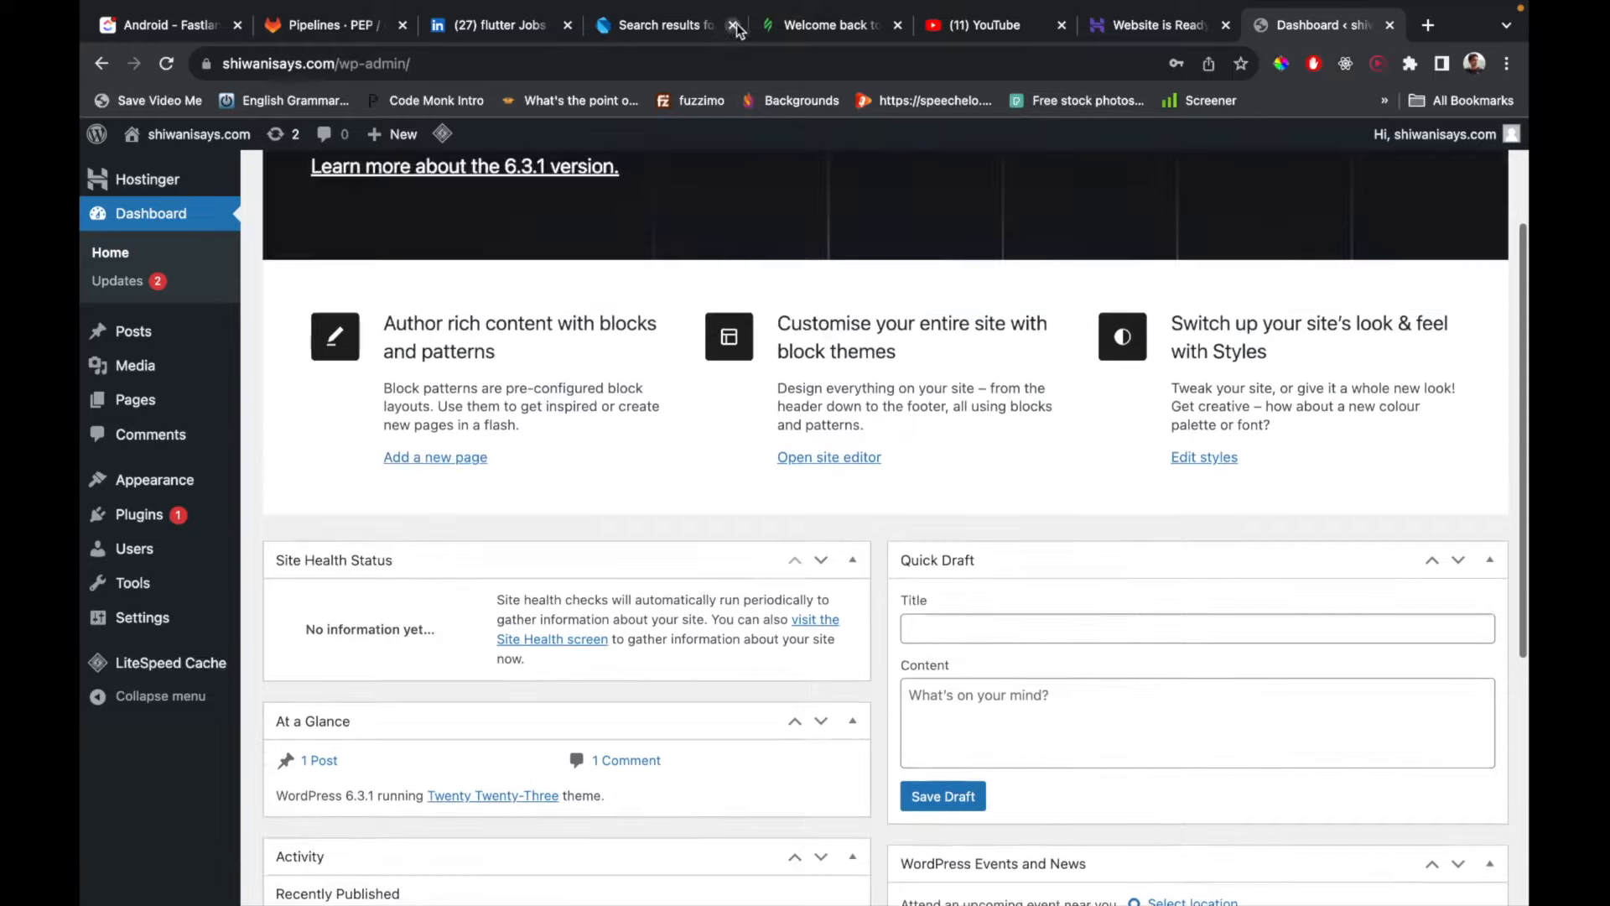
Start updating all plugins listed among the WordPress updates and open the list of installed plugins.
click(120, 282)
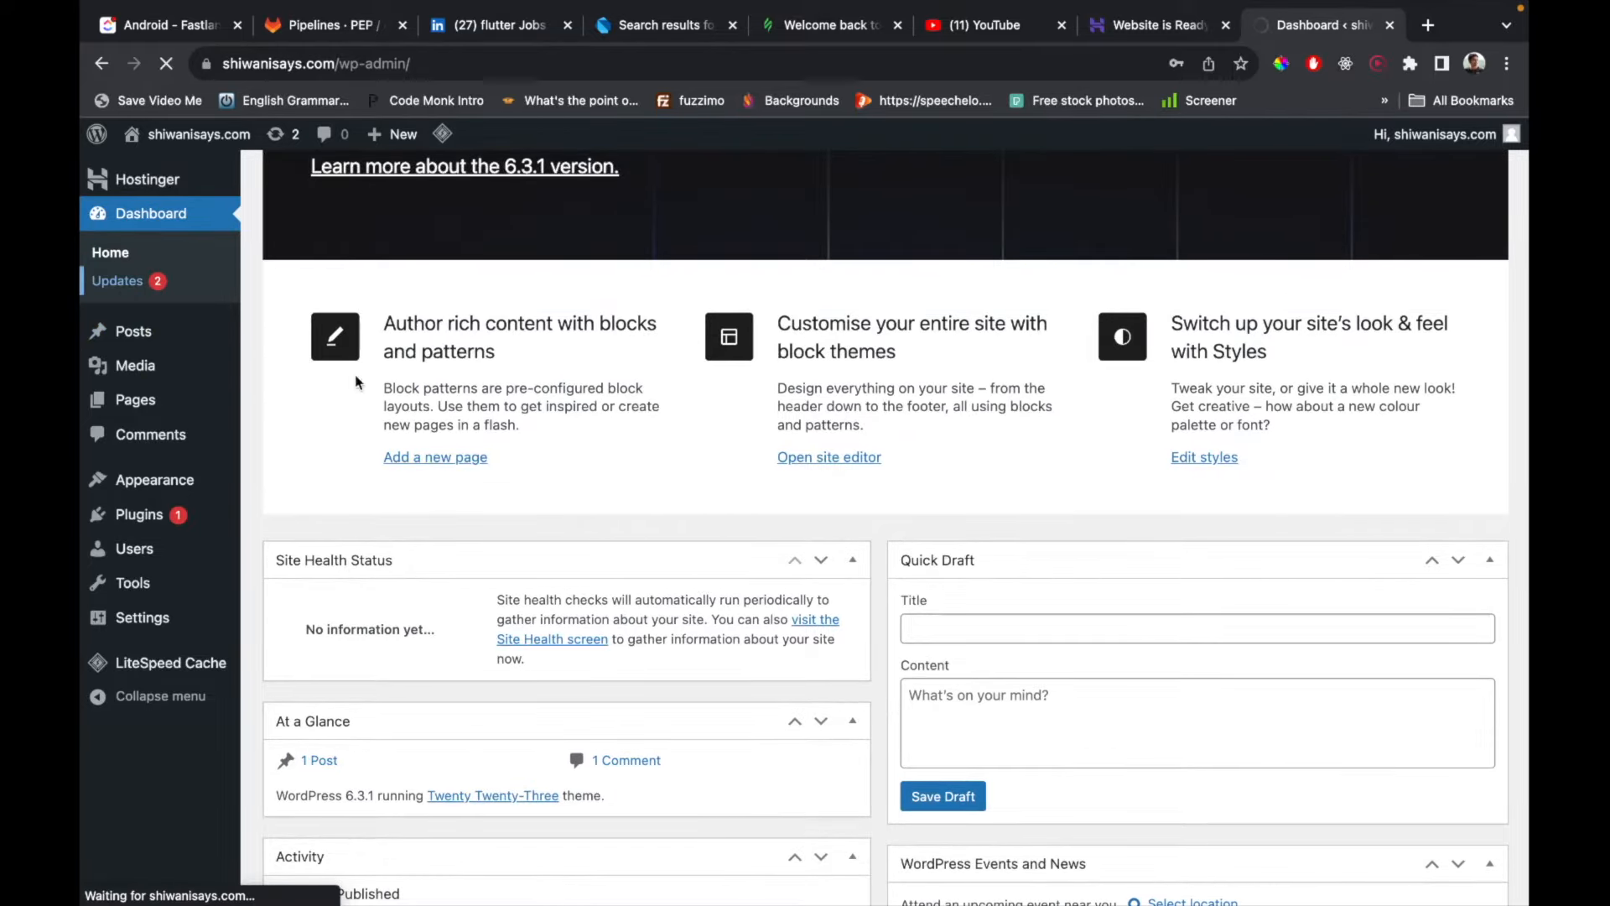
scroll(547, 543, down, 5)
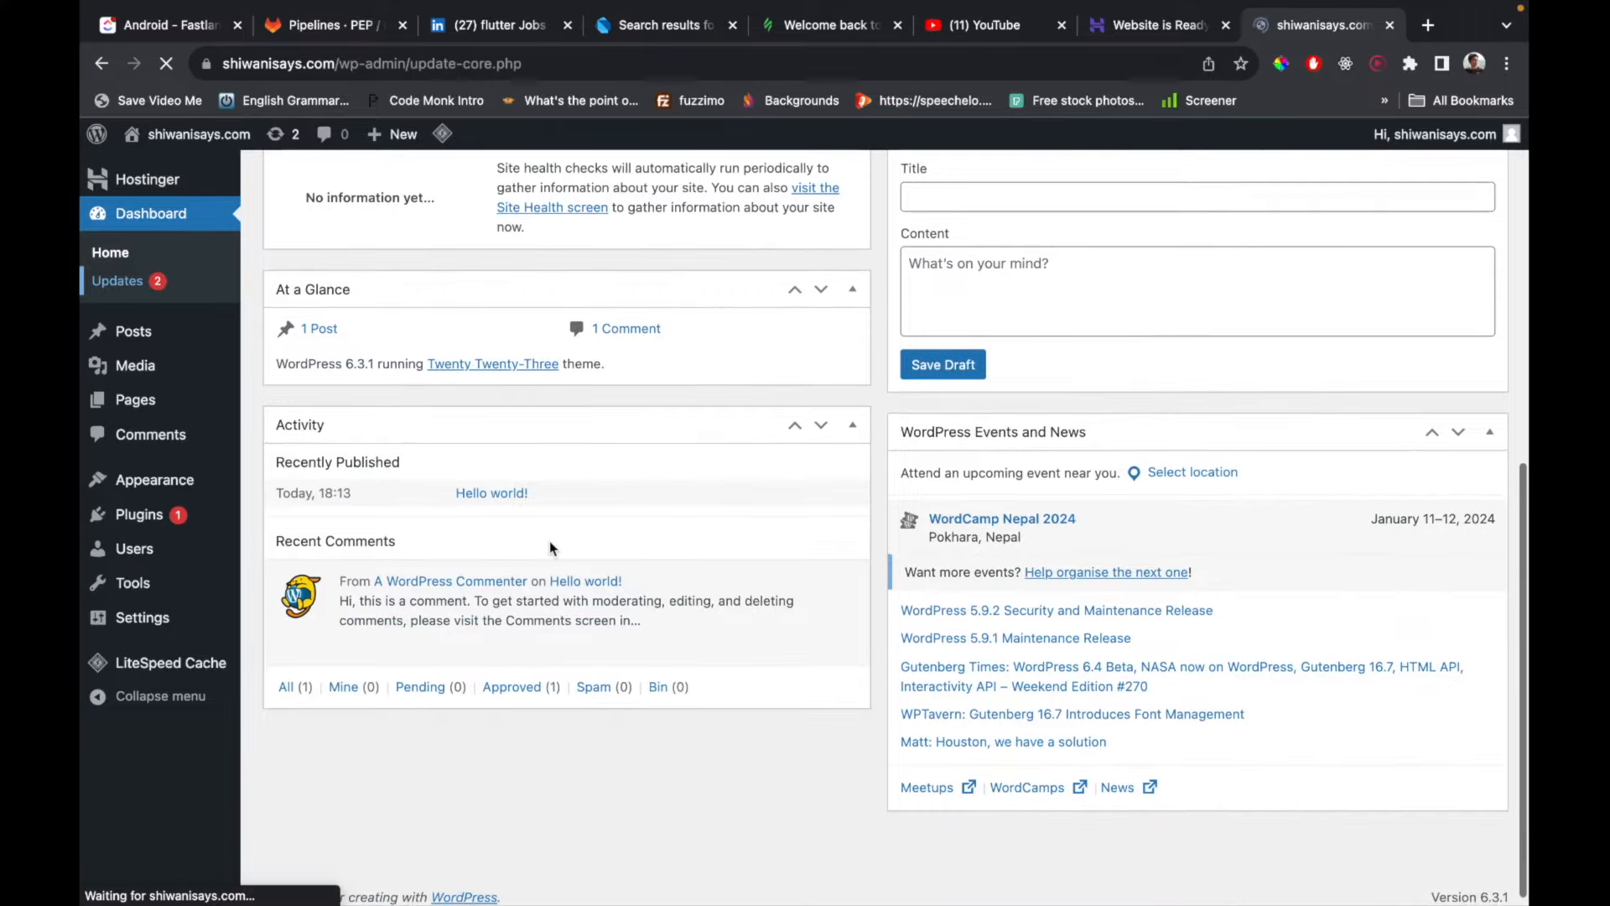
scroll(550, 543, down, 3)
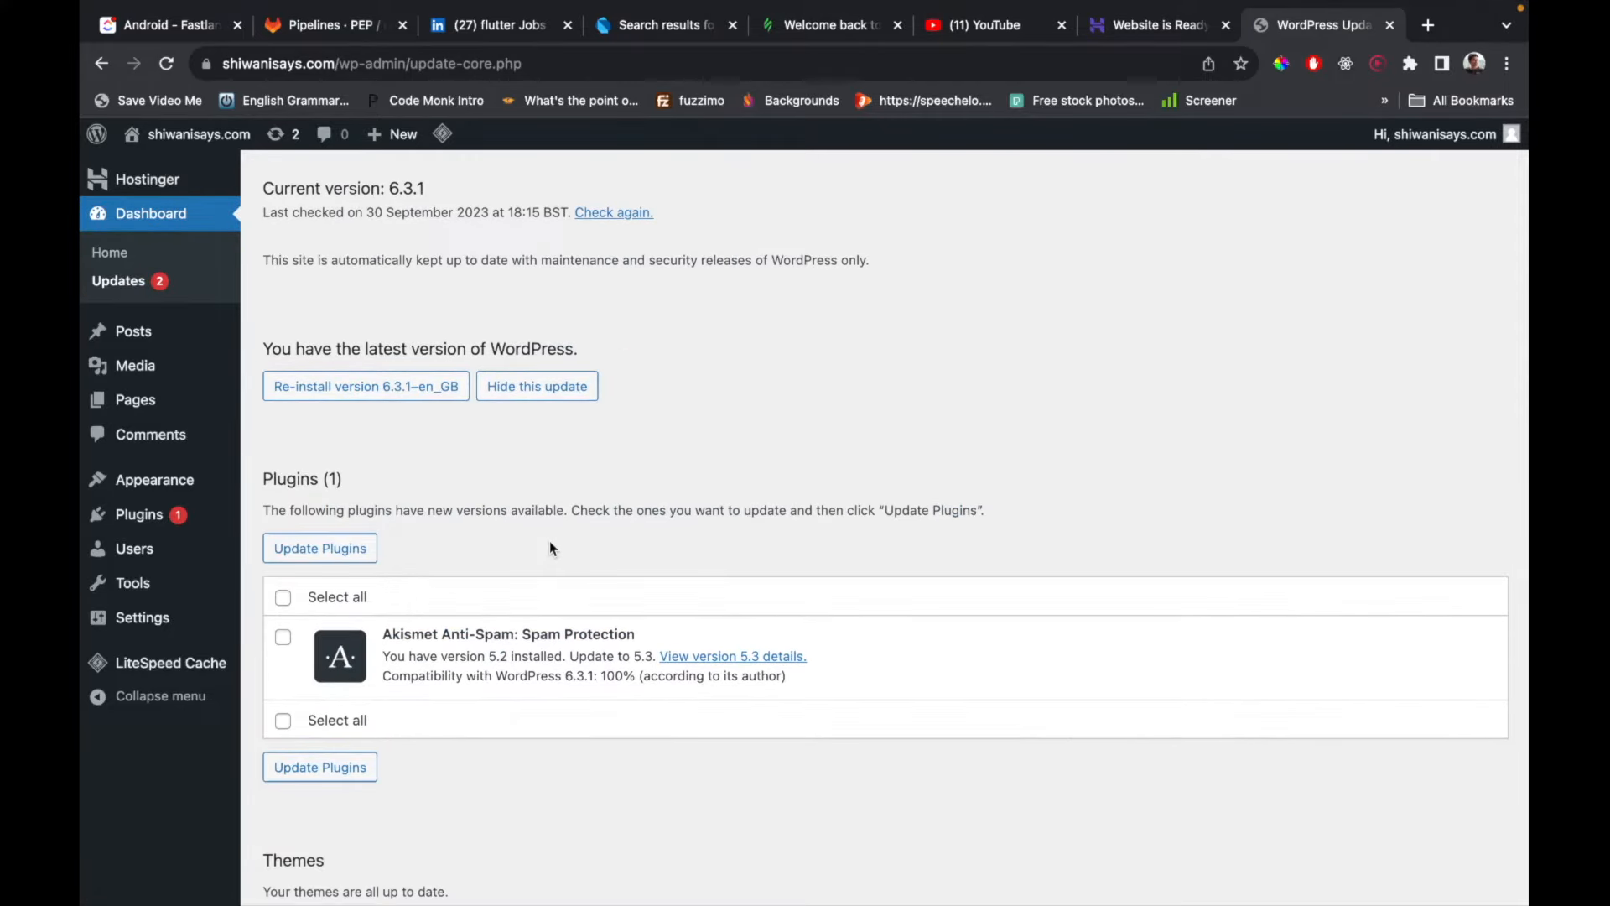
click(283, 598)
click(320, 558)
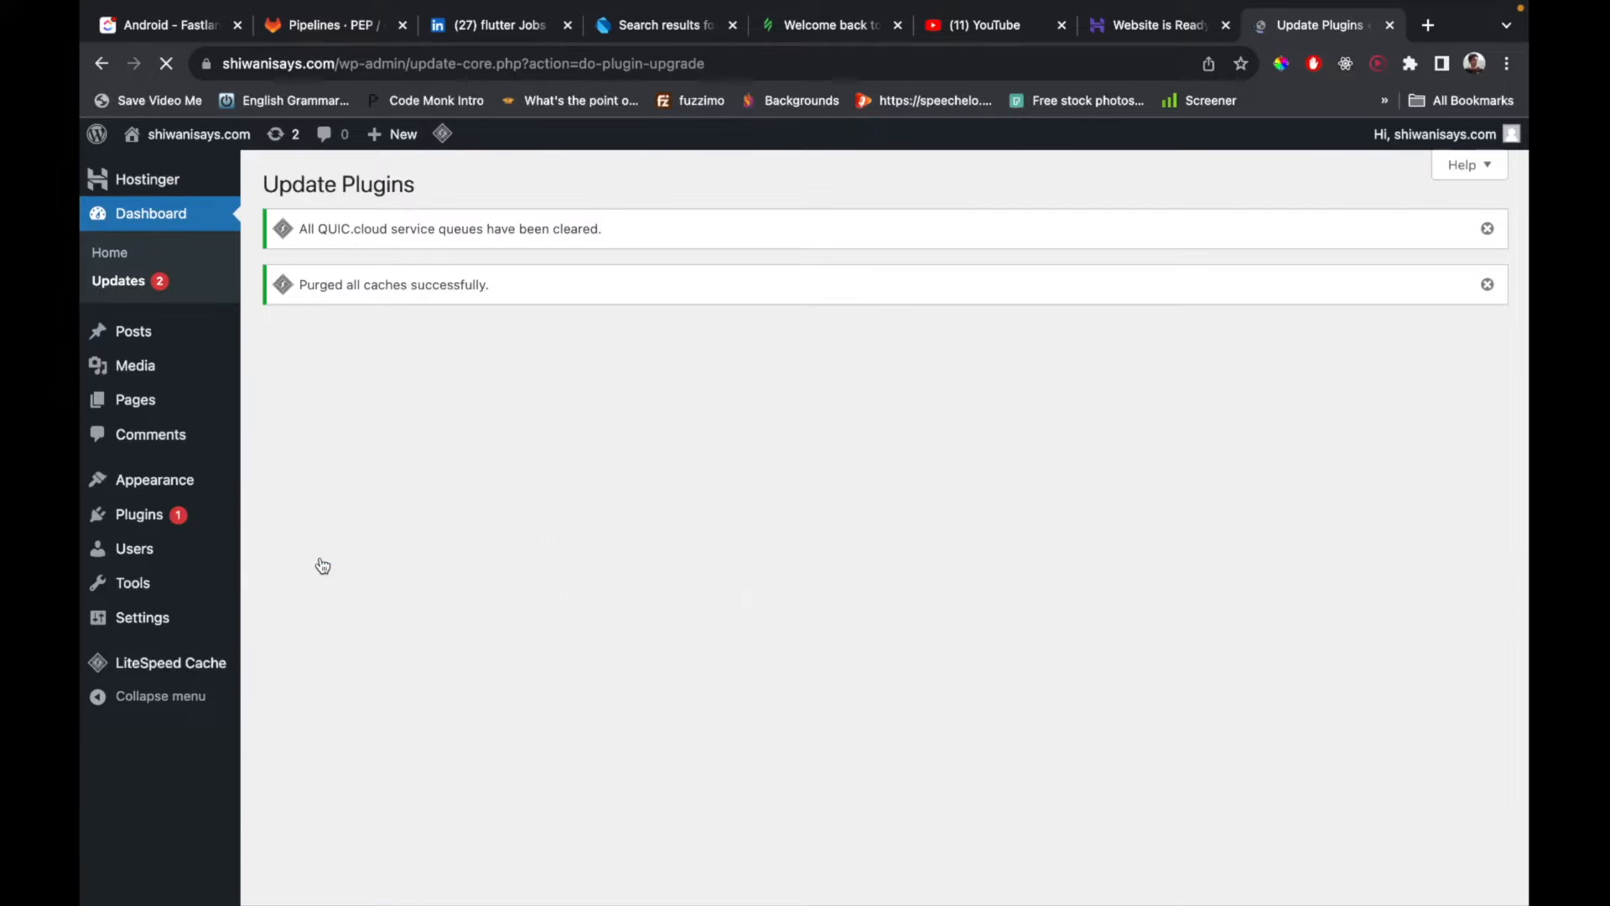
click(139, 514)
scroll(777, 566, down, 1)
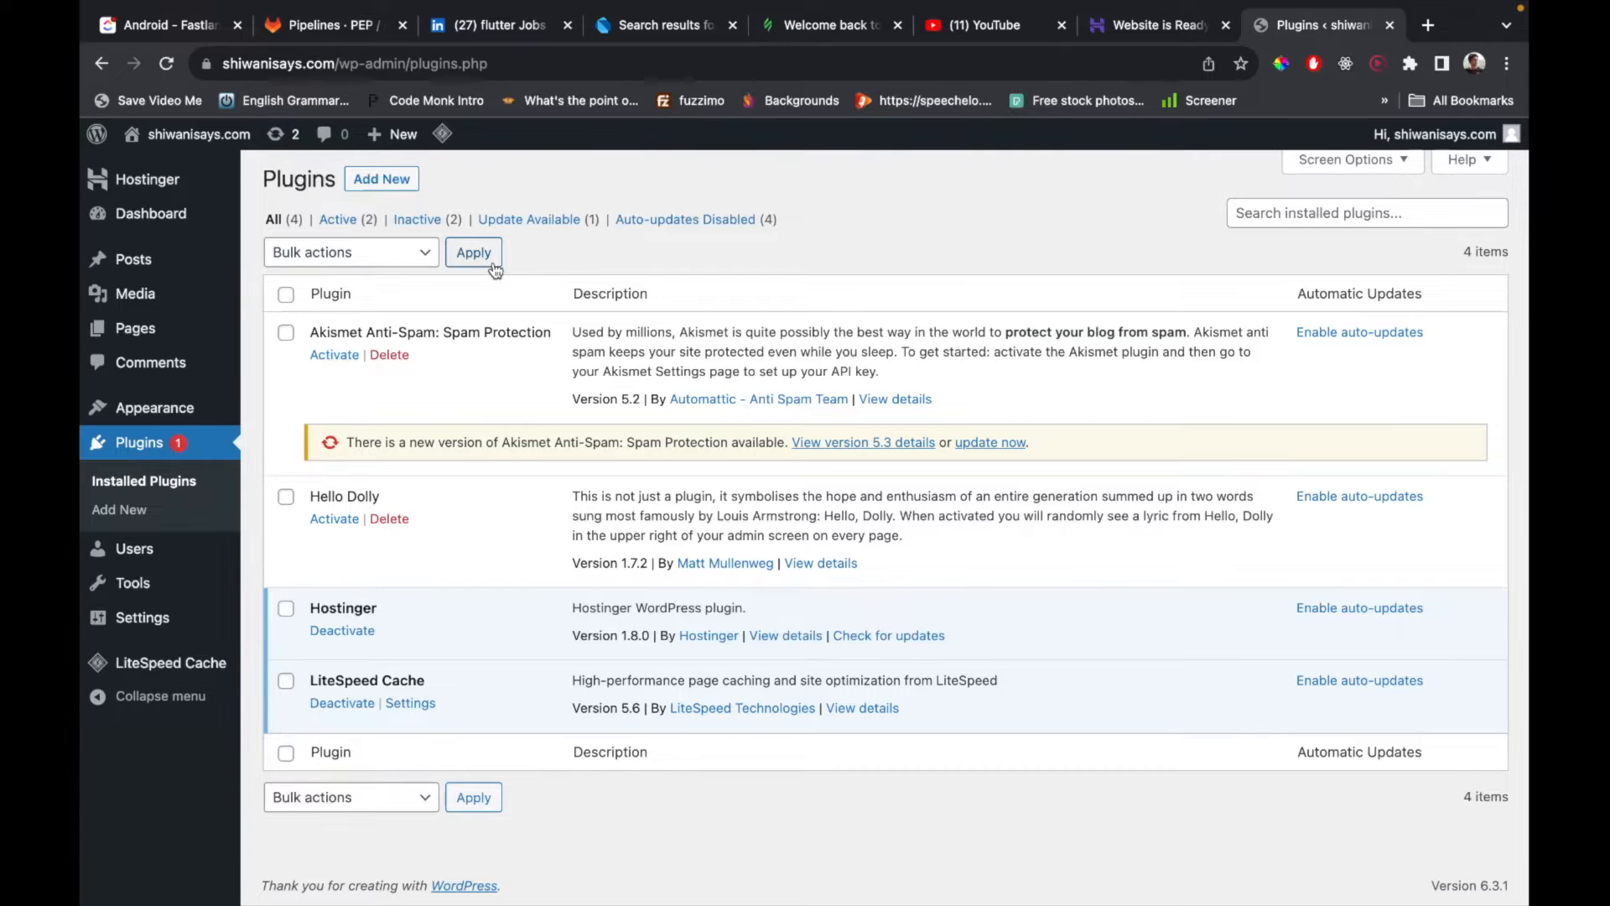
Load shiwanisays.com in a new browser tab and compare the public site with its admin area.
click(1430, 25)
text(sh)
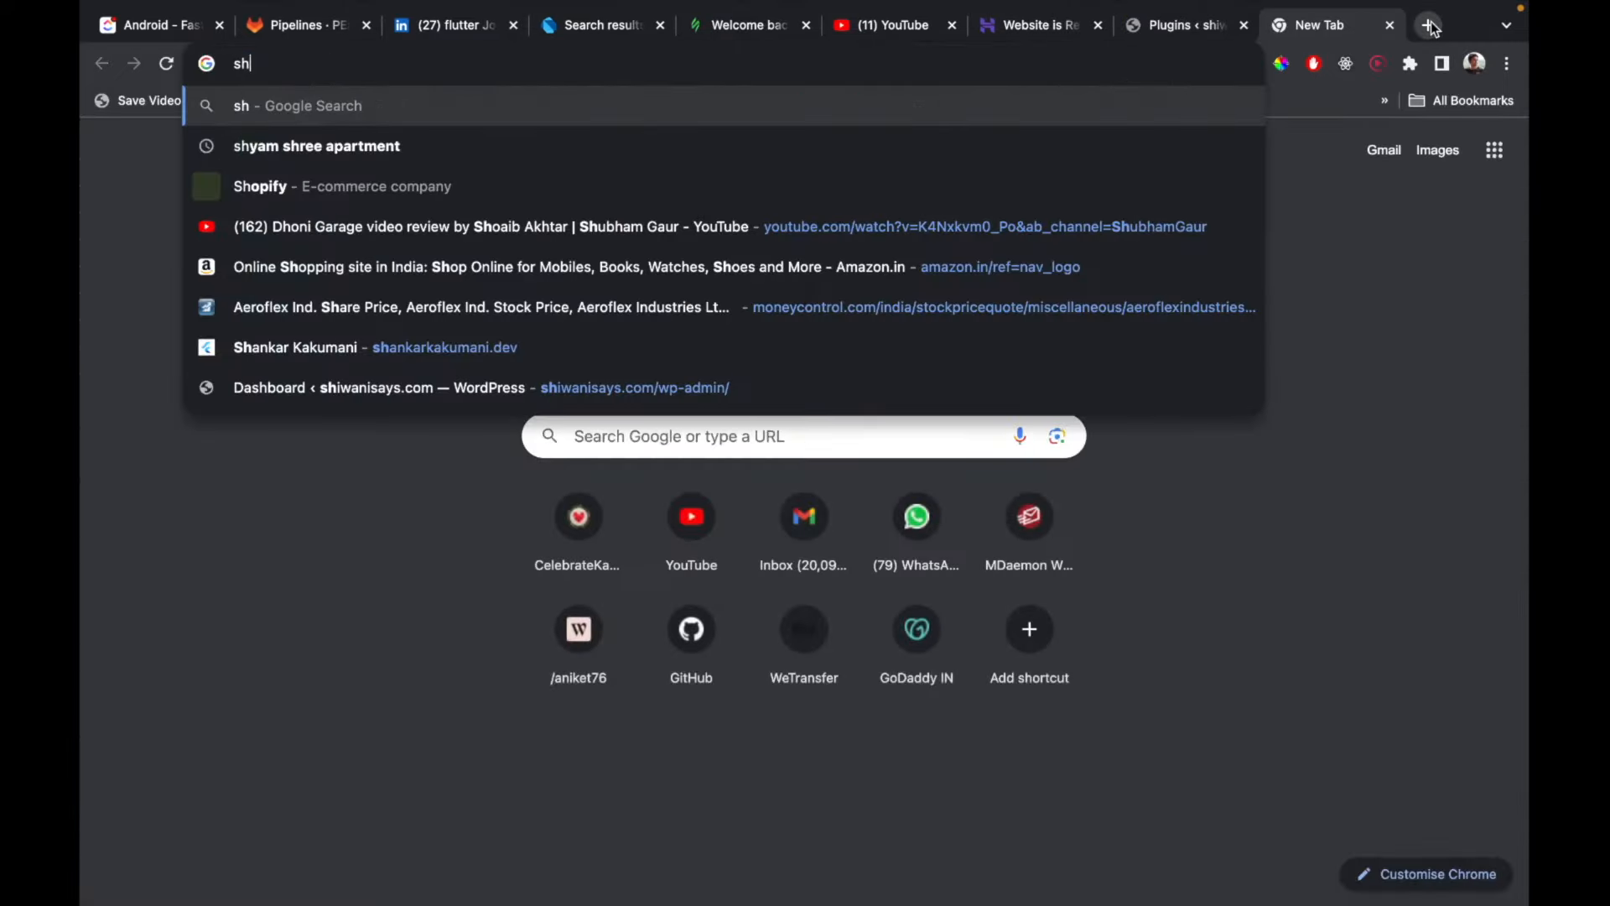
text(iwanisays)
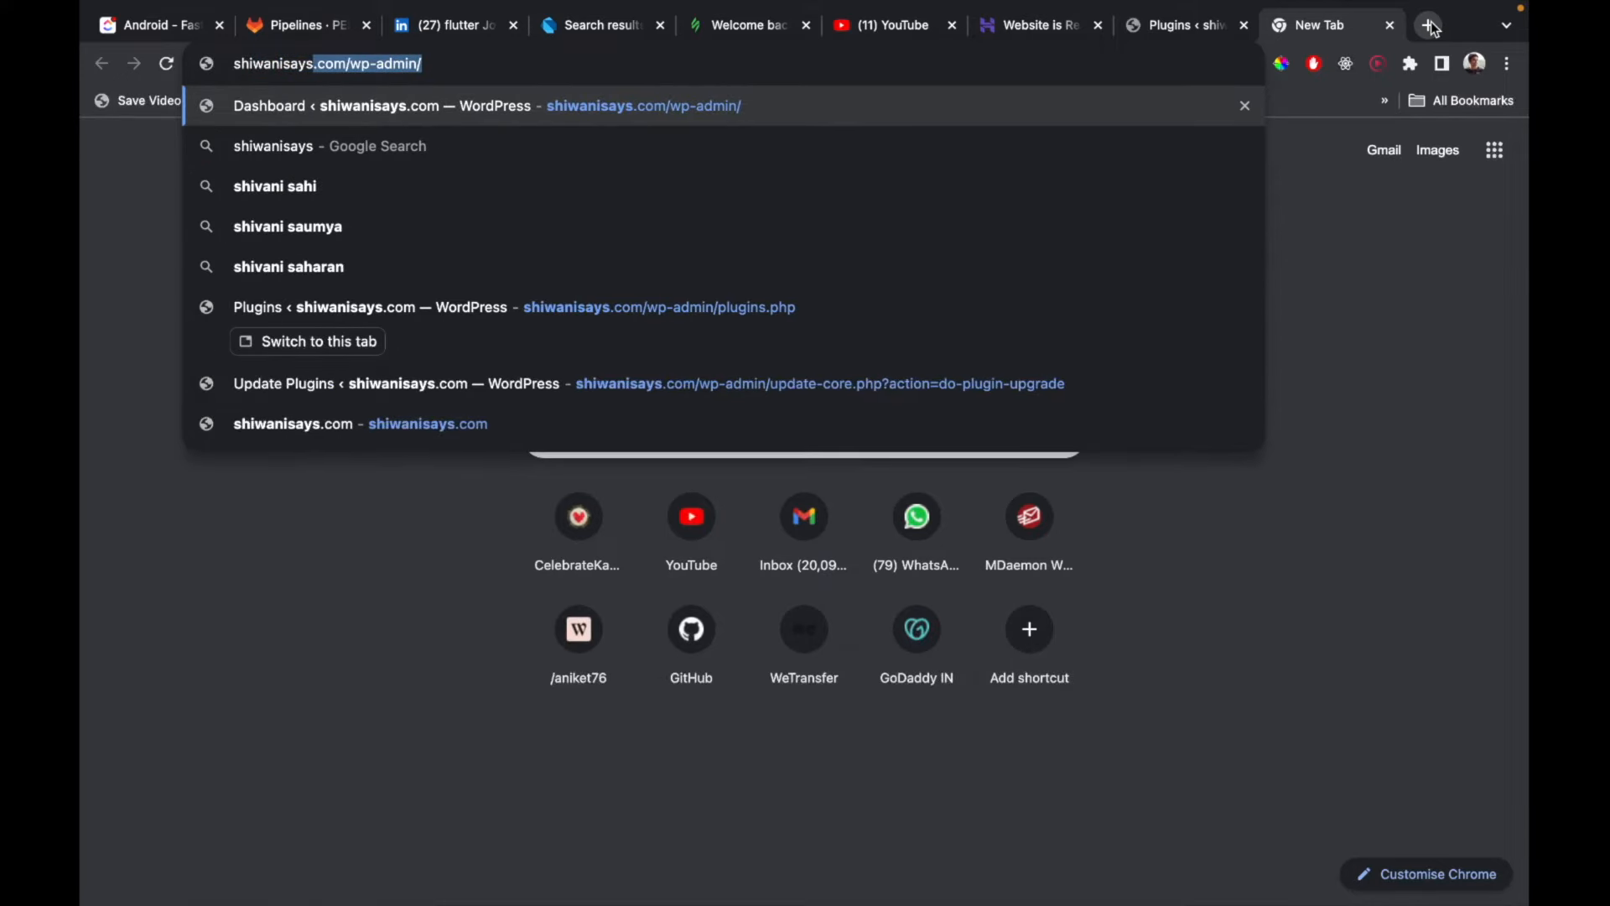
text(.com)
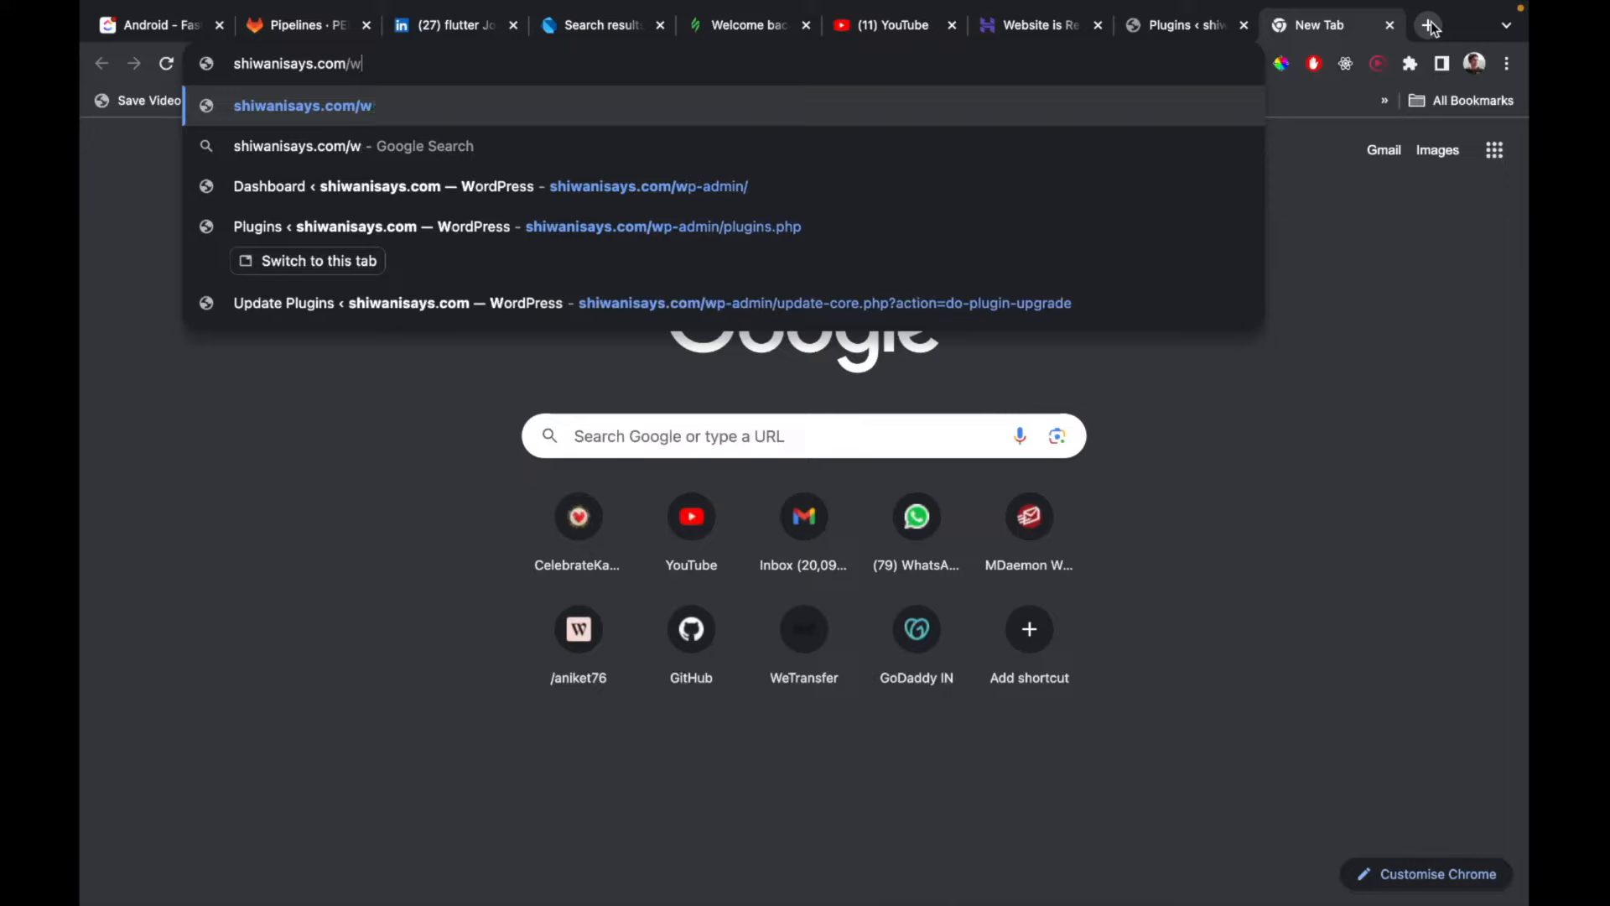
key(Return)
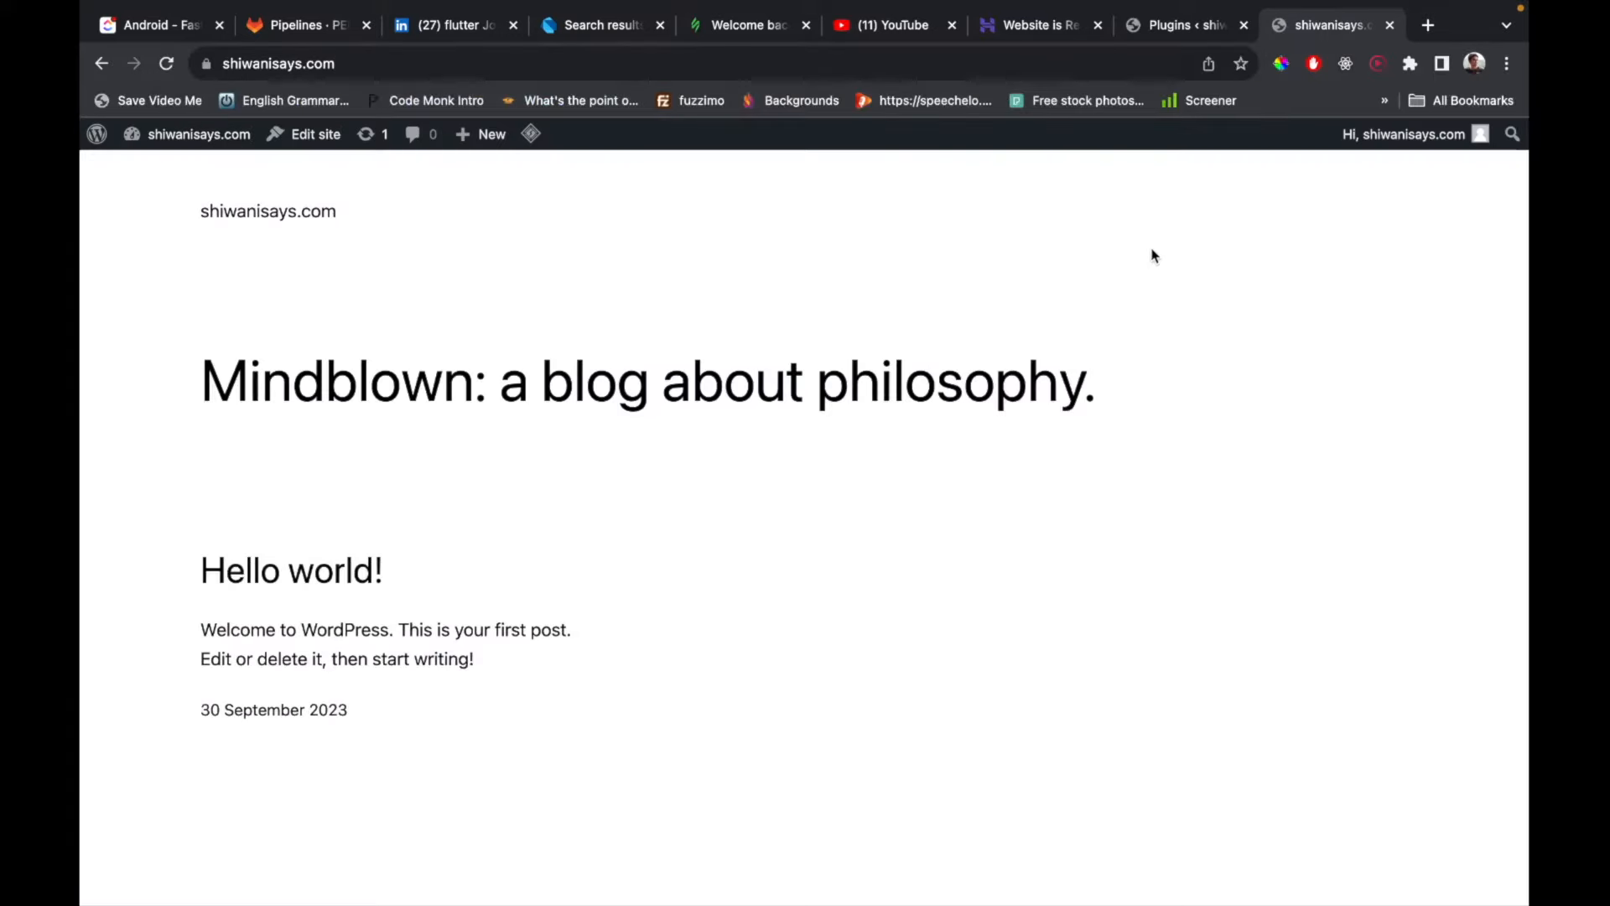
click(1191, 31)
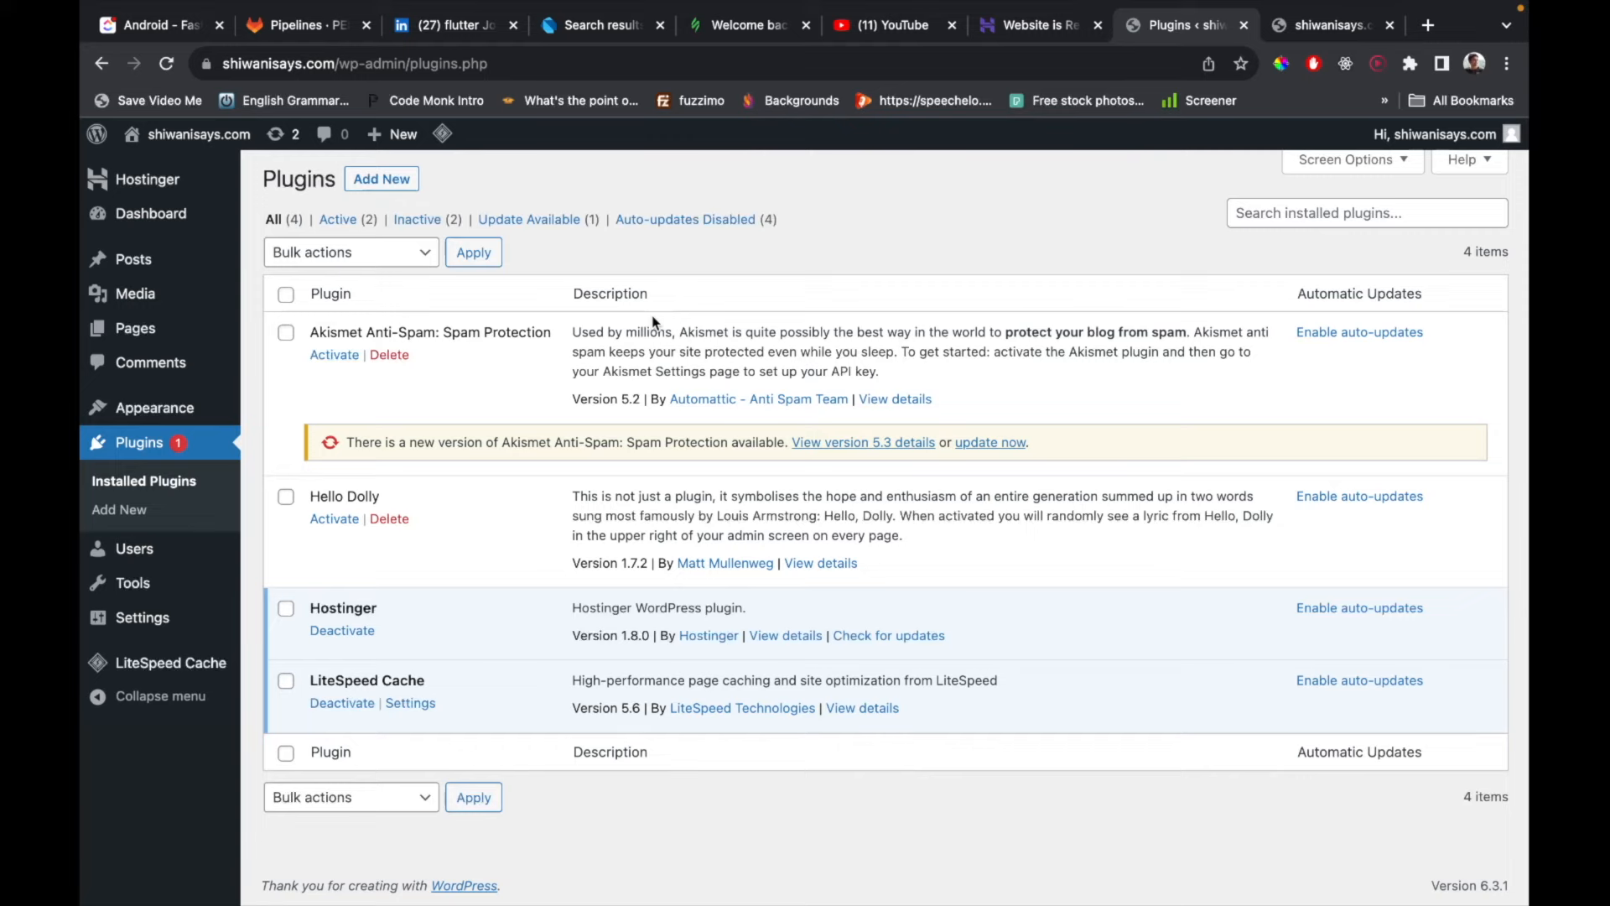
click(1332, 26)
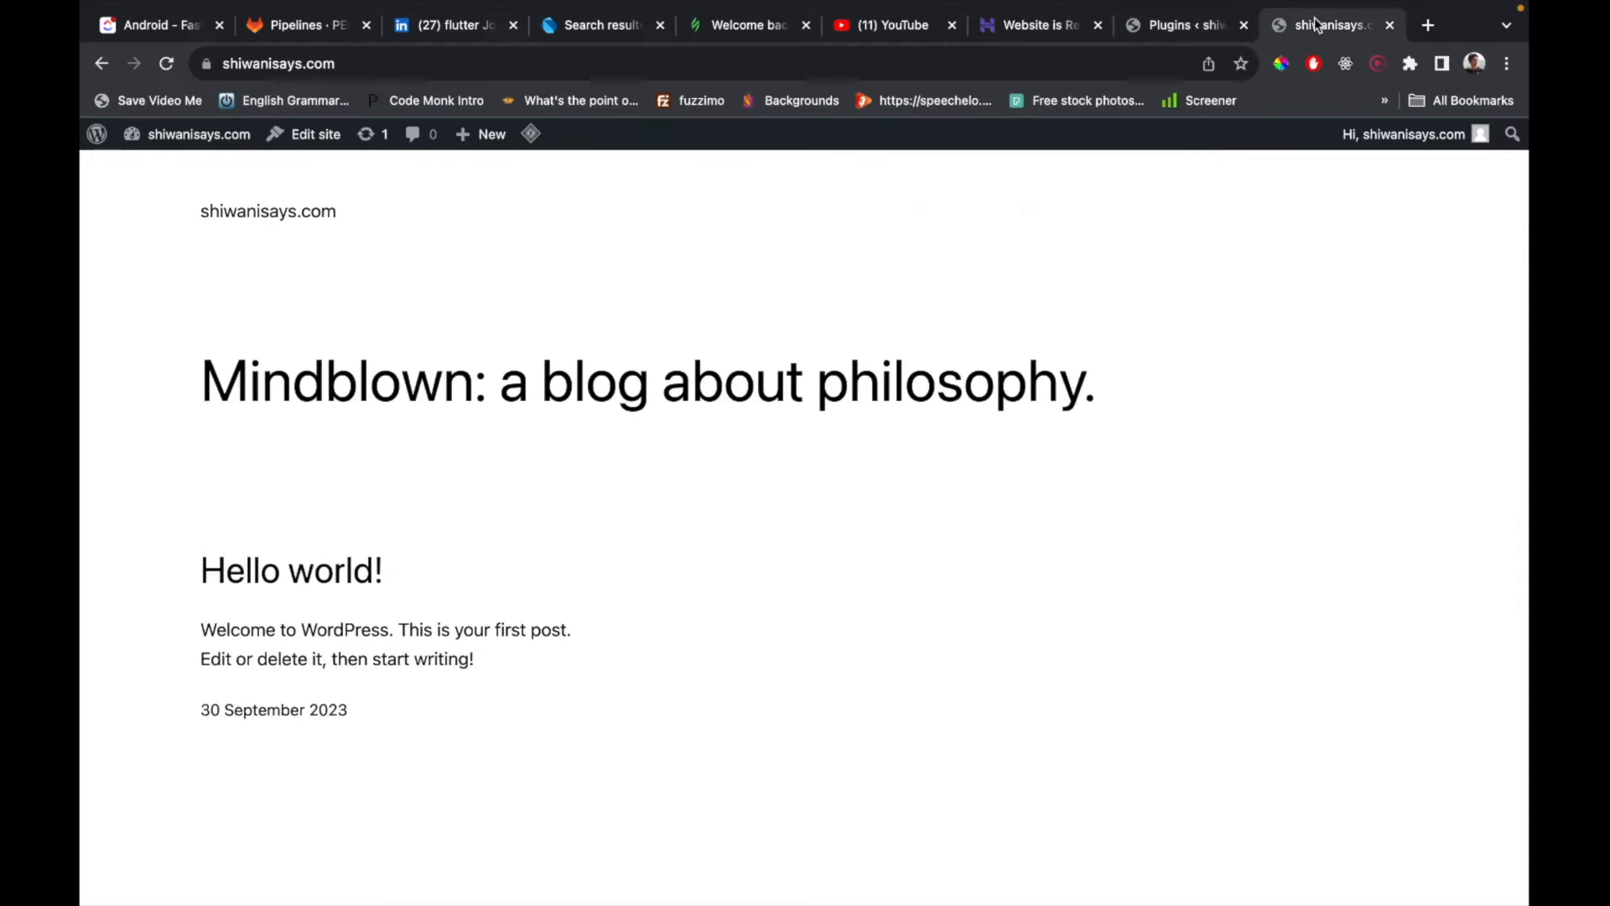
Return to the WordPress admin area and go over the Posts, Media, Pages, Comments and Appearance sections.
click(1225, 25)
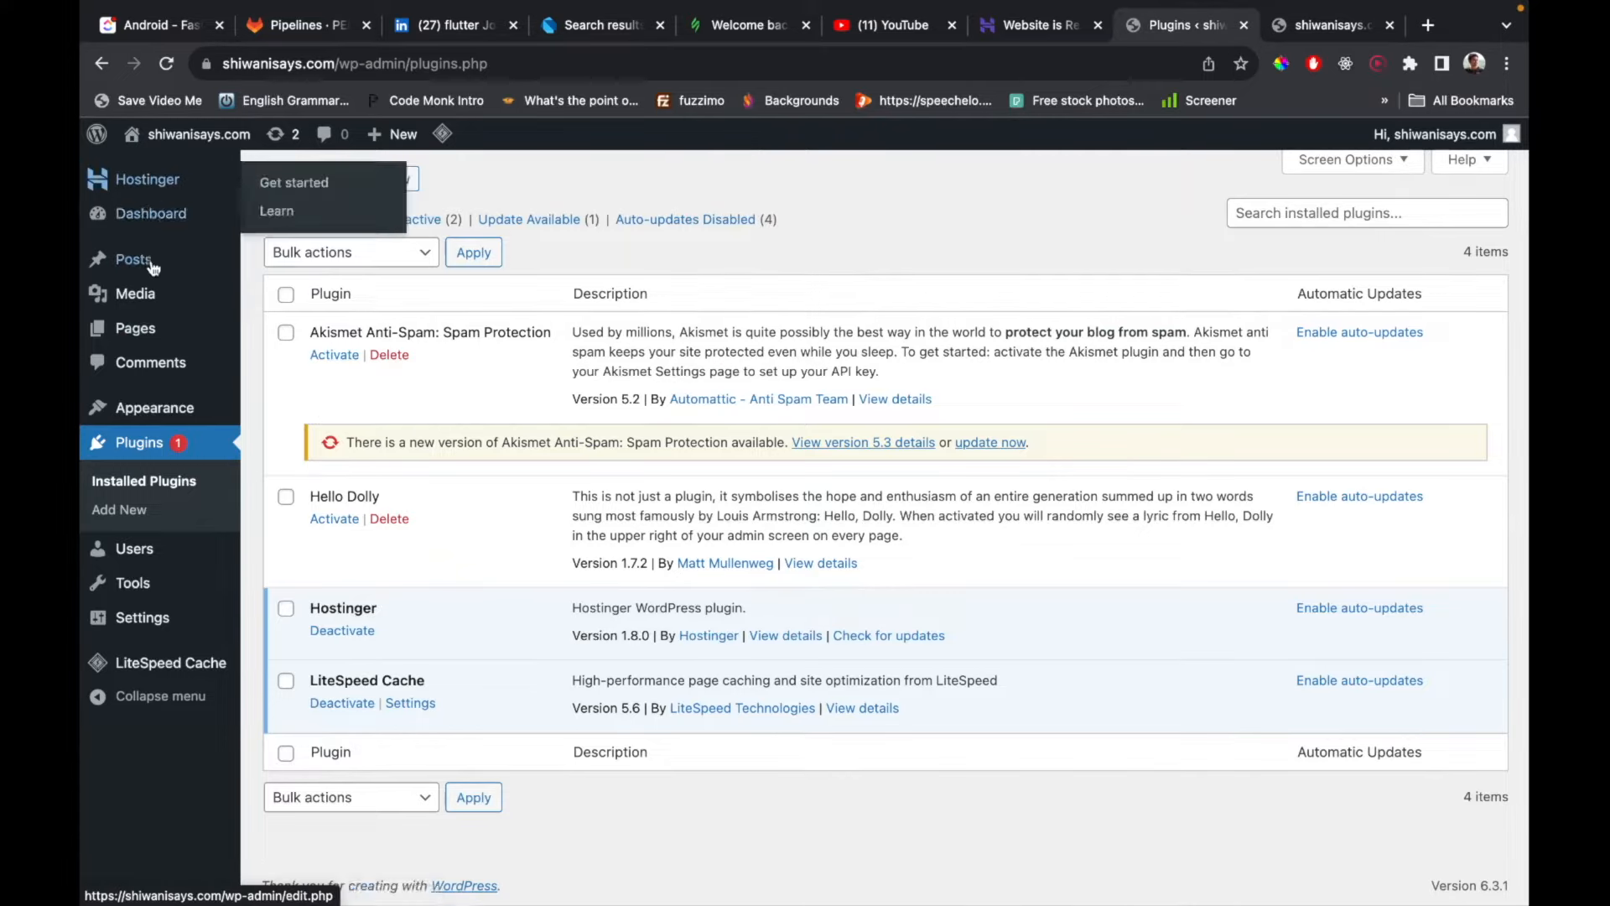
mouse_move(146, 274)
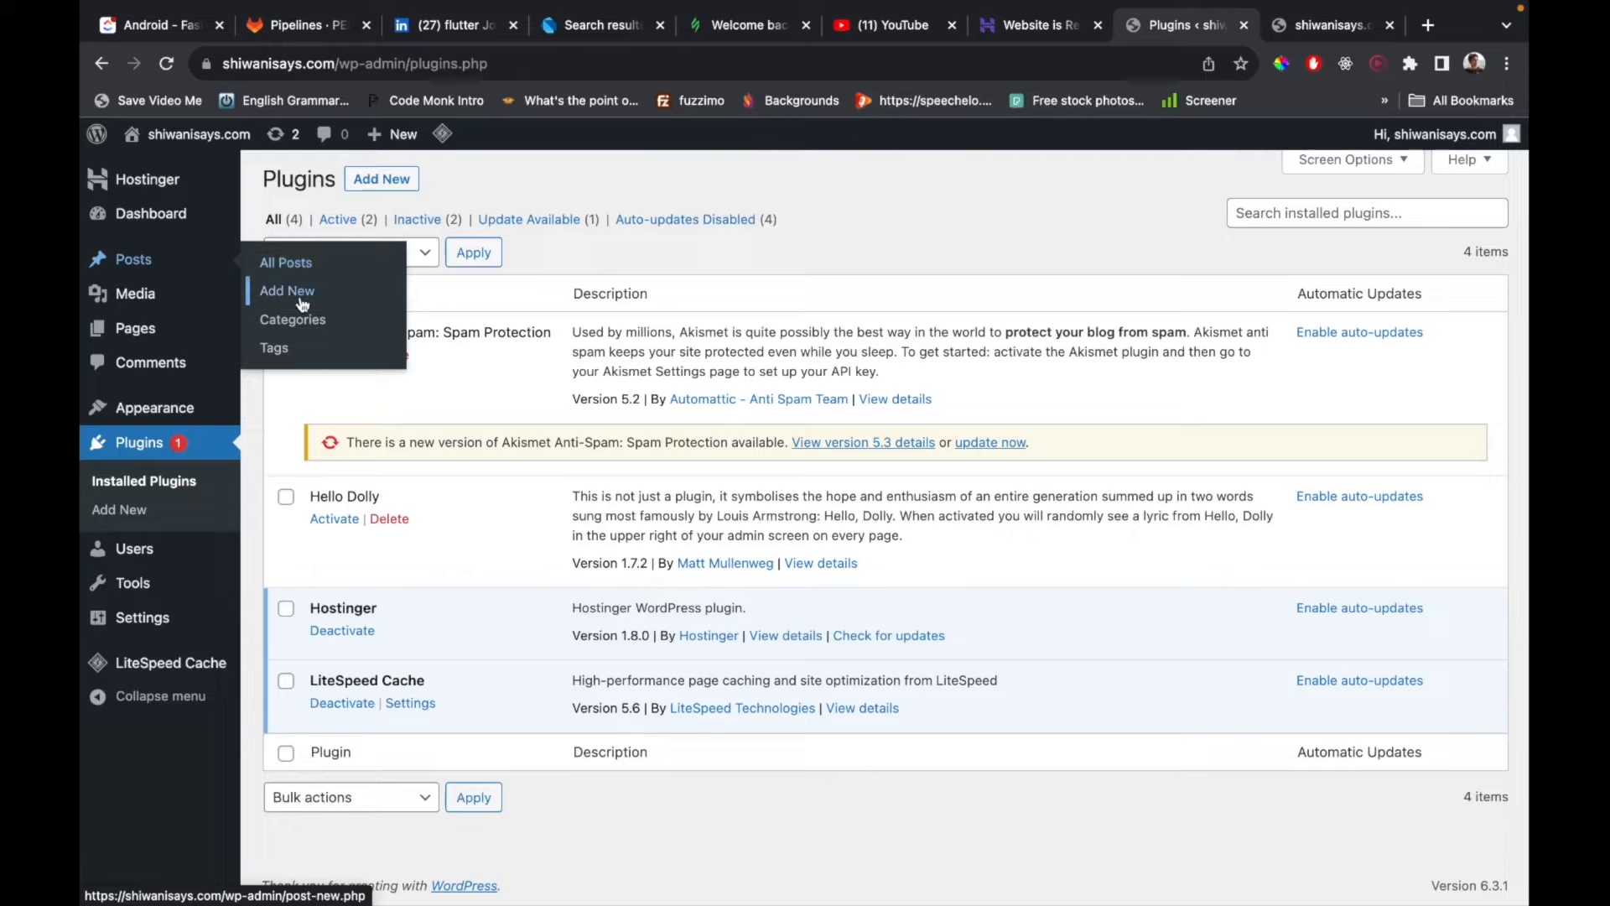
mouse_move(164, 303)
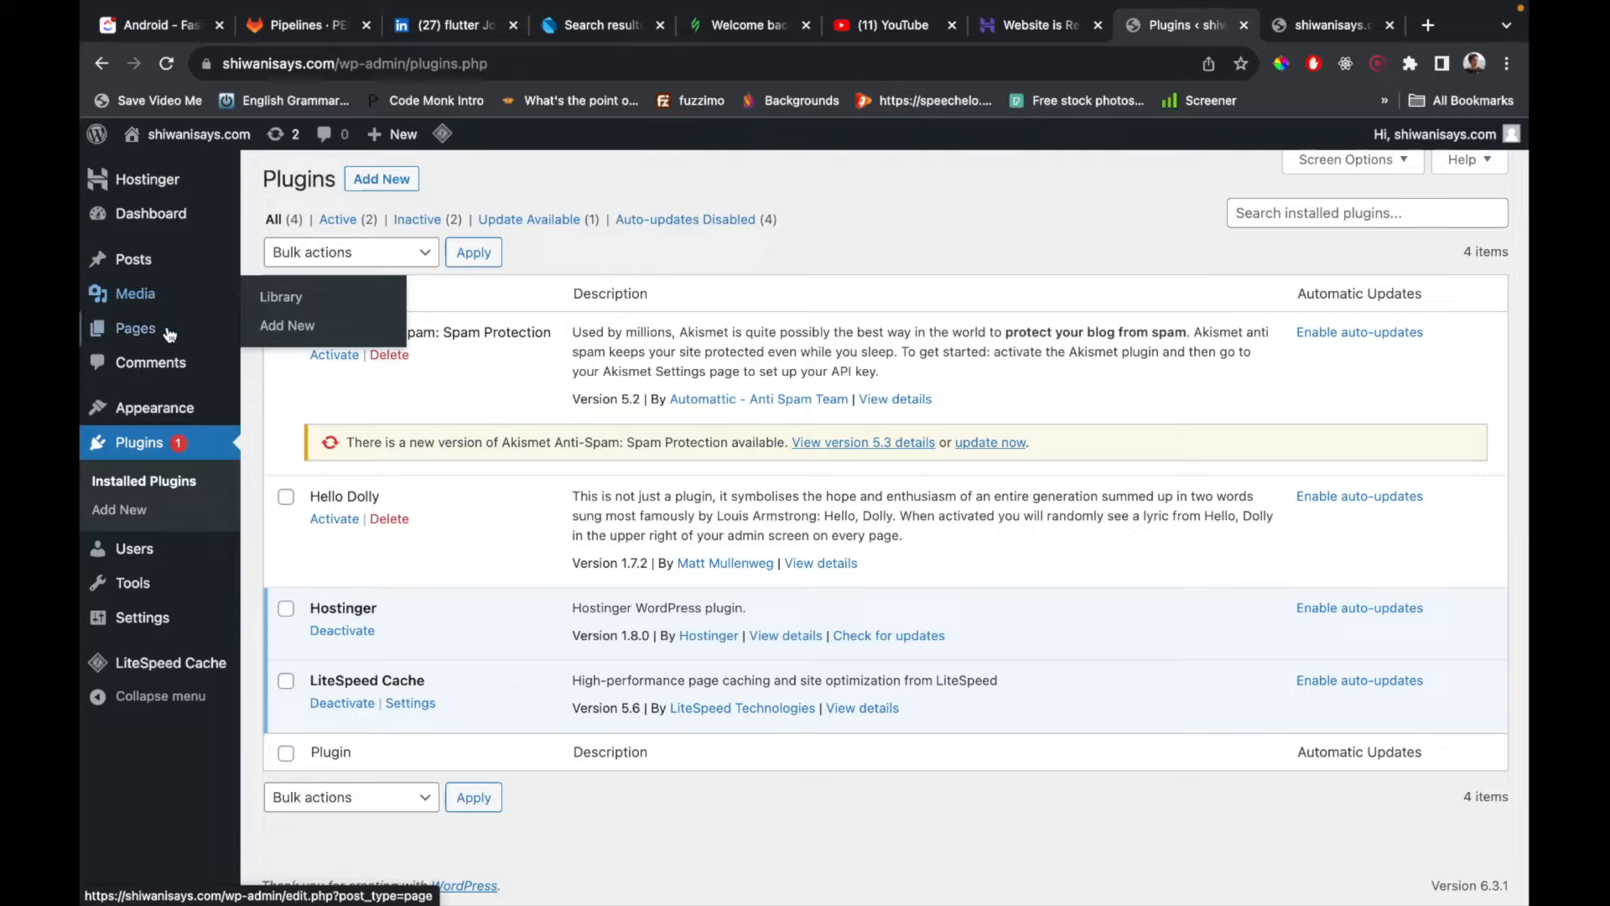
mouse_move(165, 342)
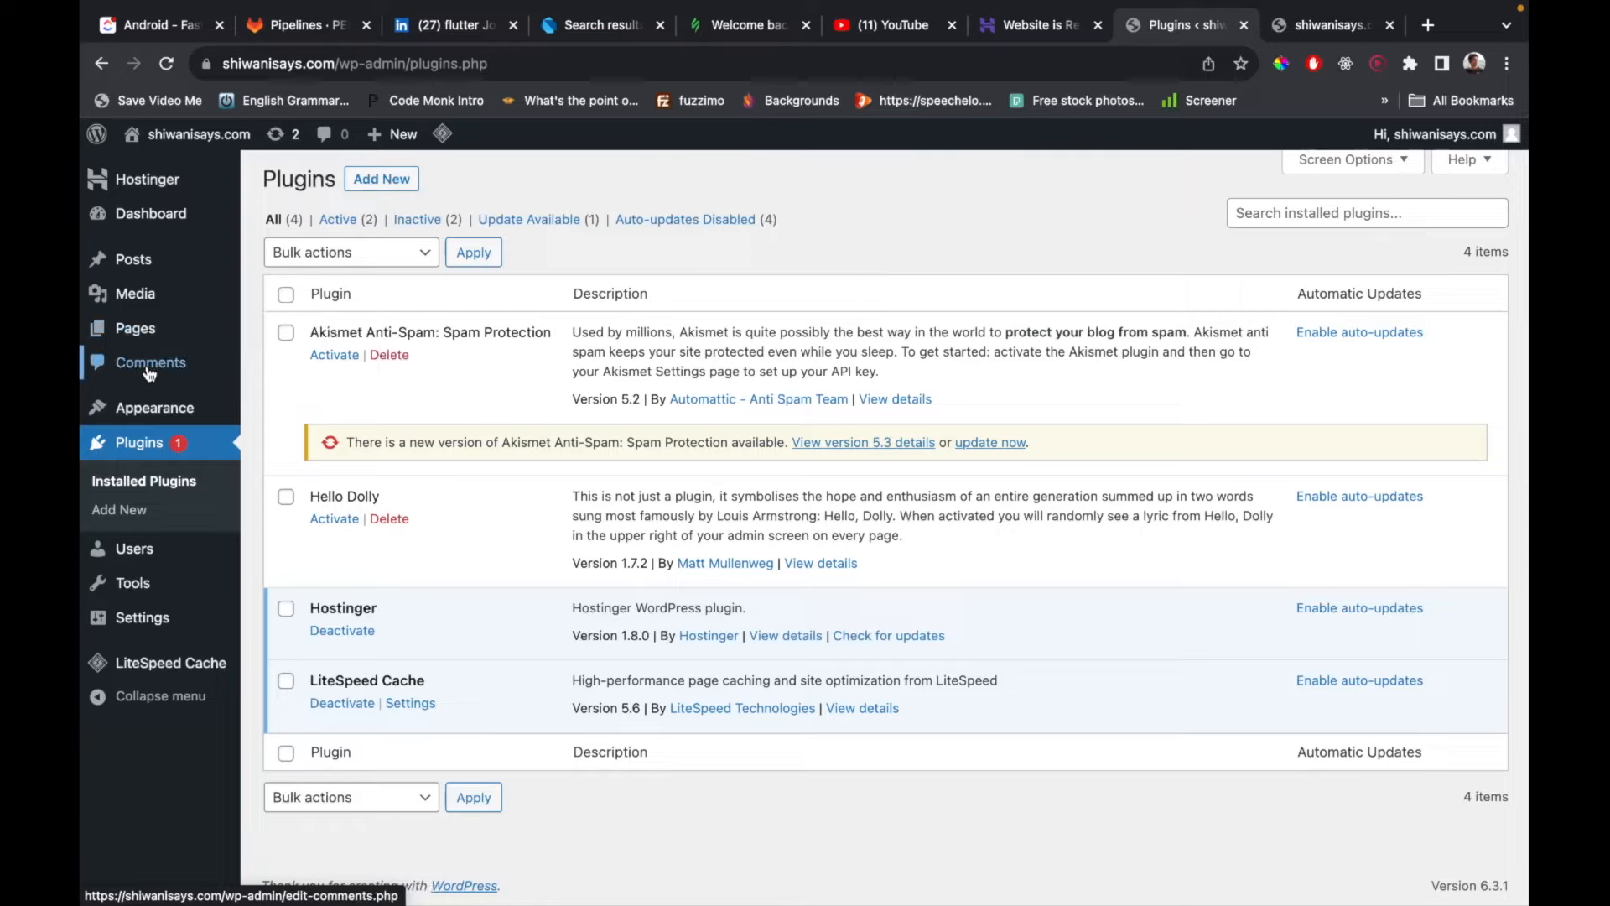
mouse_move(145, 413)
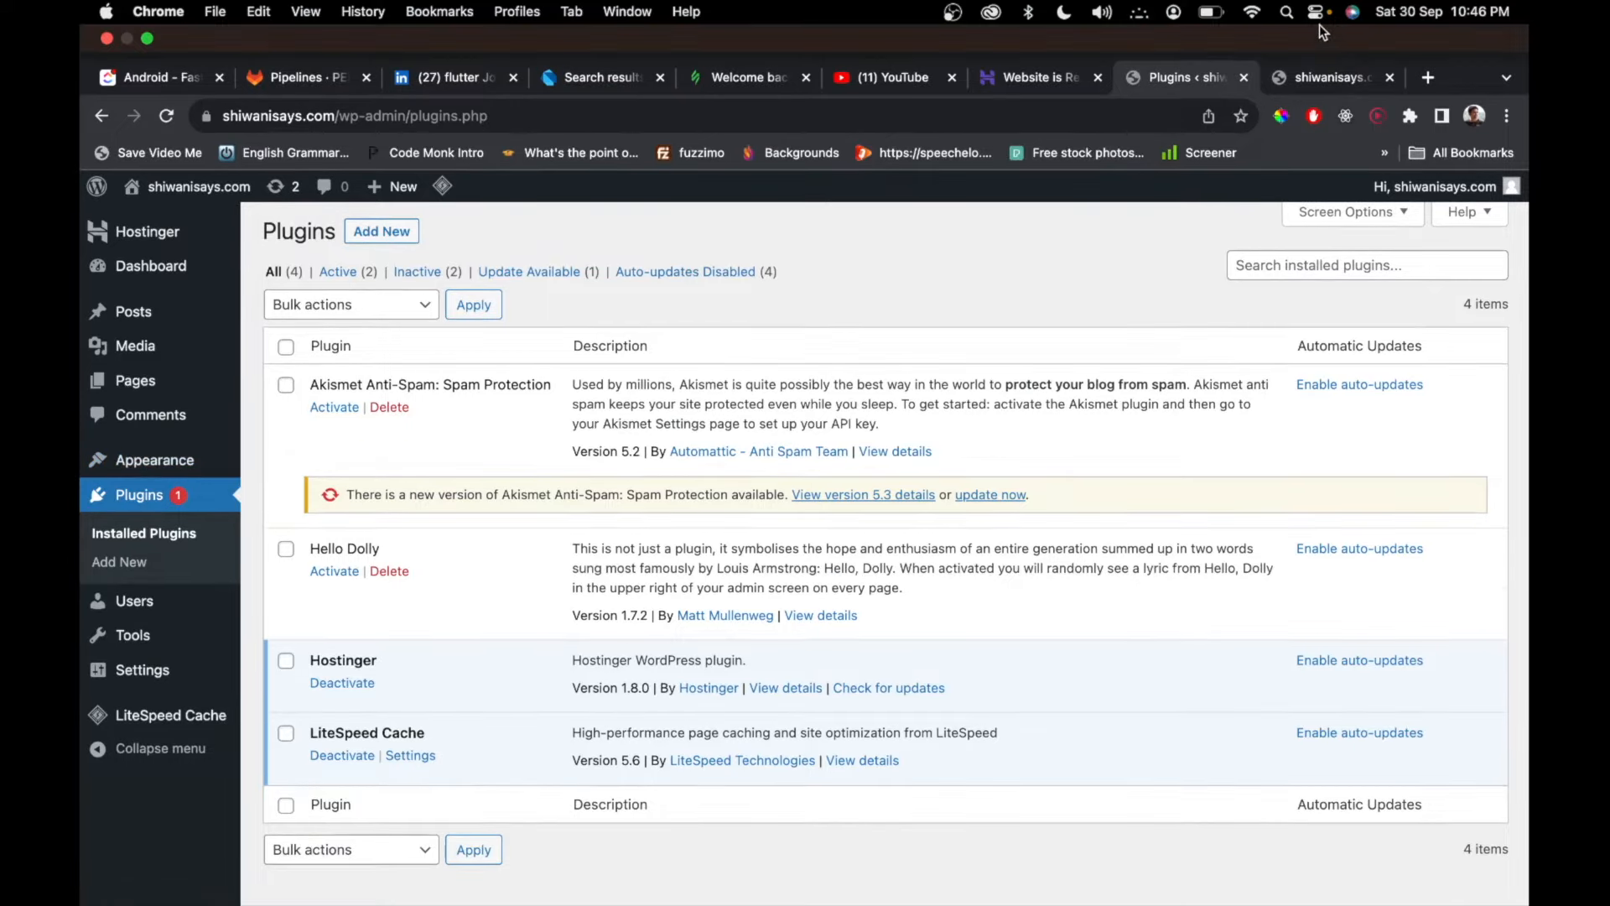
Examine the design of the live shiwanisays.com home page from its heading down to the footer.
click(1306, 71)
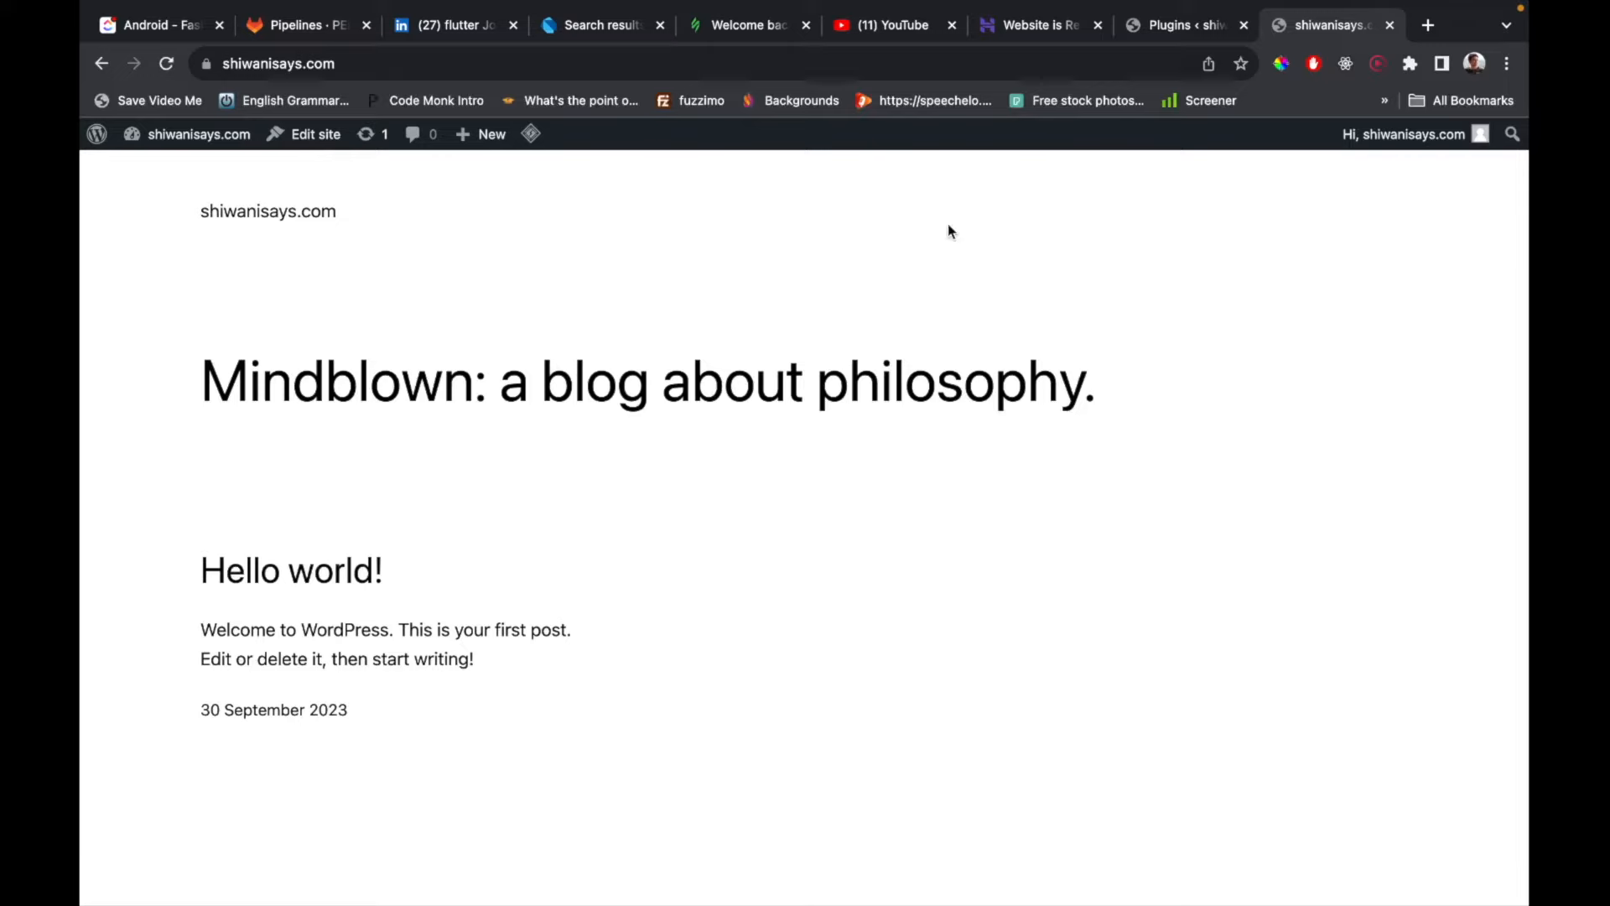
scroll(949, 230, down, 5)
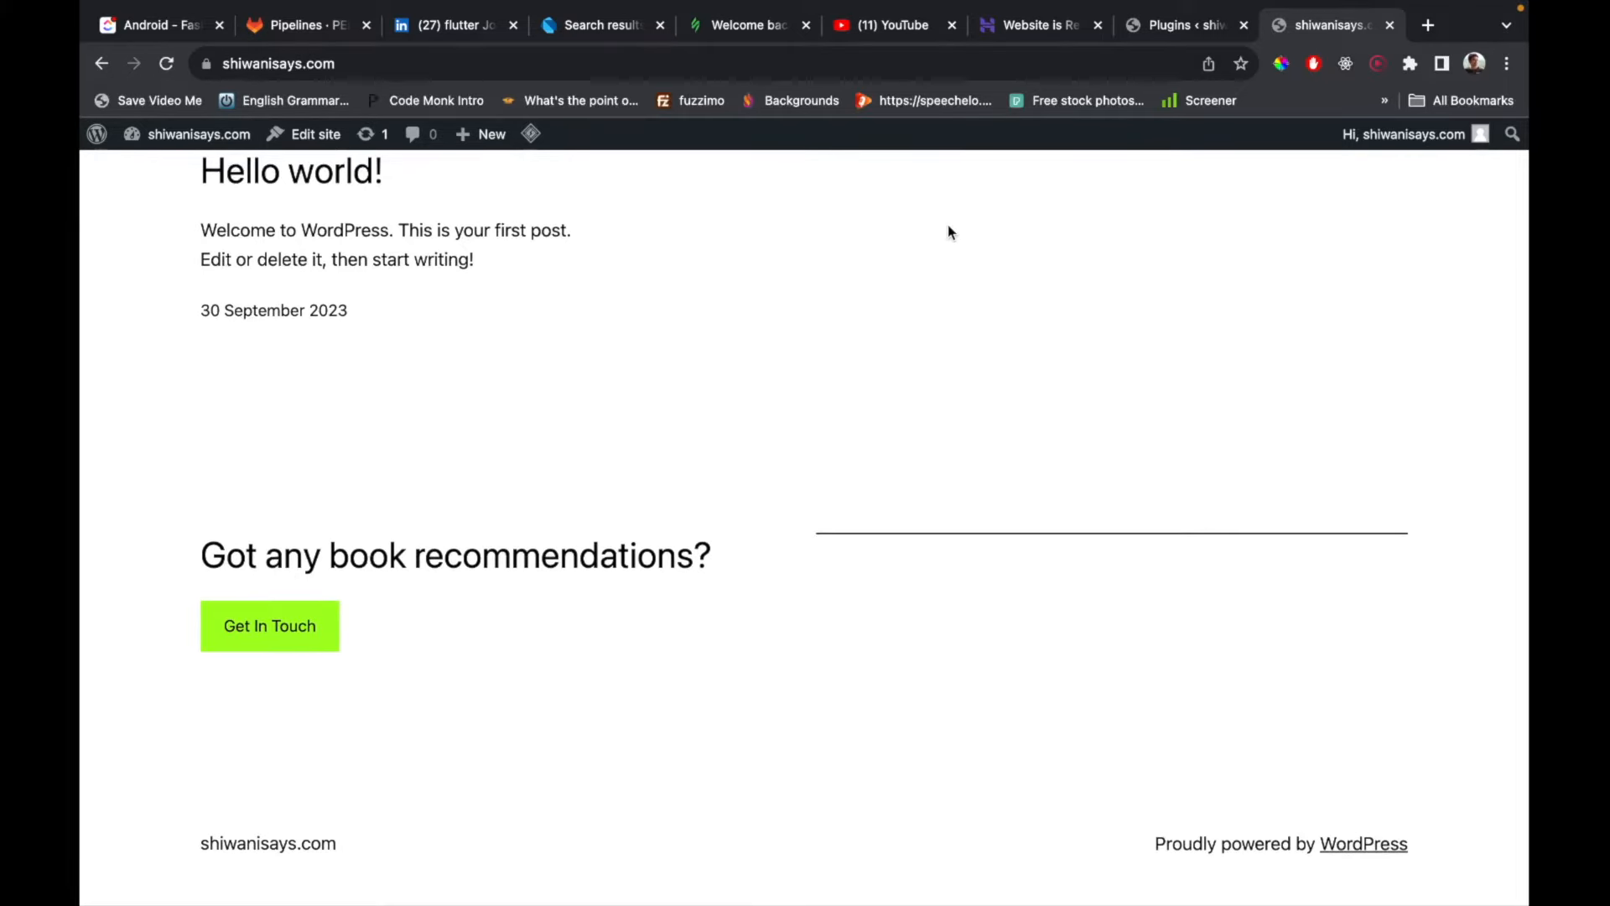
scroll(1107, 525, up, 4)
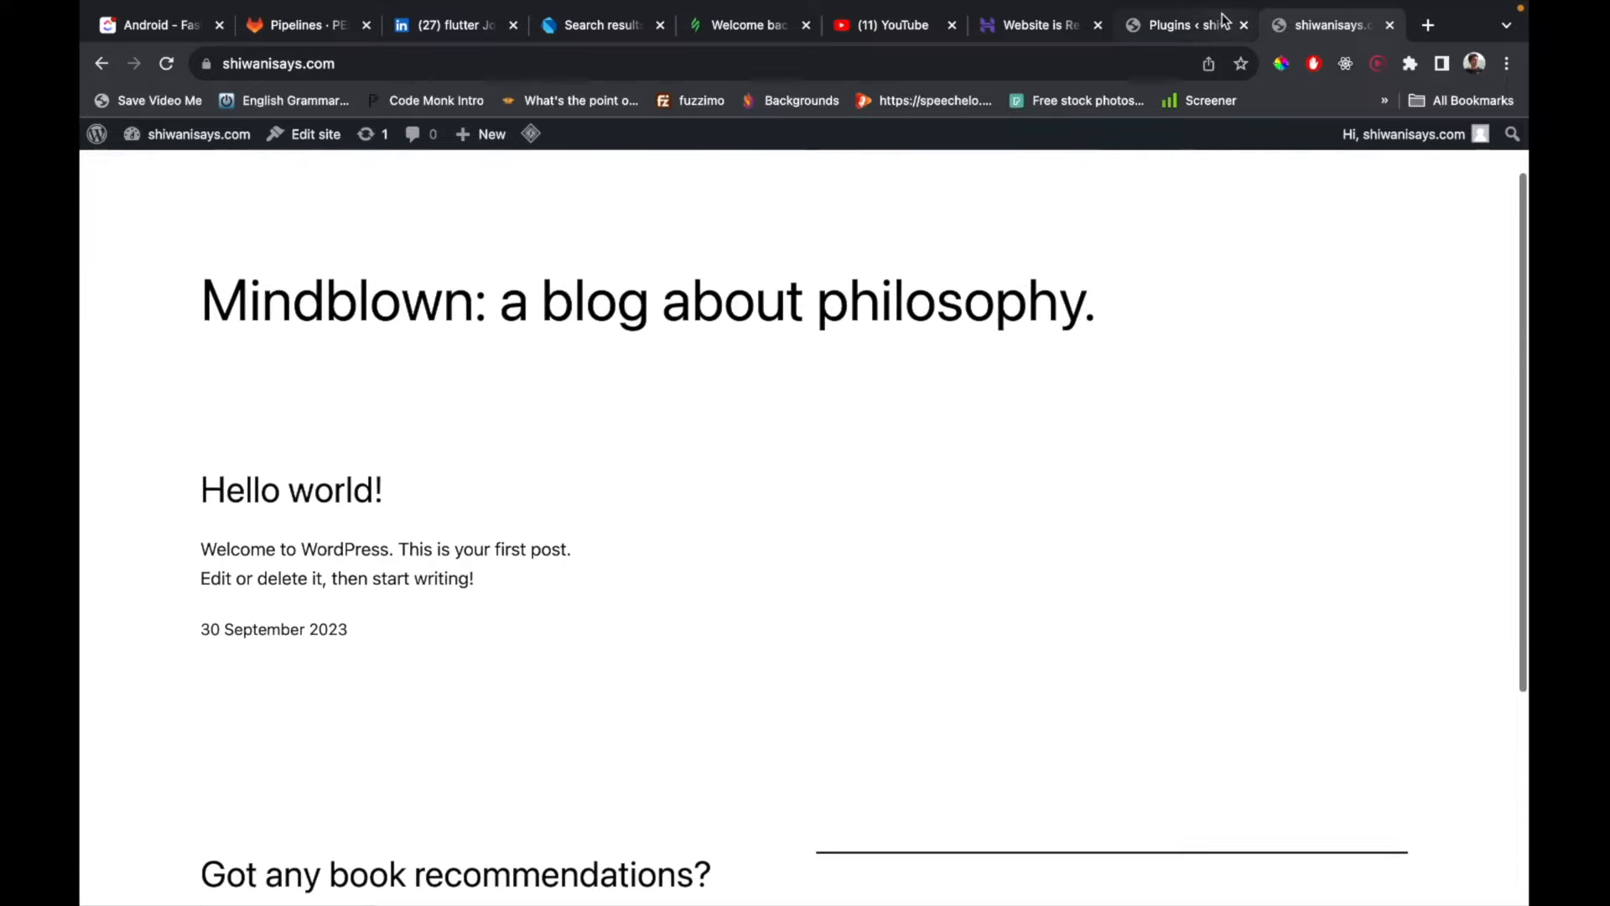
Switch back to the WordPress admin area and examine the options for Appearance, Users and Tools.
click(1226, 18)
mouse_move(156, 420)
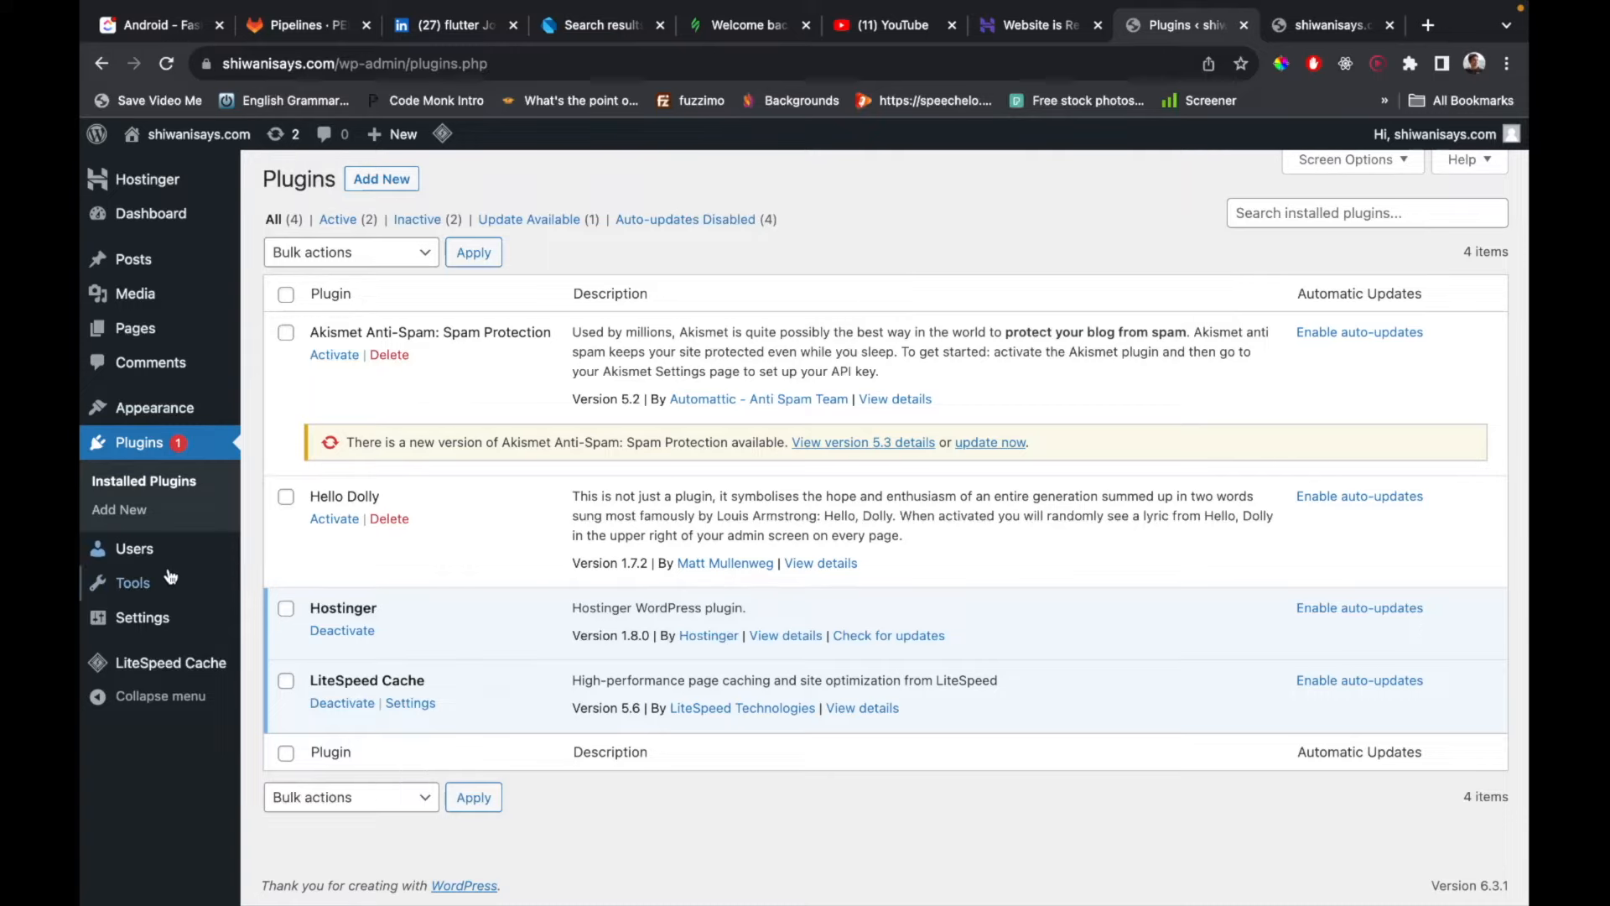
mouse_move(152, 563)
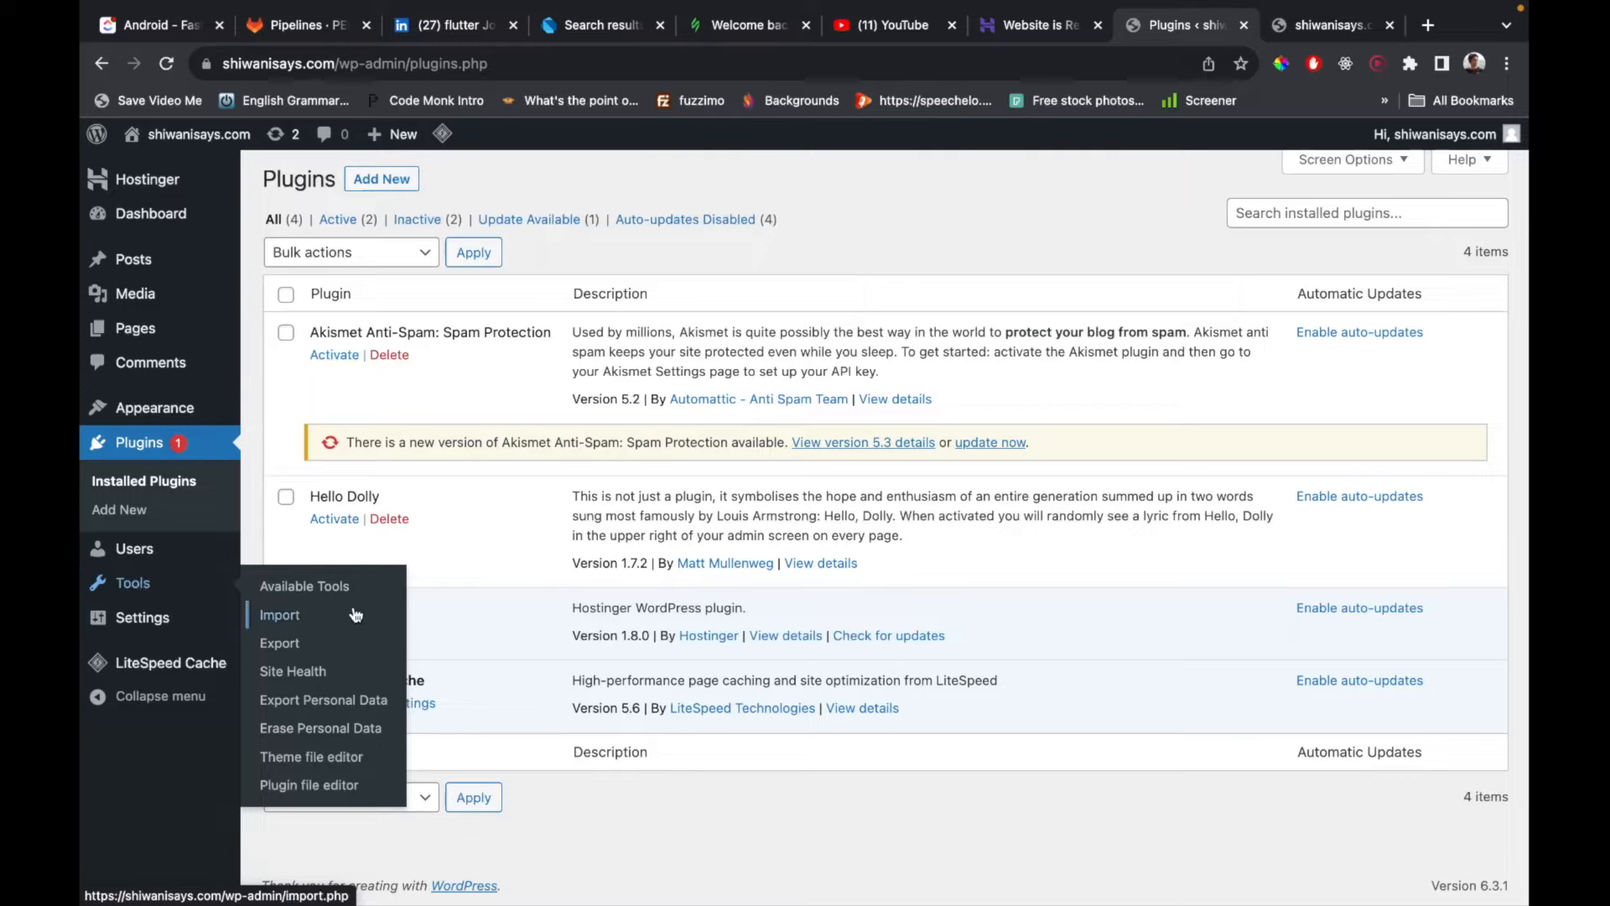
Open the site's General Settings and look through the title, address, membership, language and time options.
mouse_move(163, 619)
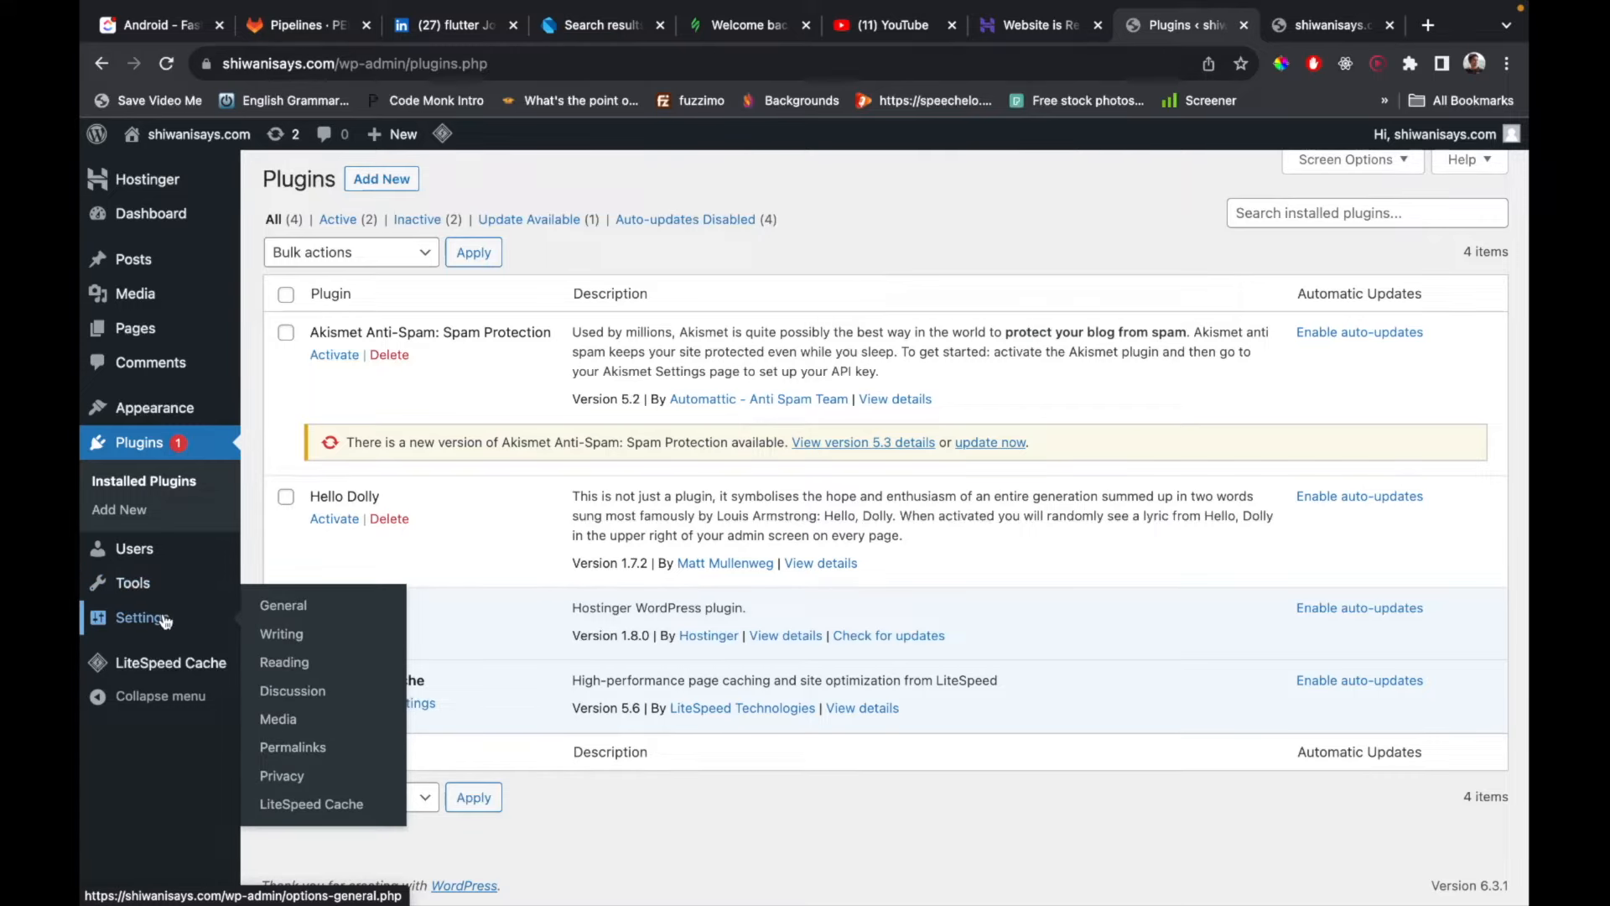
click(298, 608)
scroll(686, 596, down, 5)
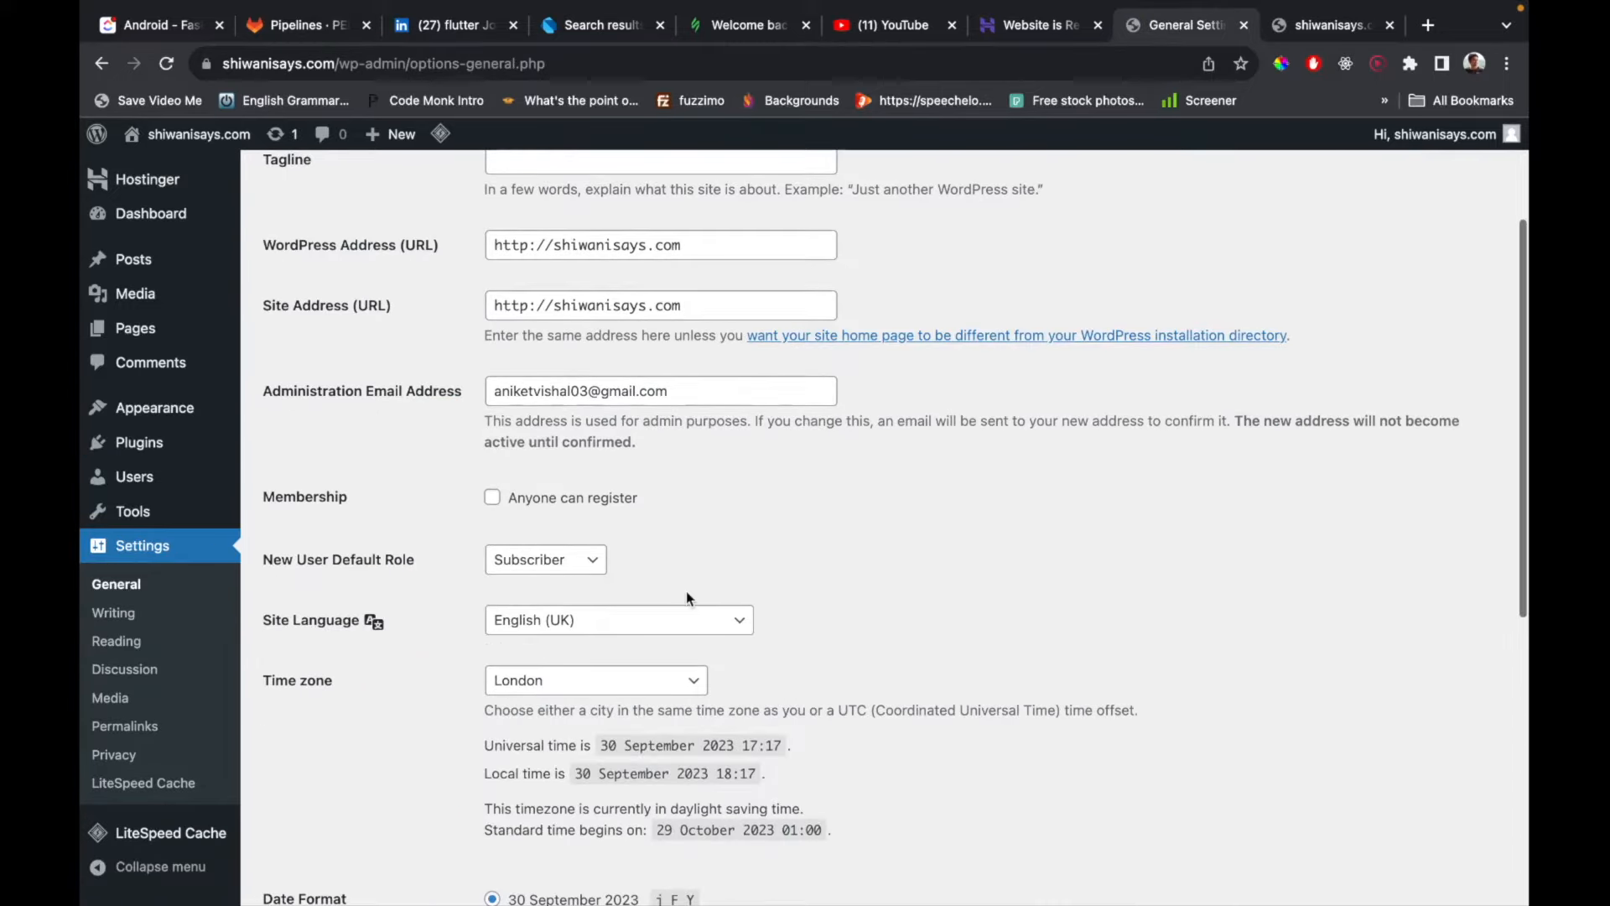
scroll(686, 599, down, 5)
scroll(686, 599, up, 8)
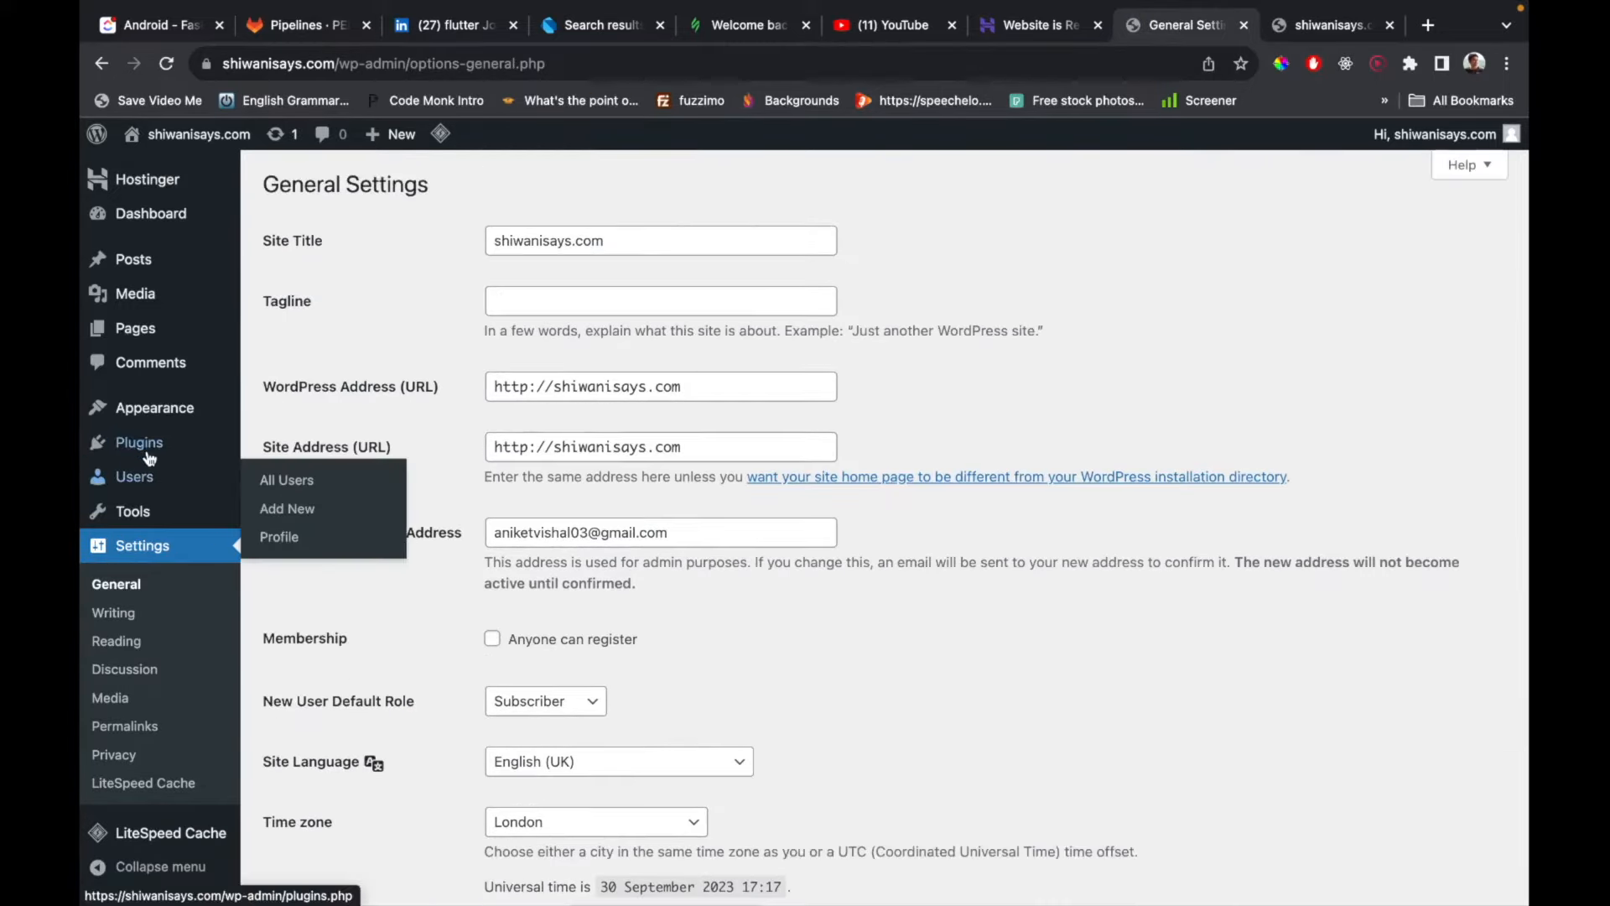
Return to the installed plugins and bulk-delete the inactive ones, Akismet Anti-spam and Hello Dolly, with their data.
click(149, 451)
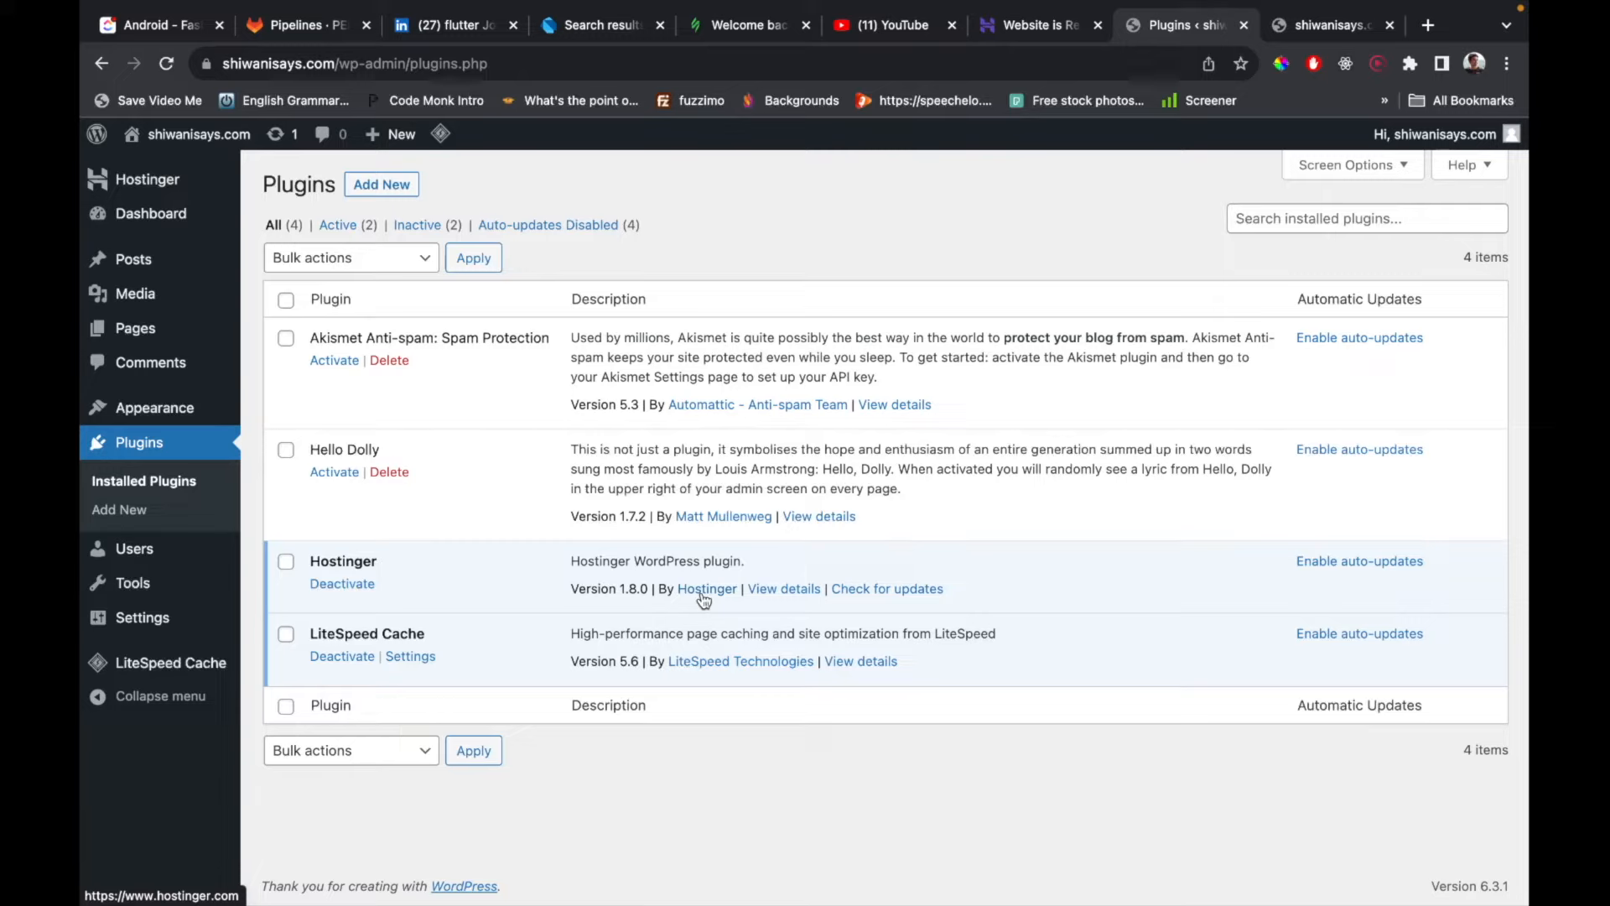
click(286, 300)
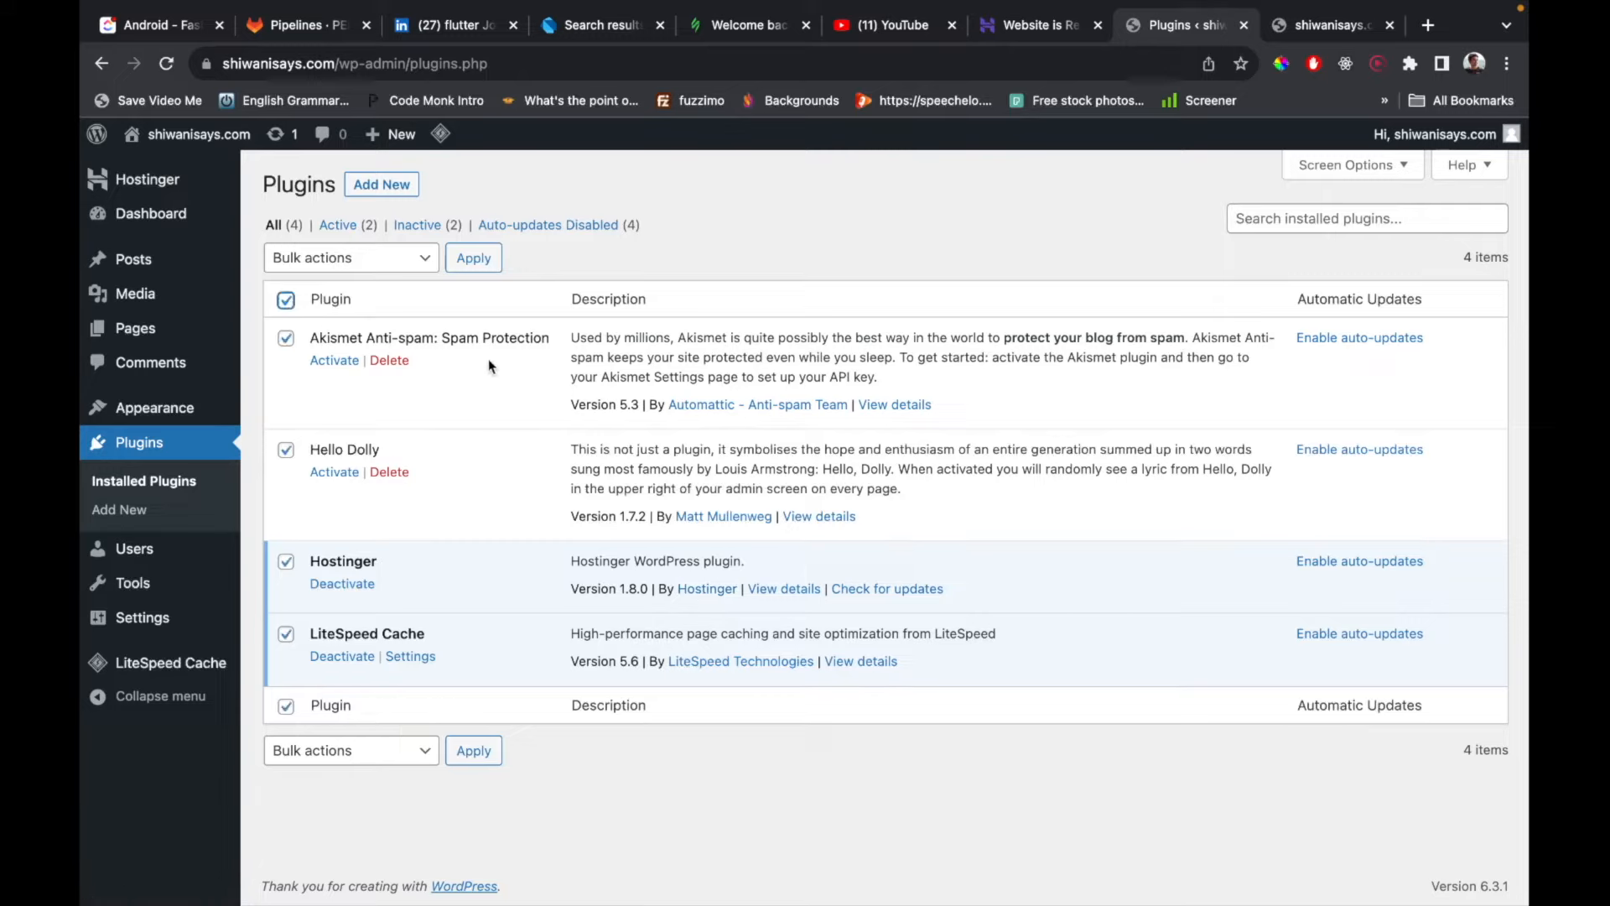
click(420, 227)
click(286, 301)
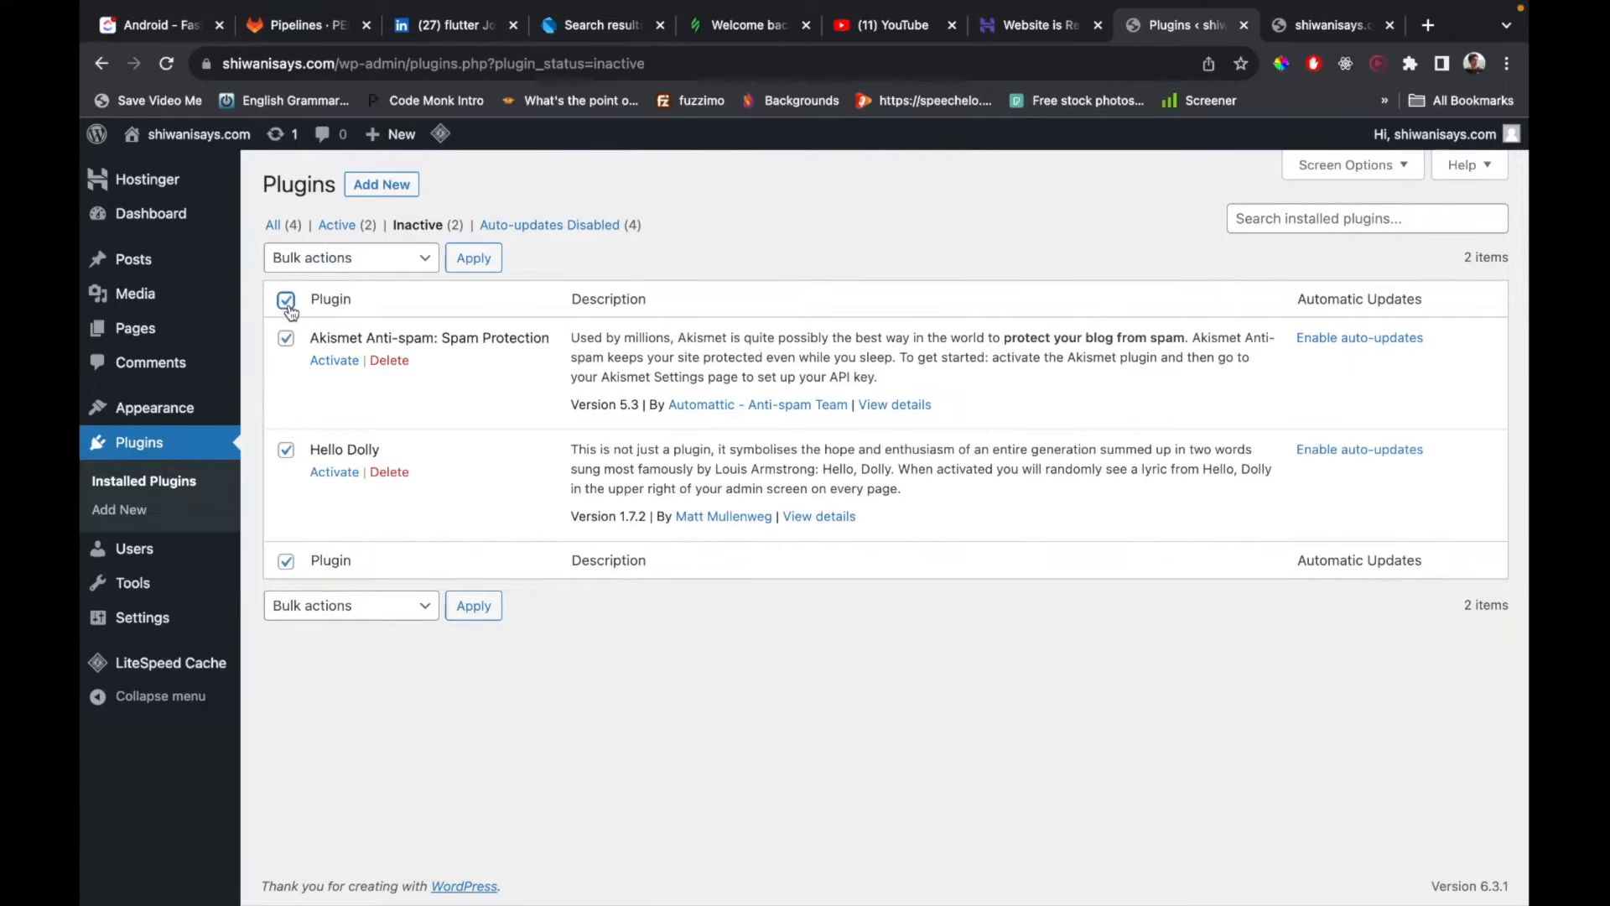
click(401, 252)
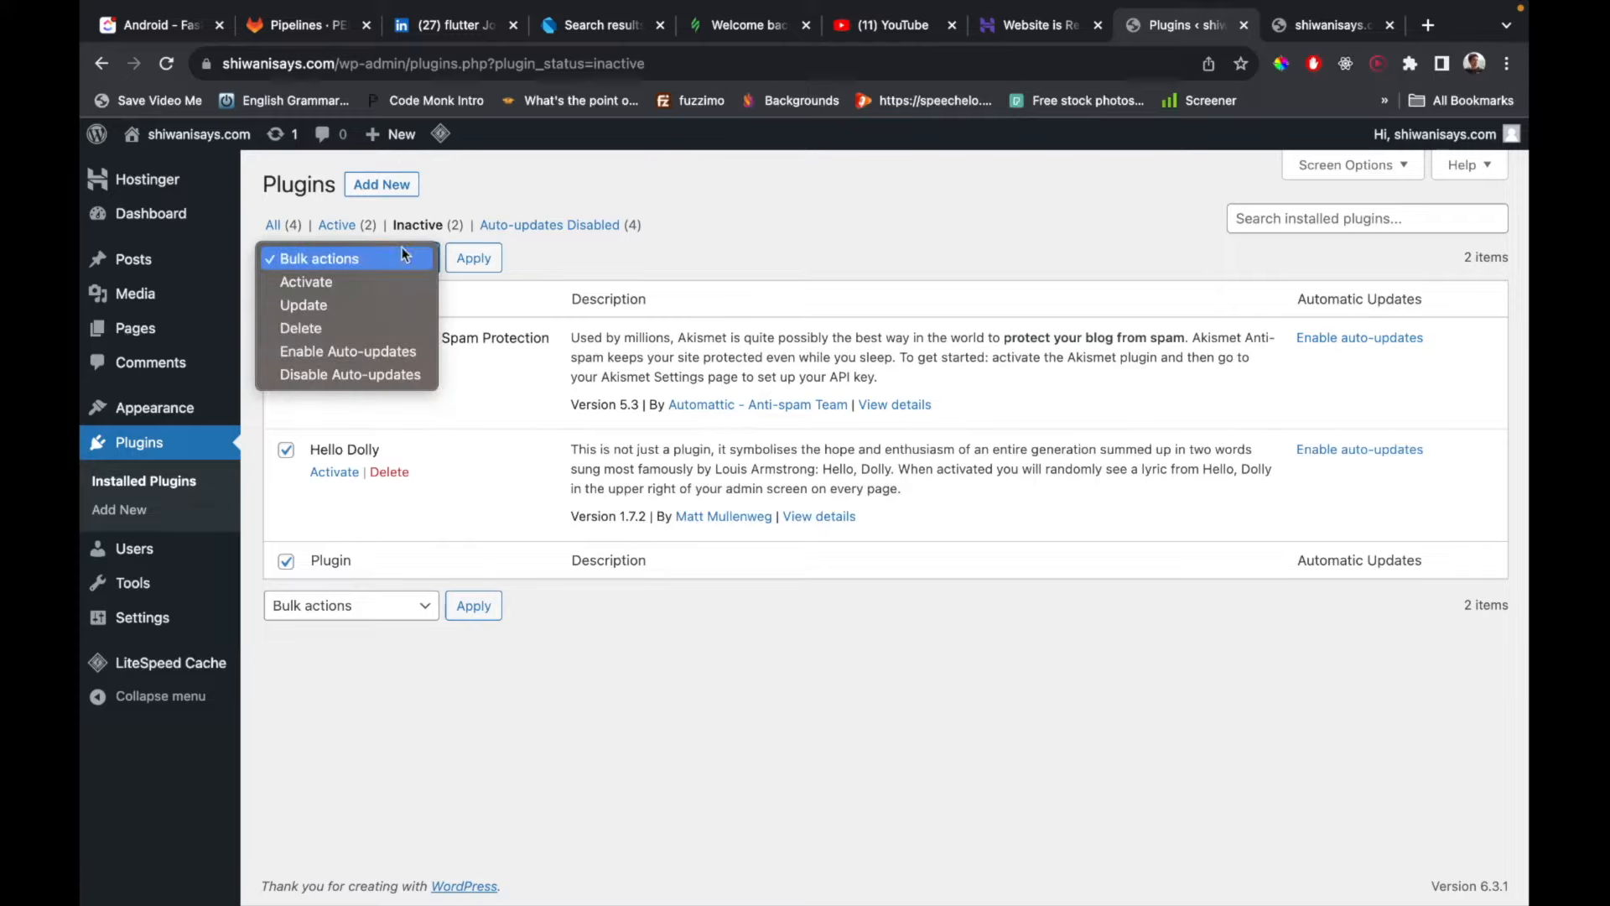
click(358, 320)
click(473, 257)
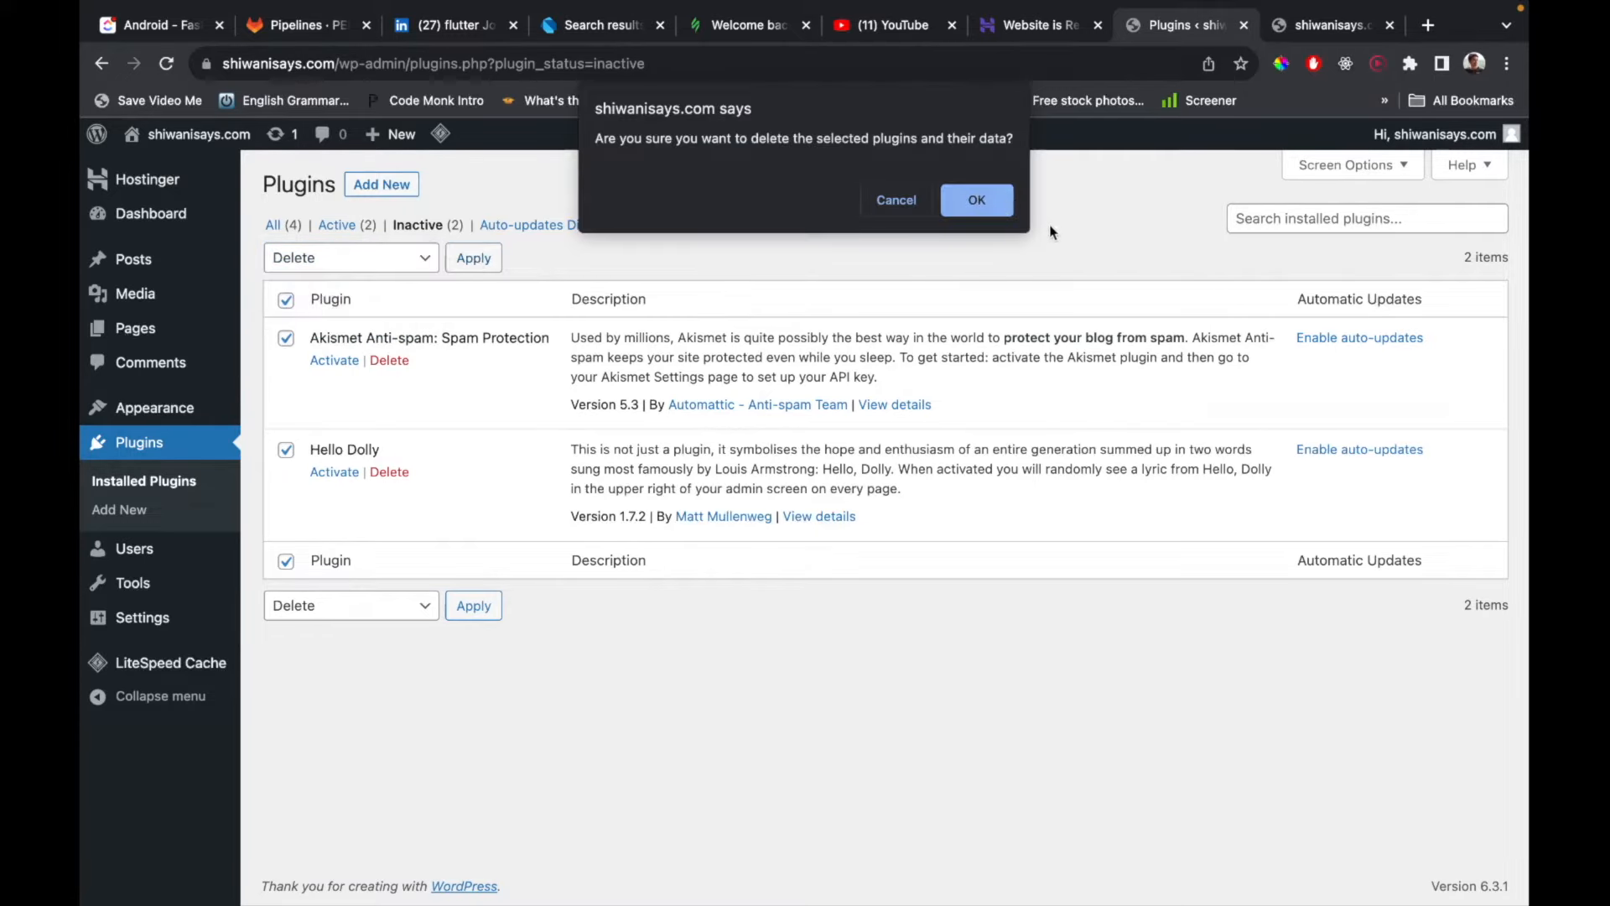
click(1000, 202)
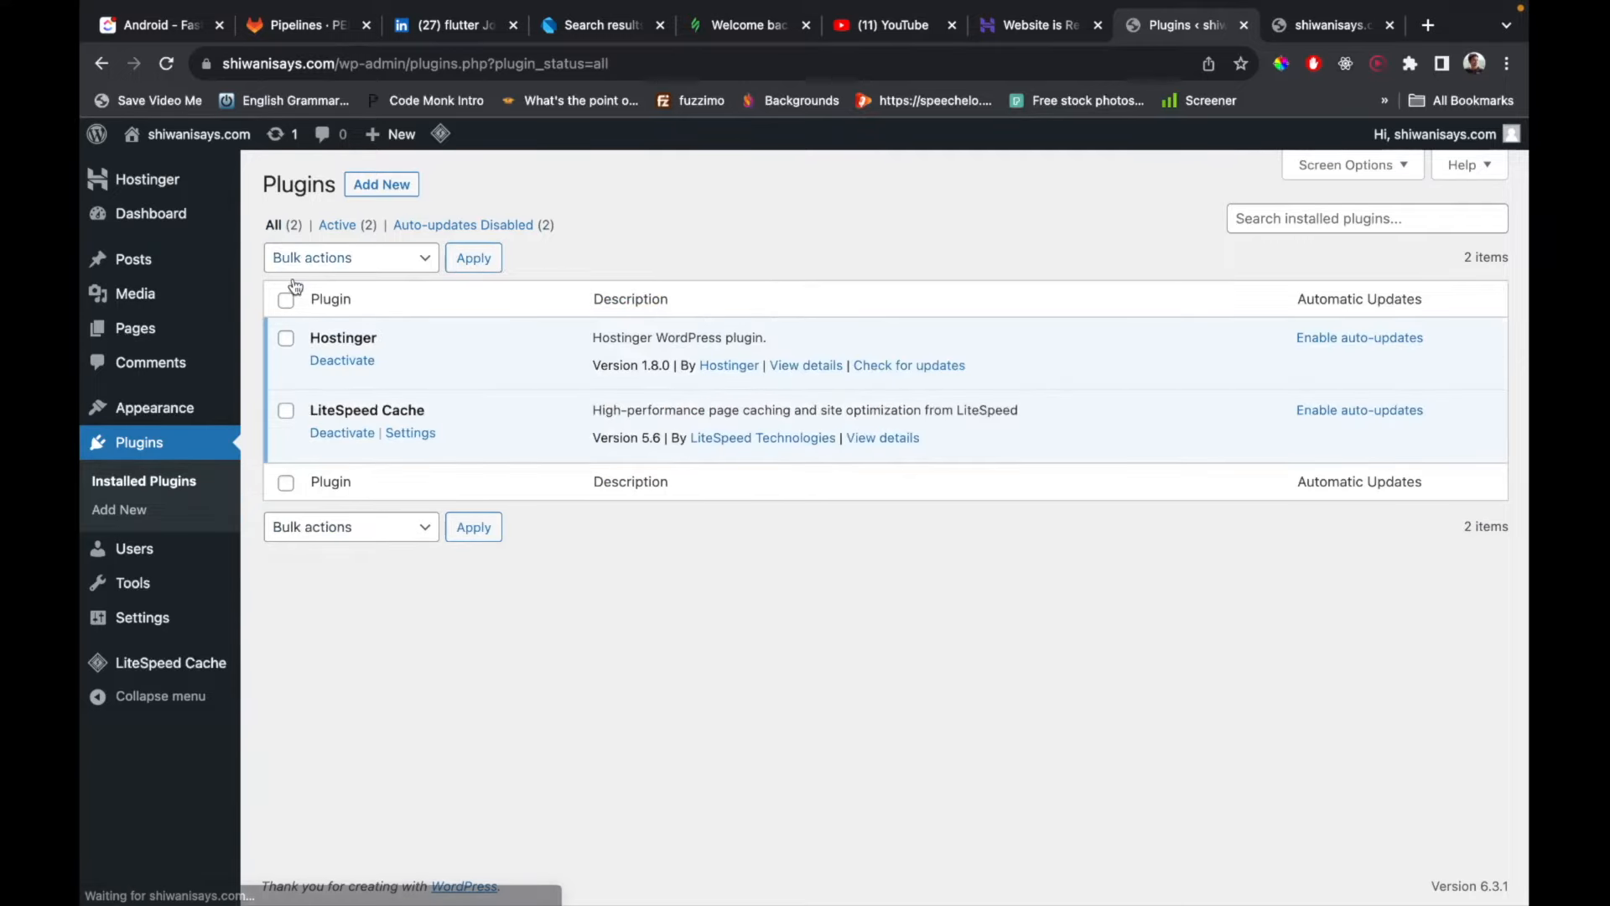
Try to bulk-delete the still active Hostinger and LiteSpeed Cache plugins.
click(285, 300)
click(351, 258)
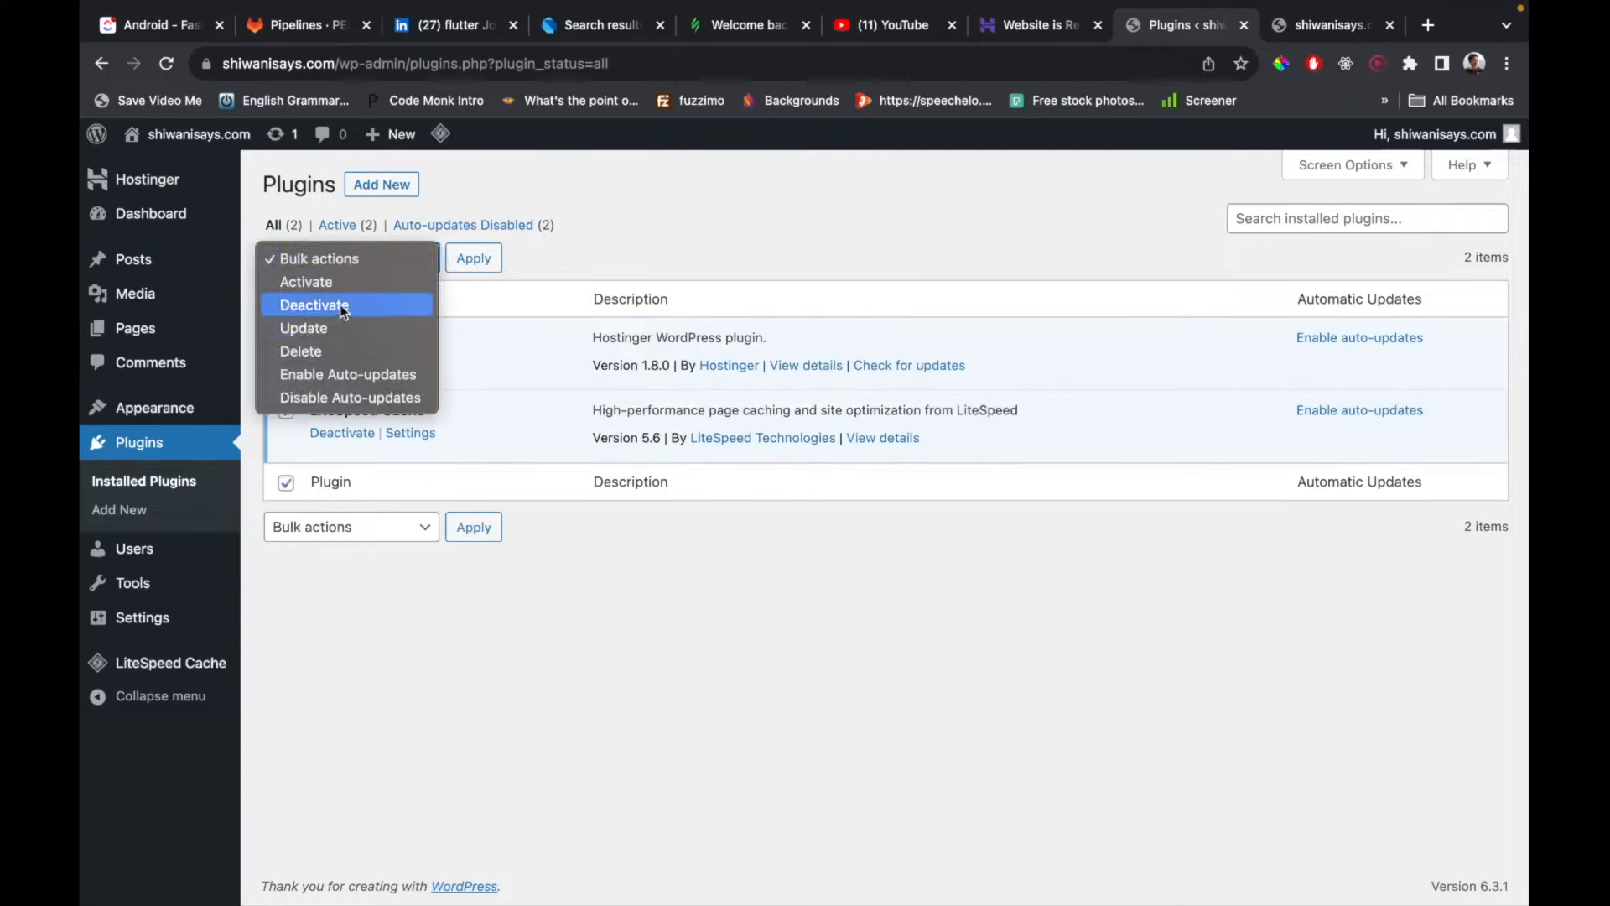
click(344, 350)
click(473, 259)
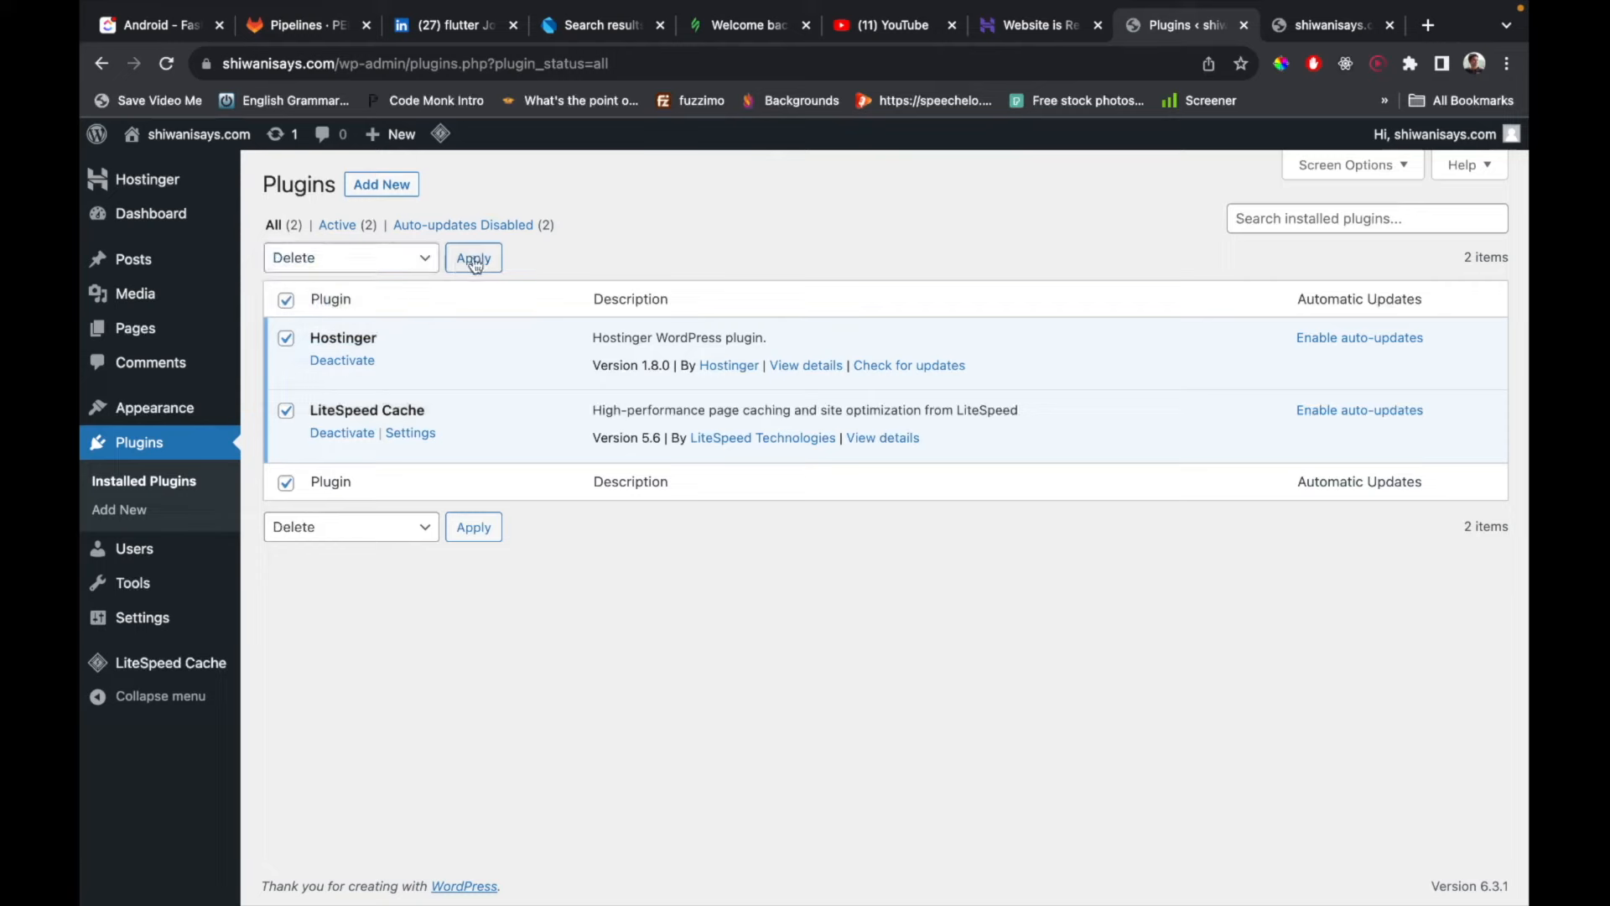
click(975, 199)
Deactivate the selected Hostinger and LiteSpeed Cache plugins in one bulk action.
click(350, 267)
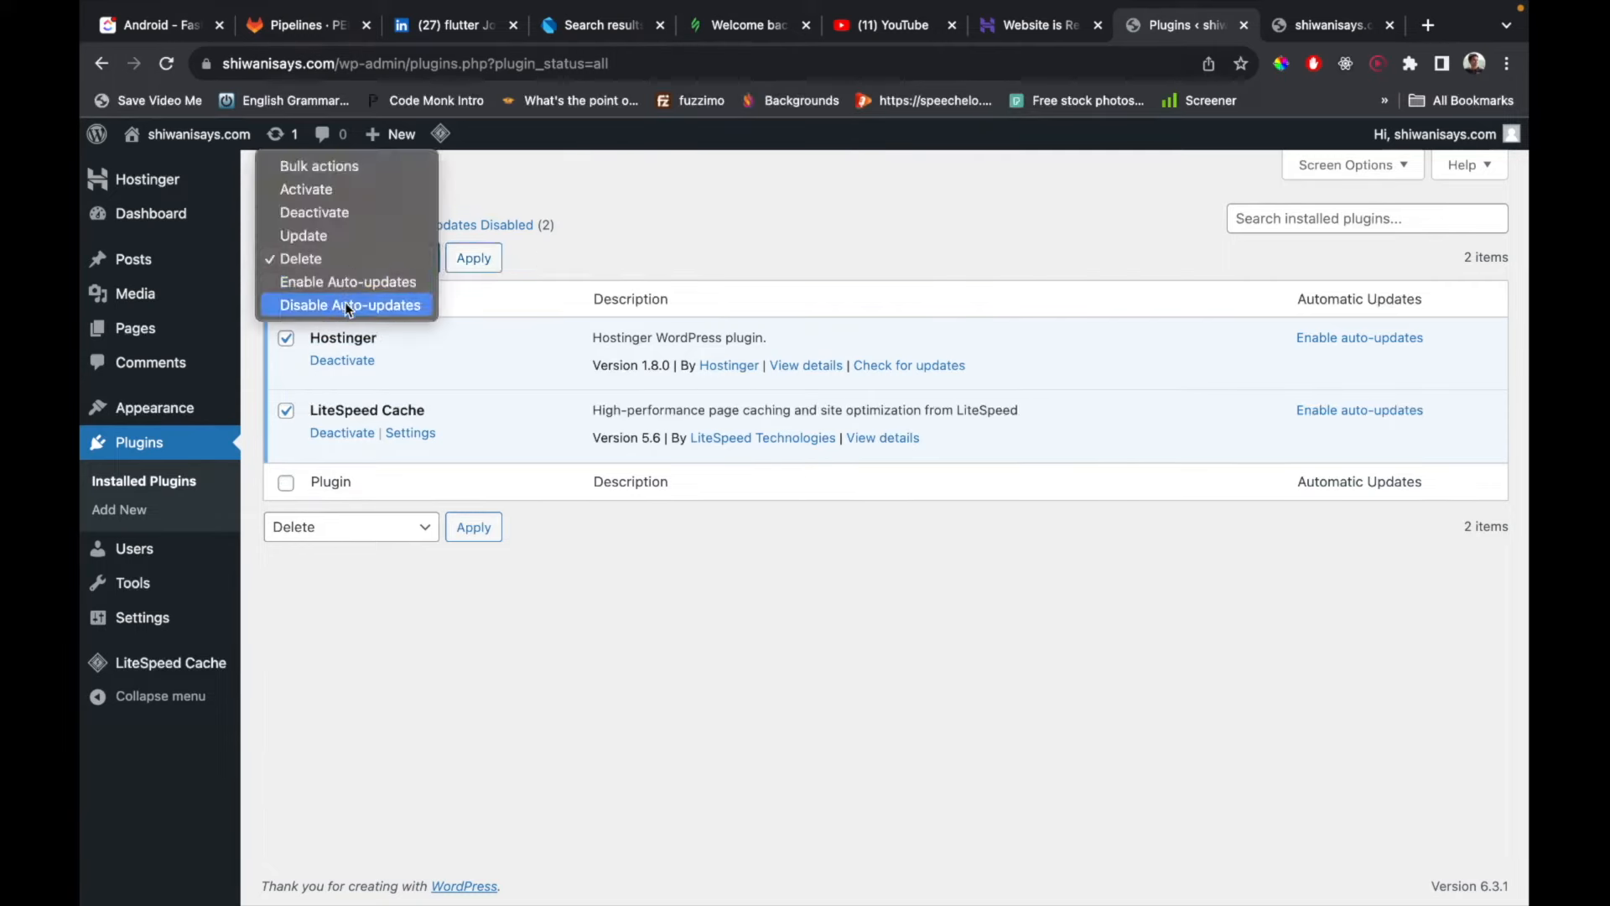
click(339, 212)
click(458, 256)
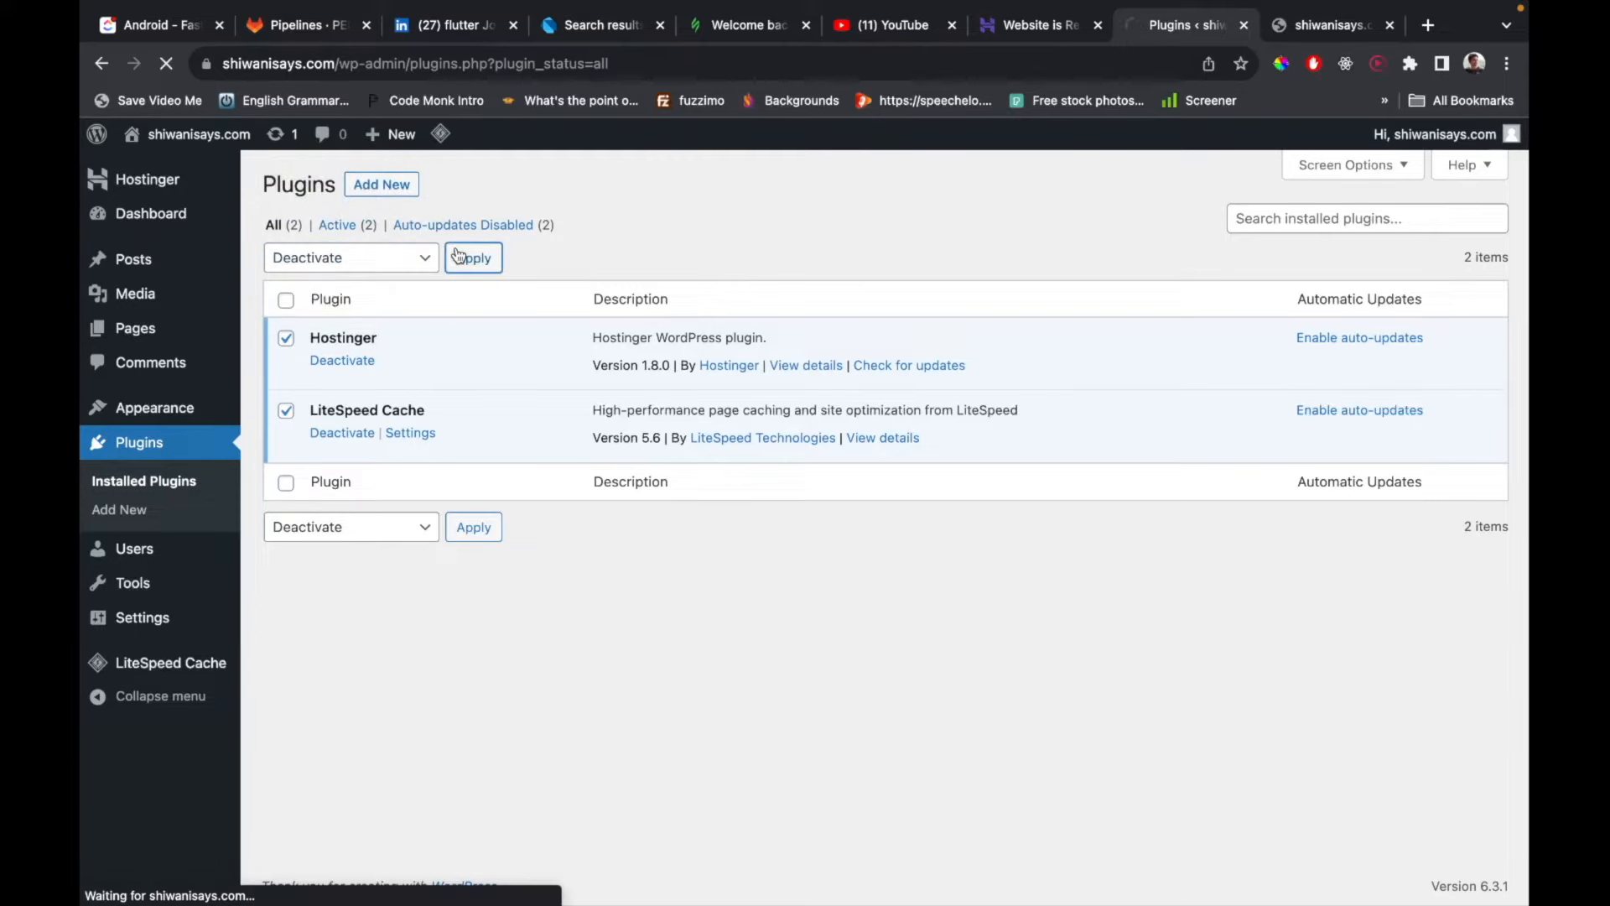
Bulk-delete the deactivated Hostinger and LiteSpeed Cache plugins, including their data.
click(287, 362)
click(344, 318)
click(331, 411)
click(480, 325)
click(994, 200)
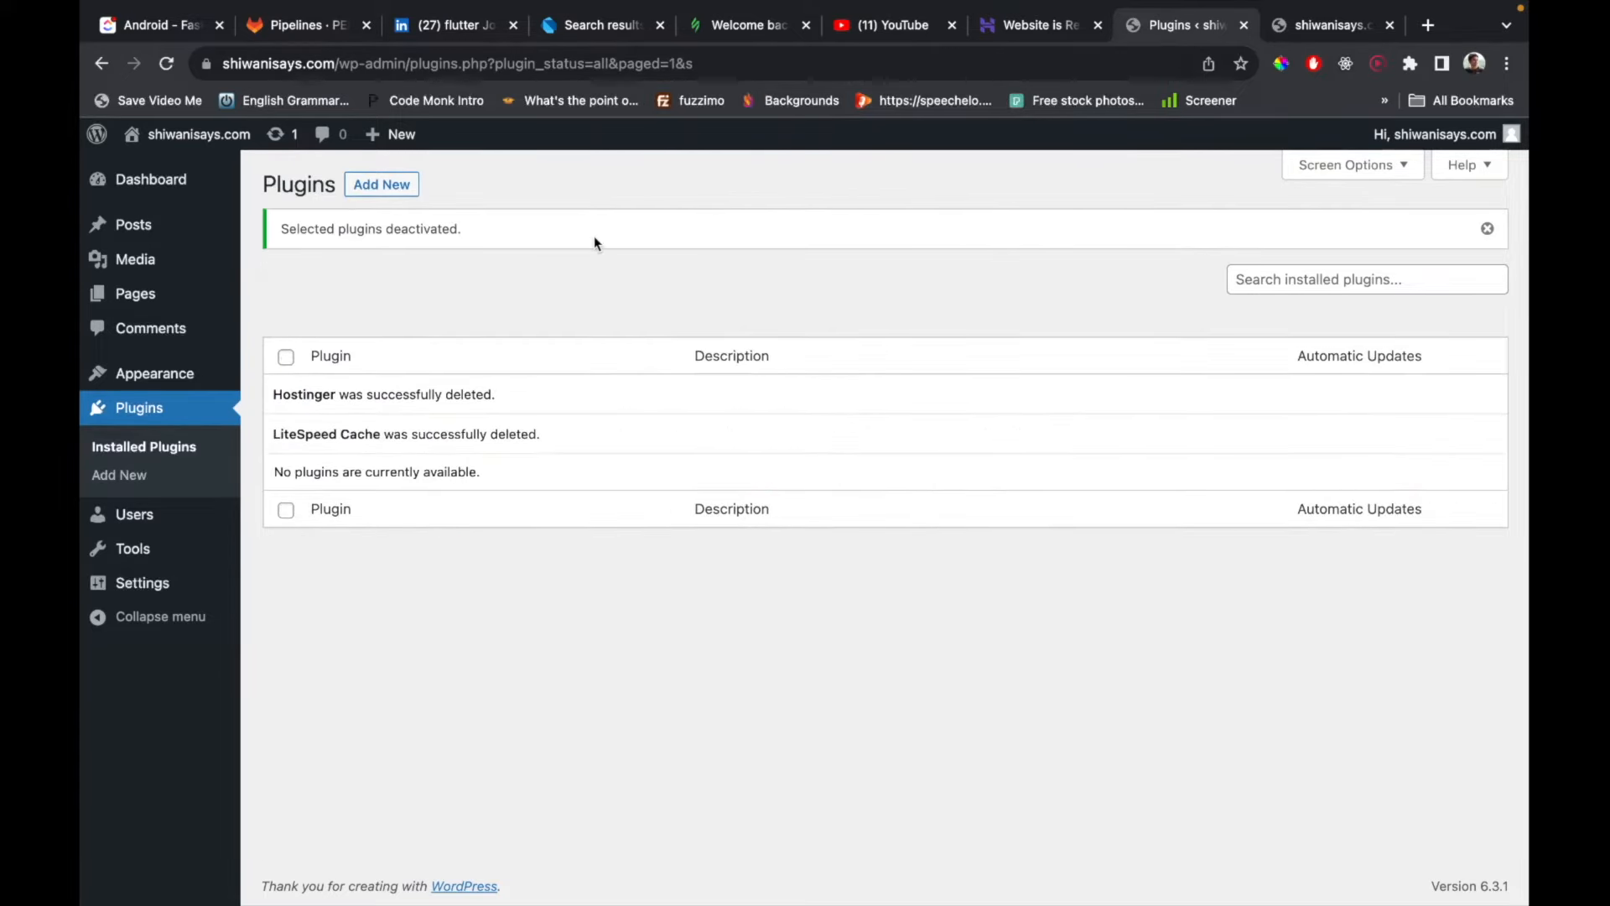
Go from the installed themes to adding a new theme and browse the popular themes on offer.
click(173, 375)
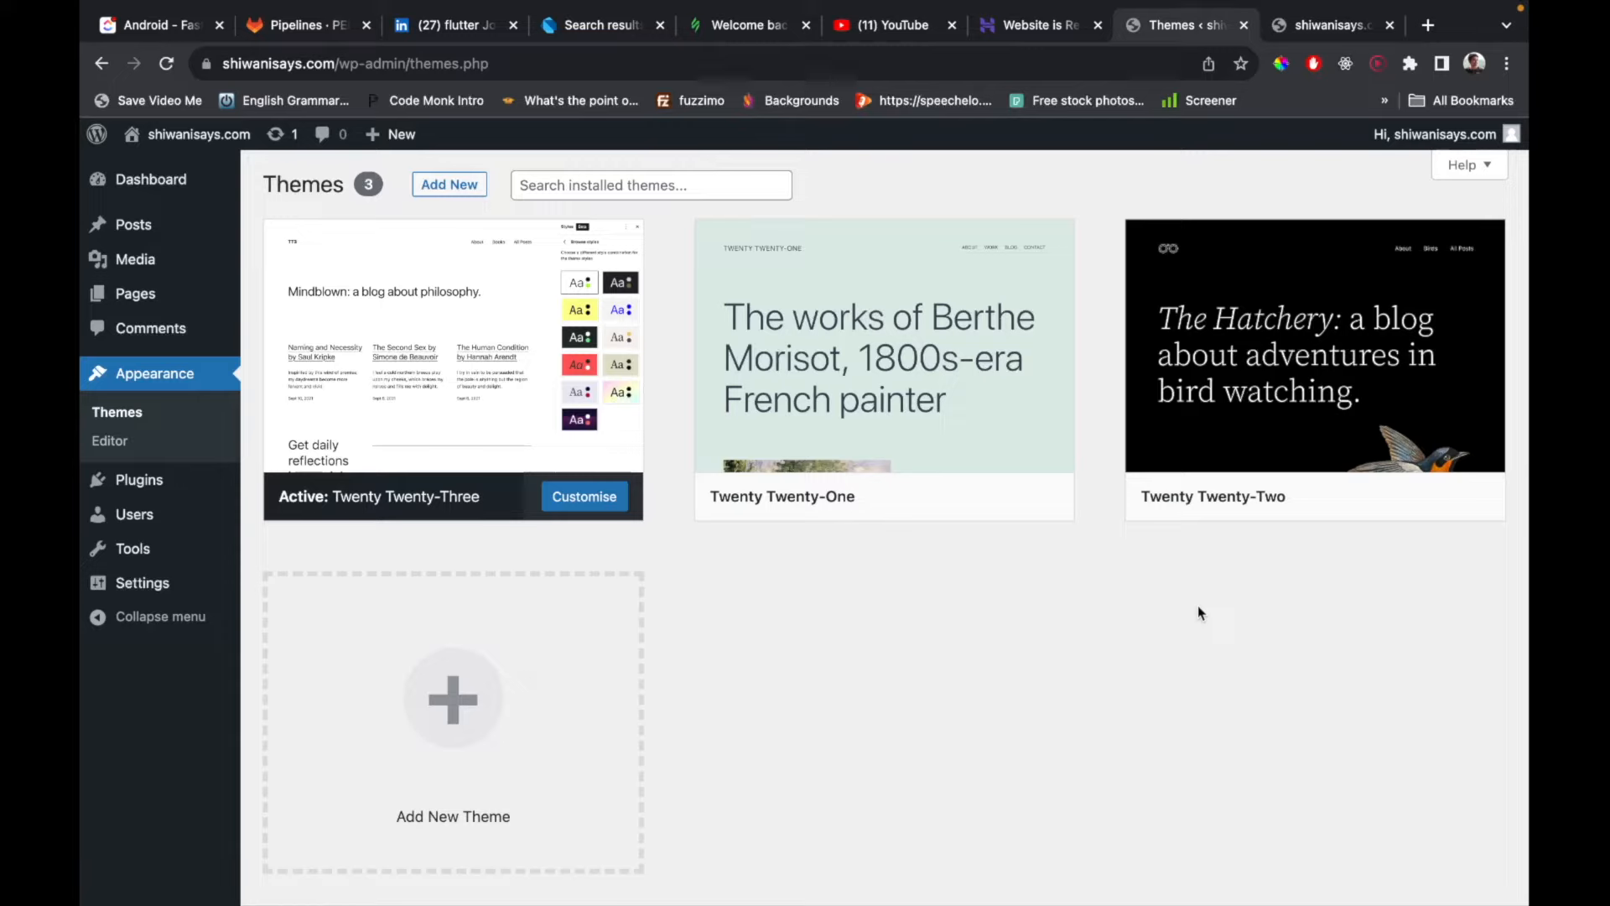
click(449, 185)
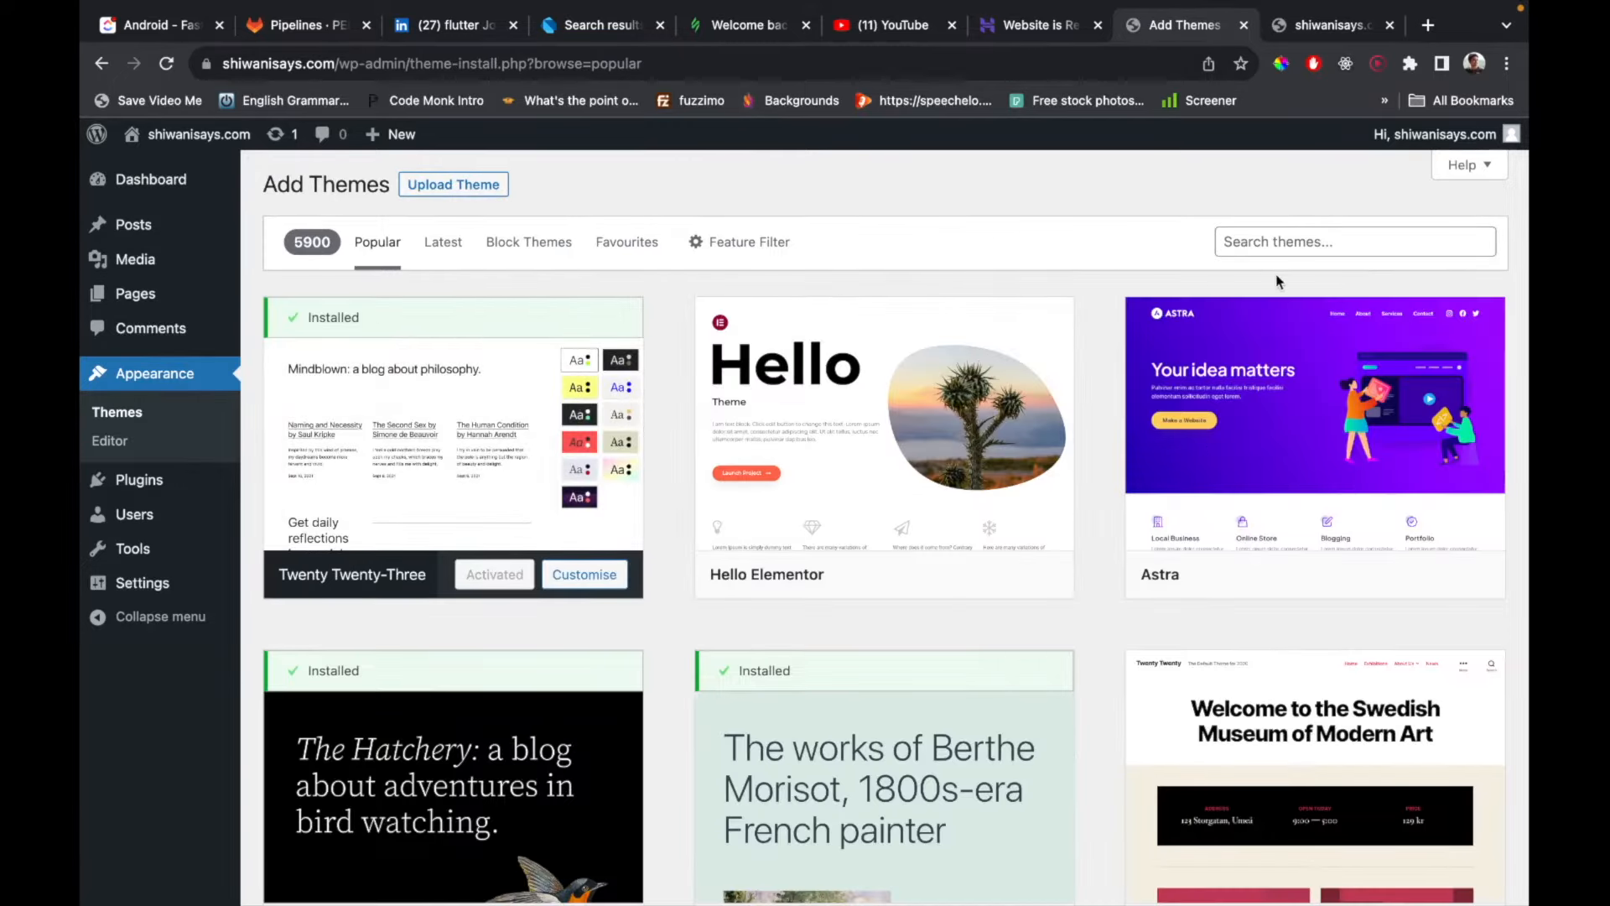
scroll(1210, 570, down, 1)
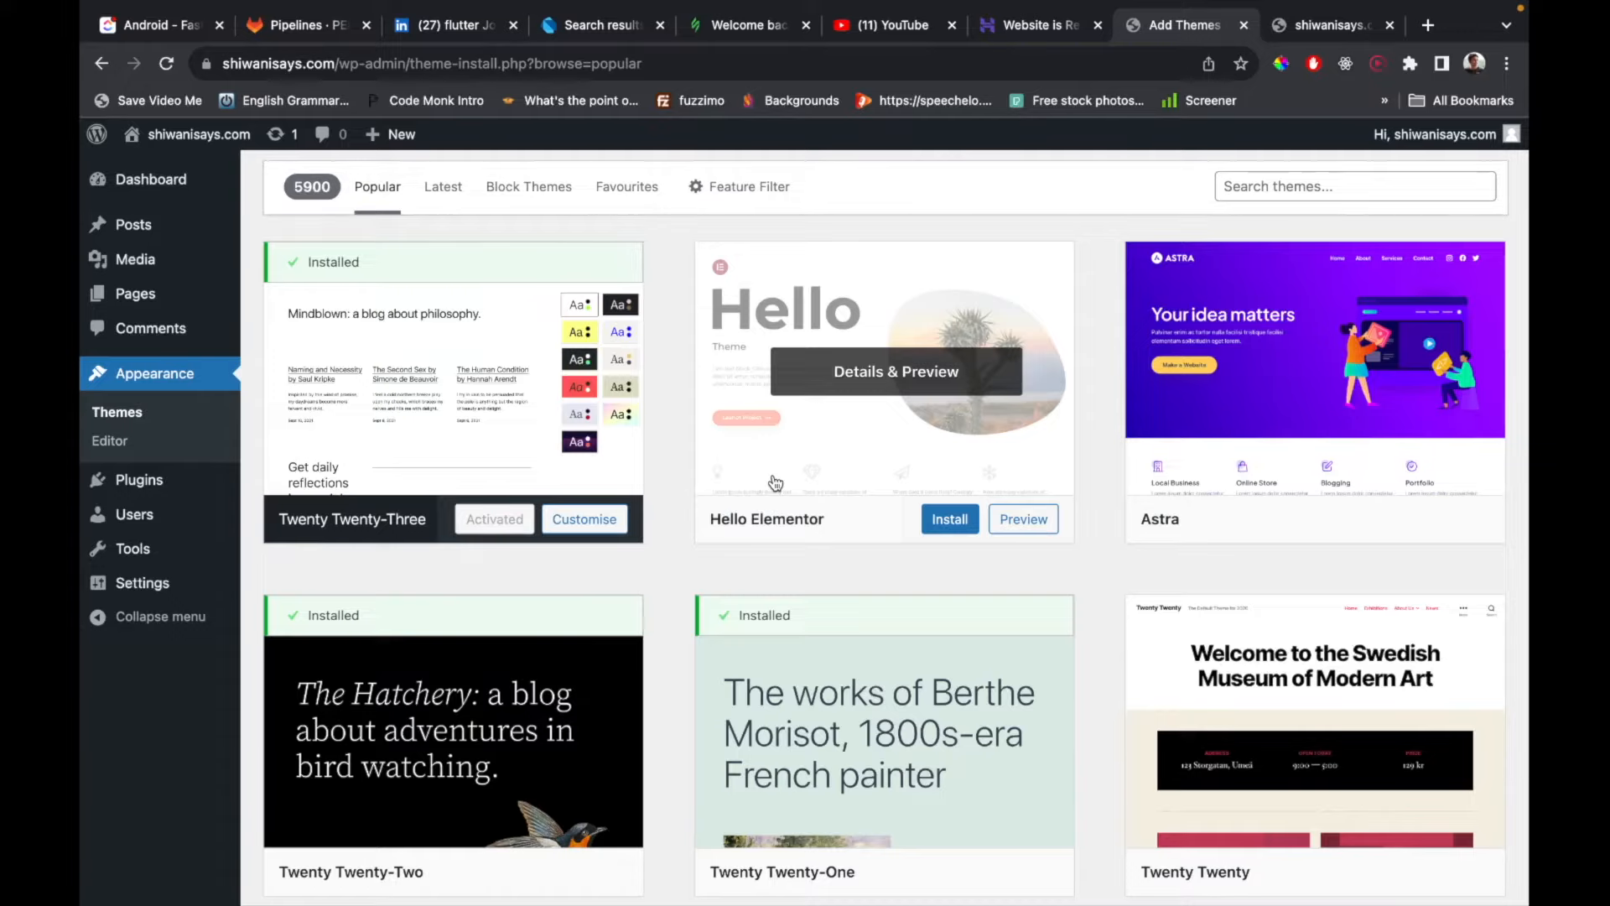
scroll(774, 482, down, 5)
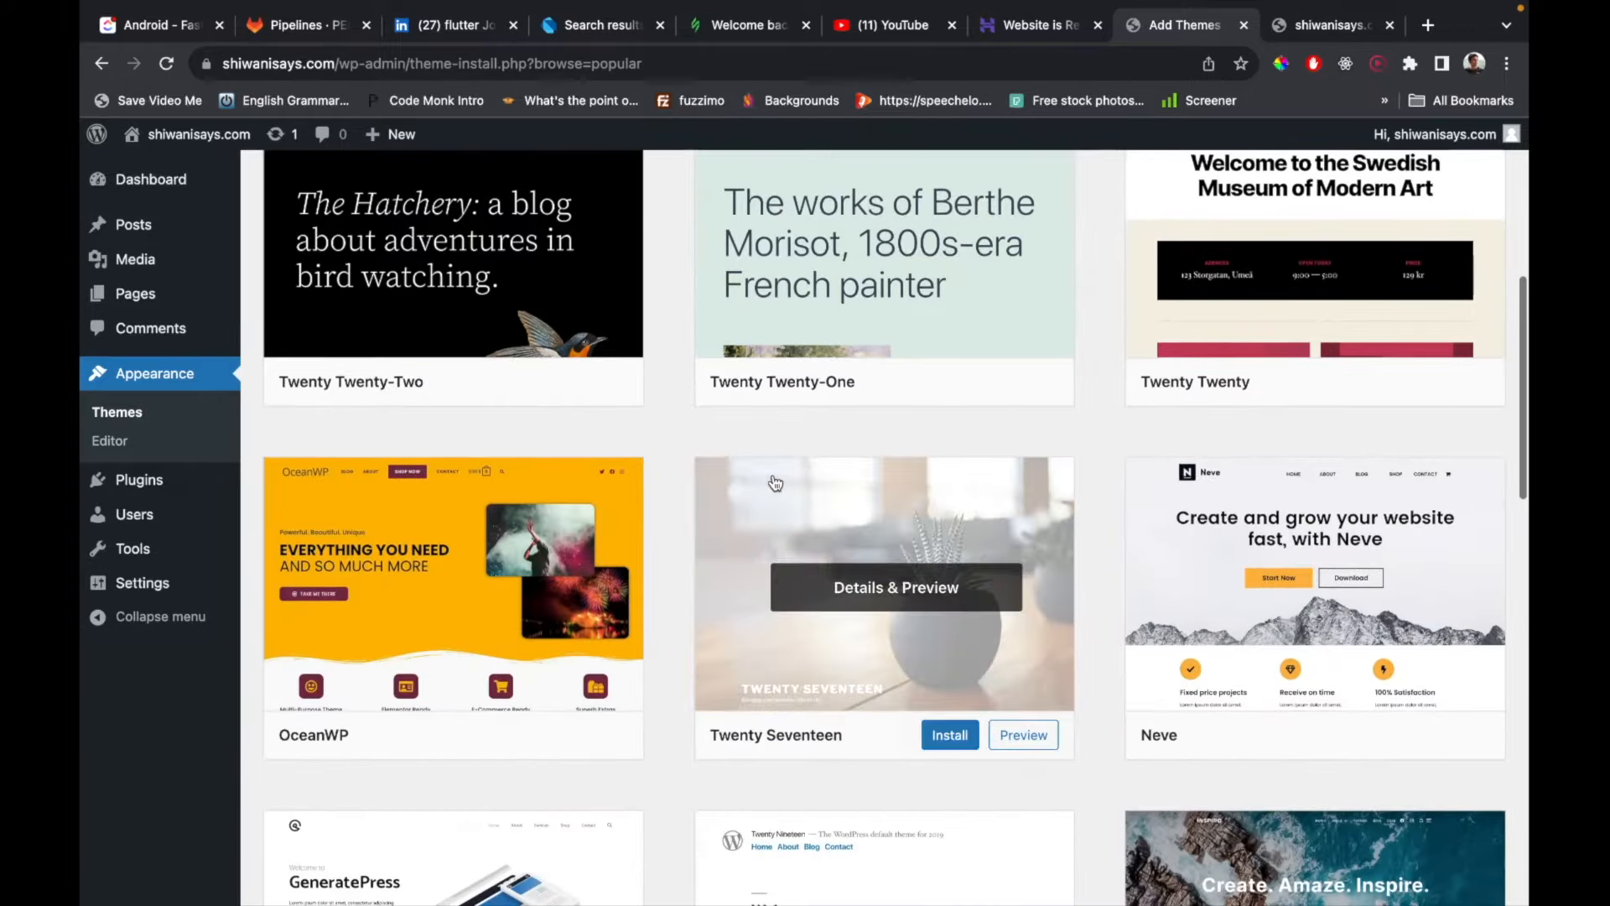
scroll(780, 473, up, 5)
scroll(805, 461, down, 2)
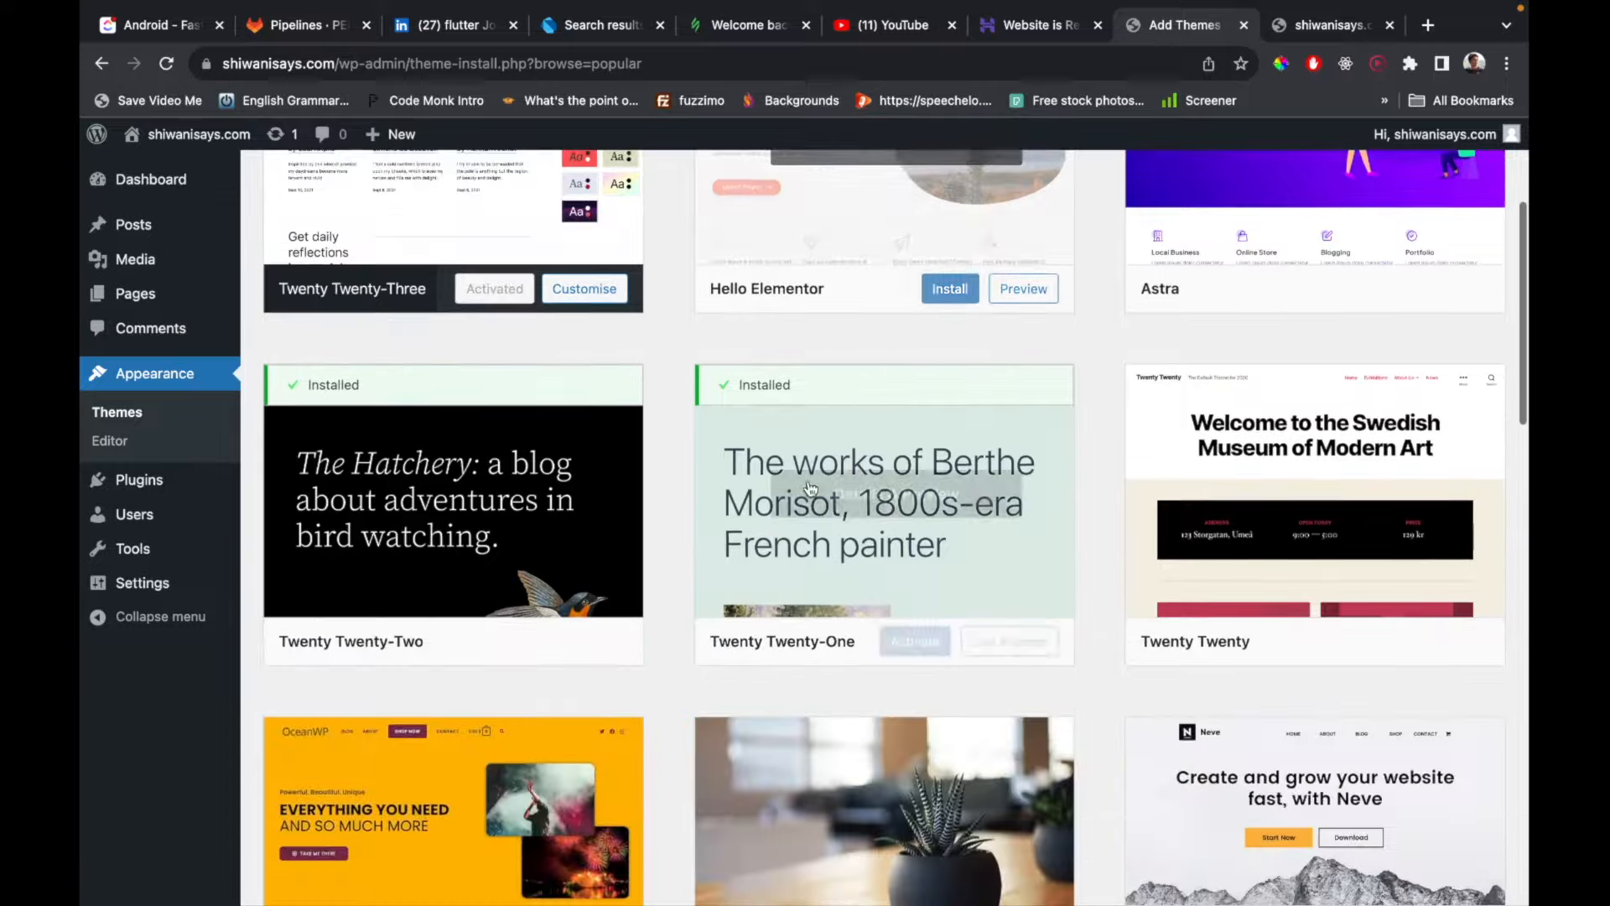
scroll(1174, 327, down, 4)
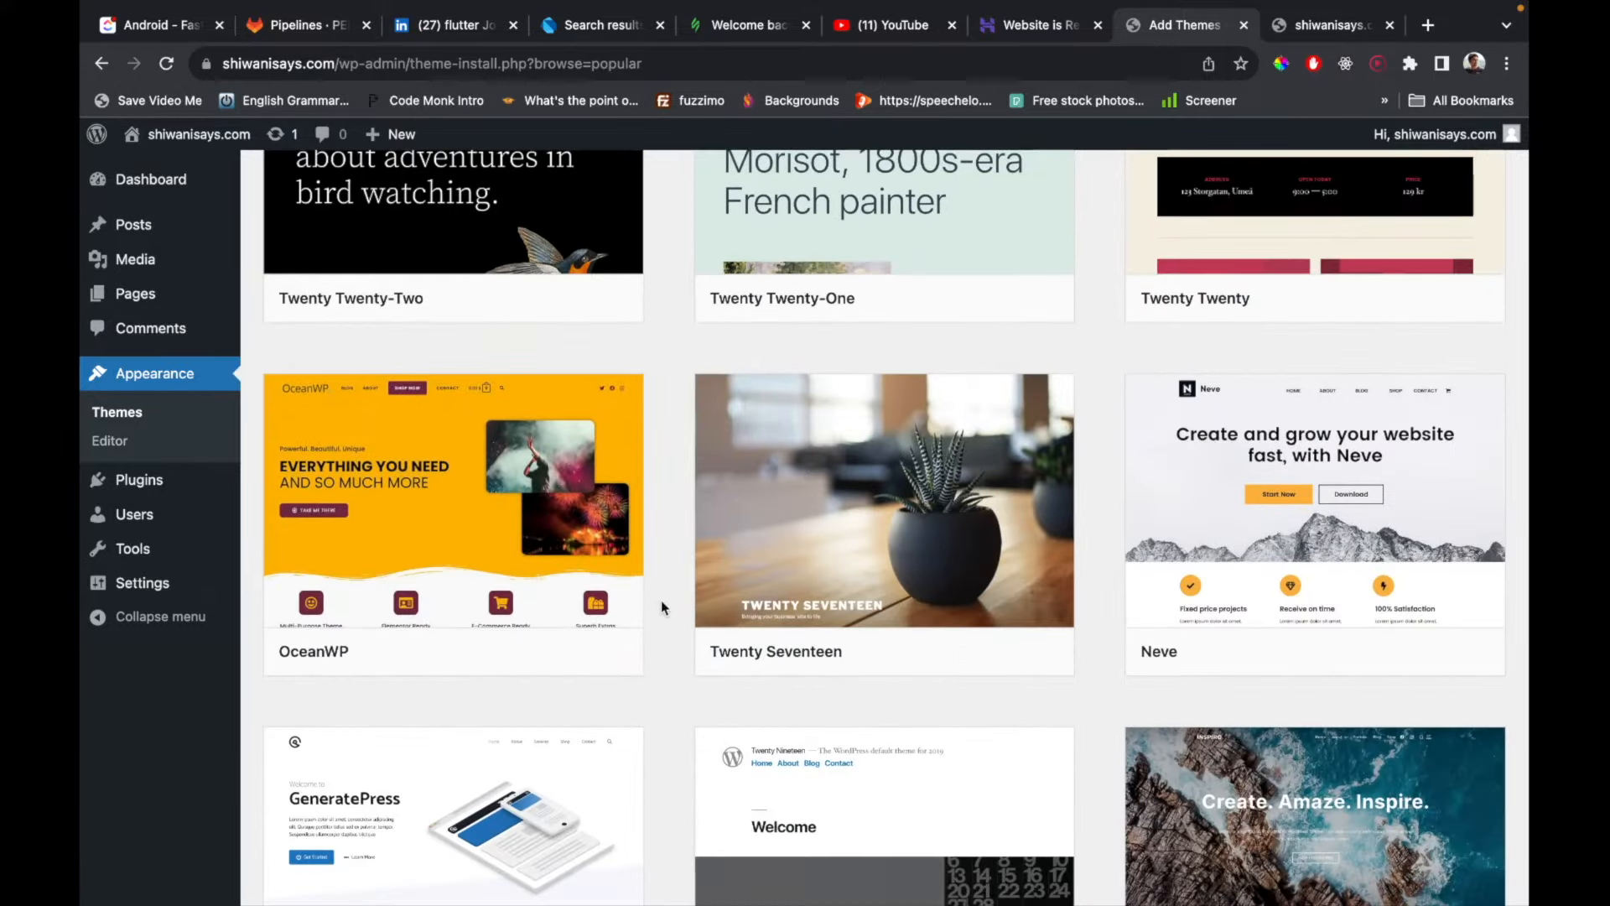
mouse_move(431, 592)
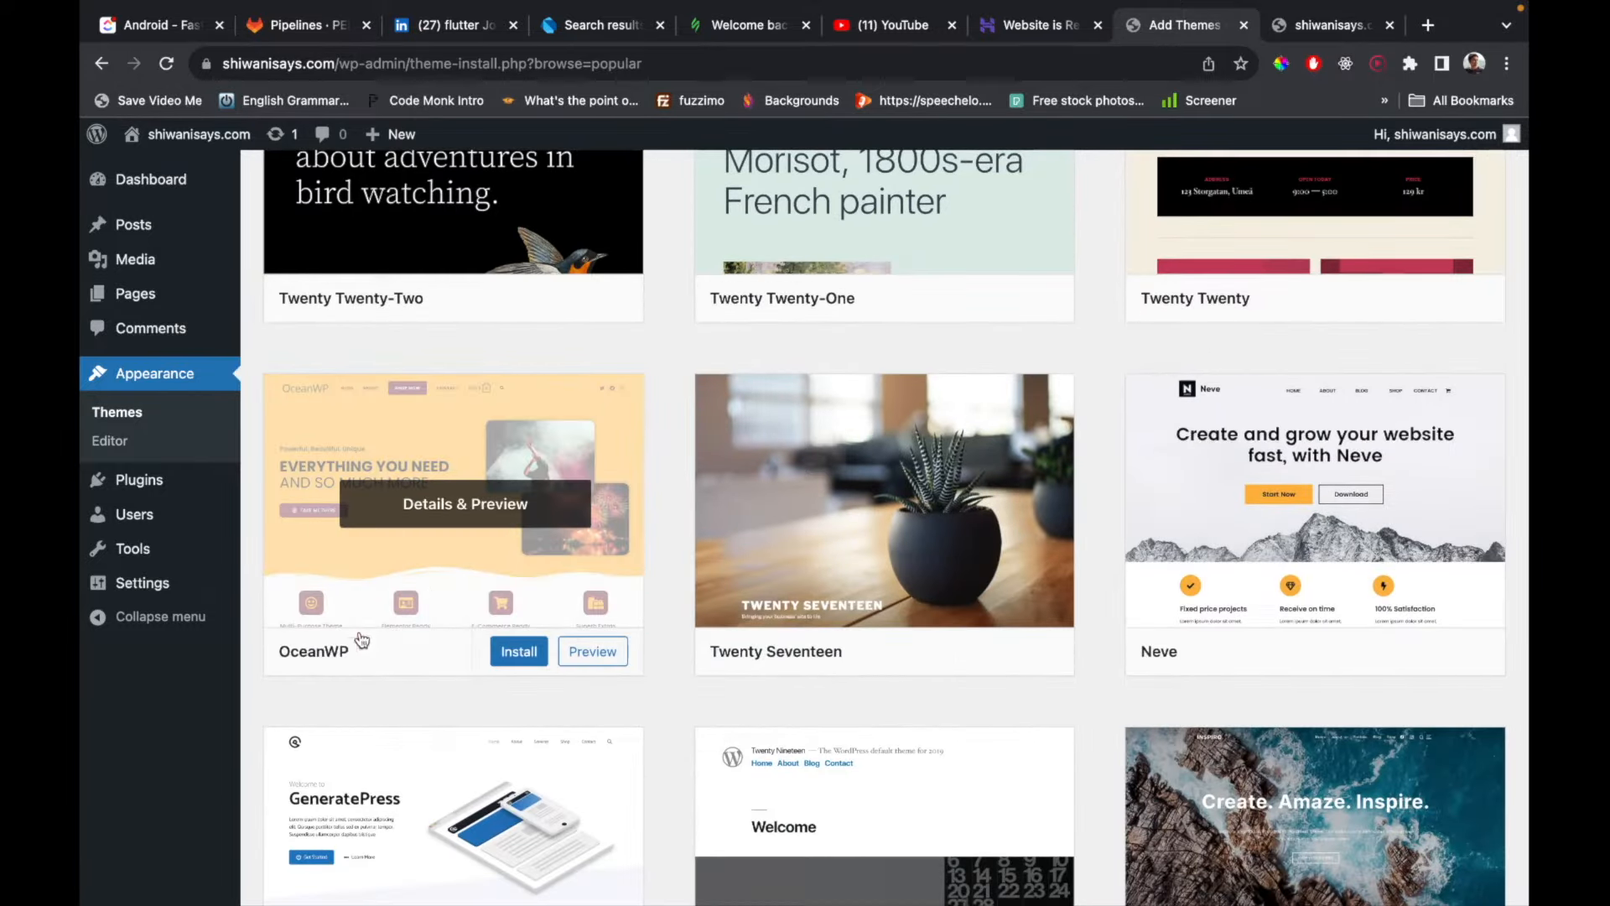
scroll(415, 579, down, 3)
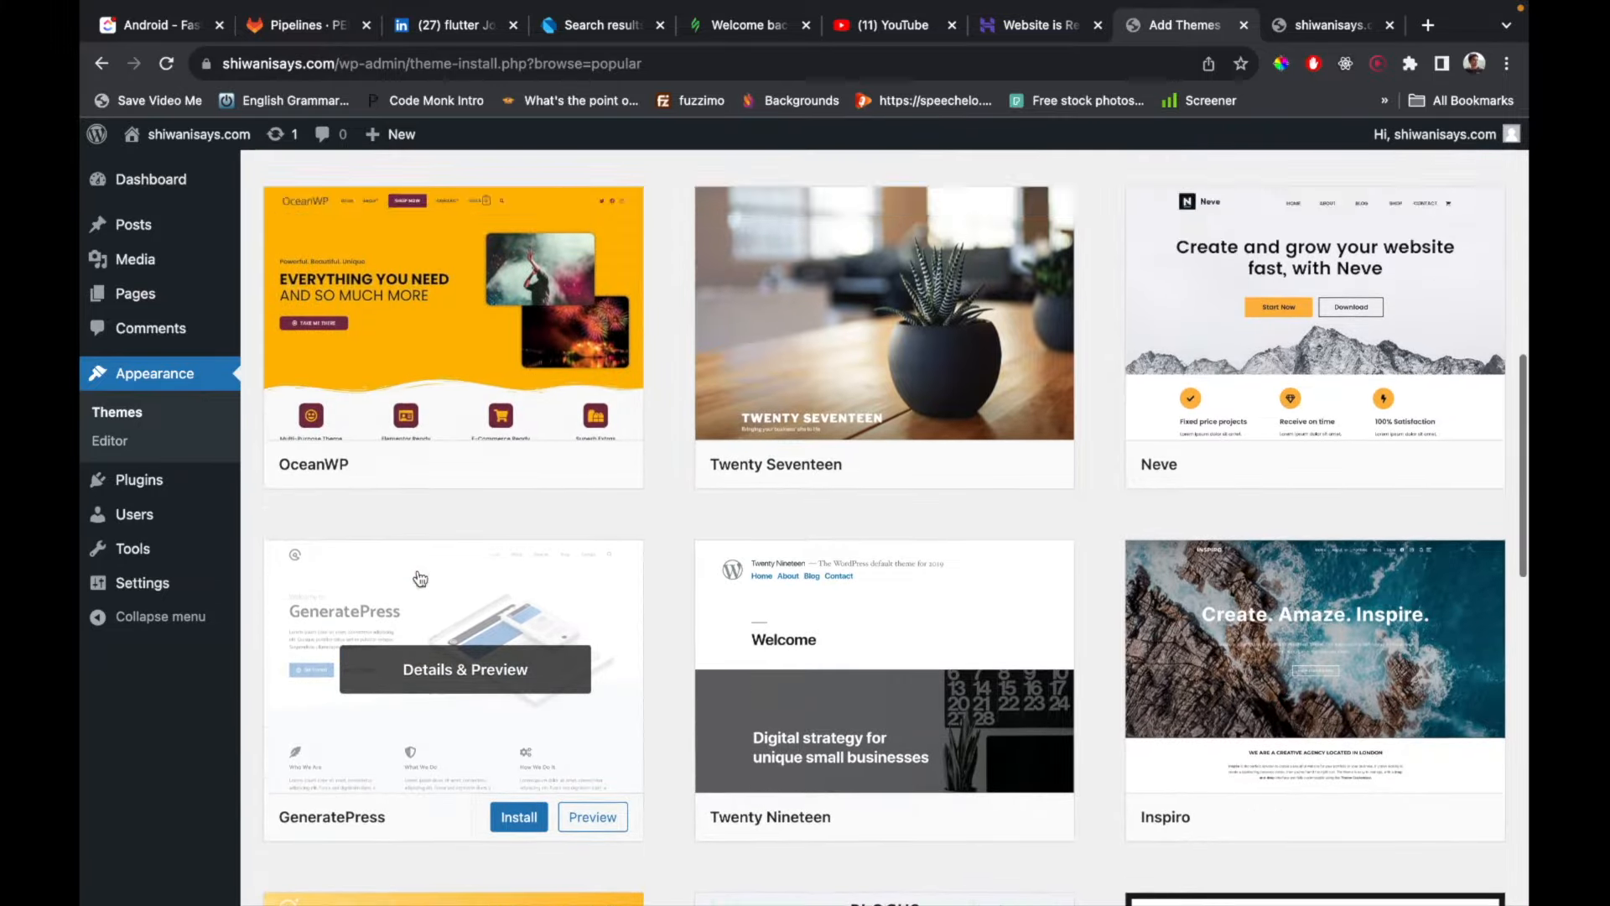
Install the Hello Elementor theme from the popular themes and activate it on the site.
scroll(420, 579, up, 10)
click(960, 587)
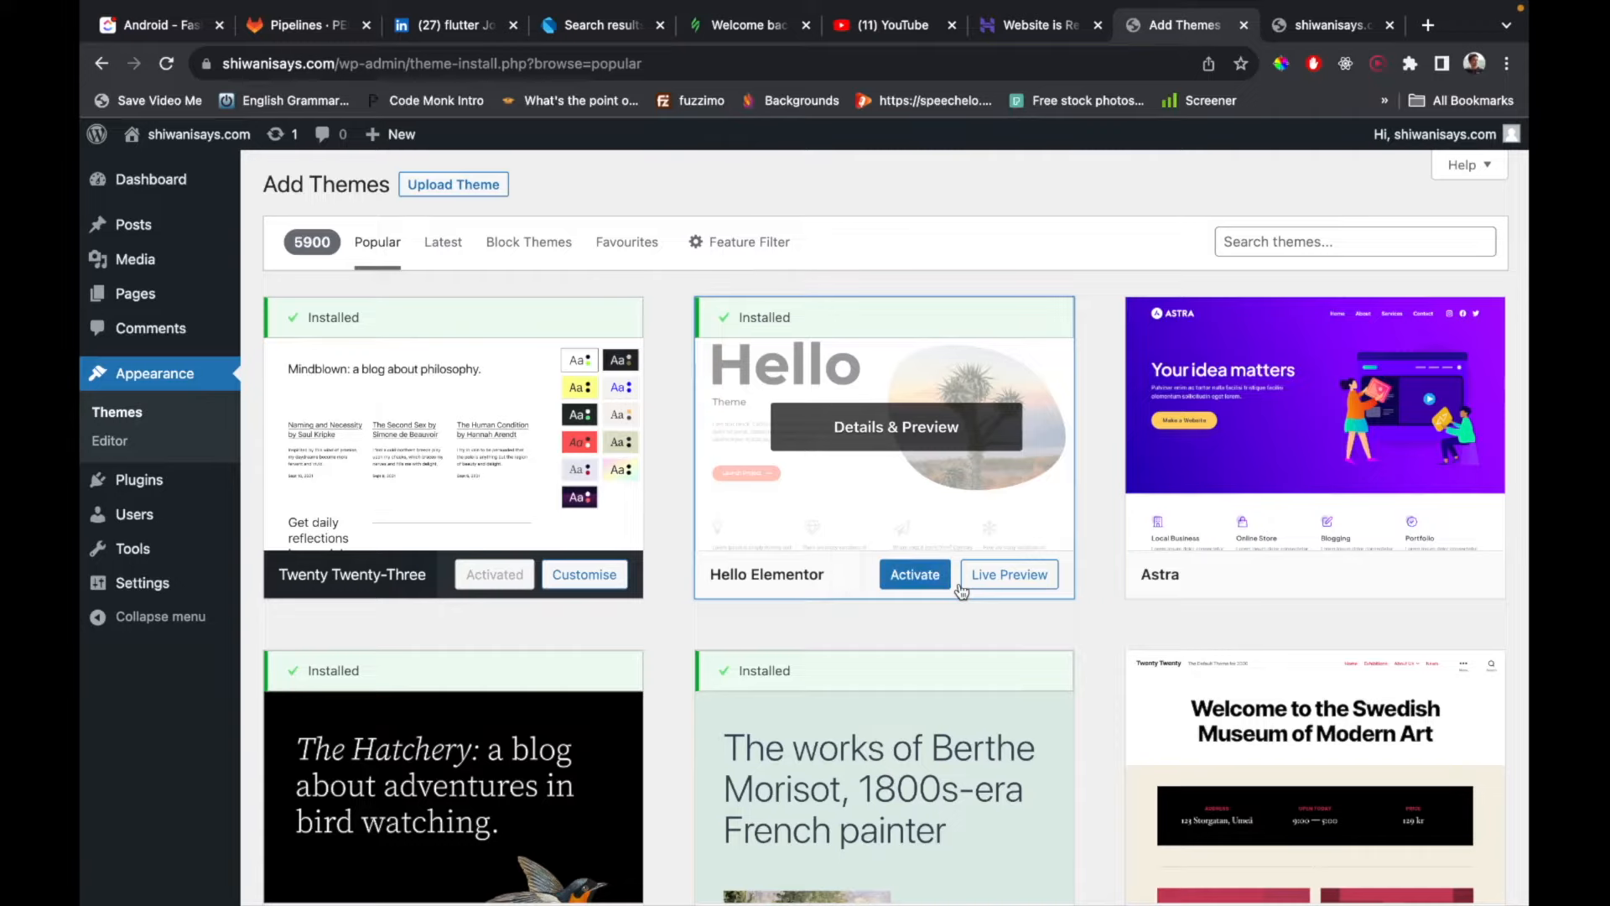
click(931, 577)
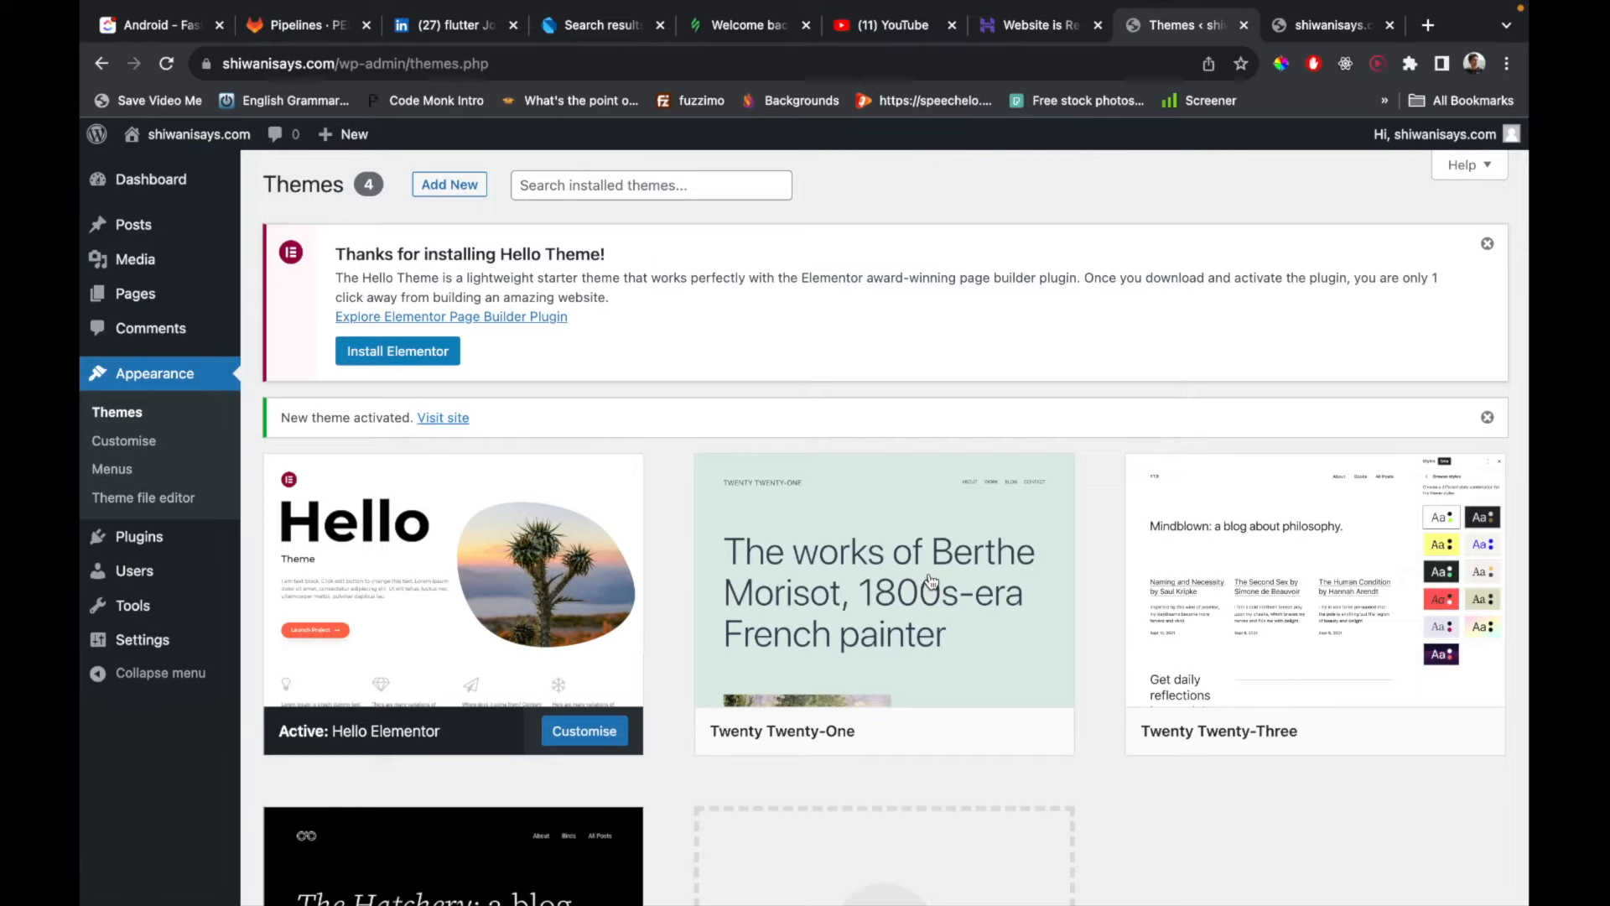
Review the installed themes and delete the unused Twenty Twenty-One theme from its details view.
scroll(1006, 704, down, 2)
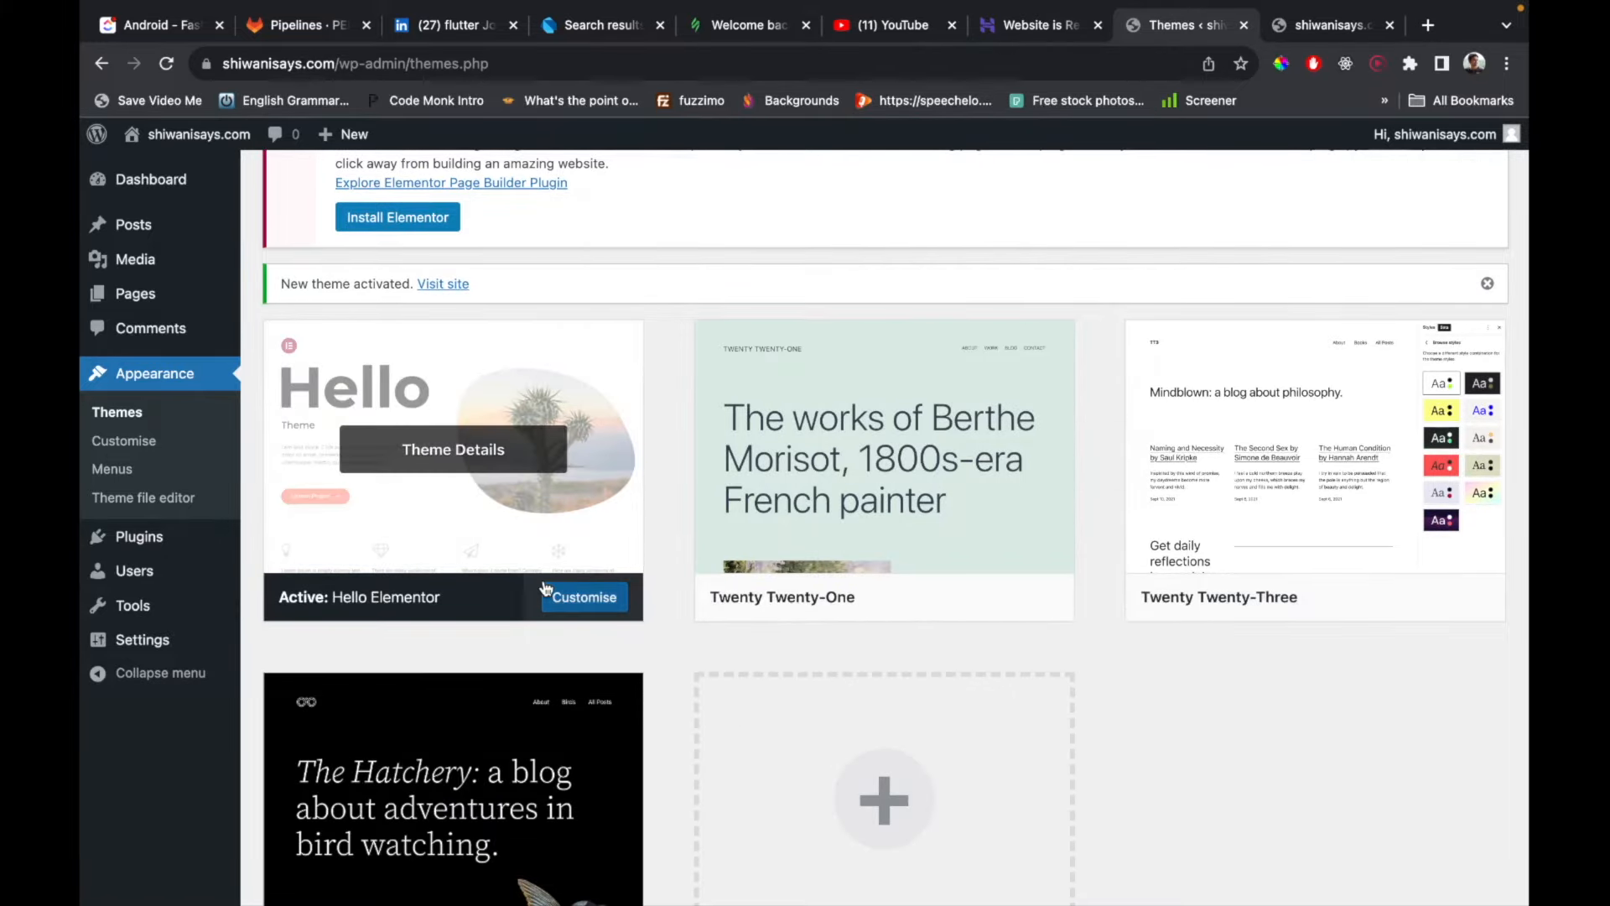
scroll(527, 329, down, 2)
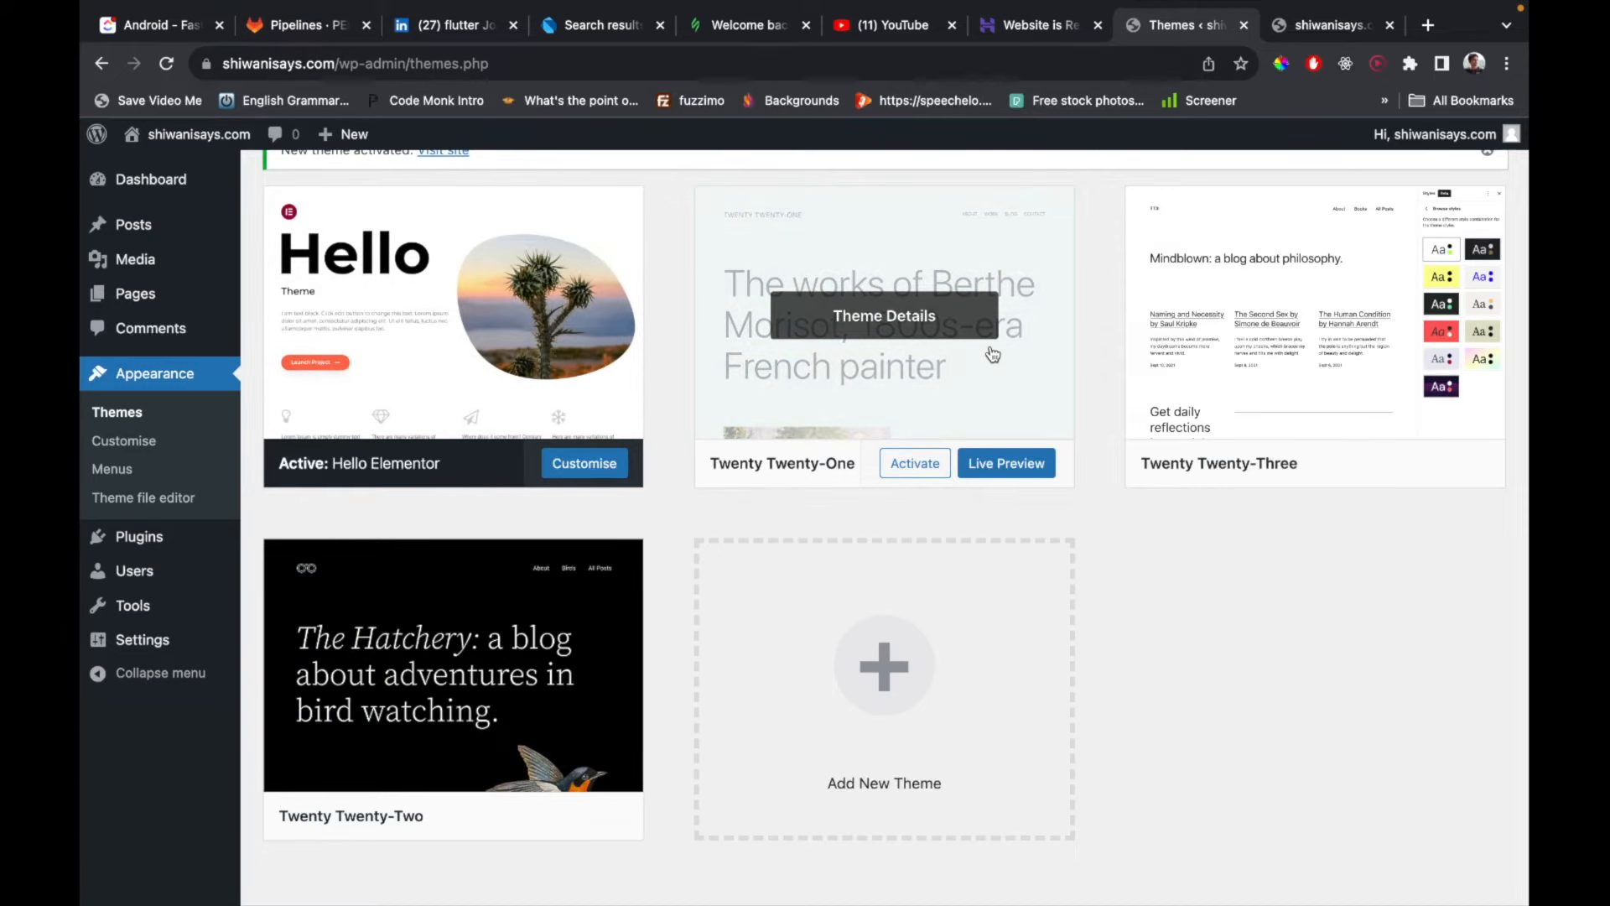
scroll(992, 354, up, 3)
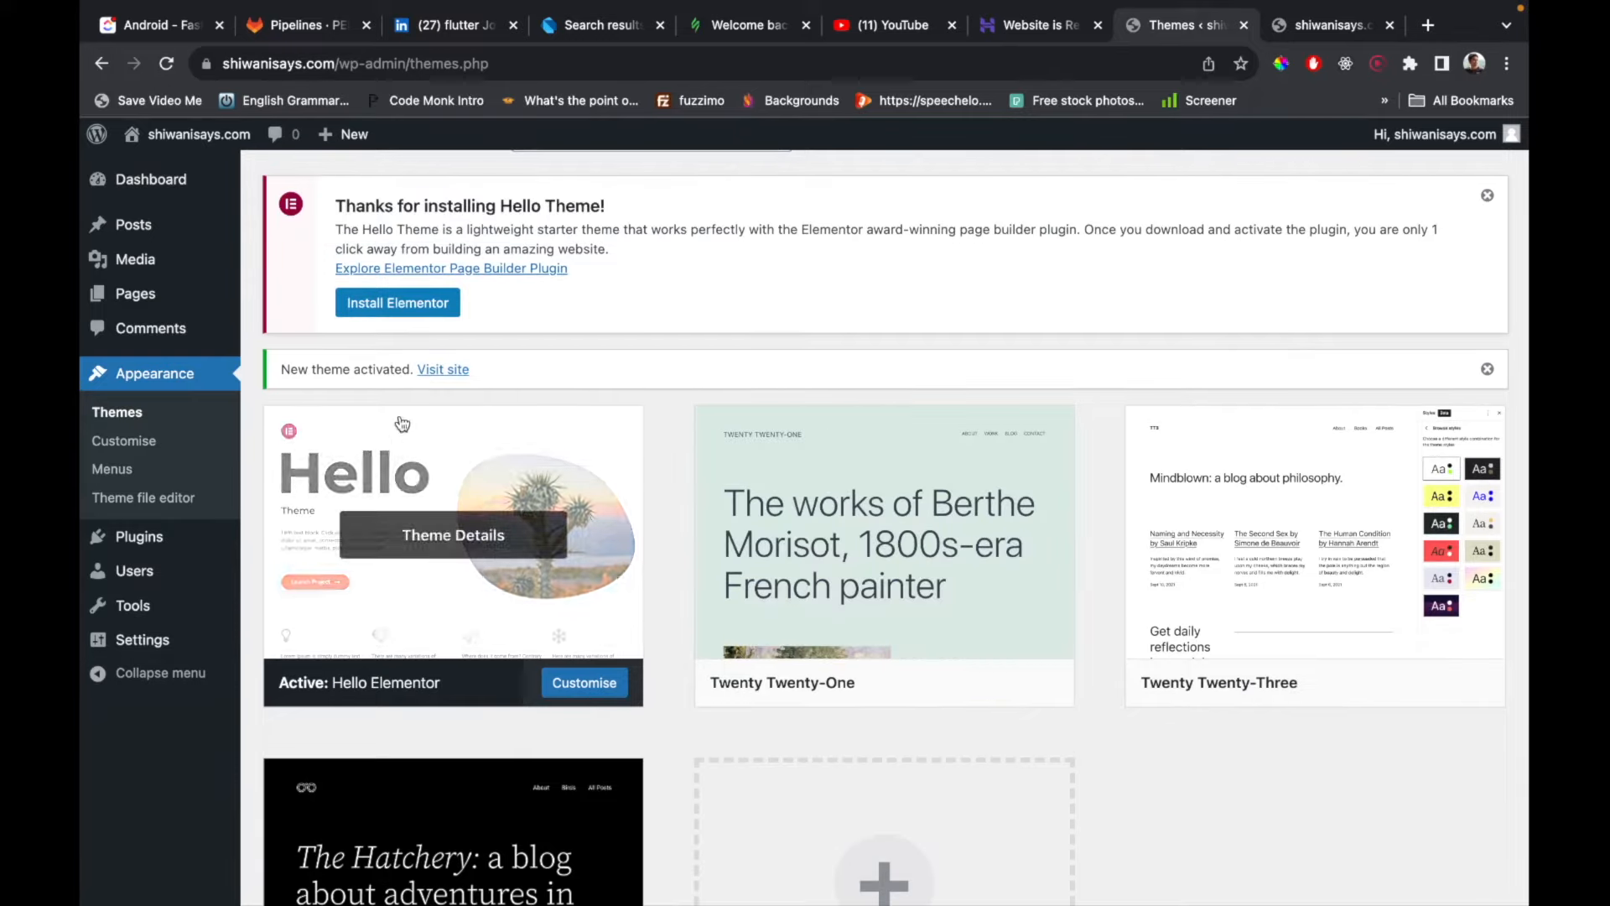
scroll(664, 481, down, 2)
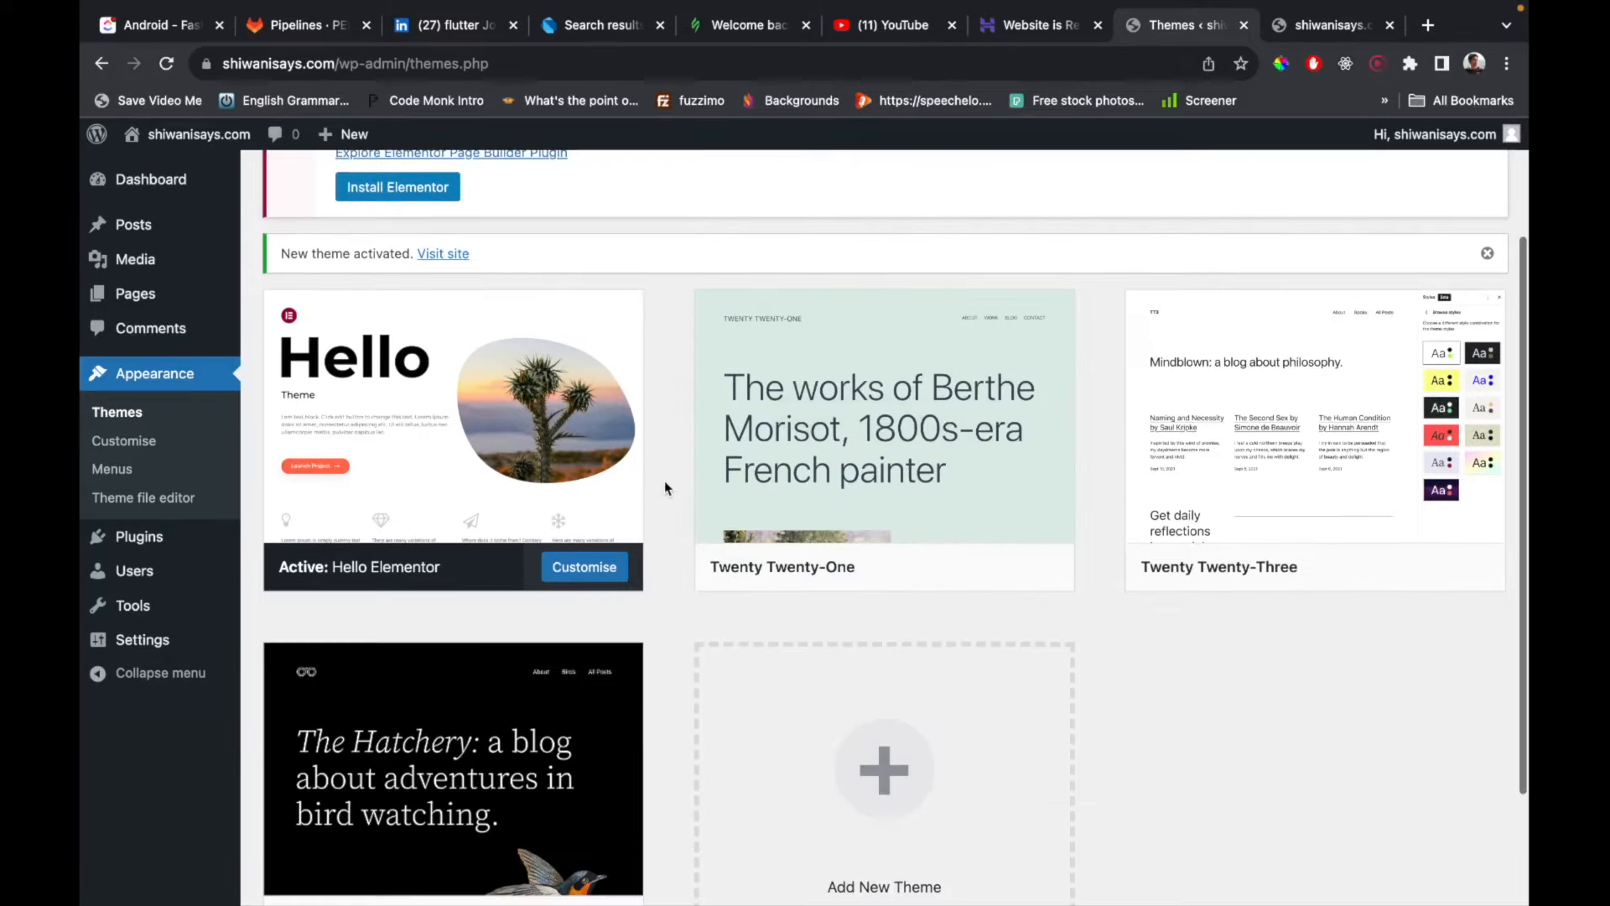
scroll(836, 528, down, 1)
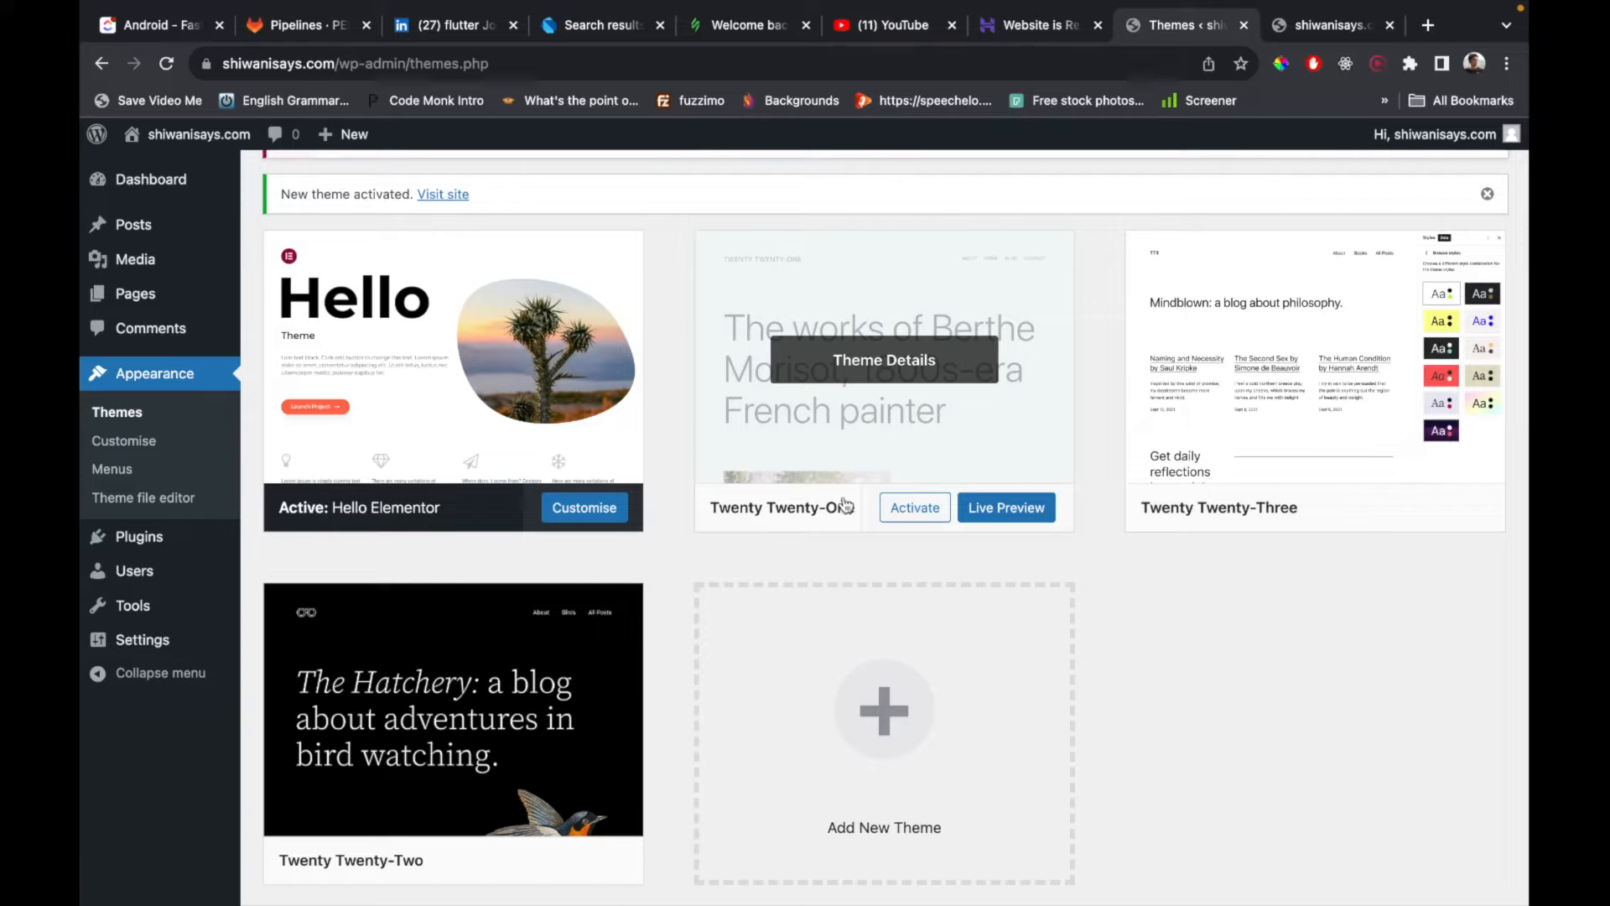
right_click(847, 431)
click(902, 355)
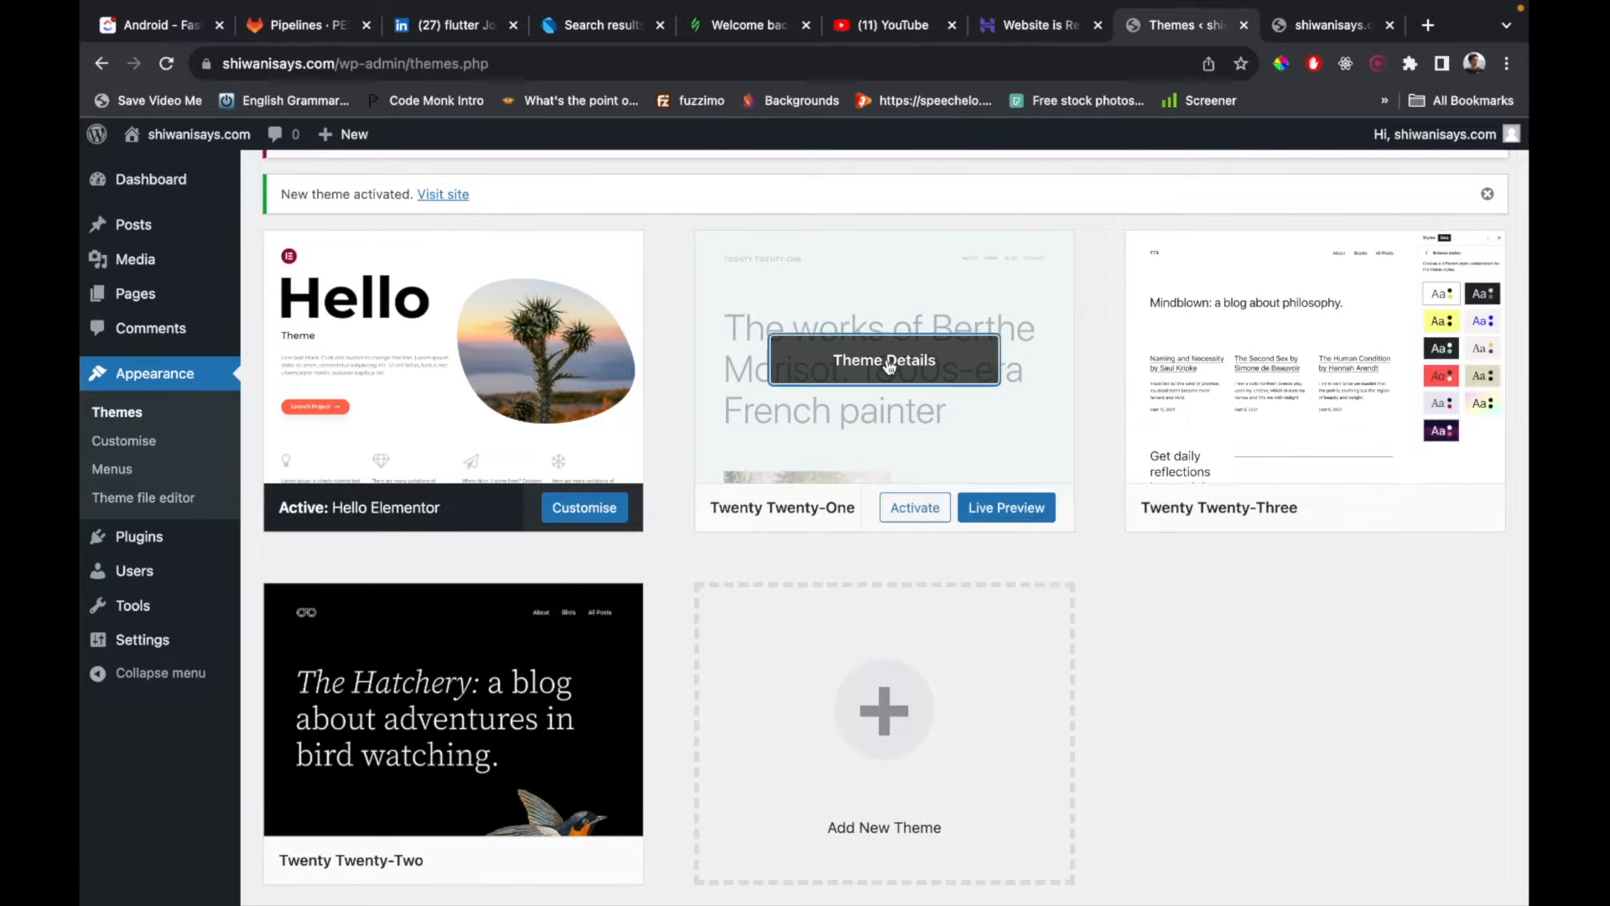
click(902, 355)
click(1480, 854)
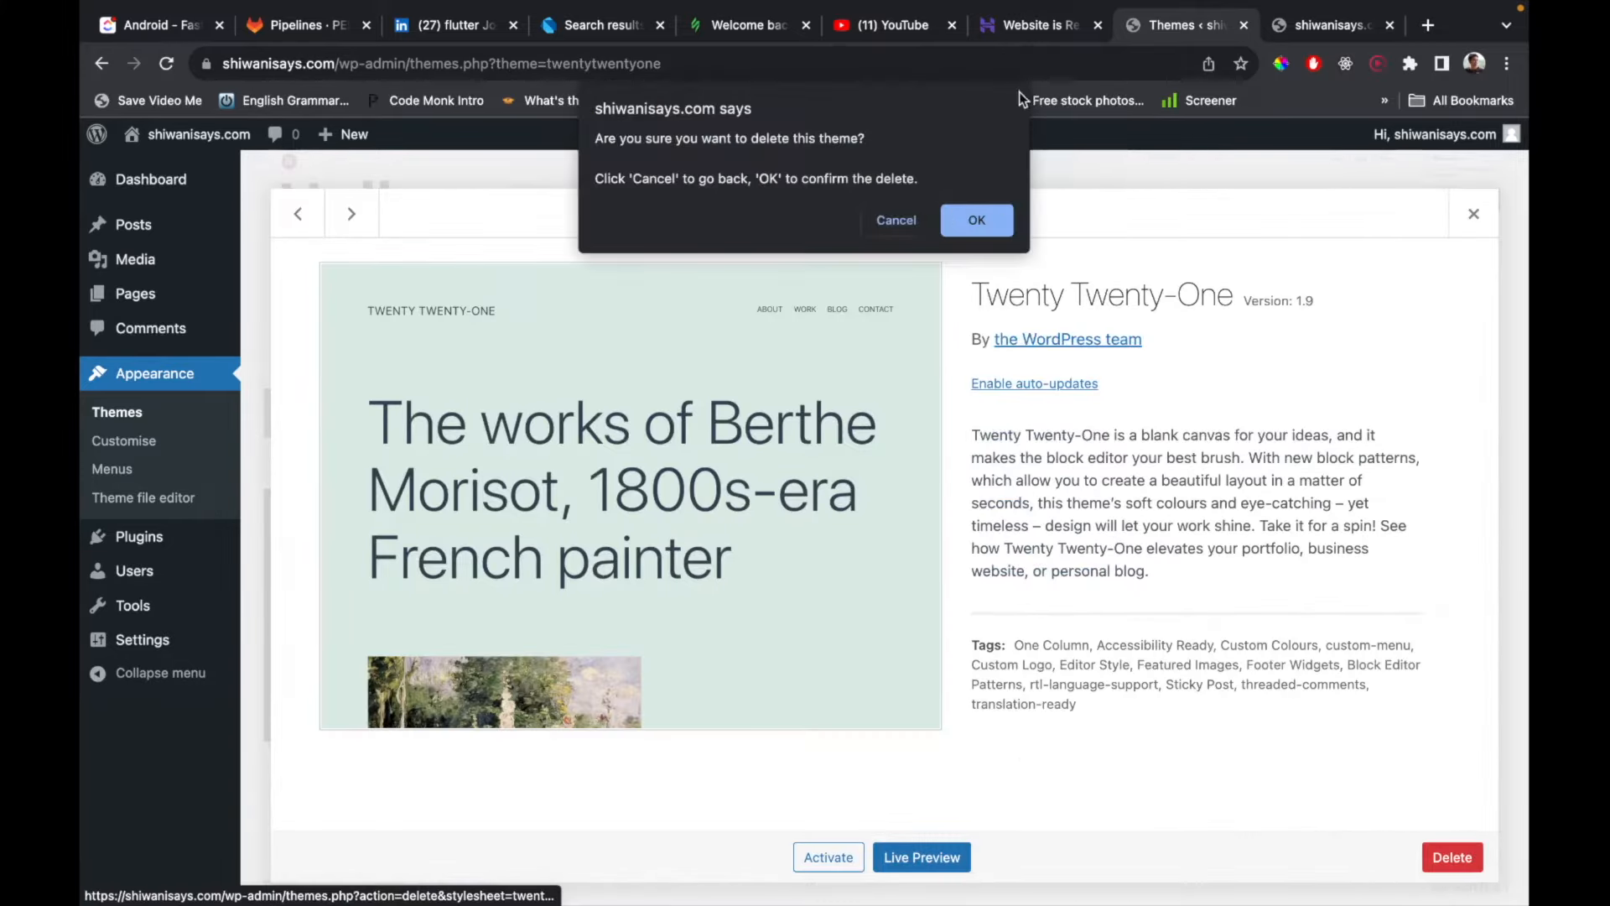
click(993, 223)
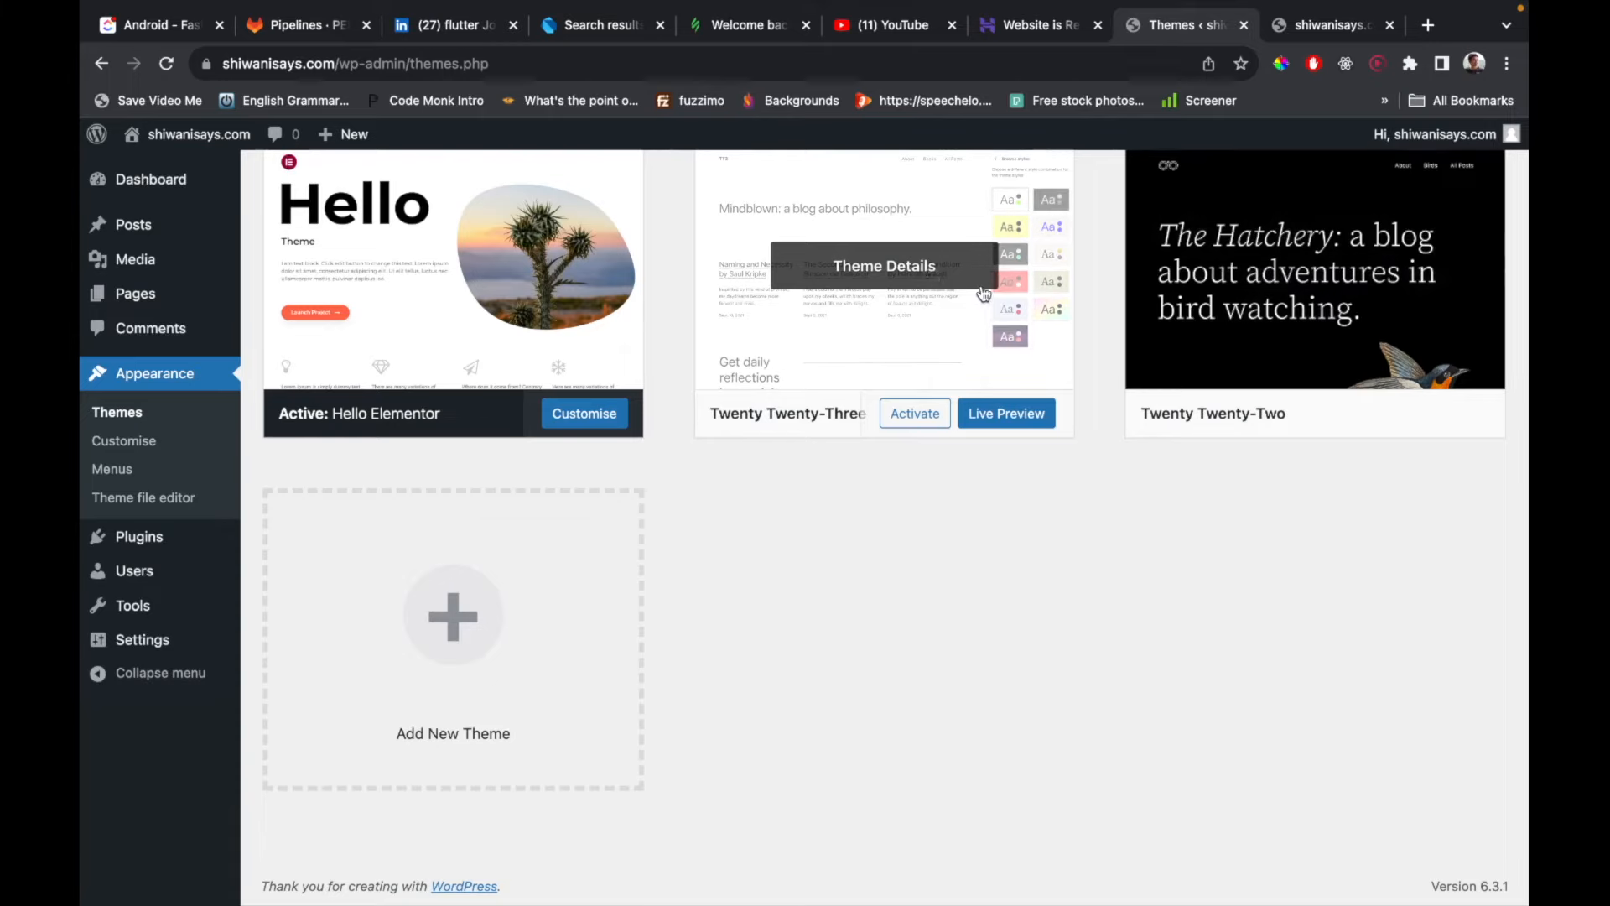
Delete the unused Twenty Twenty-Three theme from its details view.
click(927, 276)
click(1451, 856)
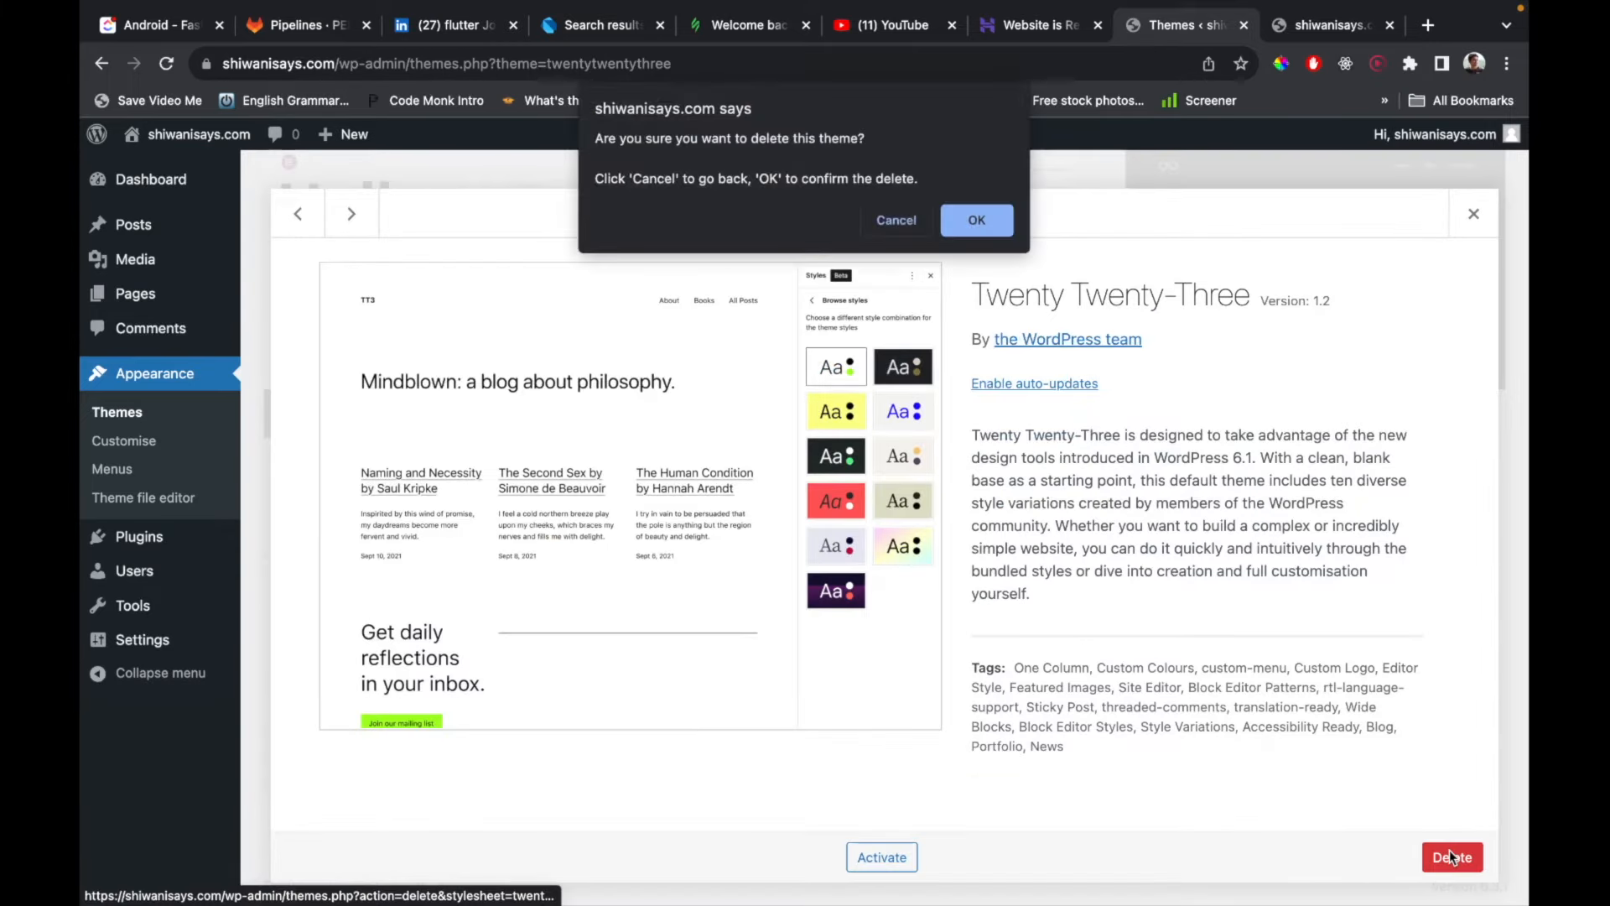
click(982, 214)
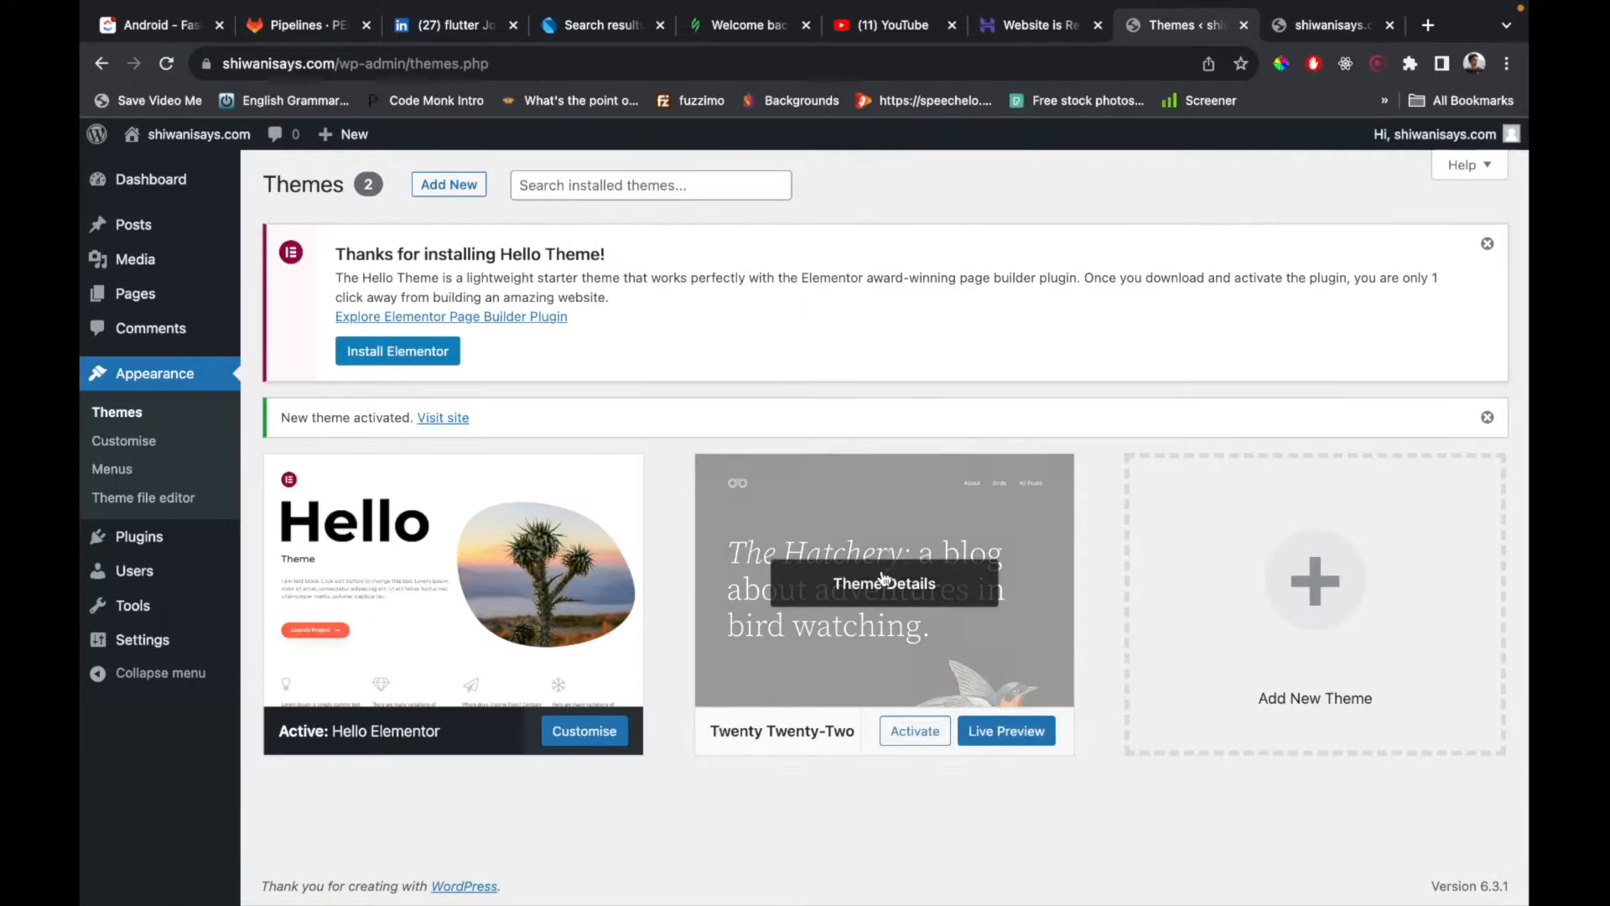
Delete the unused Twenty Twenty-Two theme from its details view.
click(891, 574)
click(1454, 856)
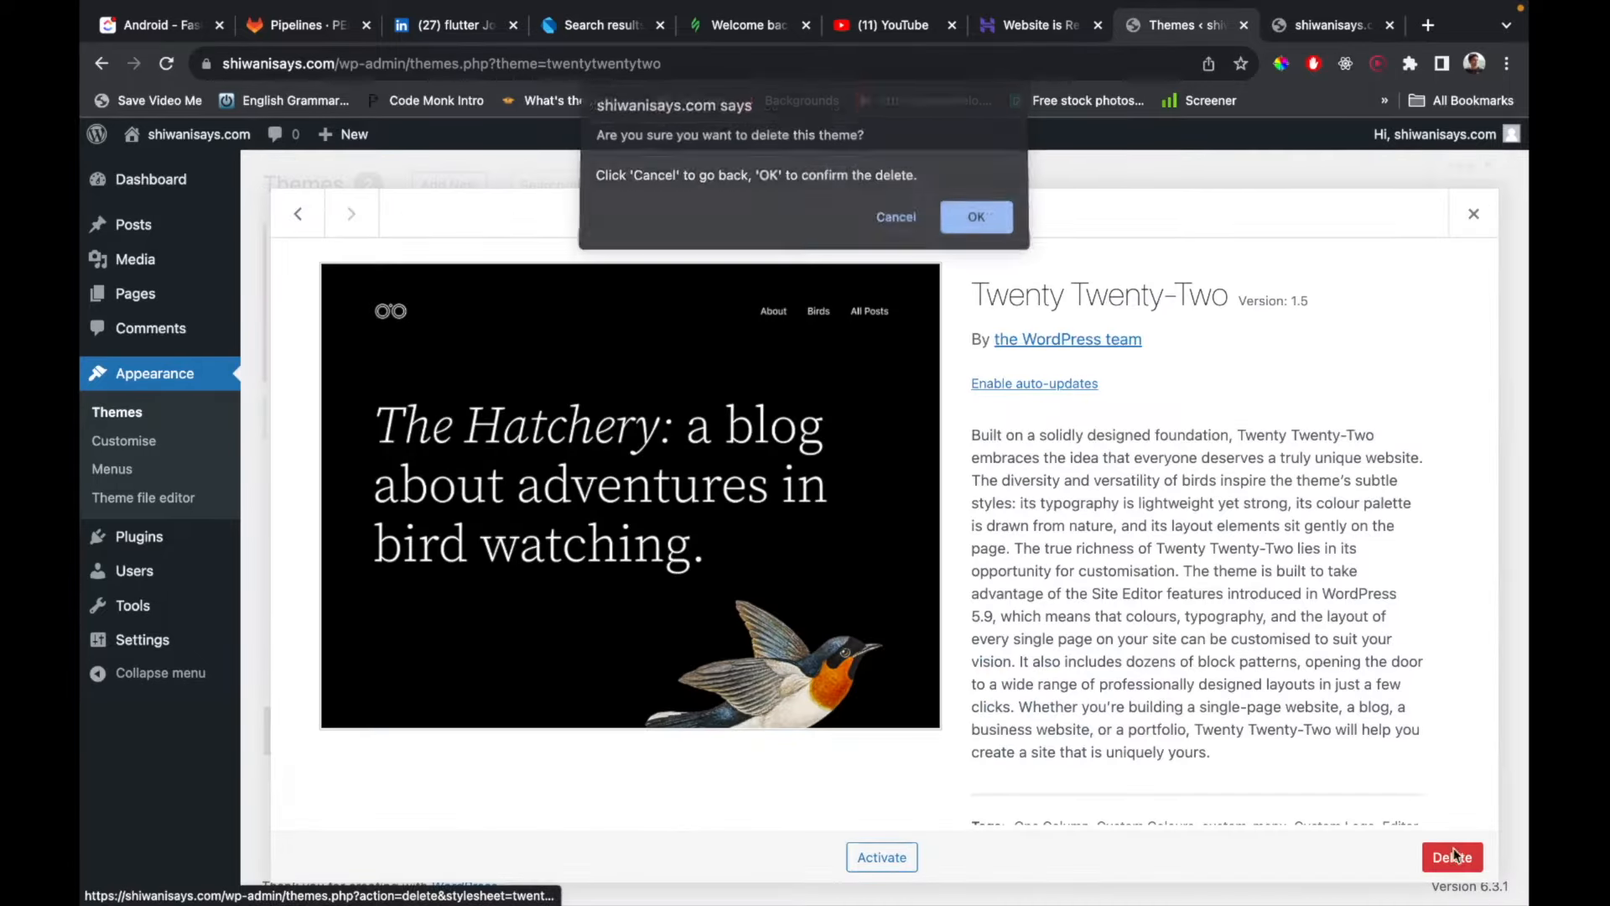
click(973, 213)
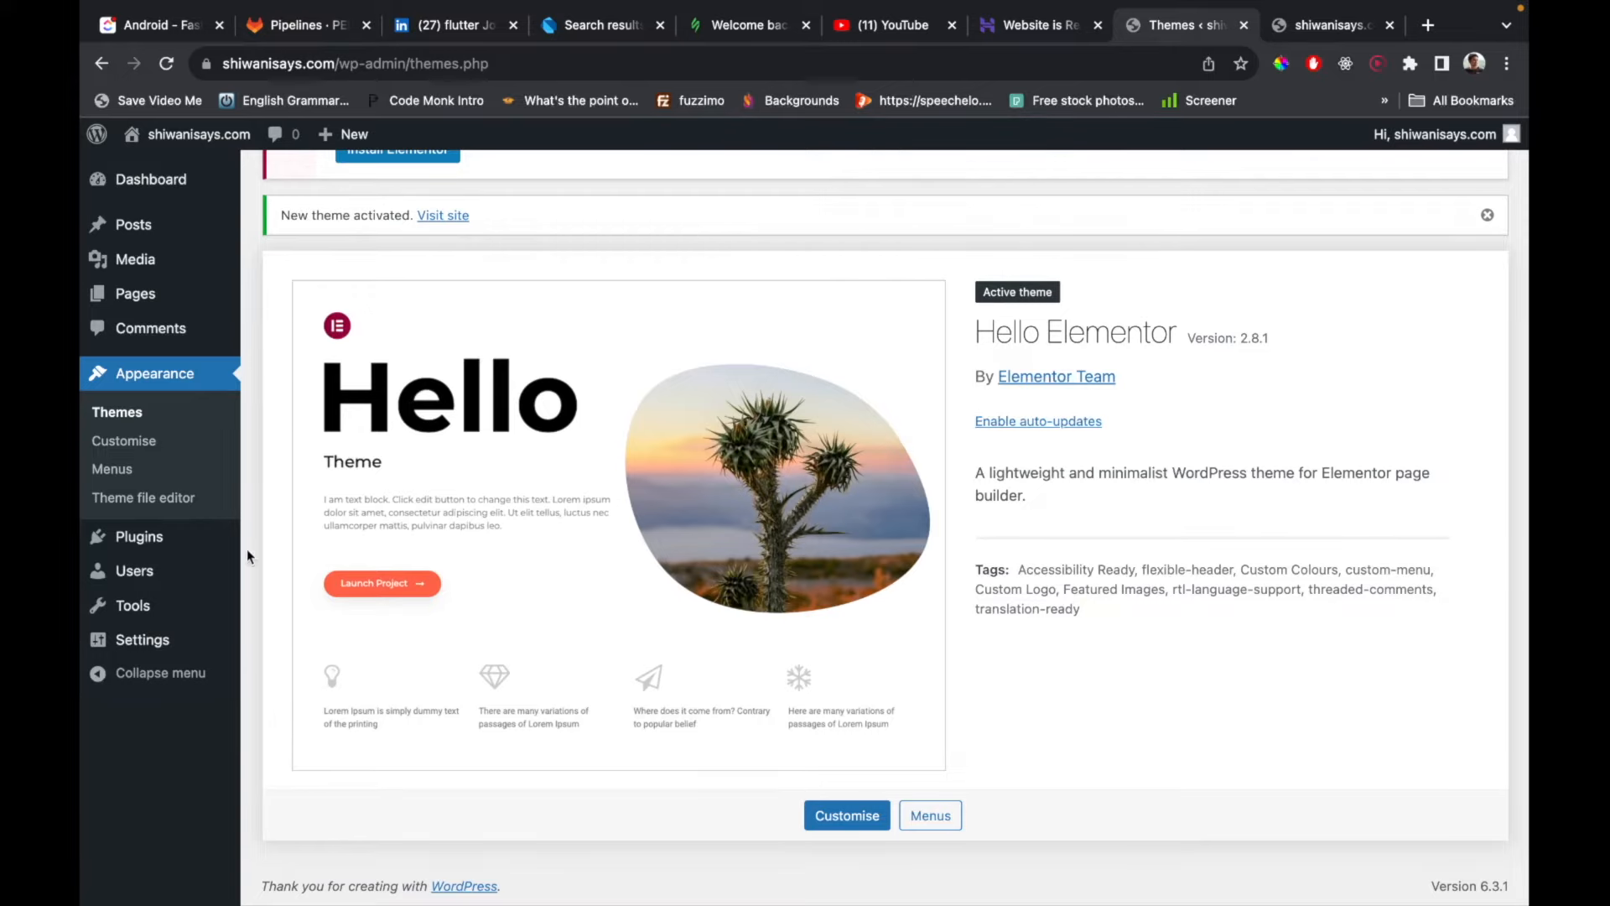
Go to the installed plugins and start installing Elementor from the Hello Theme notice.
click(159, 538)
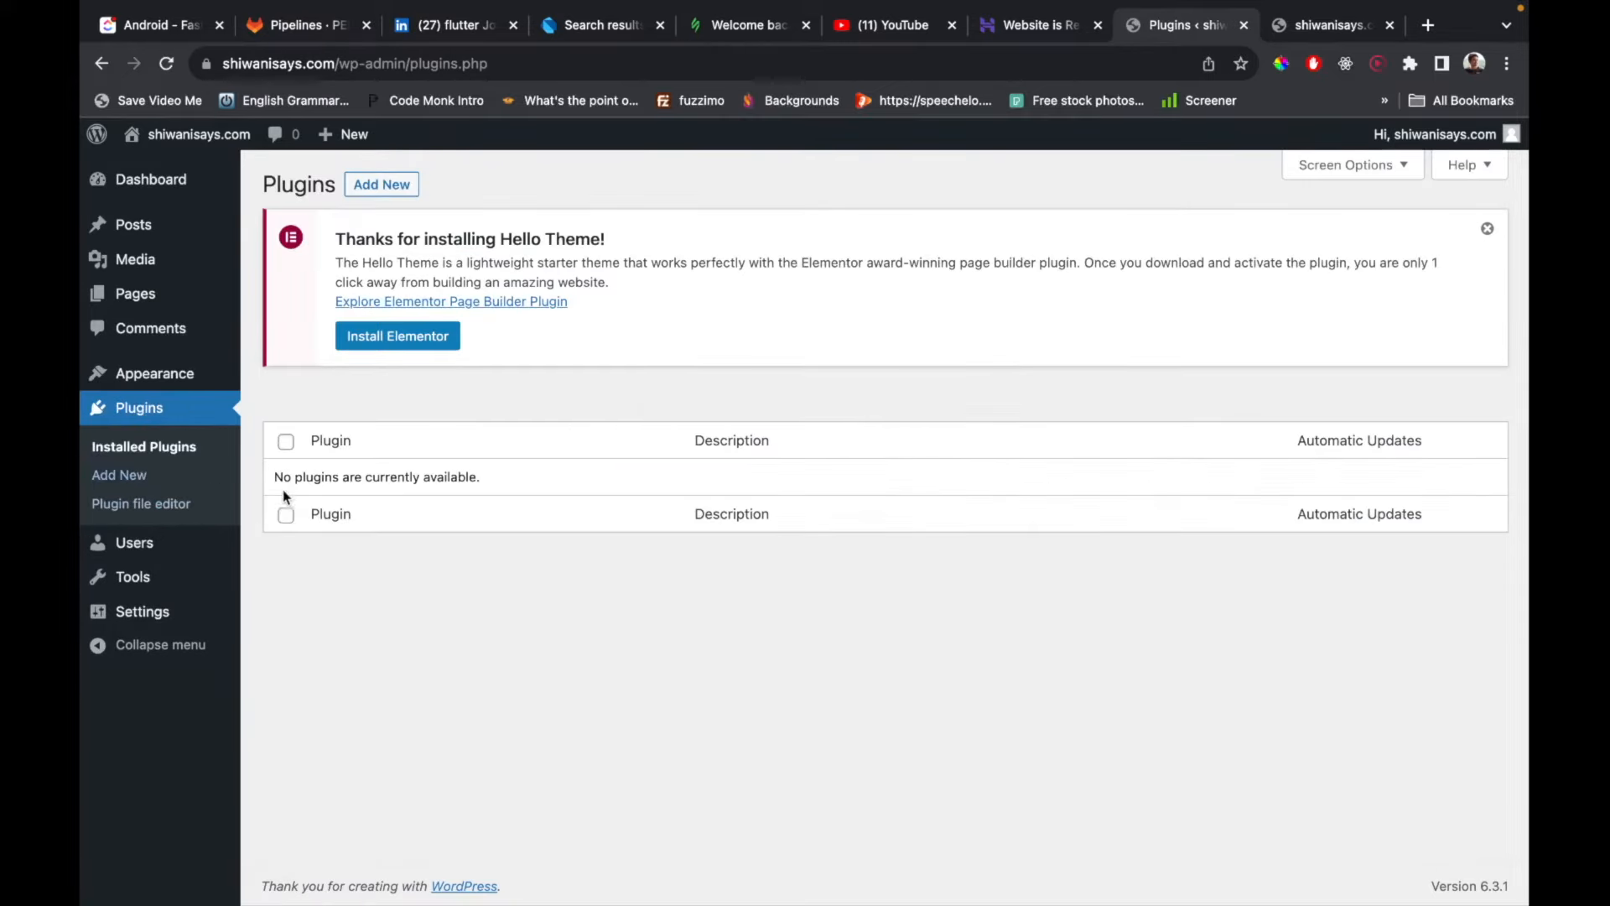
click(379, 339)
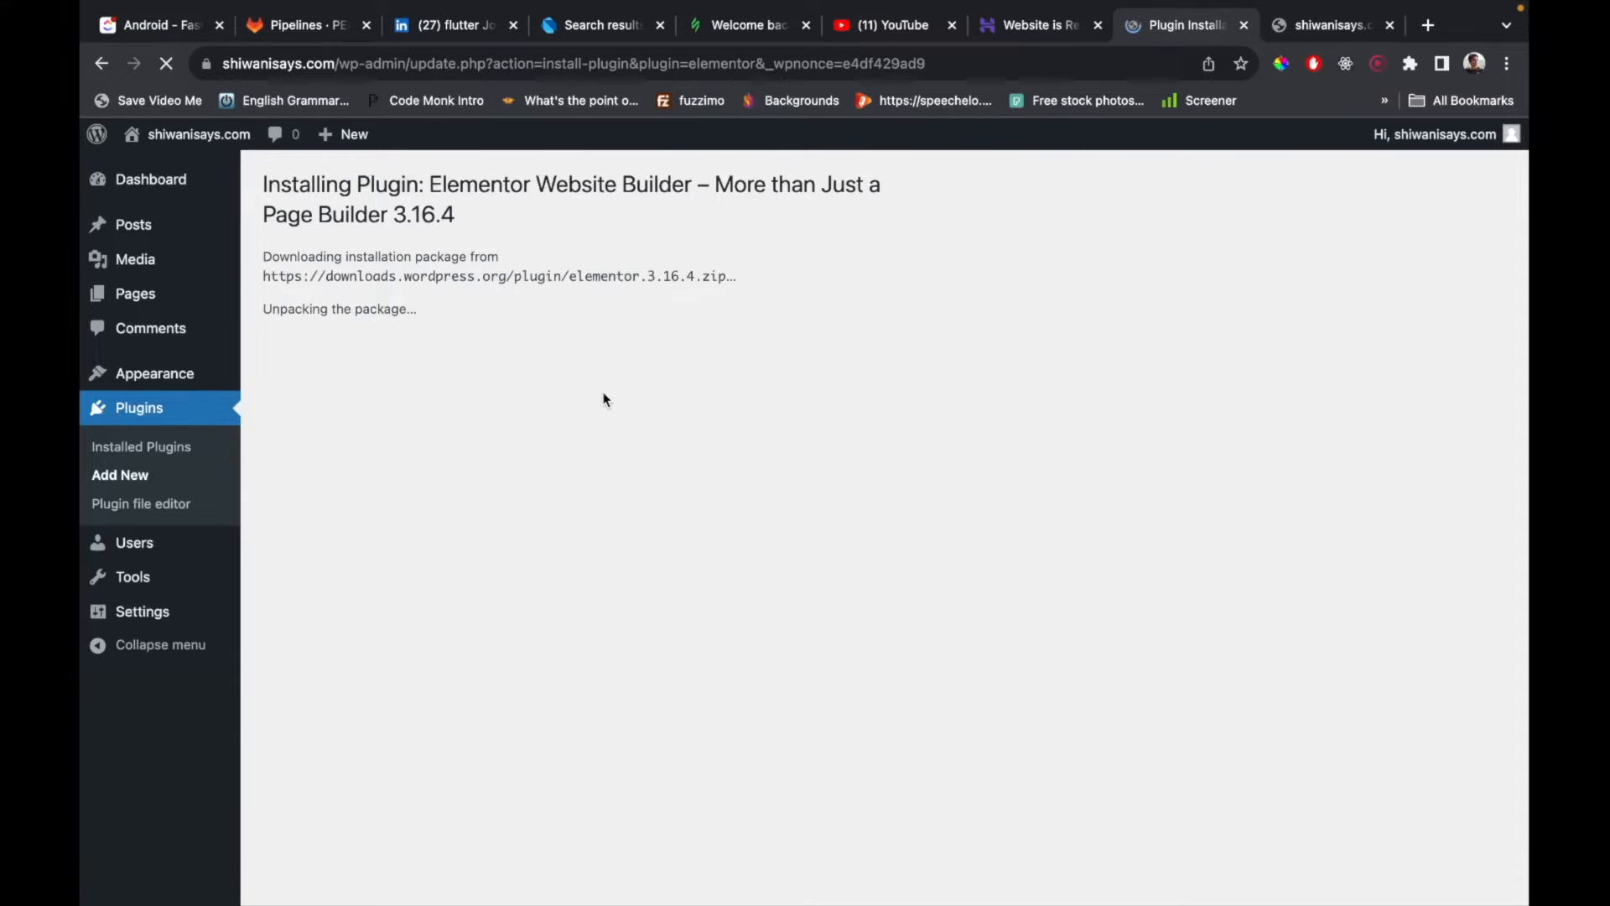
Reload the live shiwanisays.com site and look over the home page with the new theme applied.
click(1311, 27)
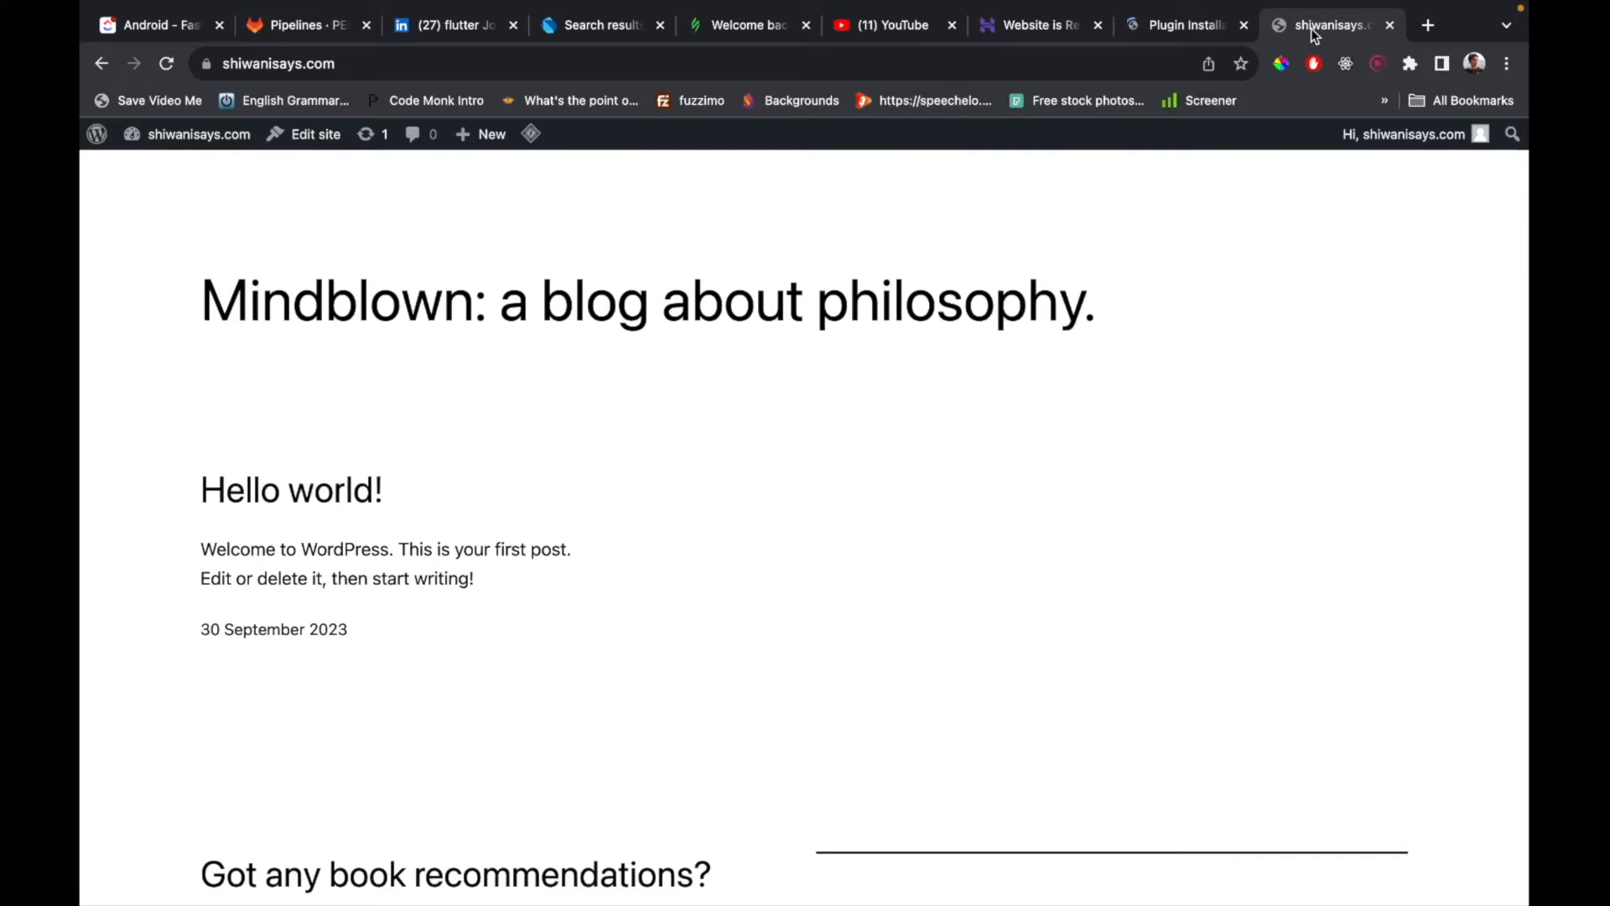
click(166, 64)
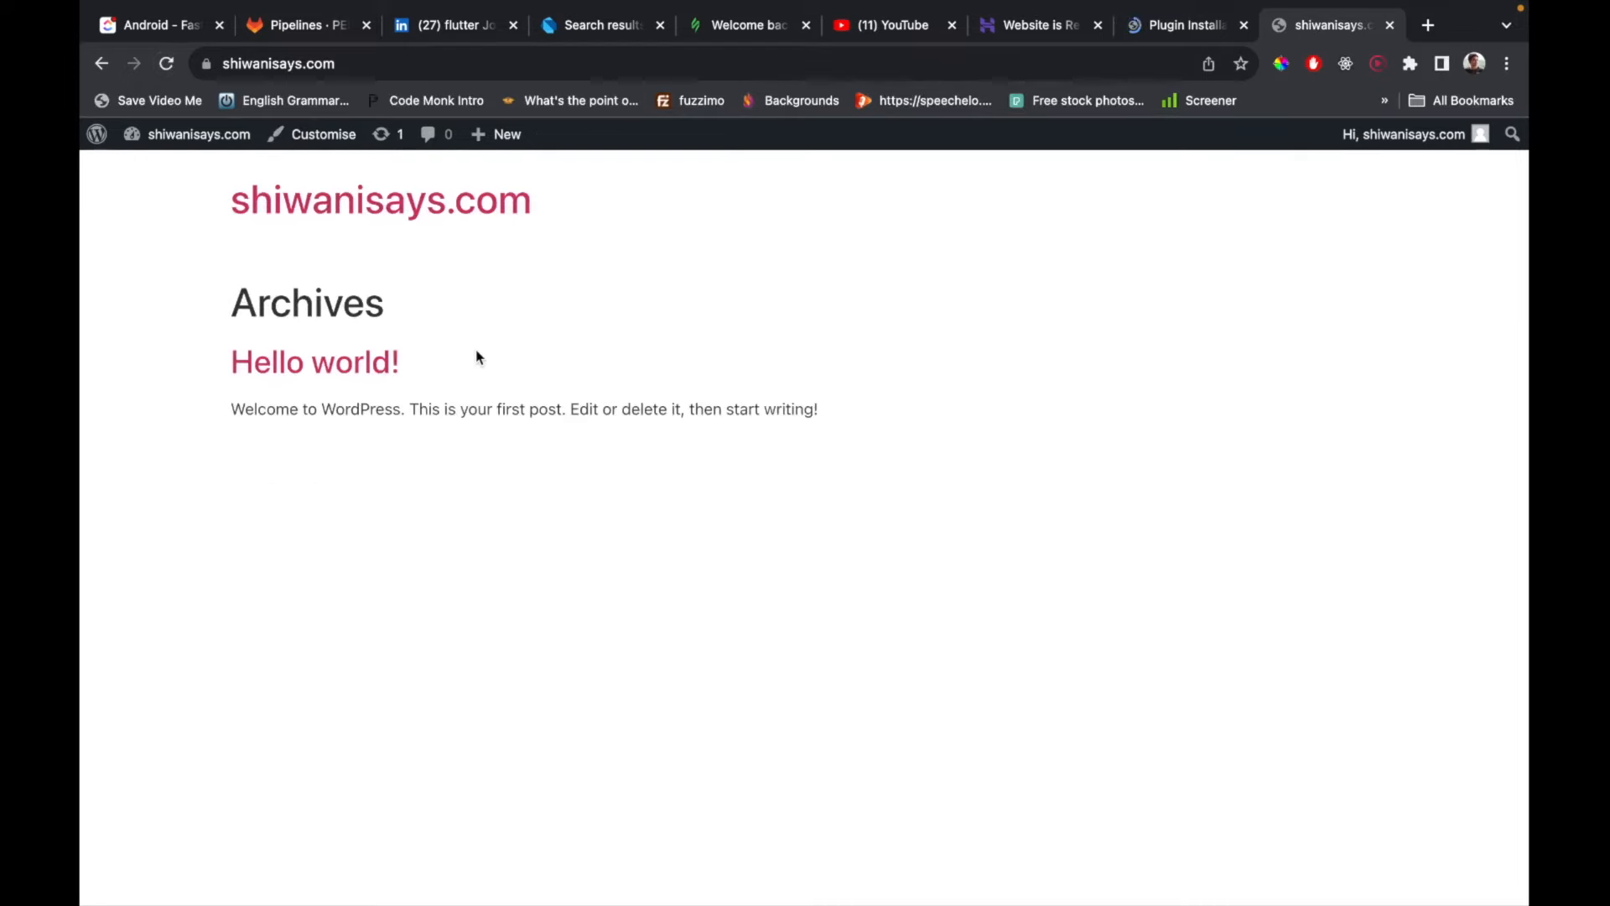
scroll(465, 342, down, 1)
scroll(464, 343, up, 1)
Return to the plugin installation, activate the Elementor plugin and close its onboarding setup without creating an account.
click(1160, 27)
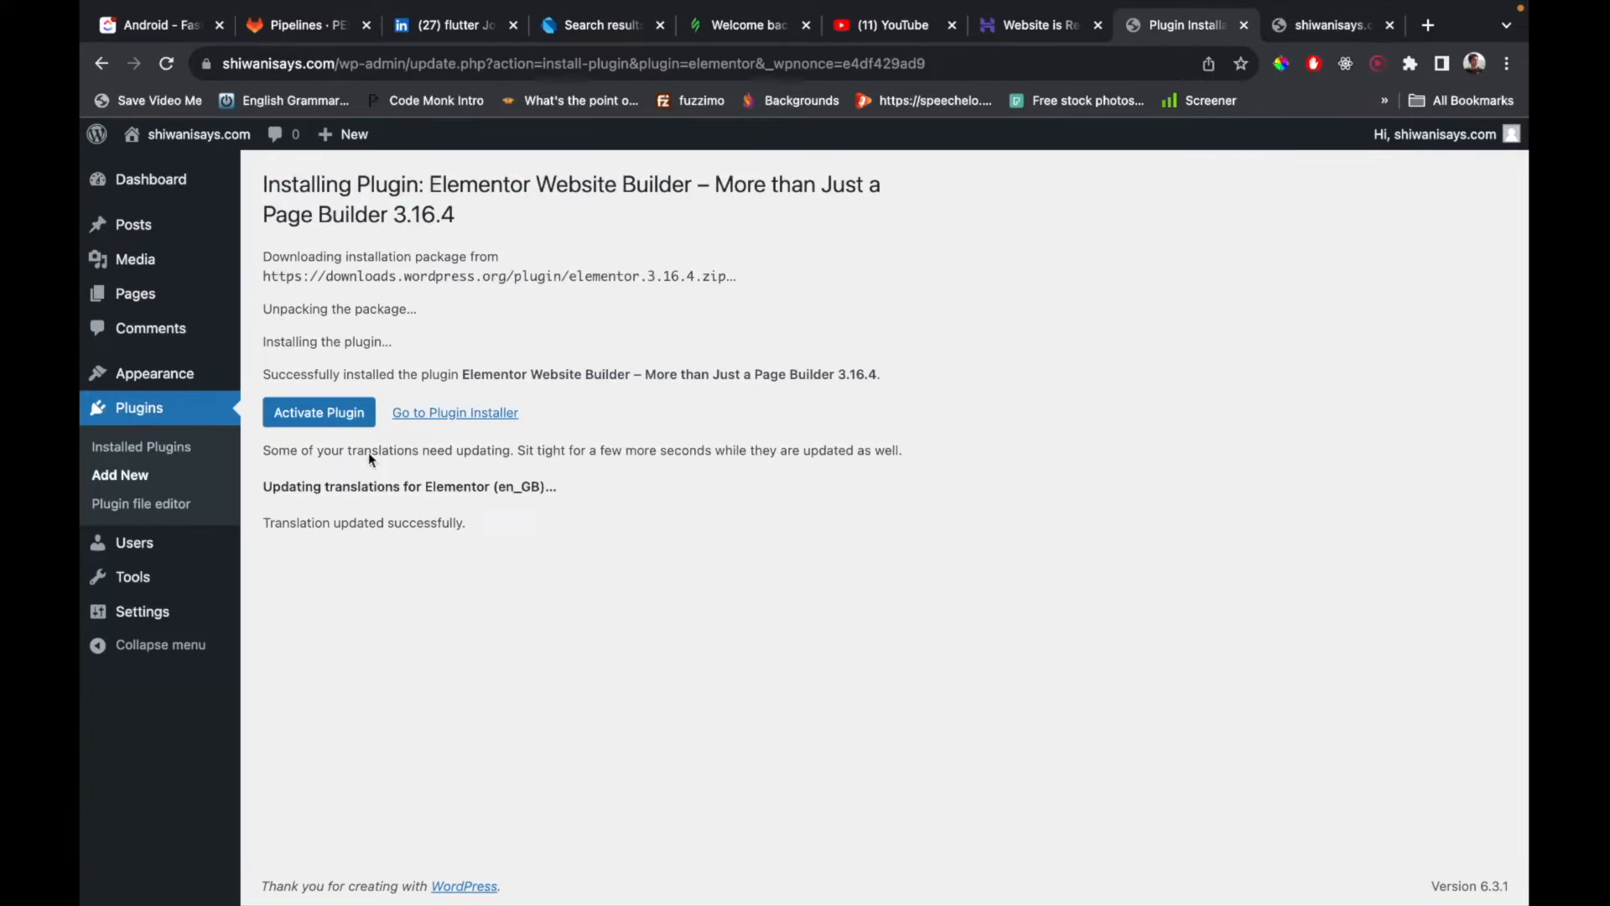
click(340, 415)
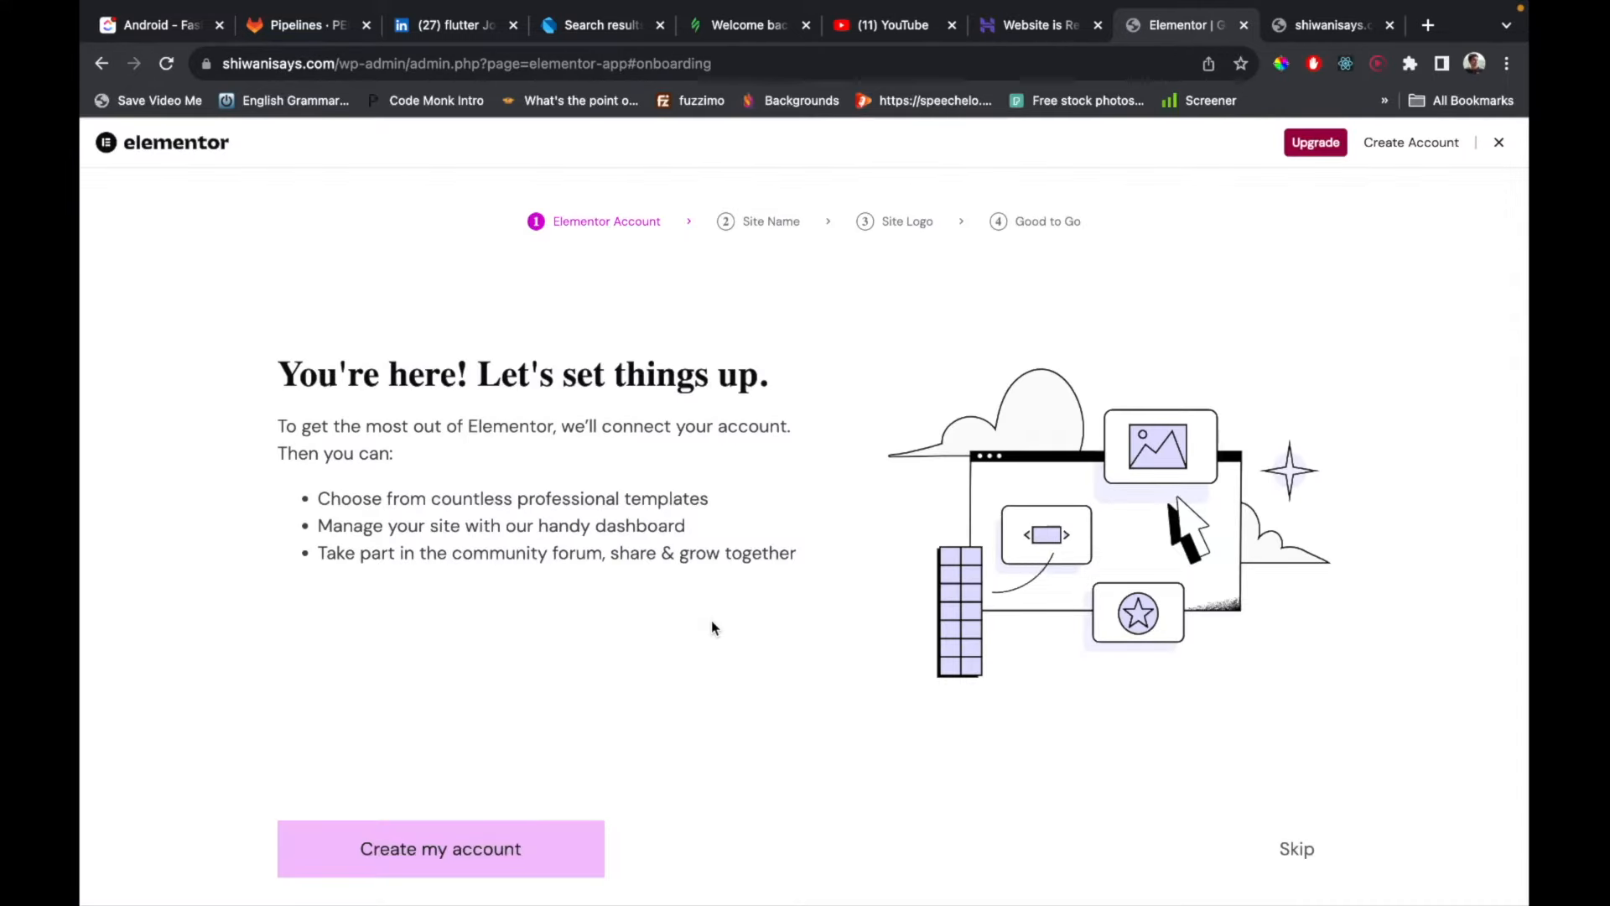
scroll(711, 627, down, 1)
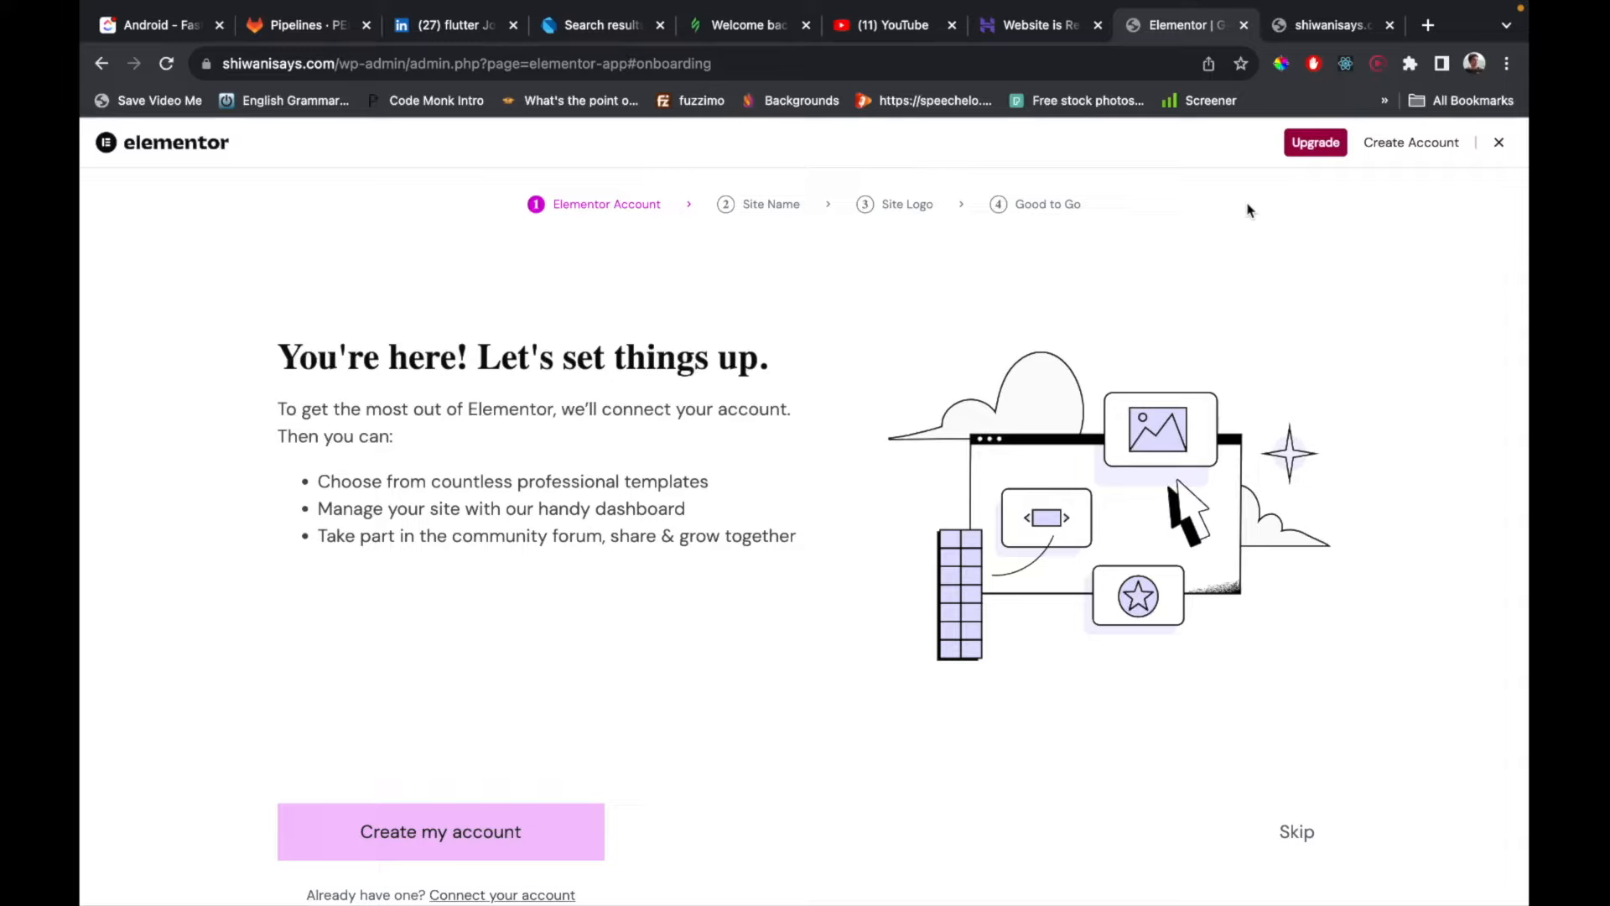
click(1498, 145)
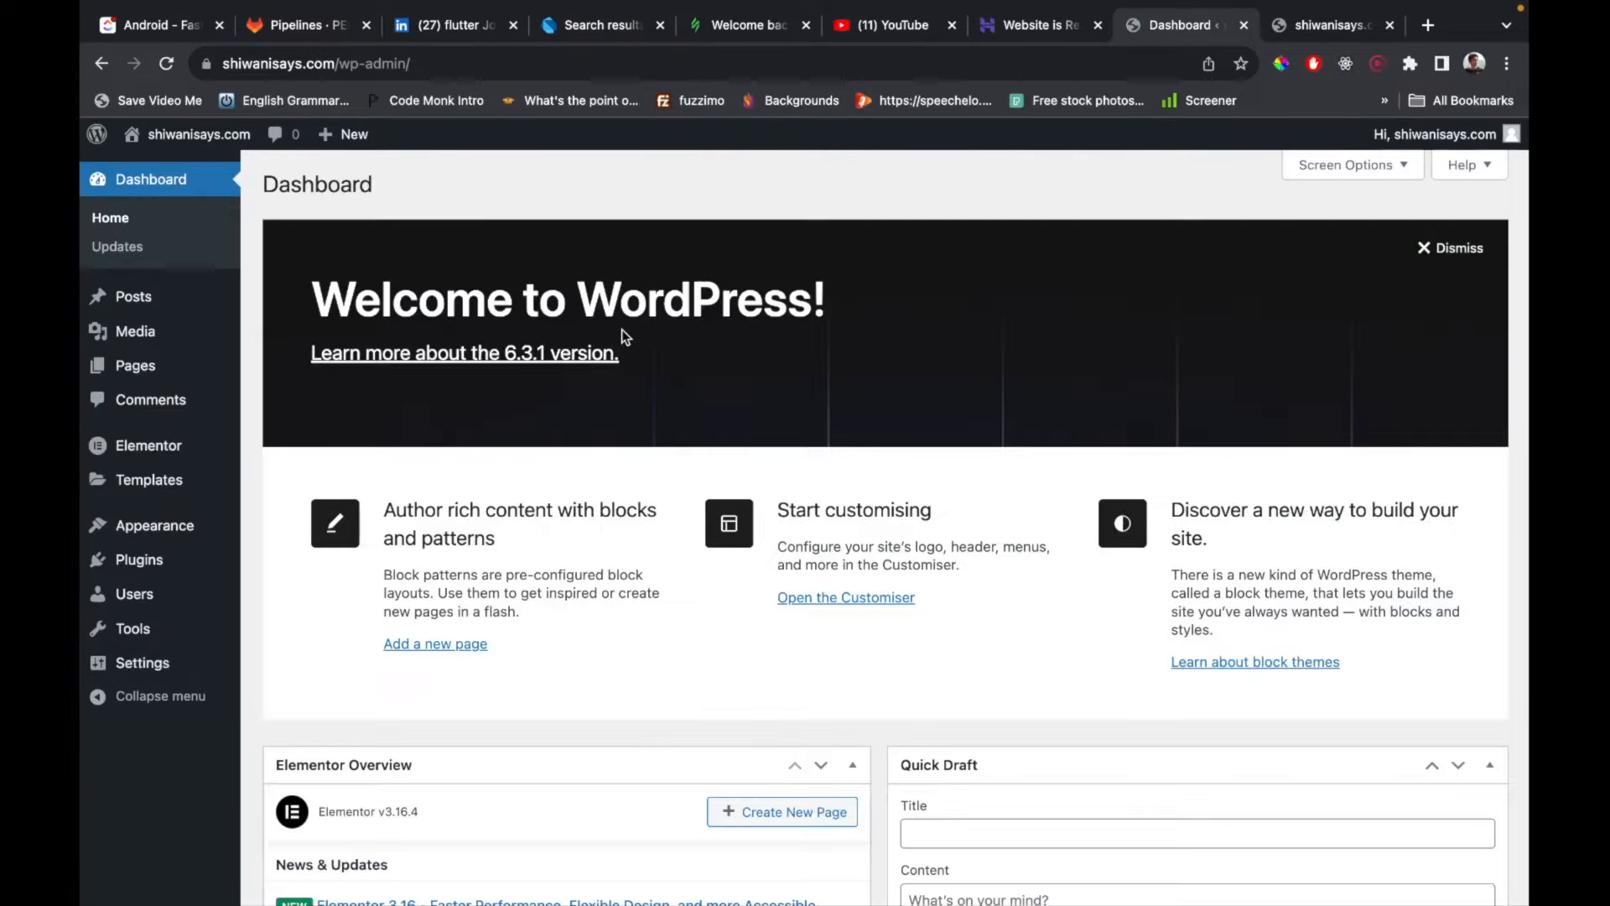
Look over the dashboard and the installed plugins, and reload the live site to check it with Elementor active.
scroll(622, 335, down, 7)
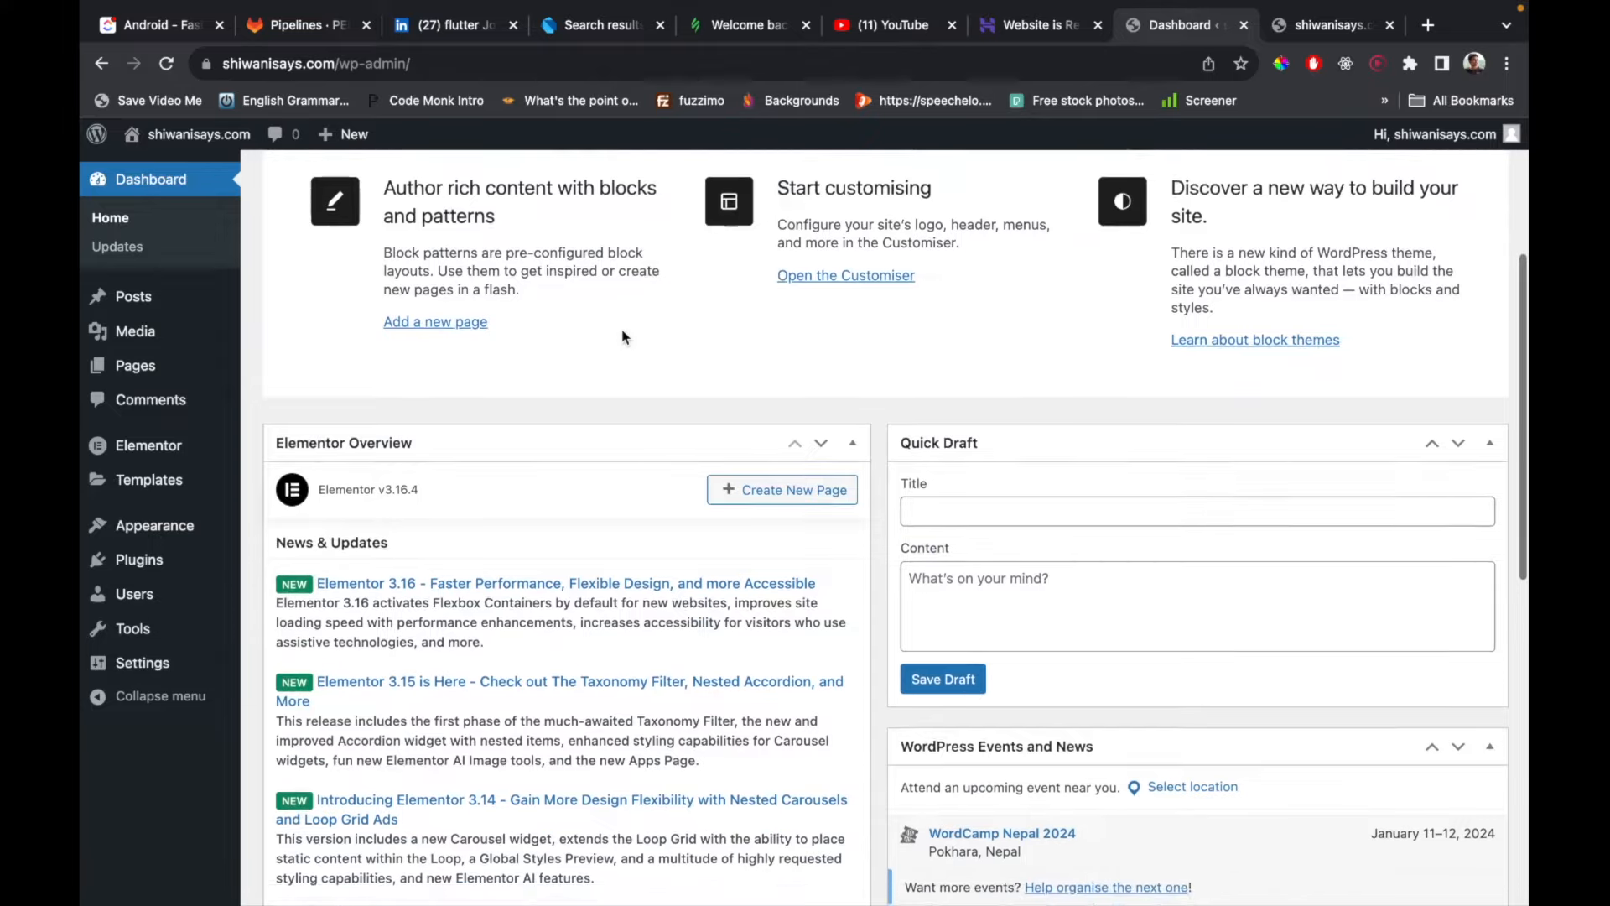
click(136, 562)
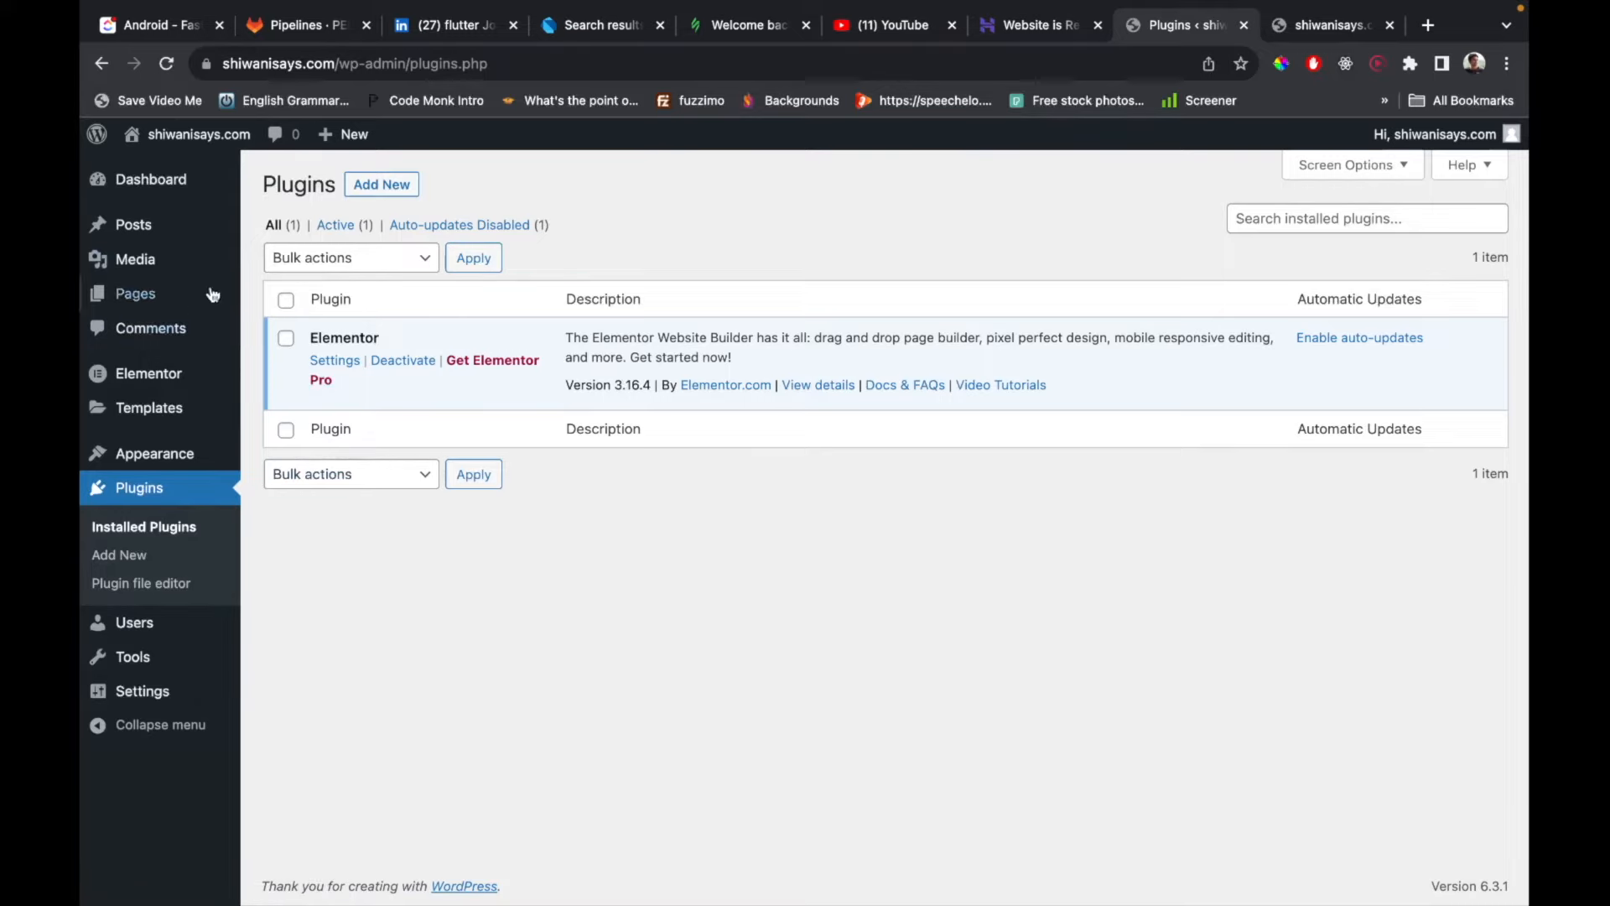
click(1305, 25)
click(166, 63)
click(1169, 24)
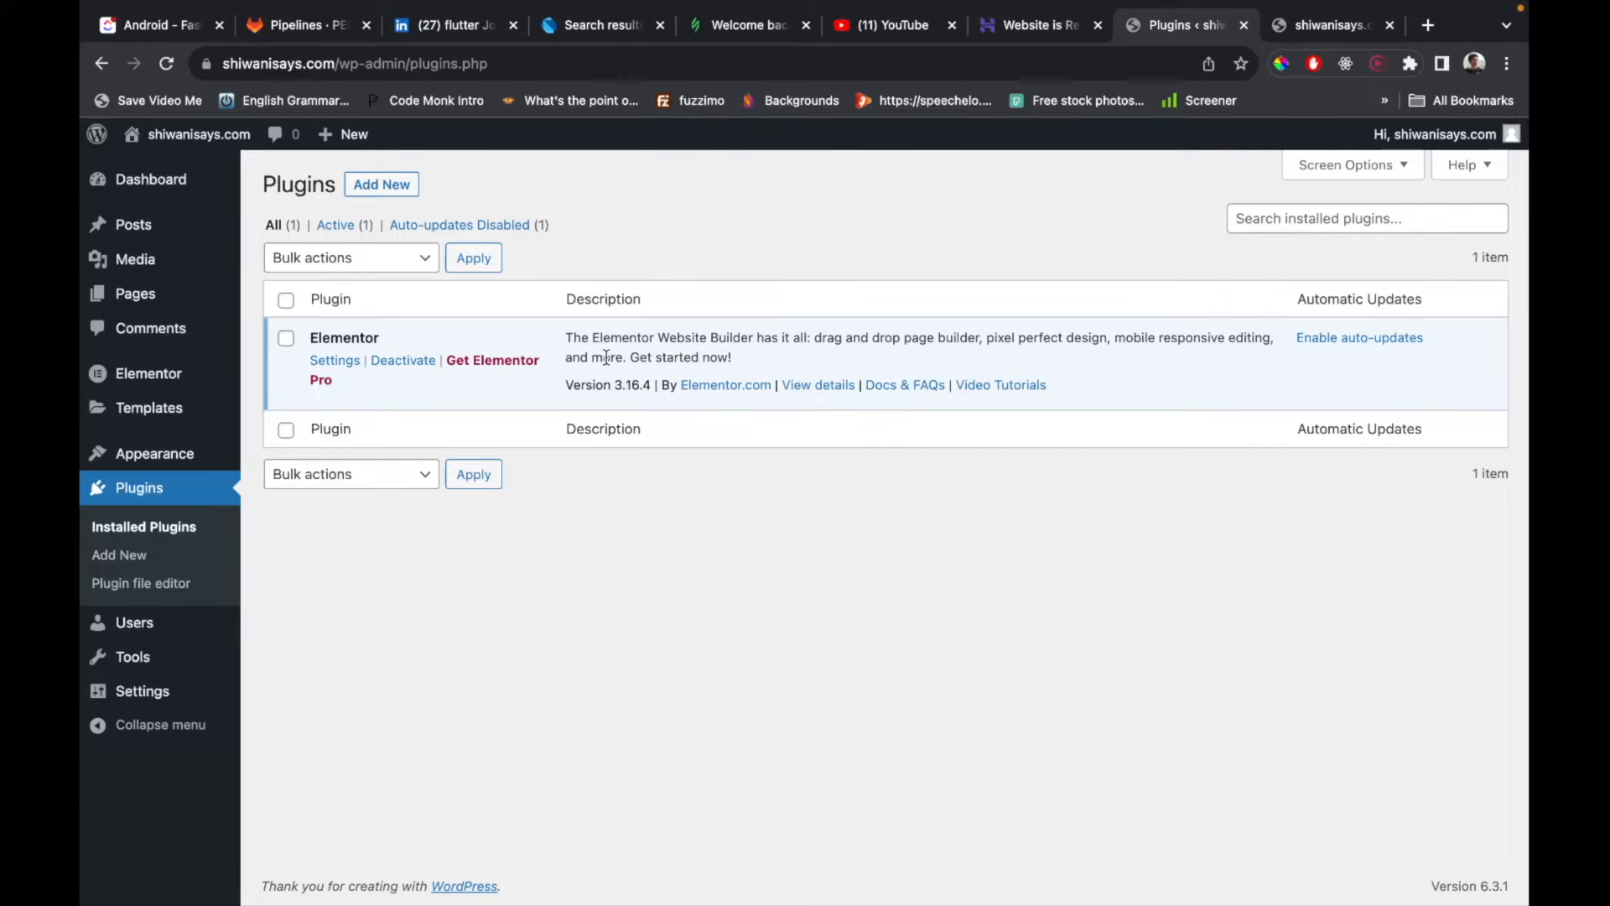
Go to adding a new plugin and search the plugin directory for "envarto".
click(399, 191)
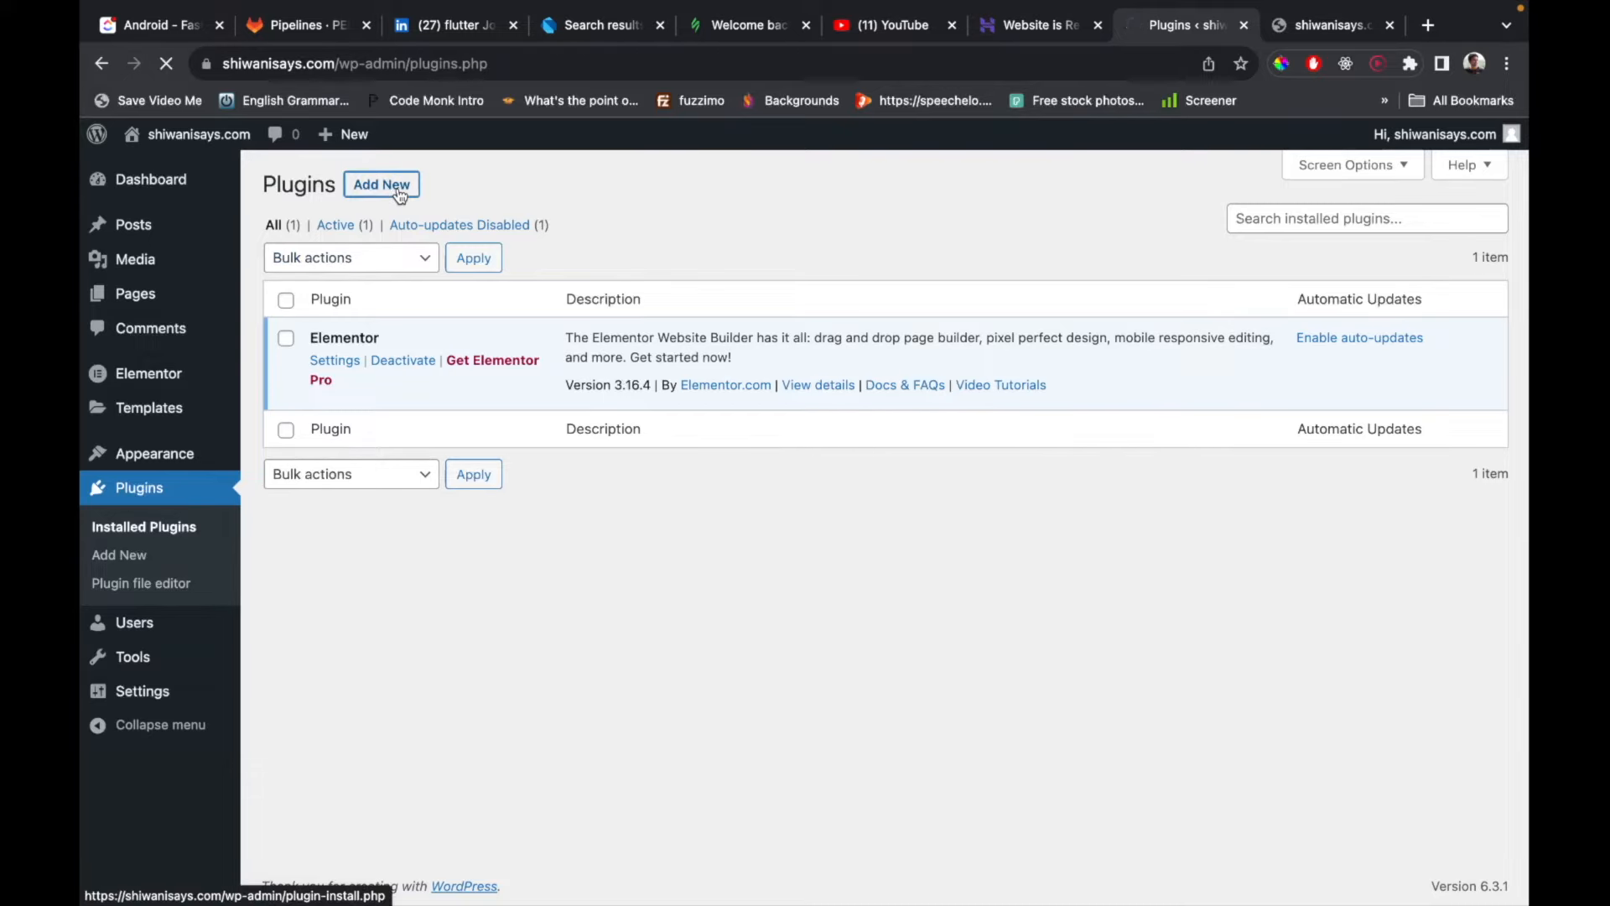
click(1334, 242)
text(en)
text(varto)
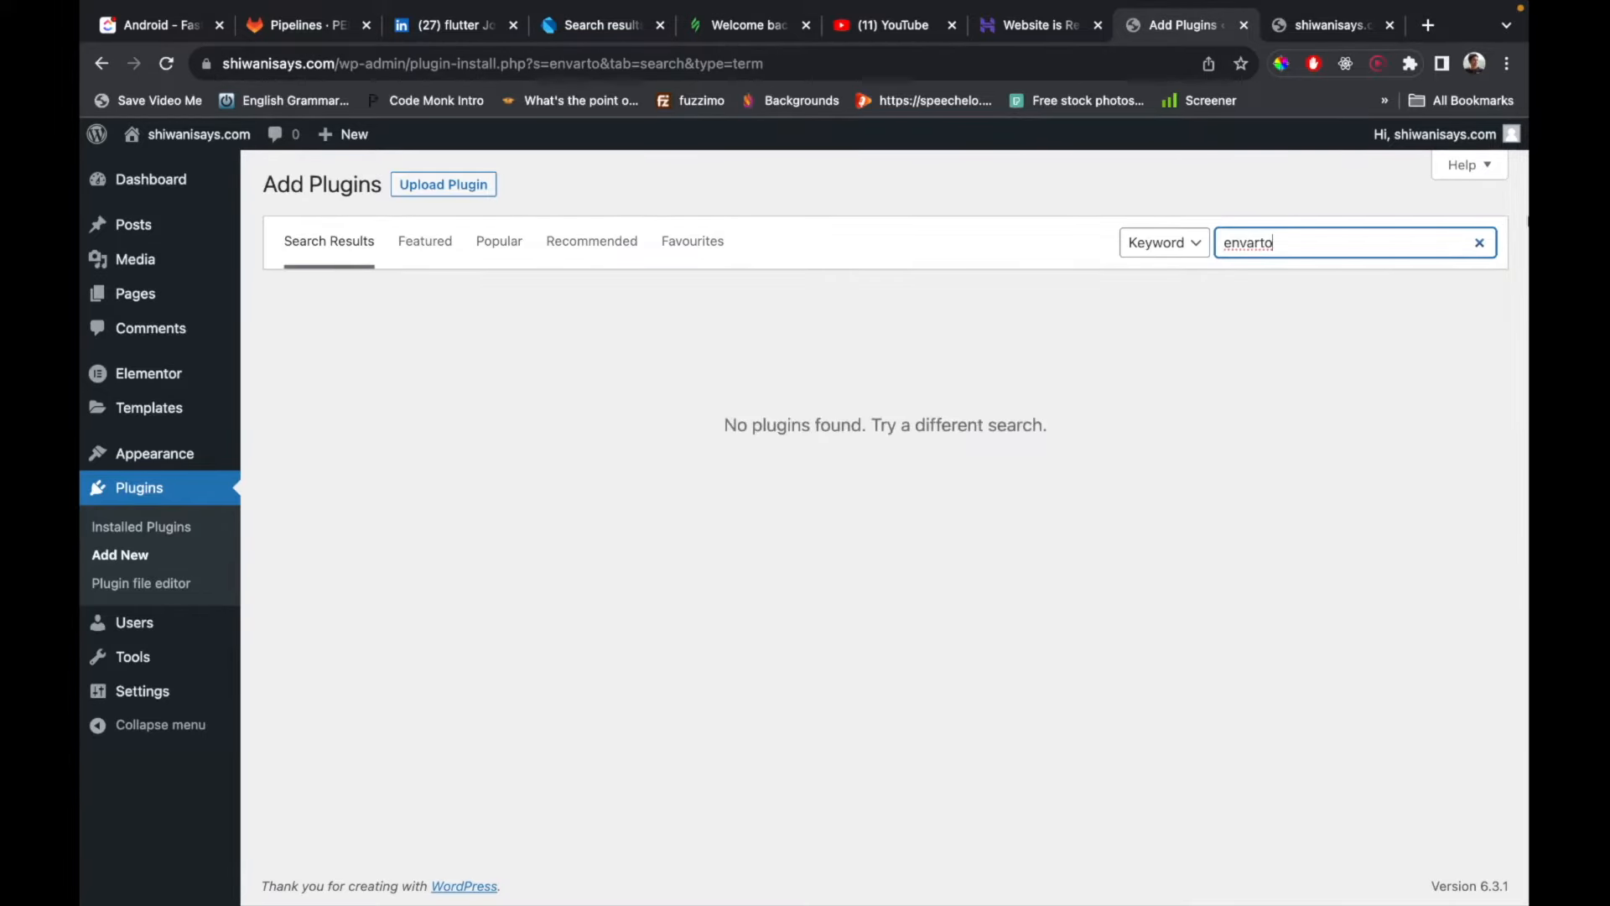
Copy the "envarto" search term and look it up on Google in a new tab to check the spelling.
double_click(1267, 244)
key(ctrl+c)
click(1428, 25)
key(ctrl+v)
key(Return)
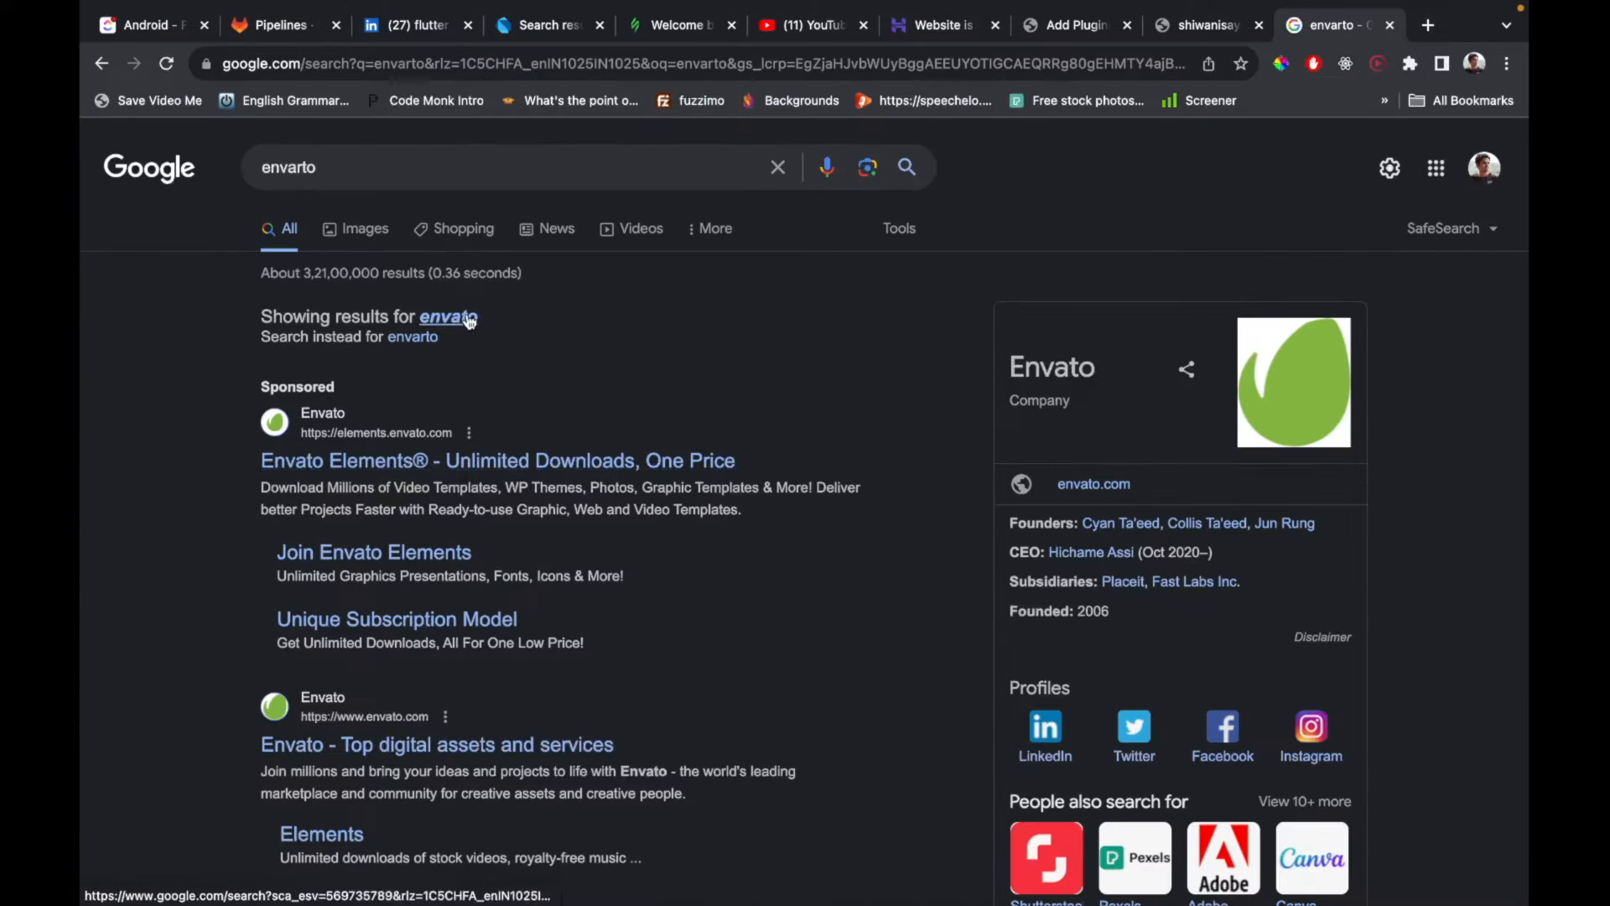
Copy the name "Envato" from the Google results and search the plugin directory for it instead.
double_click(1035, 369)
key(super+c)
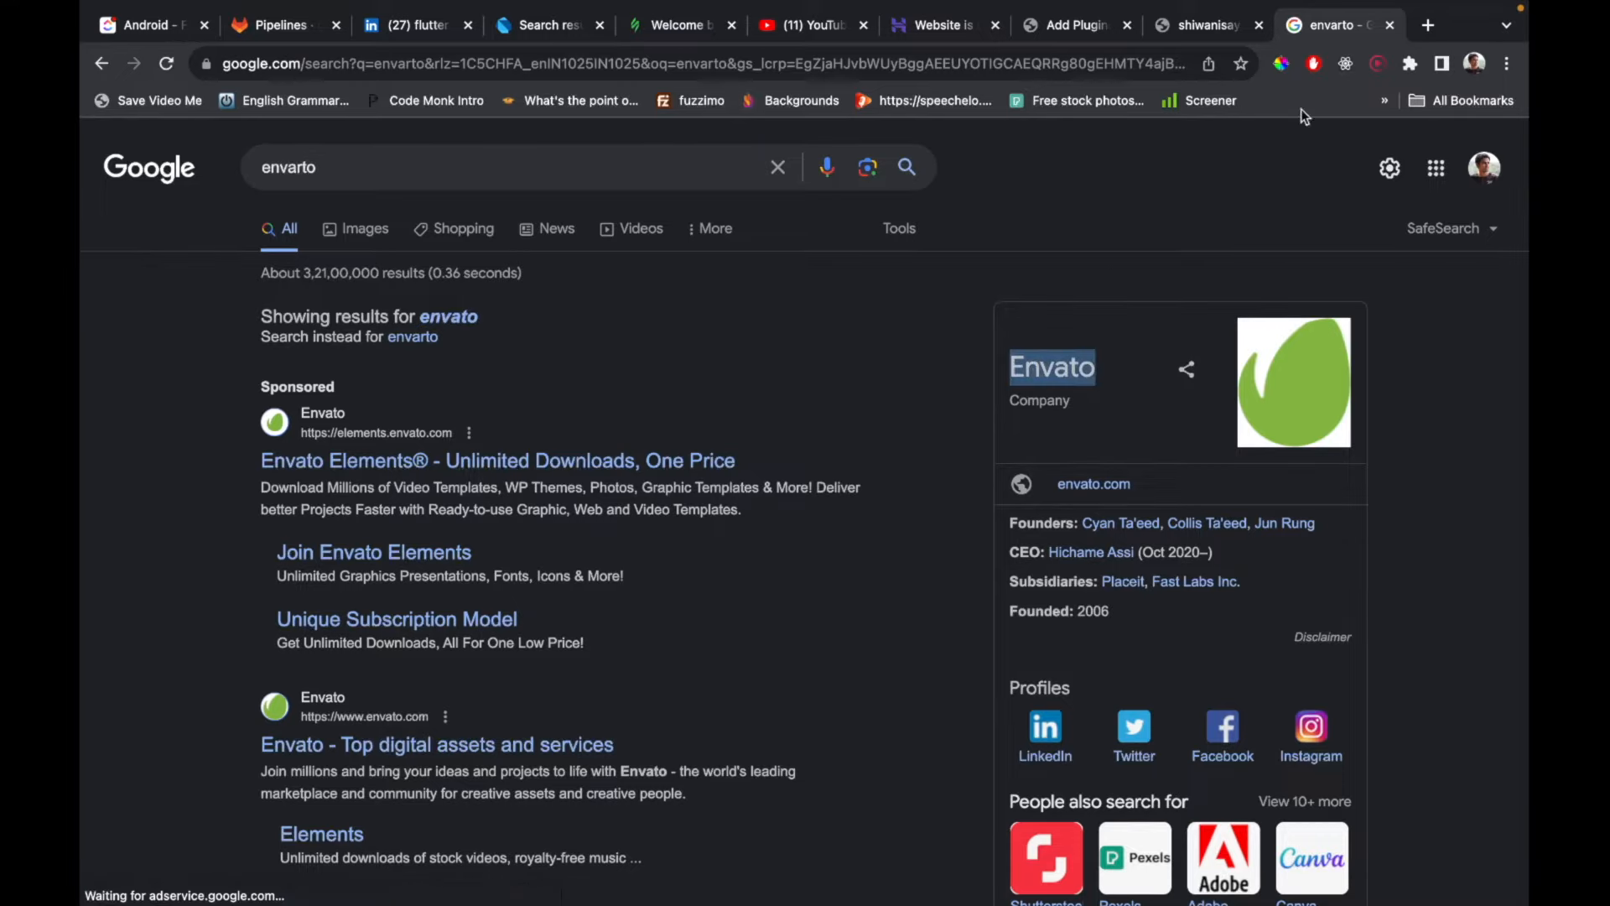
click(1203, 26)
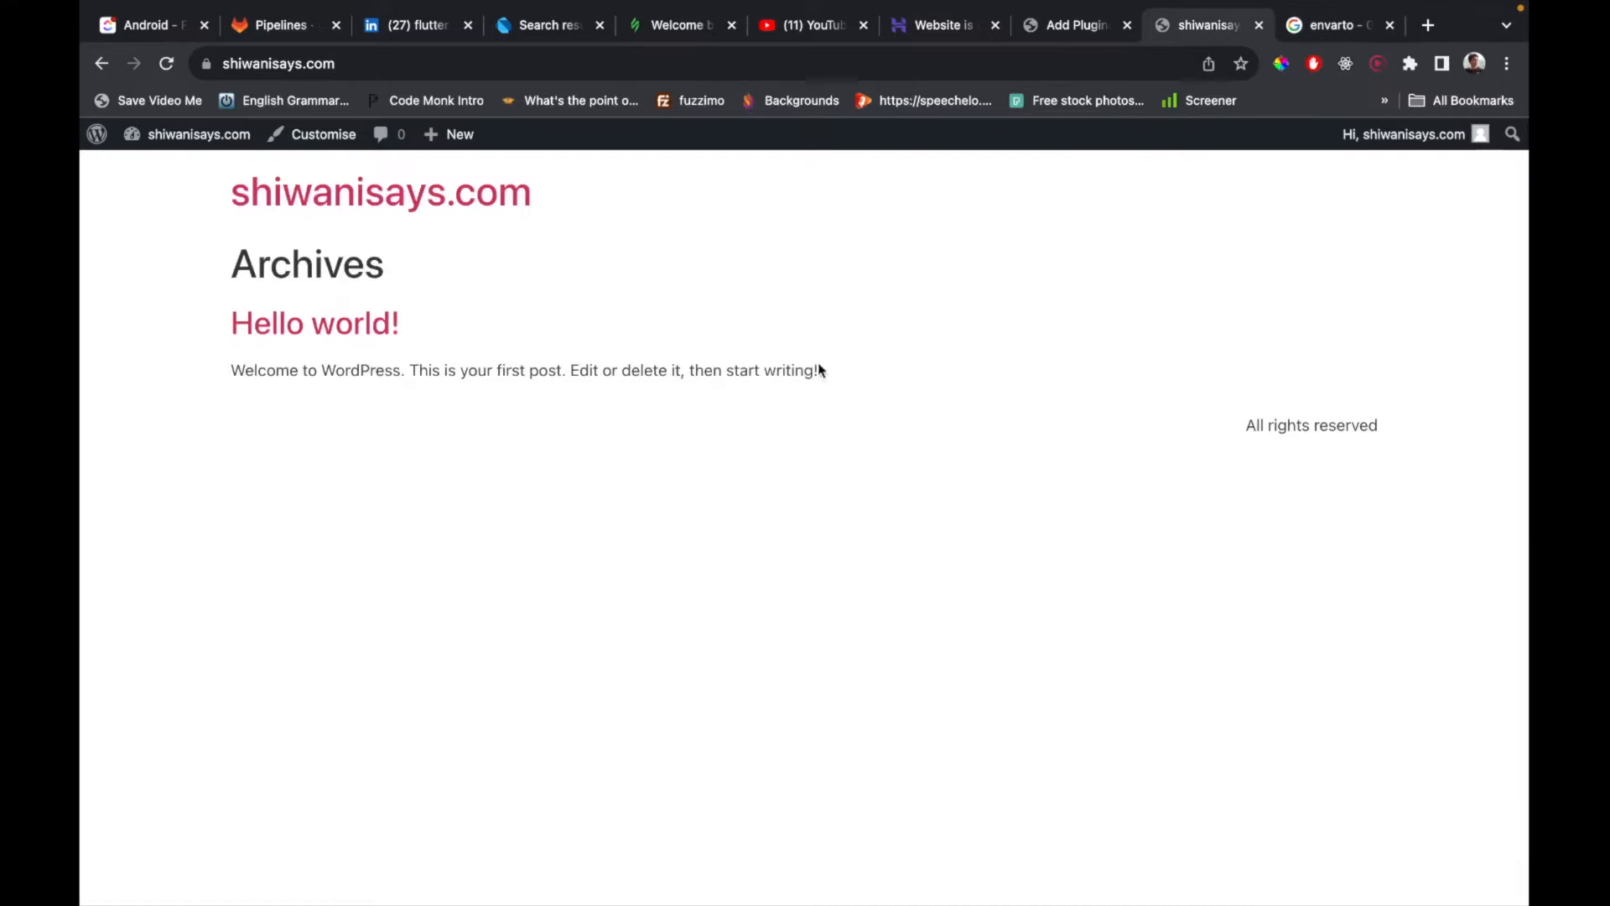
click(1067, 37)
key(super+v)
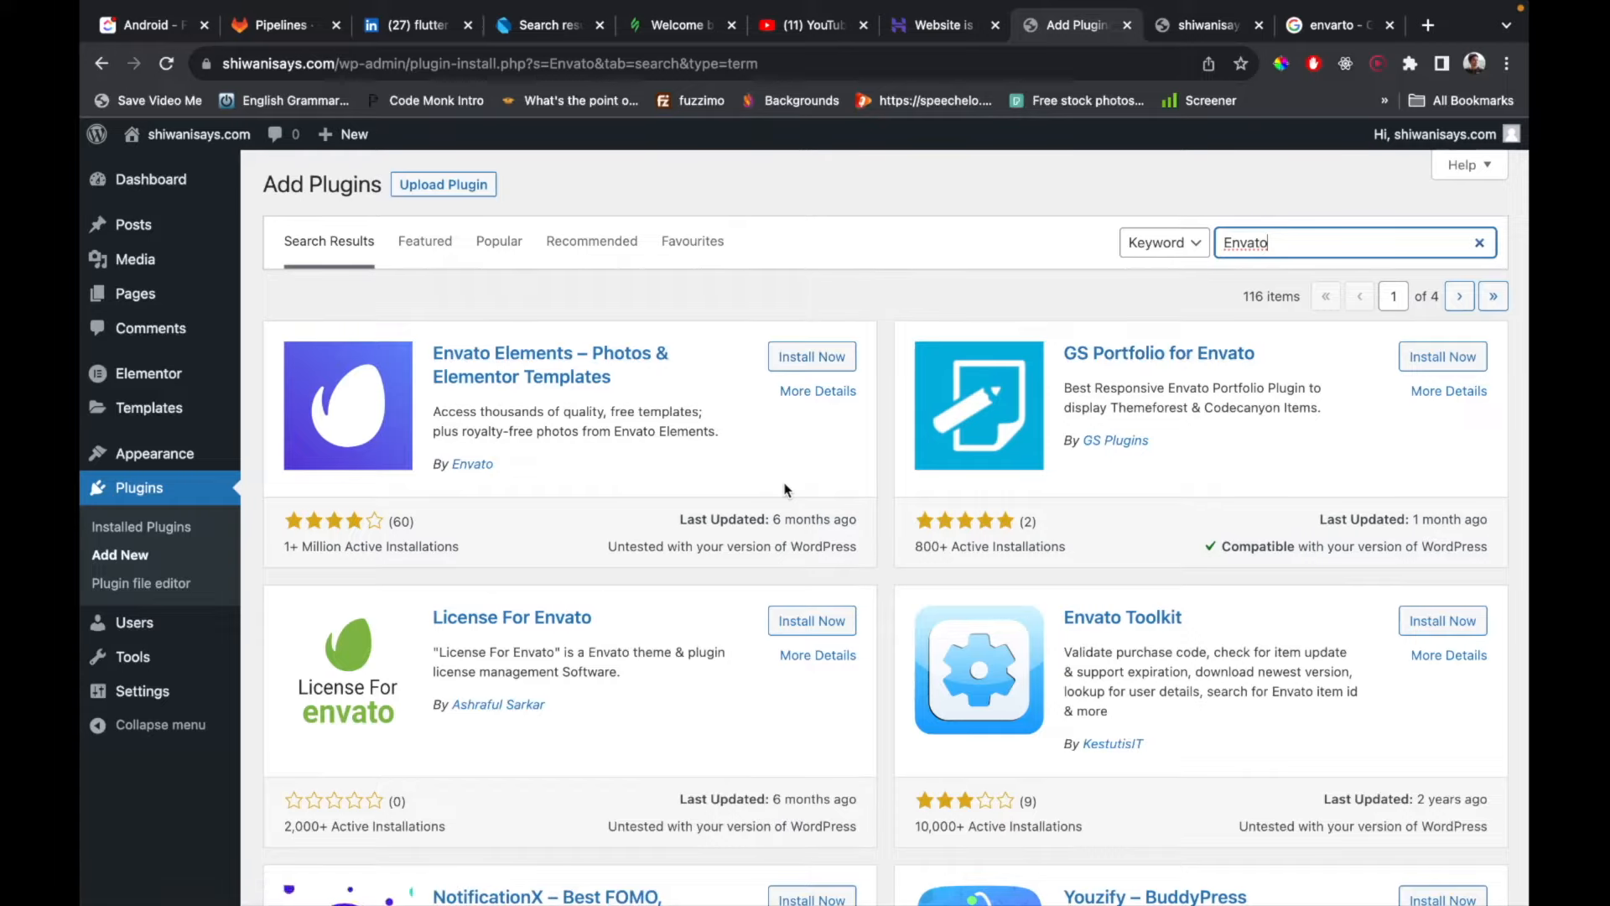
Review the Envato search results, then install and activate the Envato Elements – Photos & Elementor Templates plugin.
scroll(786, 490, down, 2)
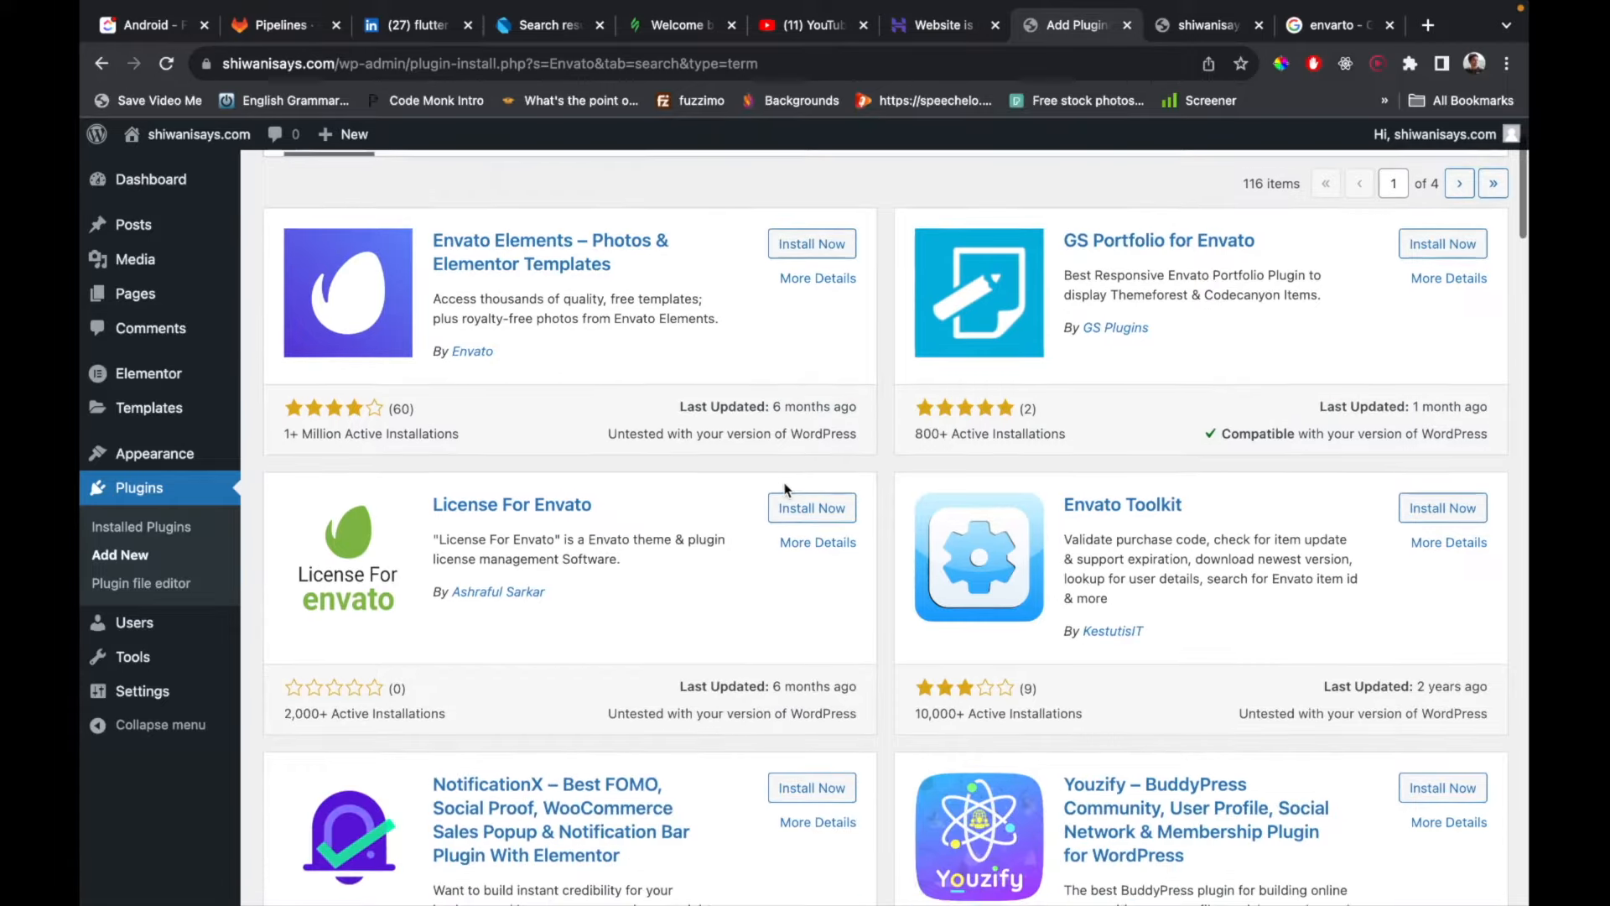
scroll(785, 490, up, 1)
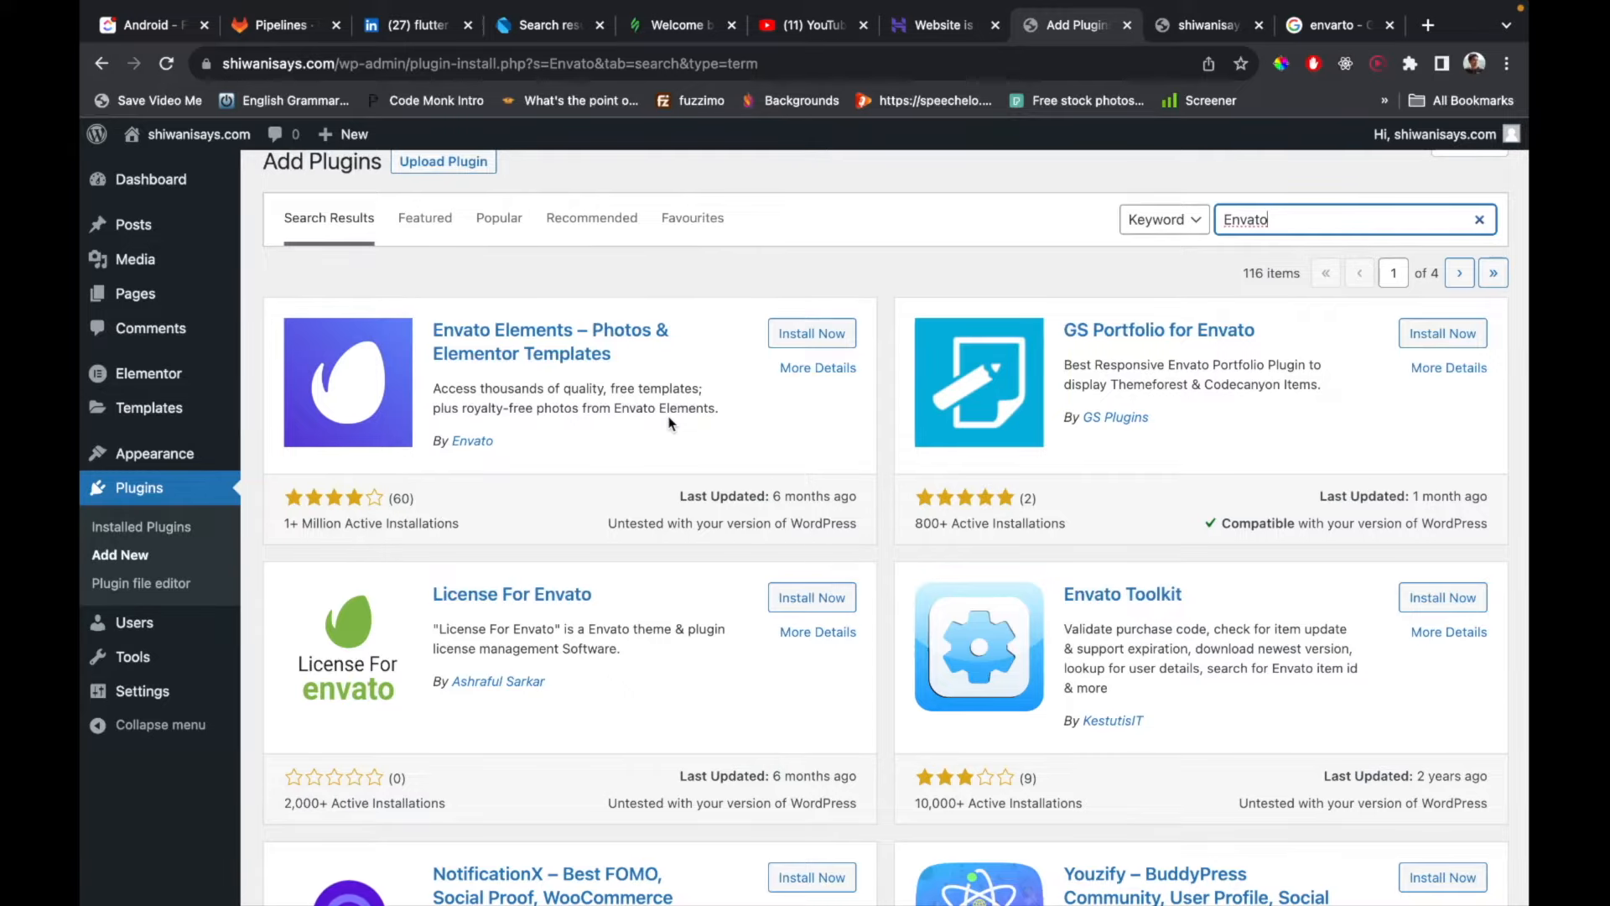
scroll(671, 422, down, 1)
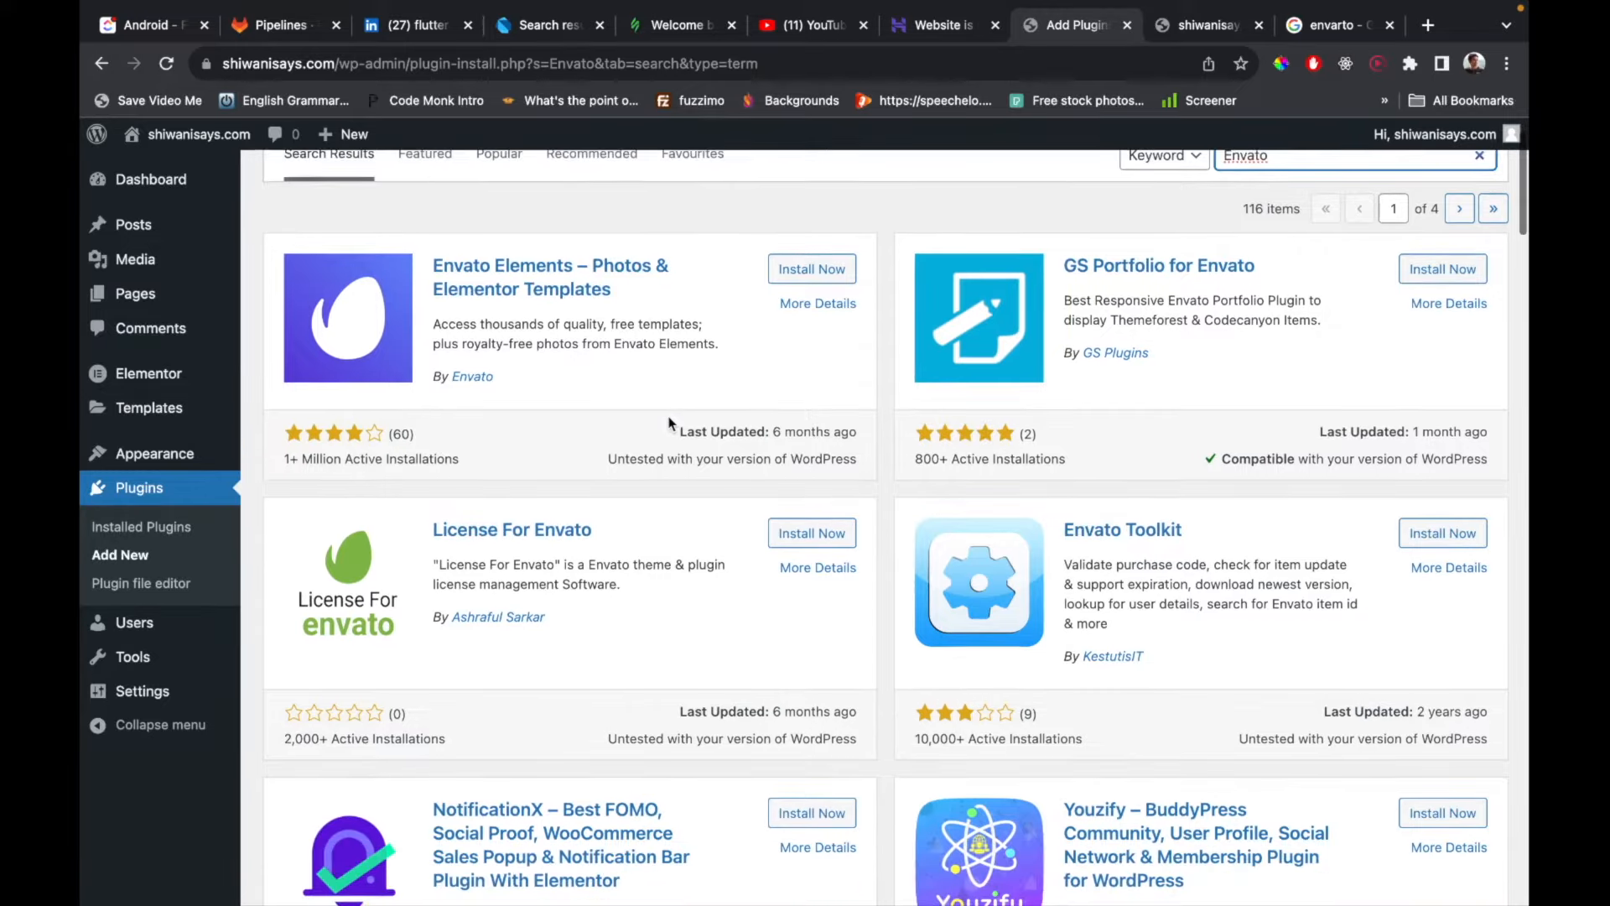
click(288, 459)
drag(288, 459, 528, 462)
click(812, 270)
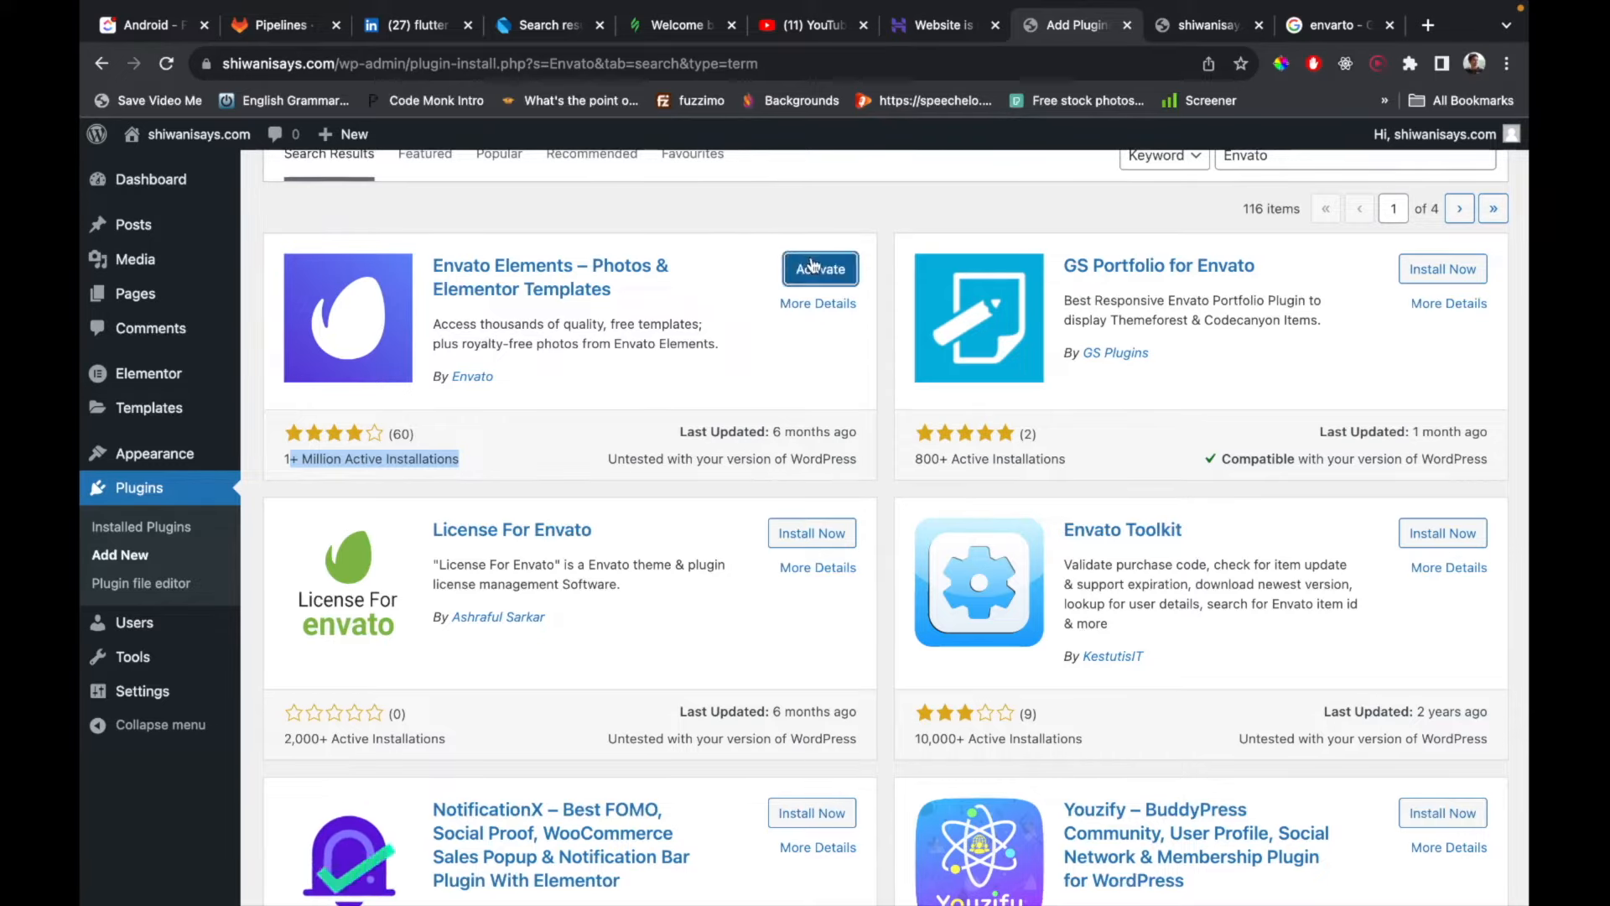
click(812, 265)
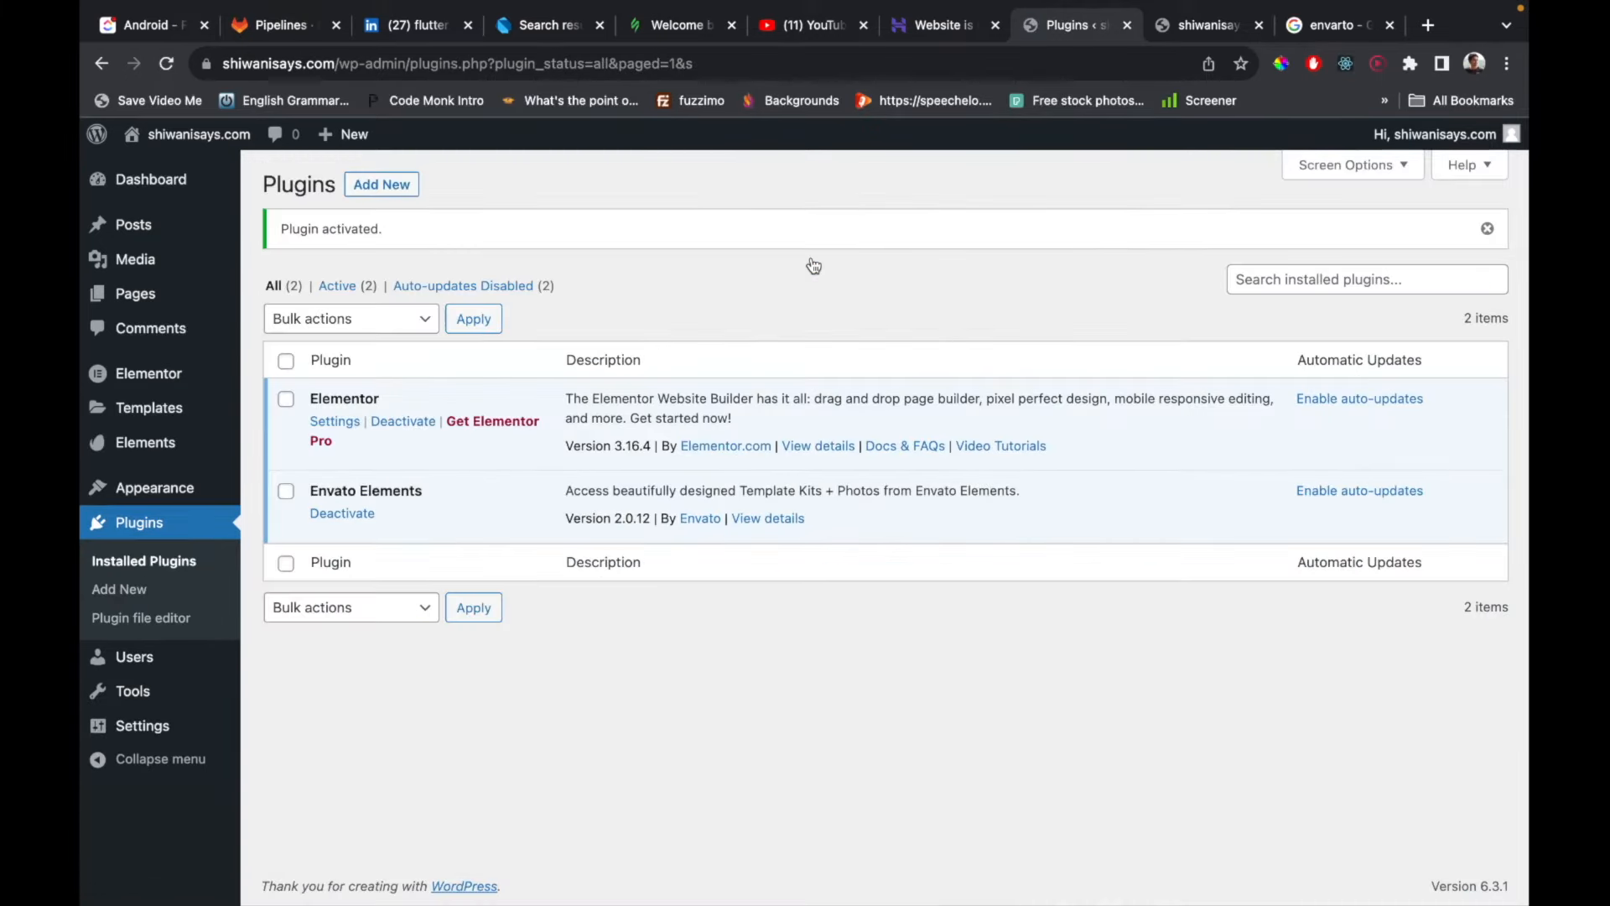
Add a new page titled "Home" from the pages list and publish it with public visibility.
mouse_move(140, 274)
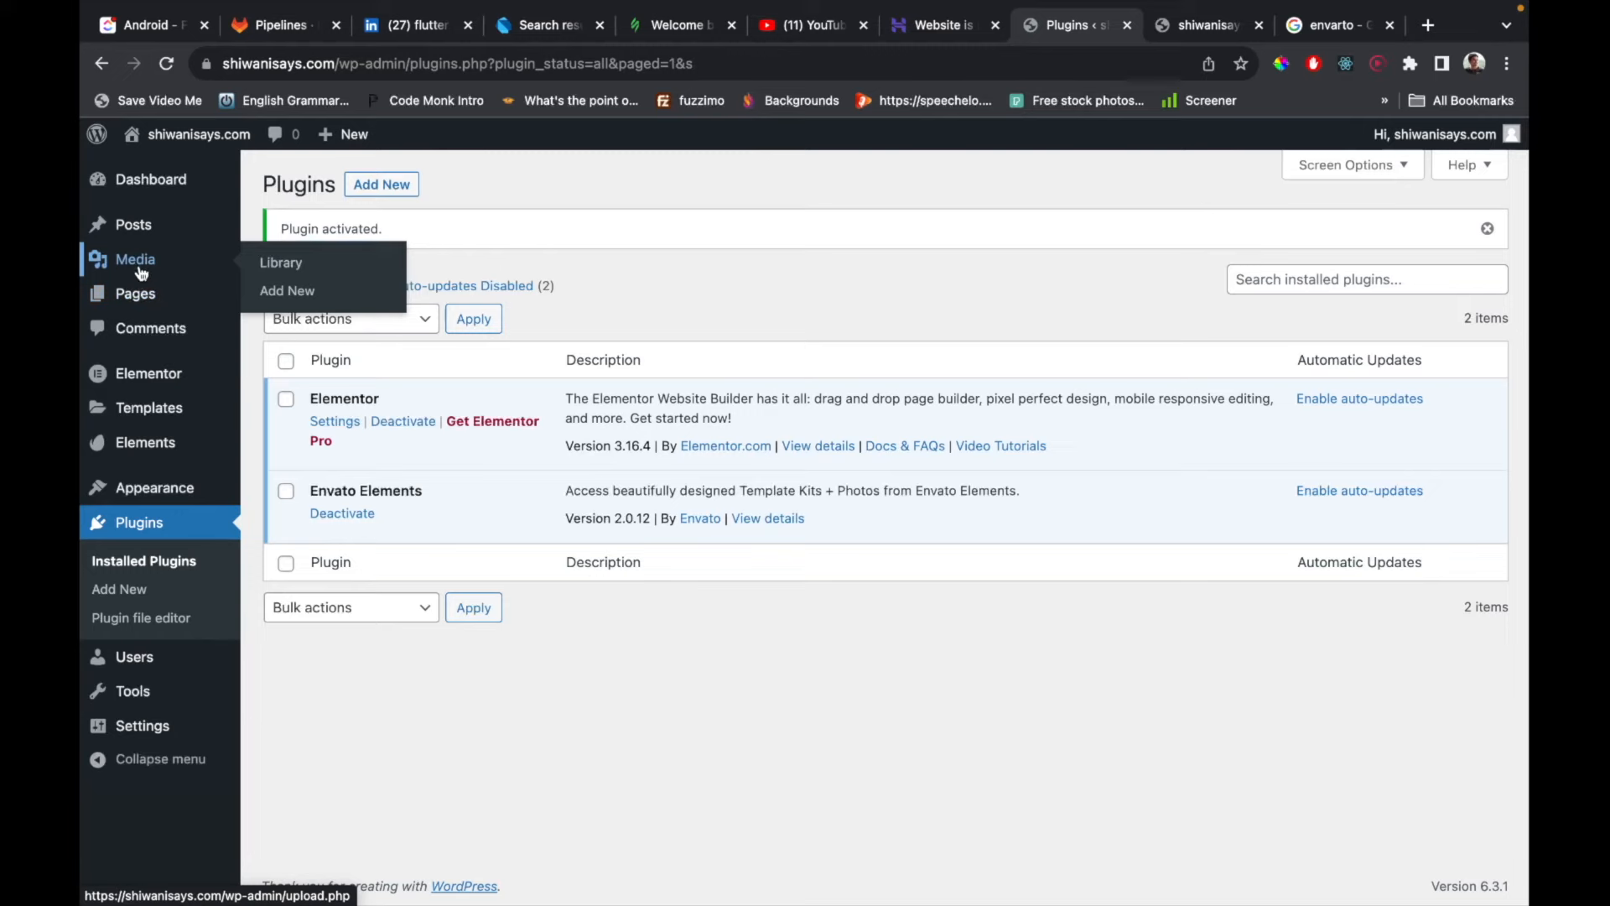
click(134, 293)
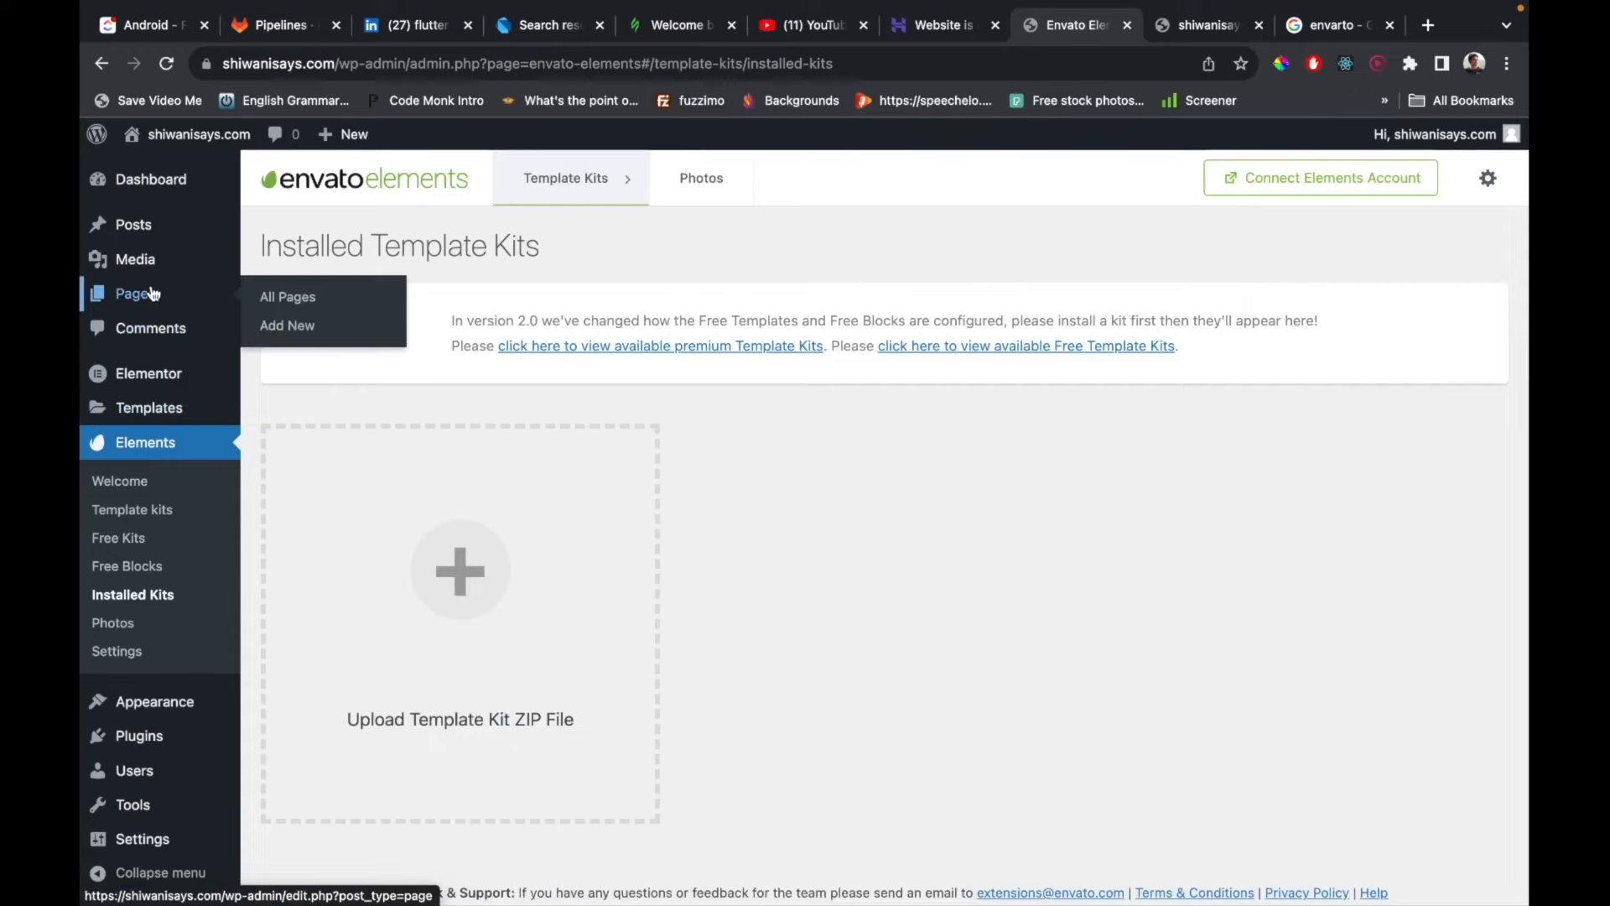
click(151, 294)
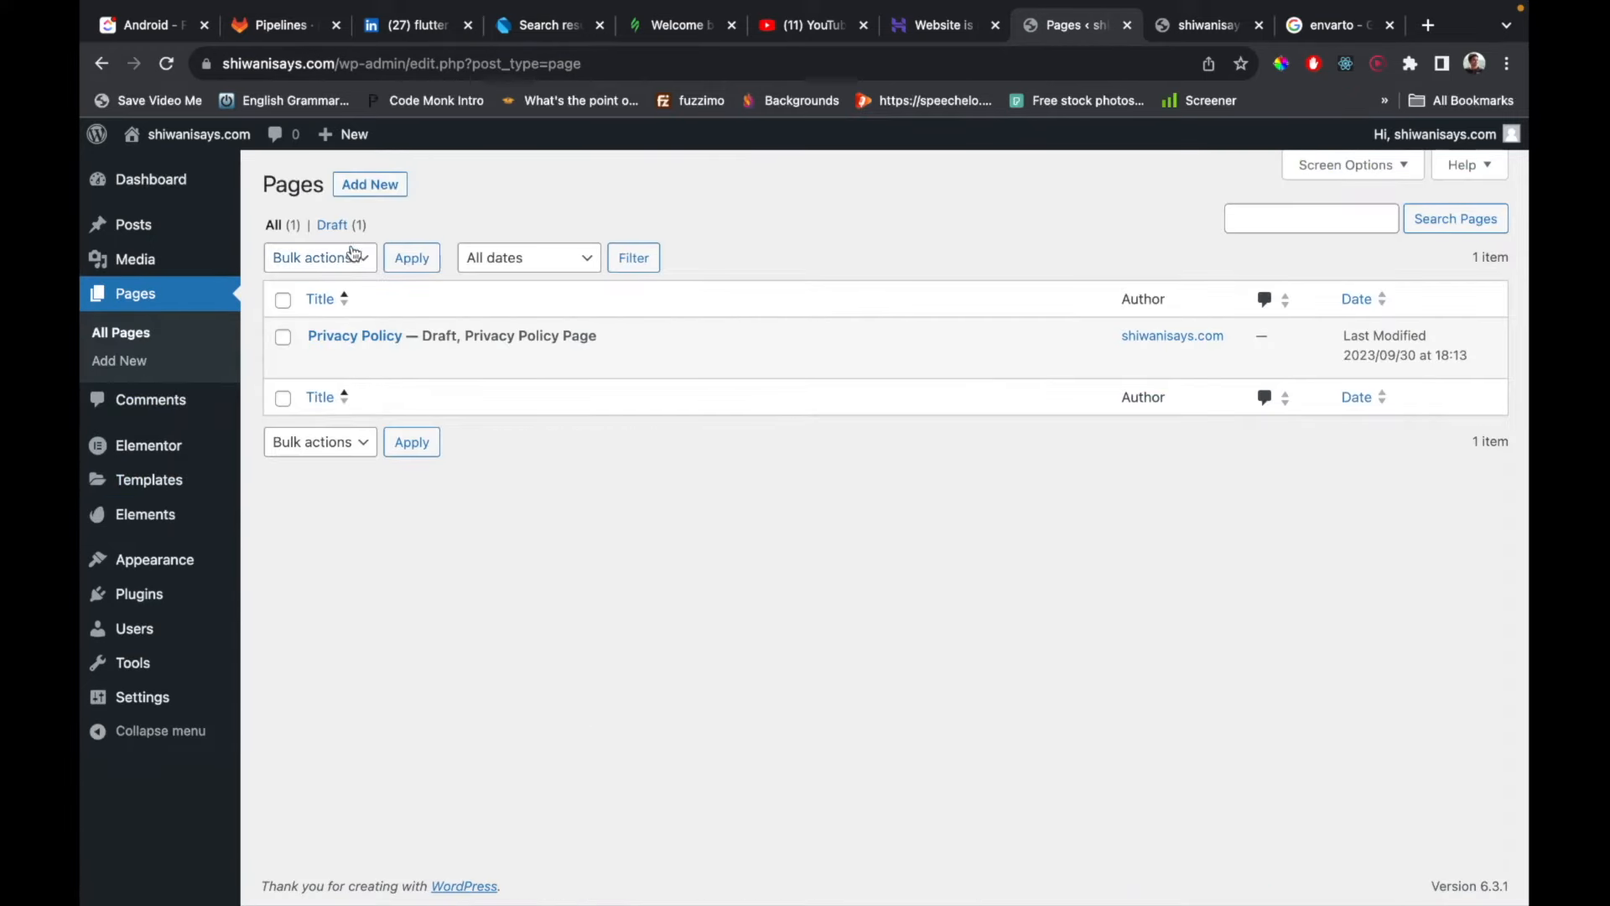
click(370, 184)
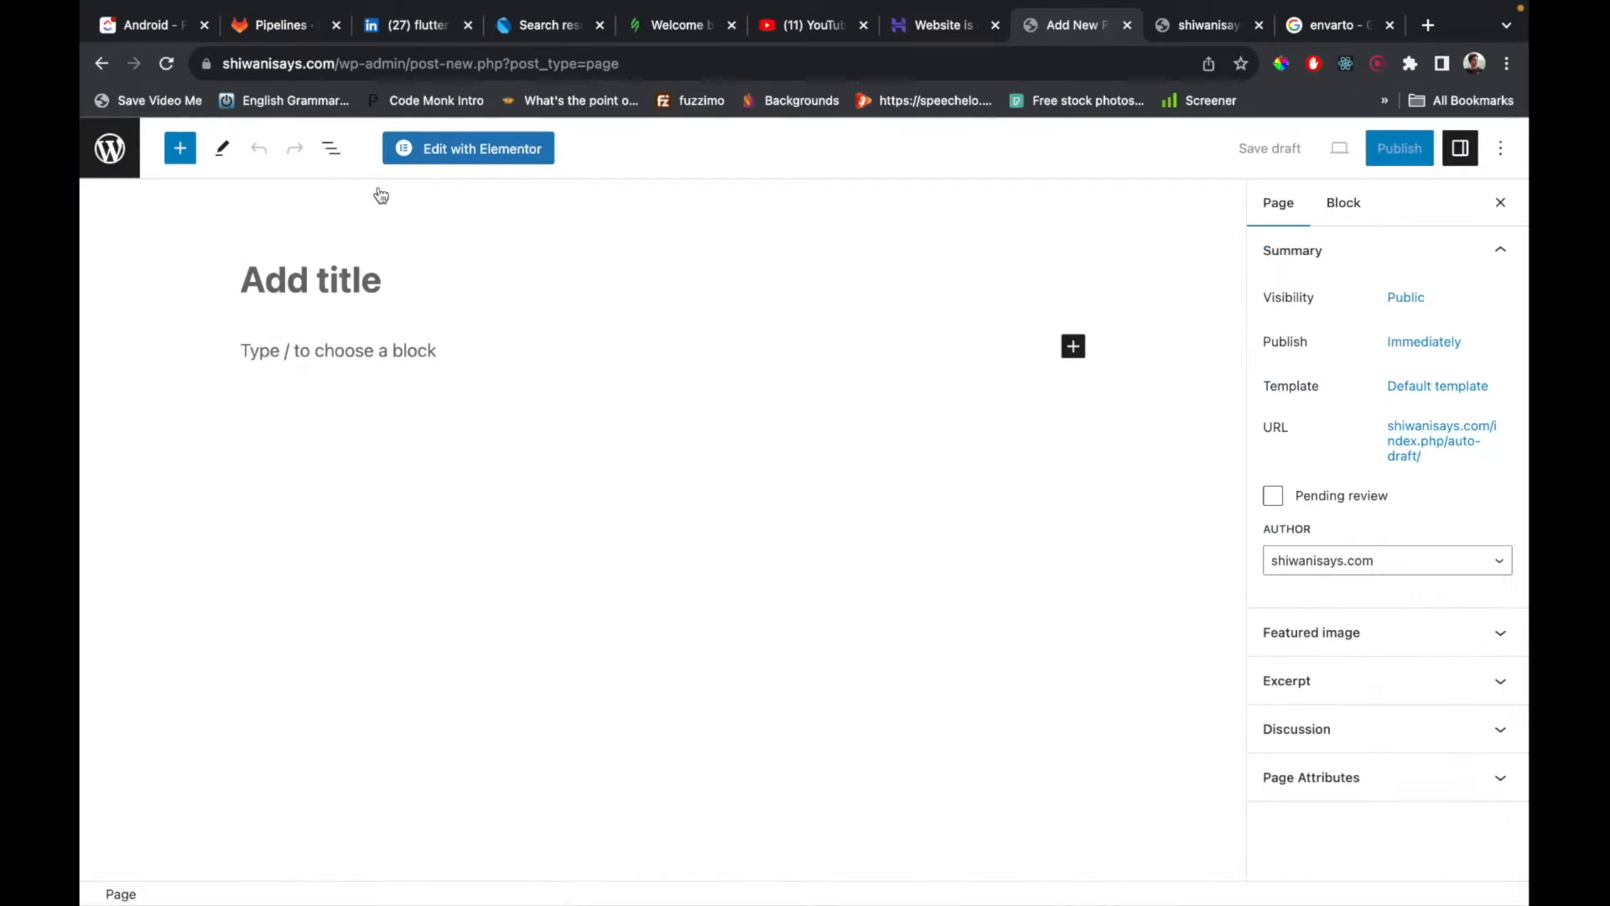
text(Home)
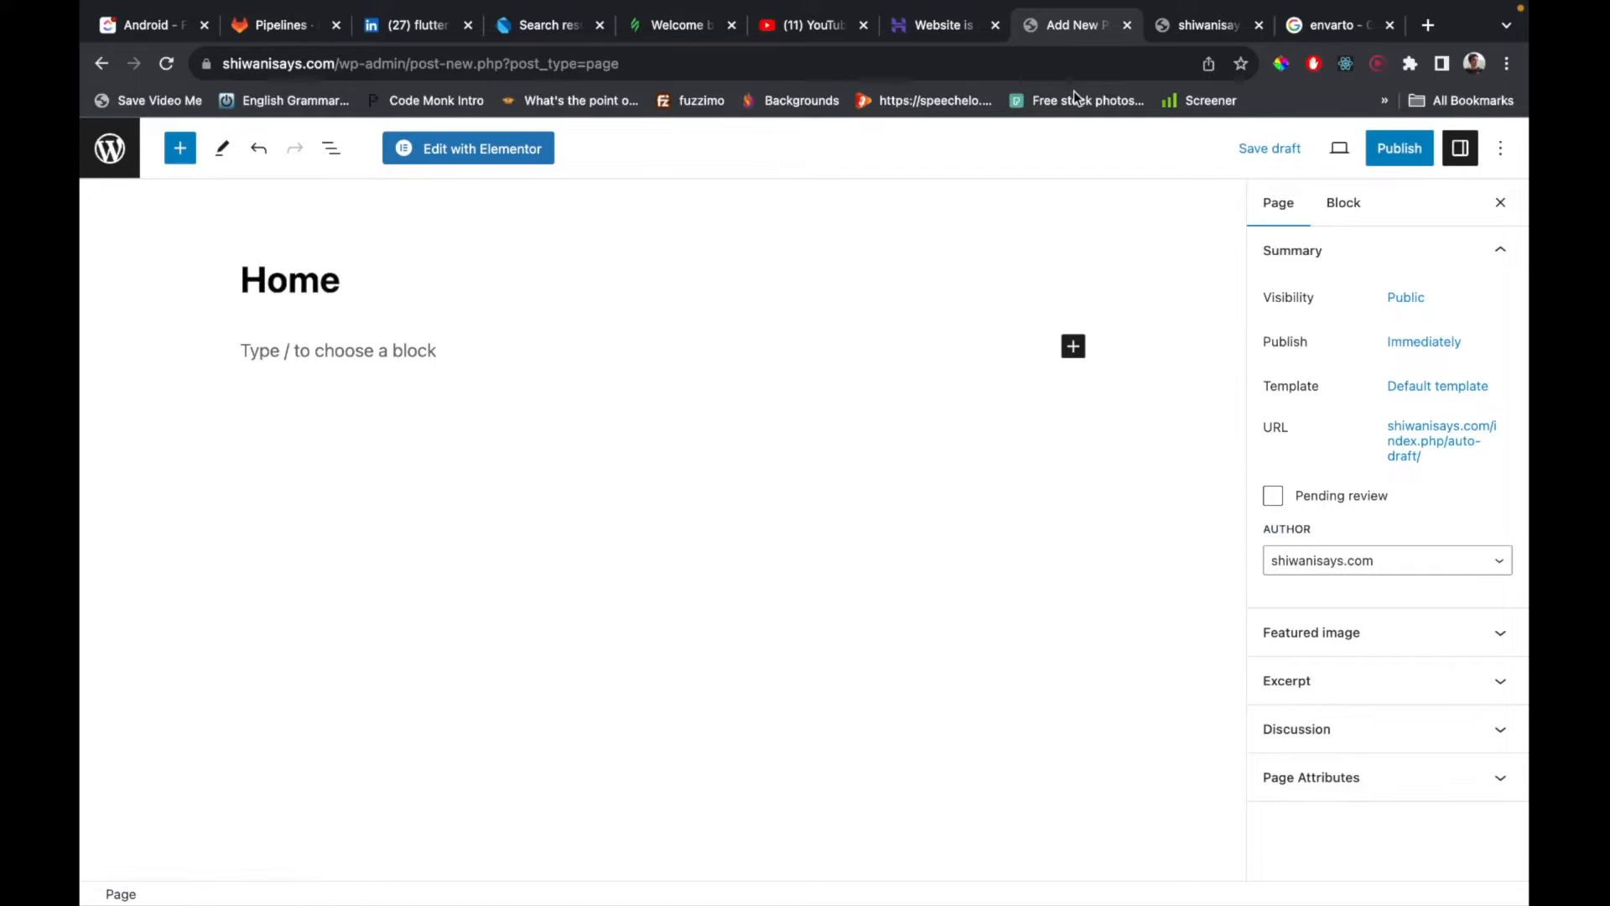
click(1409, 160)
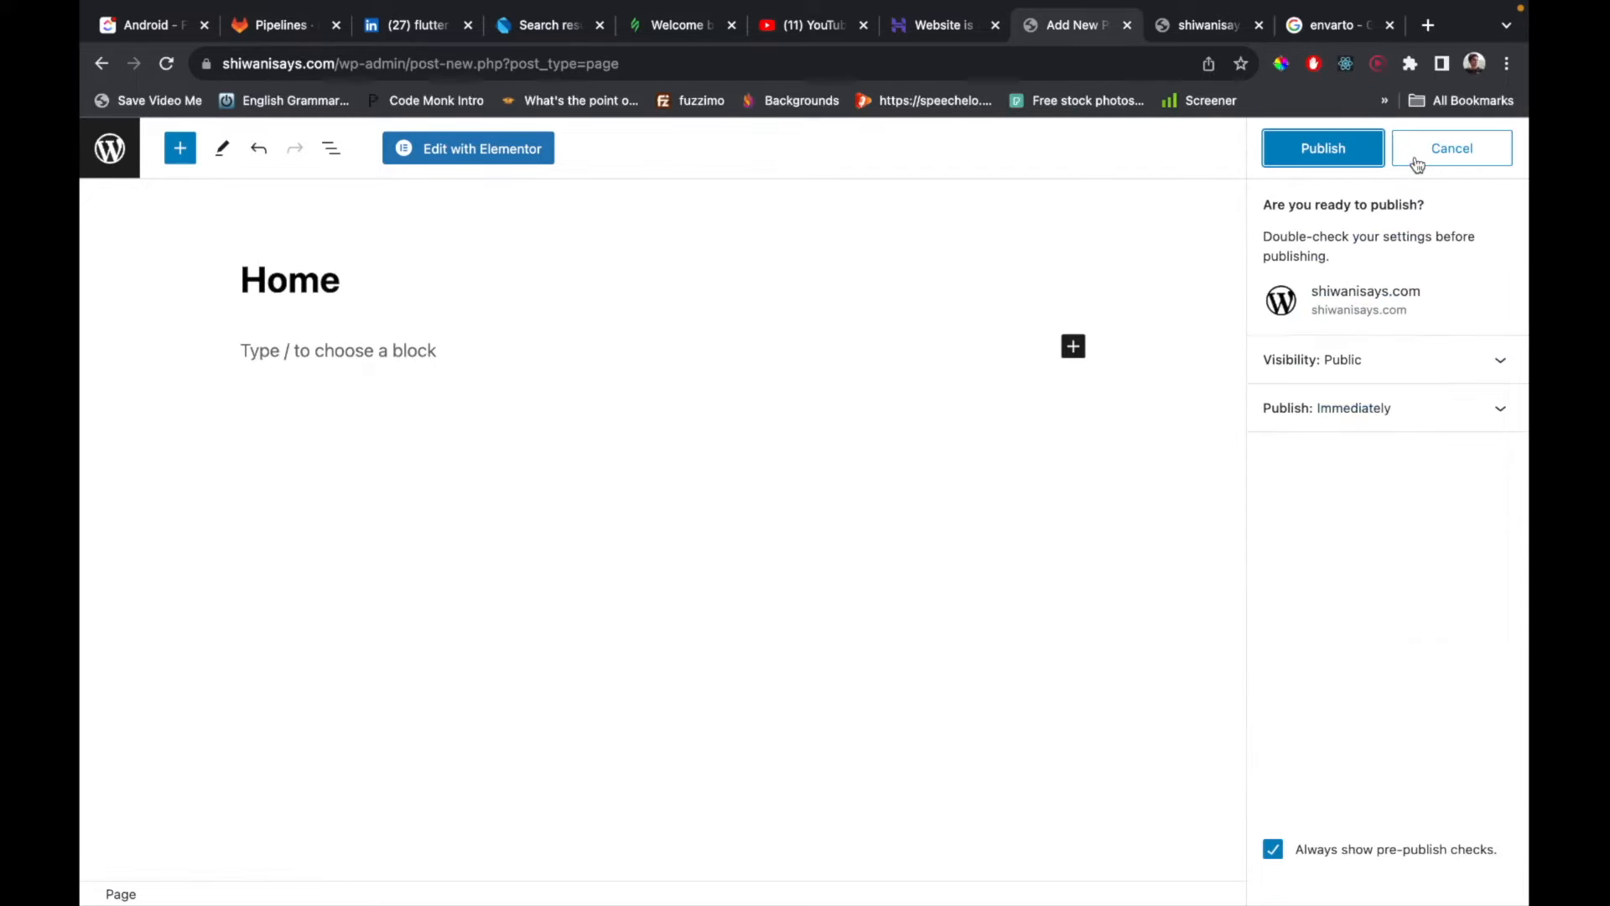
click(1304, 144)
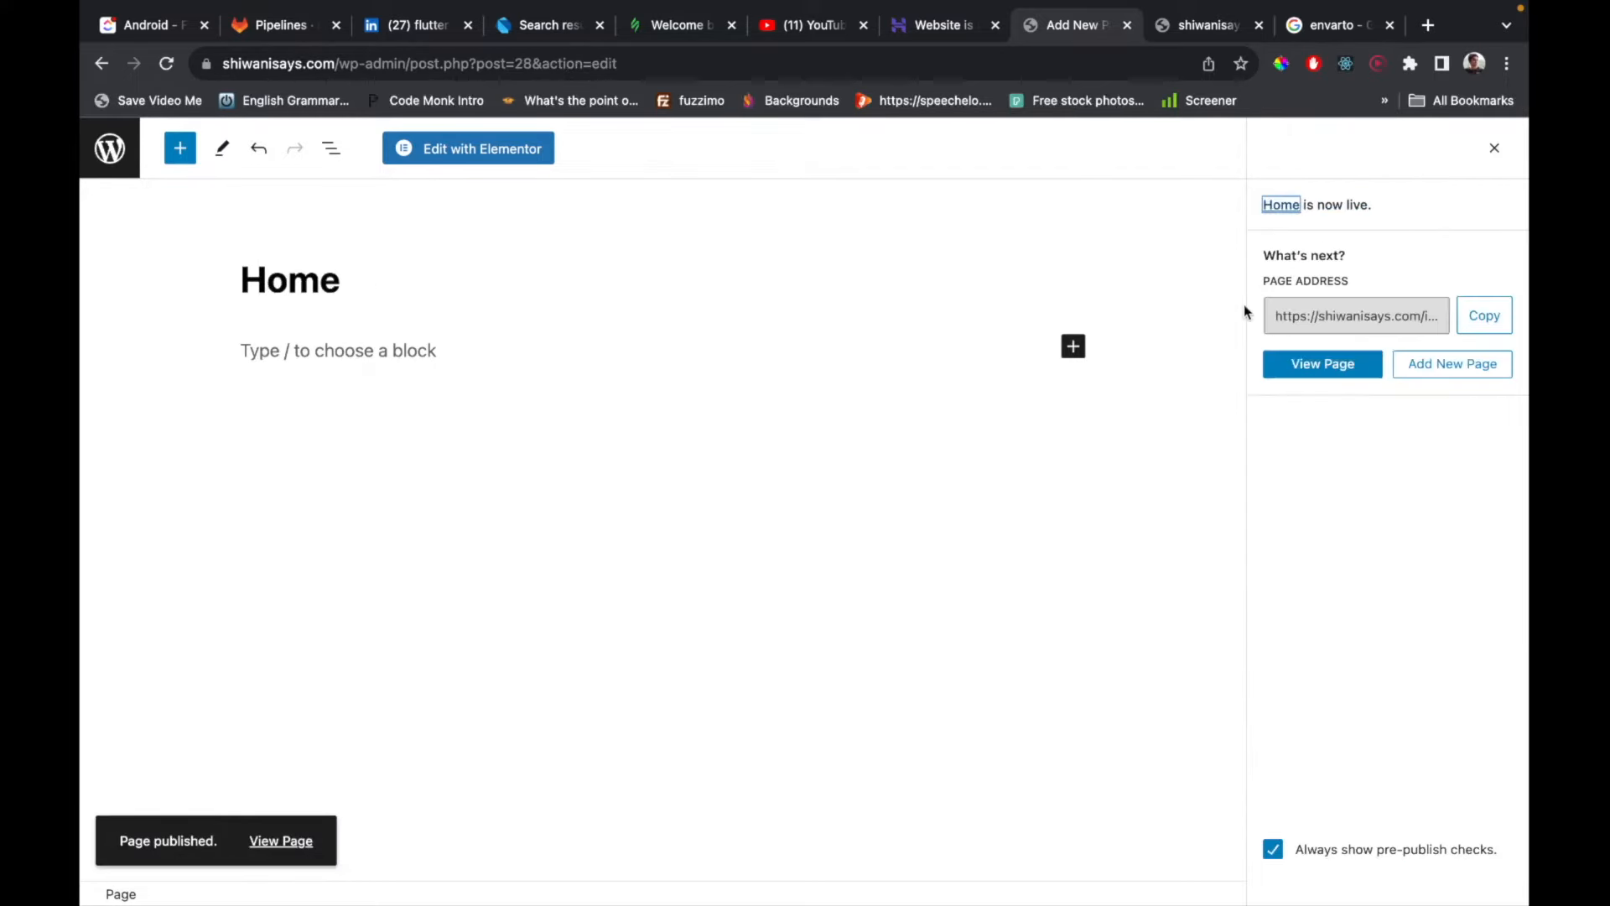
View the published Home page in a new tab, and return from its editor to the list of all pages.
right_click(1368, 369)
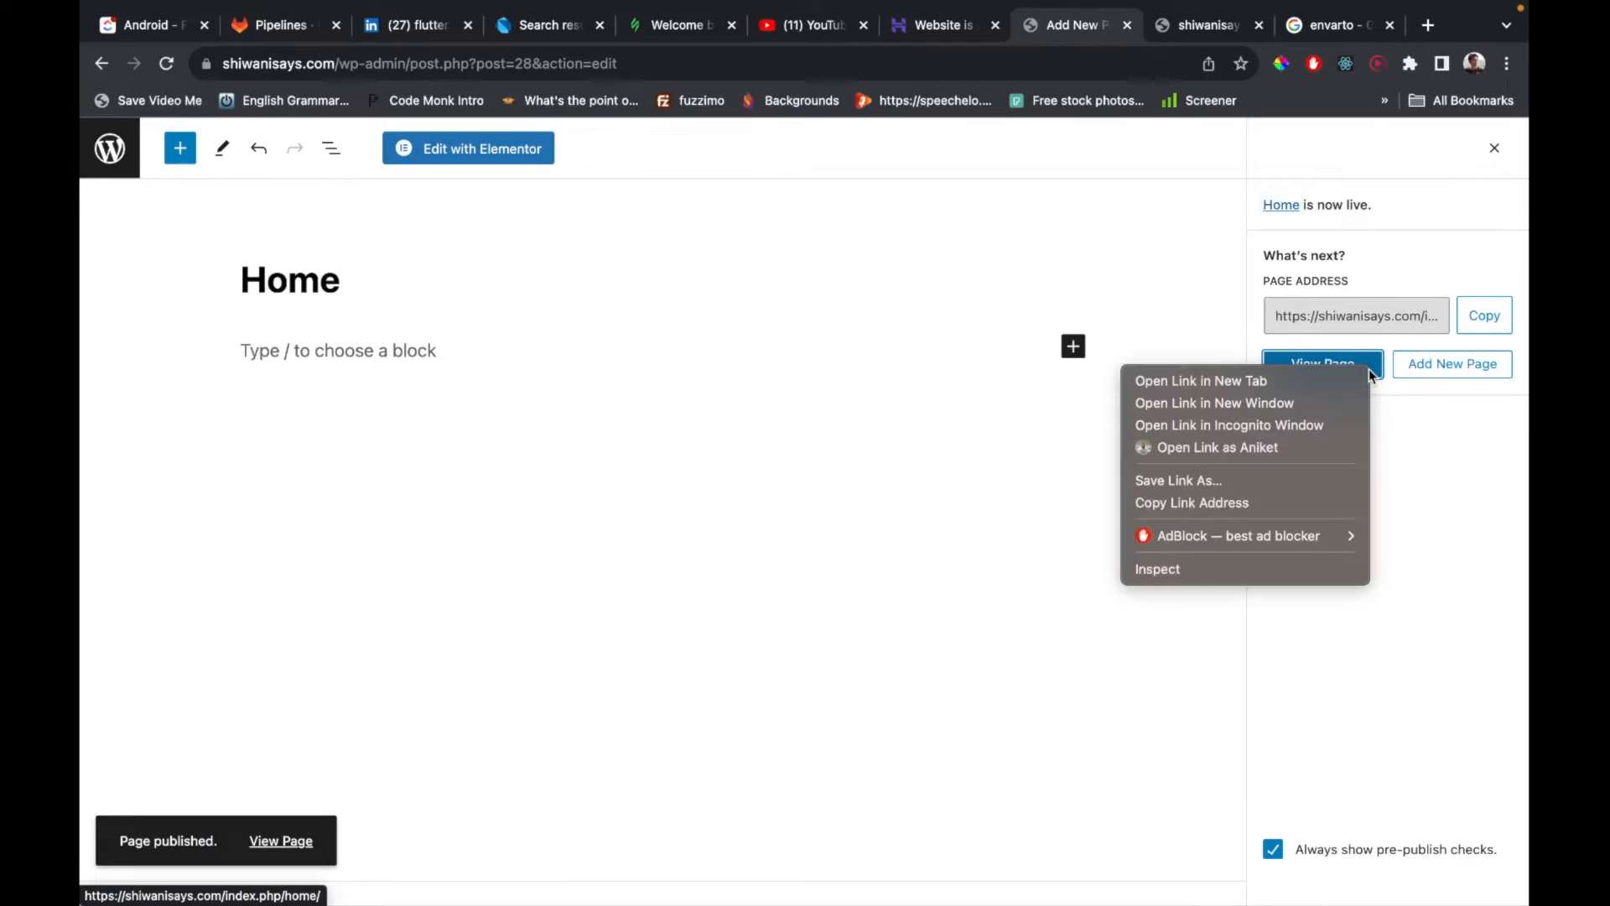
click(1325, 381)
click(1109, 33)
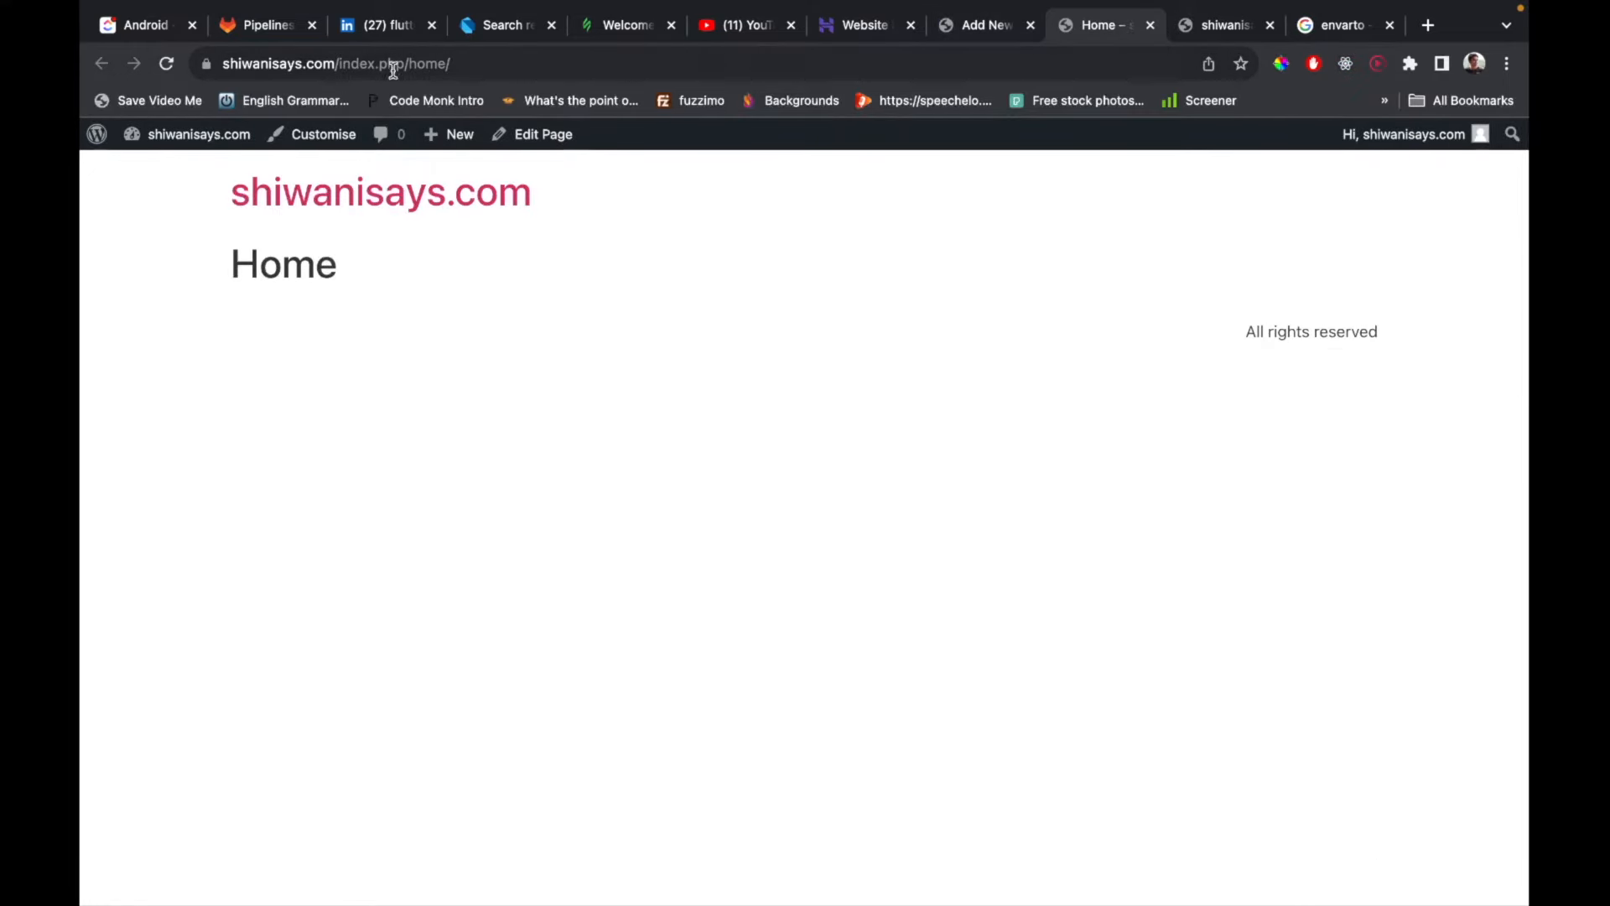
click(990, 27)
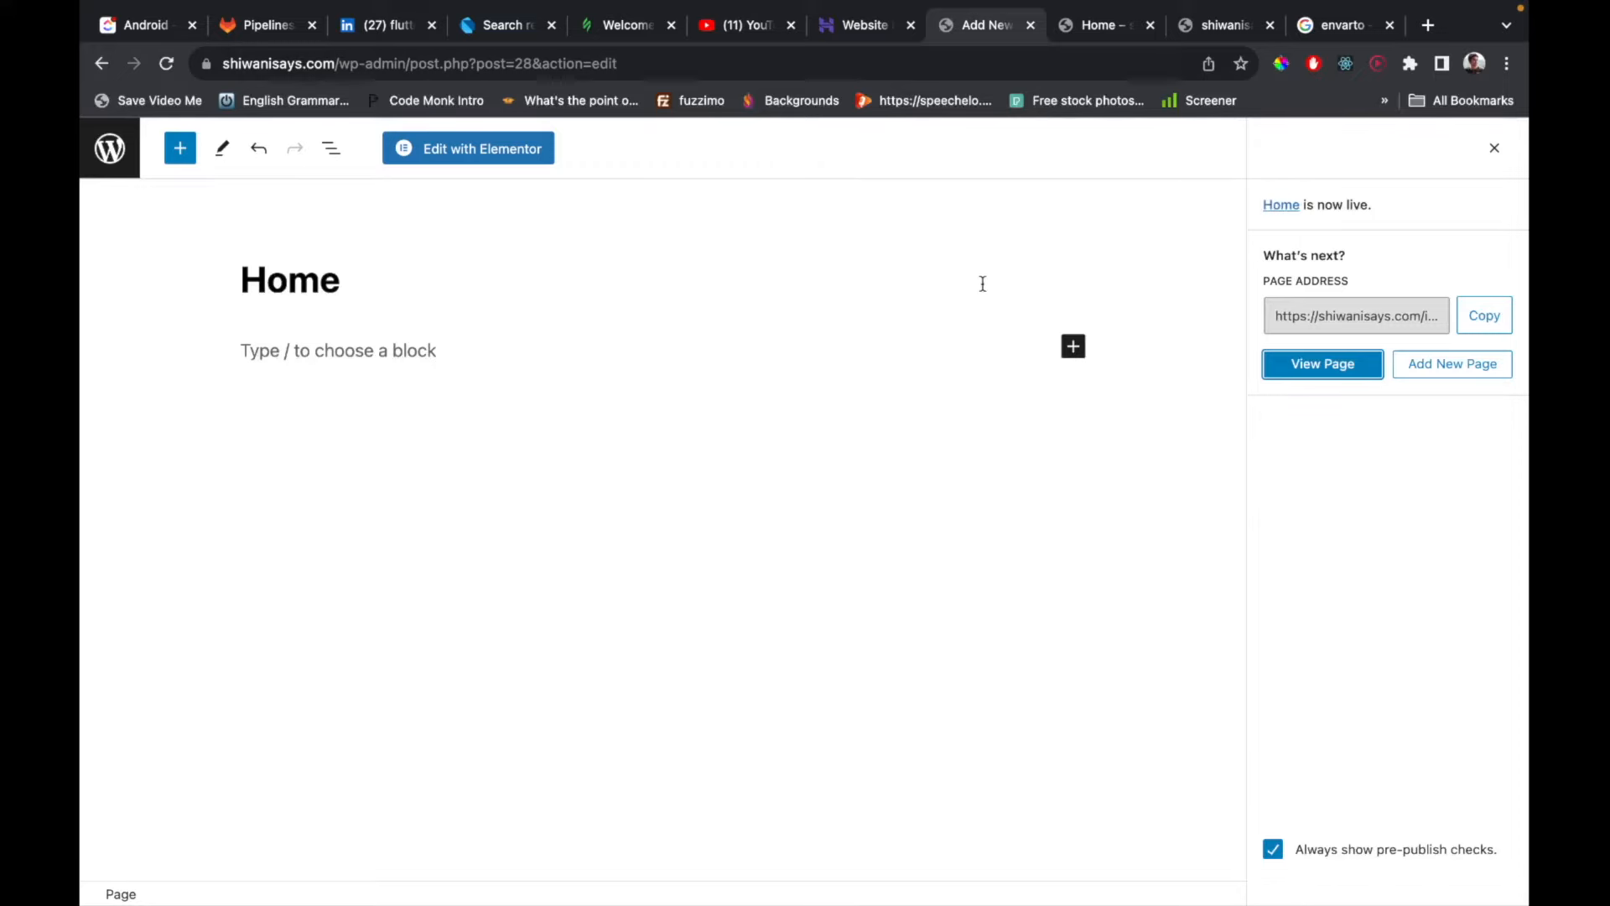
click(110, 148)
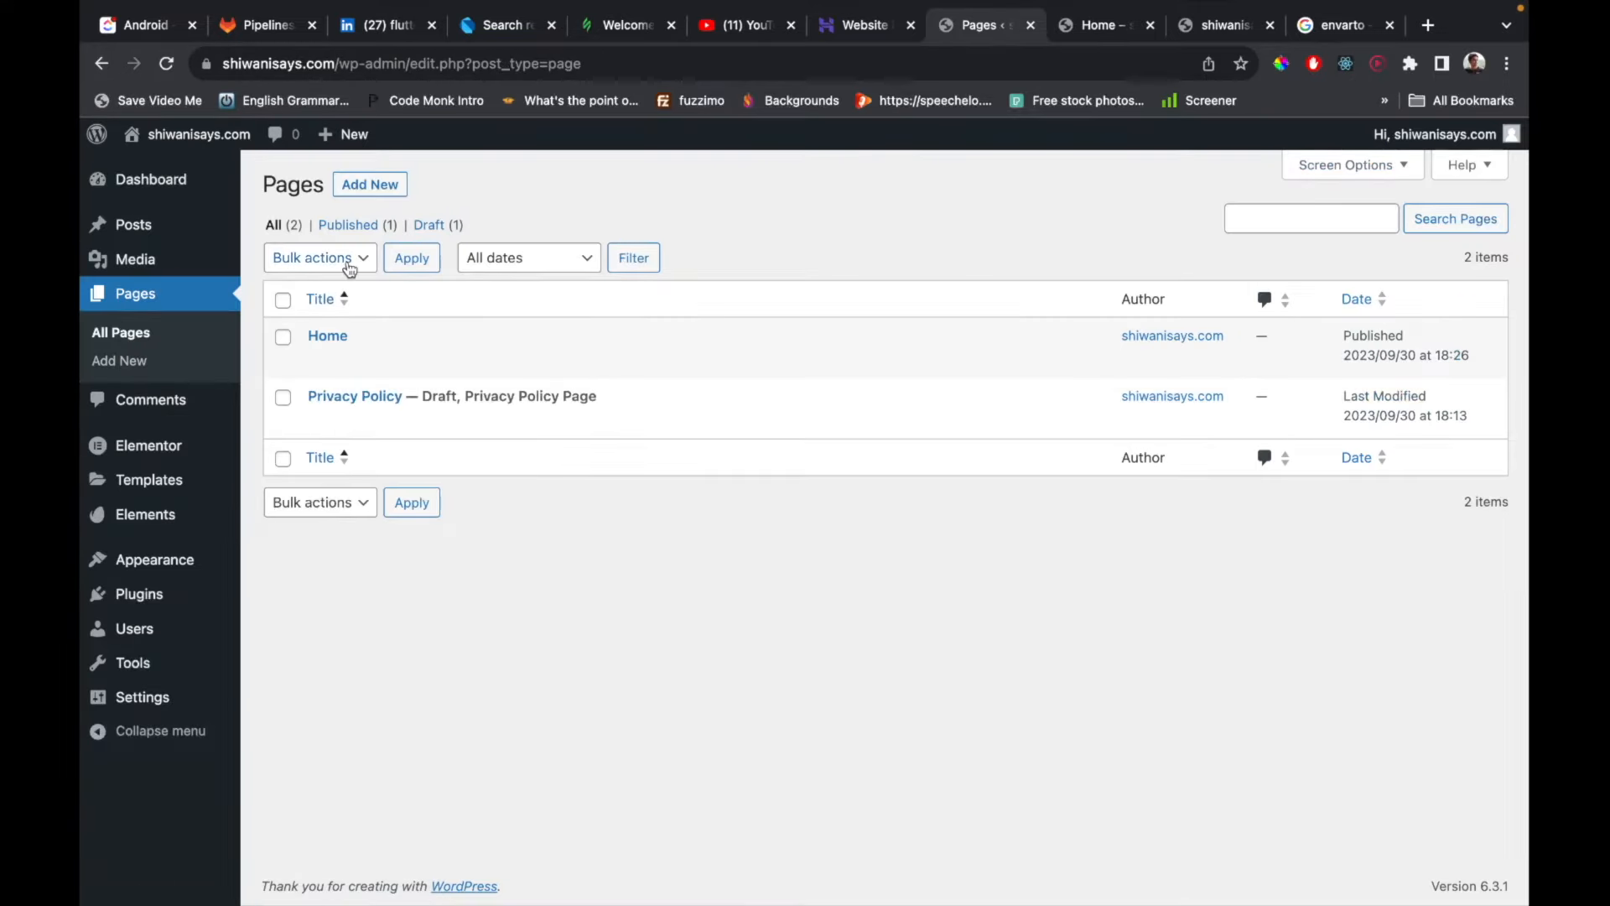
Add a new page titled "Blog", publish it and return to the pages list.
click(375, 186)
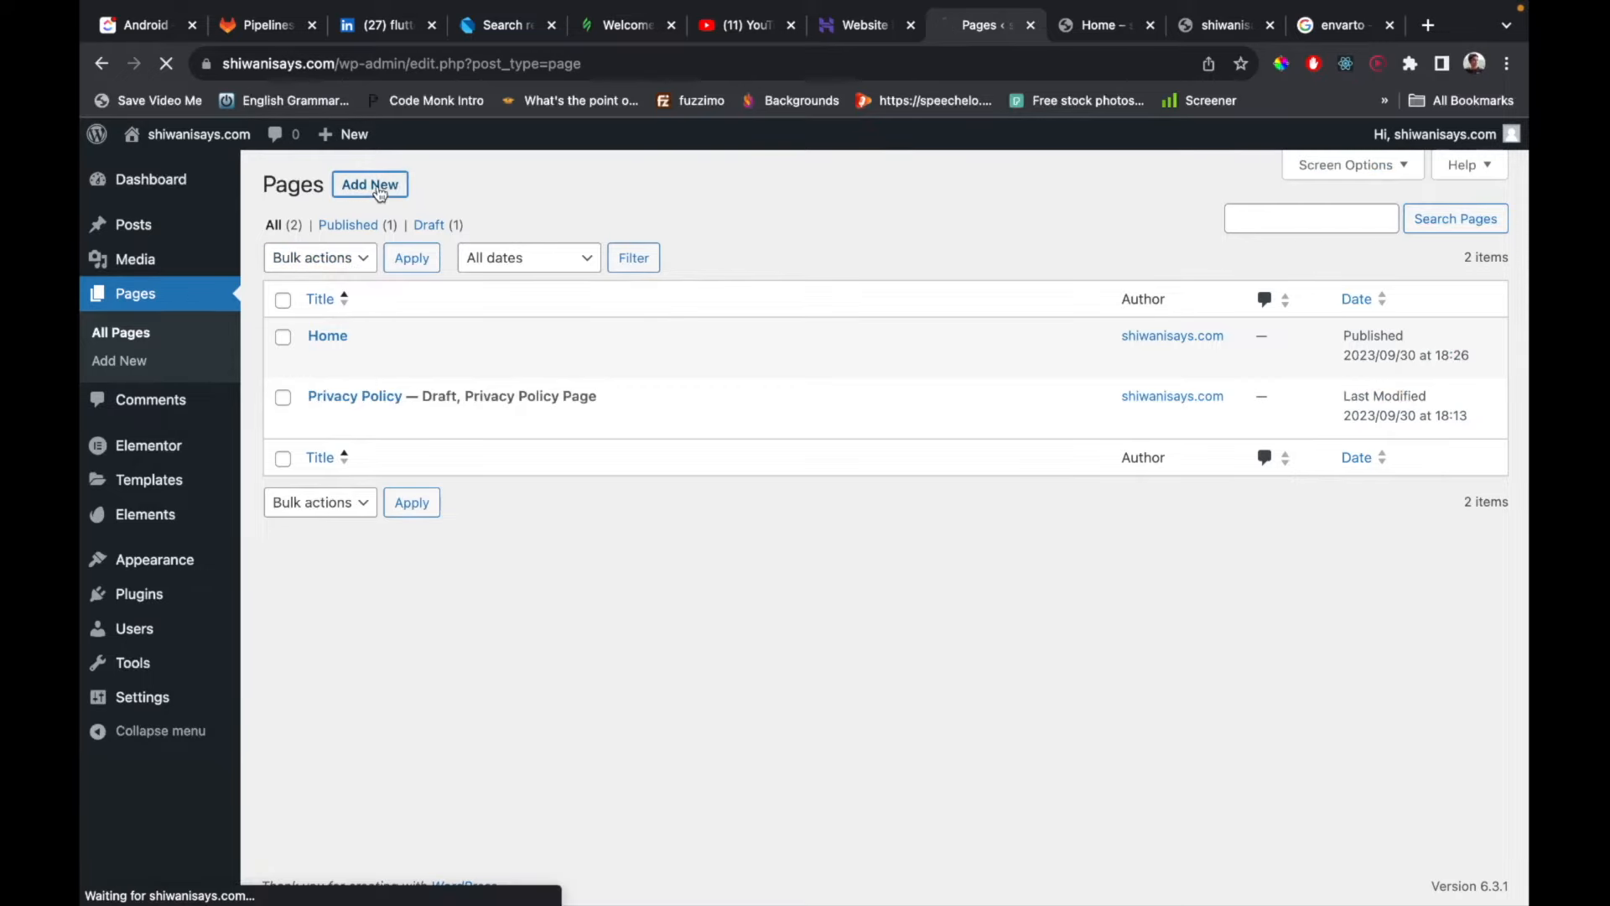
text(Blog)
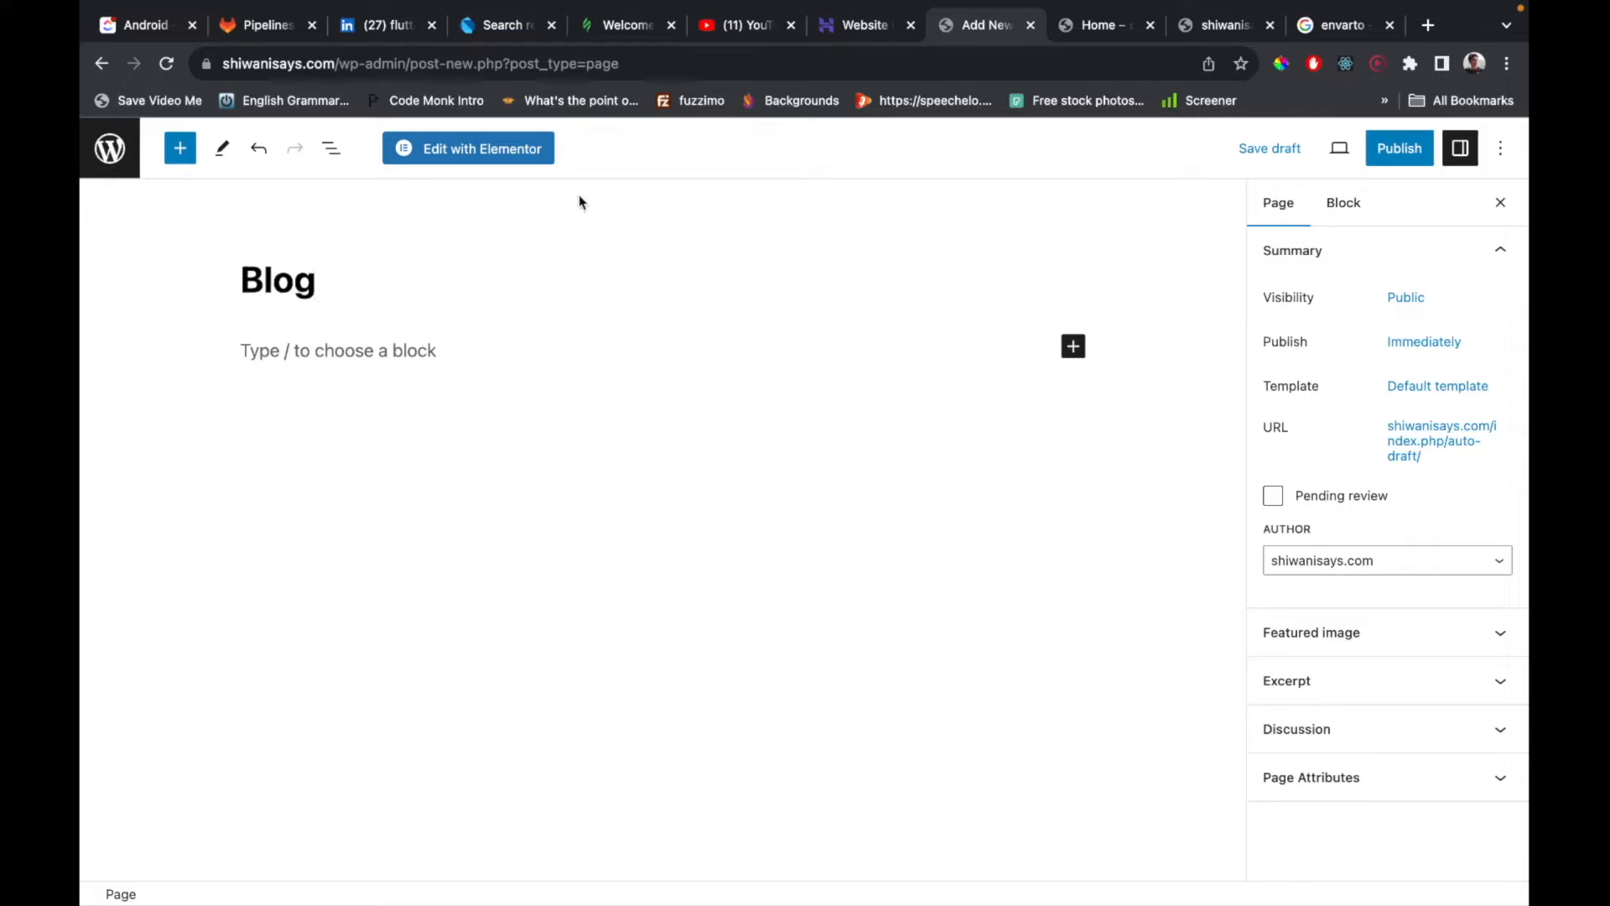
click(1395, 147)
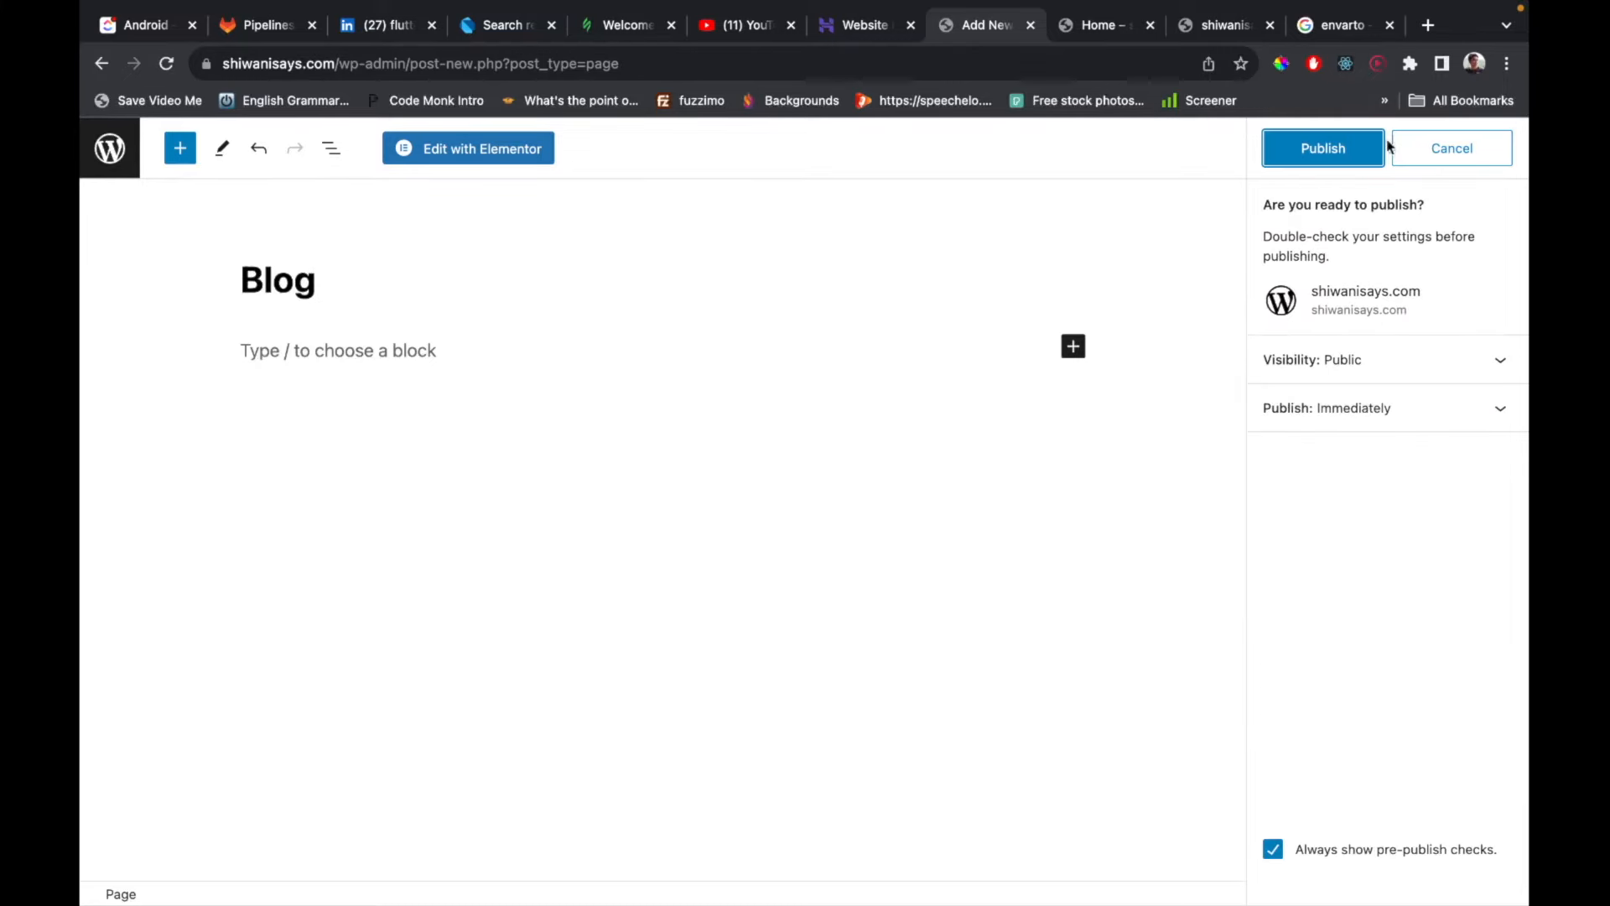
click(1367, 148)
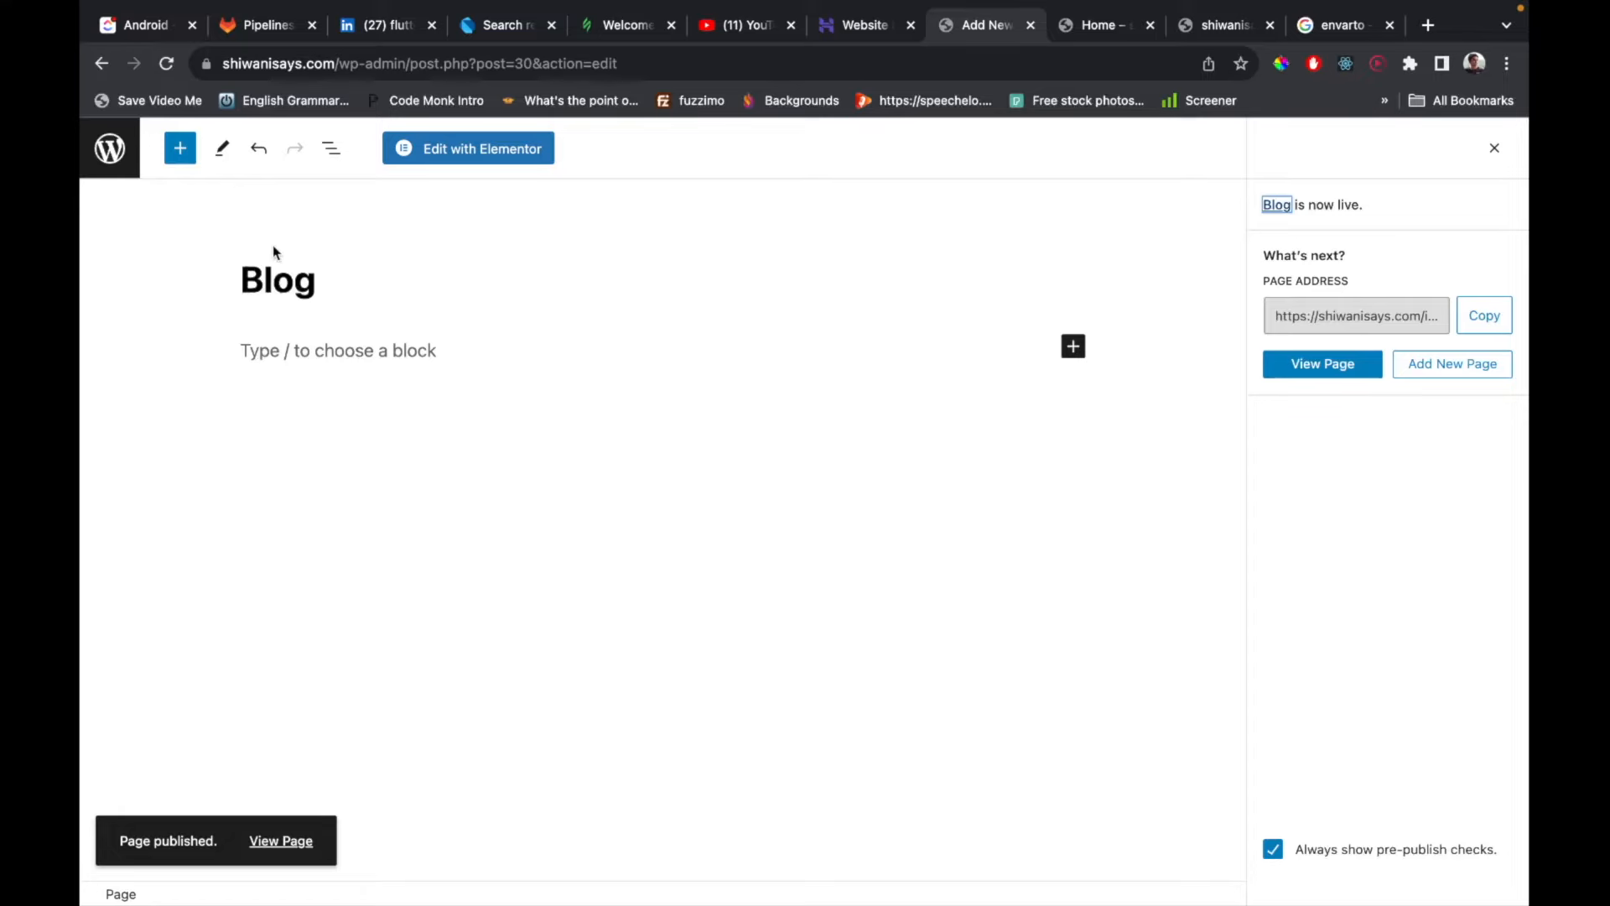
click(109, 148)
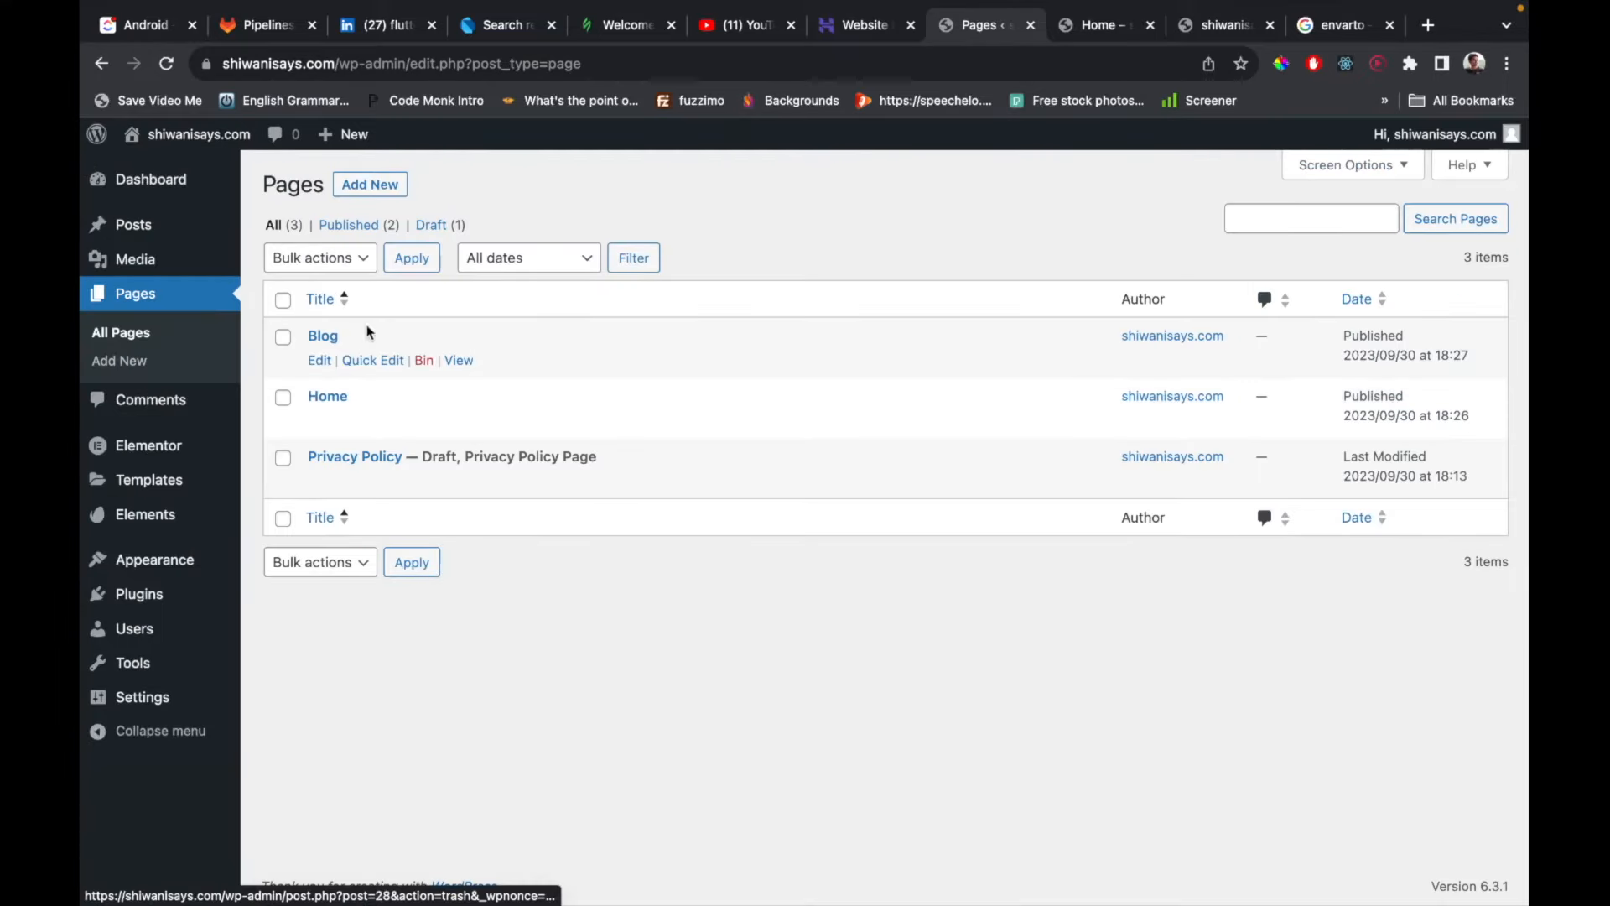
Add a new page titled "Contact Us", publish it and go back to the pages list.
click(370, 185)
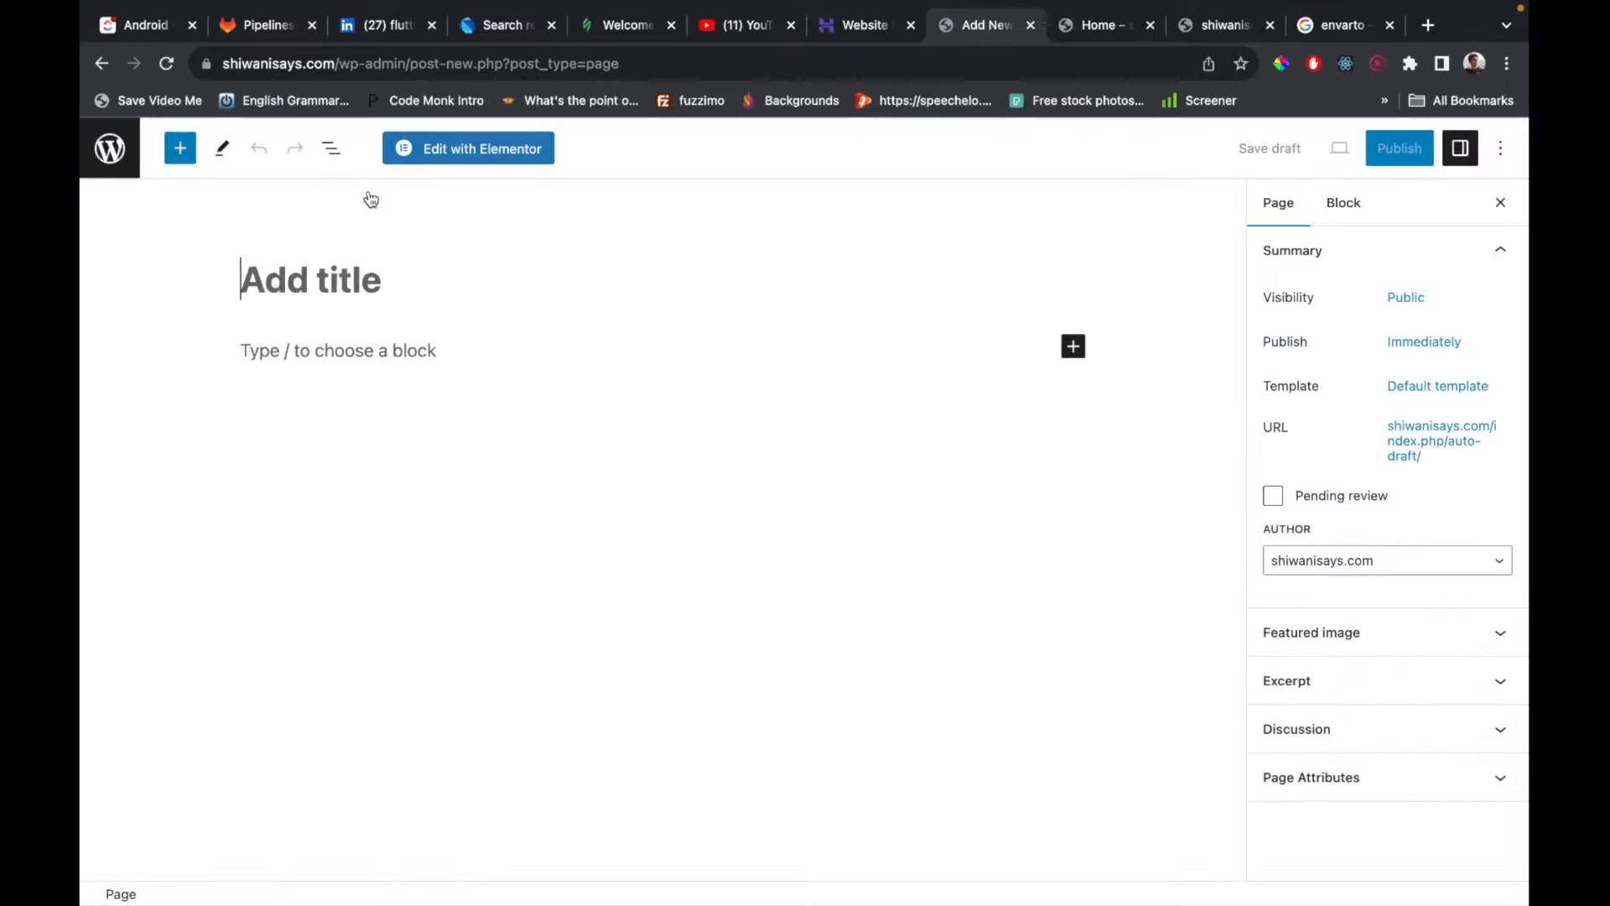
text(Con)
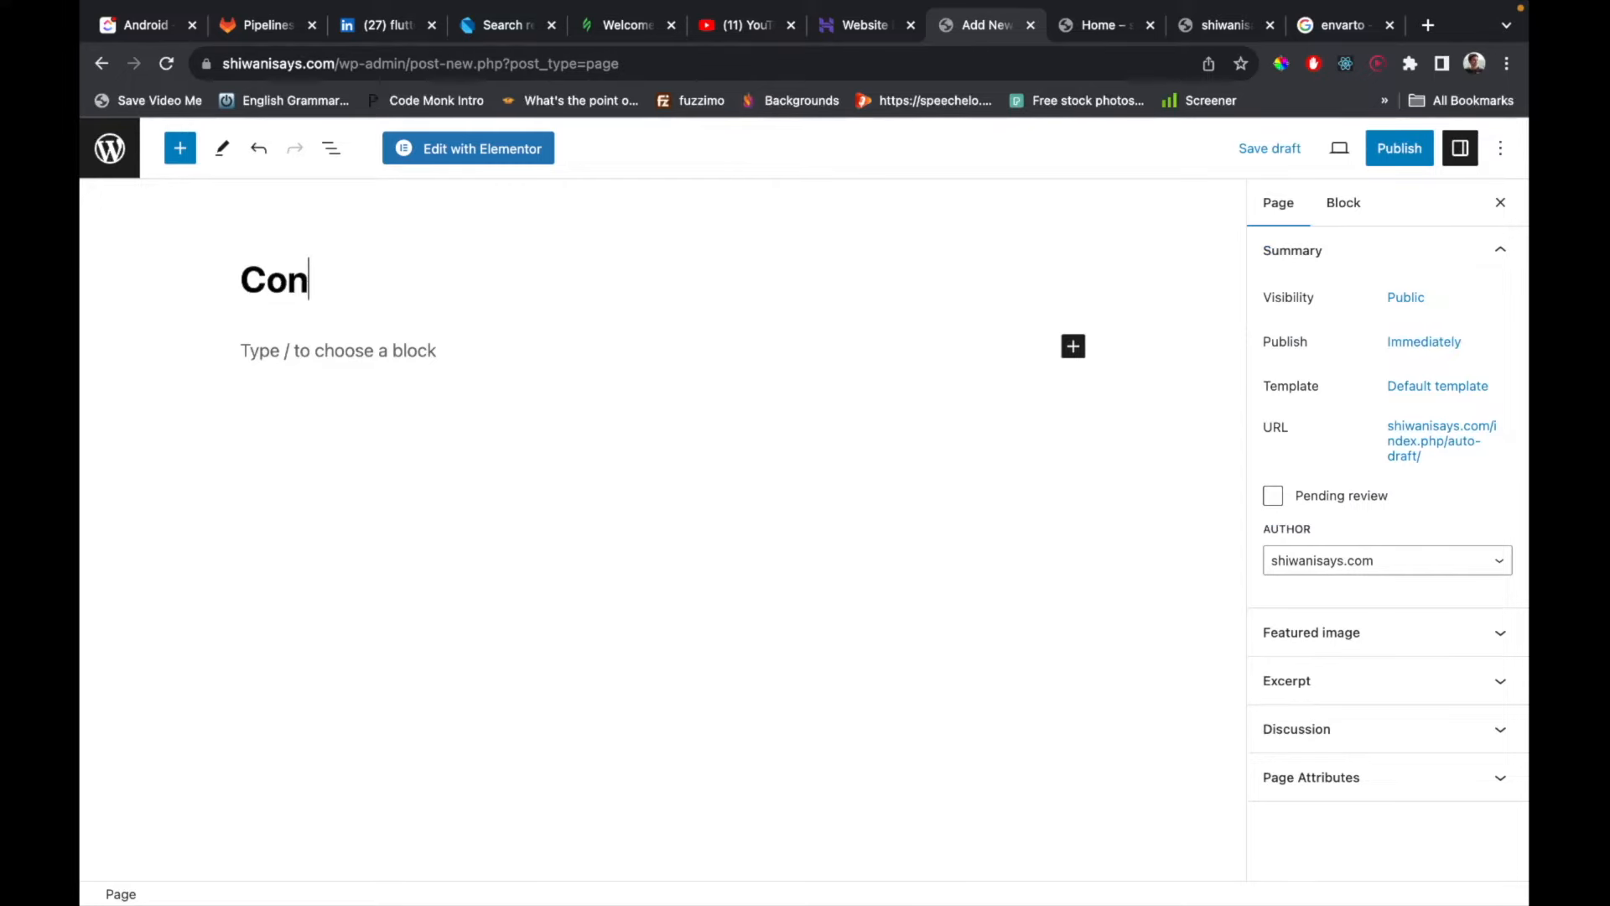
text(tact Us)
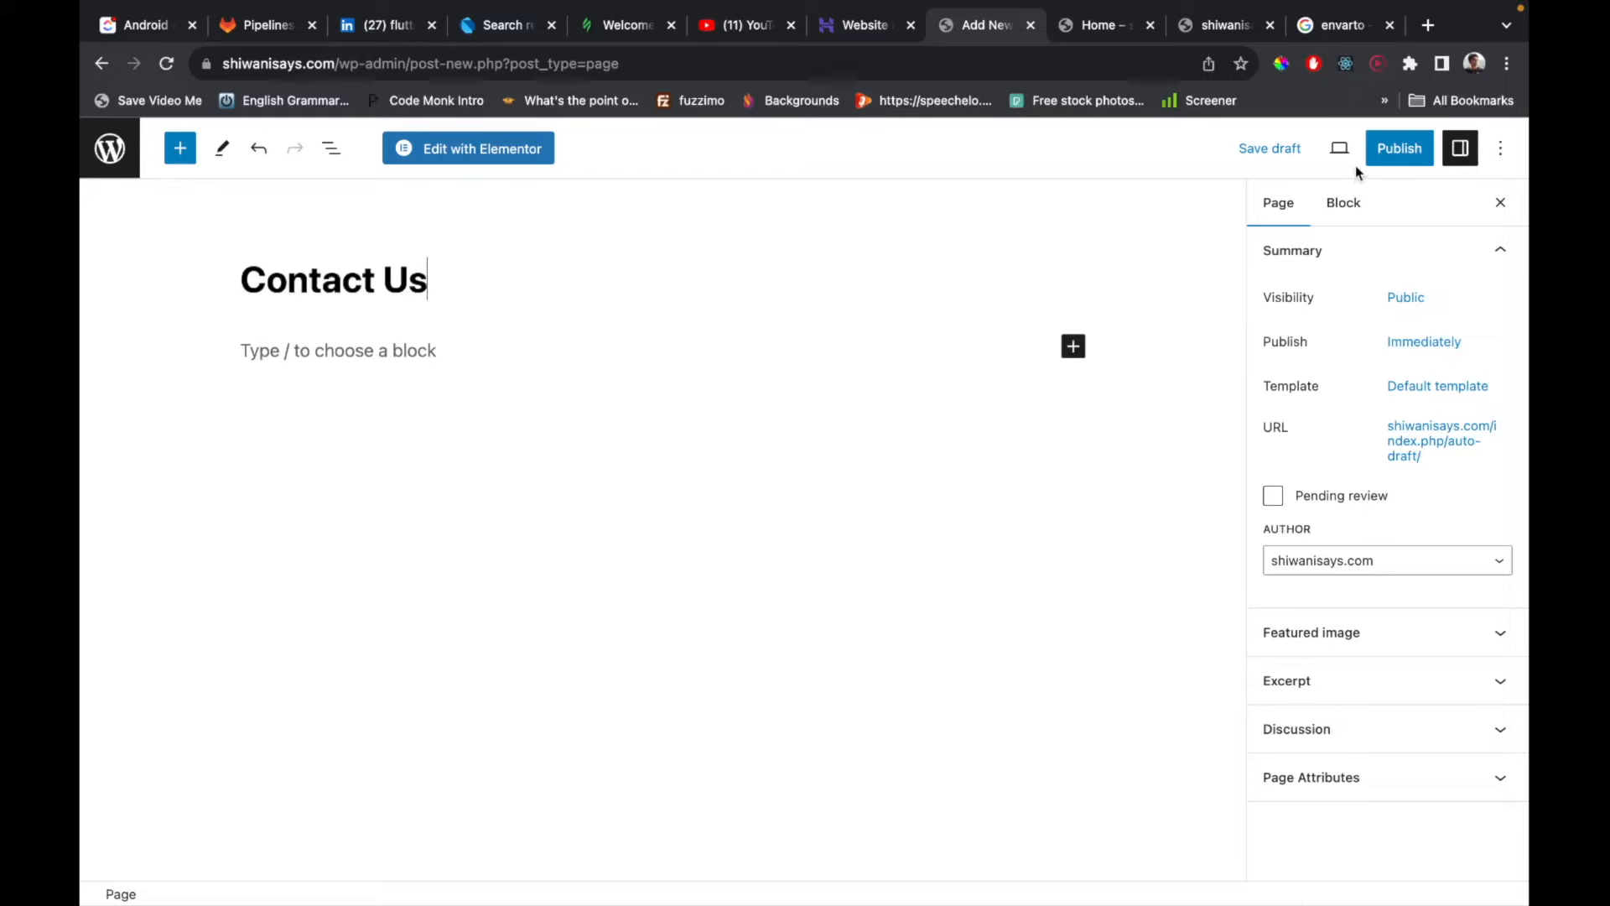
click(1395, 156)
click(1334, 159)
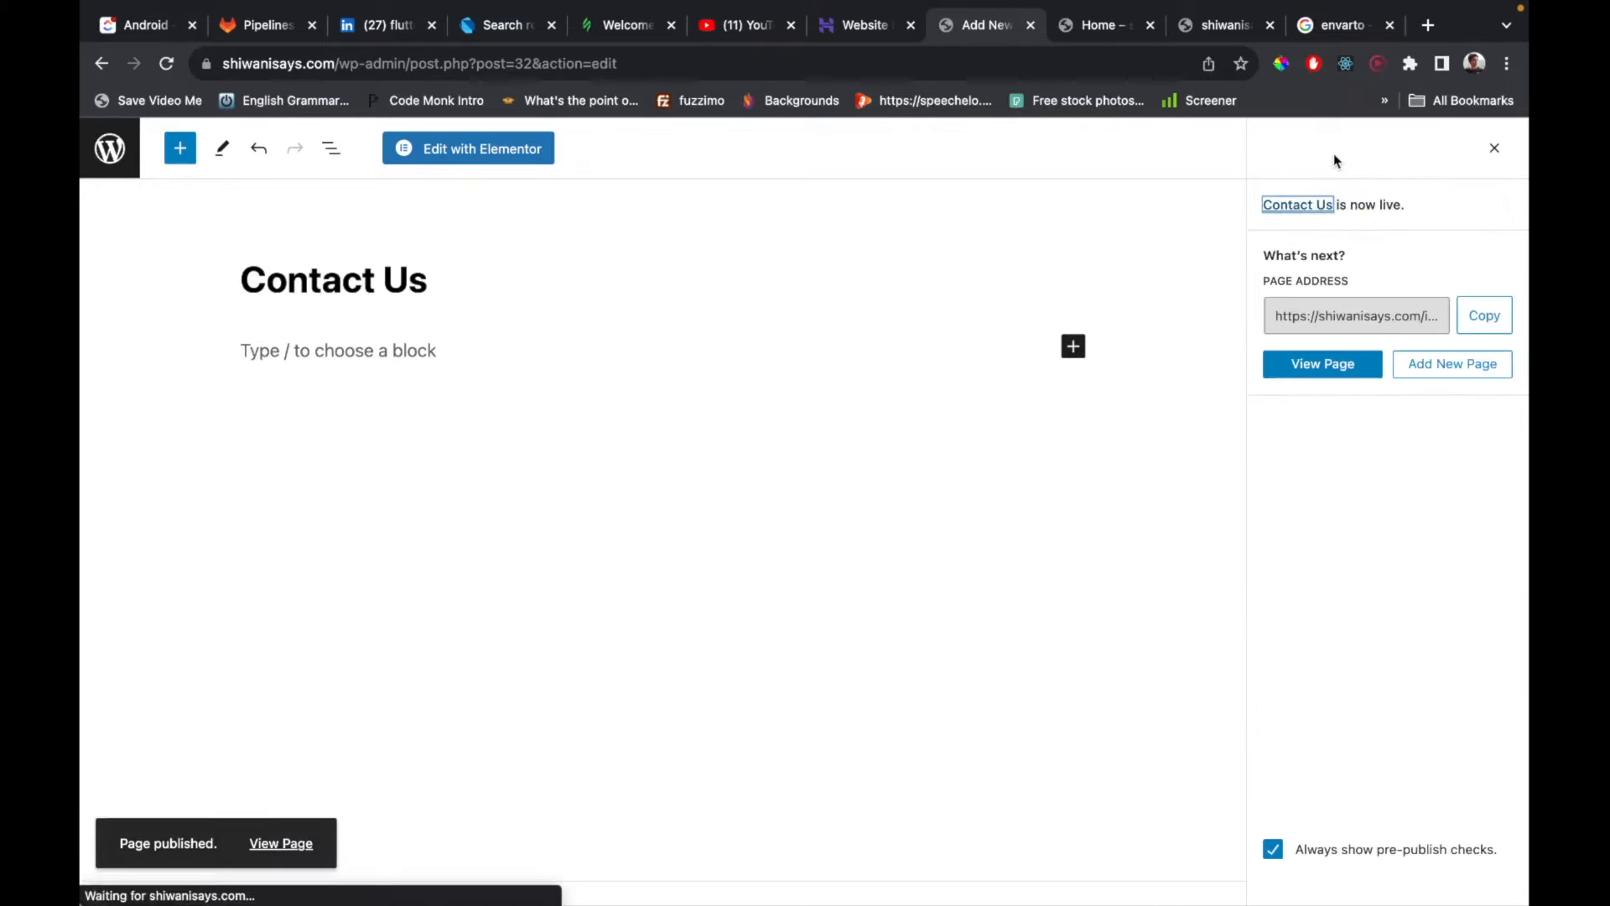
click(109, 150)
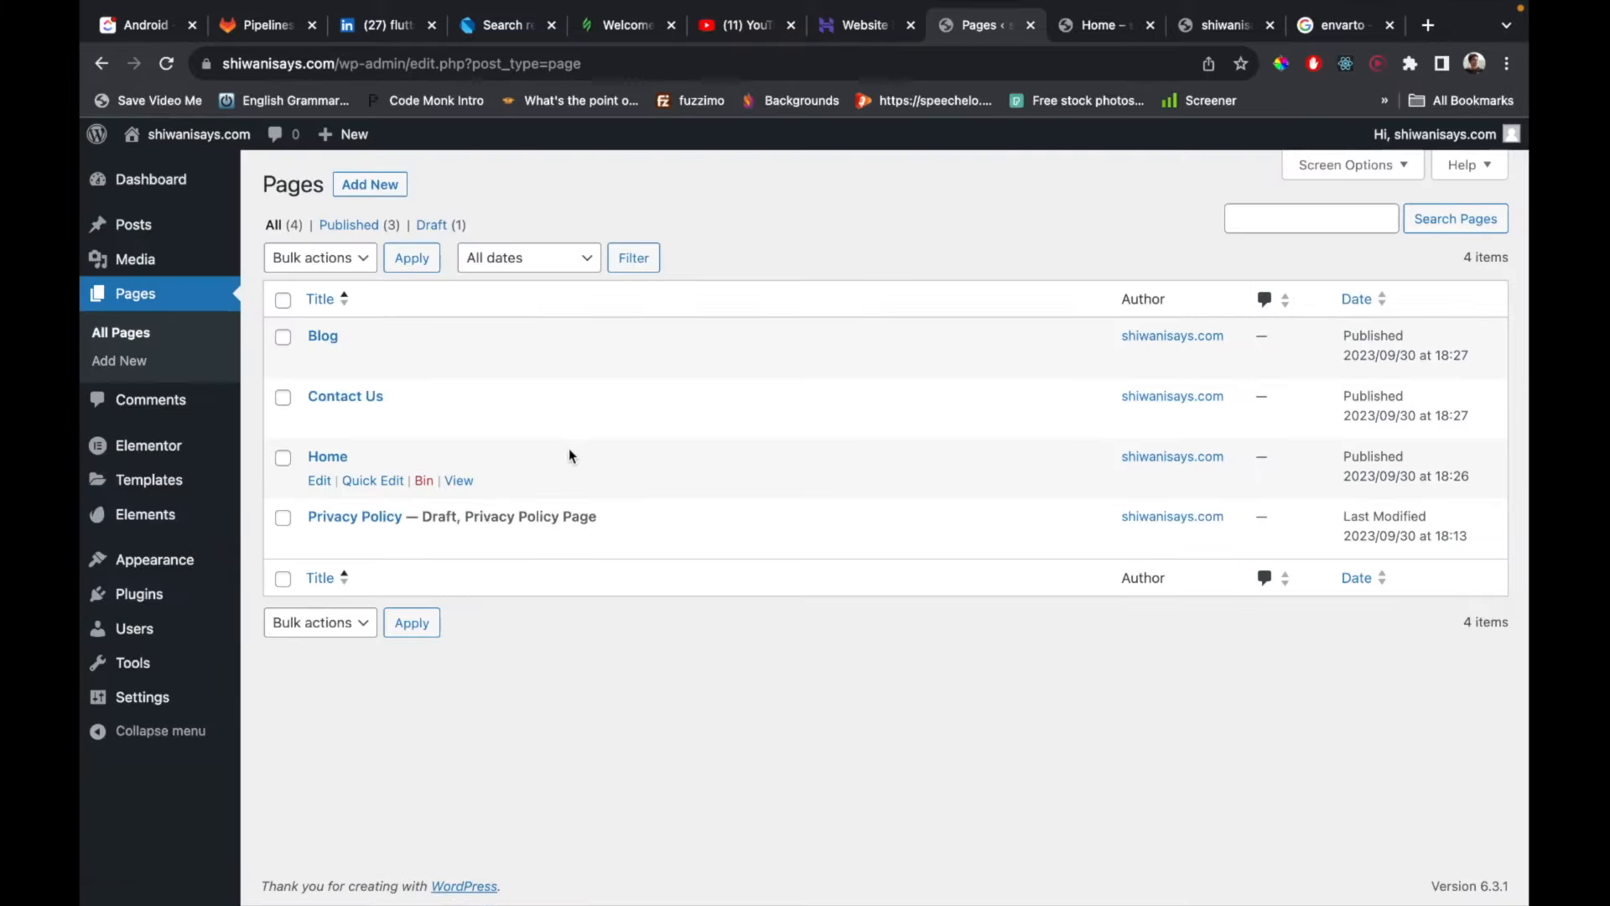
Create and publish a page titled "About Us", and return to the list of all pages.
click(364, 186)
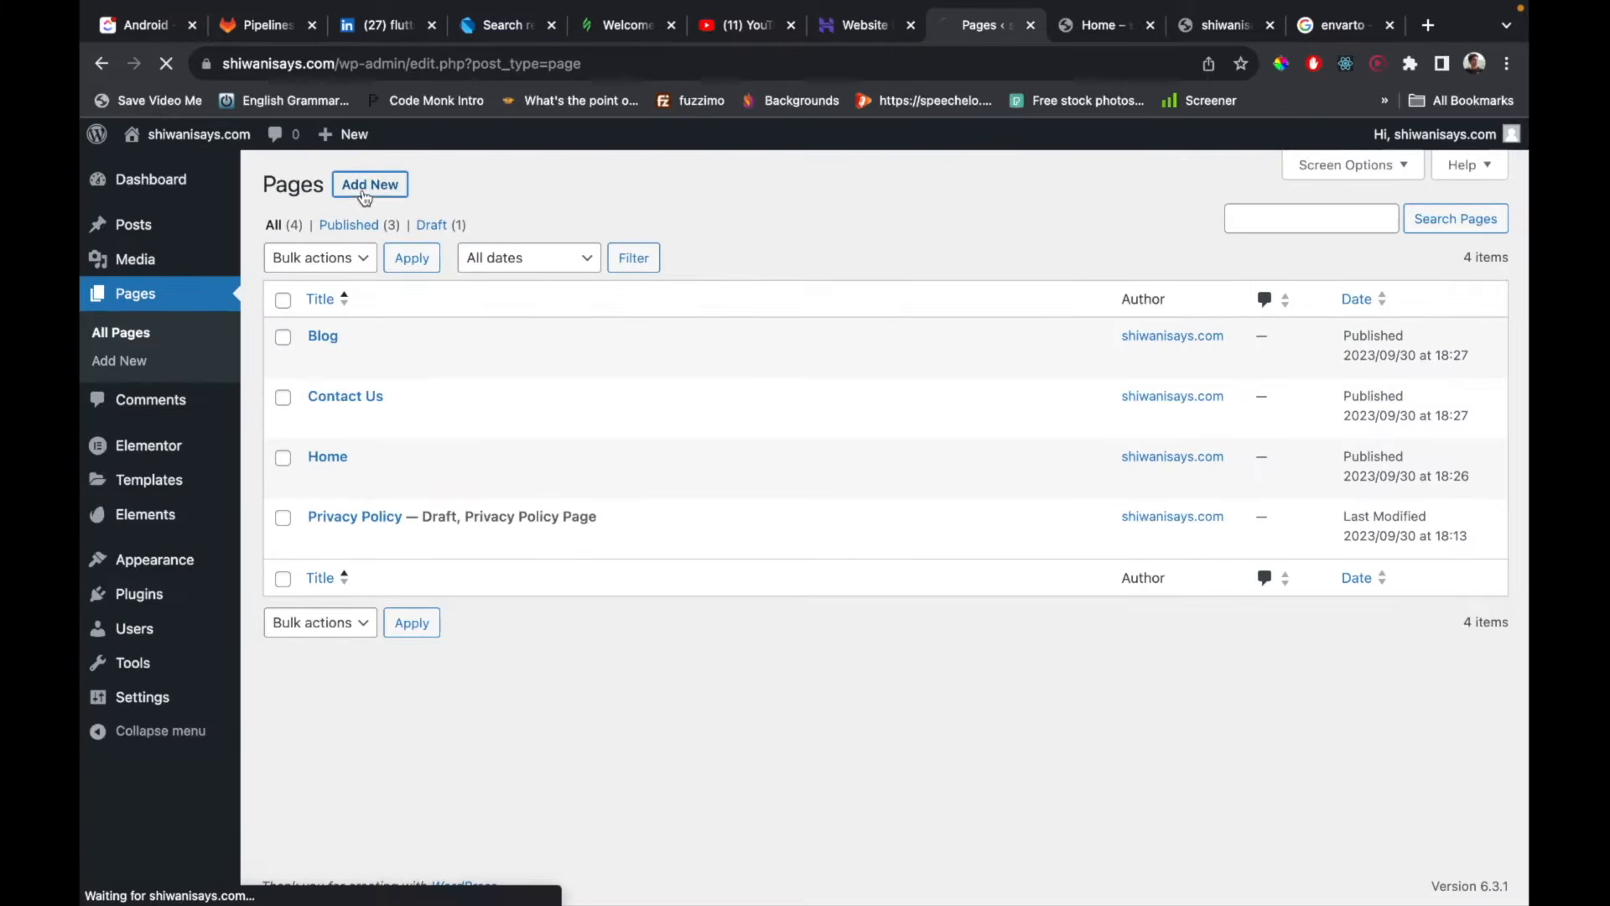
text(Ab)
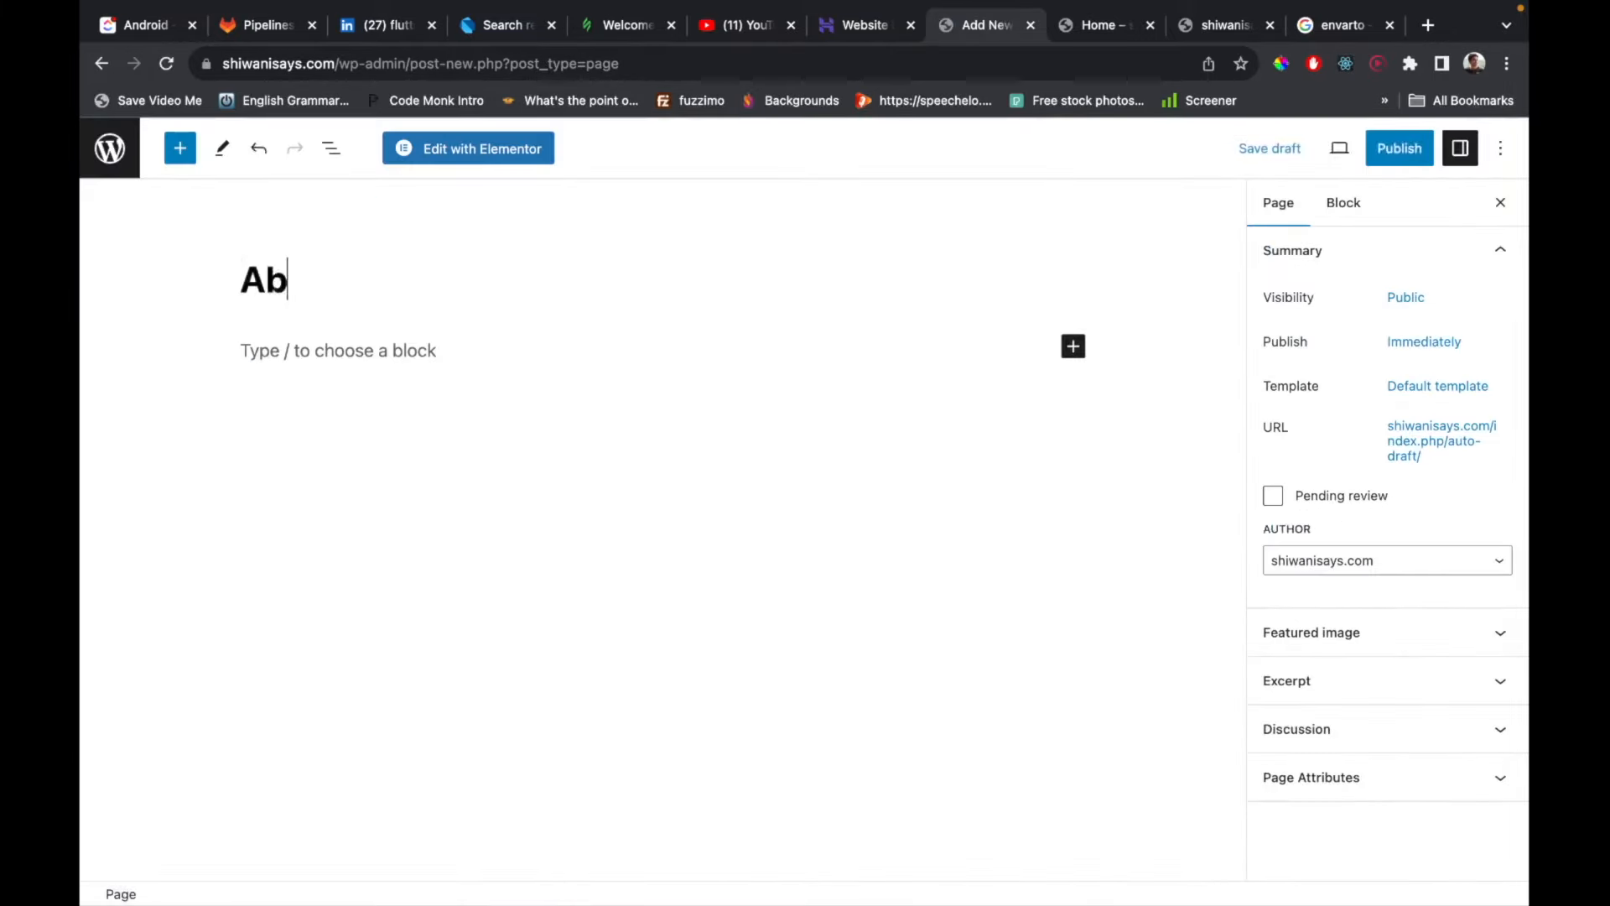
text(out Us)
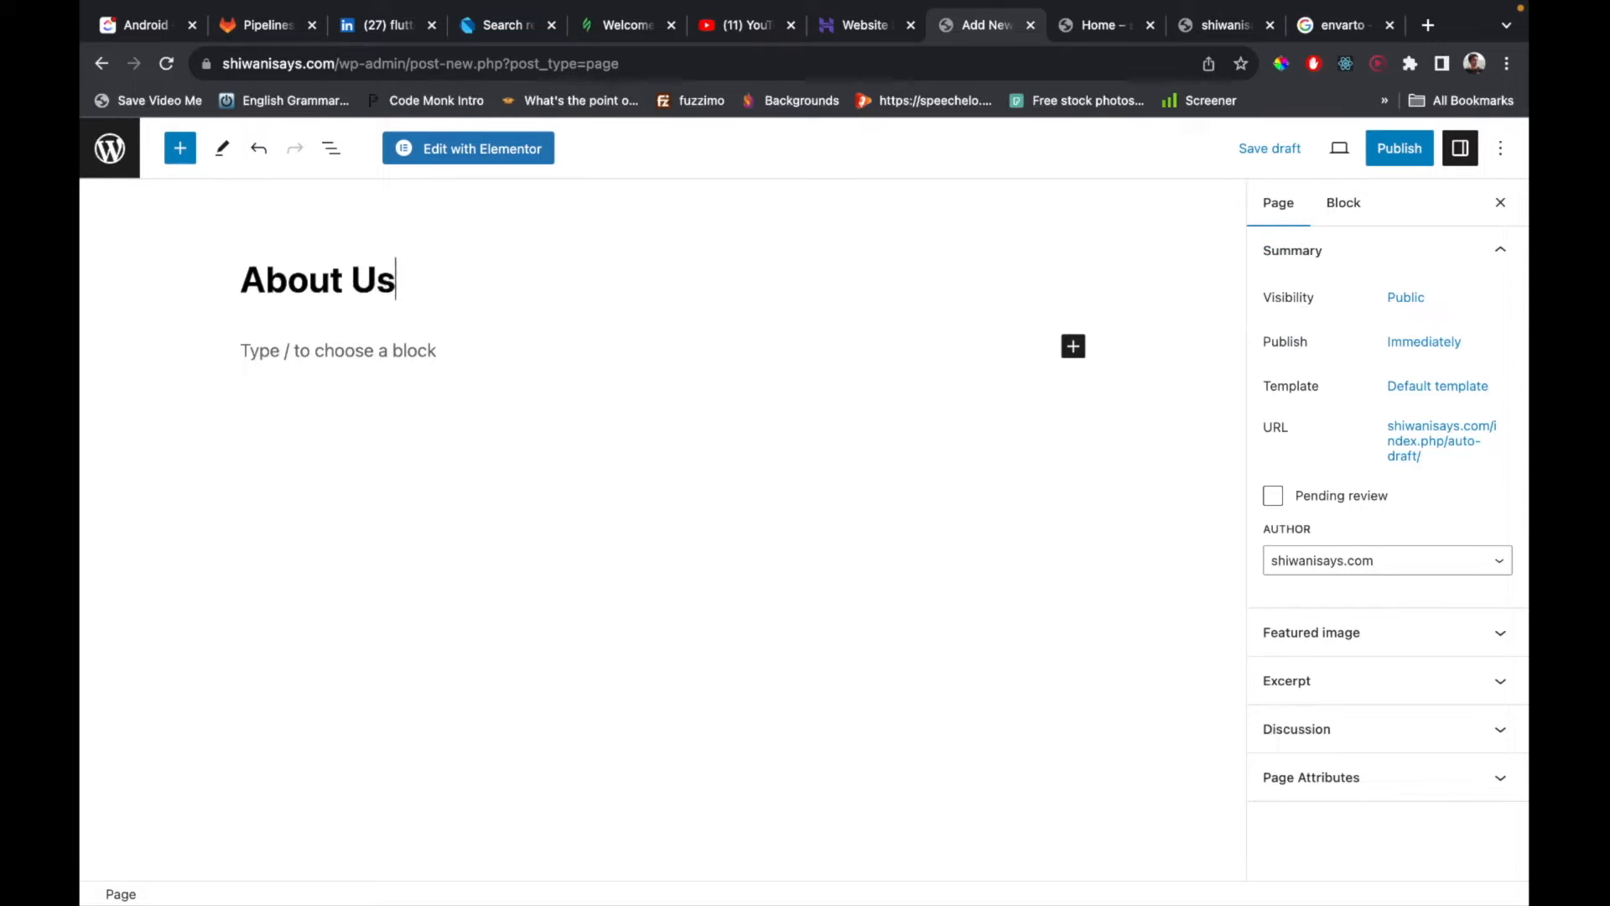
click(1400, 148)
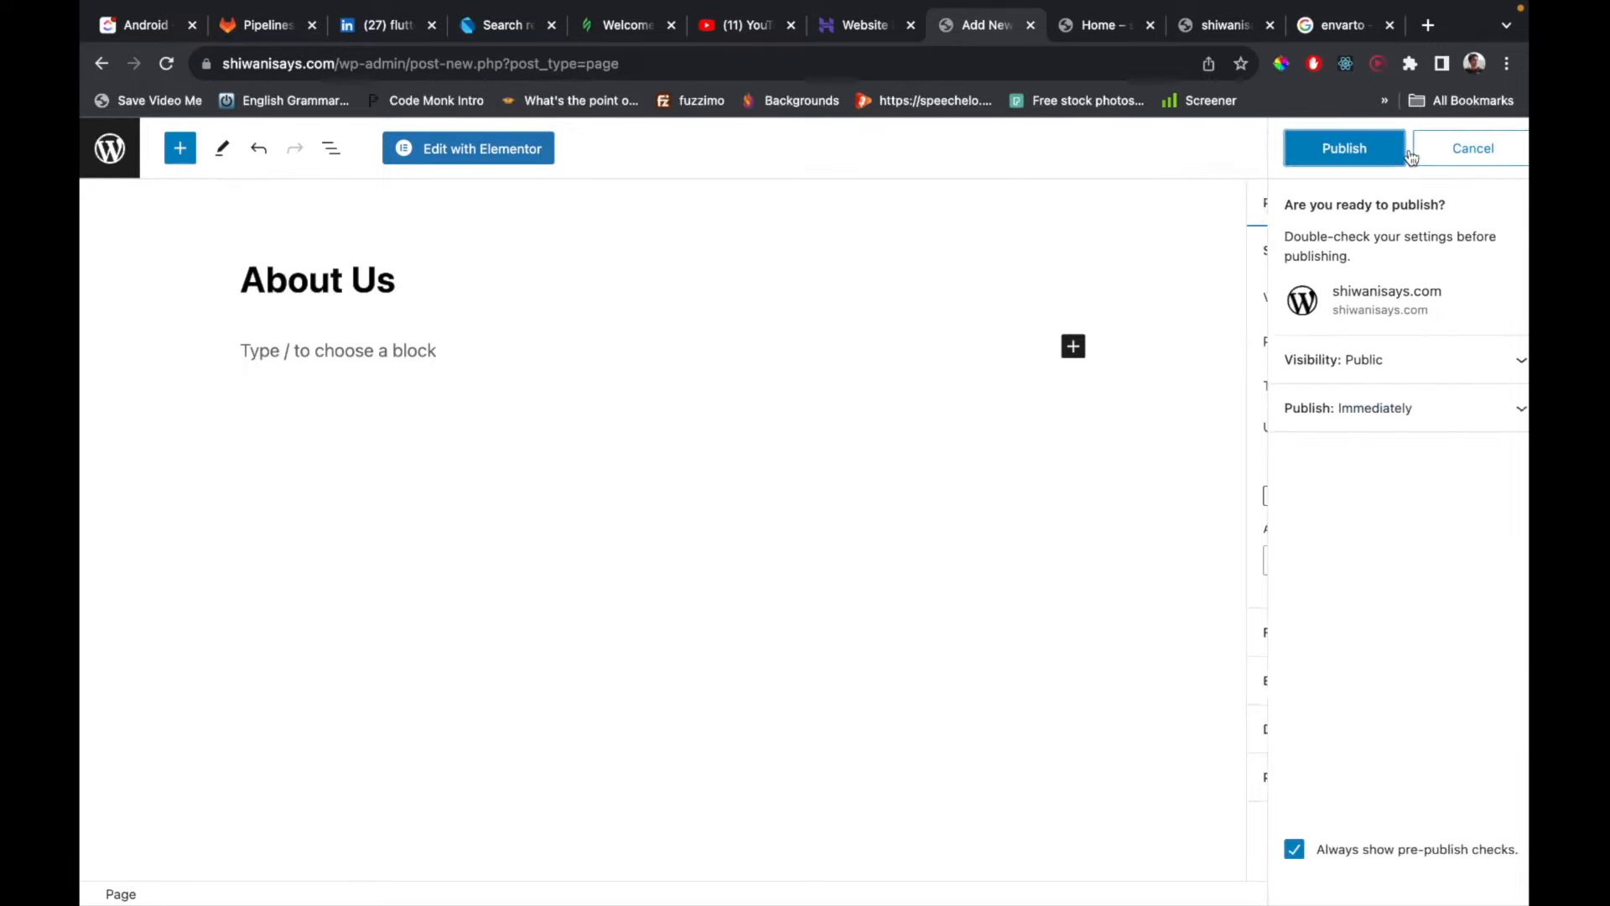
click(1290, 156)
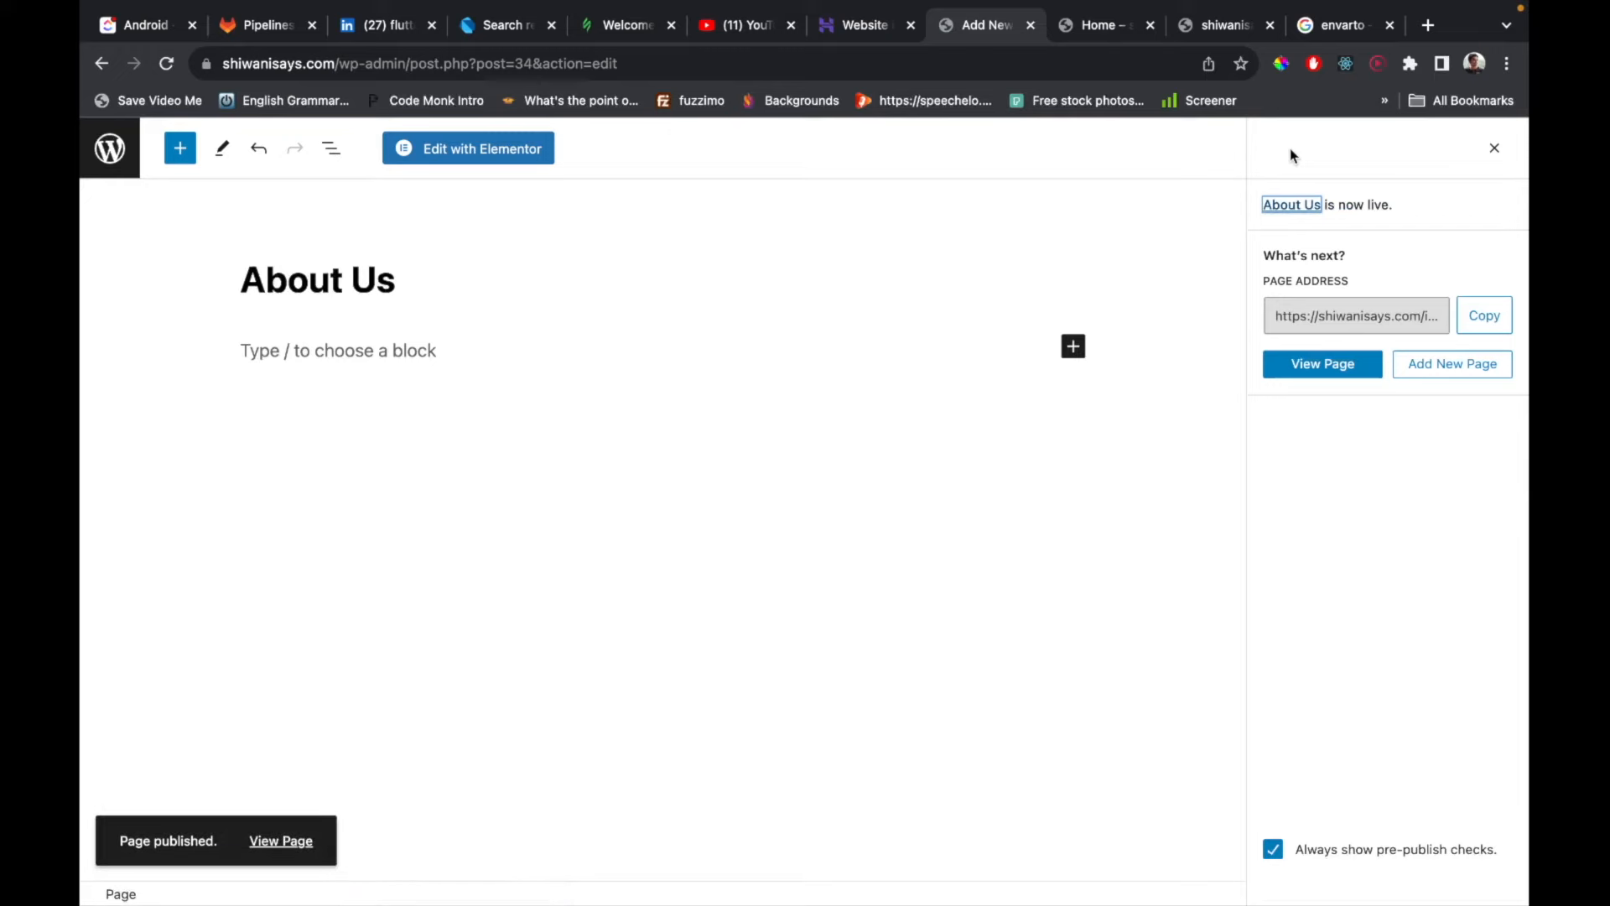
click(109, 148)
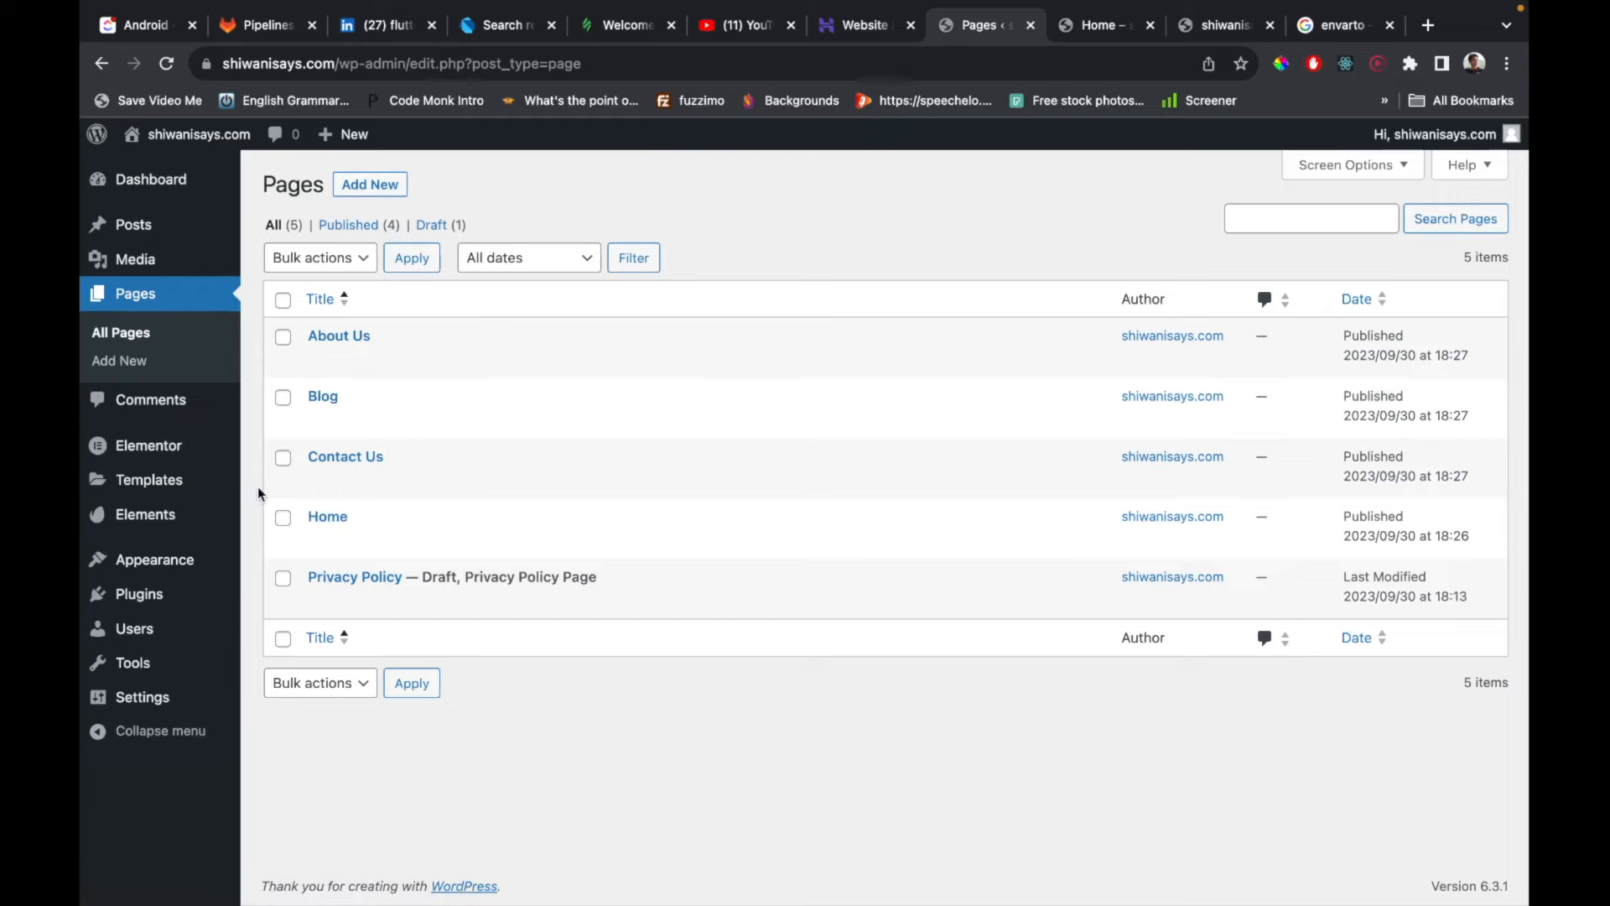
Set the site title to "Shiwani Says" in the theme customiser's Site Identity settings, publish the change and close the customiser.
mouse_move(161, 558)
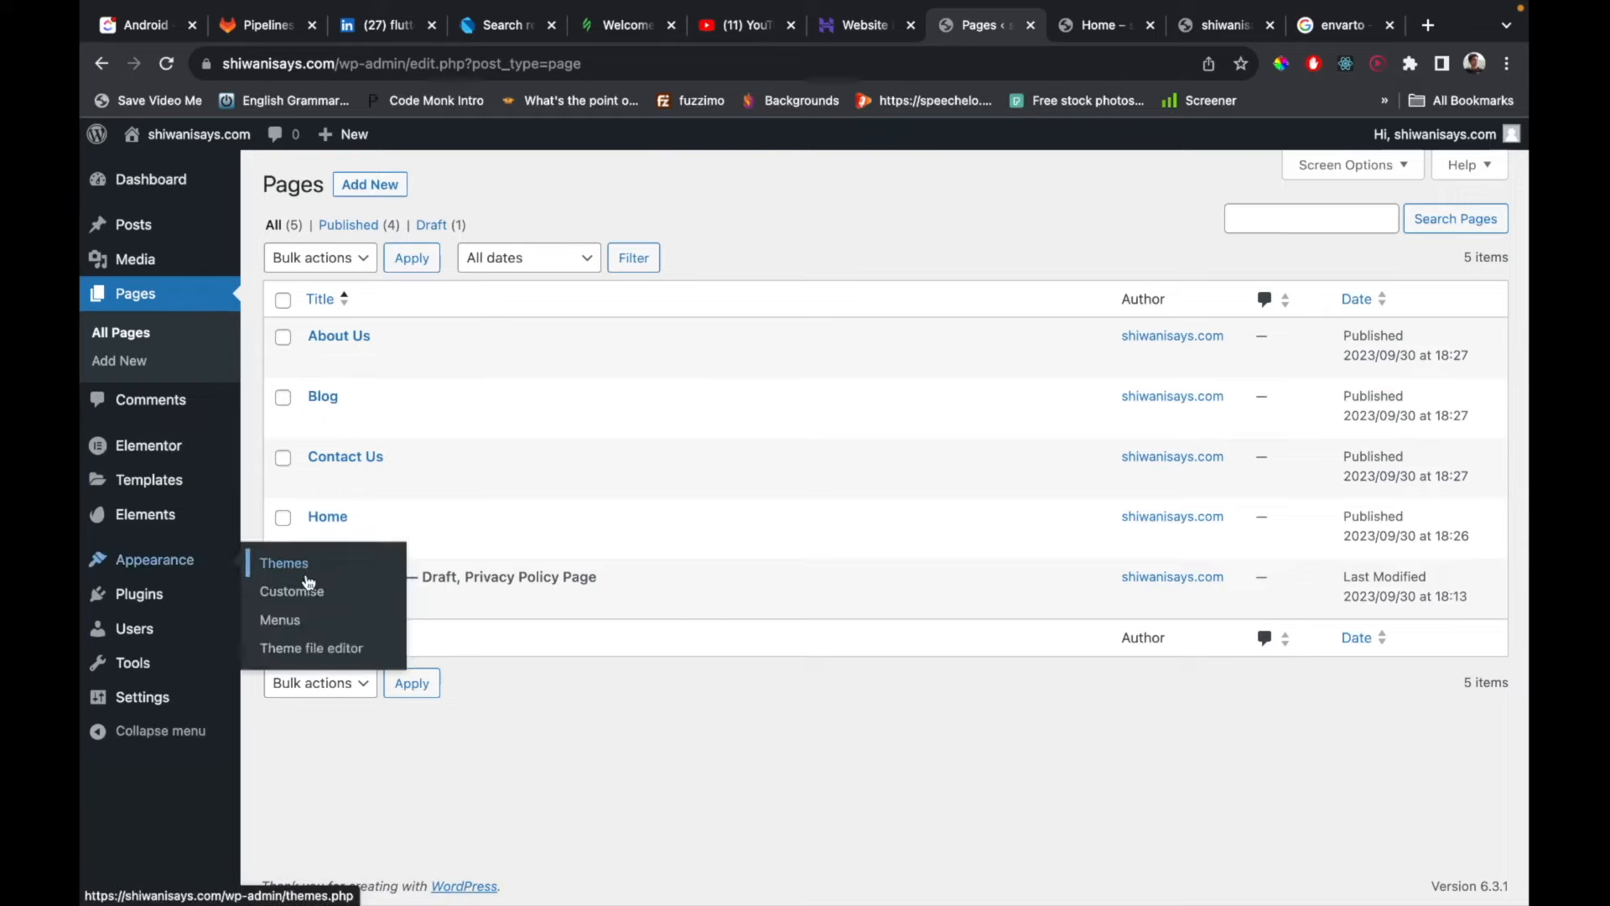
click(307, 598)
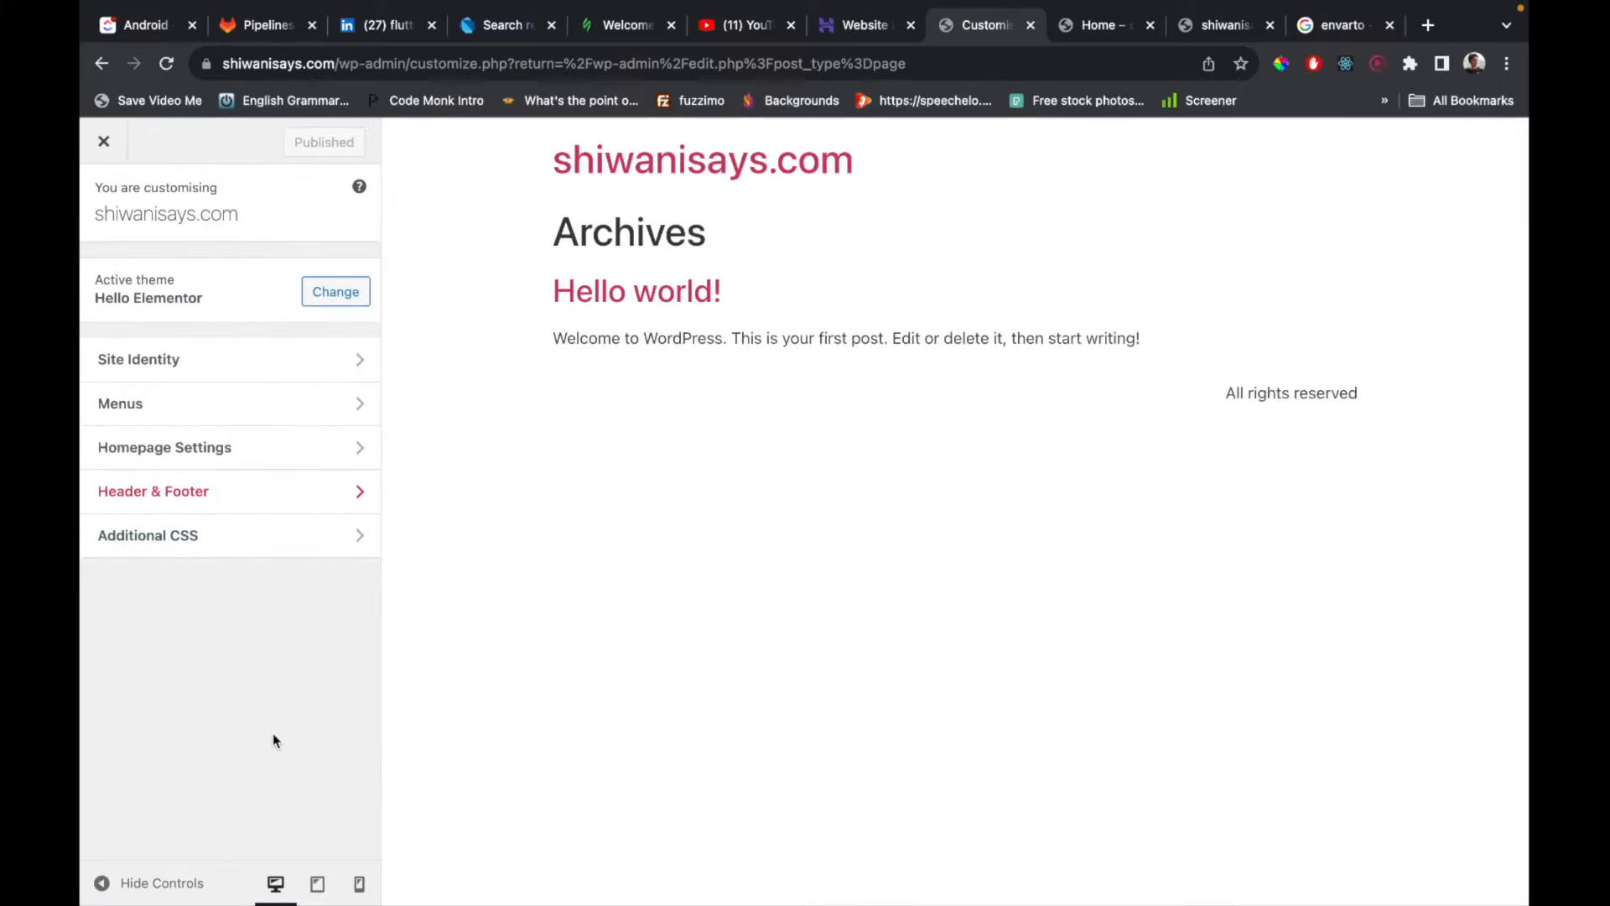
click(235, 362)
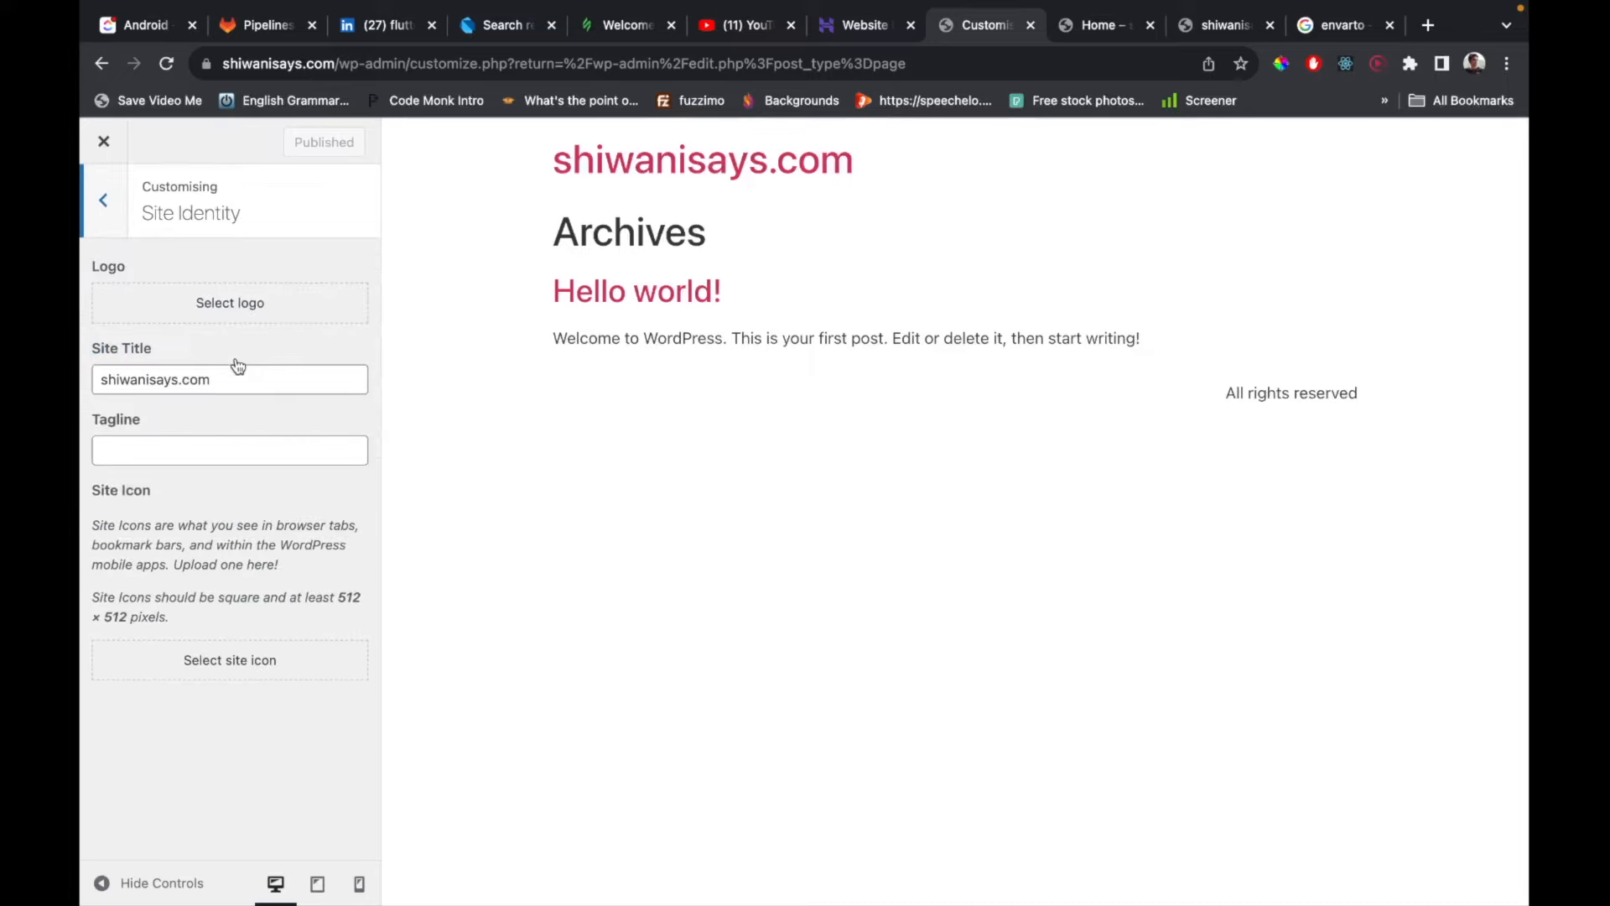
click(234, 375)
key(BackSpace)
key(BackSpace)
key(BackSpace)
key(BackSpace)
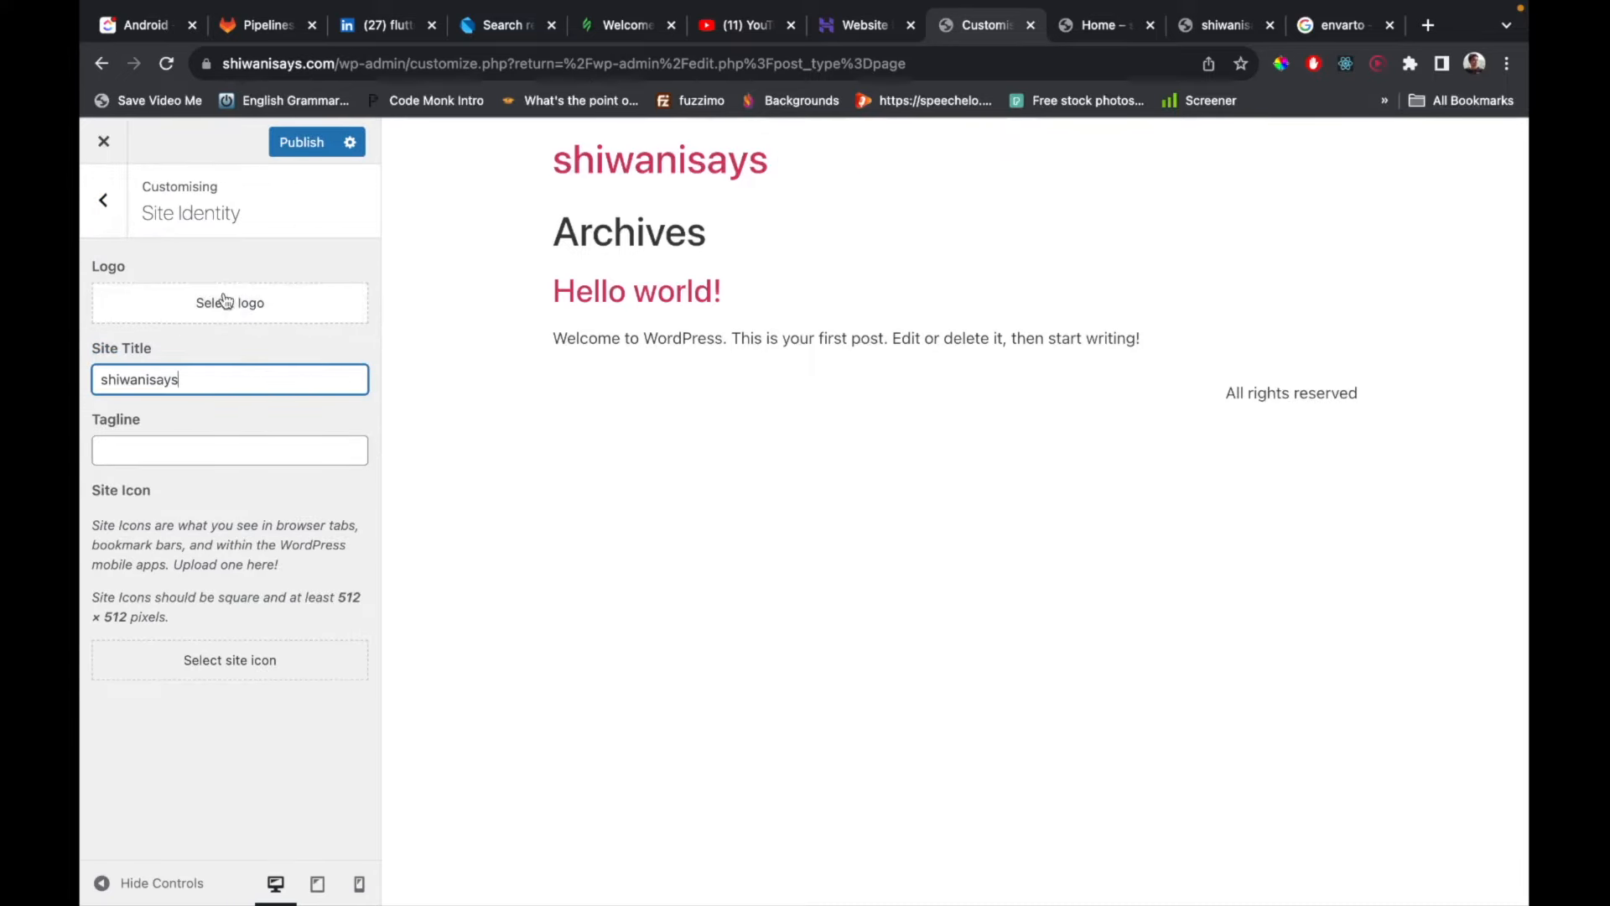
click(149, 379)
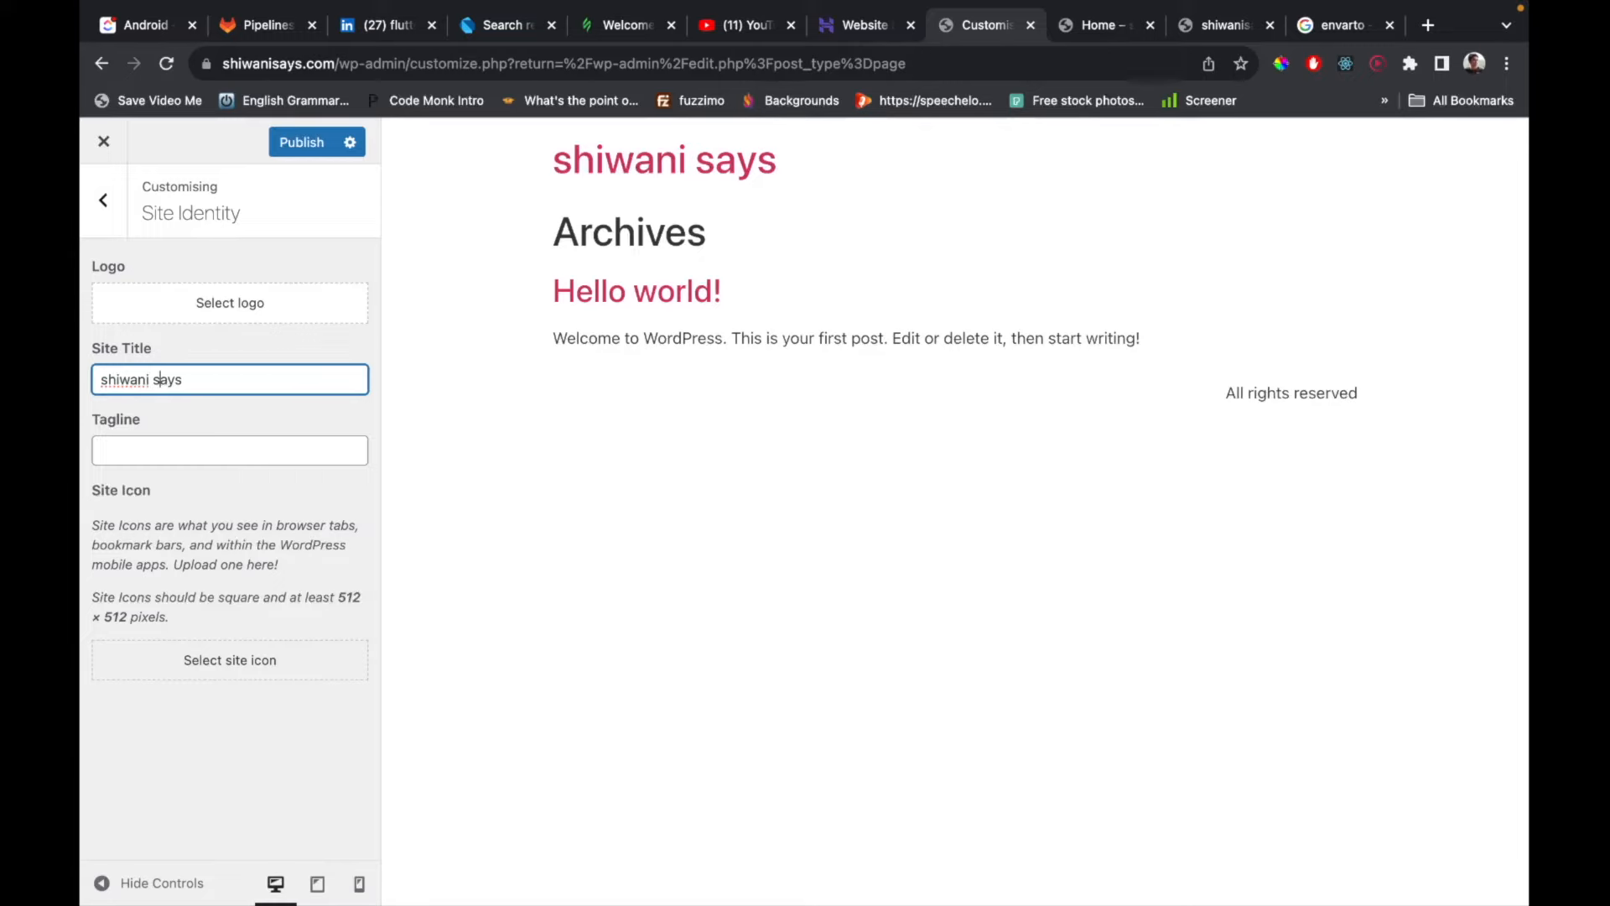
text(S)
click(109, 379)
key(BackSpace)
text(S)
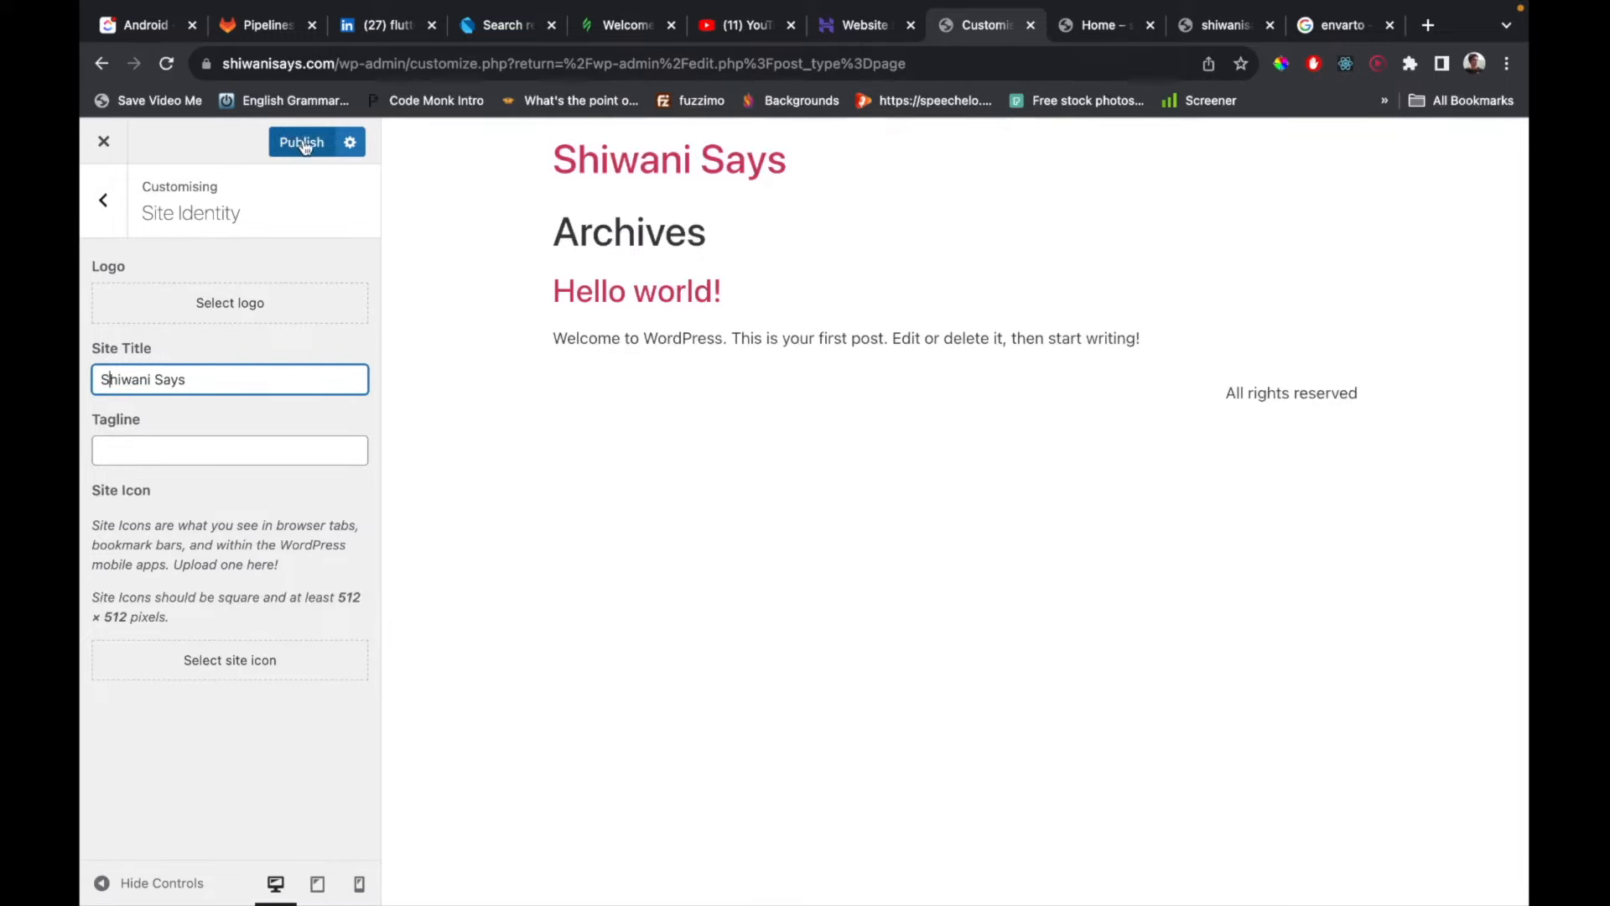
click(302, 143)
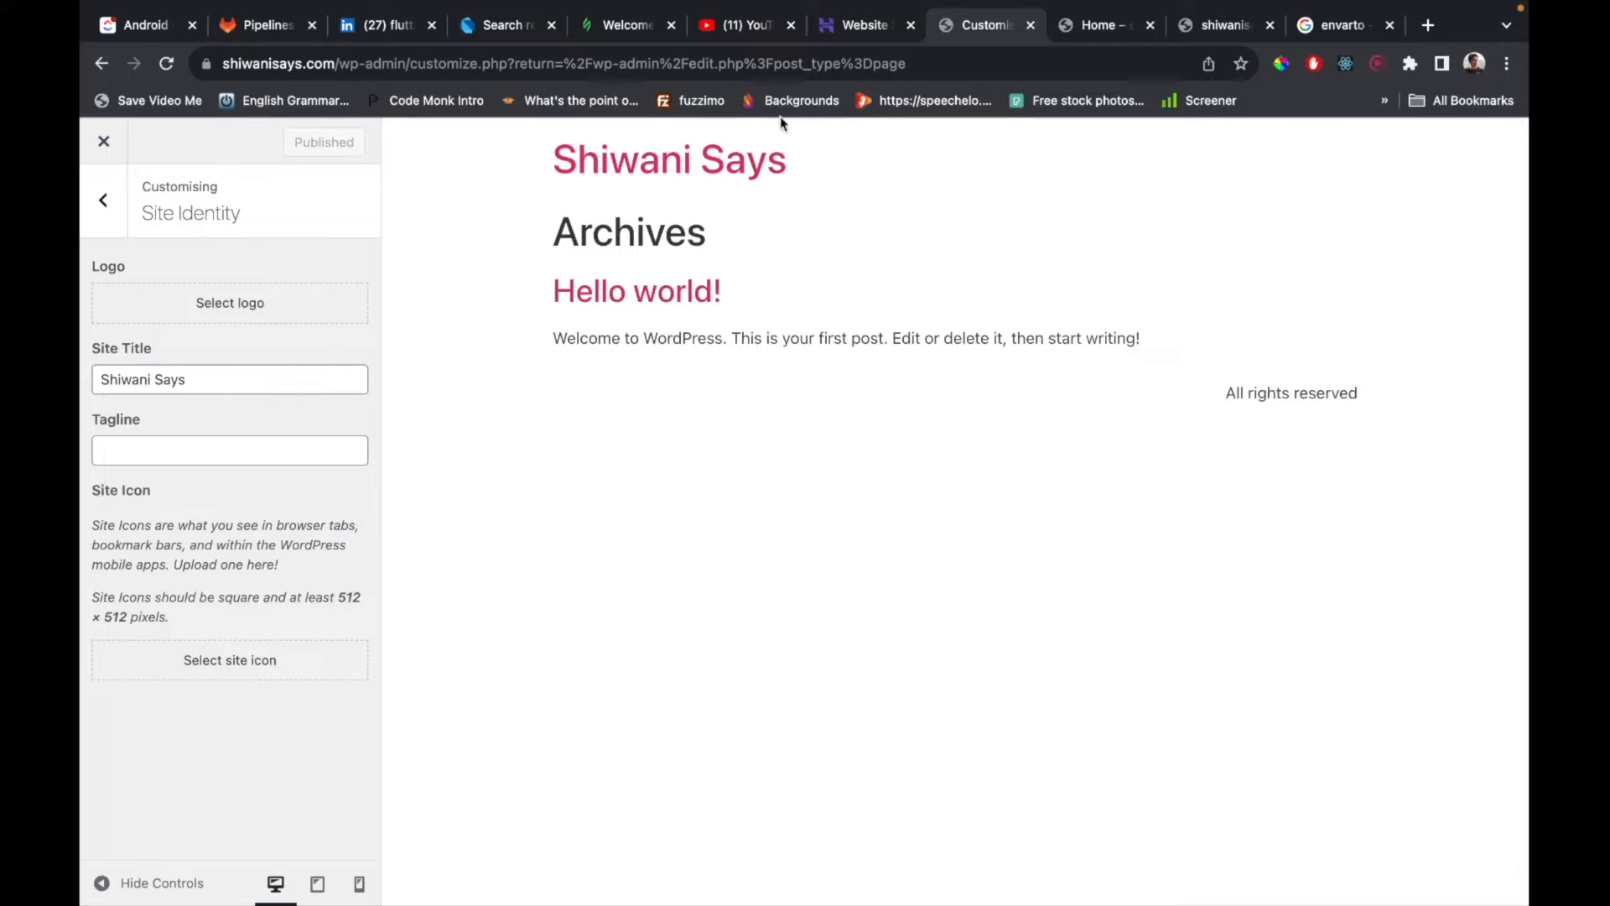
click(122, 147)
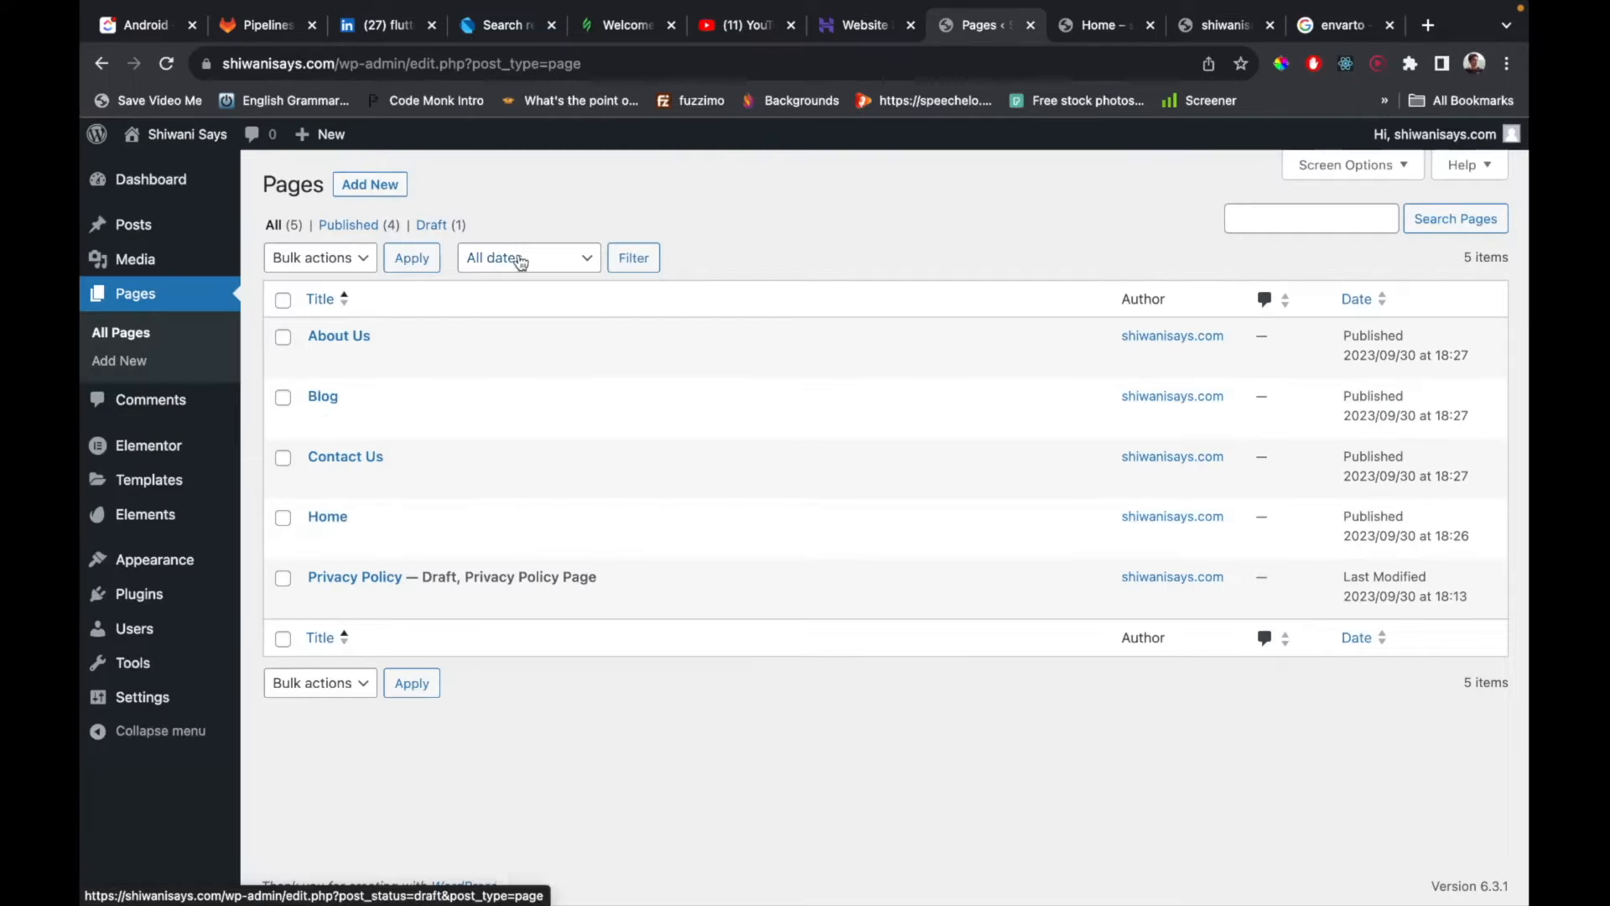
Create a navigation menu named "main_menu" that automatically adds new top-level pages and displays in the Header location.
mouse_move(172, 561)
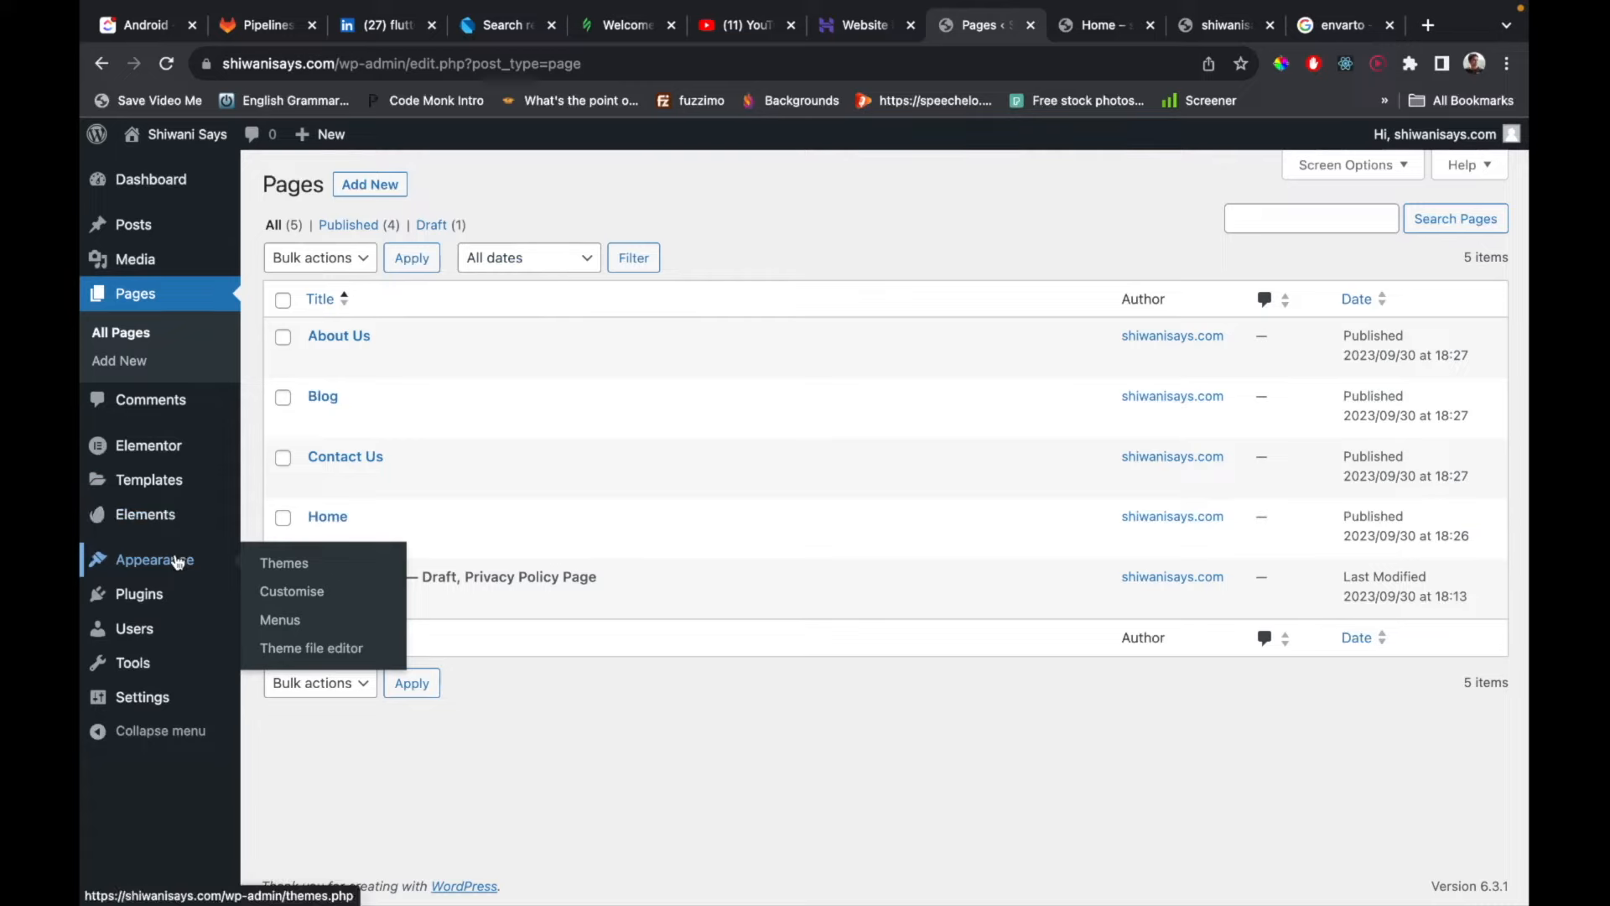
click(285, 619)
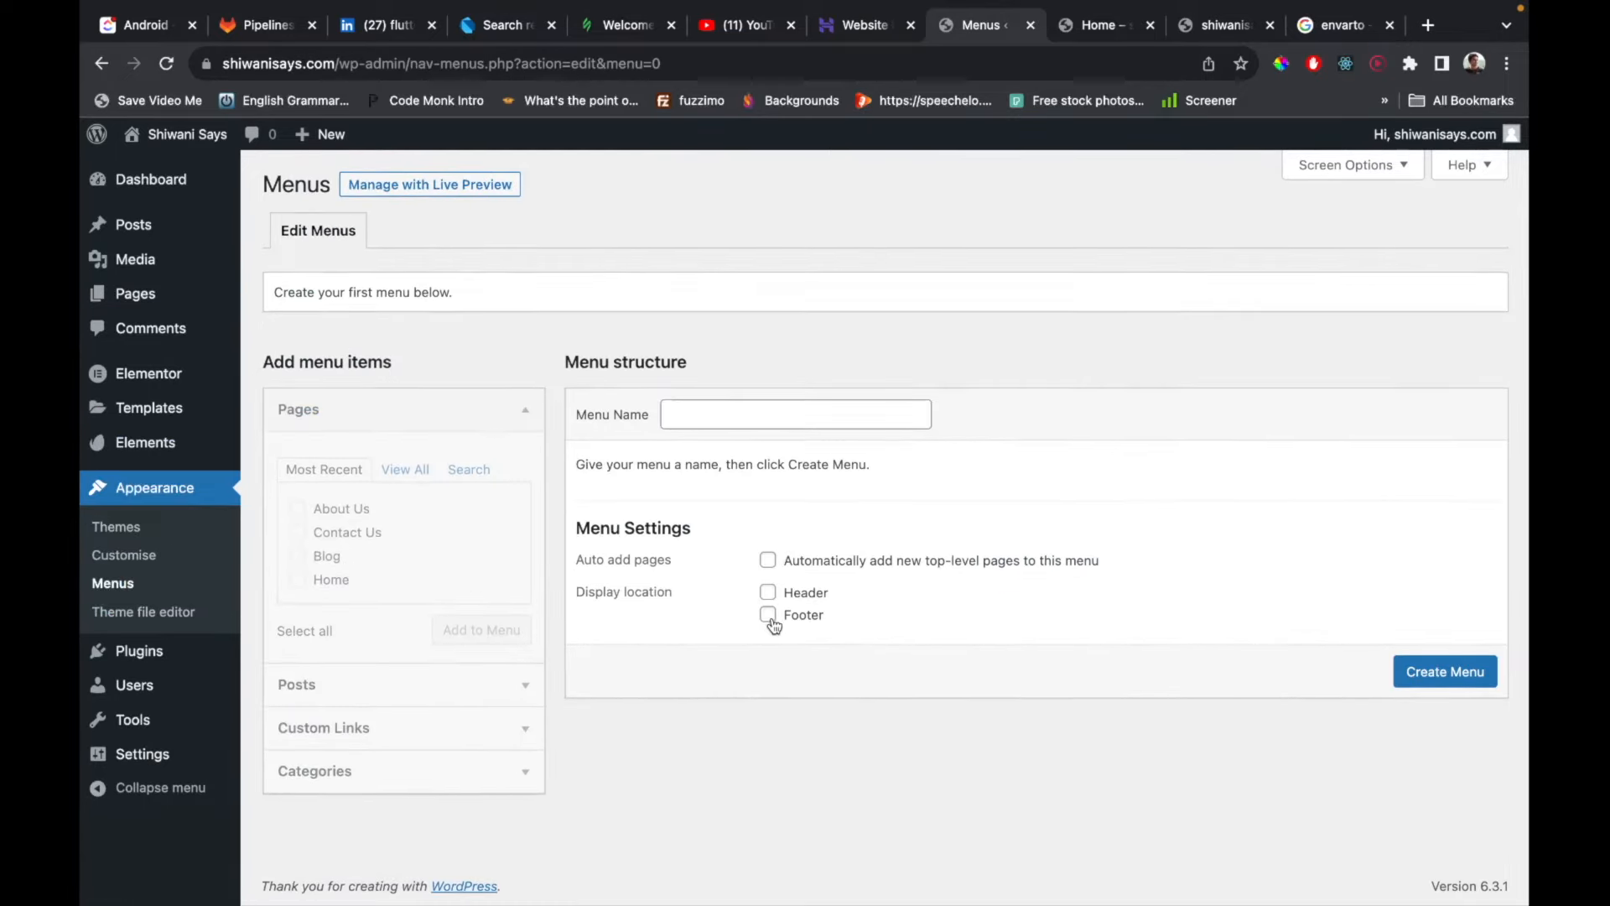
click(726, 413)
text(main_menu)
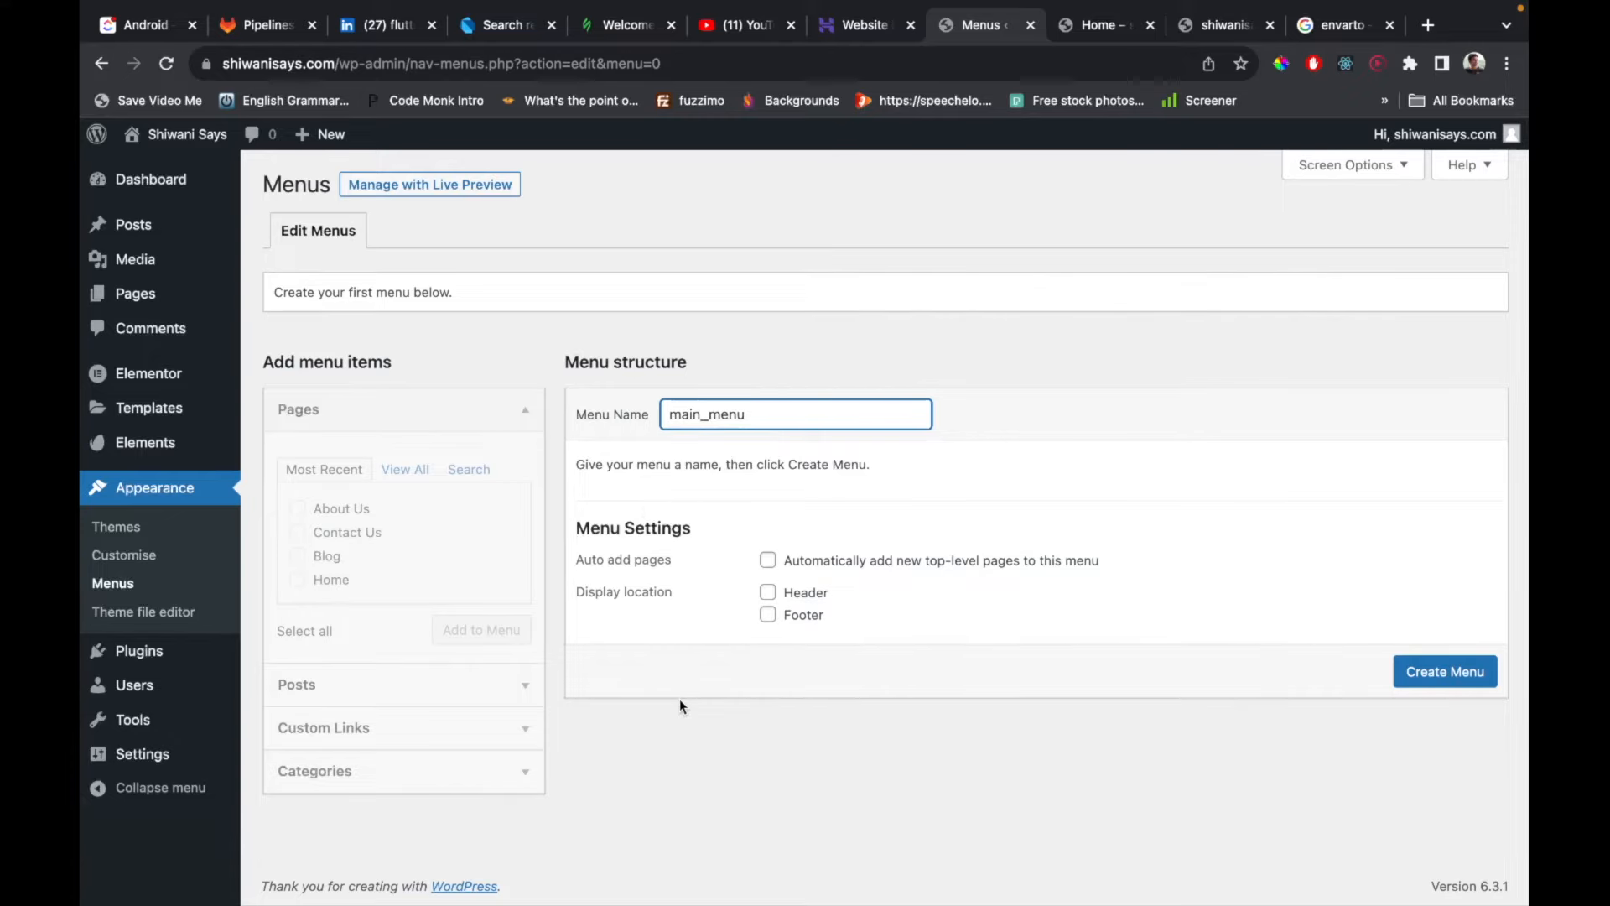
click(767, 561)
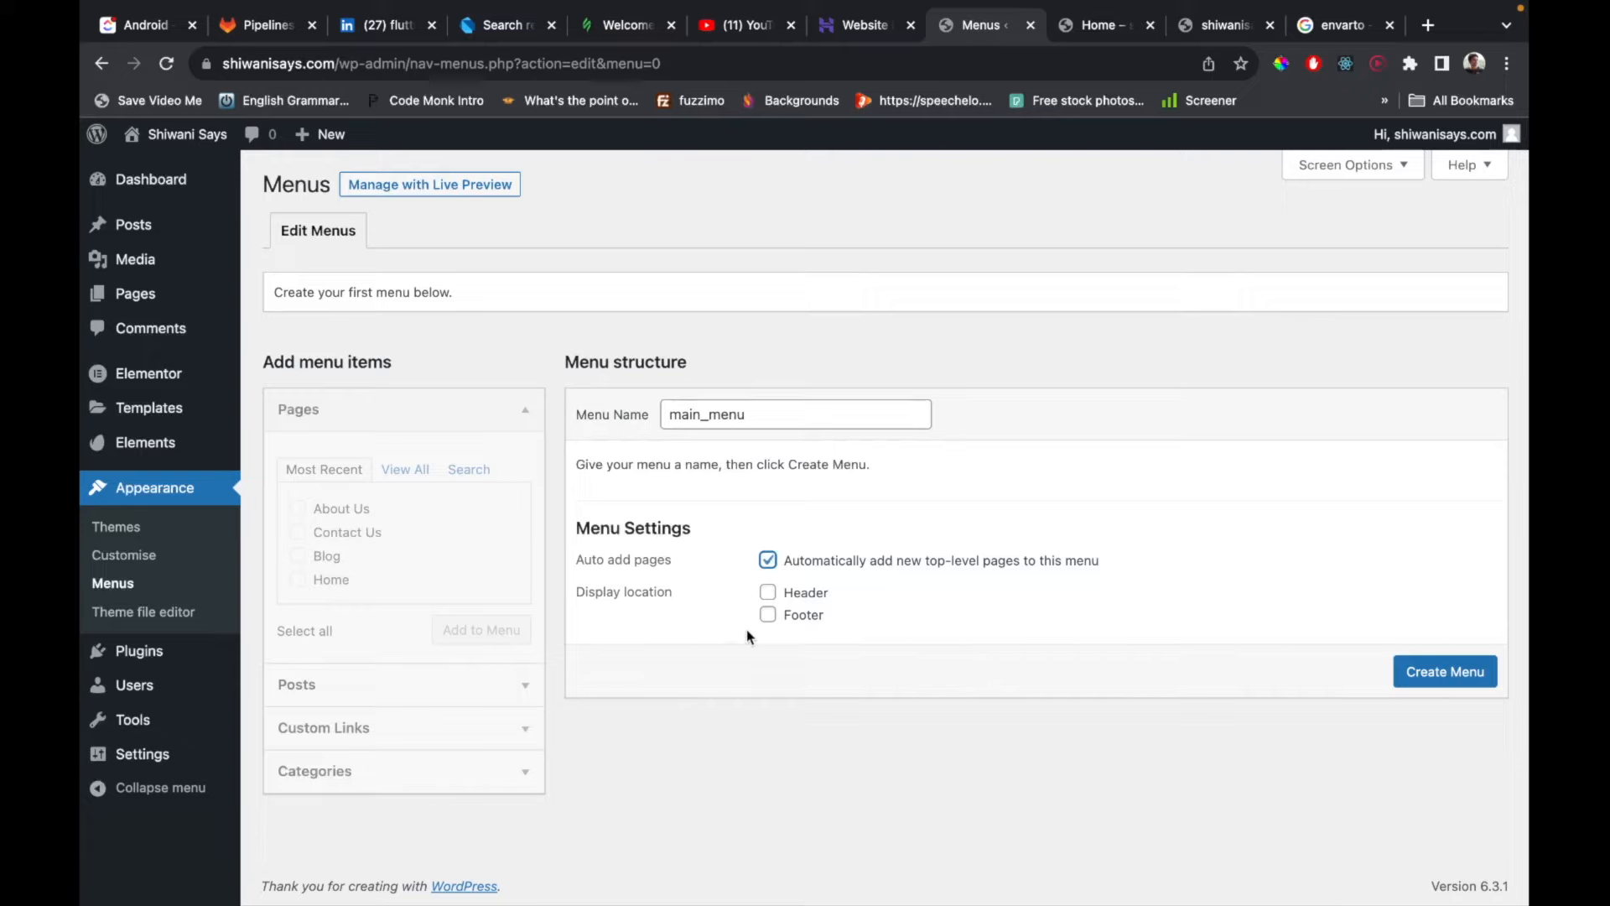
click(767, 592)
click(1403, 665)
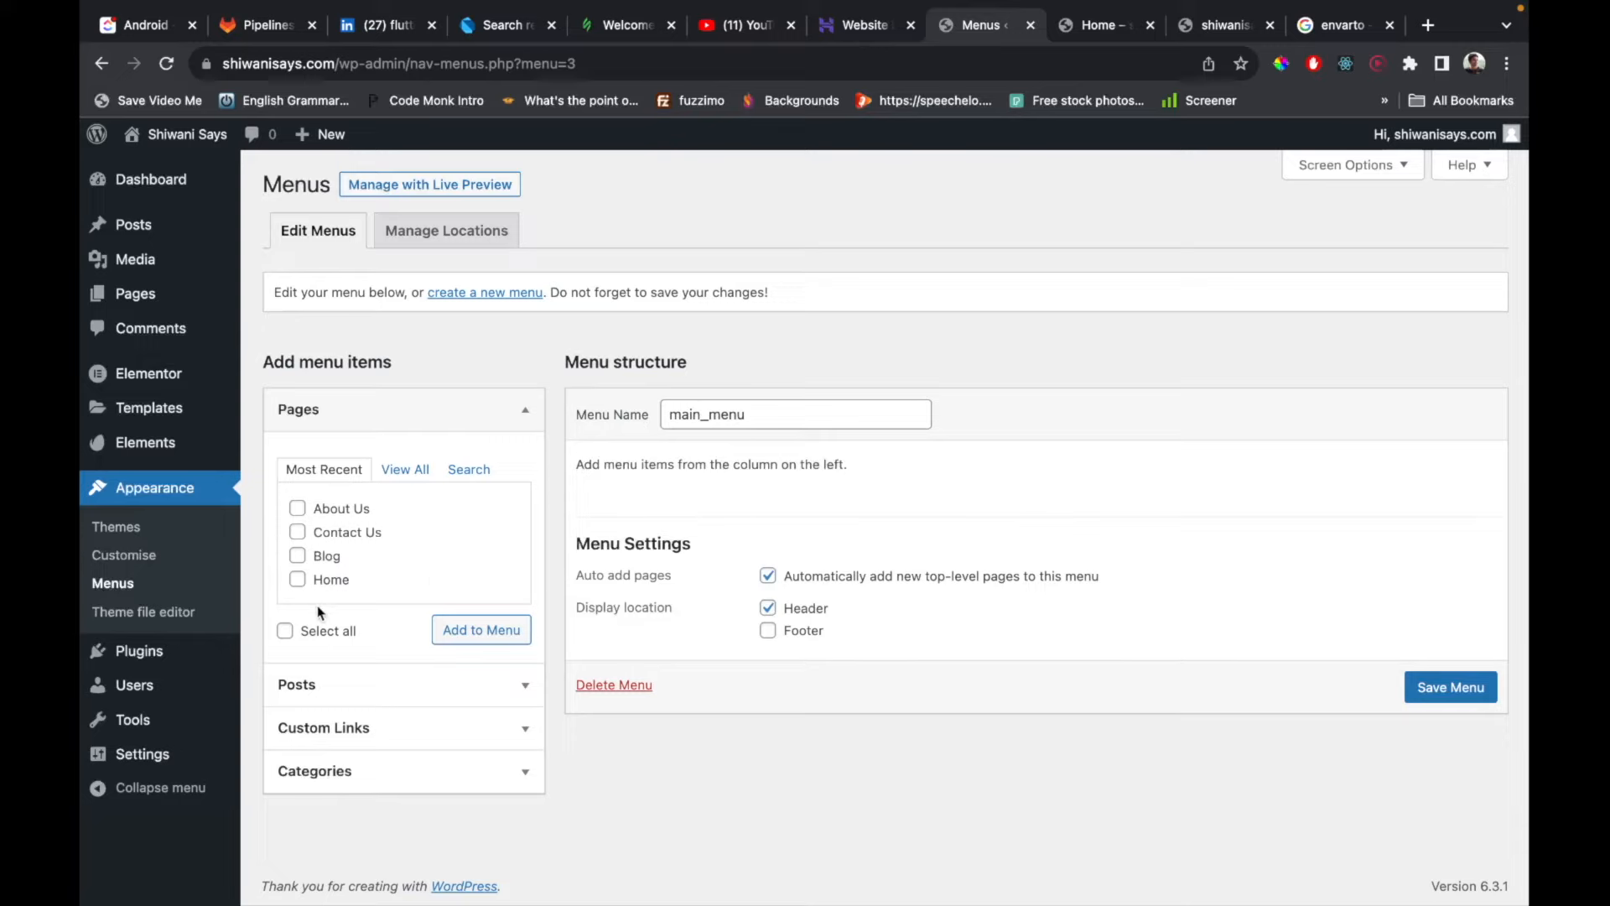
Add the About Us, Blog and Contact Us pages to main_menu, leaving out Home, and save the menu.
click(286, 632)
click(298, 580)
click(480, 630)
drag(704, 667, 676, 625)
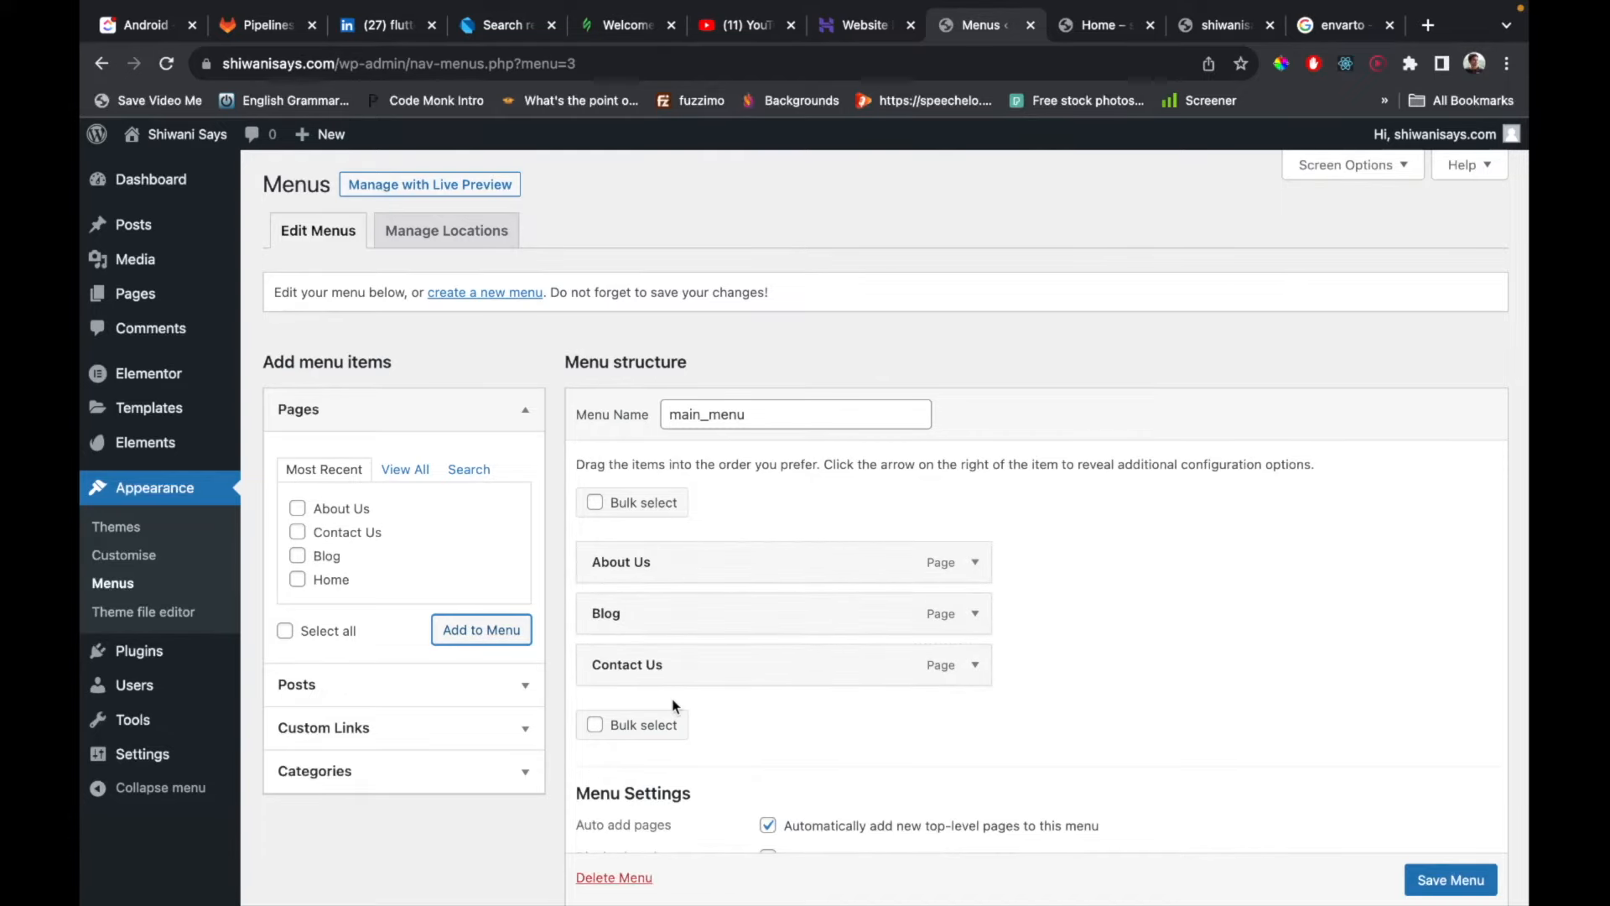
scroll(697, 702, down, 2)
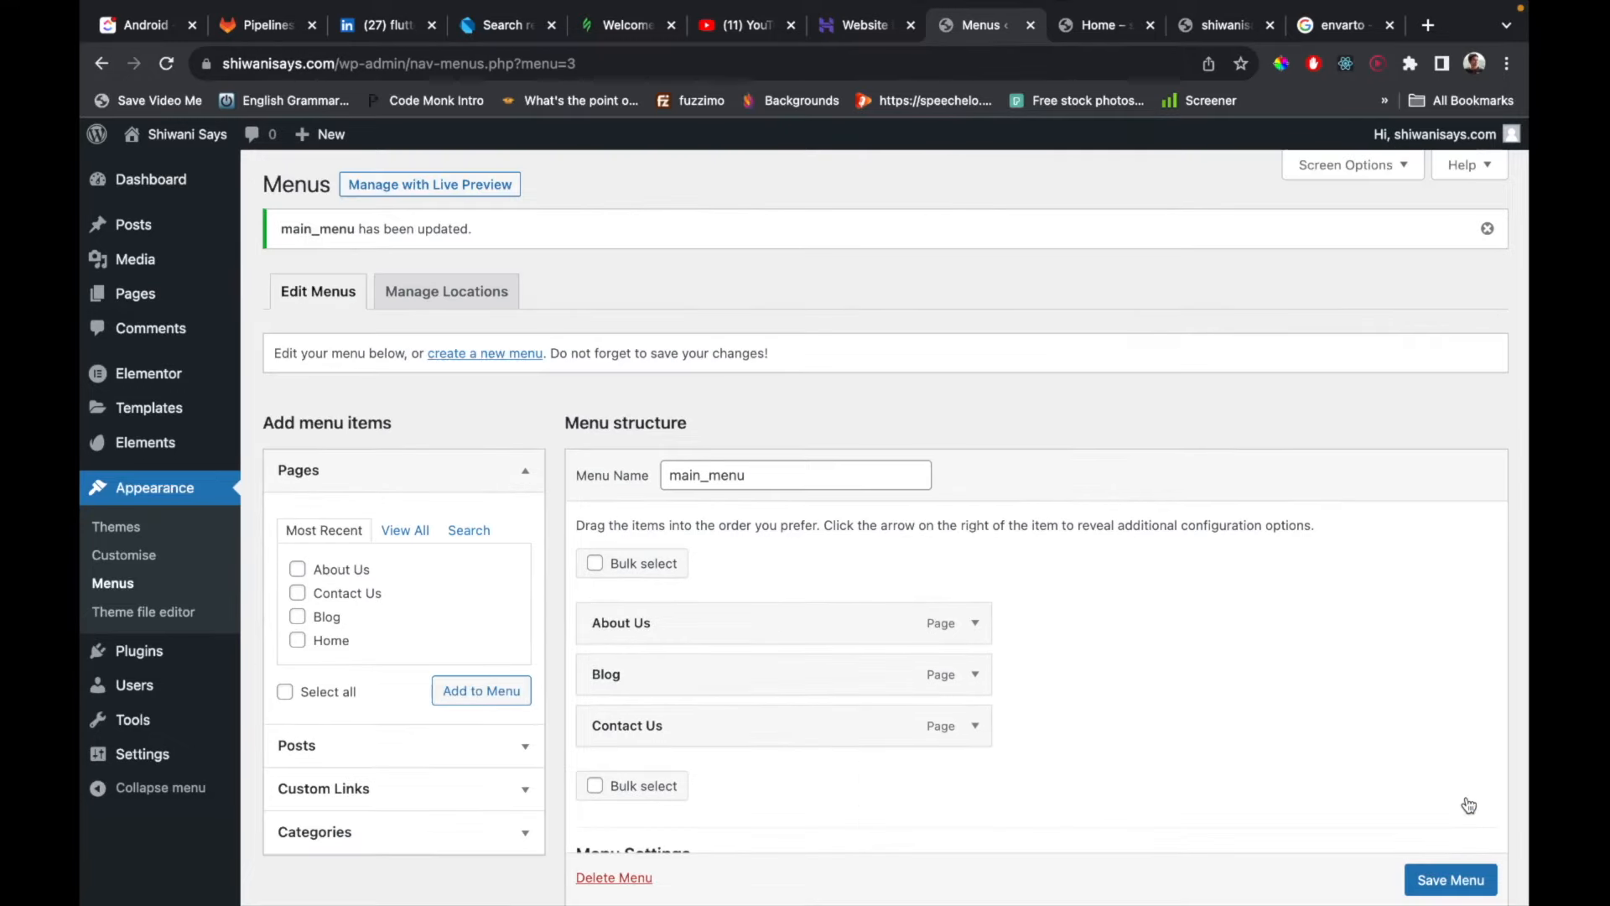
Check the header navigation on the live Home page against the items and display settings of main_menu.
click(1098, 25)
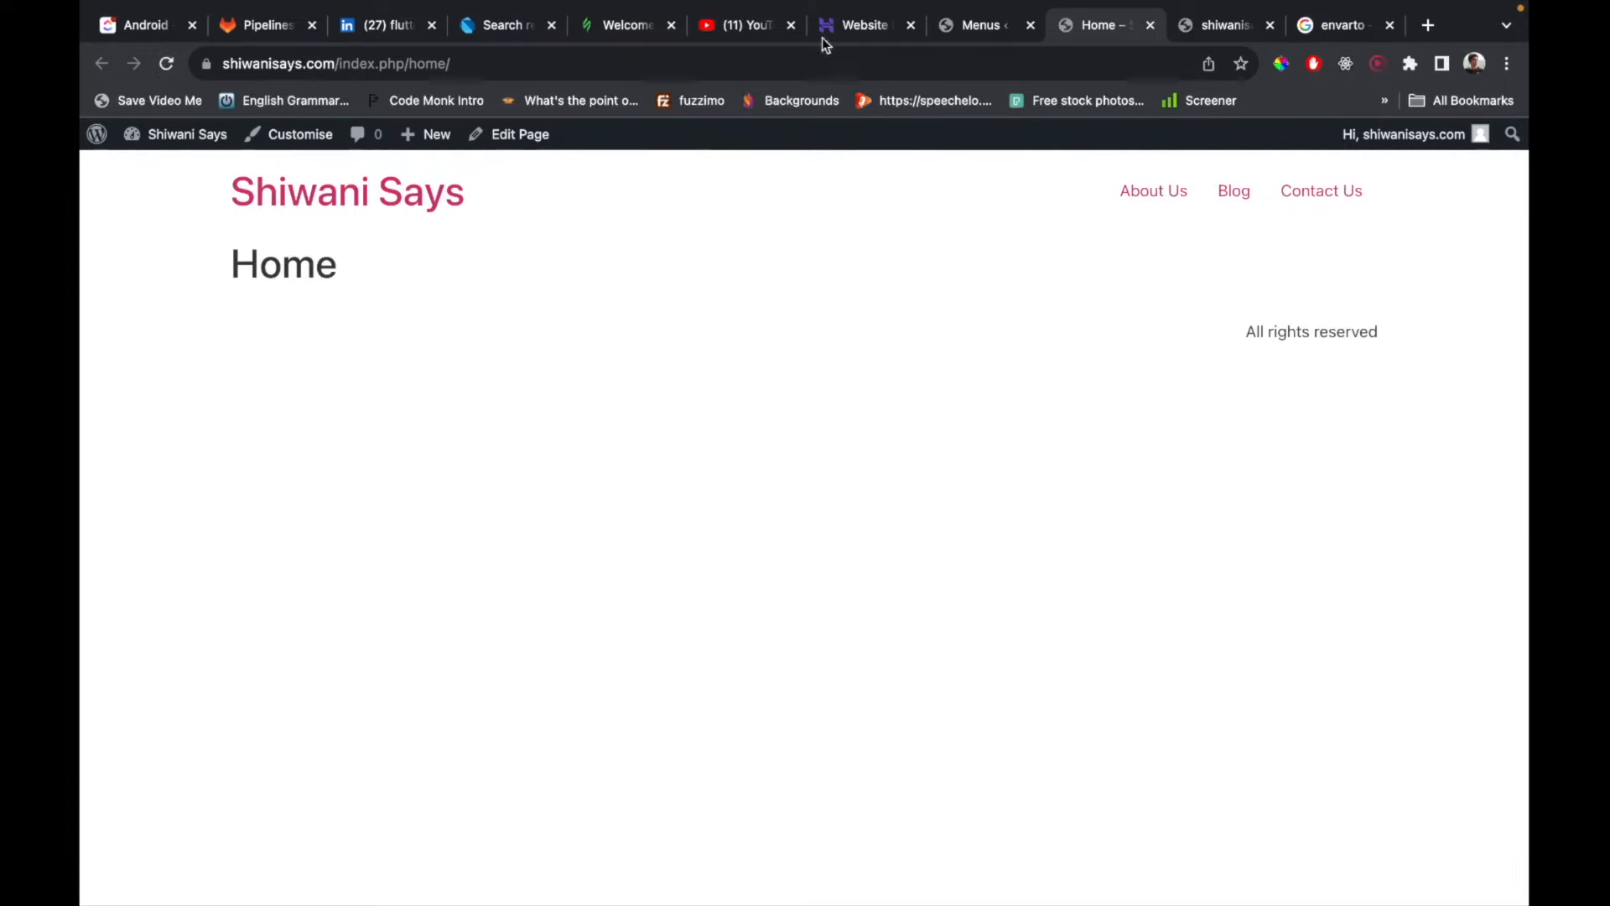
click(959, 34)
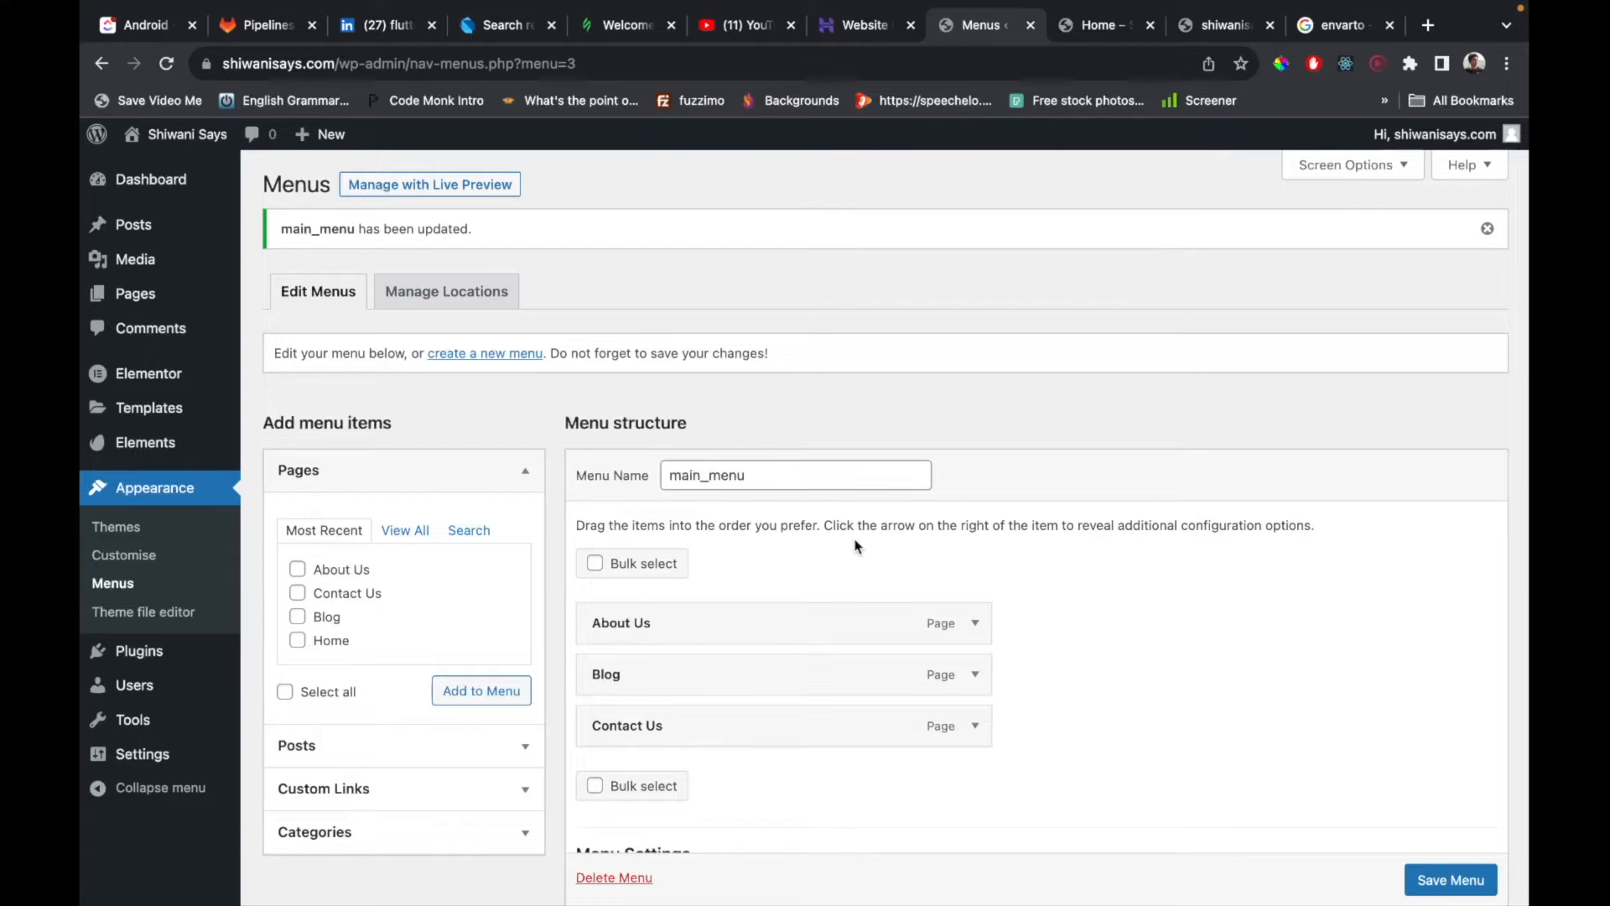
scroll(855, 546, down, 2)
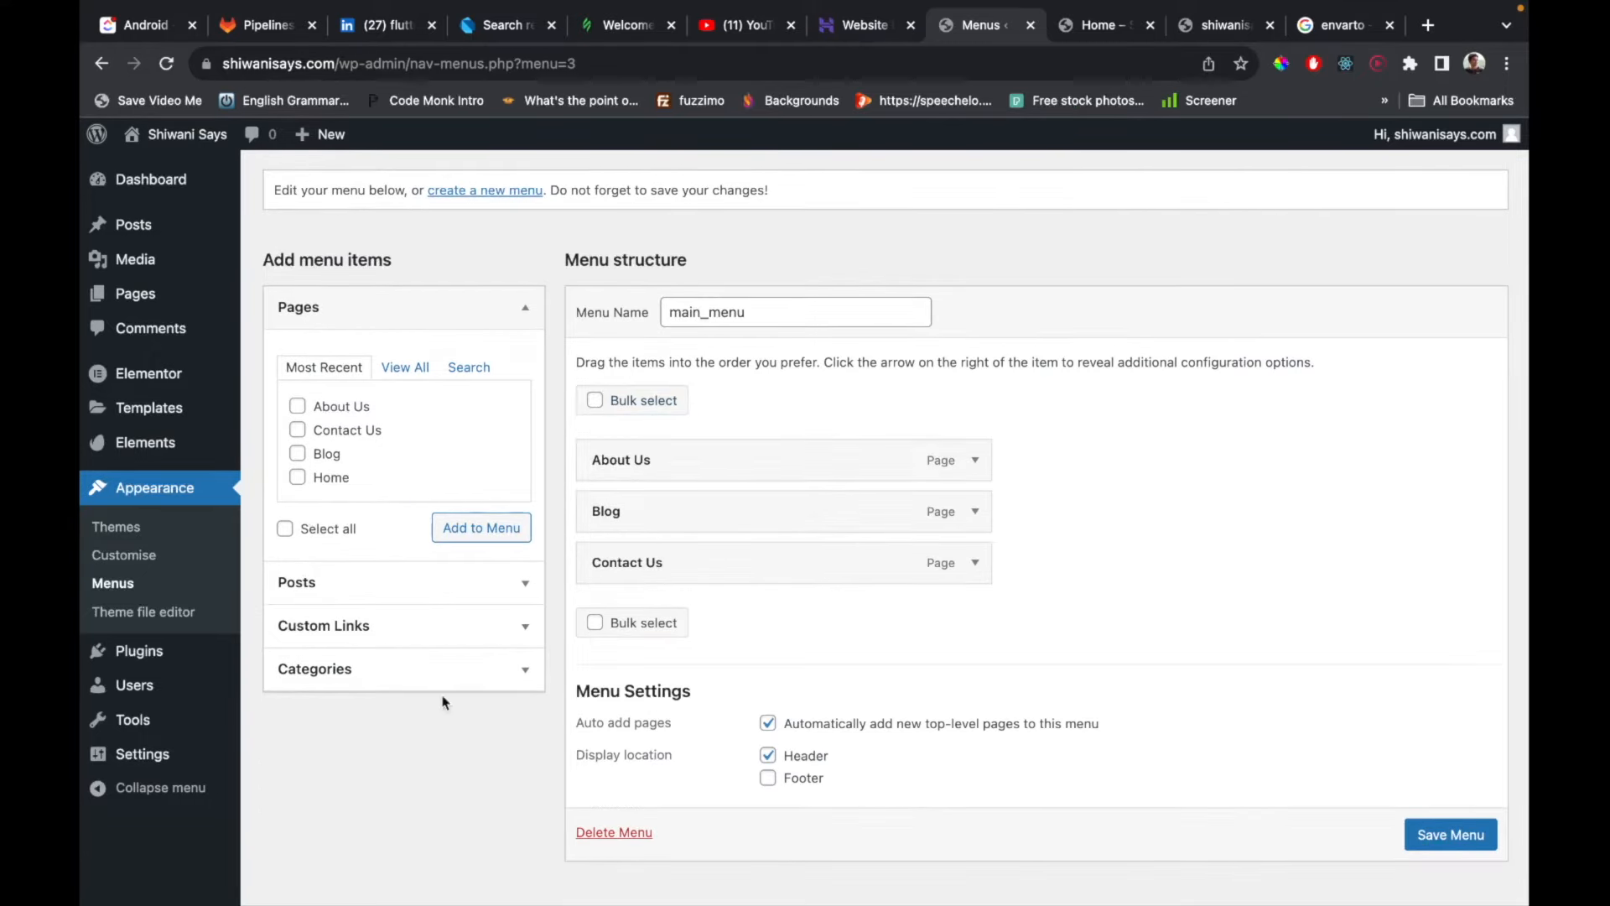
click(1080, 30)
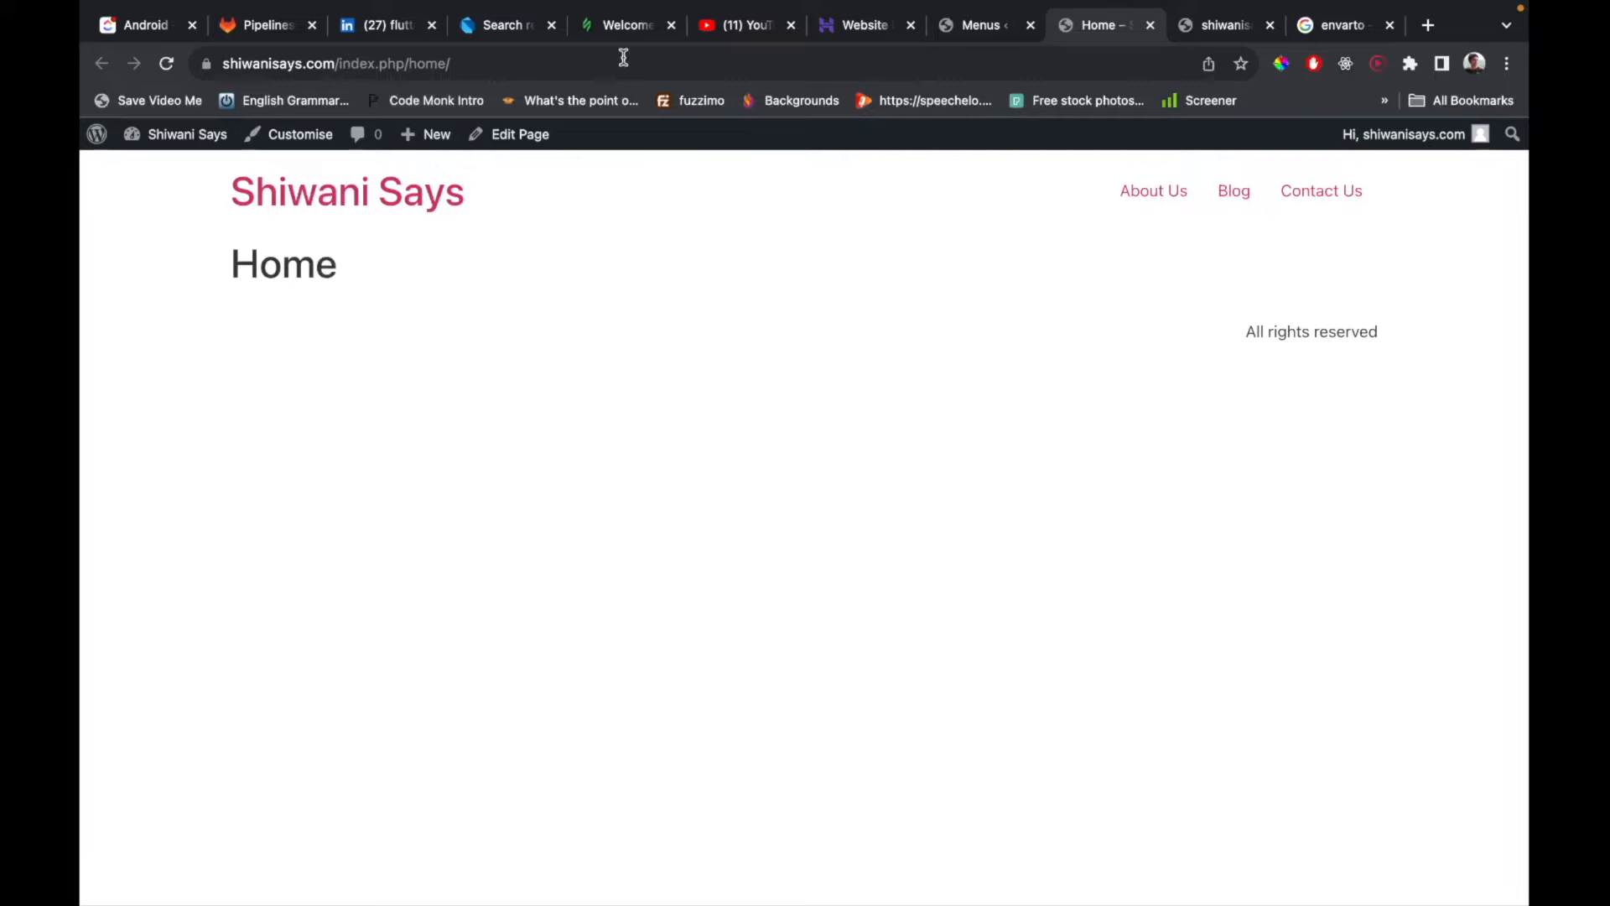
Set the site's permalink structure to Post name in the Permalink Settings and save the changes.
click(975, 37)
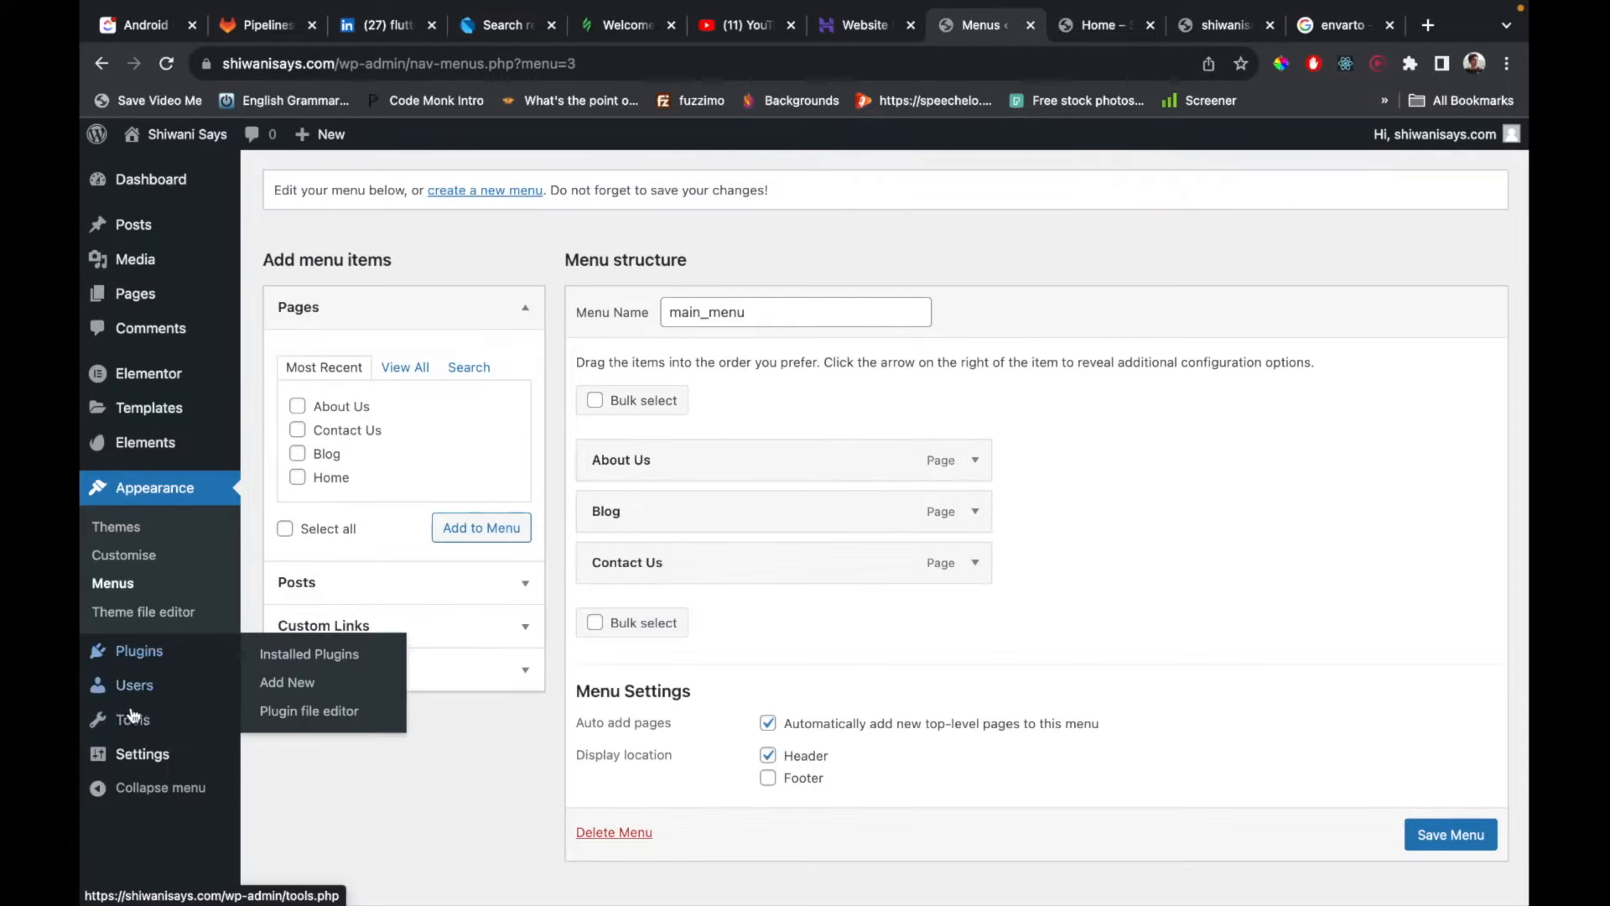
mouse_move(128, 756)
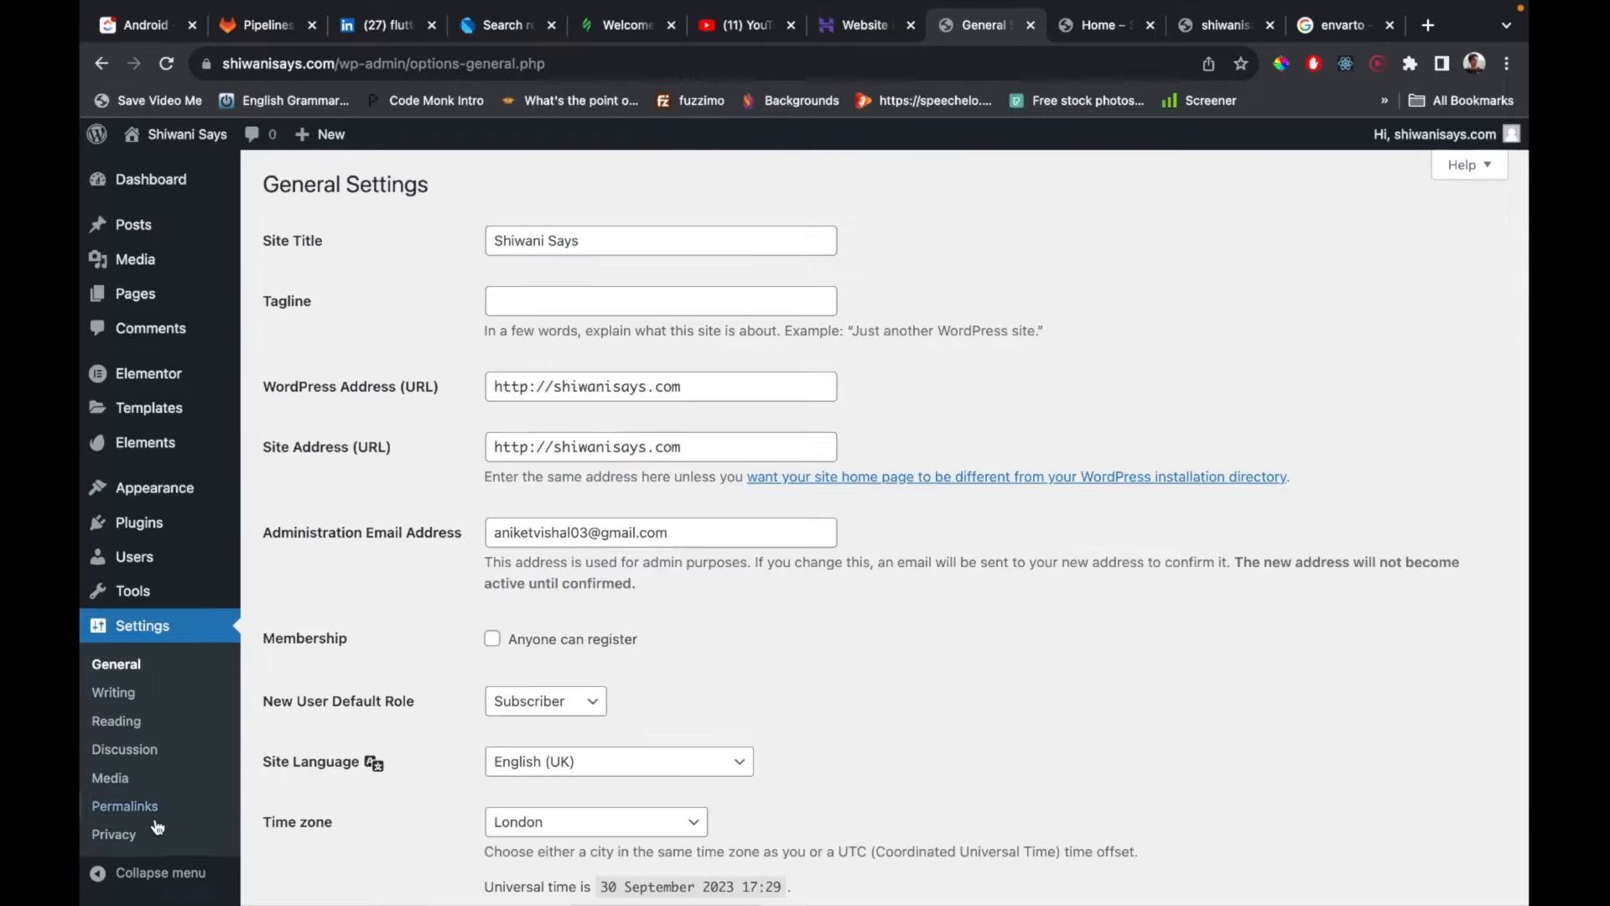
click(144, 814)
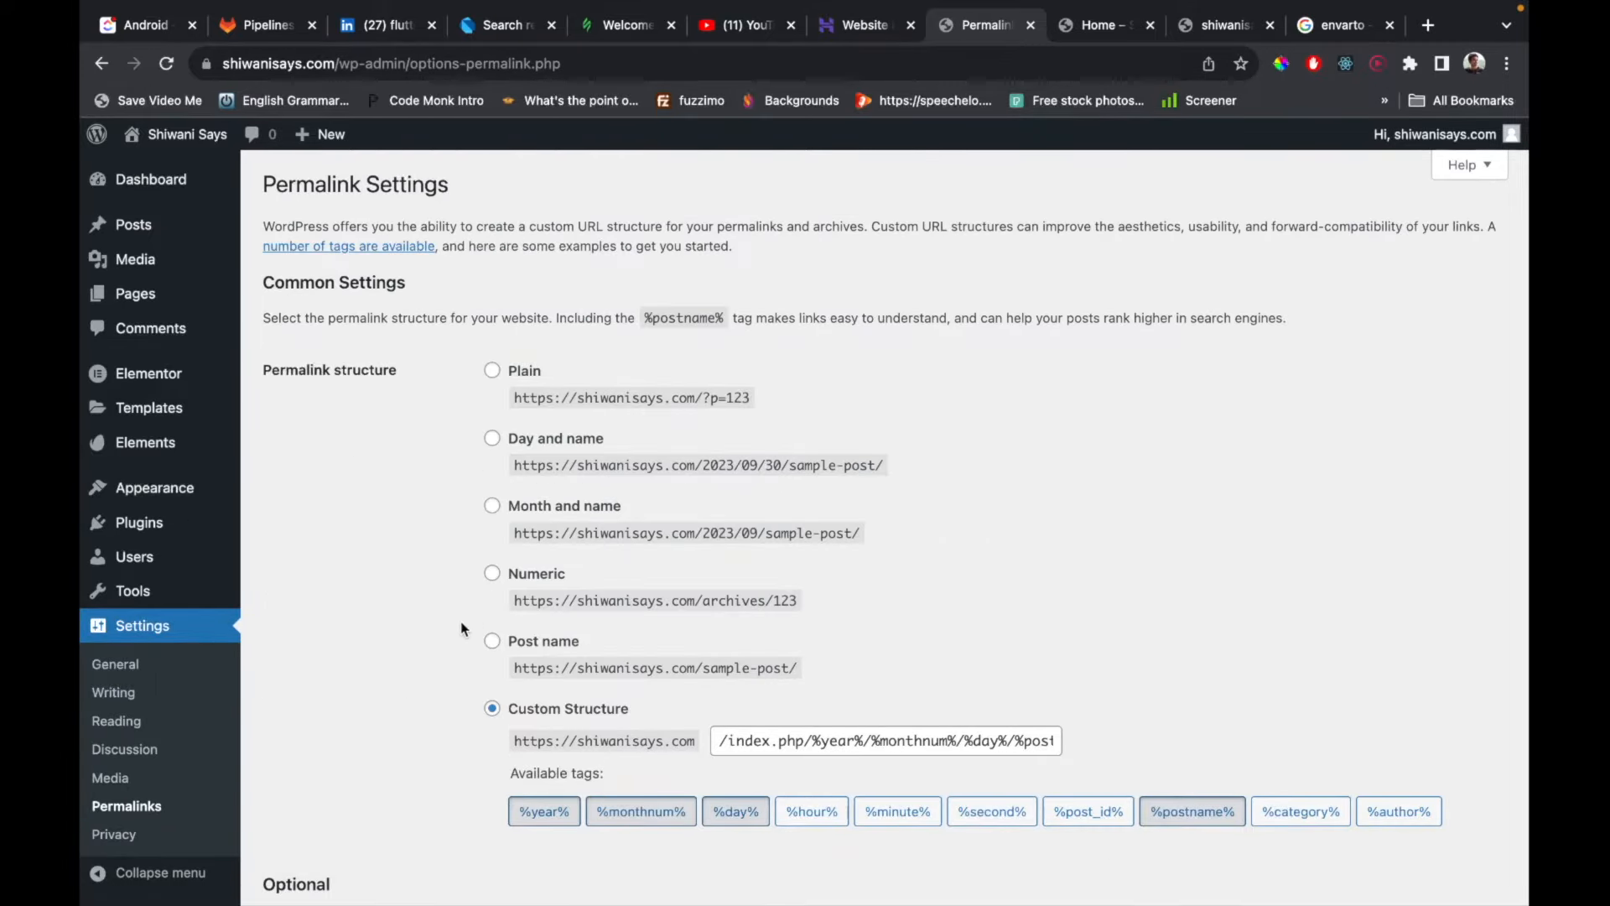
scroll(462, 629, down, 1)
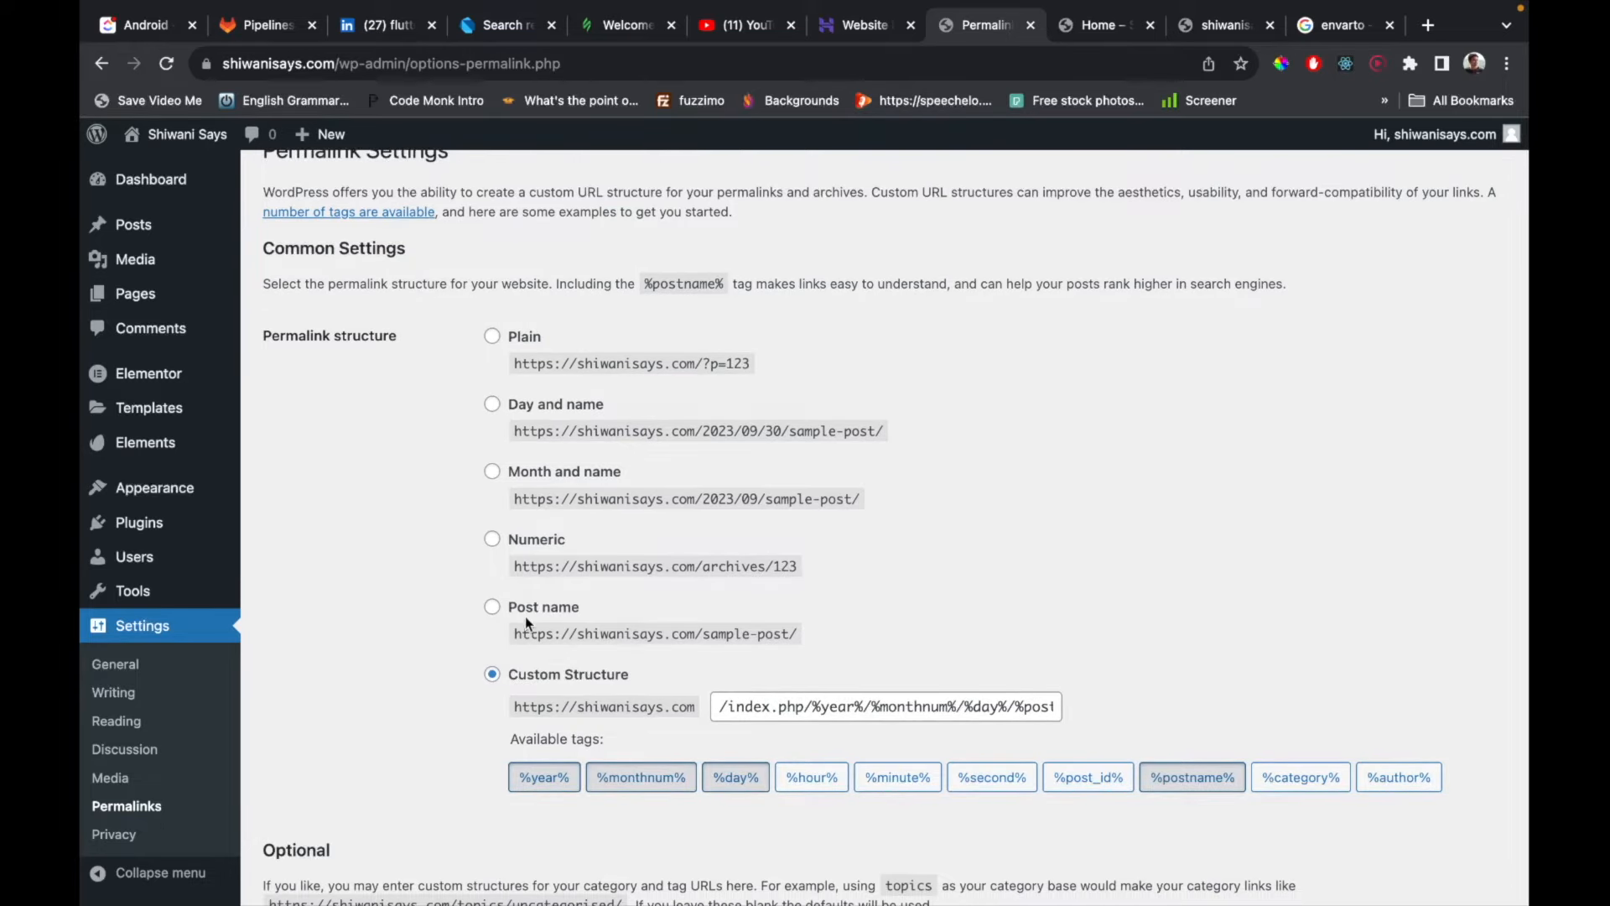
click(493, 608)
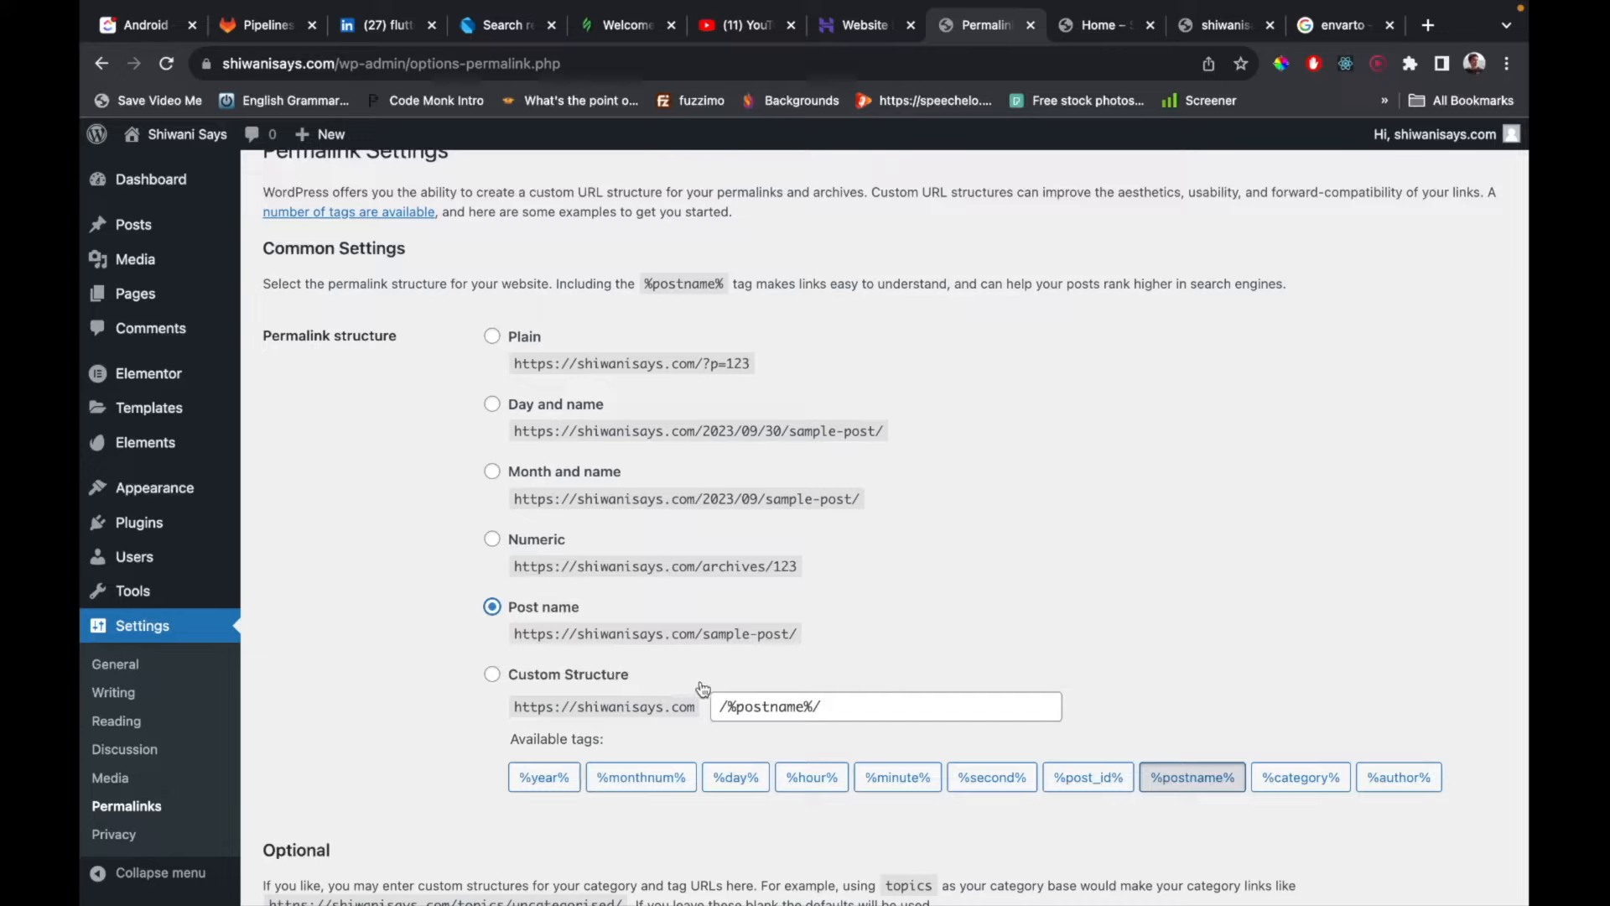
scroll(705, 718, down, 5)
scroll(617, 723, down, 1)
click(317, 803)
Reload the live Home page and check the About Us, Blog, Contact Us and site title links.
click(1103, 27)
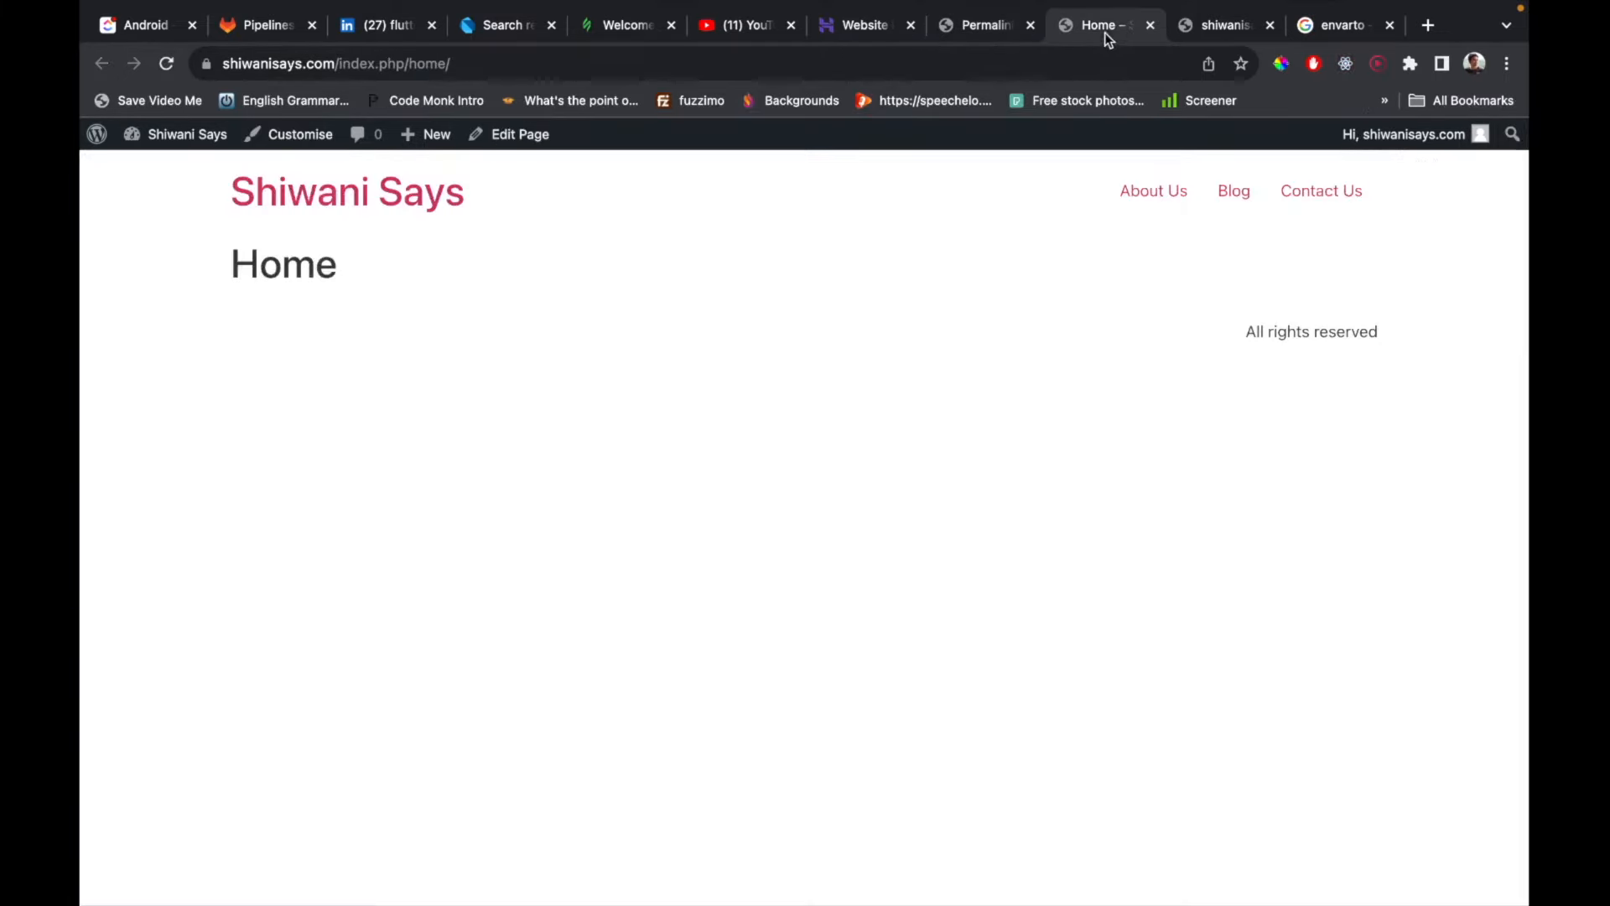
click(167, 67)
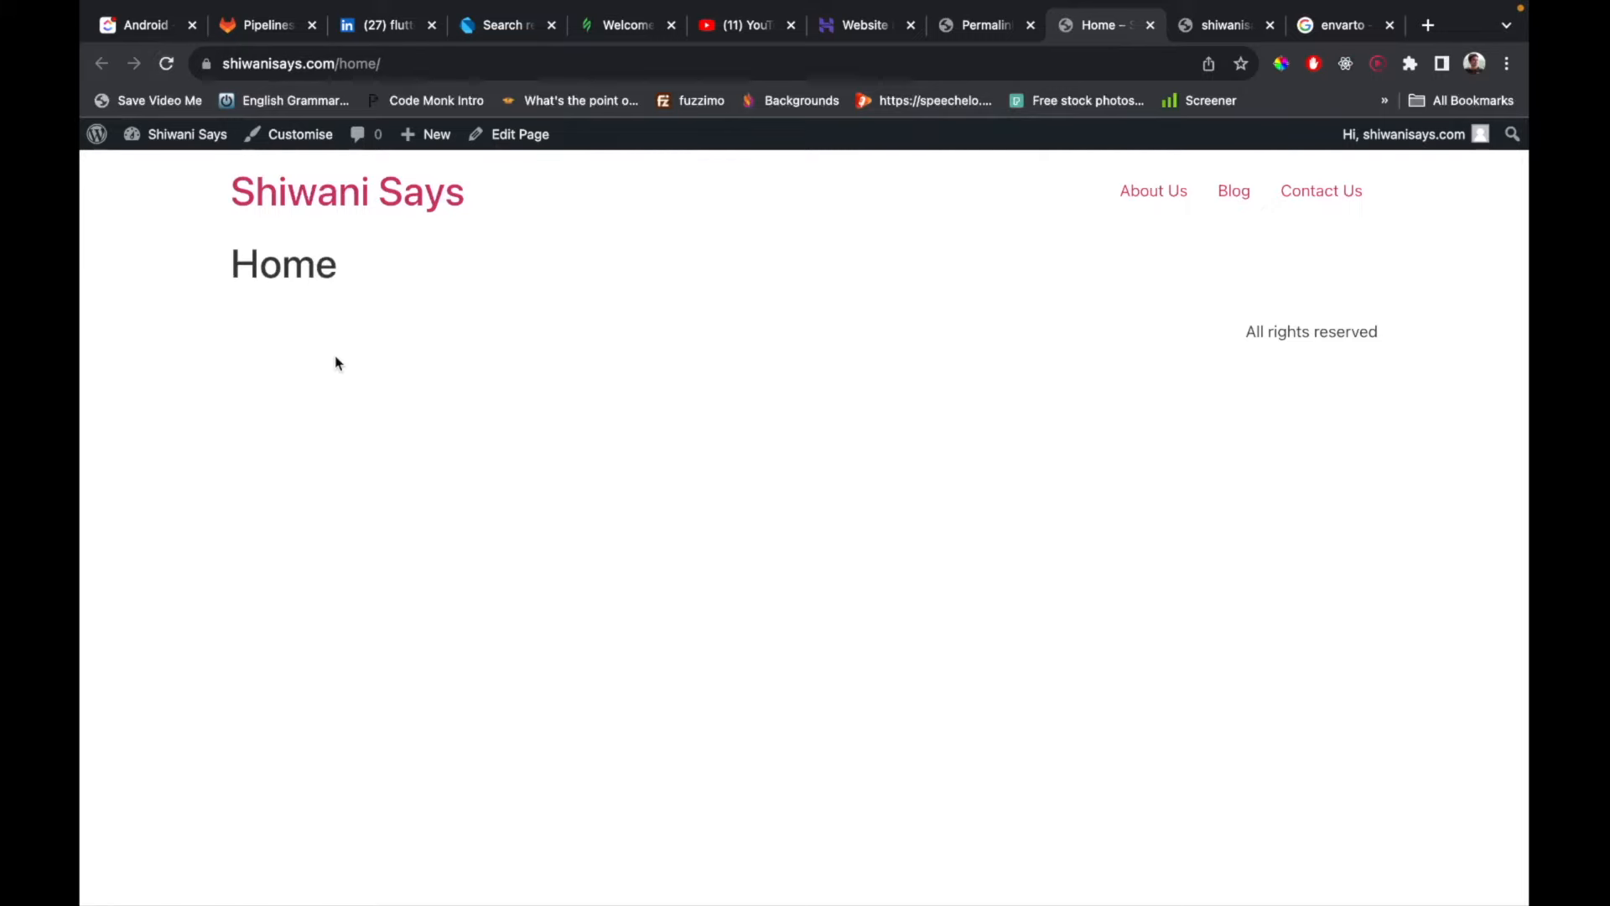
click(1146, 198)
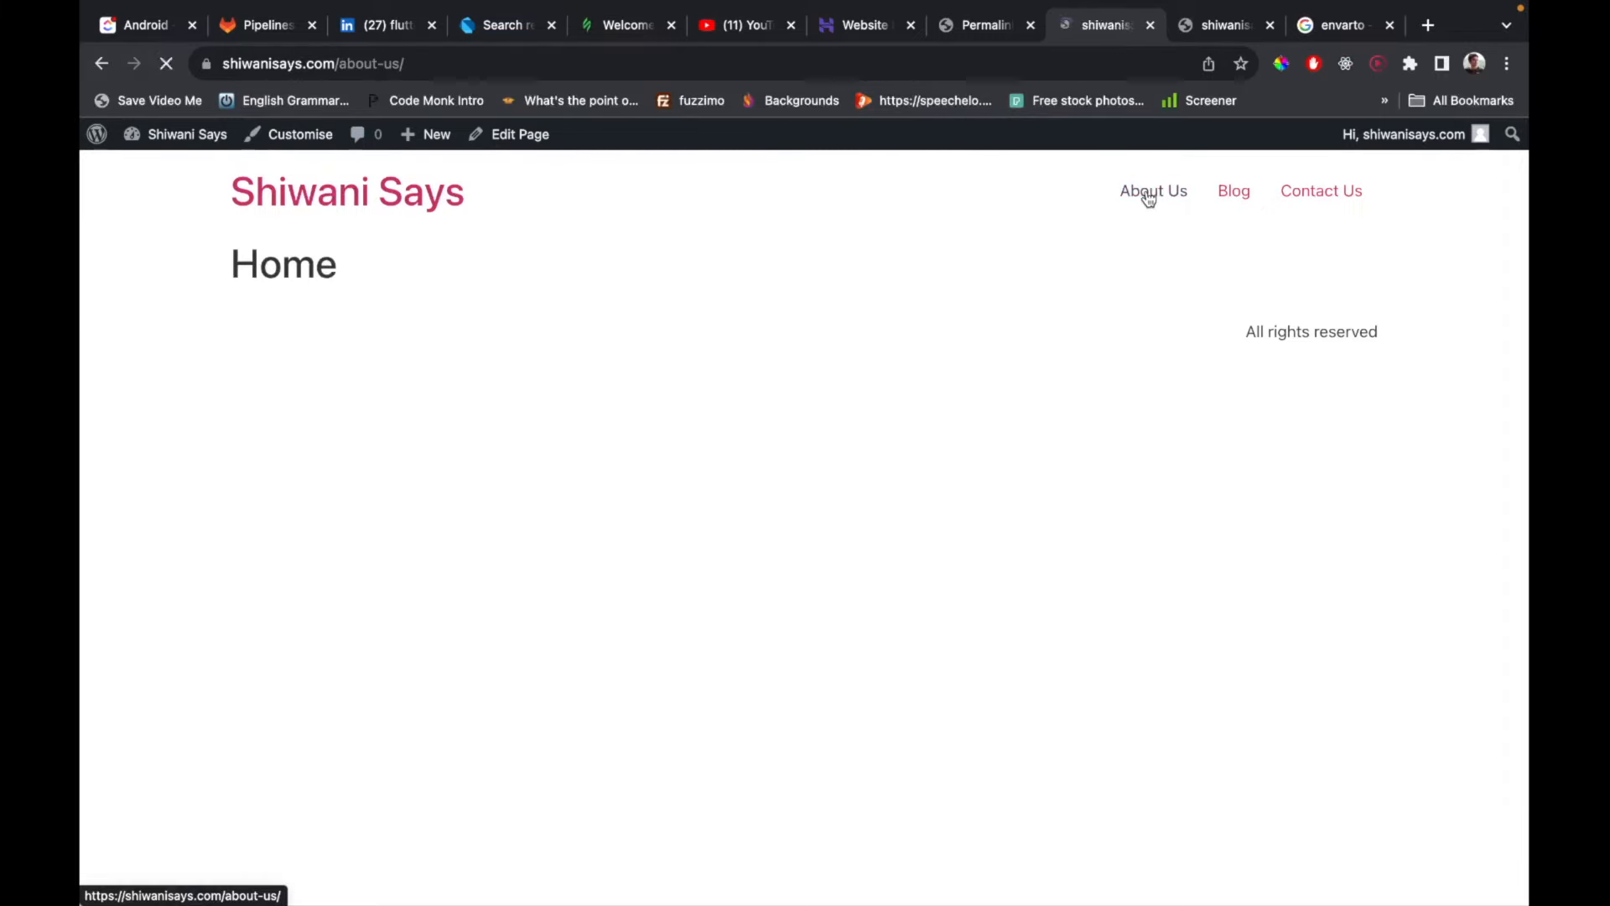
click(1242, 215)
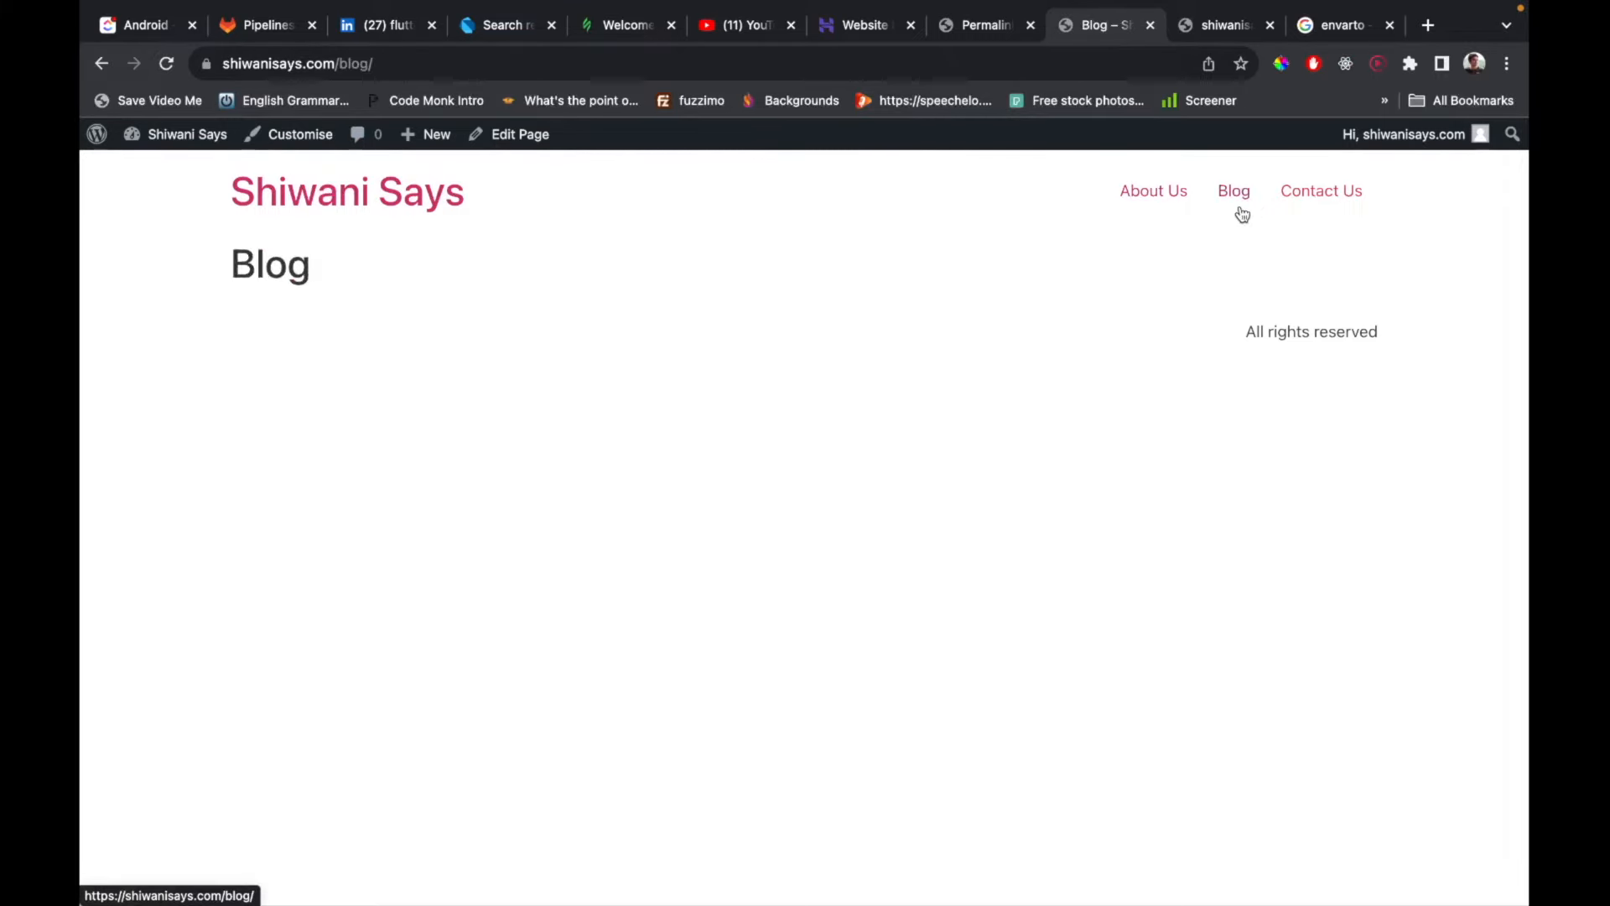
click(1325, 197)
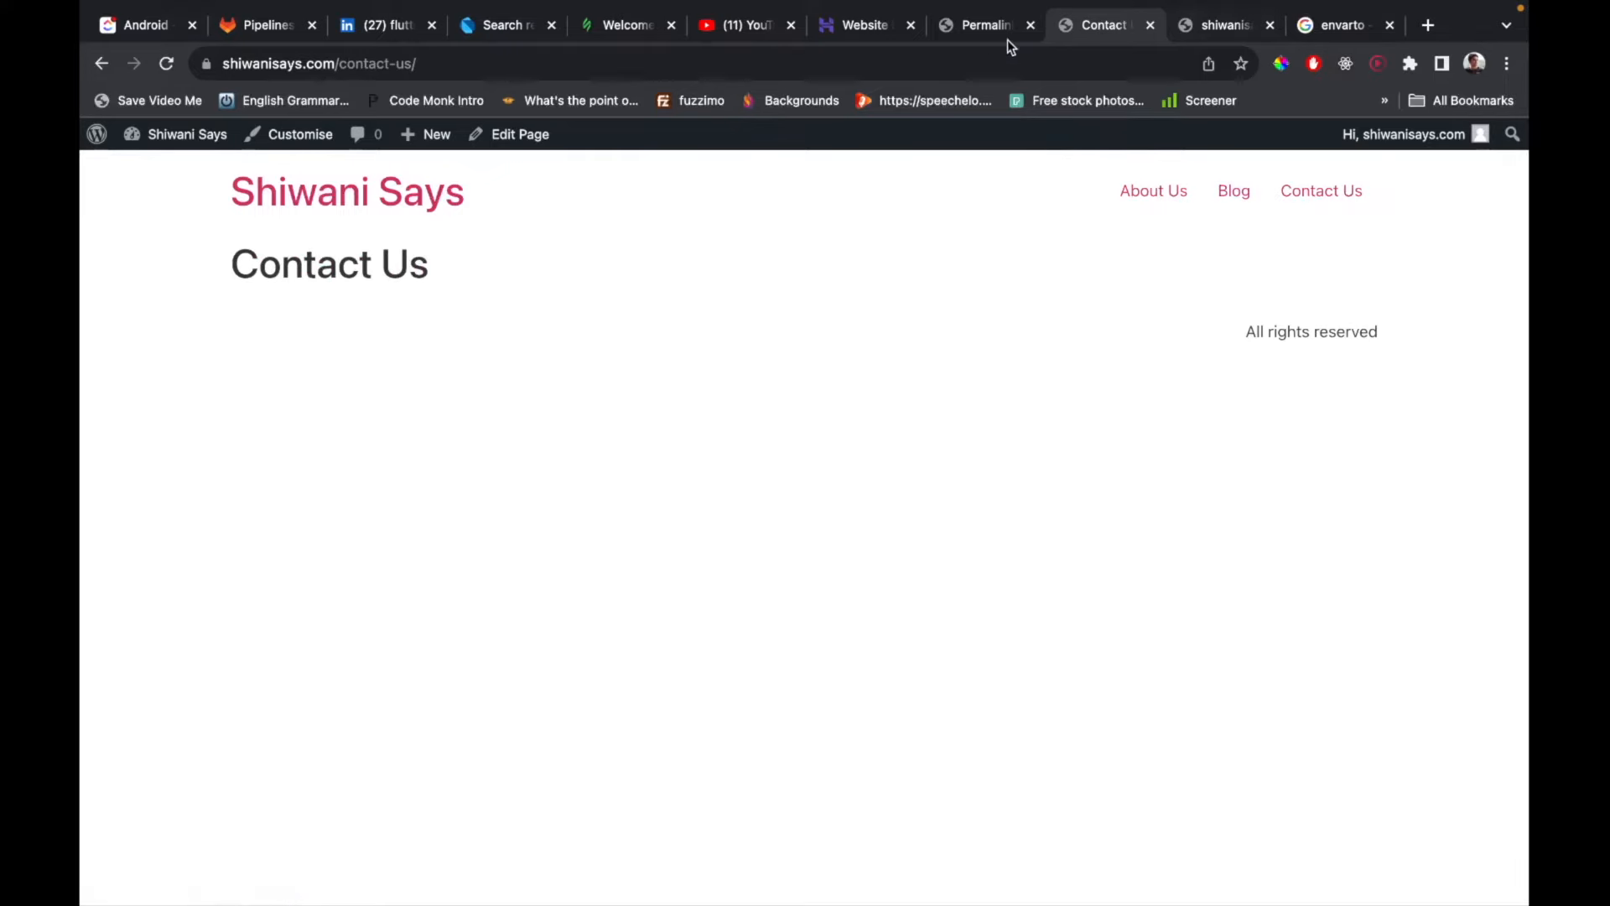
click(984, 28)
click(1082, 34)
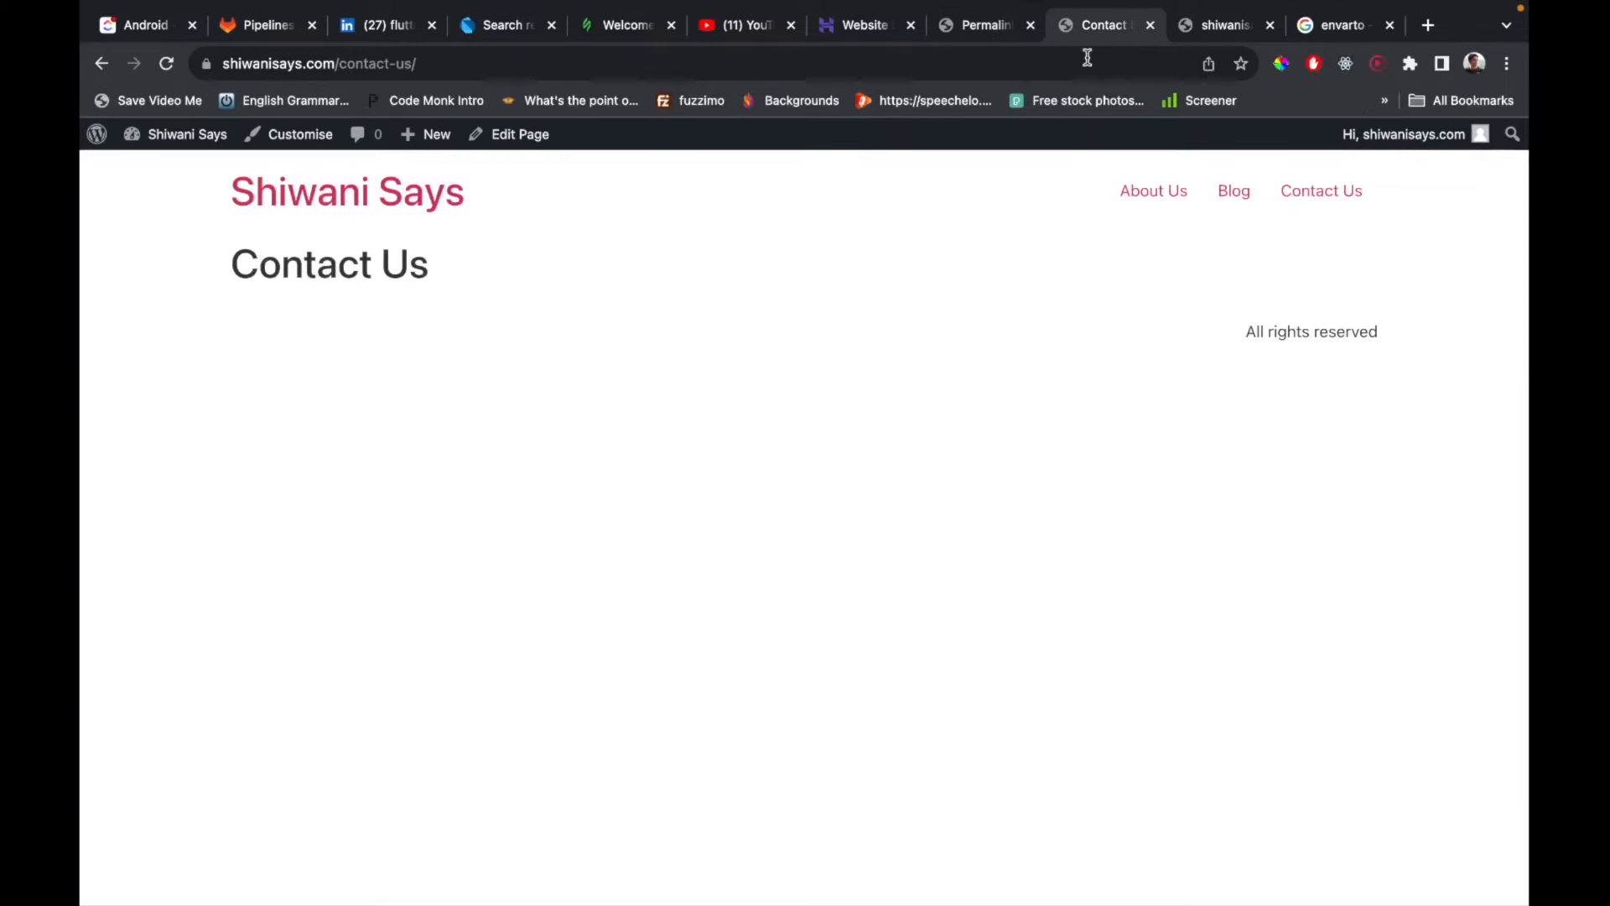
click(1141, 198)
click(312, 190)
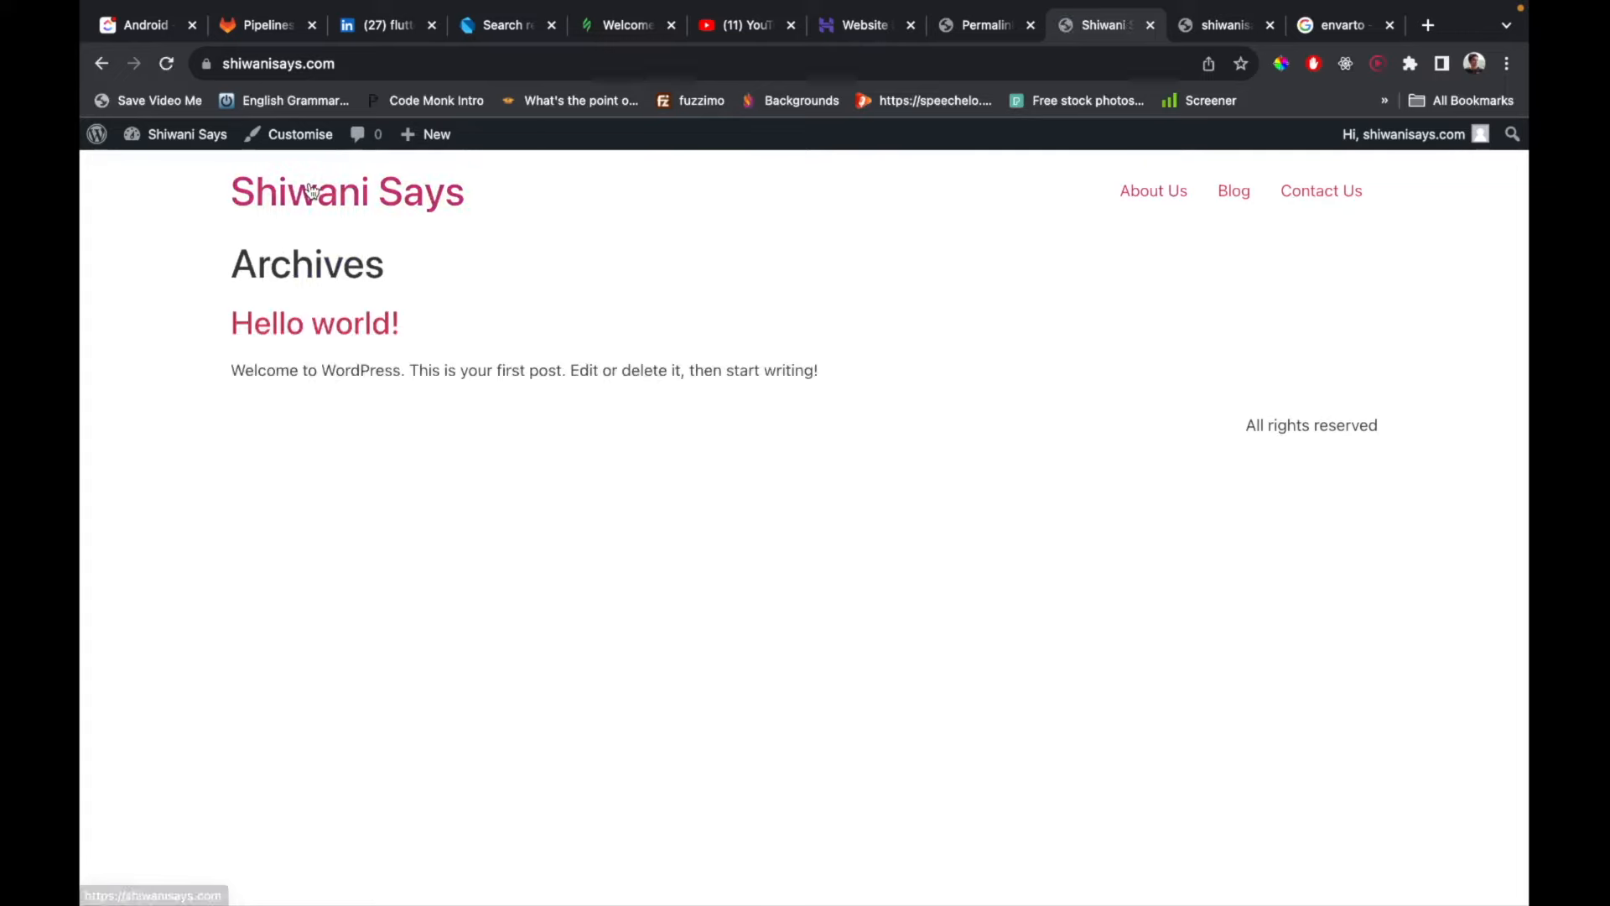
Open the live page at shiwanisays.com/home and compare its address with the saved permalink structure.
click(611, 61)
click(610, 61)
text(//)
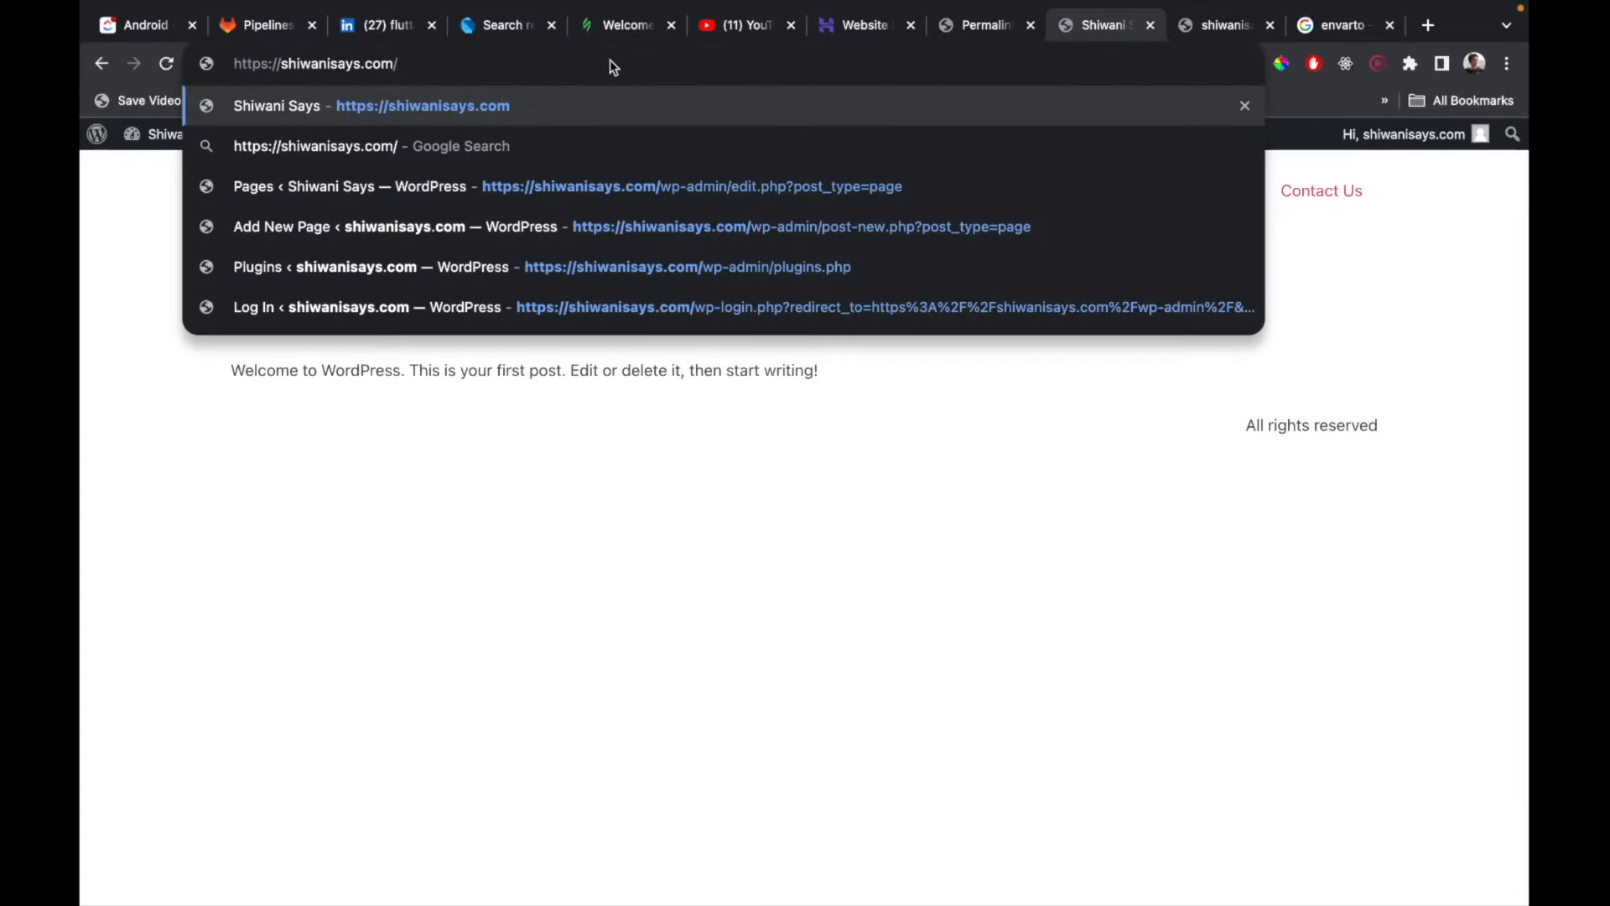
text(home)
key(Return)
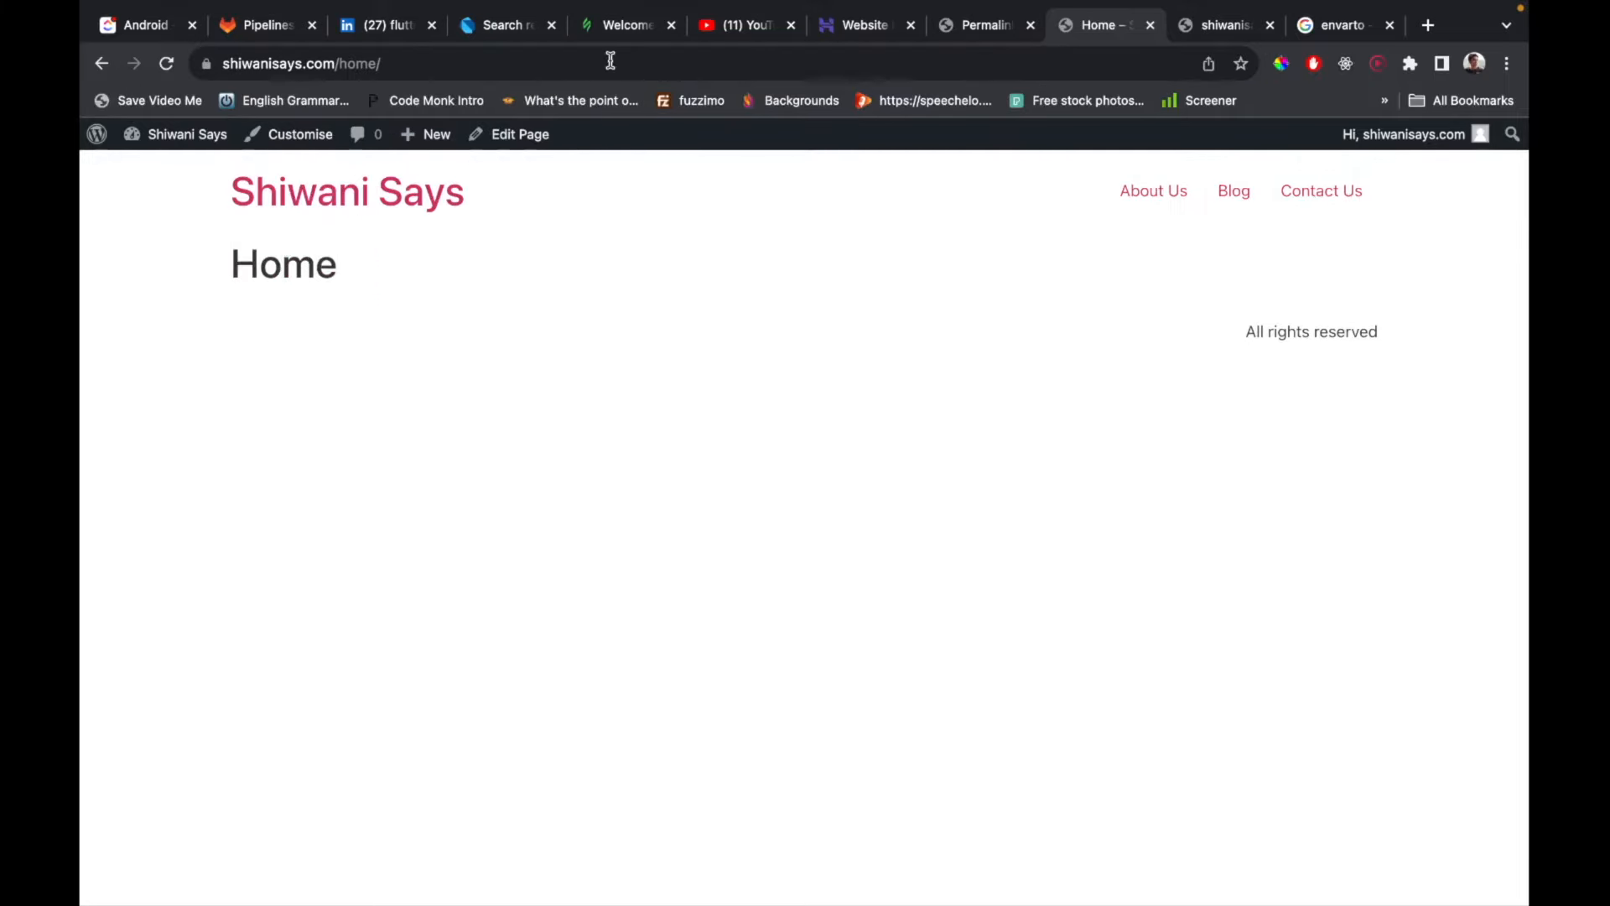
click(967, 32)
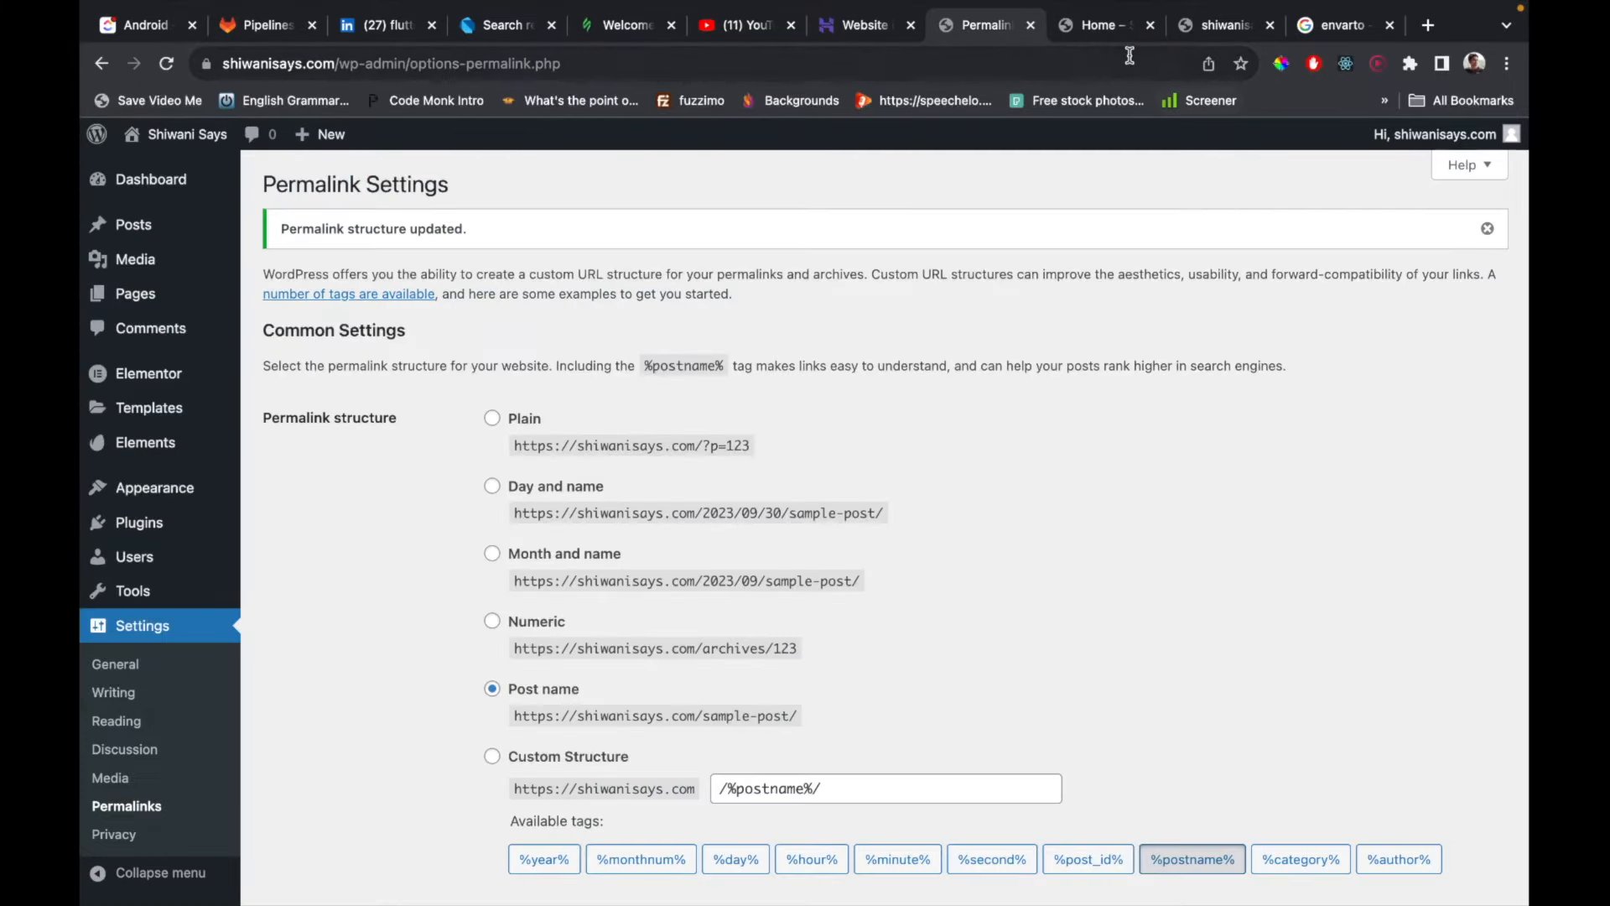
click(1109, 26)
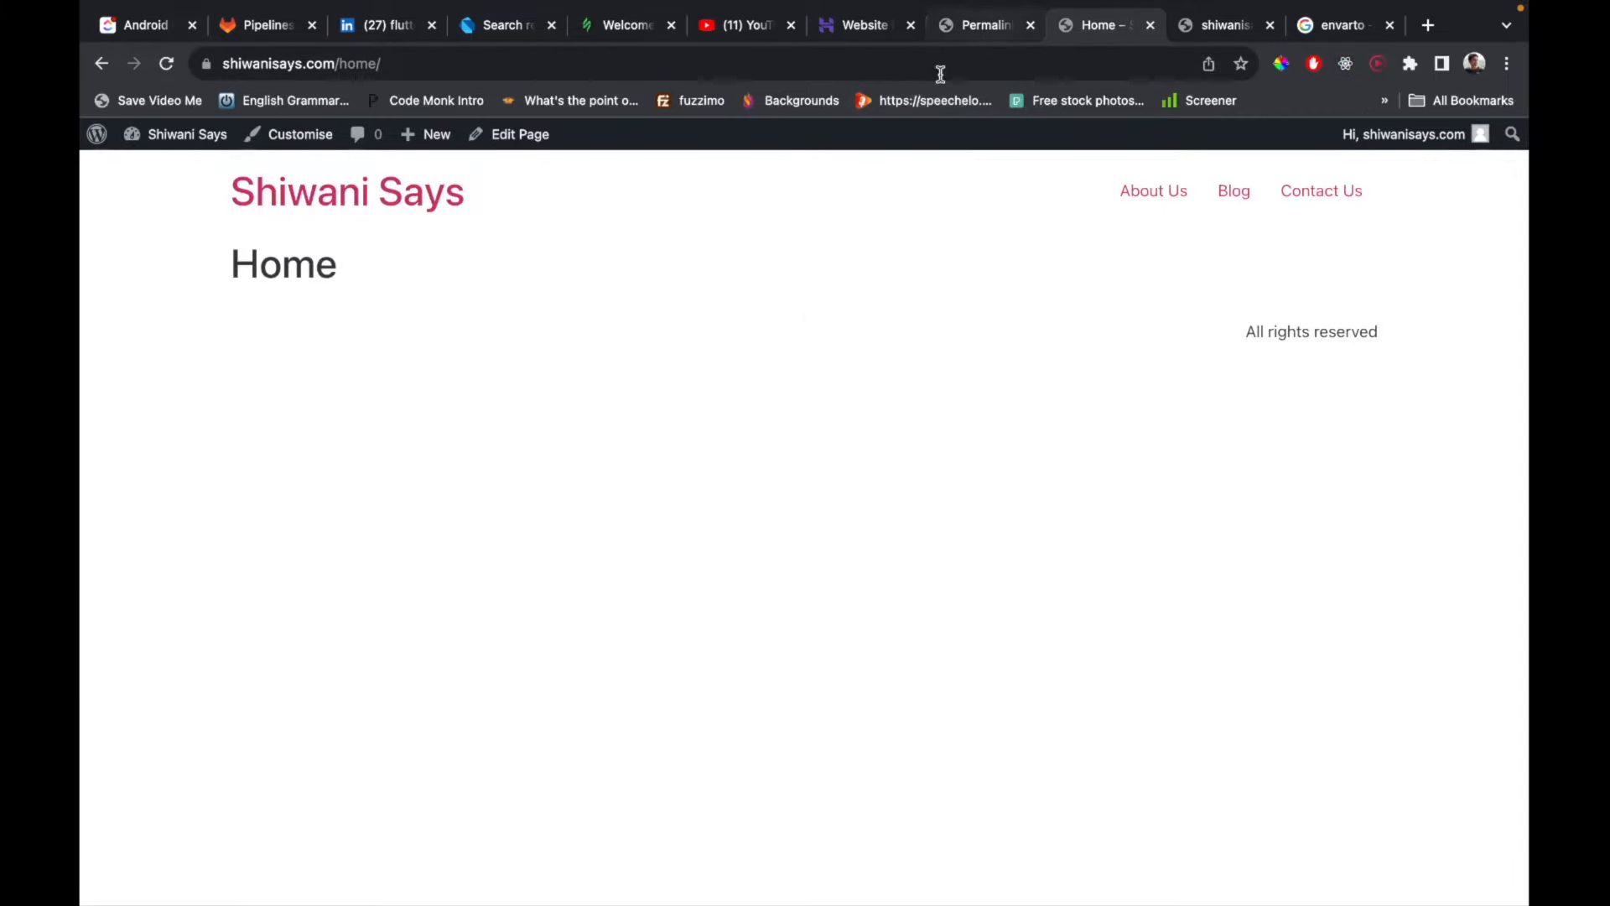
In the theme customiser's Homepage Settings, display a static page and choose Home as the homepage.
click(978, 26)
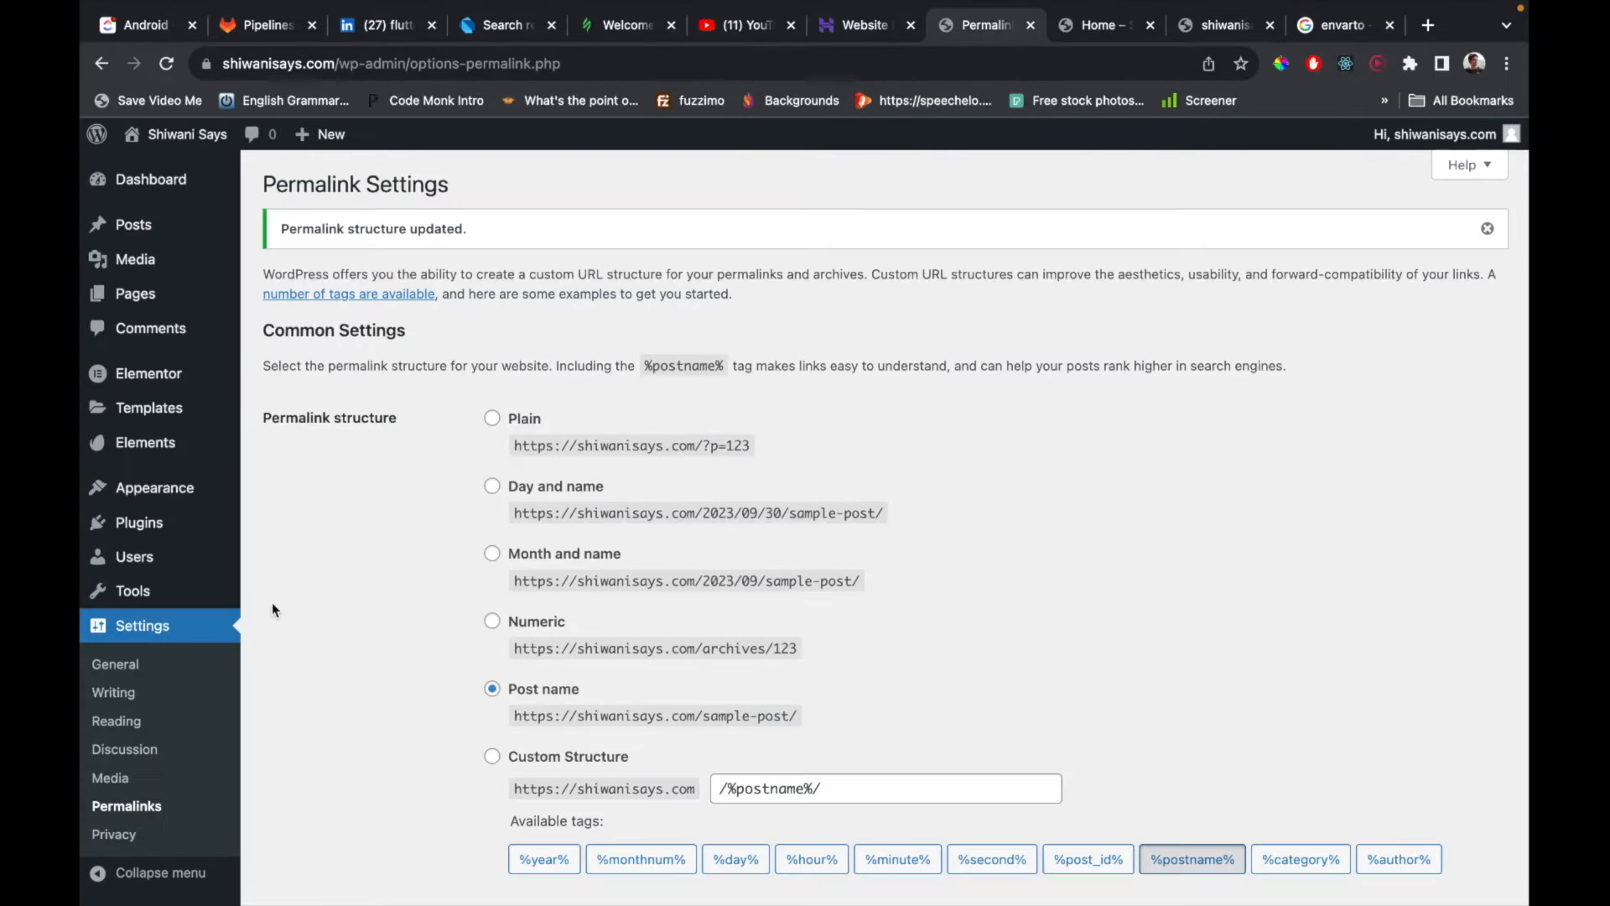
mouse_move(172, 491)
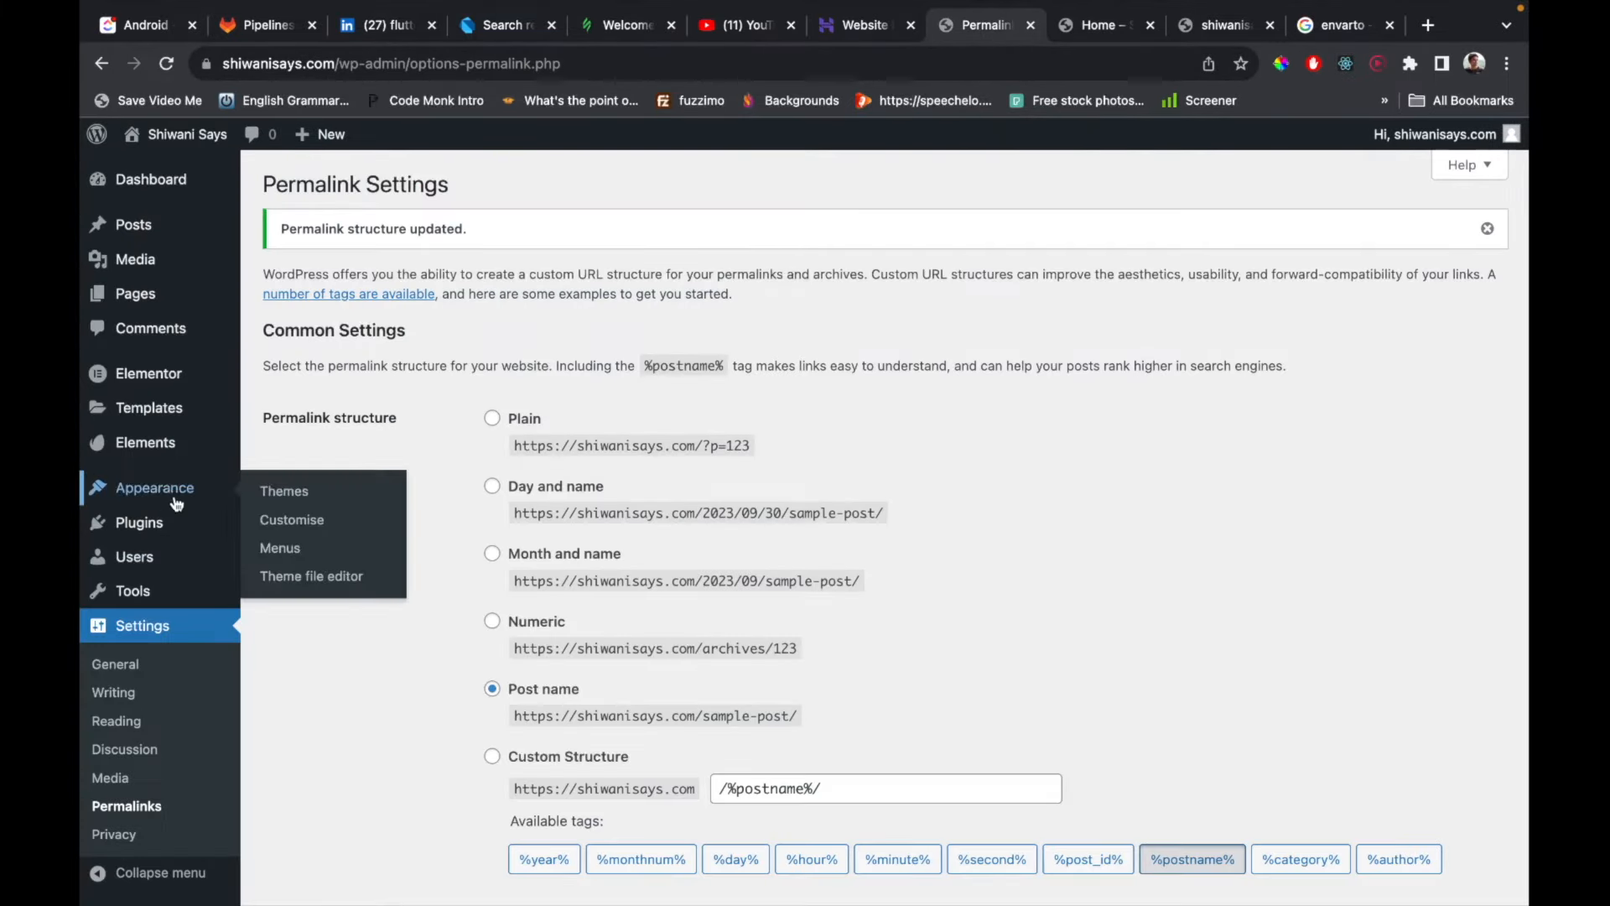
click(311, 521)
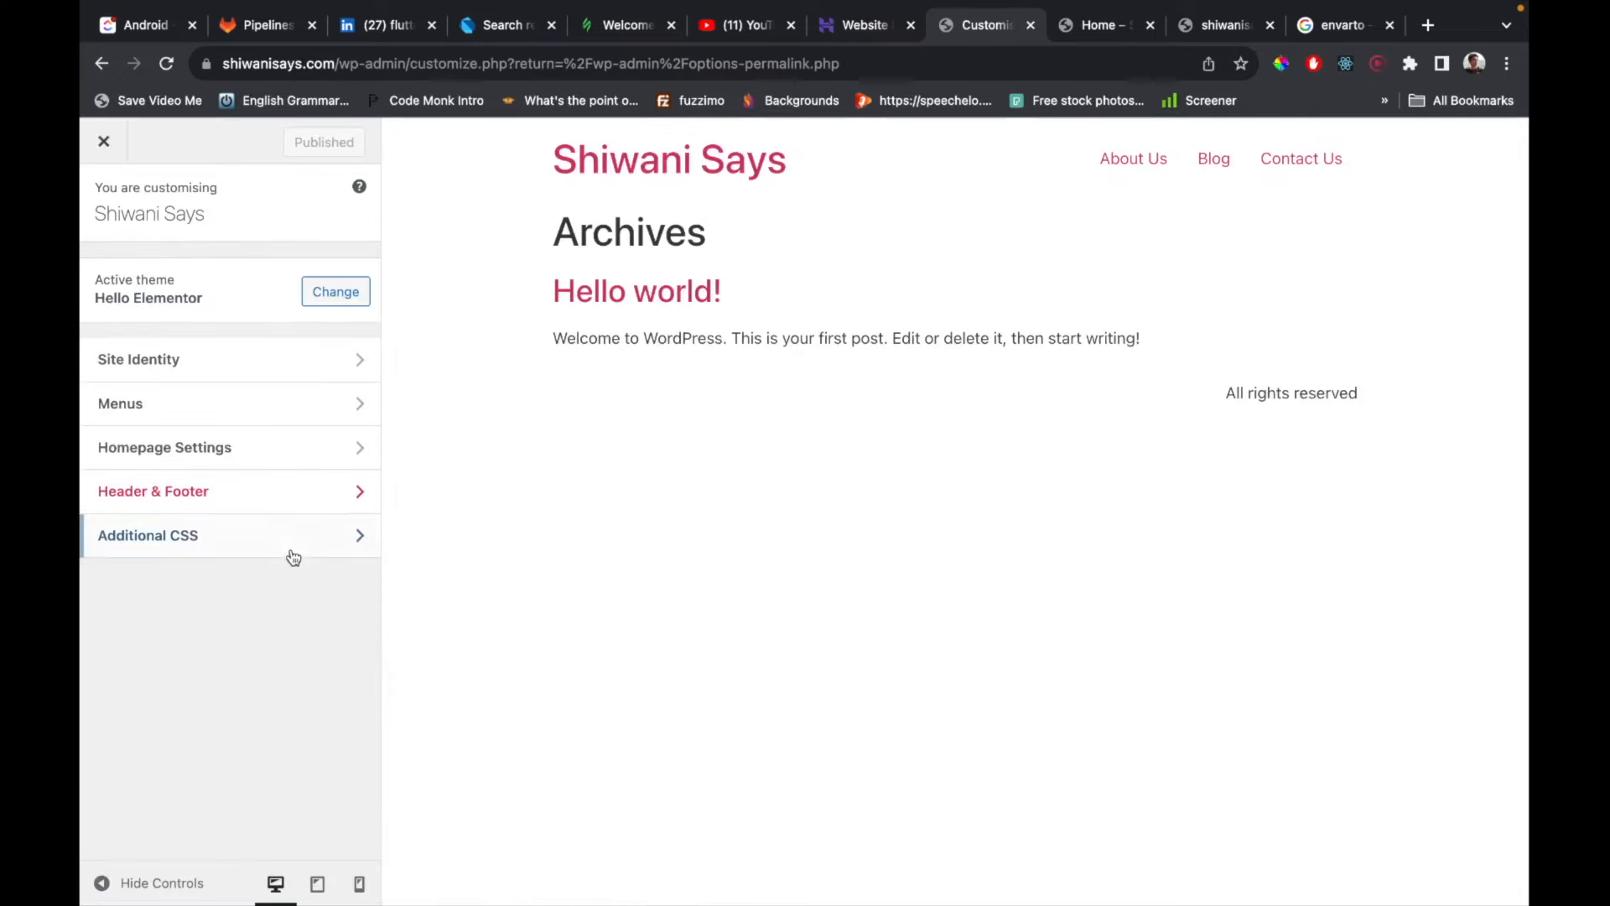
click(258, 449)
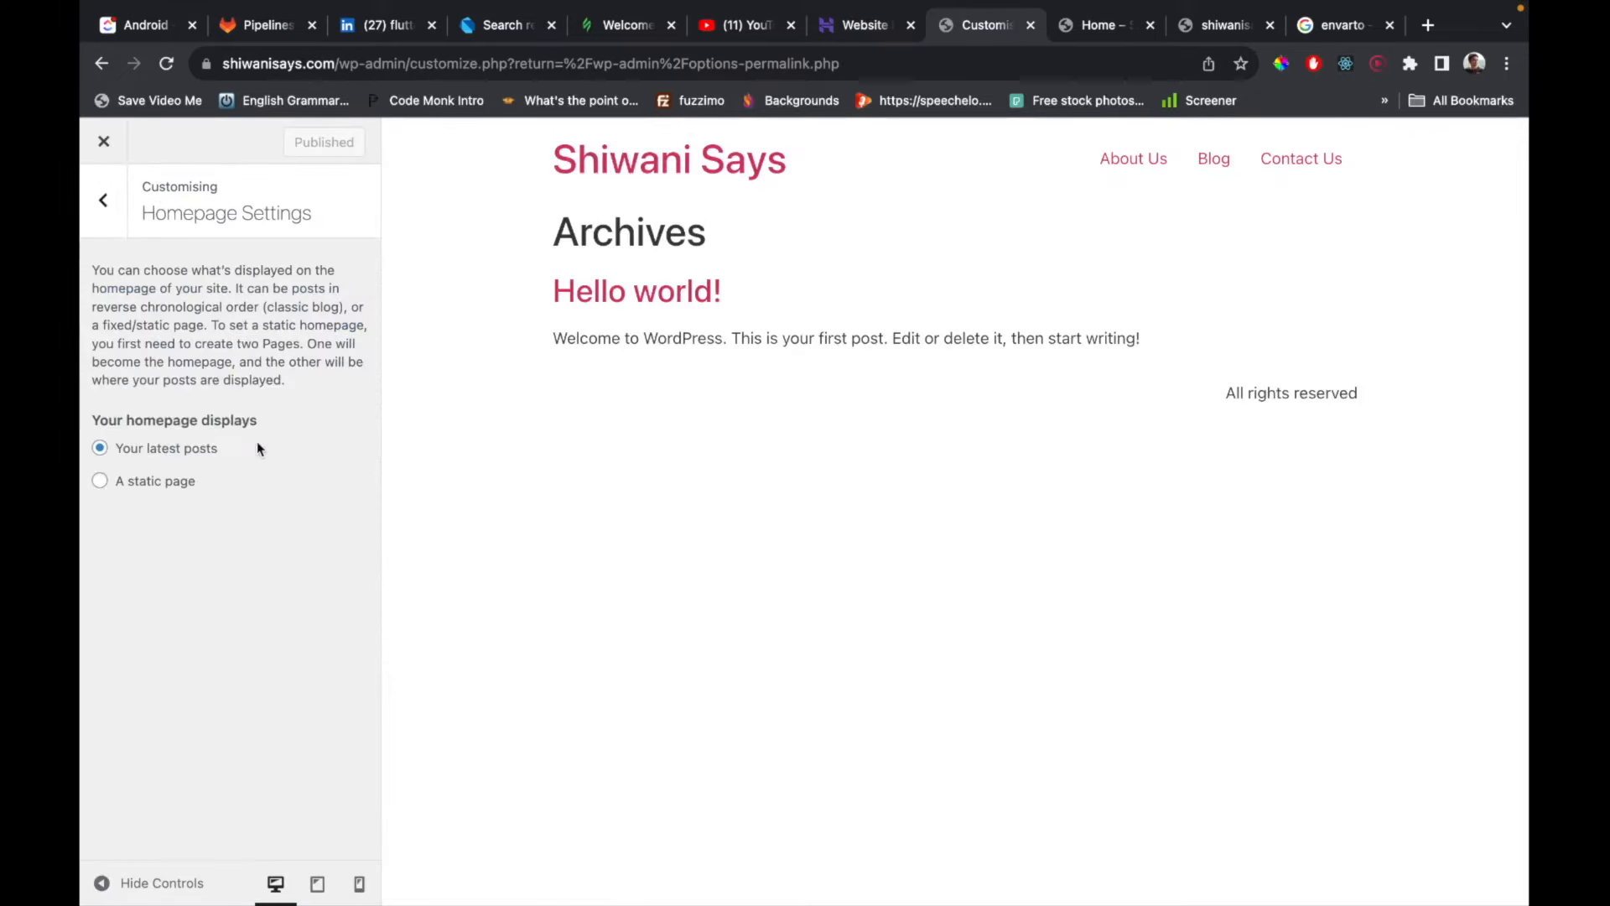
click(104, 199)
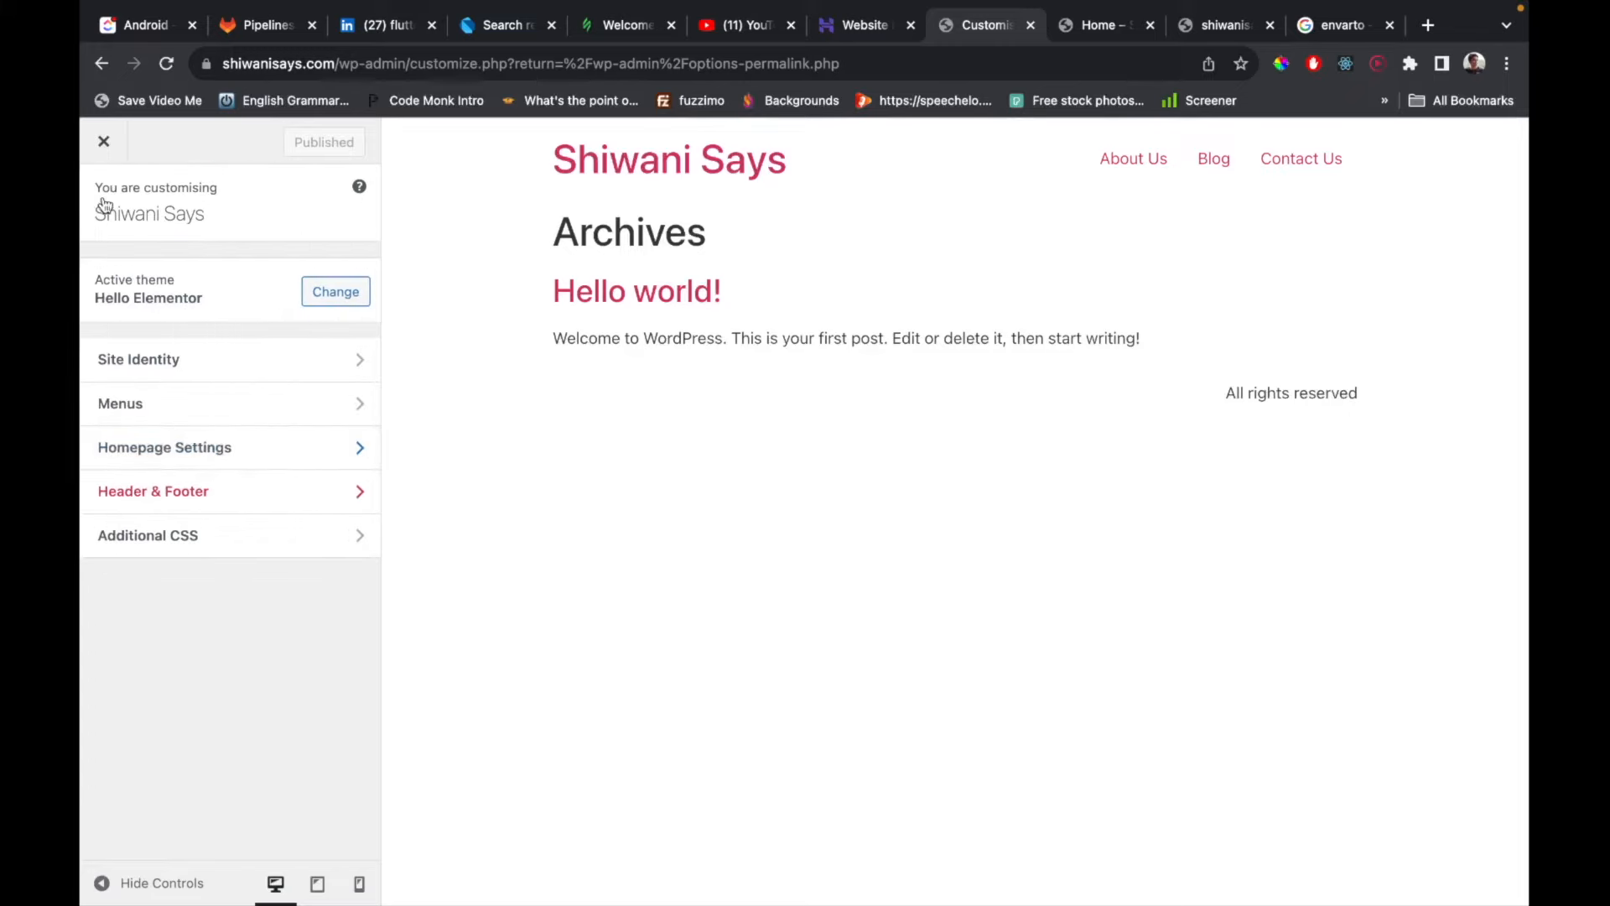
click(177, 443)
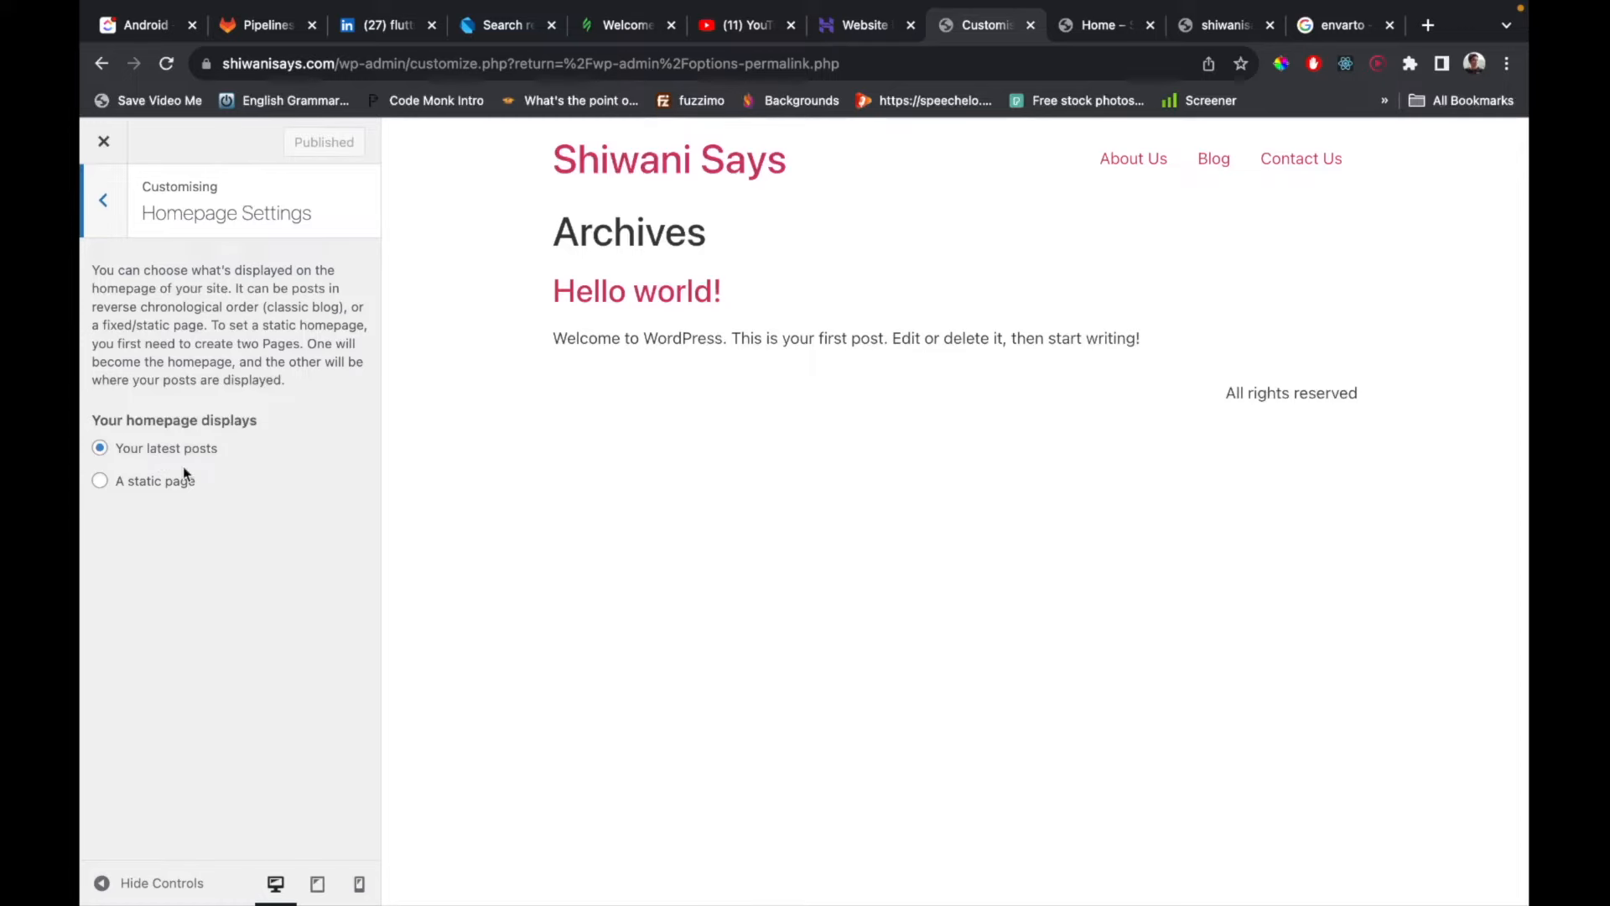
click(126, 492)
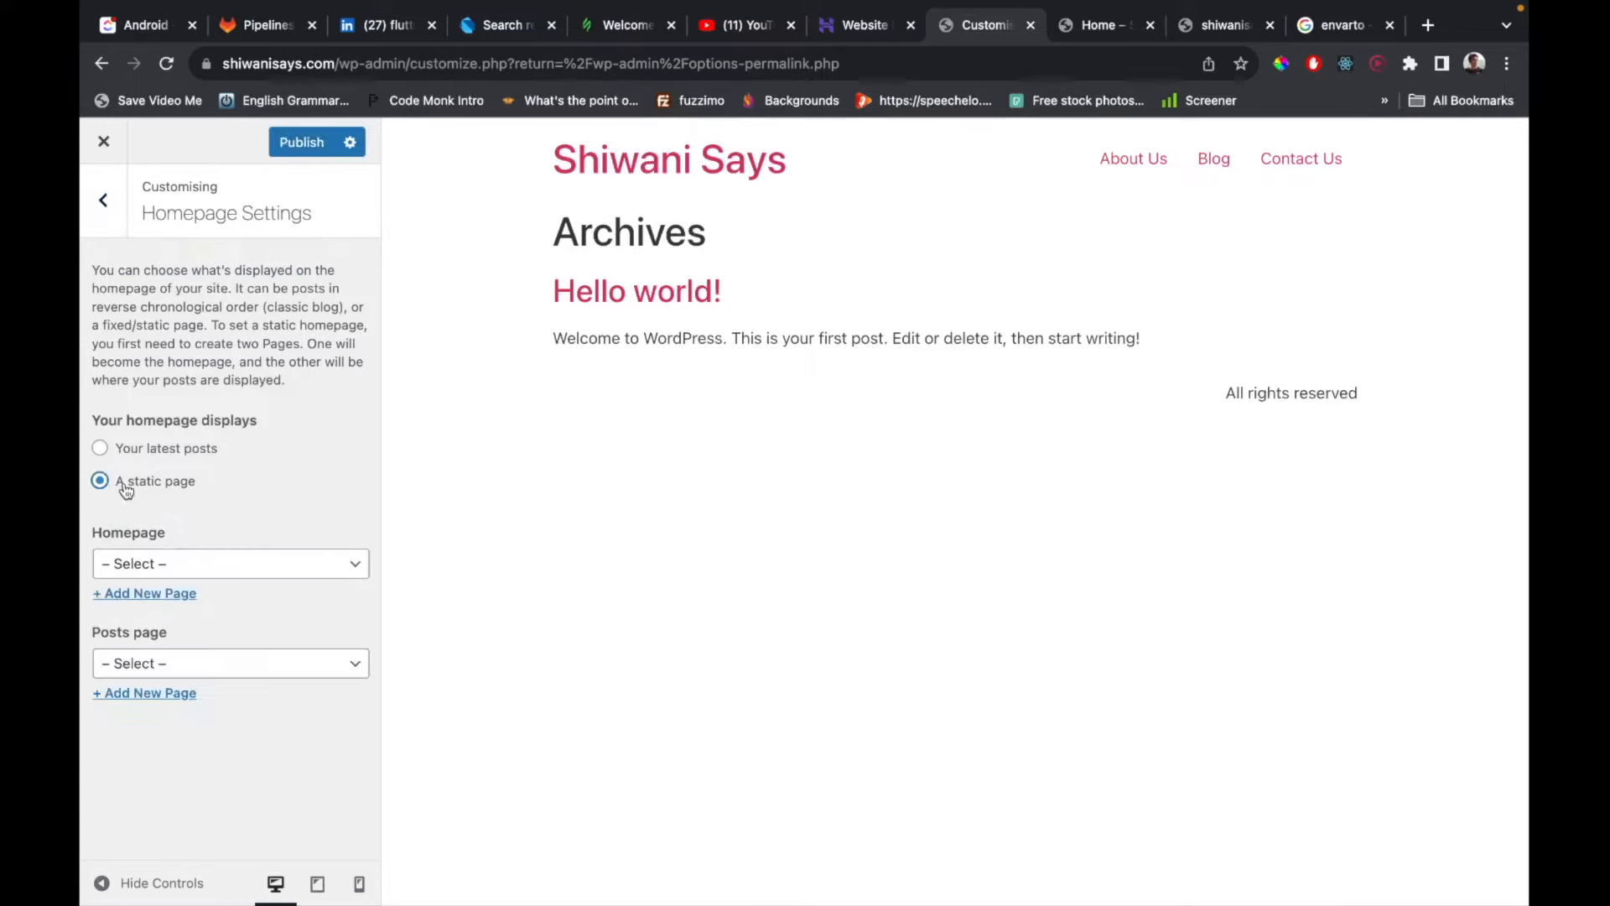
click(169, 564)
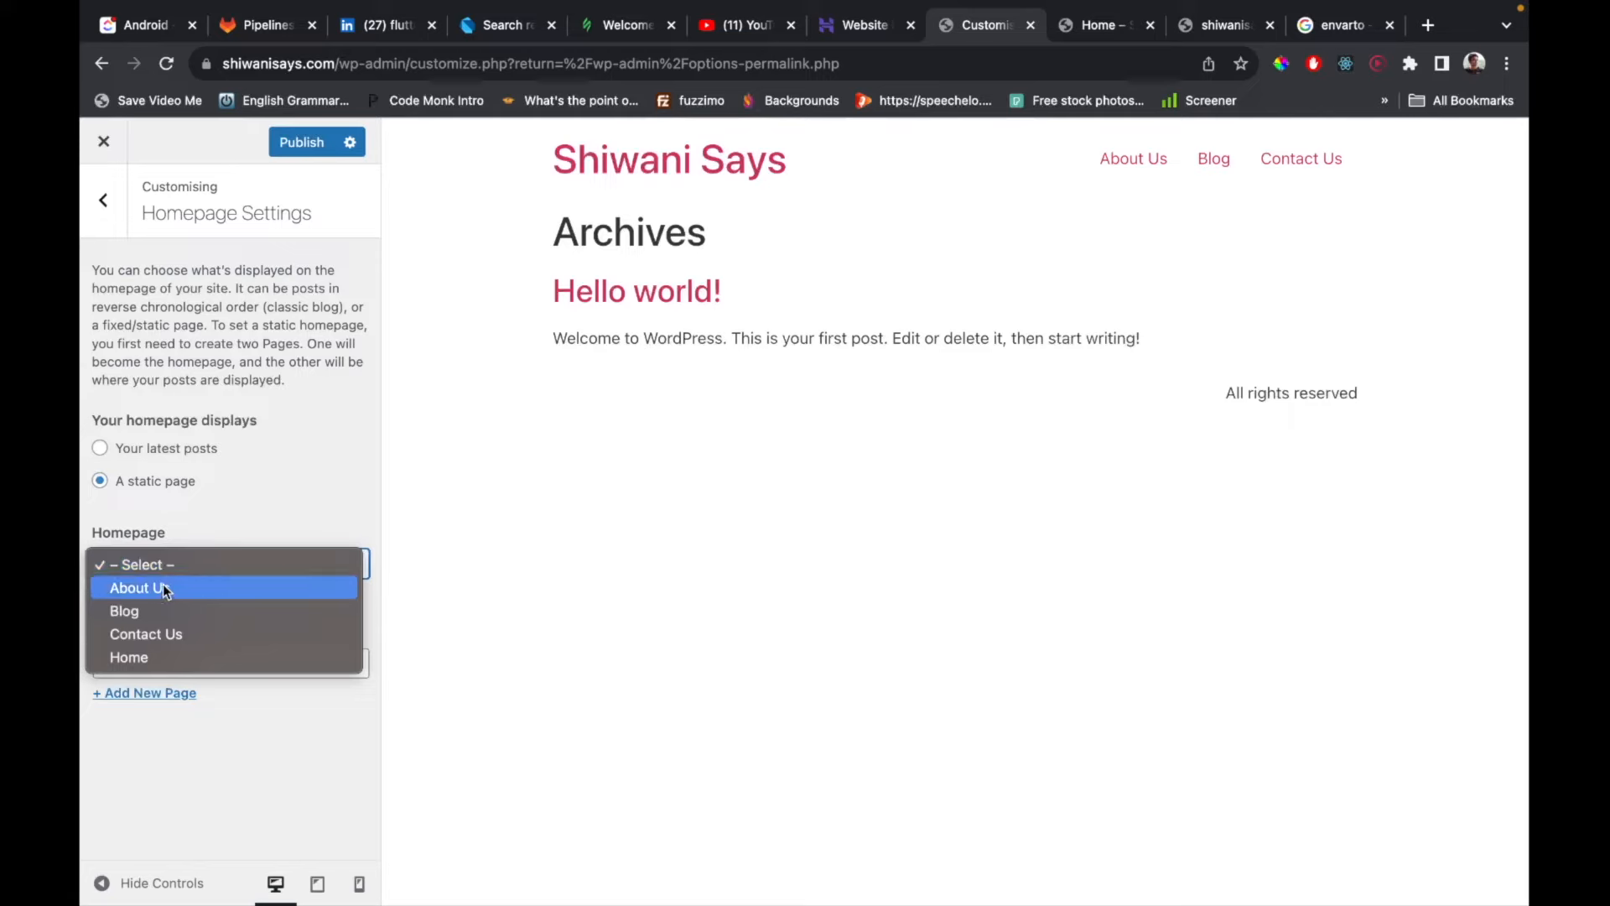
click(134, 657)
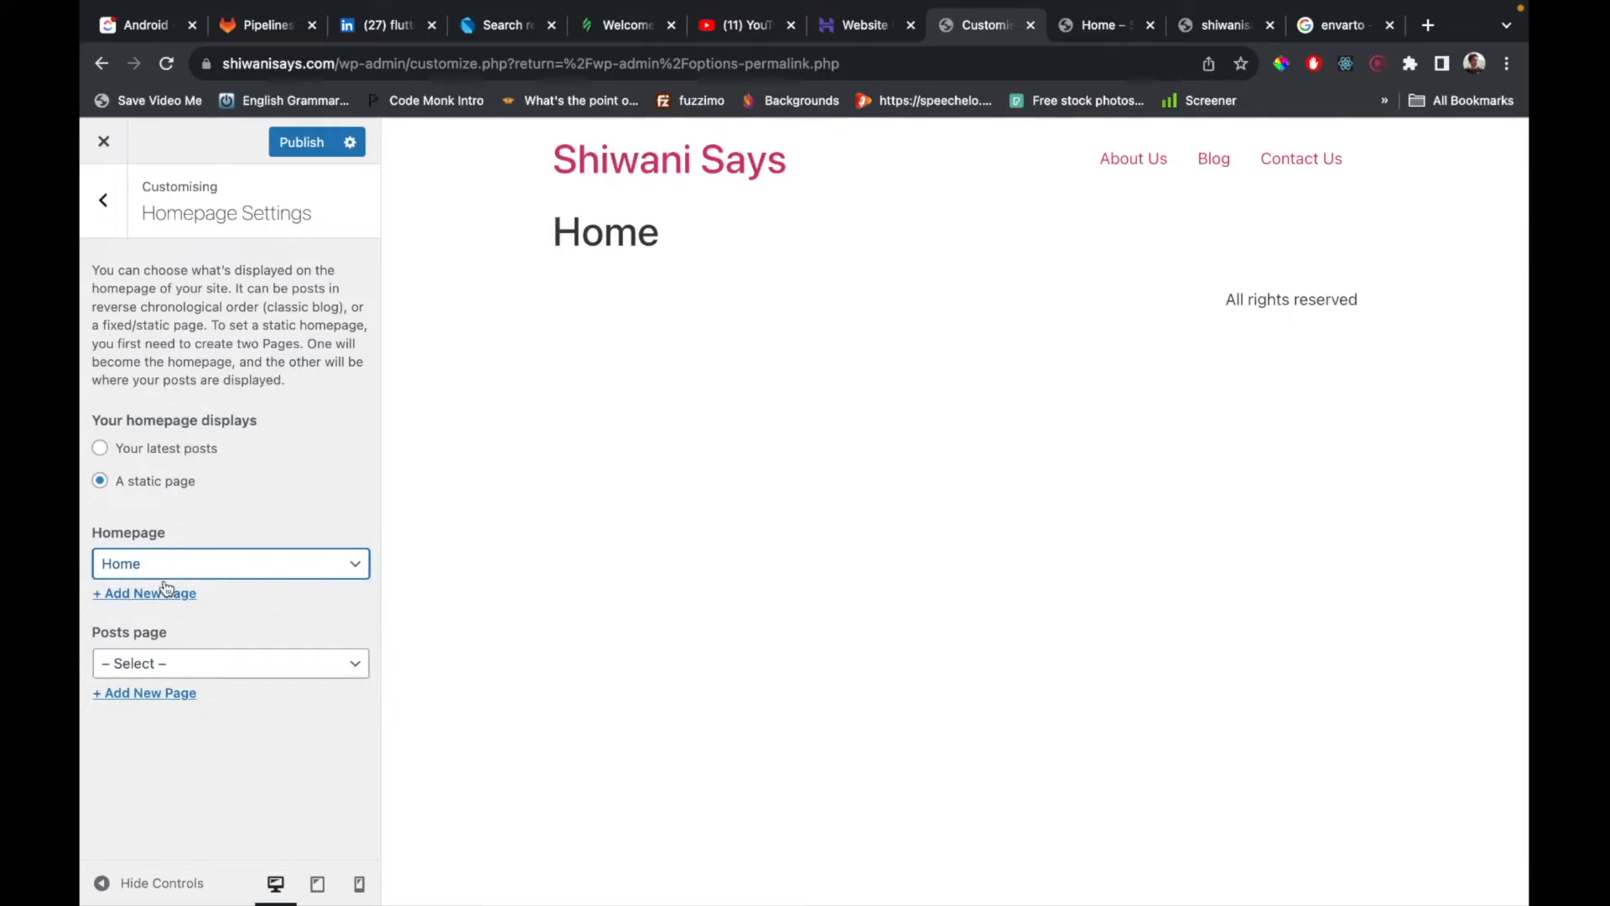
Try Blog as the posts page and reset that choice to no page.
click(168, 670)
click(158, 712)
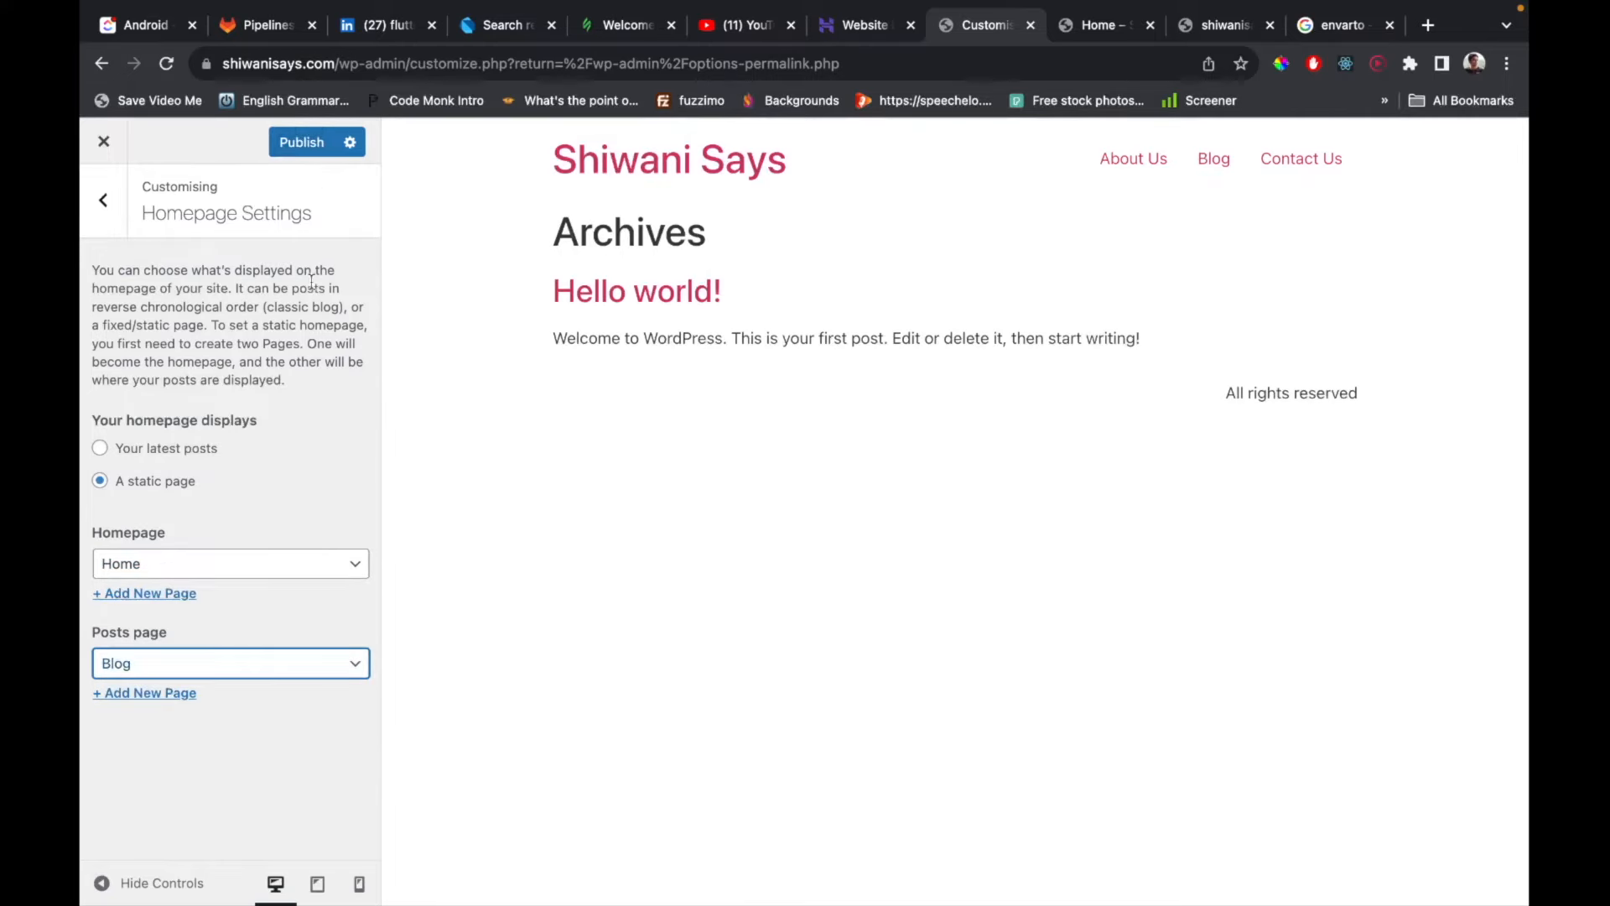
click(223, 653)
click(175, 623)
Publish the homepage settings and return to the customiser's main list.
click(308, 148)
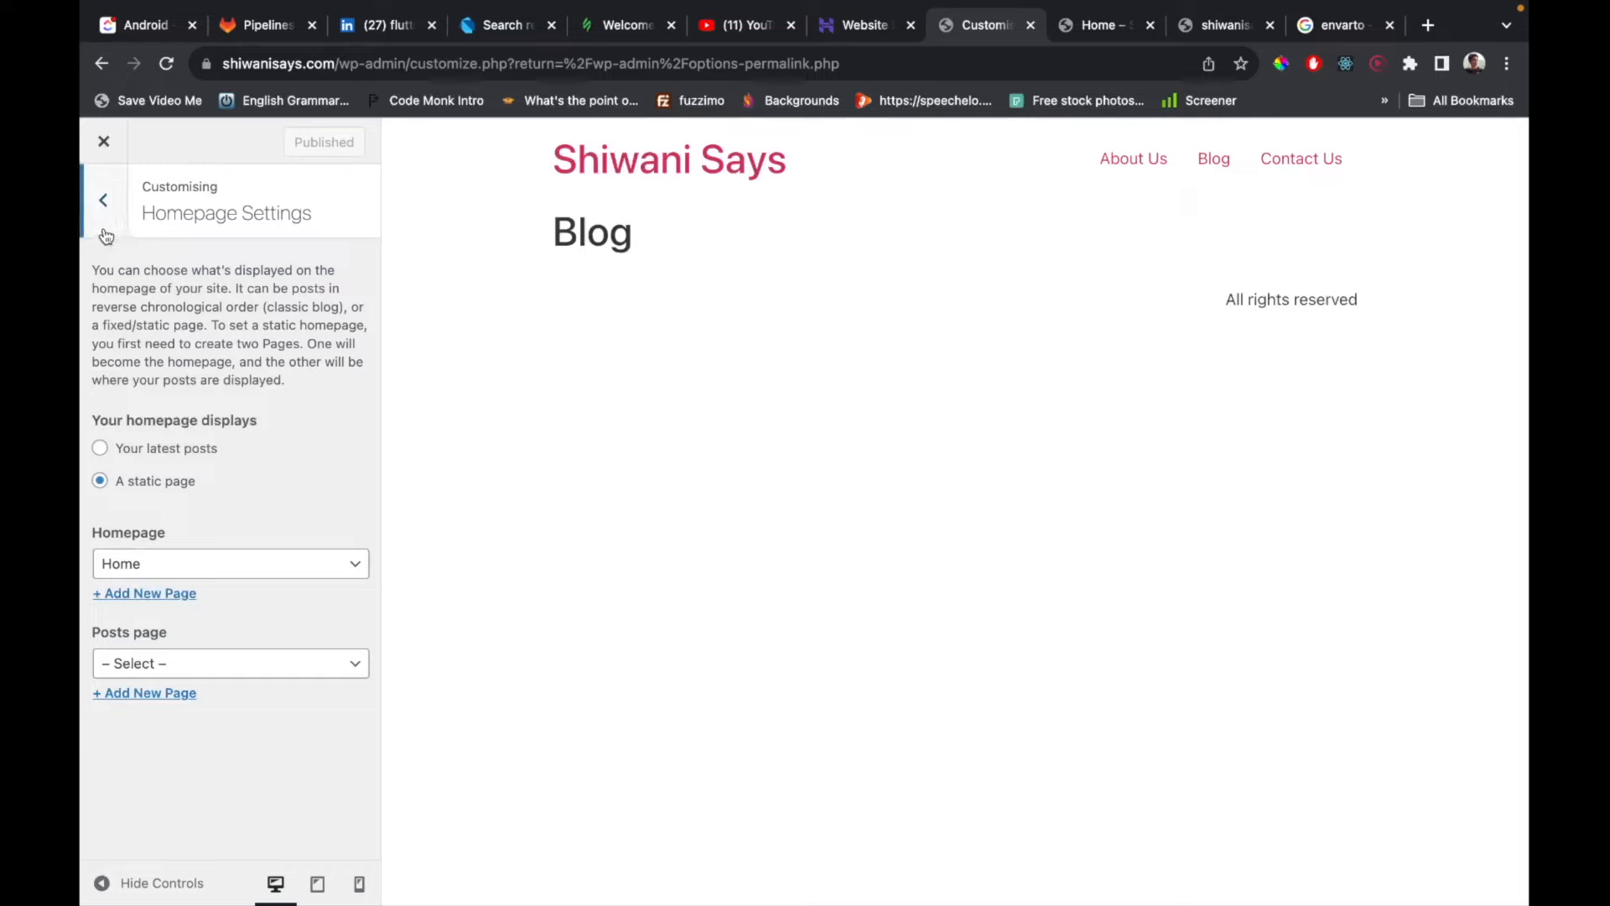
click(103, 202)
Check the homepage, site title link and header menu links on the live site, and close the customiser.
click(1098, 26)
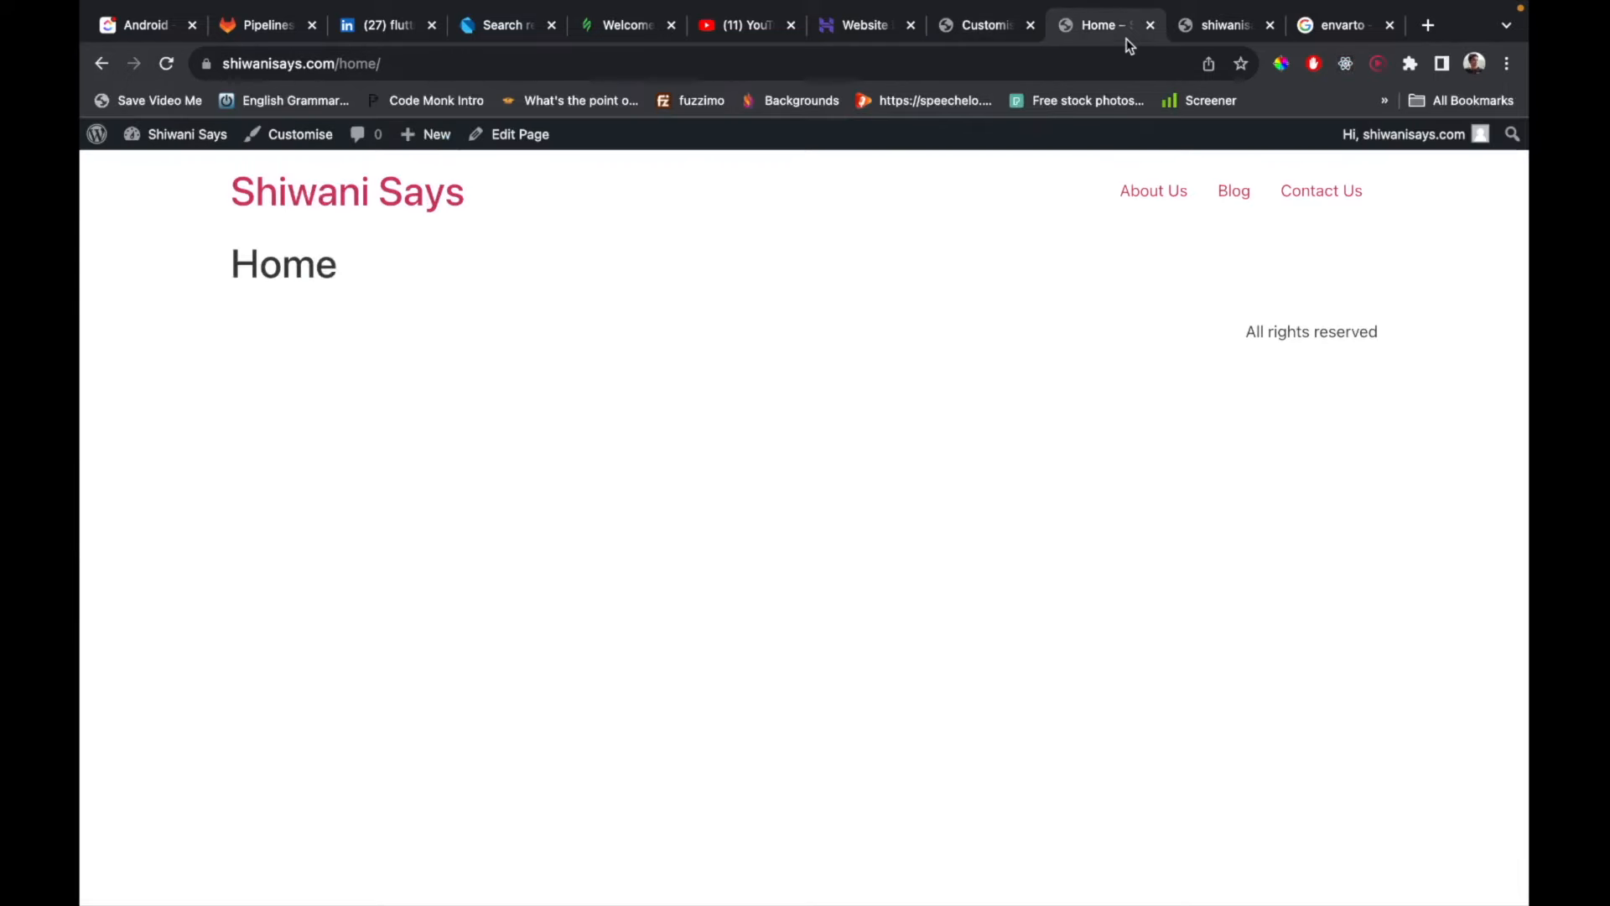
click(167, 65)
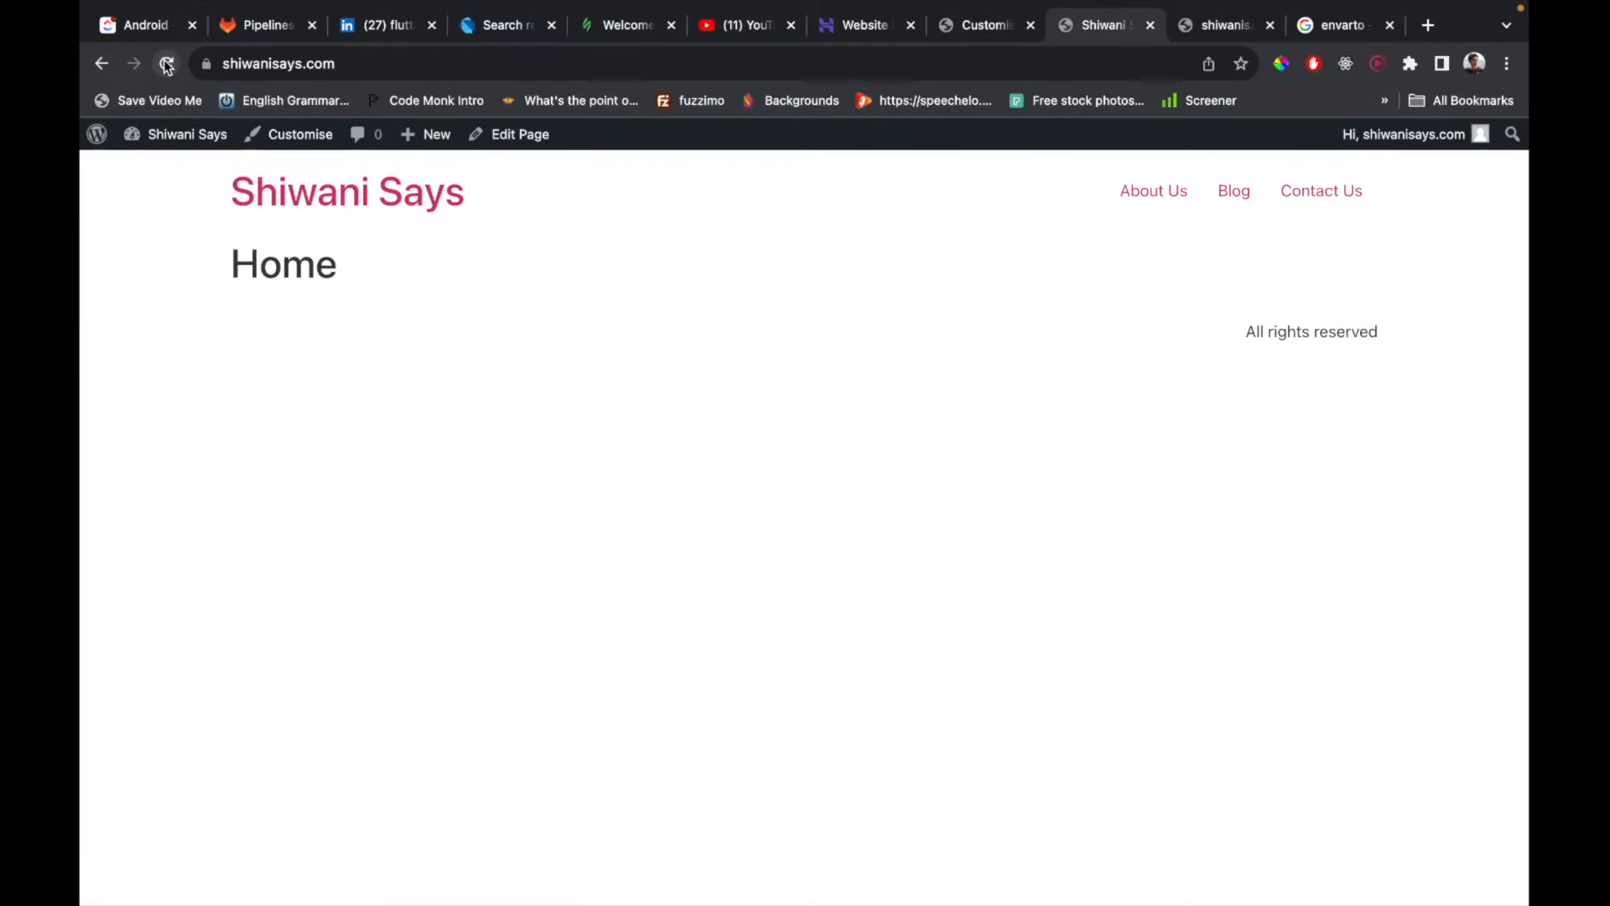
click(339, 200)
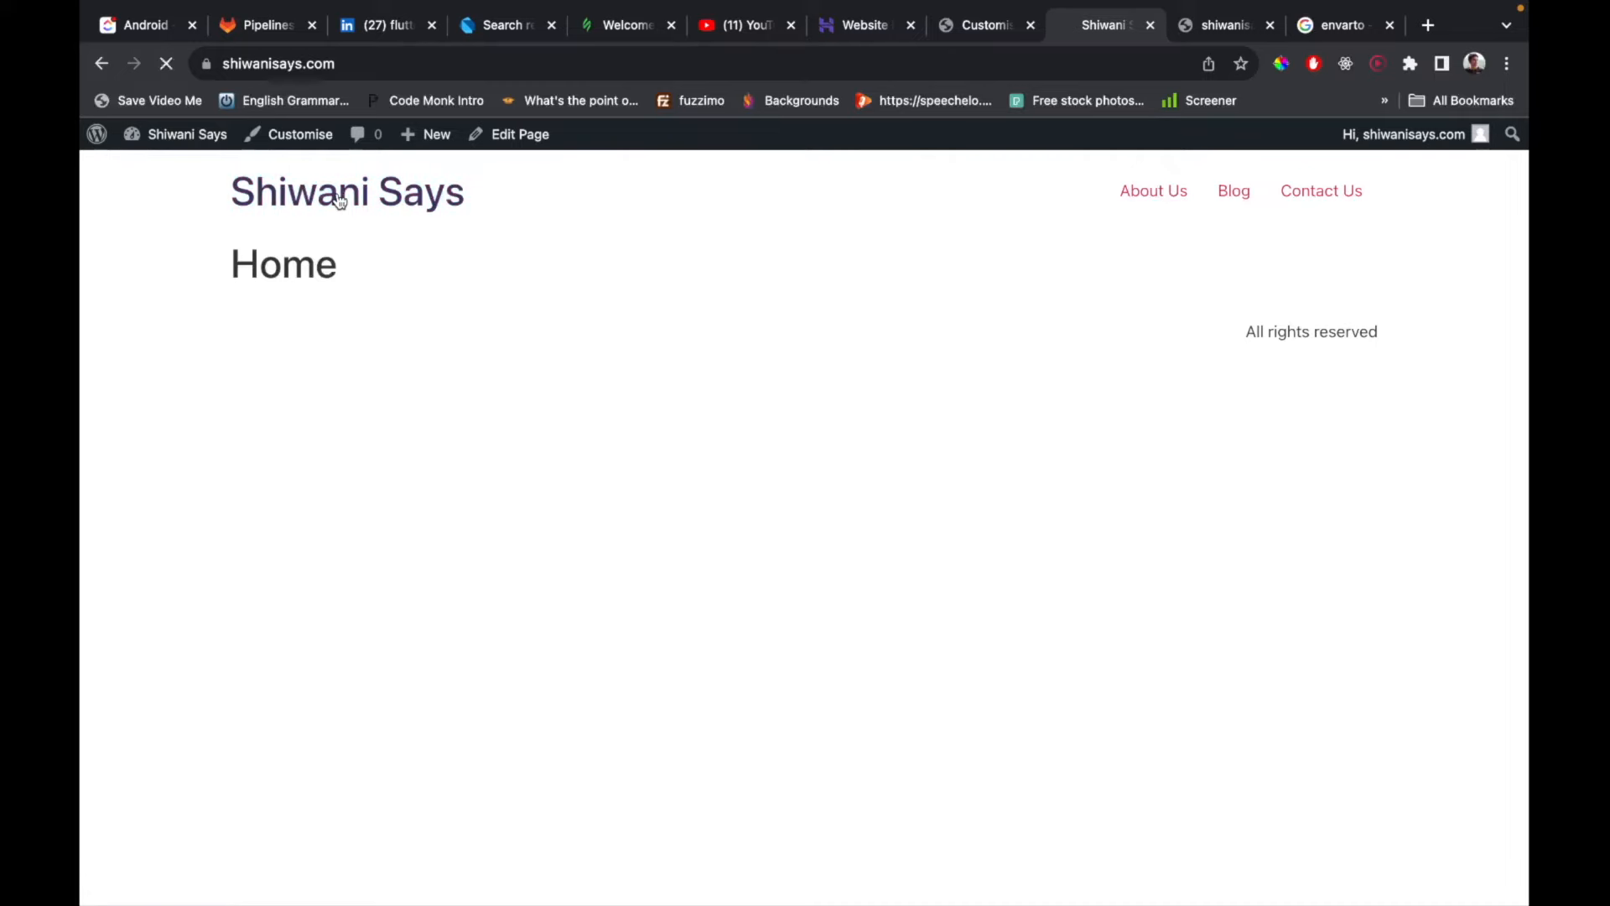
click(1142, 191)
click(1209, 206)
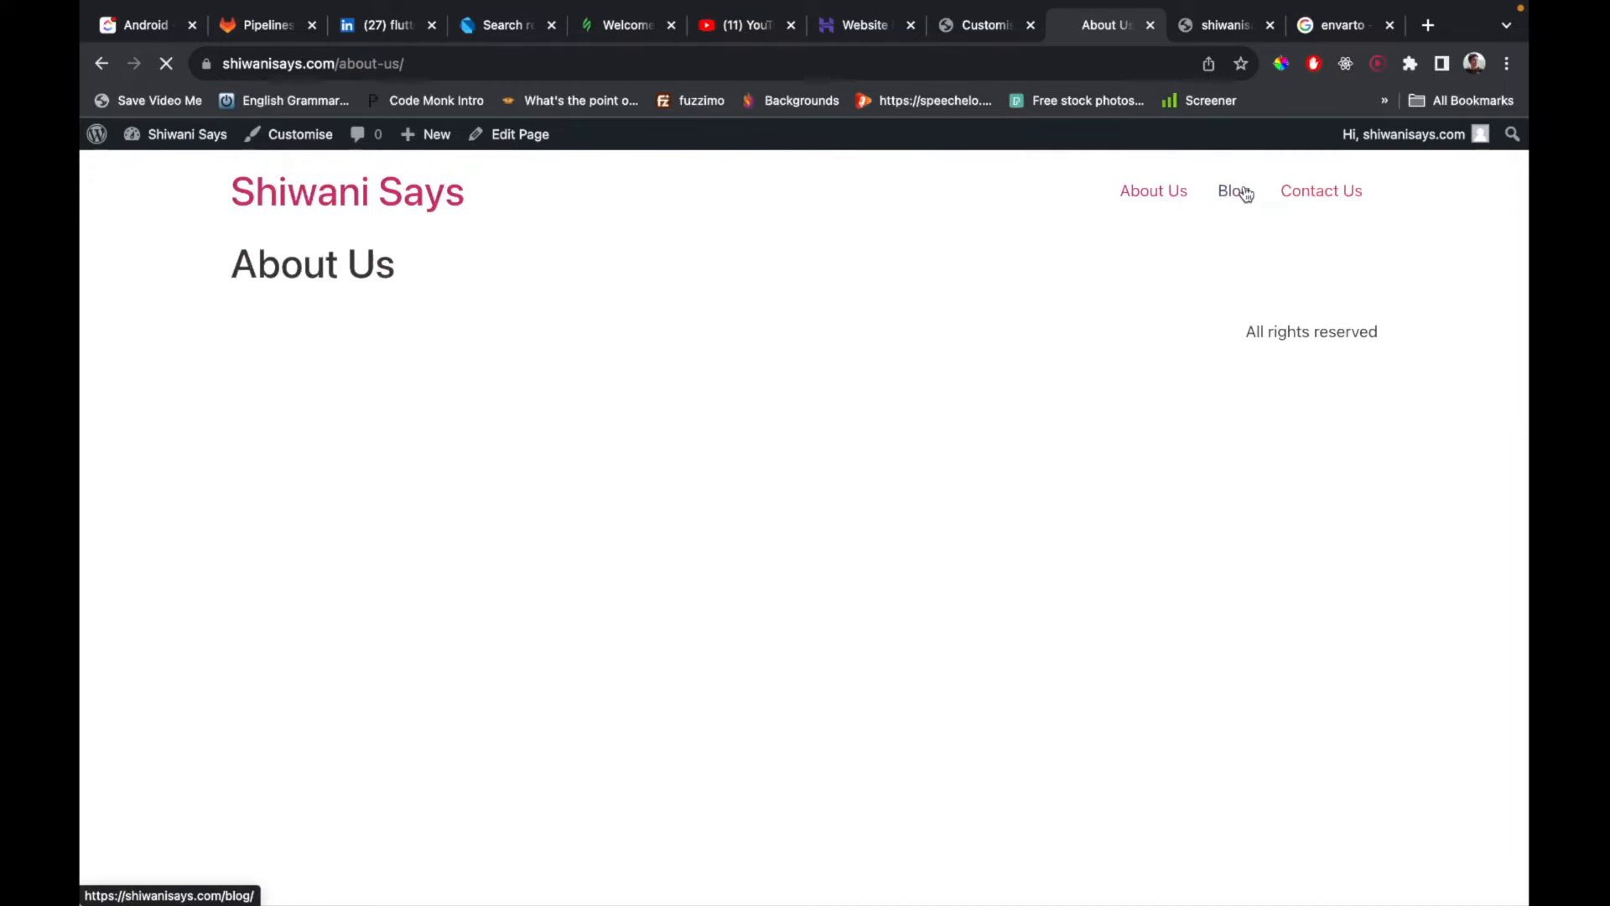
click(1319, 206)
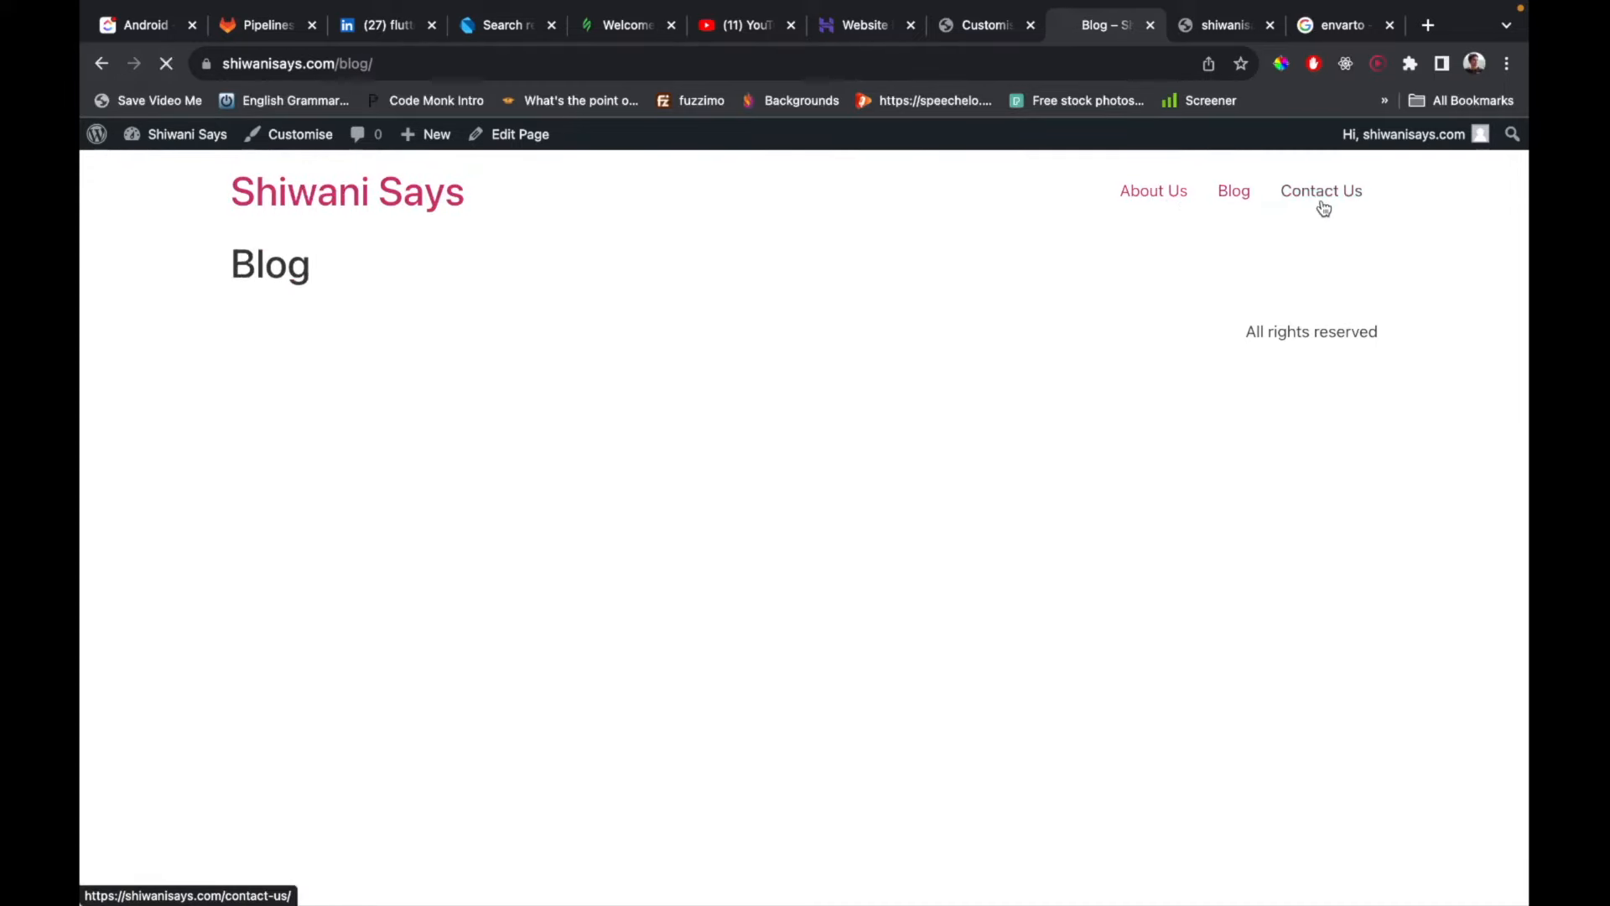
click(1148, 186)
click(444, 195)
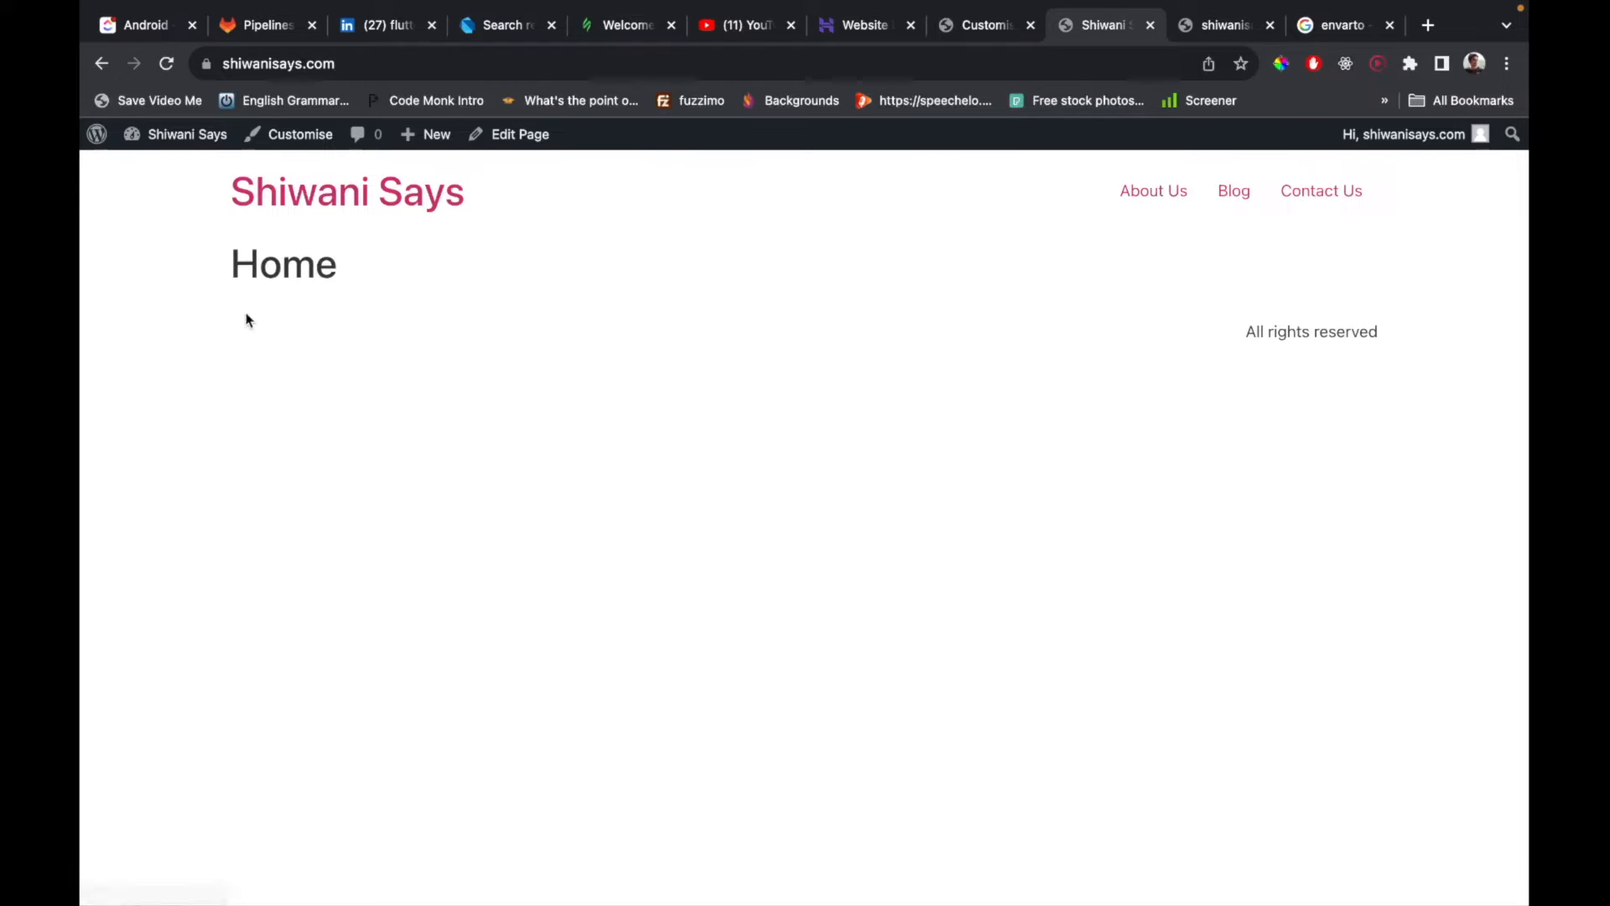
click(1002, 28)
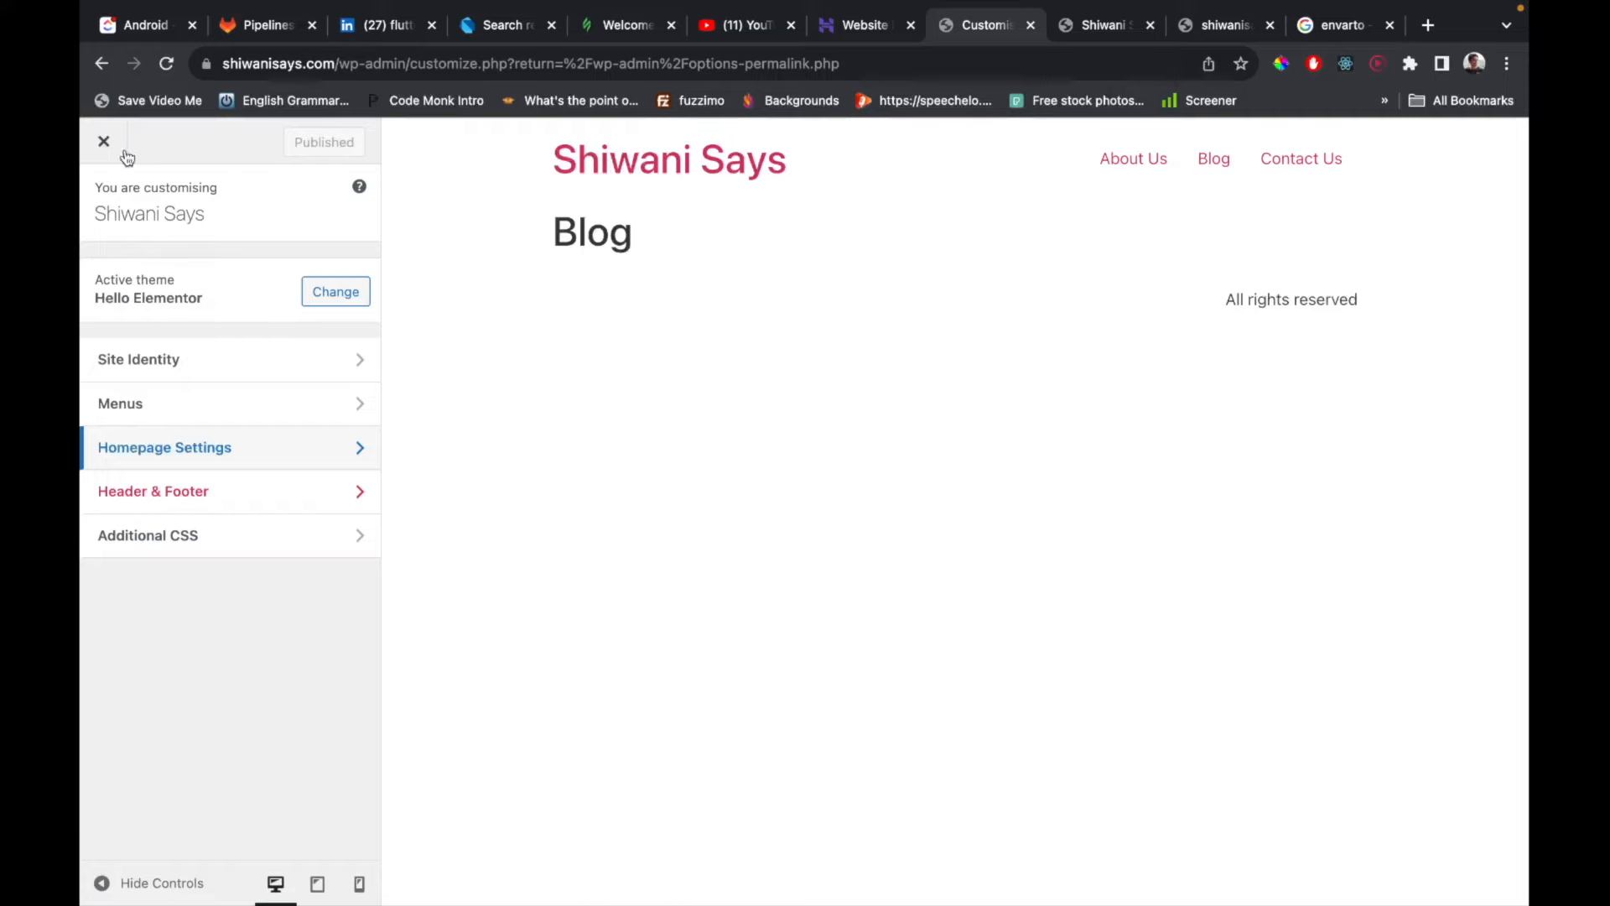
click(104, 141)
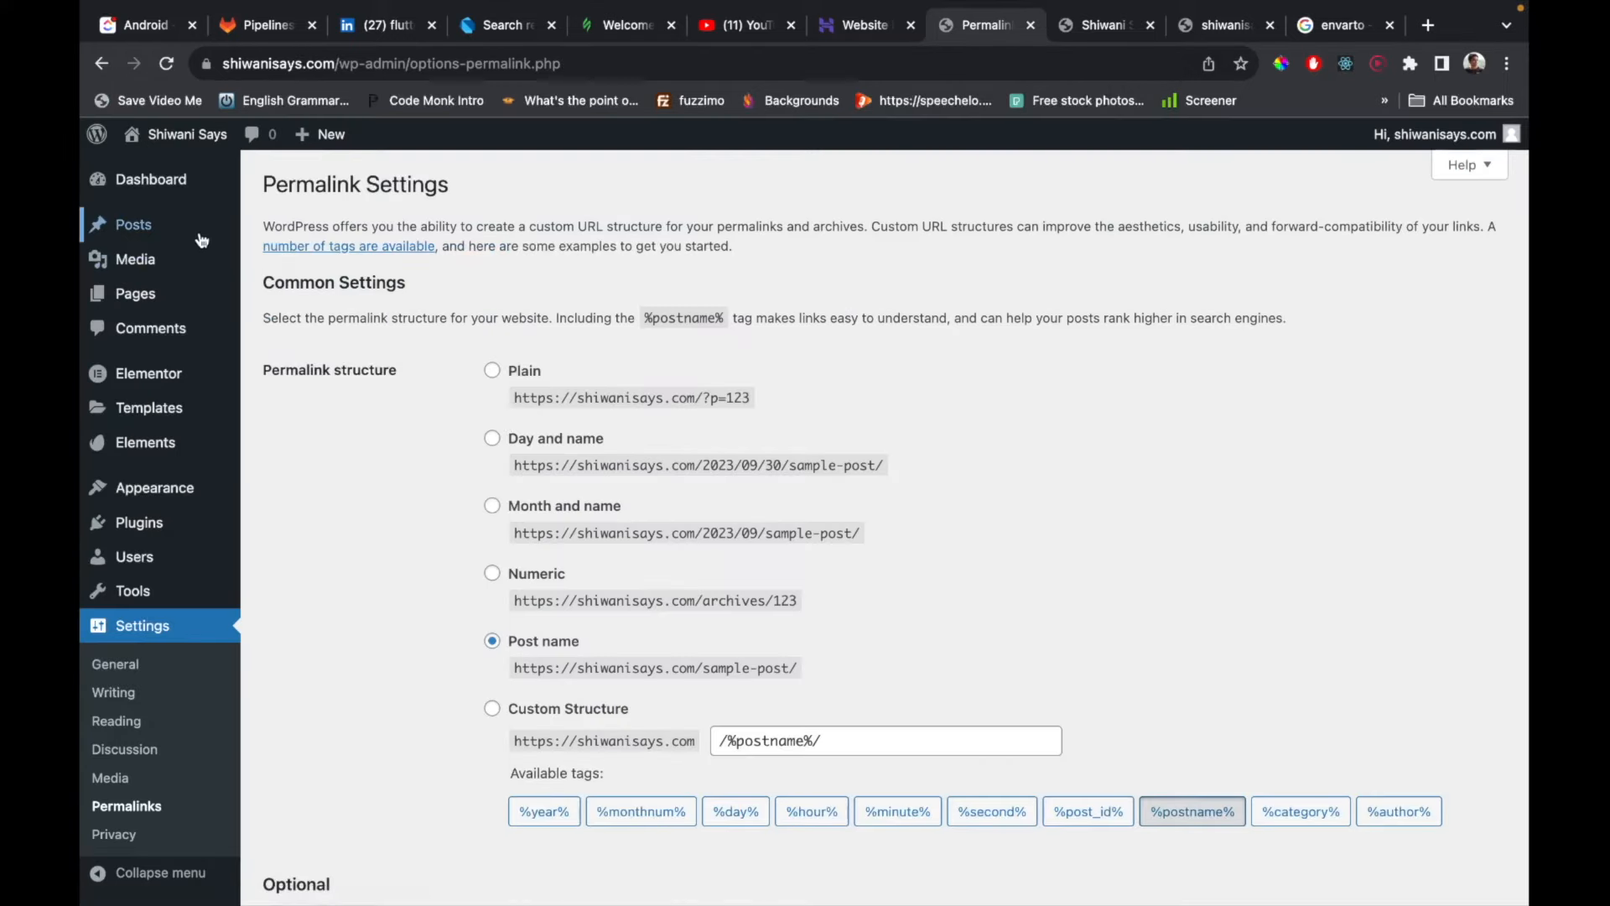
Open the Home page from the site's page list for editing with Elementor.
click(159, 313)
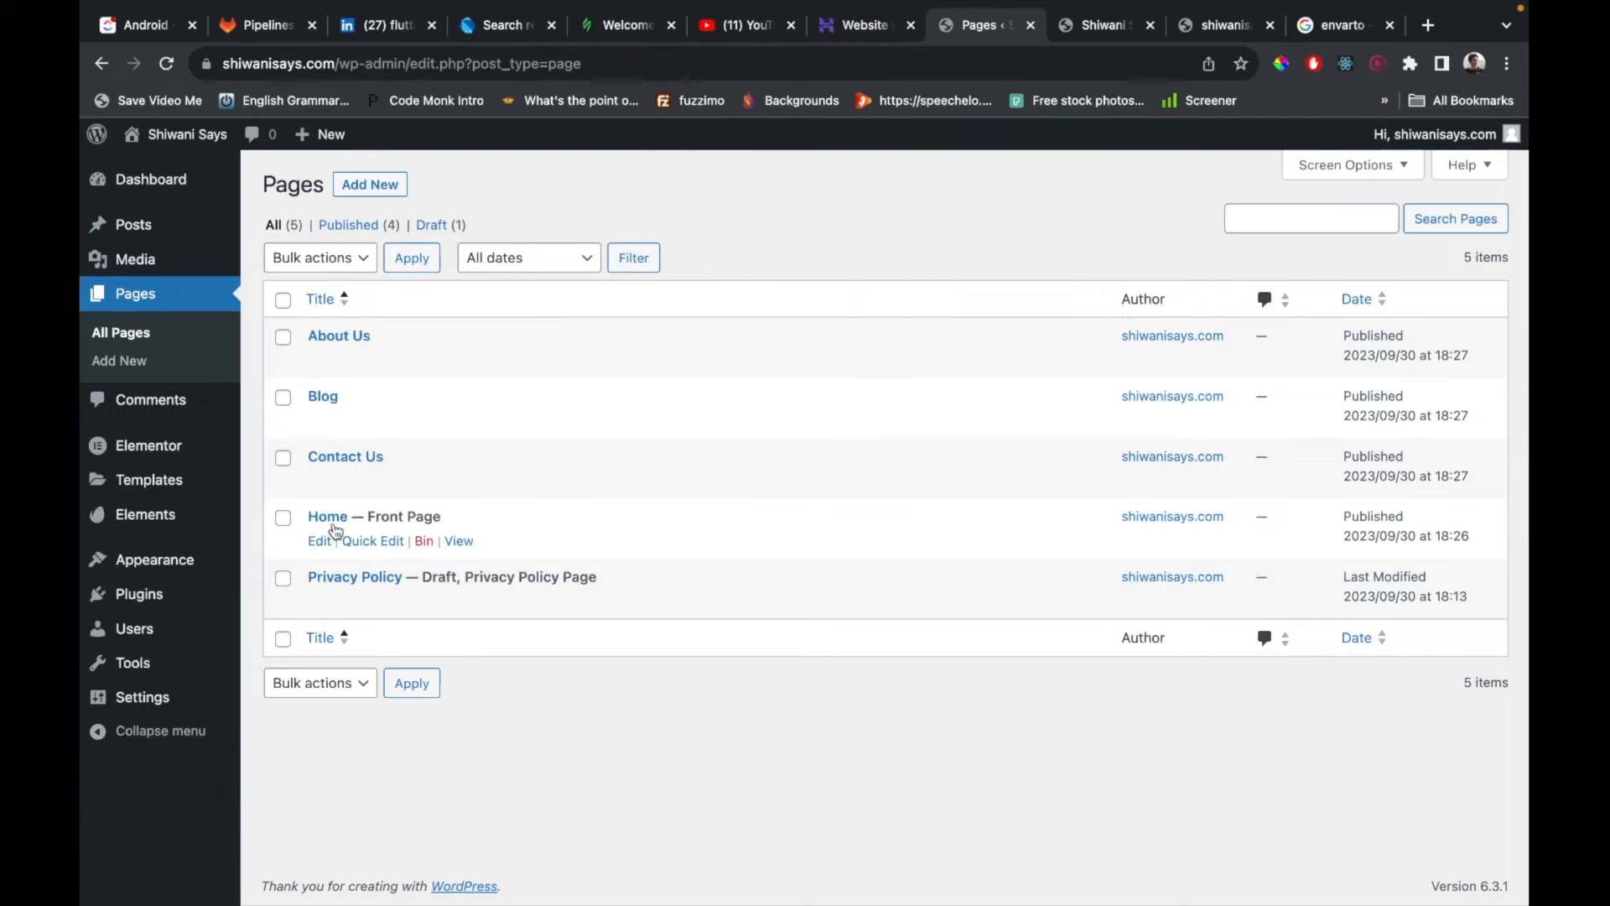
click(327, 516)
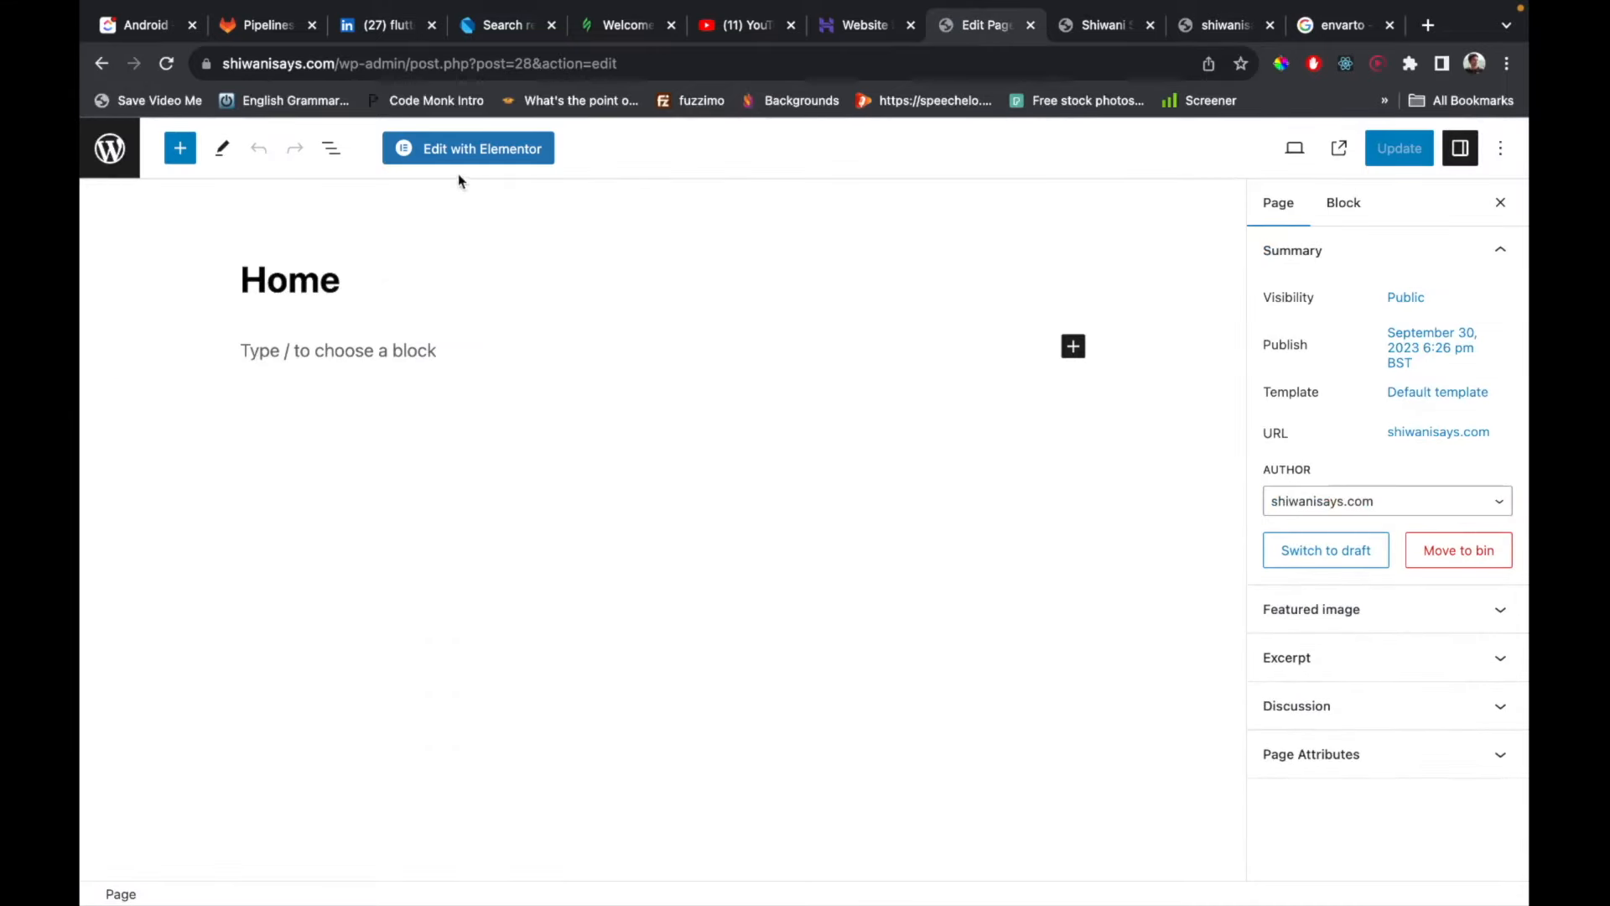
click(467, 155)
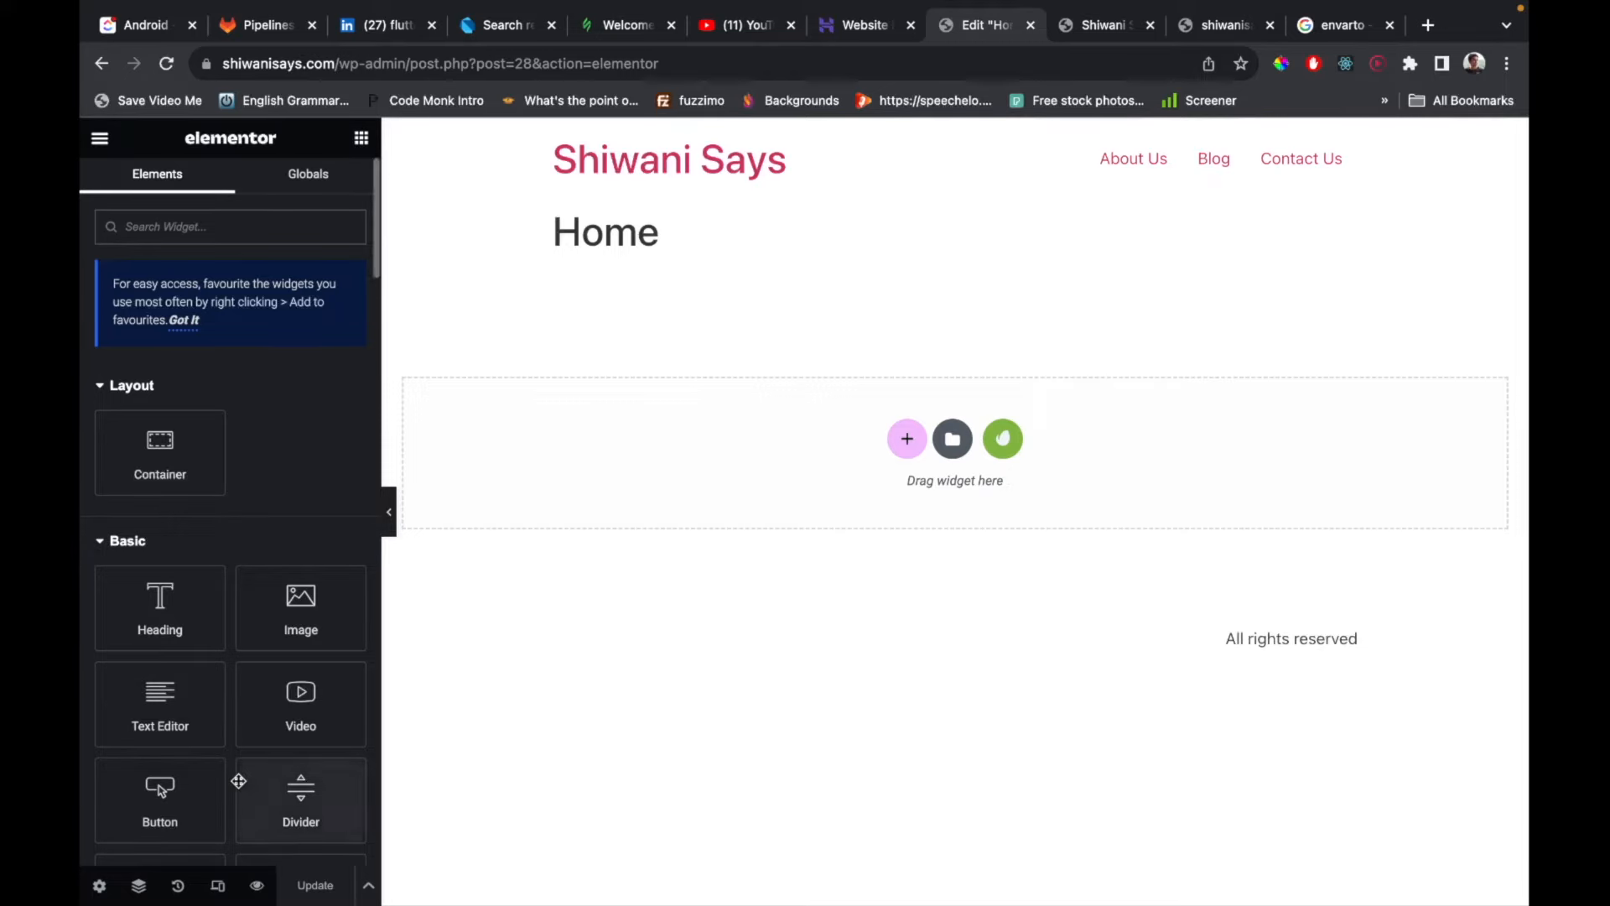
Add a Heading widget to the empty area of the Home page and set its text to "Blogging Website".
scroll(238, 778, down, 3)
drag(194, 433, 686, 446)
triple_click(655, 288)
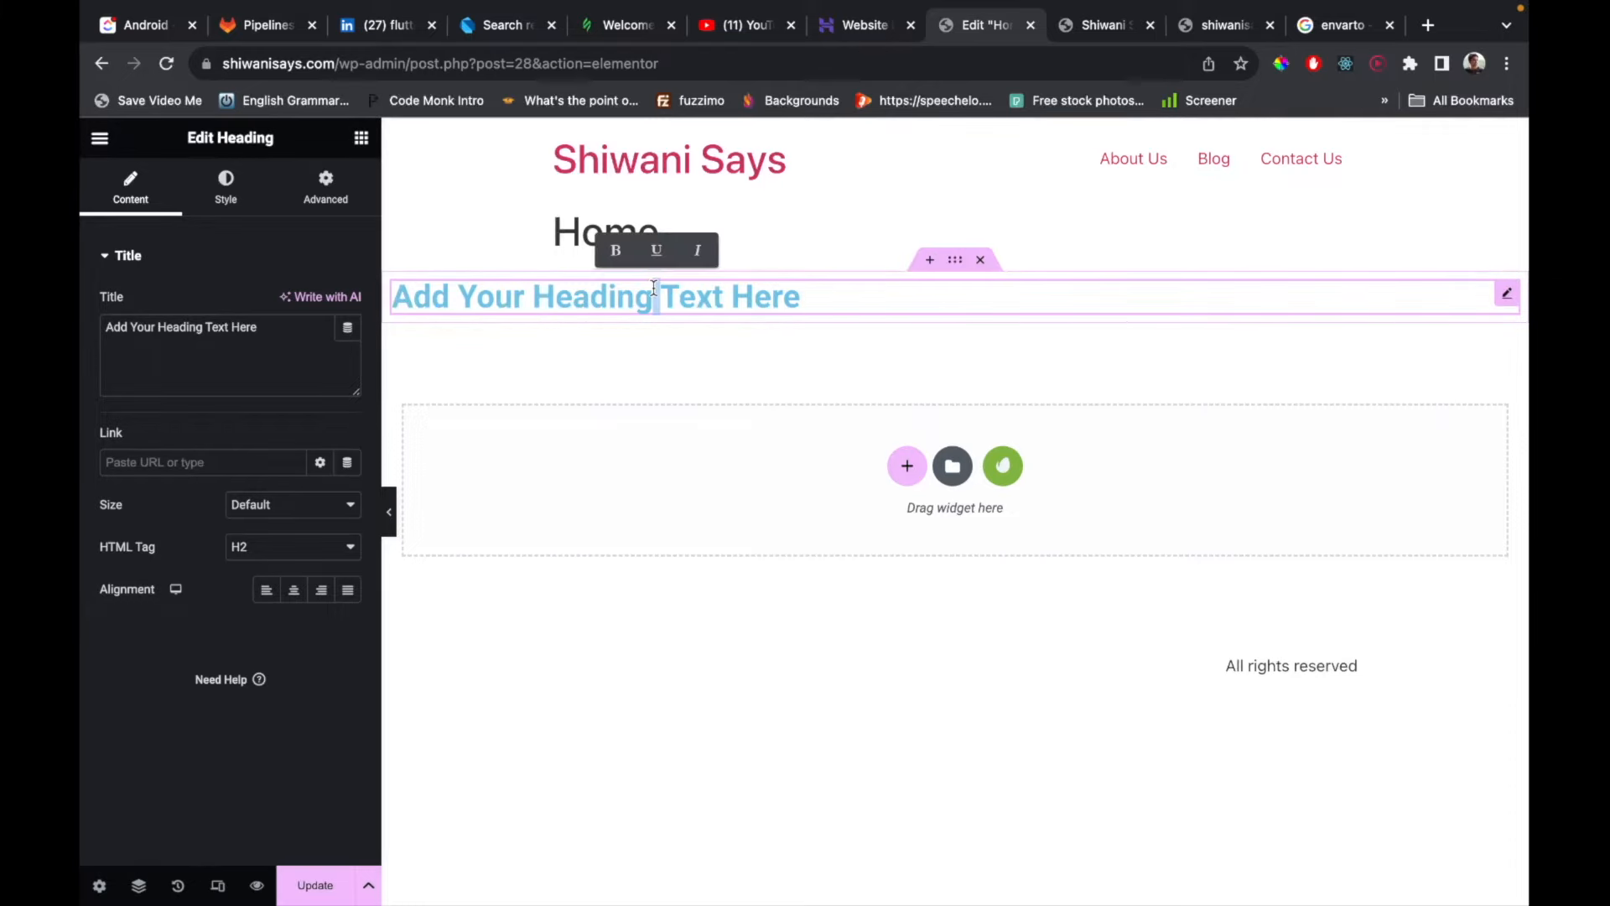
text(Blo)
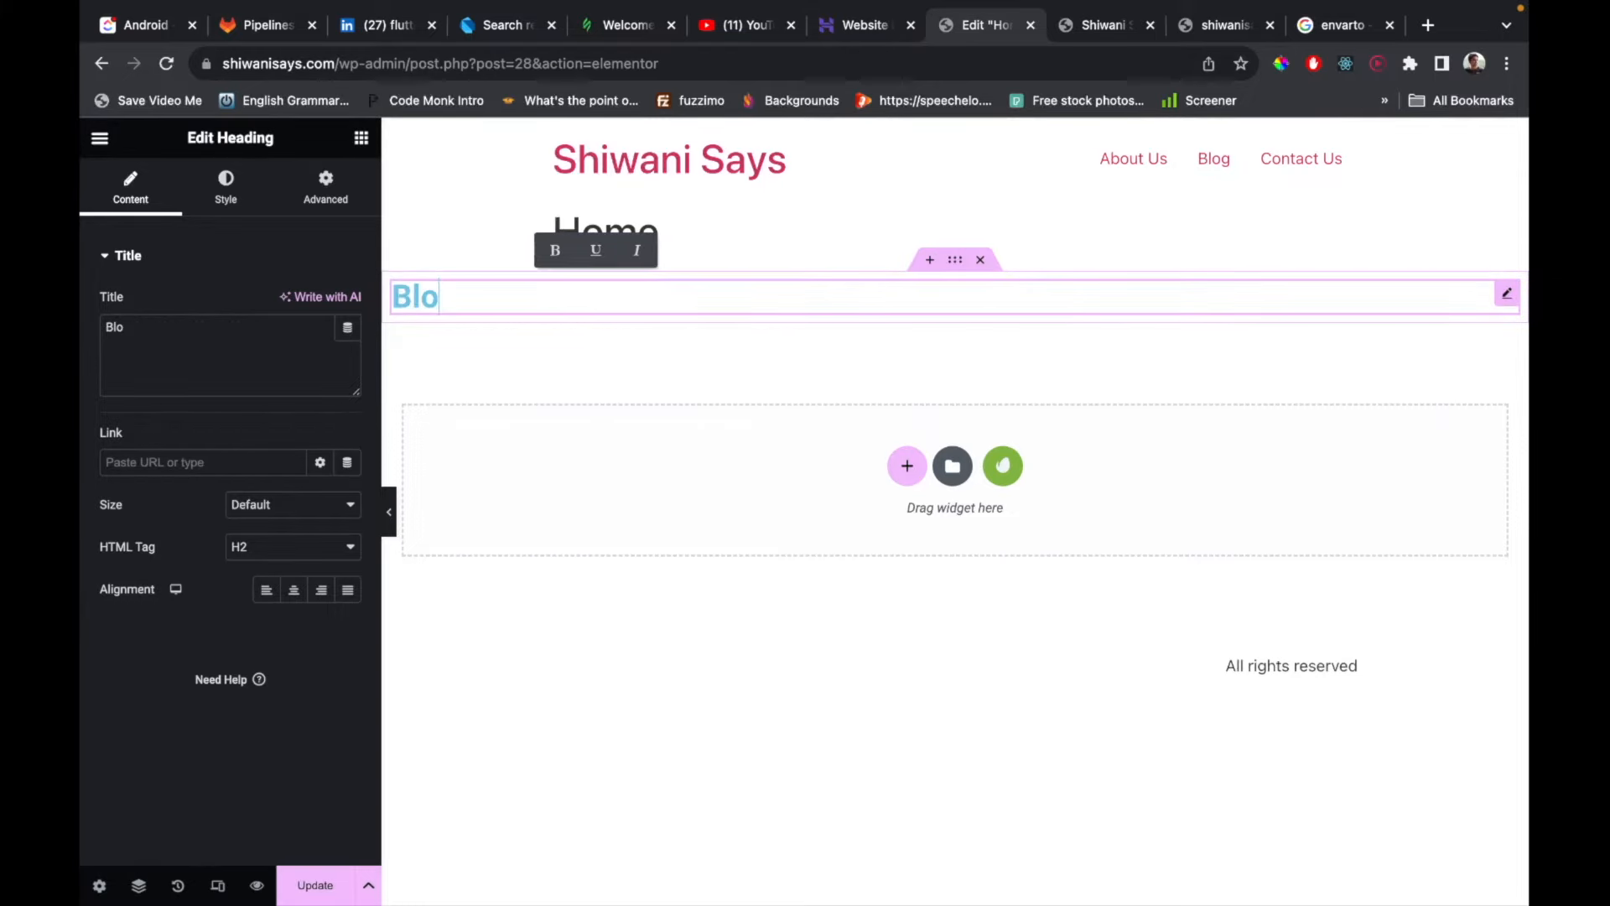
text(gginf)
key(BackSpace)
text(g W)
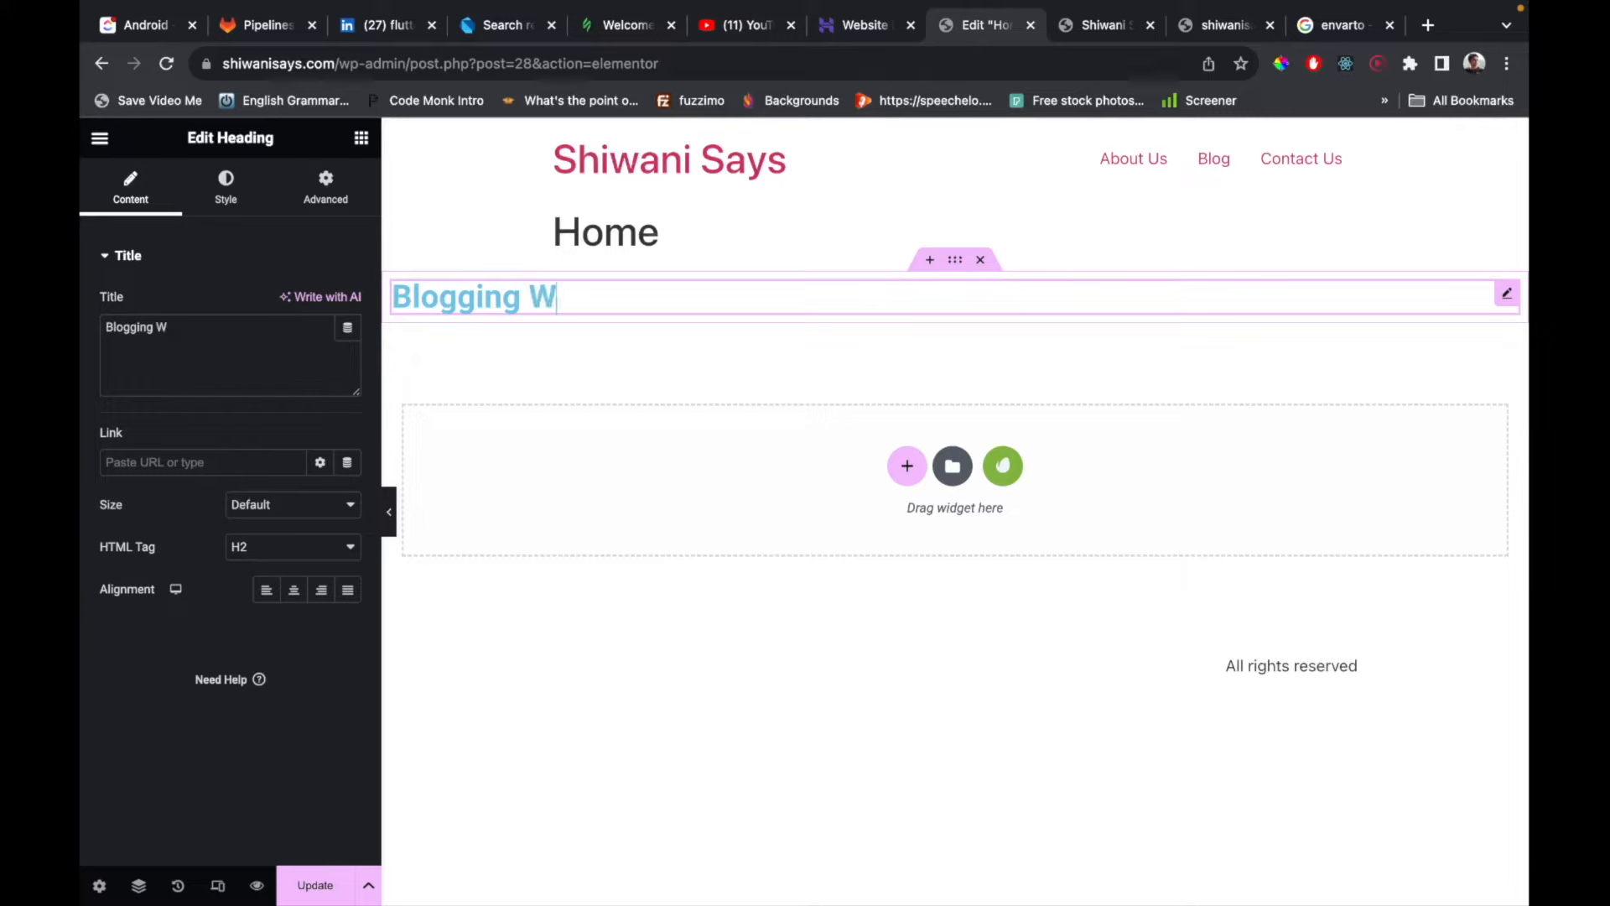
text(ebsite)
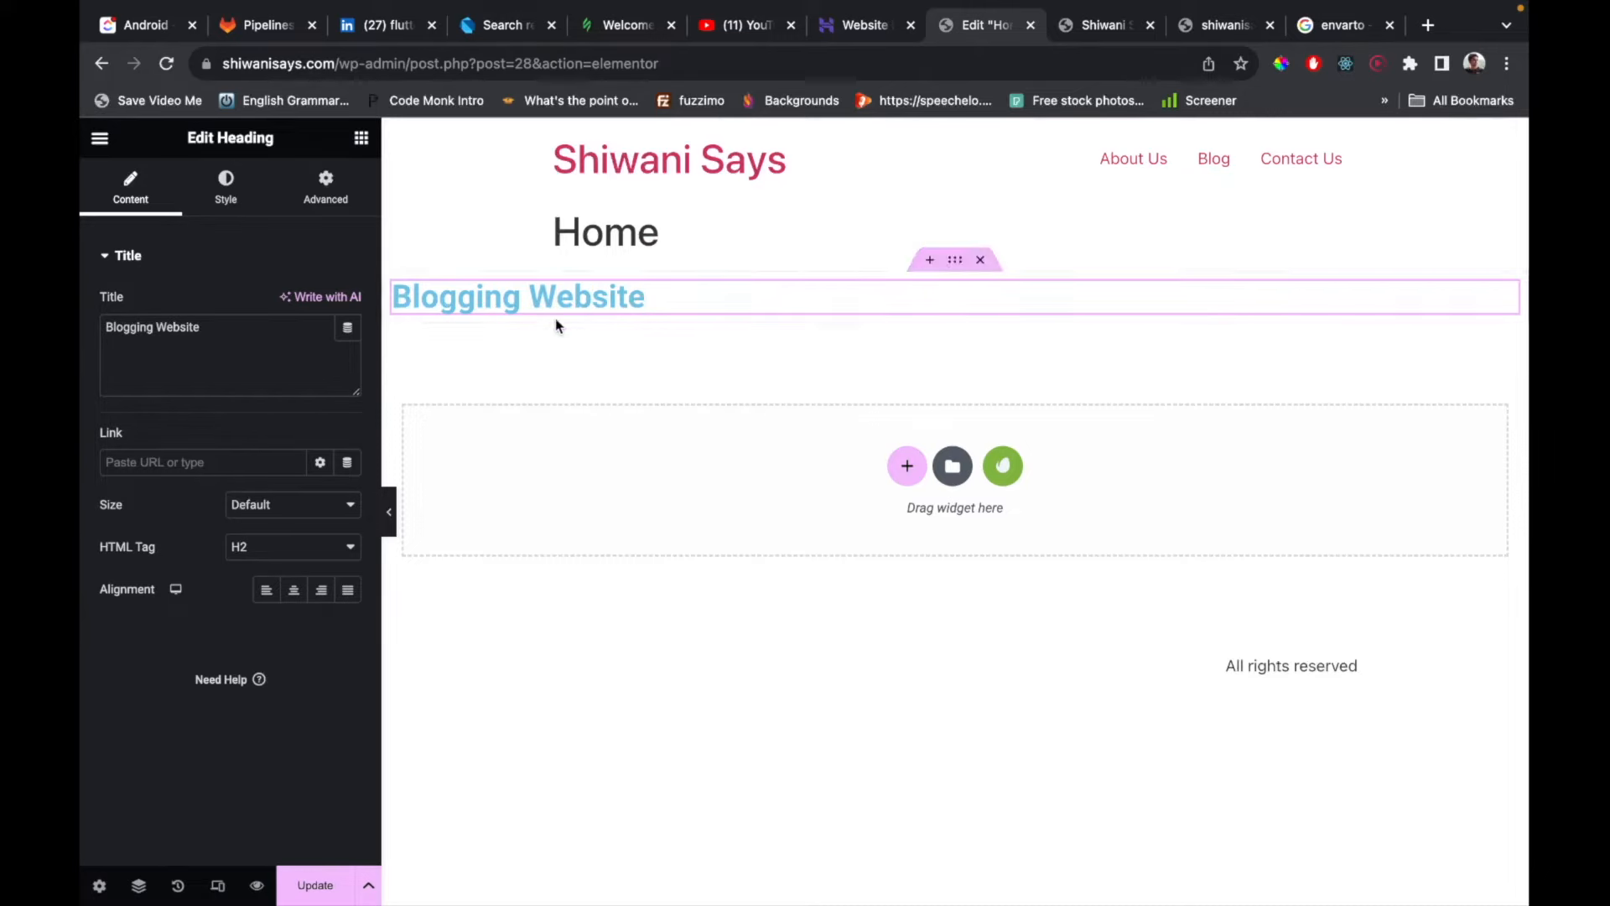
Centre the Blogging Website heading and set its typography to size 46 px and weight 800 (Extra Bold).
click(294, 590)
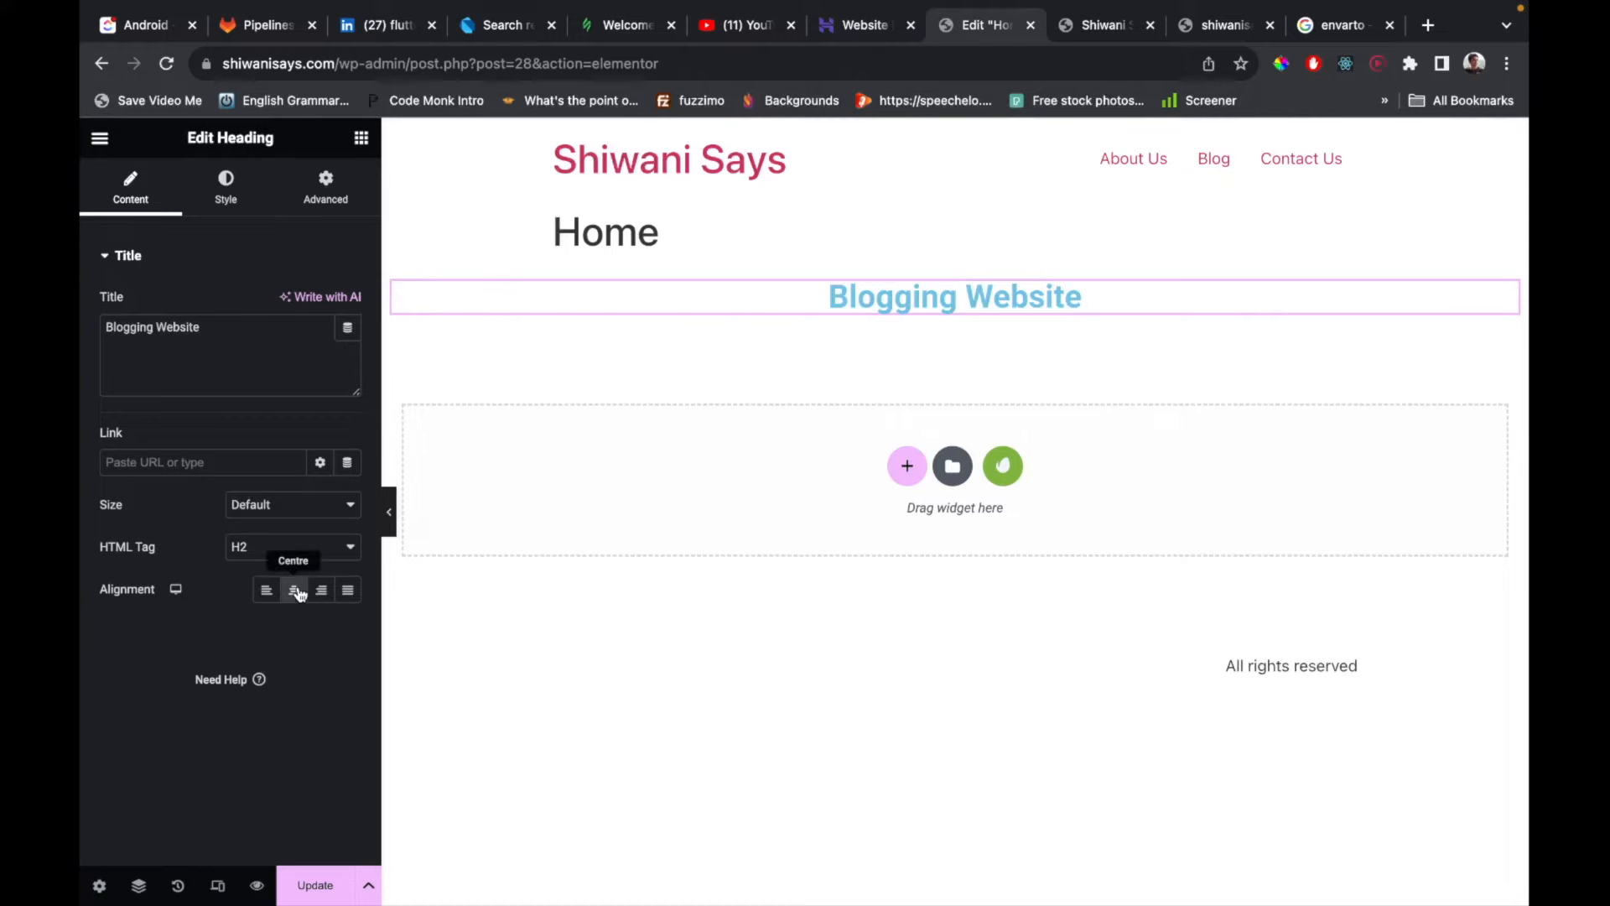
click(227, 168)
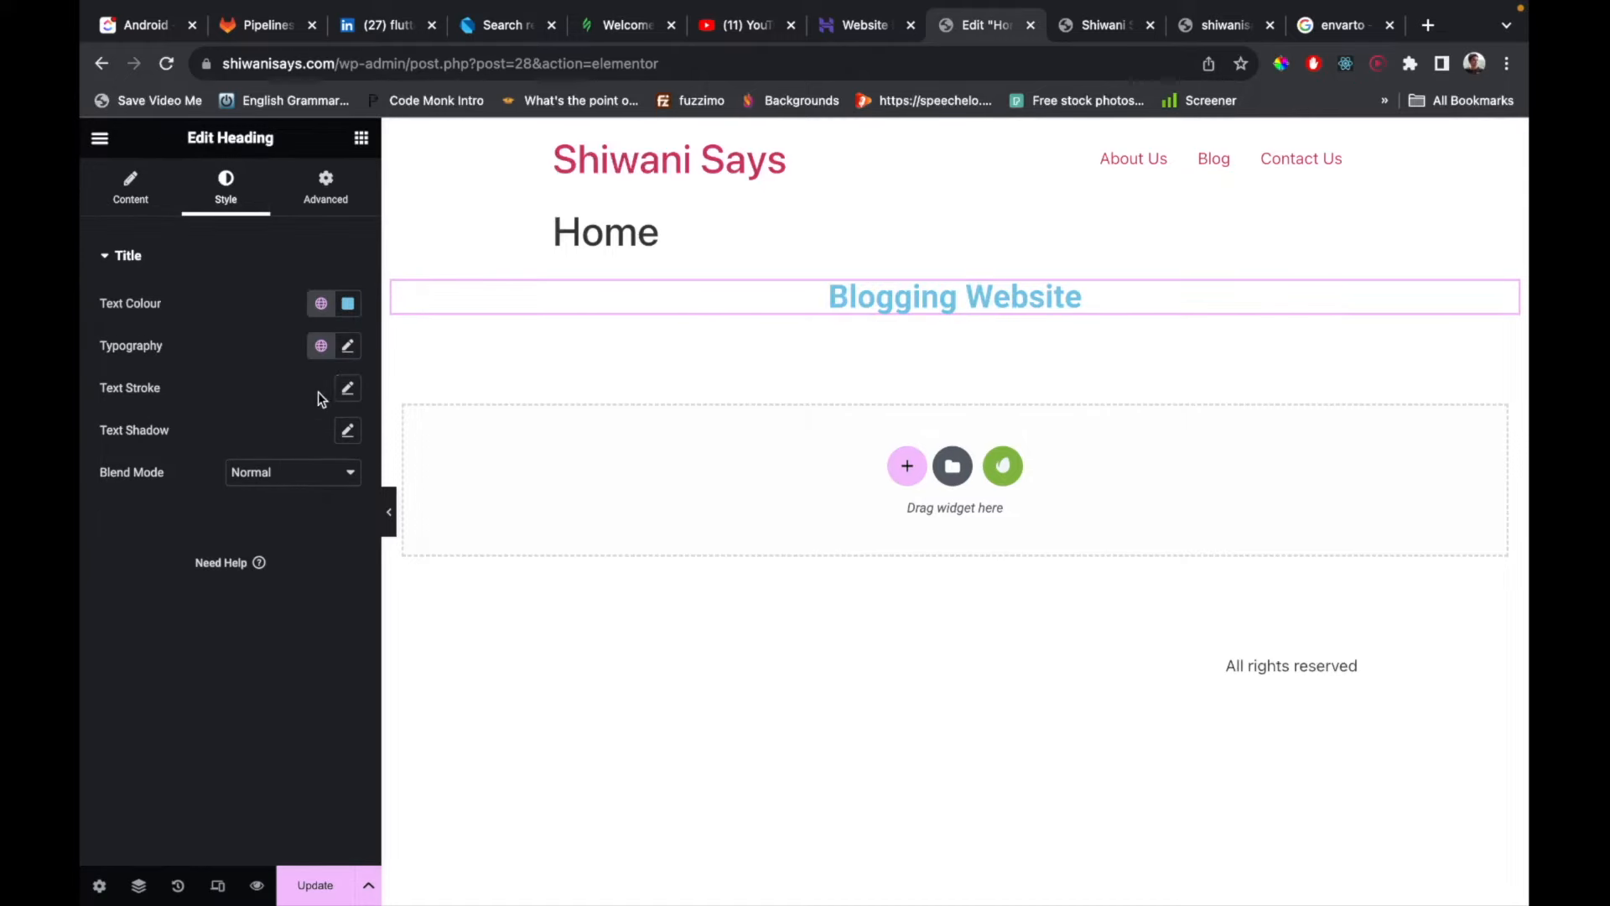
click(347, 347)
drag(115, 503, 152, 503)
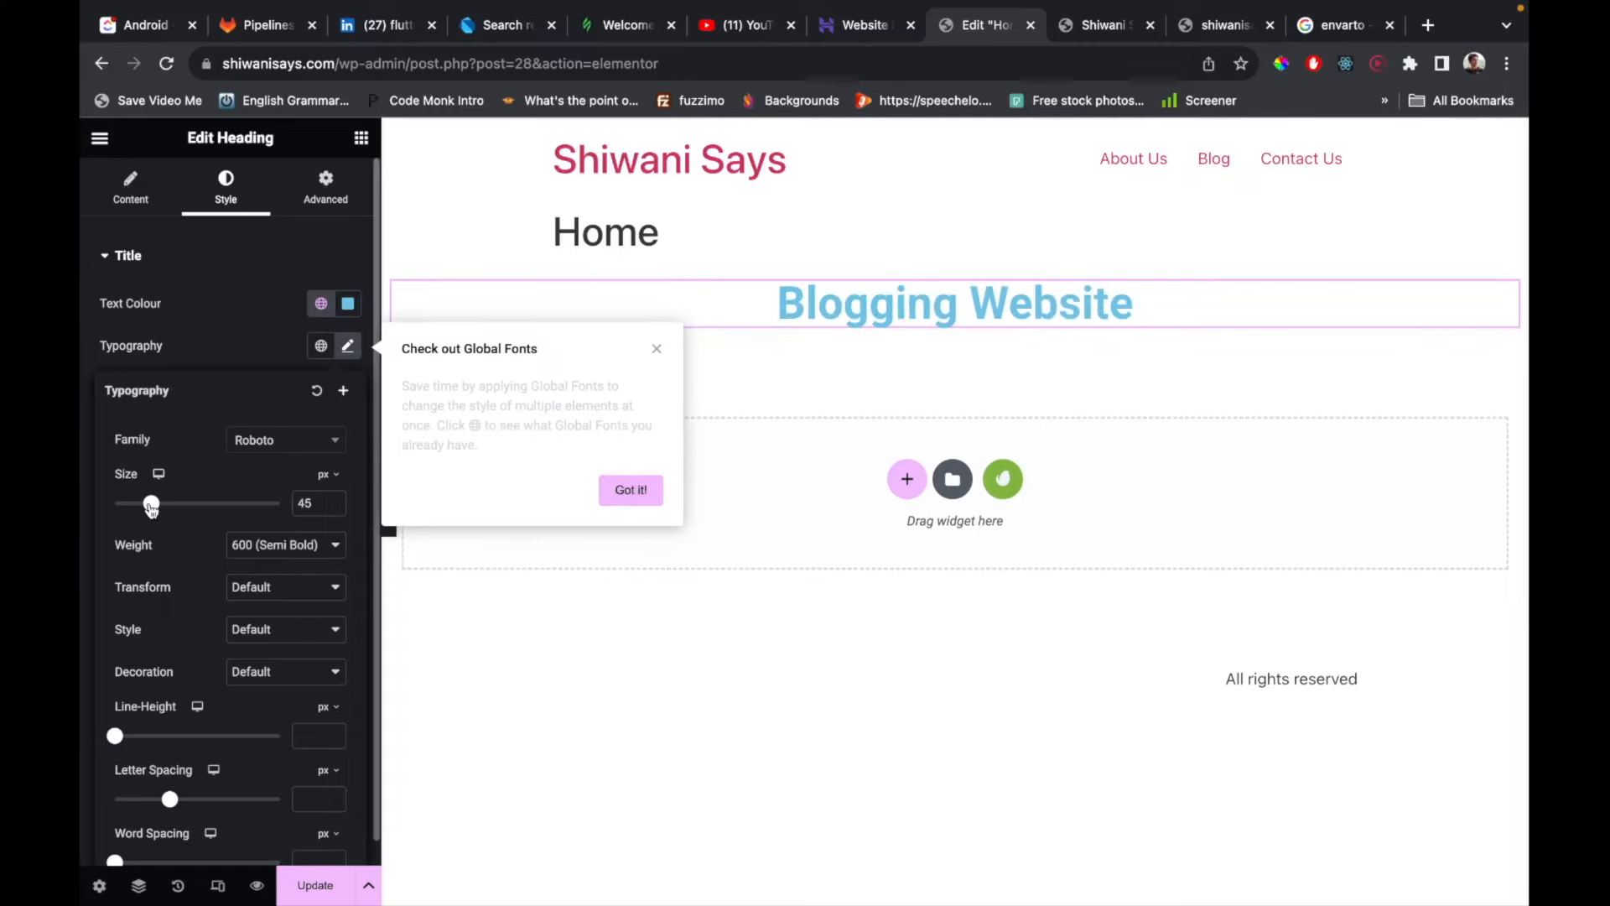
click(276, 545)
click(285, 586)
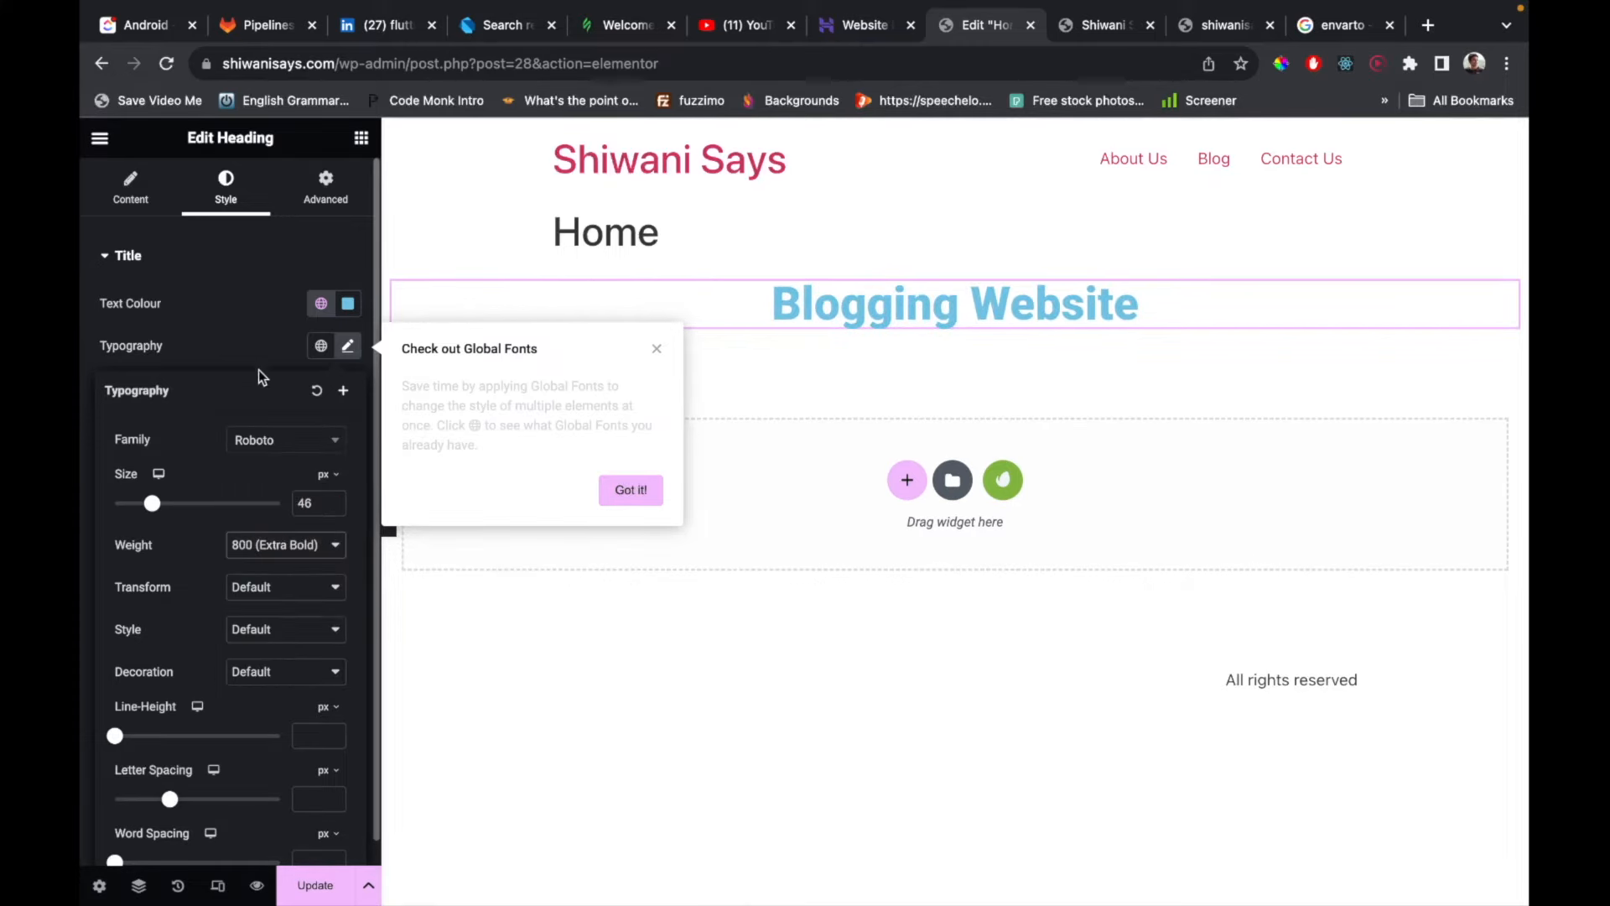
Change the heading's text colour to the olive shade #73774C.
click(259, 299)
click(348, 303)
click(332, 430)
click(315, 465)
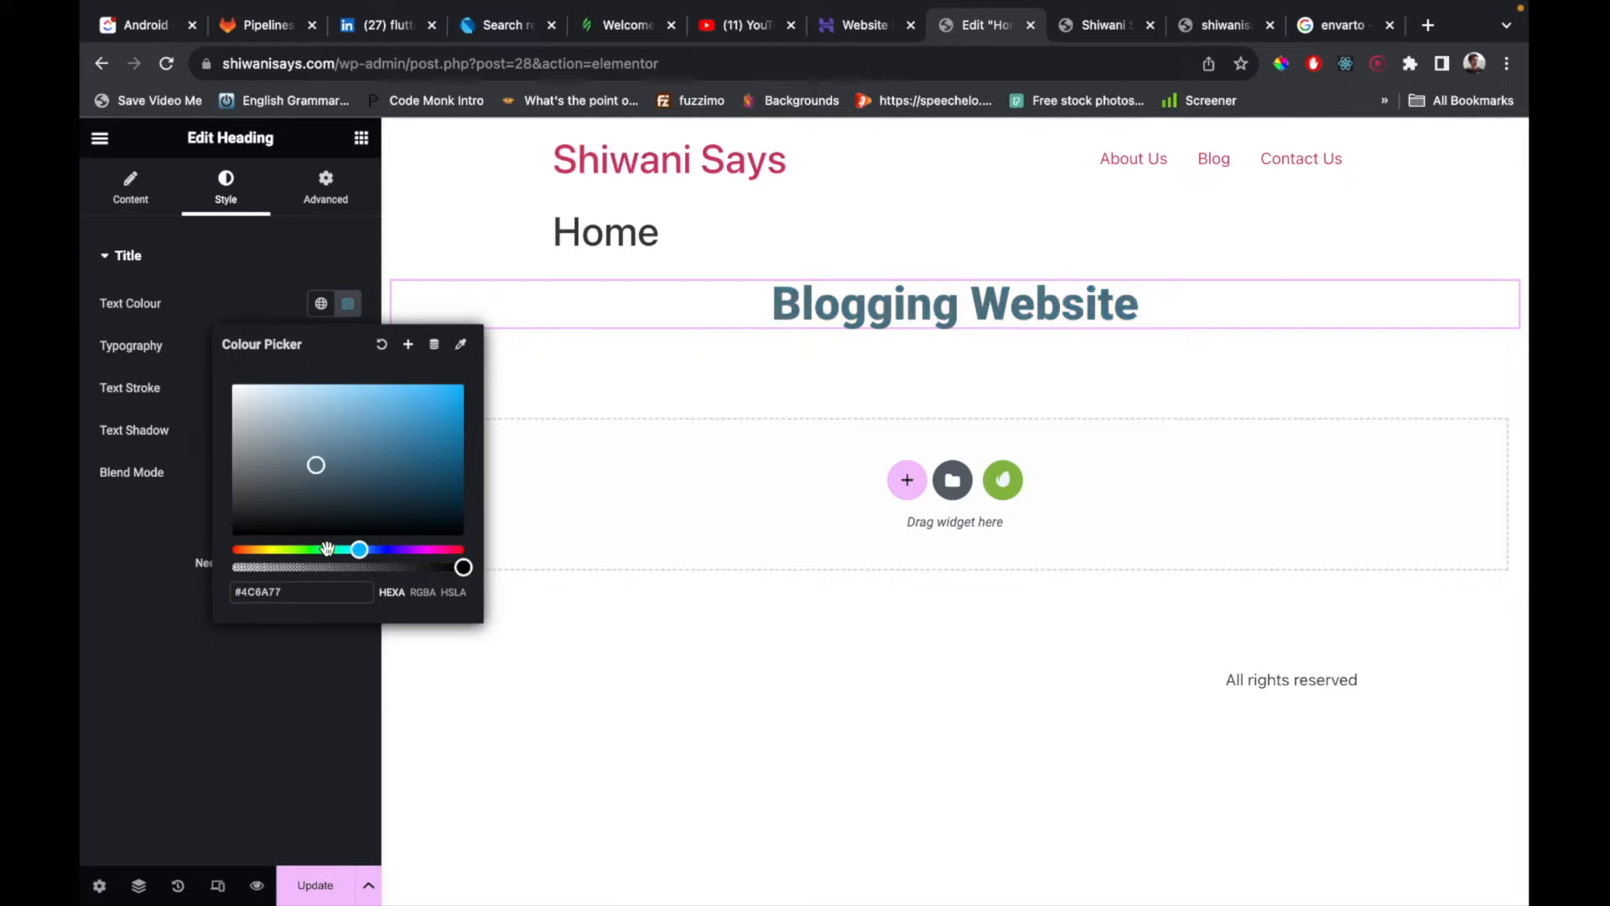
drag(327, 549, 276, 551)
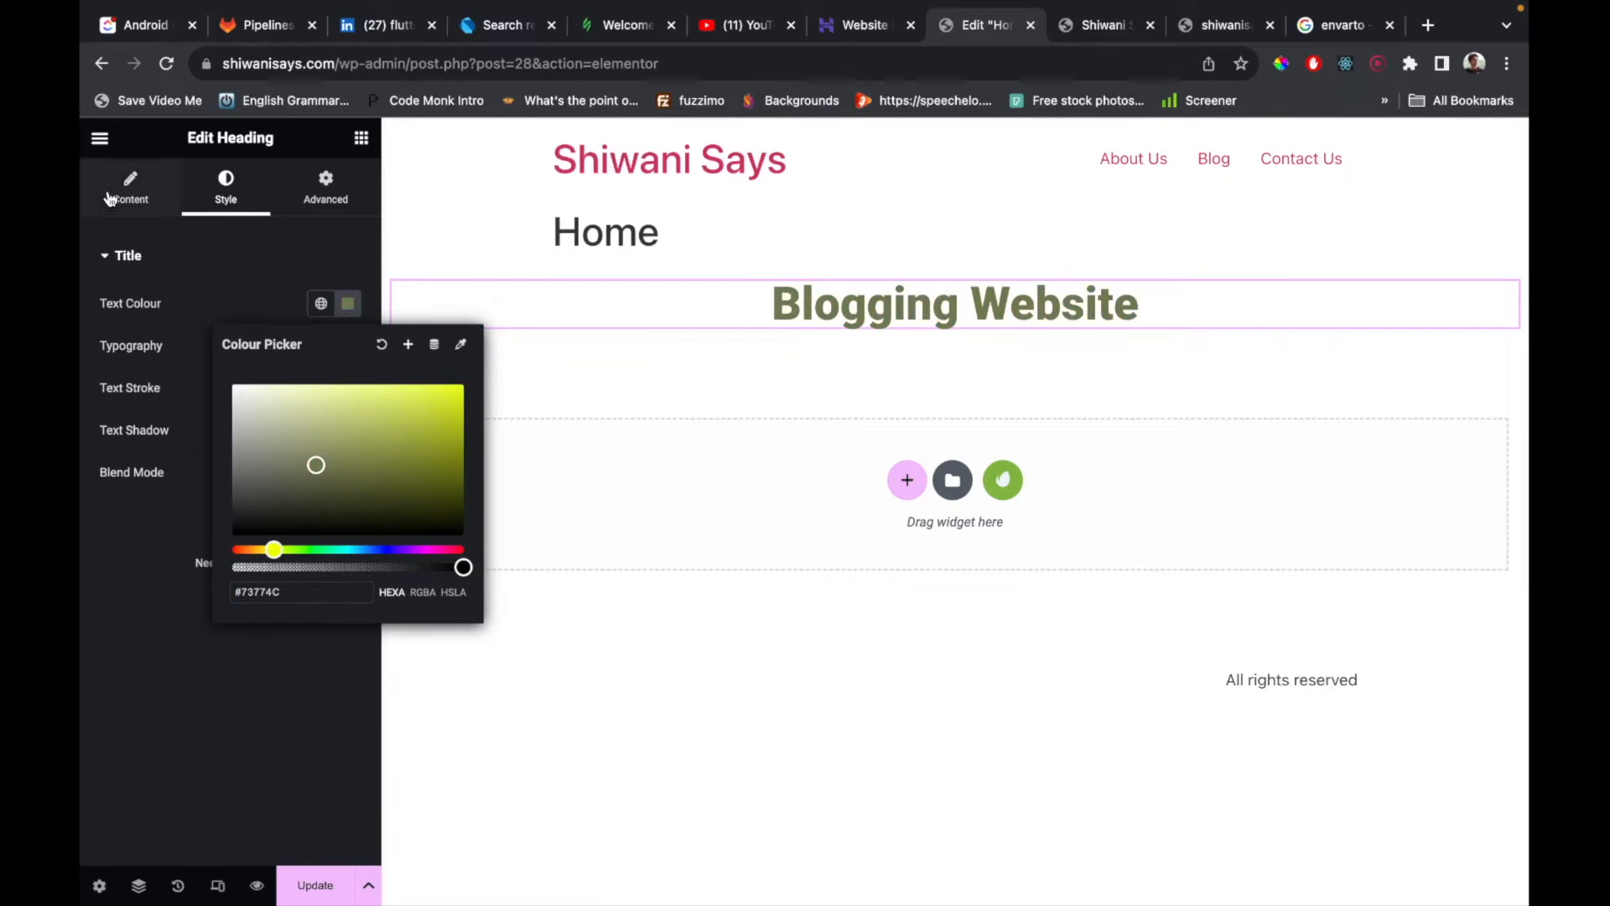
Examine the available Elementor widgets, from the Layout and Basic groups through the Pro and General ones.
click(109, 196)
click(360, 142)
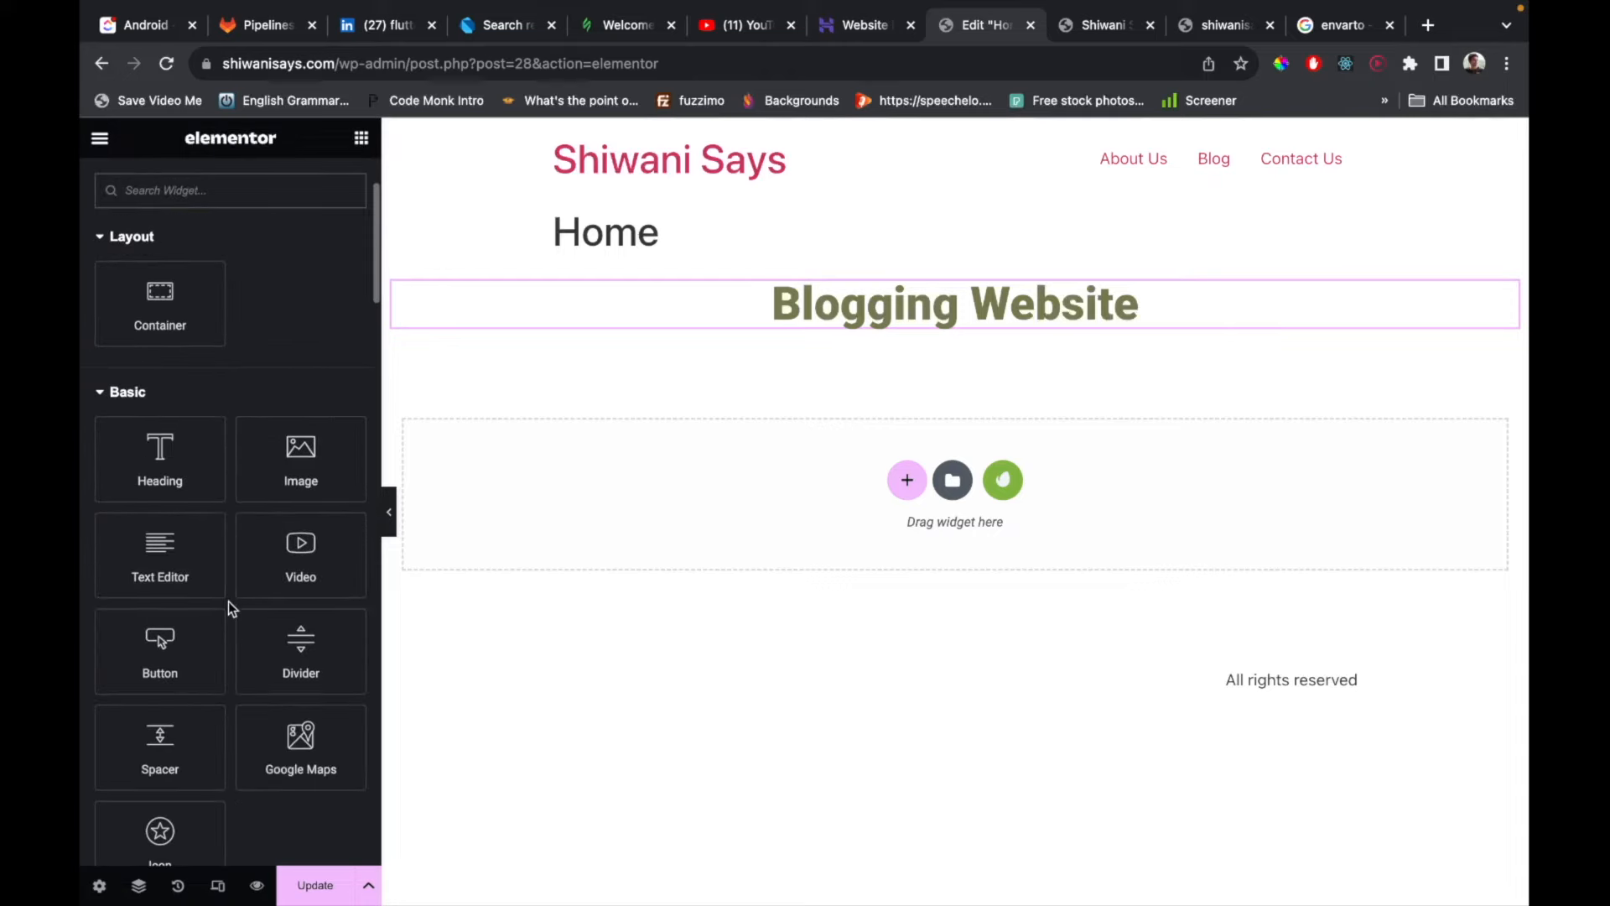
scroll(162, 565, down, 2)
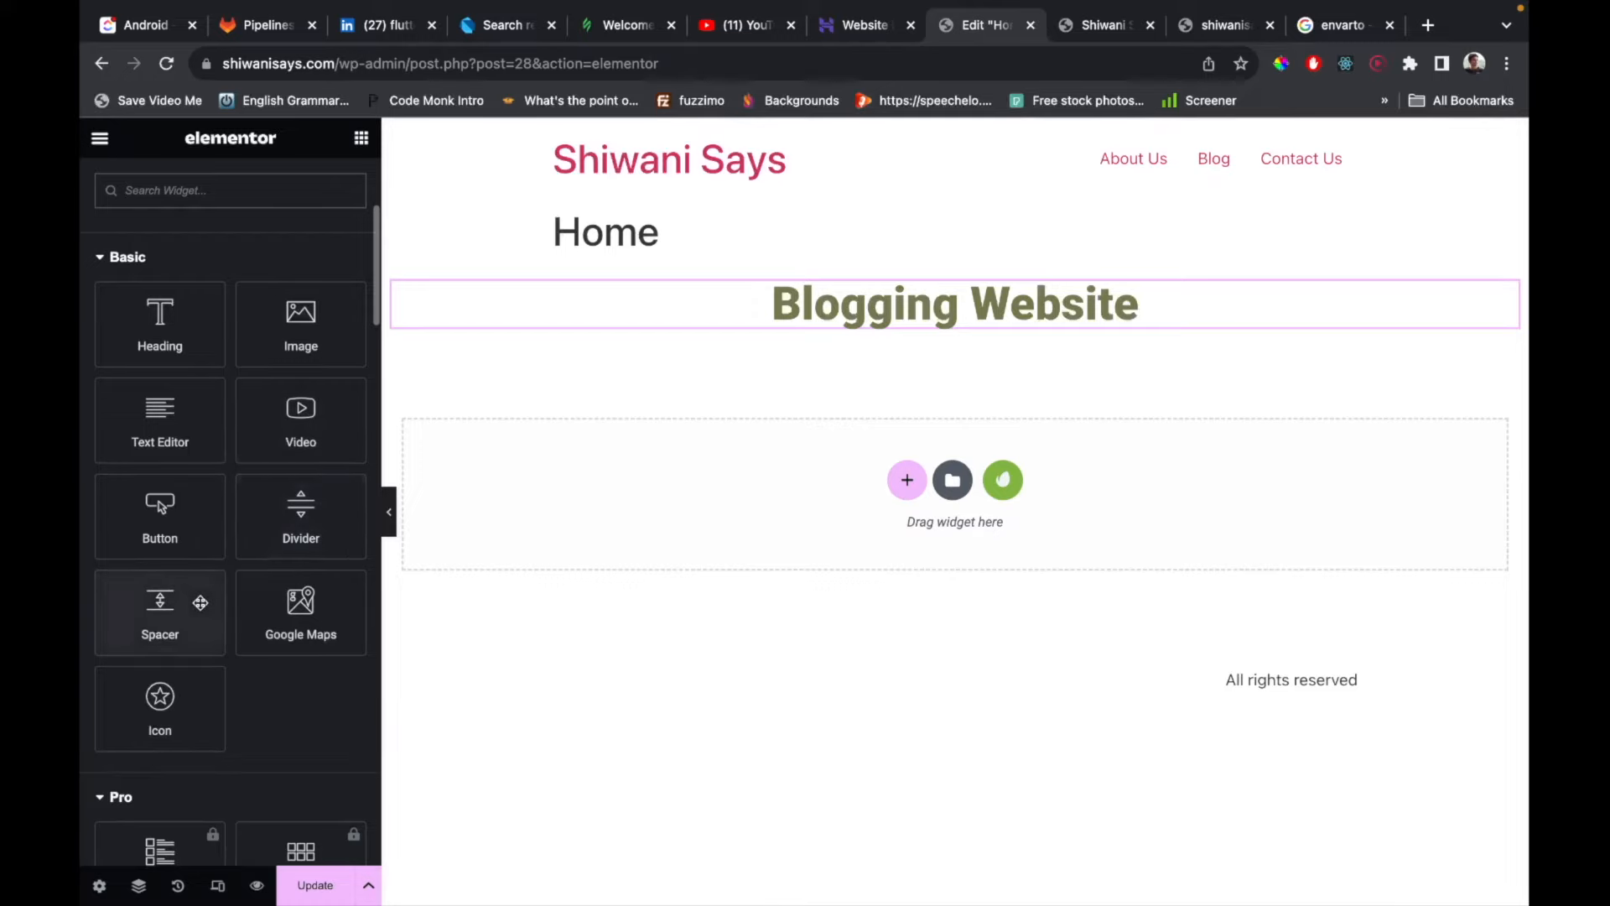
scroll(201, 602, down, 3)
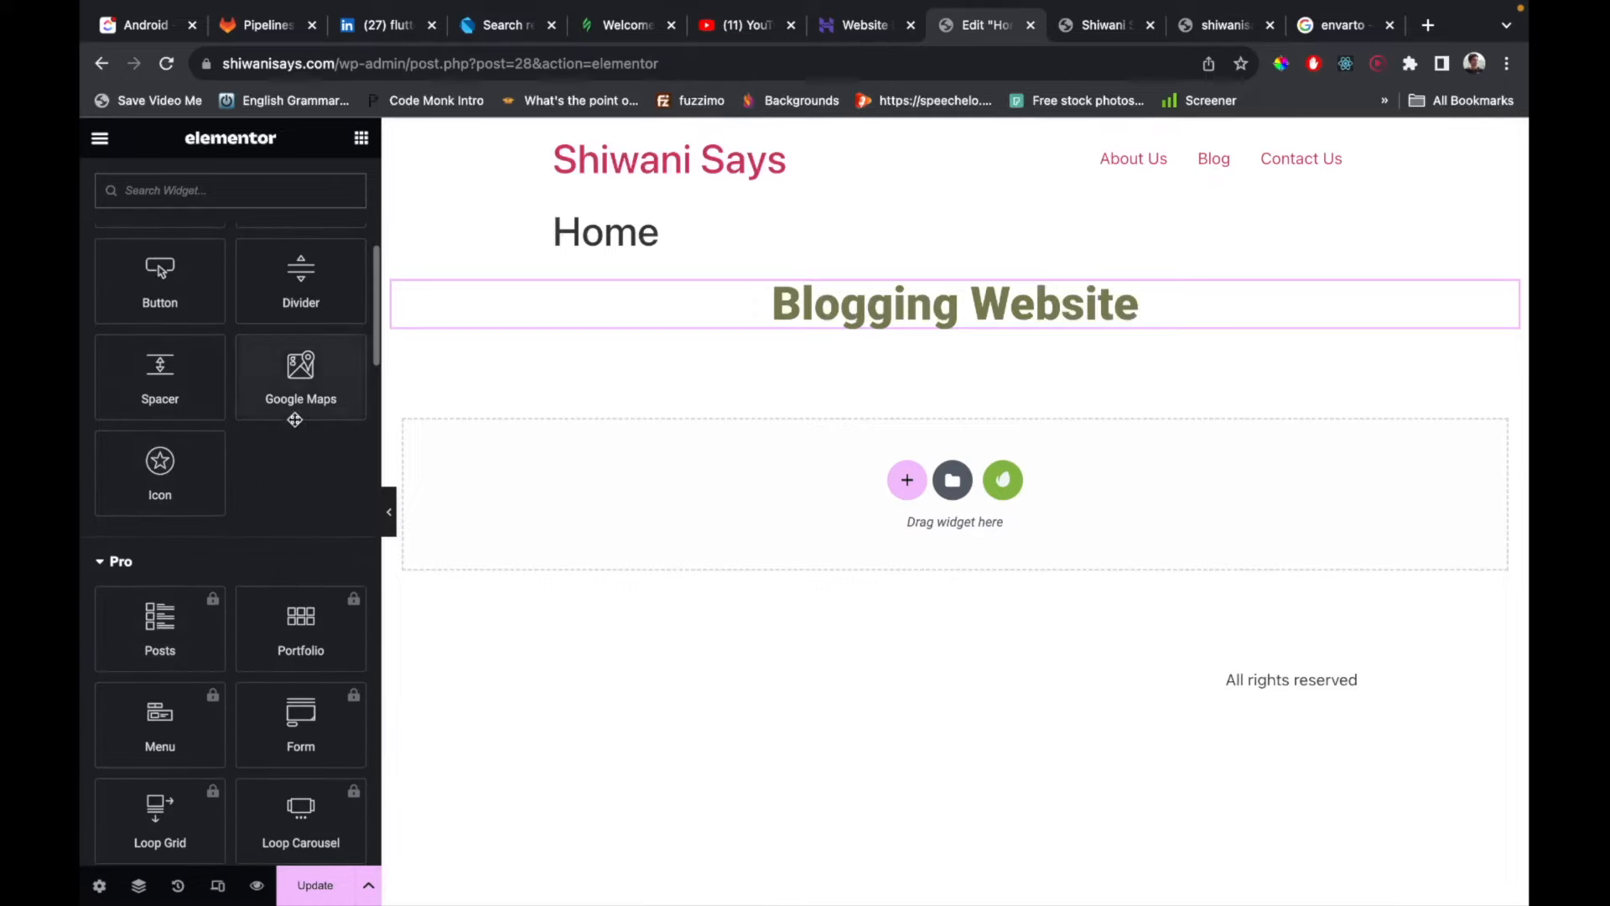
scroll(225, 550, down, 6)
scroll(224, 550, up, 6)
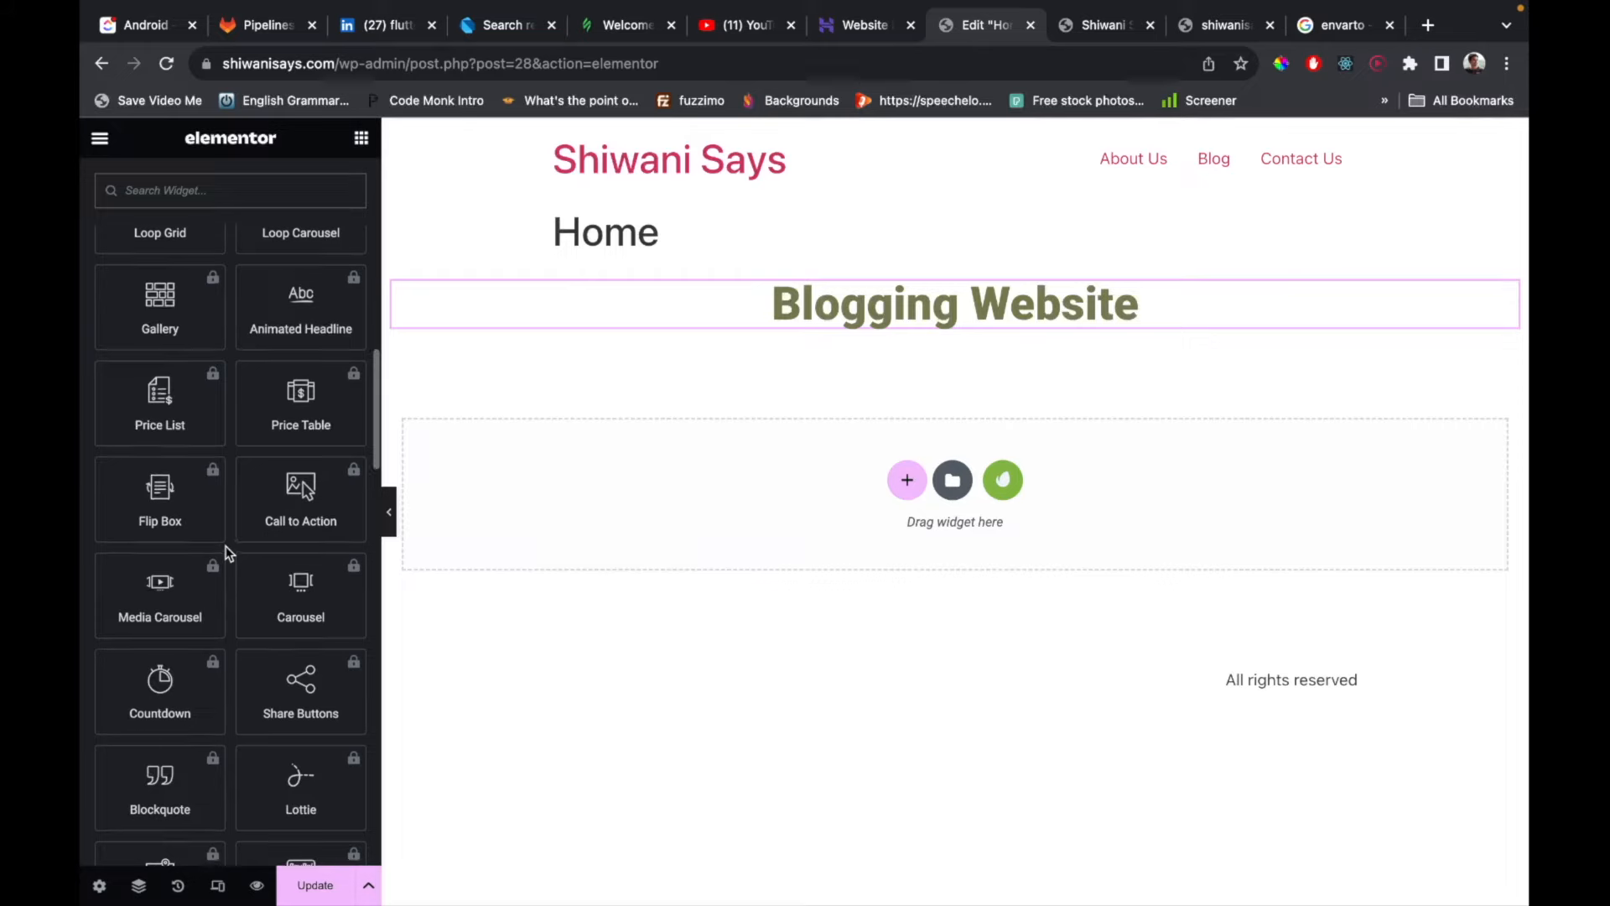
scroll(260, 438, down, 15)
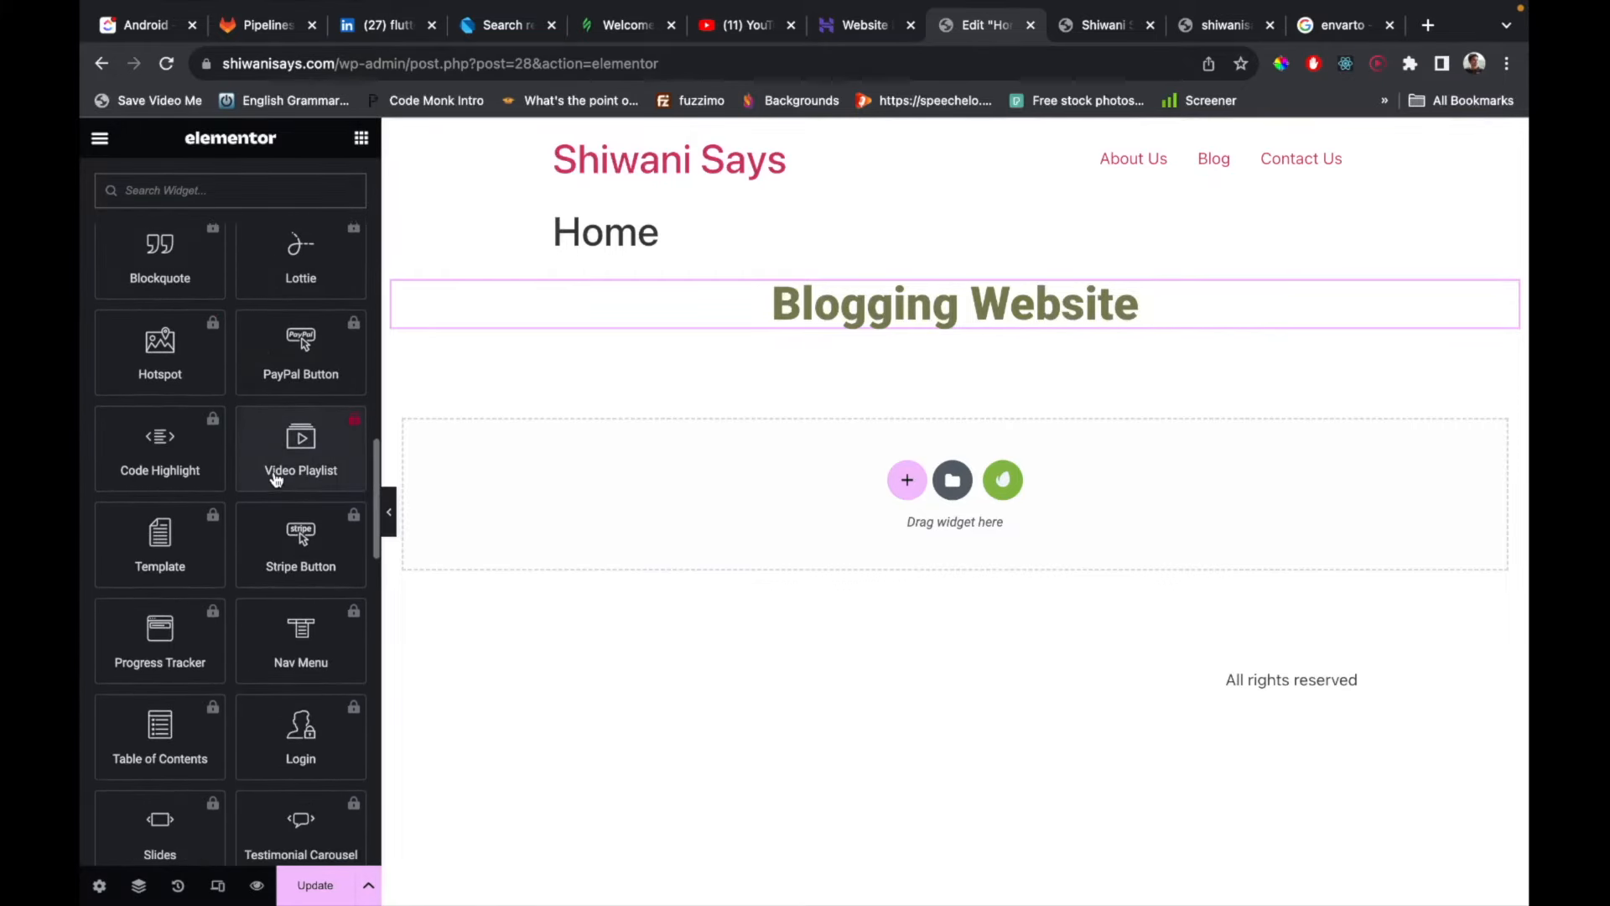
scroll(276, 461, down, 11)
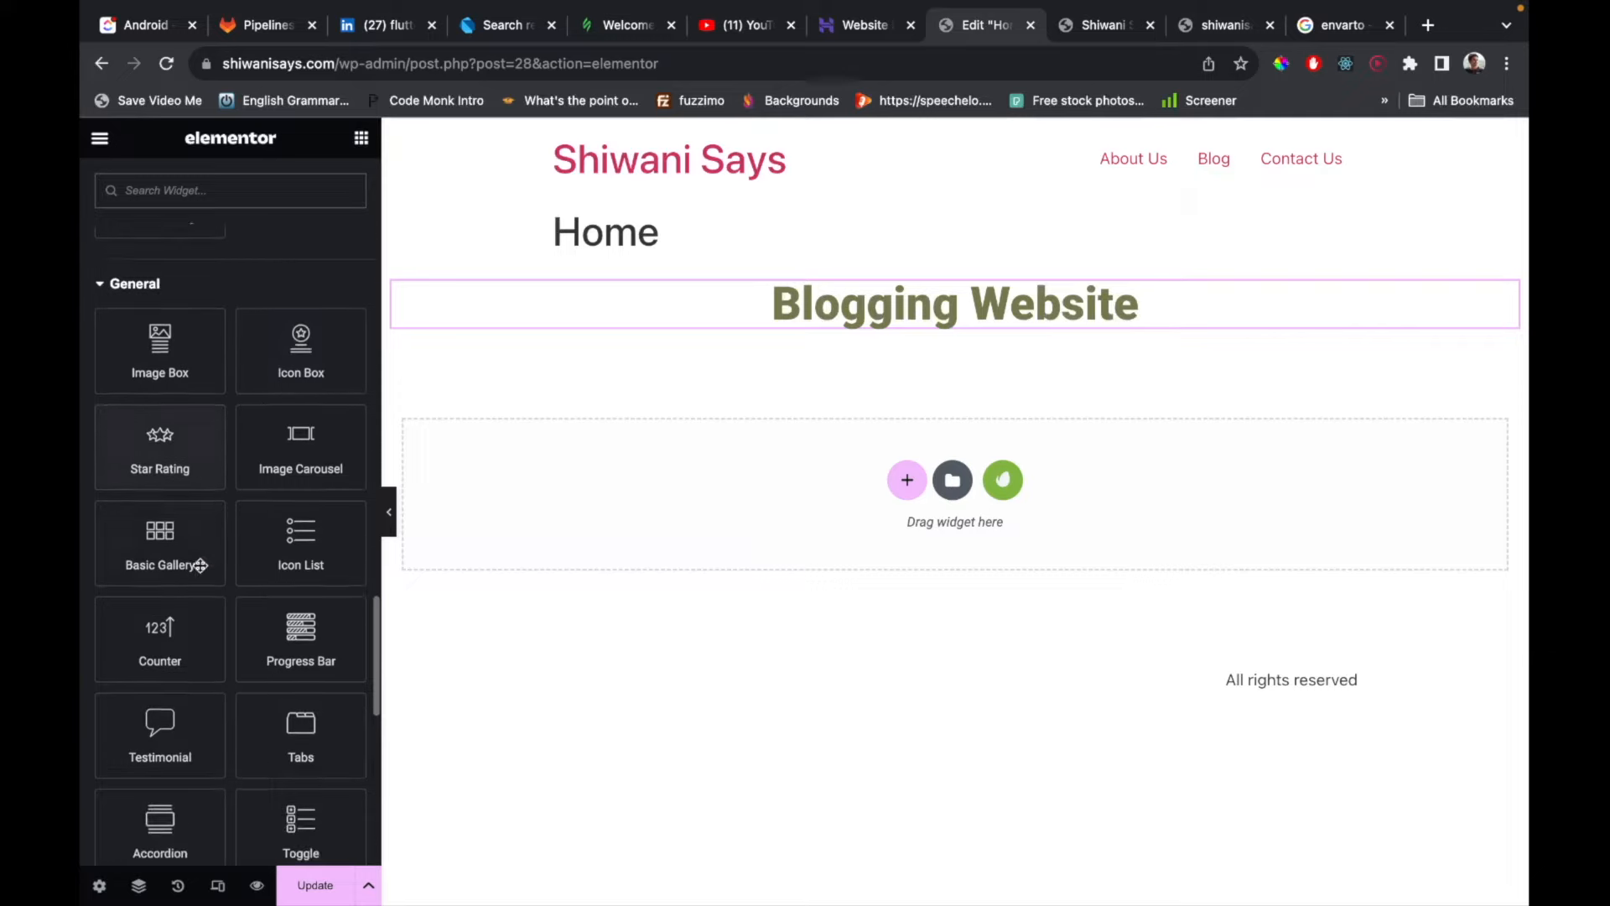
scroll(200, 565, down, 1)
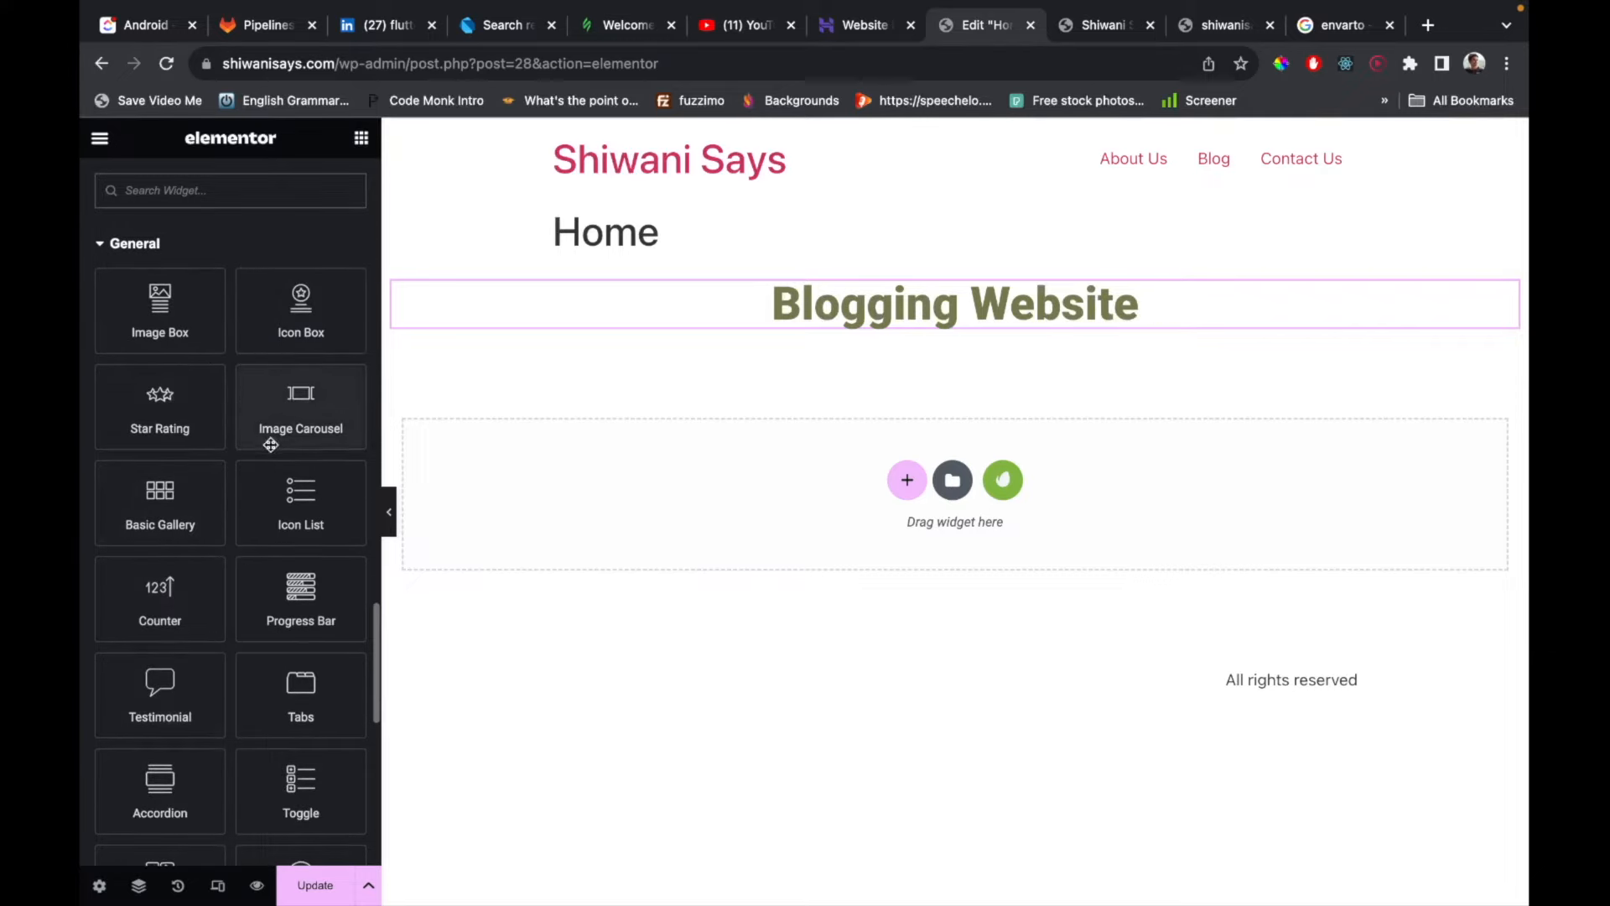
scroll(228, 601, down, 5)
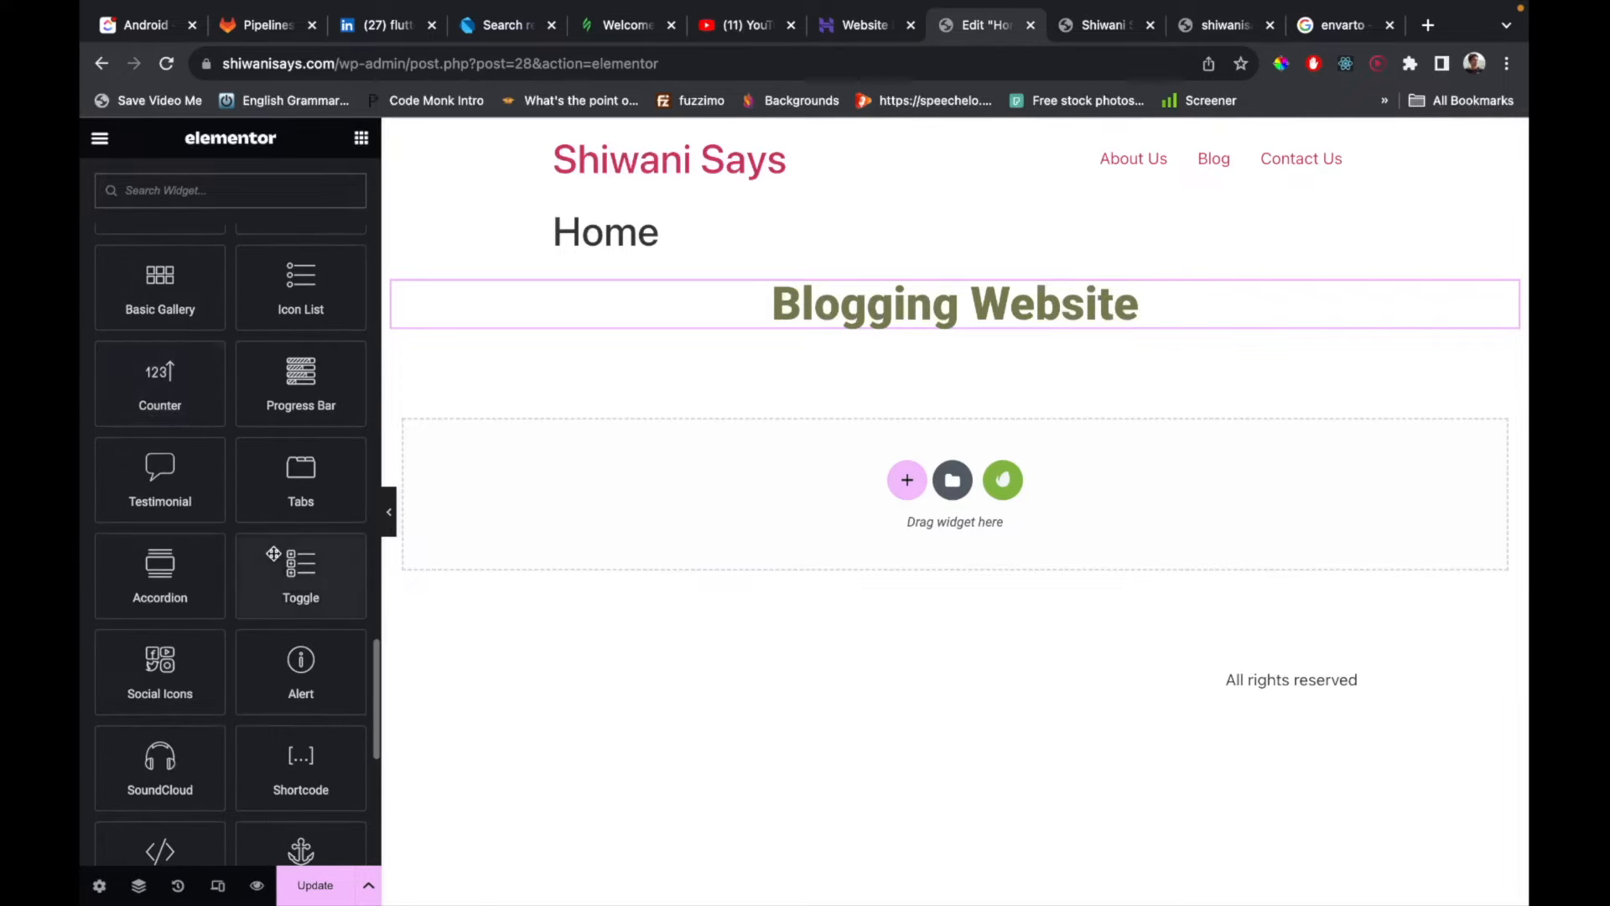
scroll(273, 552, down, 15)
scroll(275, 559, up, 20)
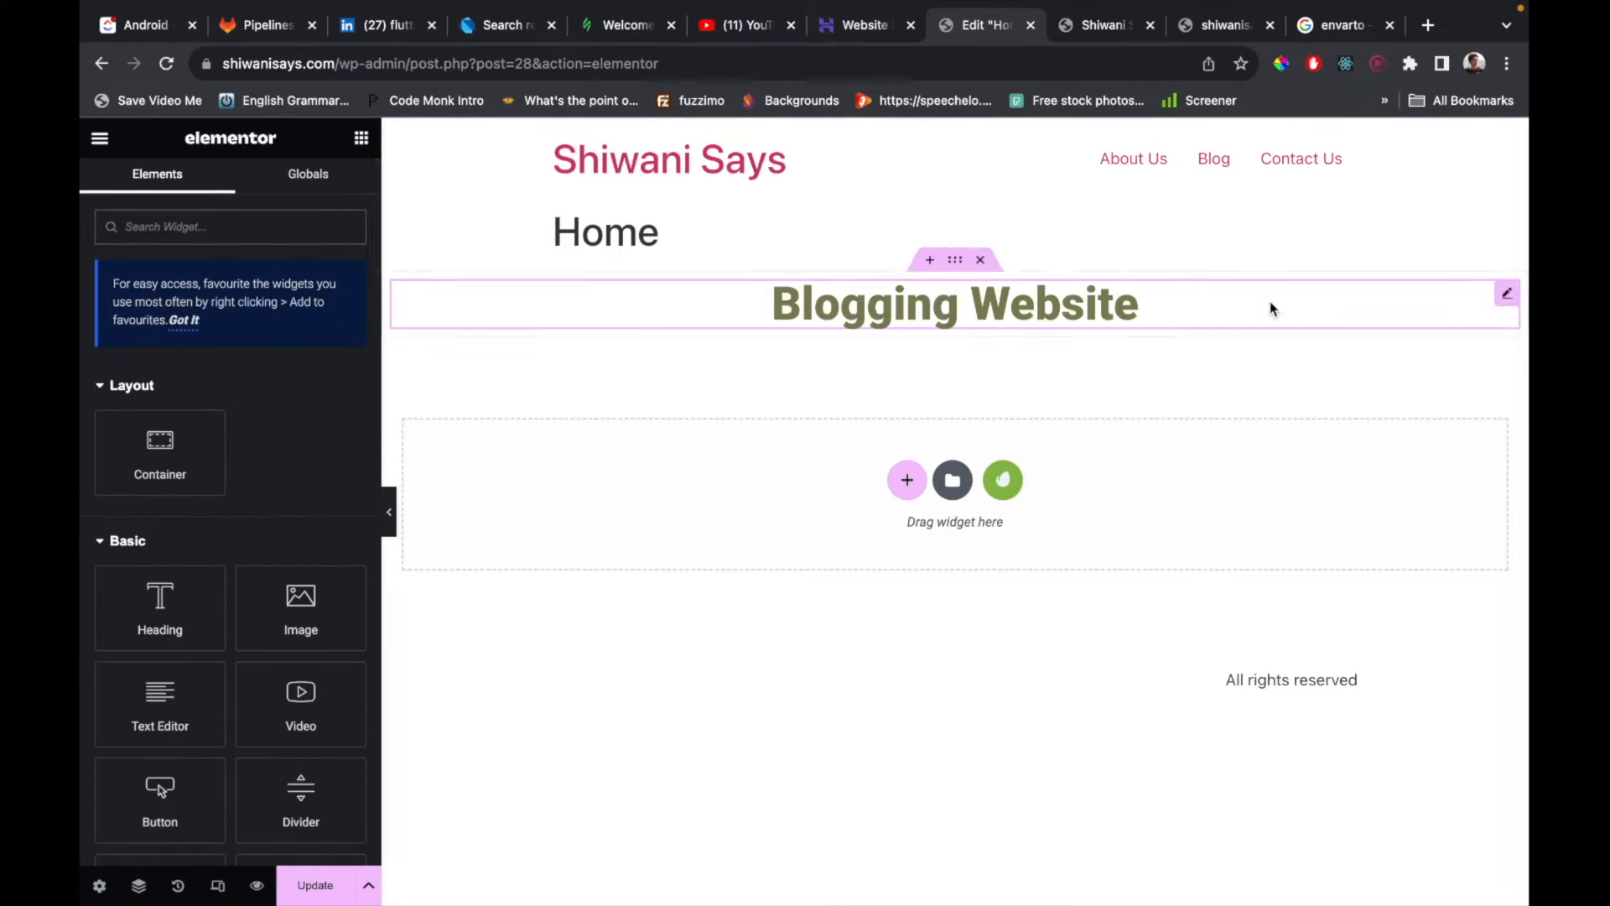
Delete the container holding the Blogging Website heading from the Home page.
right_click(1502, 298)
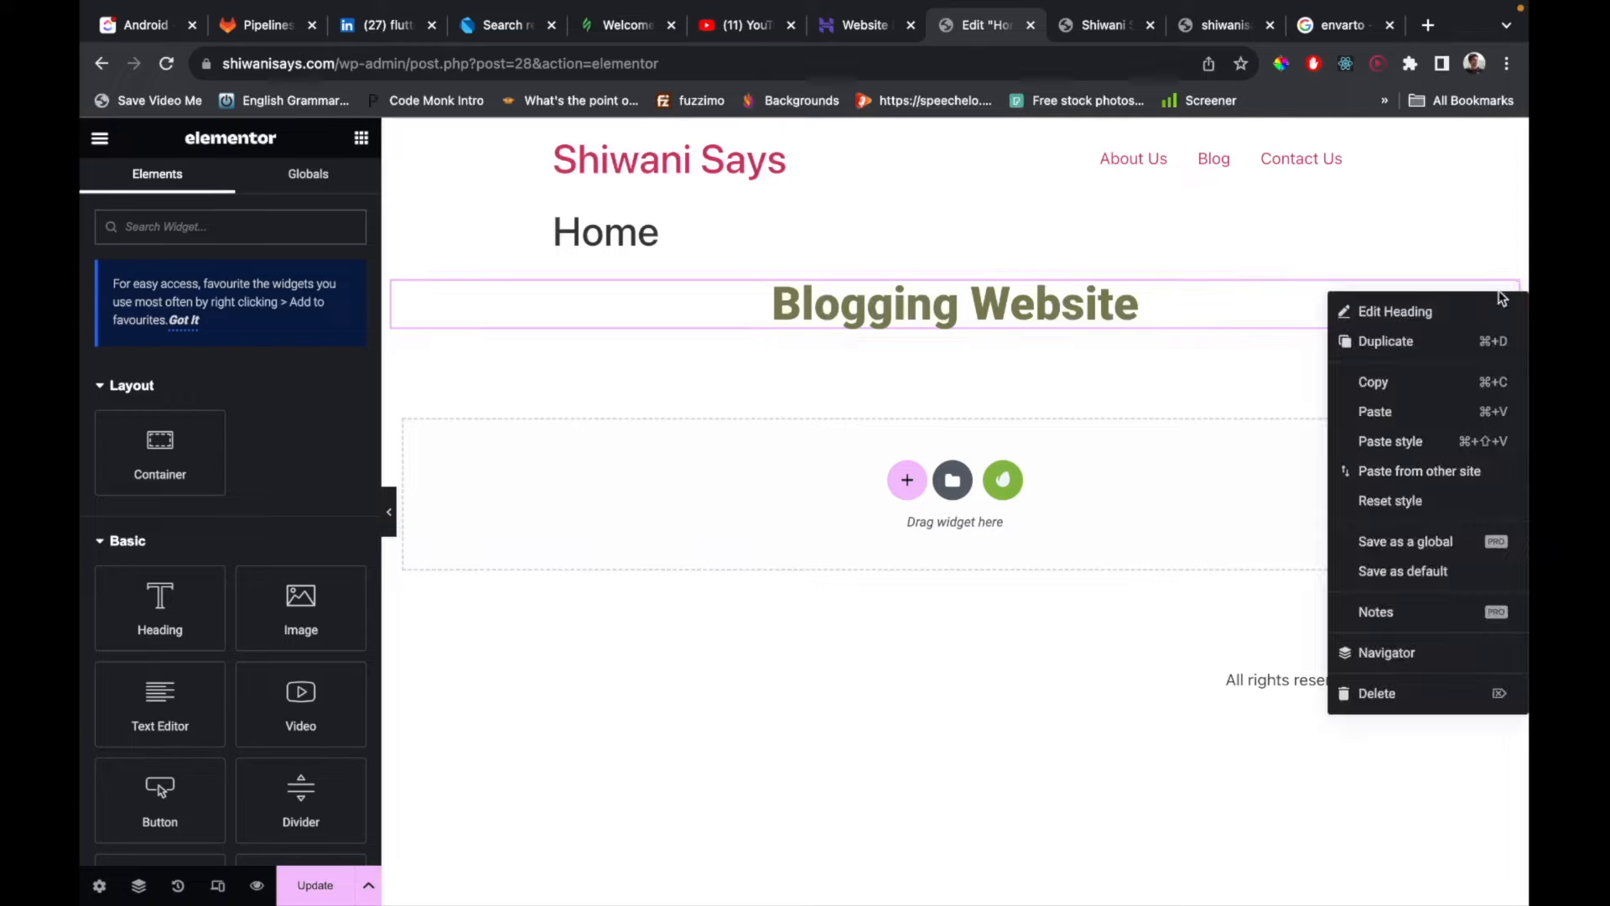
click(980, 261)
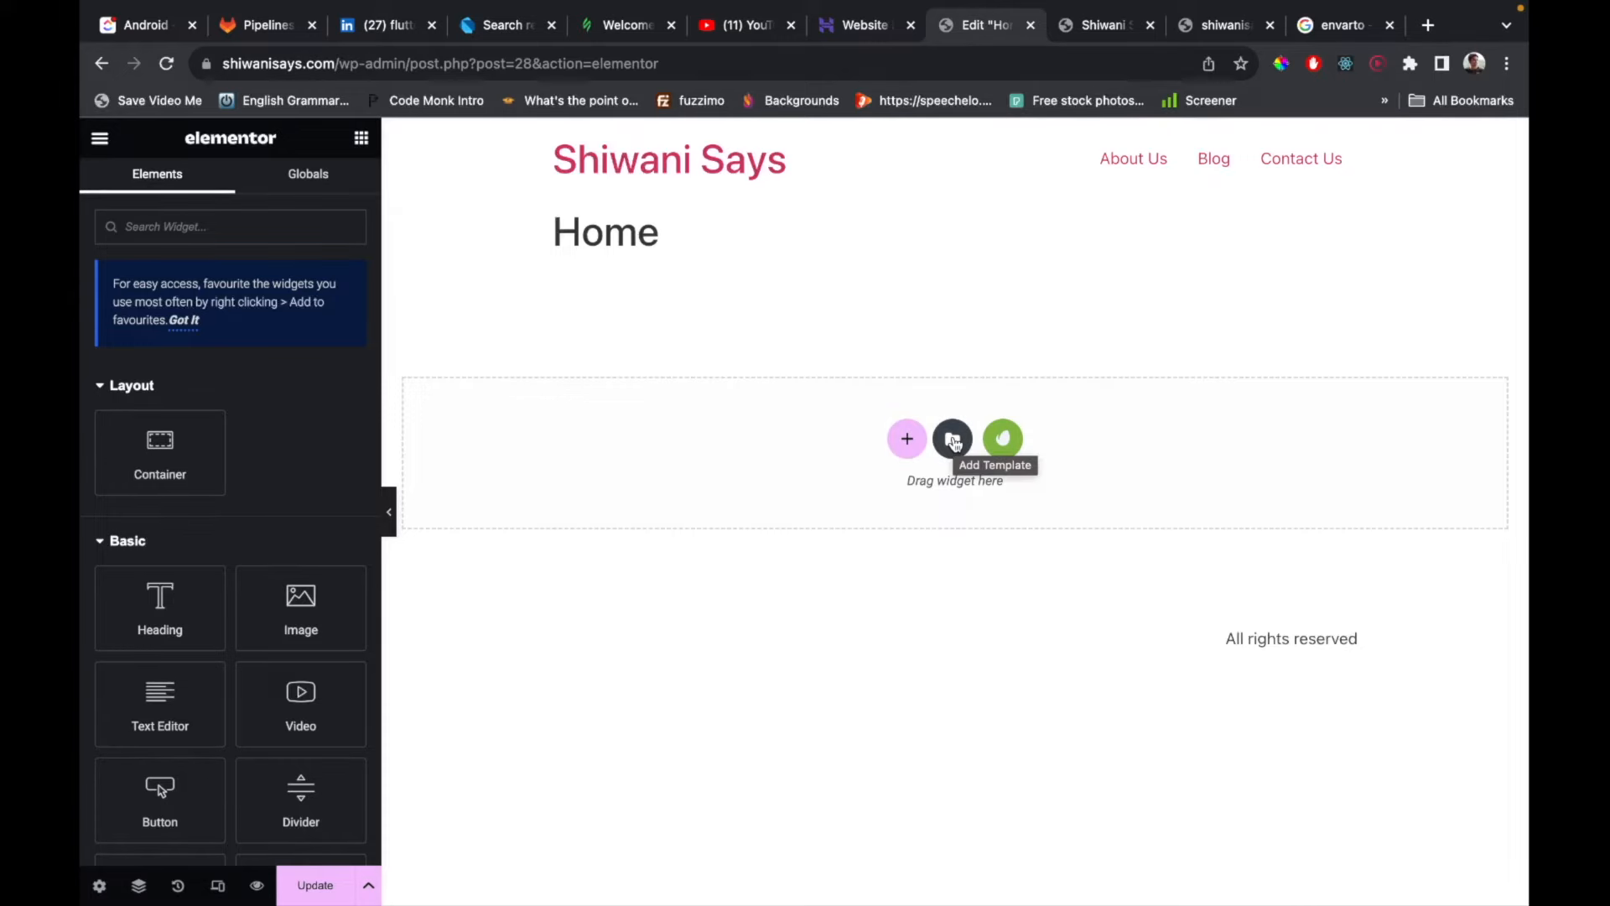
Search the free Envato template kits for "beauty" and install the Makeup Brand kit.
click(1006, 439)
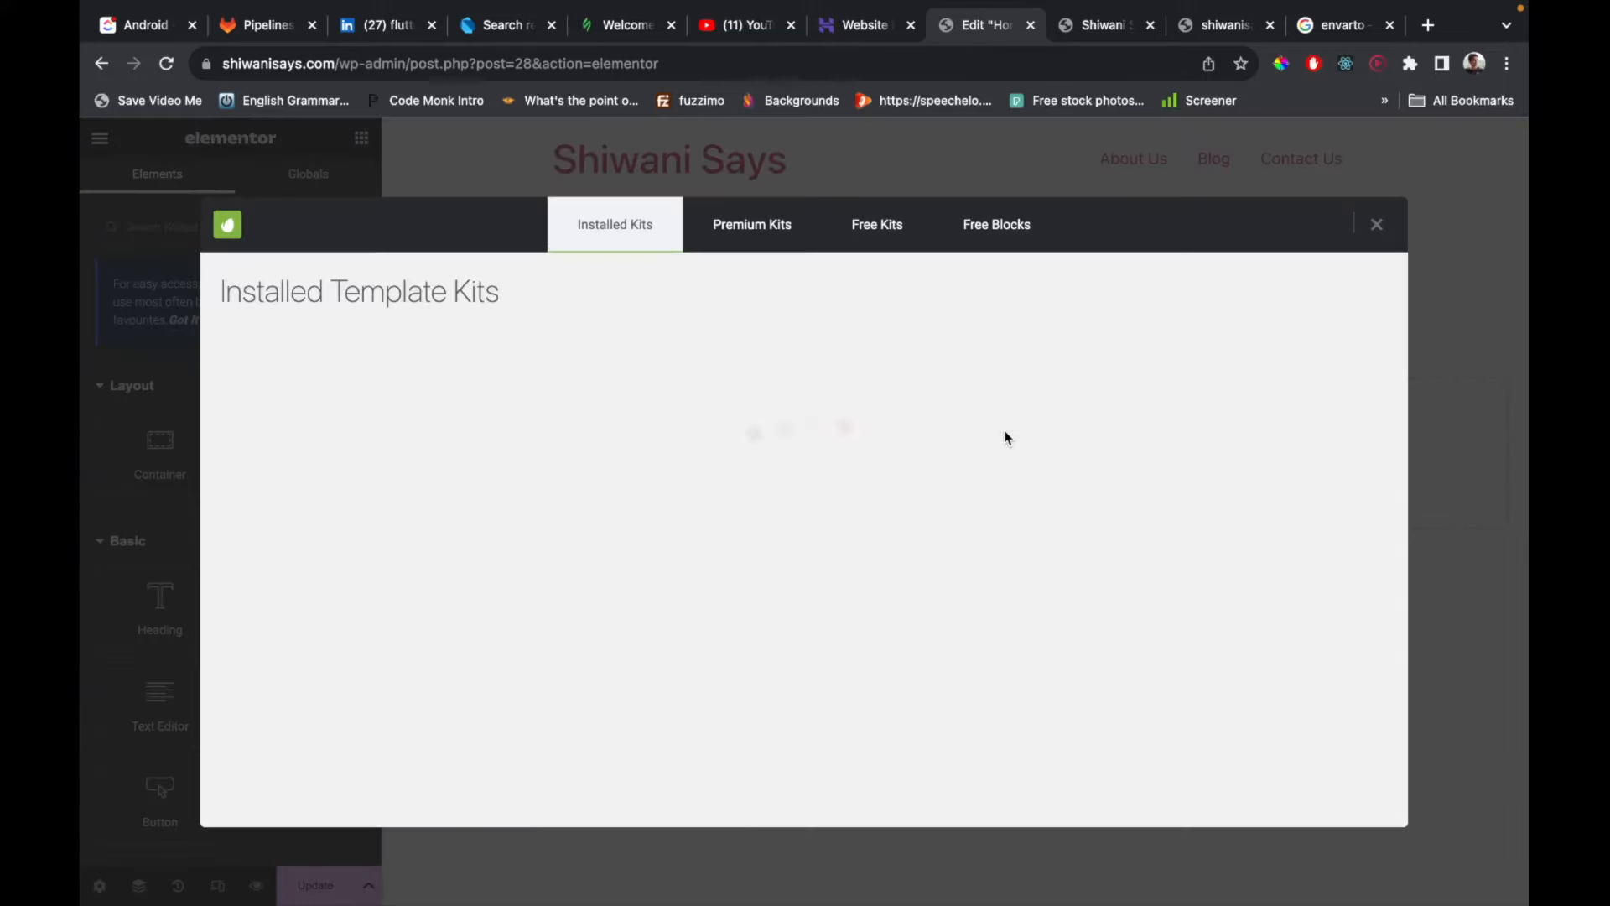
scroll(672, 346, down, 1)
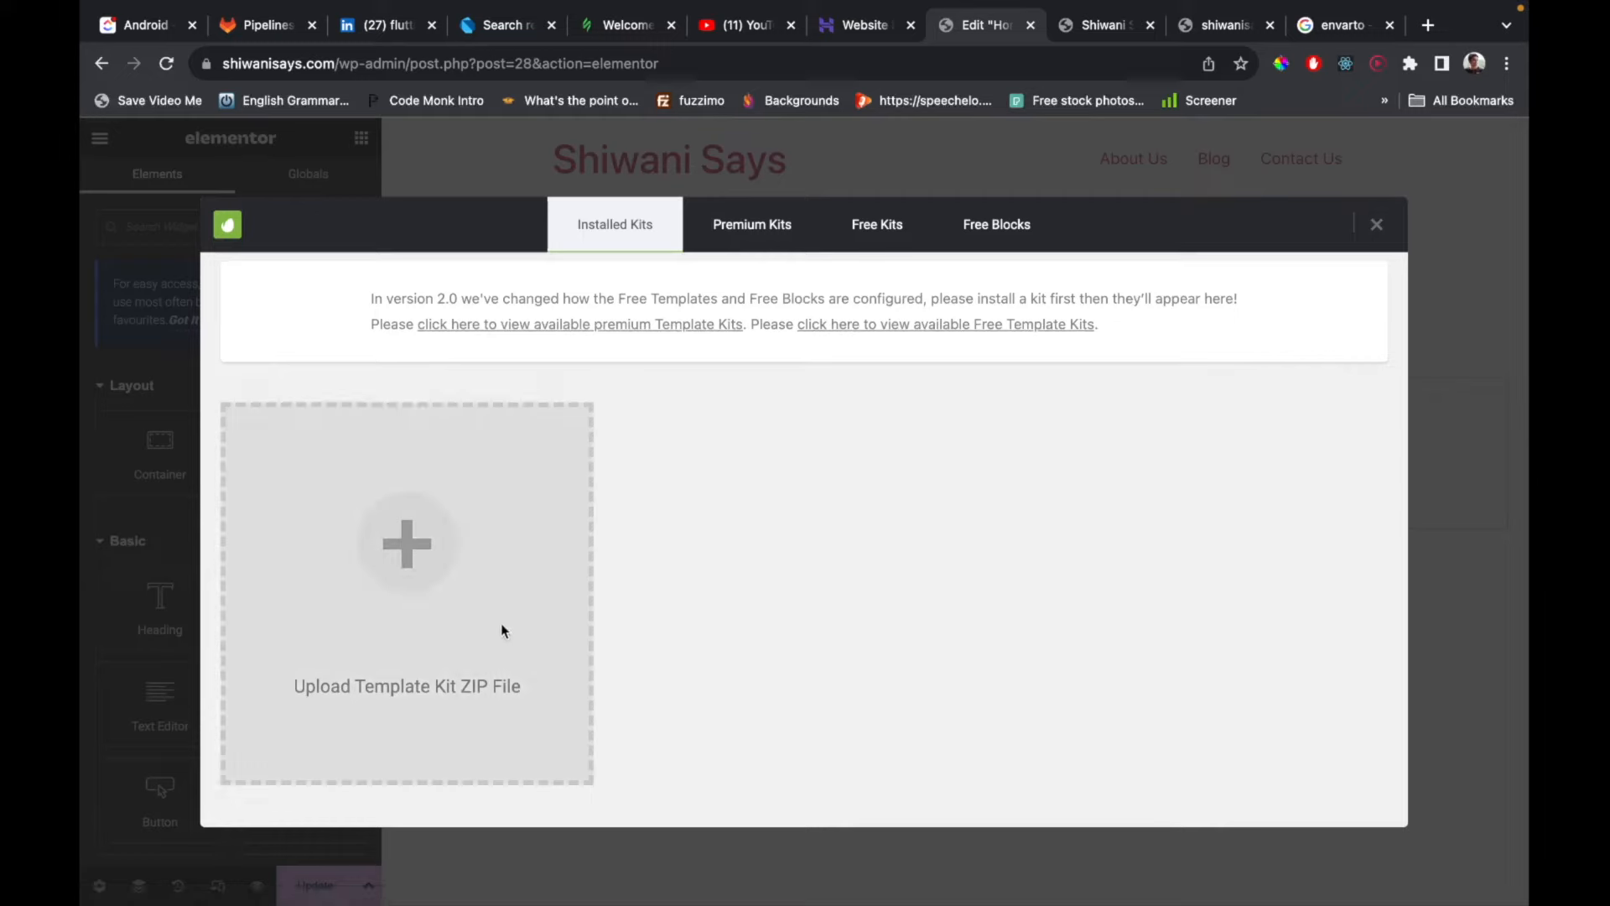
click(877, 225)
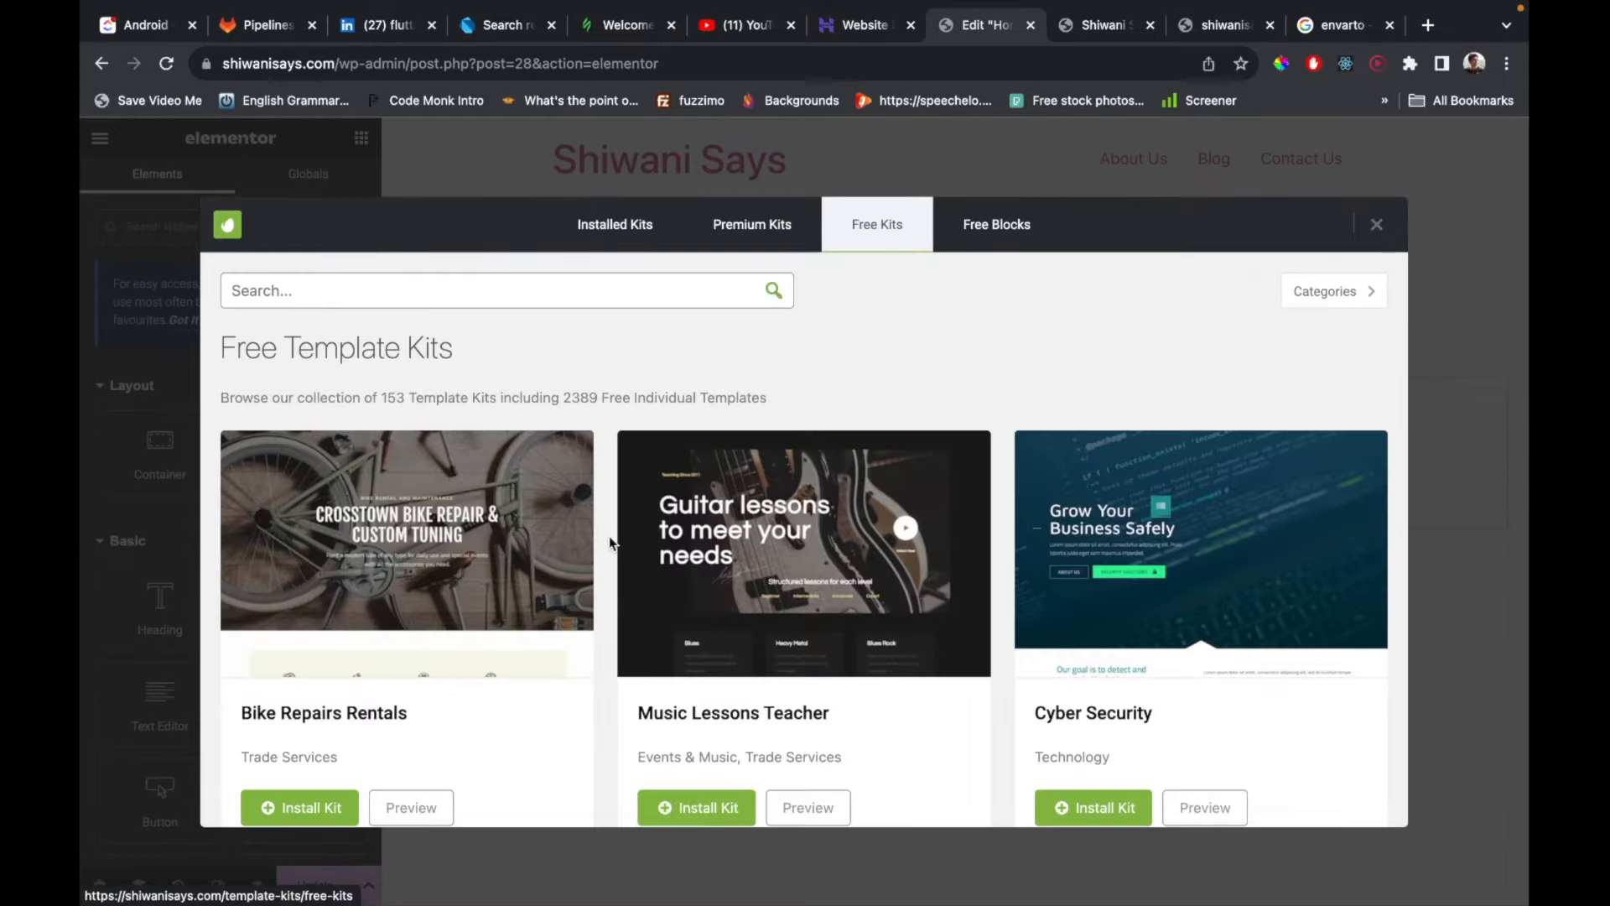
click(422, 297)
text(beauty])
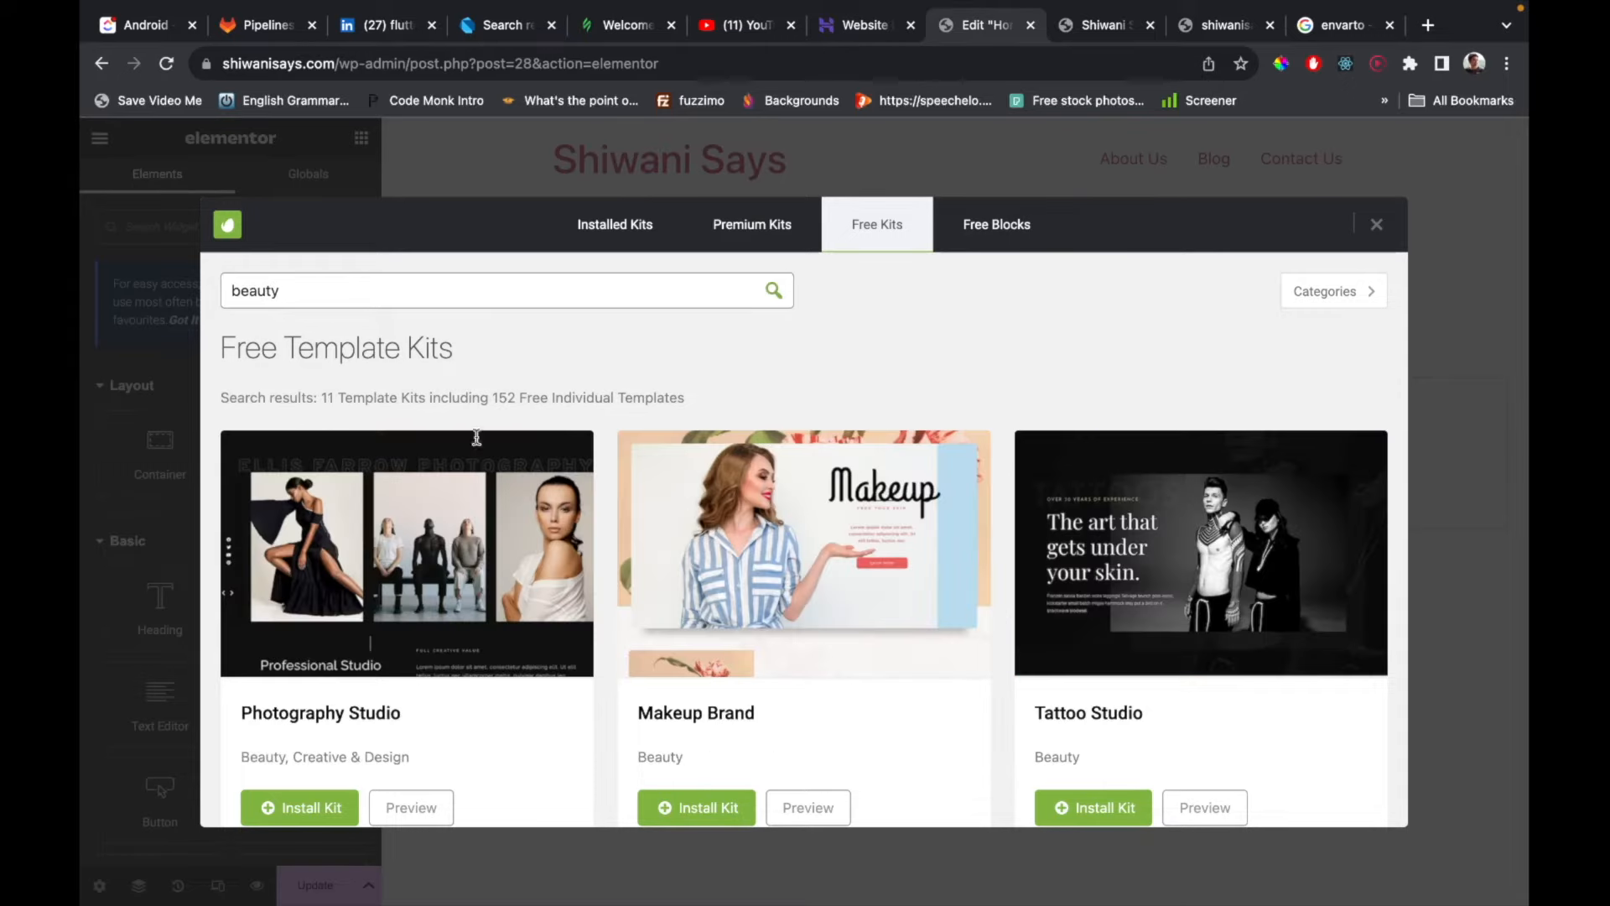
scroll(790, 619, down, 1)
click(711, 749)
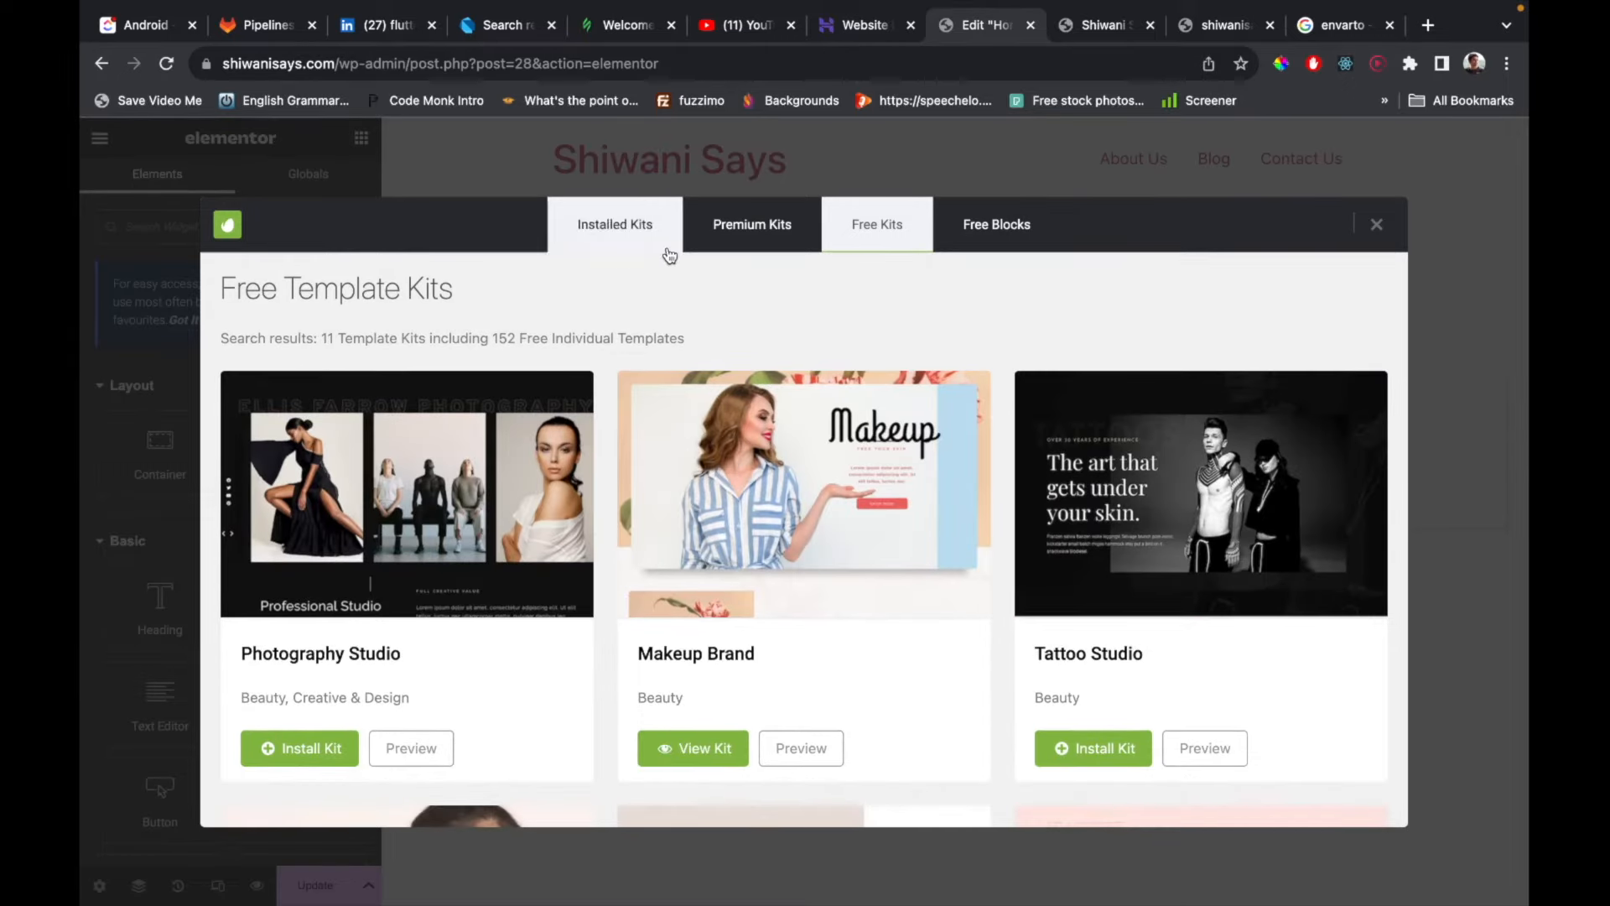
Insert the Home 1 template from the installed Makeup Brand kit into the Home page.
click(670, 252)
click(431, 576)
scroll(398, 679, down, 1)
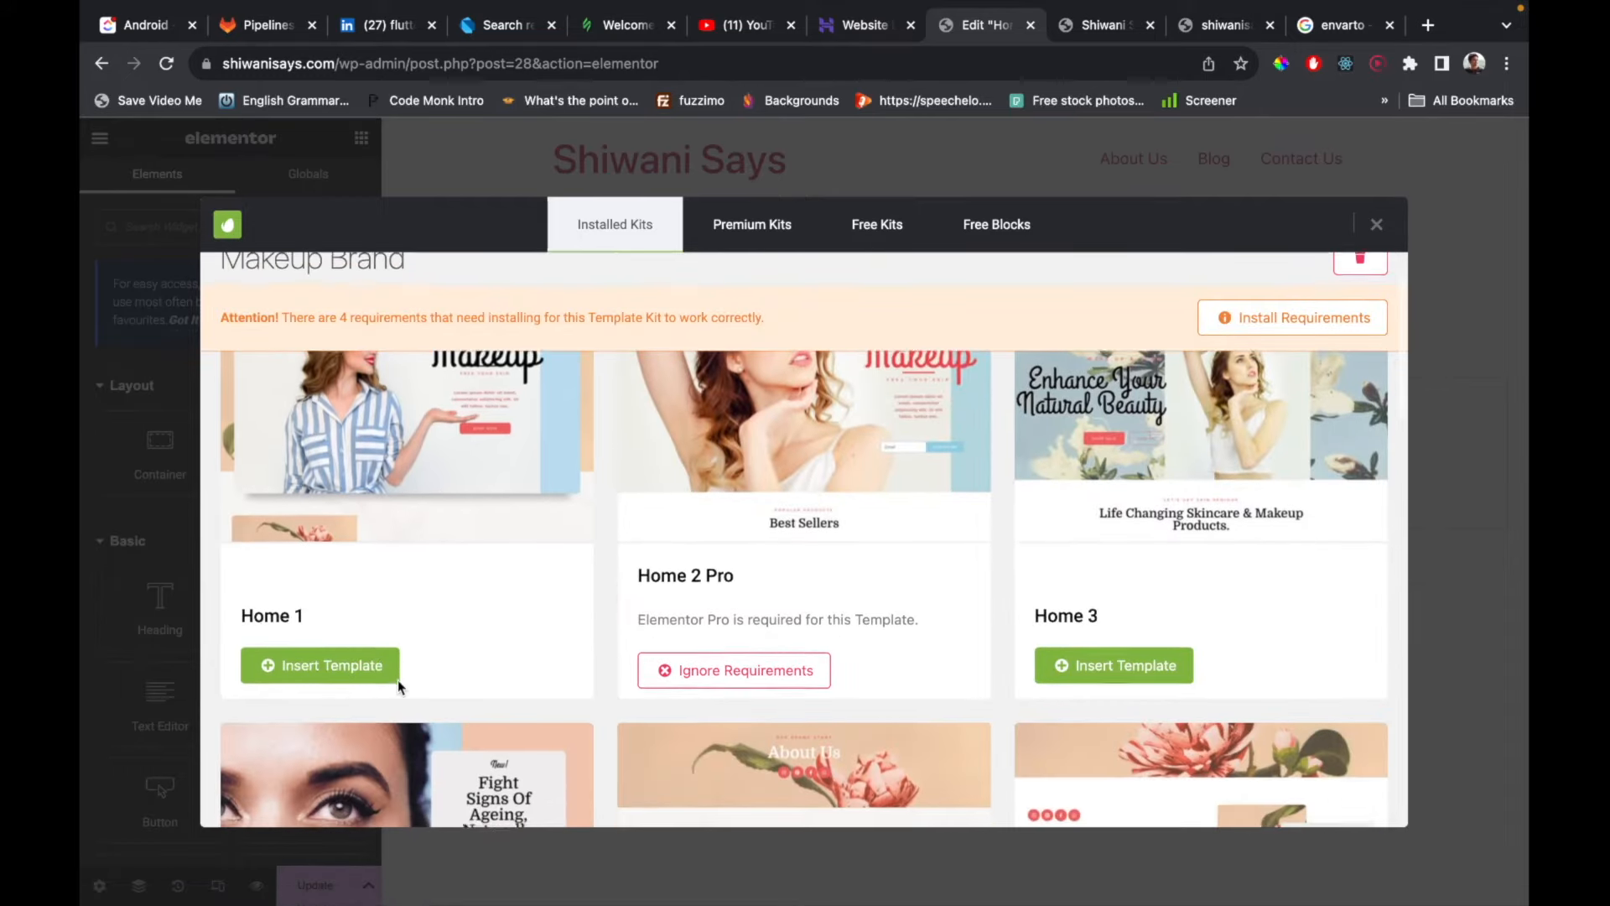
click(330, 666)
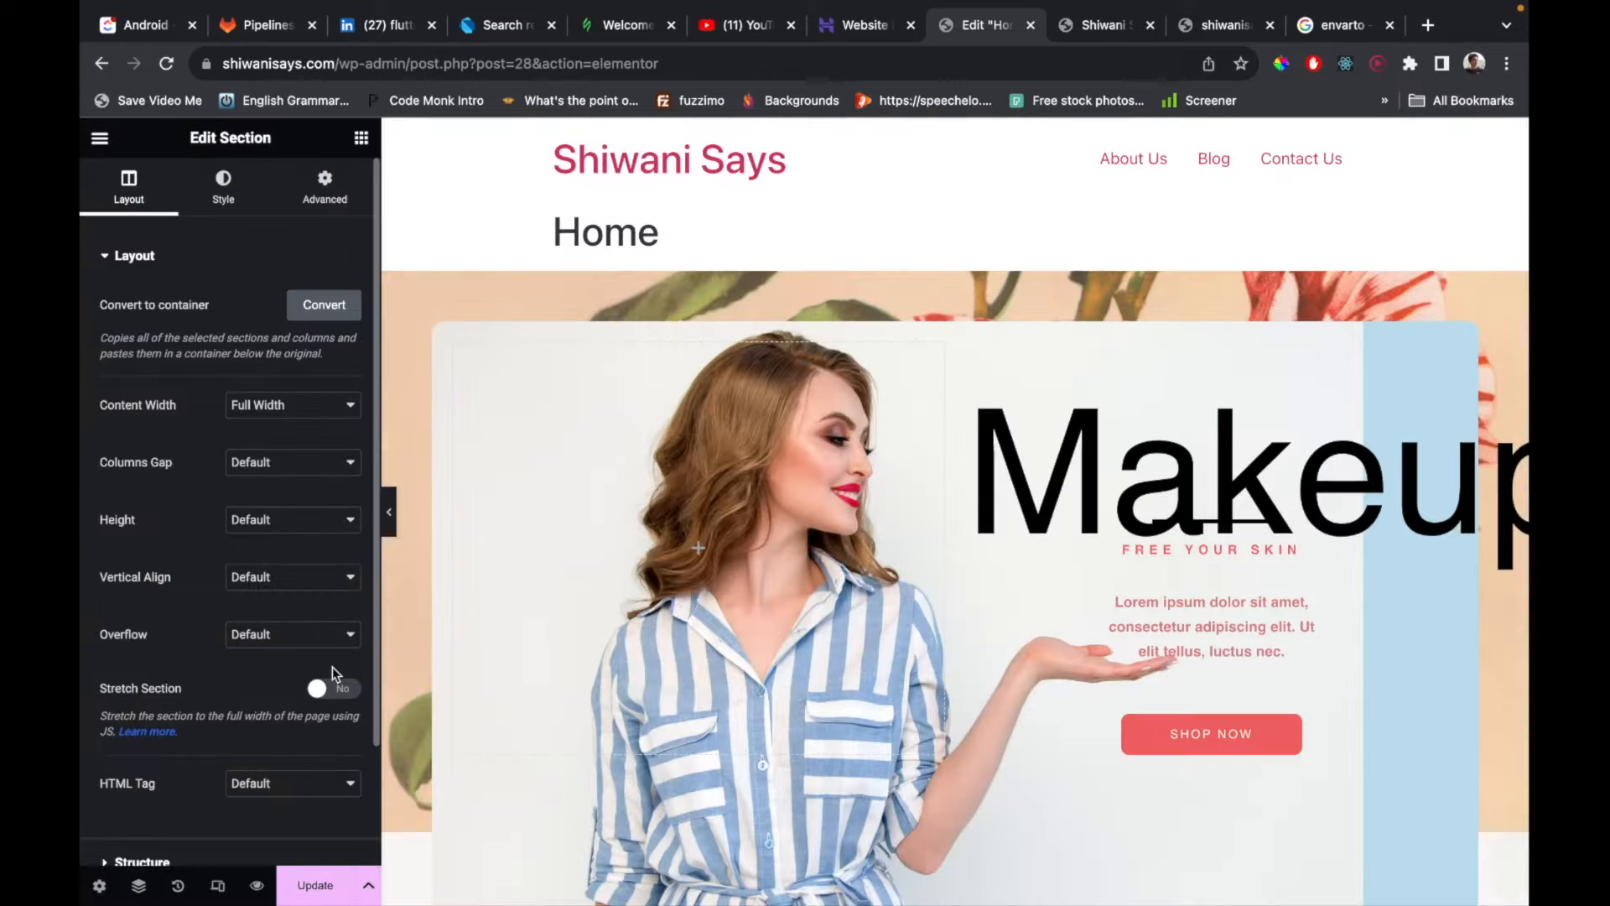
Review the inserted template's sections, update the Home page and switch to the live site.
scroll(1001, 698, down, 15)
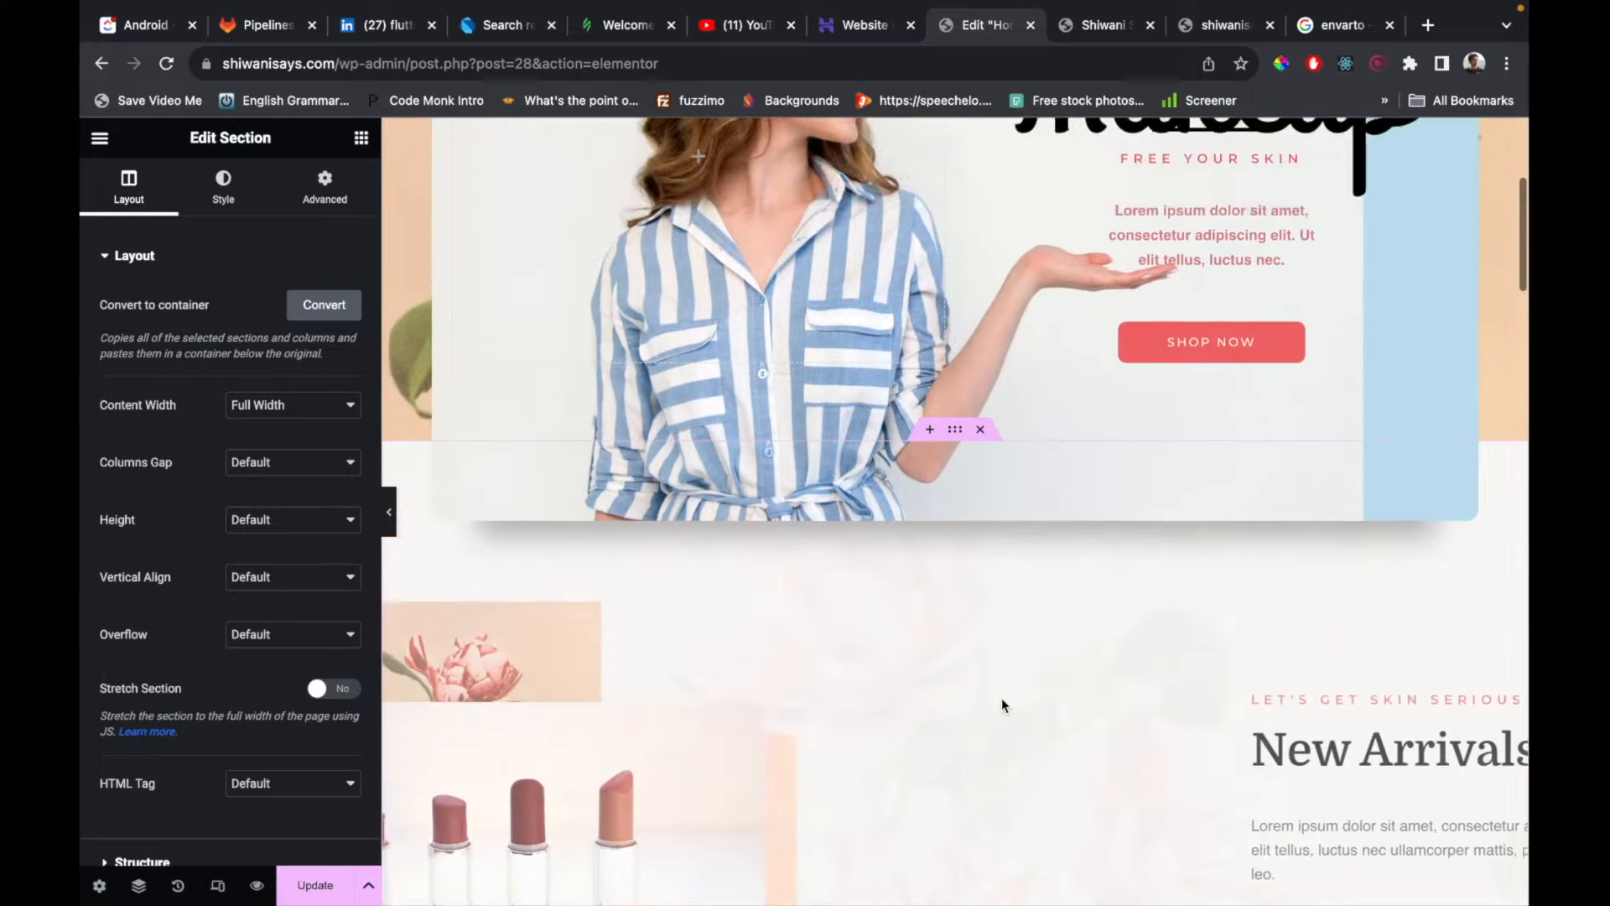
scroll(1002, 698, down, 15)
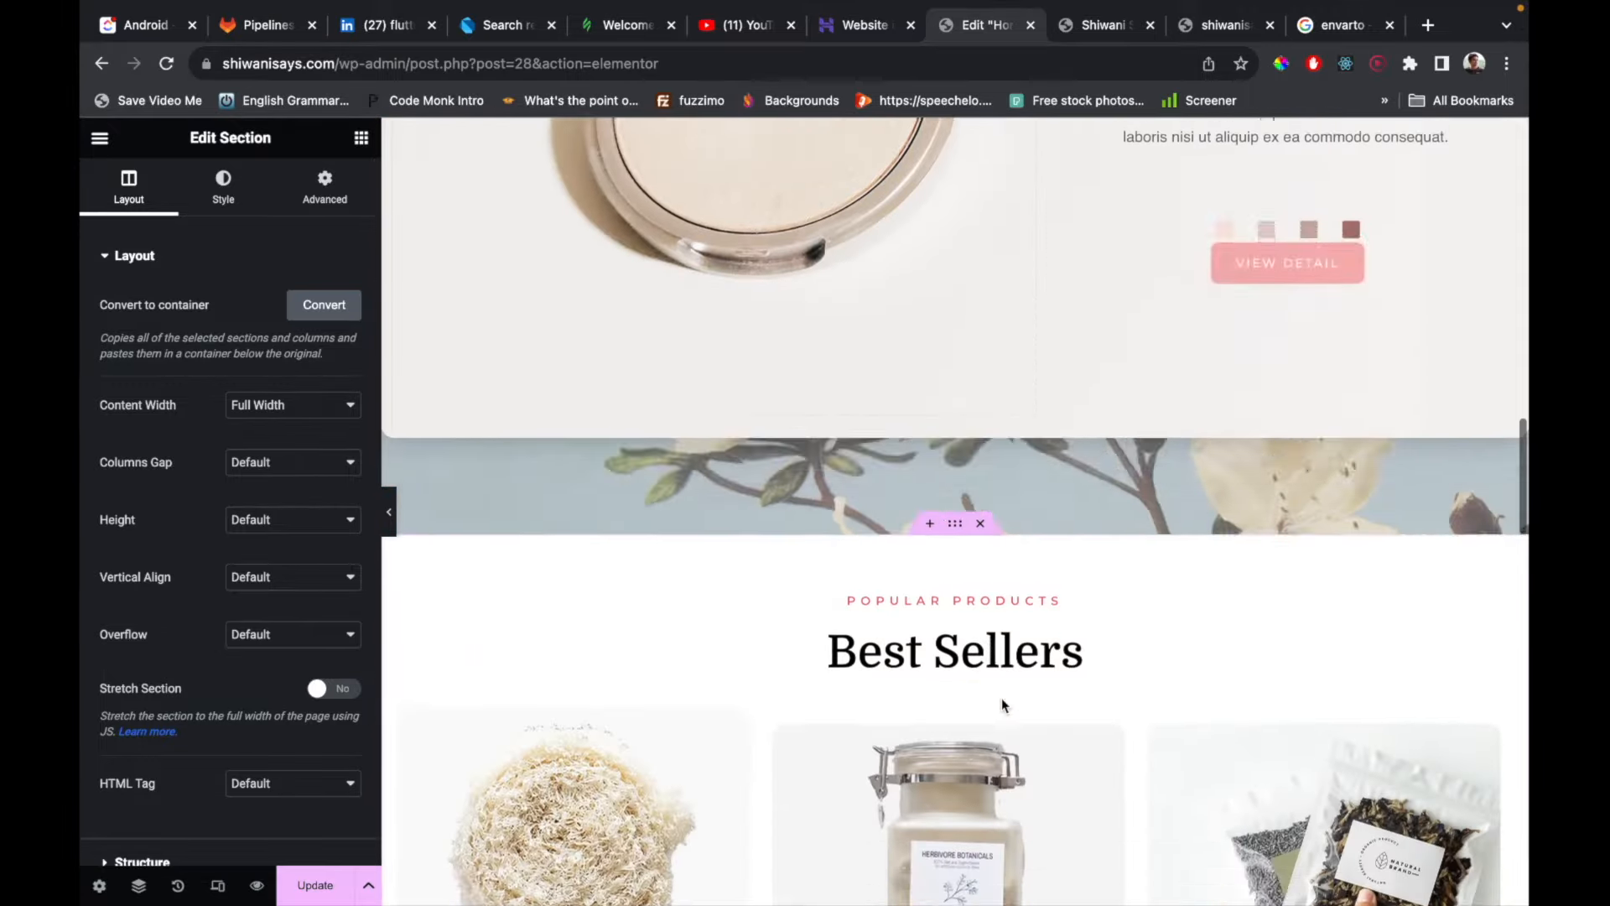
scroll(1003, 698, down, 15)
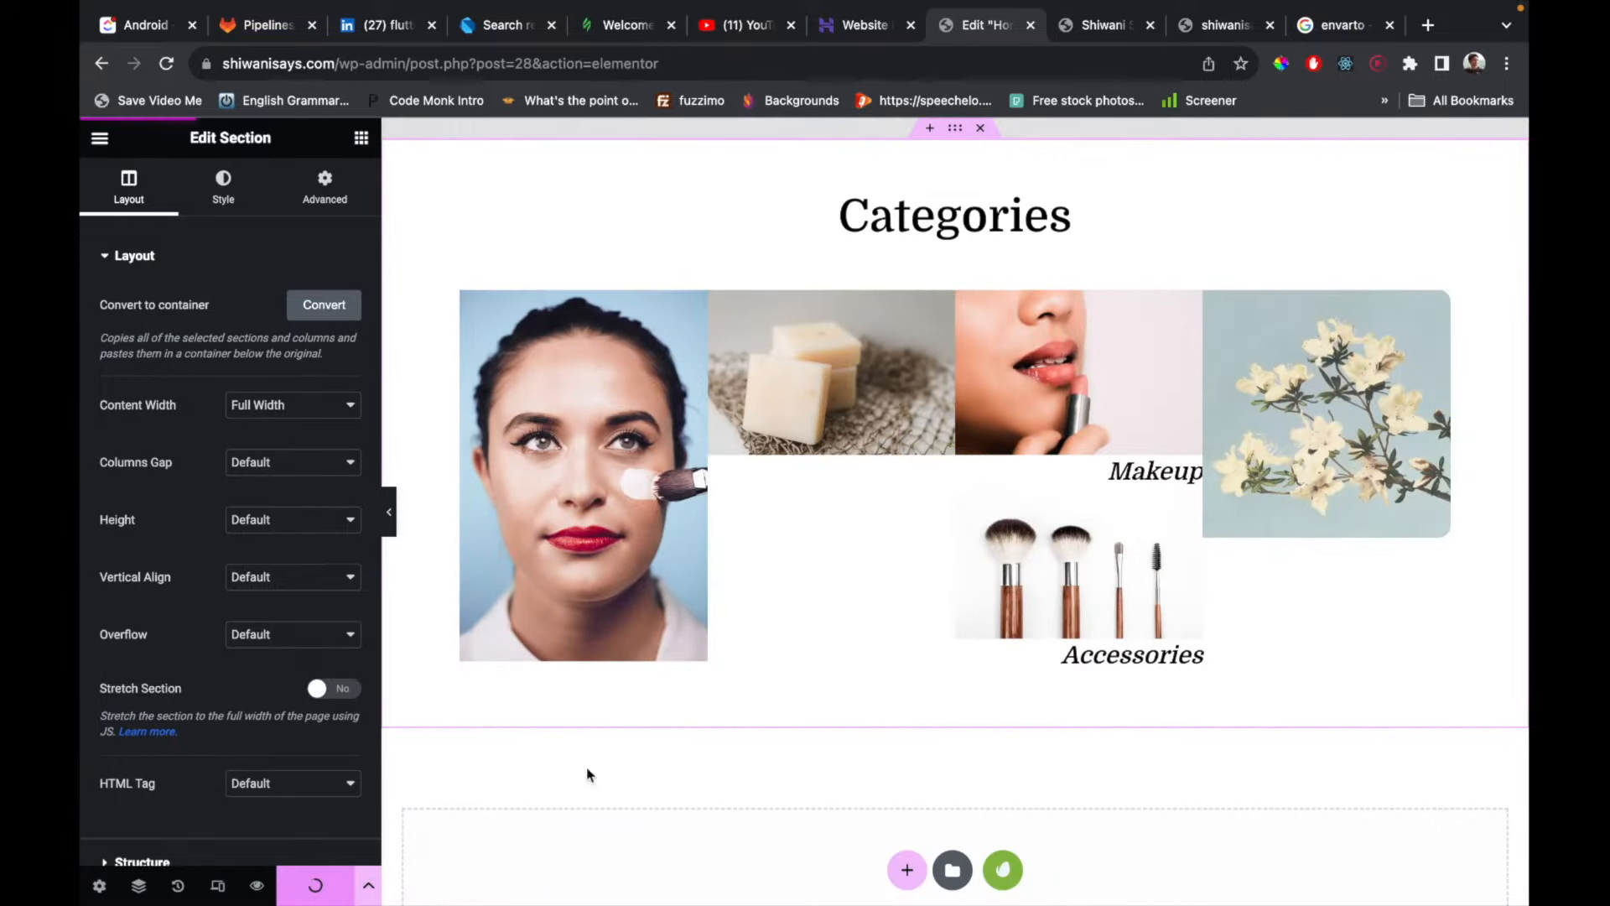
click(1123, 27)
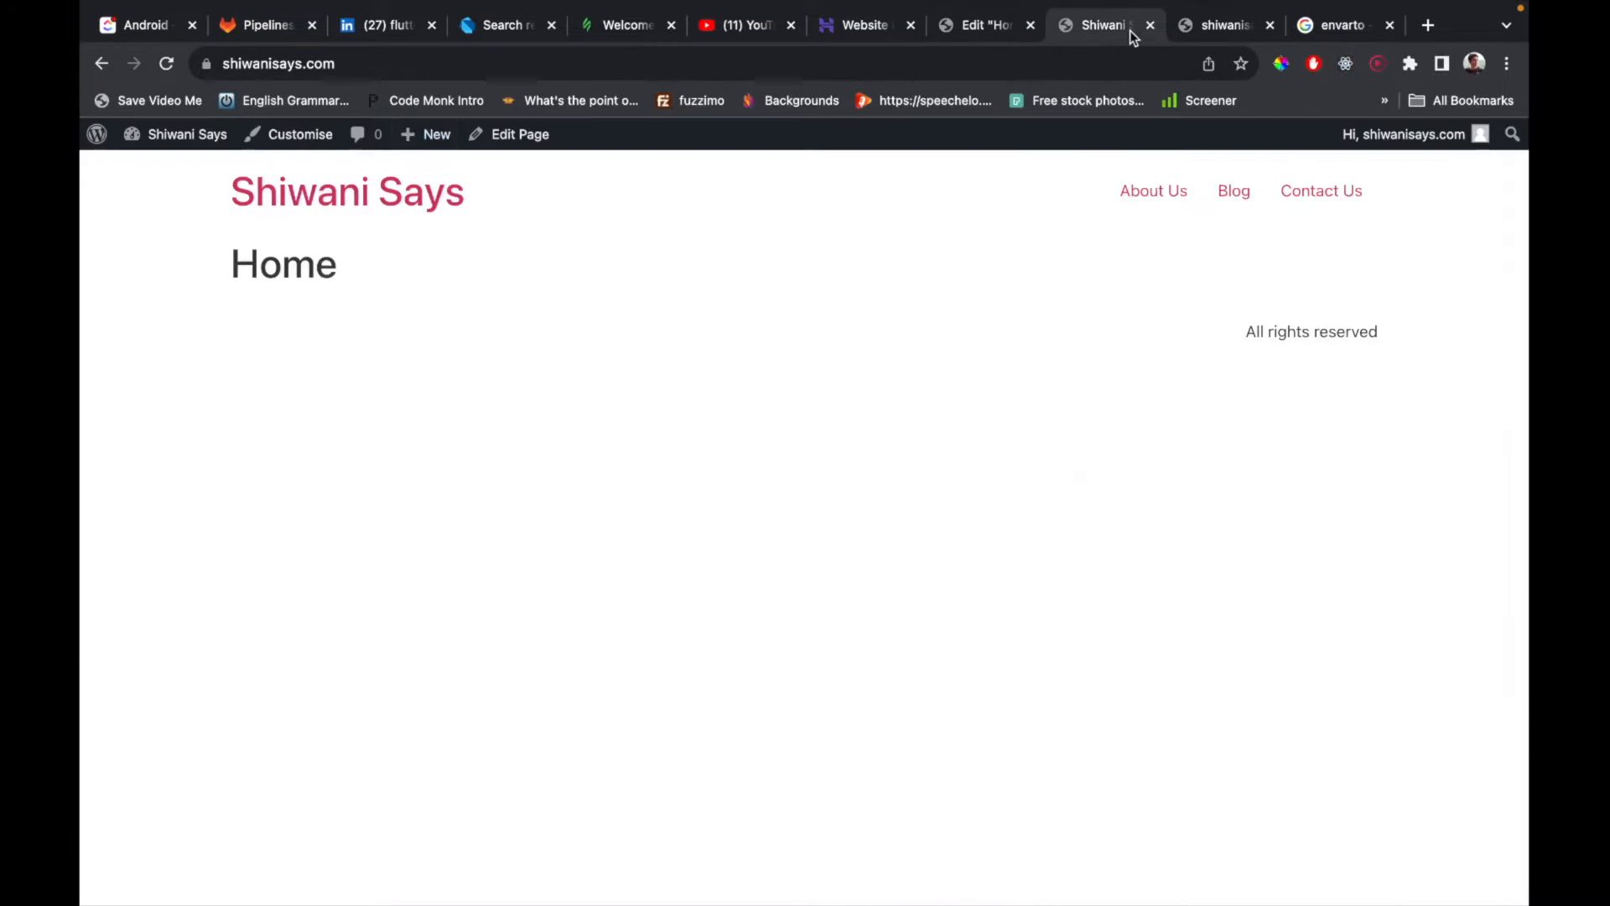
Reload the live homepage and look over the inserted makeup design from the hero section down to Categories.
click(166, 65)
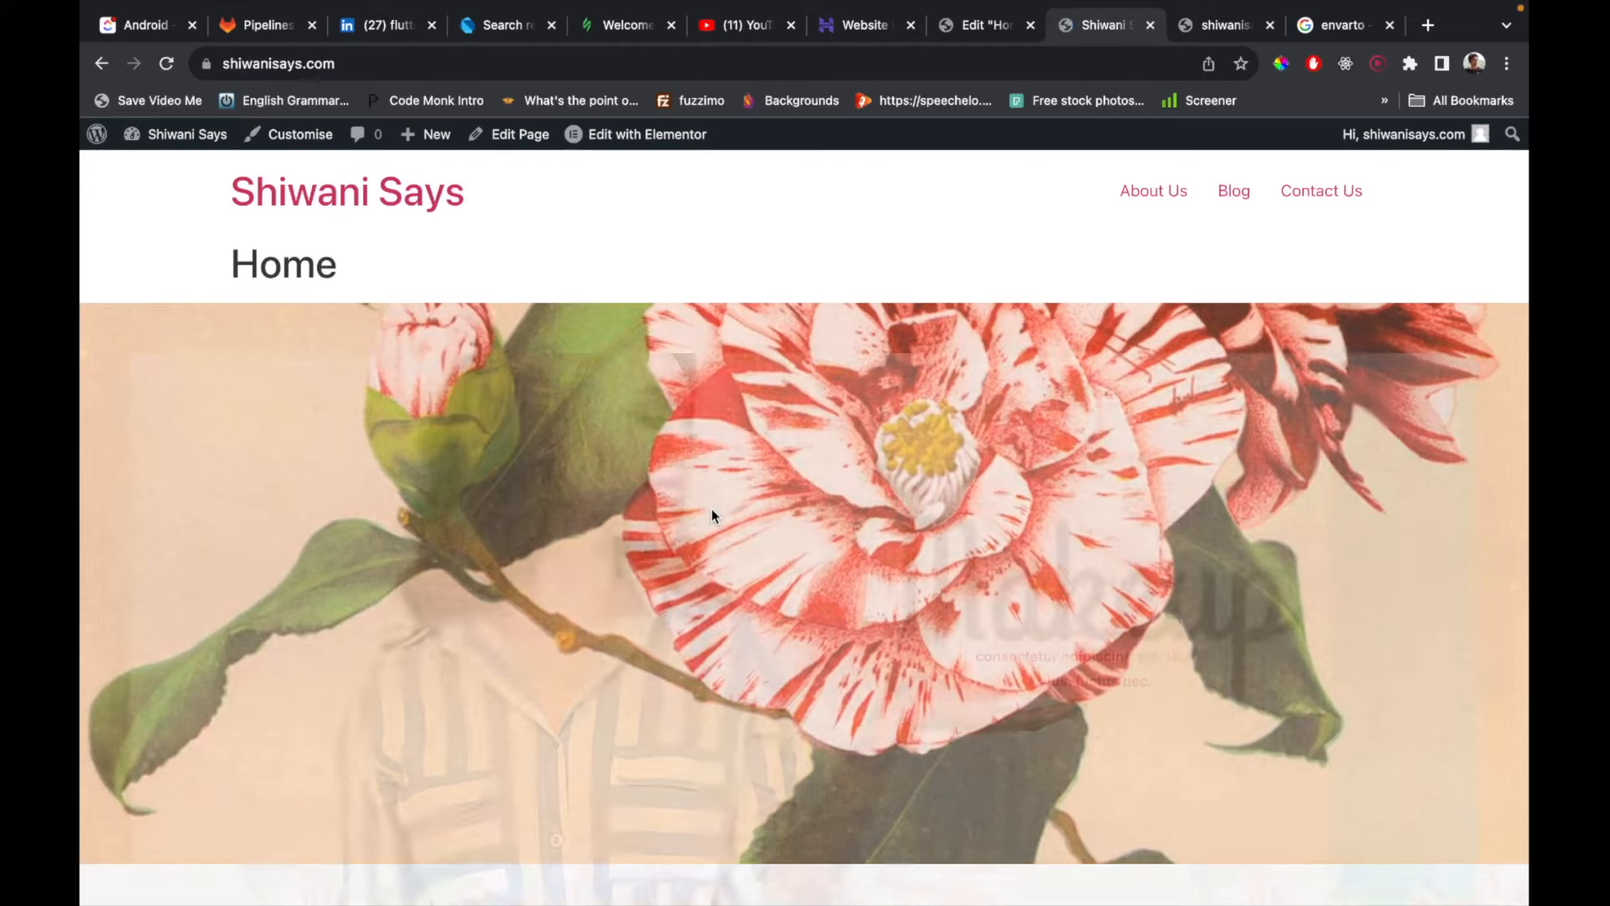
scroll(711, 509, down, 1)
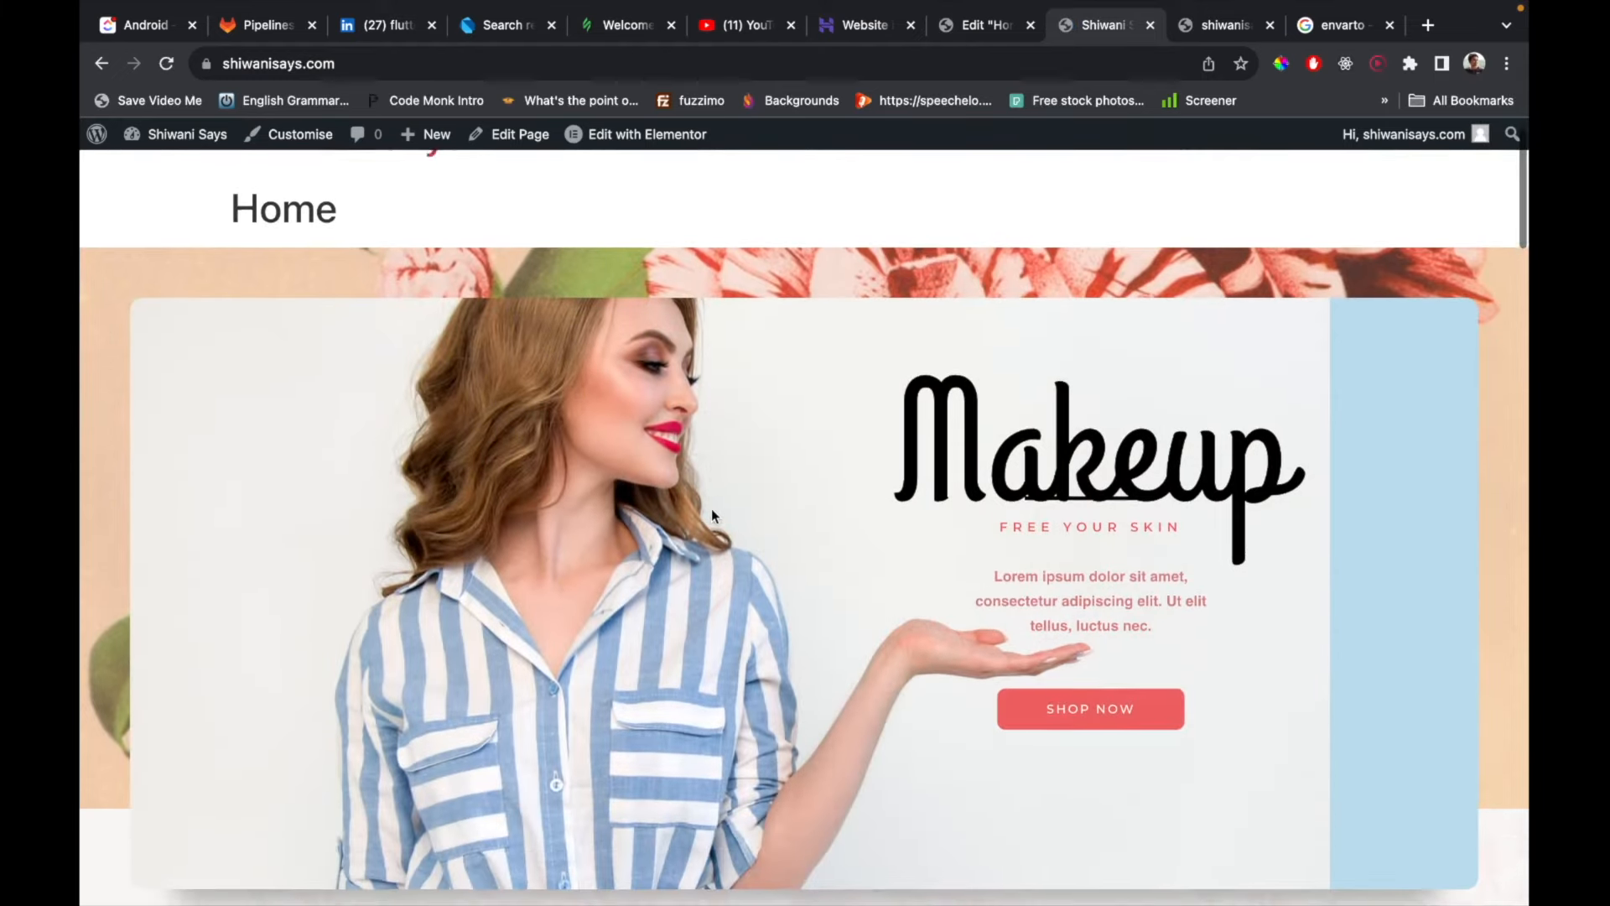
scroll(256, 297, up, 1)
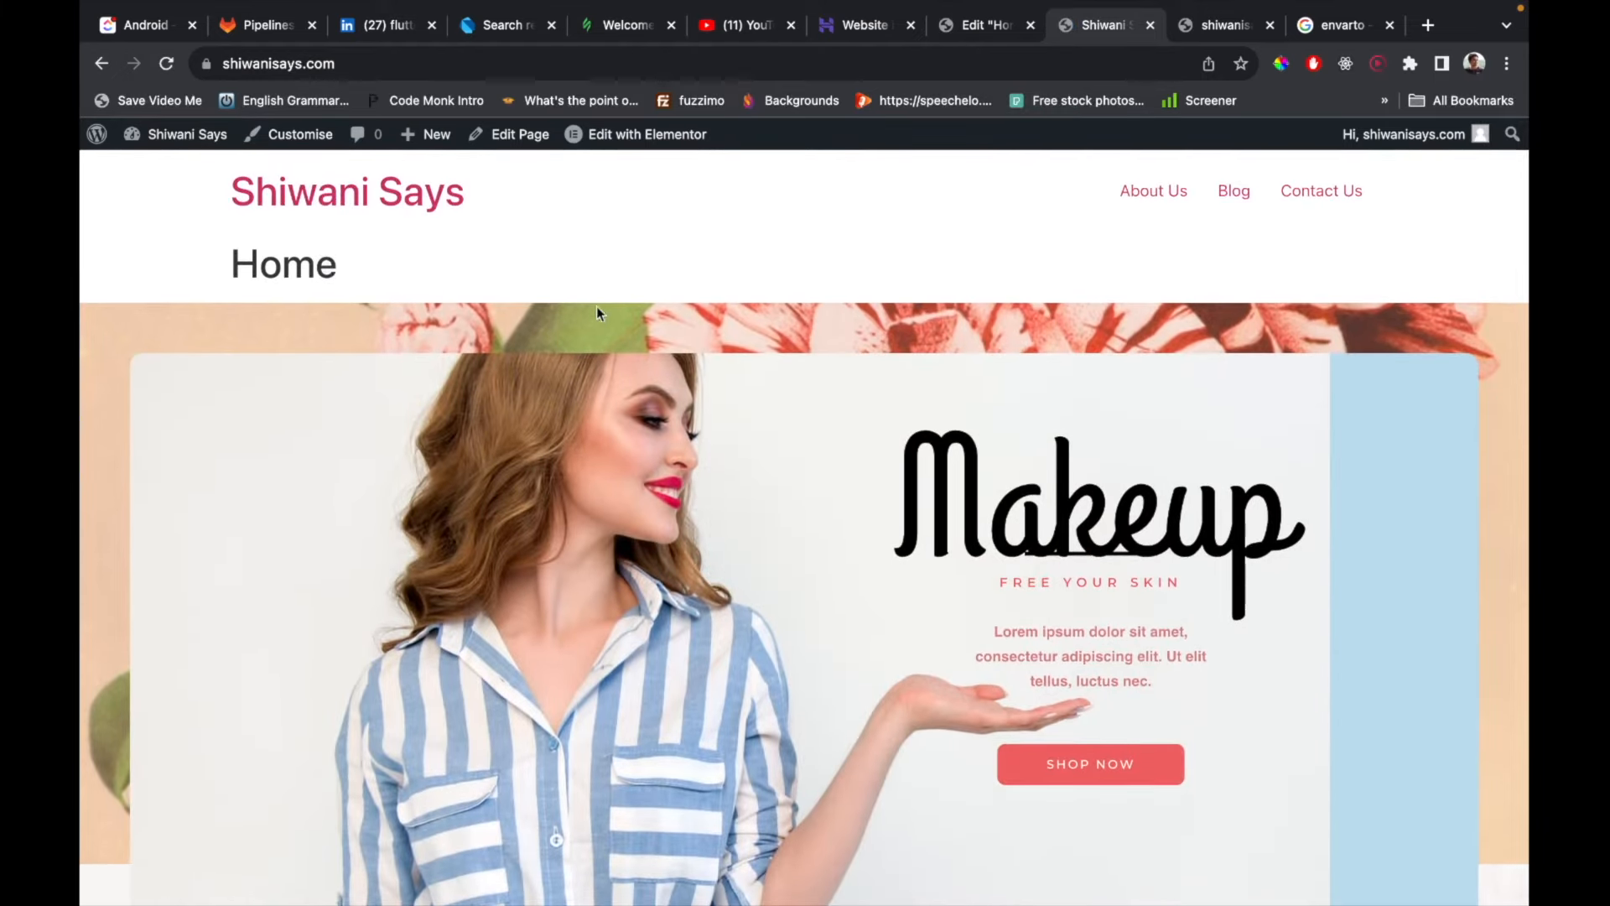
scroll(614, 318, down, 20)
scroll(614, 317, down, 15)
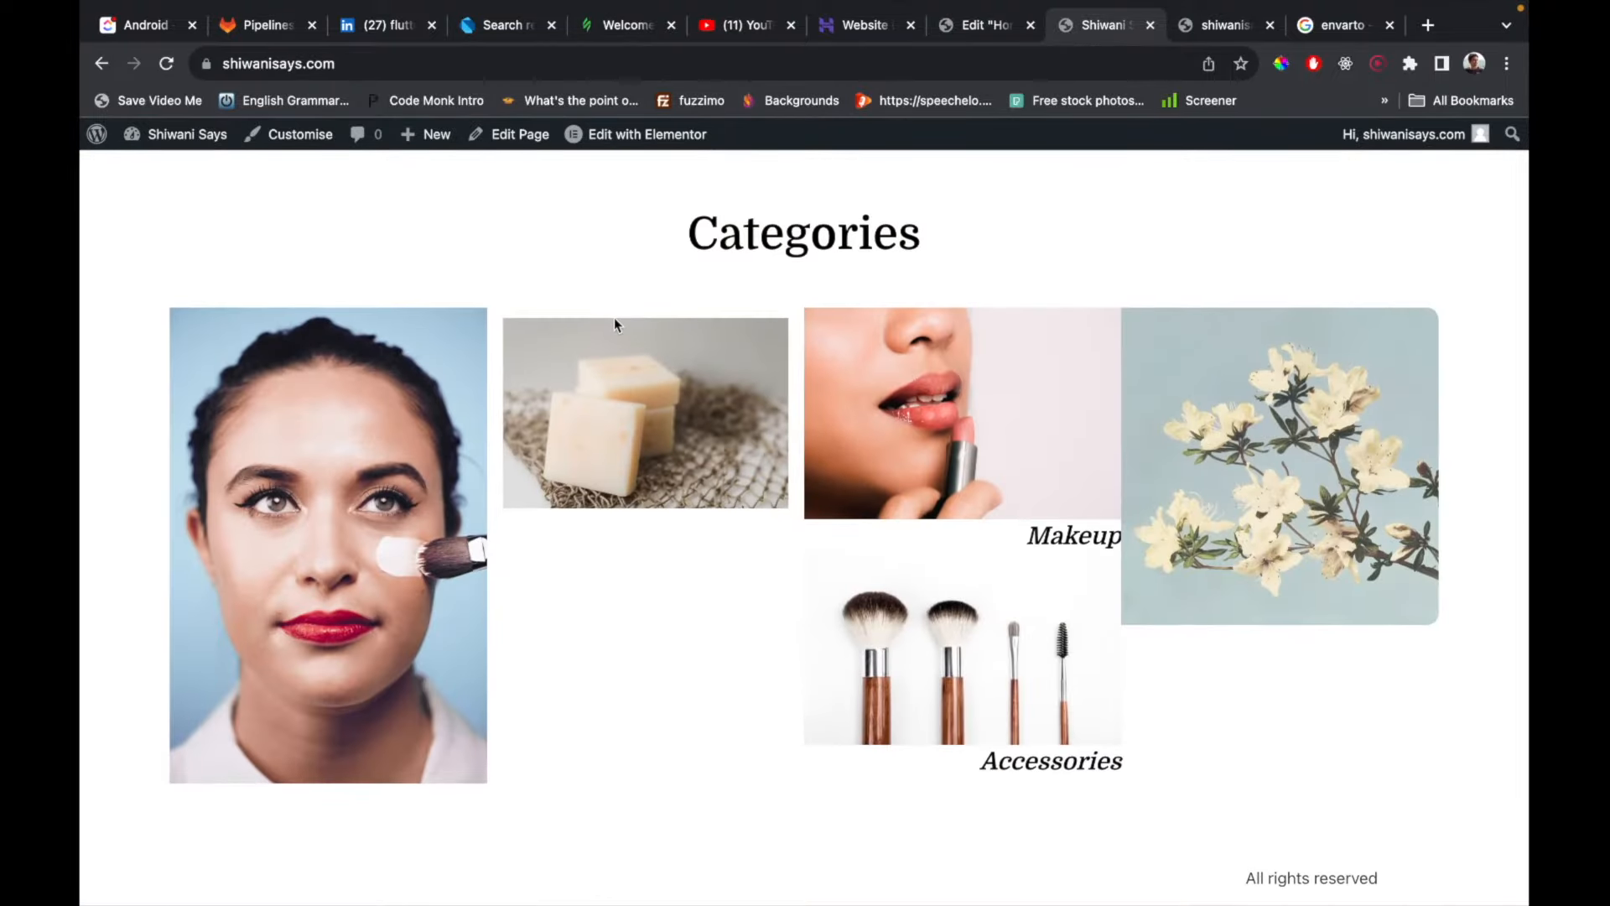
scroll(614, 319, up, 20)
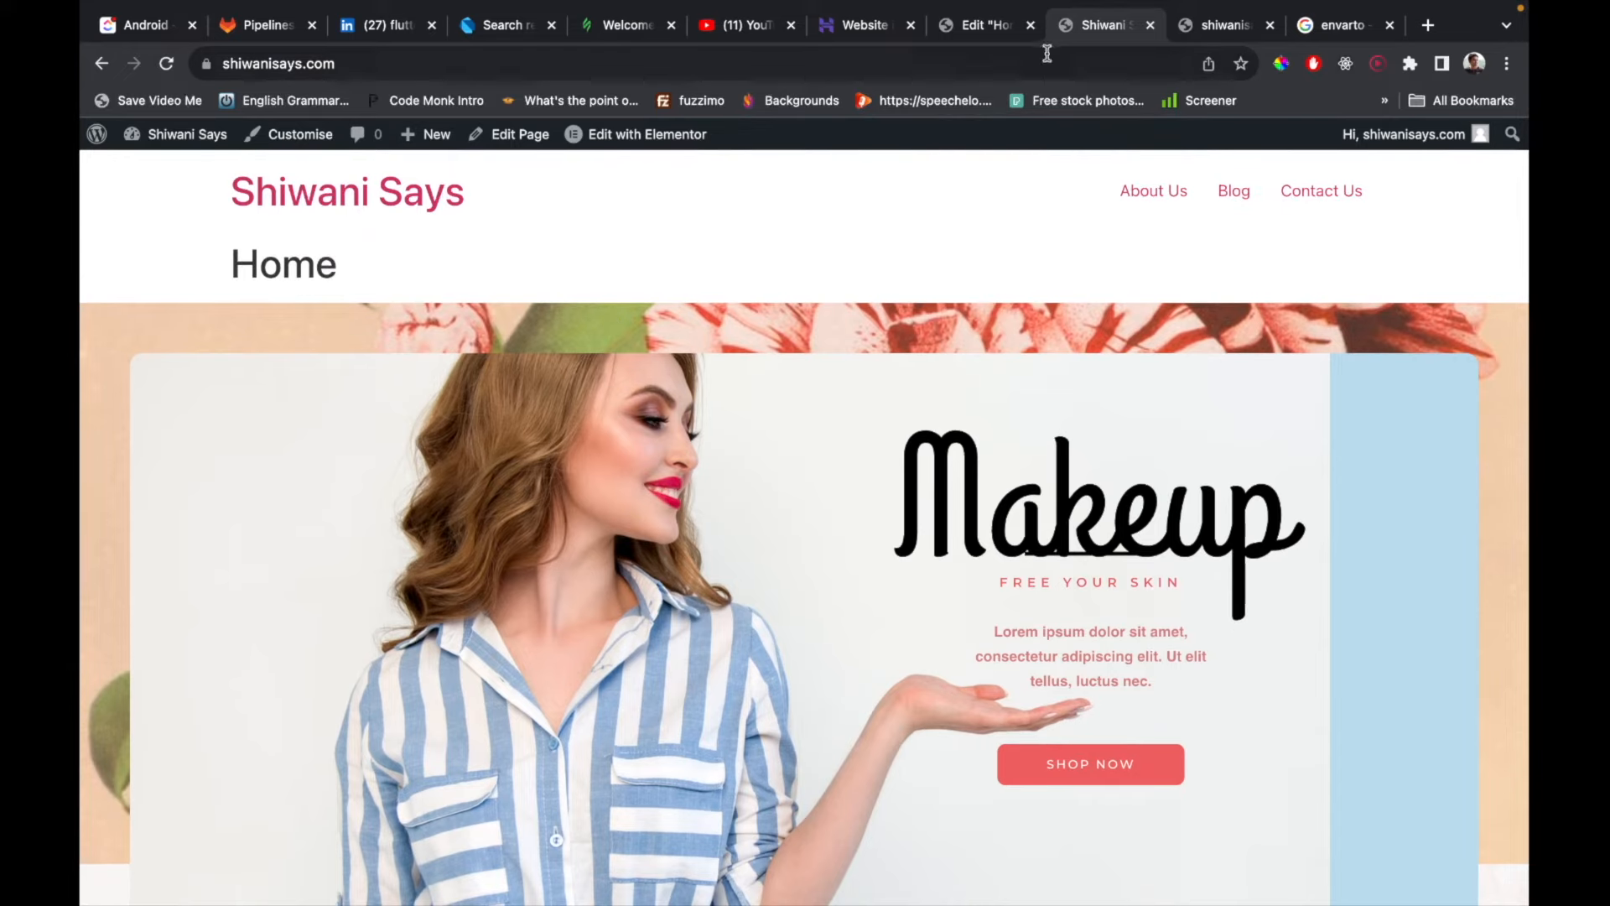
Return to the Elementor editor and examine the Home page's sections, including Mineral Magic, Best Sellers, Makeup Tutorials and Categories.
click(974, 30)
scroll(515, 453, up, 20)
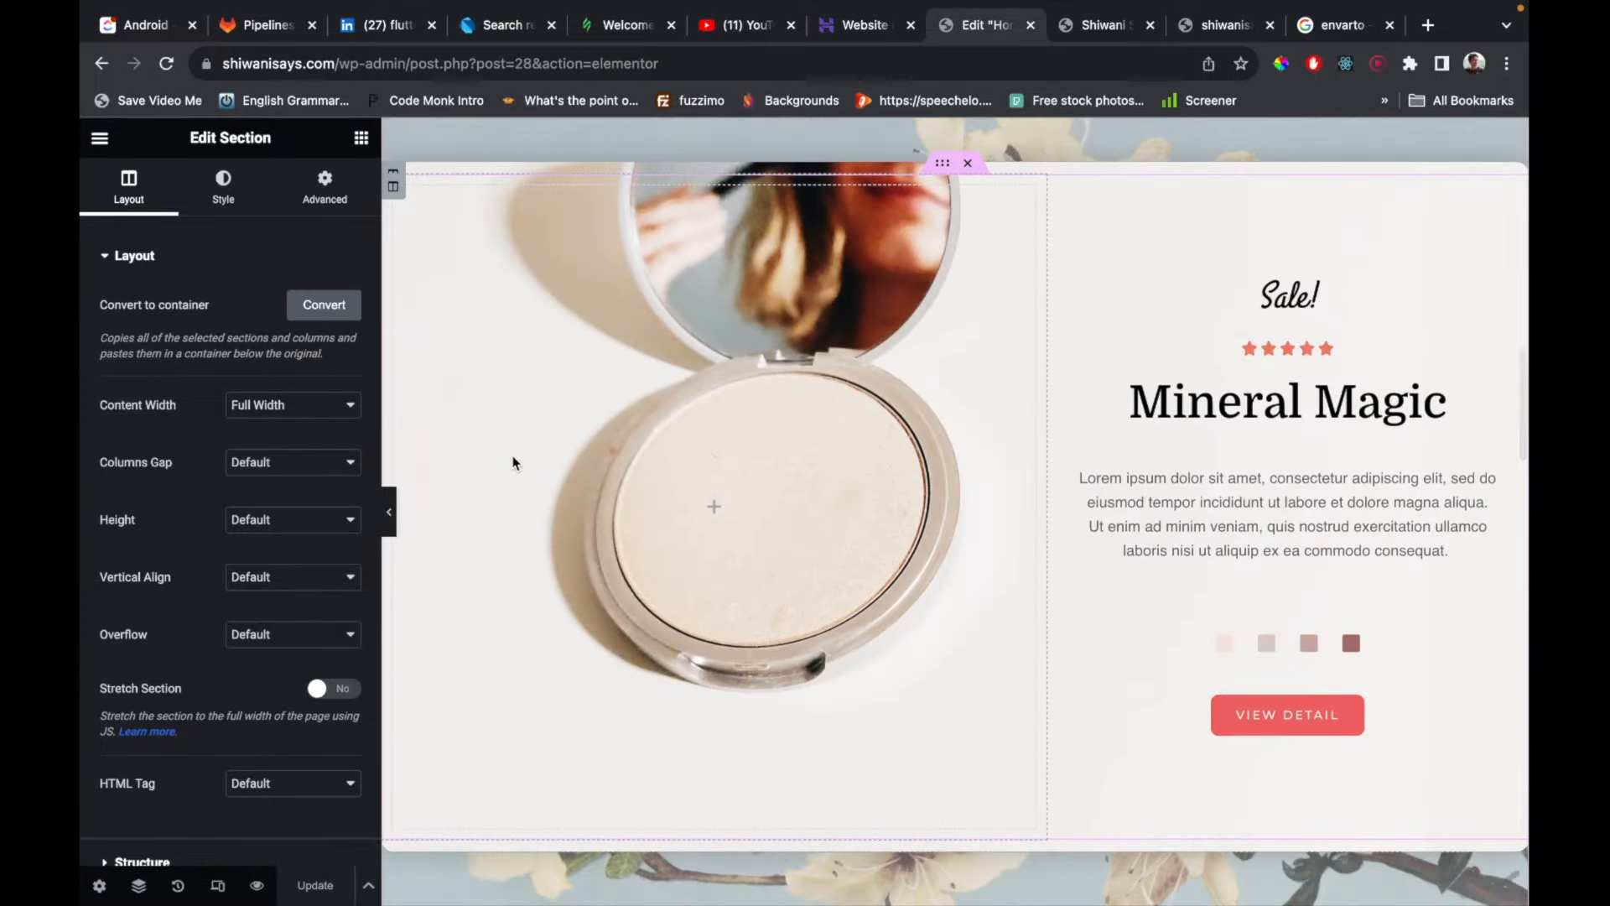
scroll(515, 464, up, 3)
scroll(1184, 443, up, 2)
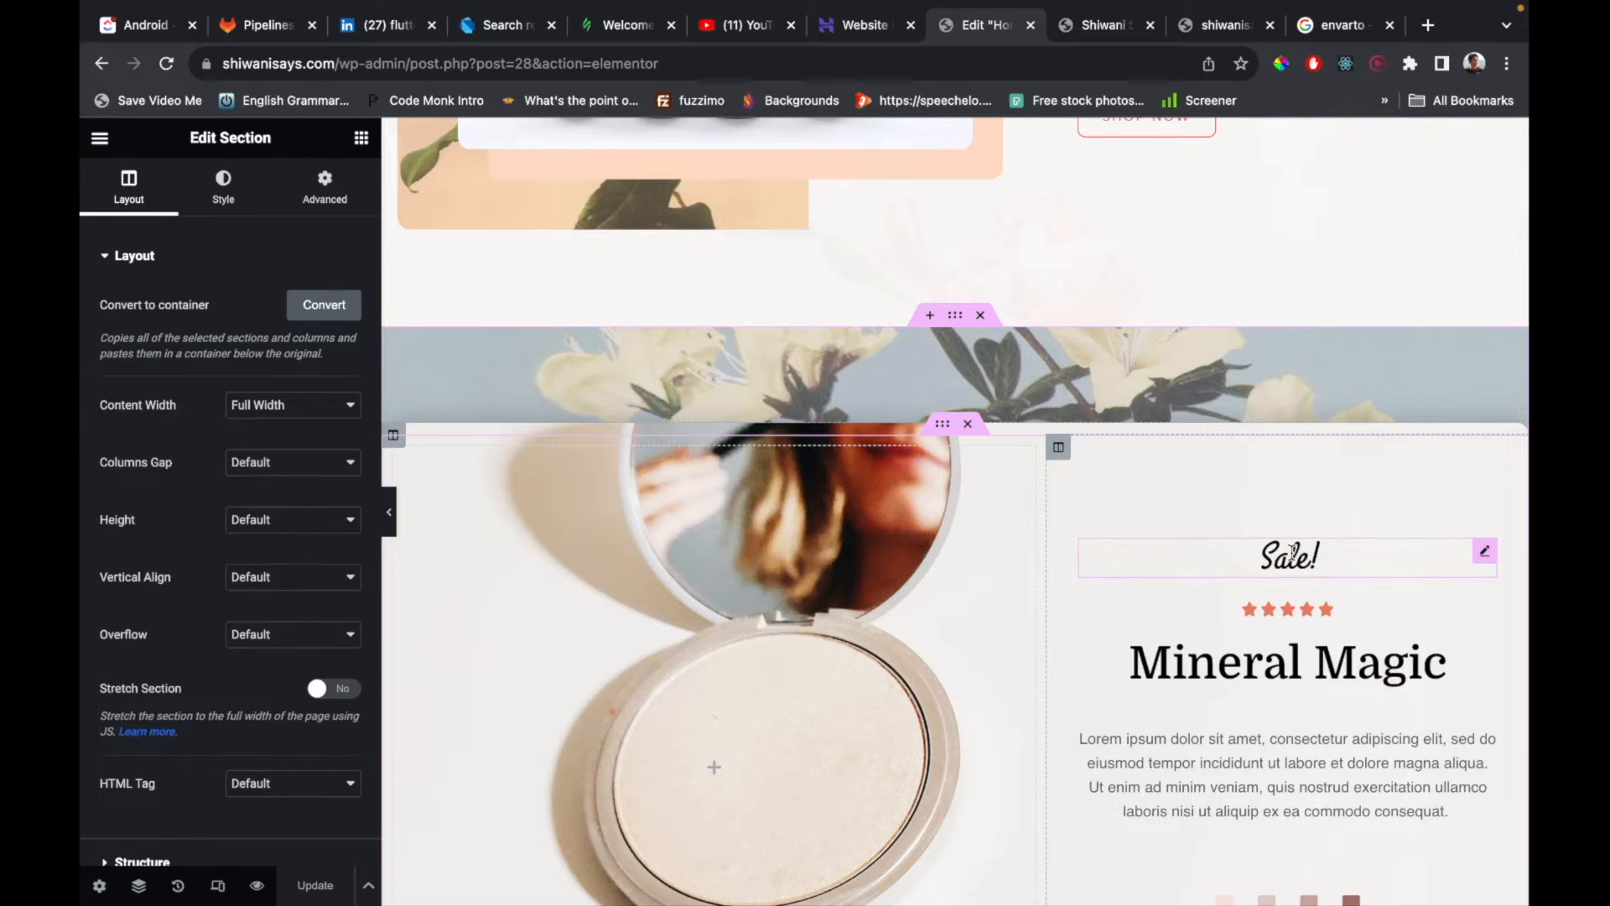
scroll(1292, 558, down, 10)
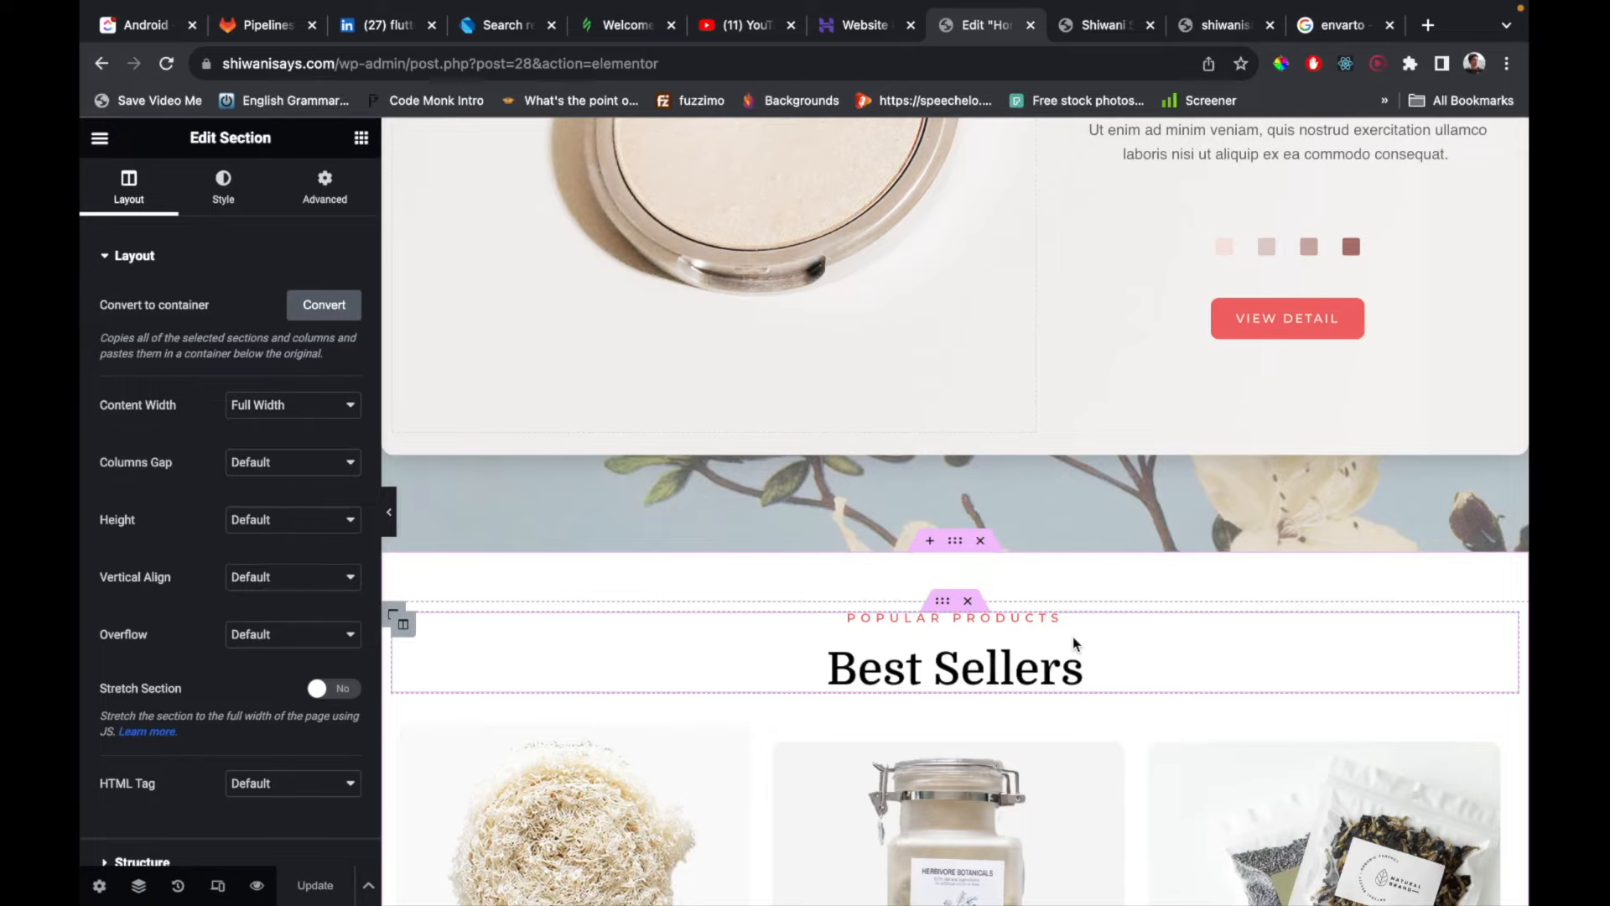
scroll(1076, 644, down, 7)
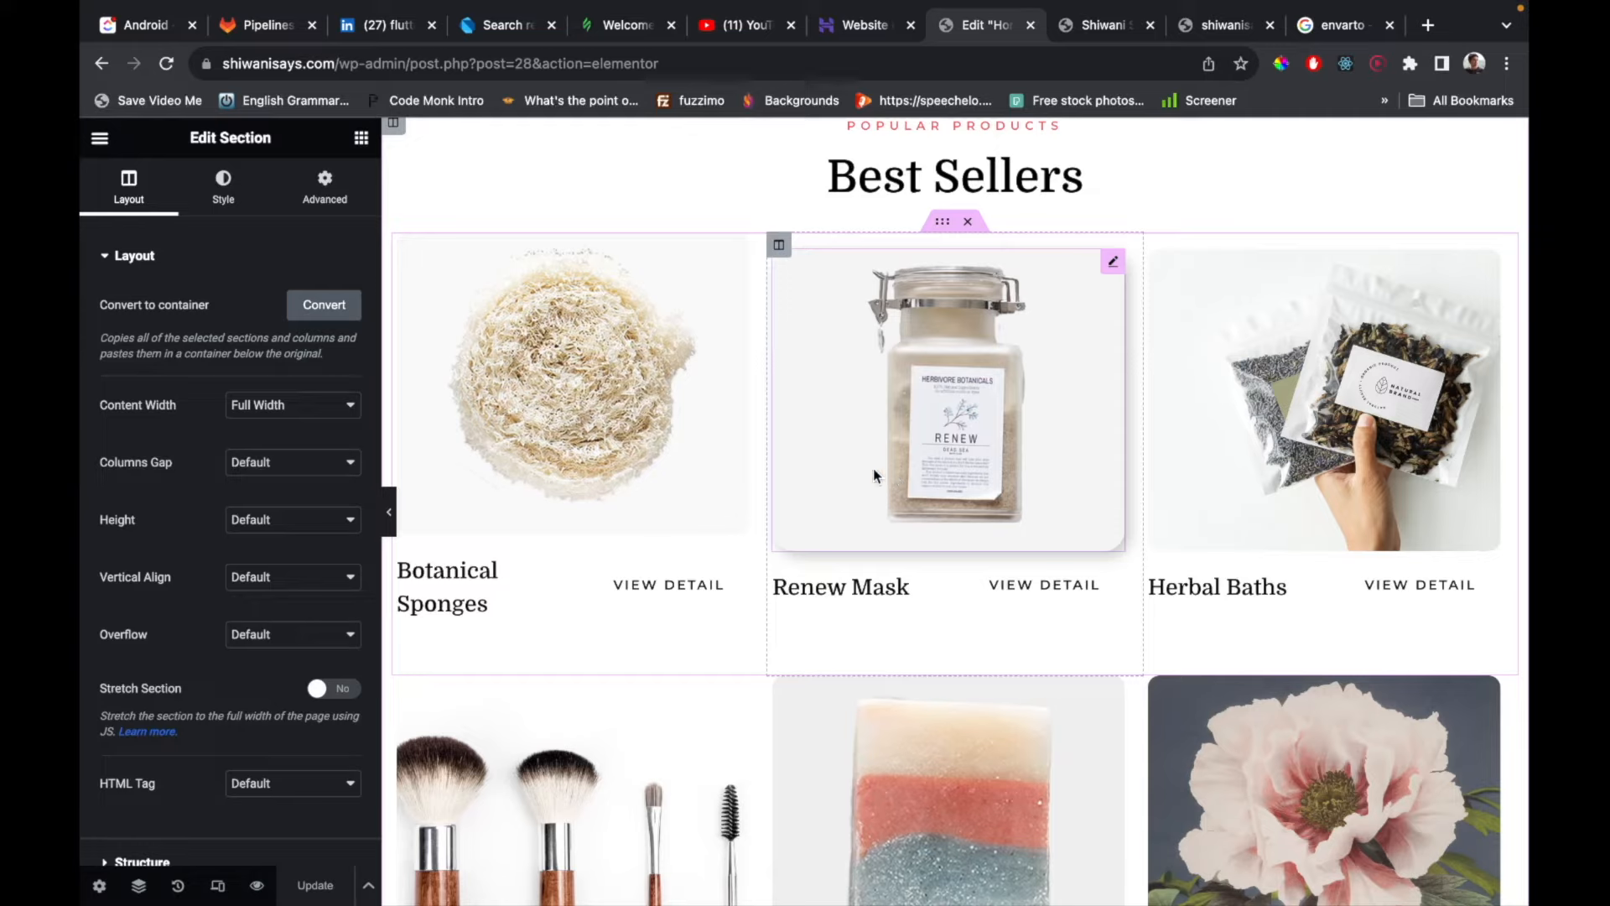
scroll(596, 513, down, 3)
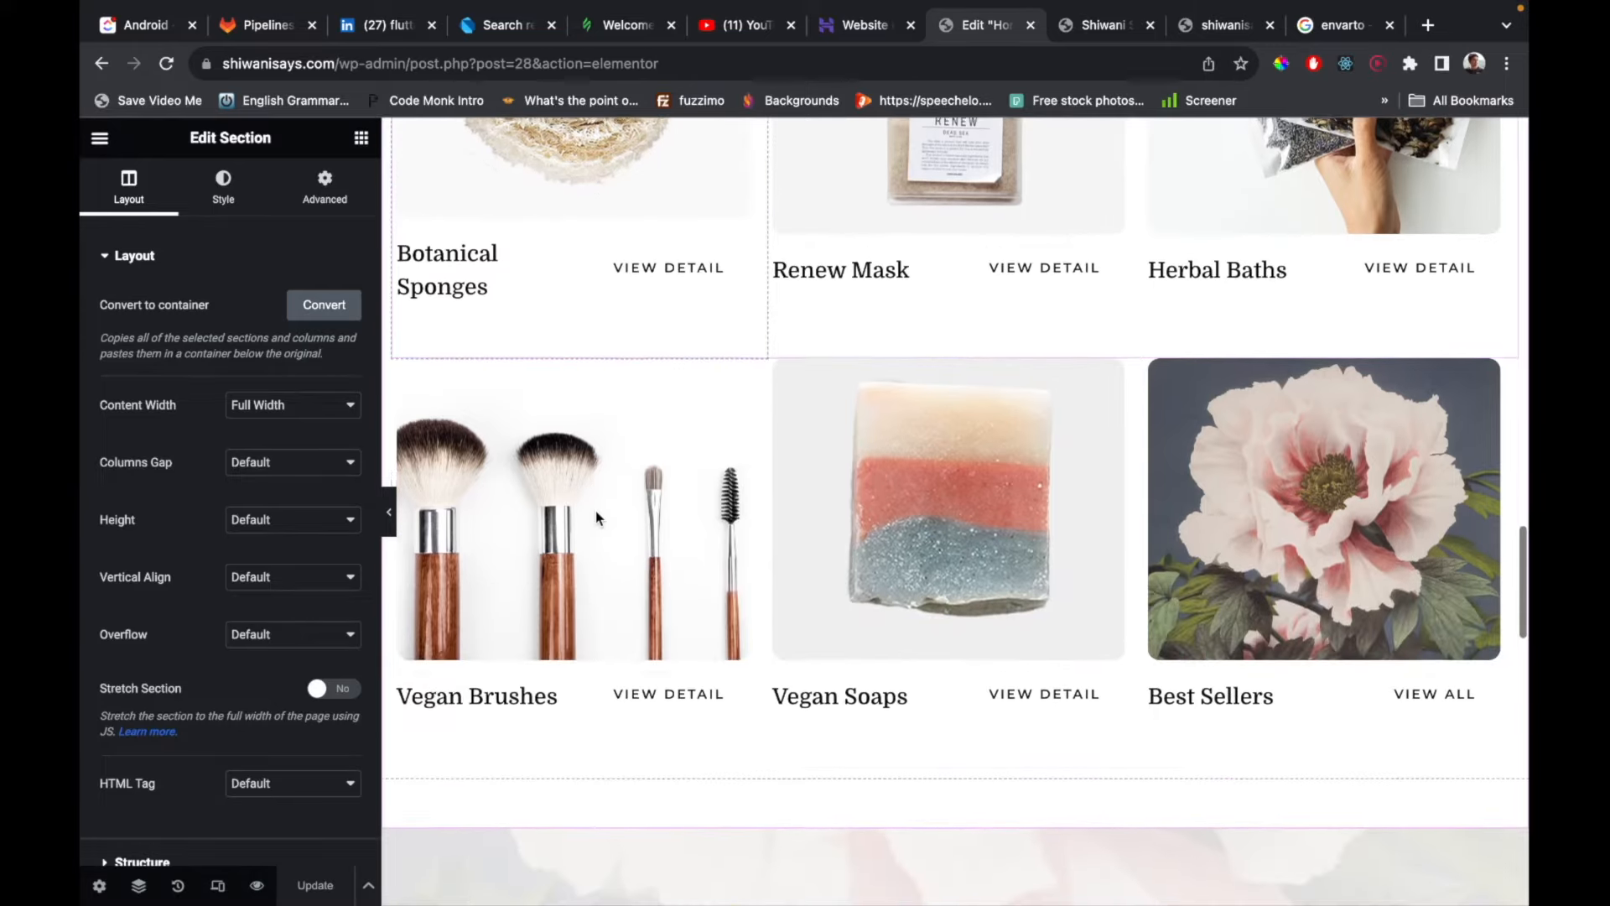
scroll(596, 513, down, 6)
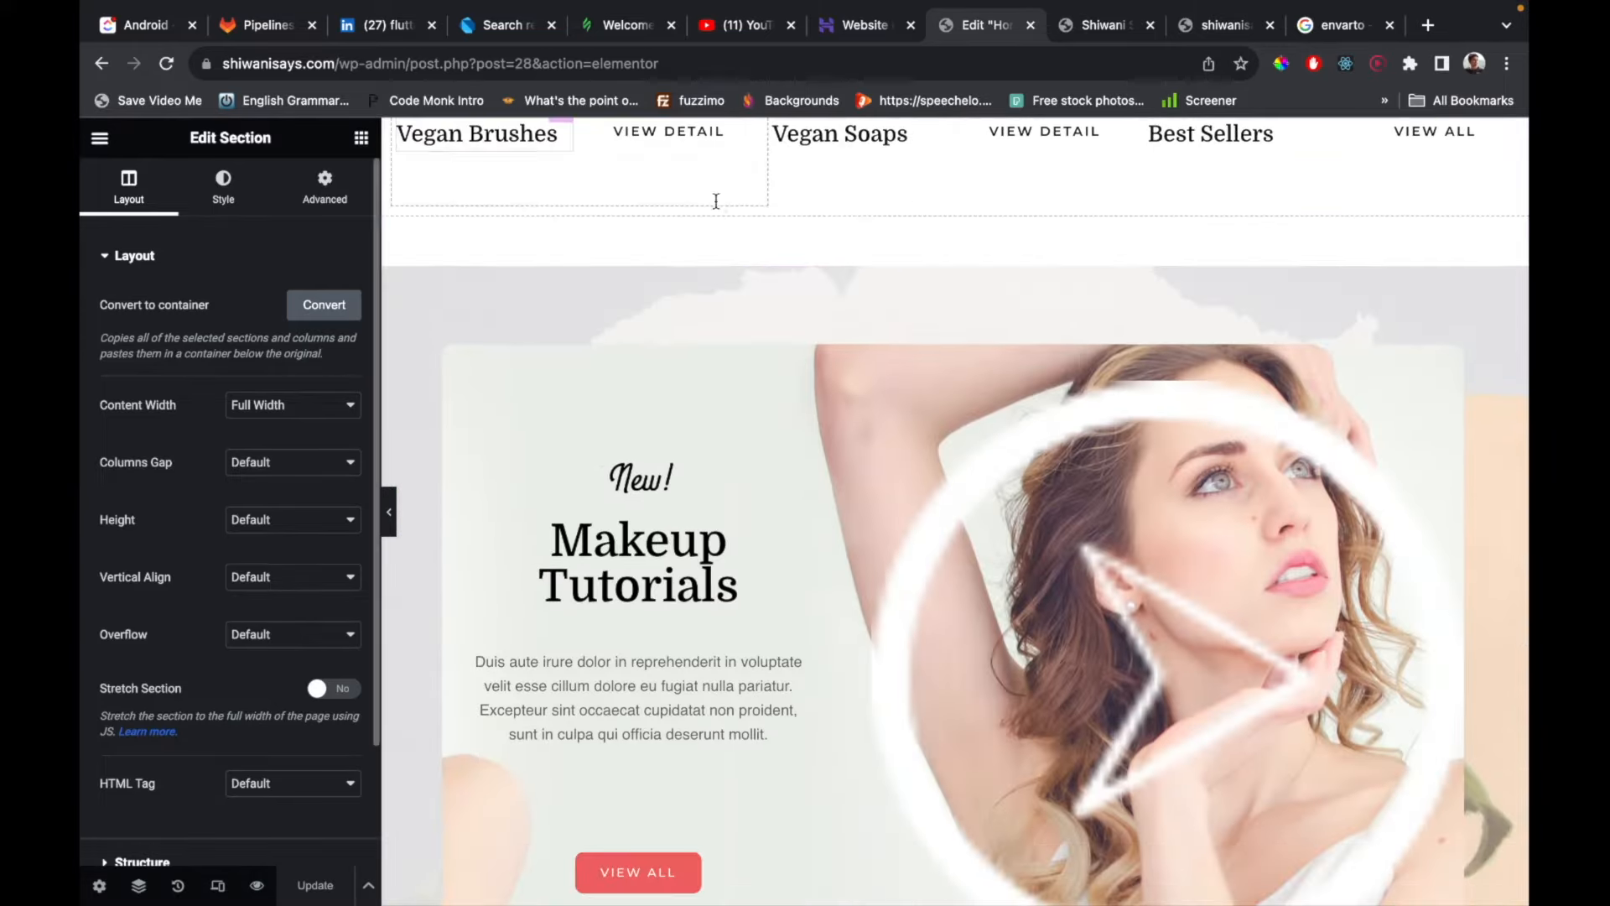
scroll(715, 203, down, 11)
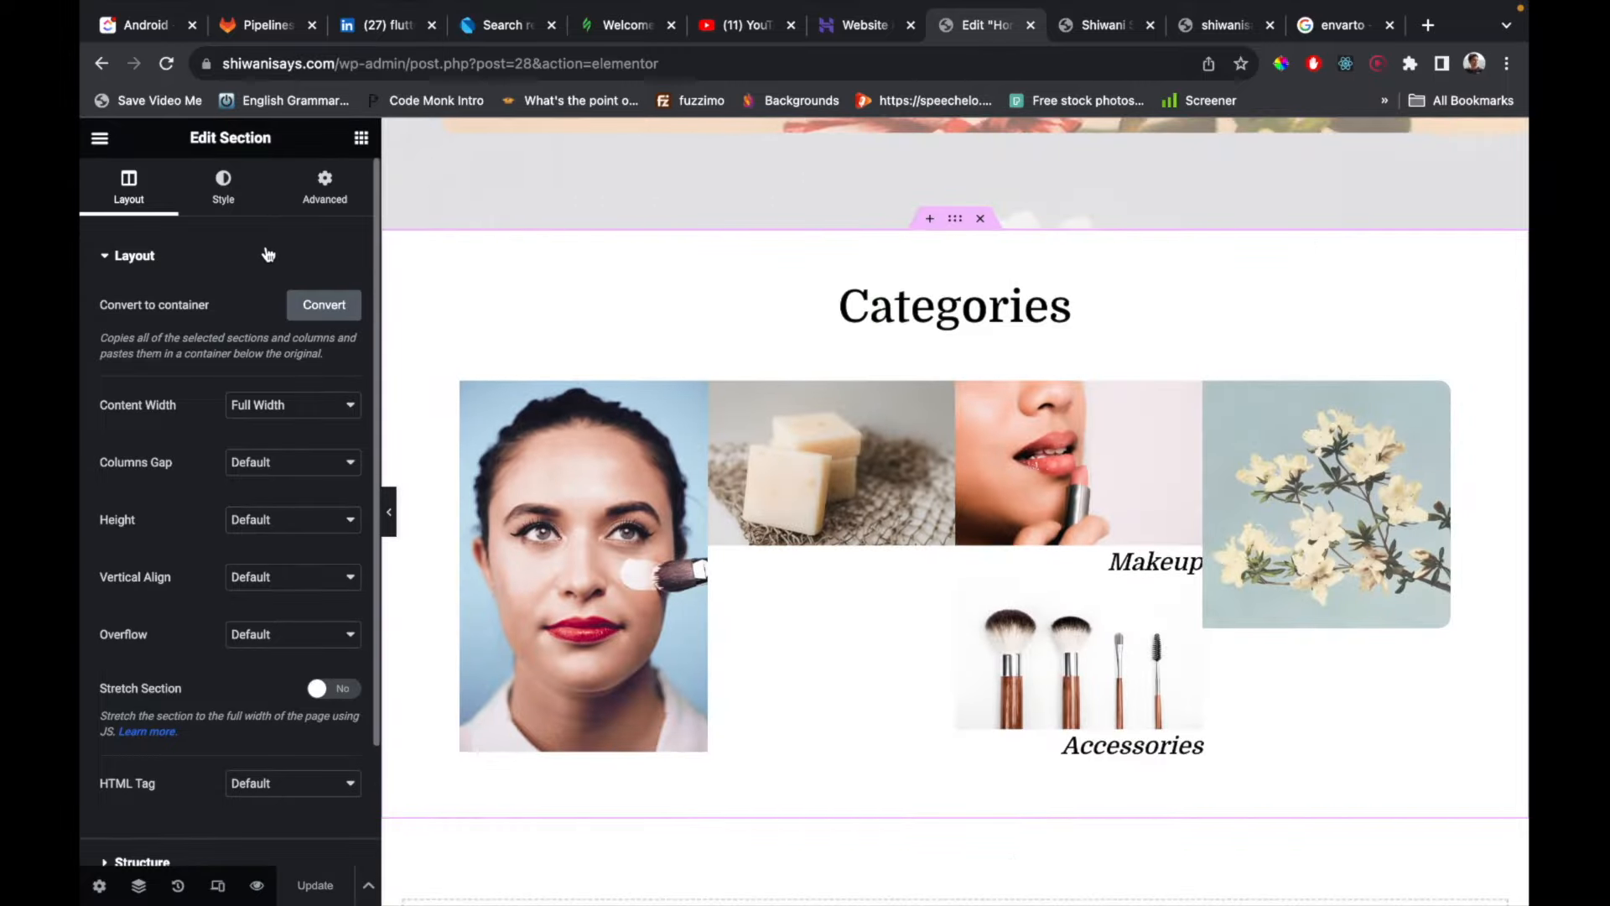
scroll(873, 266, up, 20)
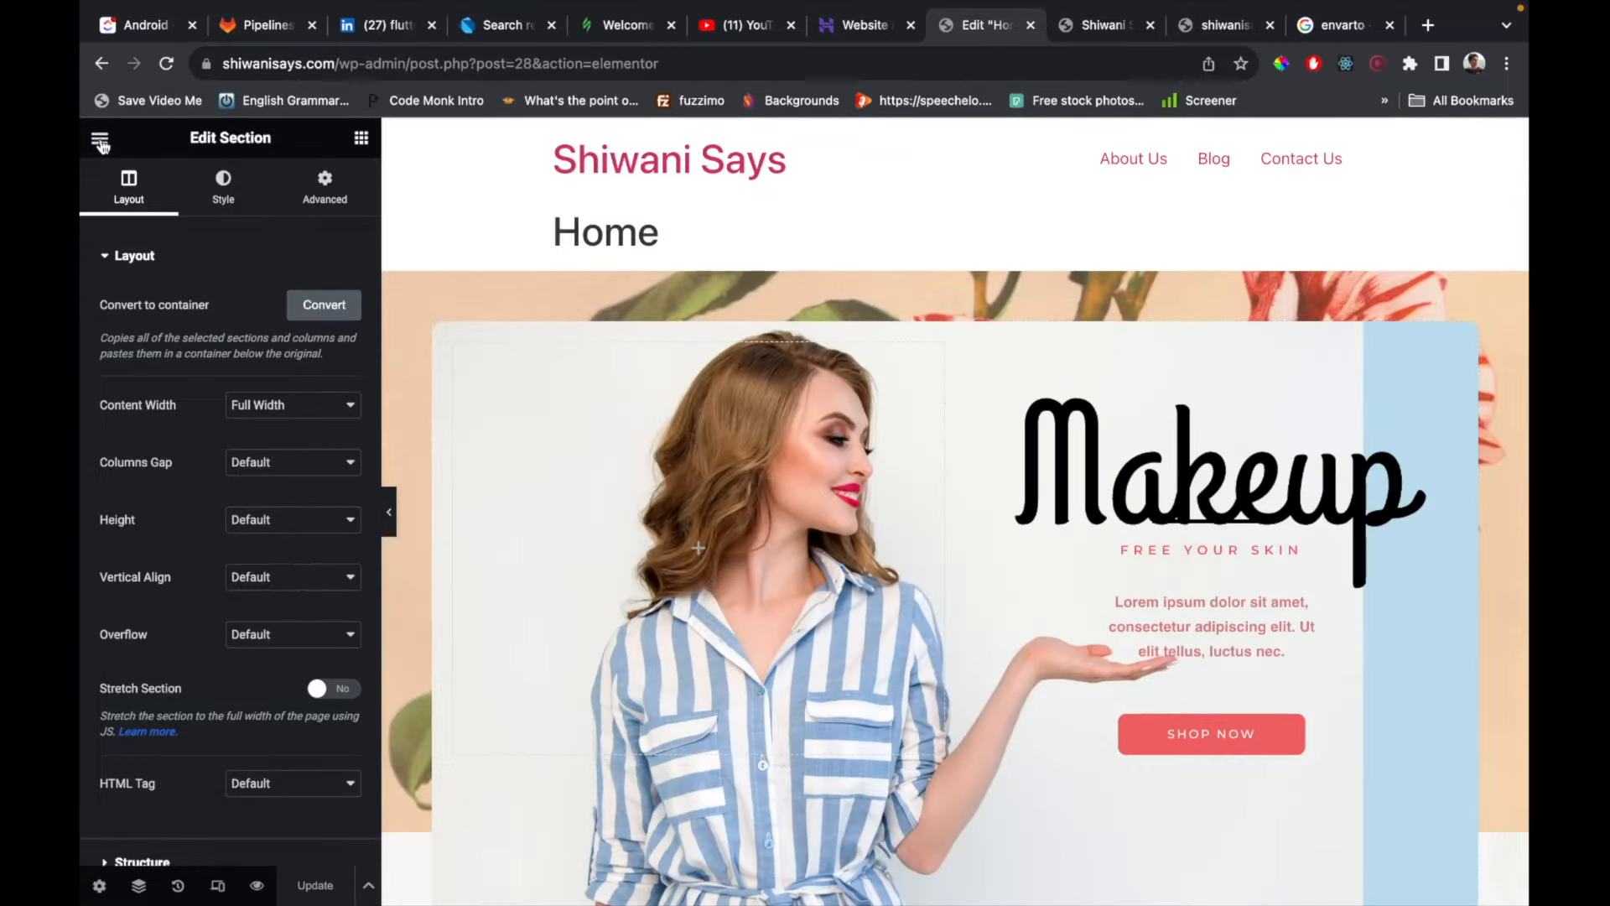
Apply This Post as Elementor's exit destination and cancel leaving the site with unsaved changes.
click(99, 137)
click(196, 532)
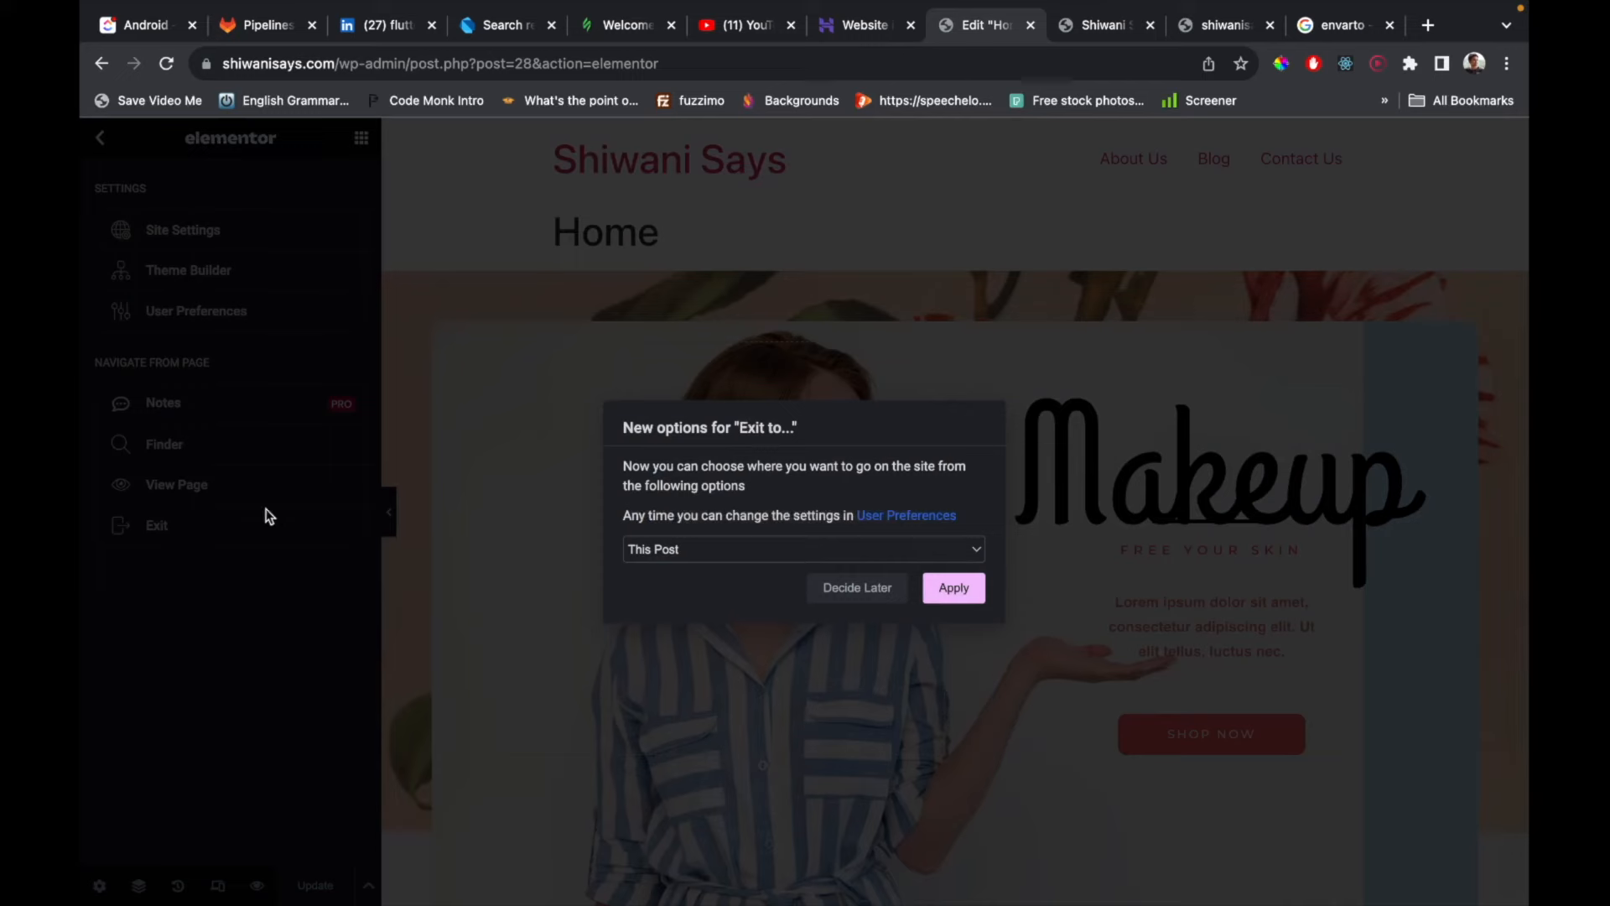
click(922, 549)
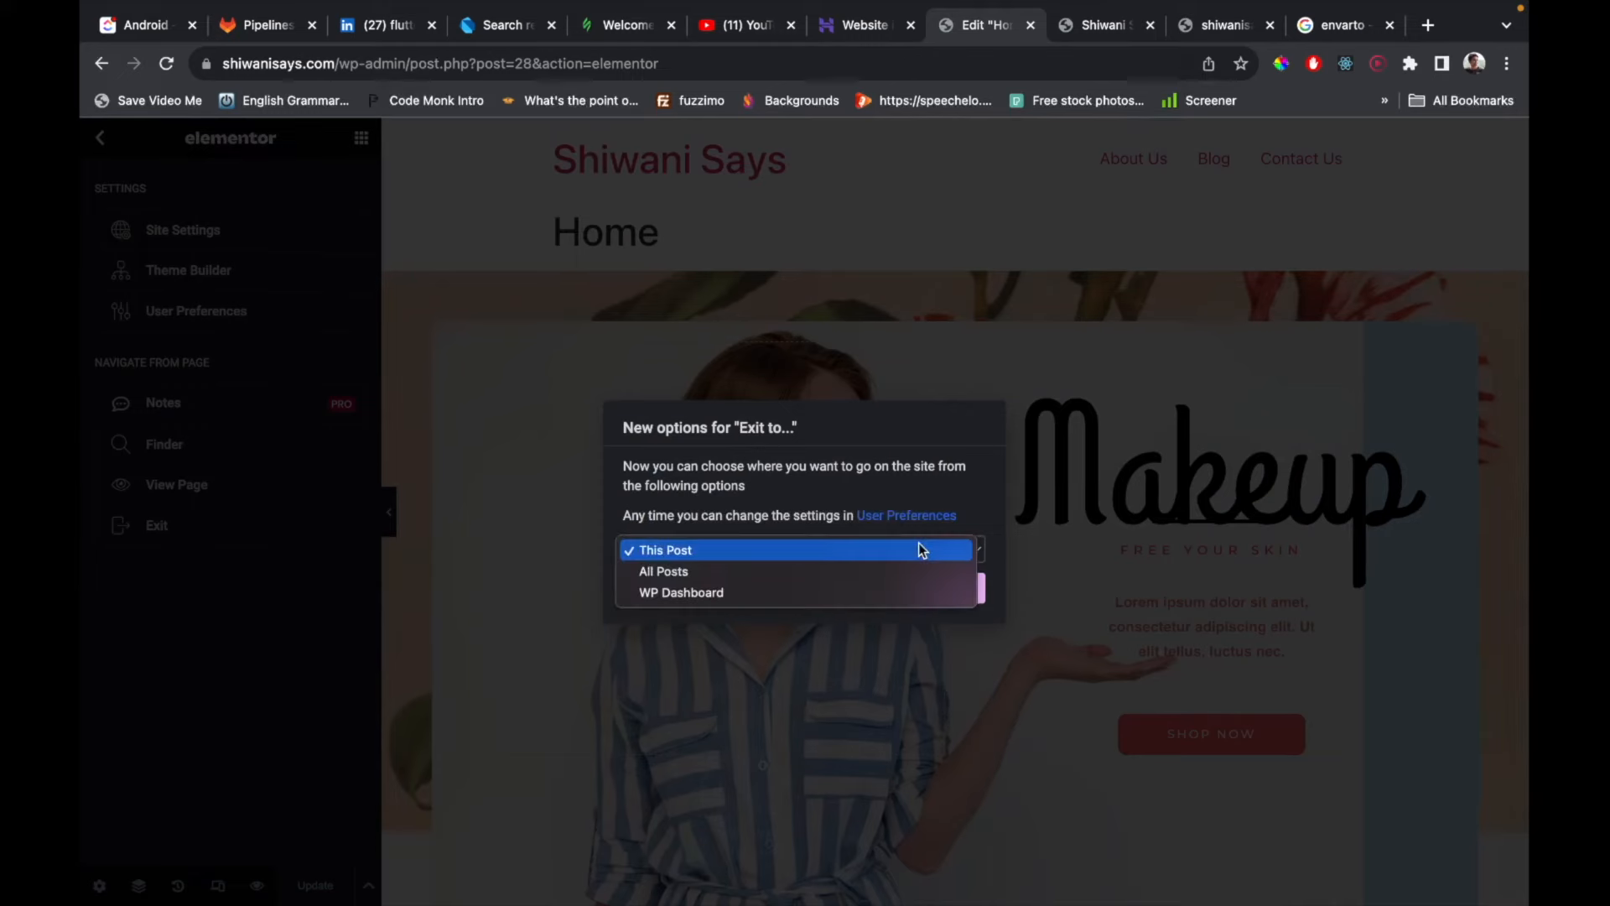
click(989, 479)
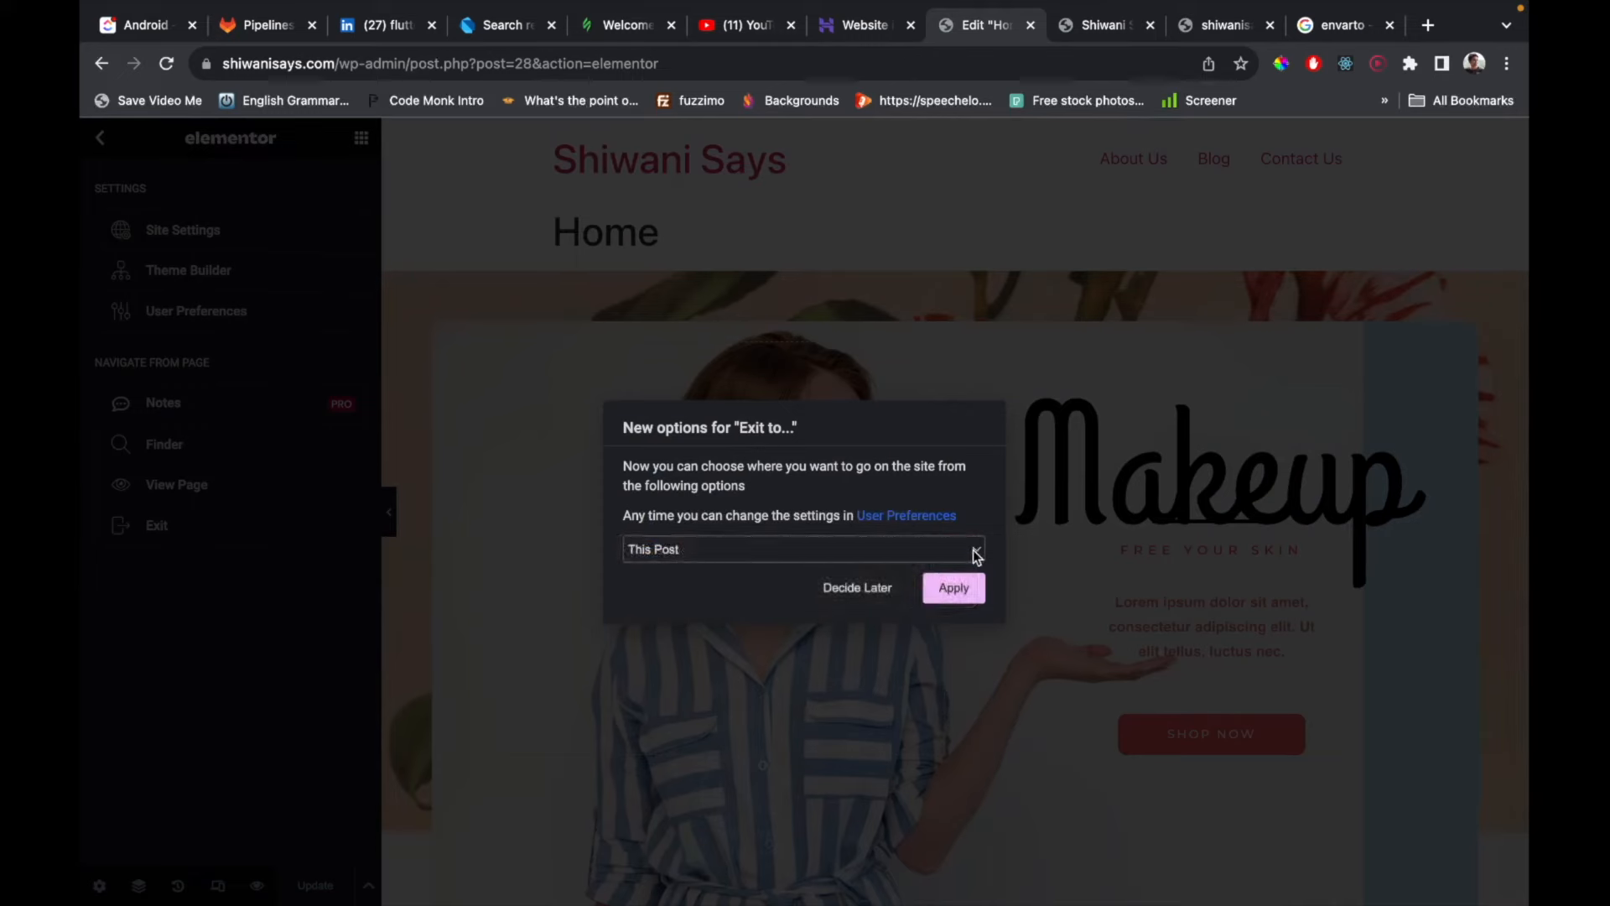
click(962, 594)
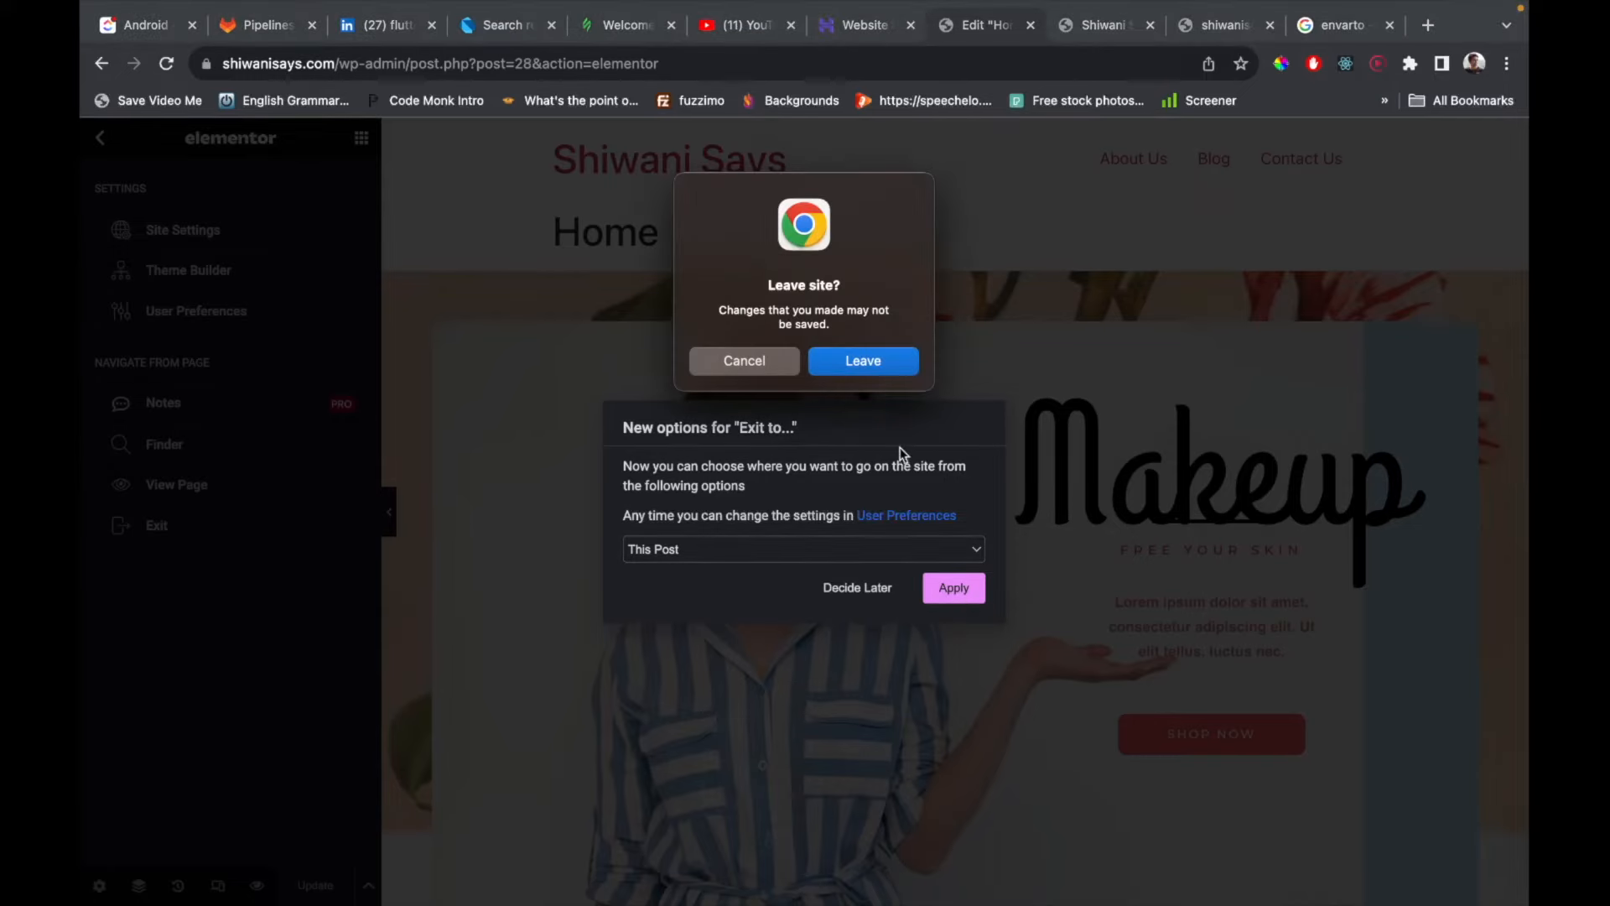
click(798, 367)
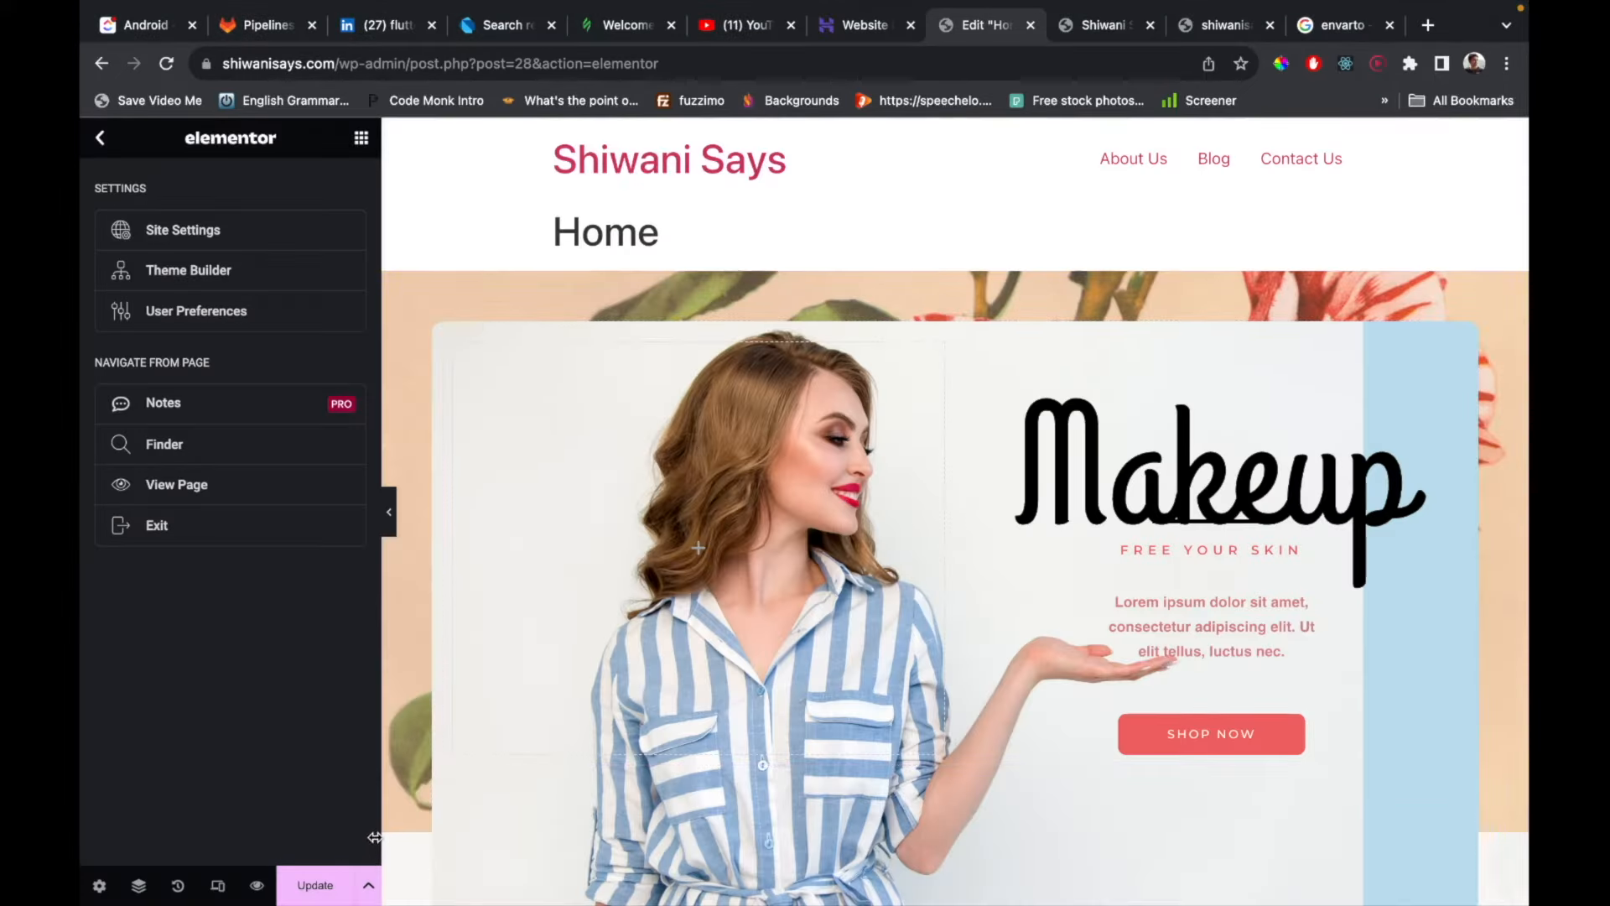
Update the Home page, exit Elementor and go back to the WordPress list of all pages.
click(332, 875)
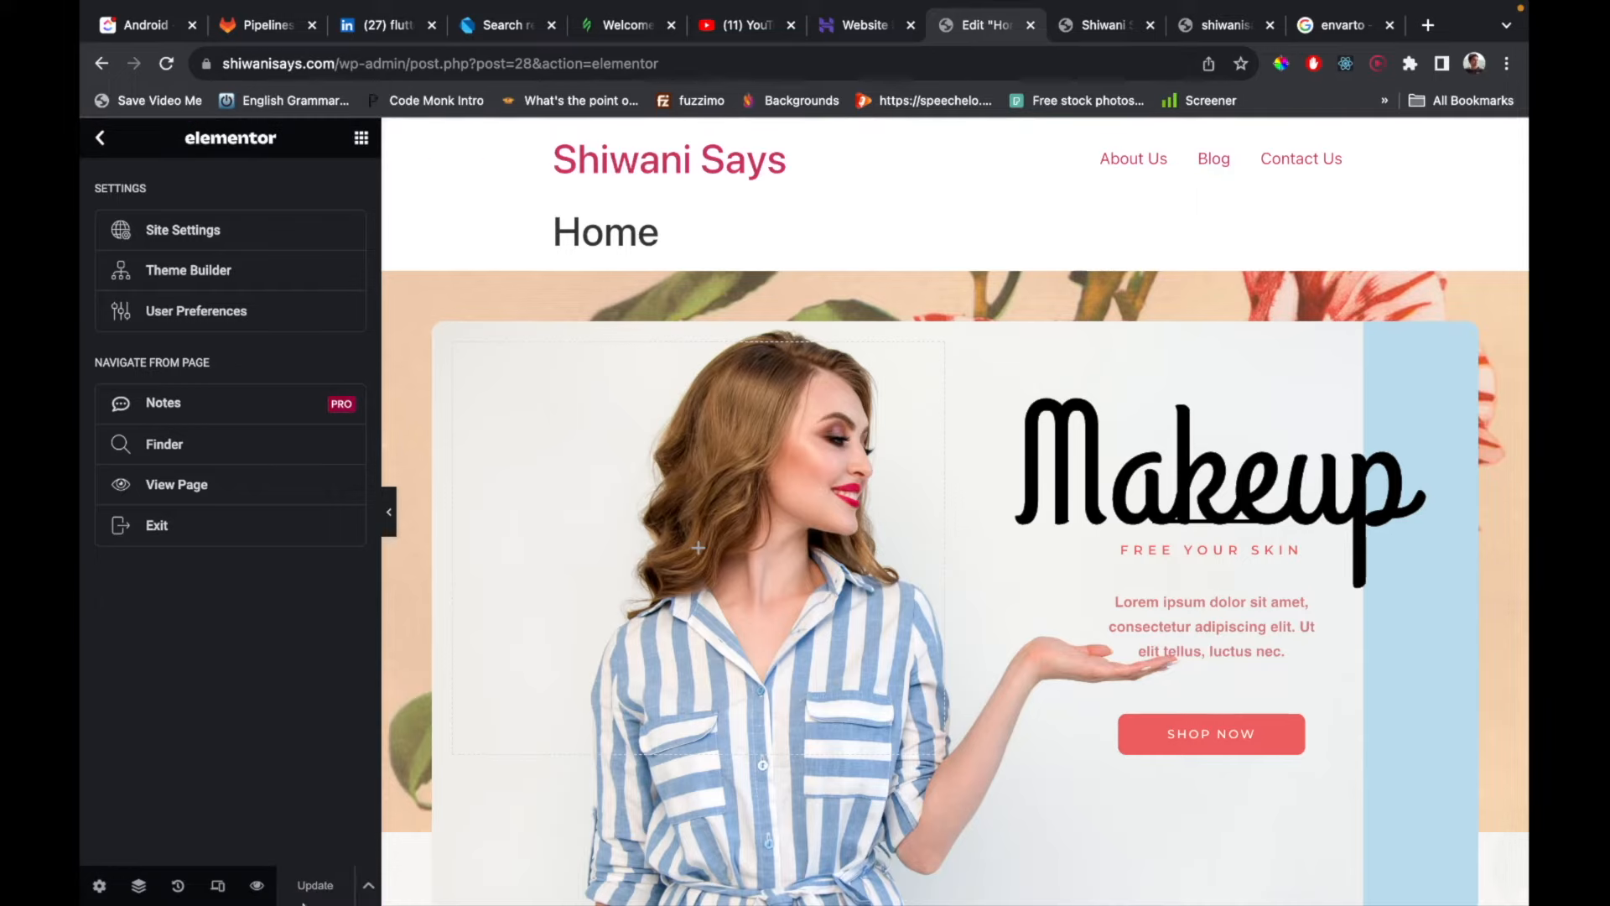
click(191, 528)
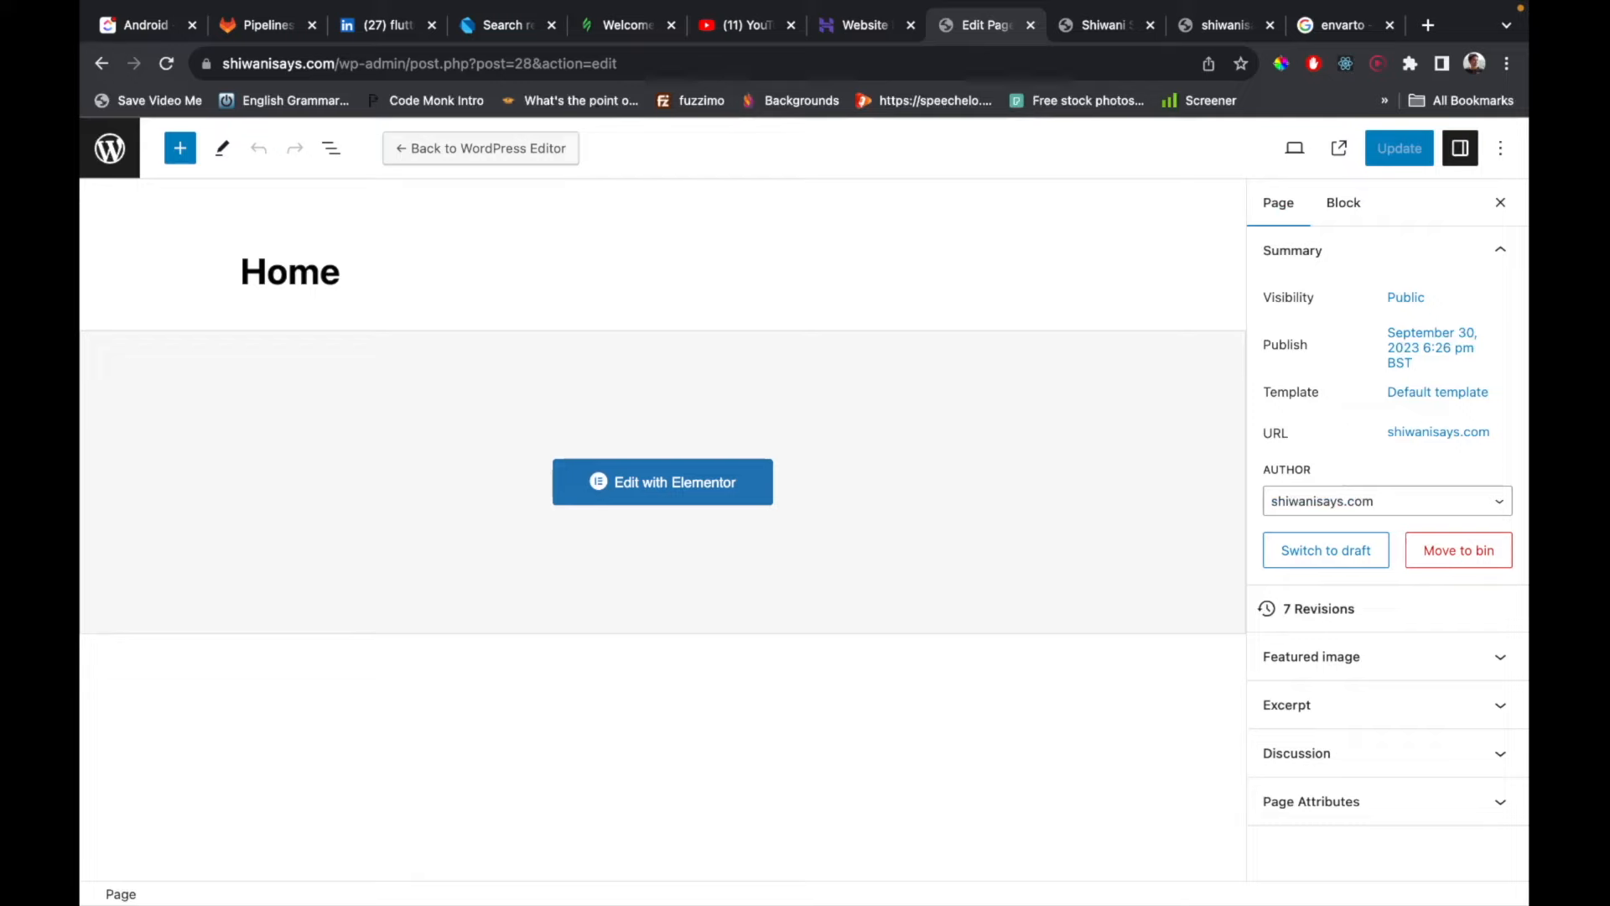
click(109, 148)
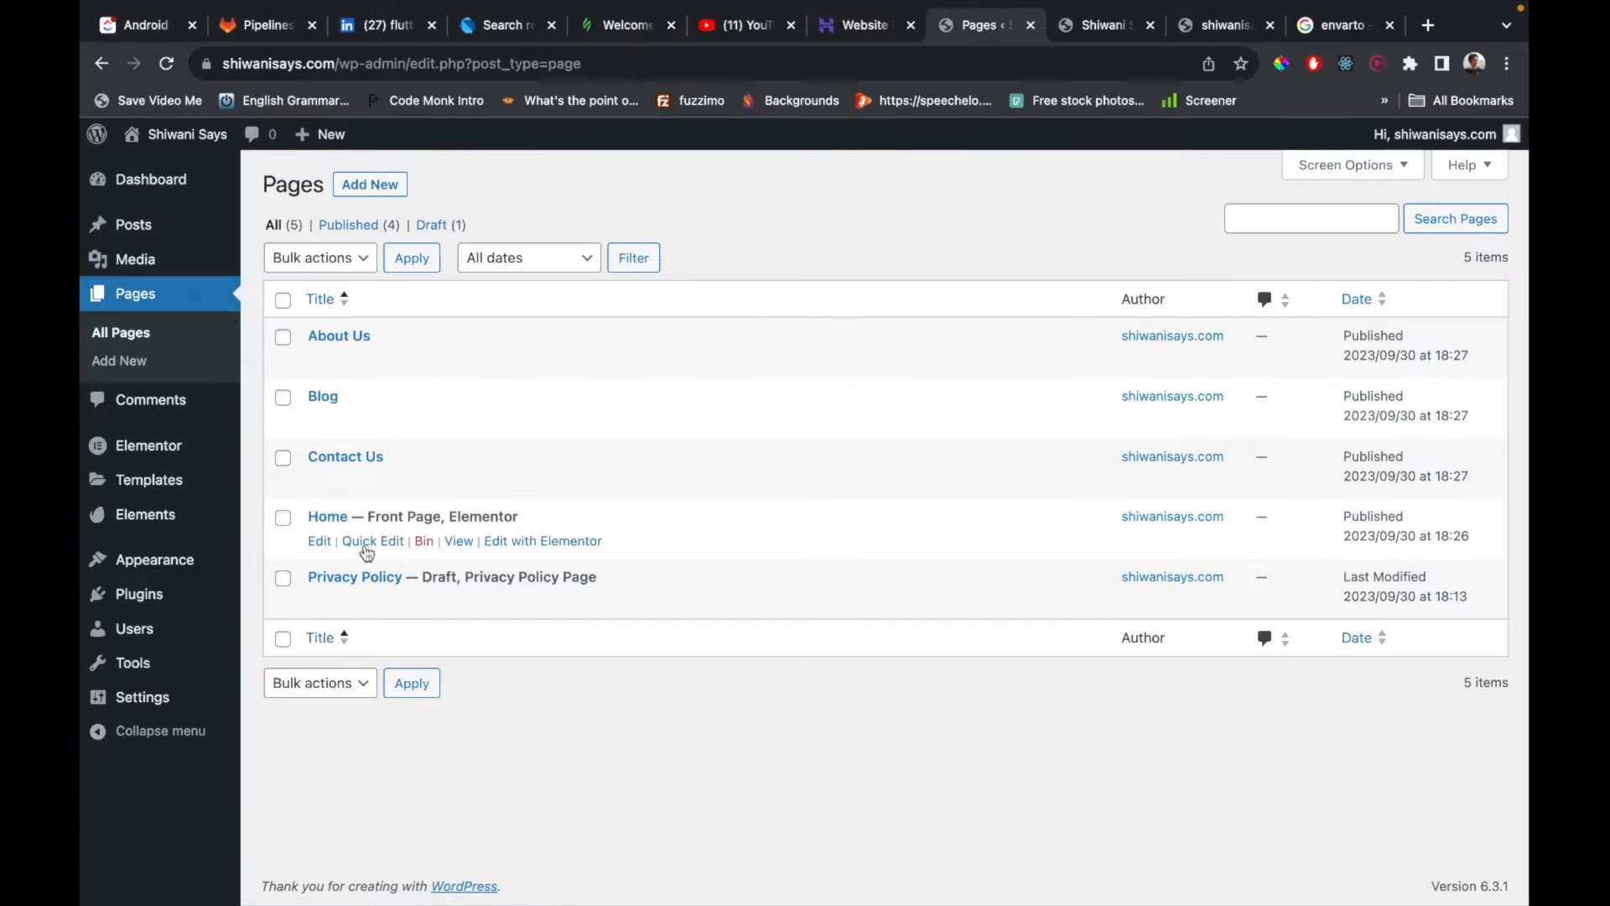
Go to the installed themes, glance at the live homepage and open the Hello Elementor theme customiser.
mouse_move(220, 571)
click(287, 575)
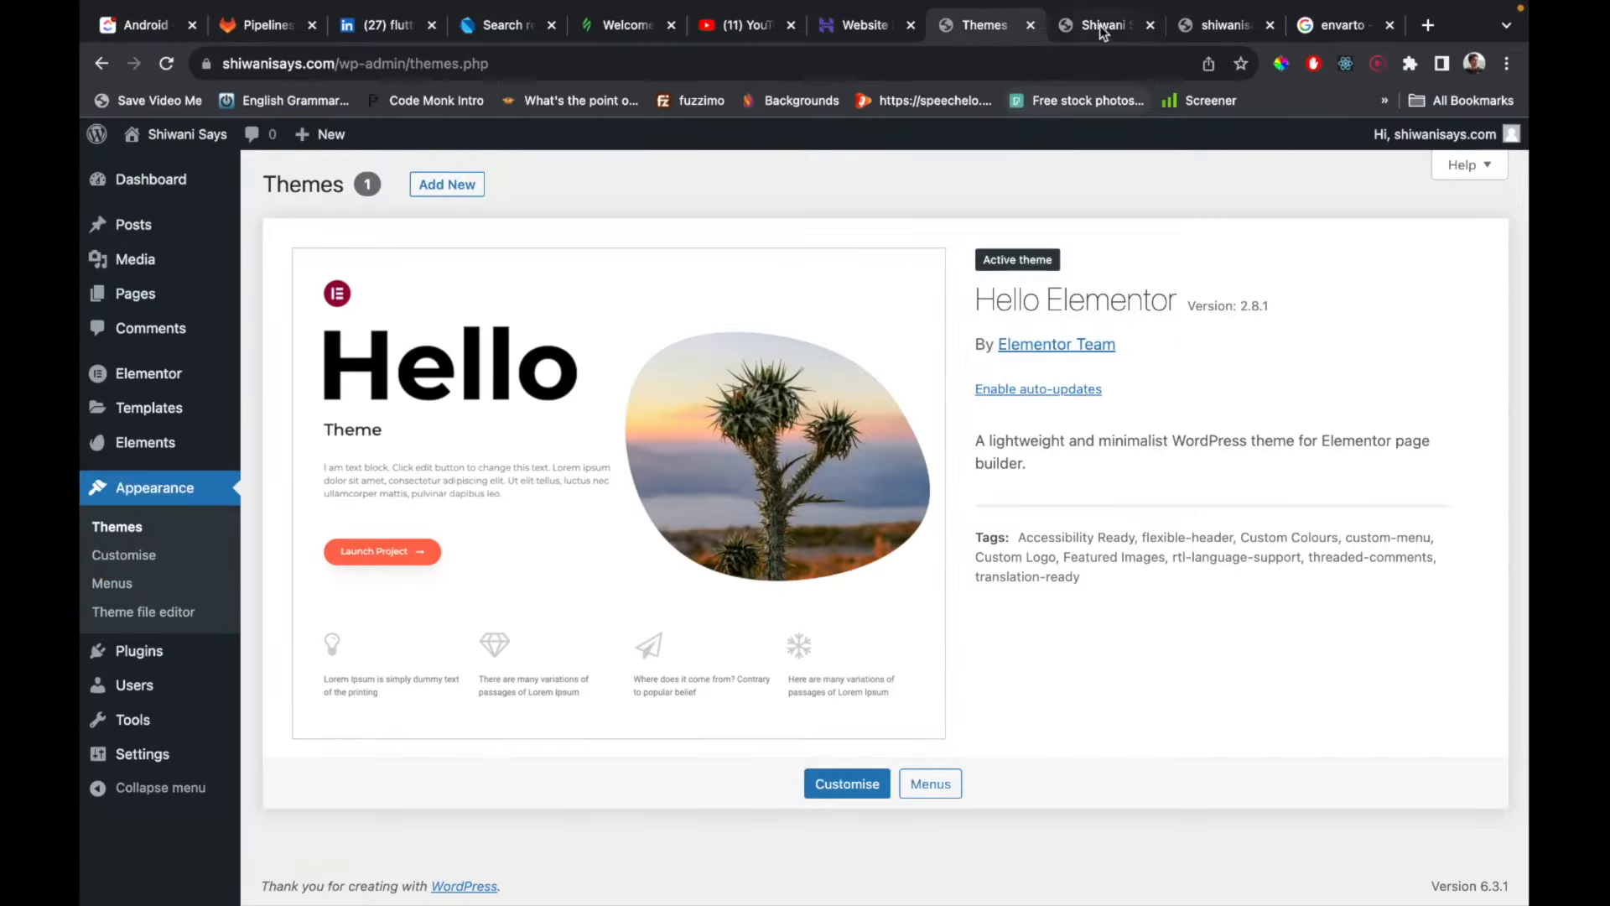
click(1093, 27)
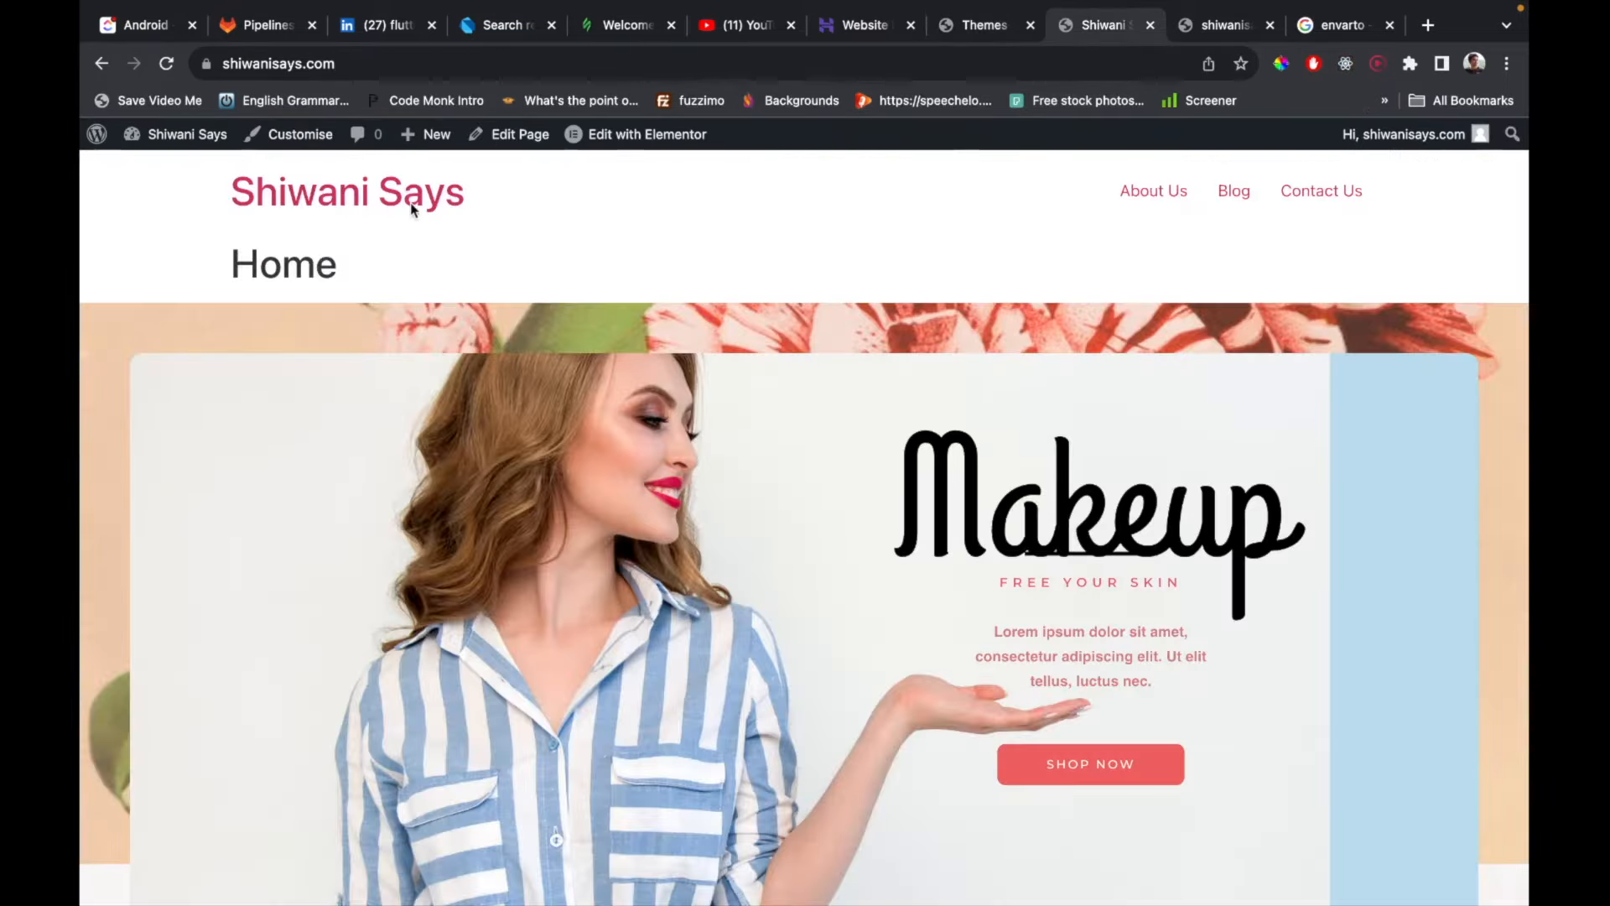
click(971, 32)
click(128, 557)
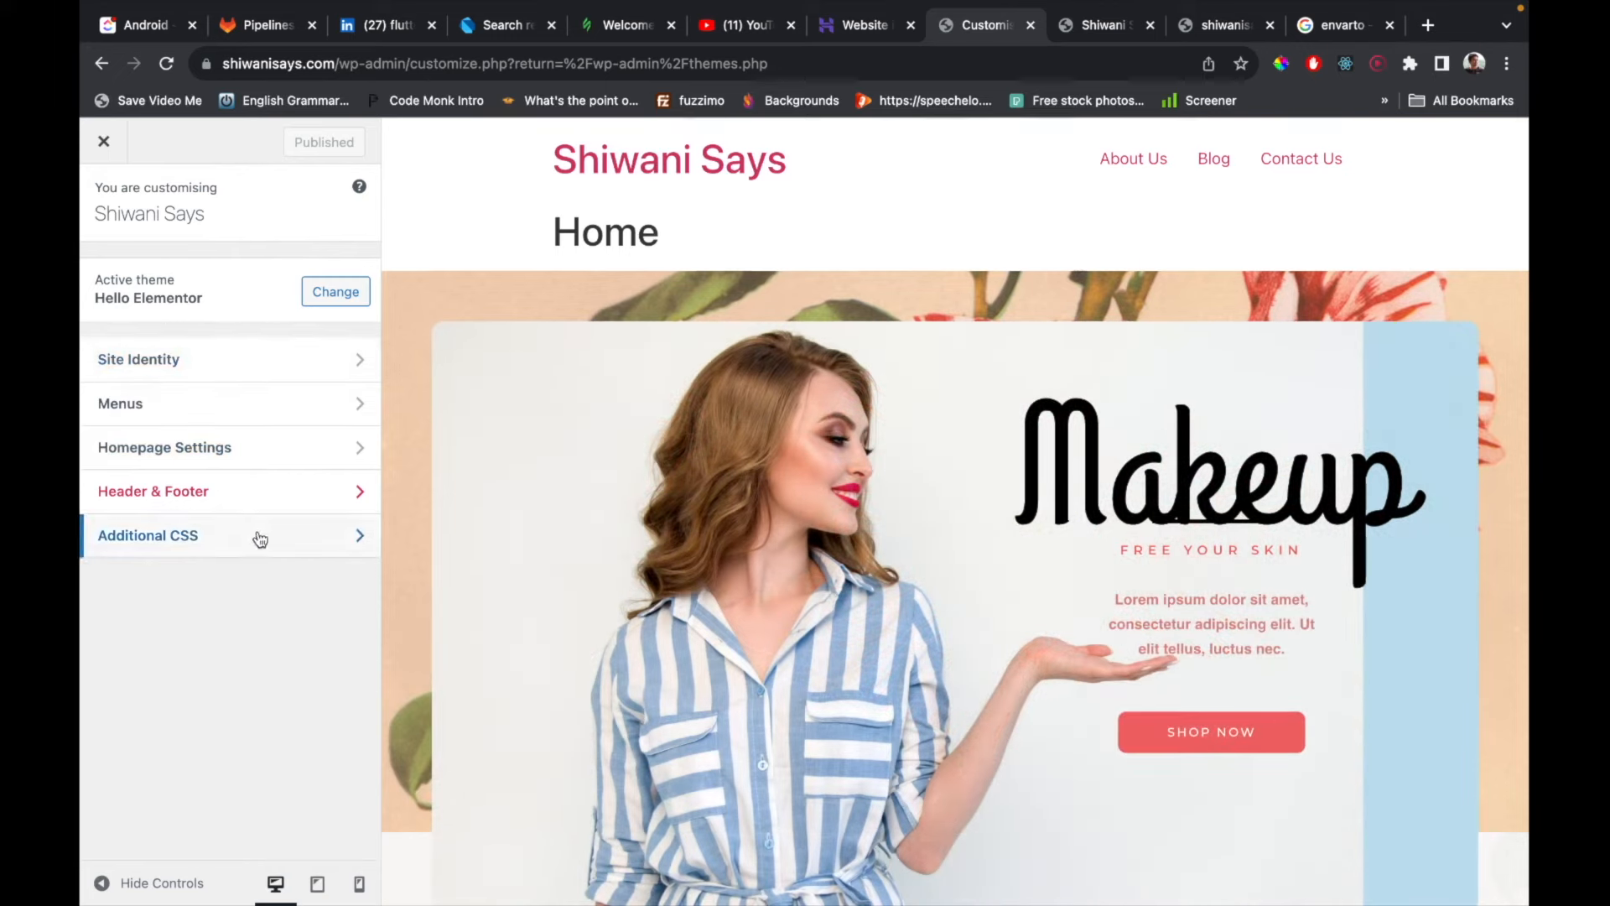
Look through the customiser's Additional CSS, Header & Footer, Homepage Settings, Menus and Site Identity options for the Home page title.
click(260, 539)
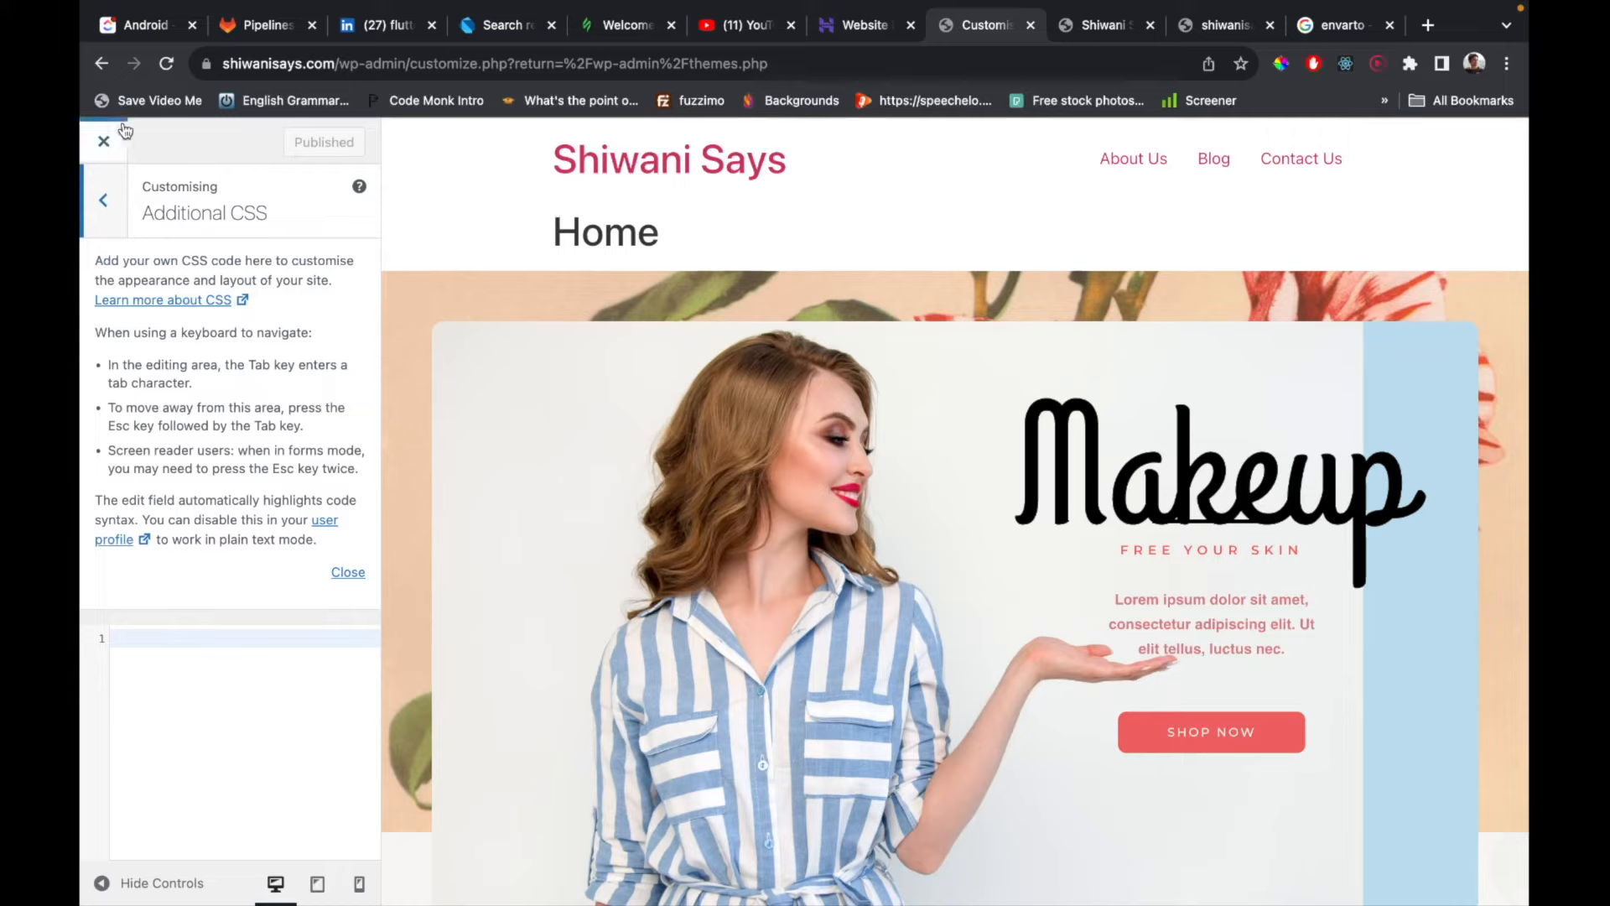
click(103, 200)
click(227, 501)
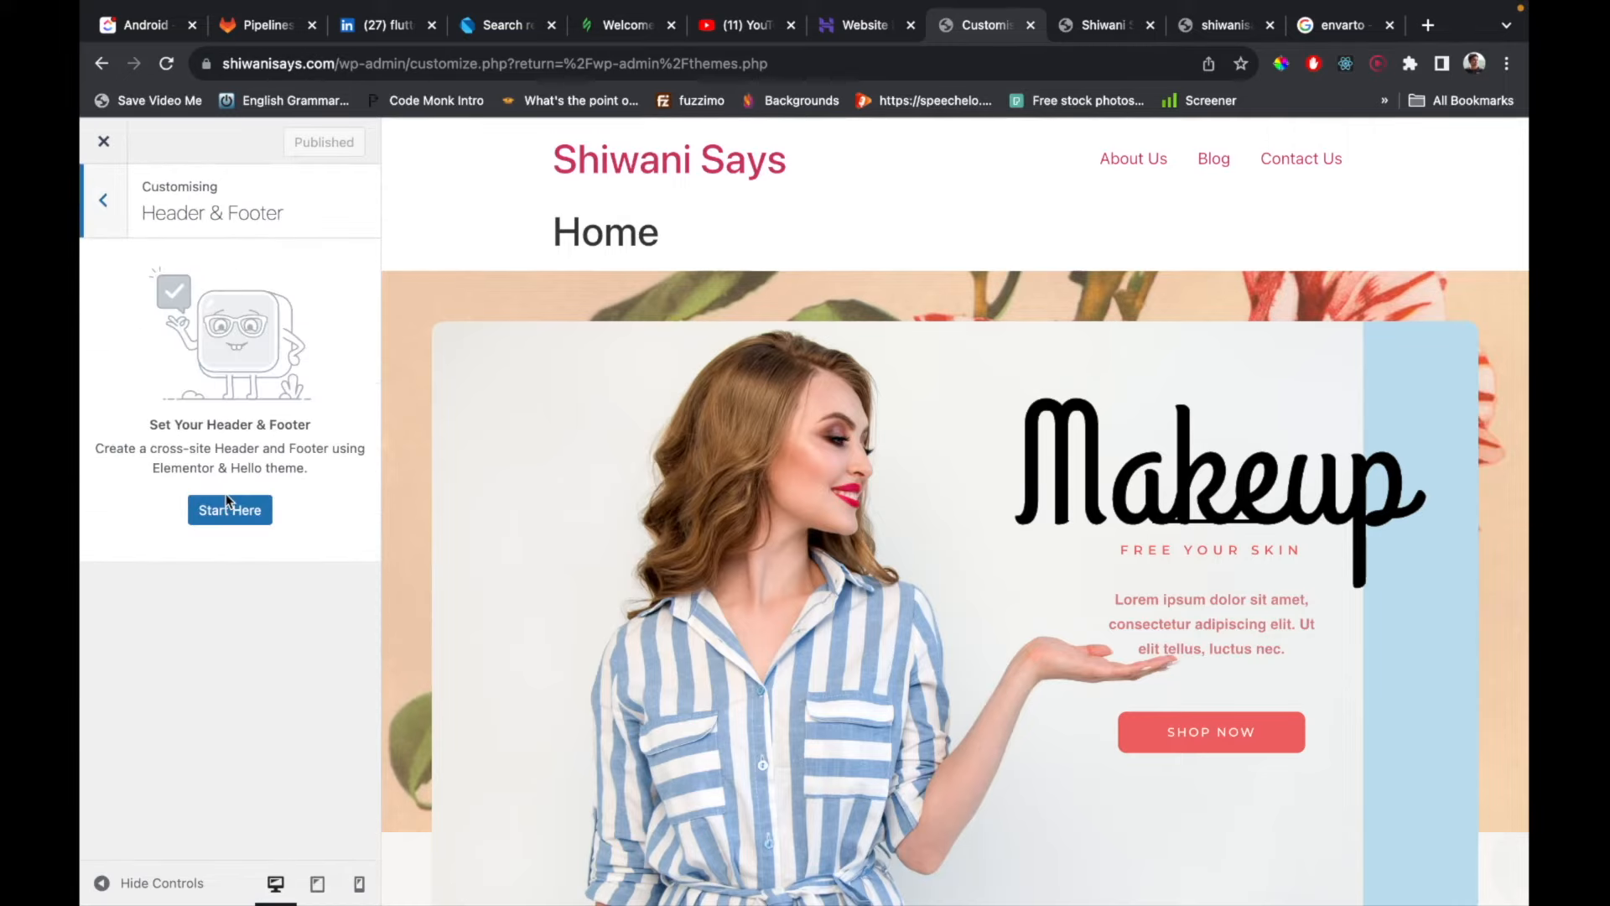
click(114, 222)
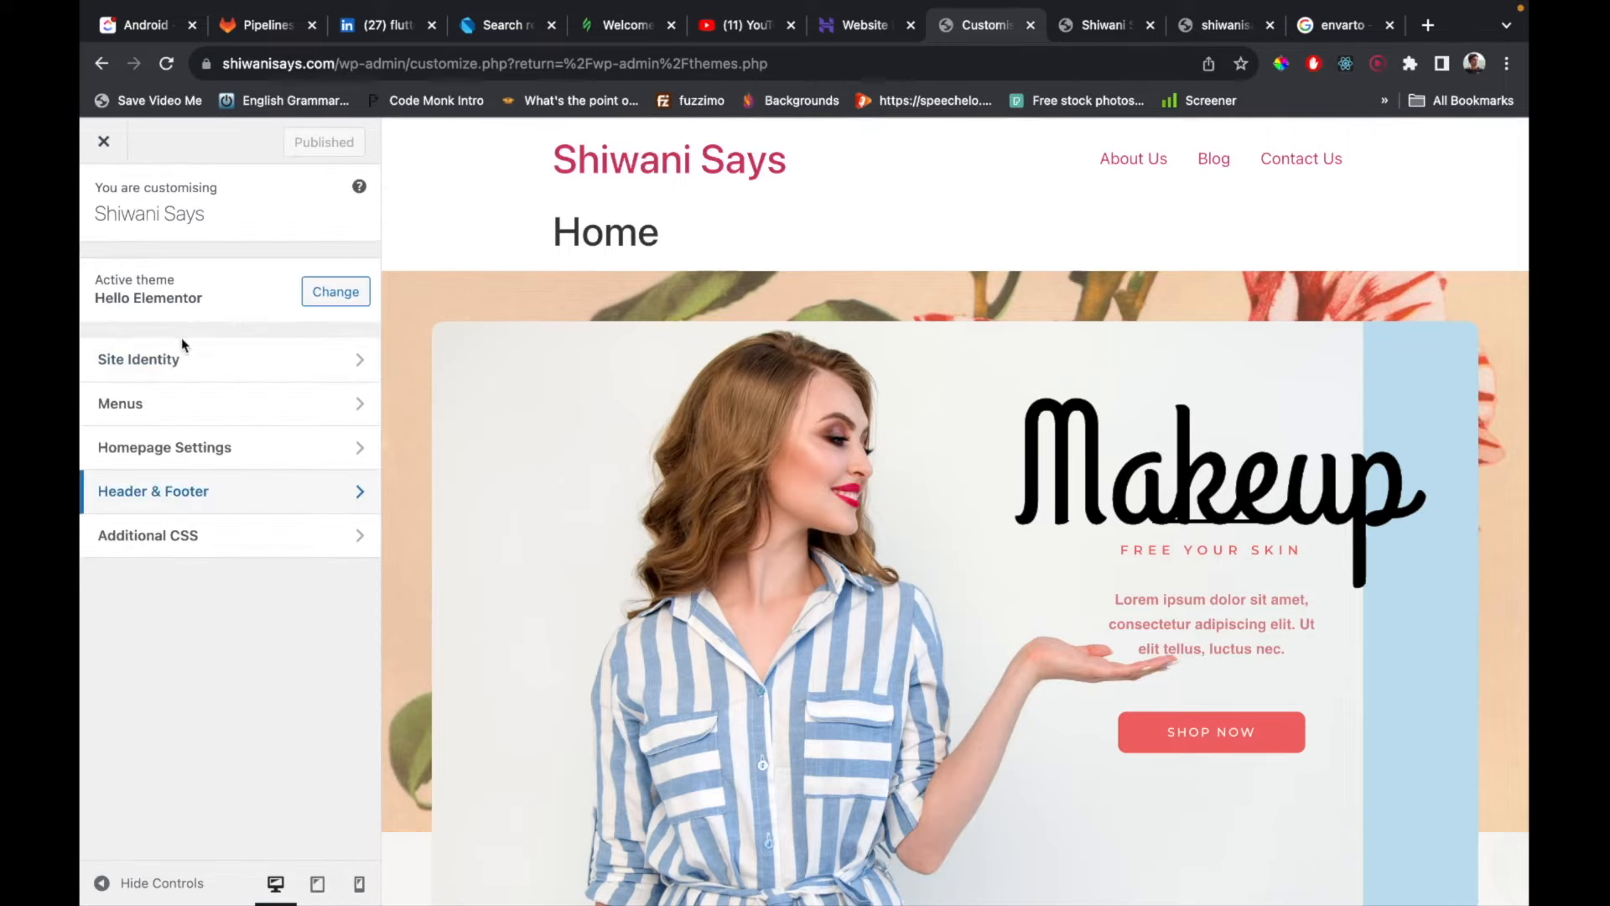
click(161, 448)
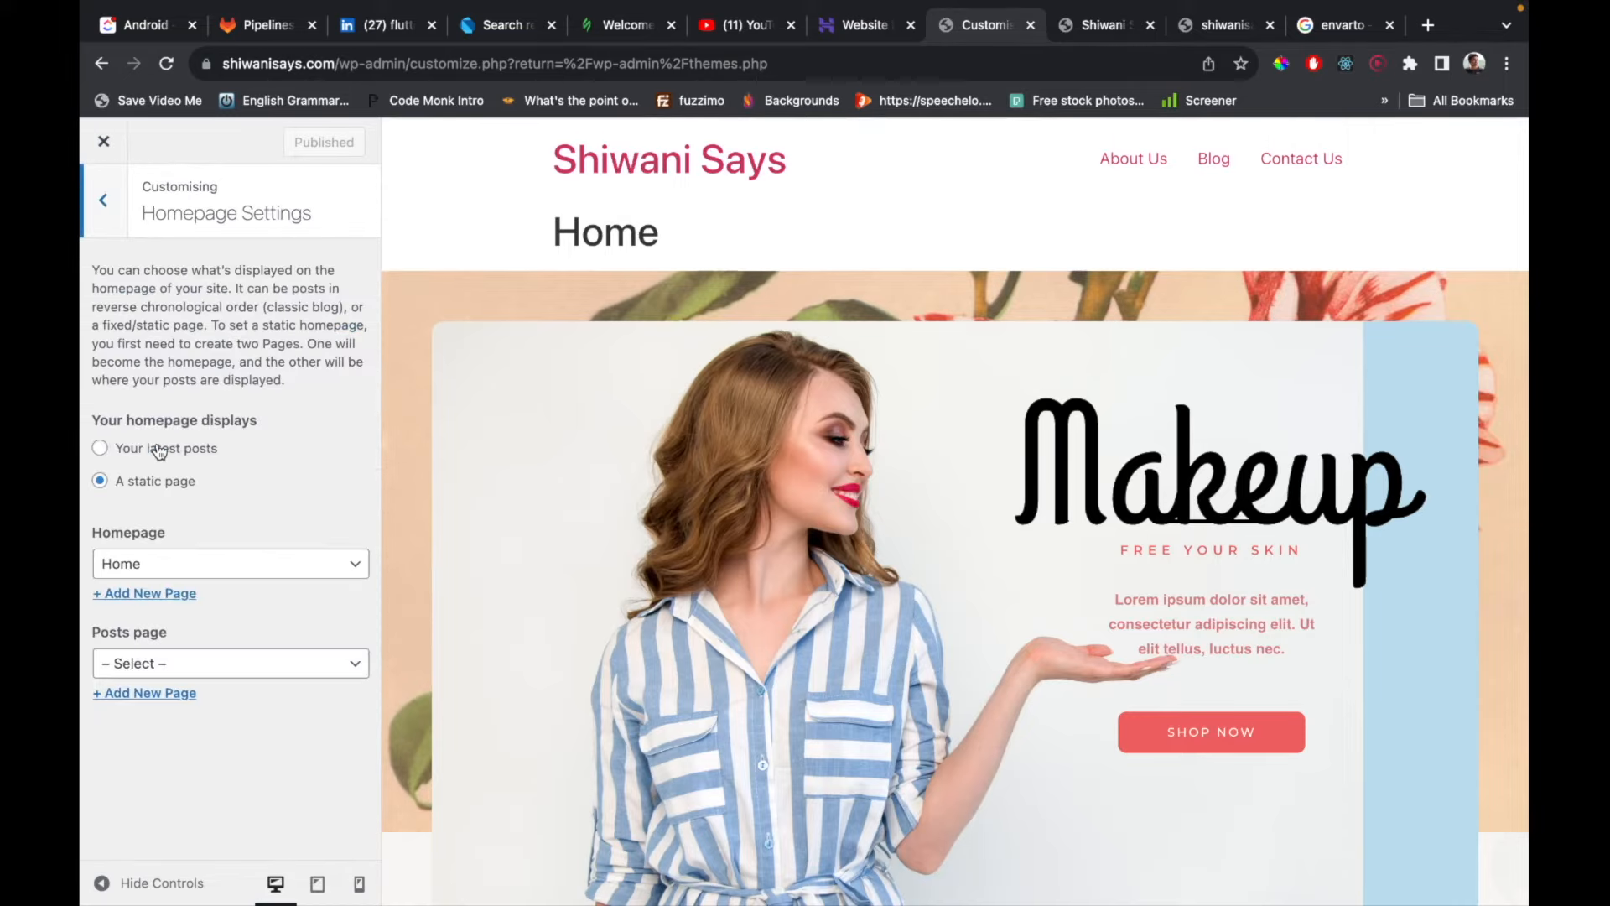
click(116, 232)
click(168, 400)
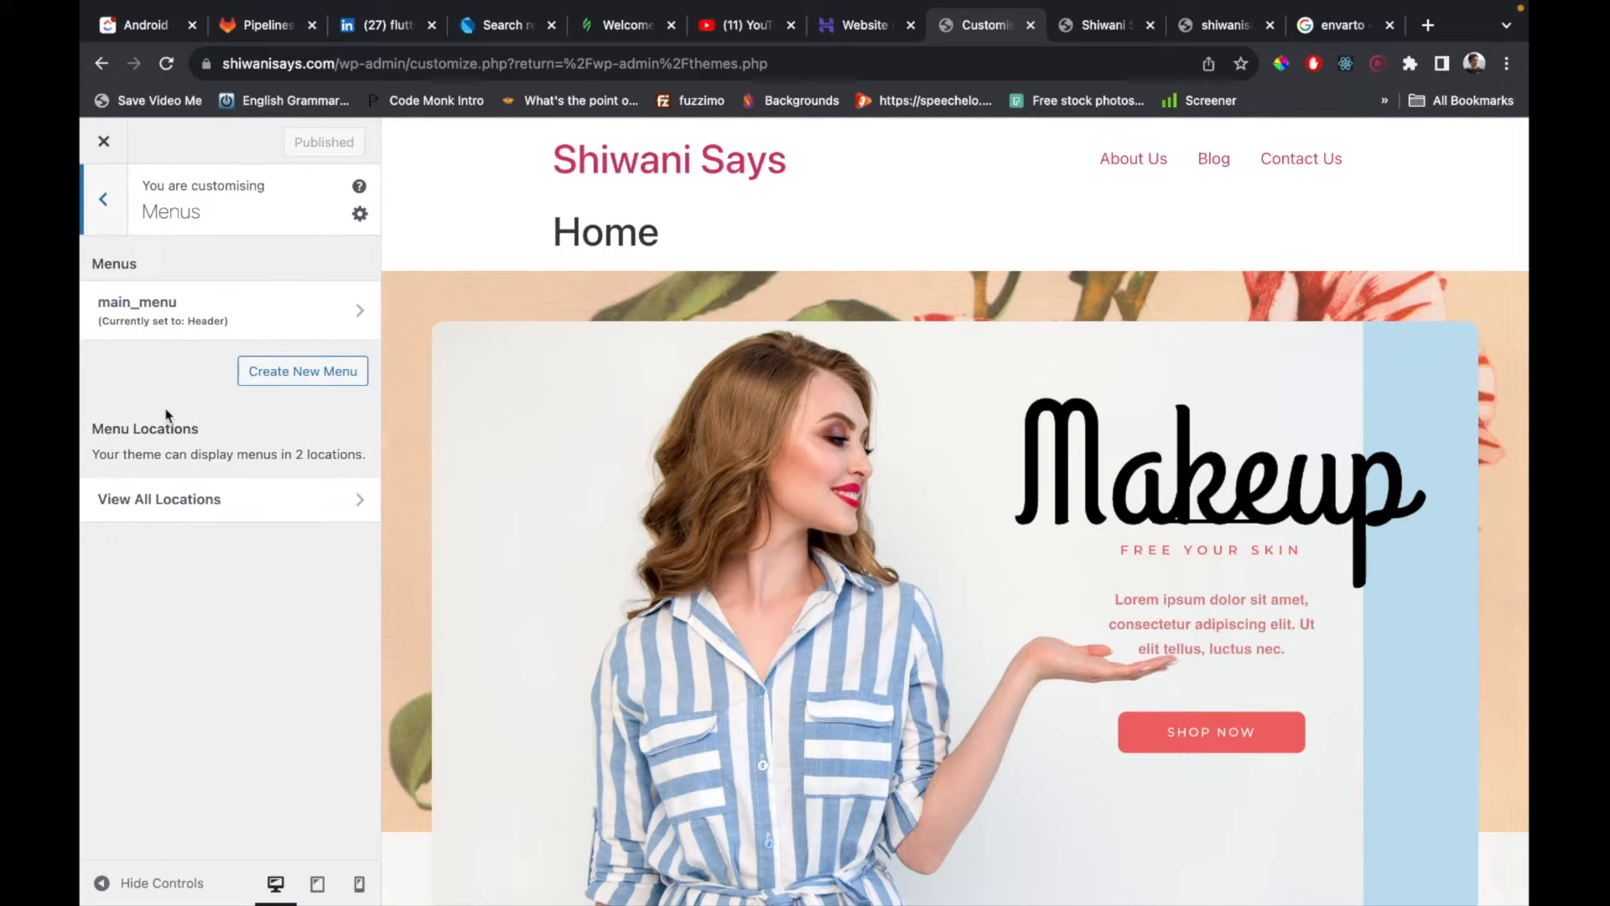
click(106, 201)
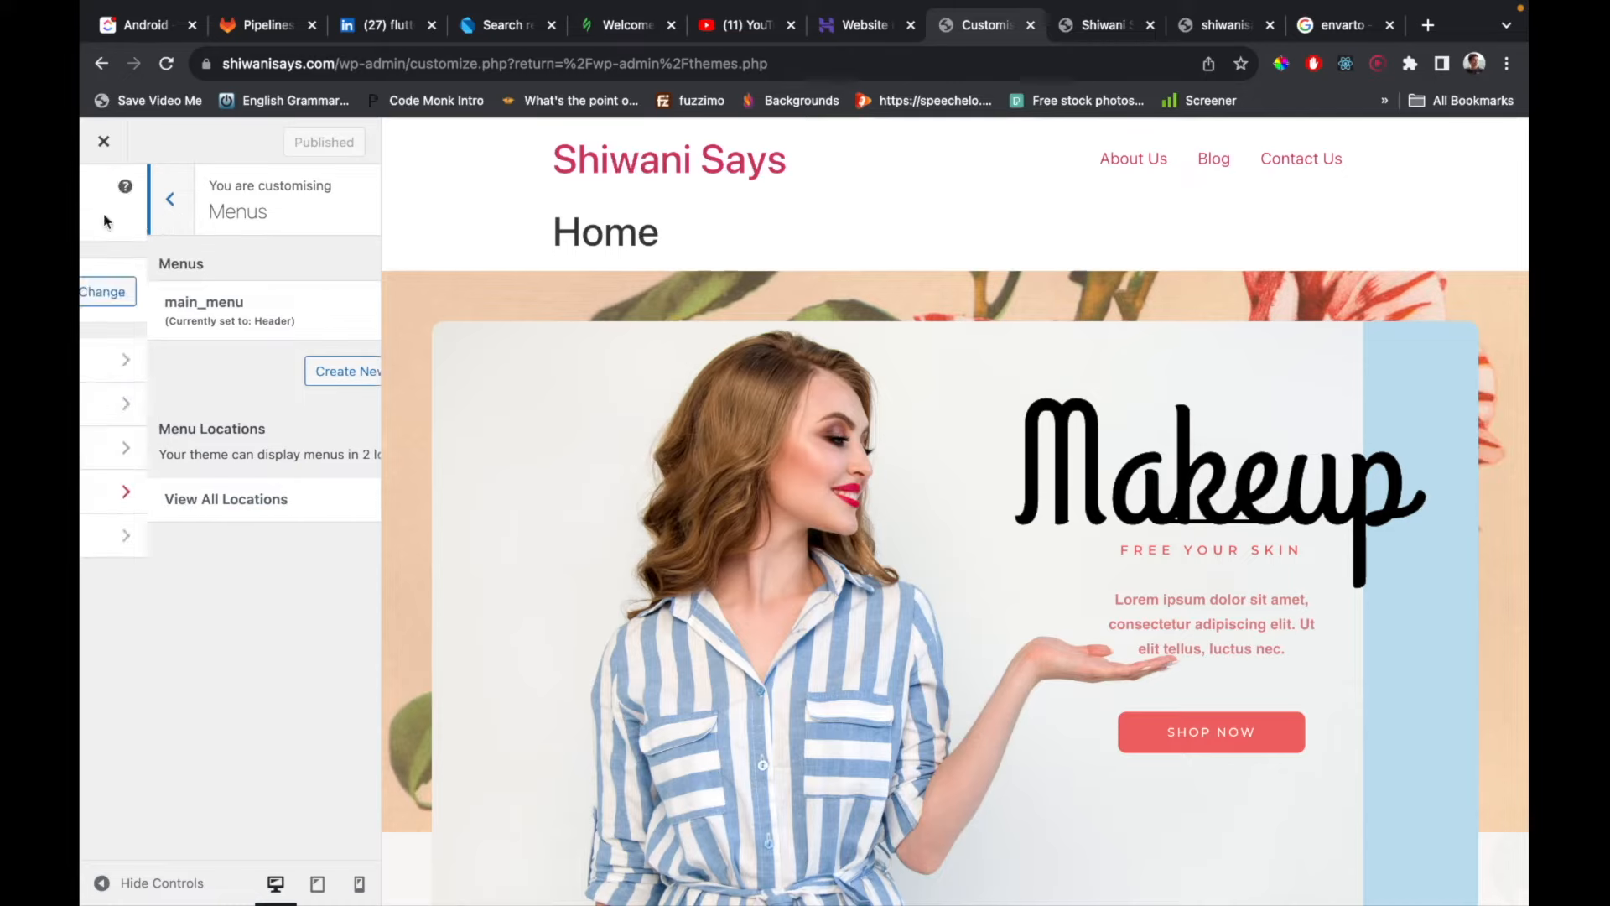
click(186, 360)
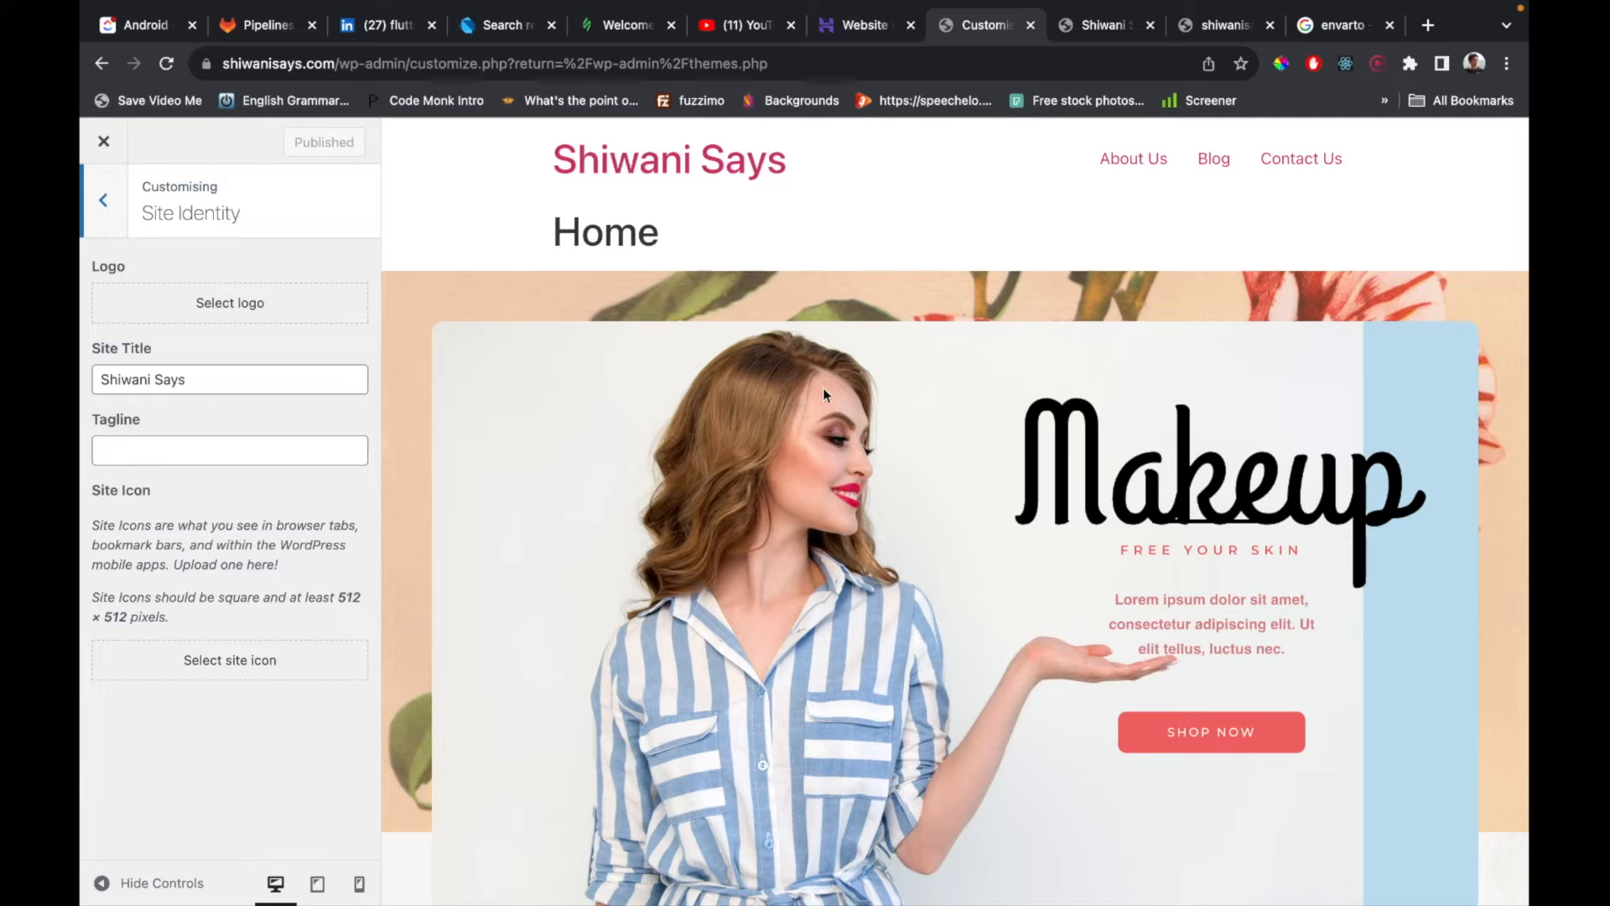
drag(604, 239, 527, 244)
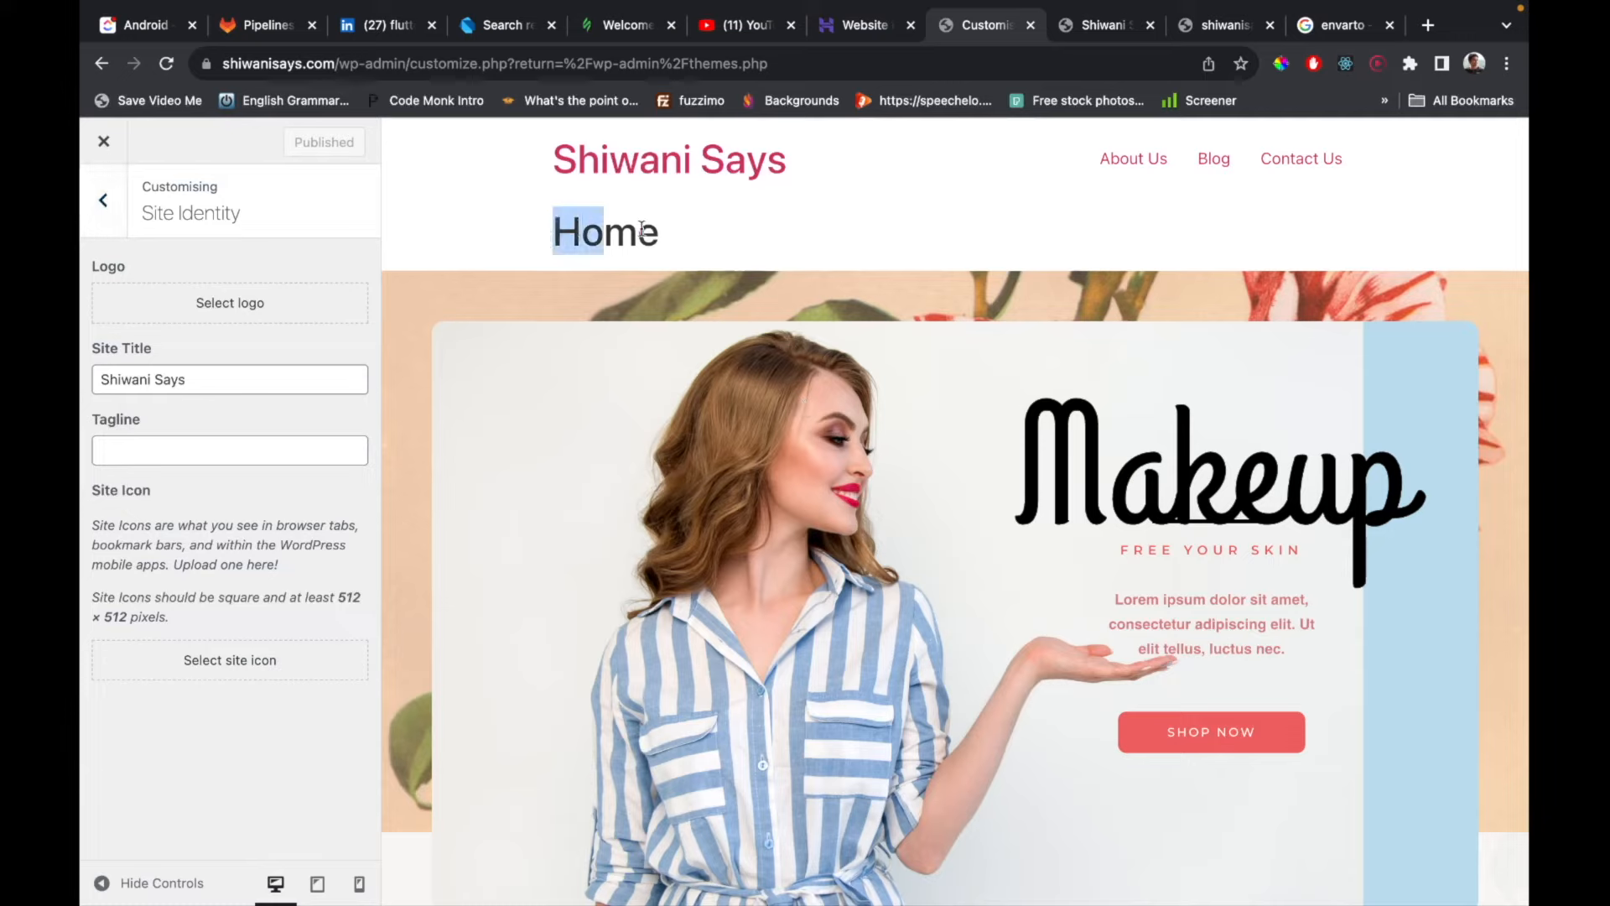
drag(635, 231, 578, 228)
click(123, 191)
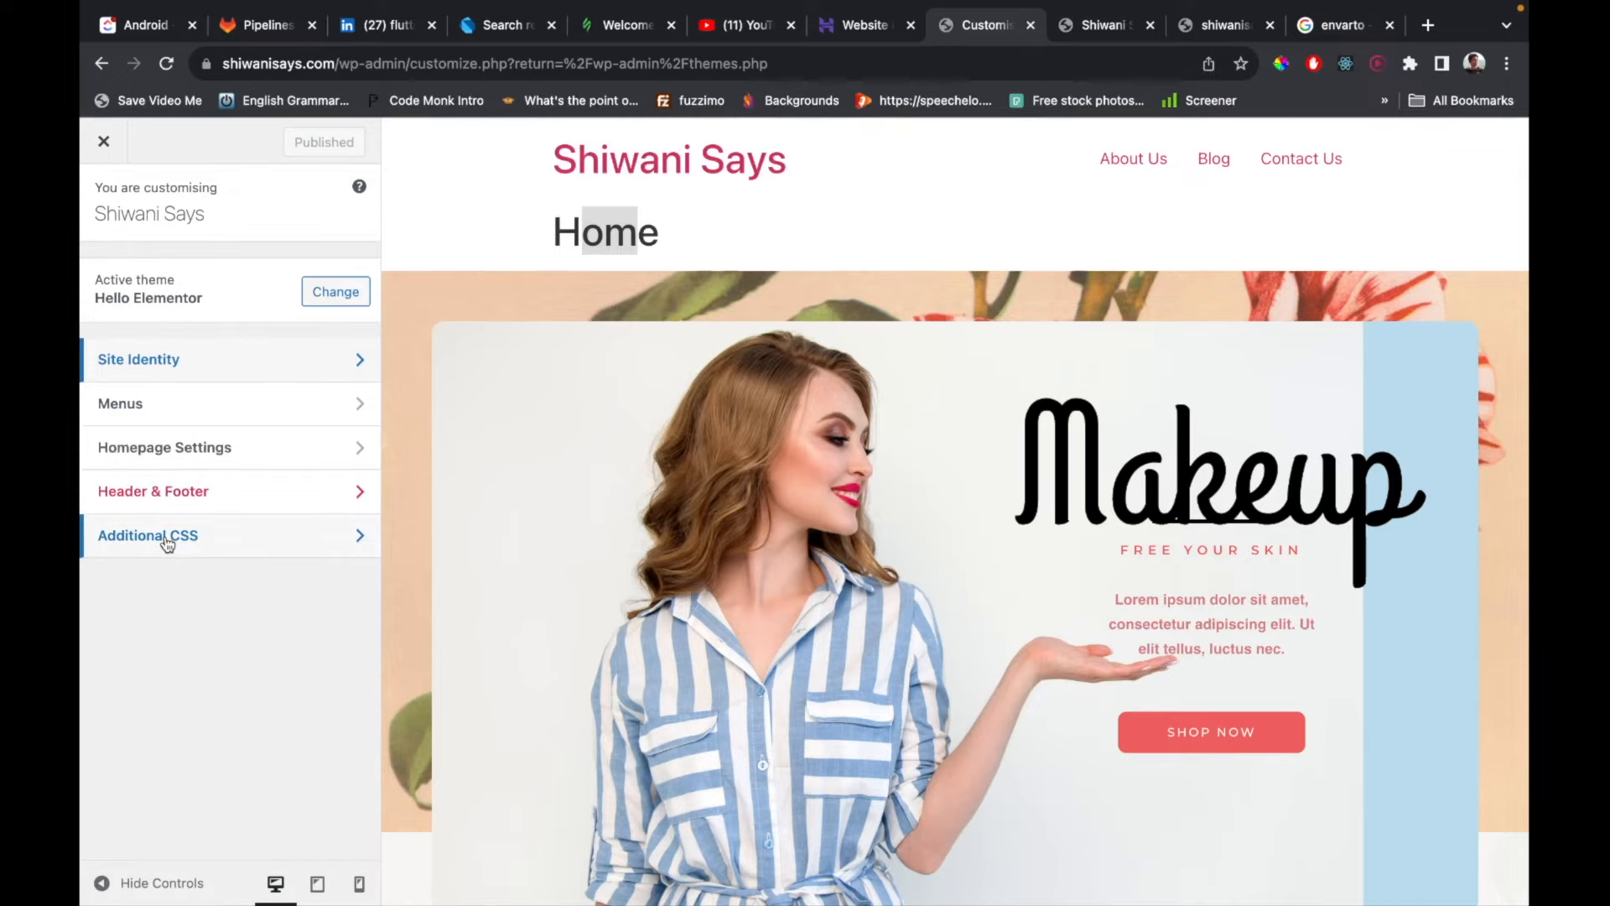
Preview the homepage in the customiser's tablet layout and check its hero and New Arrivals sections.
scroll(784, 507, down, 3)
scroll(784, 507, up, 3)
click(325, 888)
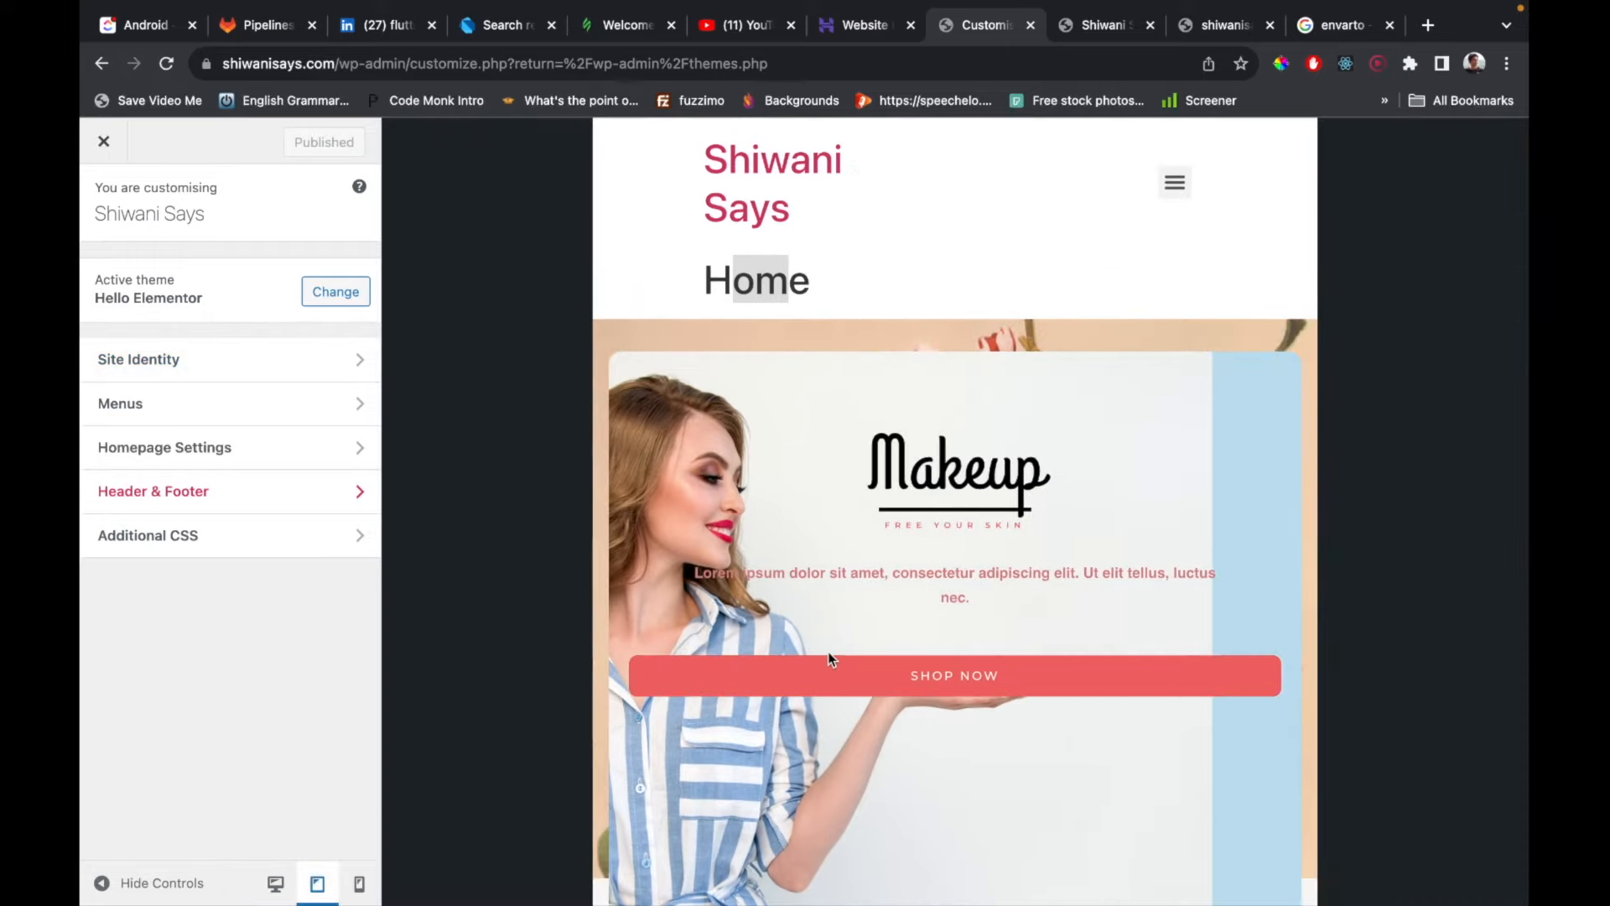
scroll(914, 683, down, 5)
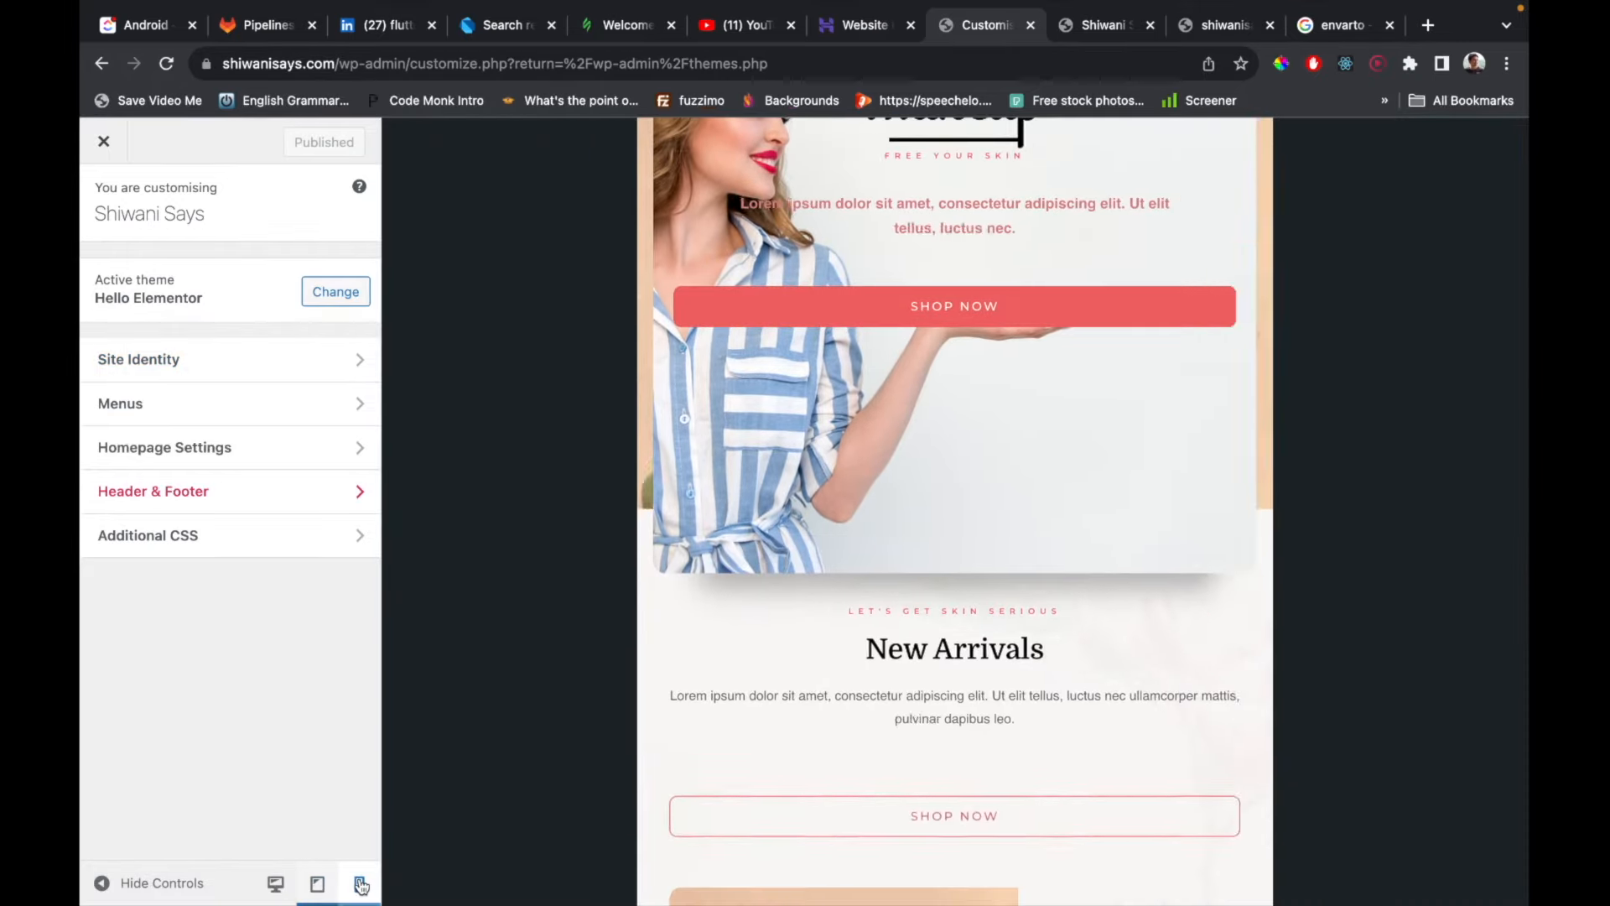
Check the homepage preview in the customiser's mobile layout and in its desktop layout.
click(359, 883)
scroll(956, 553, up, 5)
scroll(960, 541, down, 10)
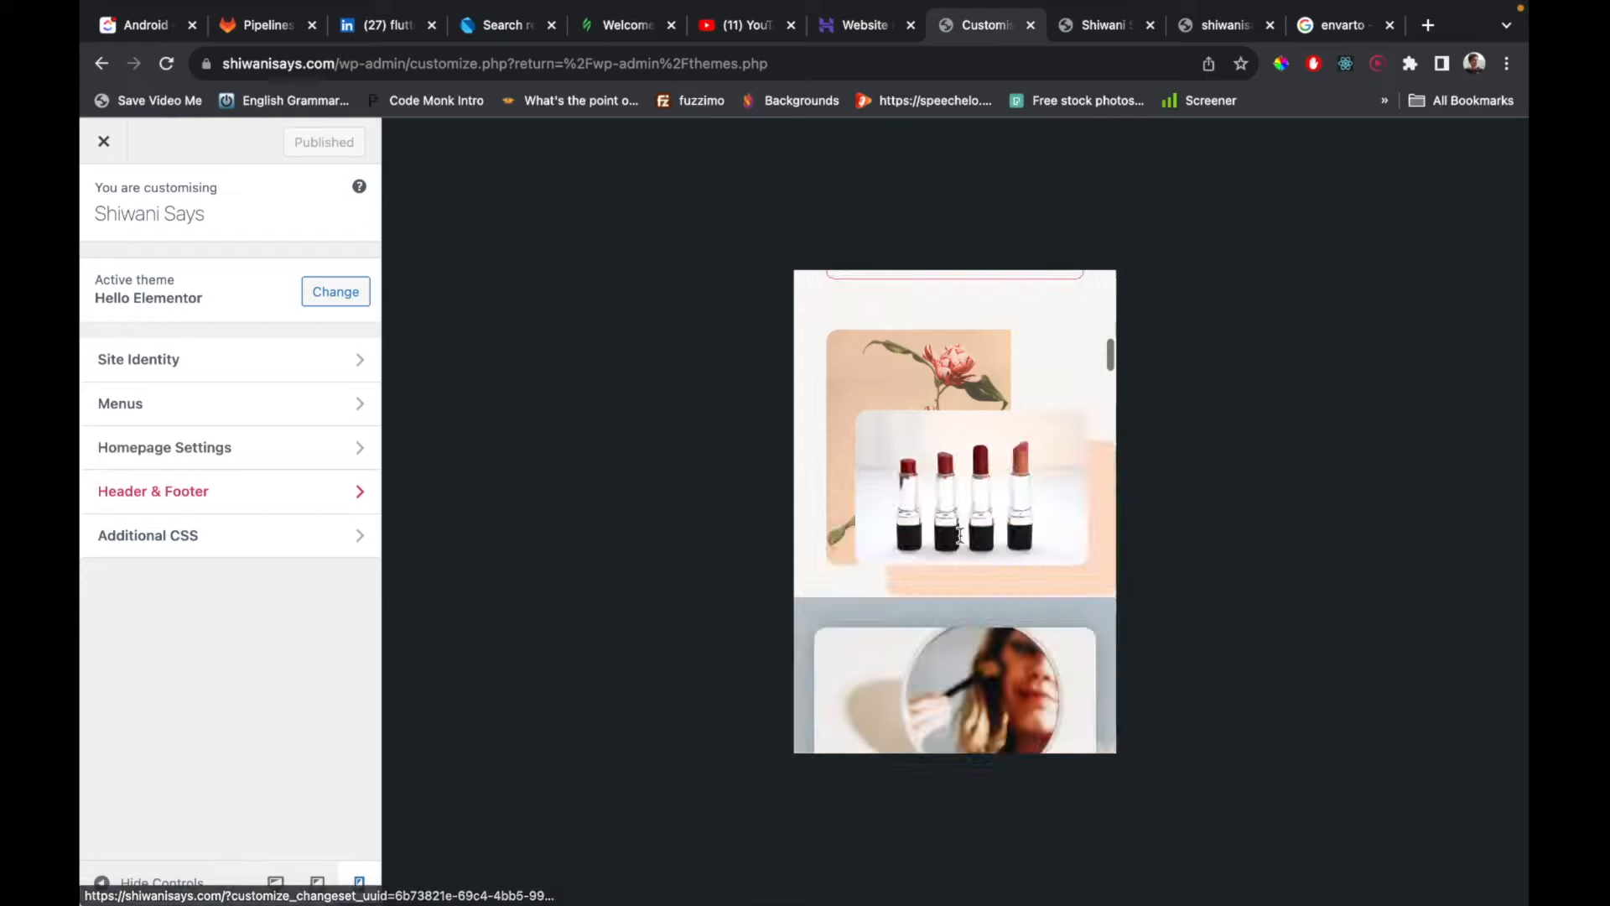
click(276, 883)
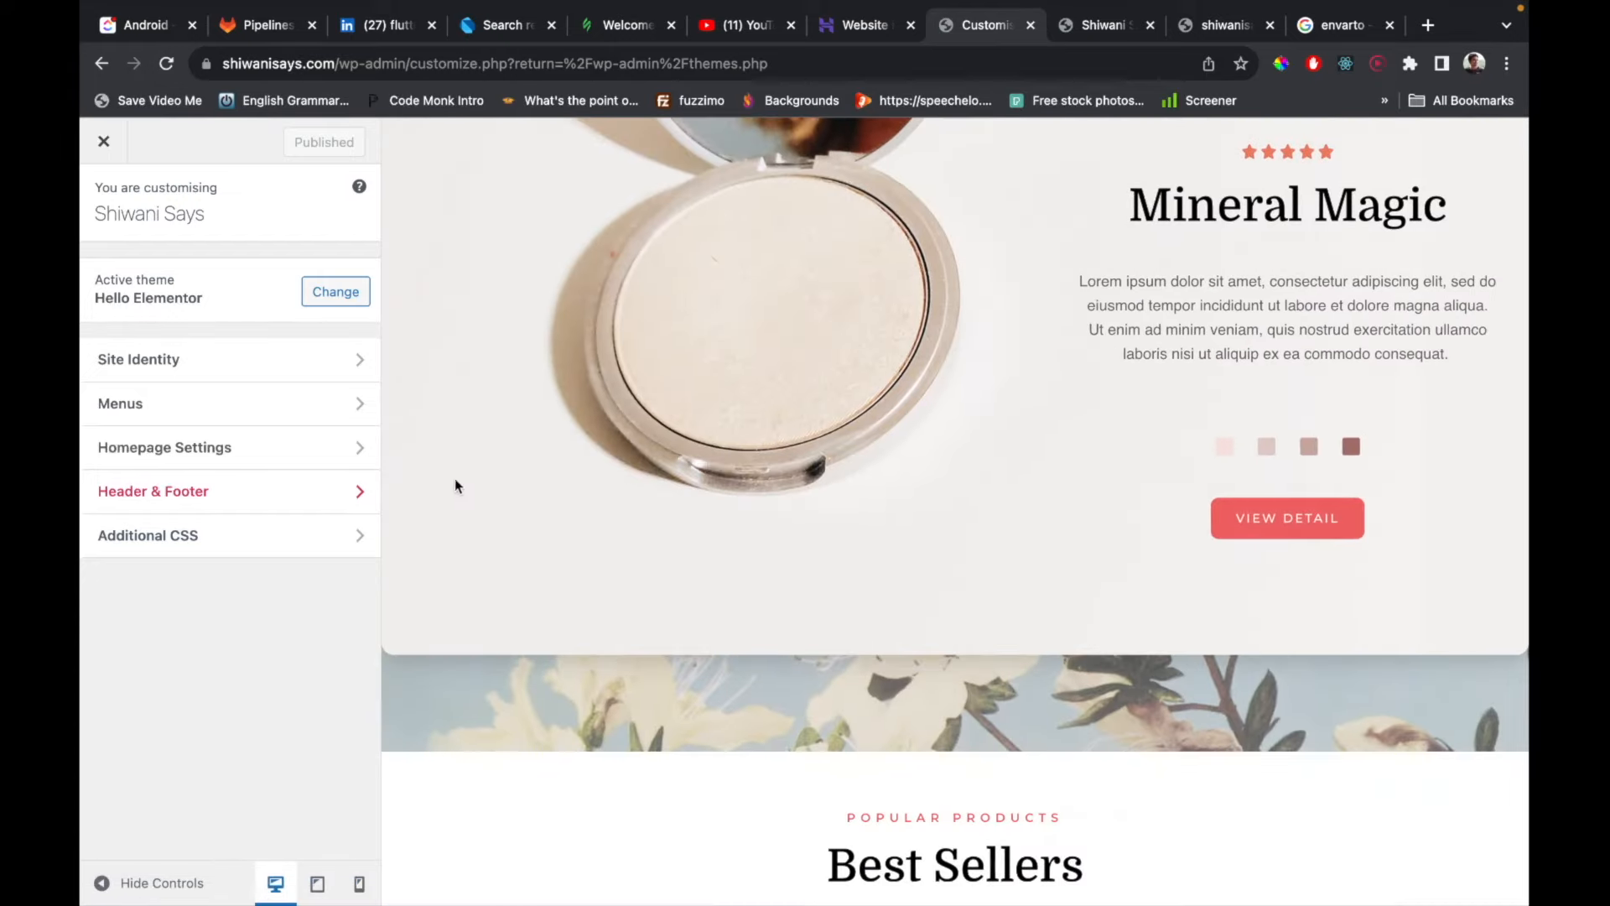
scroll(521, 421, up, 10)
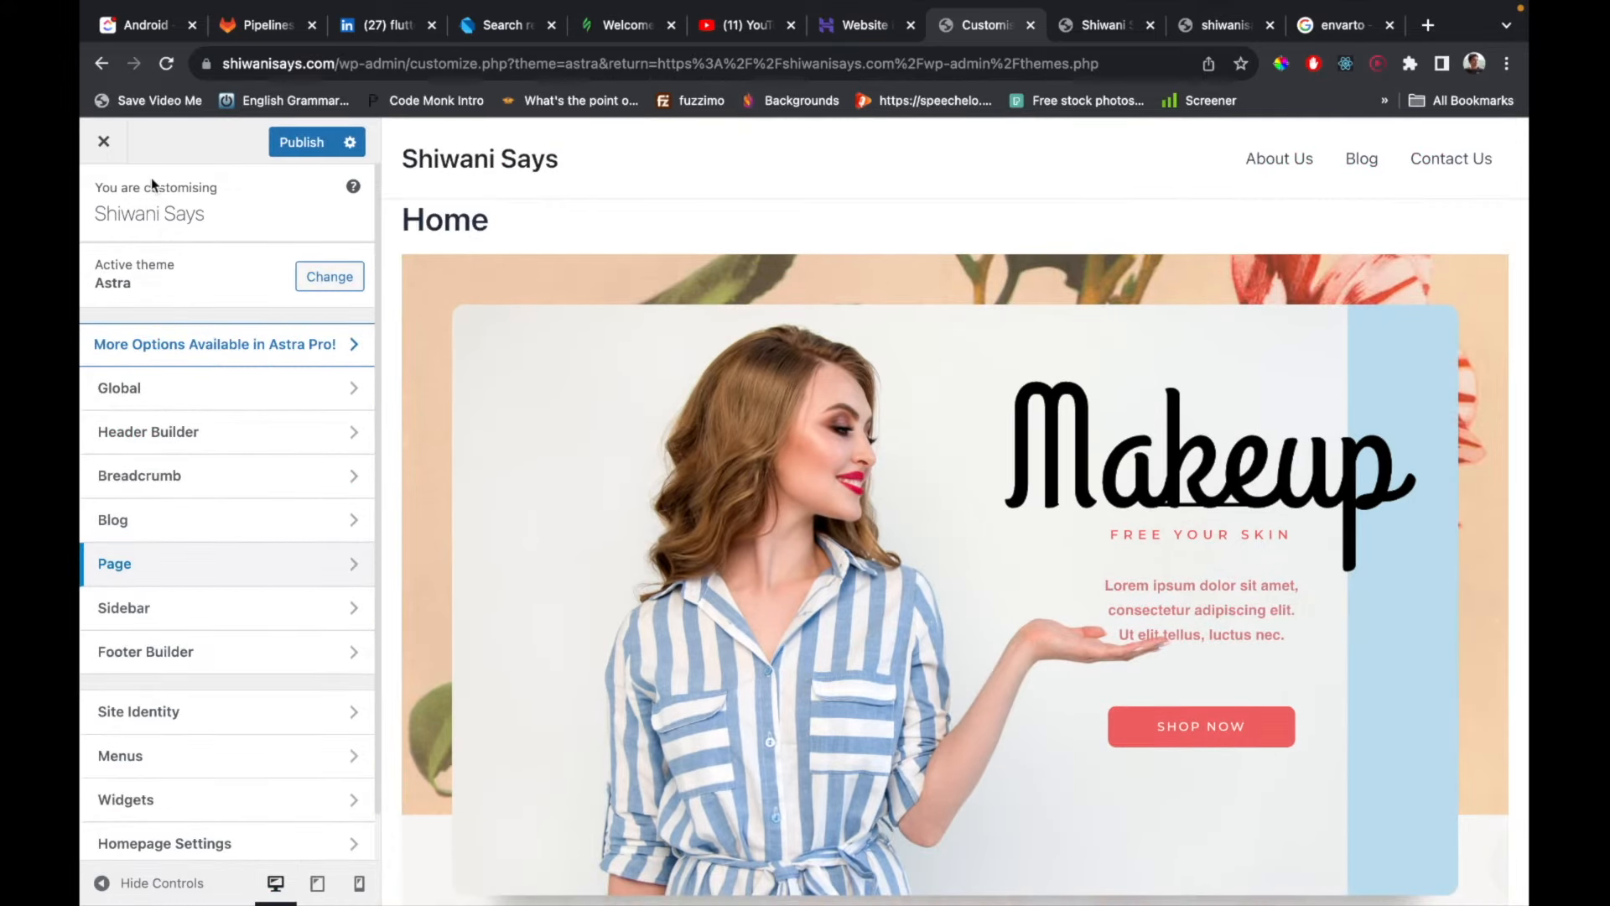
Close the Astra customiser, discarding its unsaved changes, and return to the installed themes.
click(95, 124)
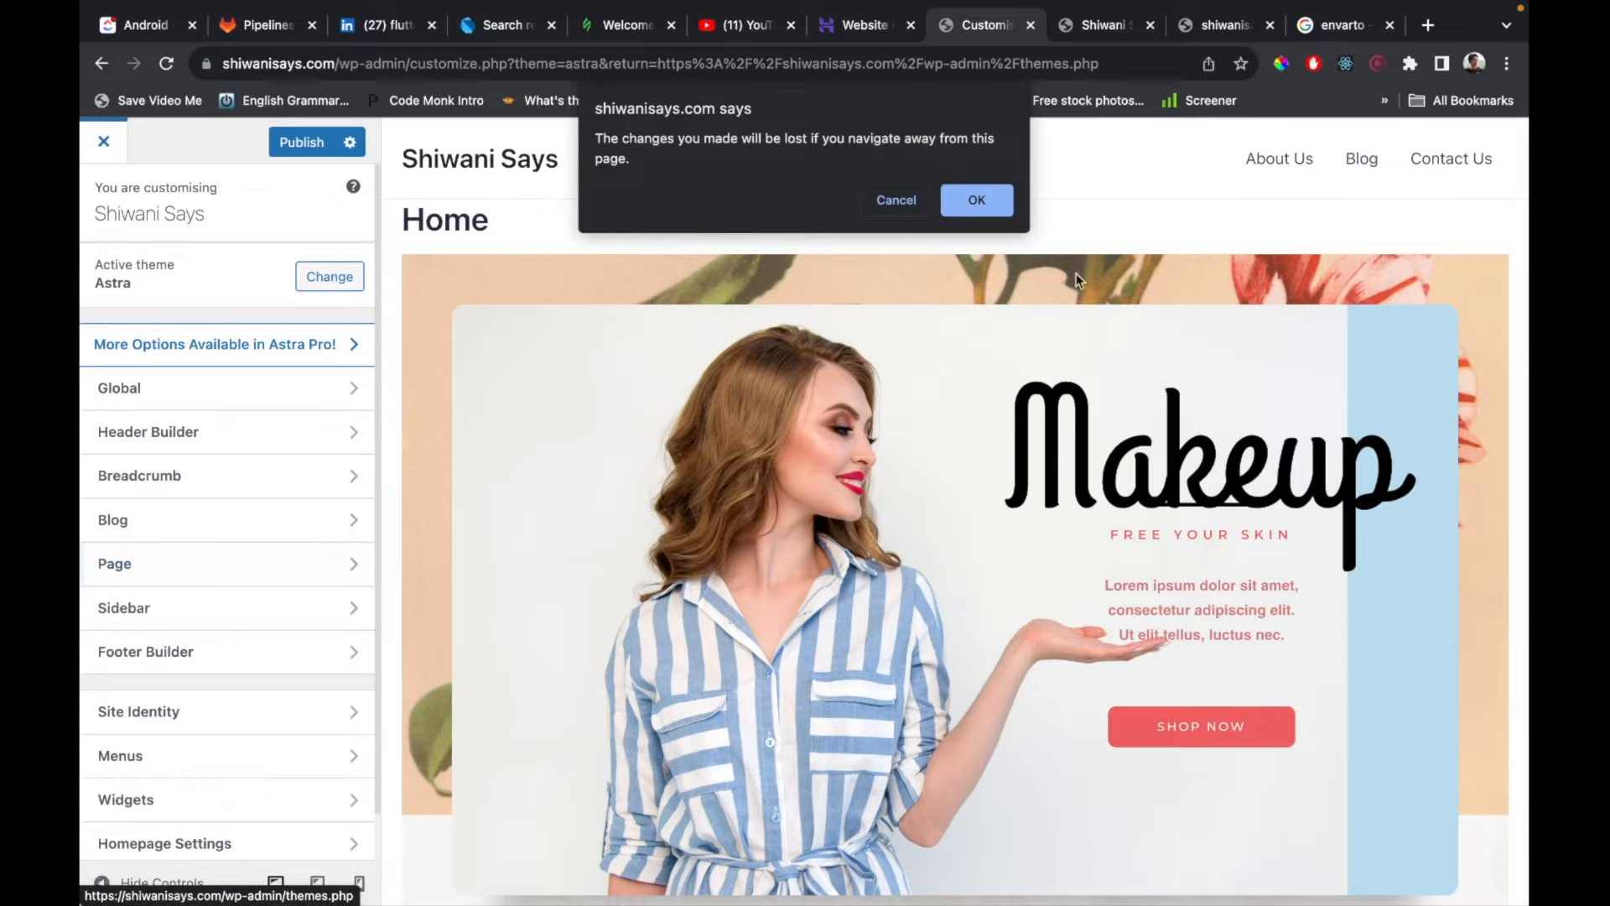
click(983, 209)
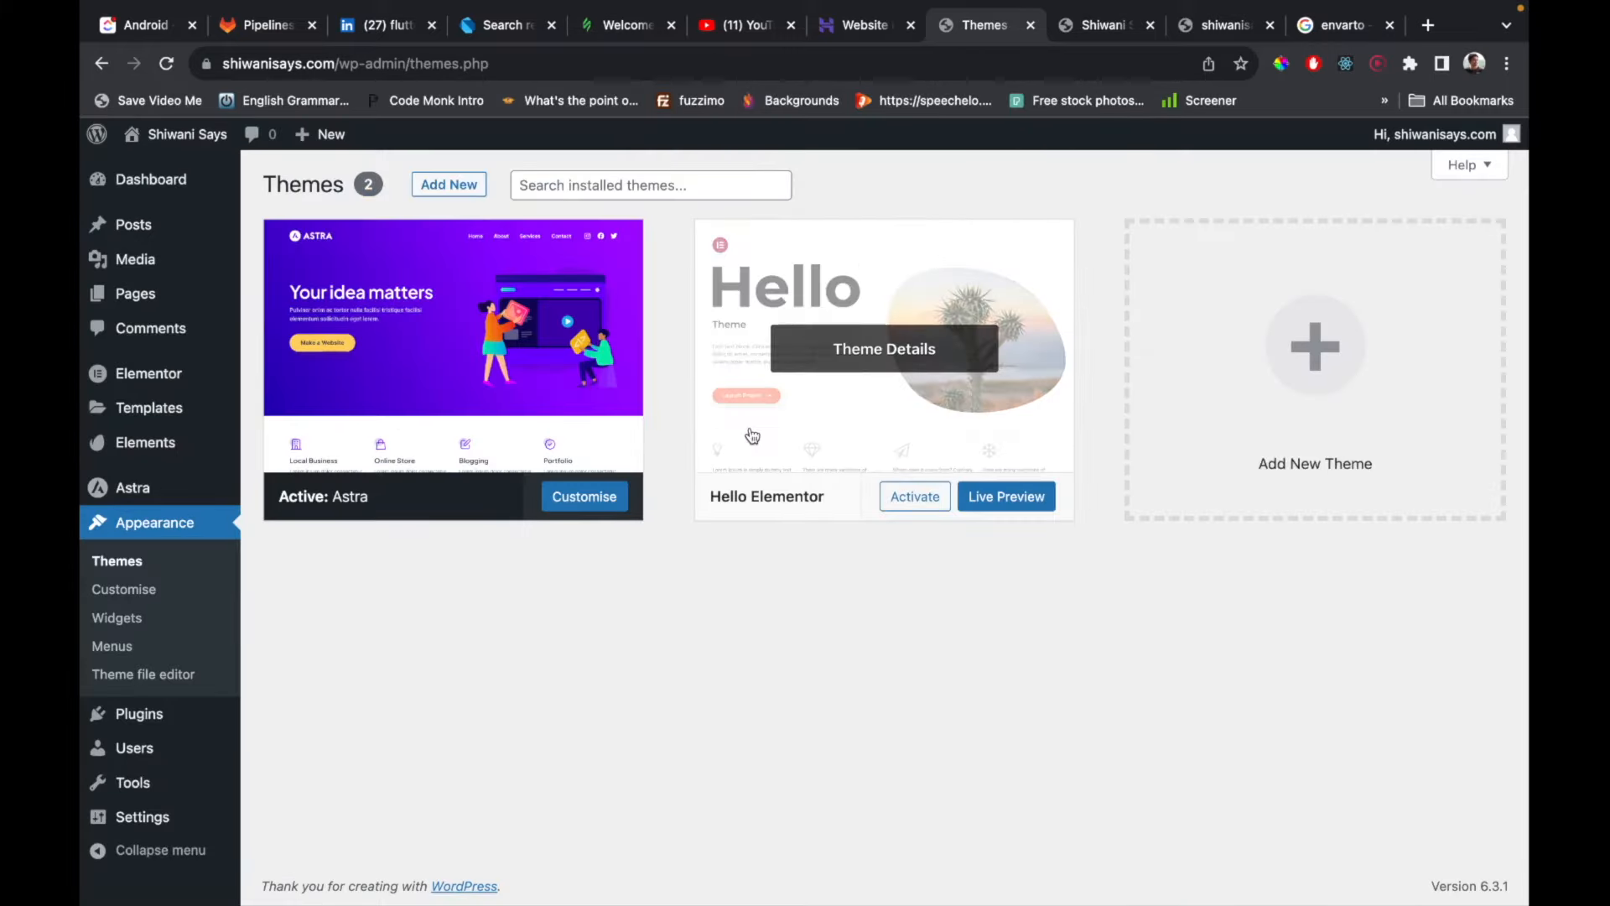
mouse_move(761, 336)
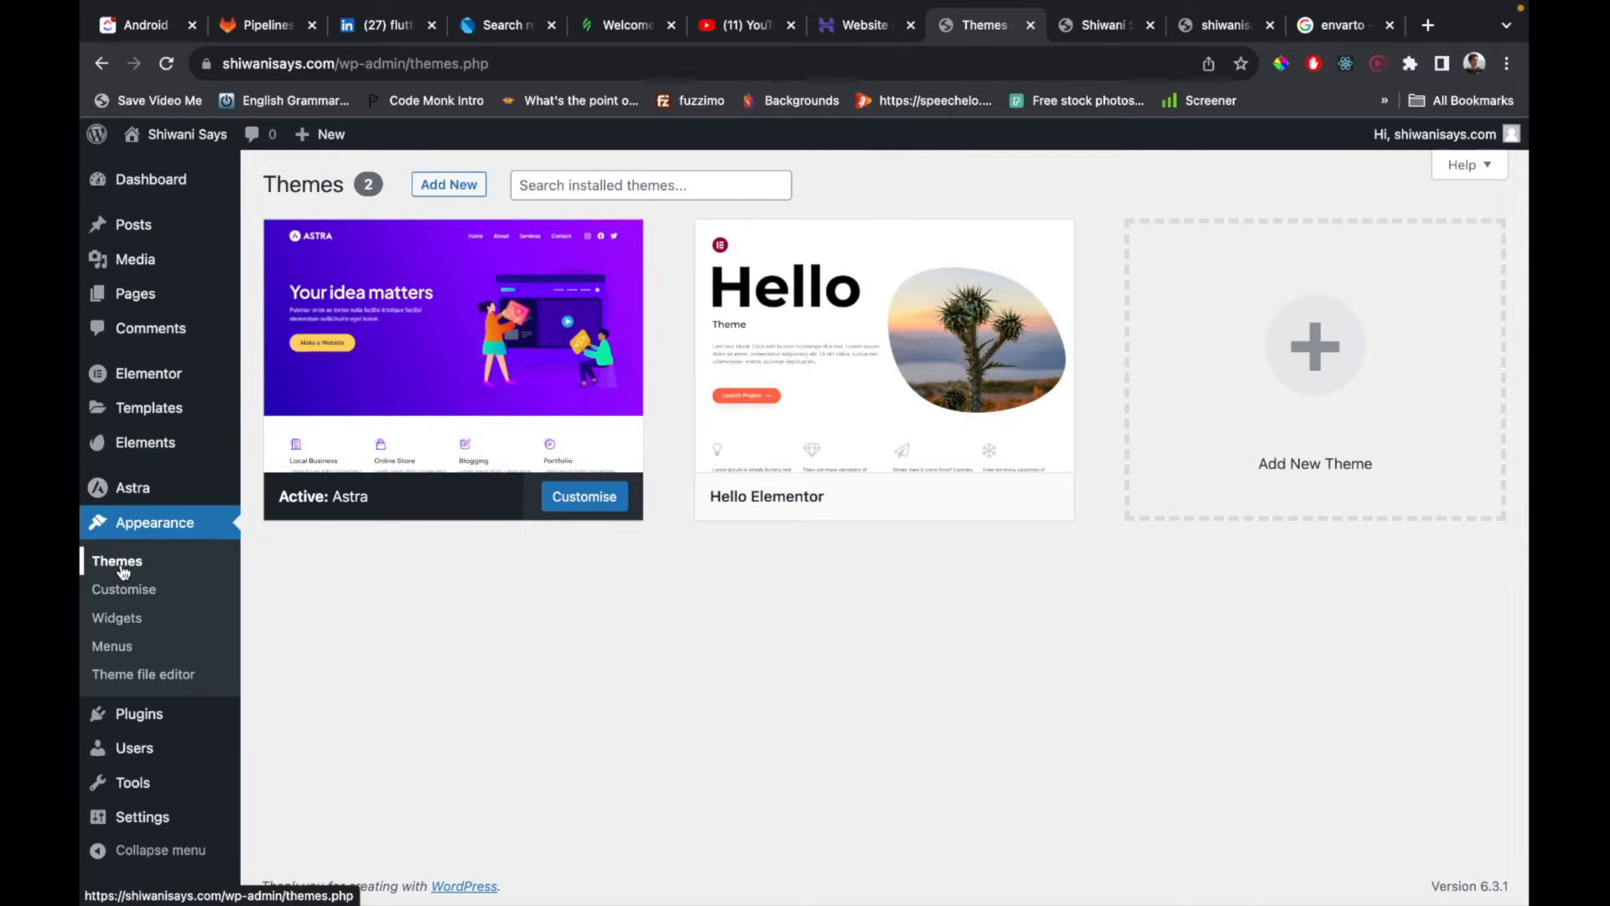
mouse_move(767, 505)
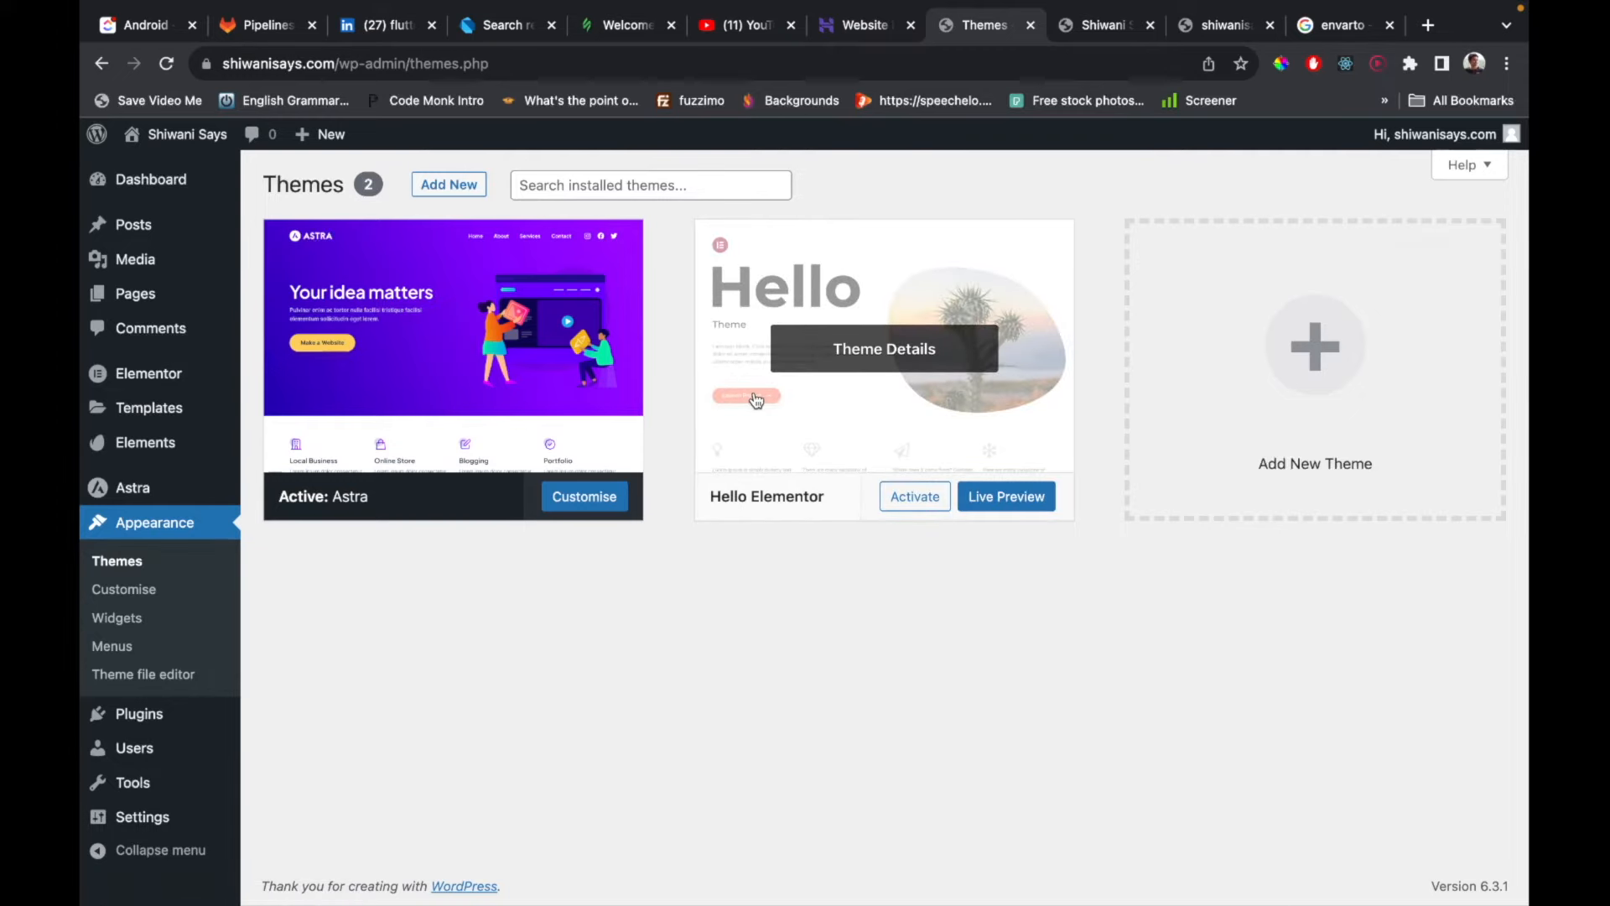
mouse_move(585, 335)
Open the Hello Elementor theme details and delete the theme, accepting the confirmation.
mouse_move(900, 371)
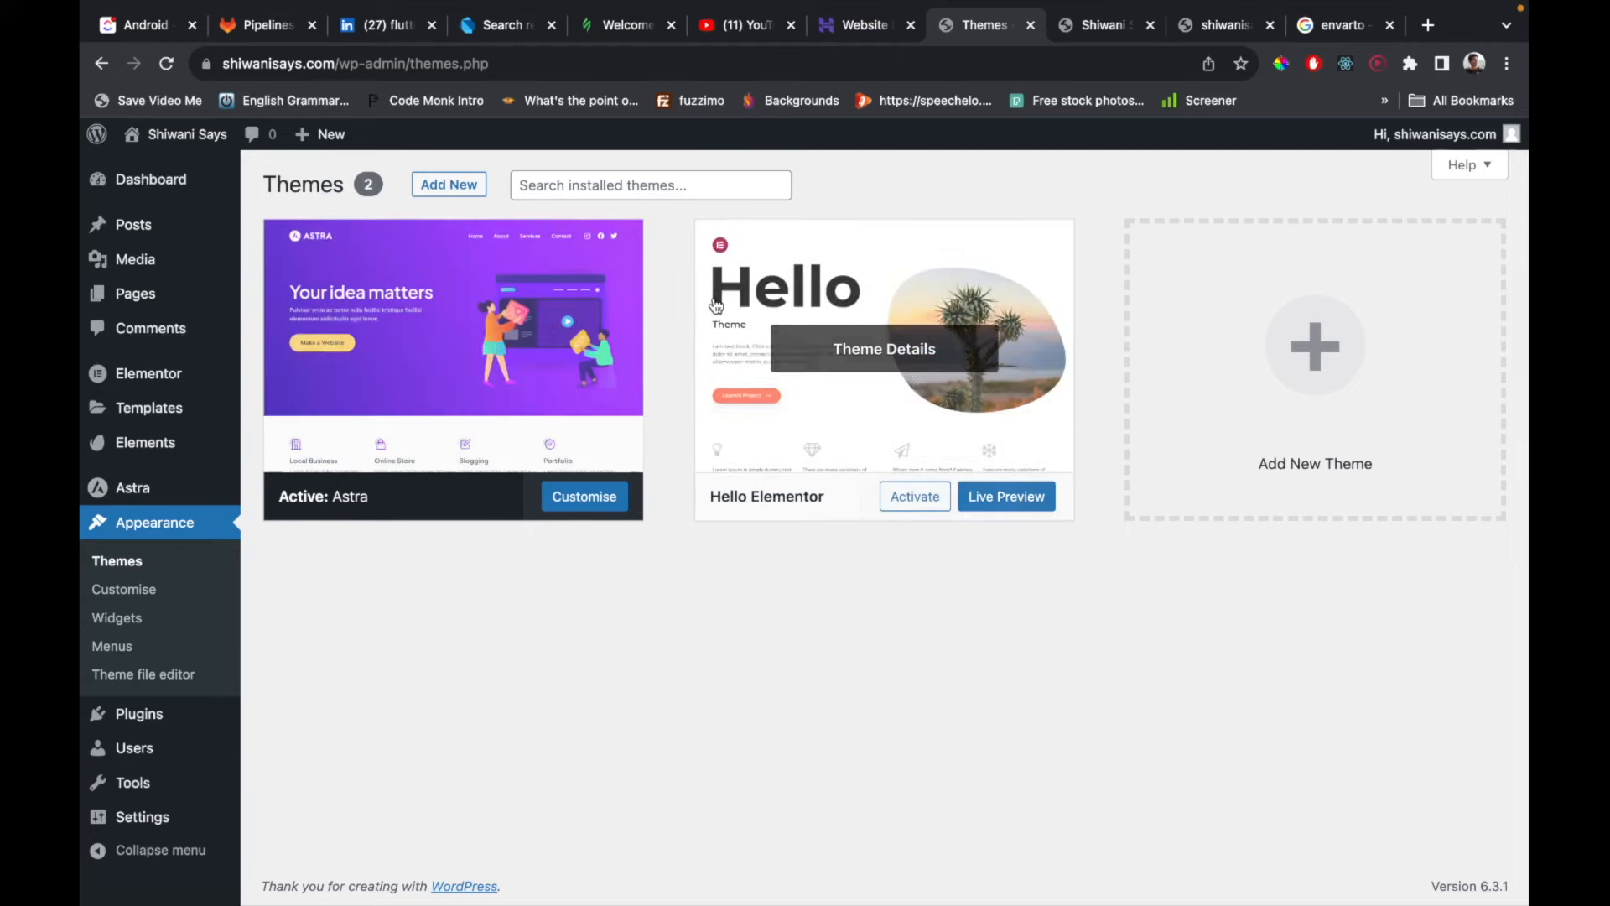
click(897, 370)
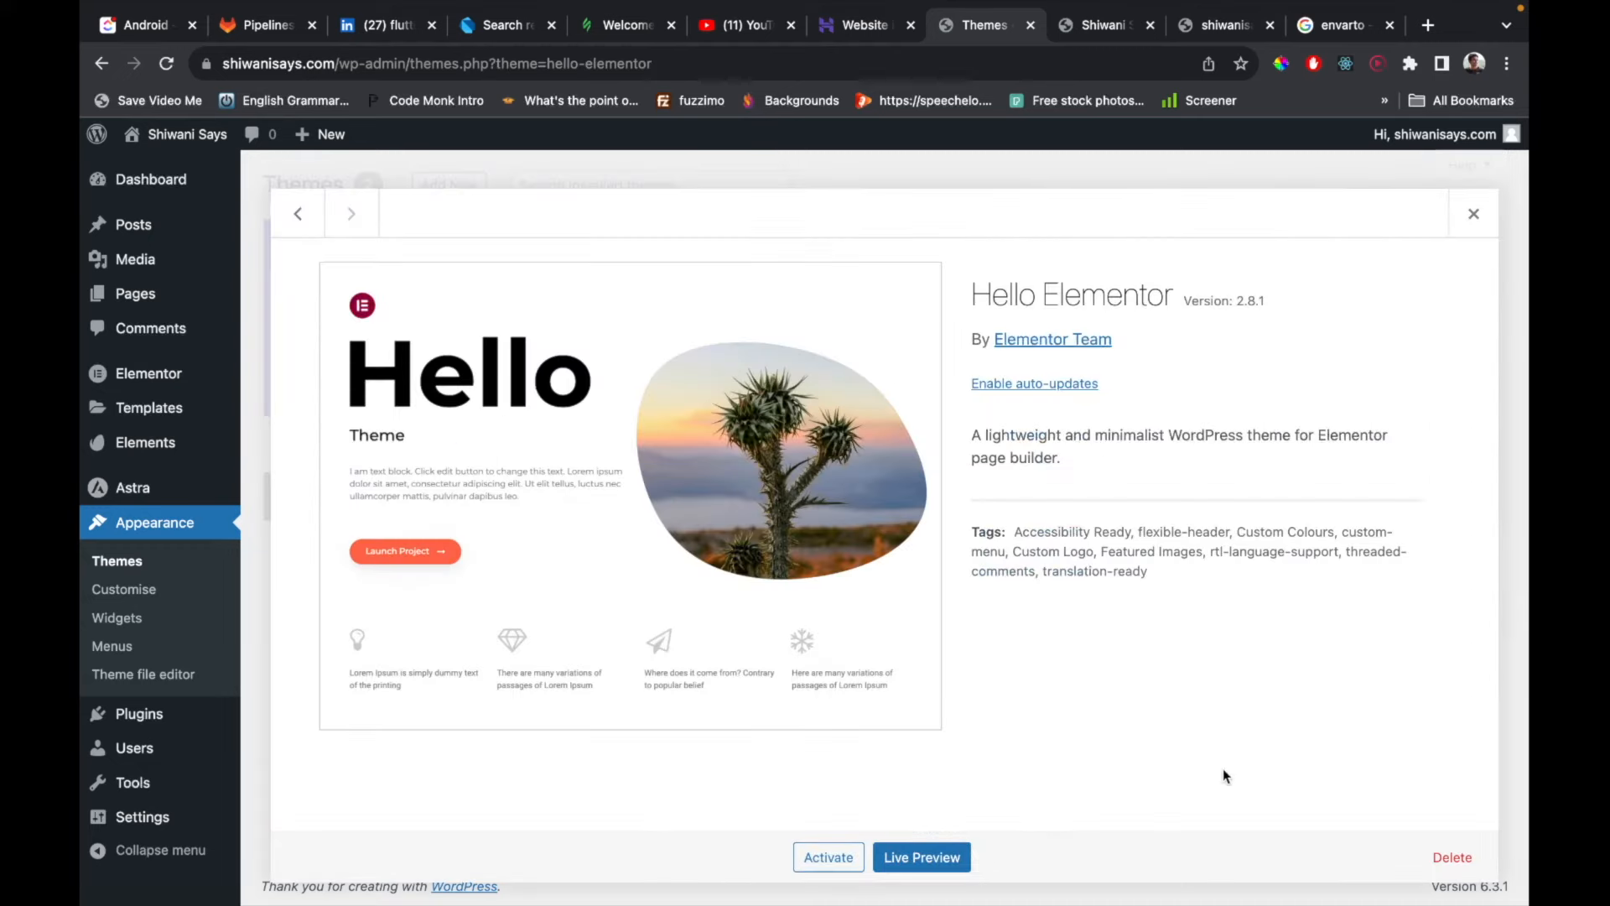
click(1460, 857)
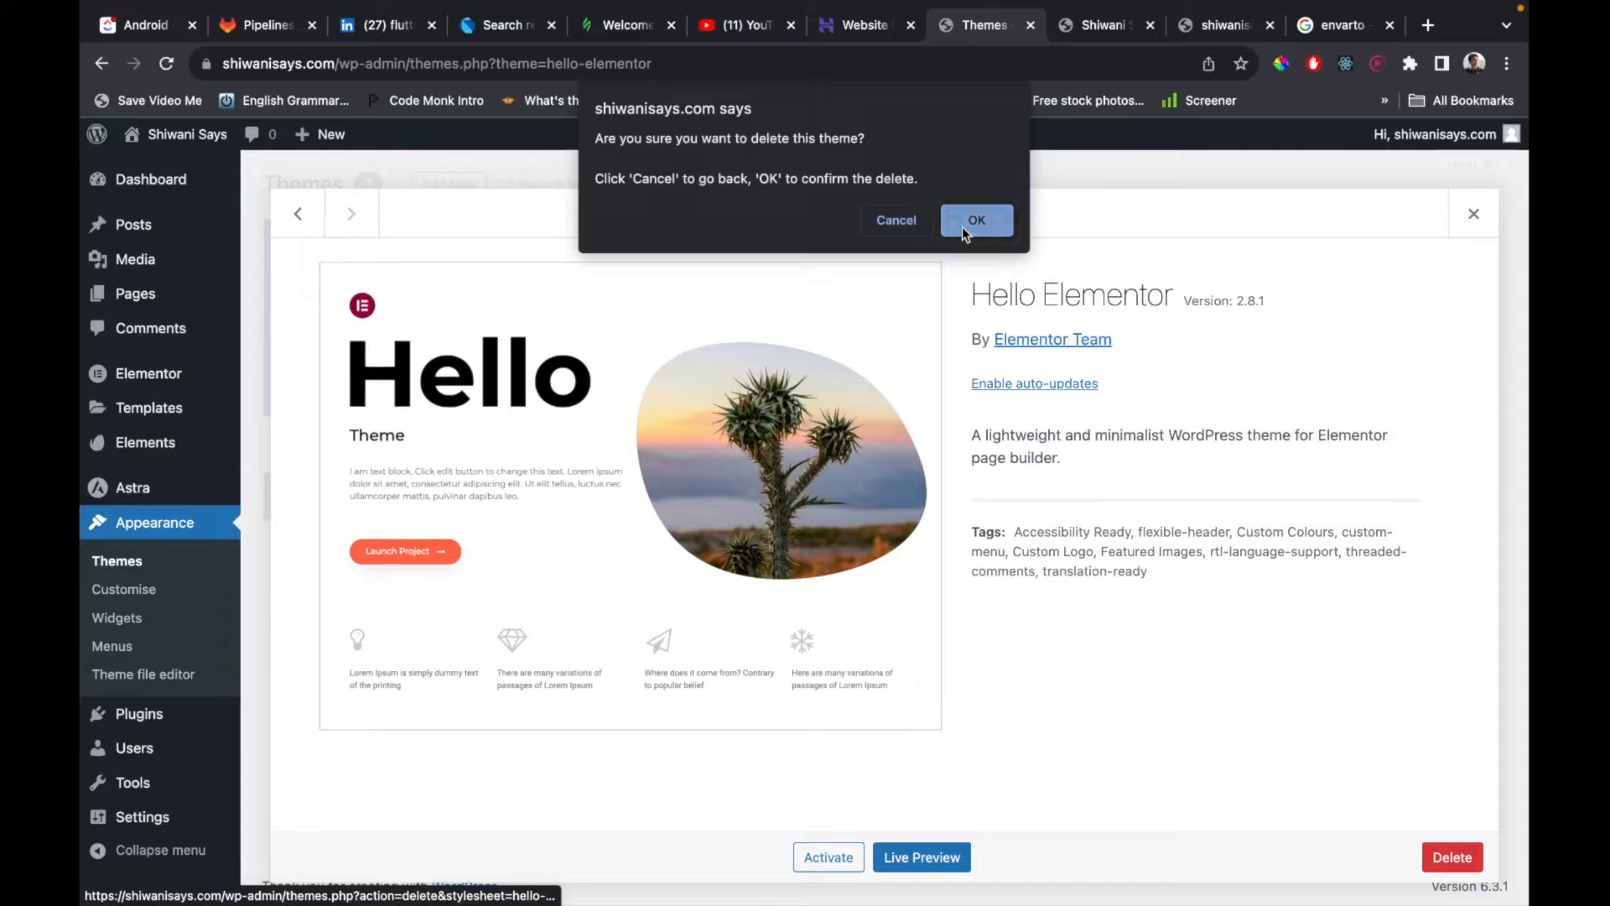
click(963, 226)
Return to the Astra customiser, reload the live homepage and examine its header, Home title and hero section.
click(836, 812)
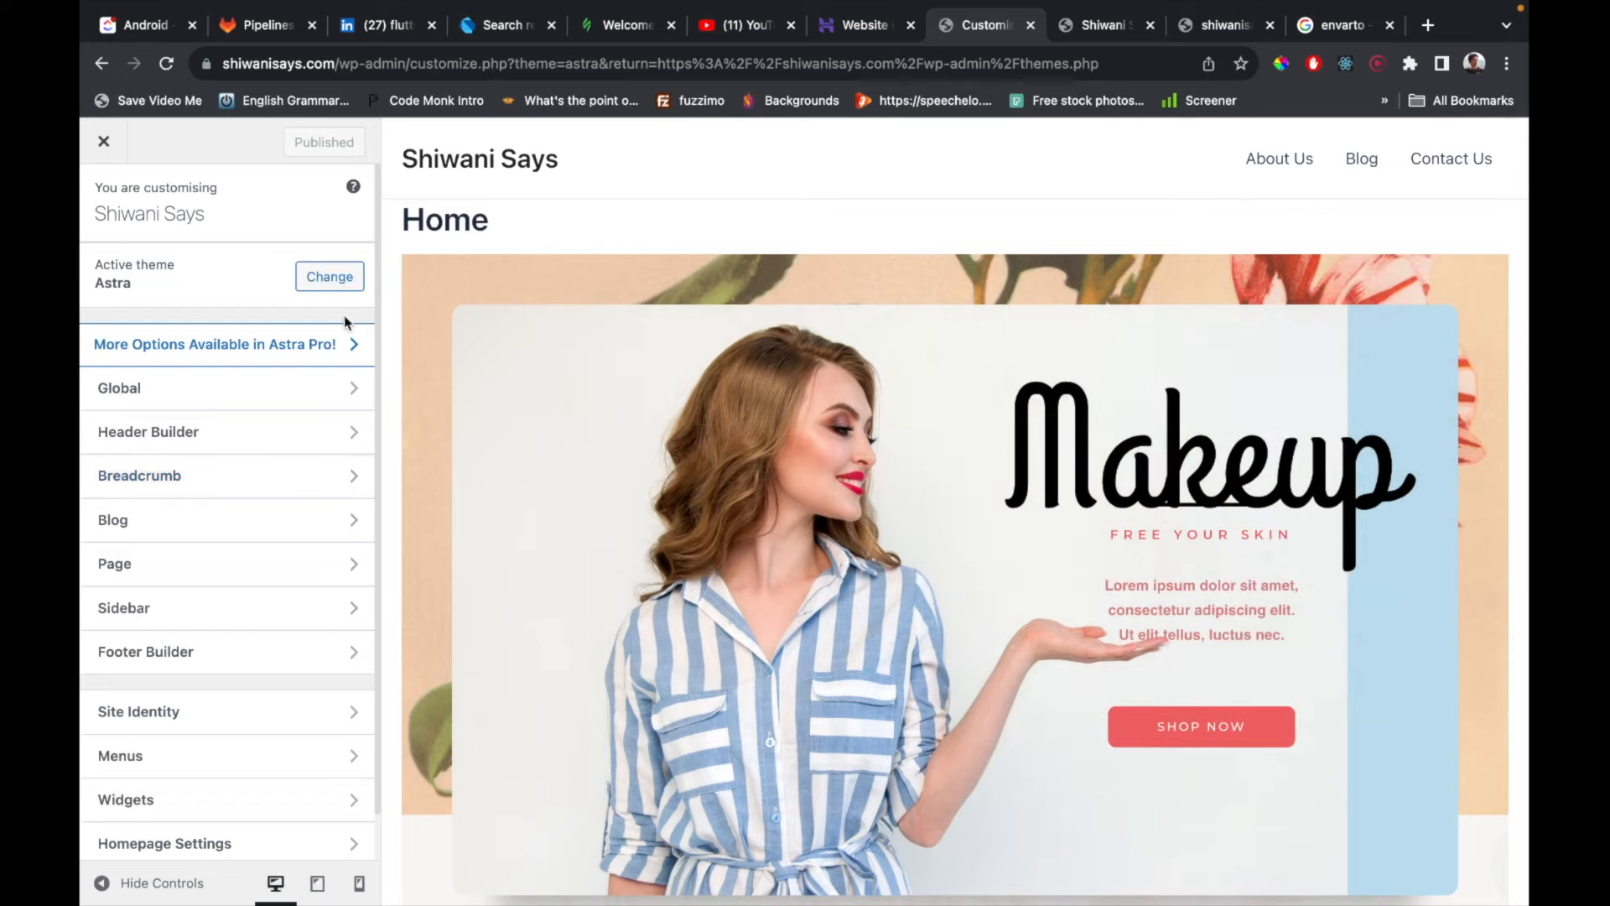
scroll(713, 389, down, 2)
scroll(713, 389, up, 2)
click(1103, 24)
click(165, 63)
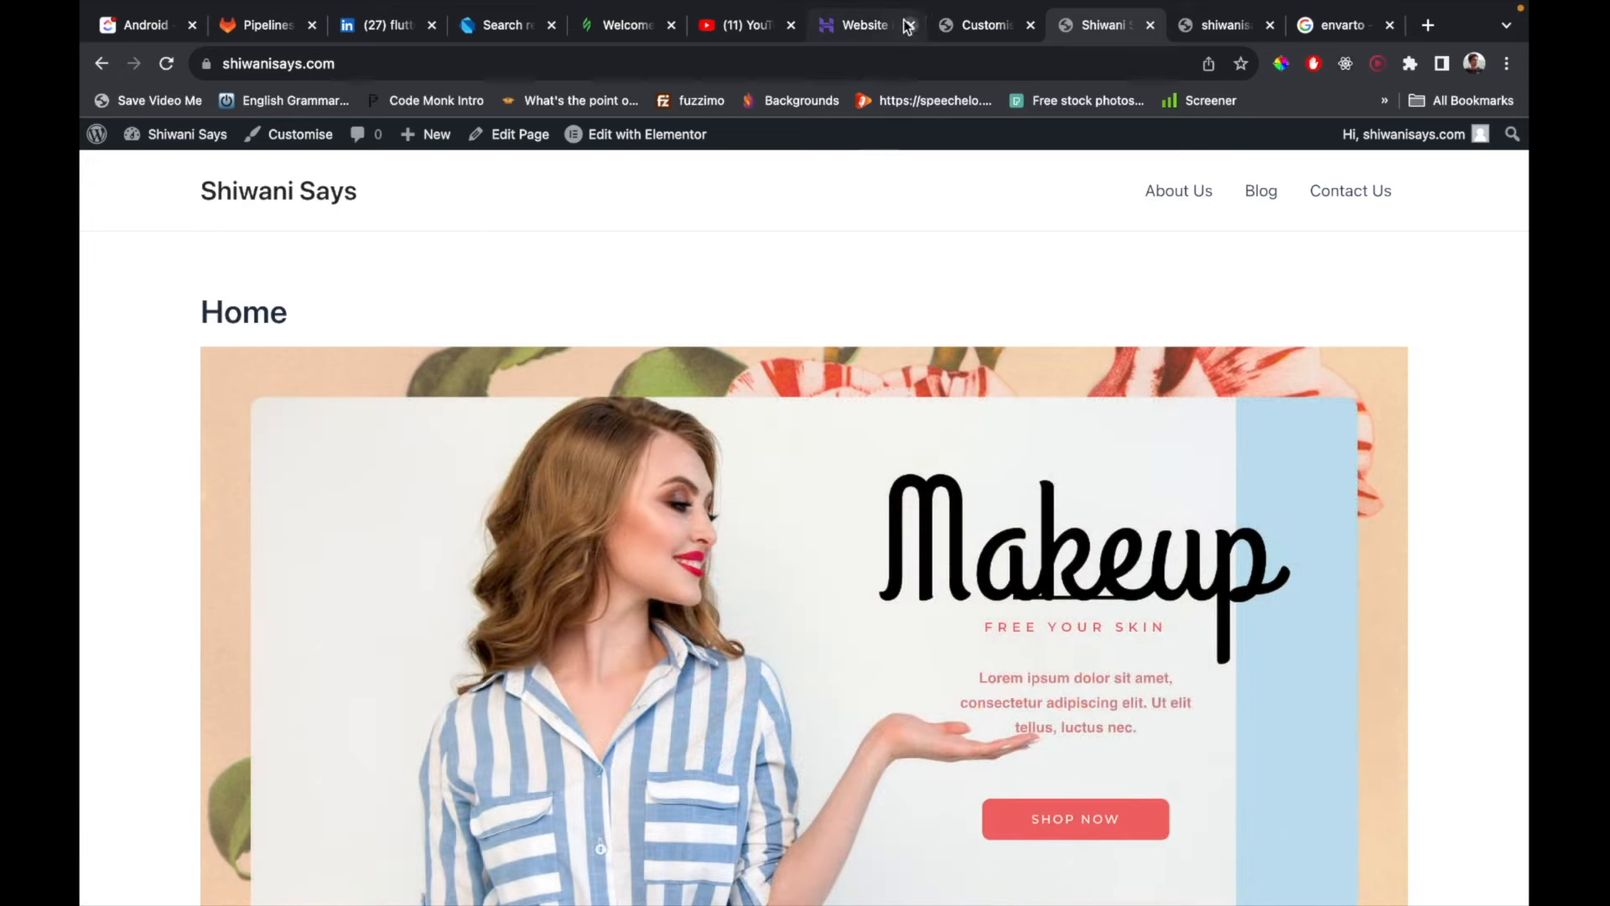
scroll(762, 565, down, 5)
scroll(762, 565, up, 5)
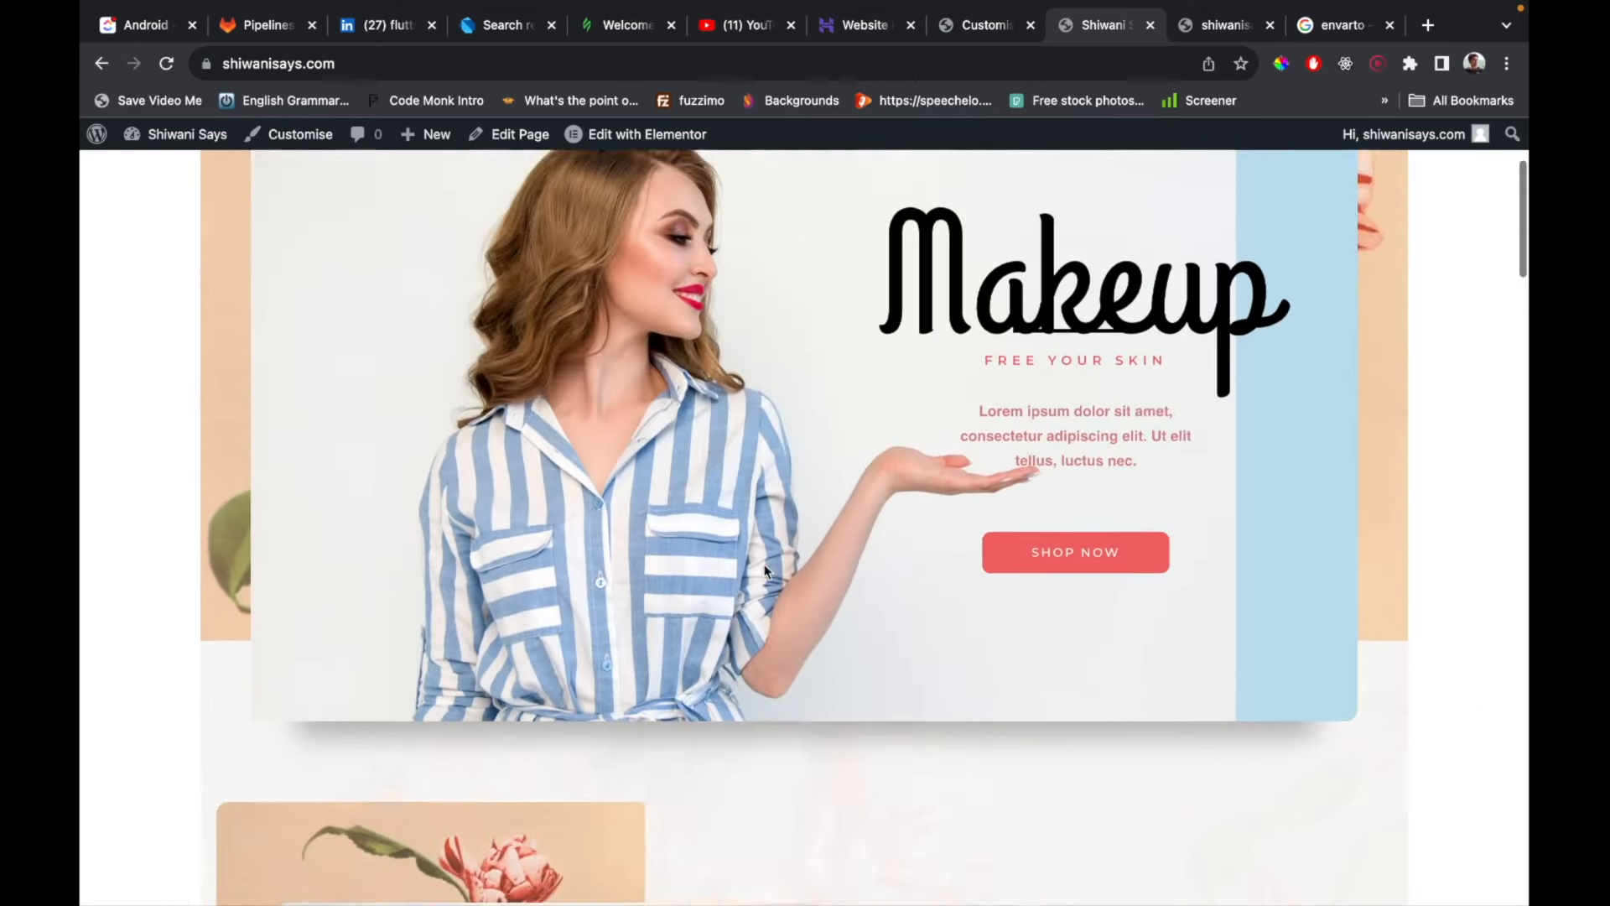
scroll(380, 486, down, 3)
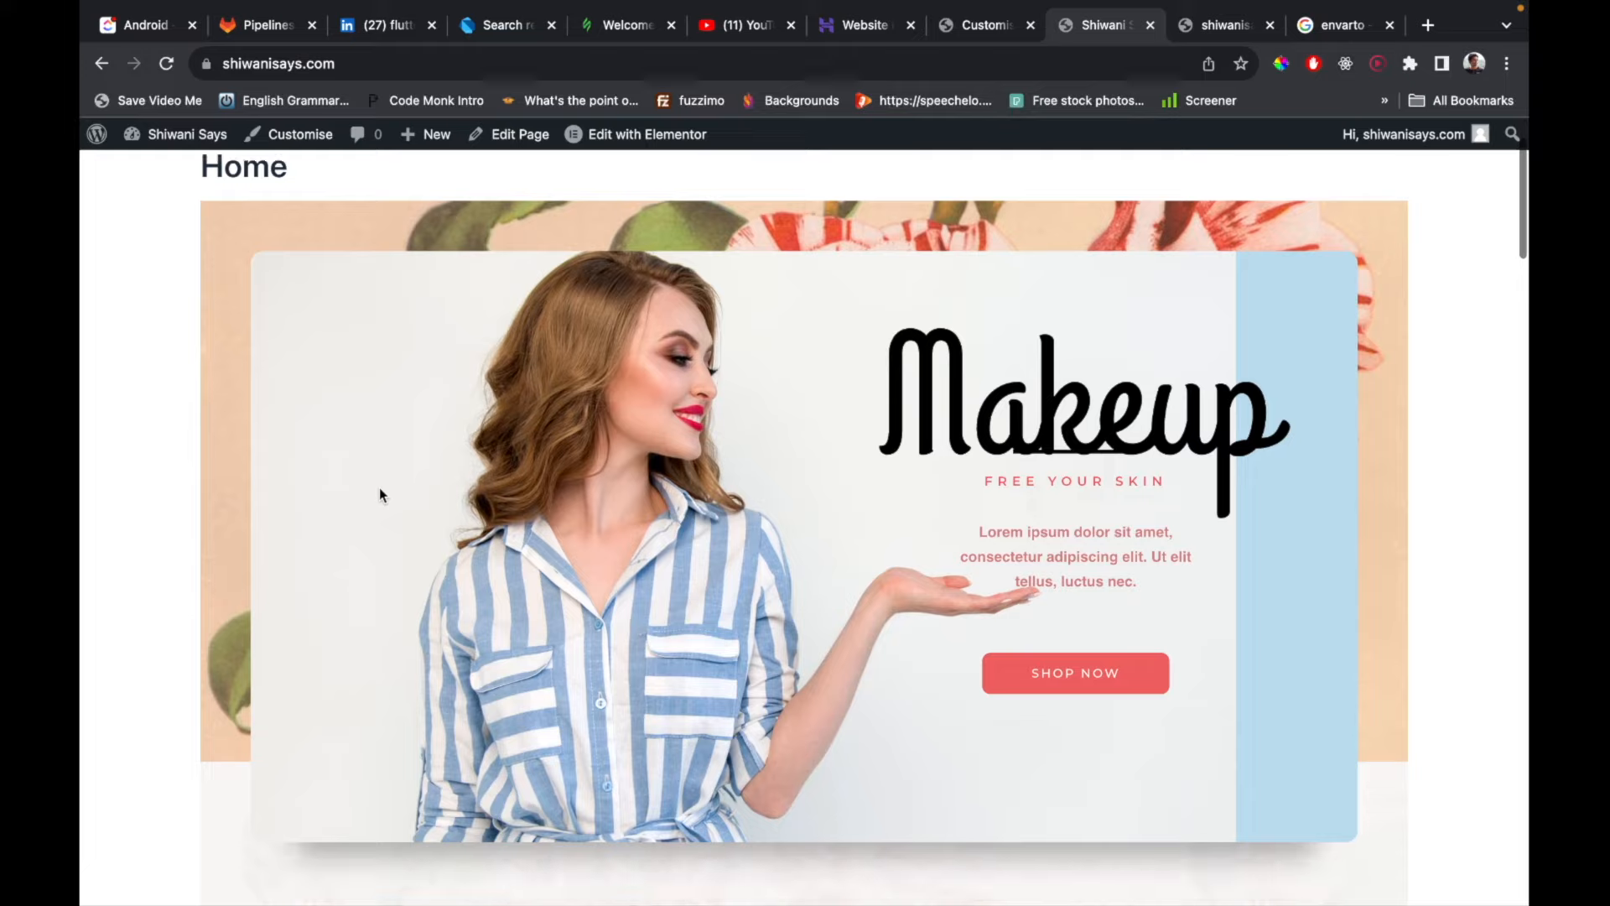
Turn off the page title in Astra's Page settings, publish the change and reload the live homepage.
click(984, 27)
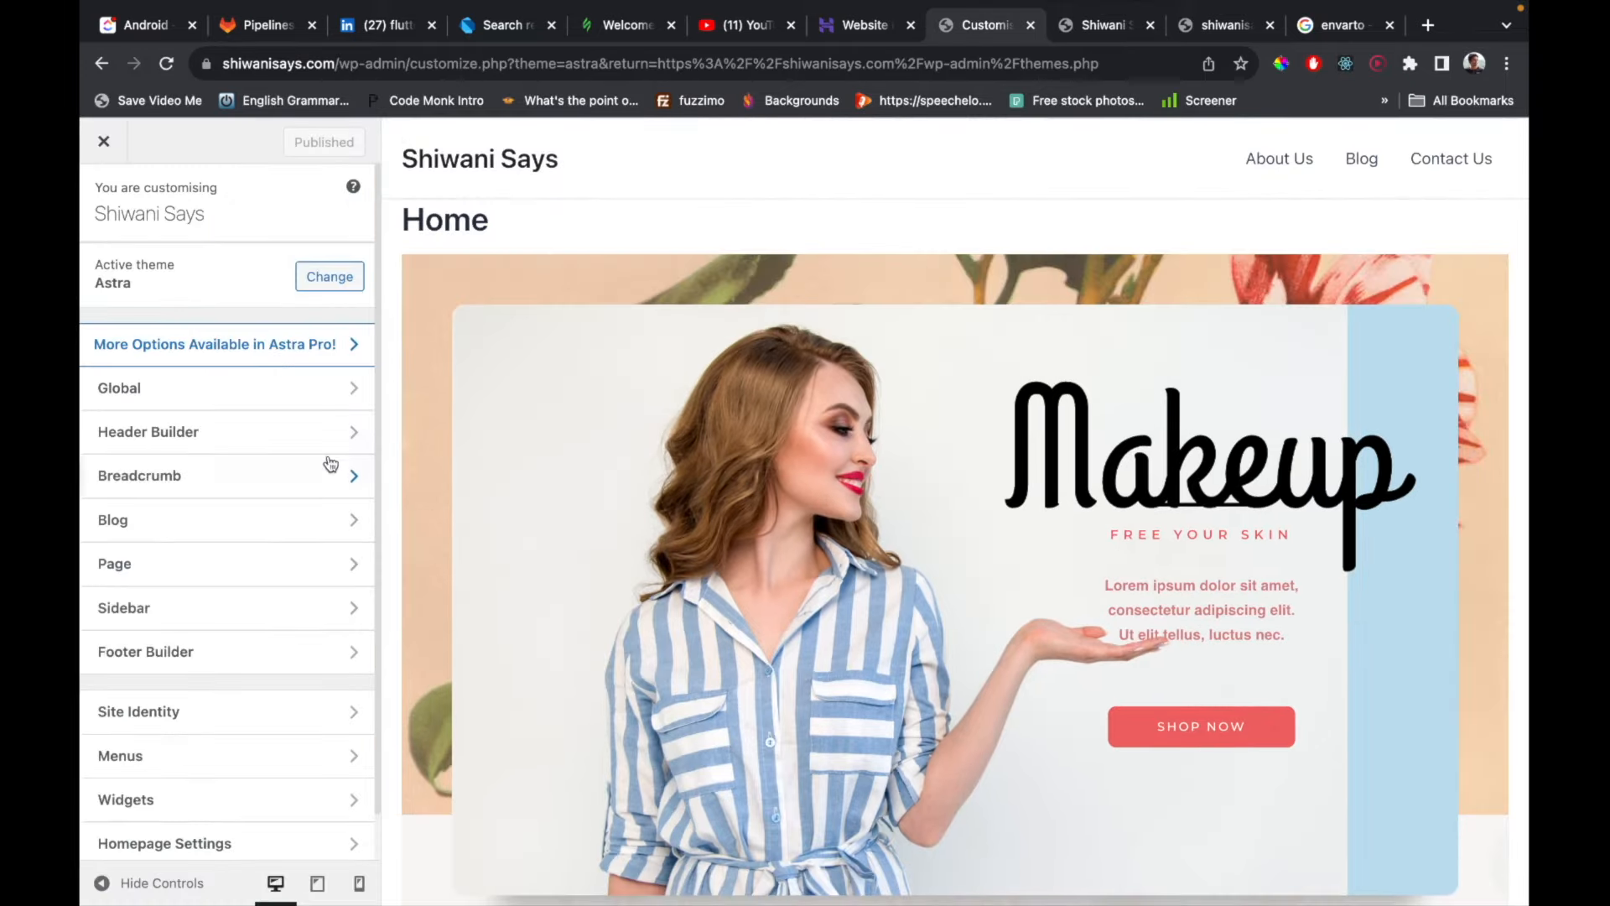
click(201, 563)
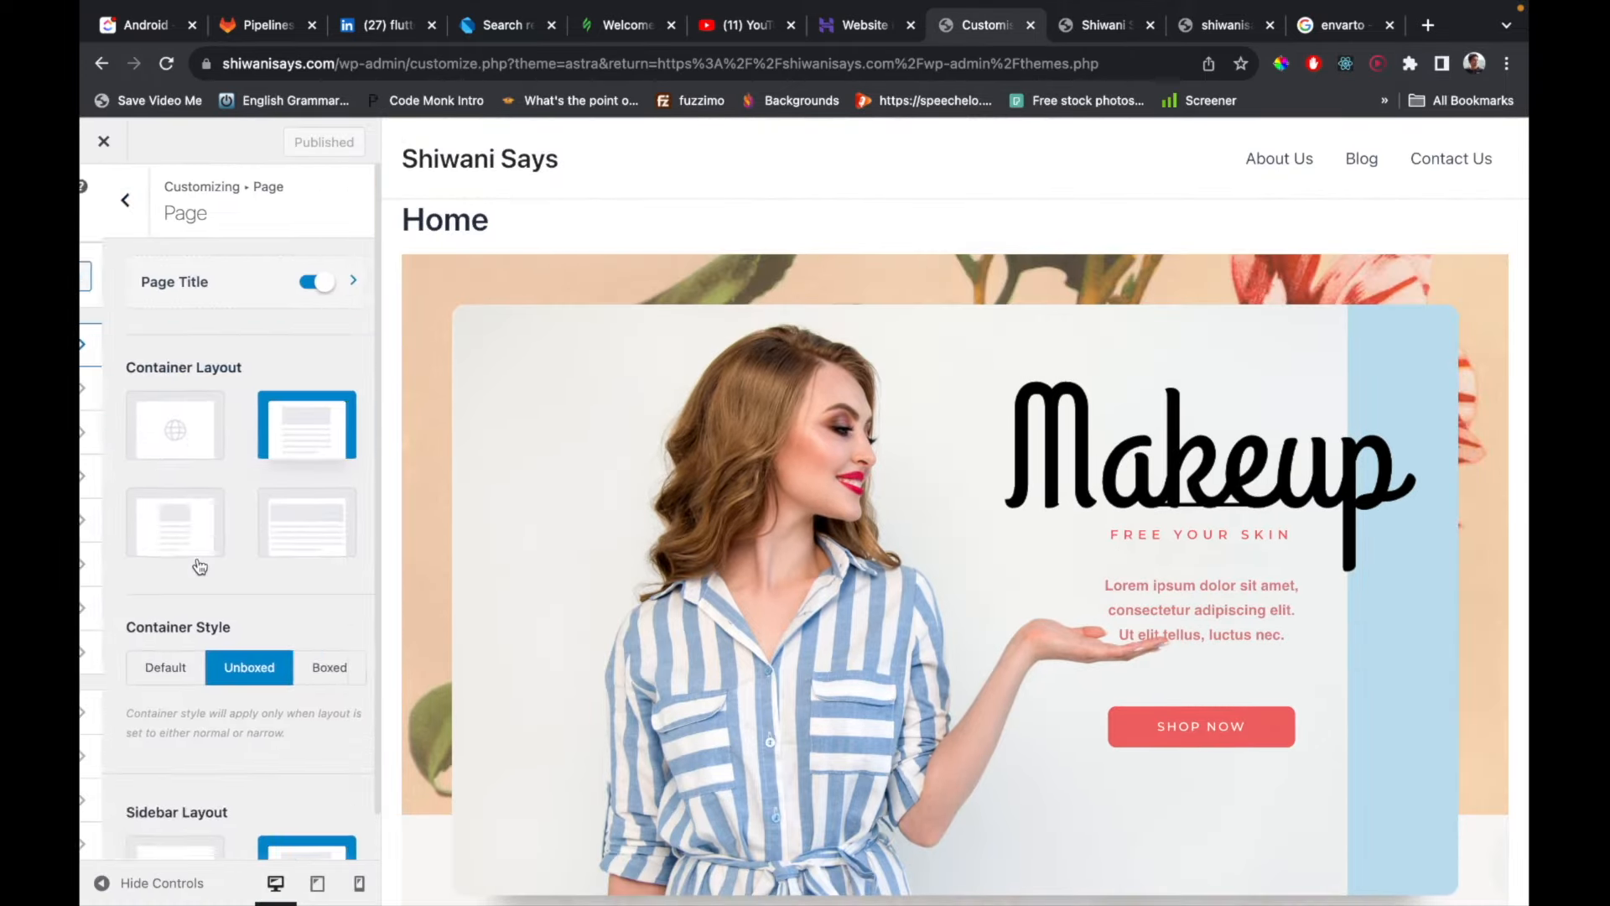
click(291, 285)
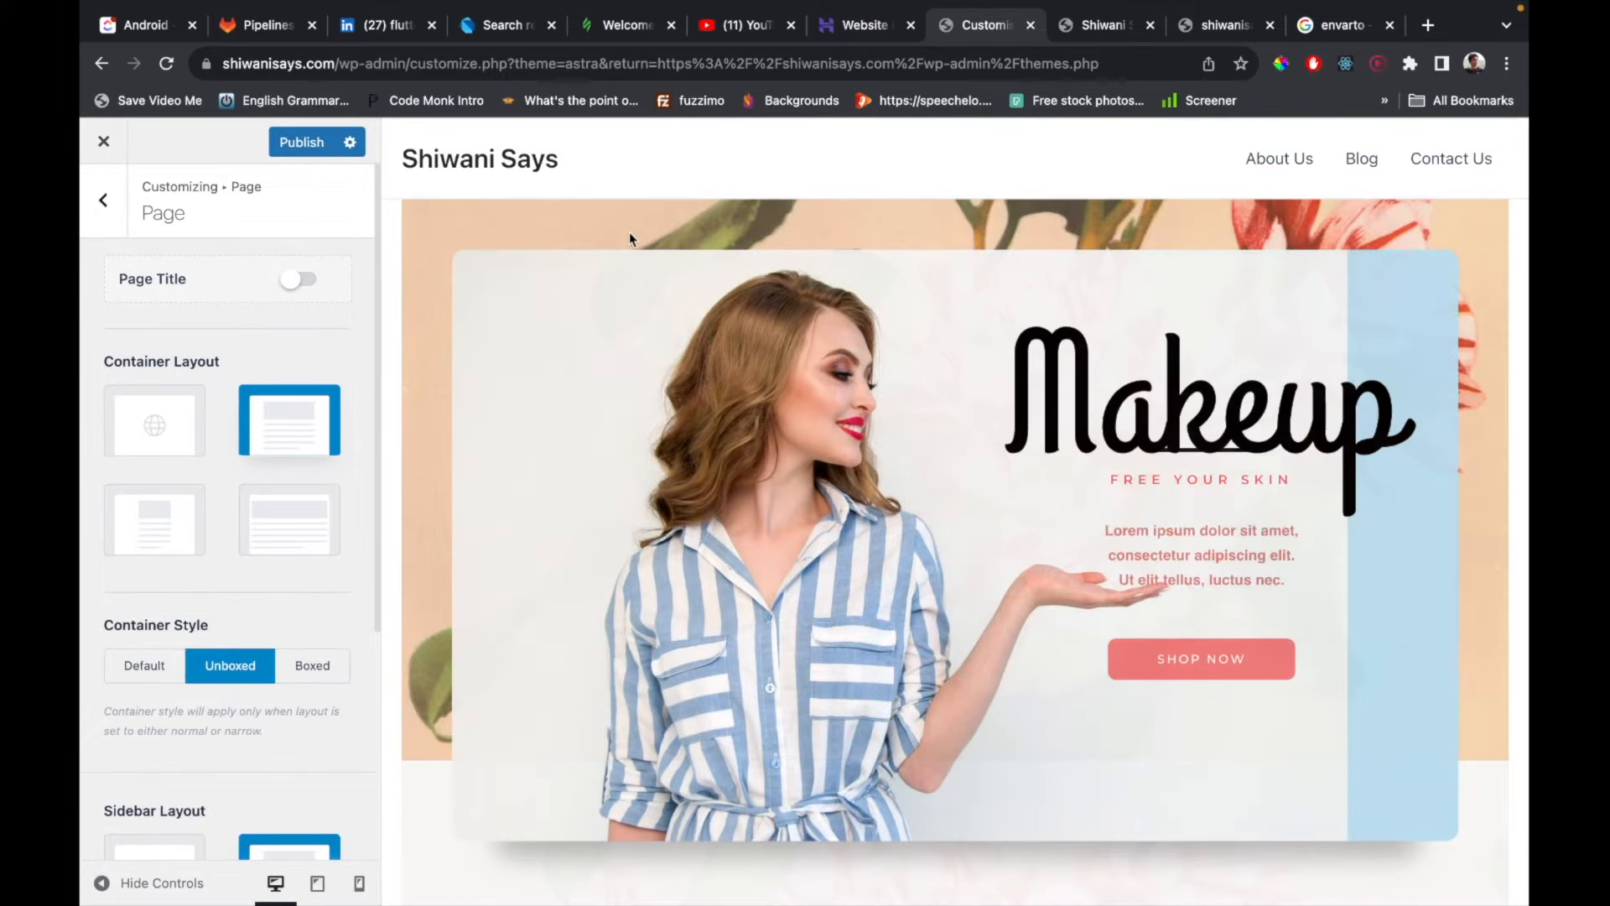
click(288, 144)
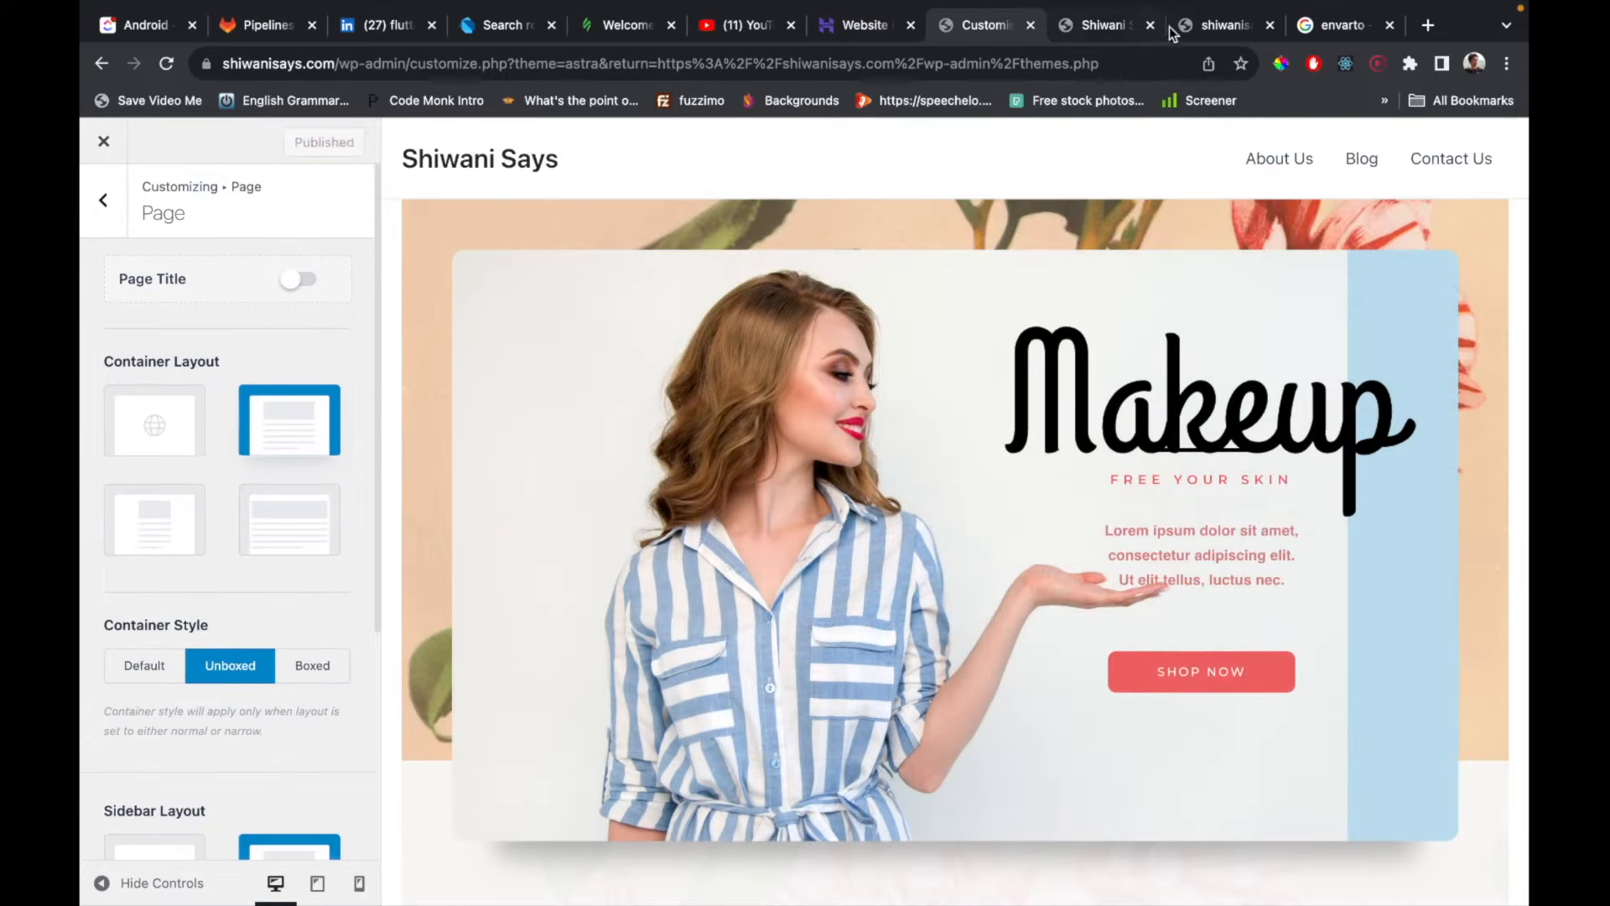
click(1116, 30)
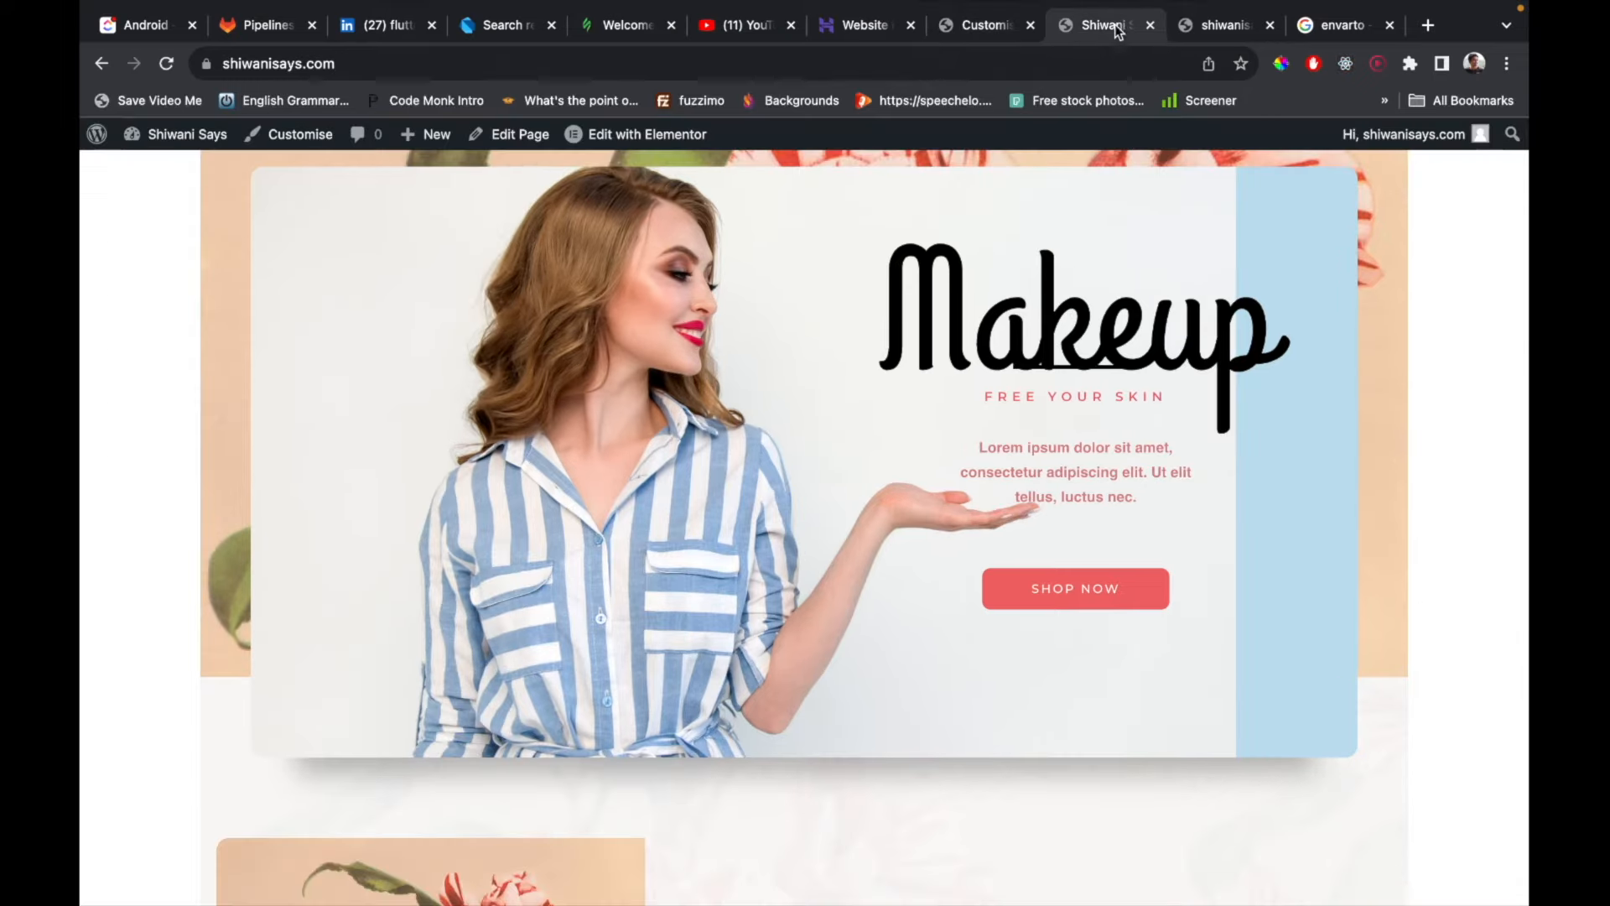
click(166, 65)
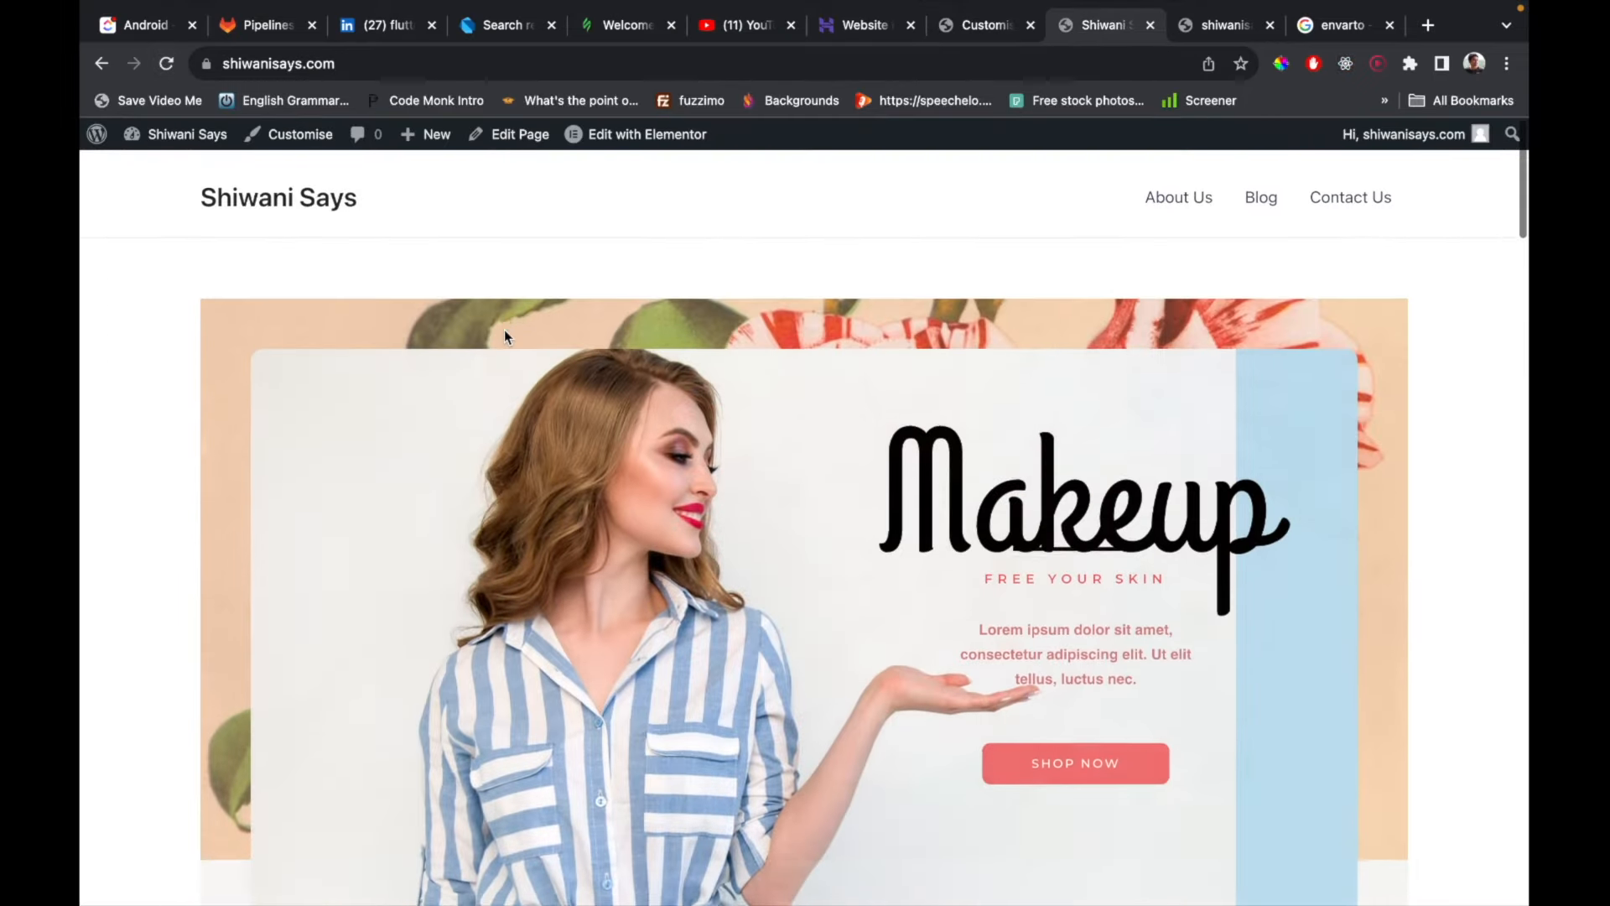
Set the Page container layout to full width, publish the change and check the homepage sections in the preview.
click(984, 26)
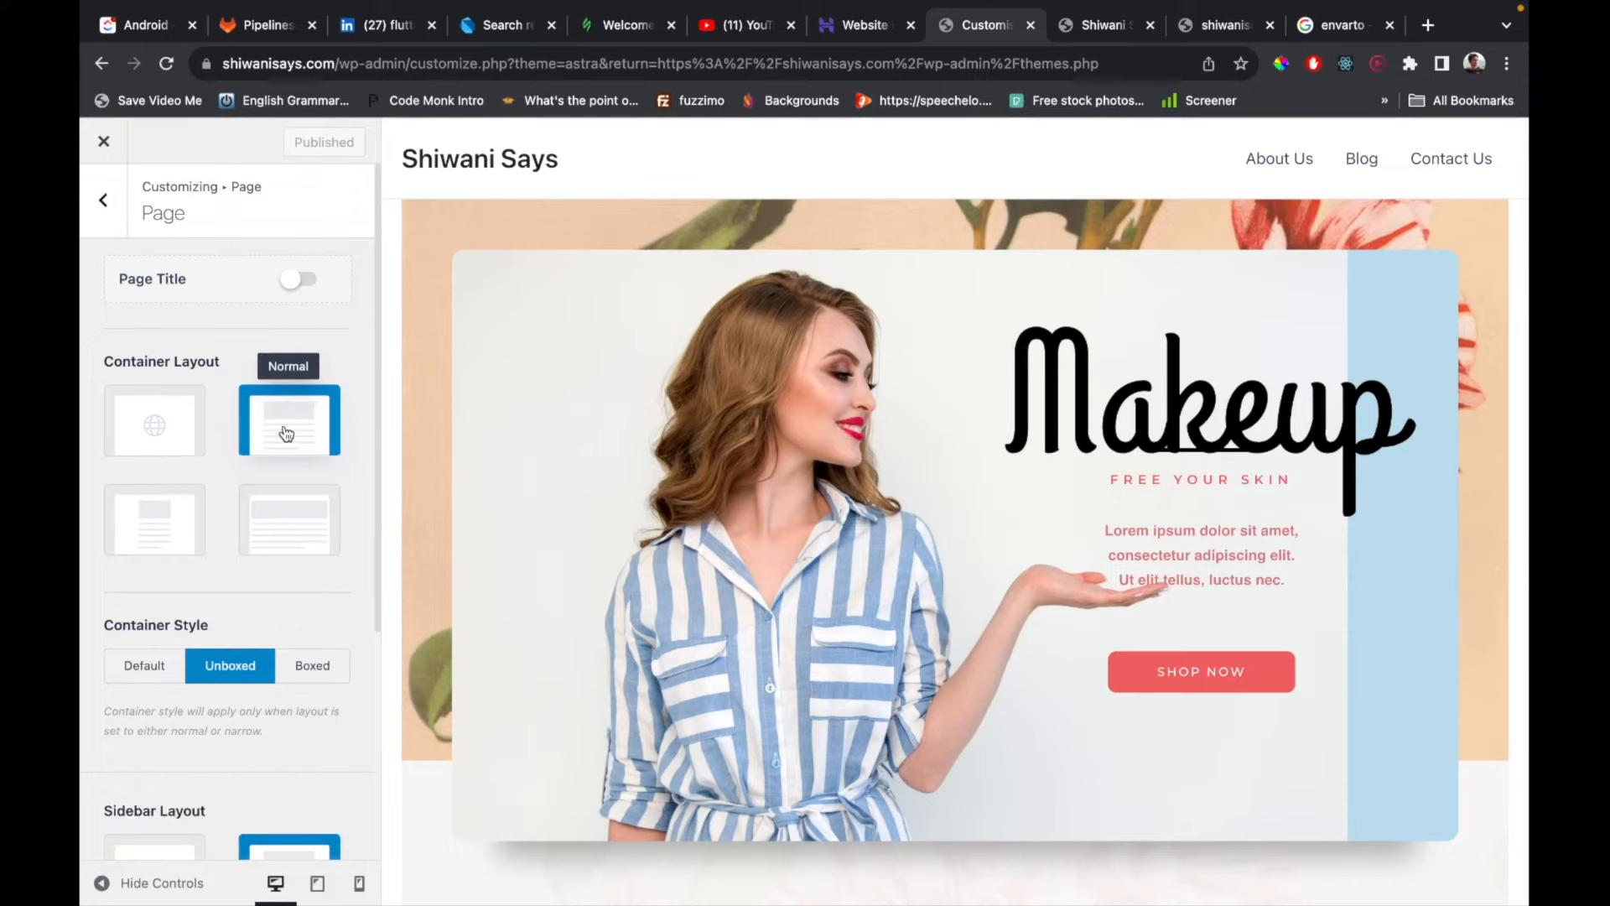
click(289, 522)
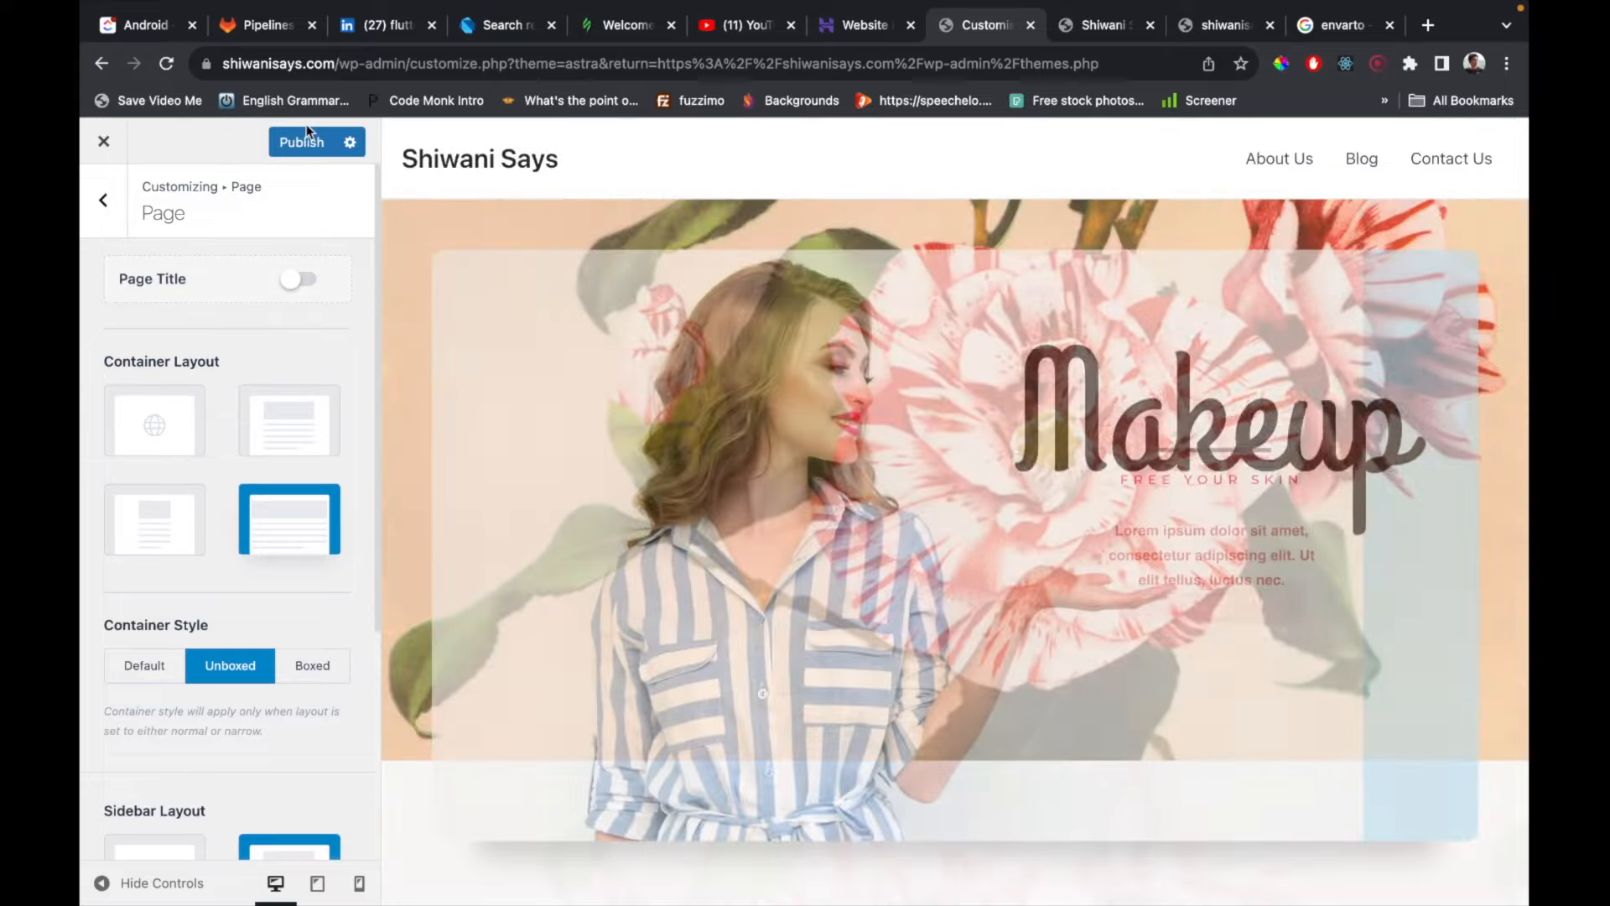
click(305, 134)
scroll(729, 459, down, 10)
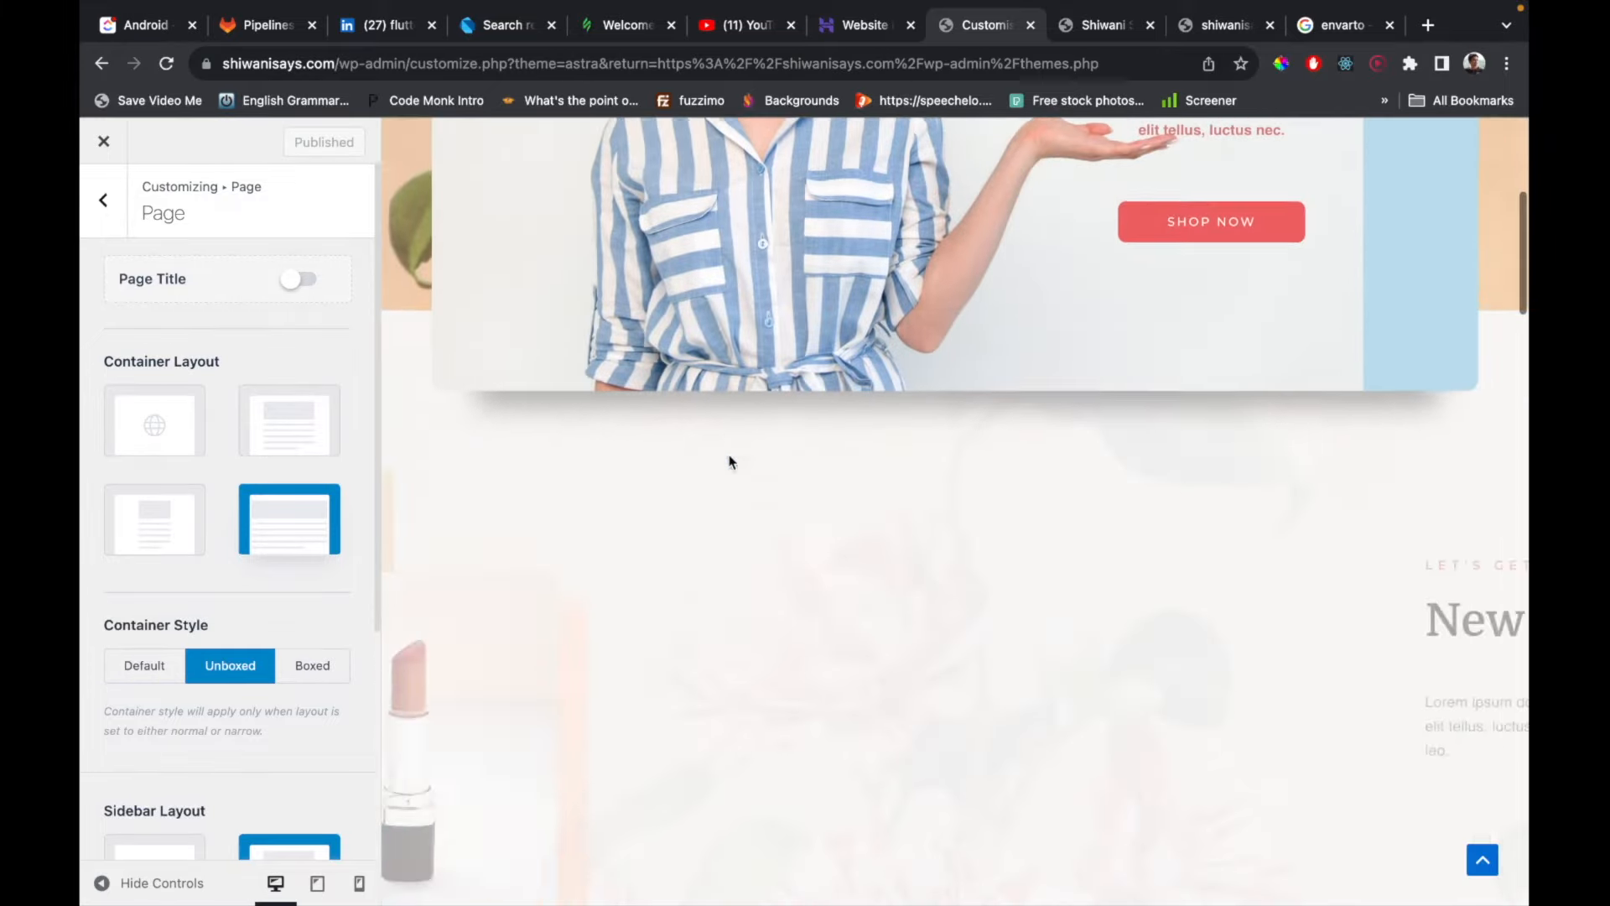
scroll(730, 459, down, 3)
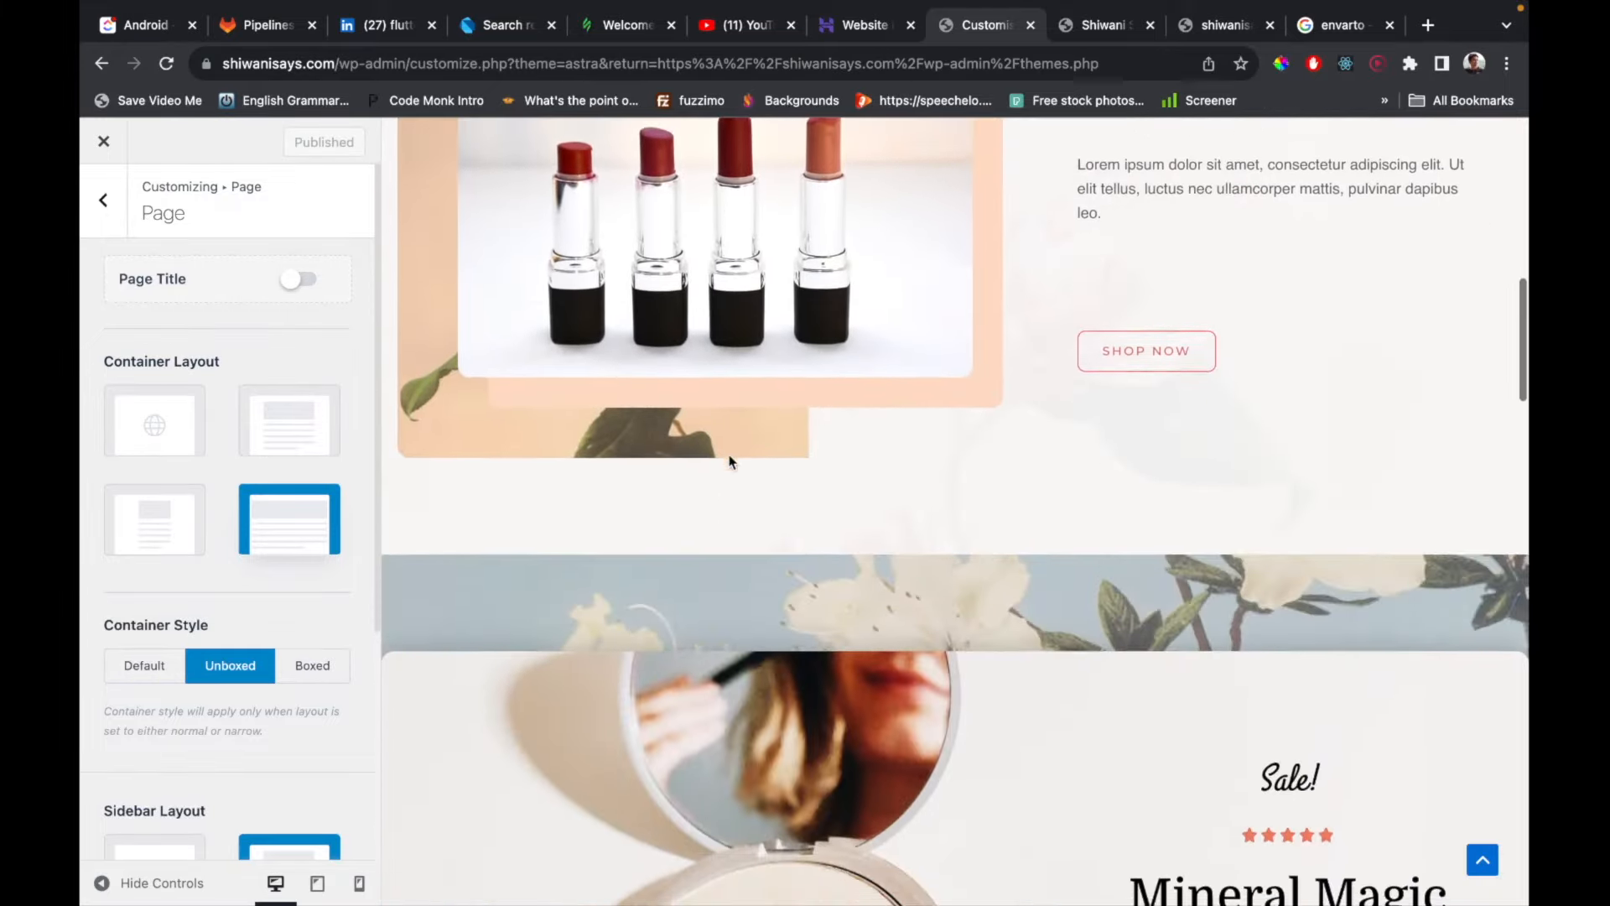
Reload the live home page and examine how its sections fill the page width.
click(1101, 25)
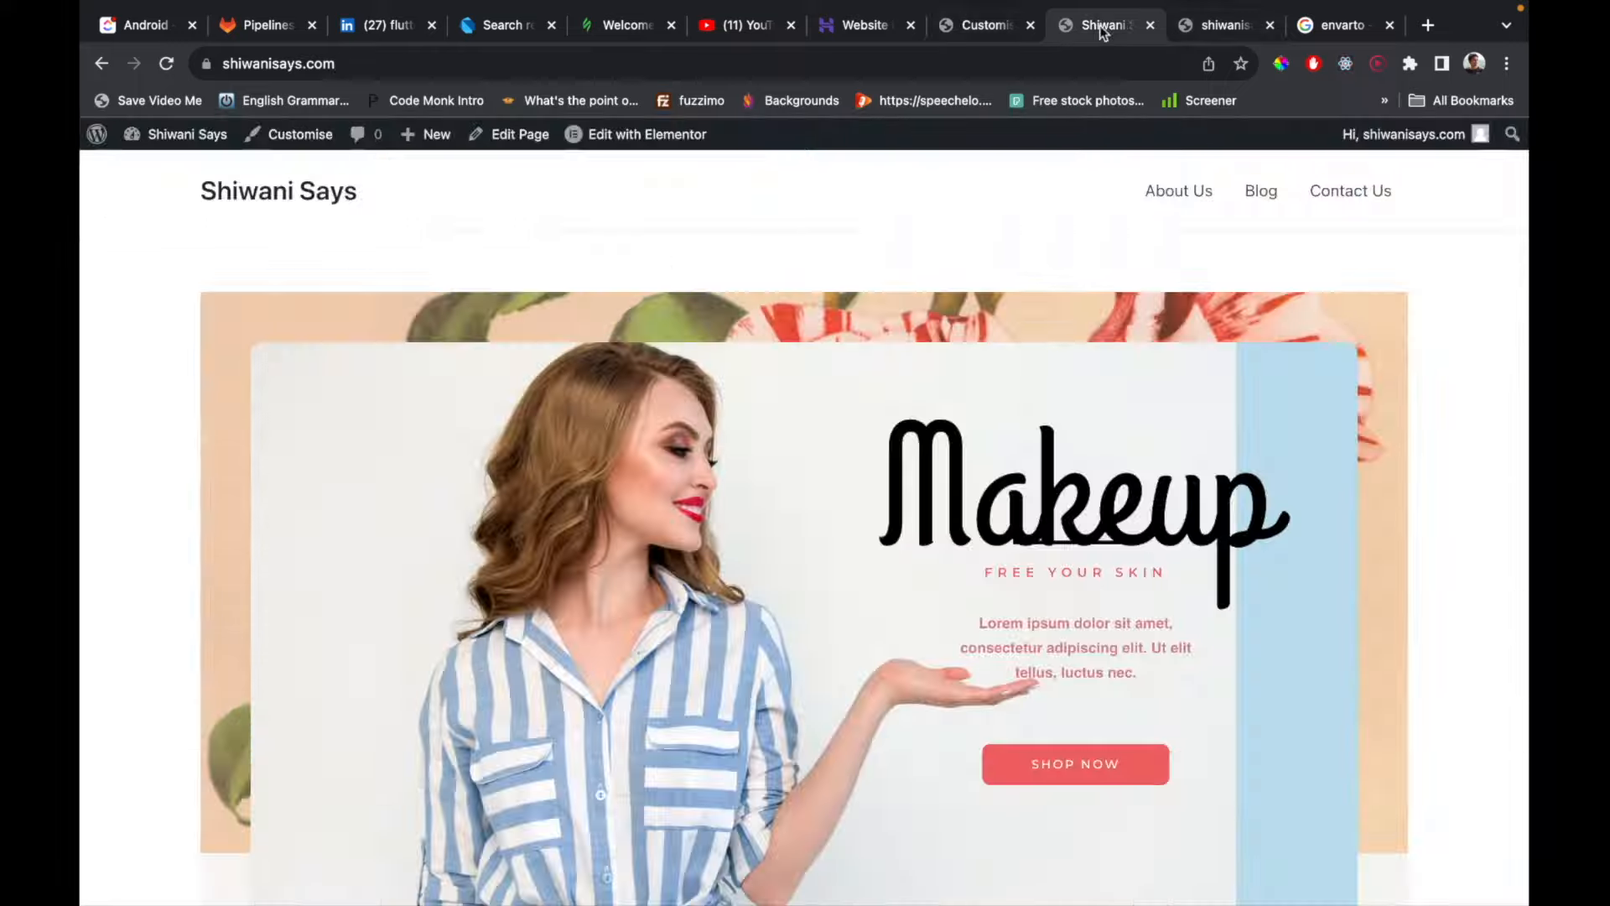
click(162, 64)
scroll(671, 433, down, 3)
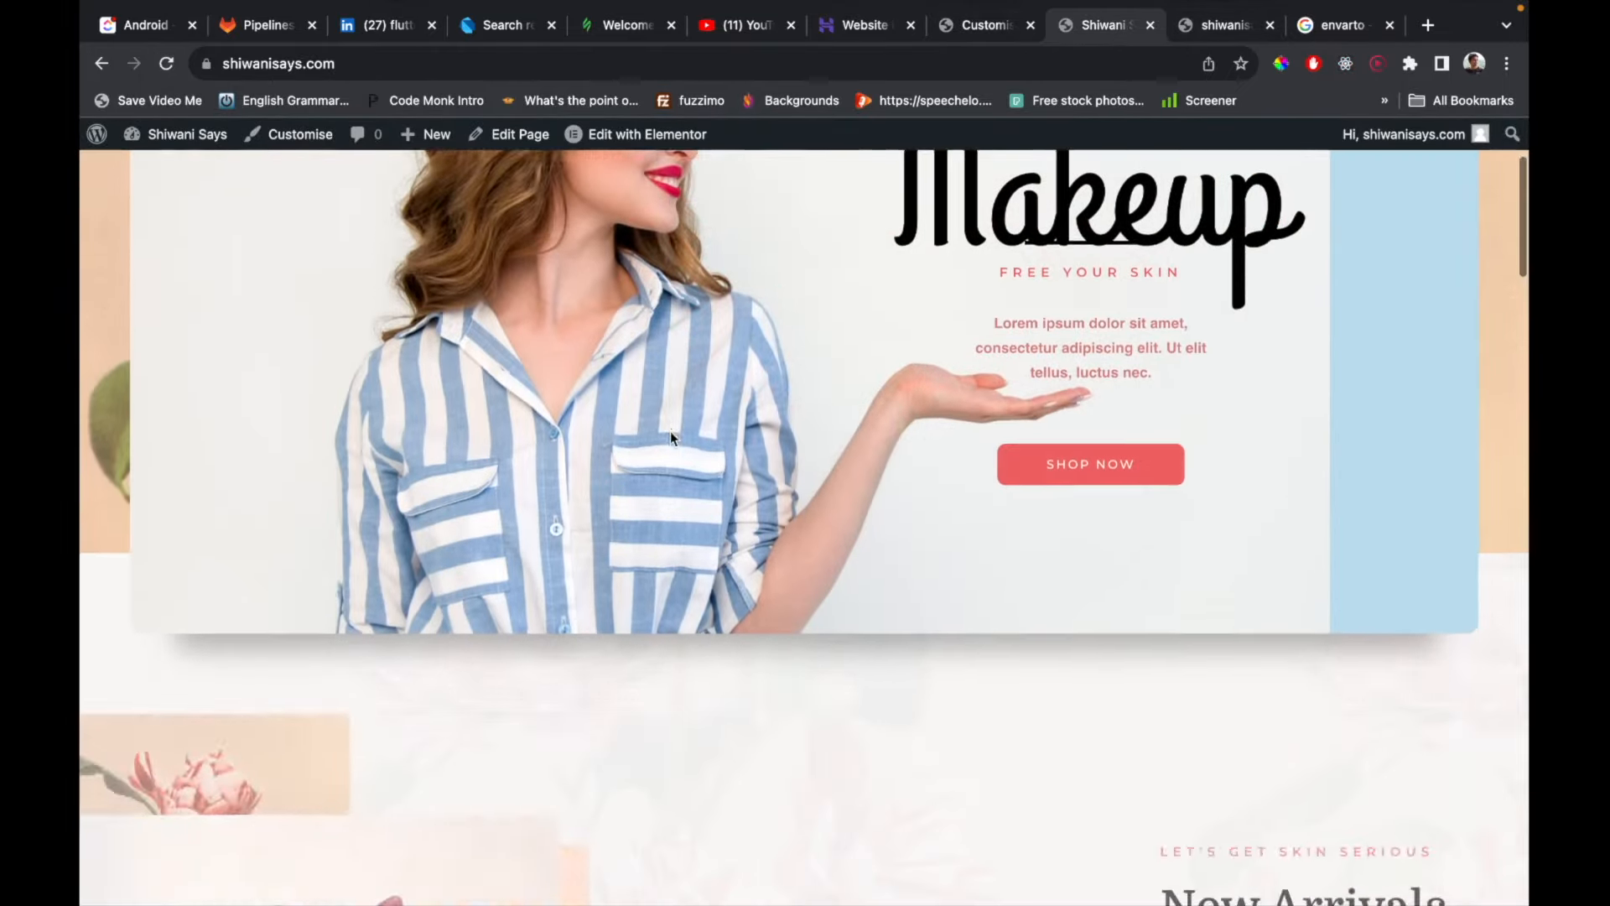
scroll(671, 431, down, 5)
scroll(516, 366, up, 10)
scroll(516, 374, down, 1)
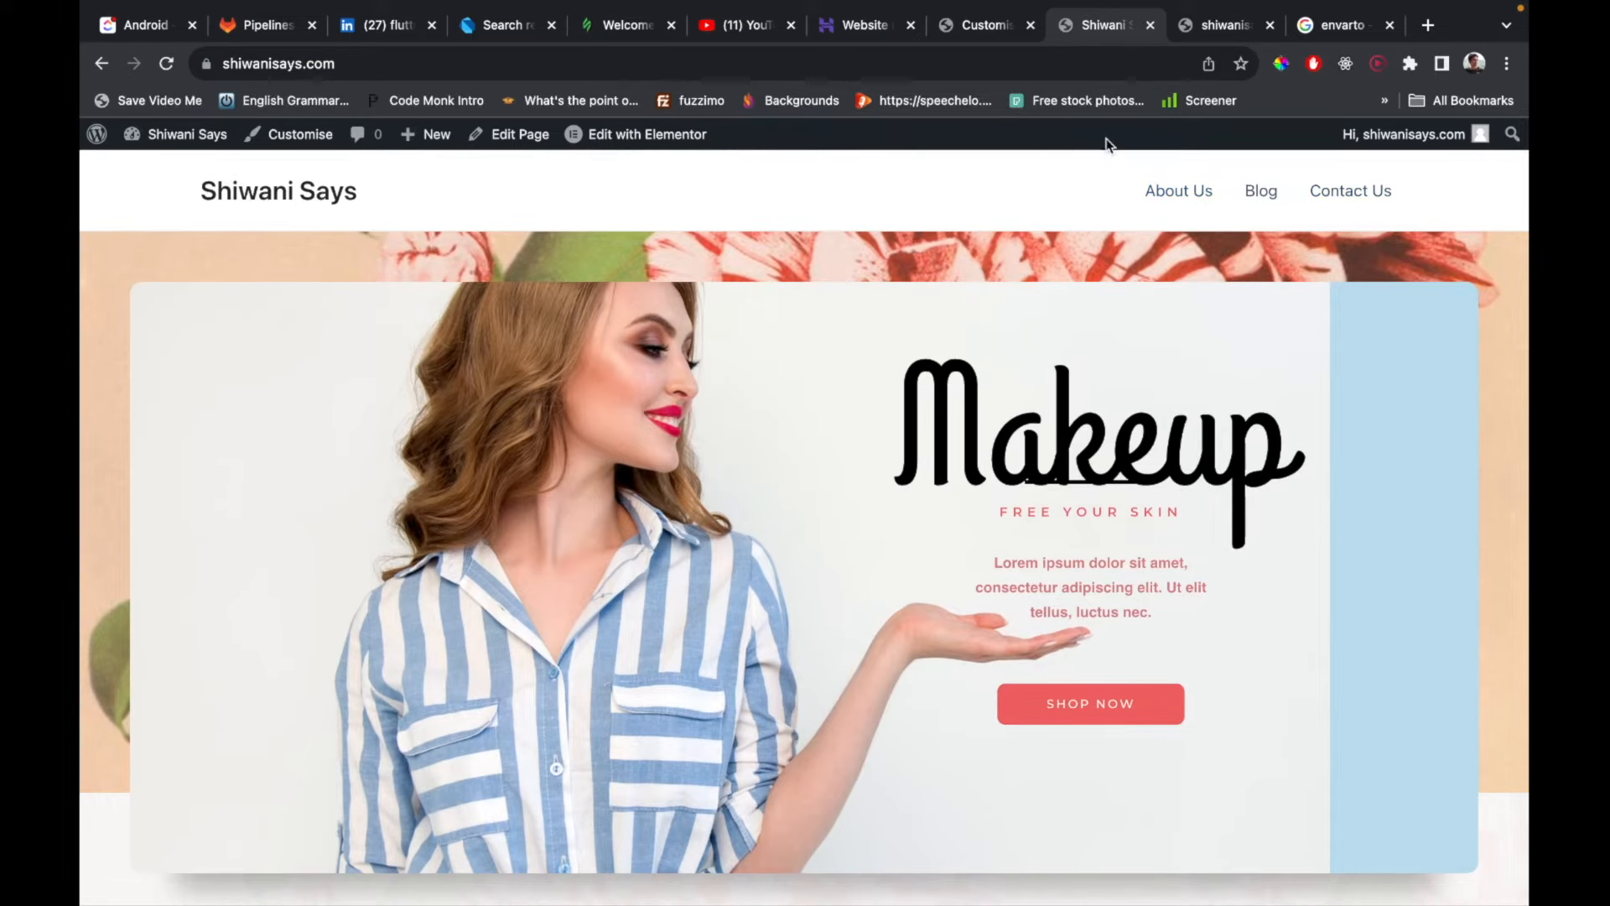
Review the container and sidebar layout options for pages in the theme customizer and check the home page preview.
click(947, 37)
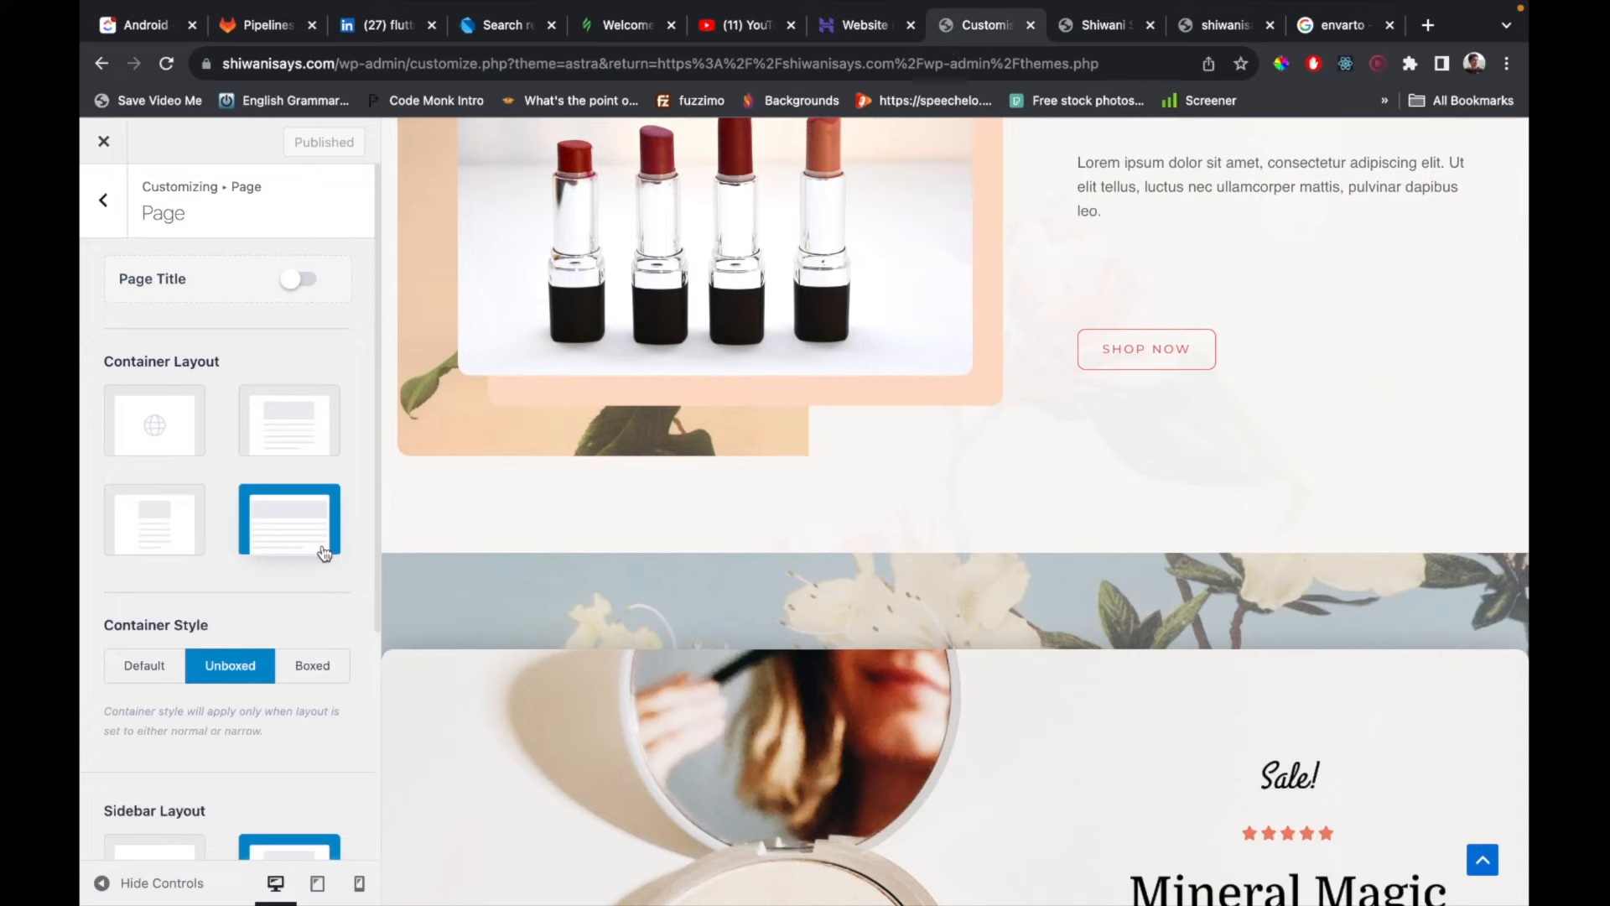
scroll(327, 550, down, 4)
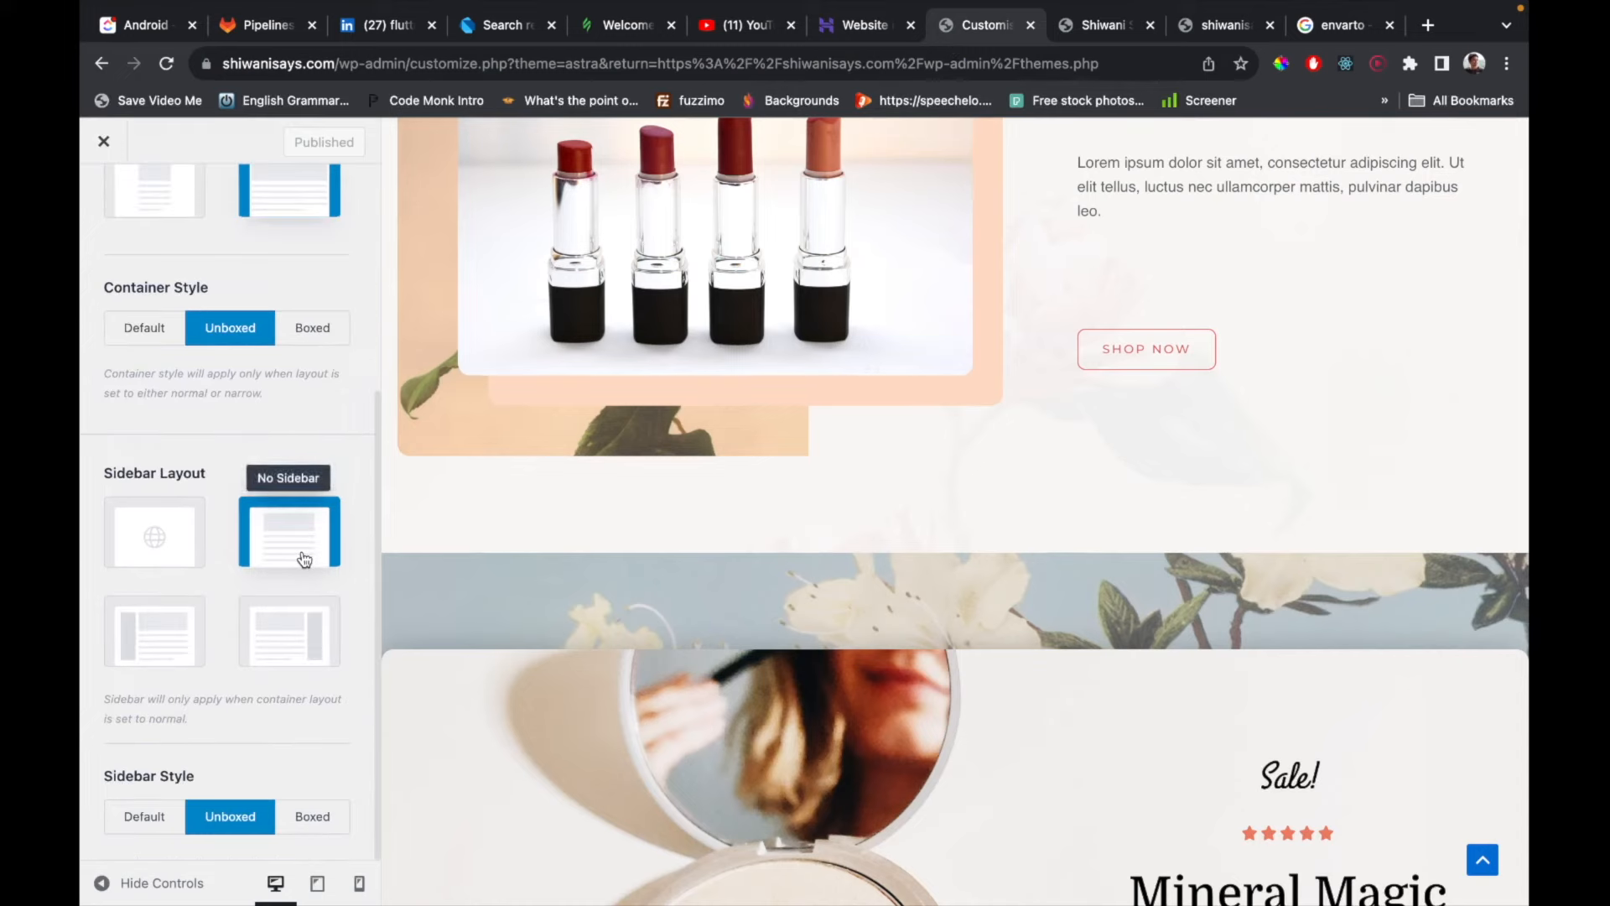
scroll(305, 560, up, 5)
click(111, 218)
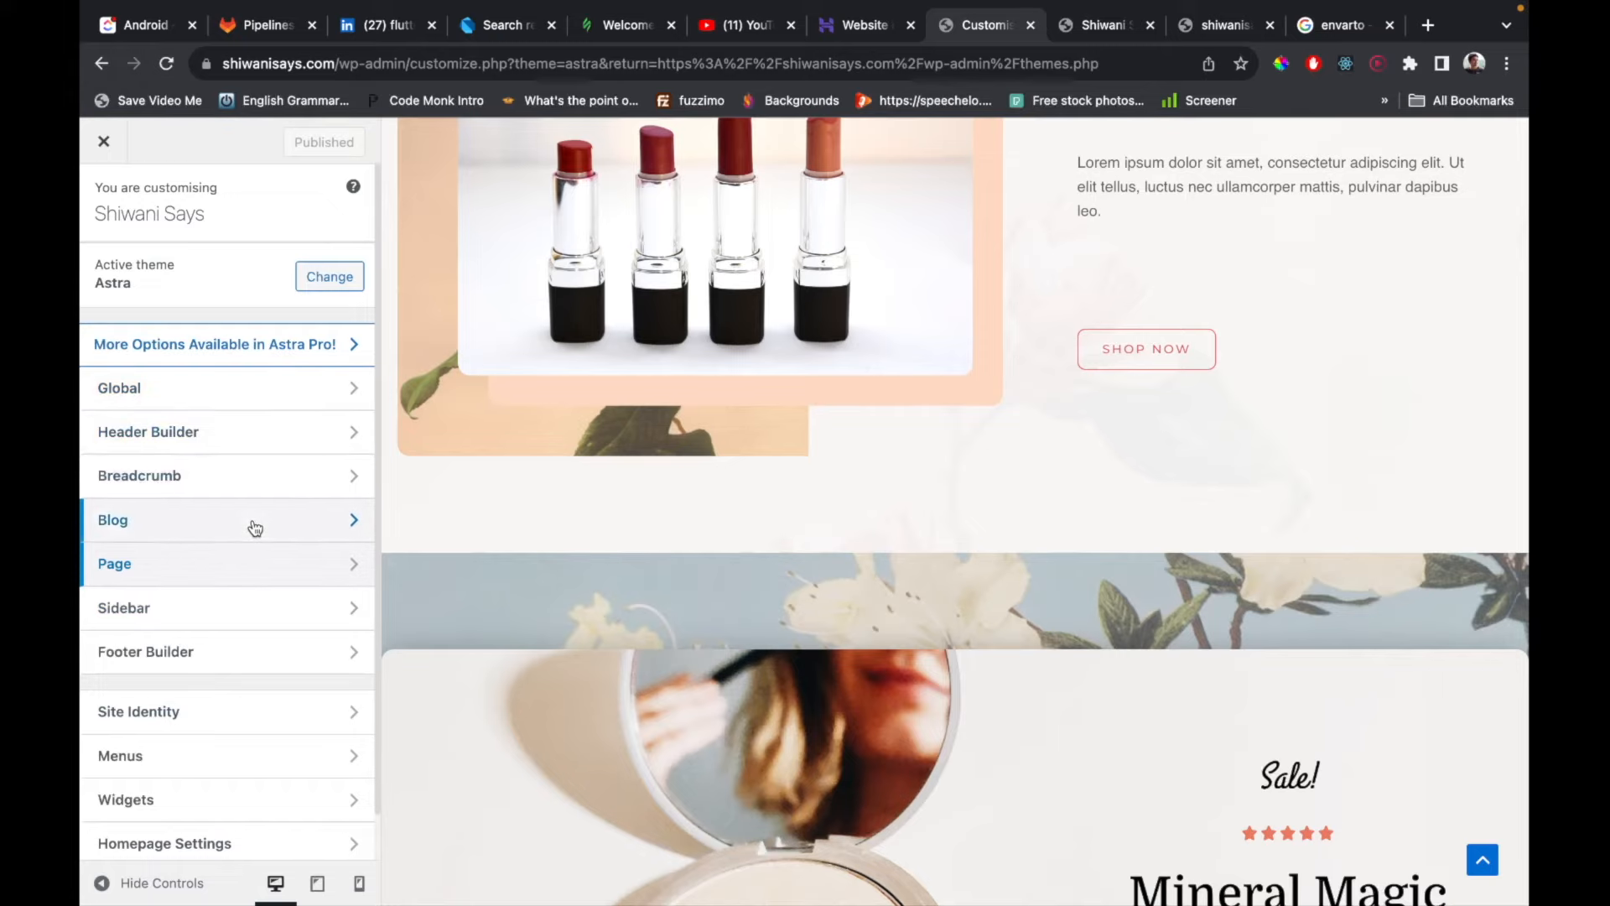
scroll(251, 528, down, 1)
scroll(251, 528, up, 1)
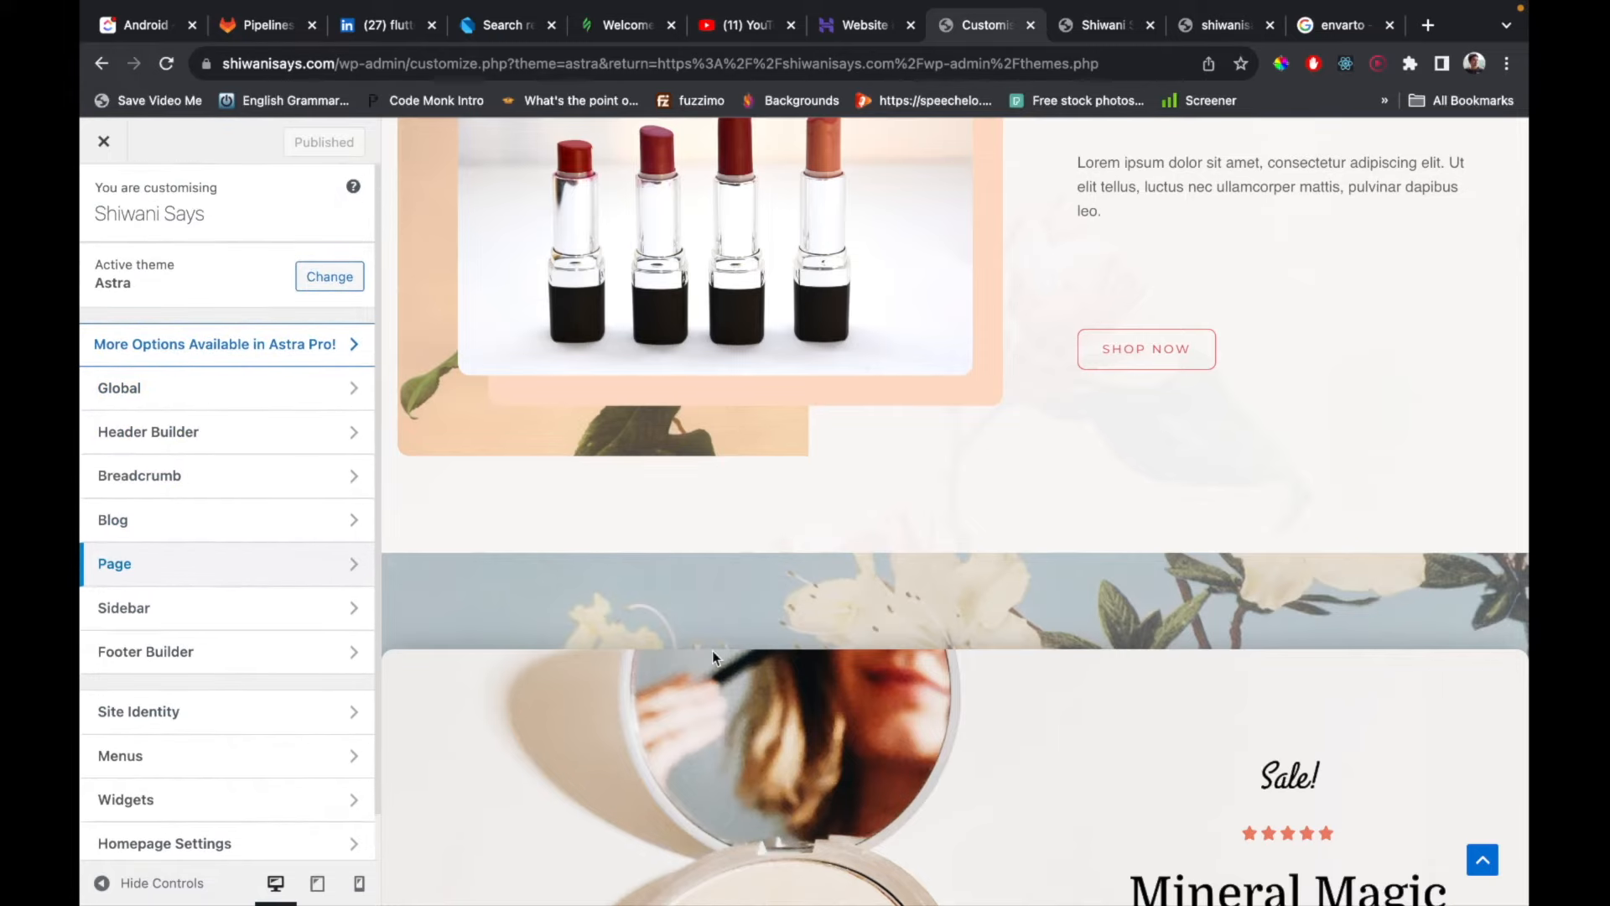
scroll(712, 659, up, 15)
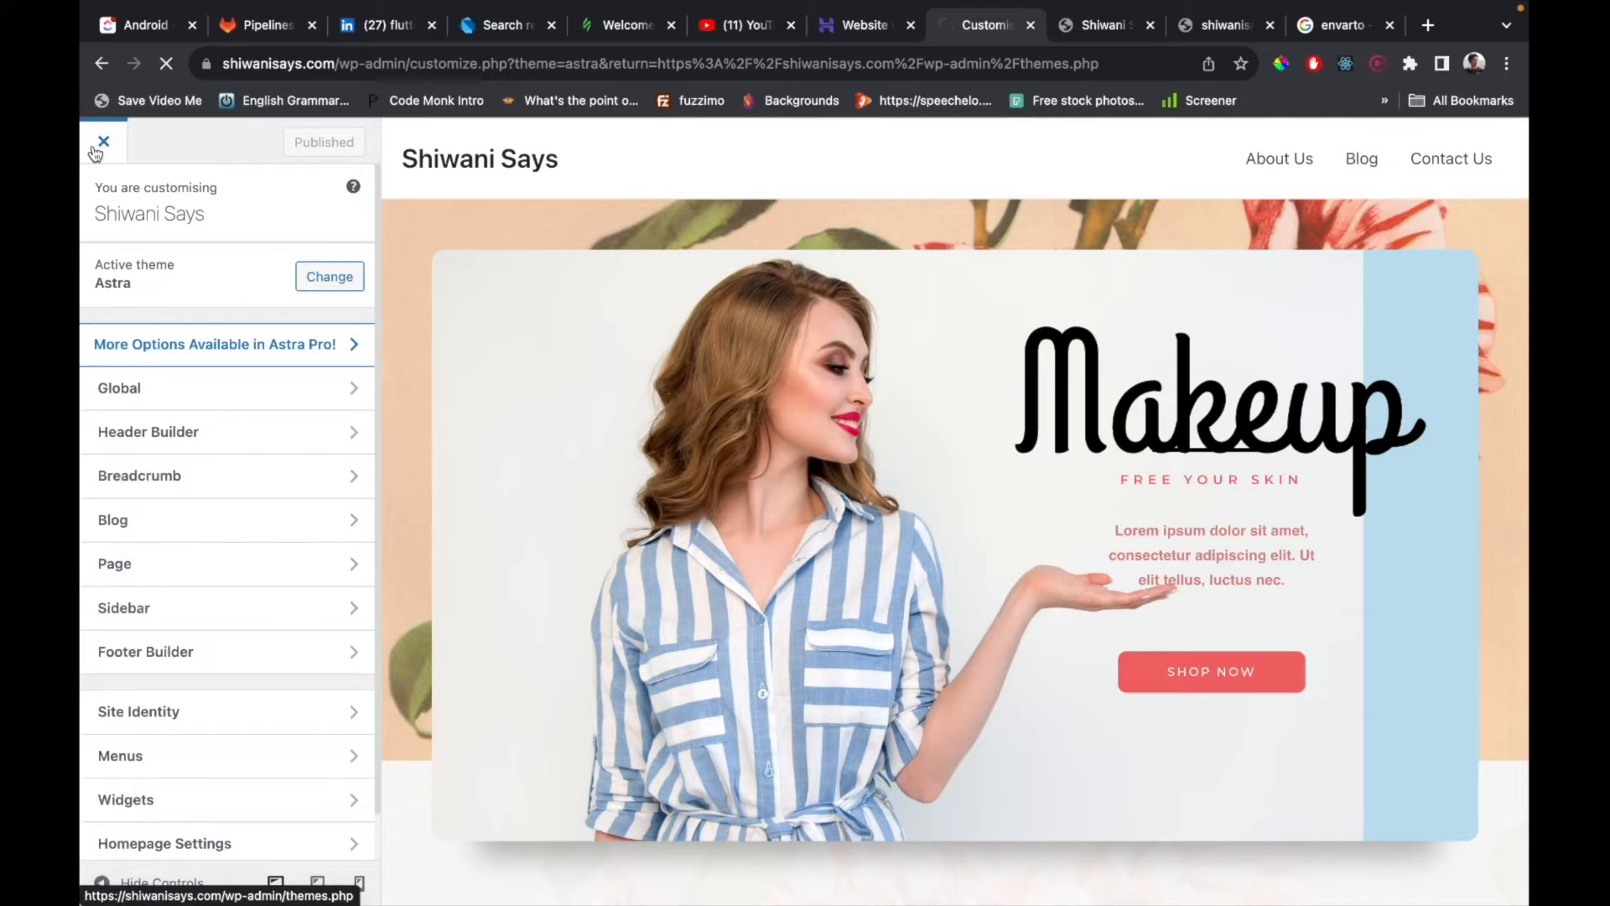
Leave the theme customizer and open the About Us page for editing in Elementor.
click(103, 141)
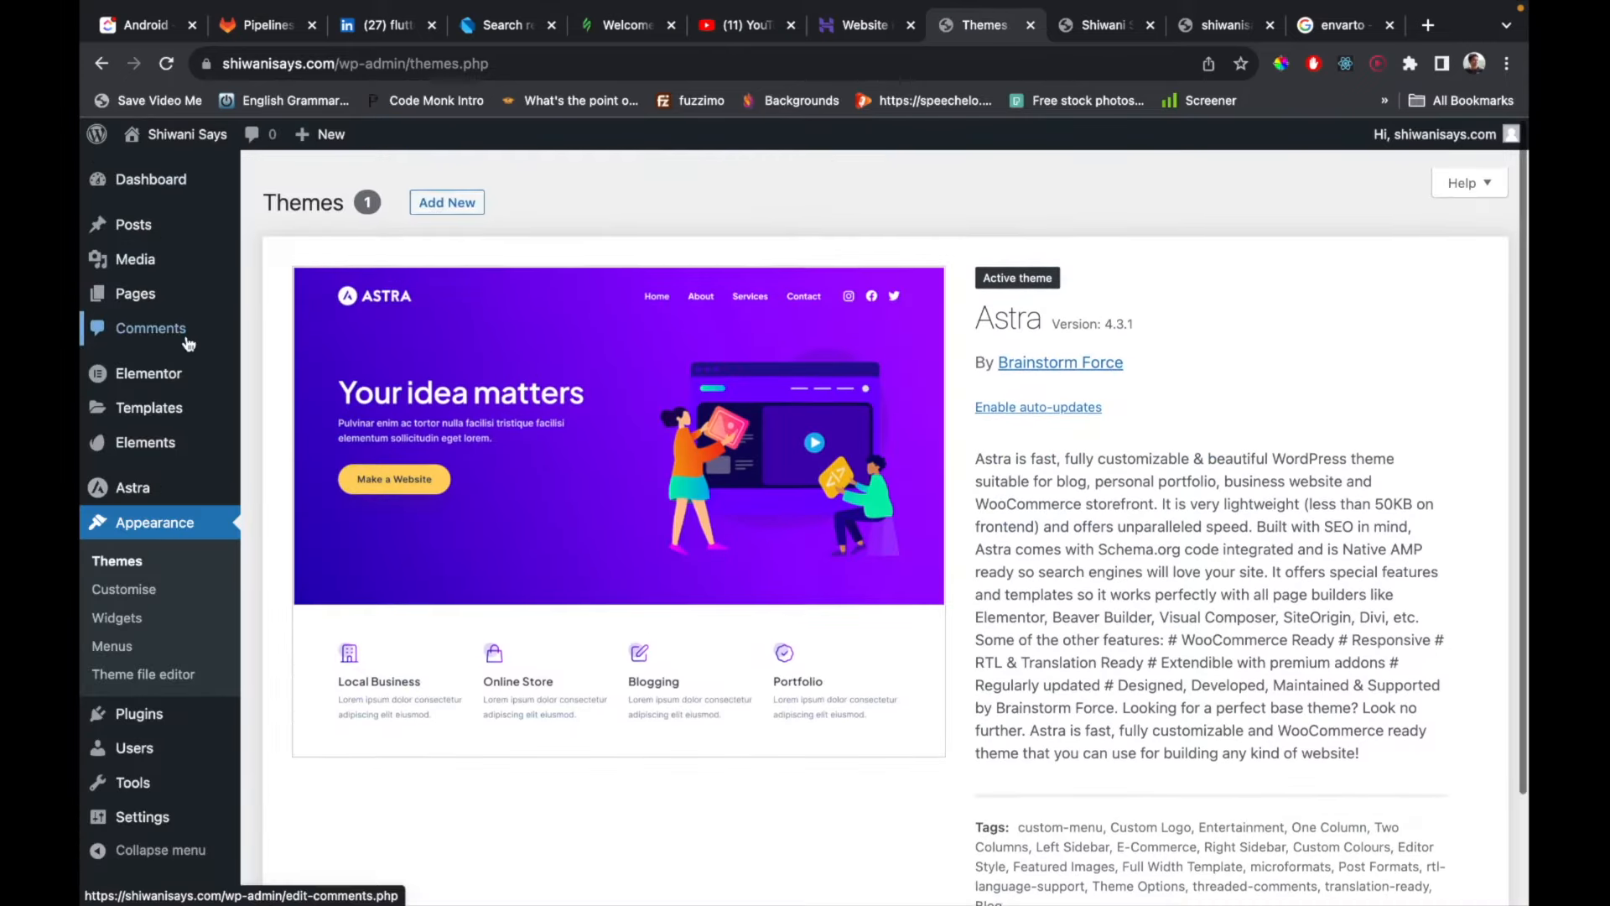
click(138, 295)
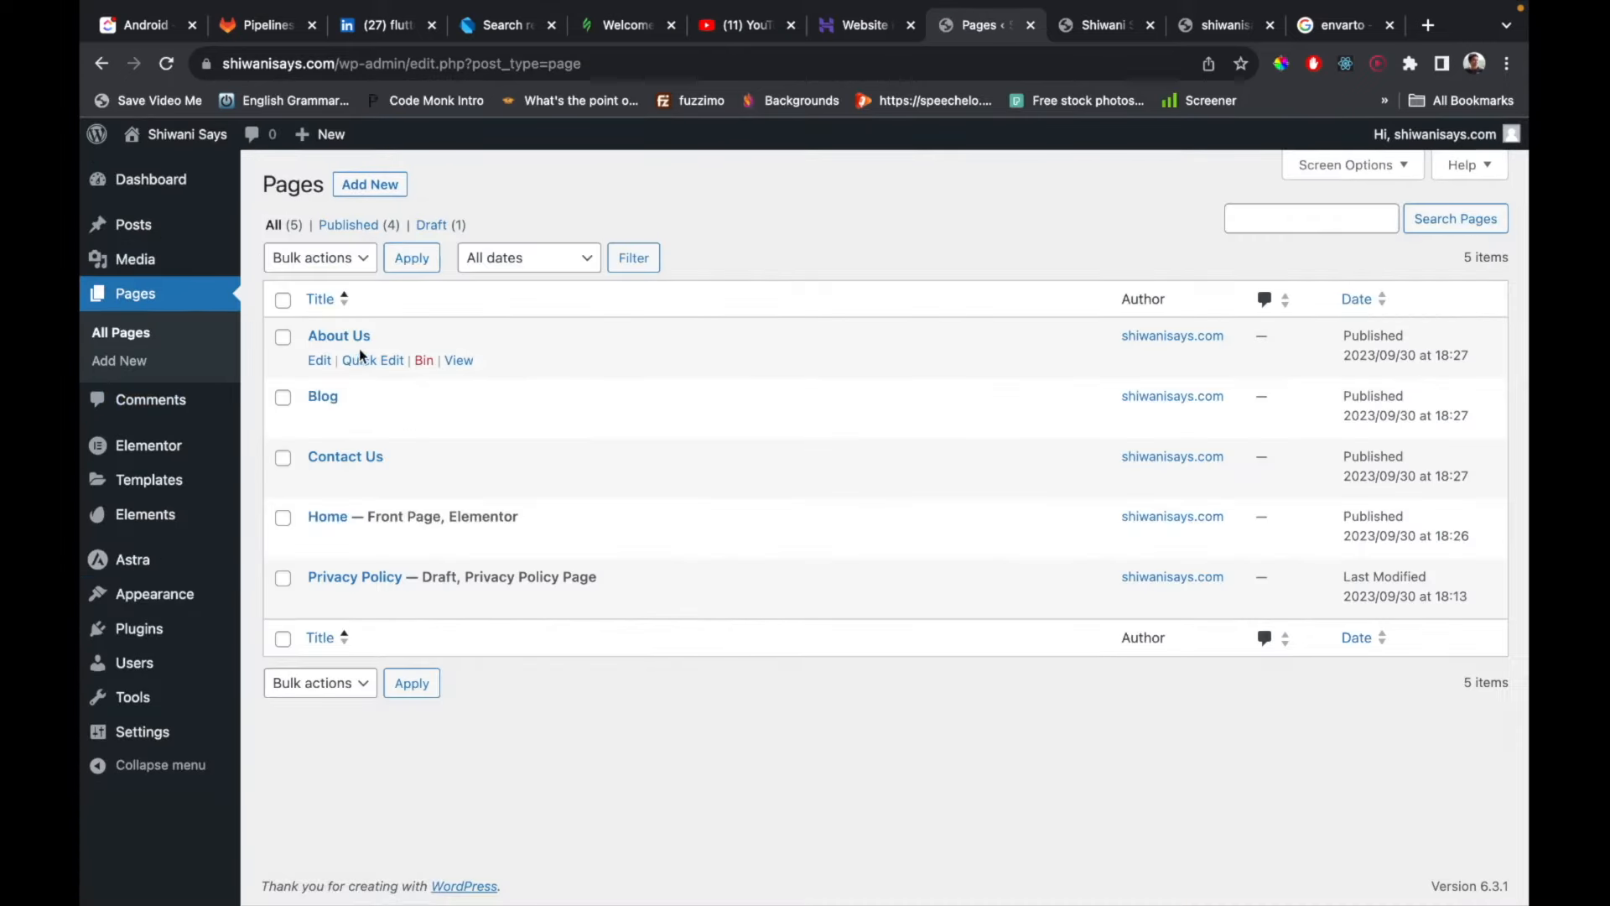
click(350, 344)
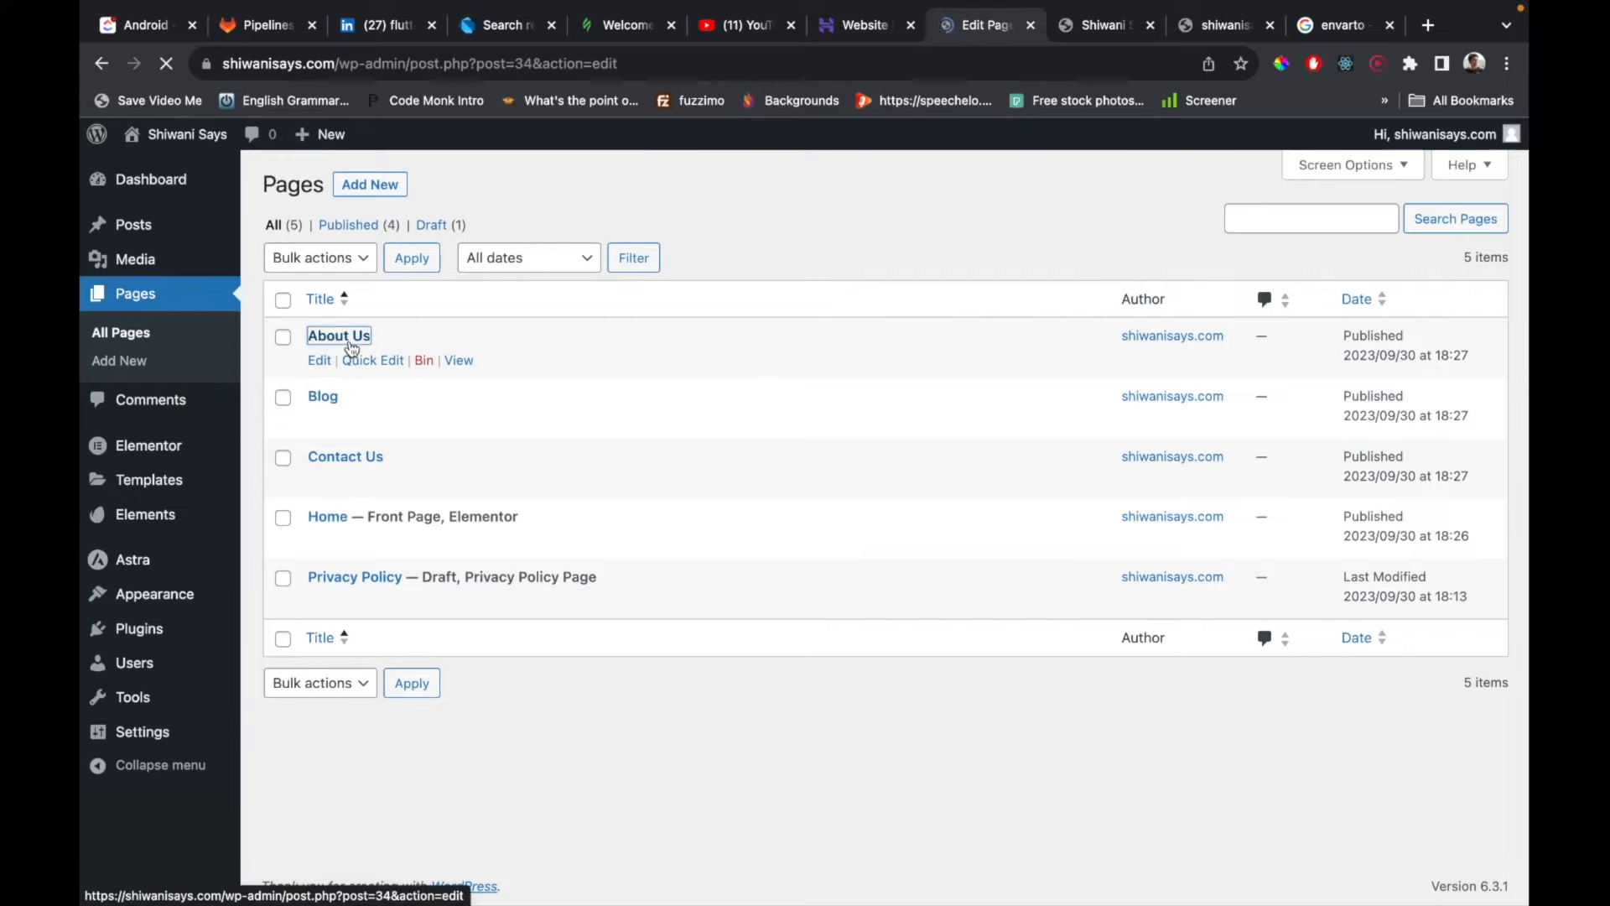
click(529, 155)
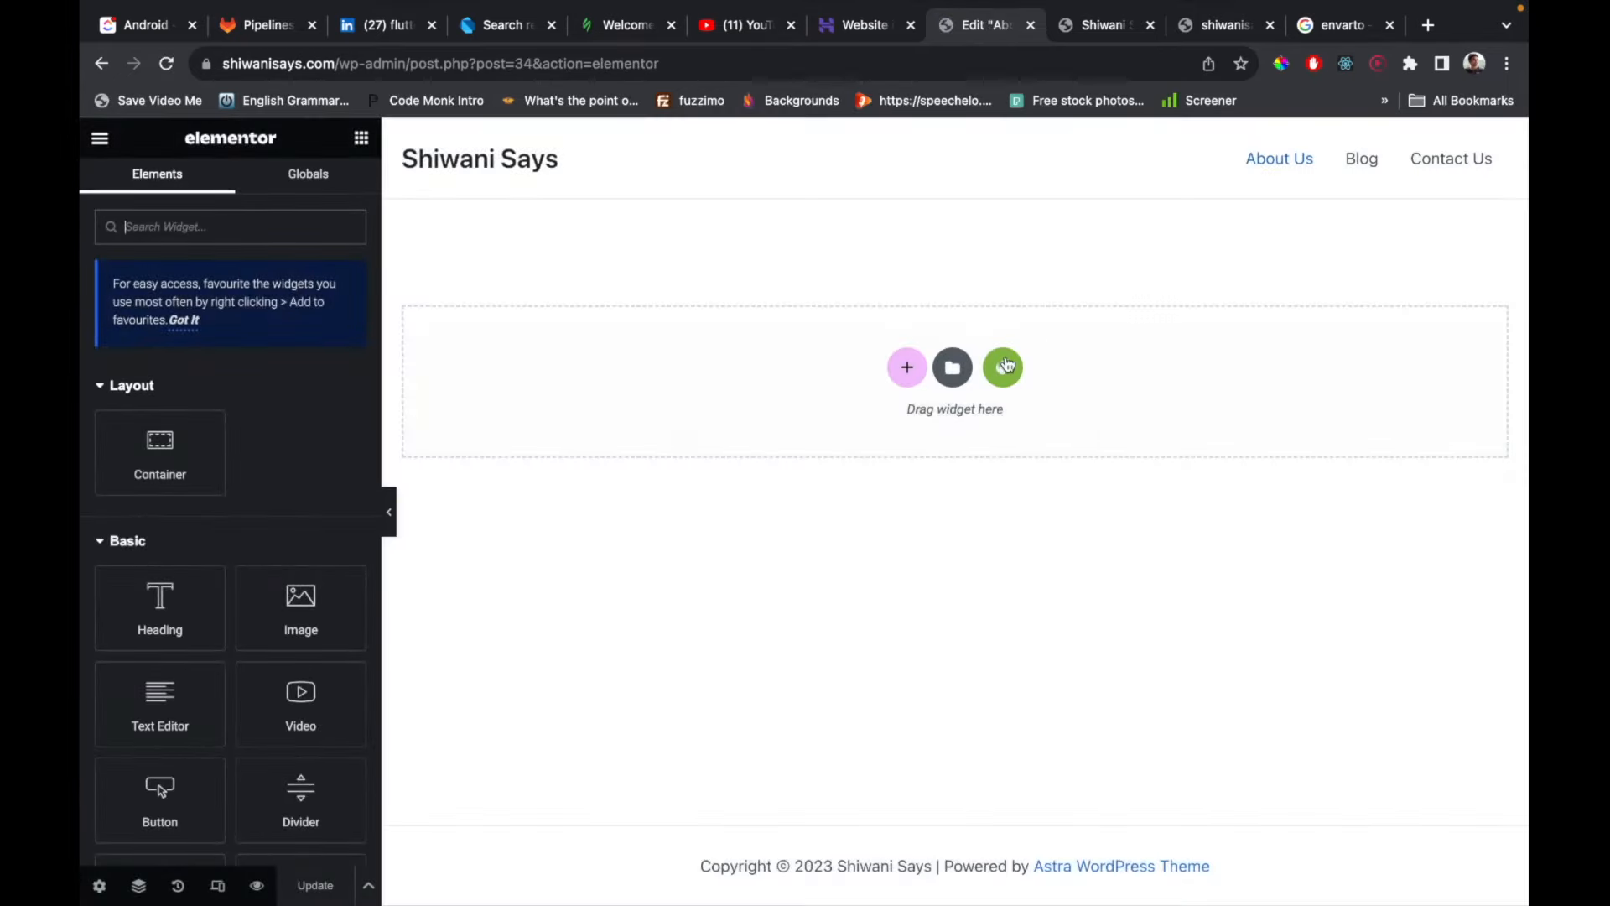
Insert the About Us template from the installed Makeup Brand kit into the page.
click(1004, 367)
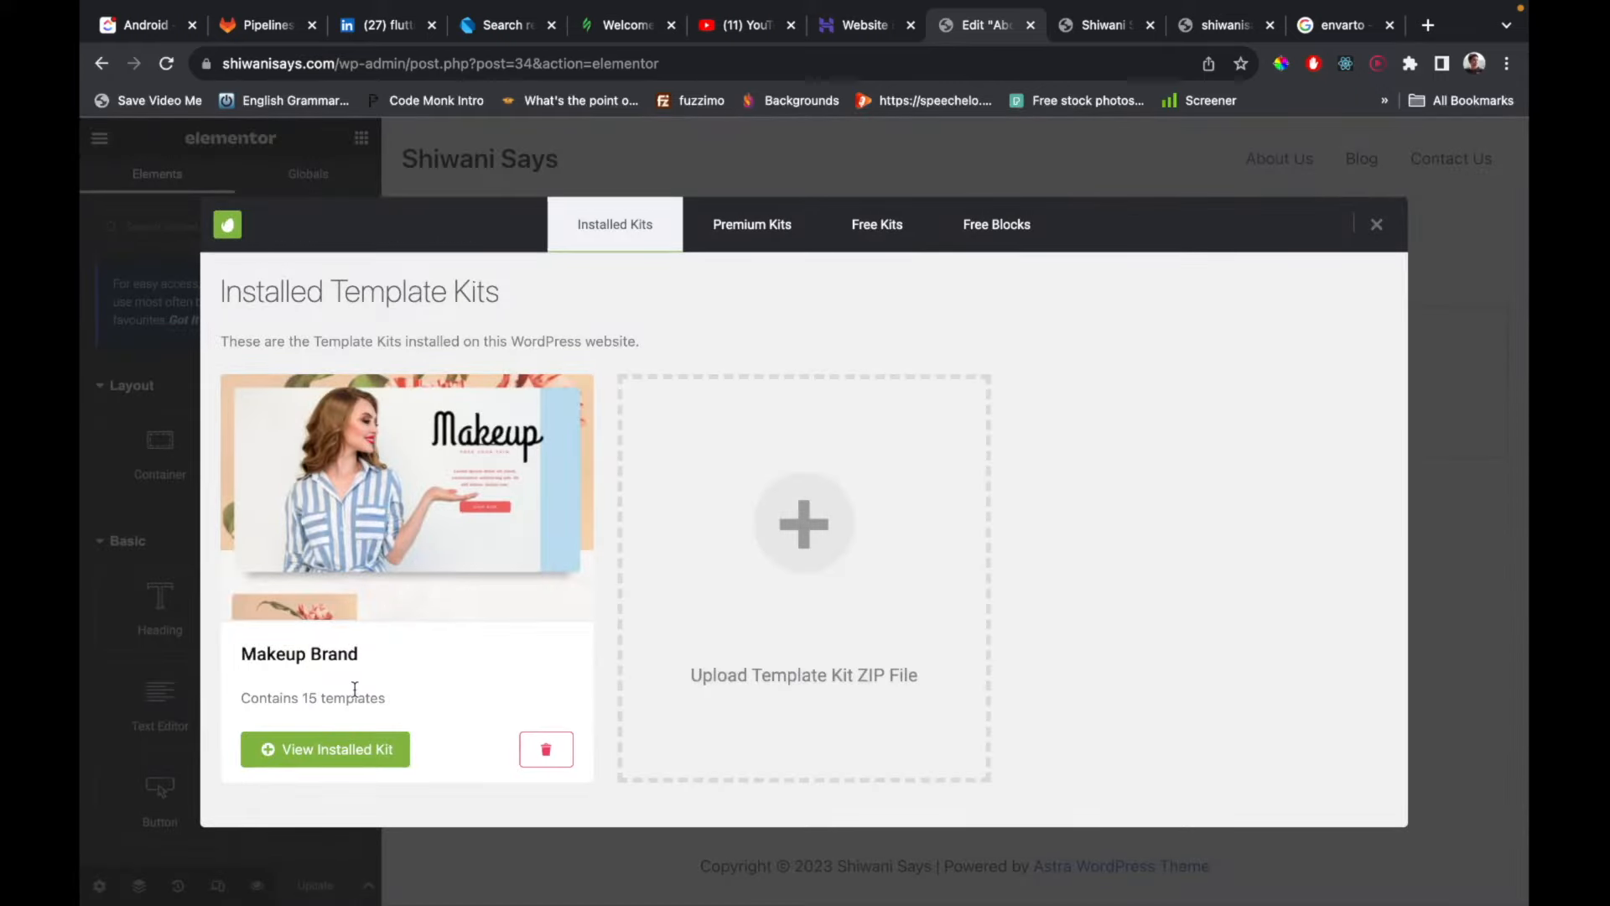
click(339, 751)
scroll(671, 582, down, 4)
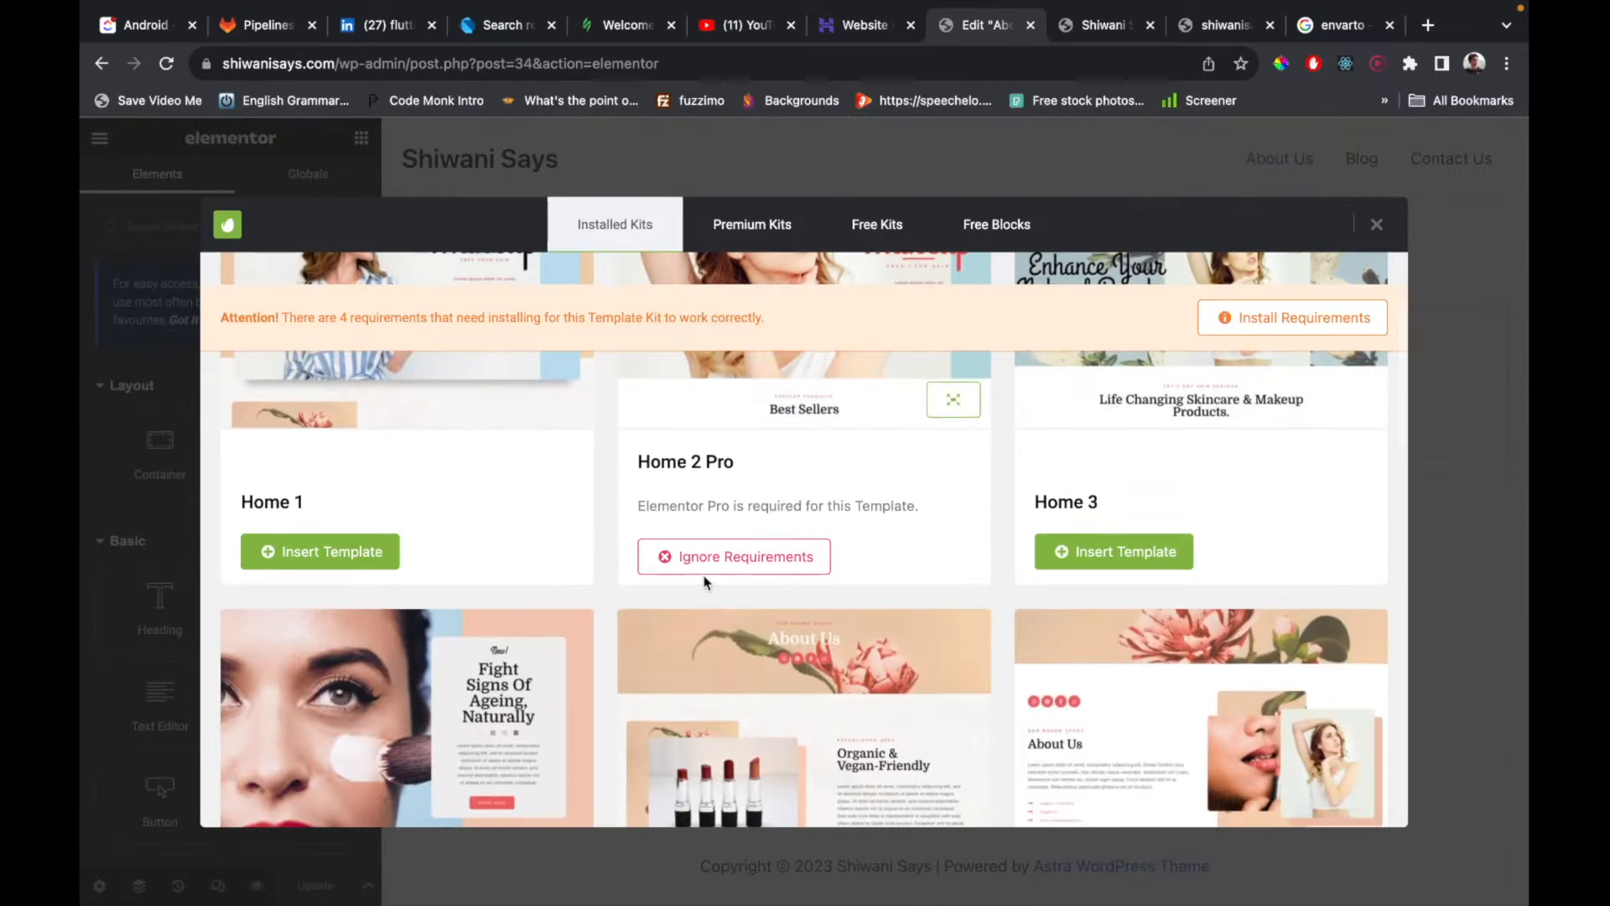
scroll(704, 581, down, 3)
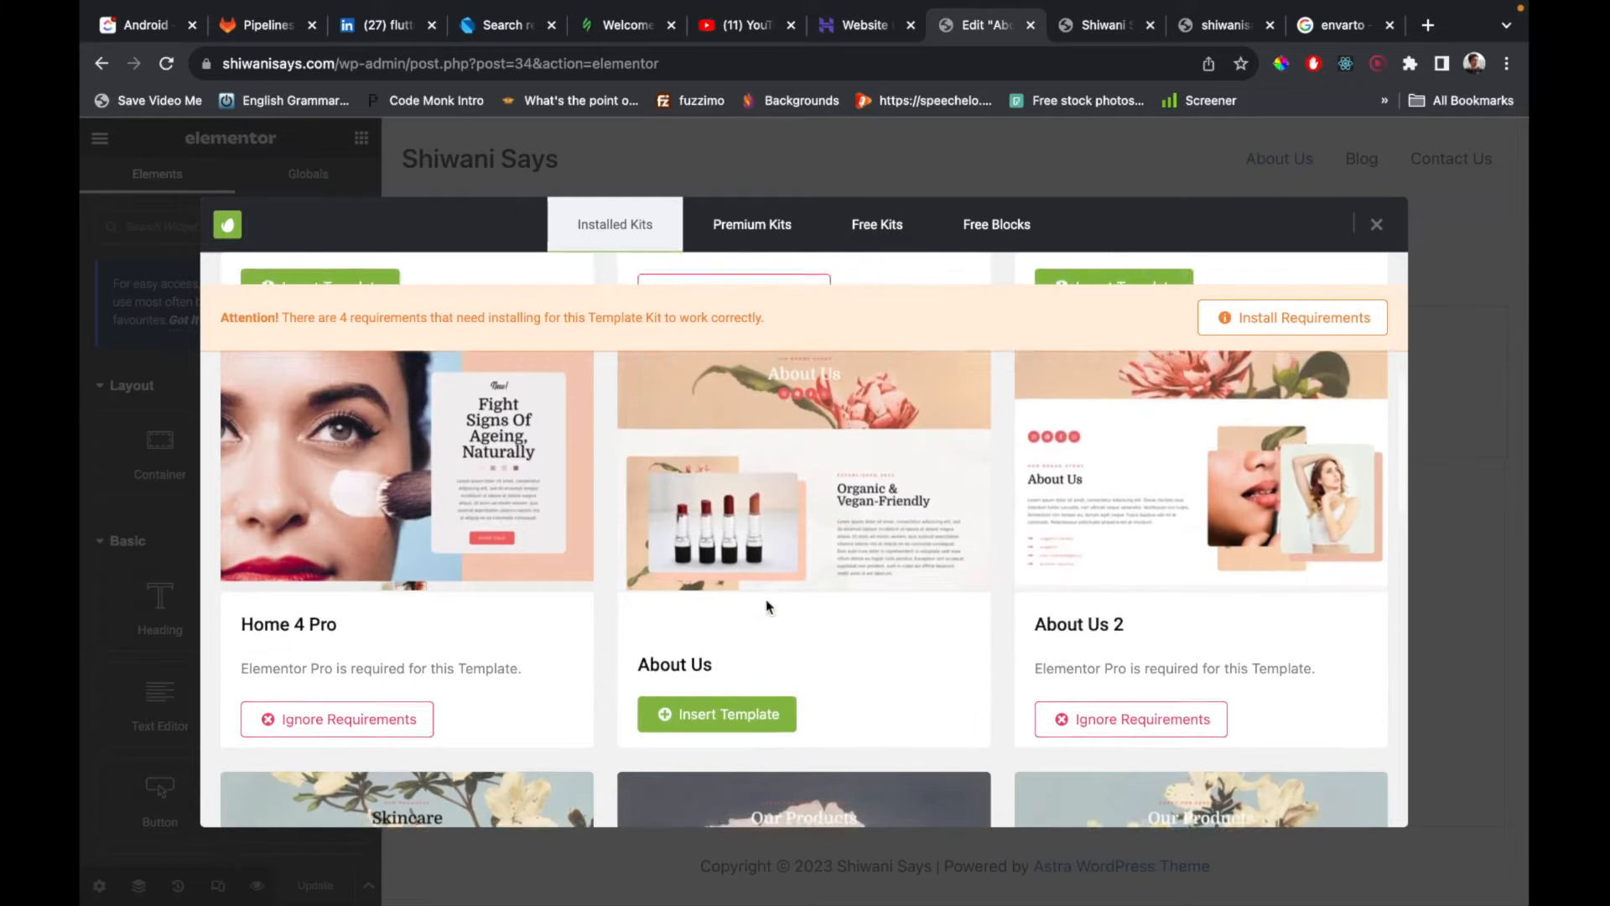
click(722, 712)
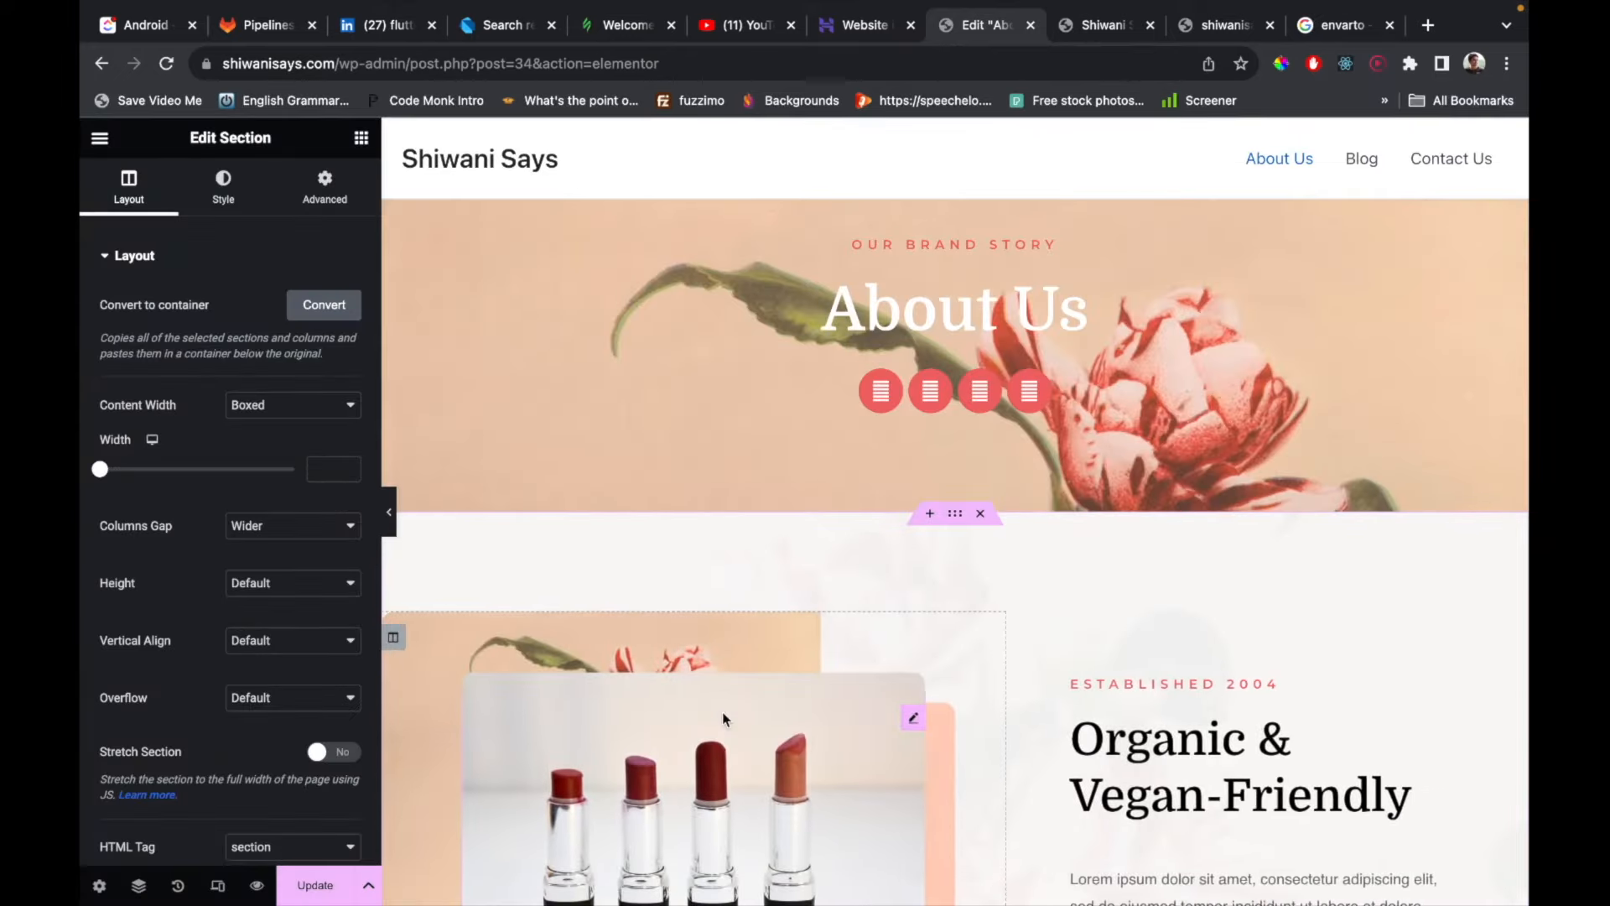
Update the About Us page, exit Elementor and return to the list of all pages.
click(325, 886)
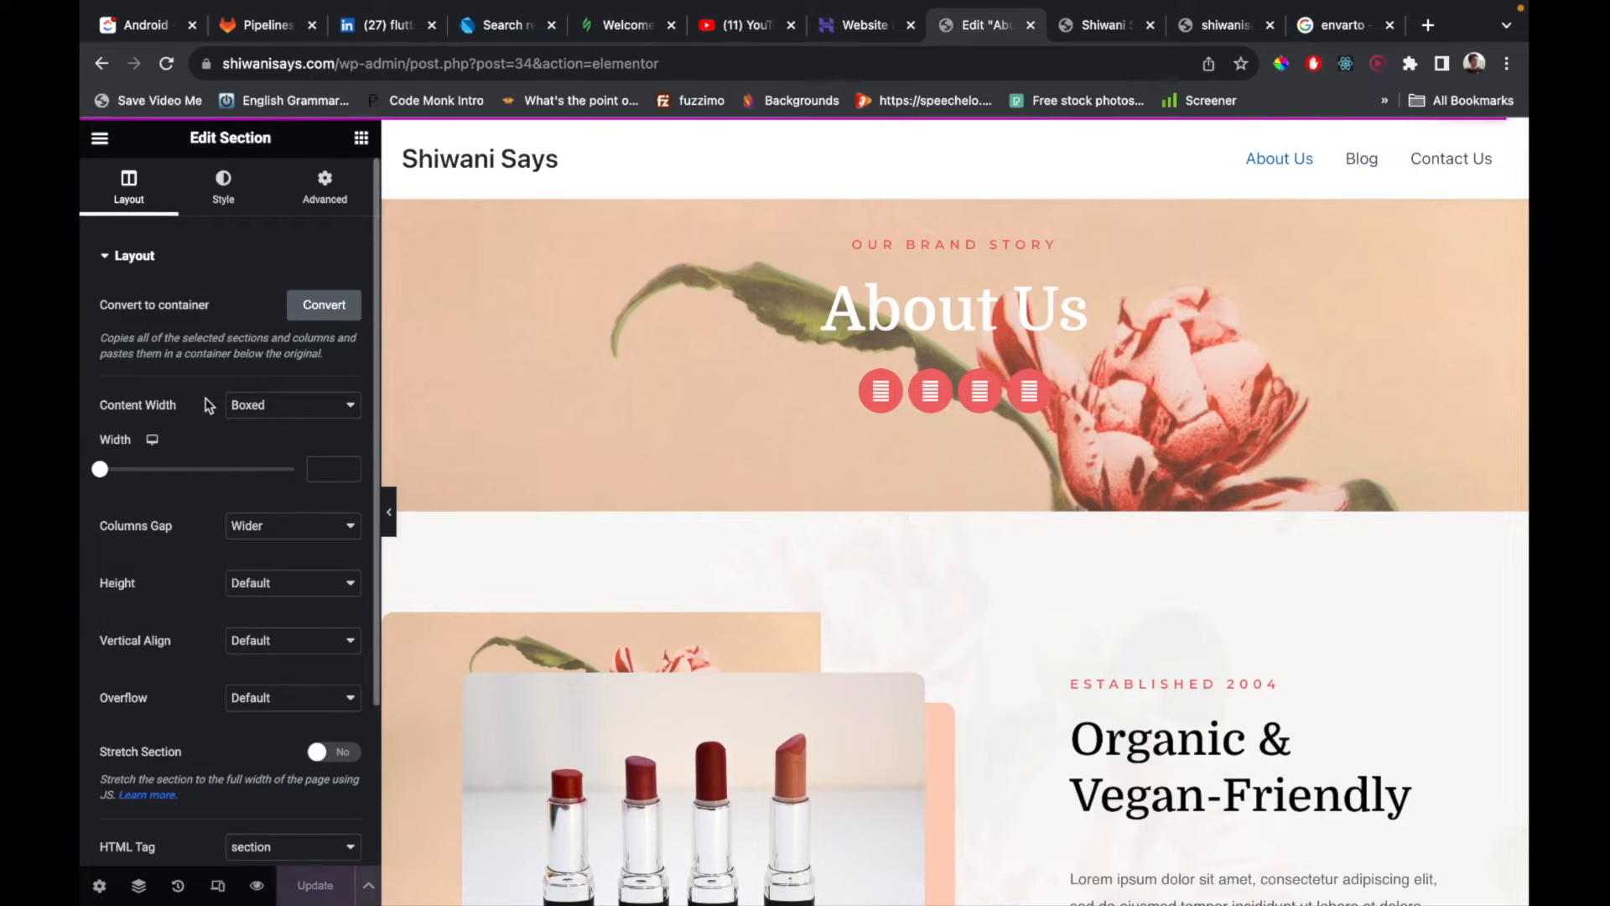
click(99, 138)
click(217, 542)
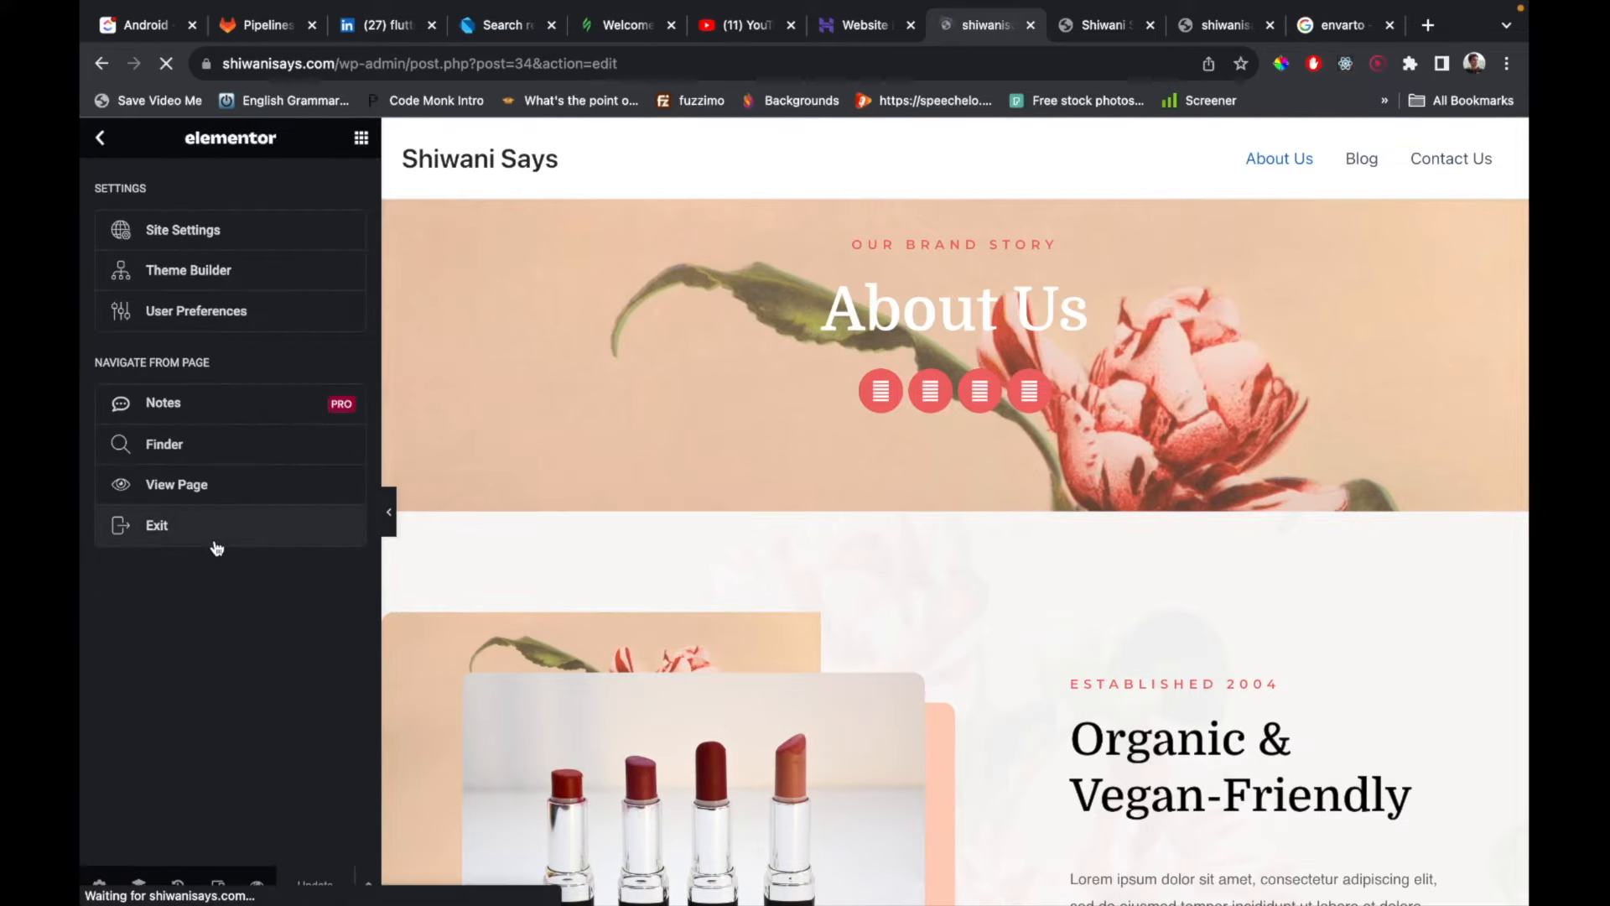
click(109, 167)
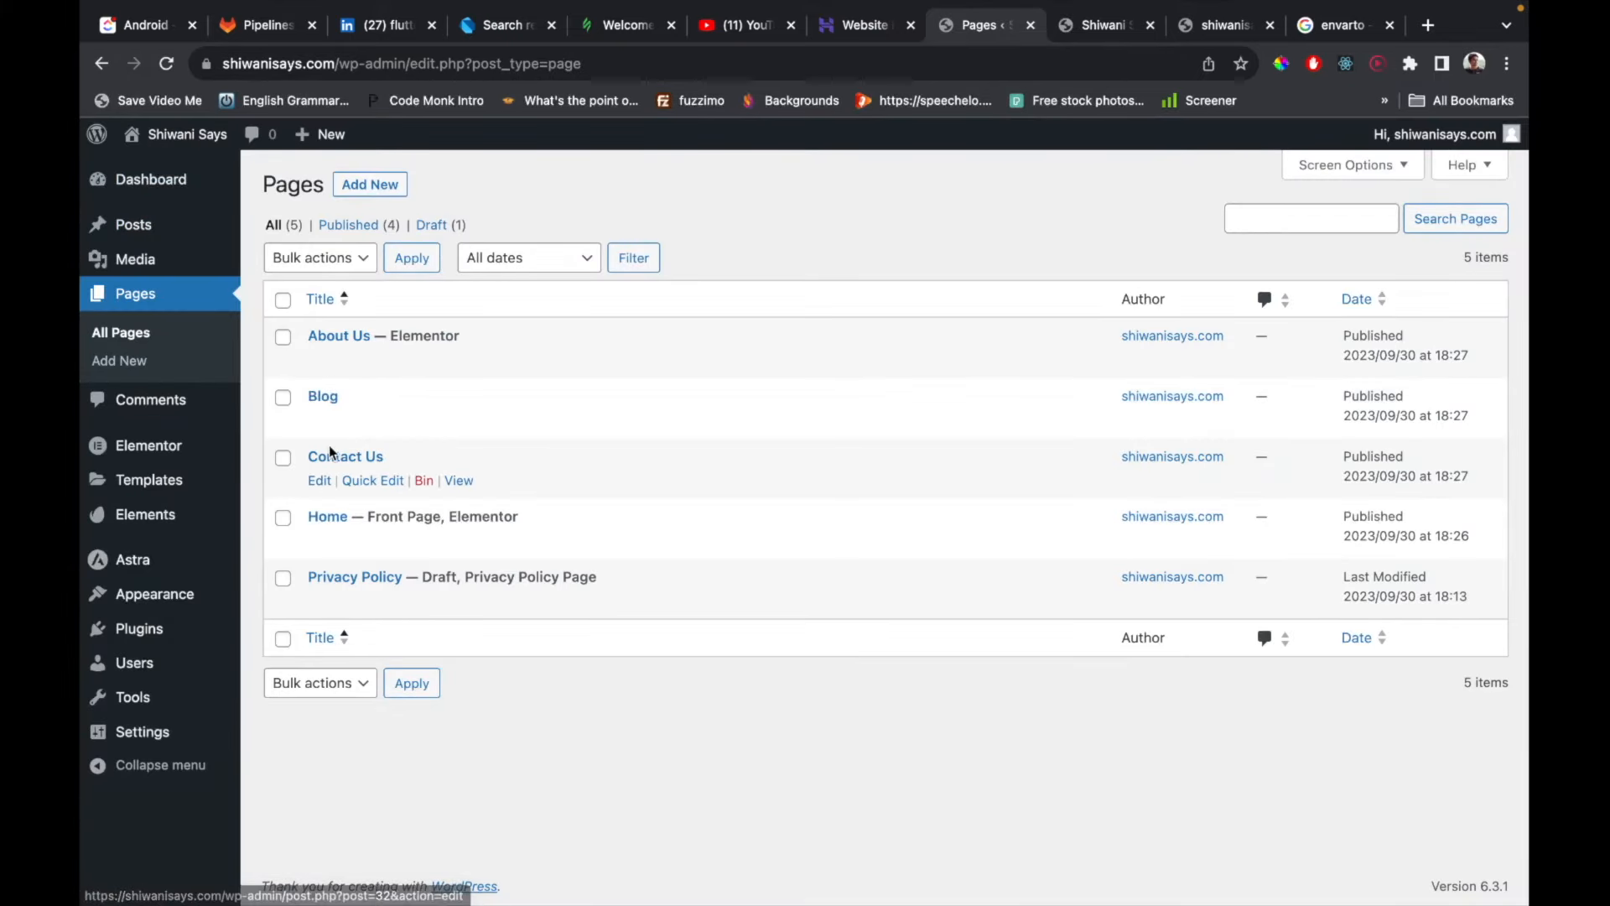
Open the Contact Us page in Elementor and bring up the installed template kits.
click(329, 457)
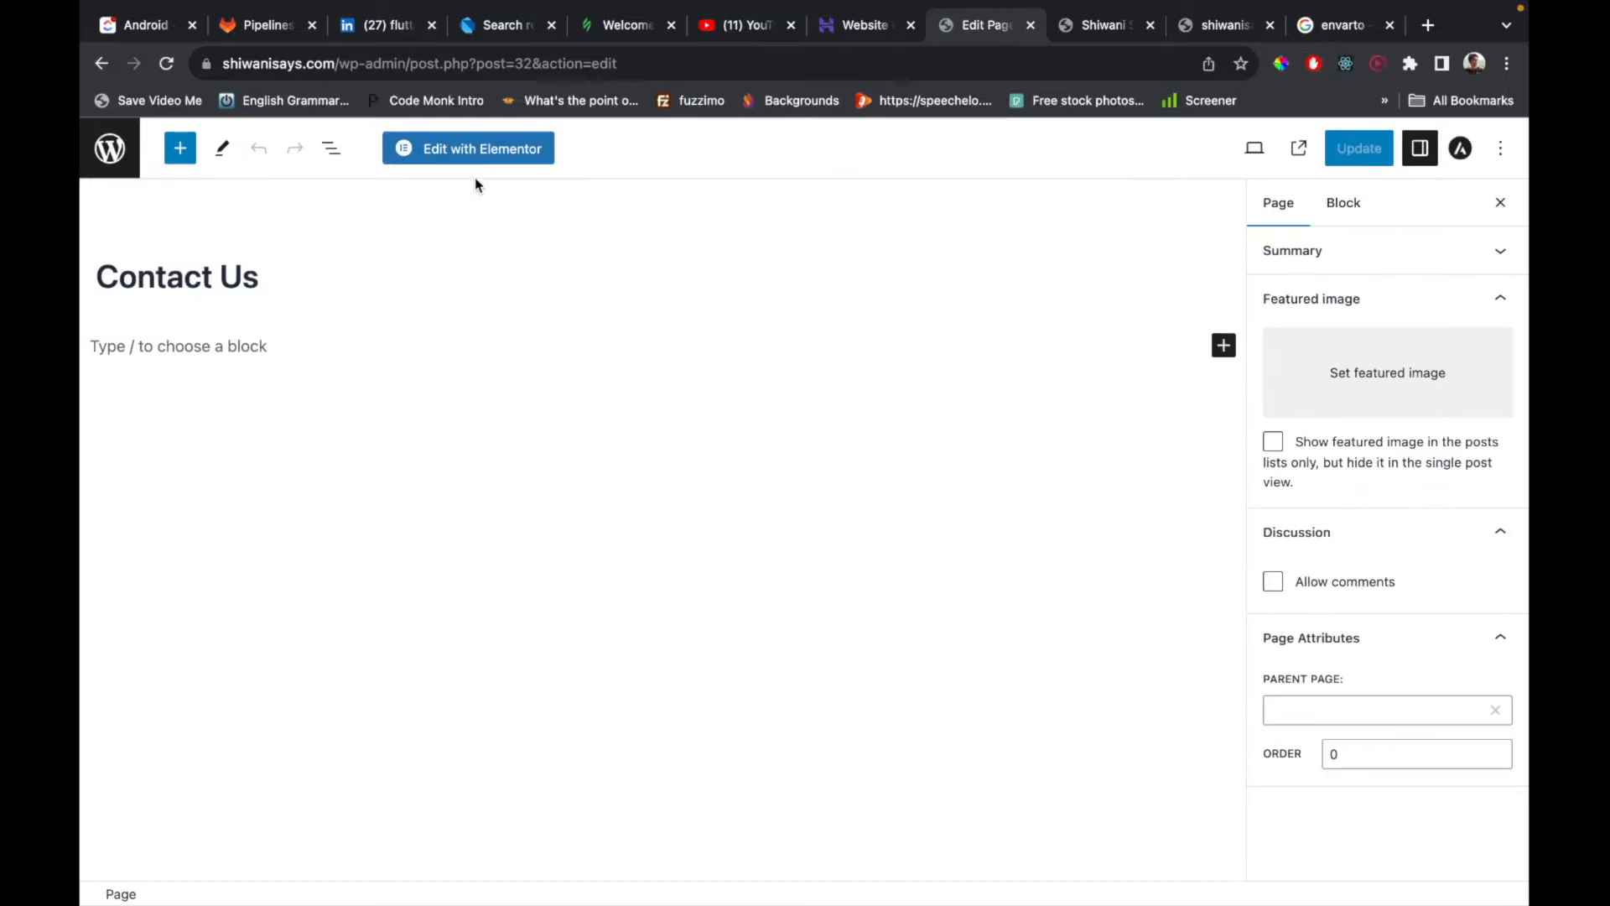
click(459, 151)
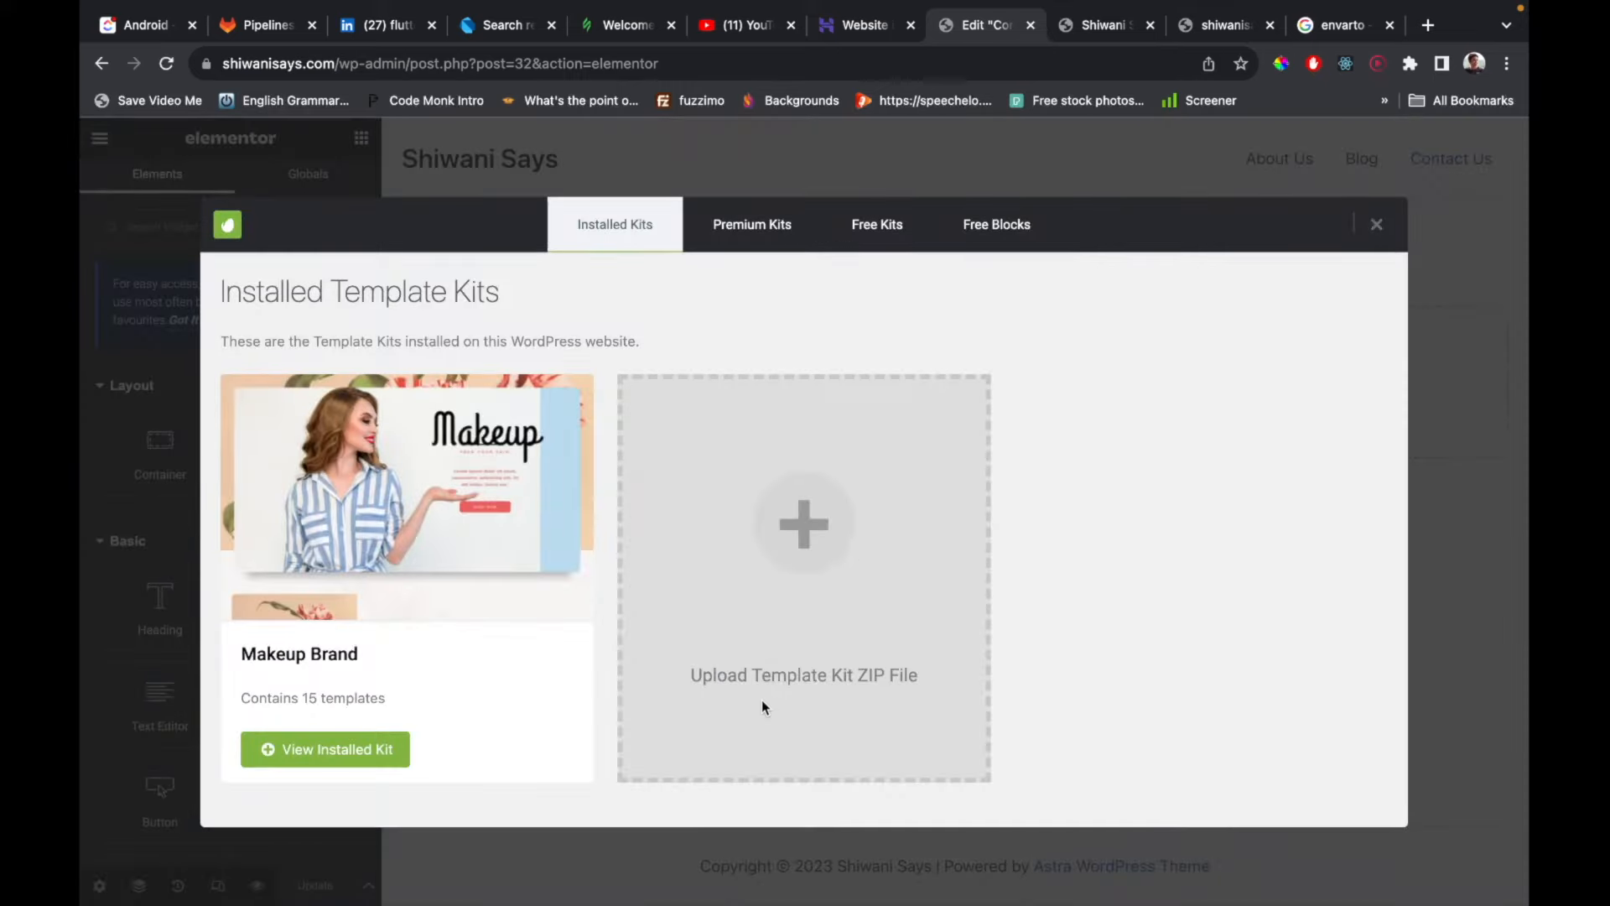
mouse_move(428, 627)
Browse the premium and free template kits, and return to the installed kits.
click(764, 239)
click(864, 232)
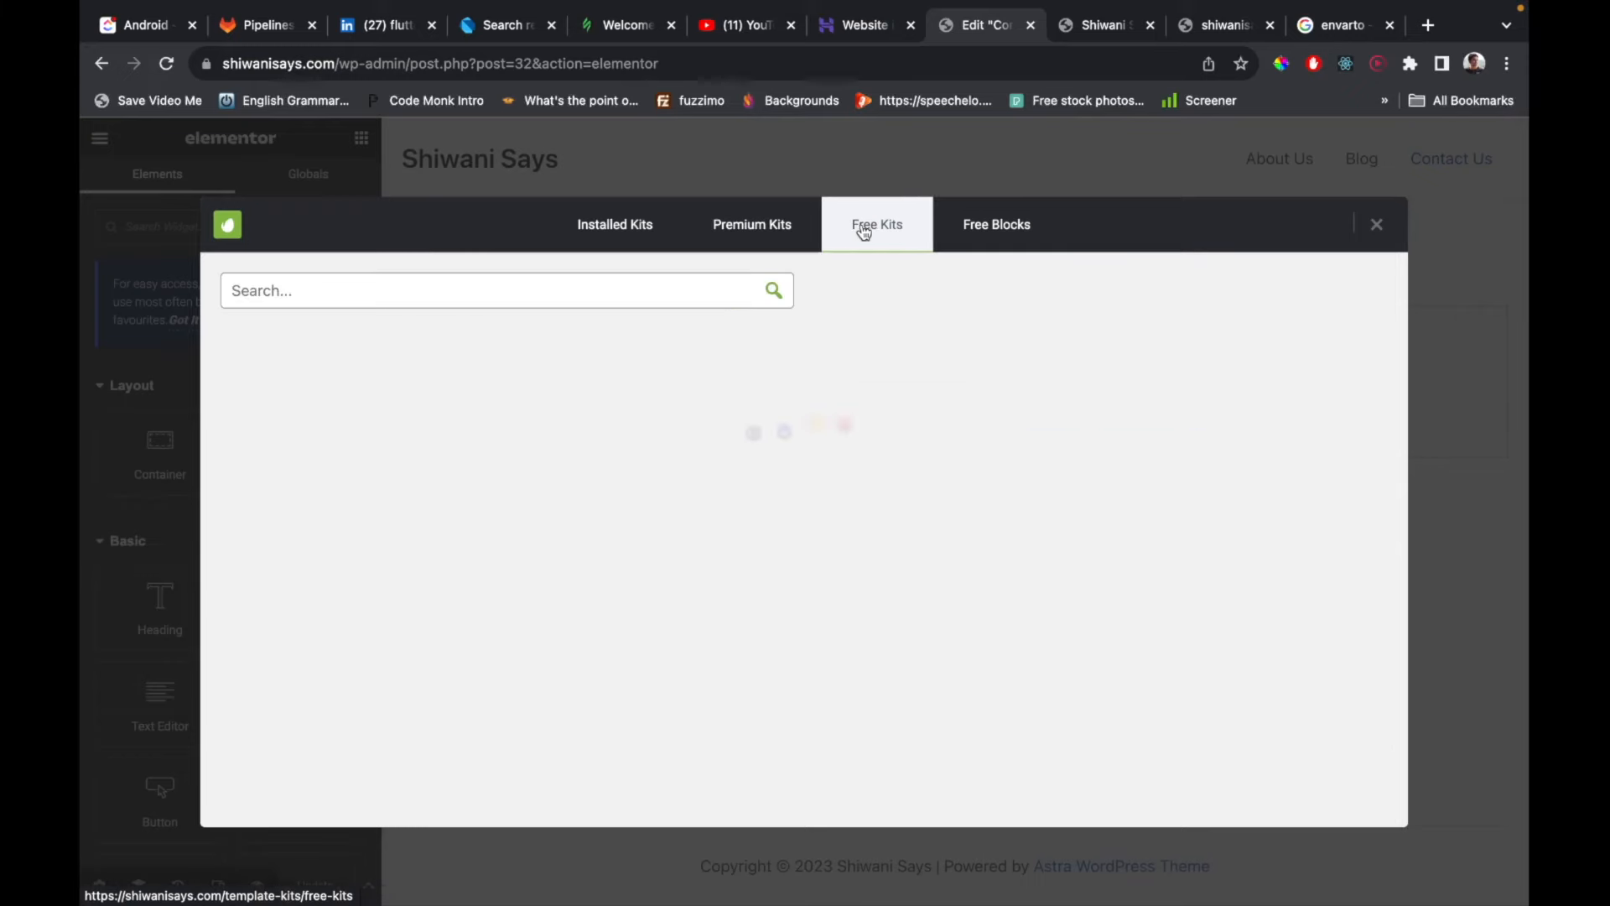
scroll(709, 575, down, 2)
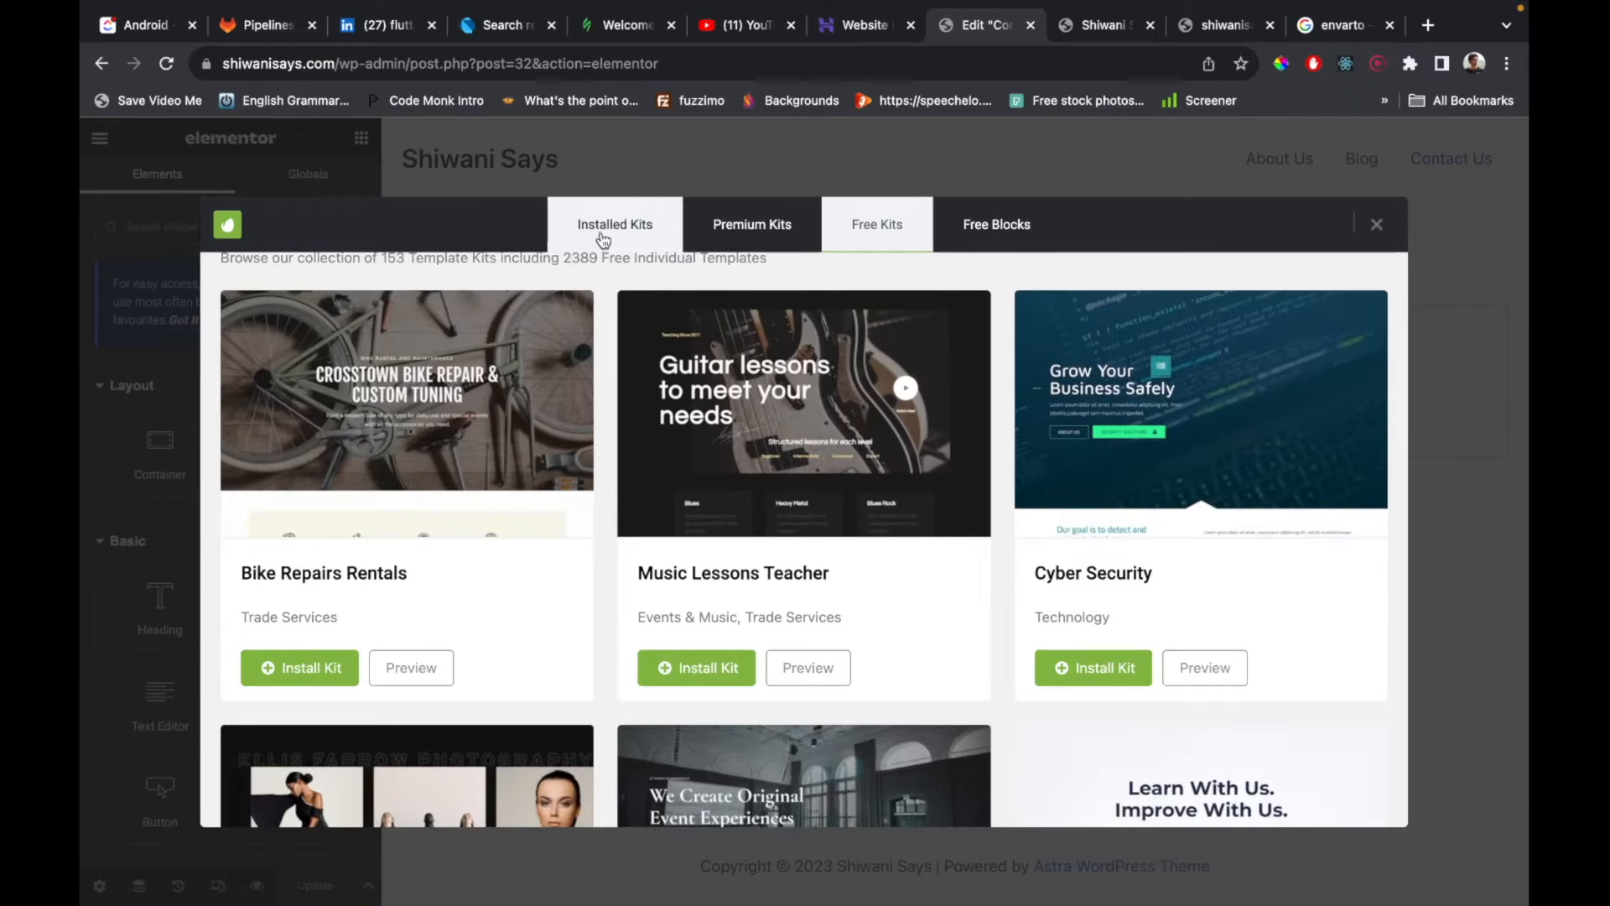
click(603, 240)
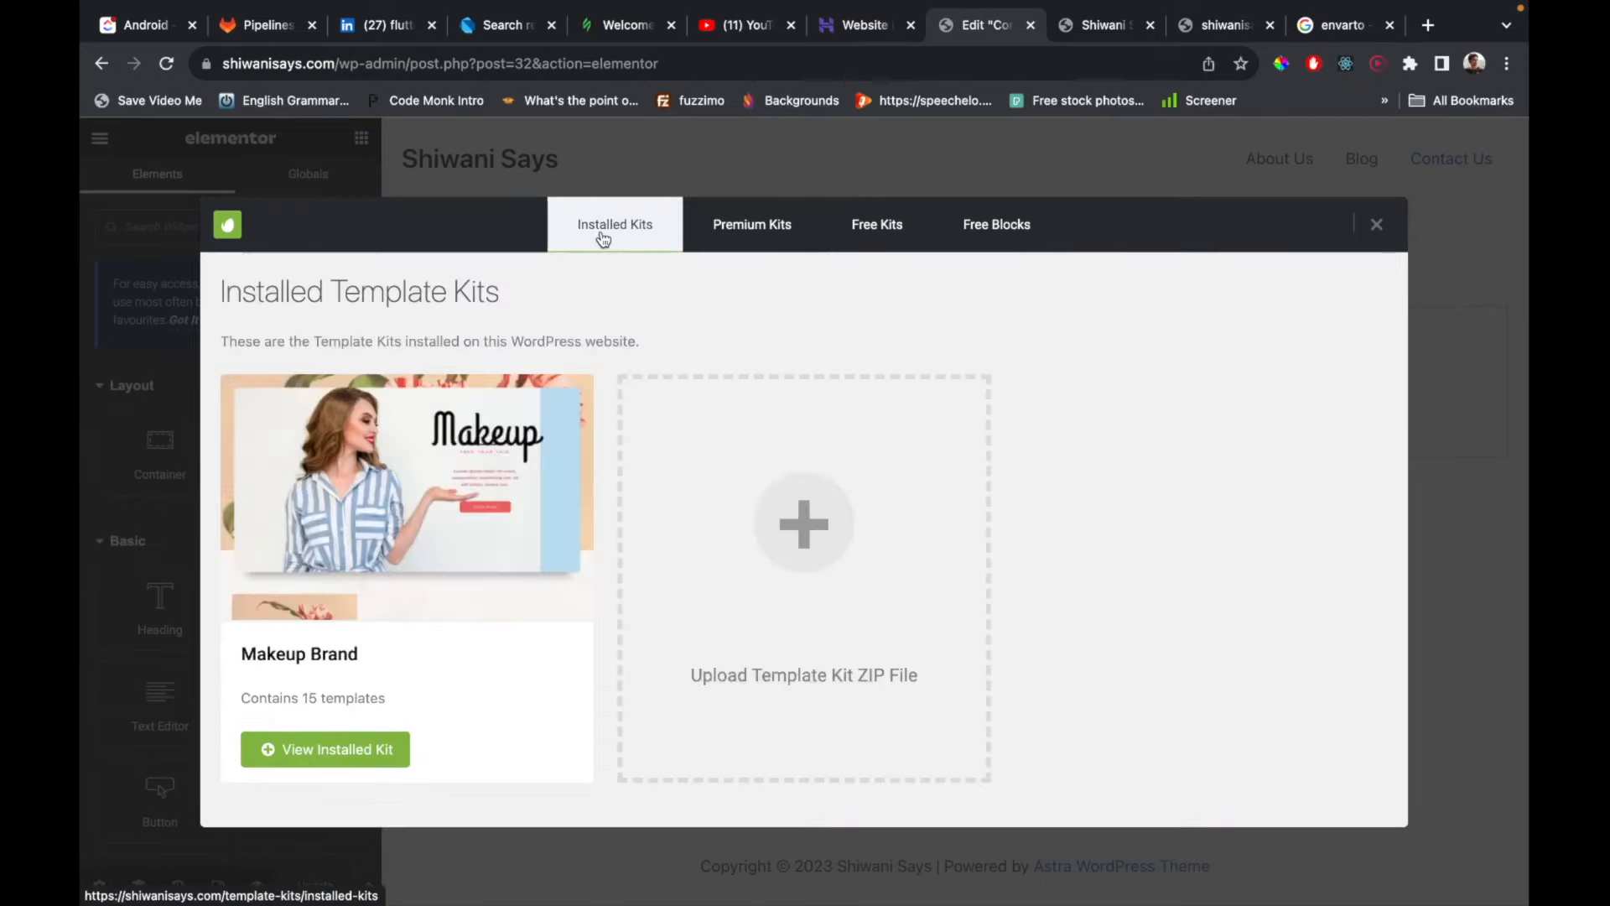
Insert the Our Locations template from the installed Makeup Brand kit into the Contact Us page.
click(353, 559)
scroll(355, 559, down, 4)
scroll(353, 558, down, 3)
scroll(353, 558, up, 3)
scroll(353, 557, down, 5)
scroll(353, 551, down, 3)
scroll(353, 551, down, 4)
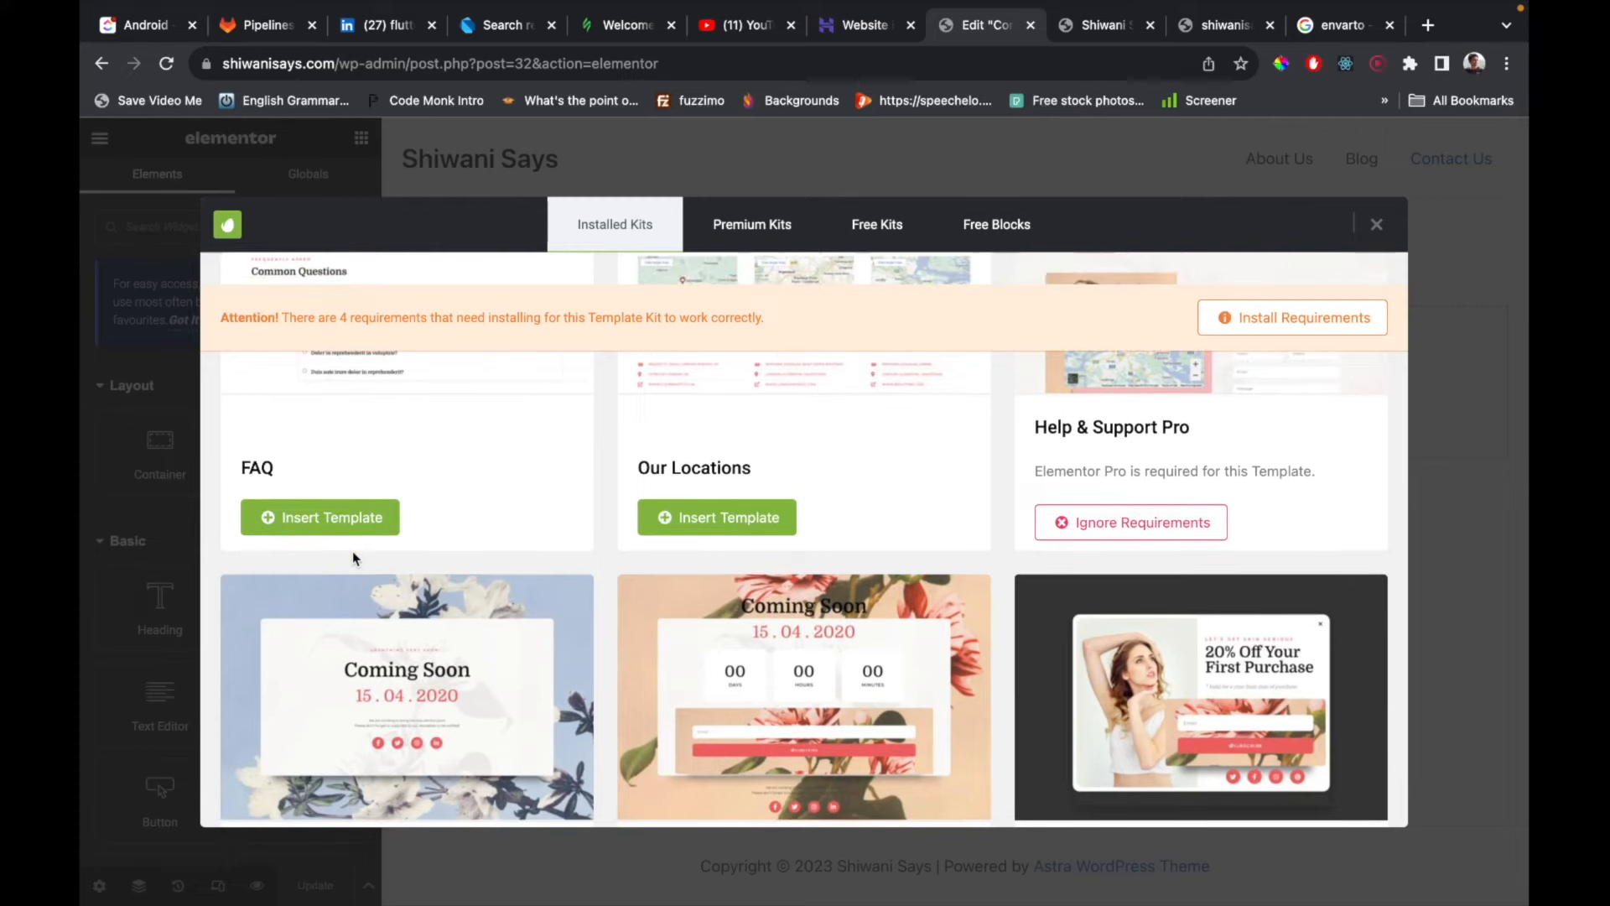
scroll(353, 551, down, 3)
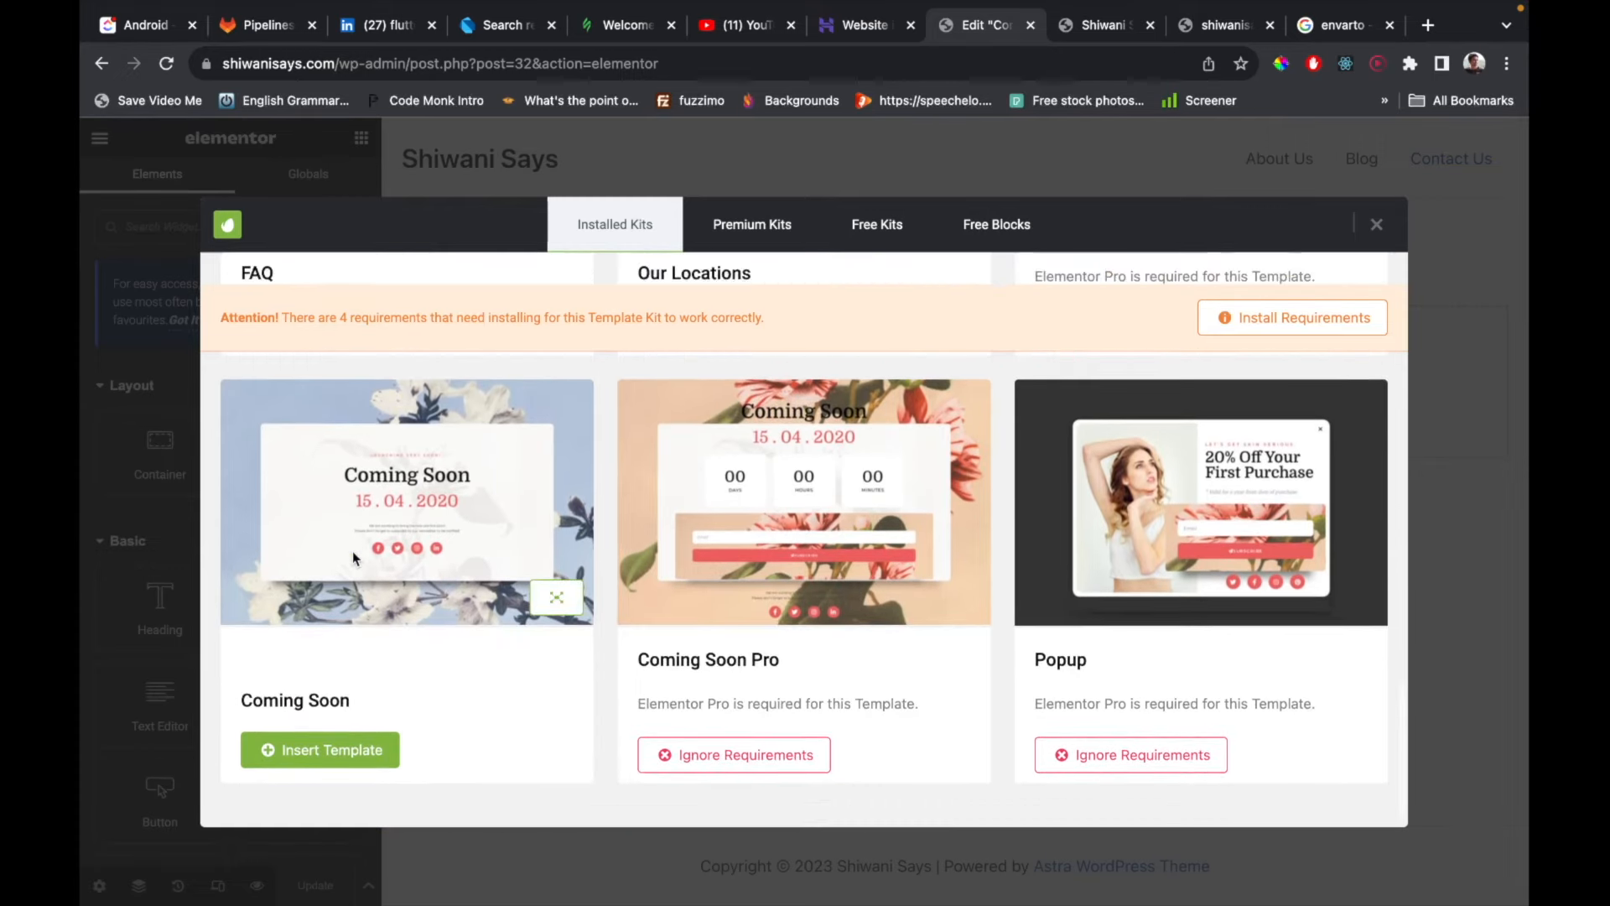
scroll(353, 551, up, 3)
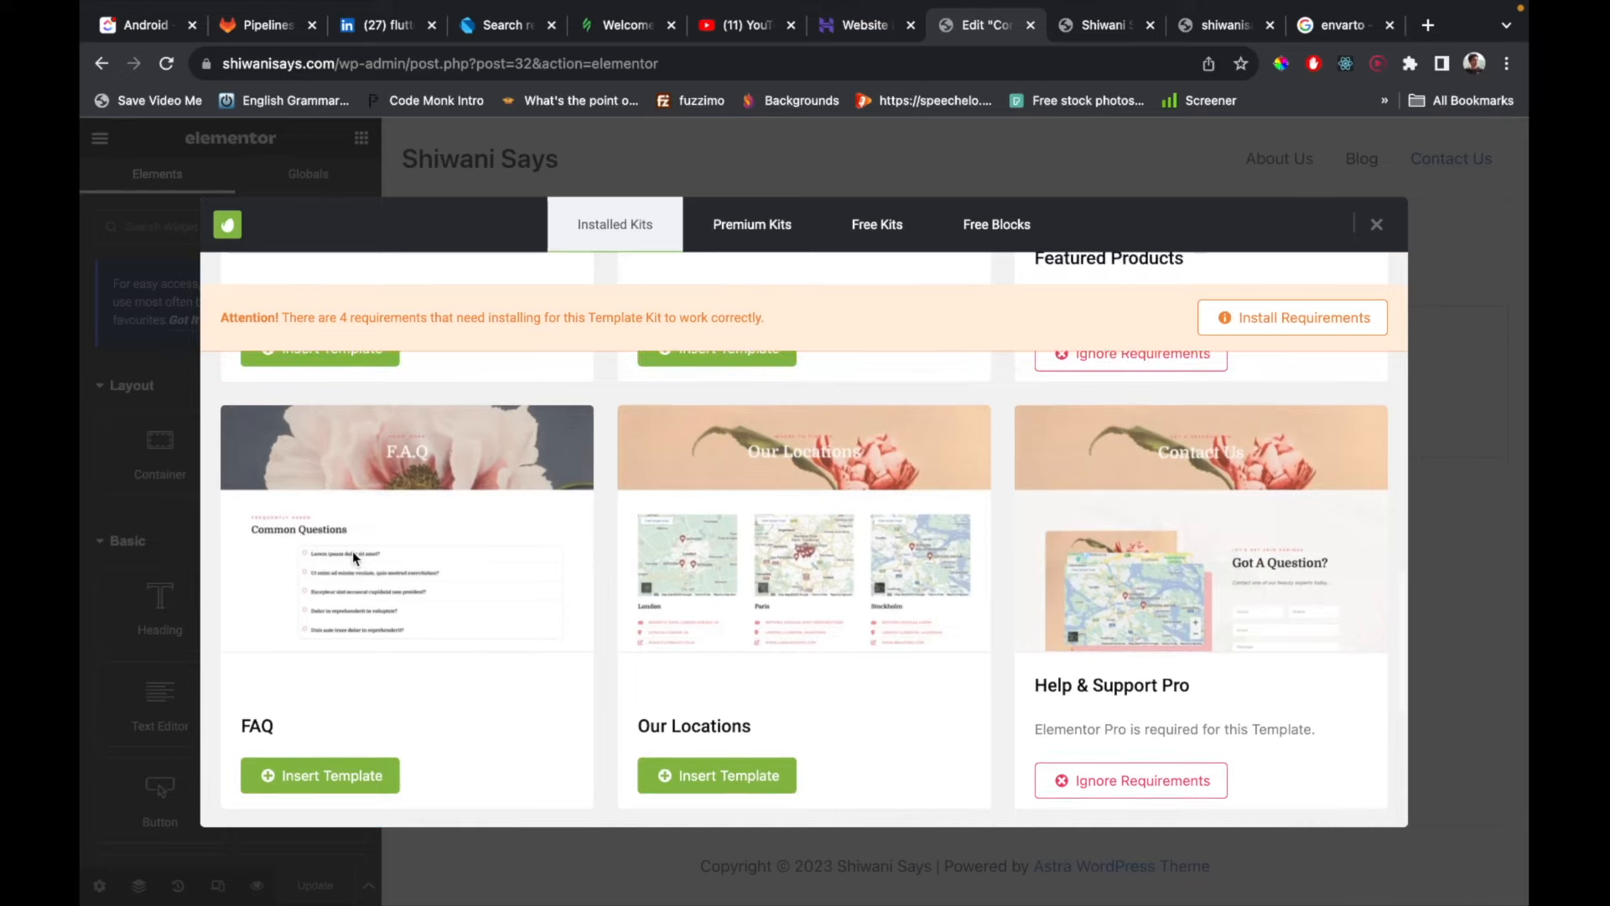
scroll(352, 551, up, 2)
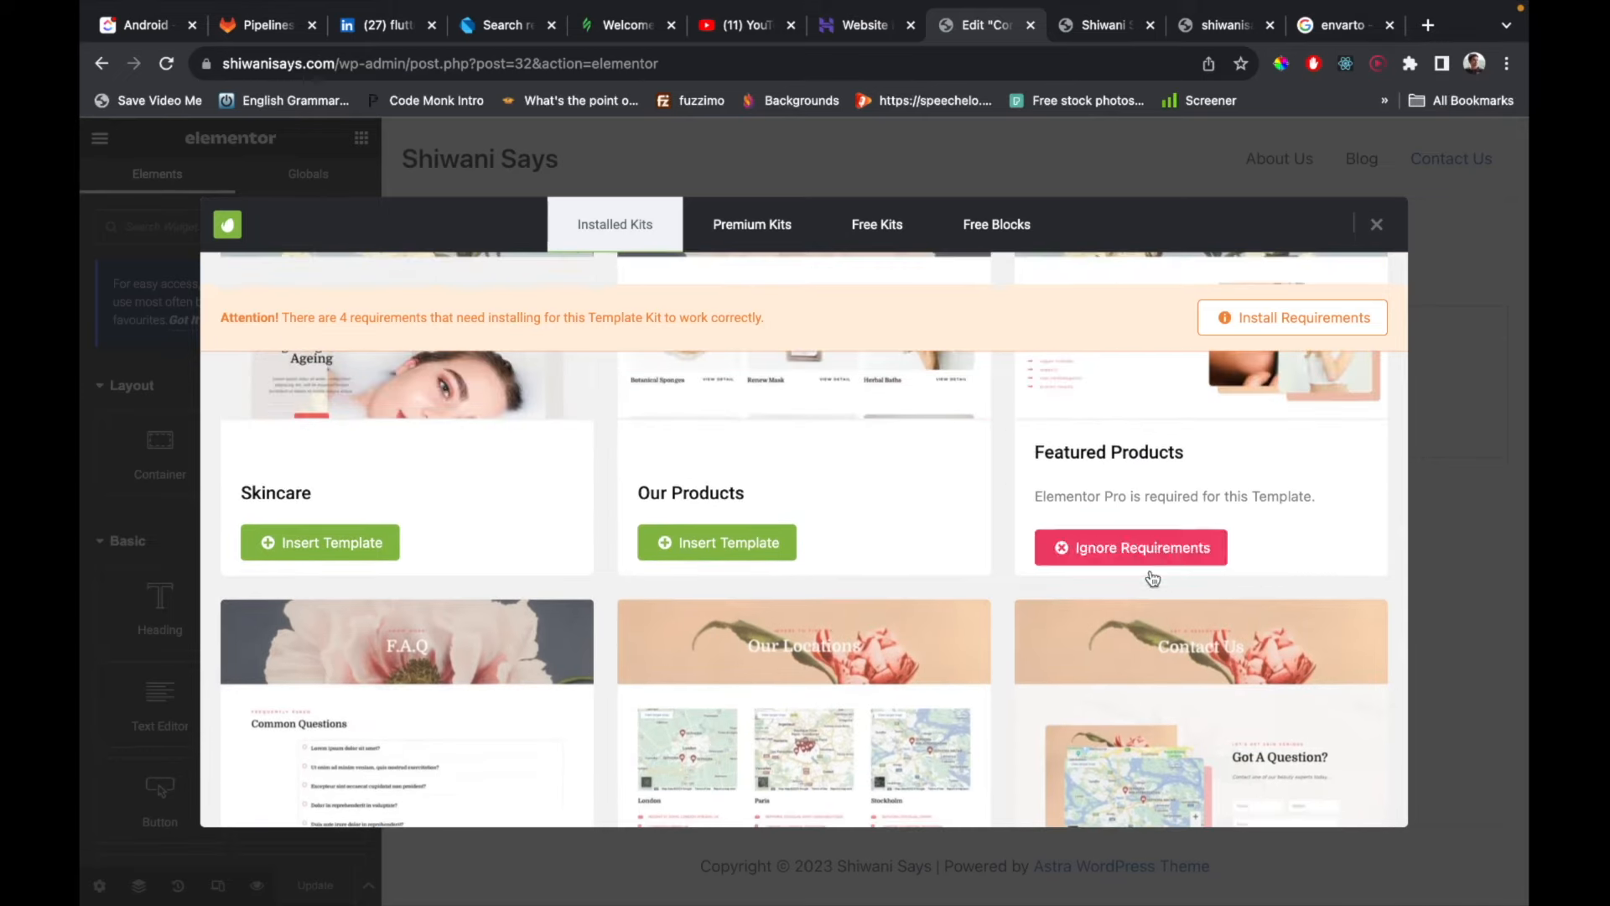
scroll(1018, 662, up, 2)
scroll(1018, 662, down, 4)
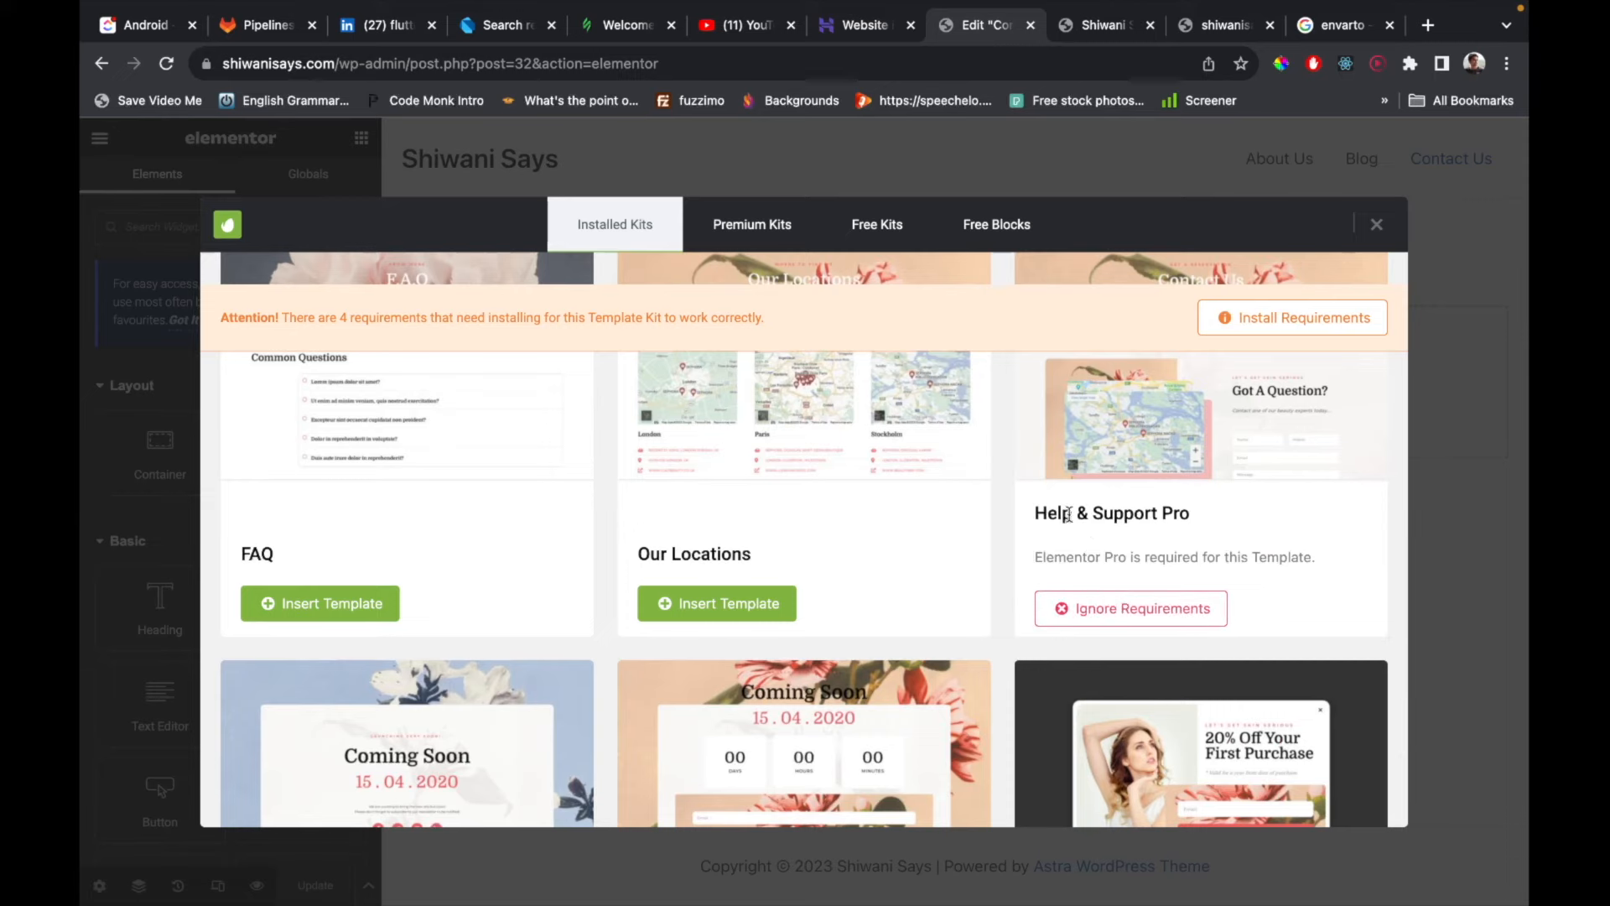
scroll(953, 717, down, 1)
scroll(953, 716, up, 2)
click(740, 631)
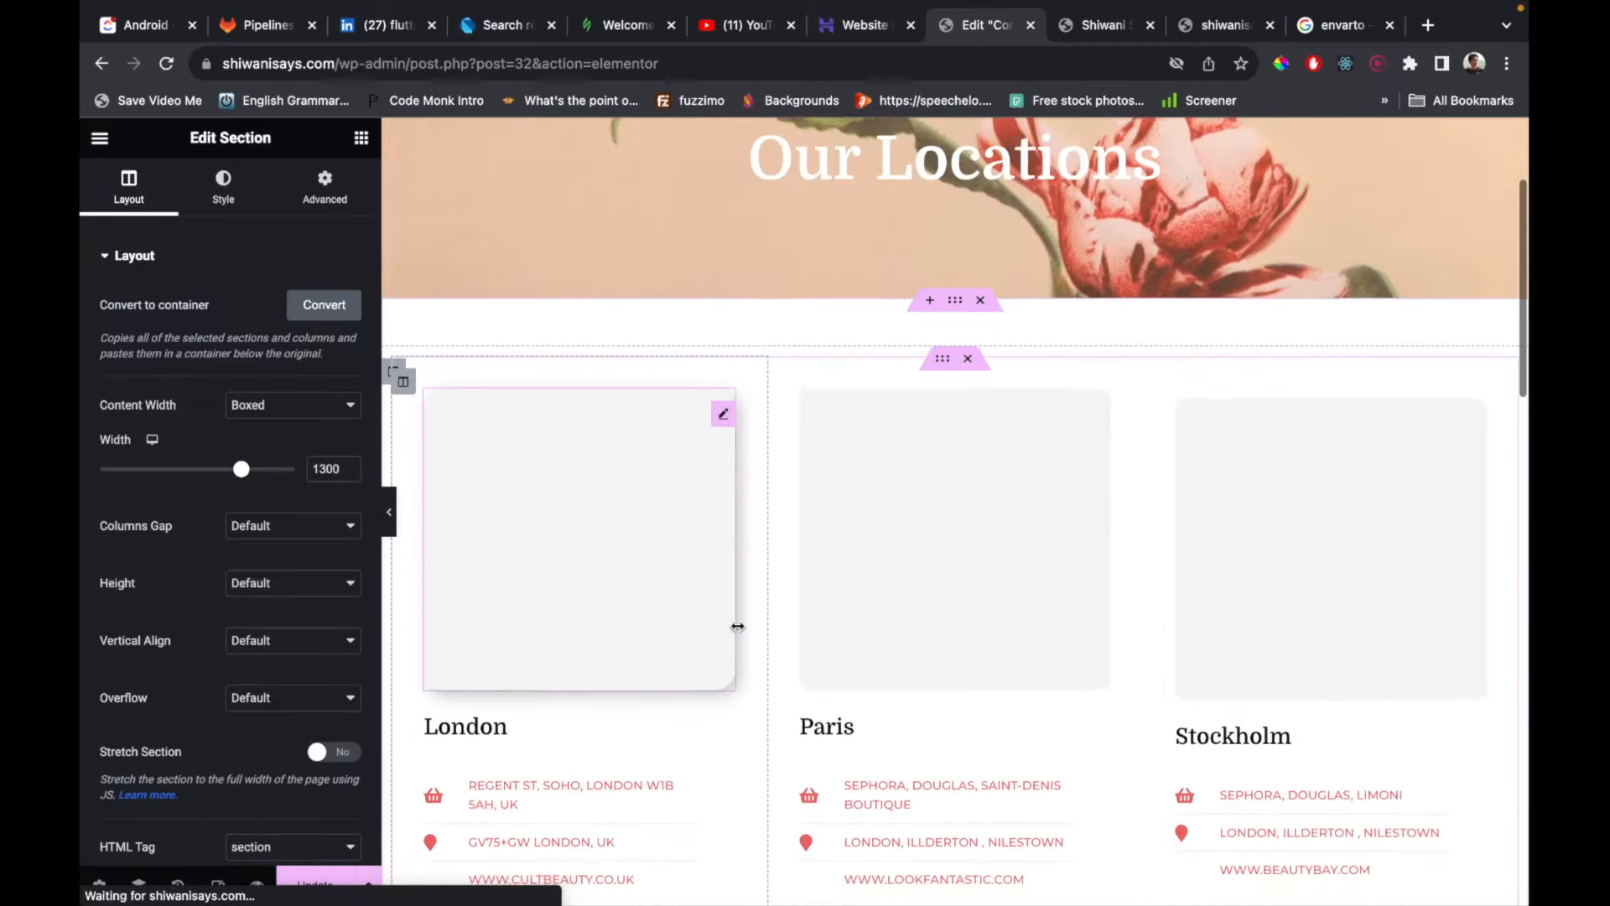
Check the inserted sections of the Contact Us page, update it and exit to the WordPress editor.
scroll(737, 625, down, 15)
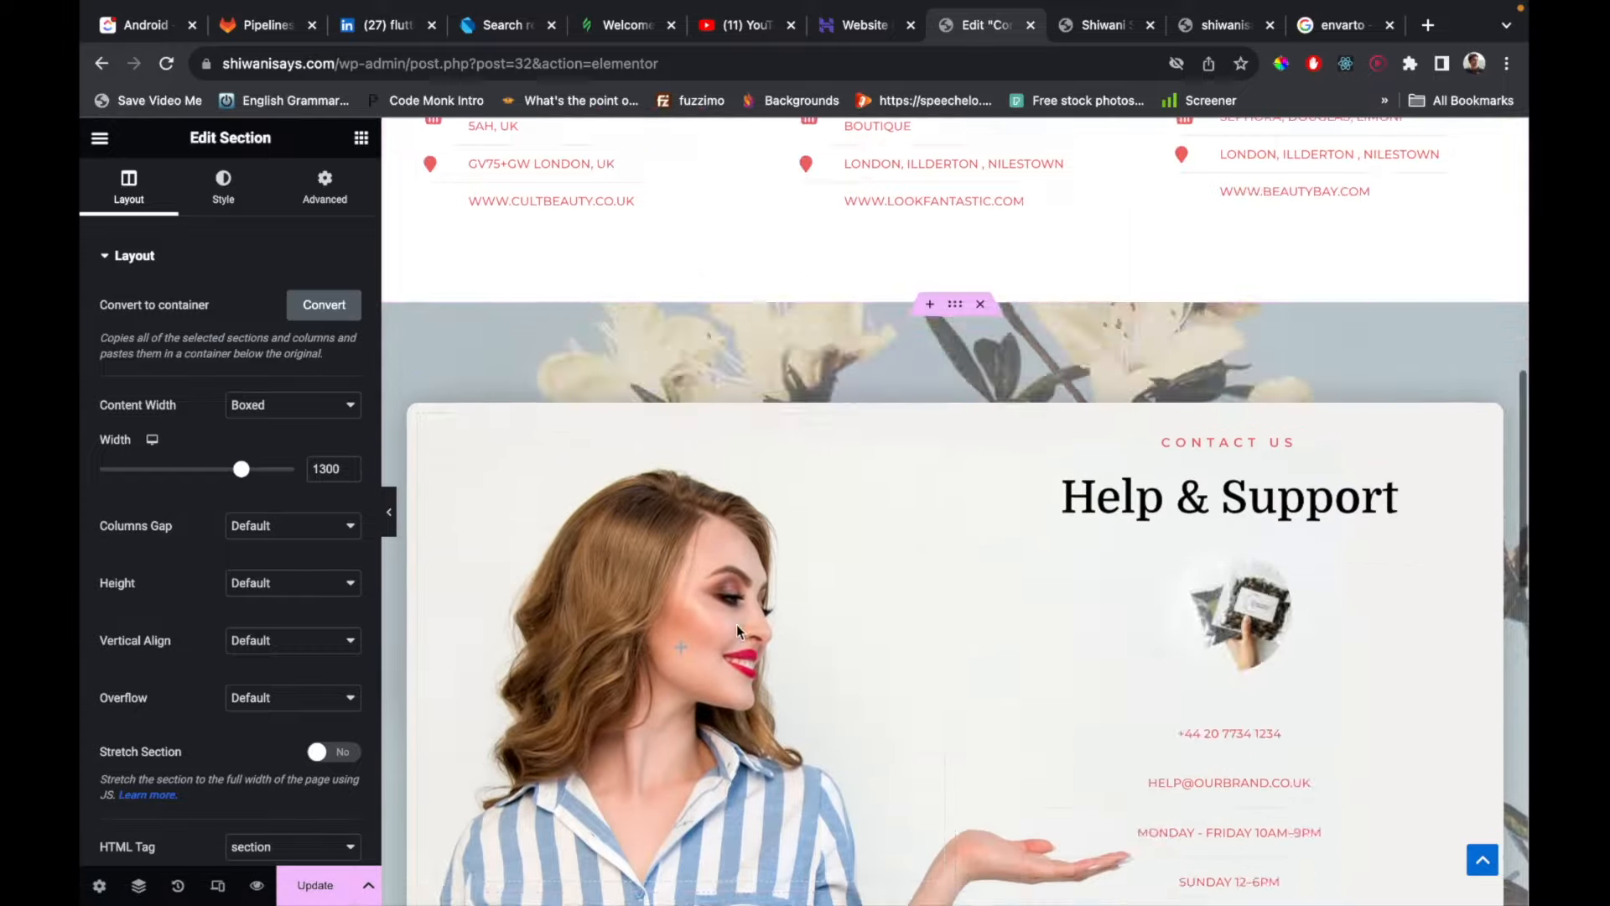
scroll(736, 626, down, 6)
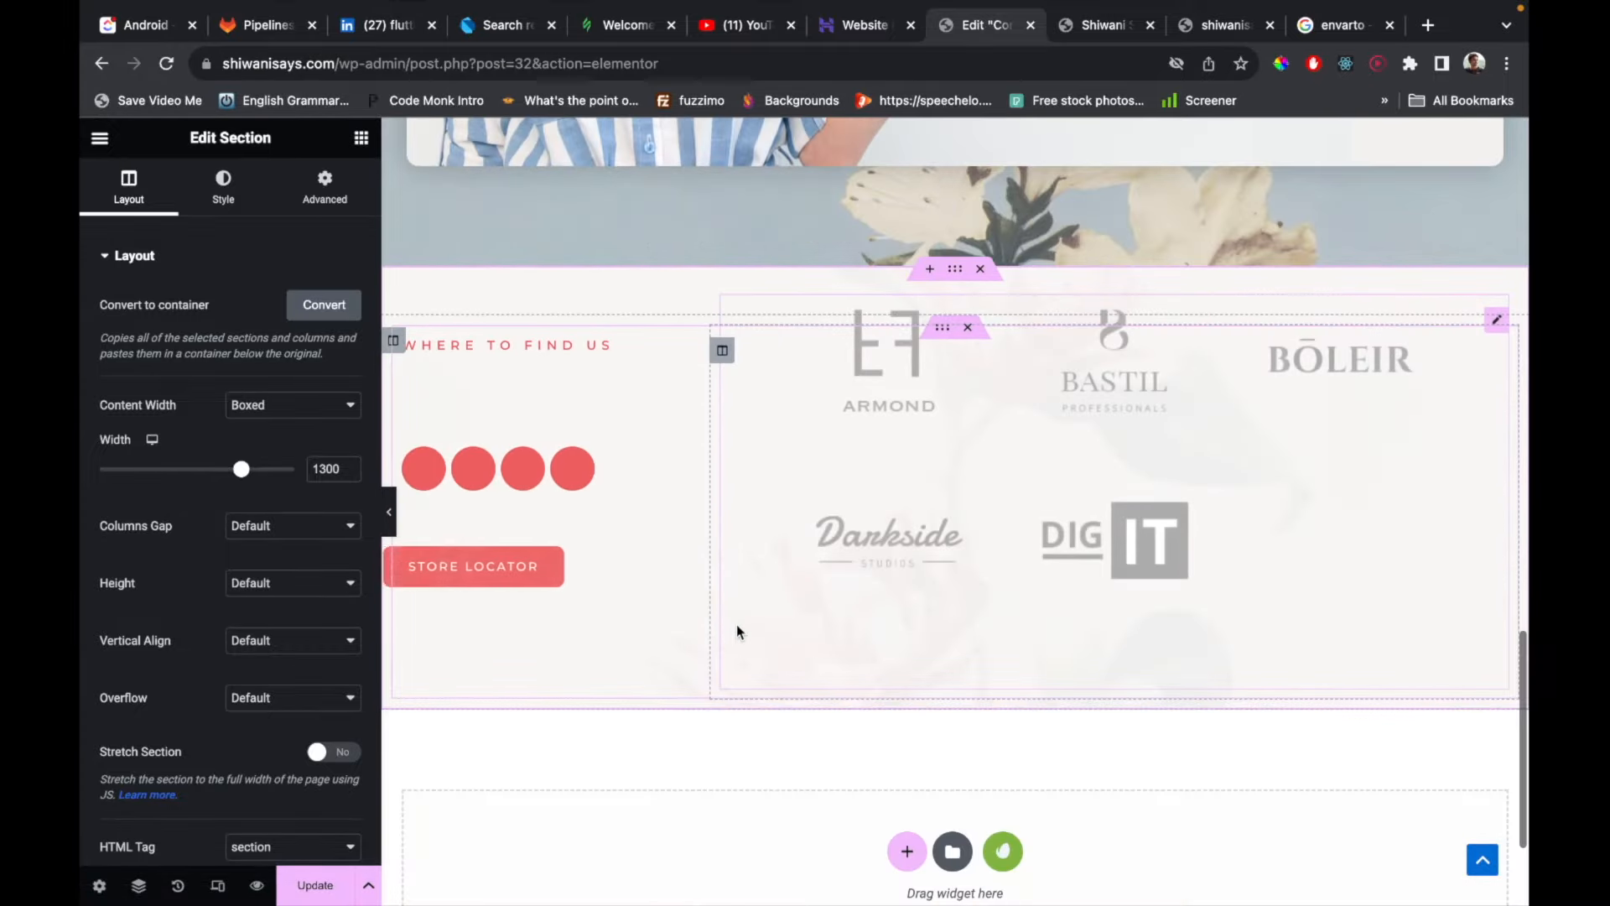
scroll(736, 629, up, 20)
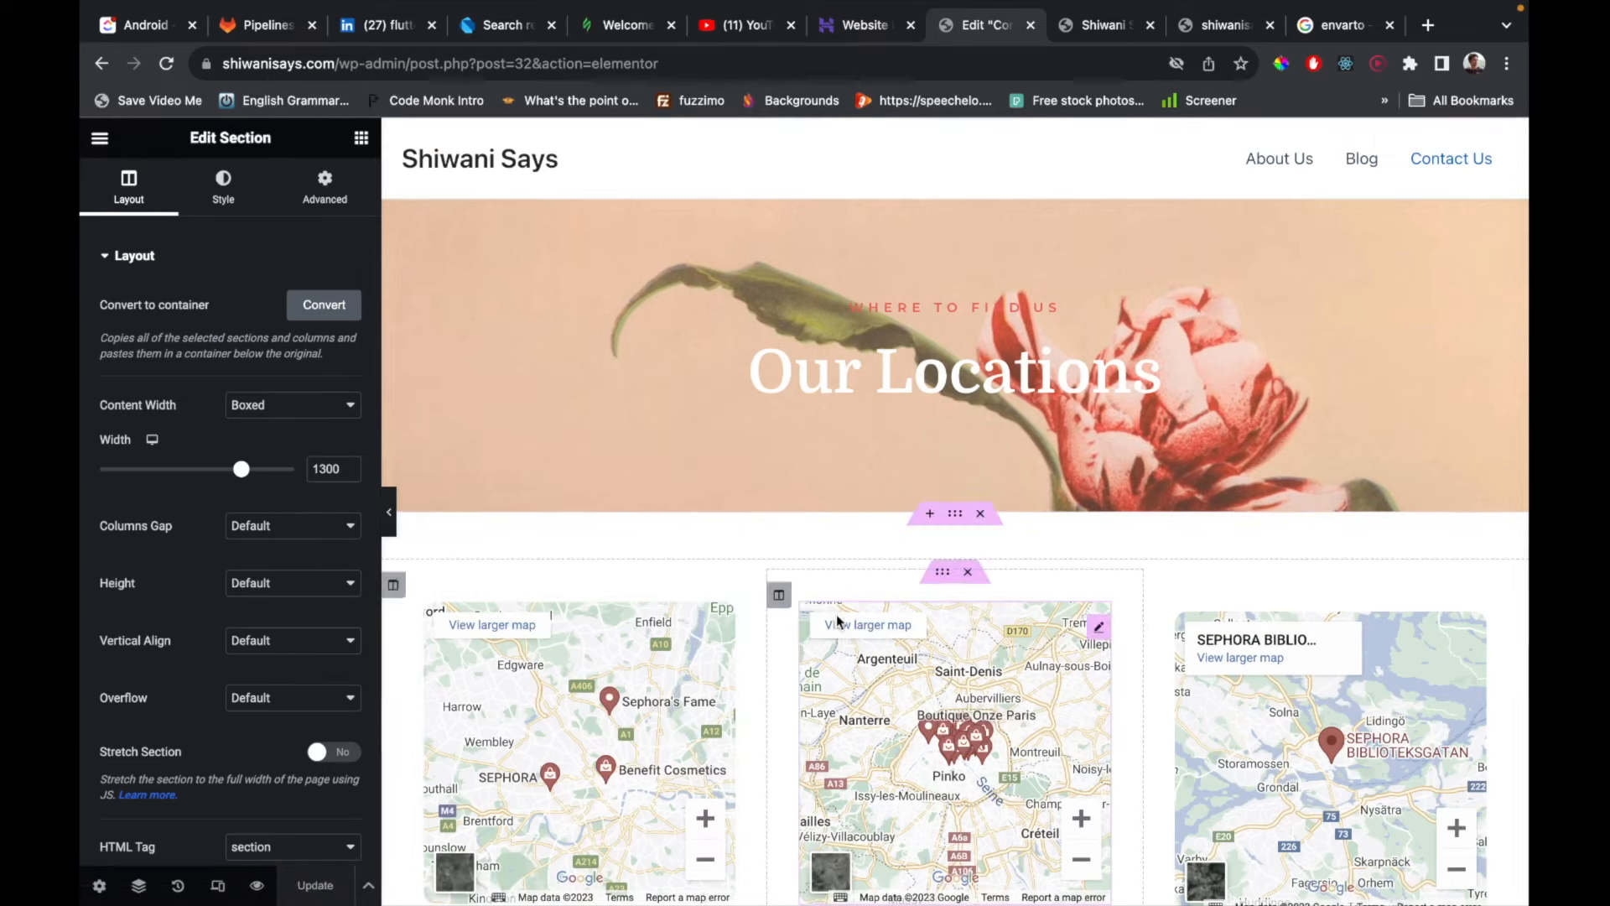
click(99, 138)
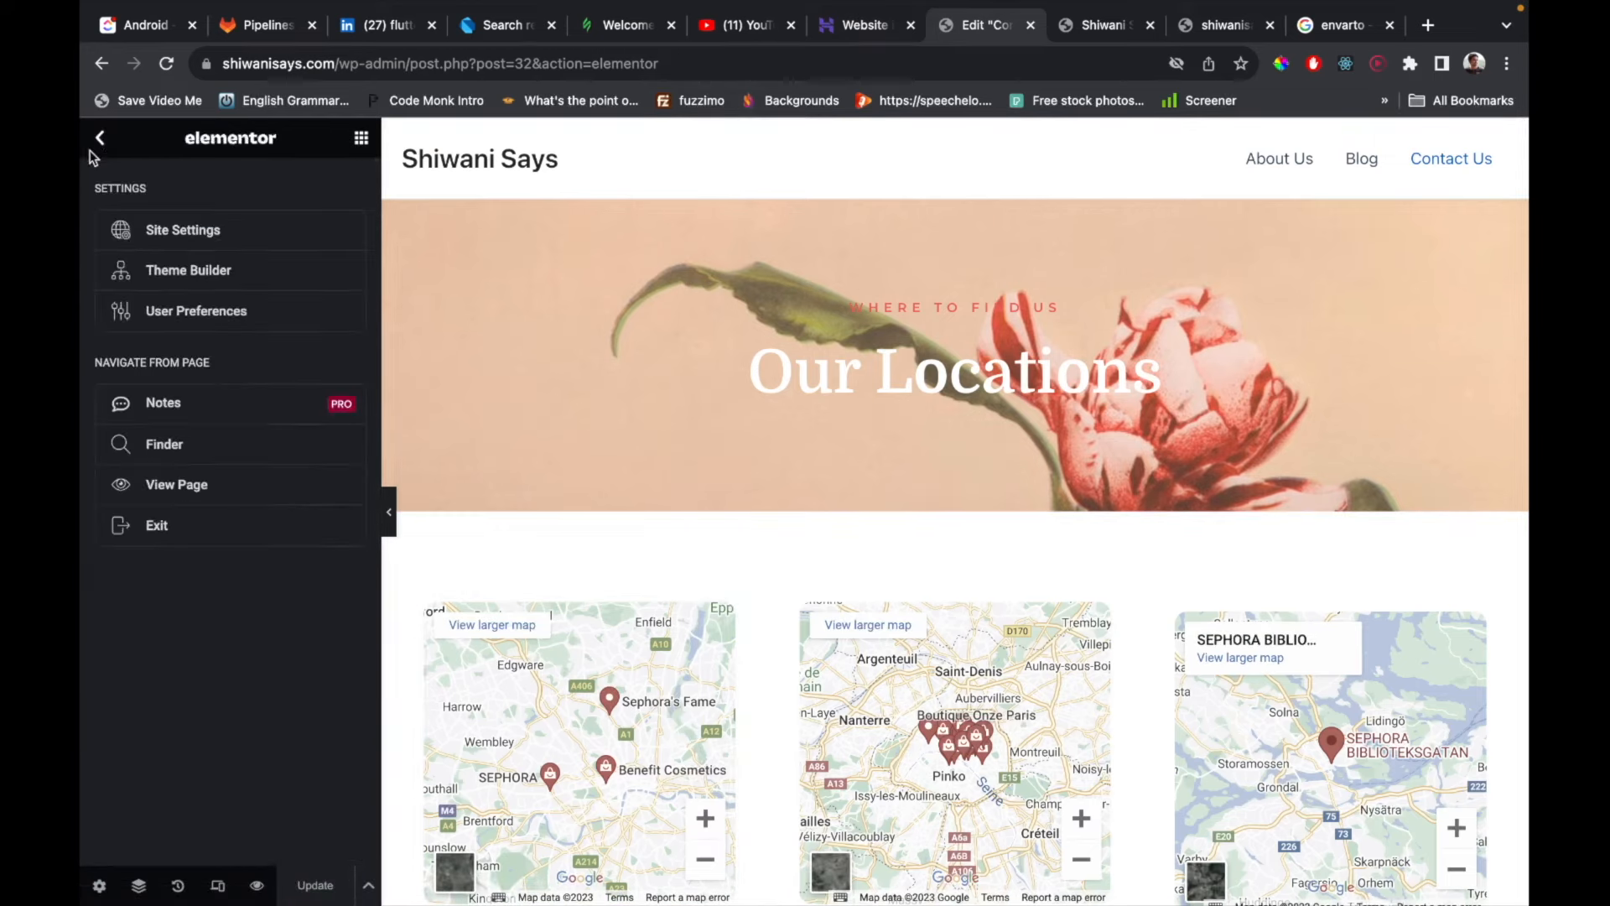
click(174, 534)
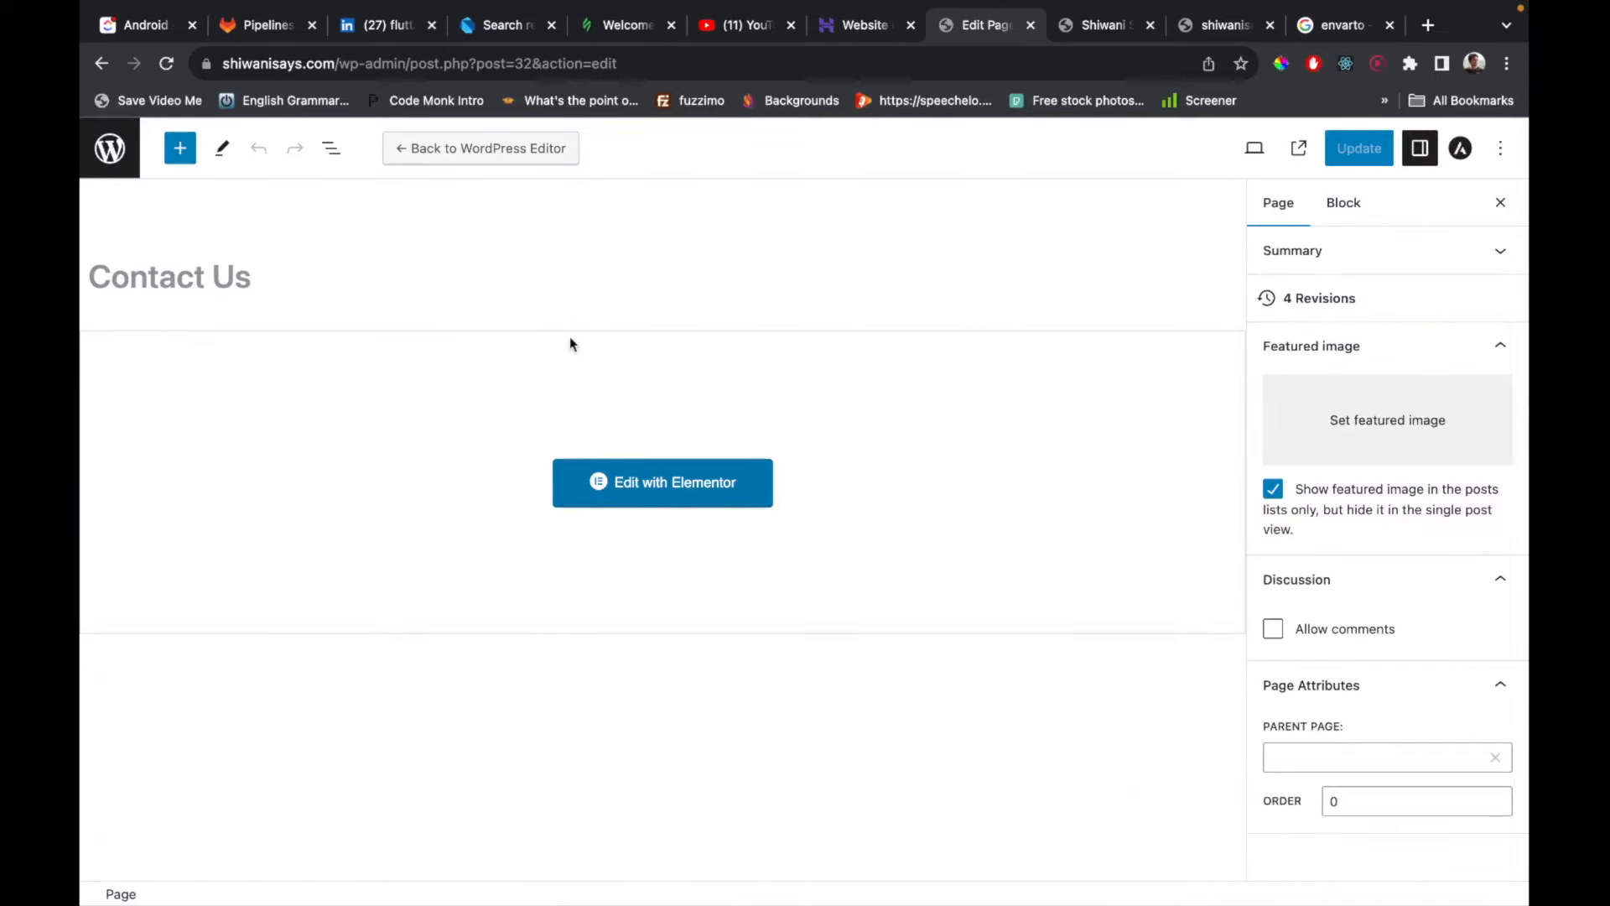
Return to the list of pages and open the Blog page for editing in Elementor.
click(109, 148)
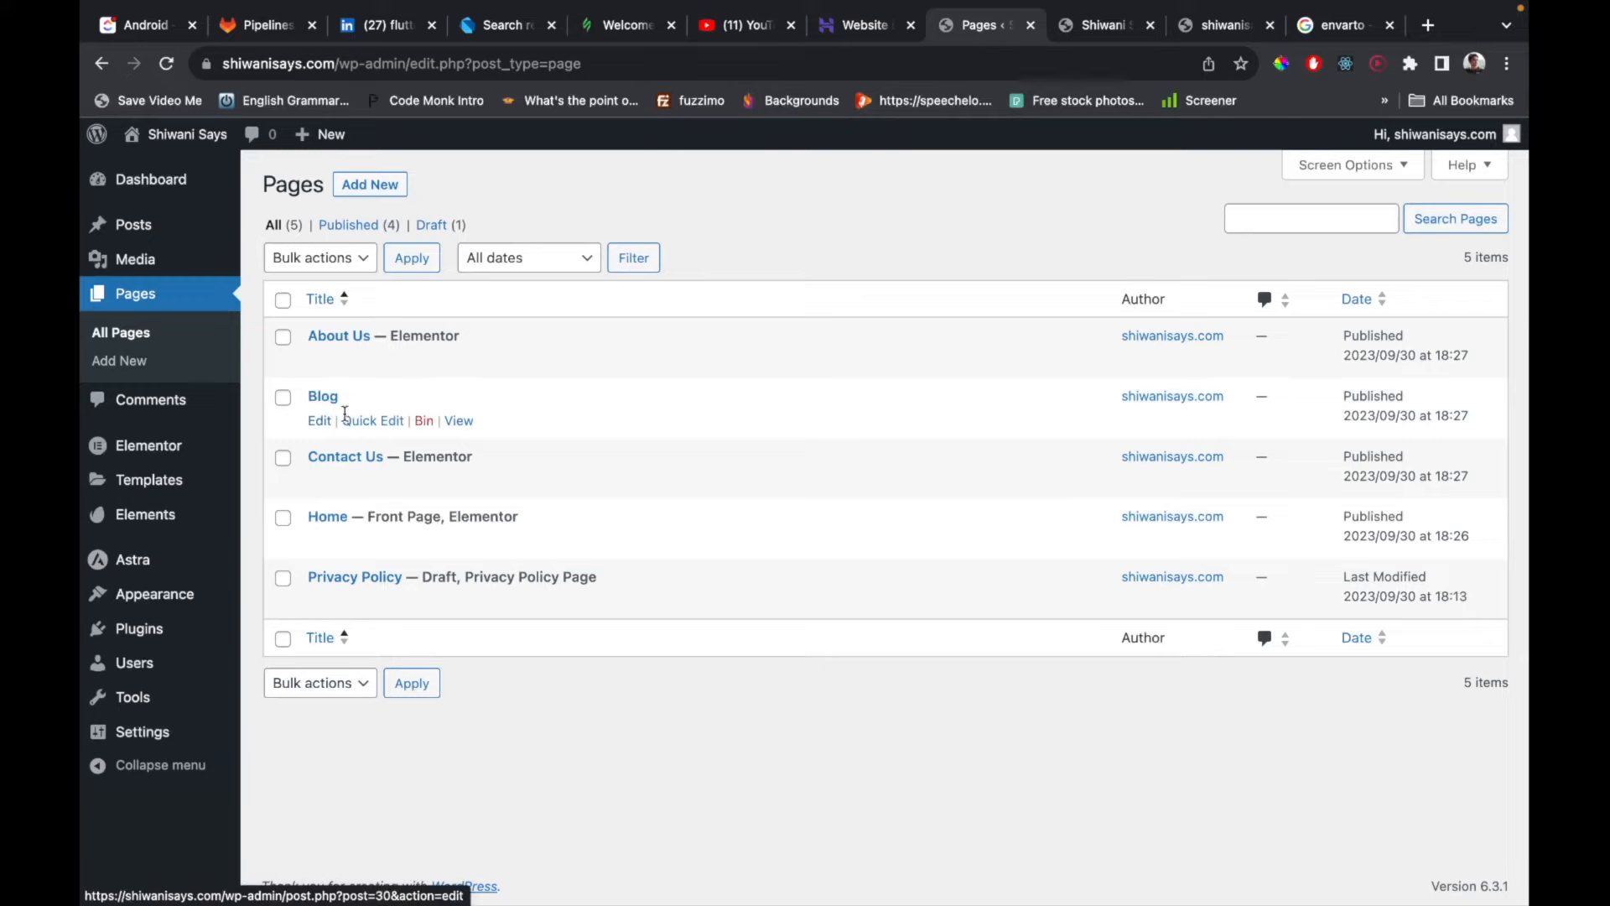
click(329, 399)
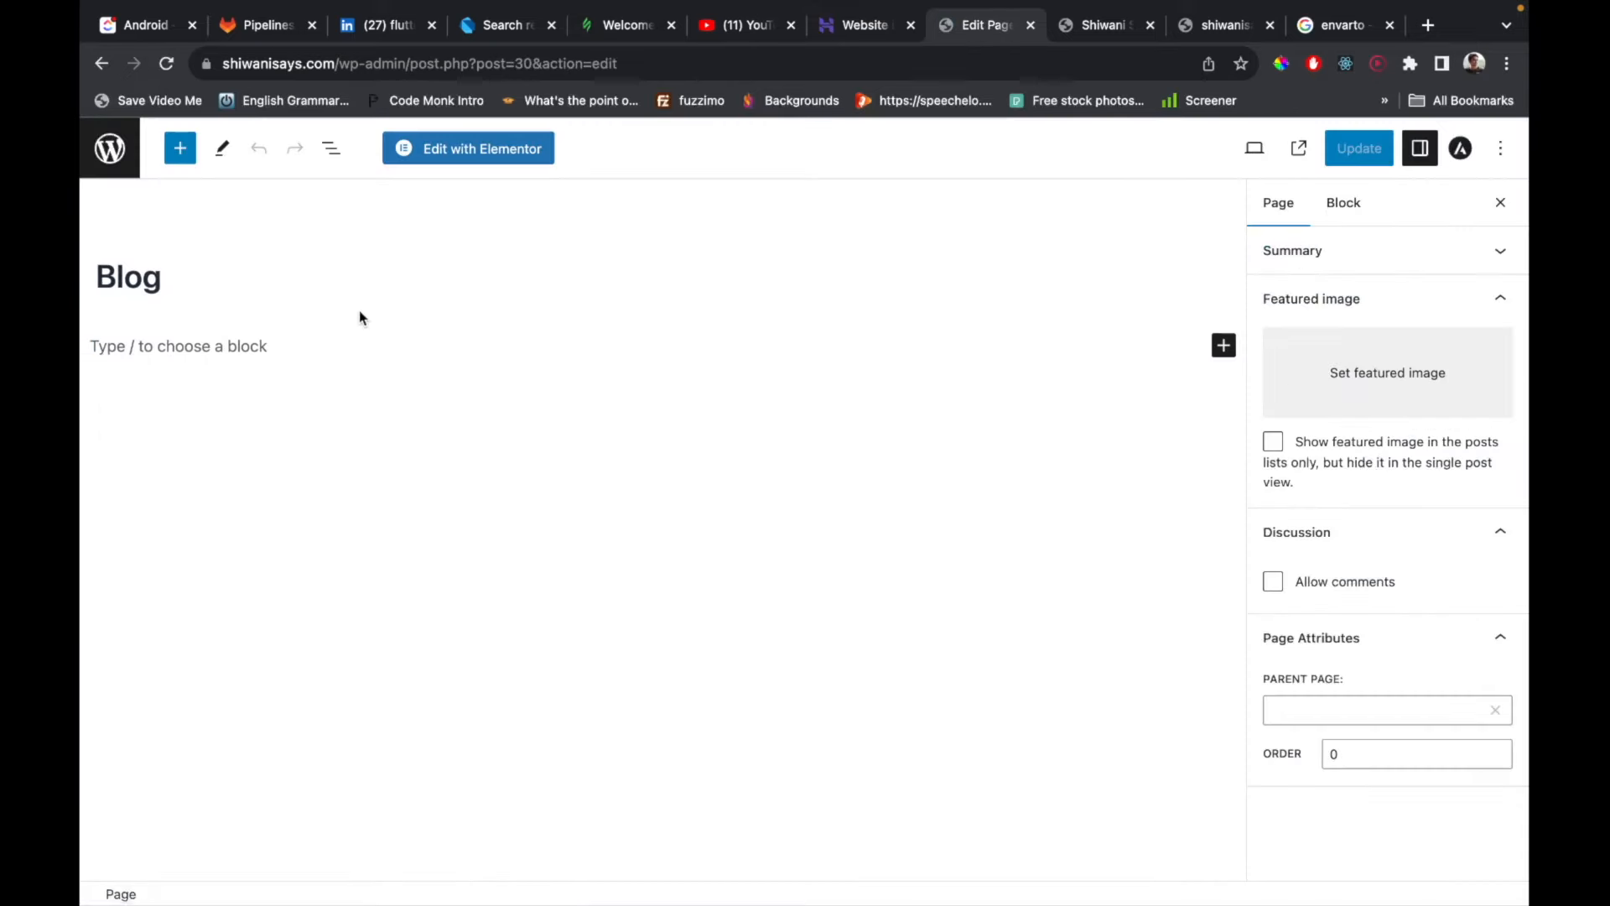
click(469, 145)
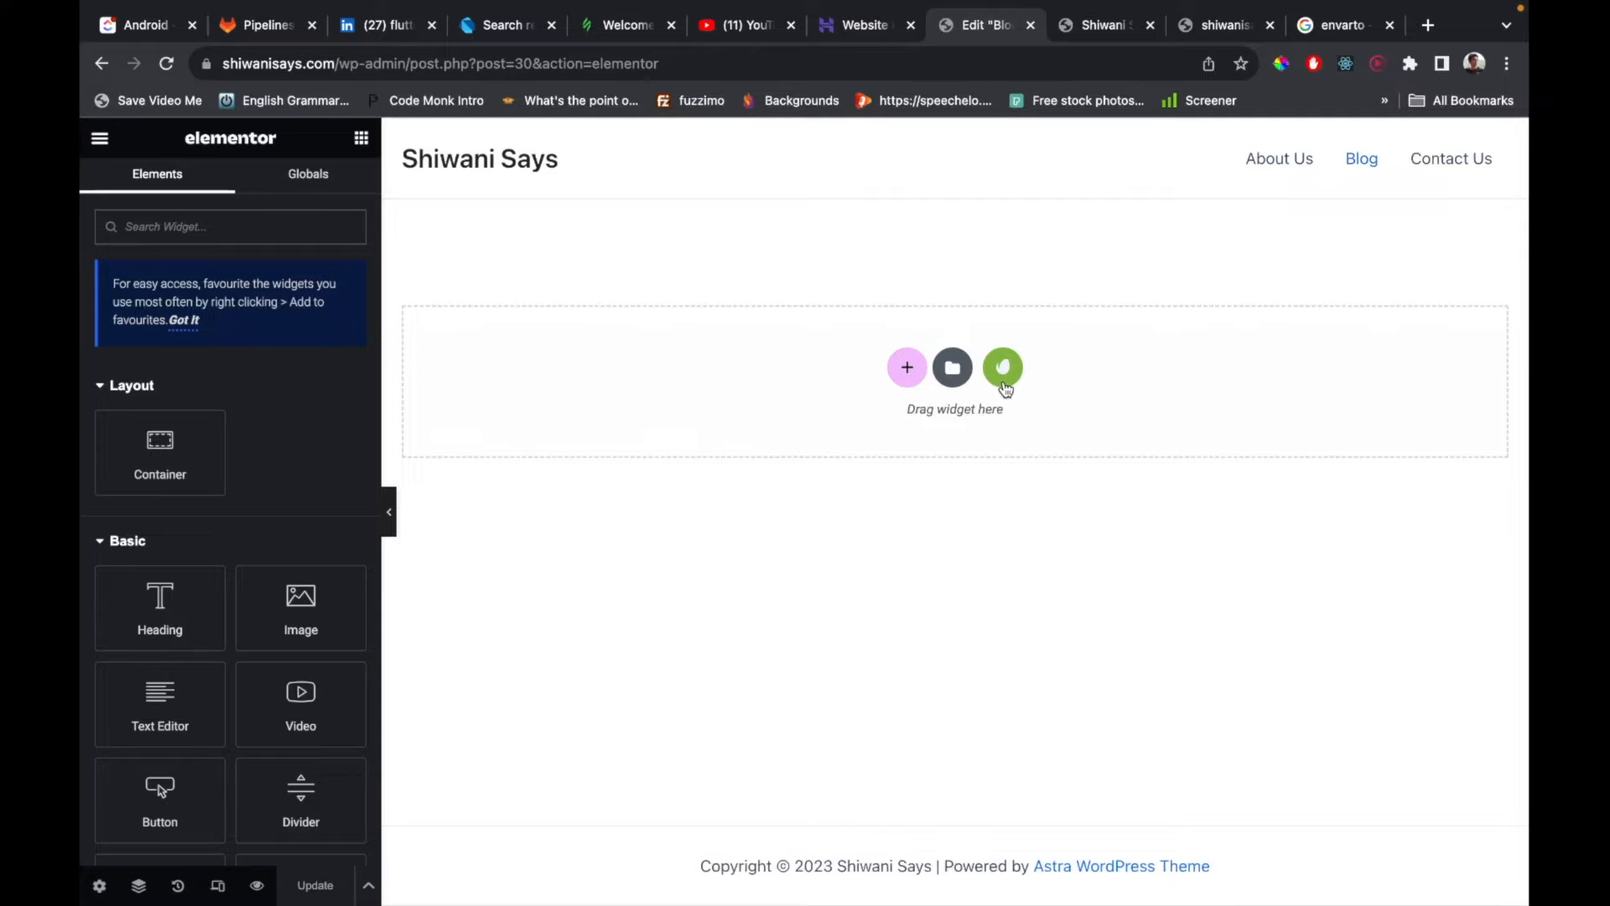
Insert the Our Products page template from the installed Makeup Brand kit into the Blog page.
click(1003, 369)
click(327, 747)
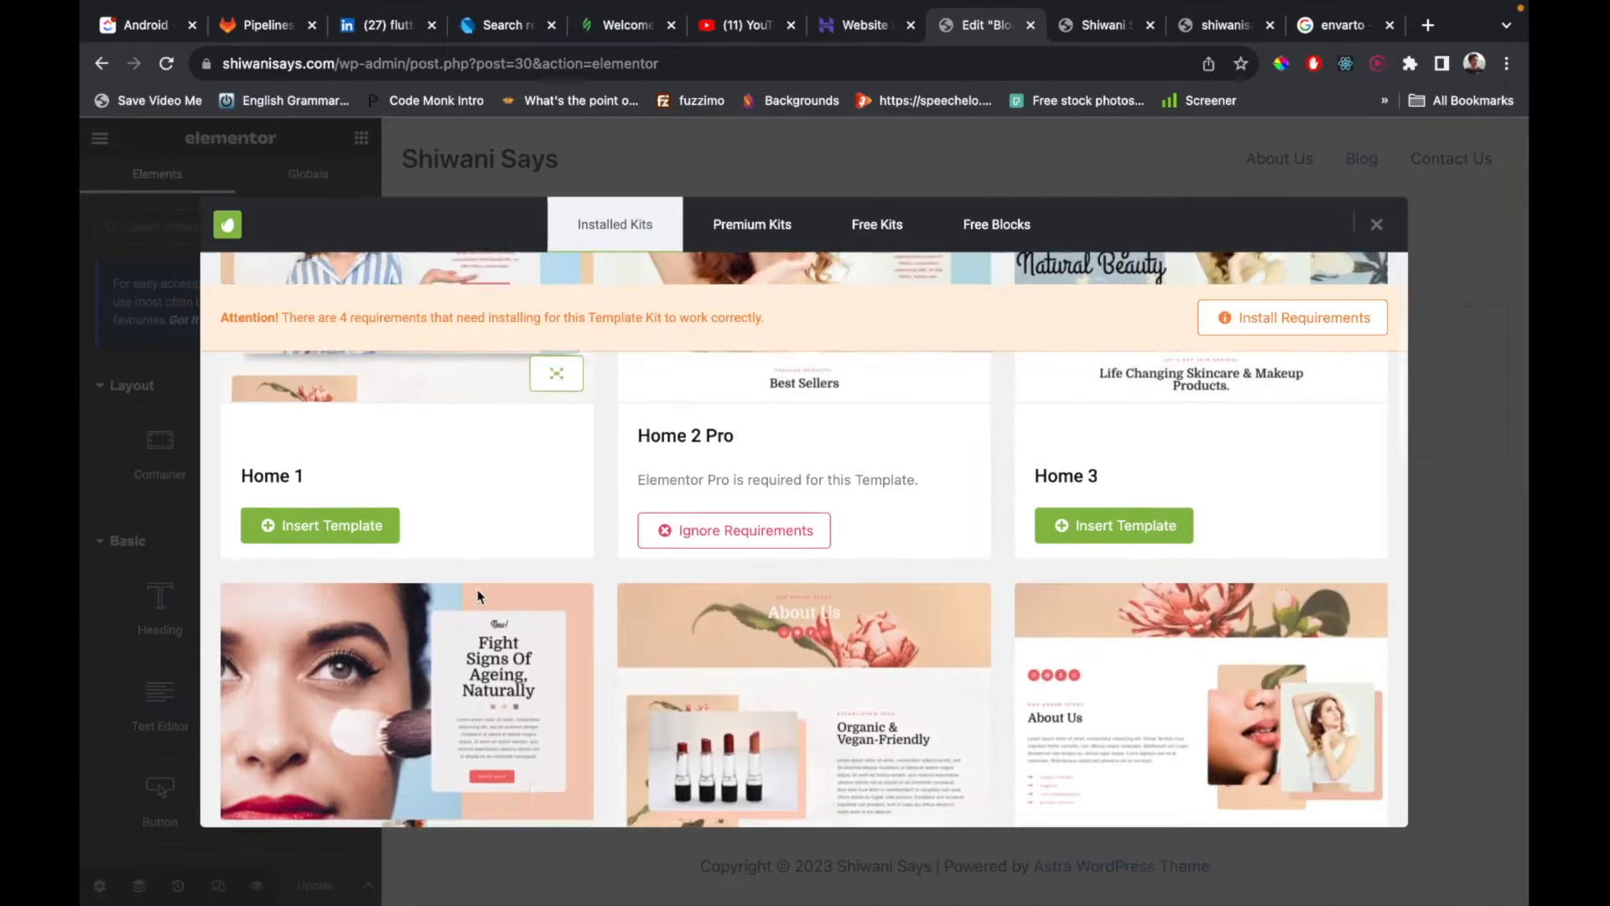
scroll(478, 595, down, 10)
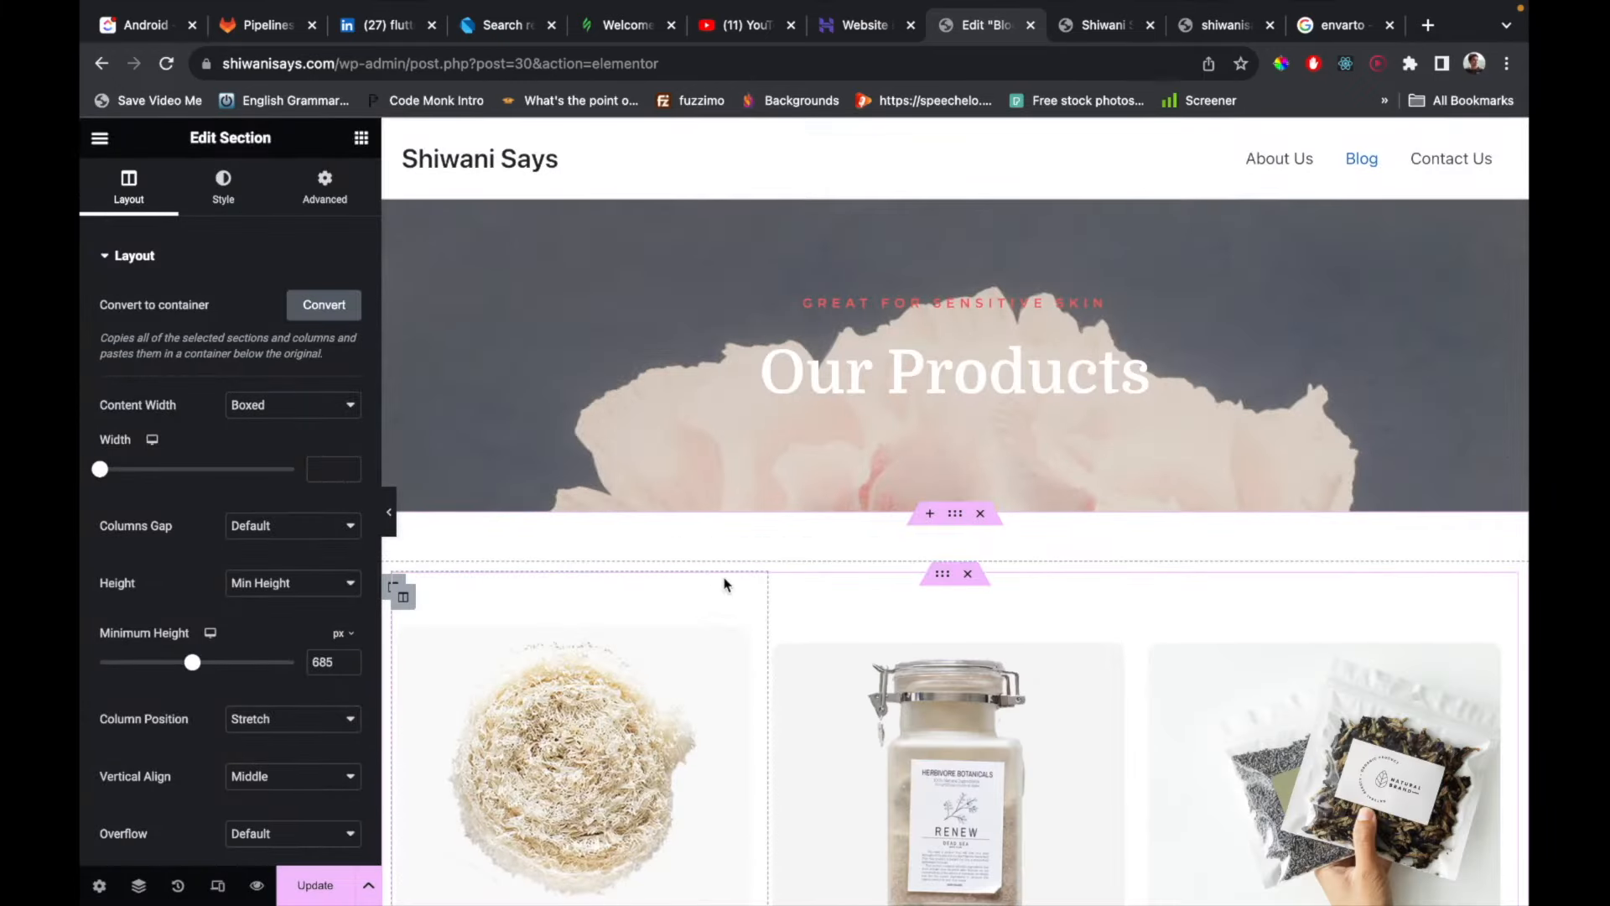
Replace the "Our Products" heading in the header section with "Blogs".
double_click(931, 379)
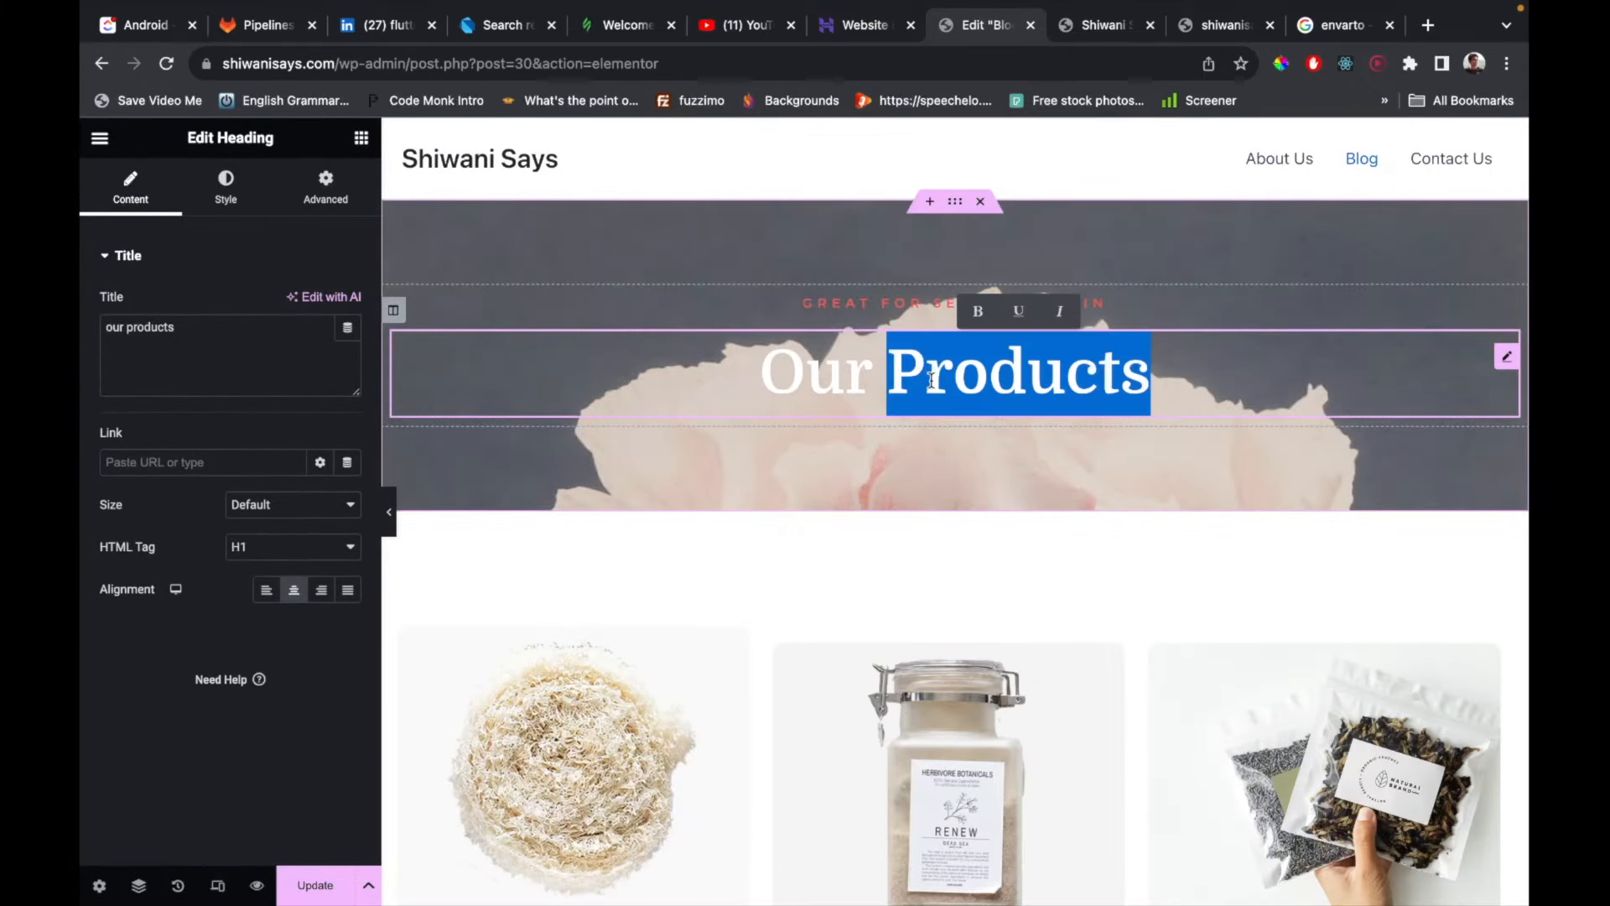
triple_click(906, 379)
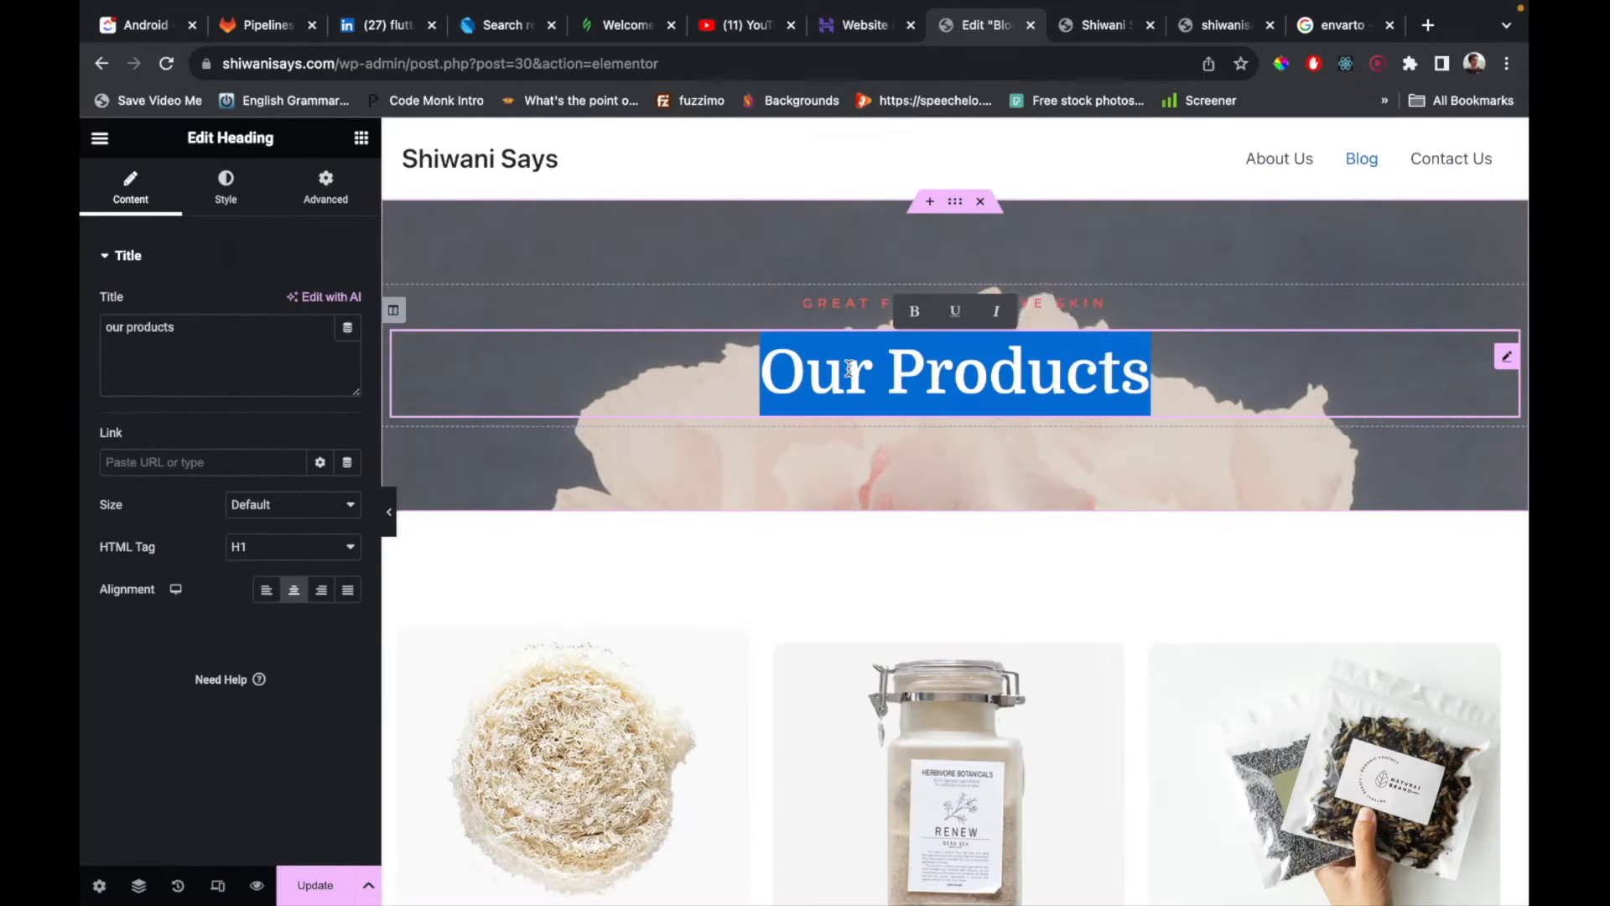
text(Blogs)
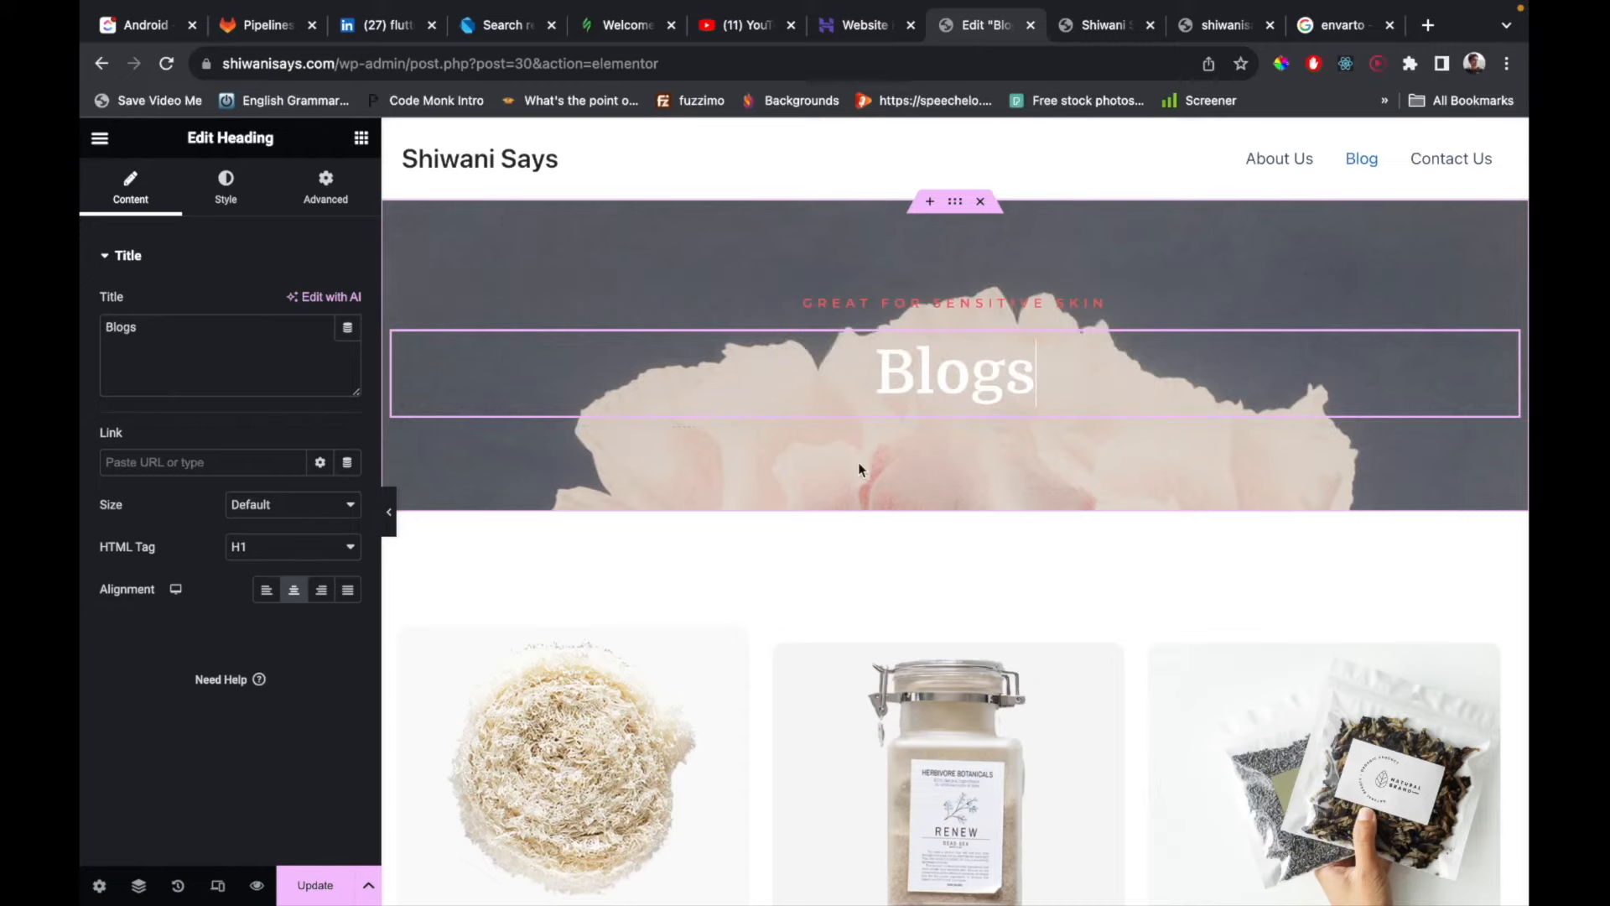
Inspect the settings of the header section, its column and its heading, and of the product section and its column.
scroll(916, 625, down, 2)
scroll(915, 625, down, 1)
scroll(906, 384, up, 4)
click(953, 204)
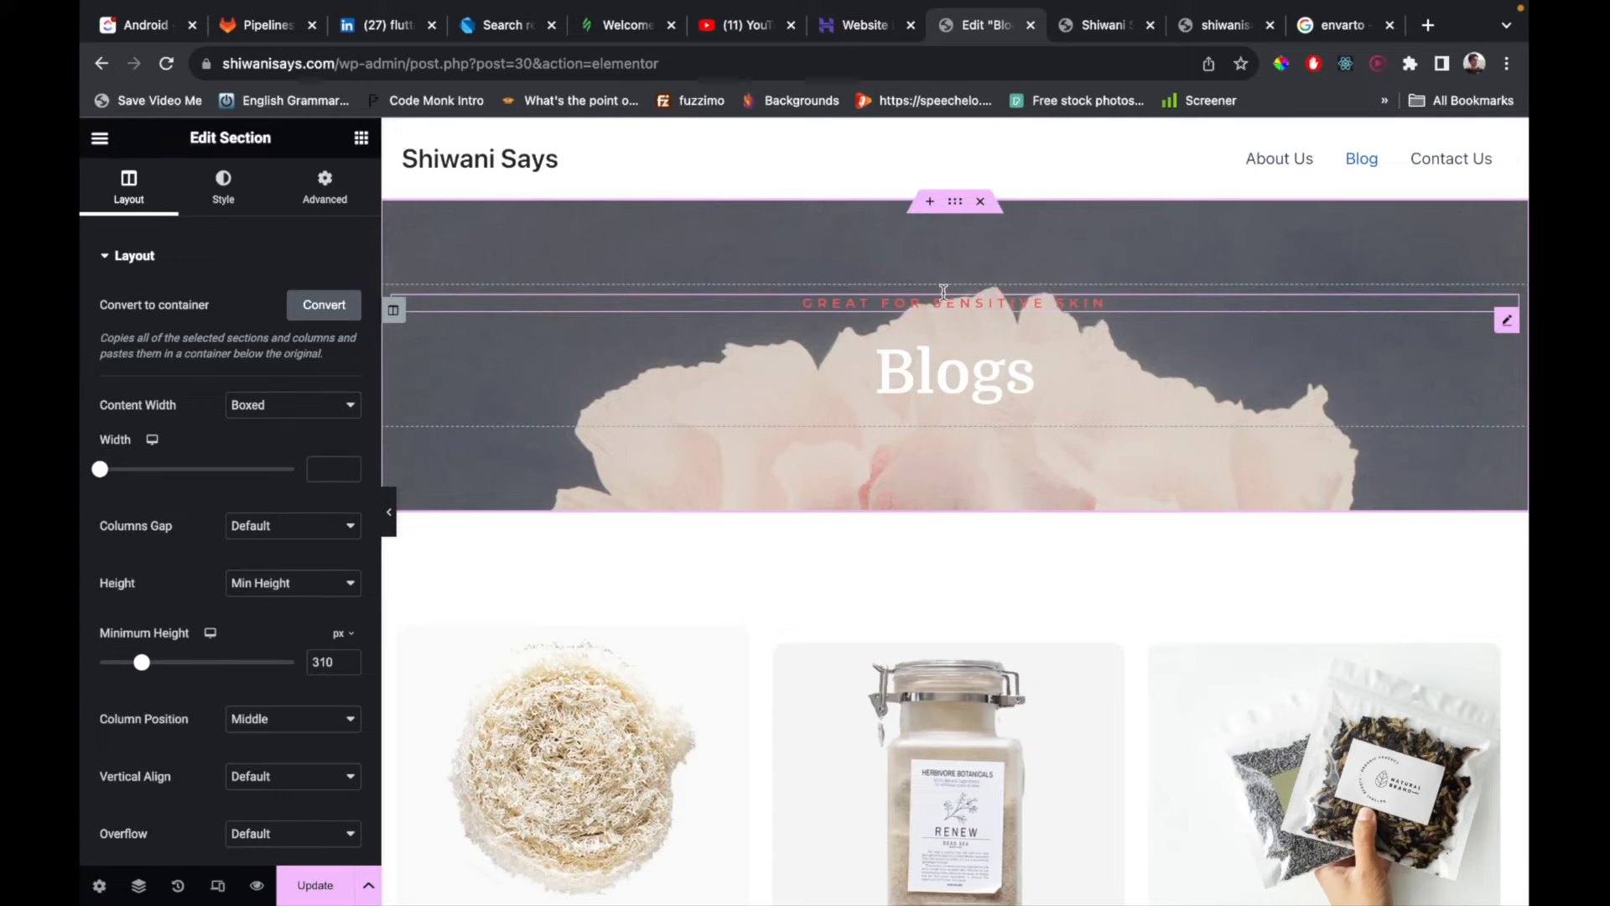
click(393, 311)
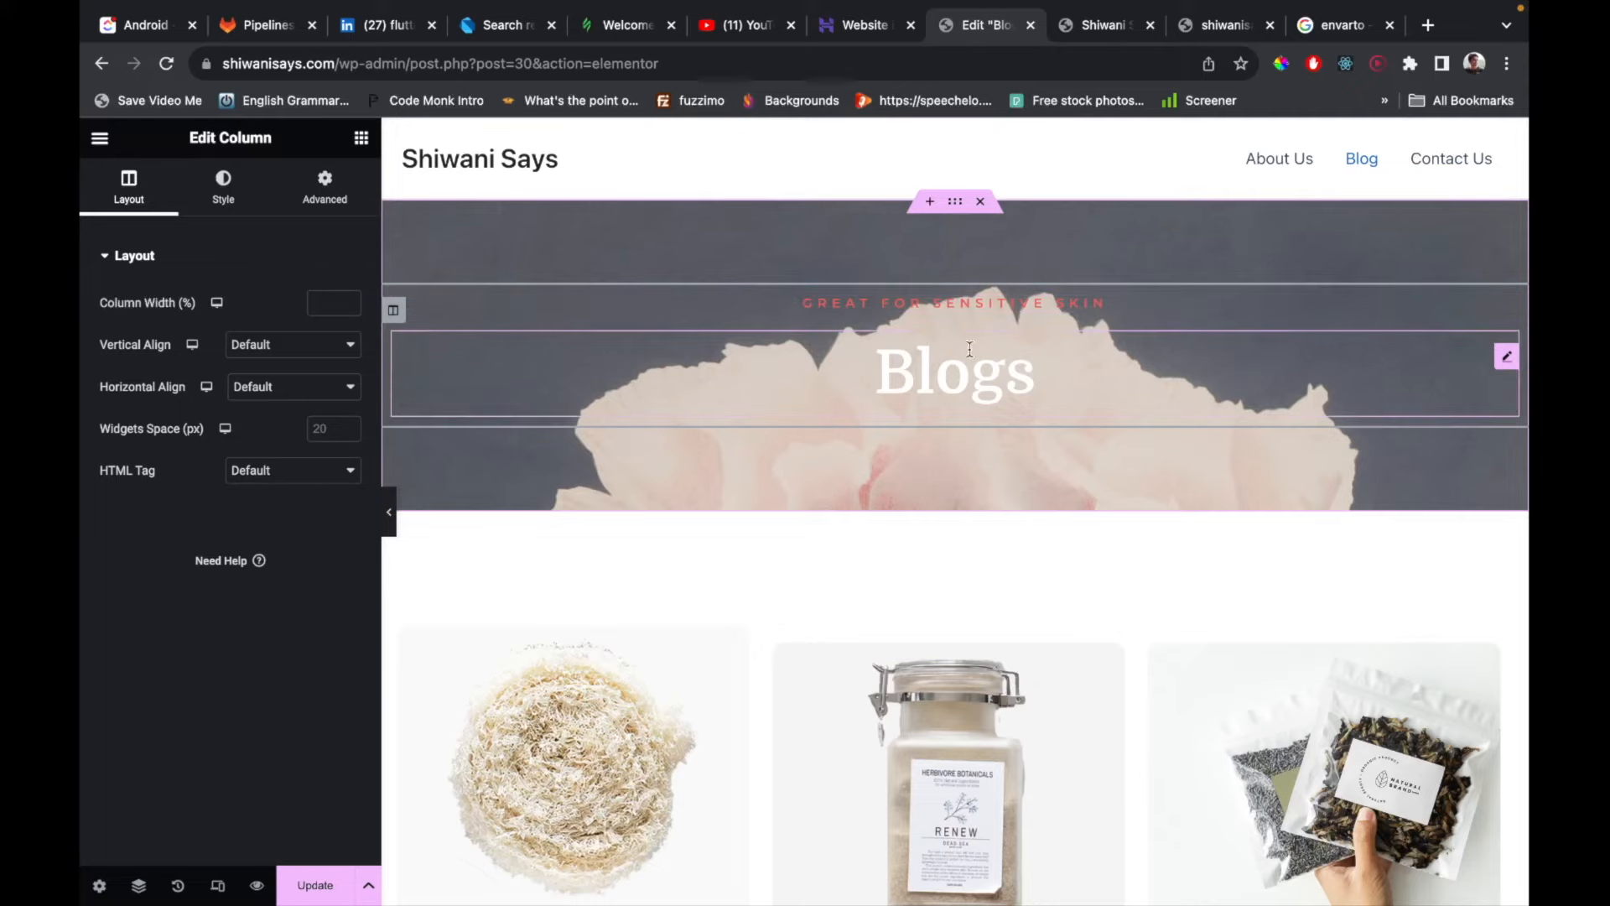
double_click(978, 387)
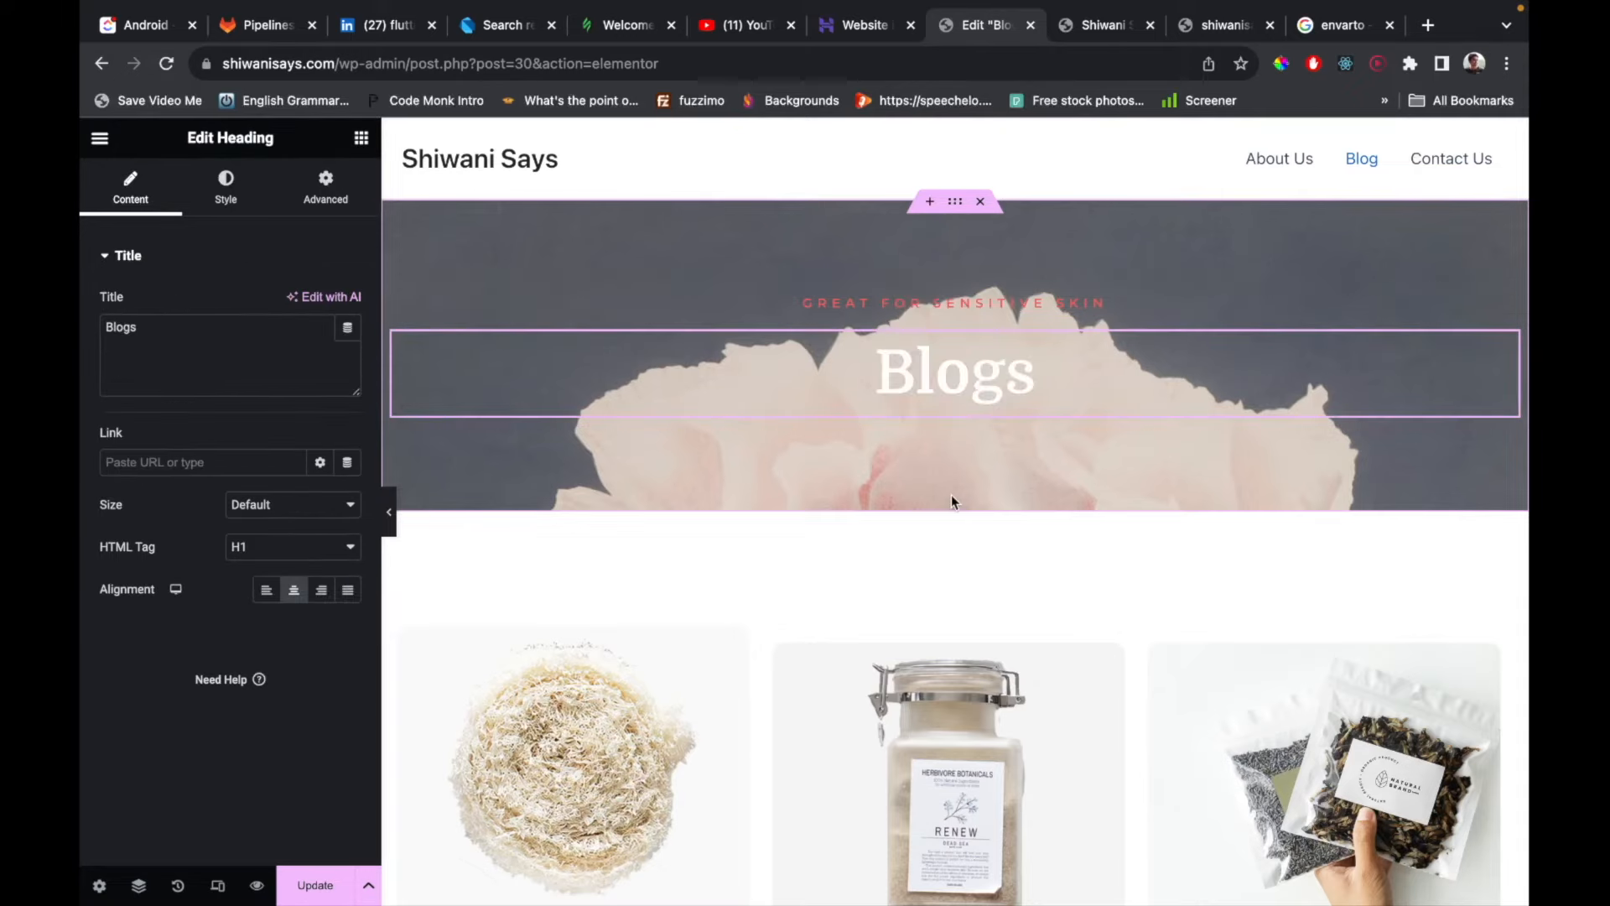
scroll(951, 501, down, 3)
click(955, 227)
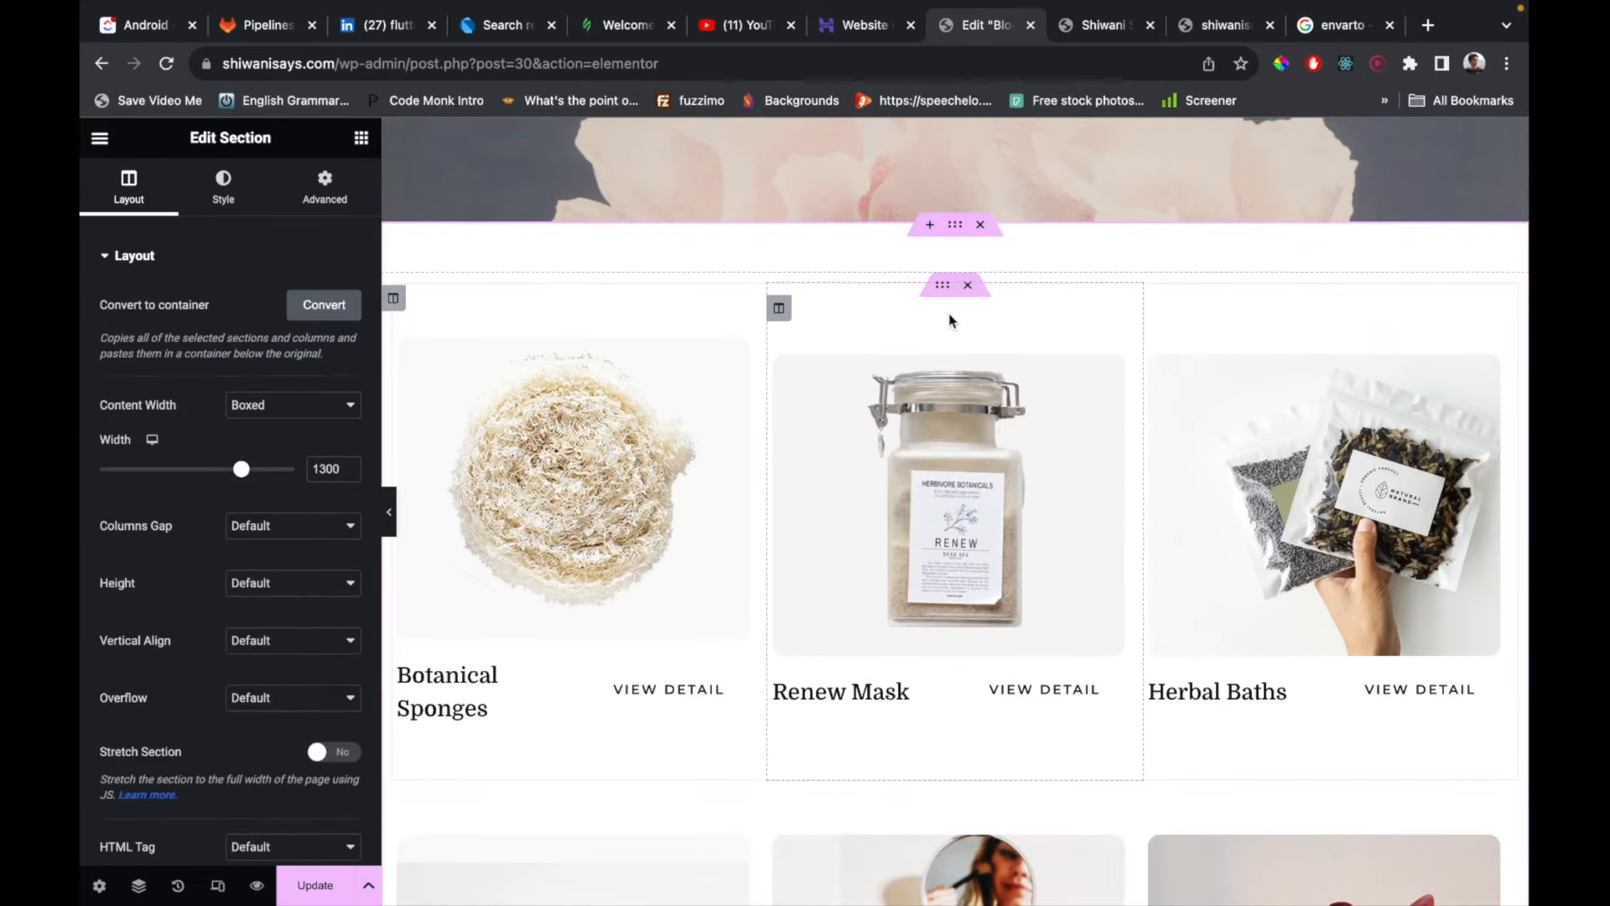
click(393, 299)
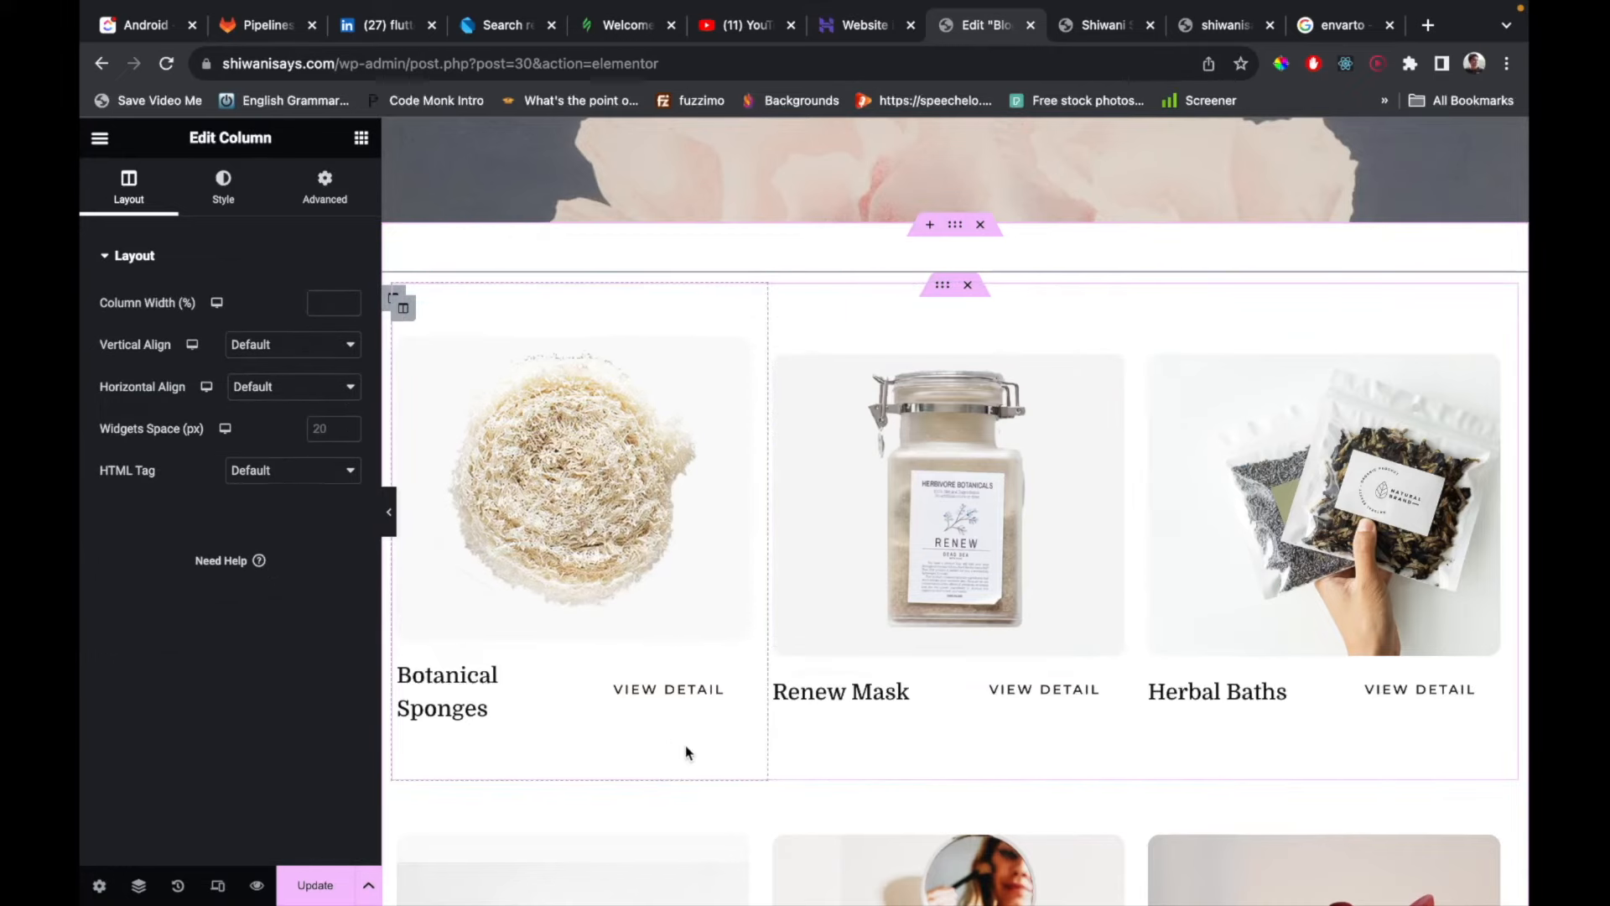
Review the whole Blog page and delete the product sections between the Blogs header and the Monthly Subscription Box section.
scroll(928, 702, down, 4)
scroll(927, 708, down, 16)
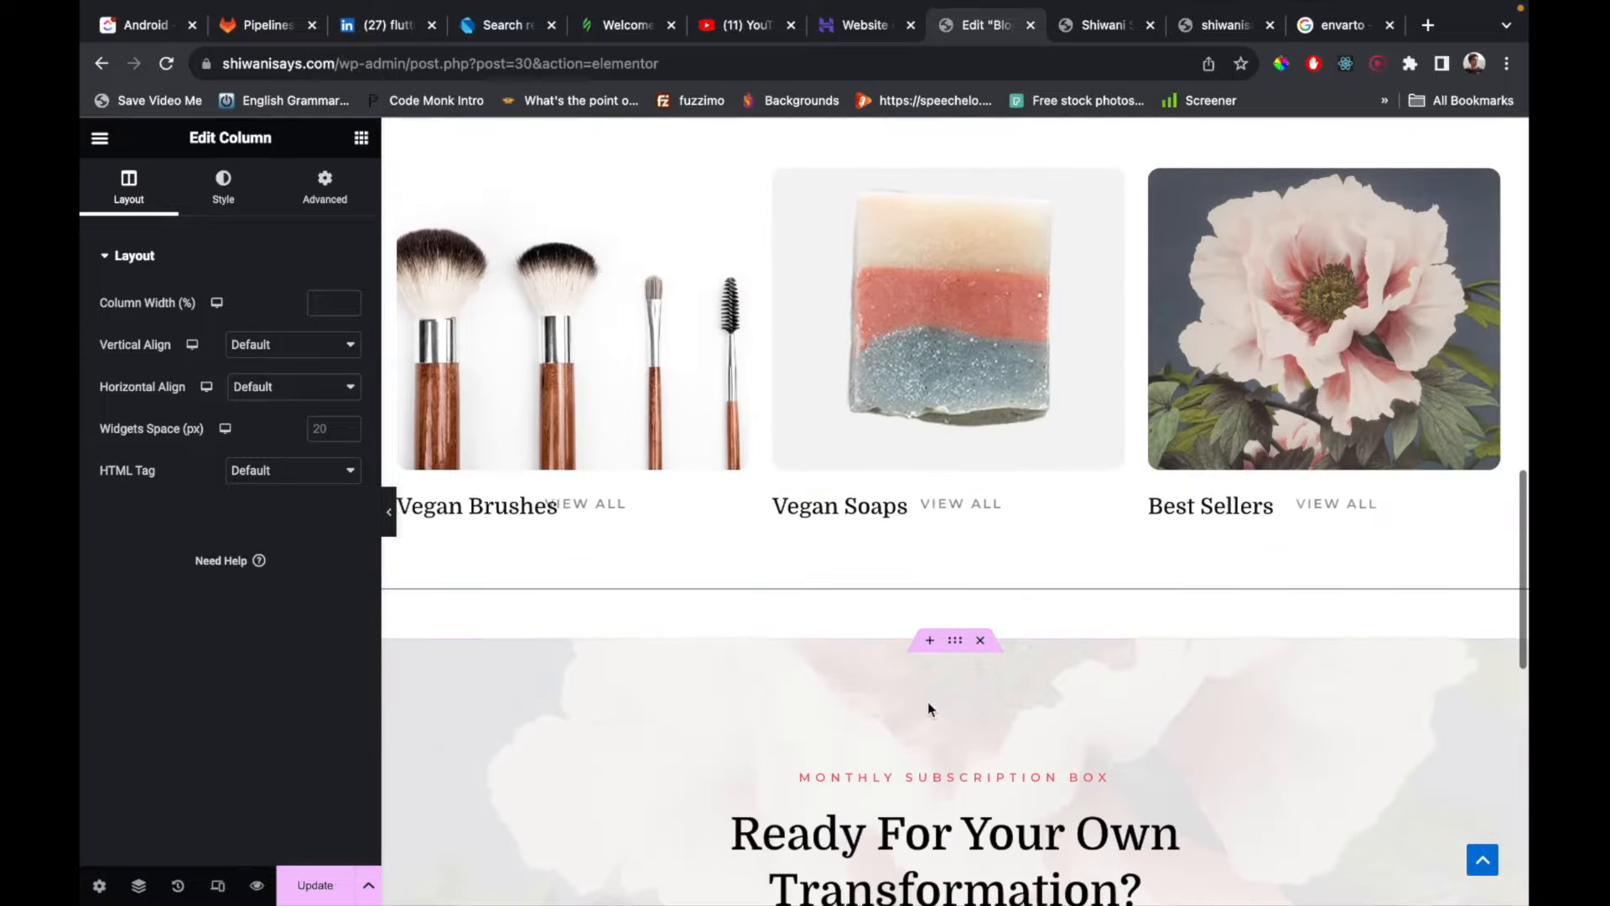
scroll(927, 702, down, 6)
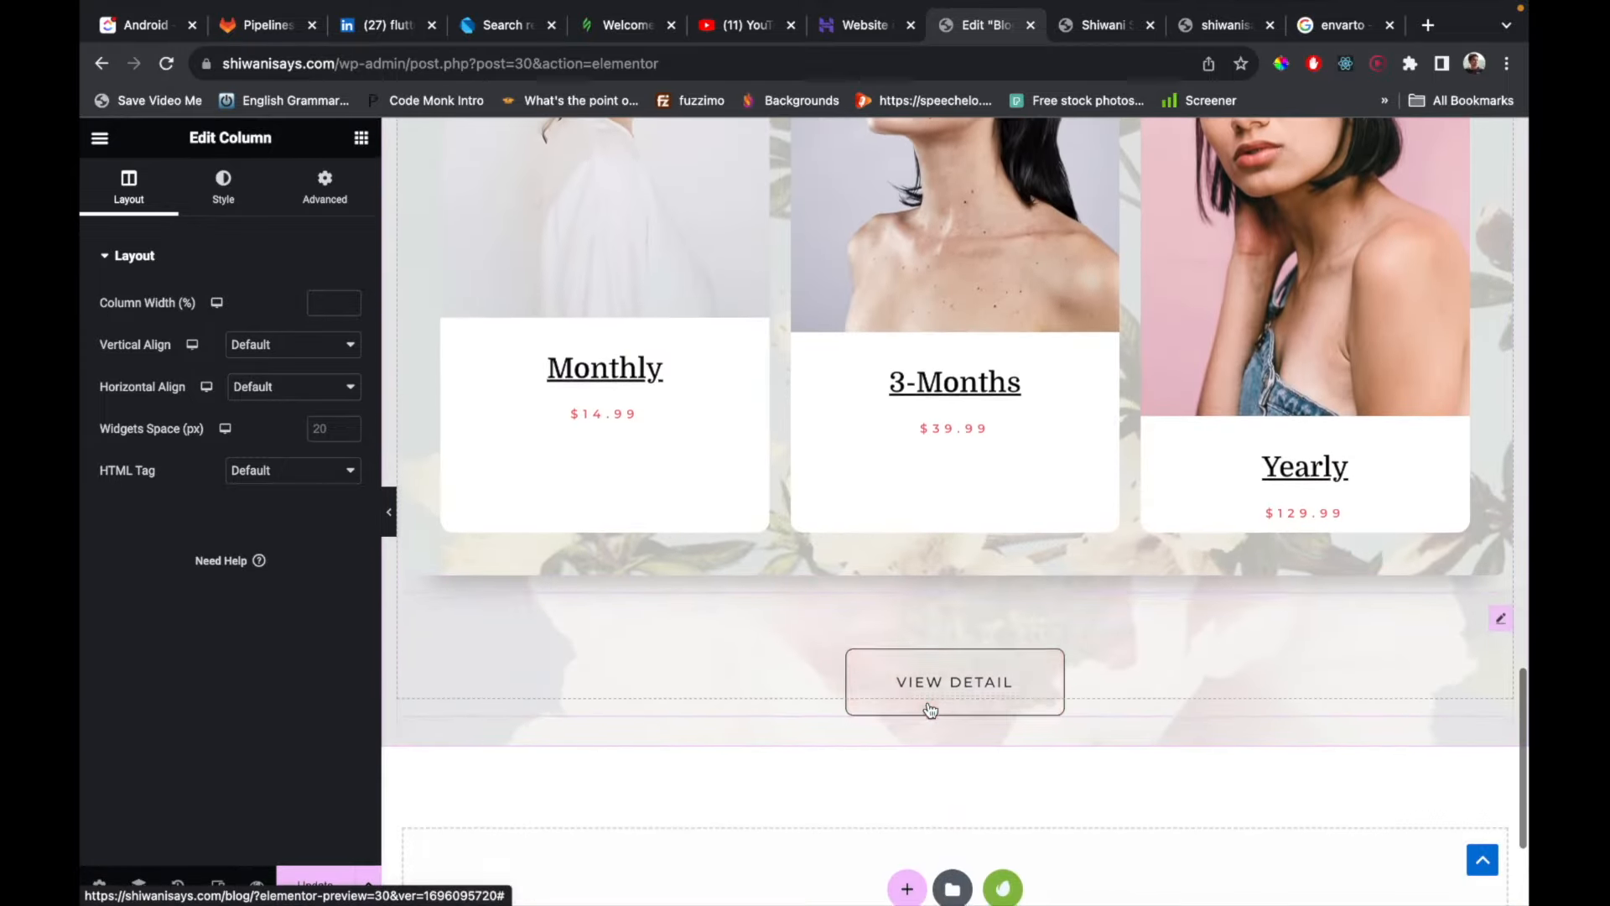
scroll(928, 702, up, 20)
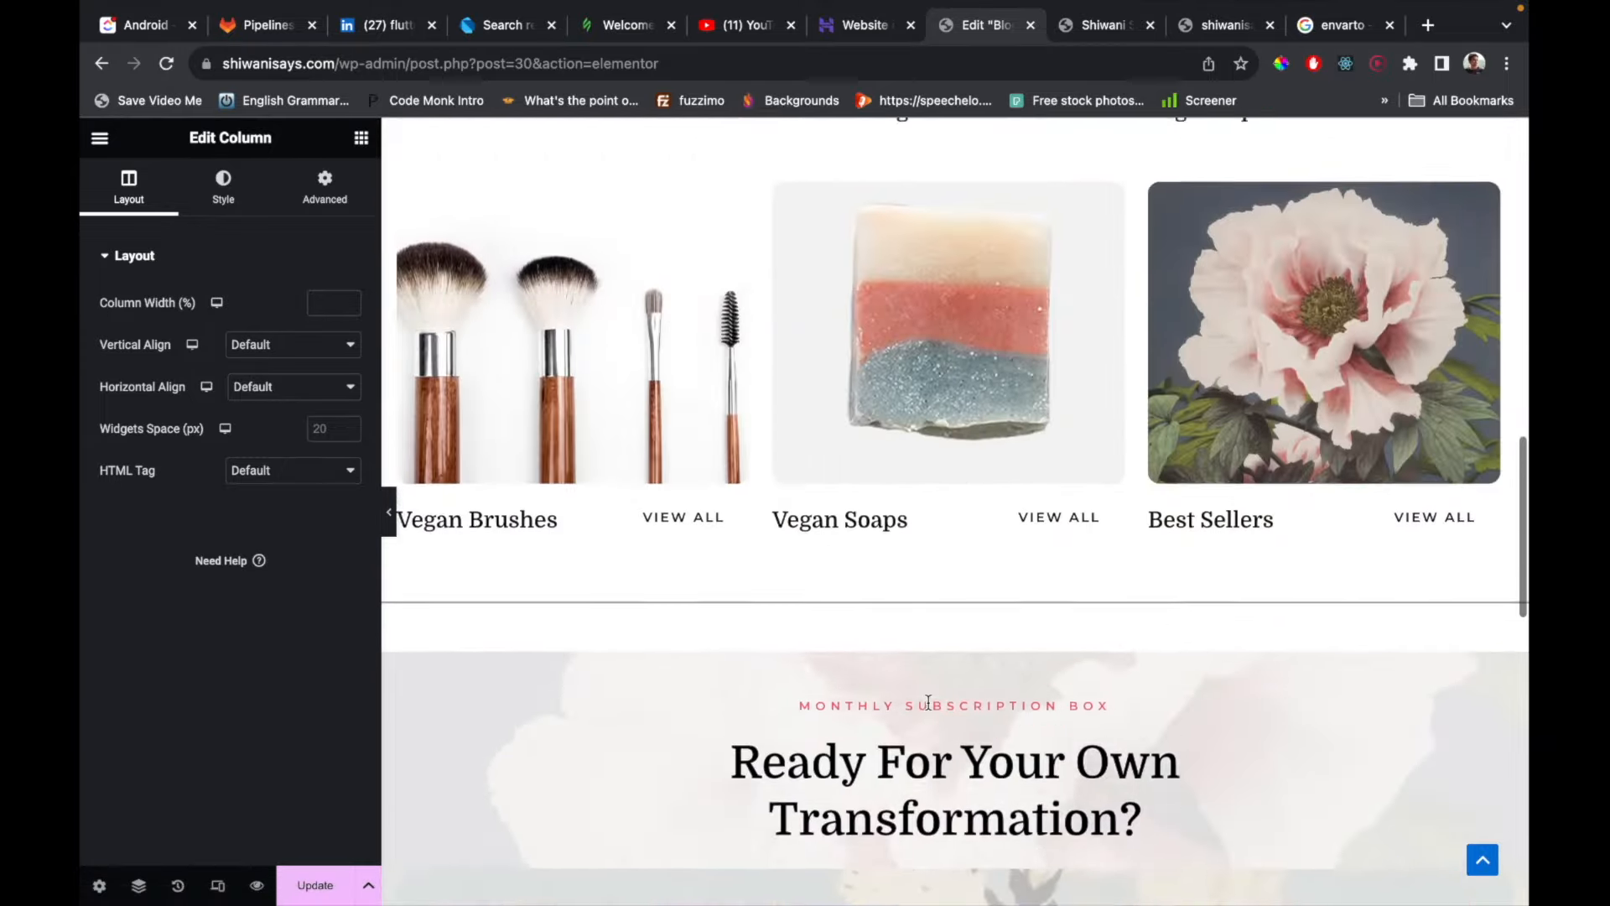
scroll(928, 702, up, 3)
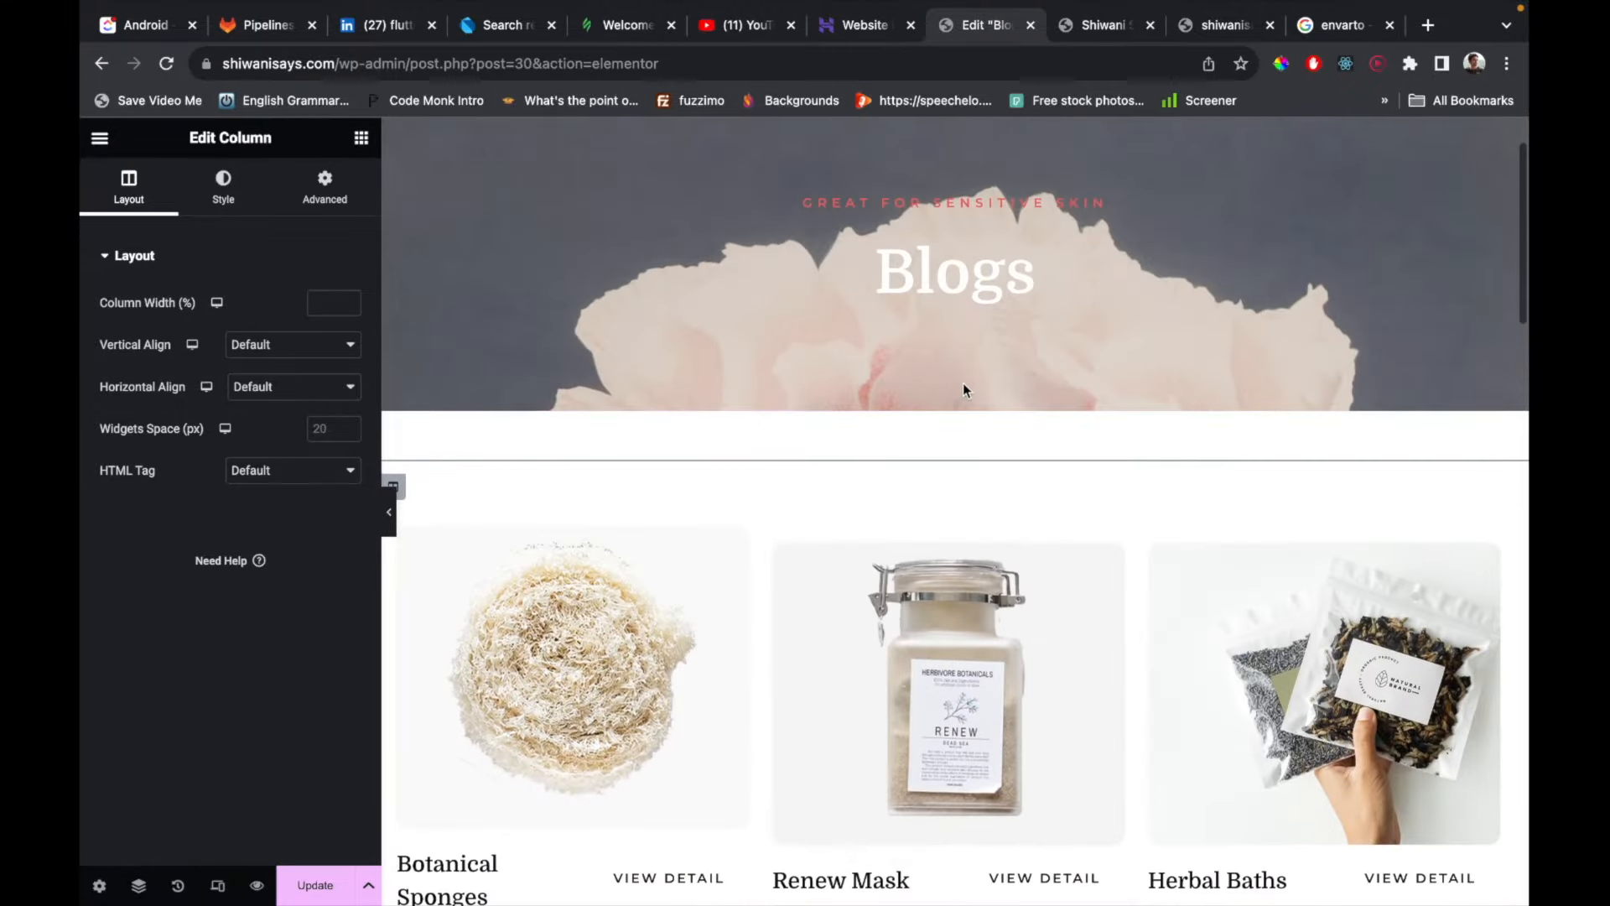
click(981, 414)
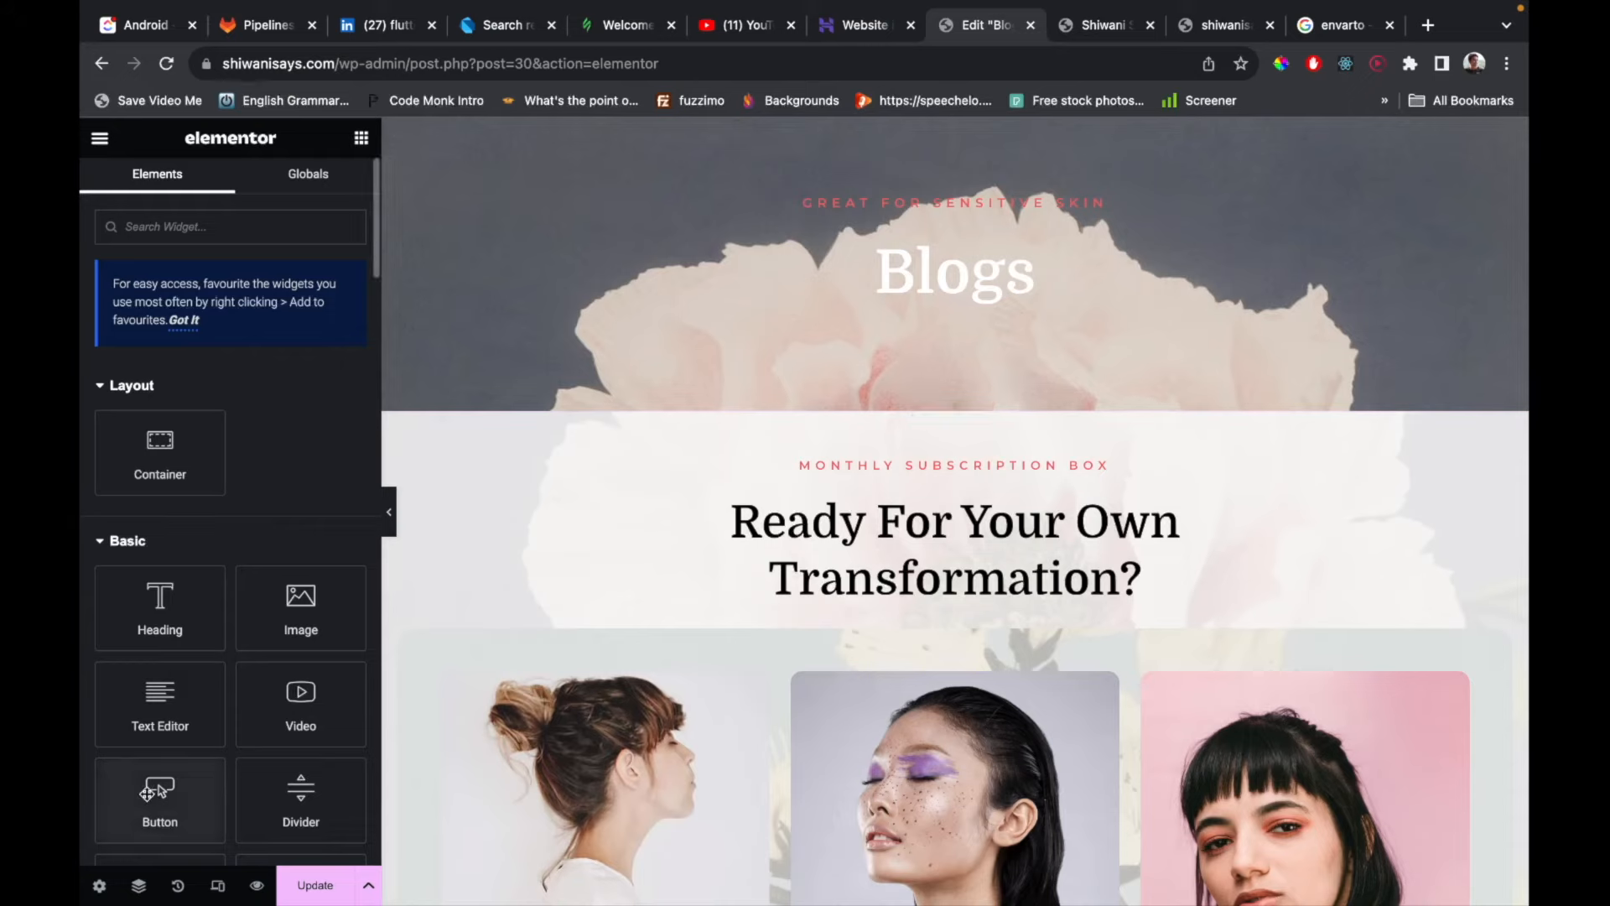
Add an empty container to the page and move it directly below the Blogs header section.
click(178, 483)
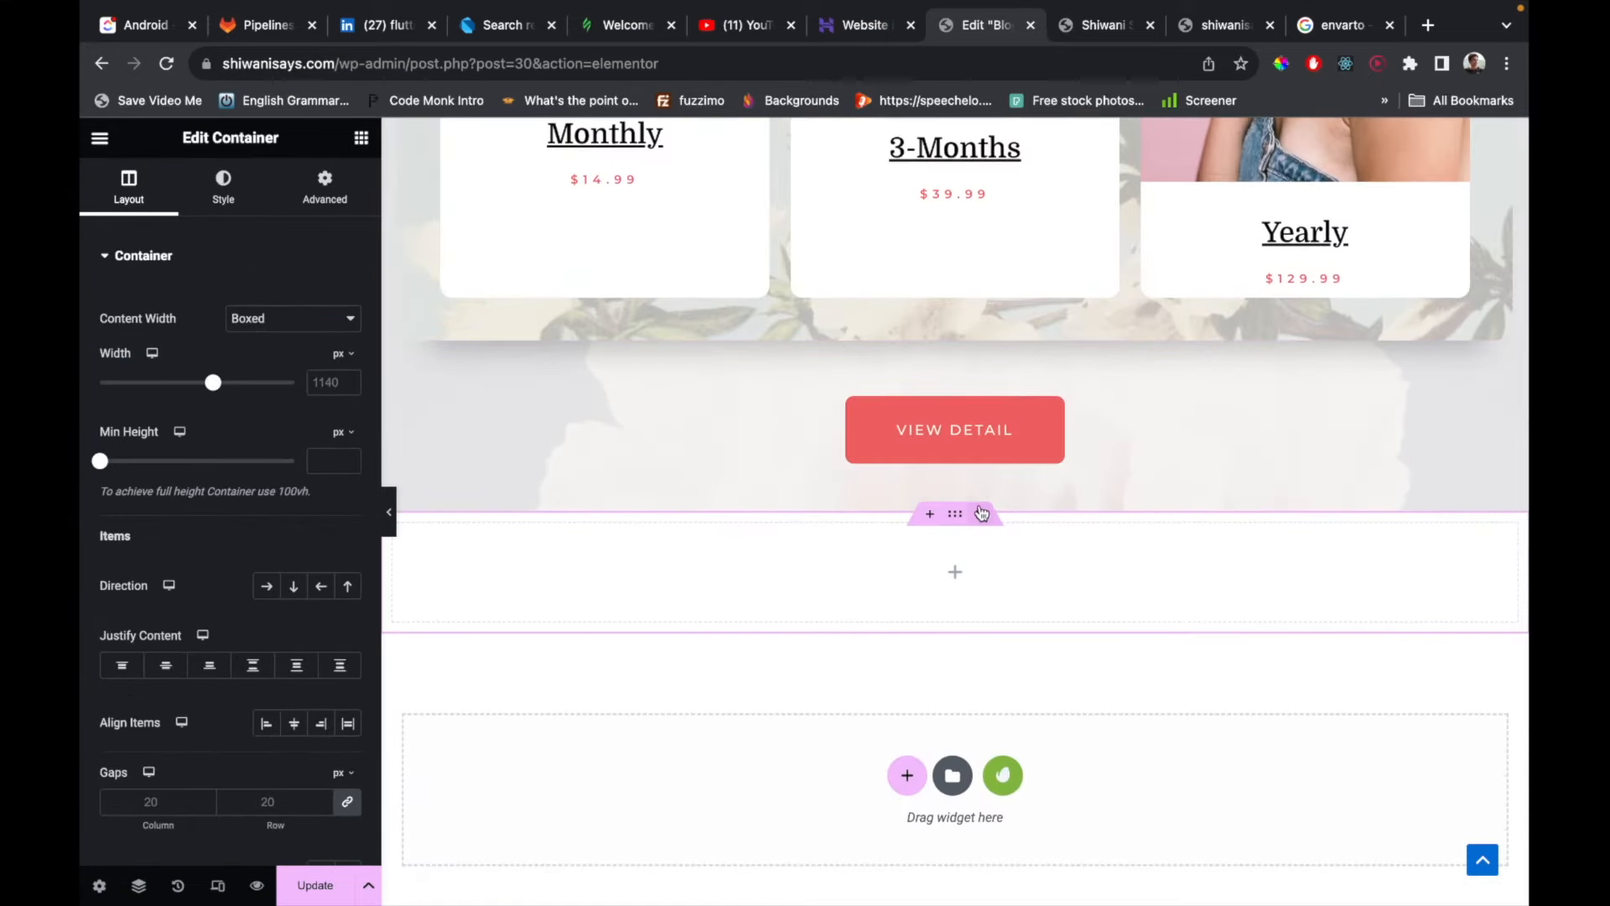
drag(956, 517, 904, 550)
scroll(892, 667, down, 15)
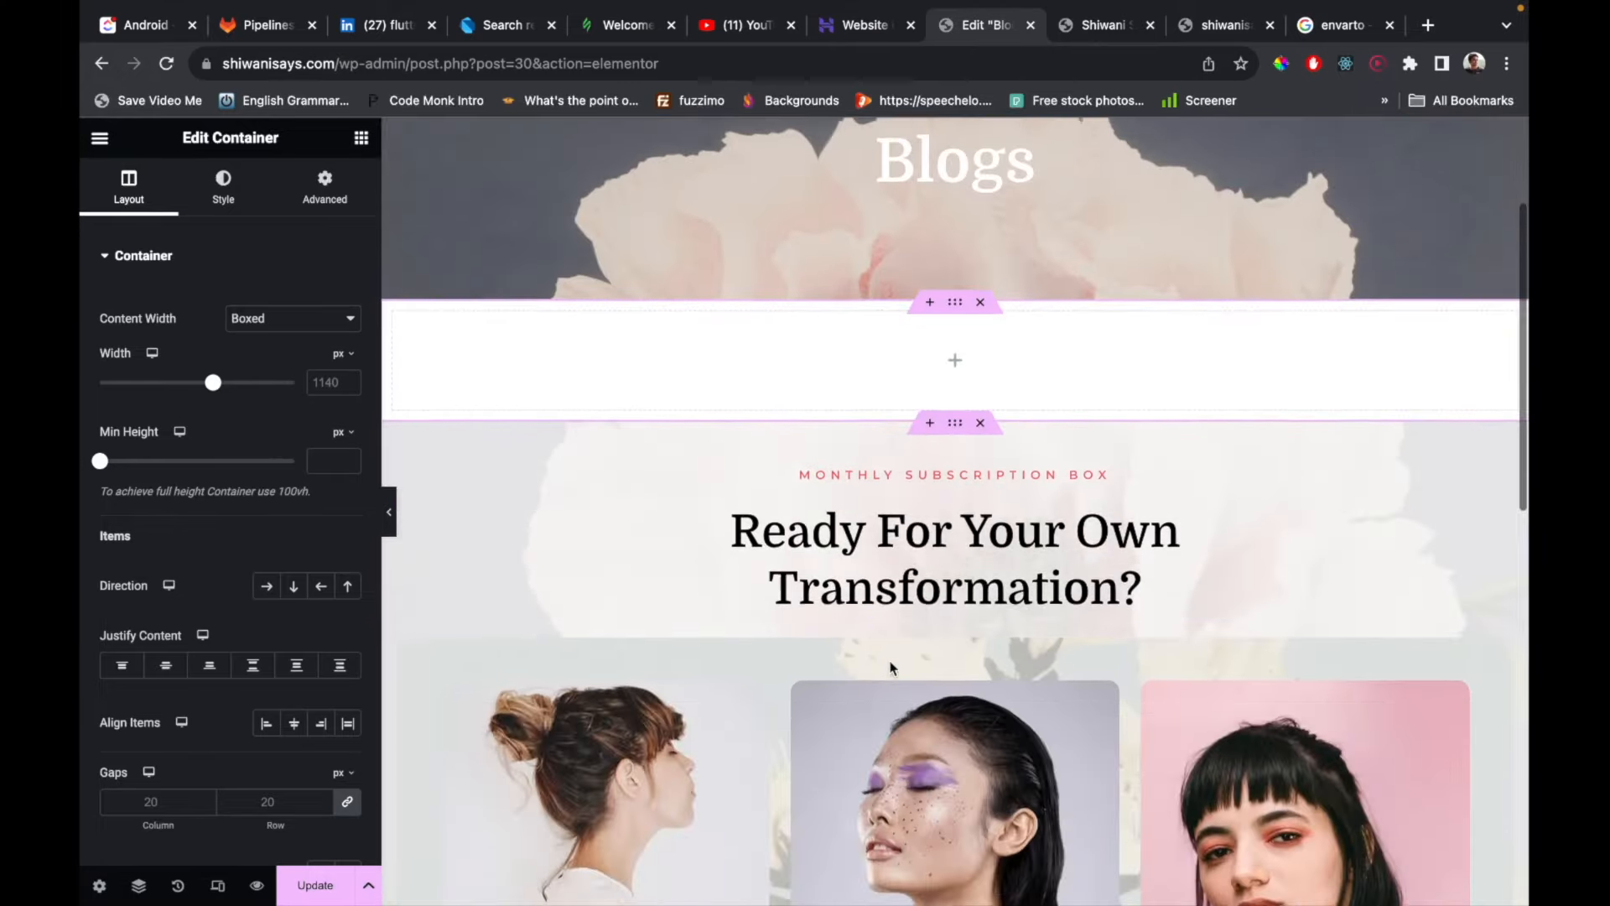
scroll(891, 668, up, 15)
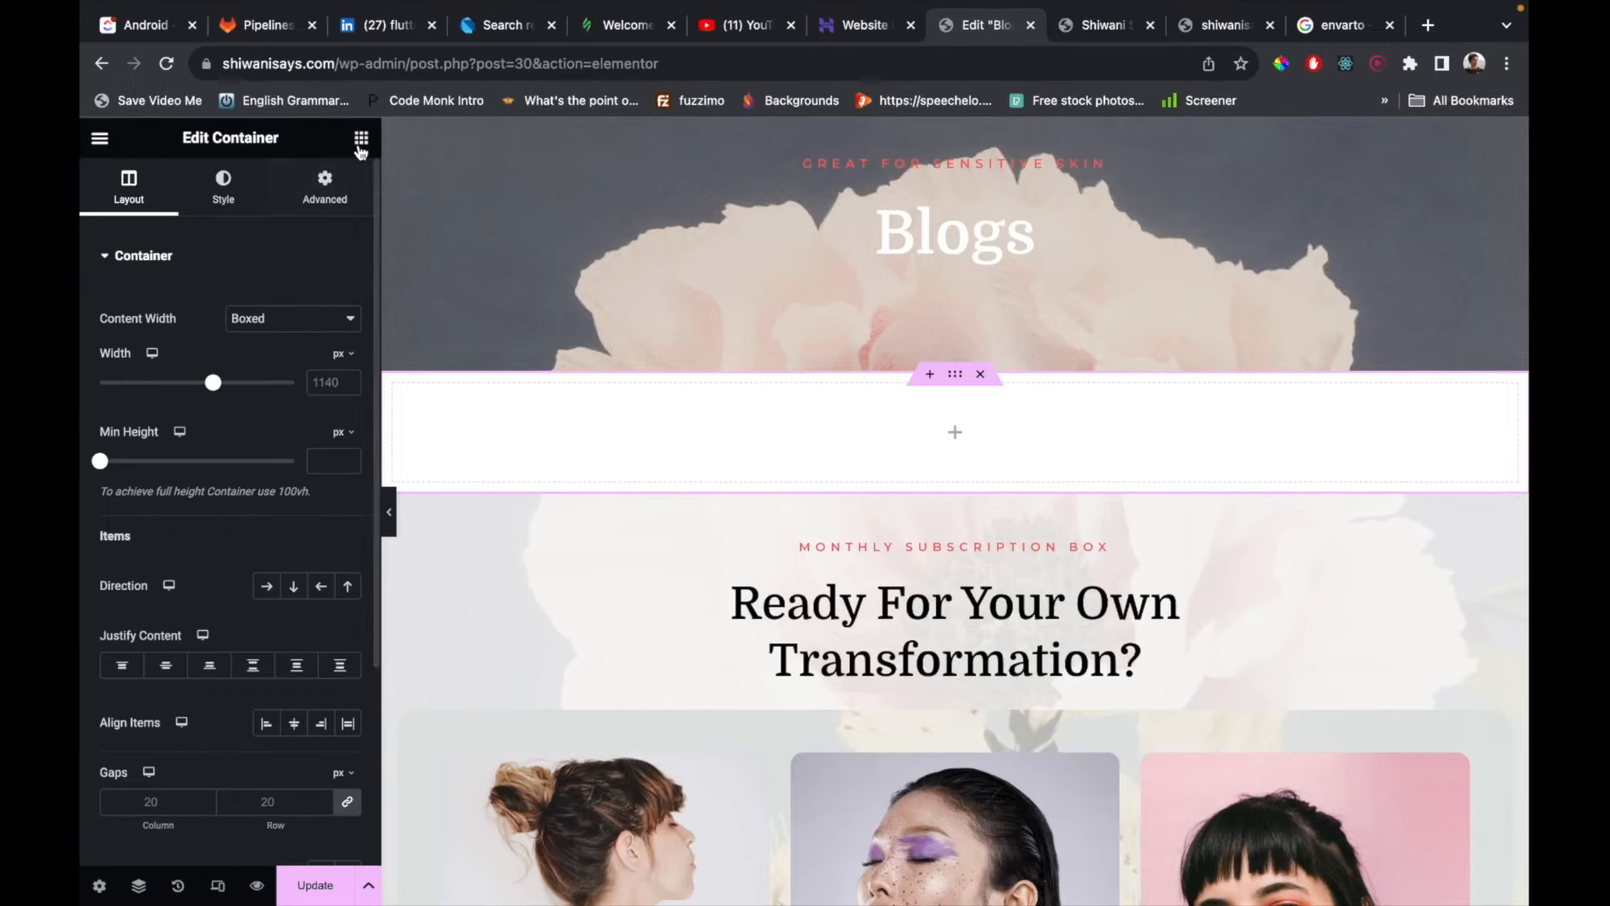
Search the widget library for "blog" and clear the search.
click(361, 139)
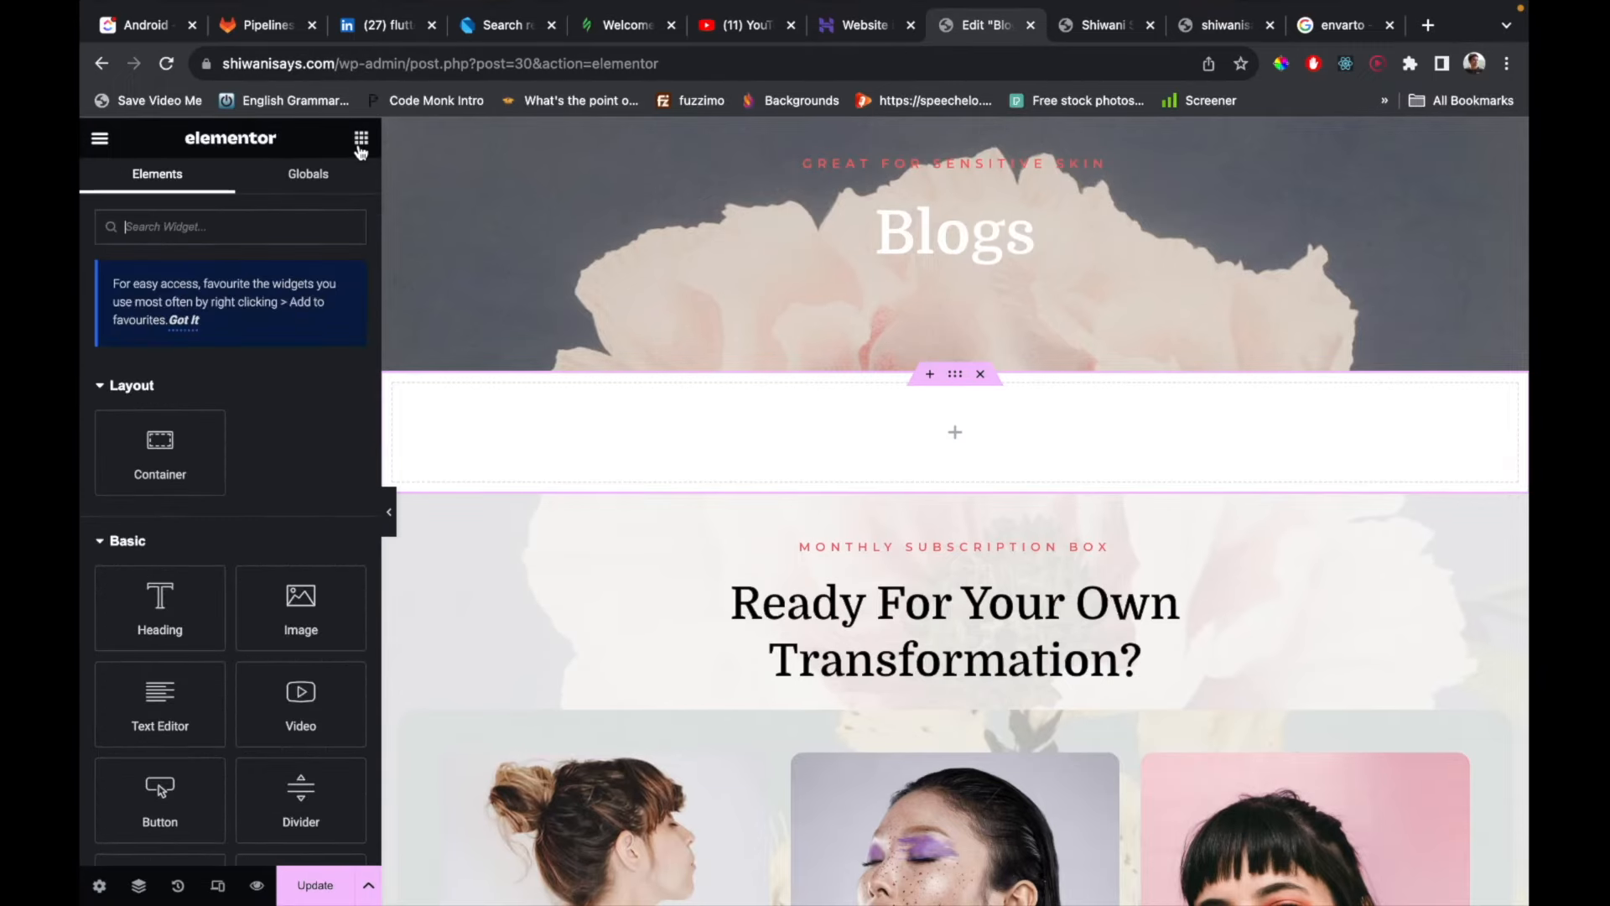
scroll(273, 574, down, 5)
scroll(205, 378, up, 5)
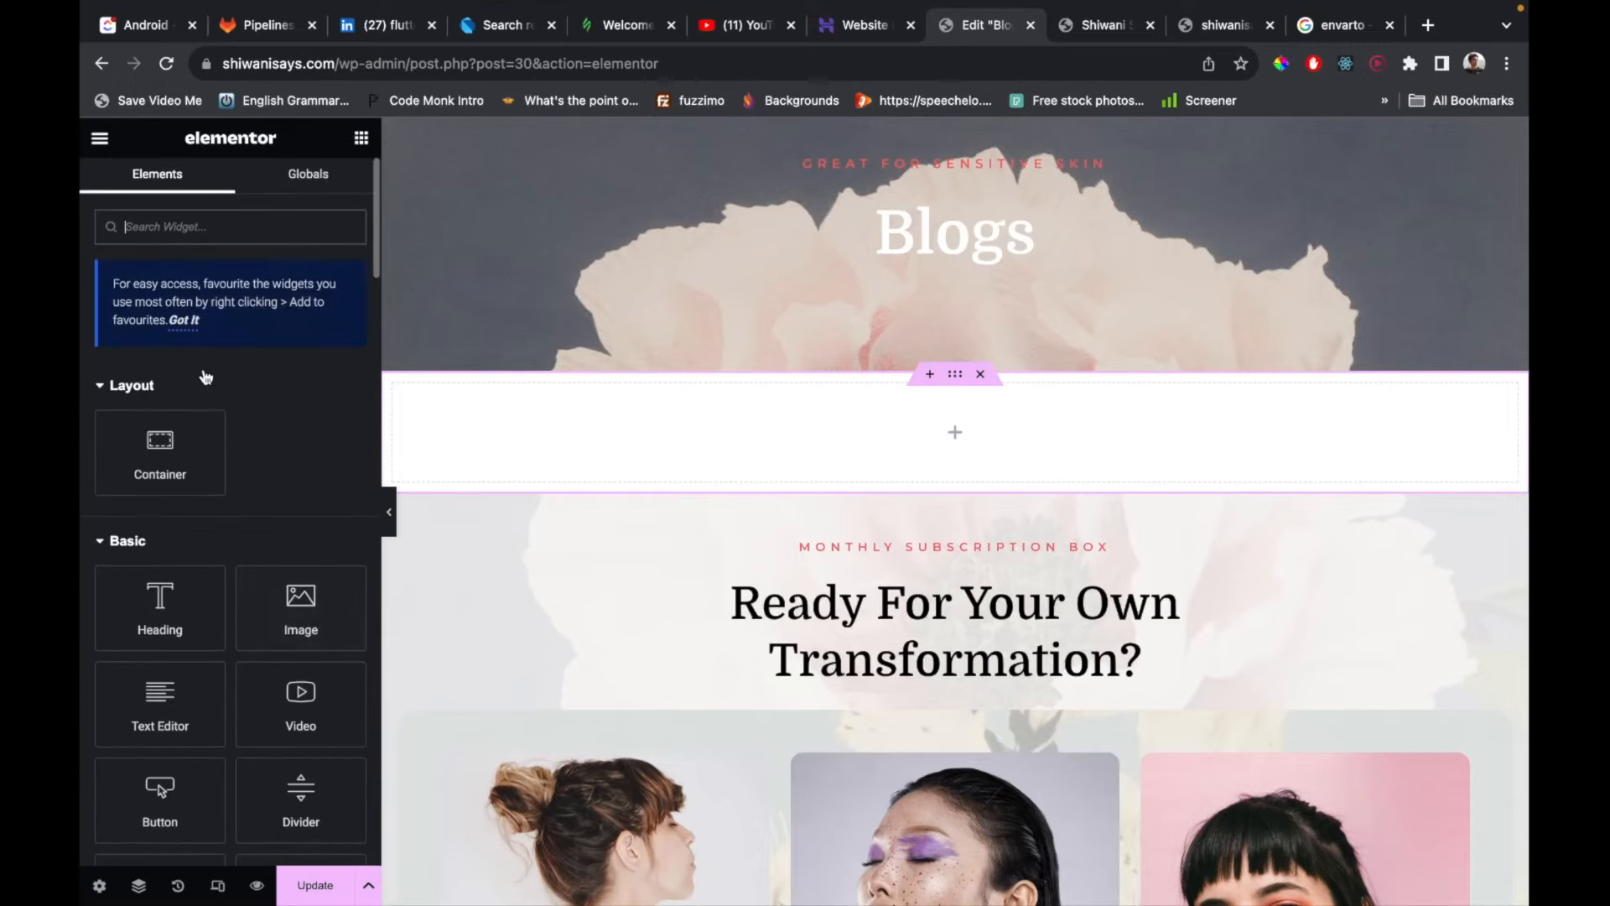
text(blog)
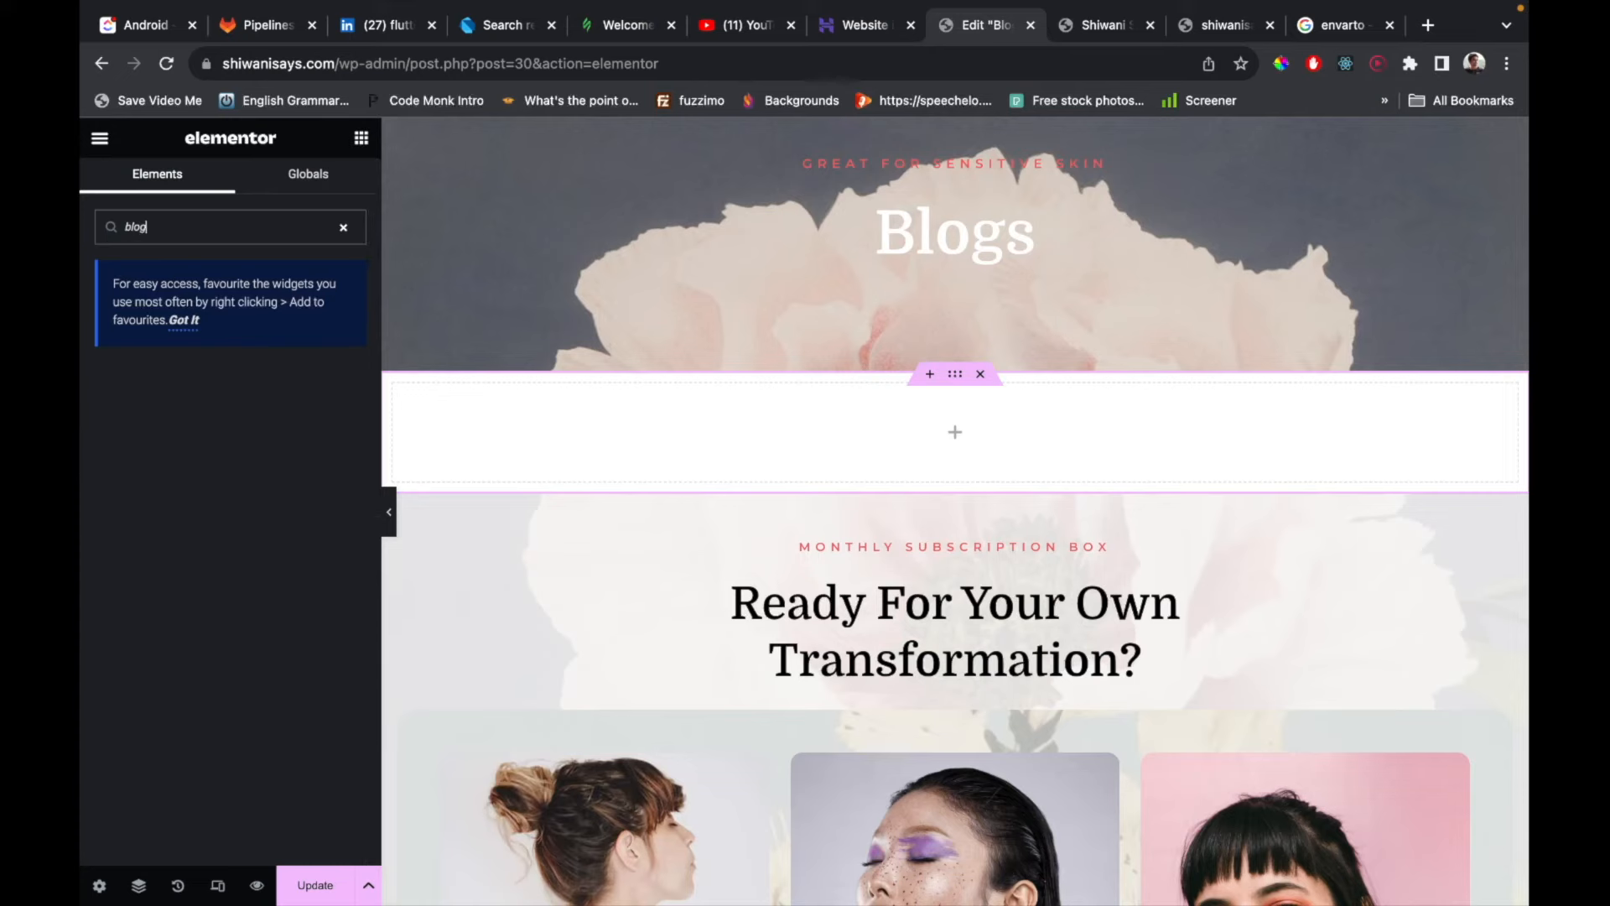
key(BackSpace)
key(BackSpace)
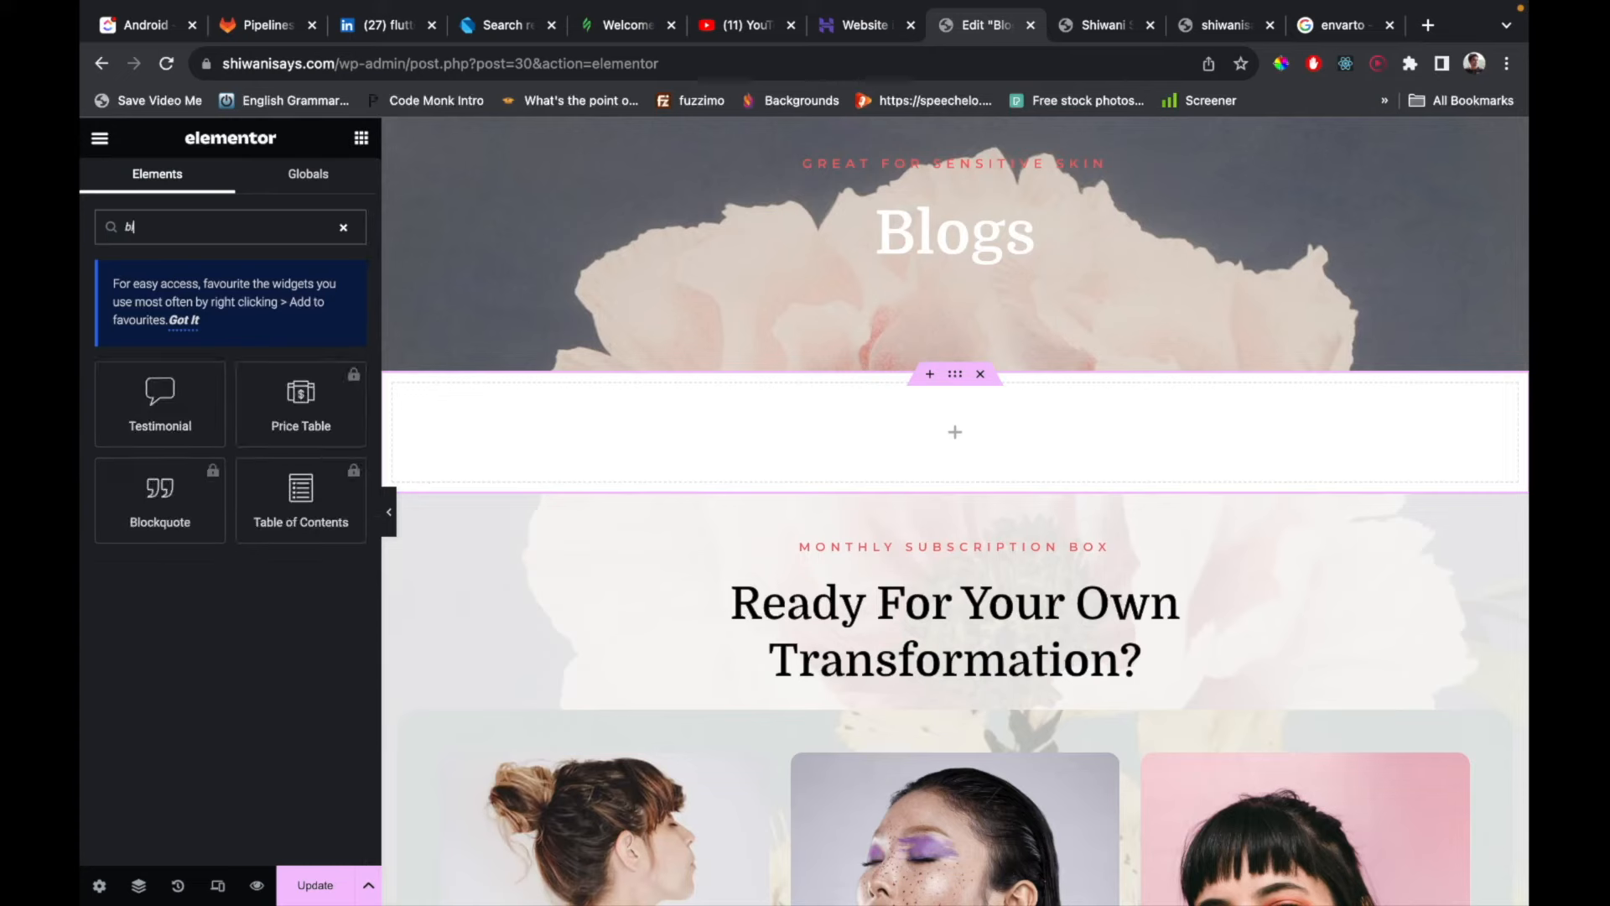
key(BackSpace)
key(BackSpace)
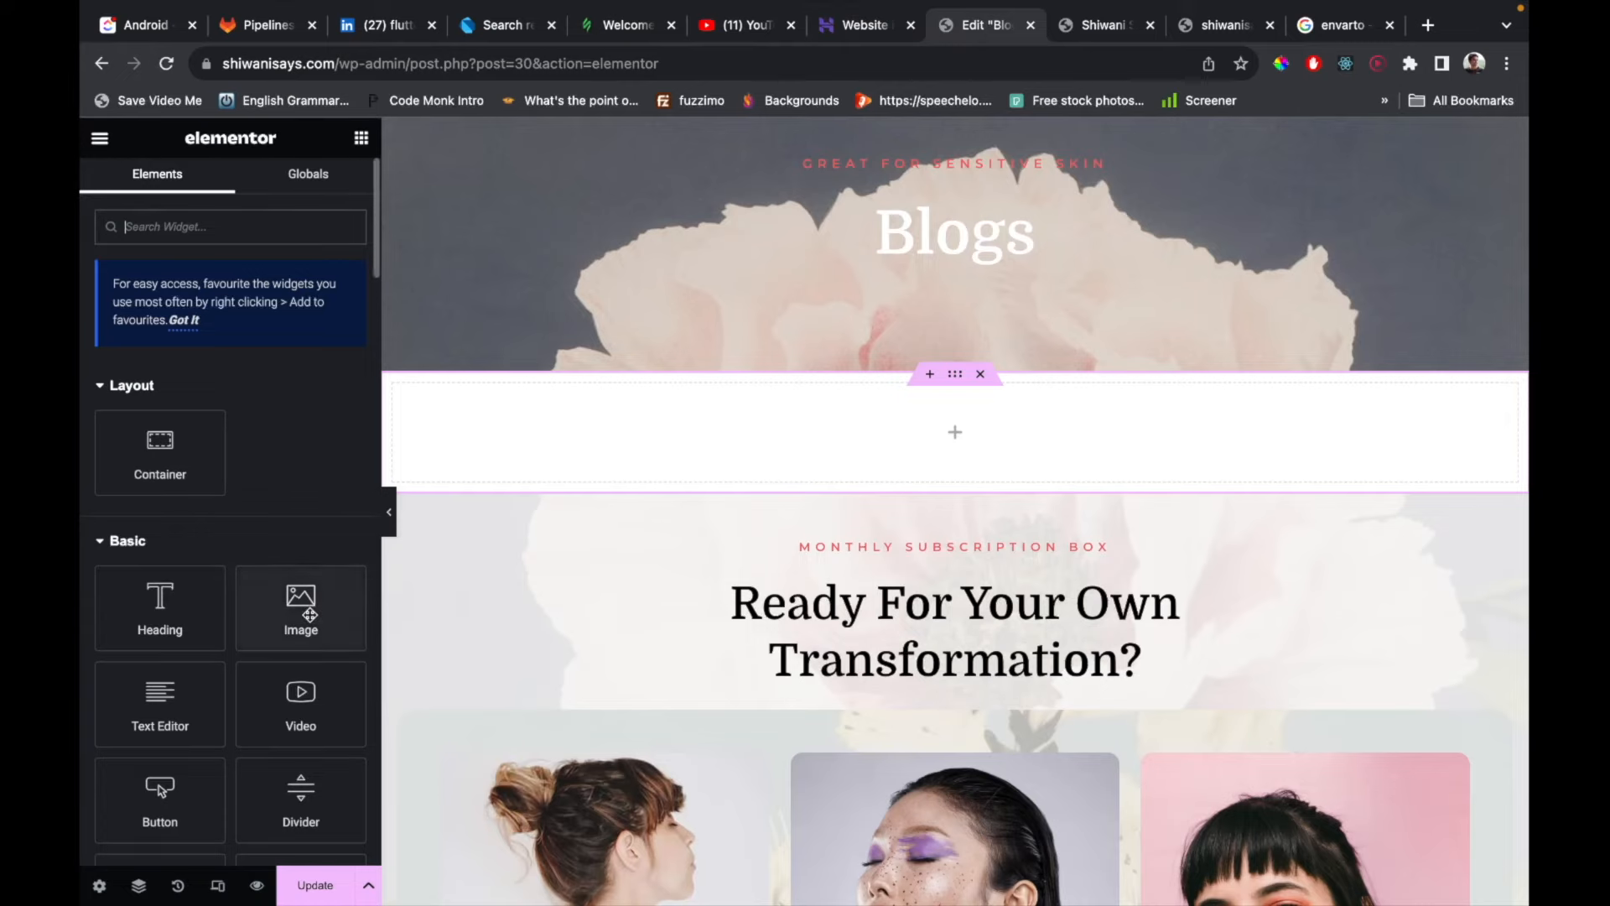
Browse the widget library's Pro, General, Site, Single and WordPress categories for a widget that lists blog posts.
scroll(309, 618, down, 10)
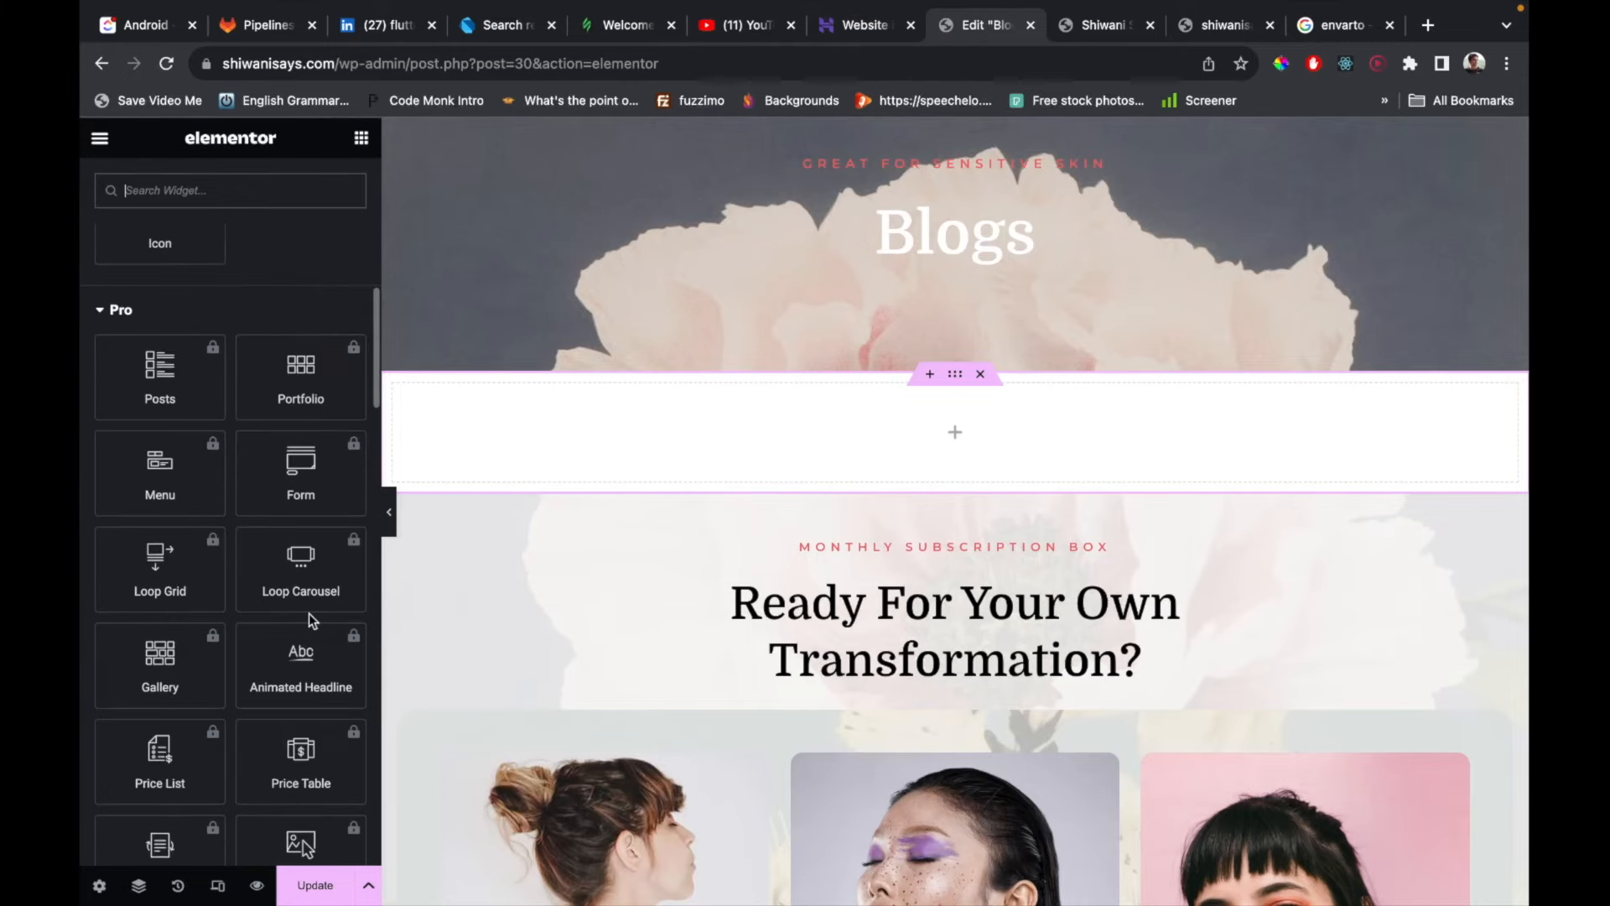
click(121, 312)
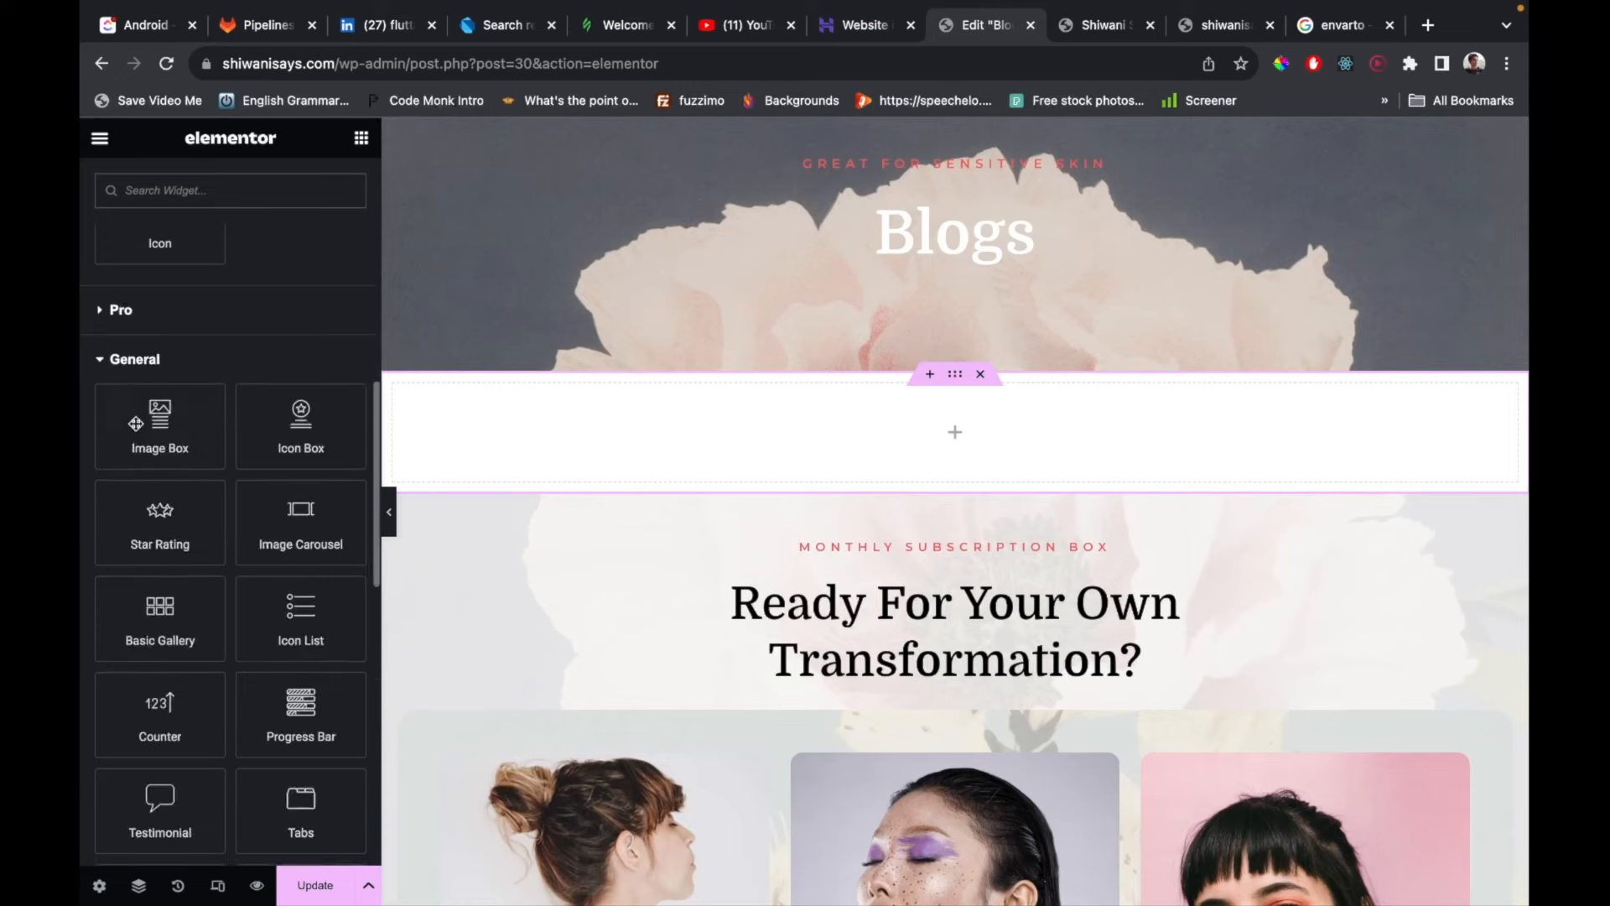
scroll(174, 537, down, 3)
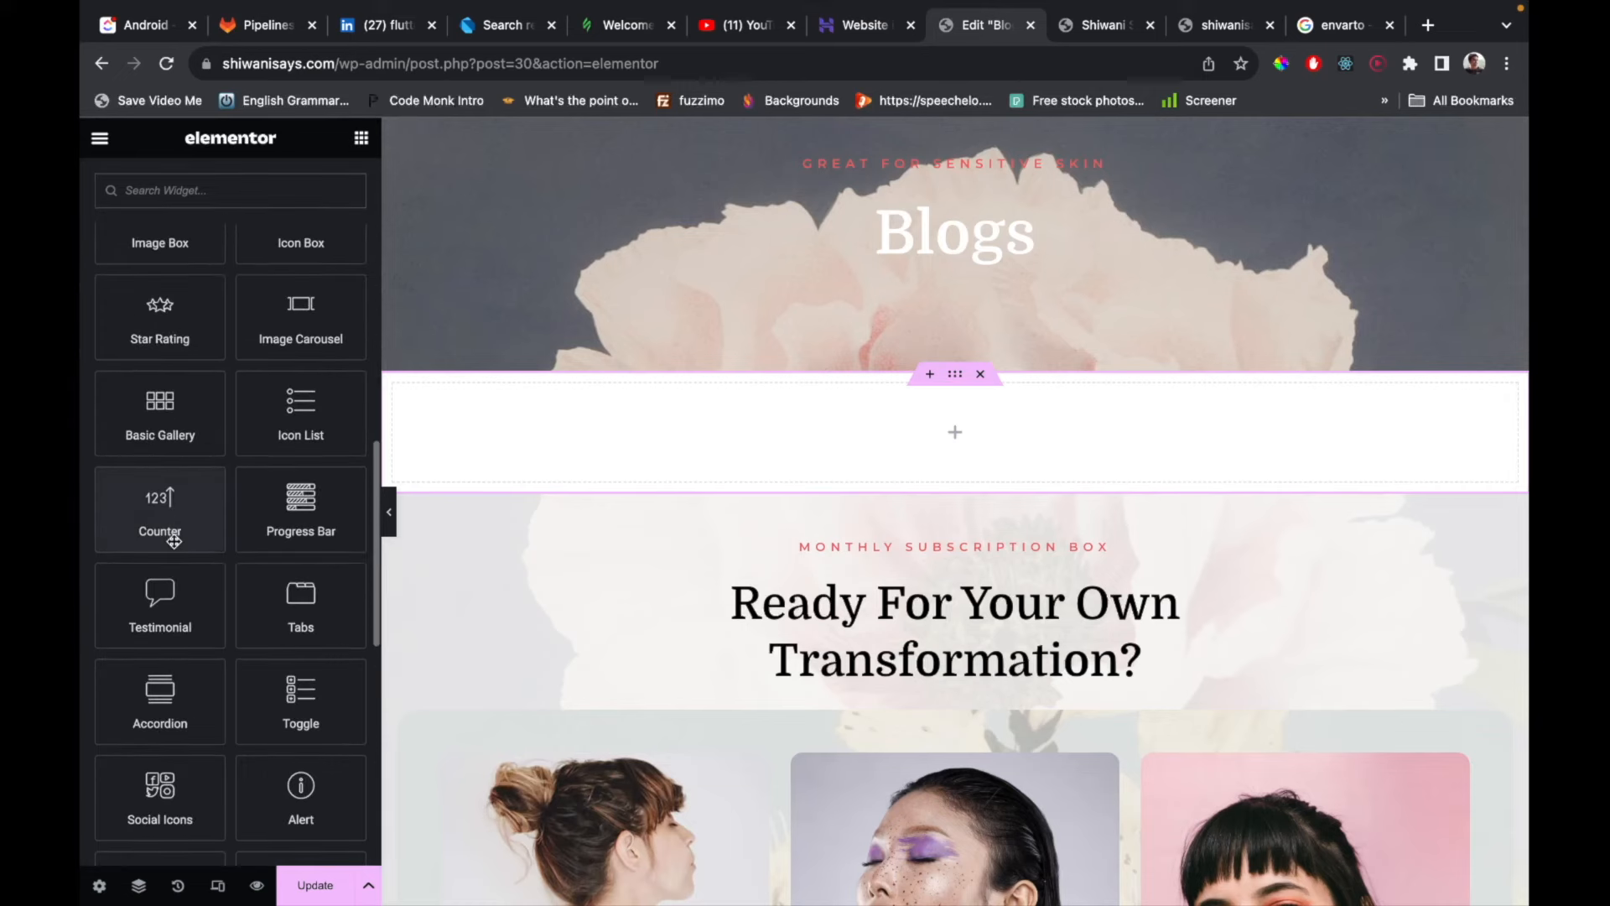
scroll(173, 540, down, 2)
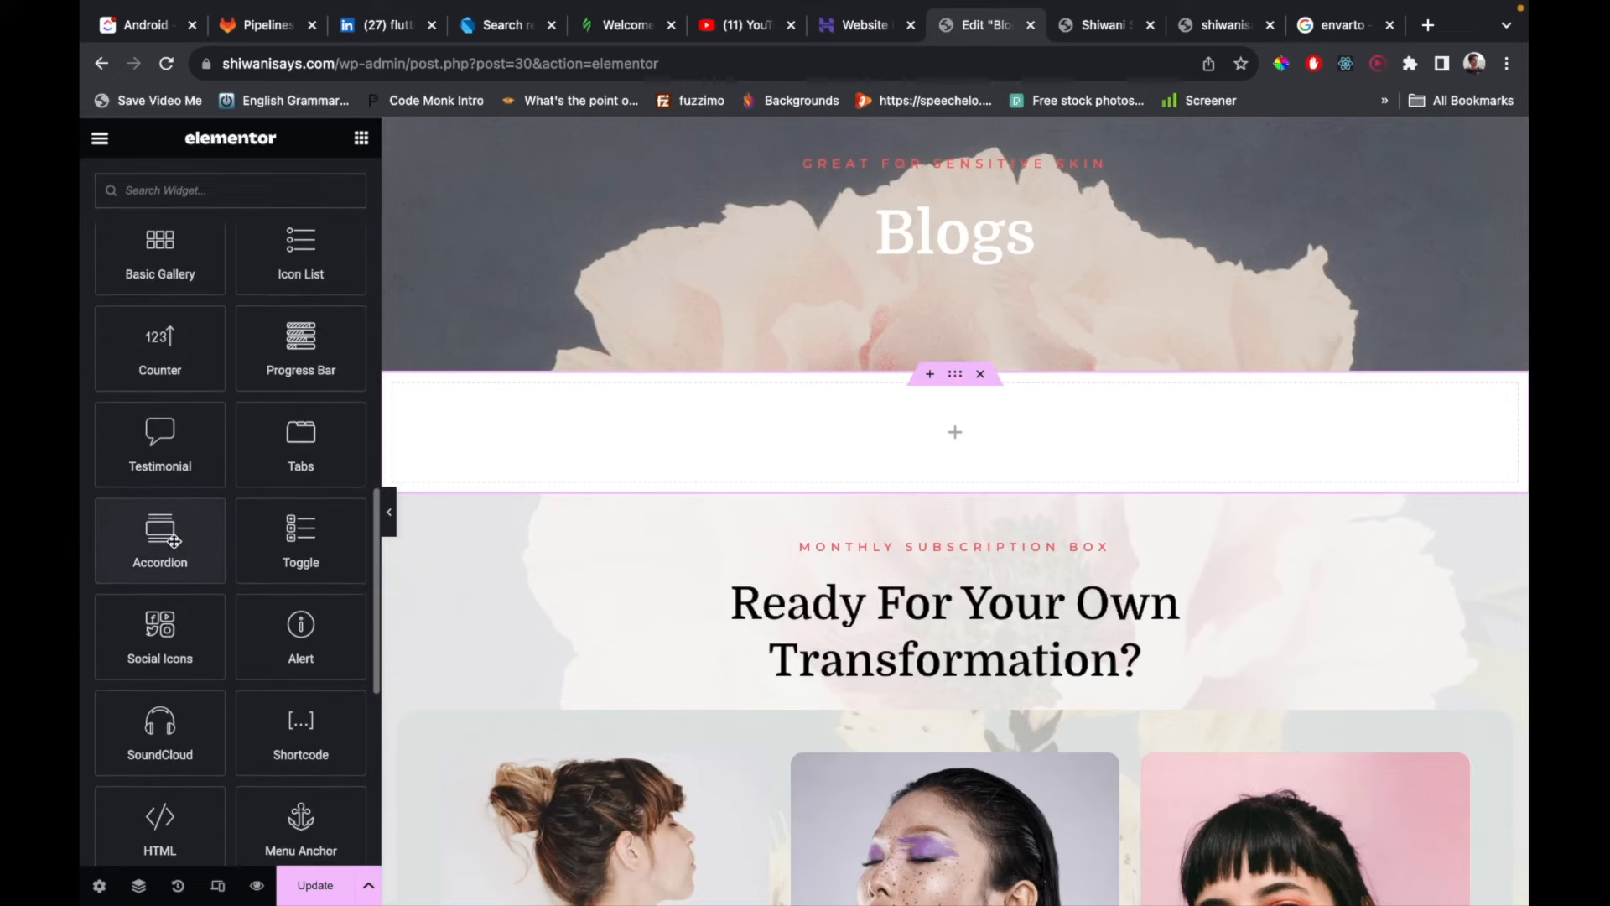
scroll(173, 541, down, 7)
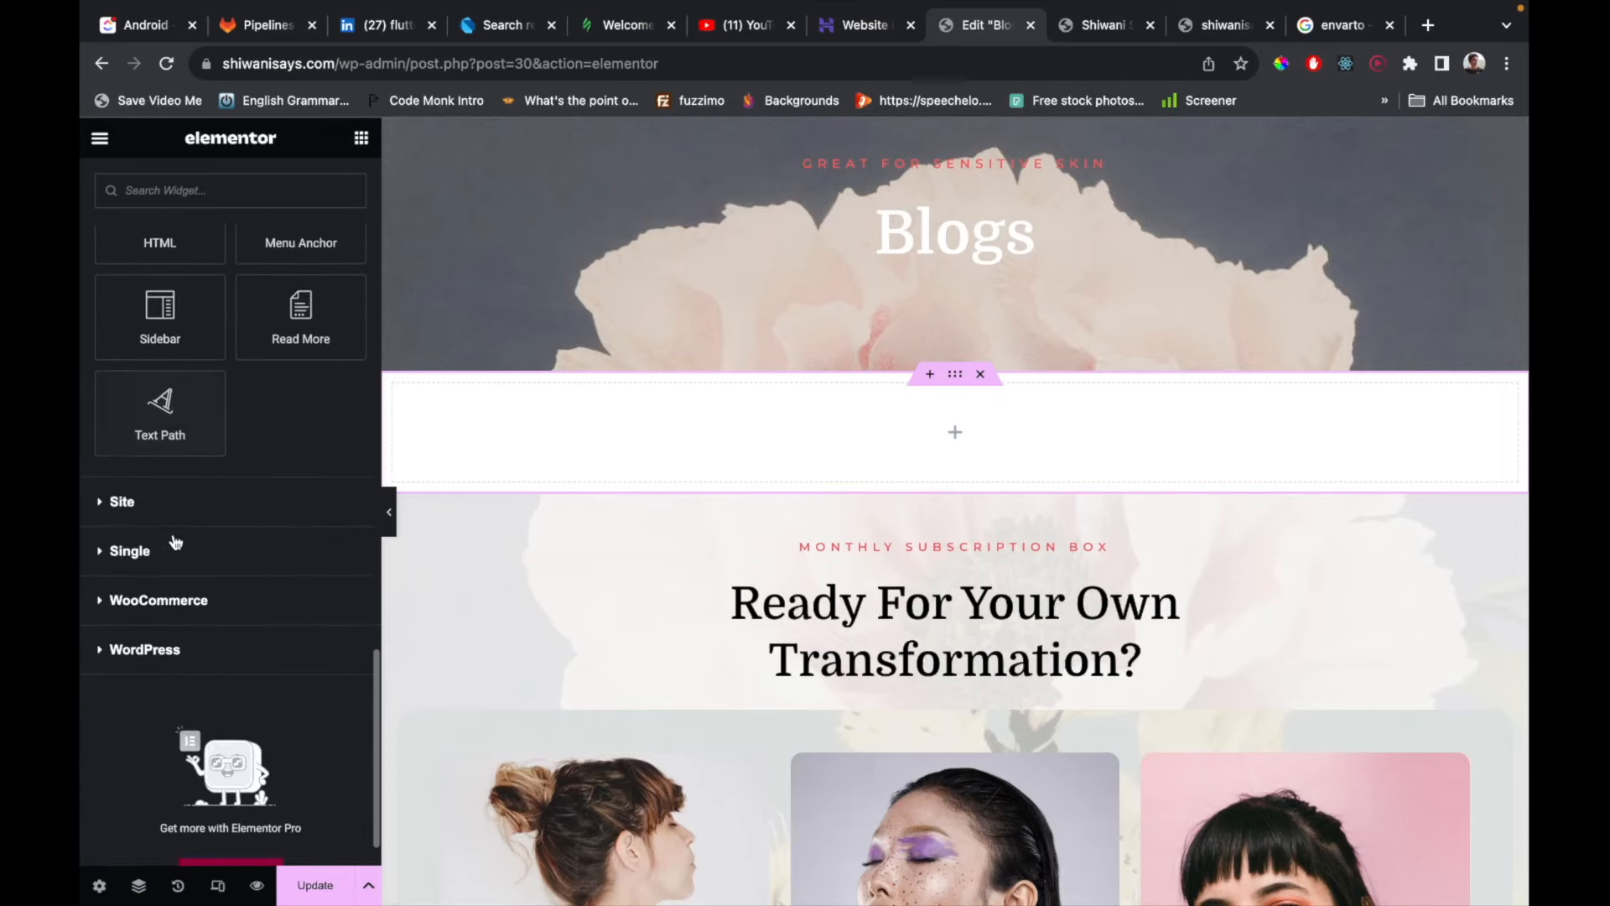
click(122, 504)
scroll(136, 506, down, 5)
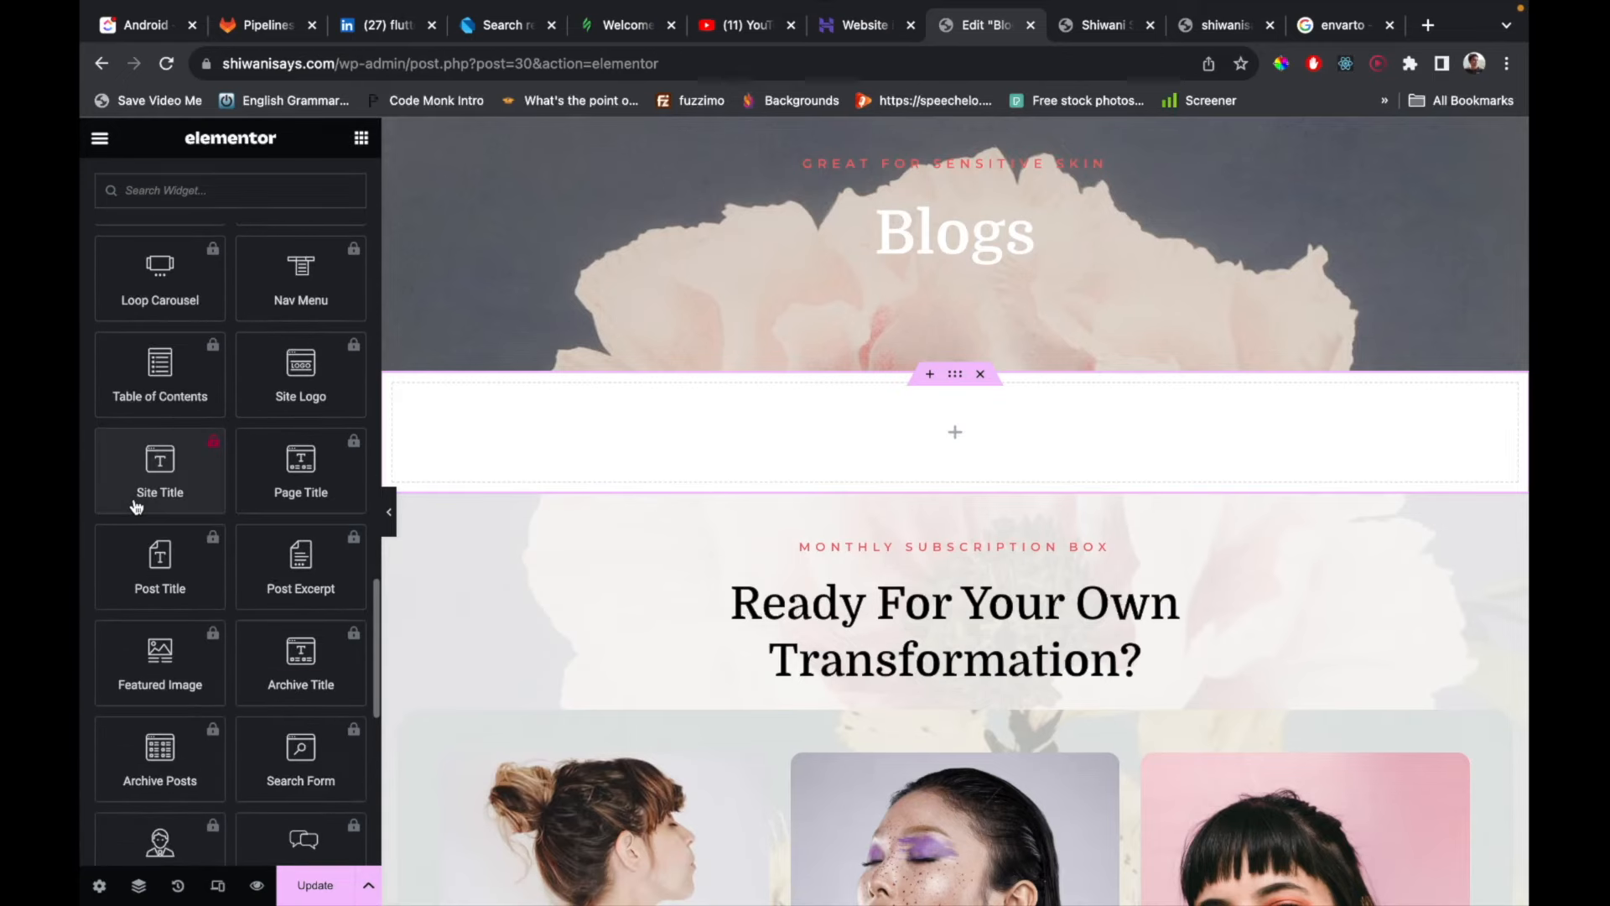
scroll(136, 505, up, 5)
click(117, 554)
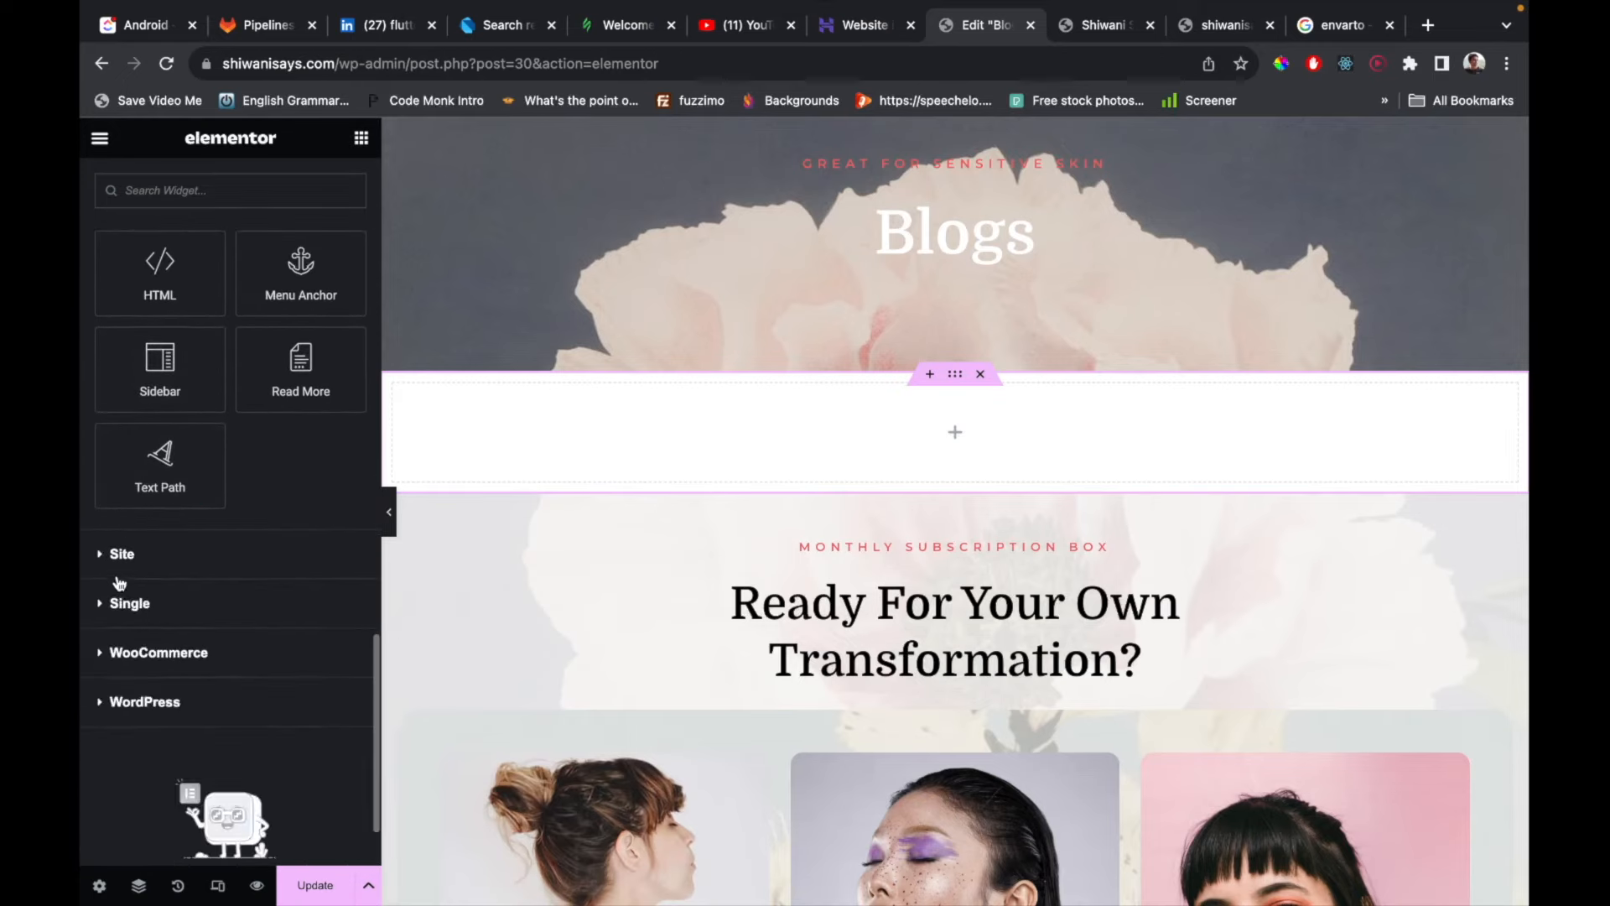
click(120, 605)
click(120, 605)
click(124, 702)
scroll(122, 700, down, 5)
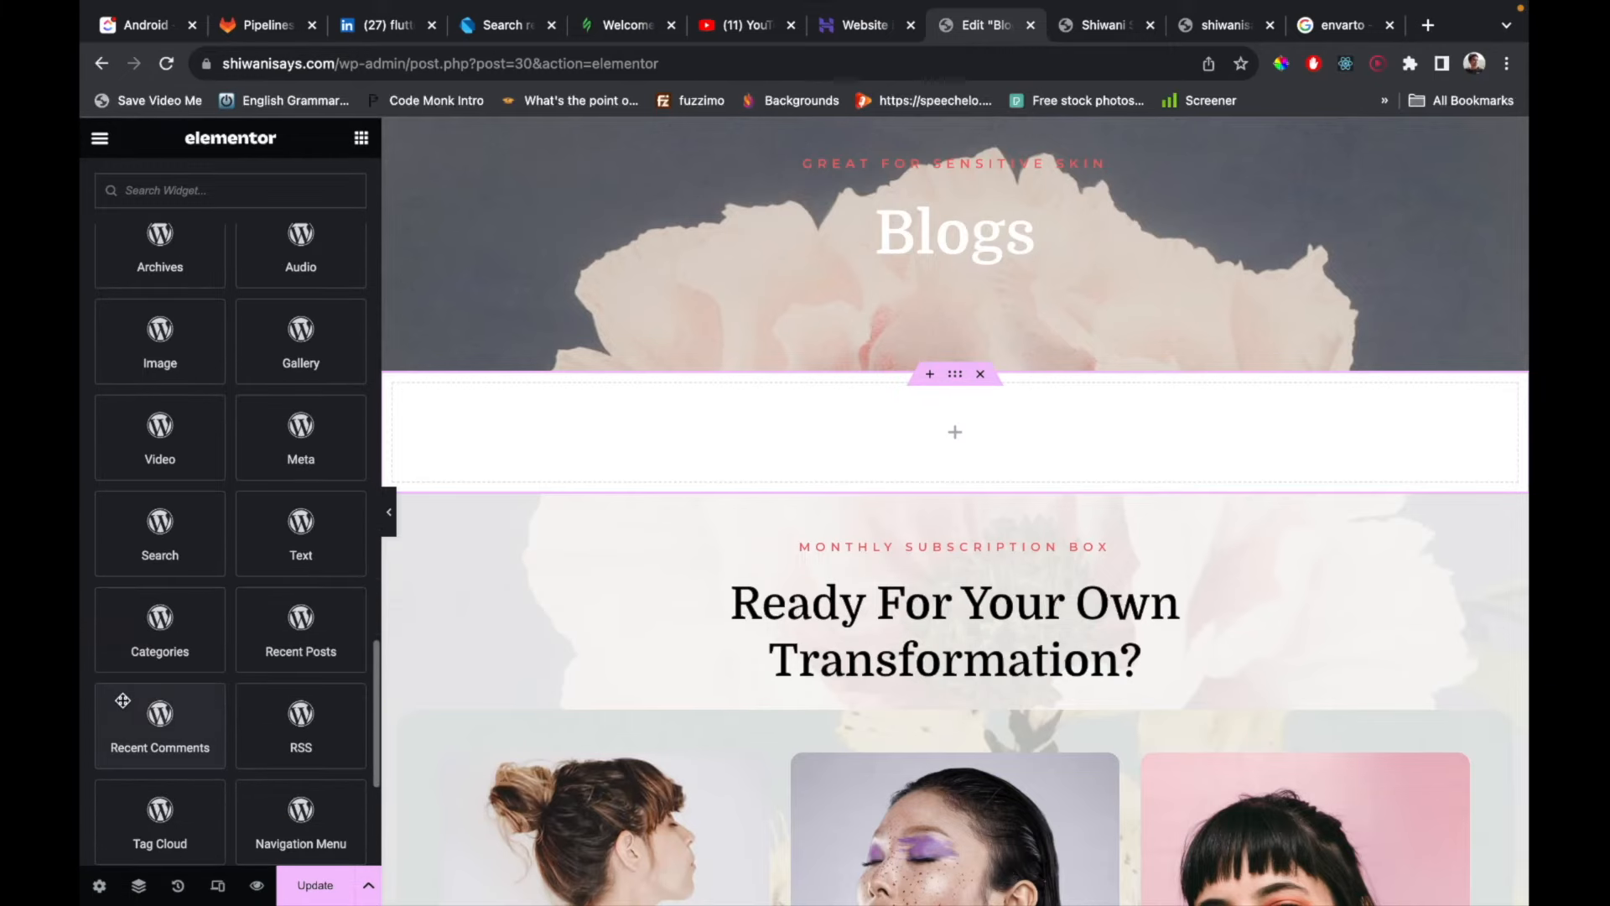
scroll(122, 700, down, 2)
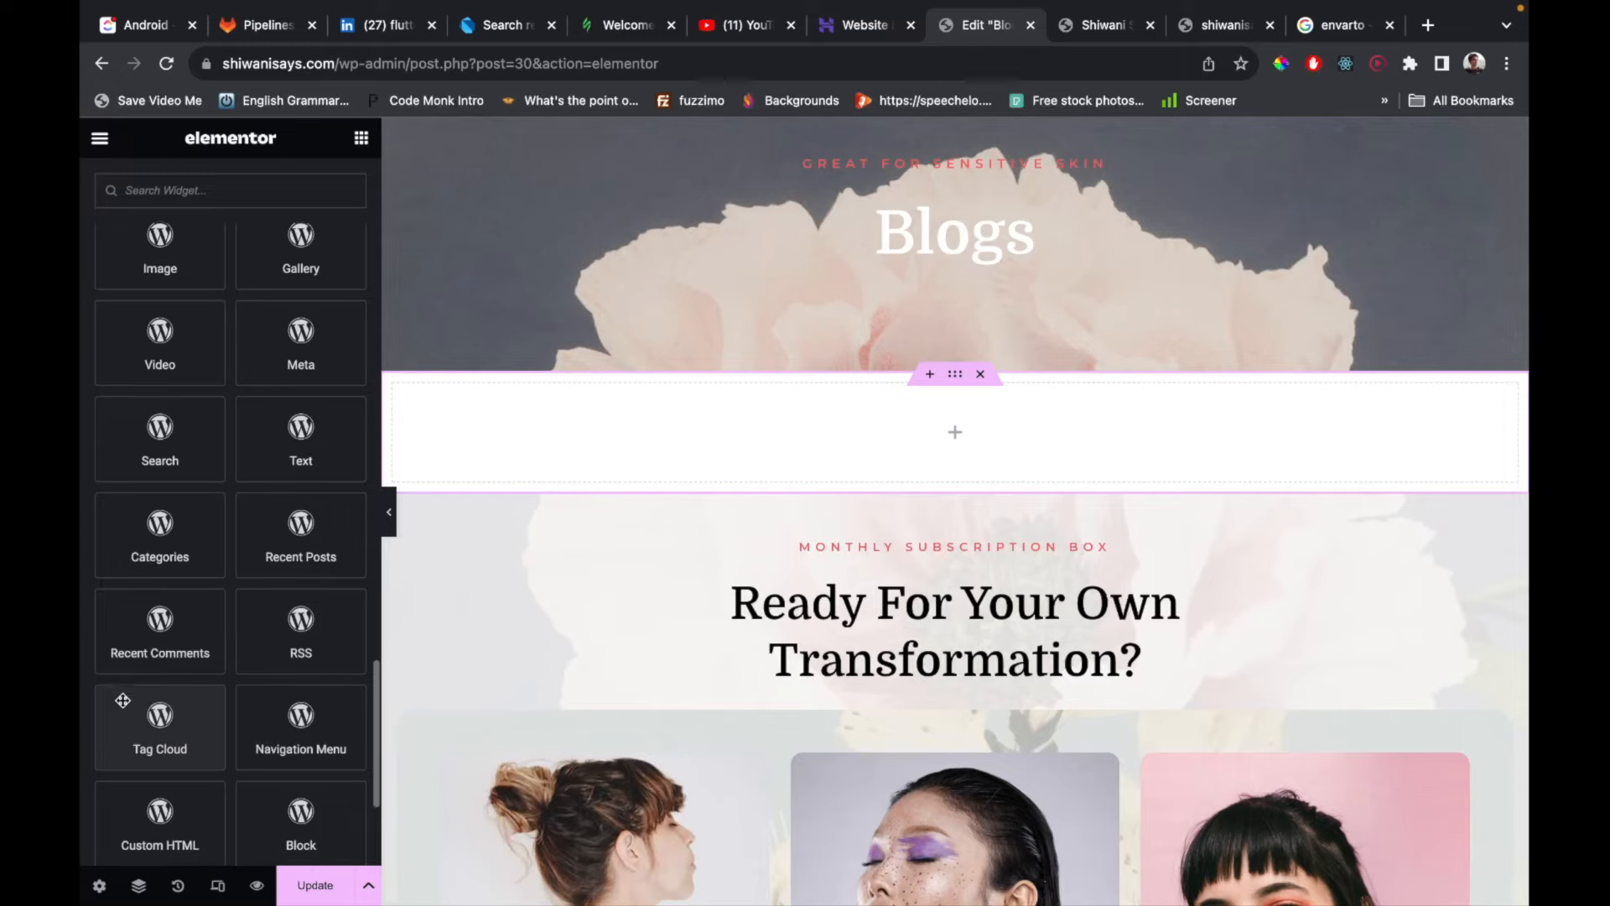
scroll(123, 700, down, 1)
scroll(122, 699, down, 5)
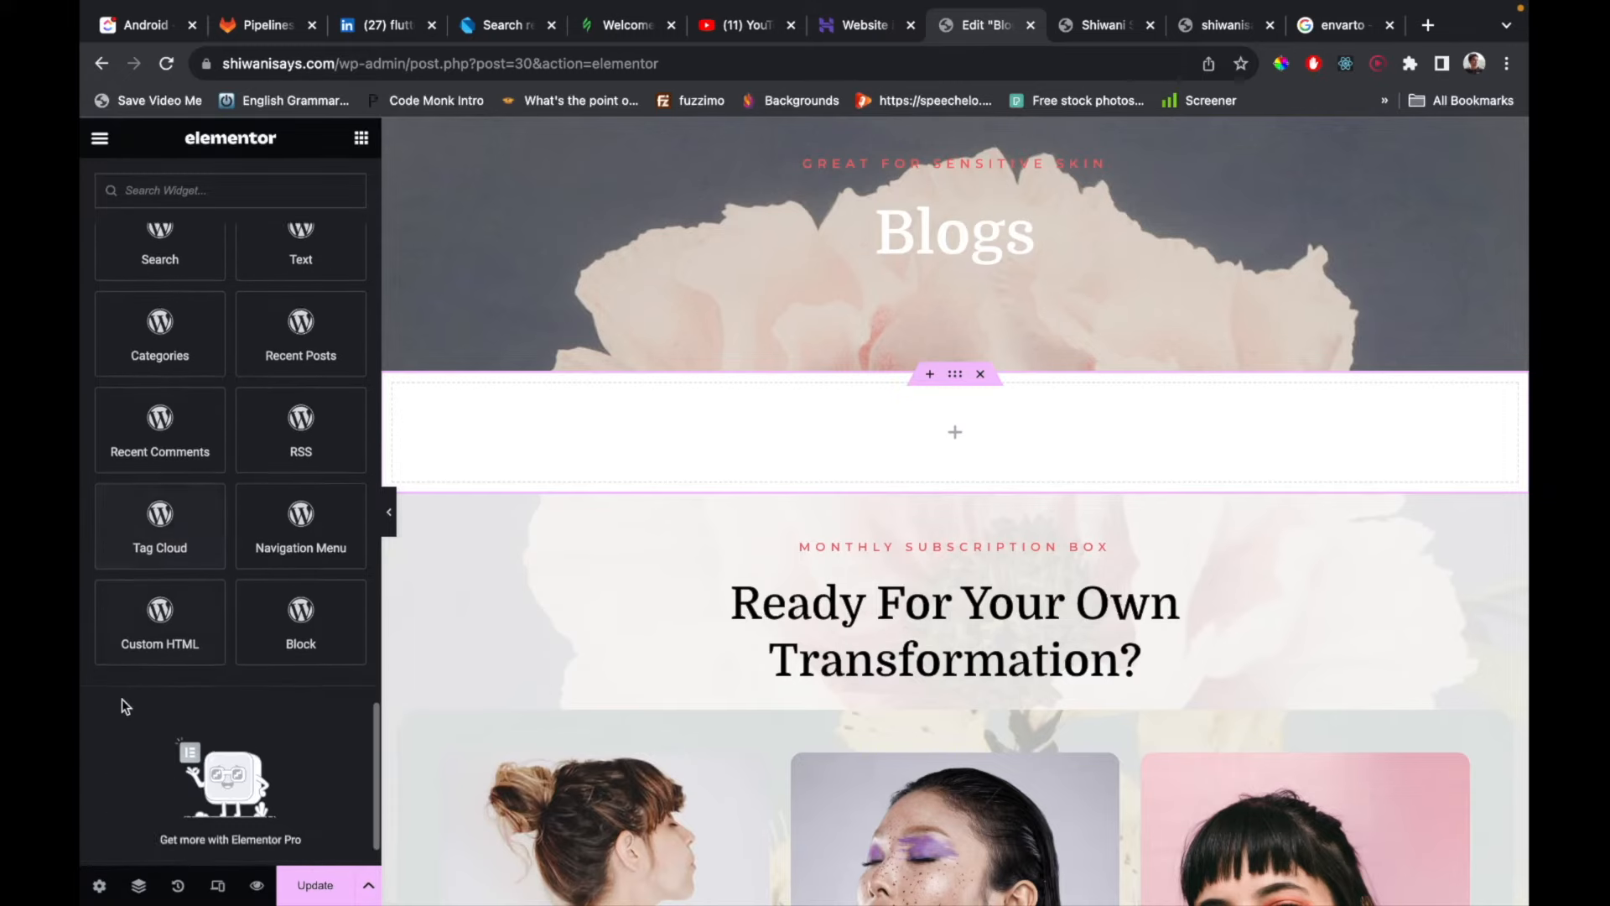
Place the WordPress Recent Posts widget in the empty container below the Blogs header.
scroll(122, 699, up, 6)
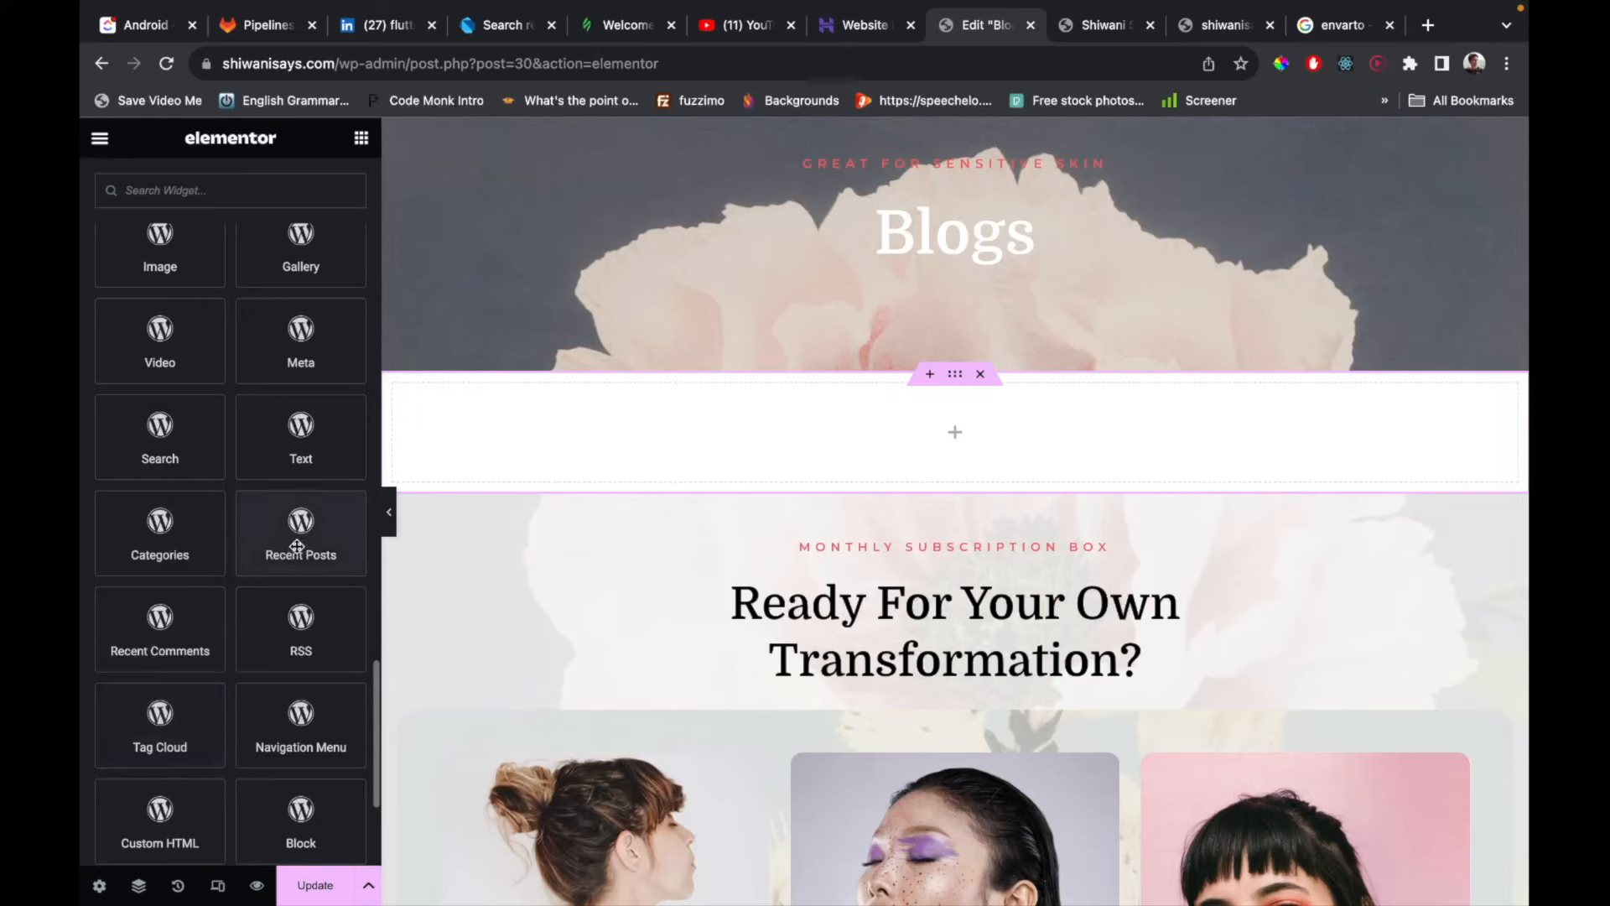
scroll(297, 546, up, 4)
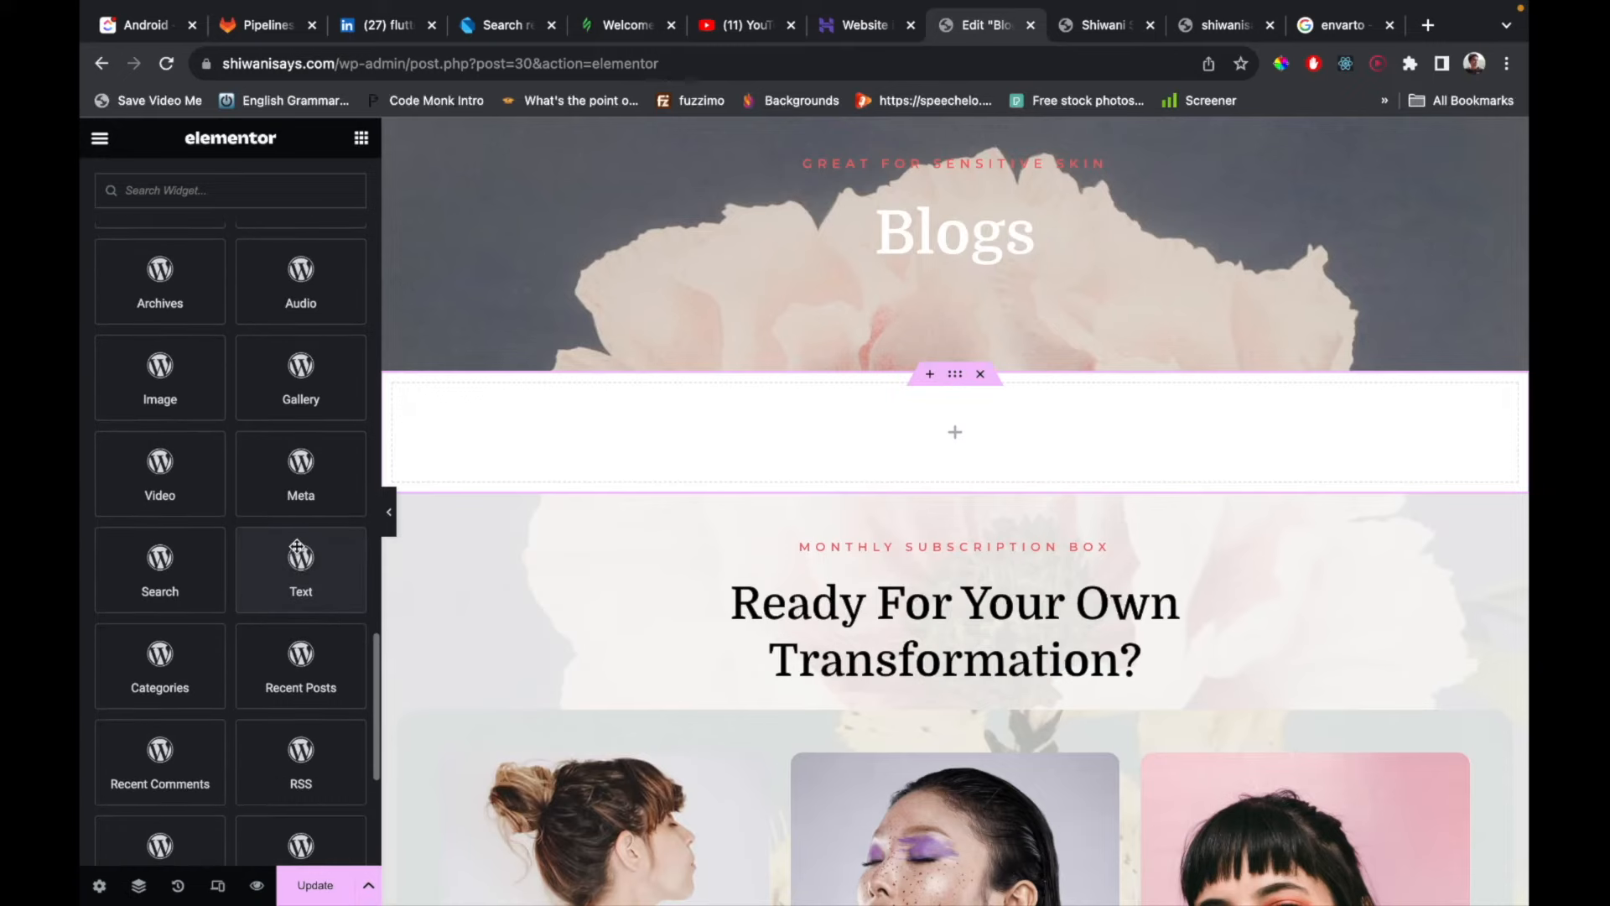
drag(301, 659, 776, 453)
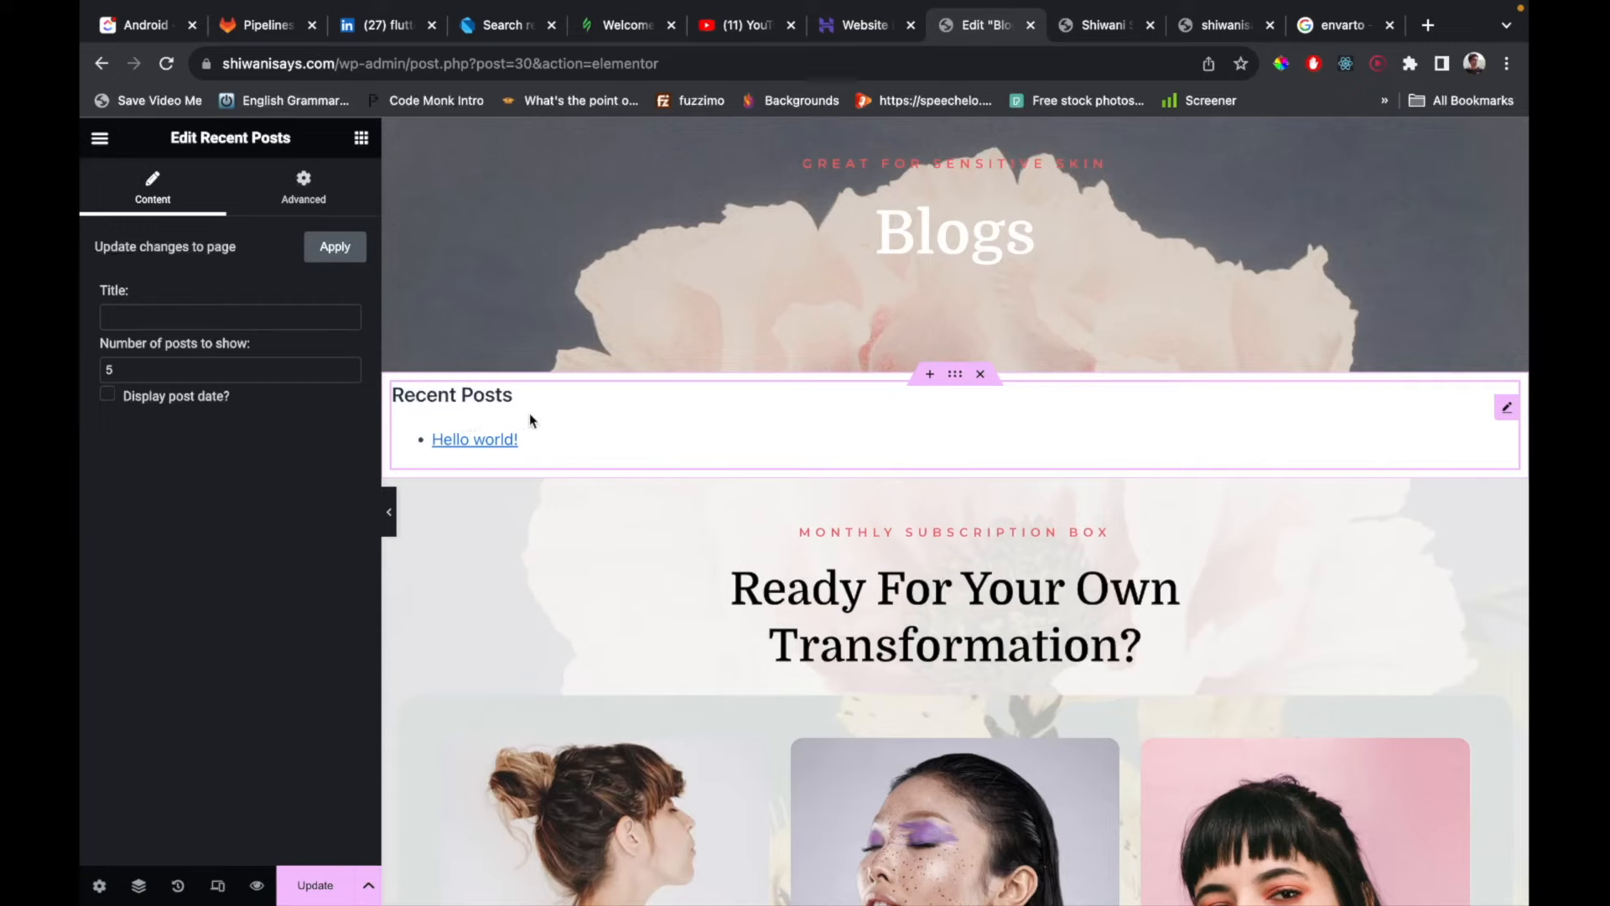
click(482, 440)
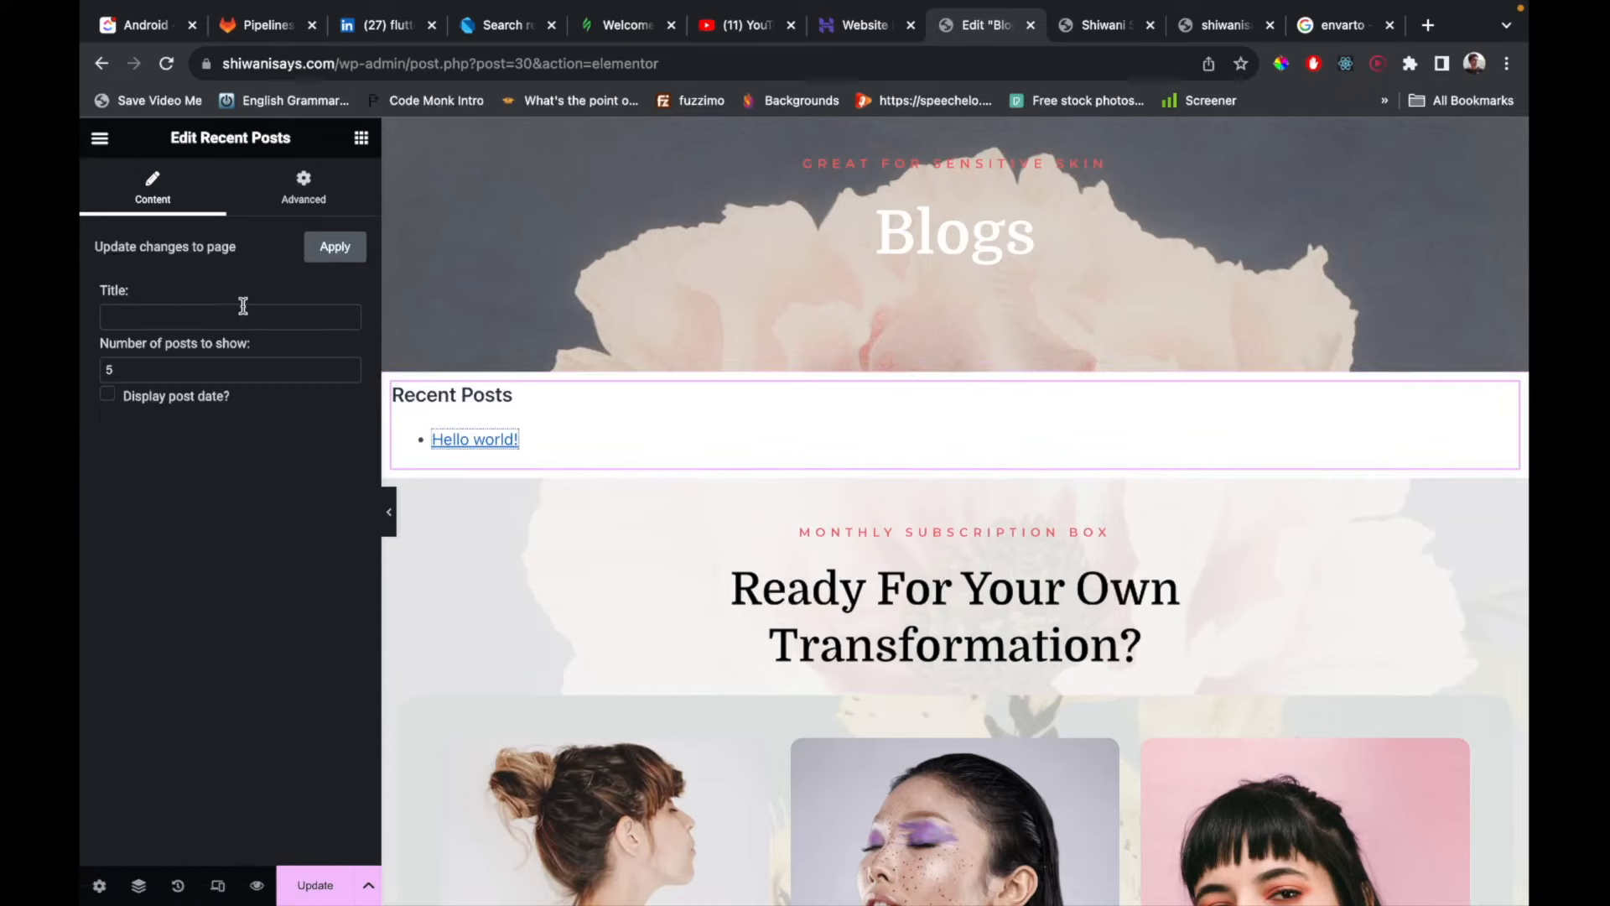
text(hghj)
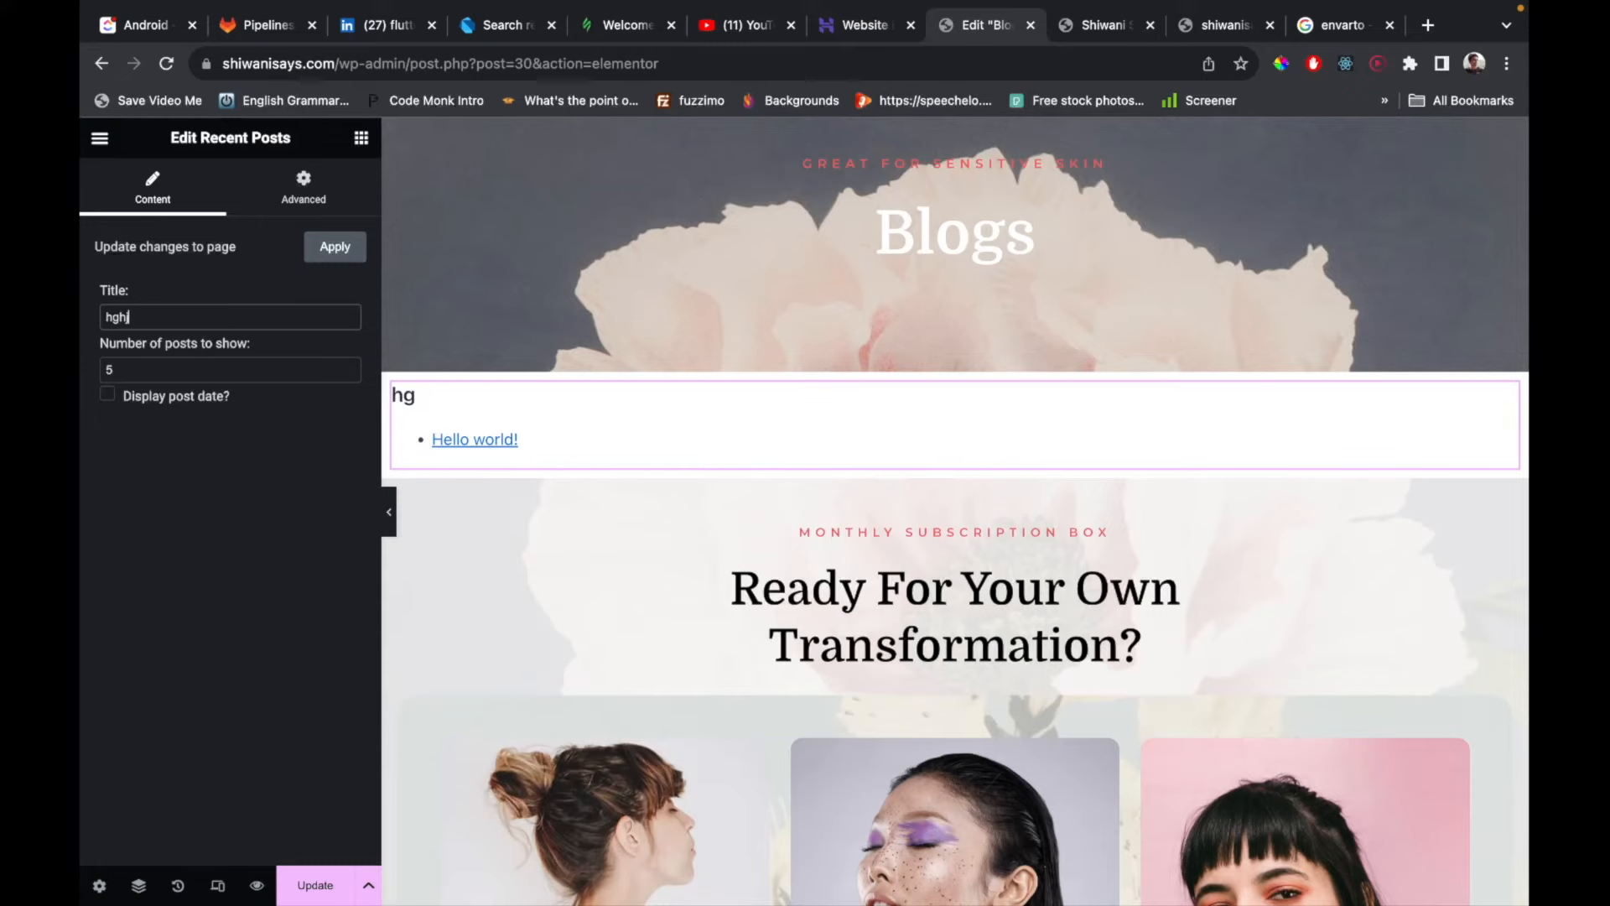
key(BackSpace)
key(BackSpace)
key(BackSpace)
key(BackSpace)
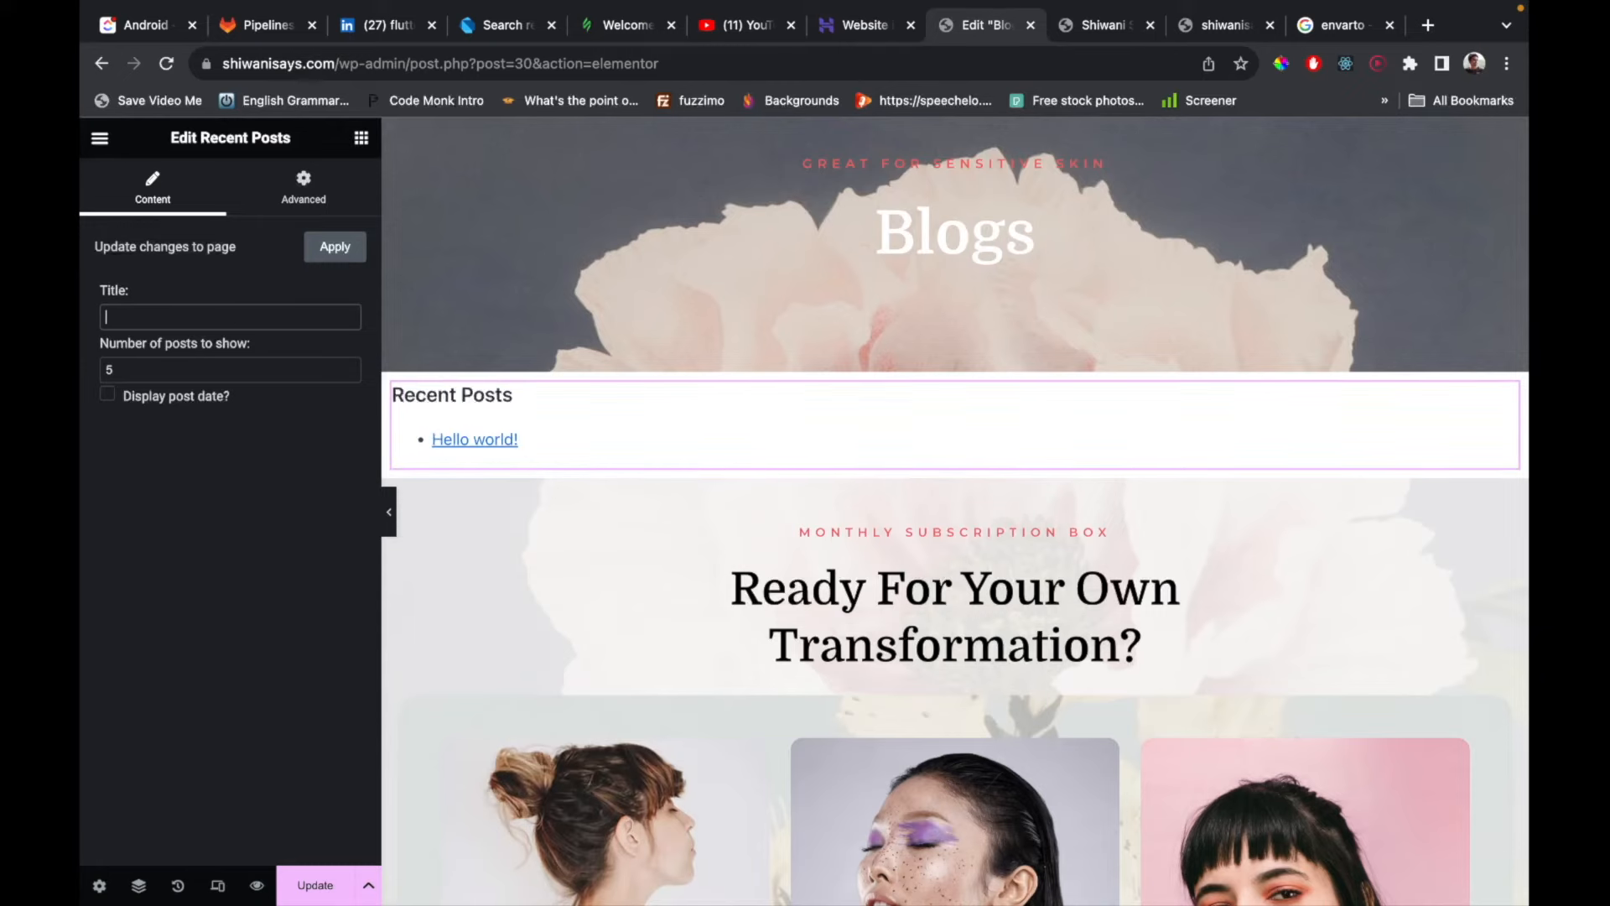
Title the Recent Posts widget "My Blogs", set the number of posts to show to 10, and apply the changes.
text(My Blogs)
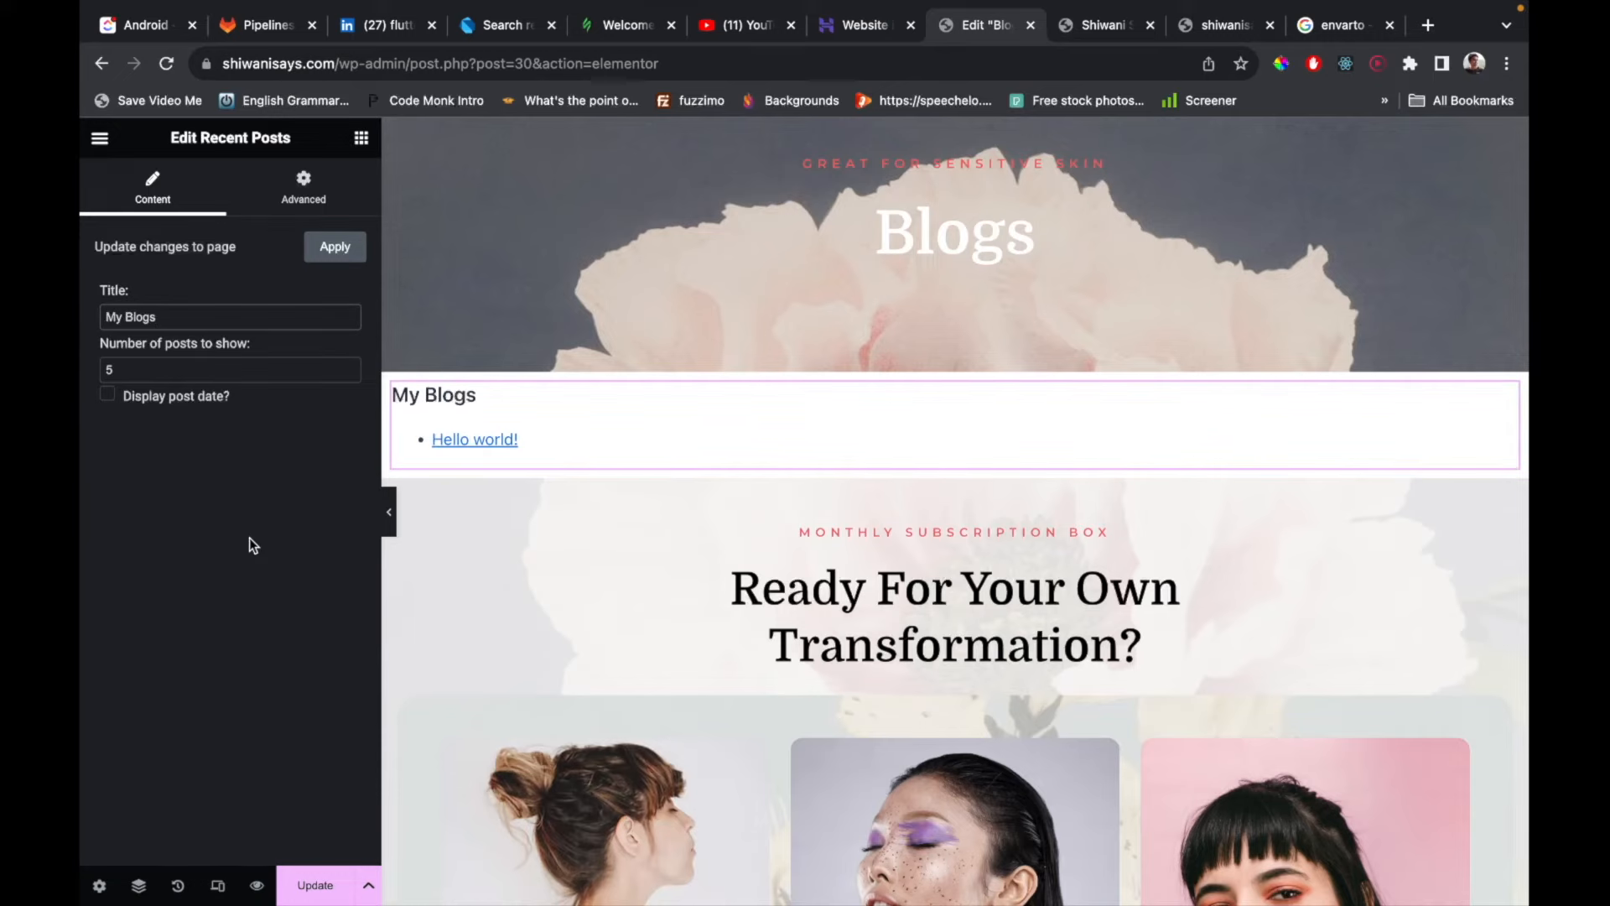
click(259, 369)
key(BackSpace)
click(187, 399)
click(188, 399)
click(322, 249)
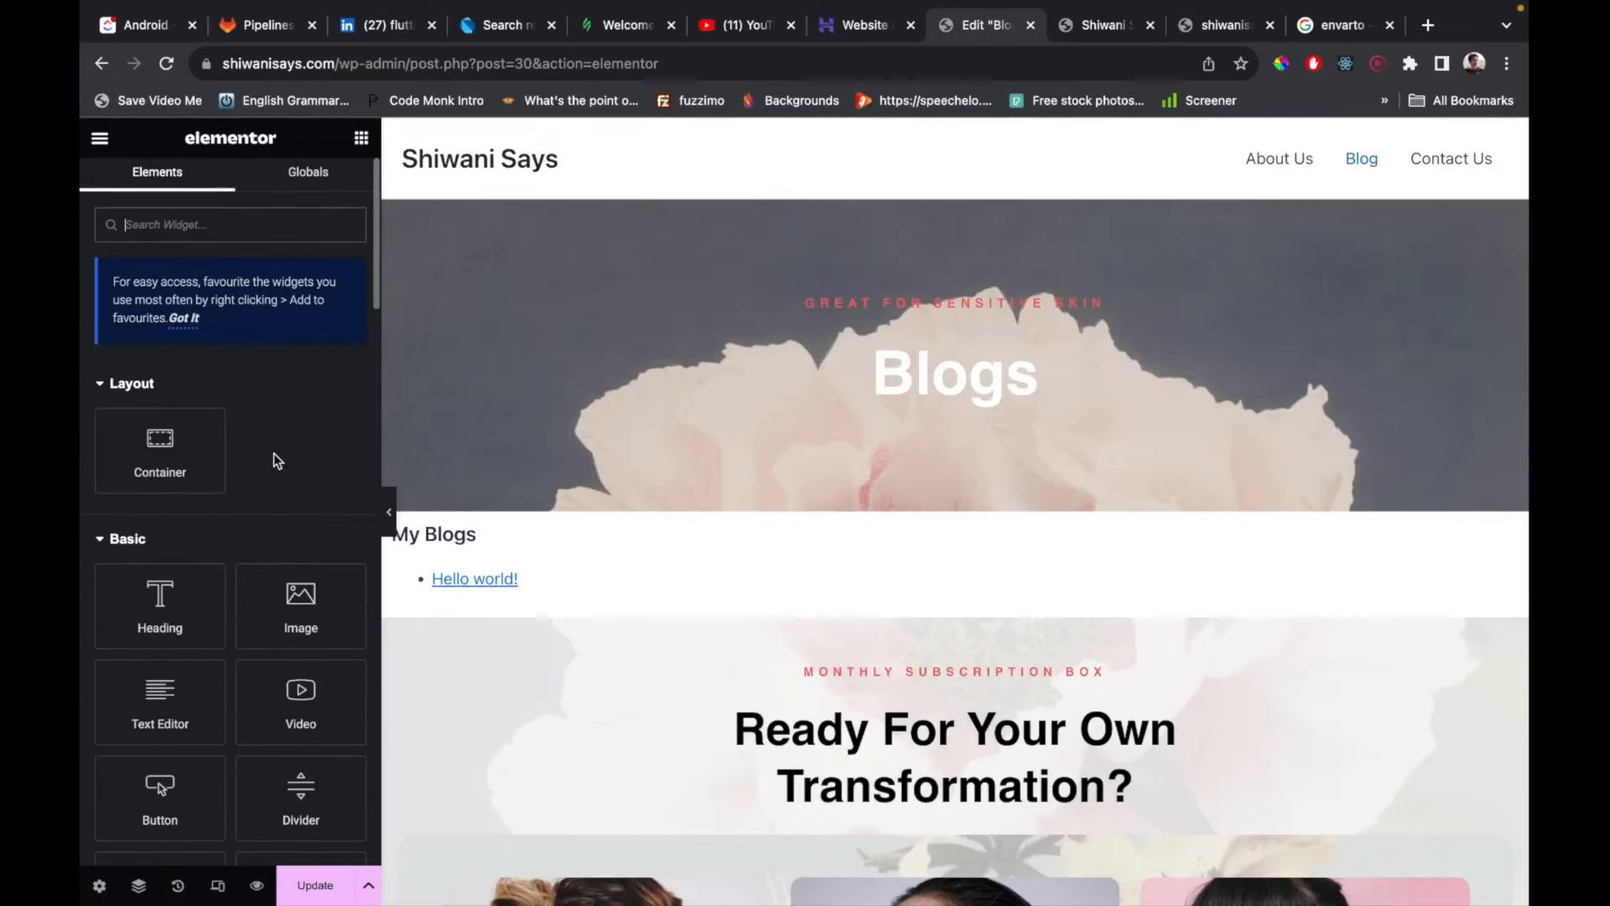
Inspect the Recent Posts widget's advanced layout settings and review how it sits between the neighbouring page sections.
click(717, 563)
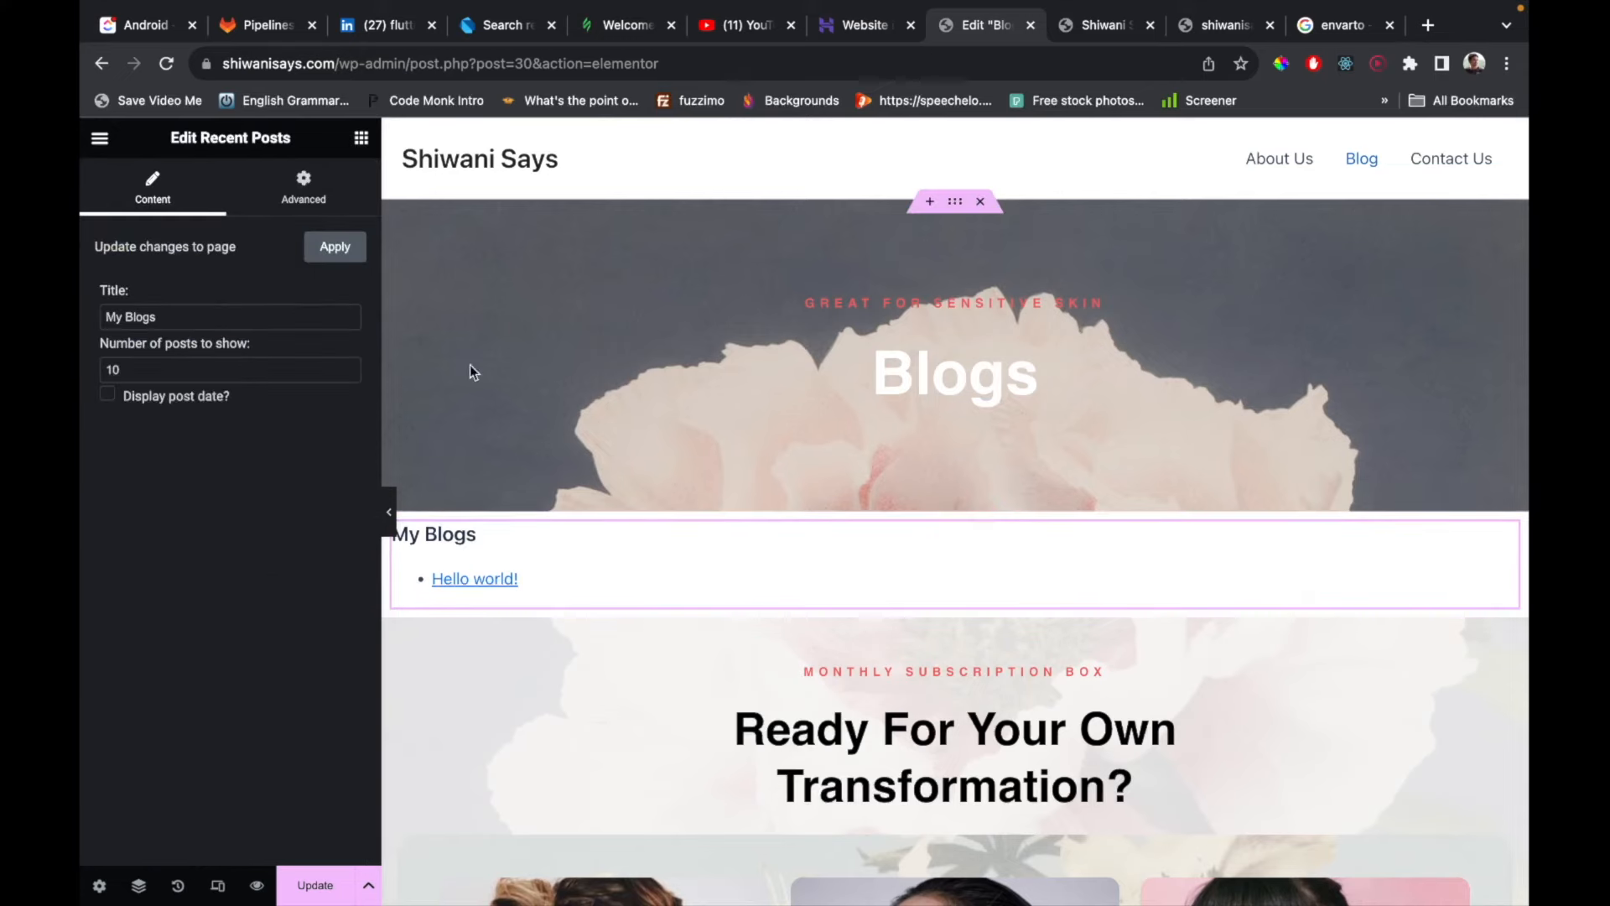
click(304, 188)
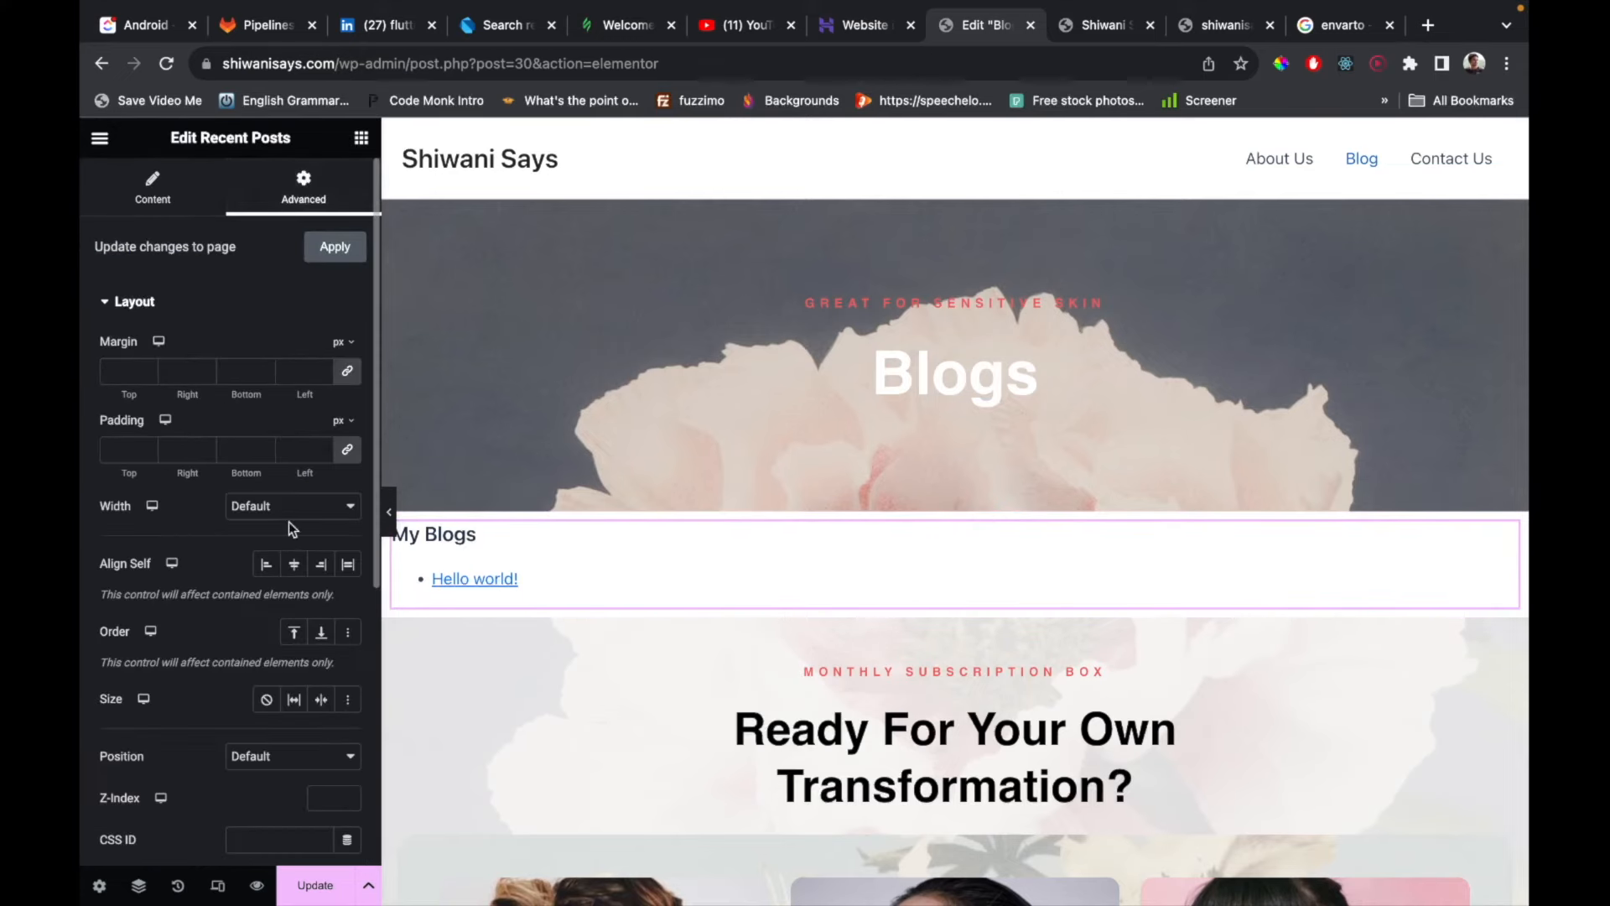
scroll(566, 587, down, 2)
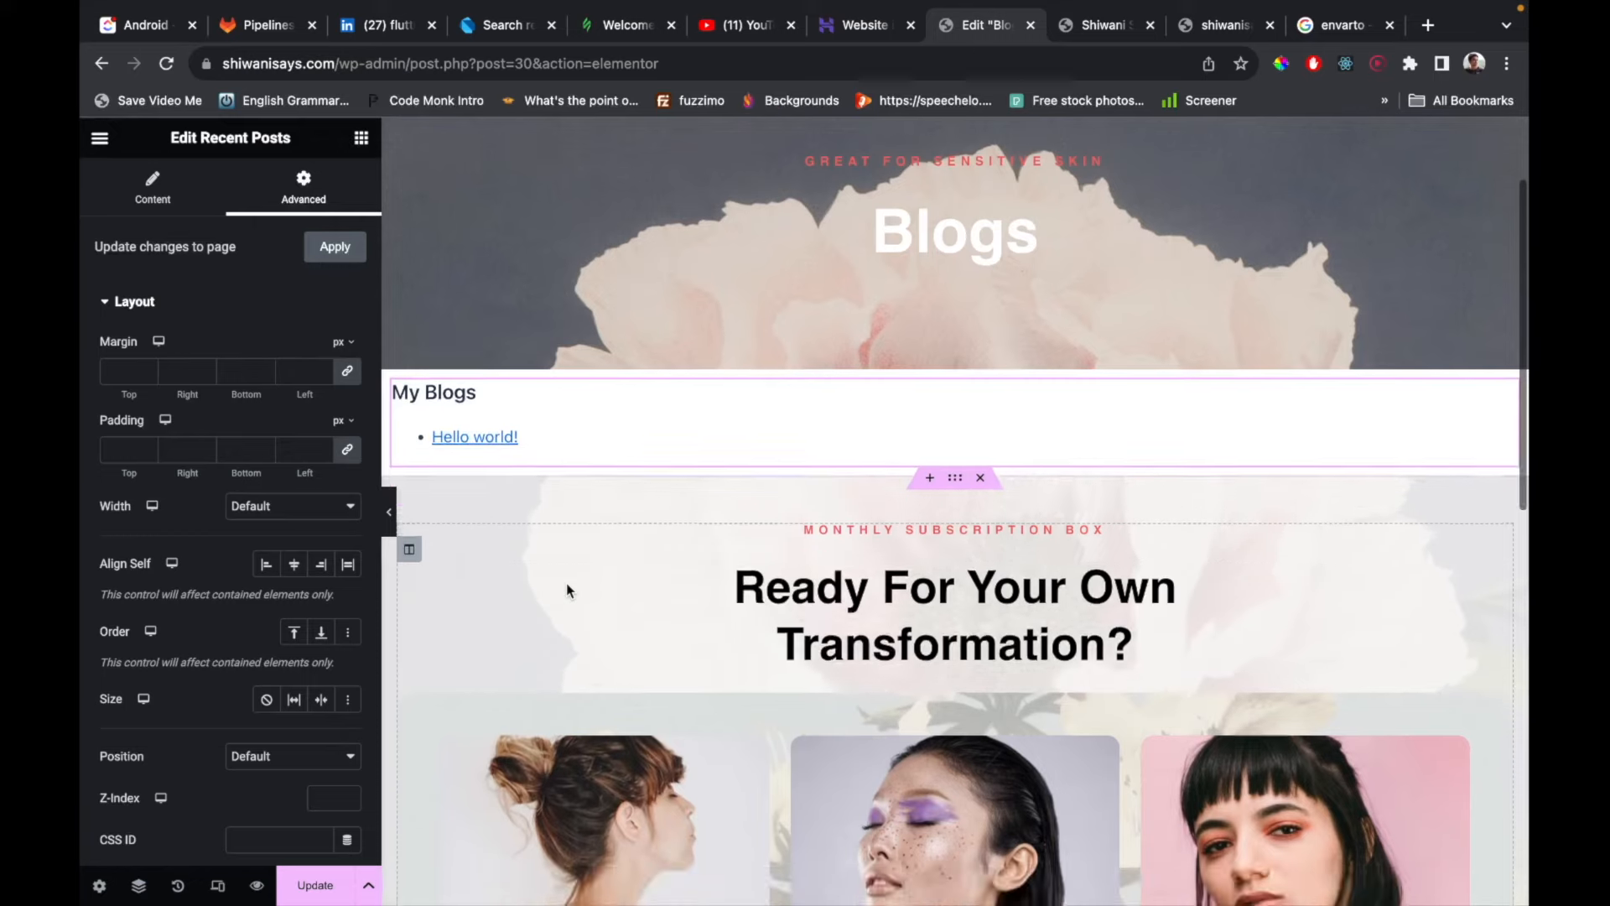
scroll(546, 448, down, 3)
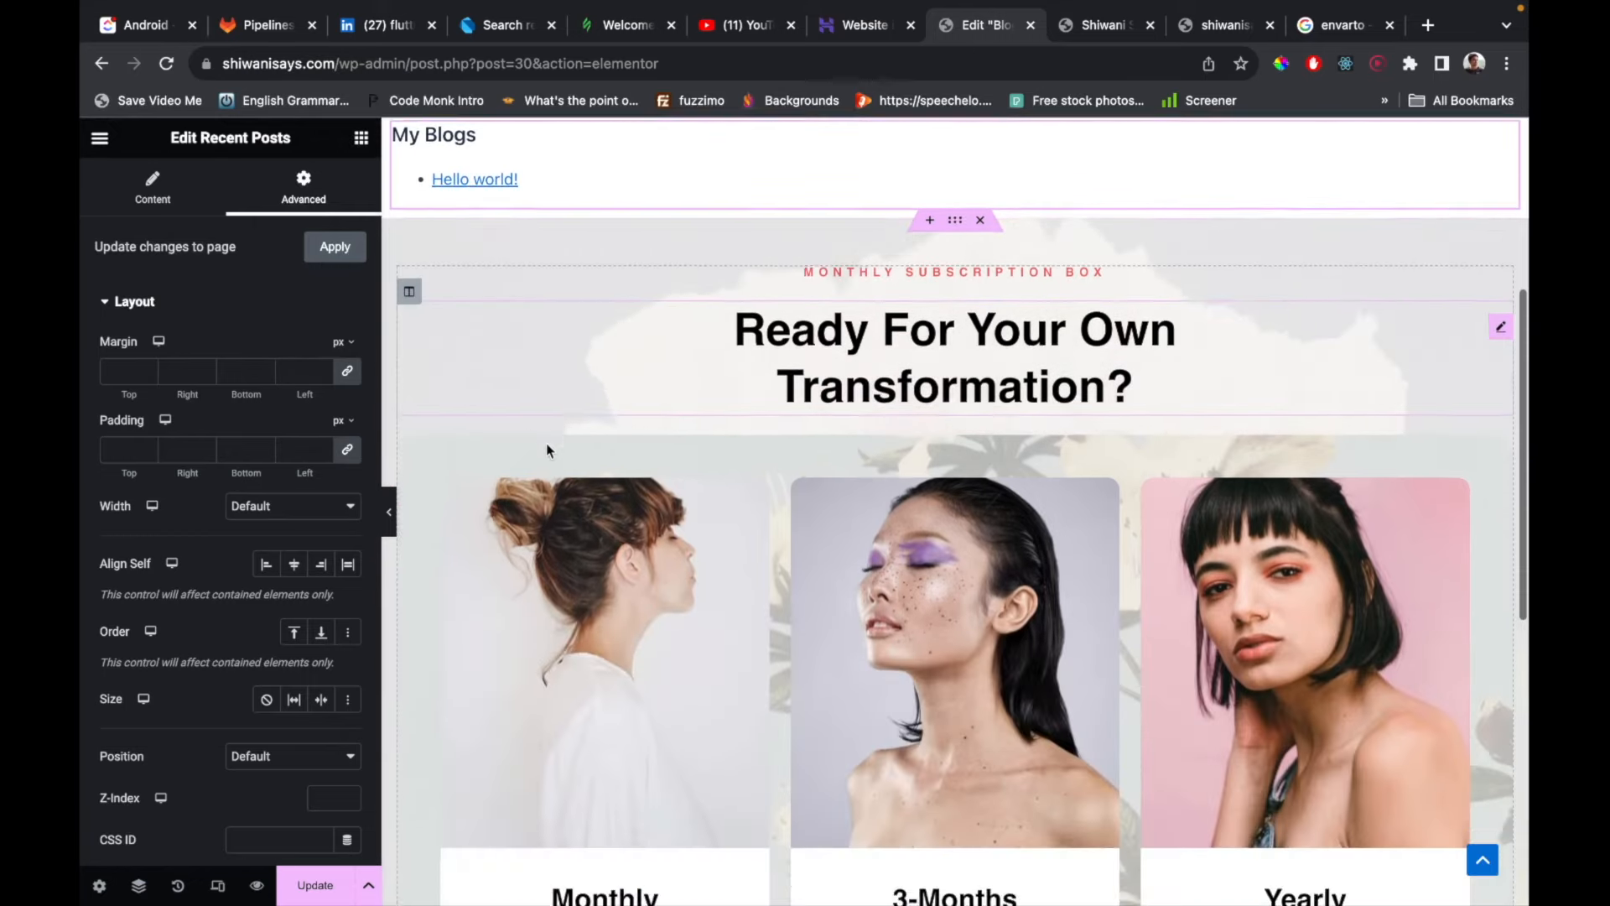
scroll(546, 451, up, 5)
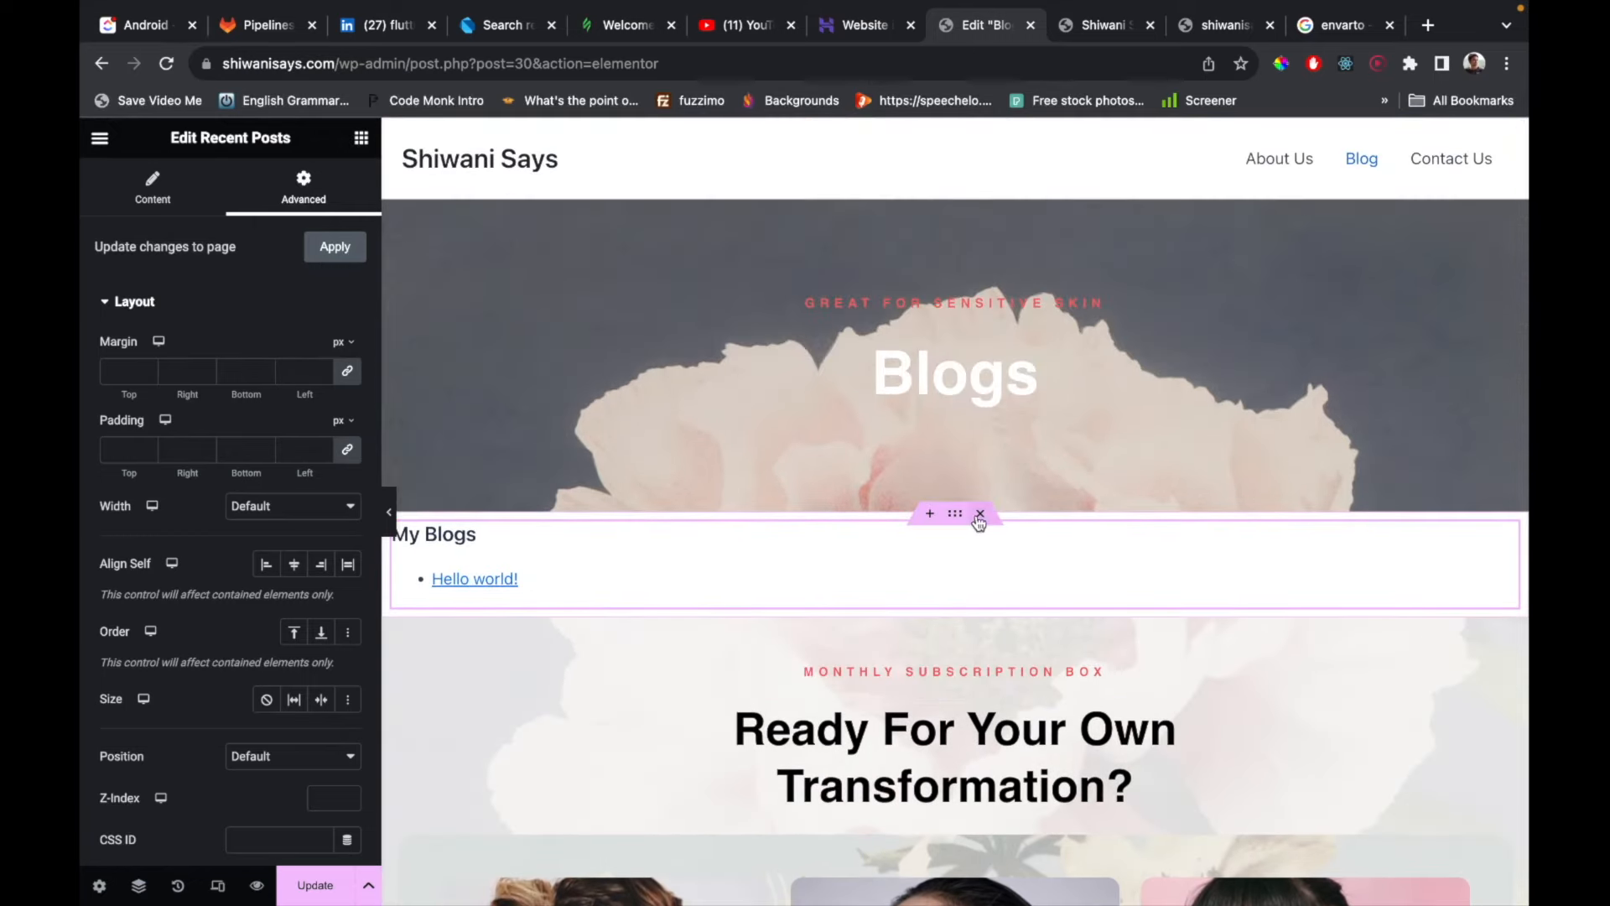
Insert a new section area above the My Blogs container and open the Envato template kit library from it.
click(955, 515)
click(929, 513)
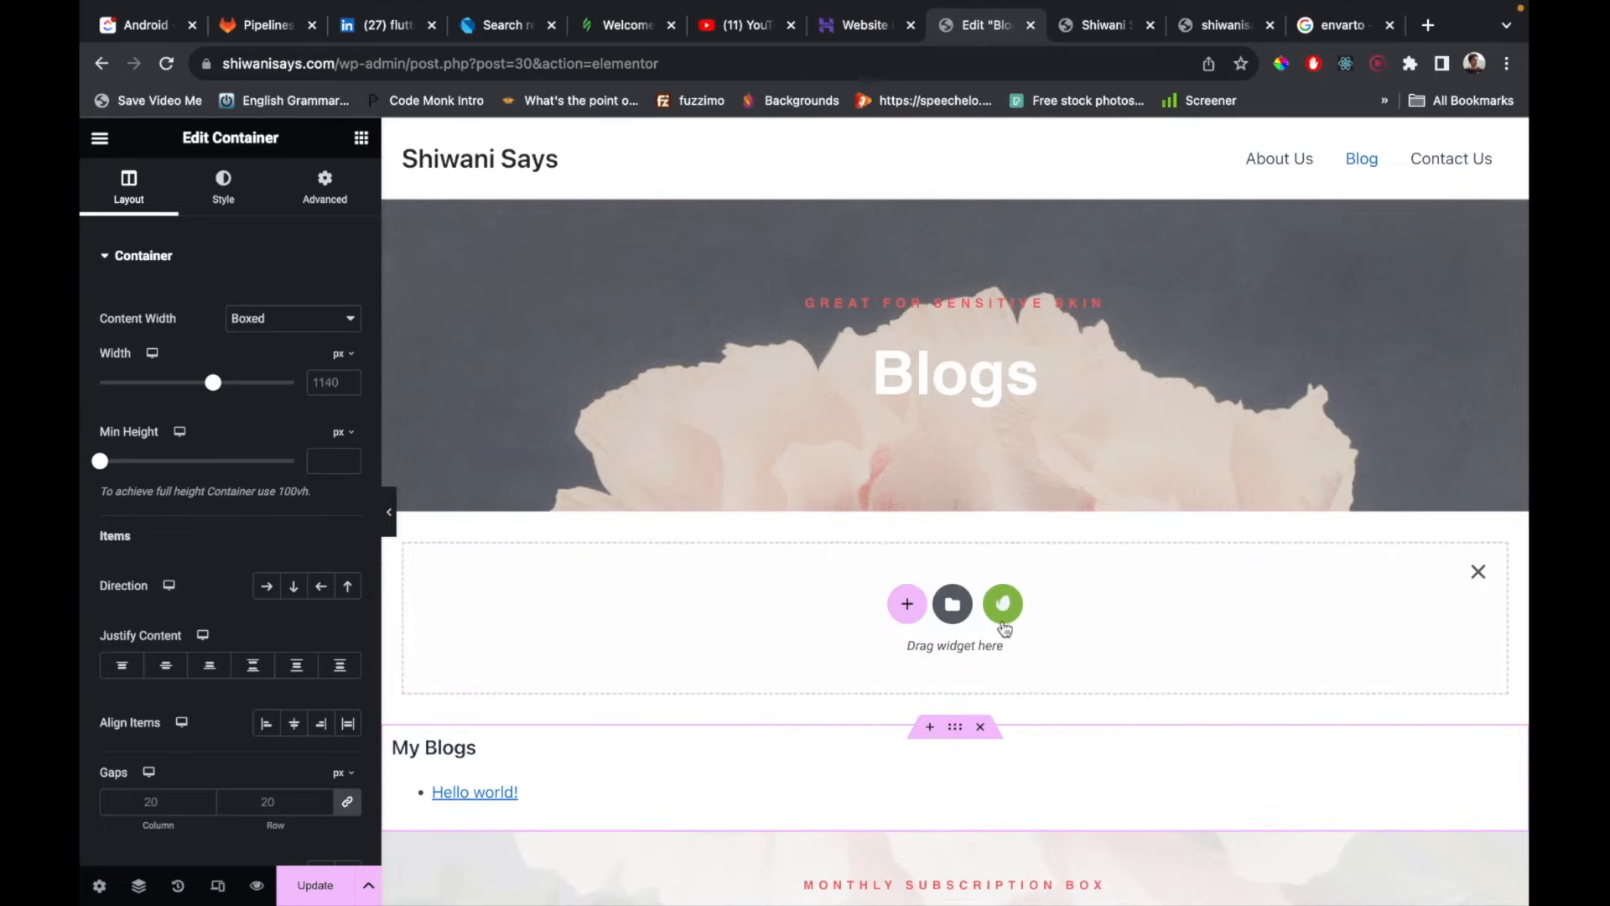
click(1004, 606)
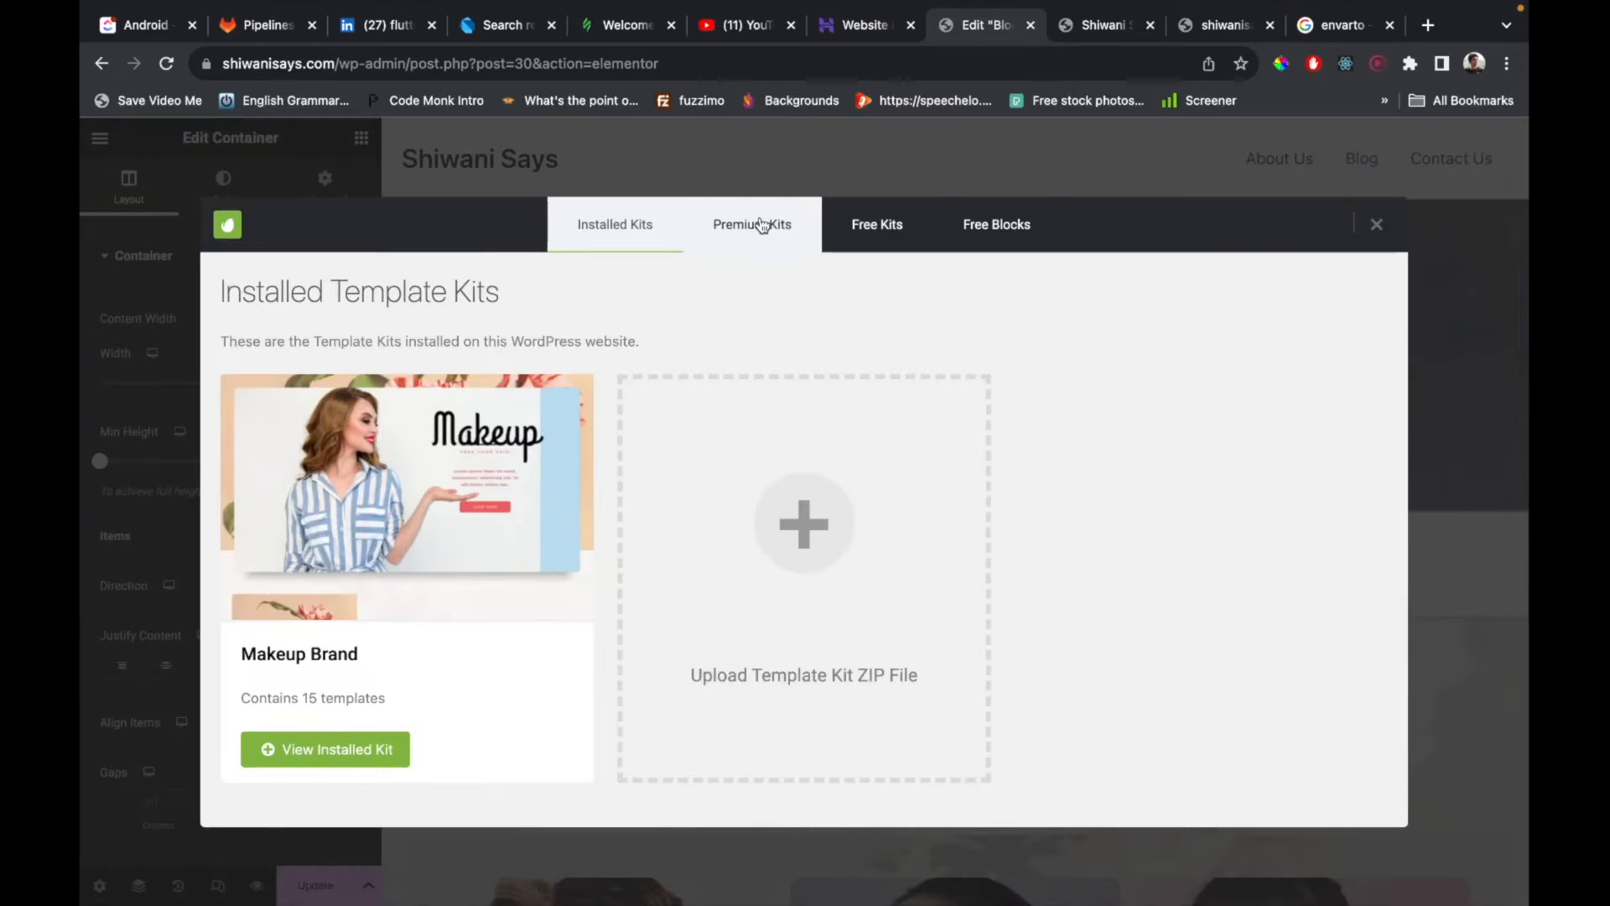
Search the free template kits for "blog" and clear the search.
click(761, 224)
click(866, 224)
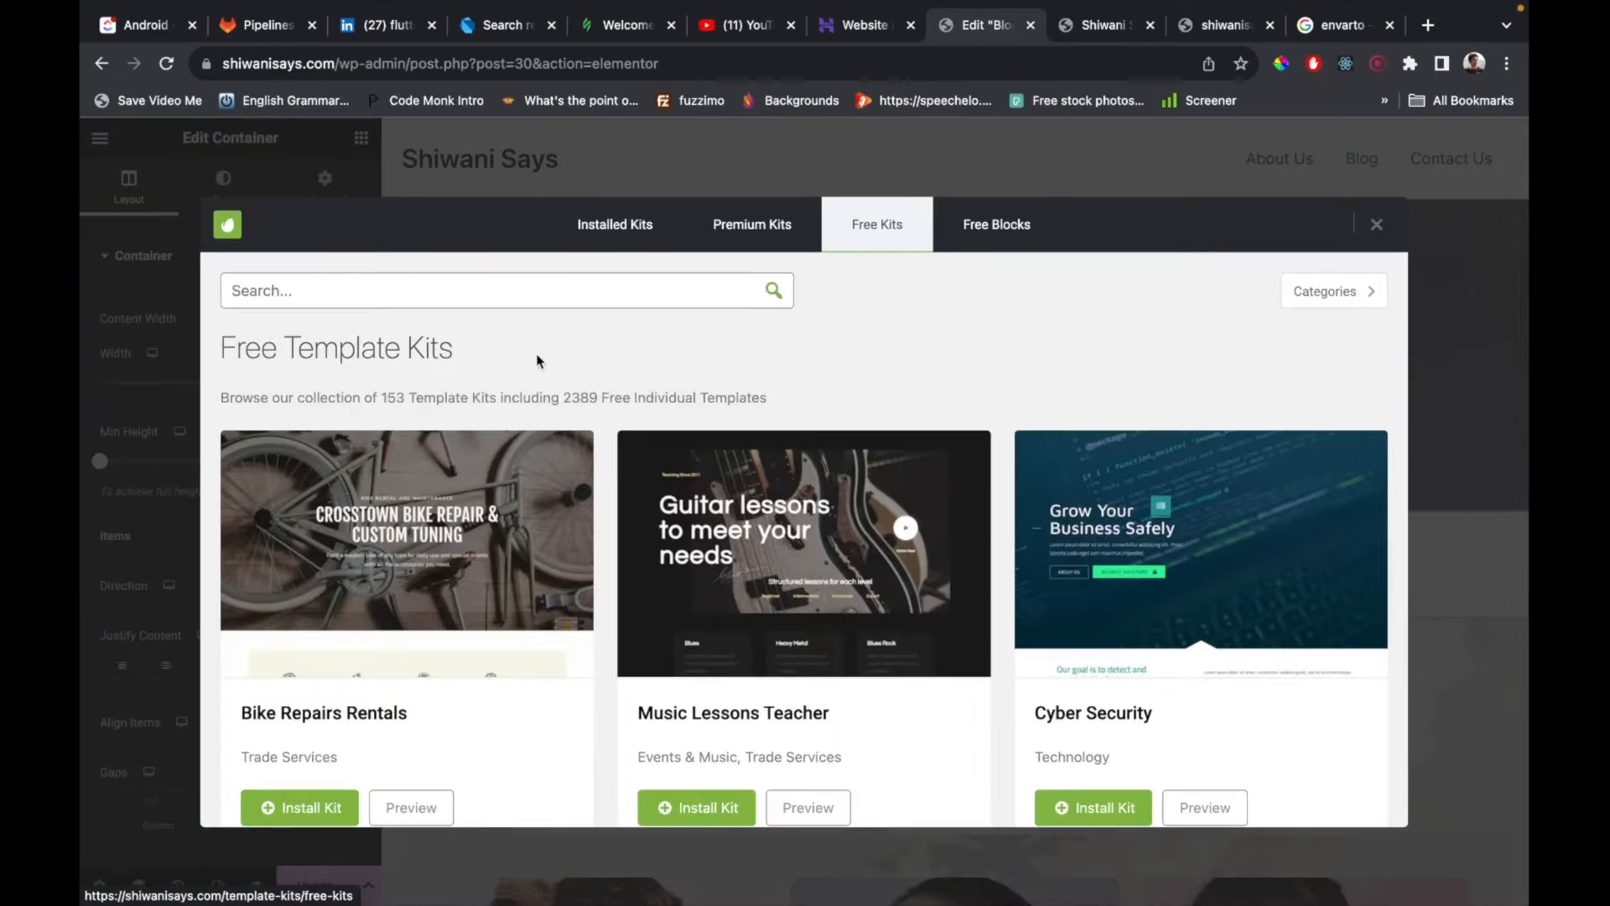
click(509, 288)
text(blog)
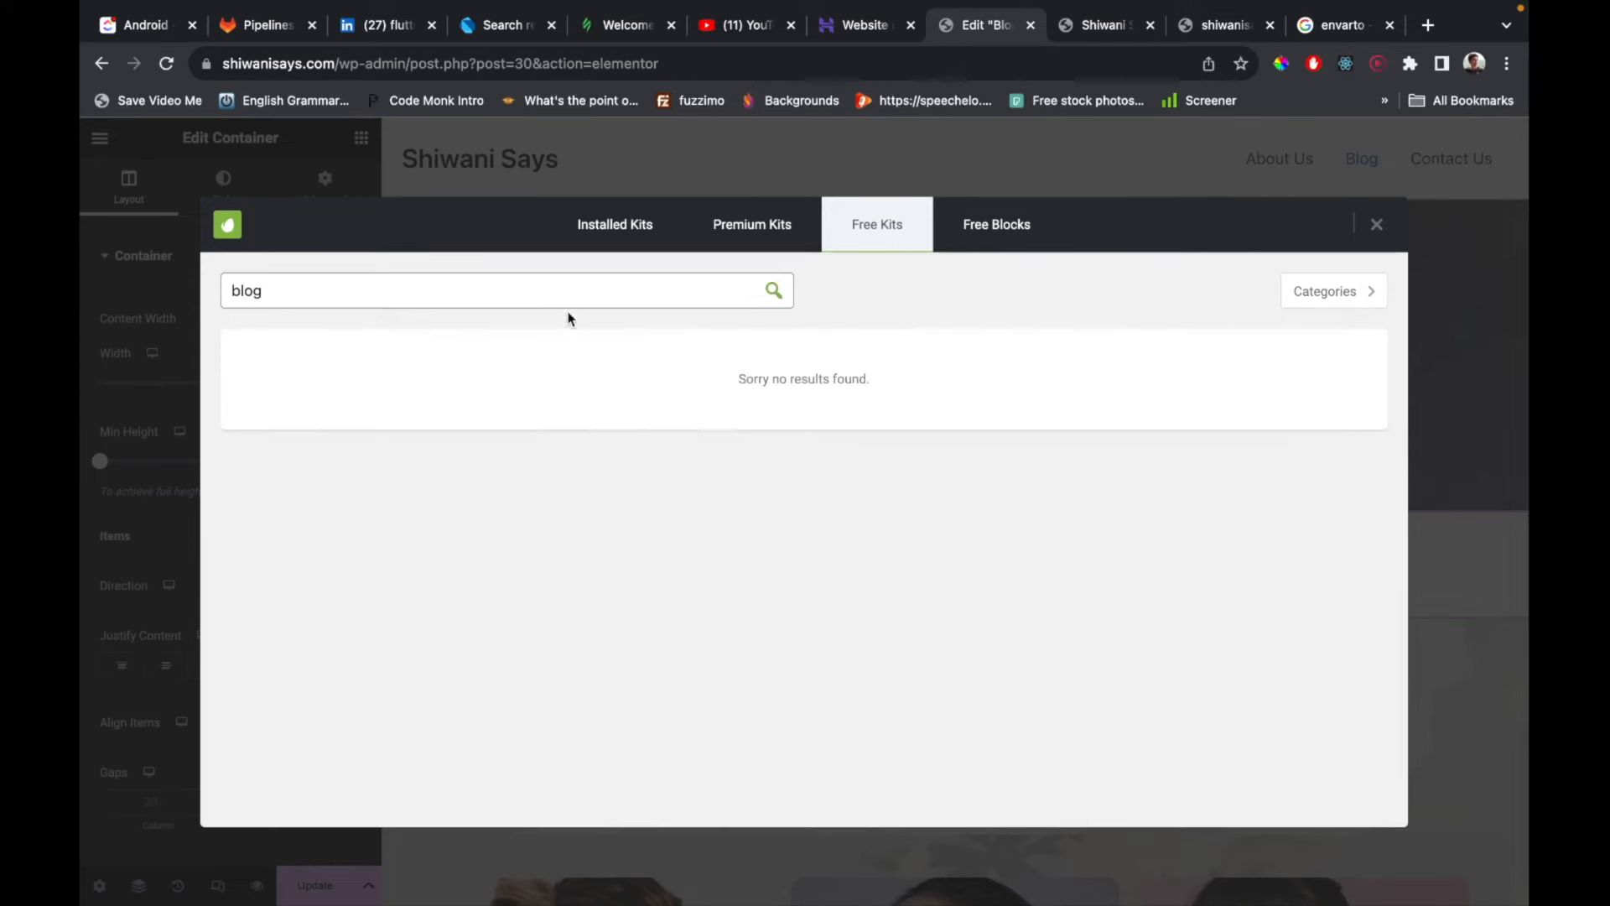
double_click(539, 300)
key(BackSpace)
Preview the free Bike Repairs Rentals kit and examine its page templates for a layout suited to blog posts.
click(762, 228)
click(866, 247)
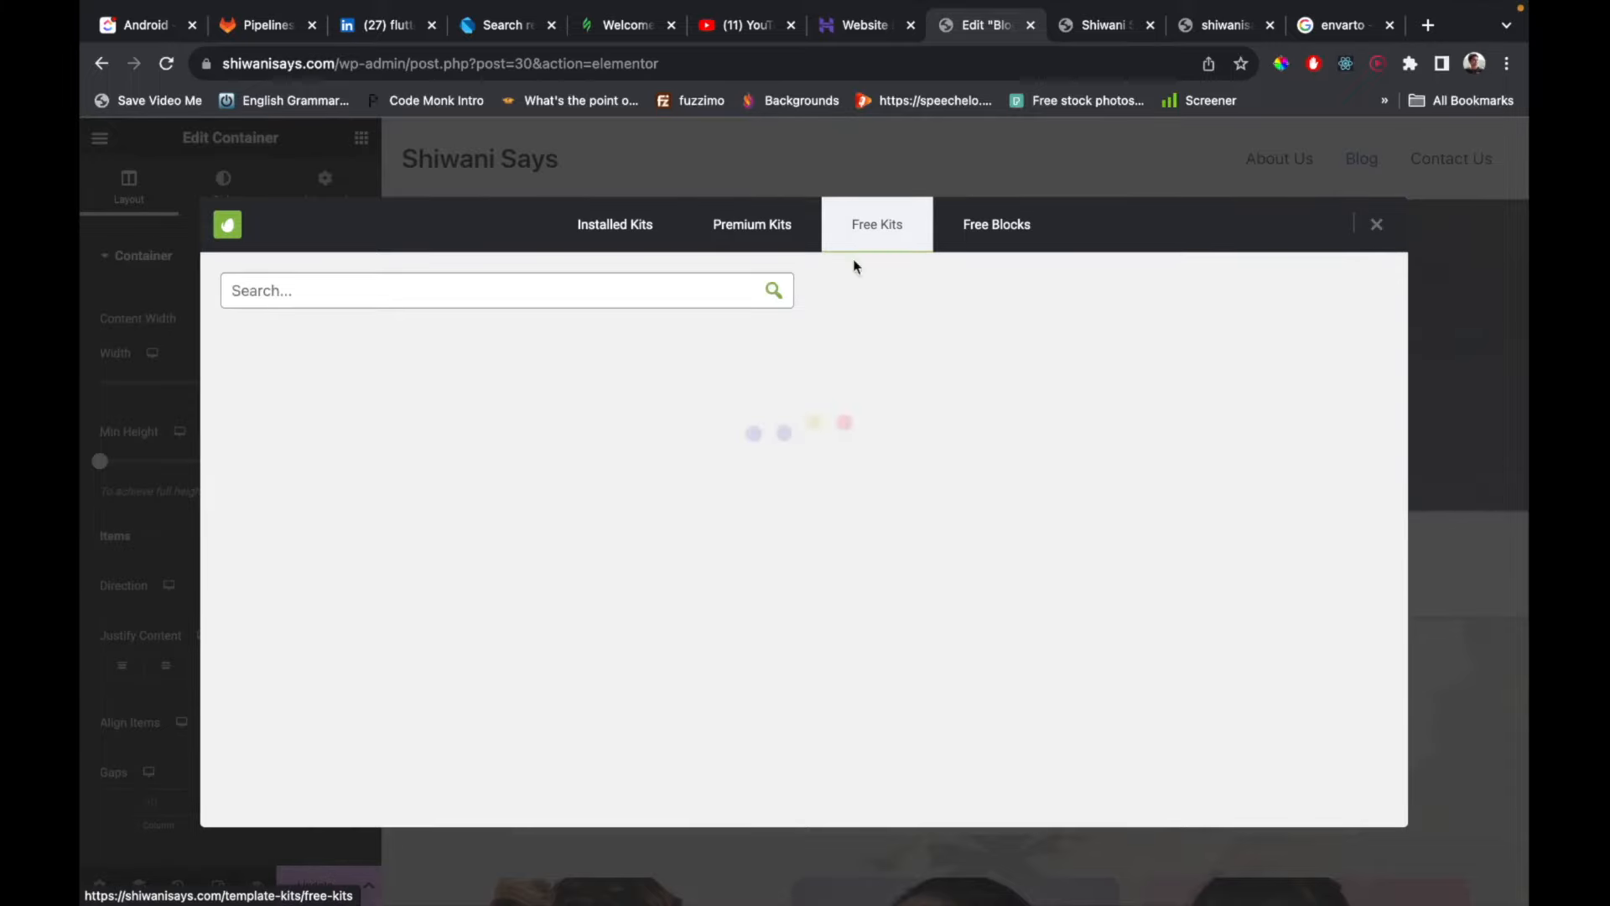
scroll(677, 515, down, 4)
click(430, 495)
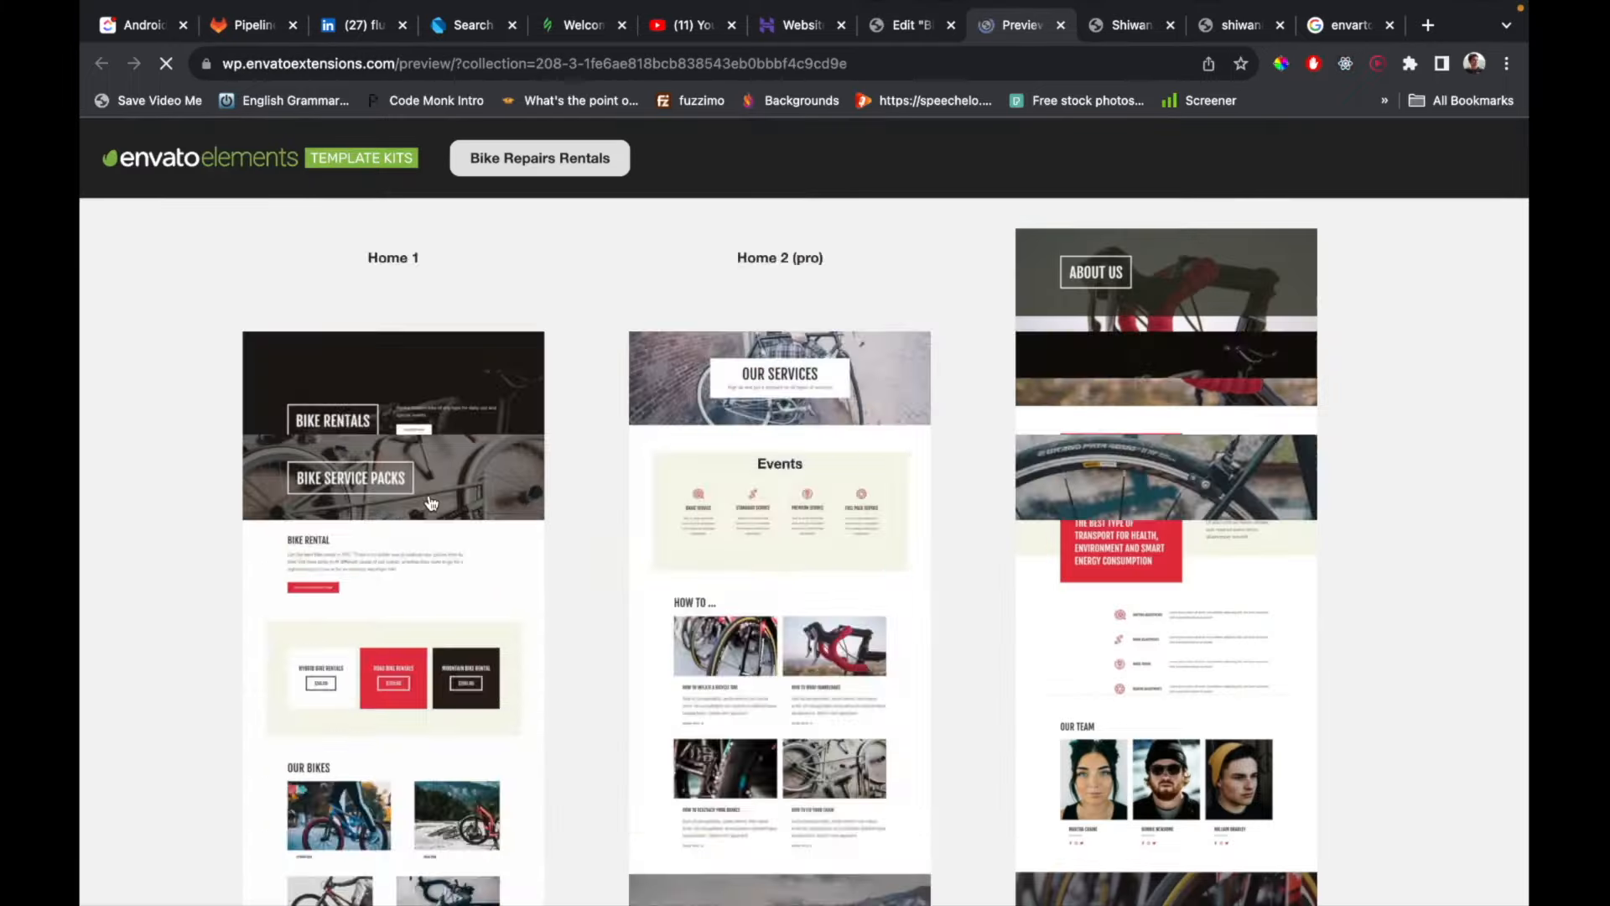
scroll(851, 479, down, 5)
scroll(850, 480, down, 10)
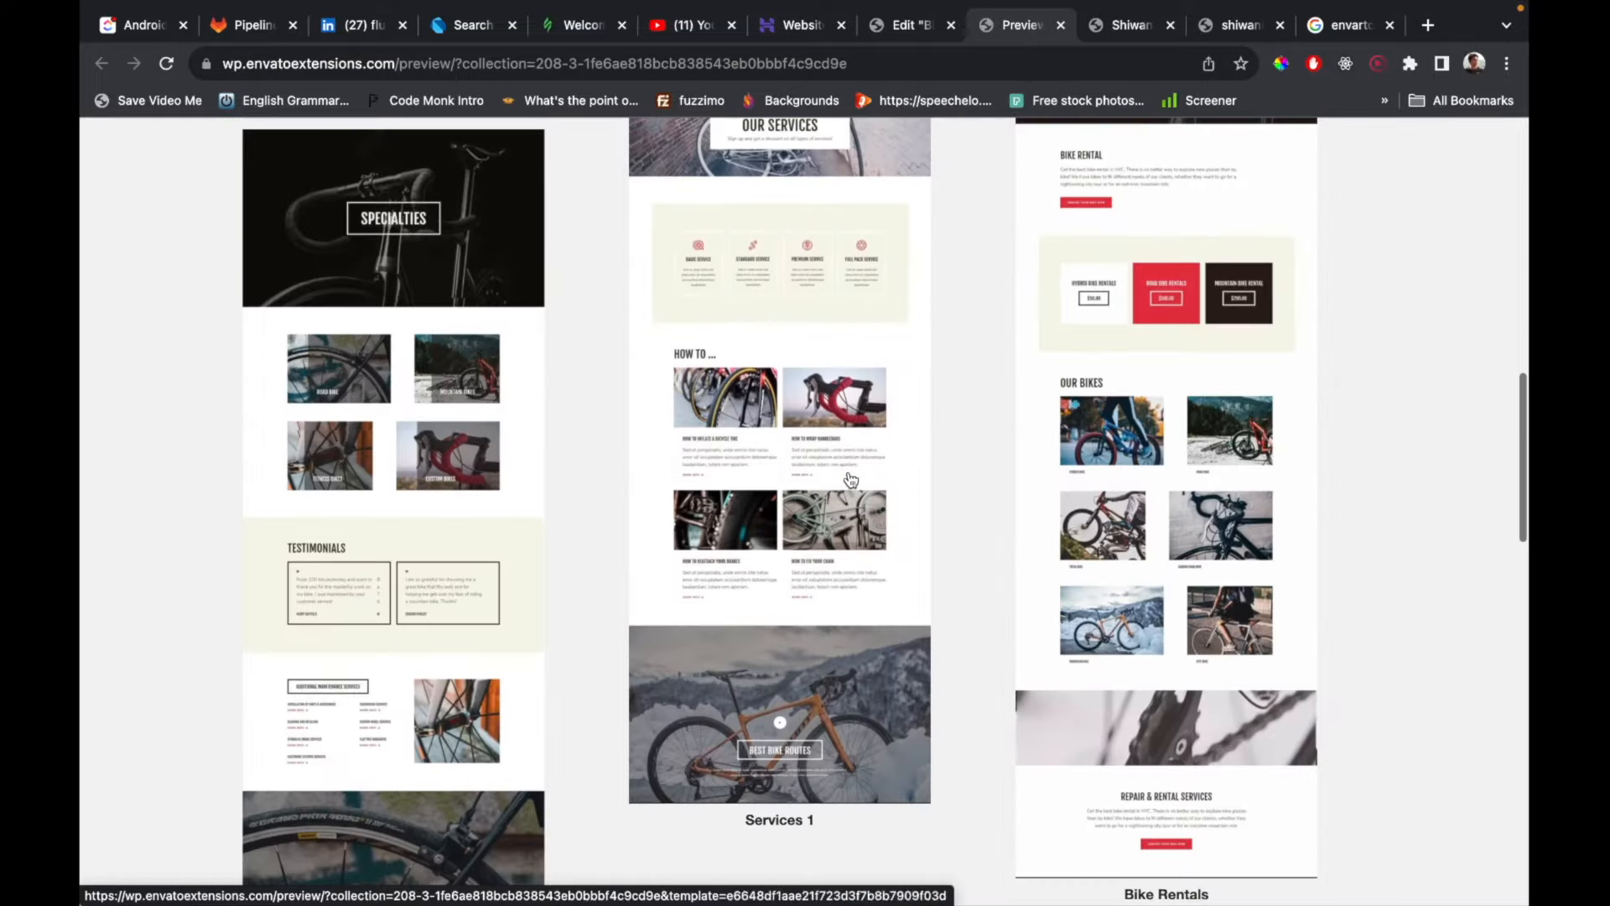
scroll(851, 479, up, 1)
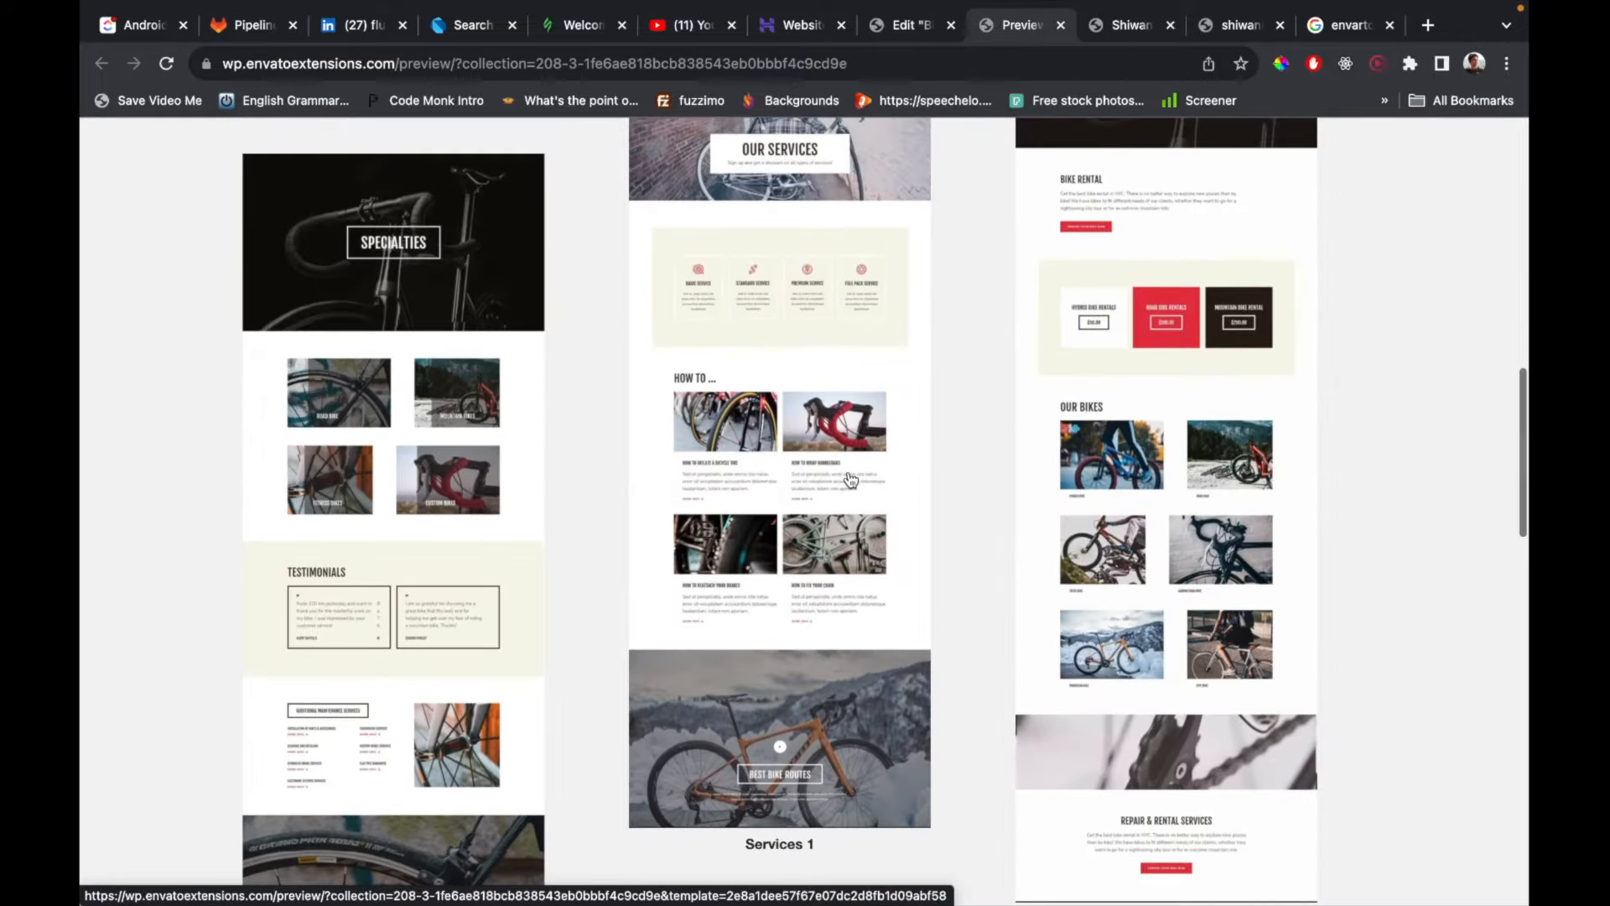
scroll(848, 502, down, 10)
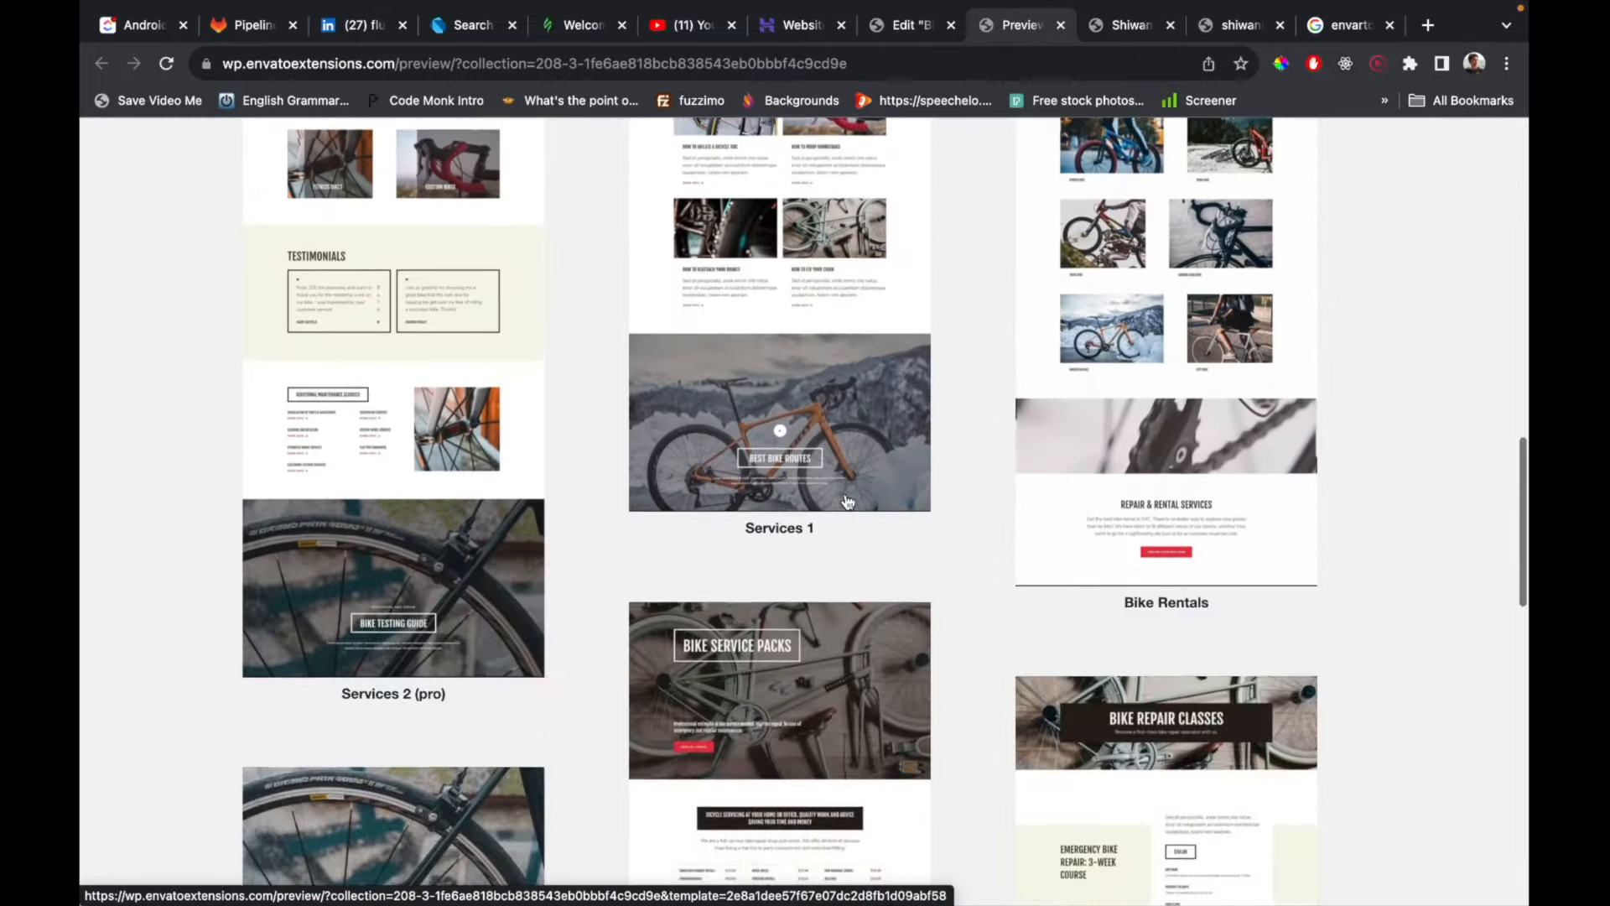
scroll(848, 502, down, 8)
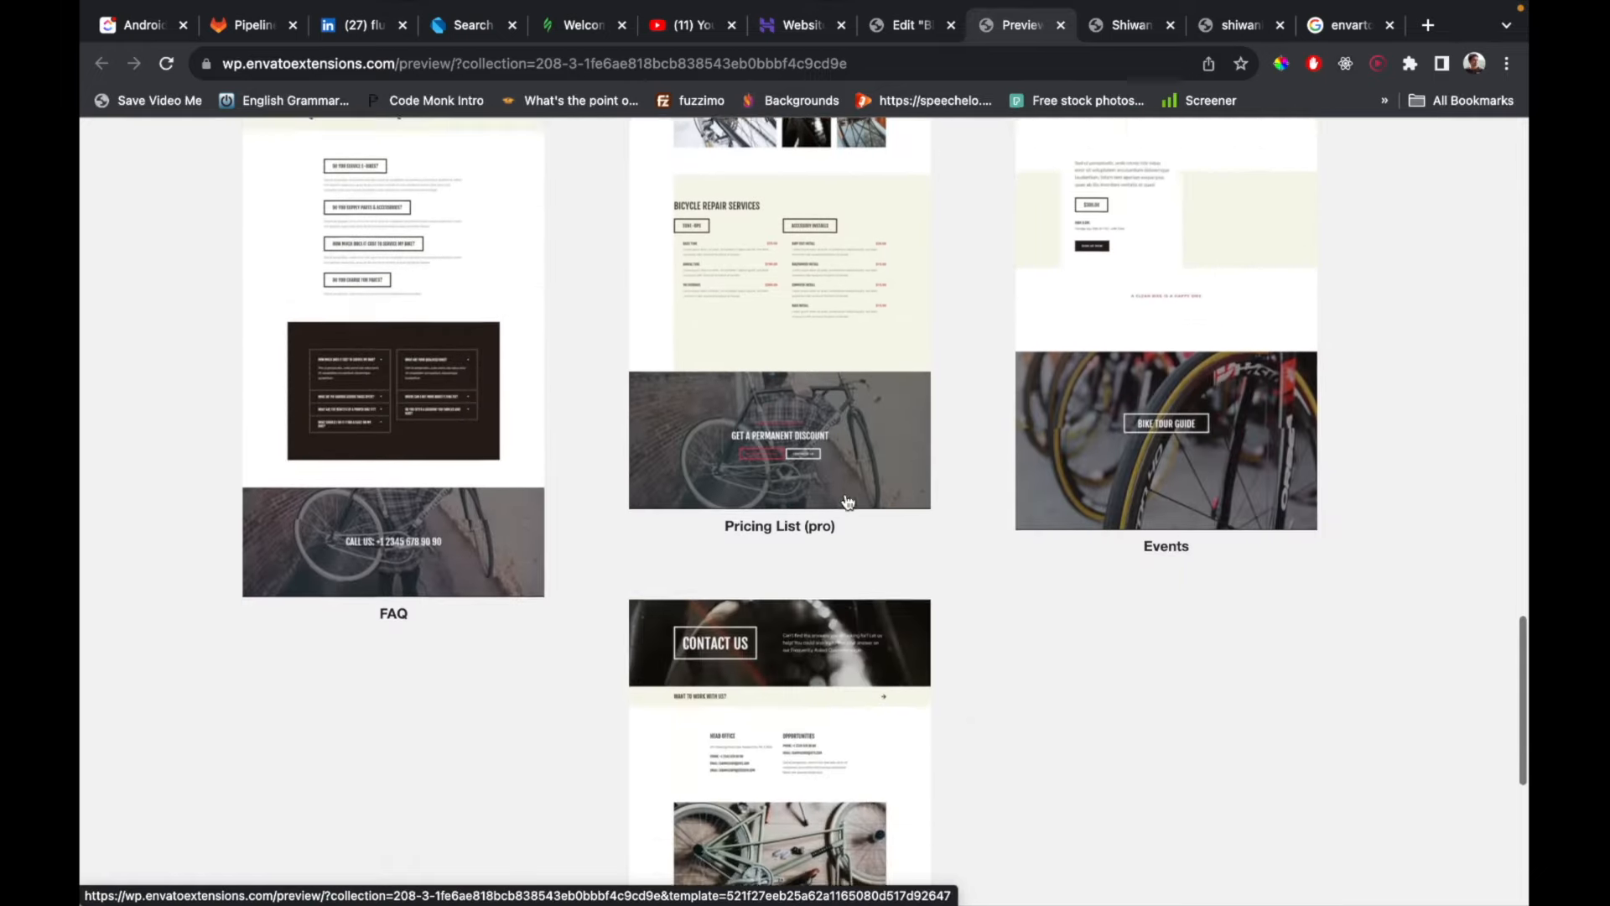
scroll(848, 502, down, 3)
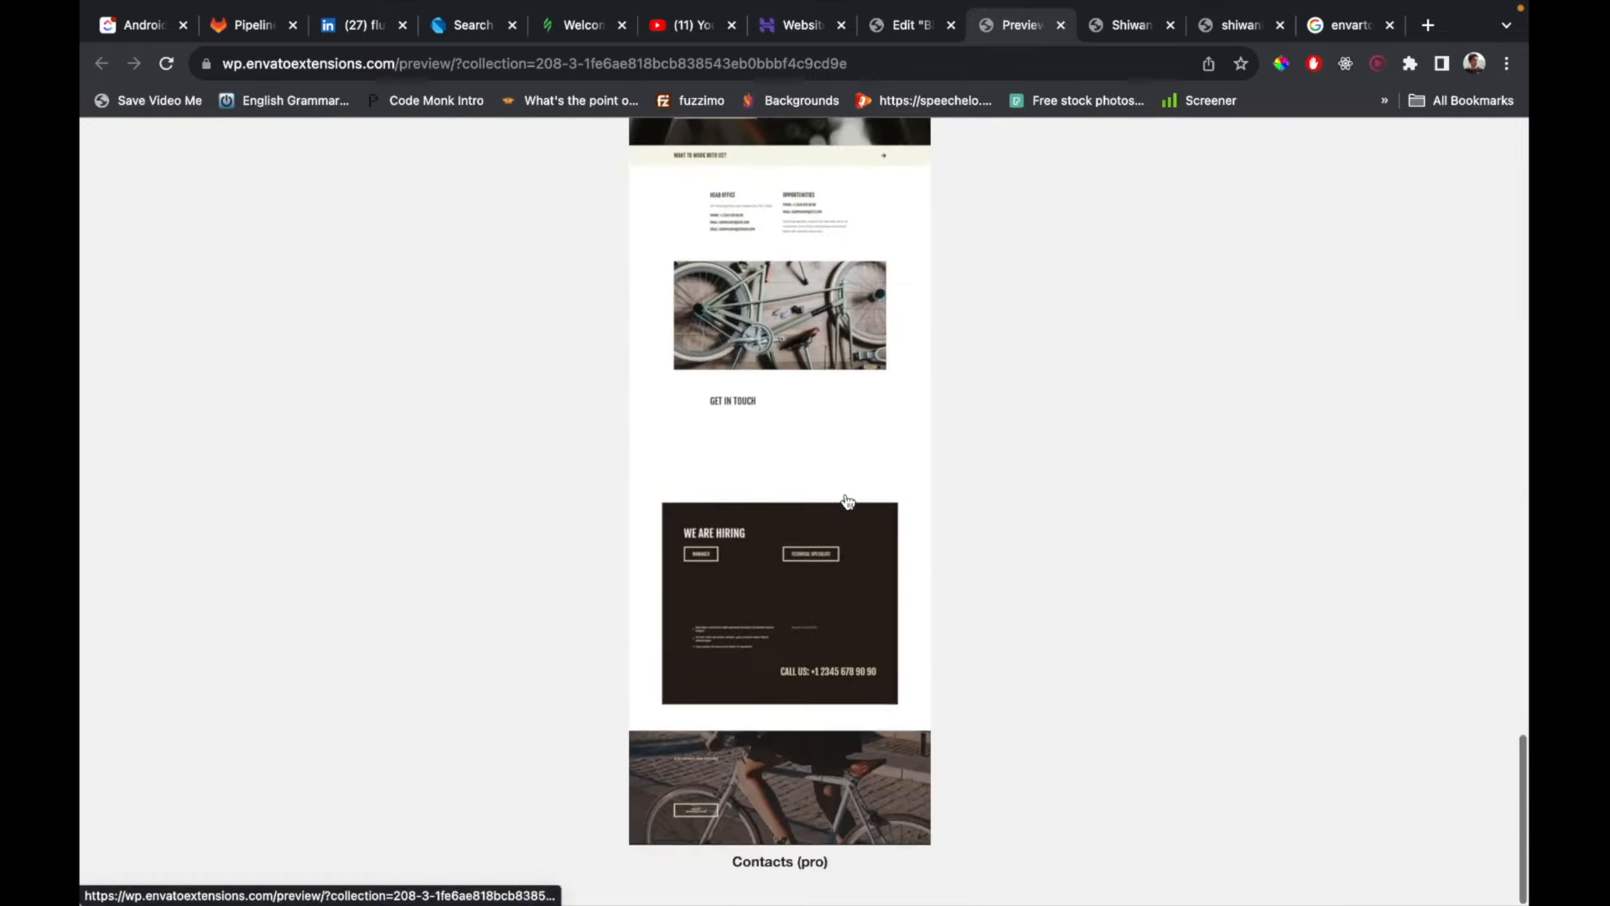
scroll(848, 502, up, 20)
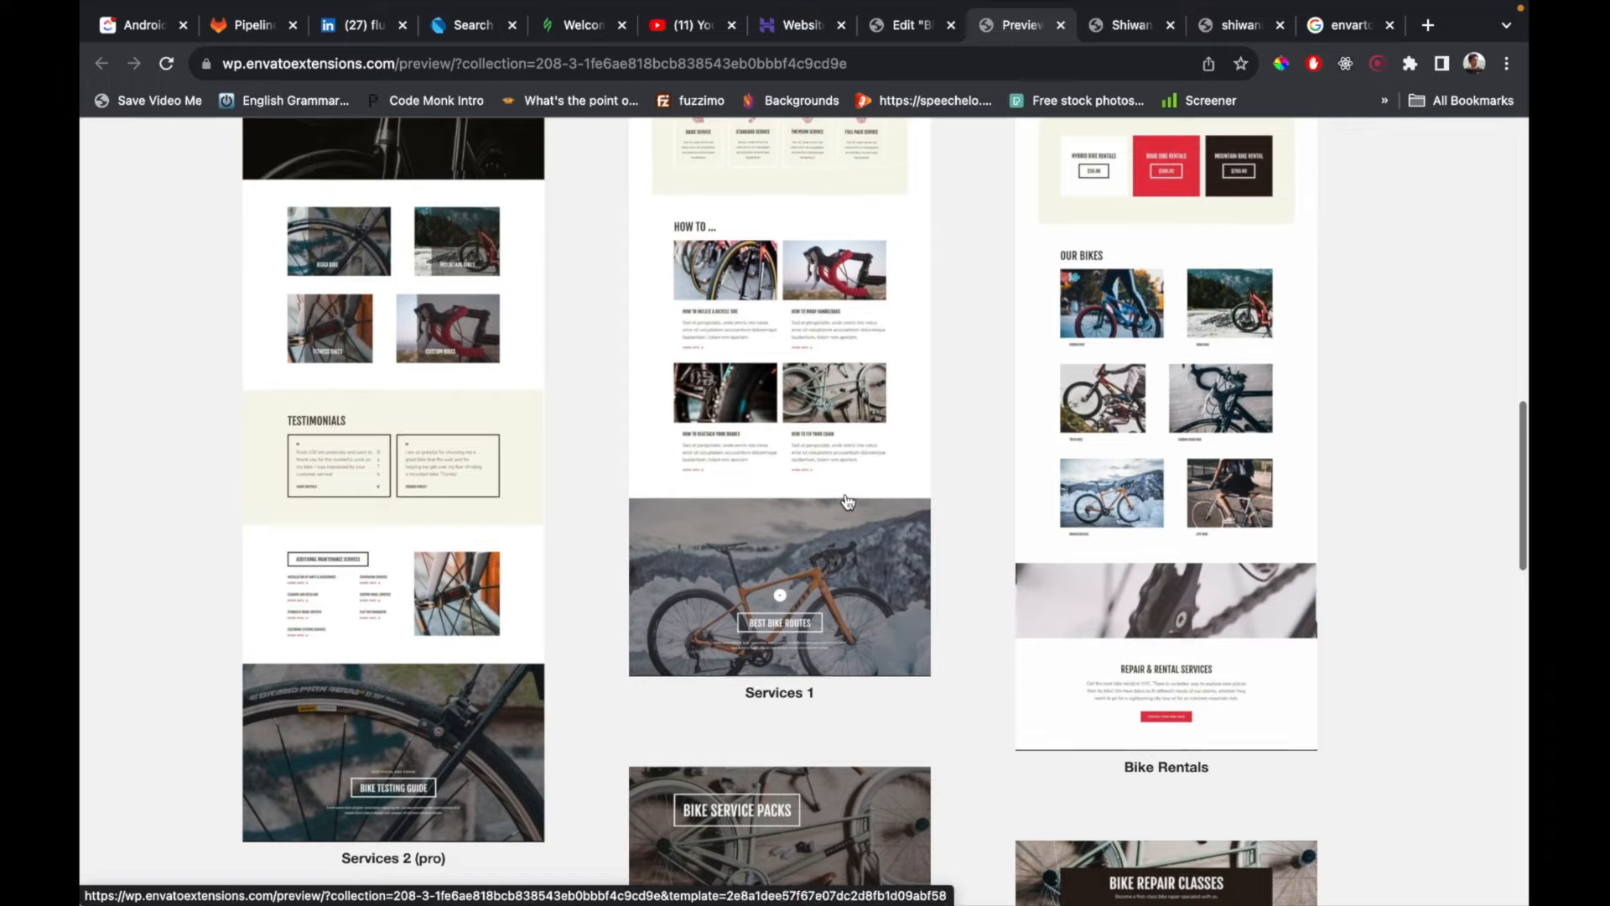
Return to the Blog page editor and open the installed makeup kit in the template library.
scroll(848, 501, up, 10)
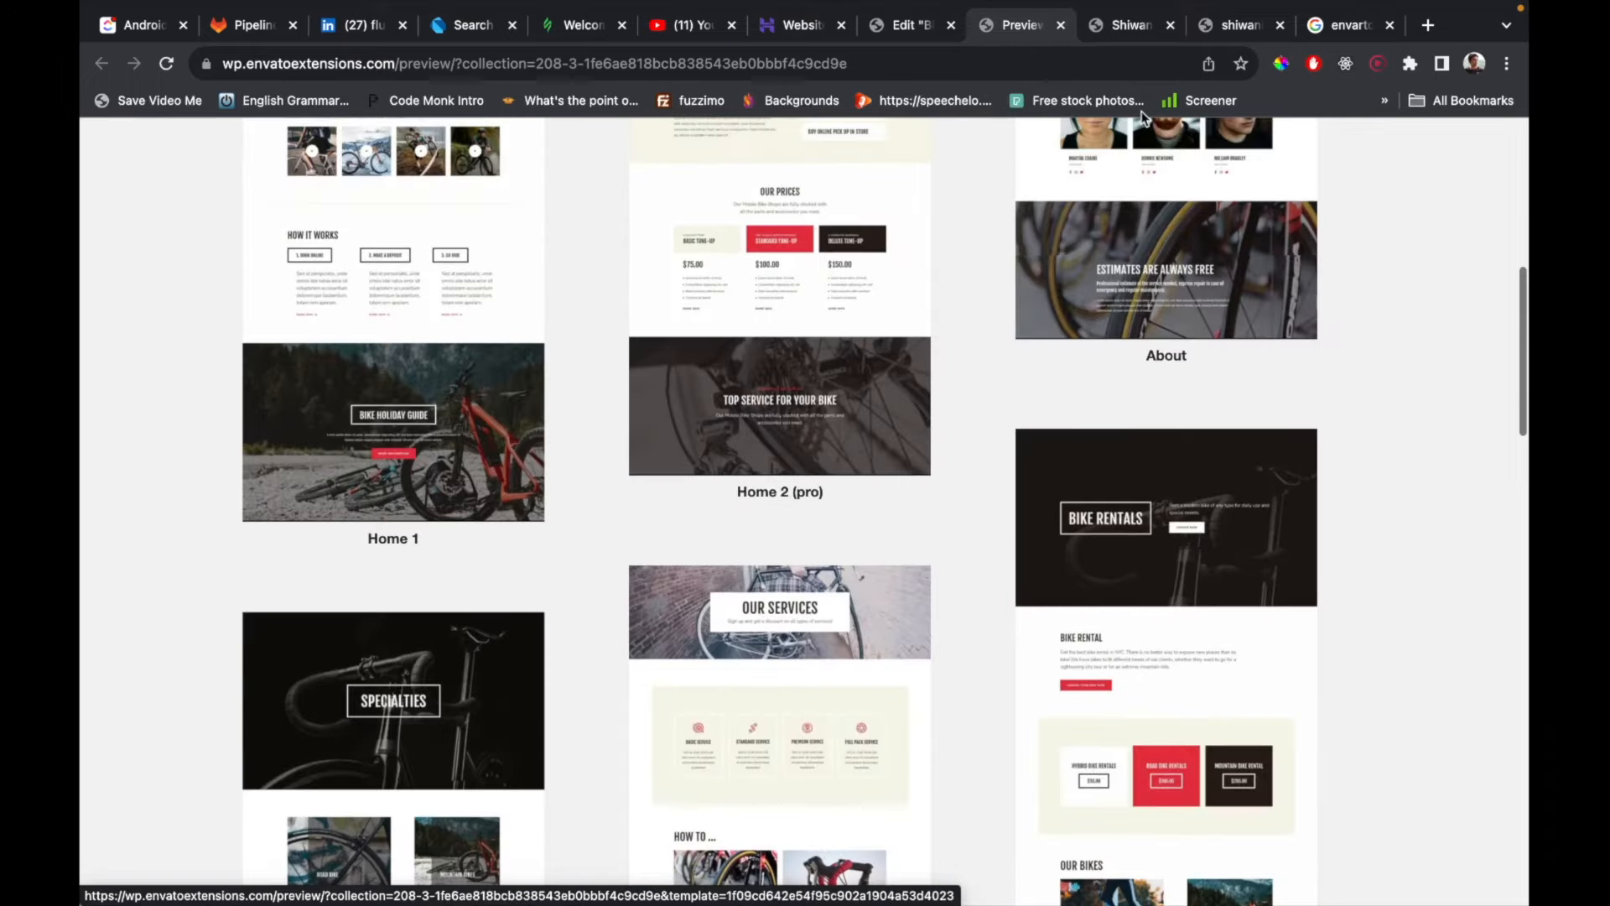
click(921, 31)
scroll(738, 644, up, 5)
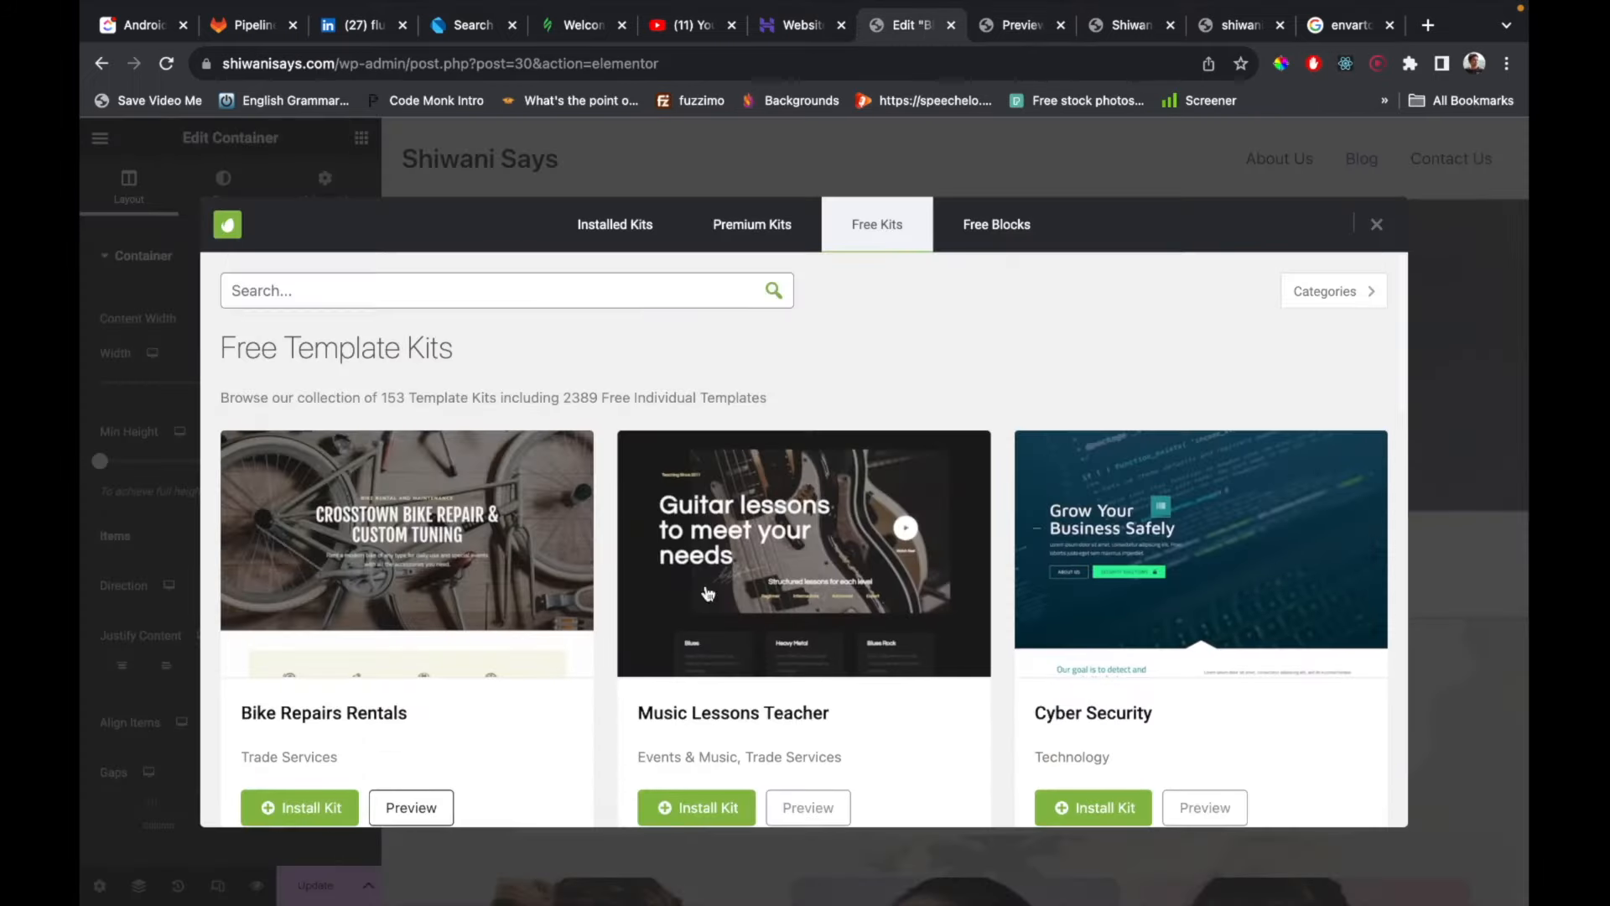
click(615, 224)
click(324, 751)
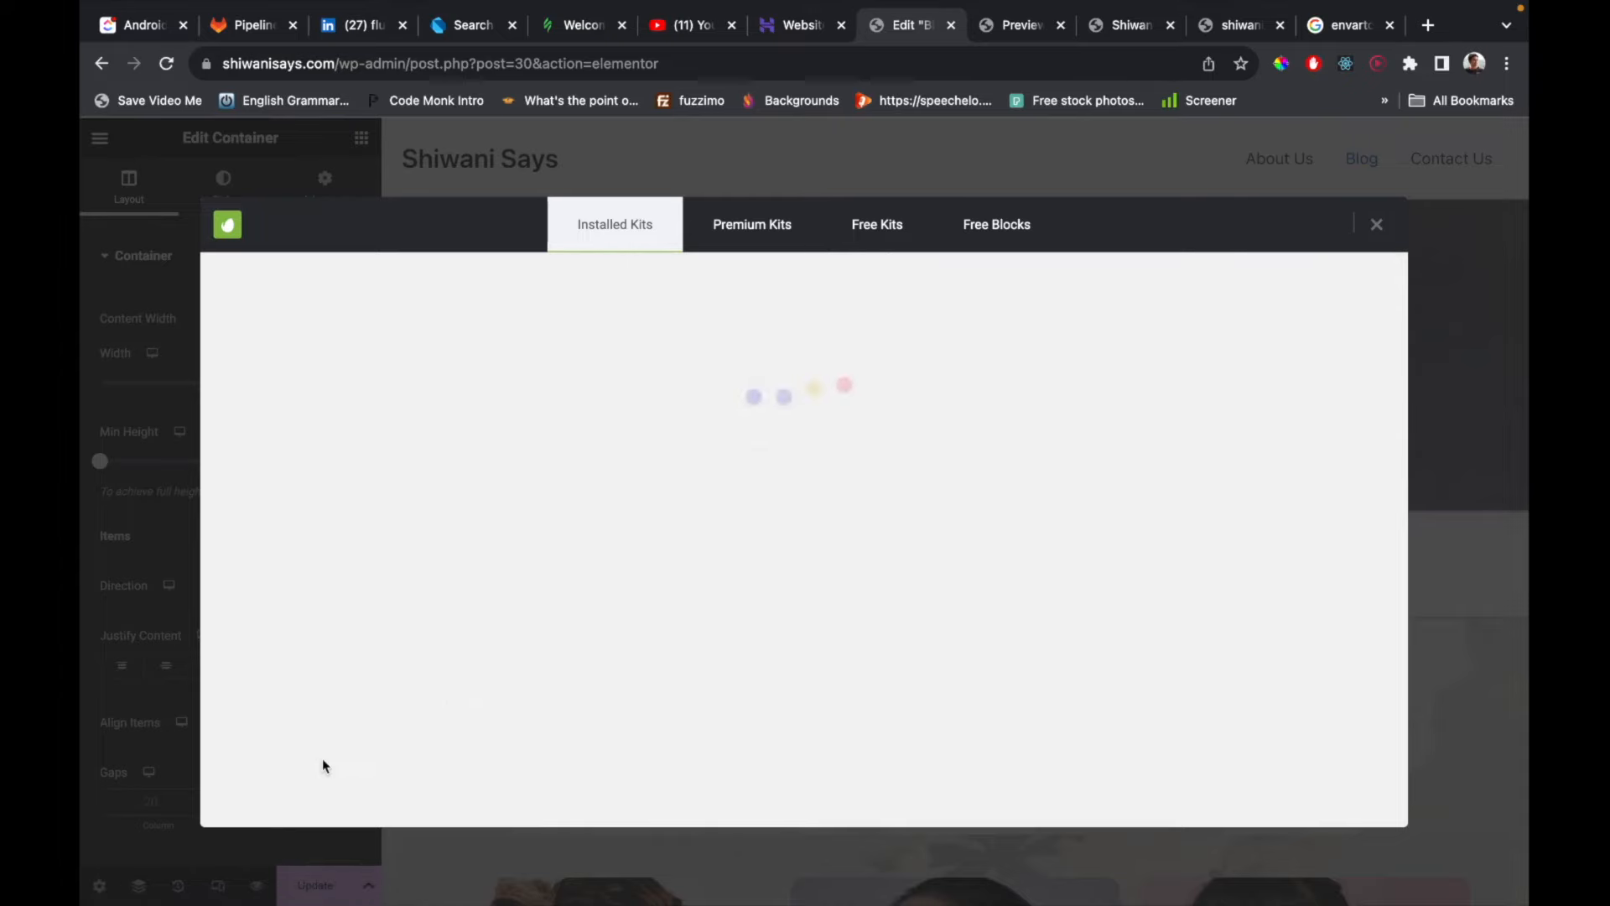
Examine the installed kit's page templates for a layout suited to listing blog posts.
scroll(626, 577, down, 5)
scroll(626, 577, down, 3)
scroll(627, 577, up, 4)
scroll(628, 584, down, 5)
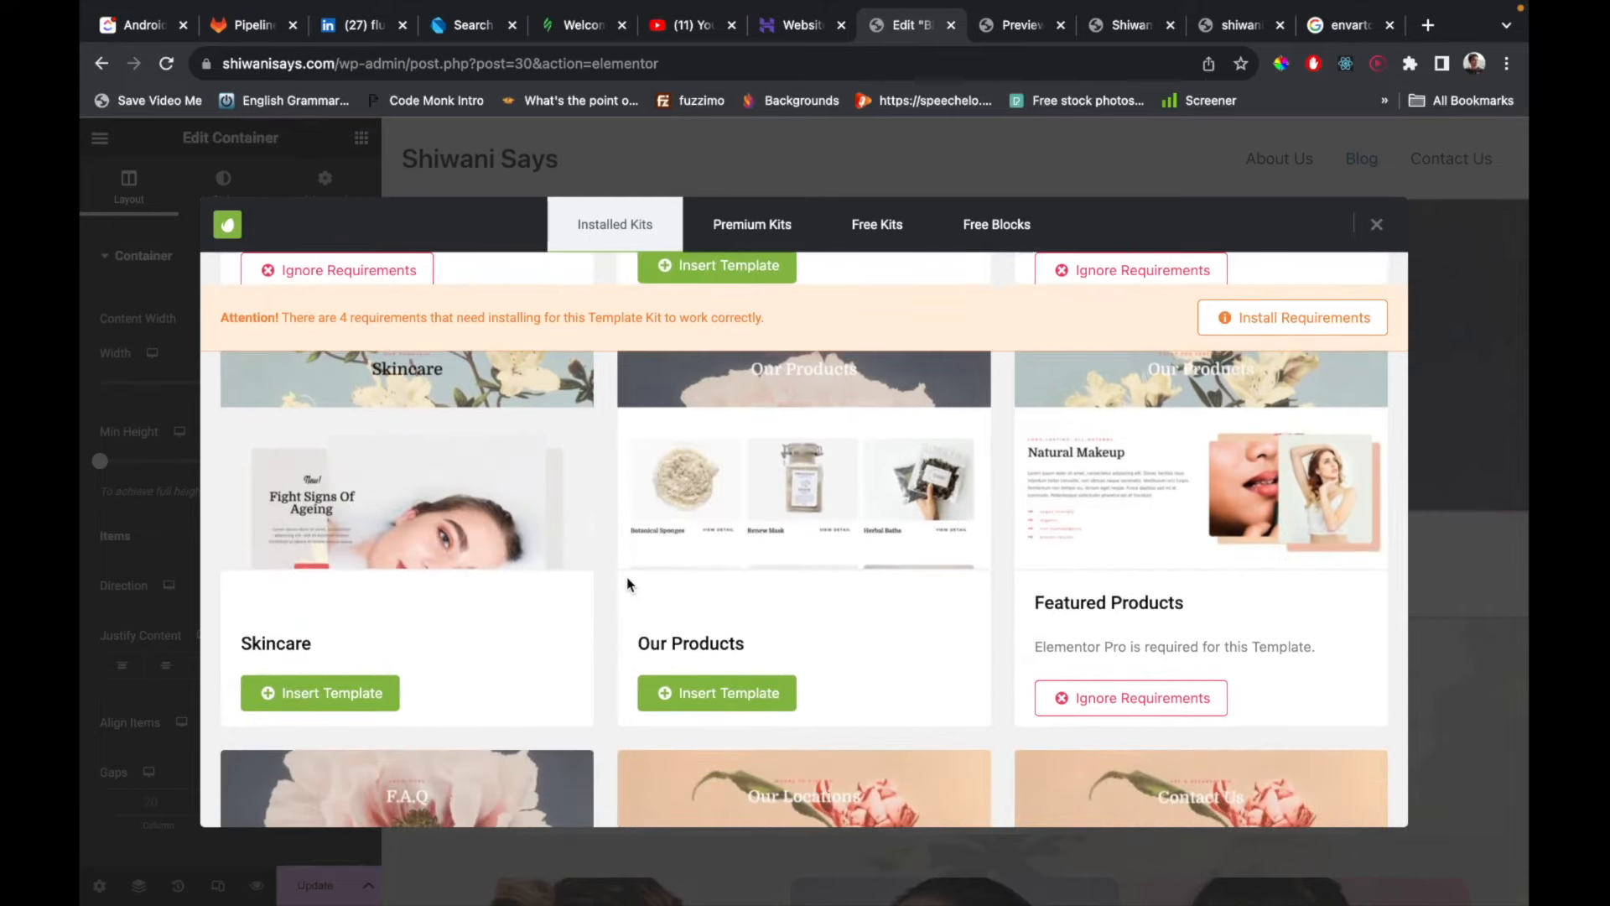
scroll(629, 584, down, 3)
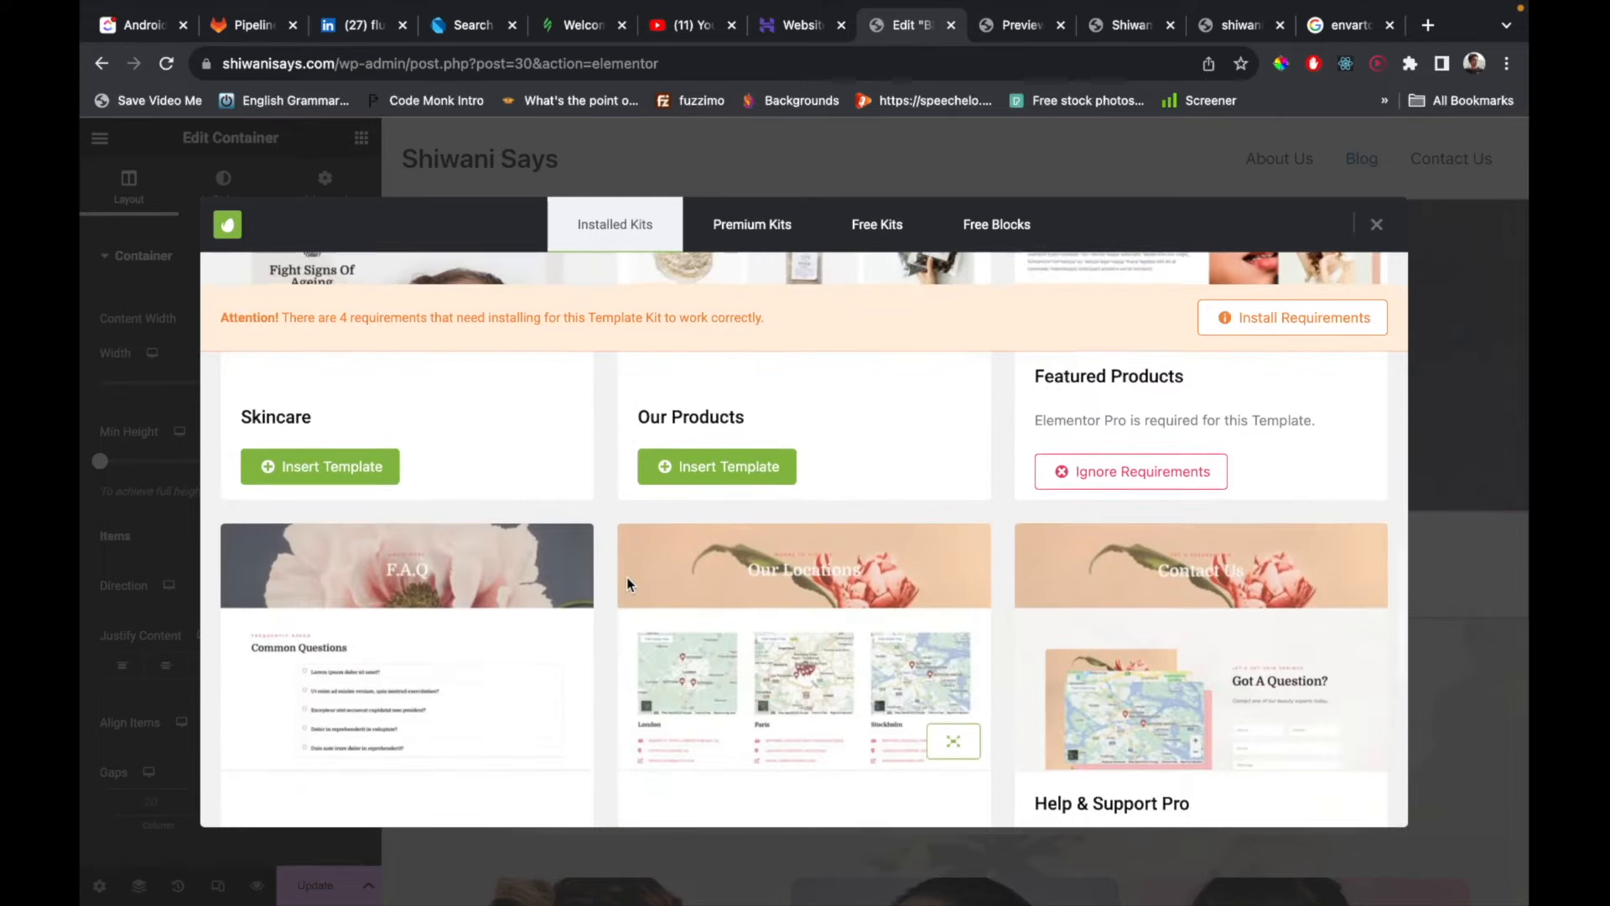
scroll(628, 584, down, 2)
scroll(628, 584, down, 3)
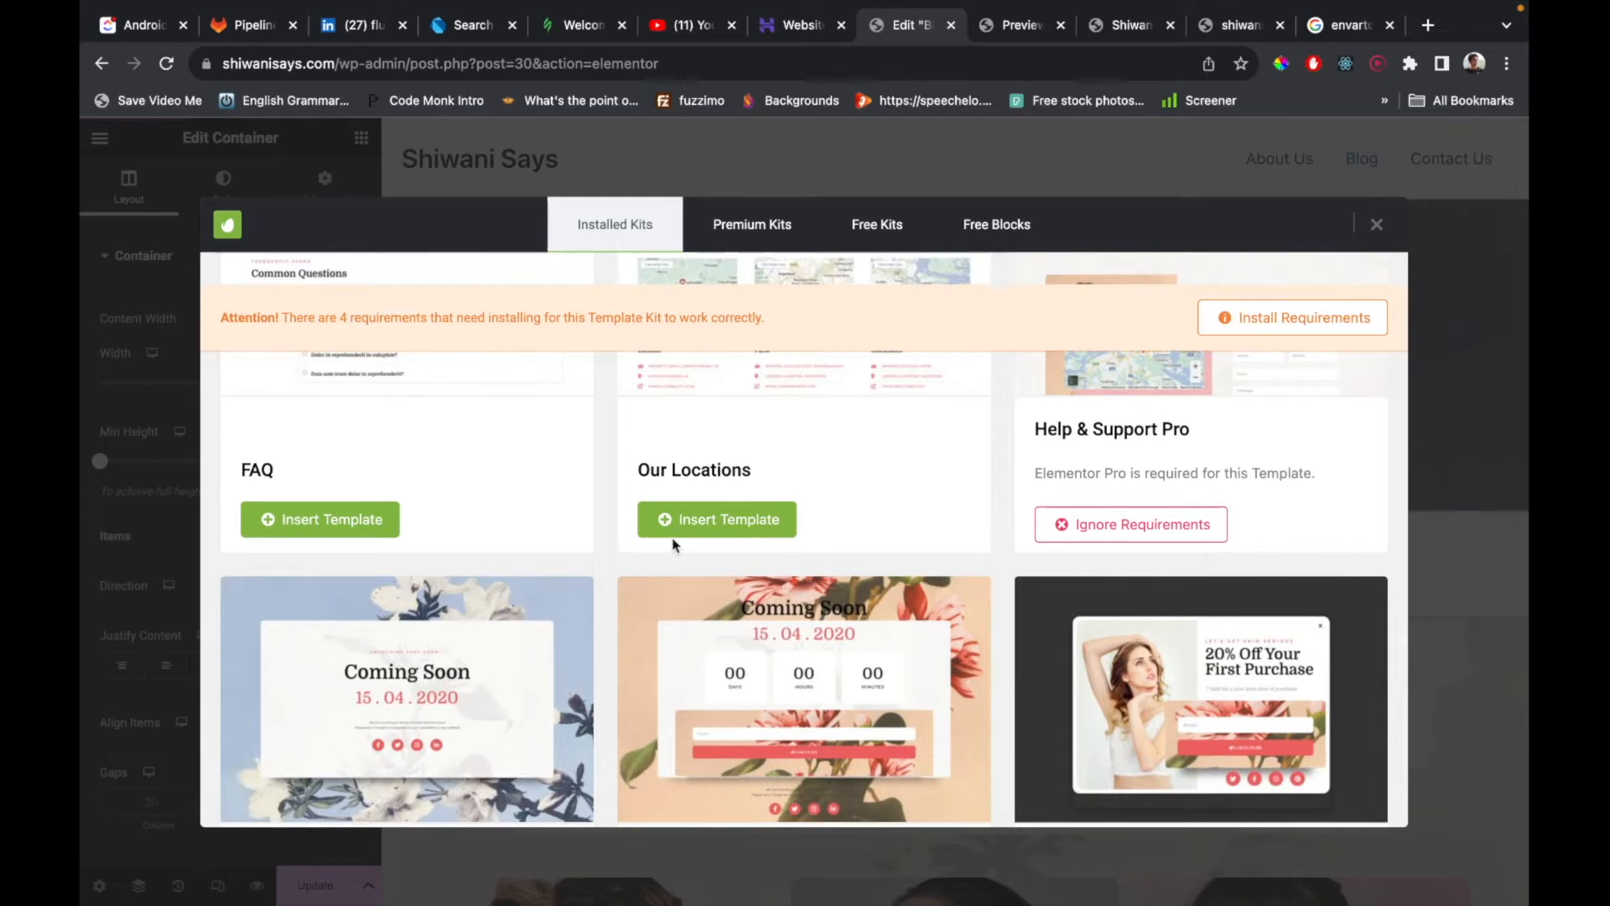
scroll(672, 543, down, 3)
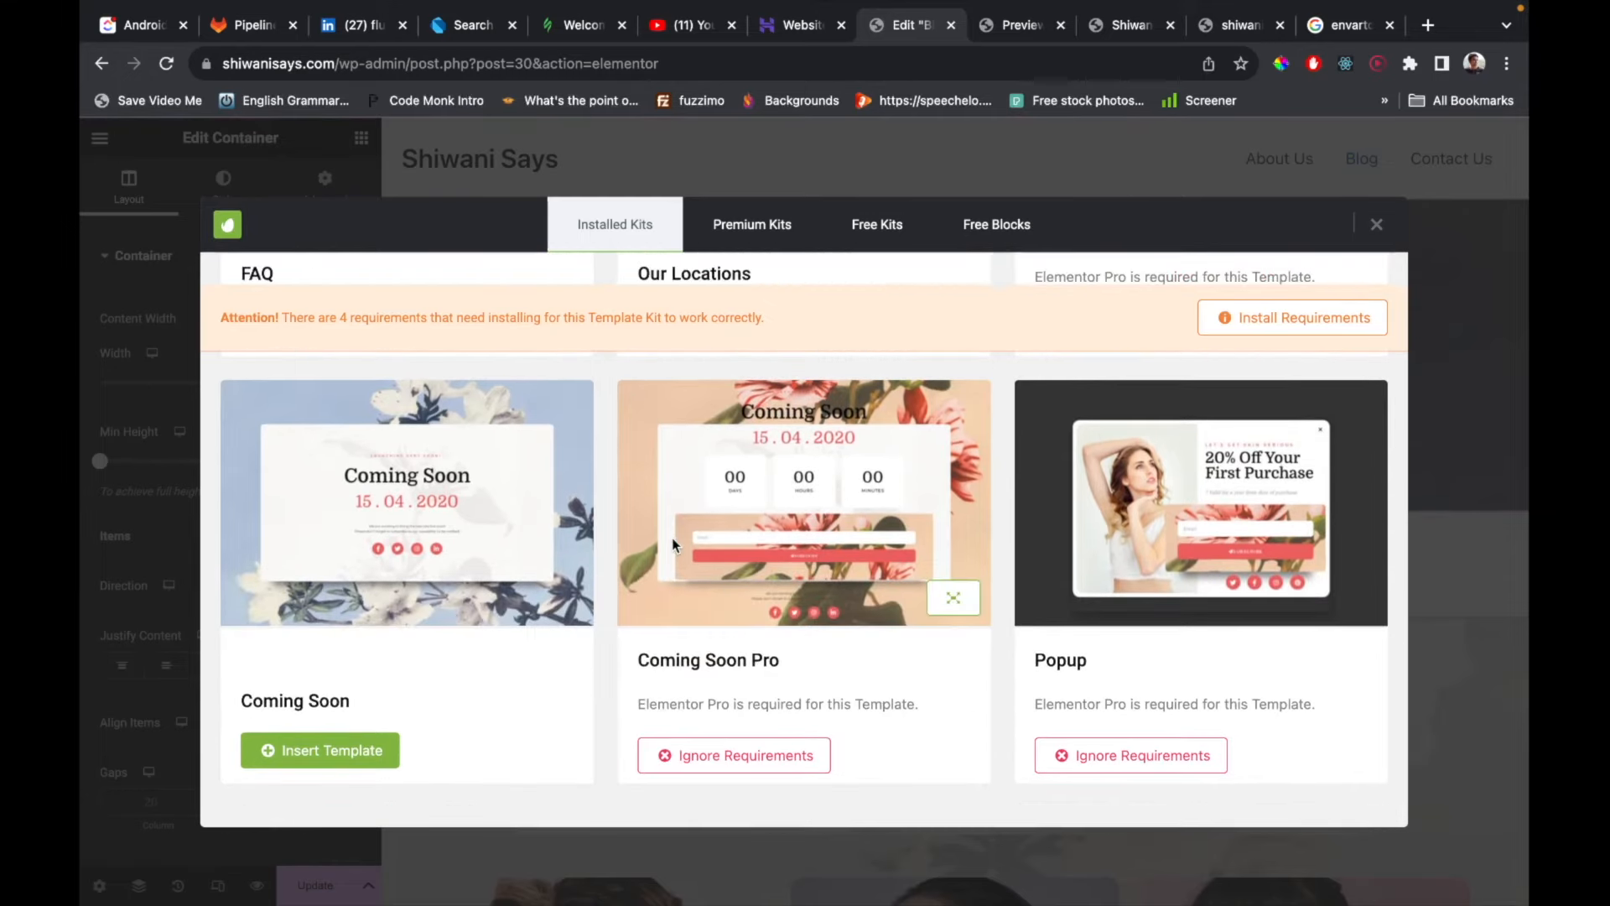
scroll(672, 541, up, 5)
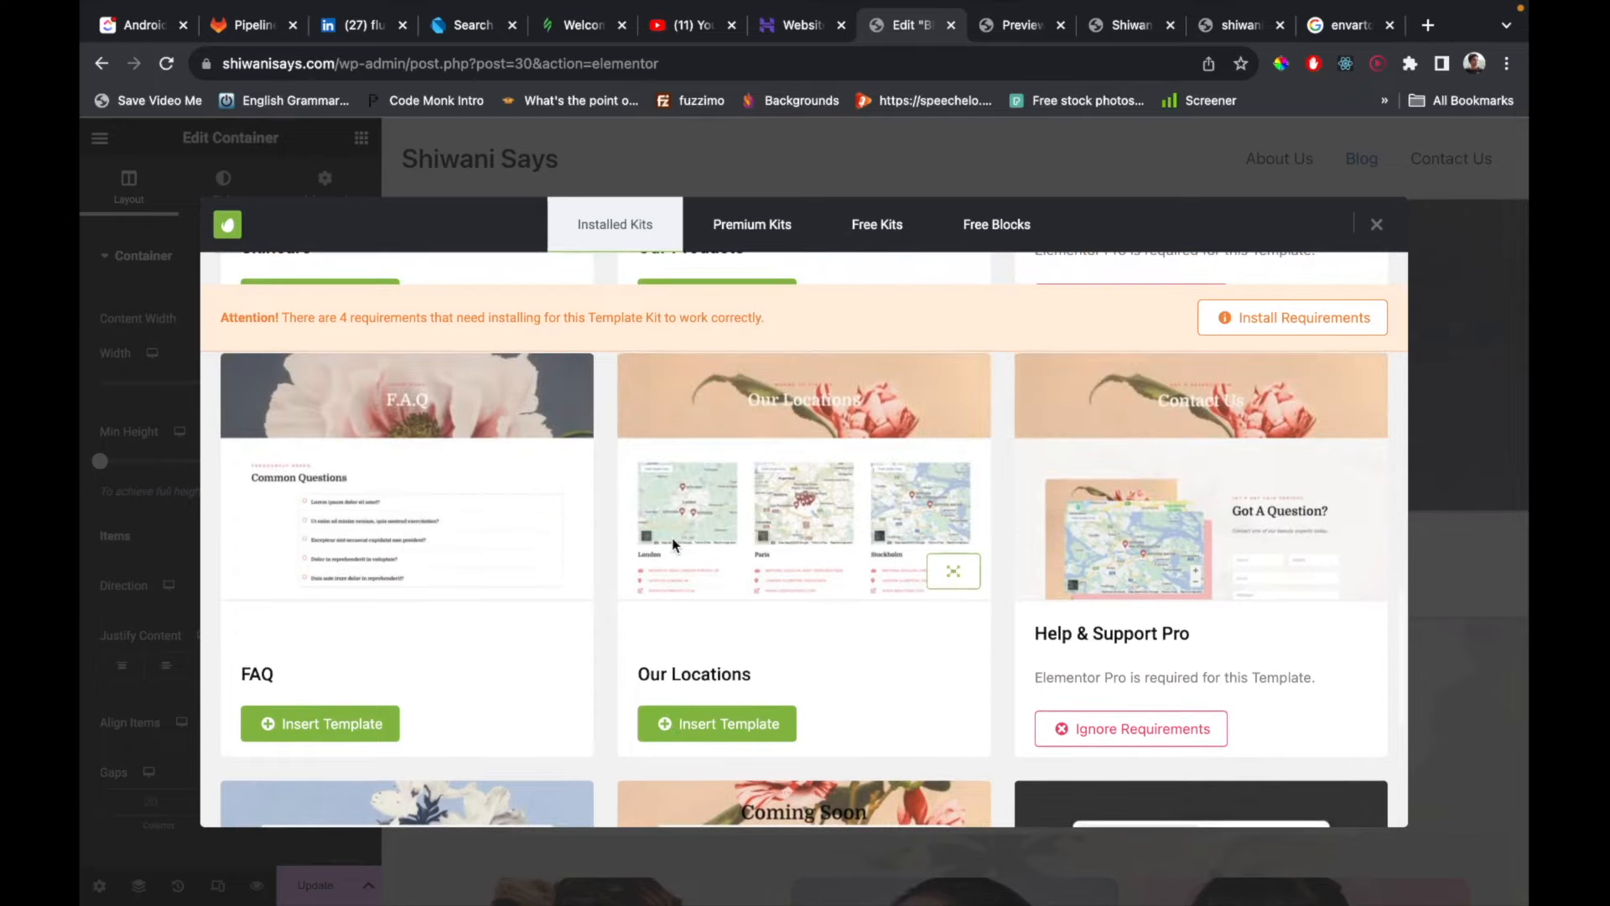
scroll(672, 537, up, 6)
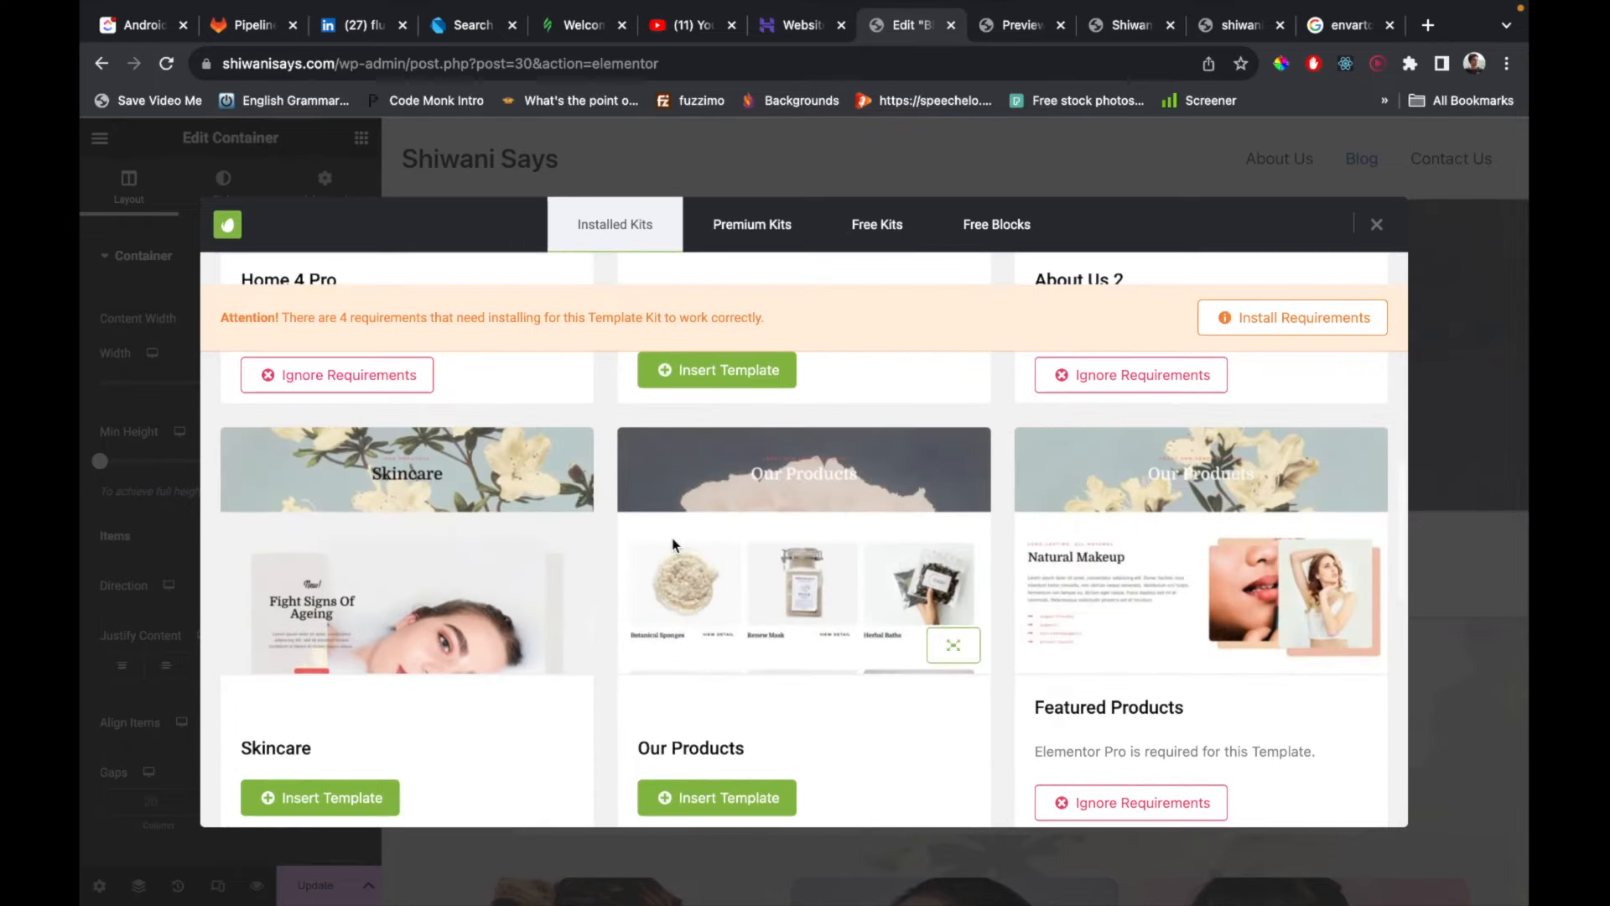
scroll(671, 541, up, 1)
Preview the Our Products and Skincare templates and review their sections.
click(946, 686)
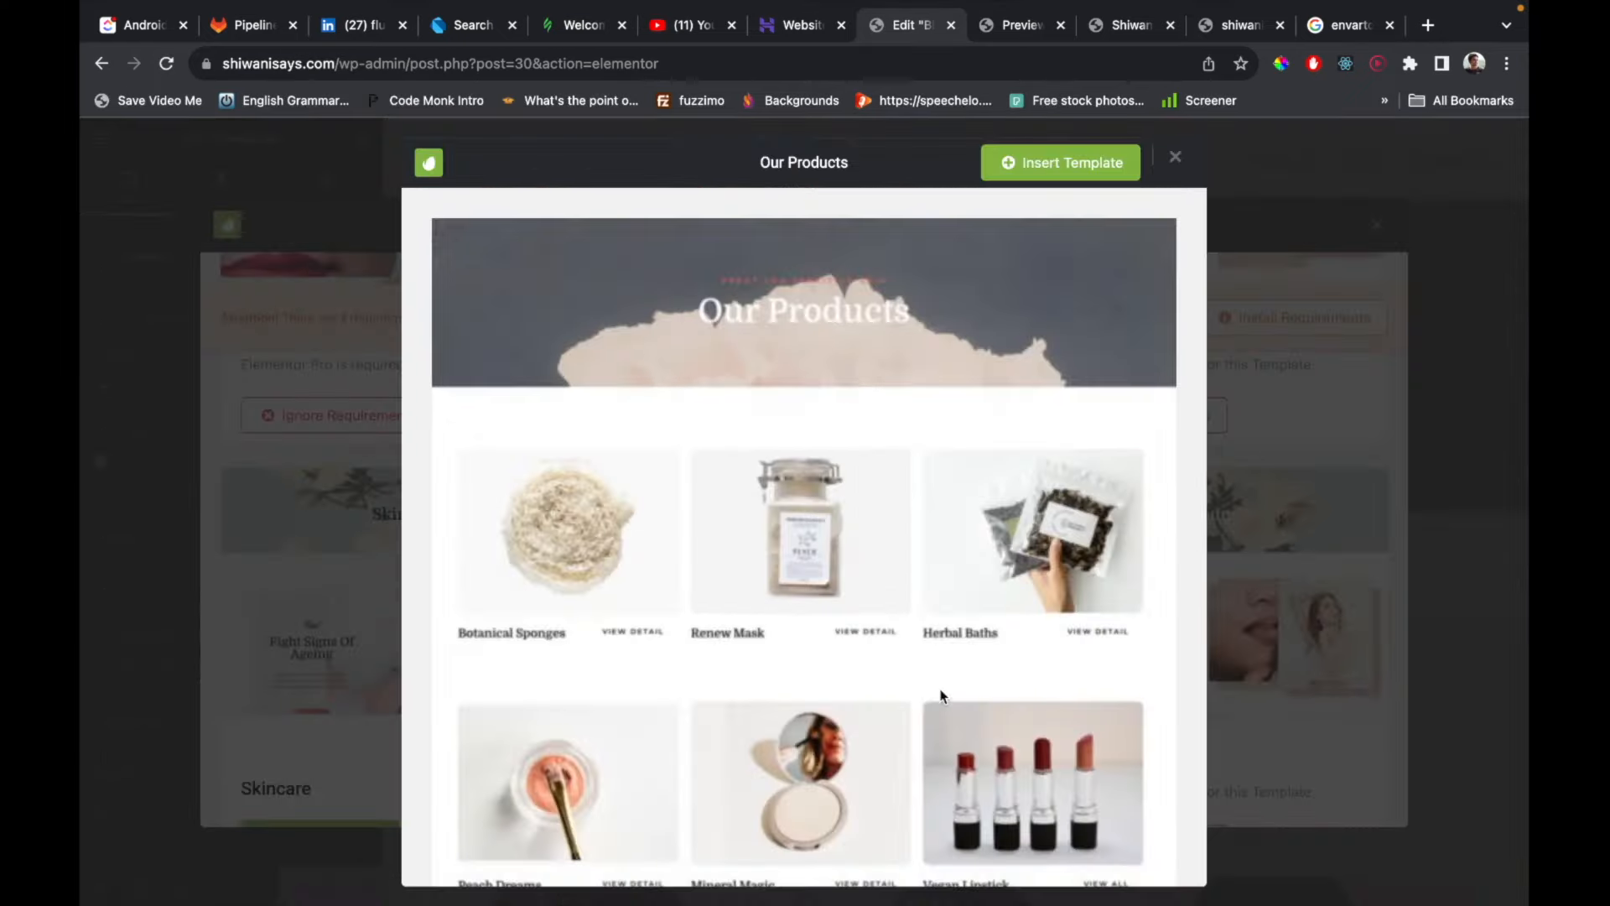
scroll(812, 591, down, 10)
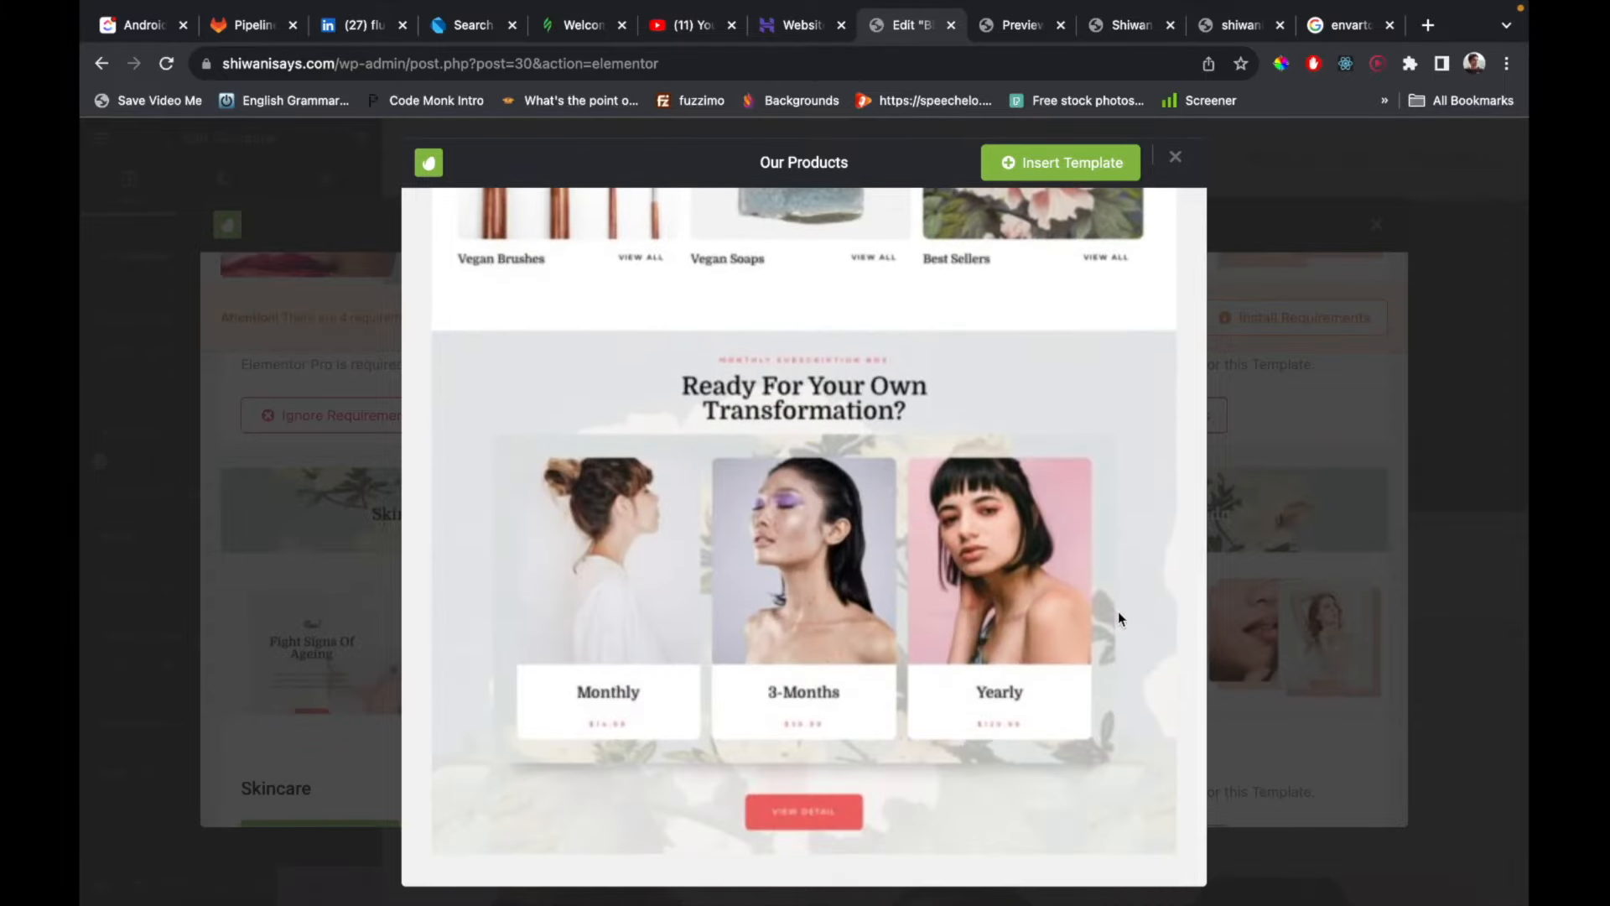
click(1178, 158)
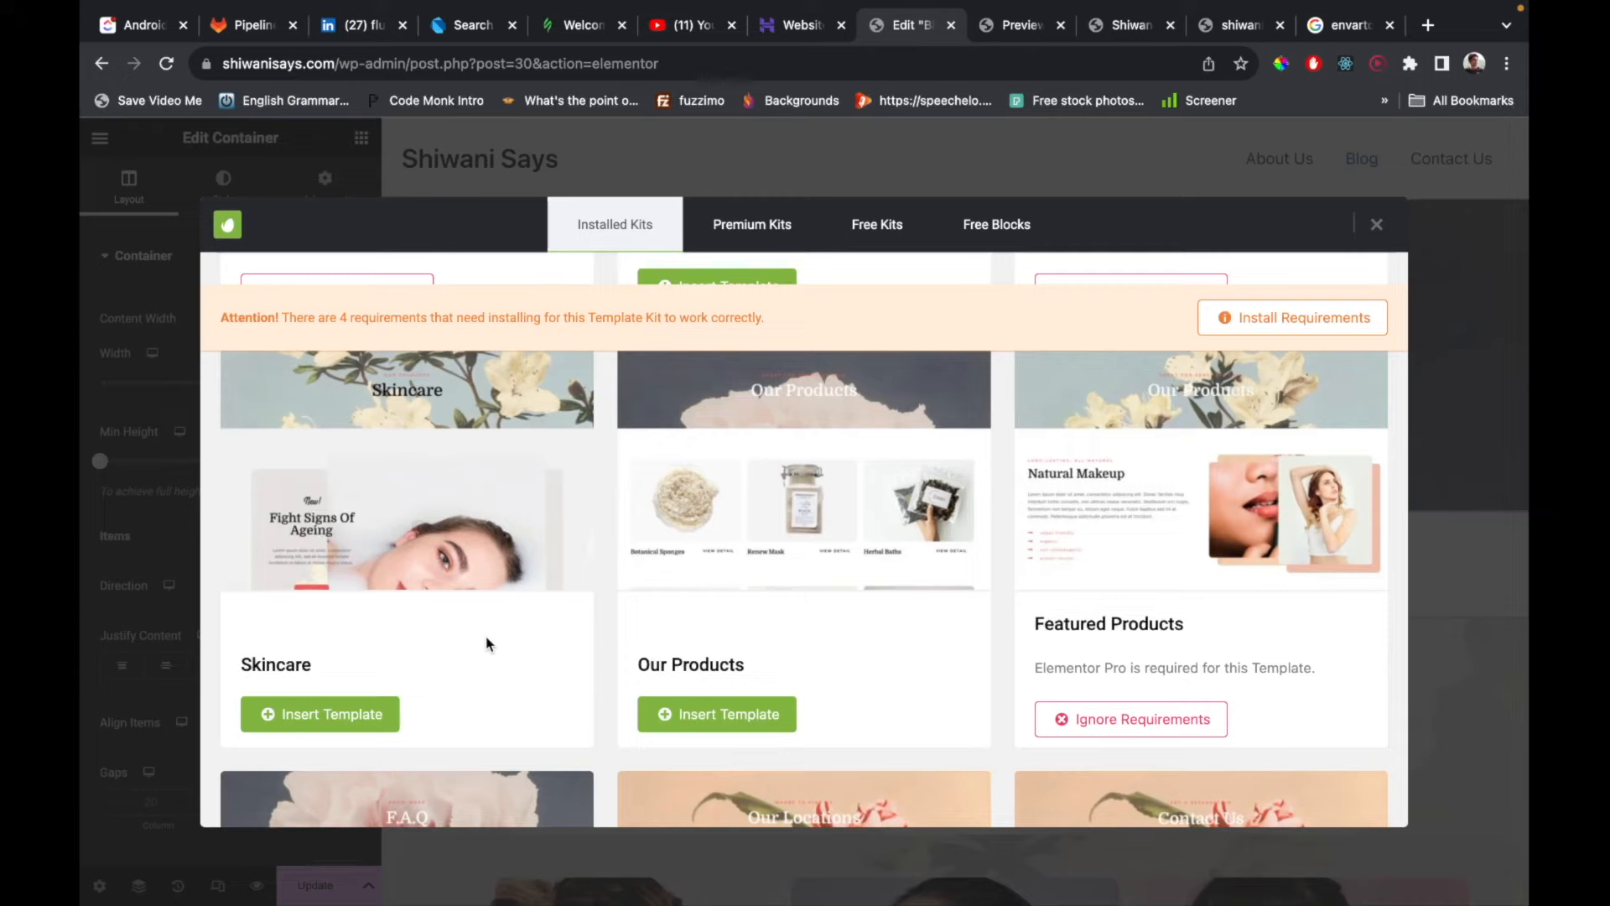
click(546, 561)
scroll(767, 824, down, 15)
scroll(574, 554, up, 5)
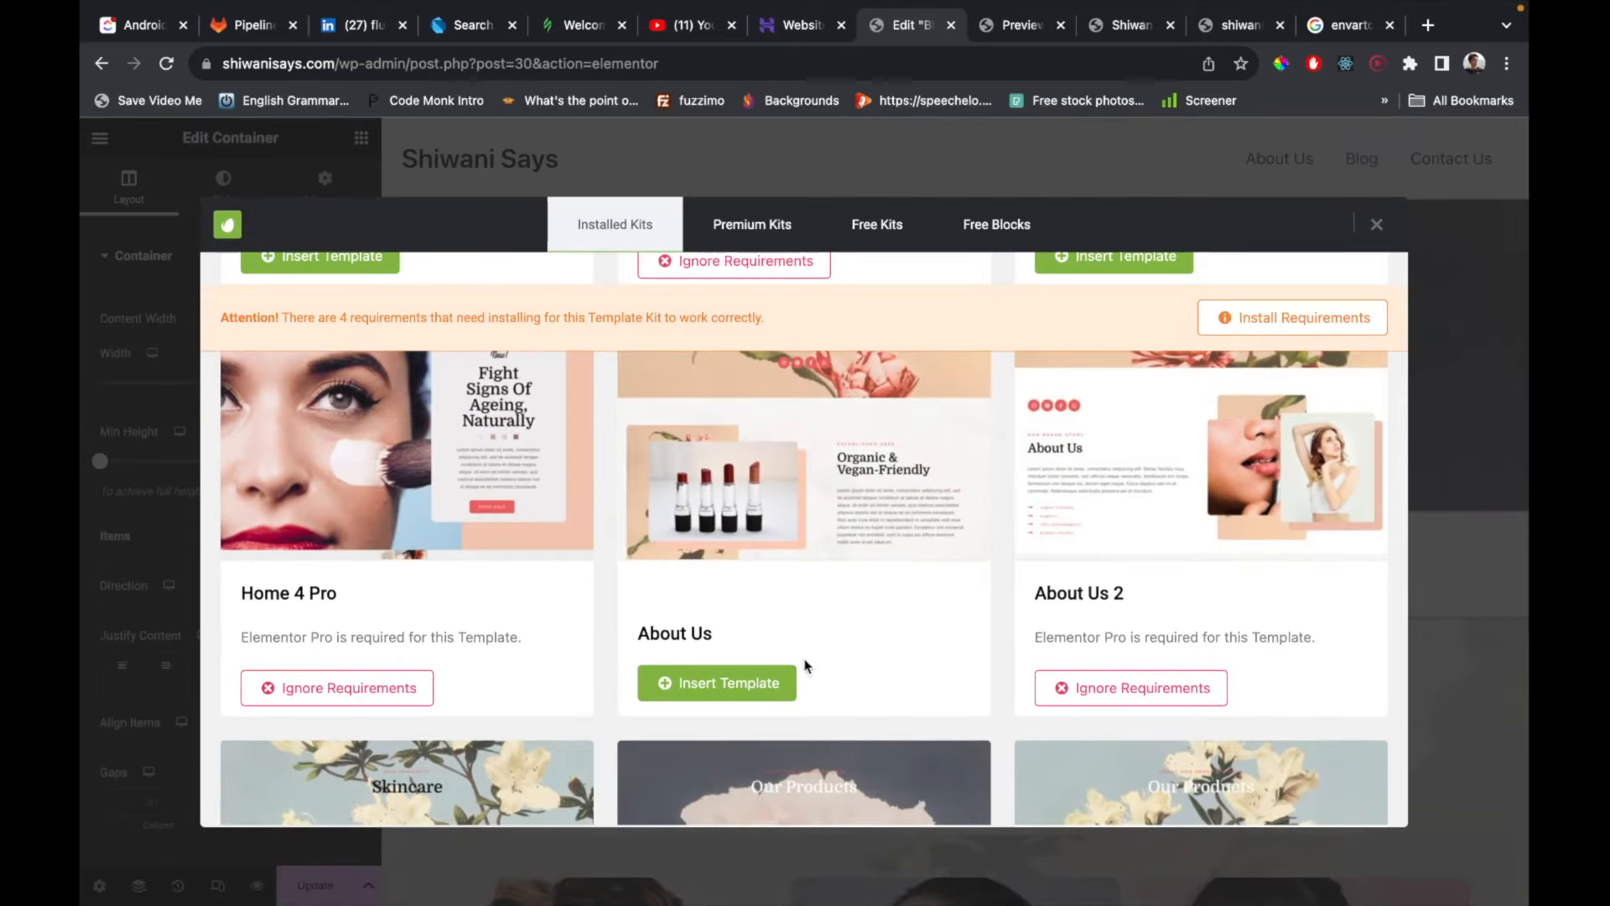
Preview the About Us template and review its sections for a reusable blog layout.
click(937, 533)
scroll(795, 629, down, 8)
click(1175, 157)
scroll(1013, 580, up, 5)
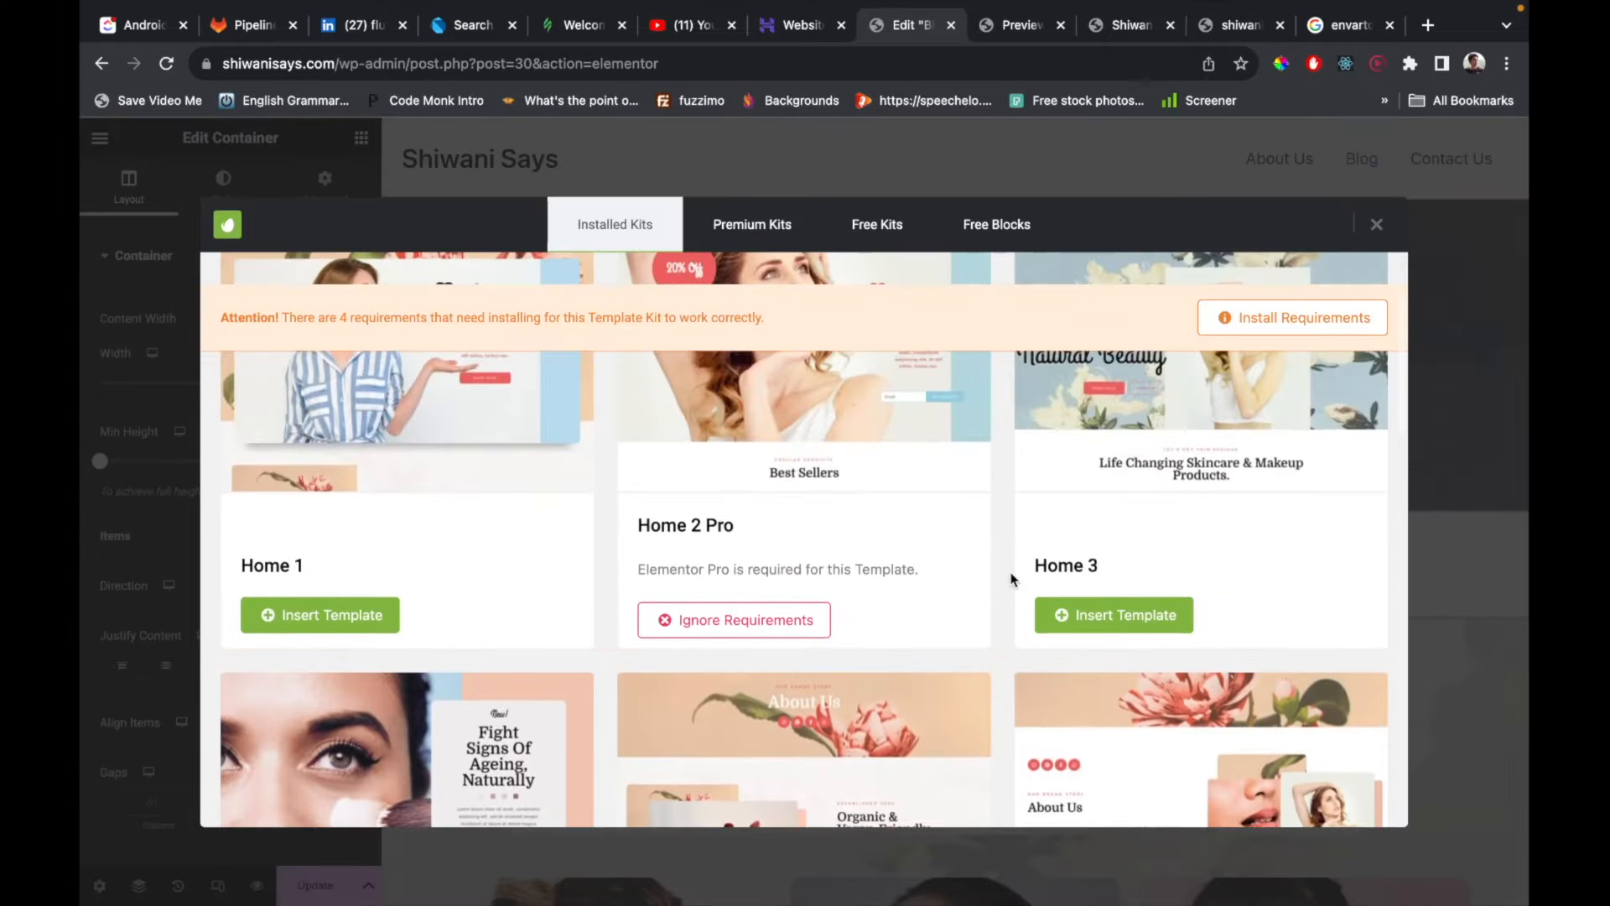
Preview the Home 2 Pro template and review its sections down to the end.
scroll(1011, 578, down, 3)
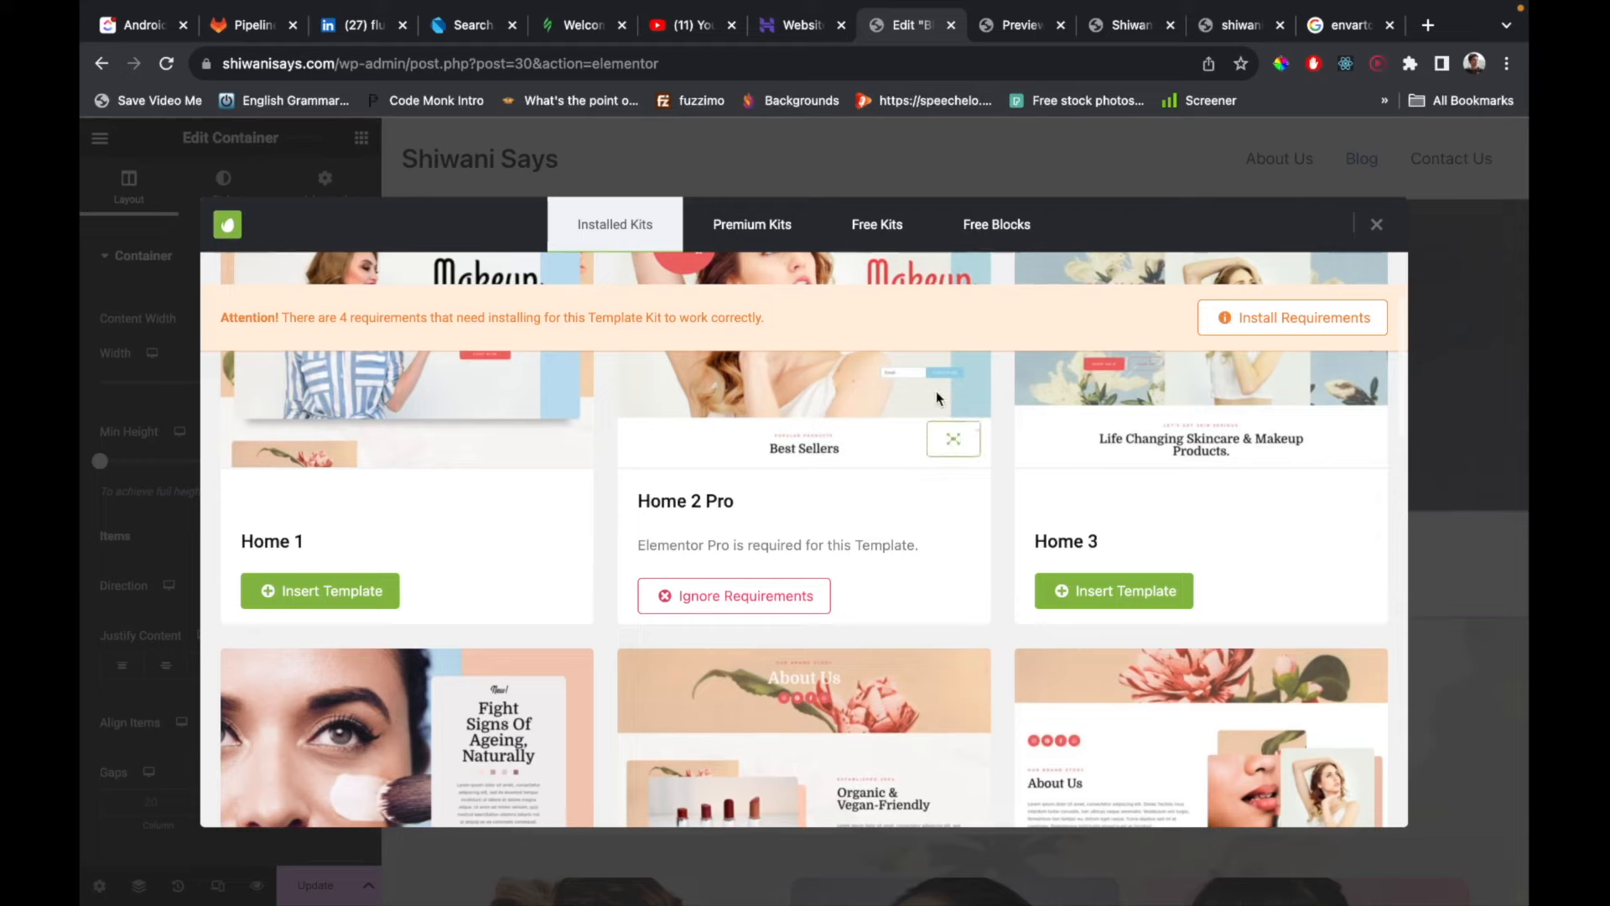
click(964, 434)
scroll(851, 570, down, 8)
scroll(852, 572, up, 5)
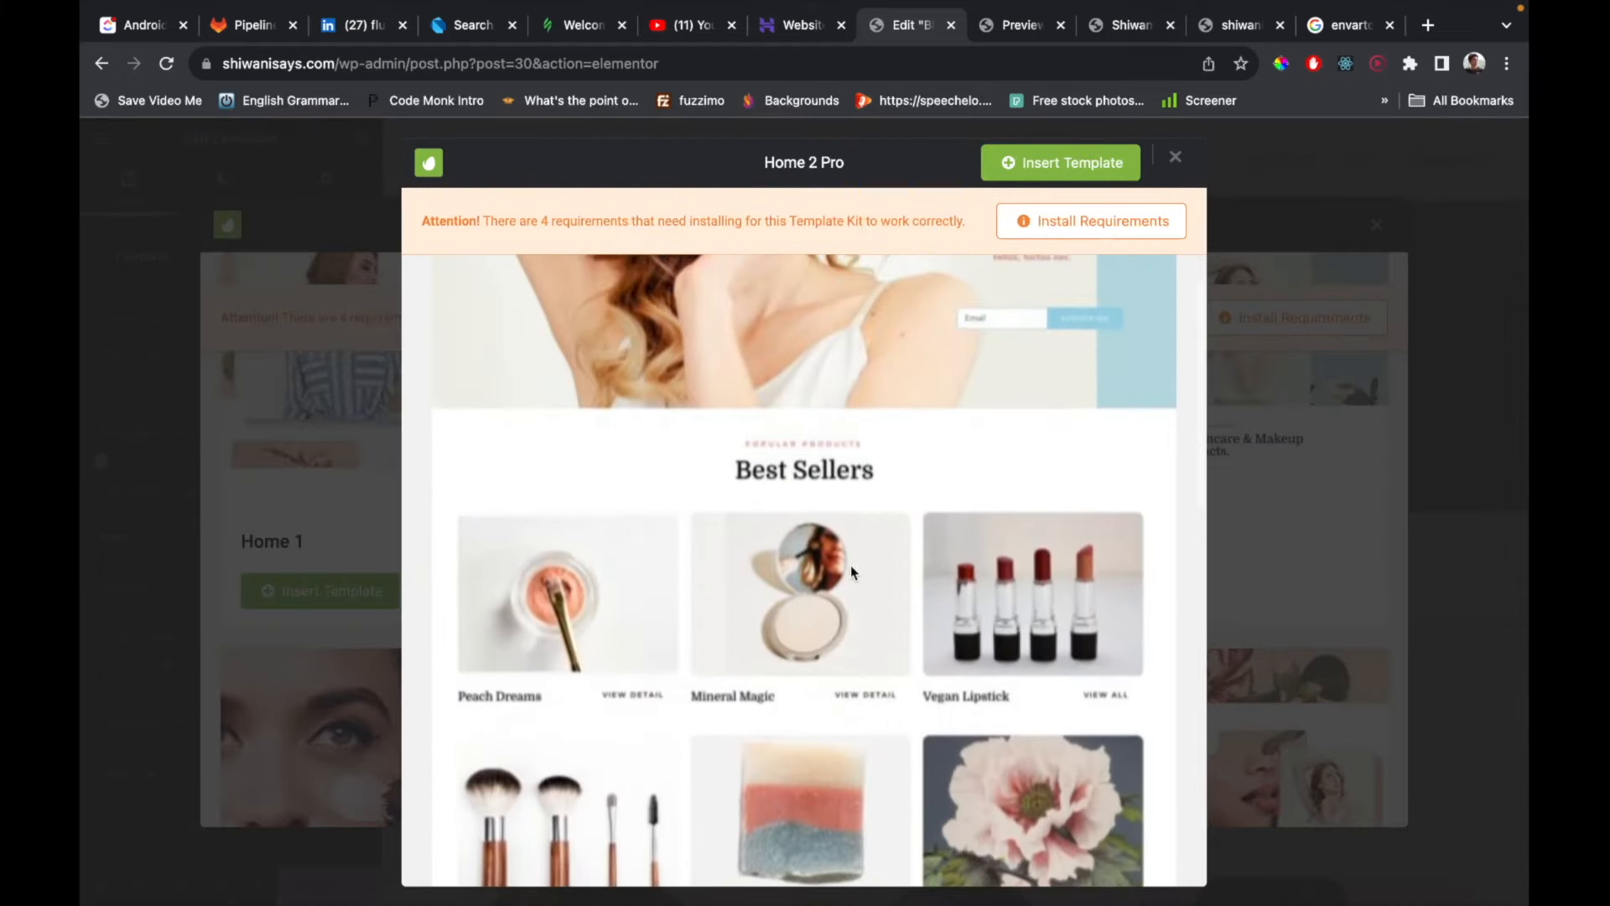
scroll(852, 572, down, 10)
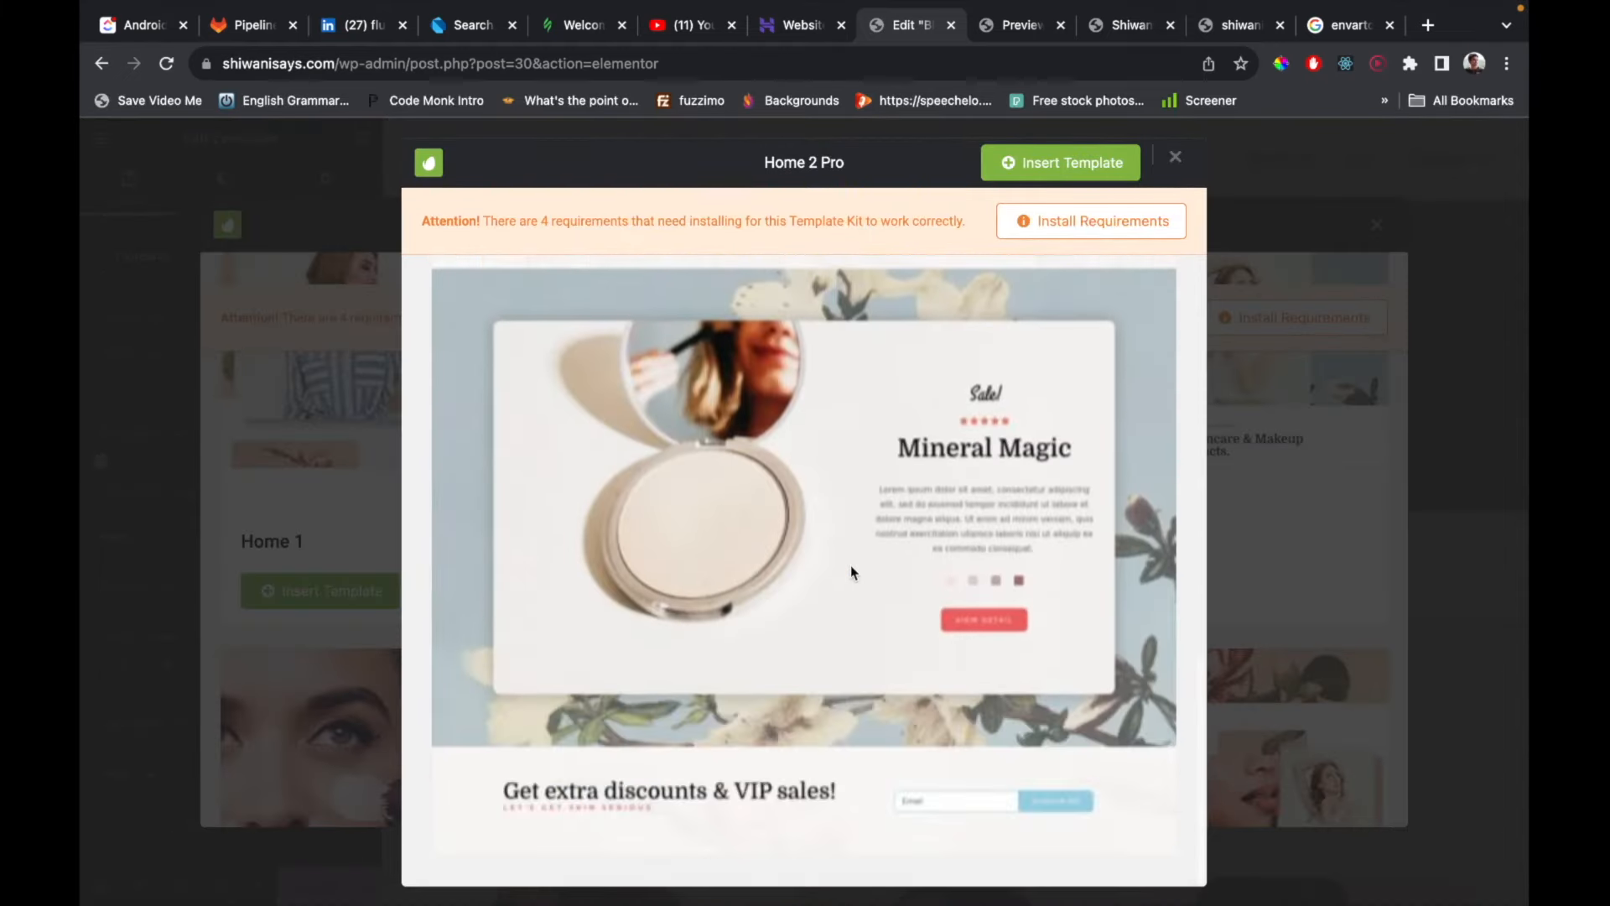
click(1177, 159)
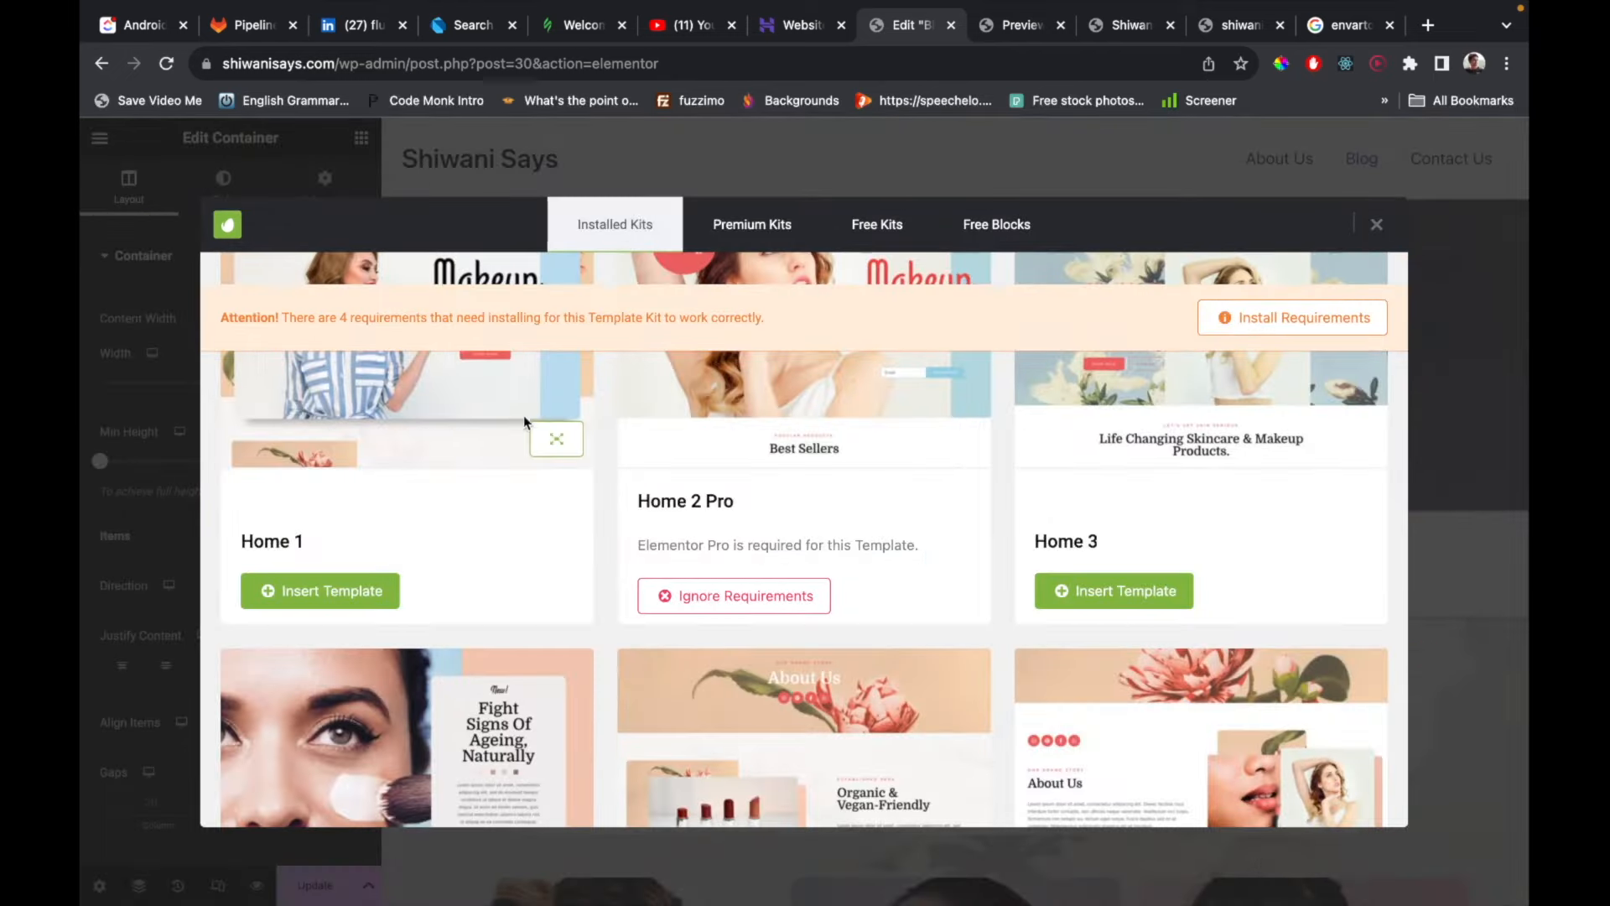
Preview the Home 1 template and review its sections down to Categories.
click(540, 433)
scroll(631, 746, down, 5)
scroll(632, 746, down, 15)
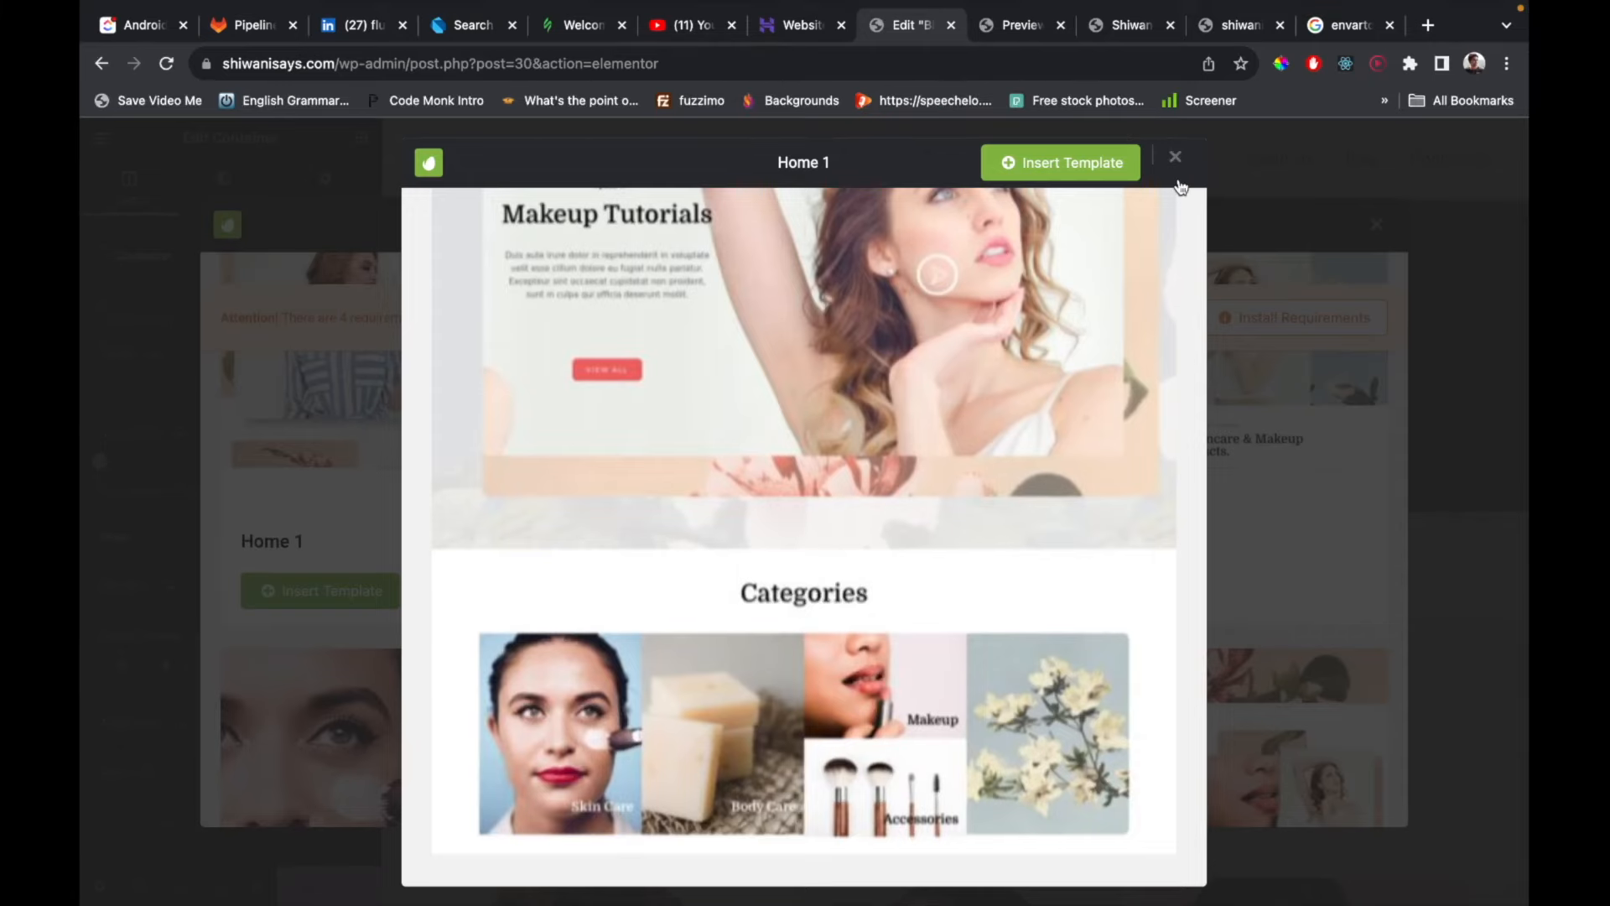
click(1176, 156)
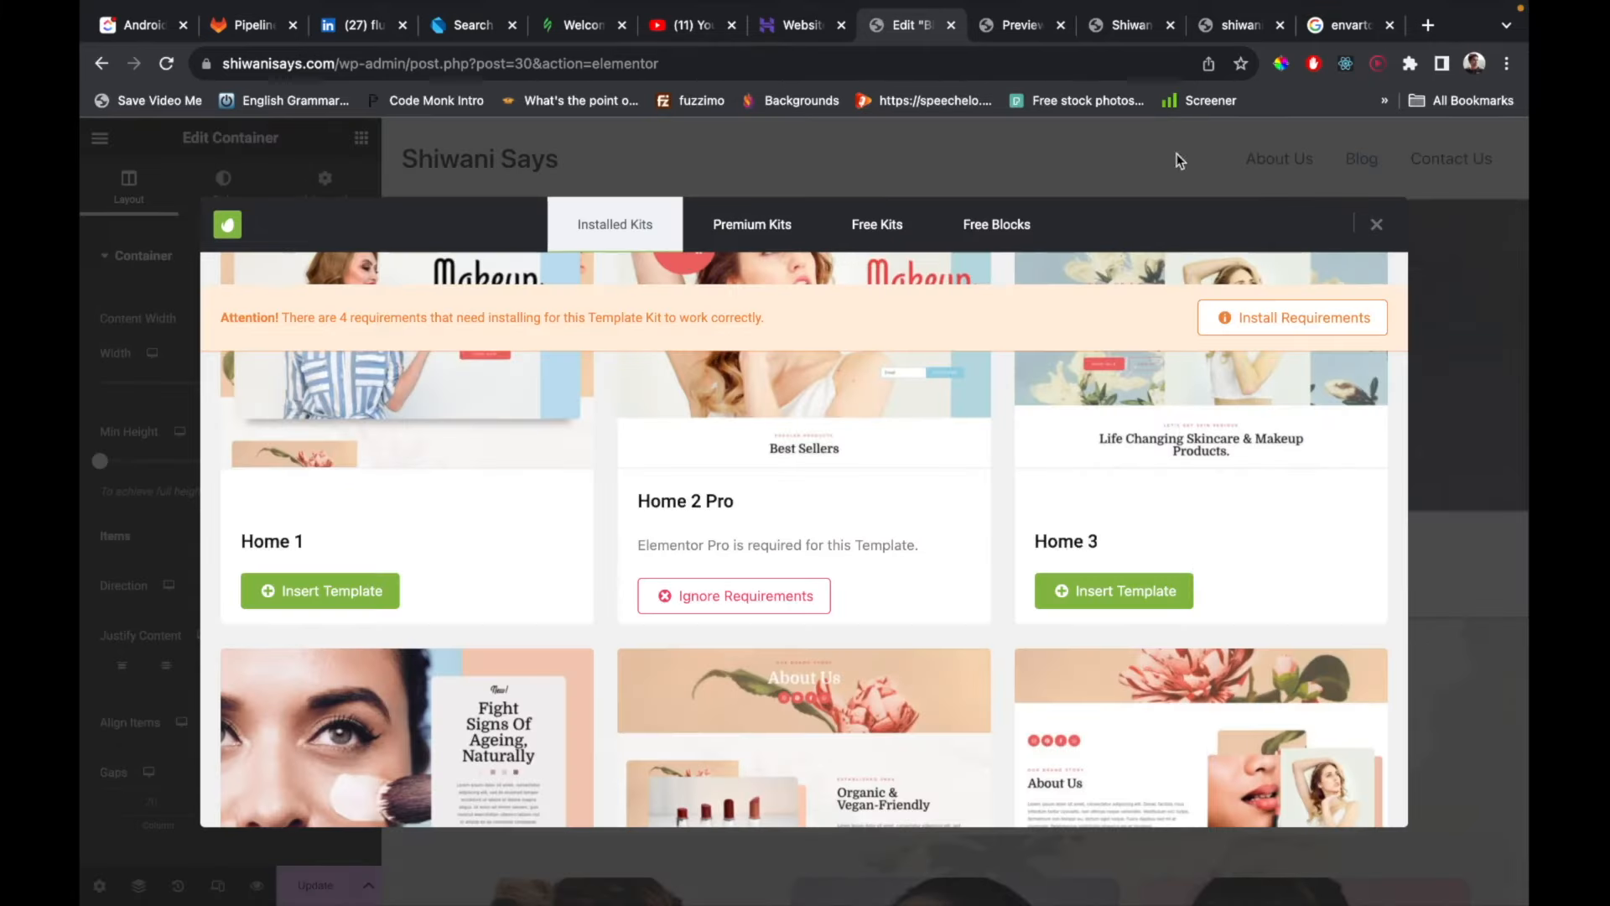
Preview the Home 3 template, review its sections, and close the template library.
click(1335, 442)
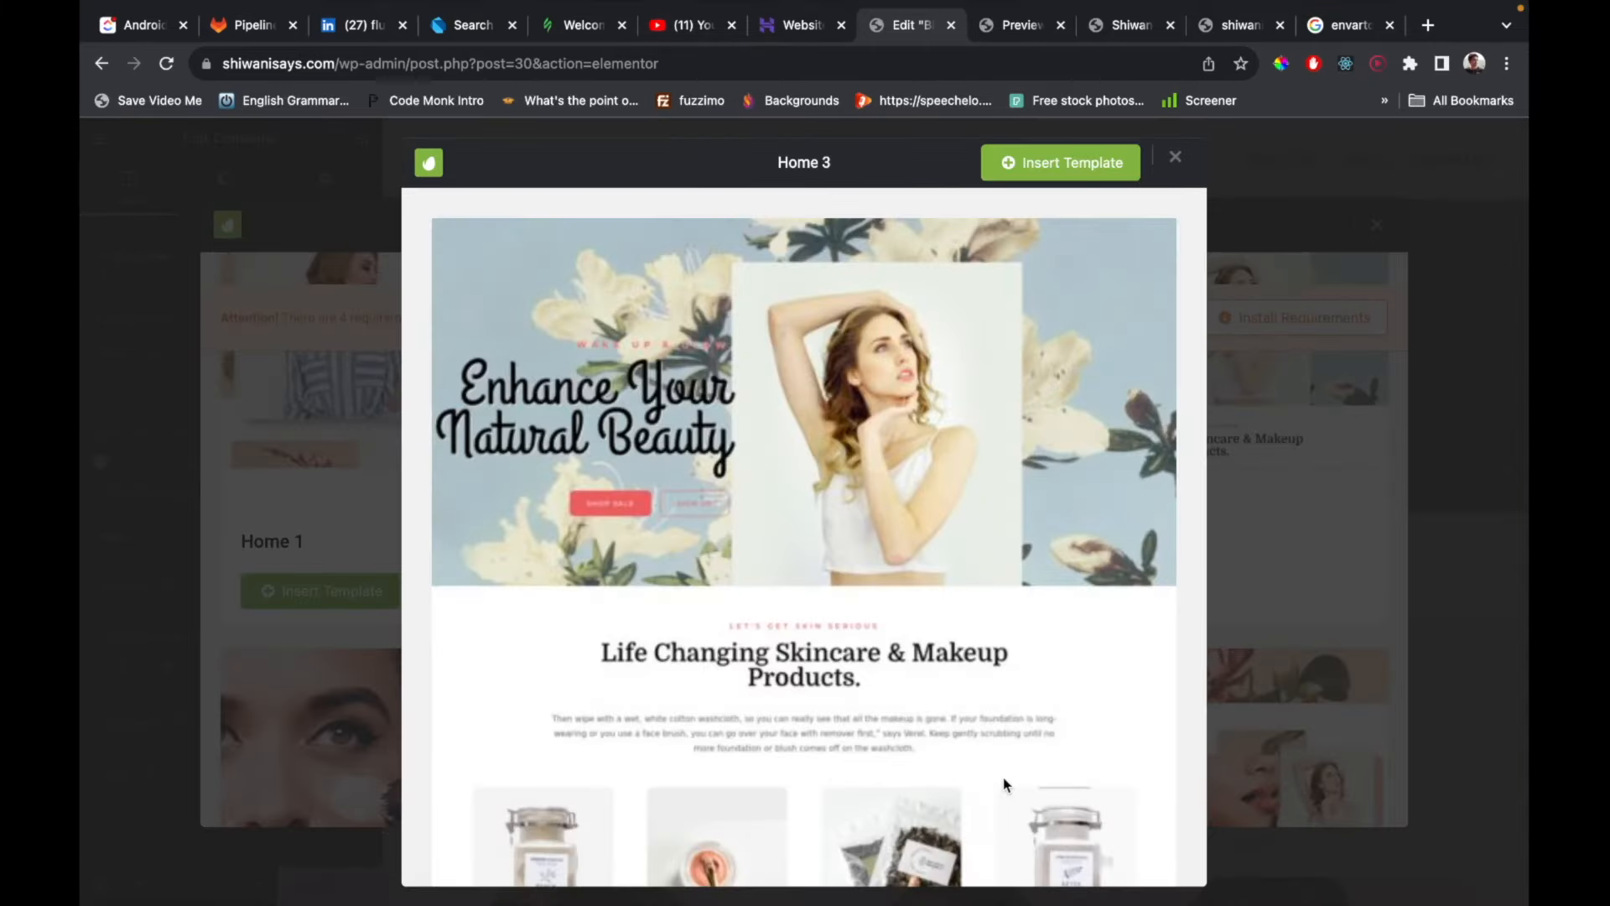
scroll(1006, 786, down, 5)
scroll(1007, 786, down, 10)
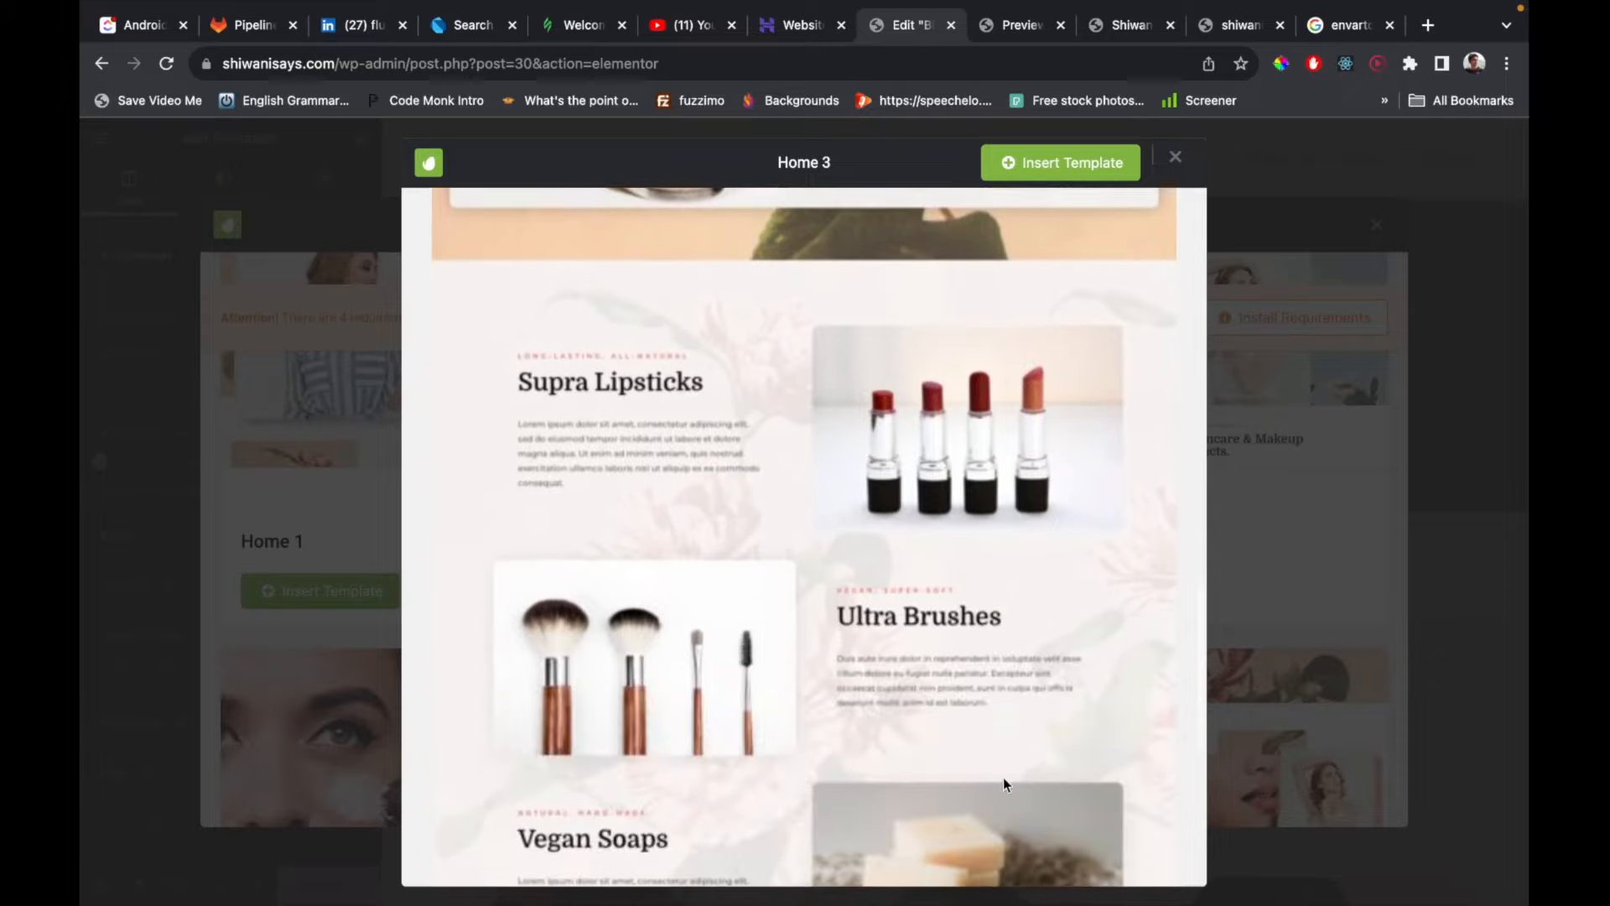
scroll(1003, 777, down, 3)
scroll(1003, 776, up, 3)
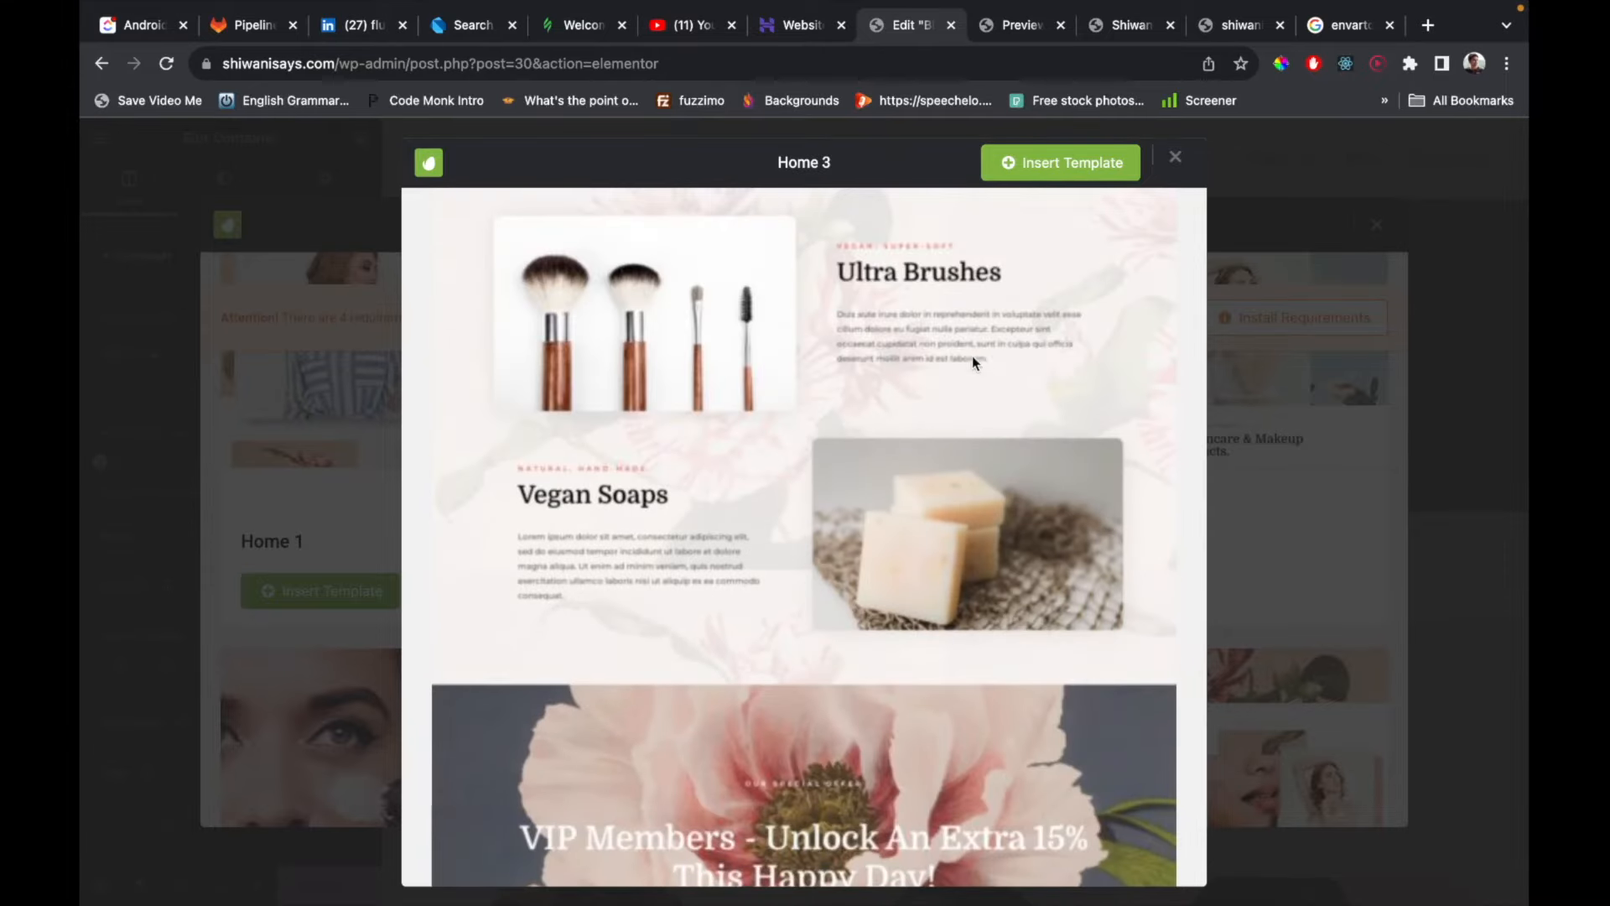
click(1176, 159)
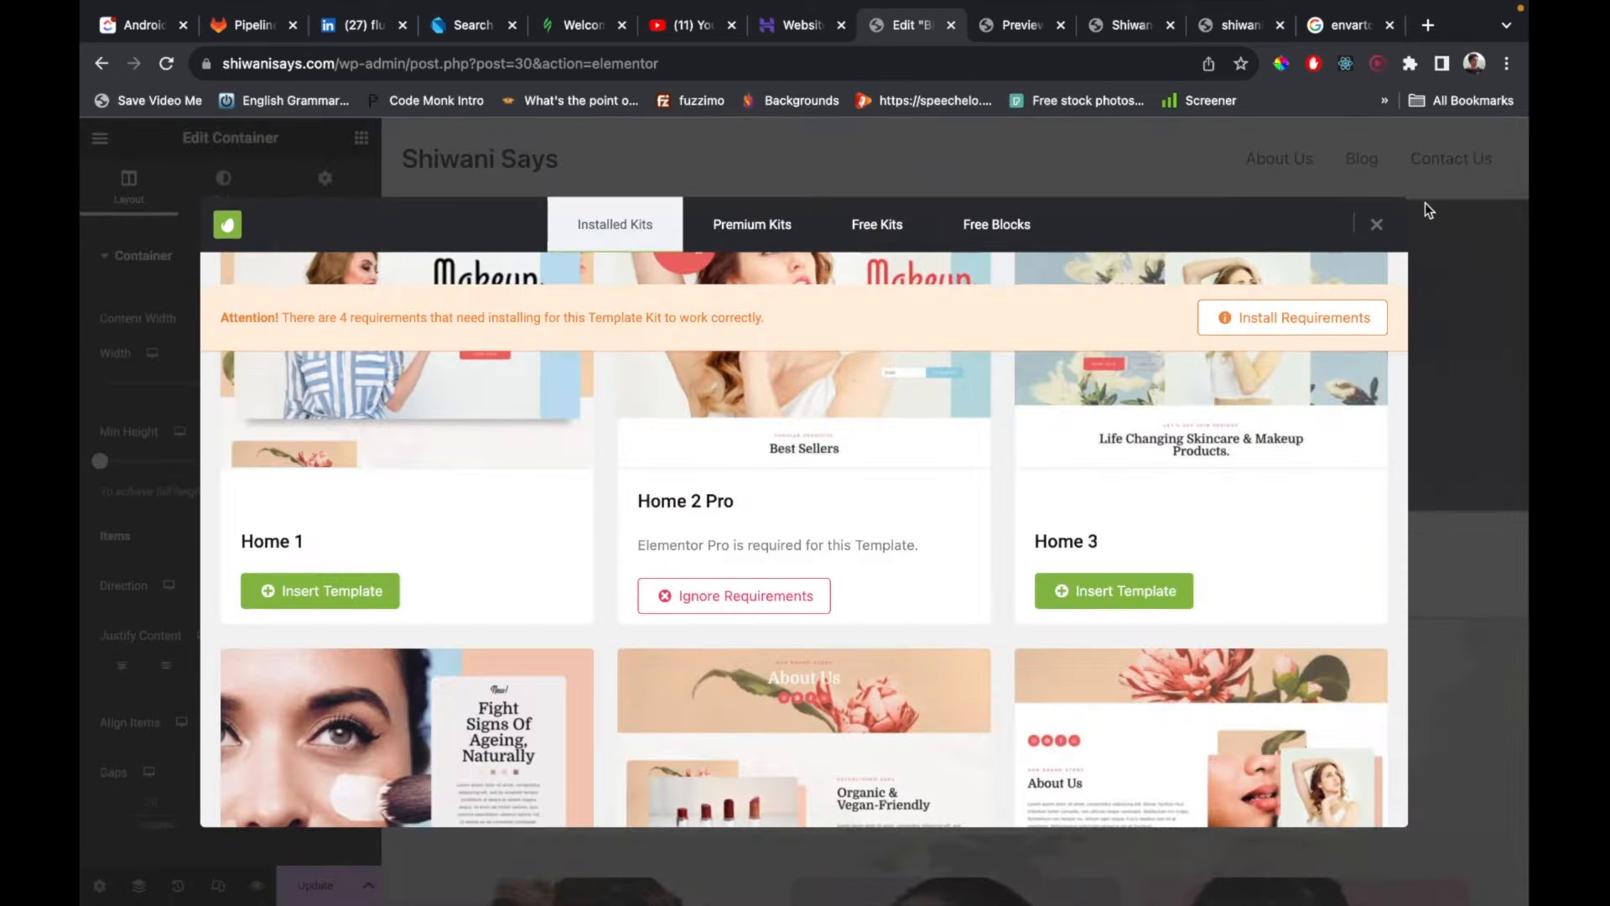
click(1375, 223)
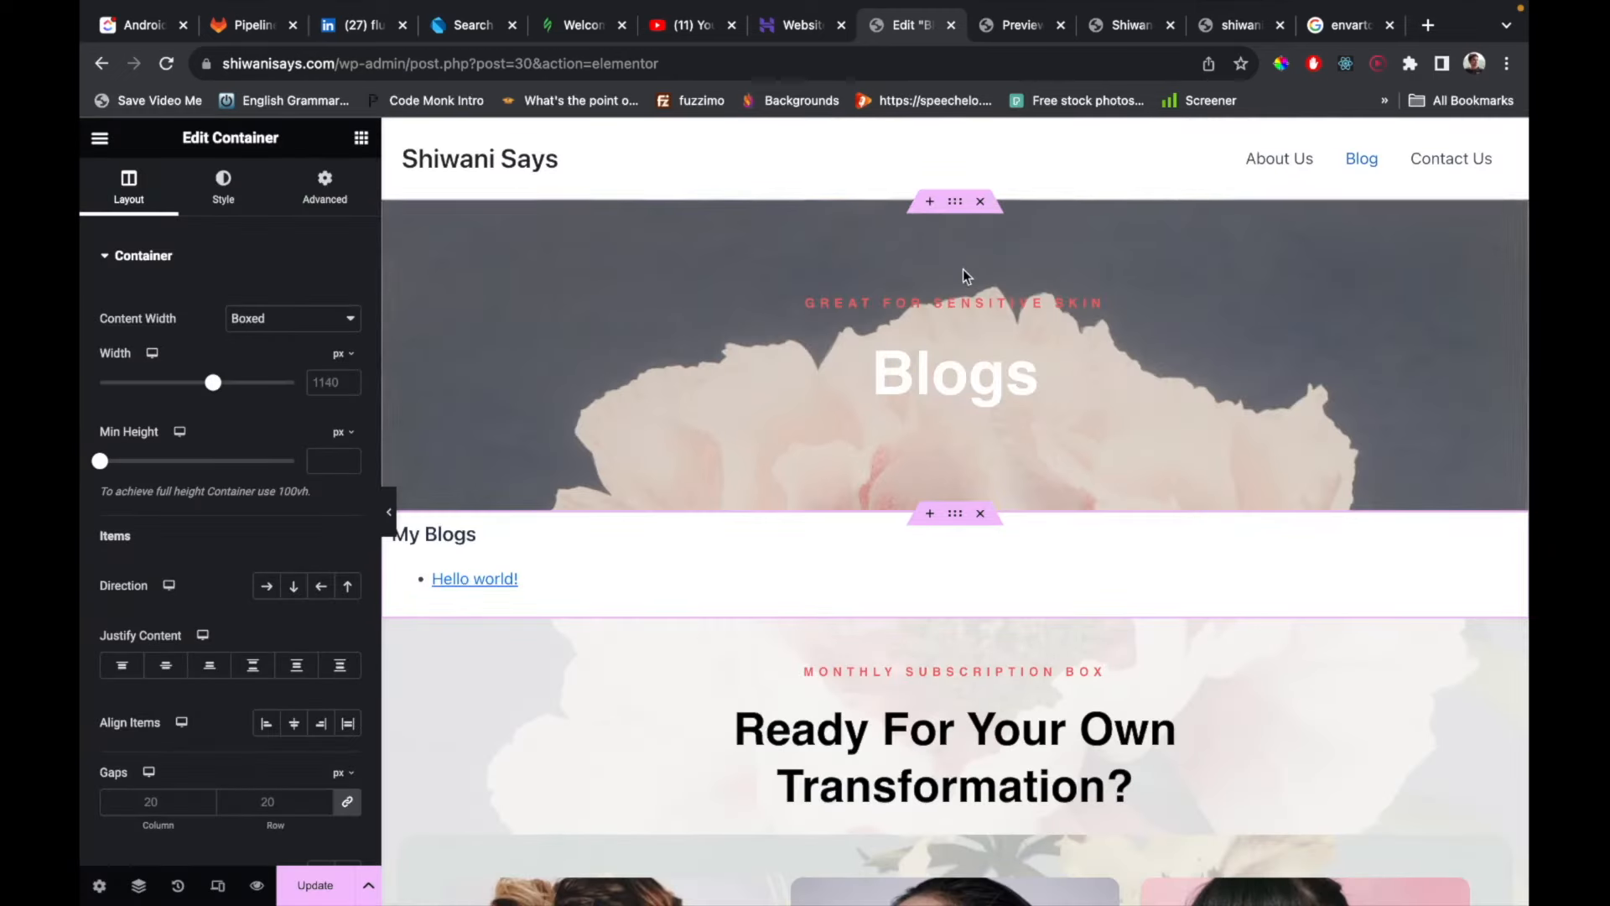
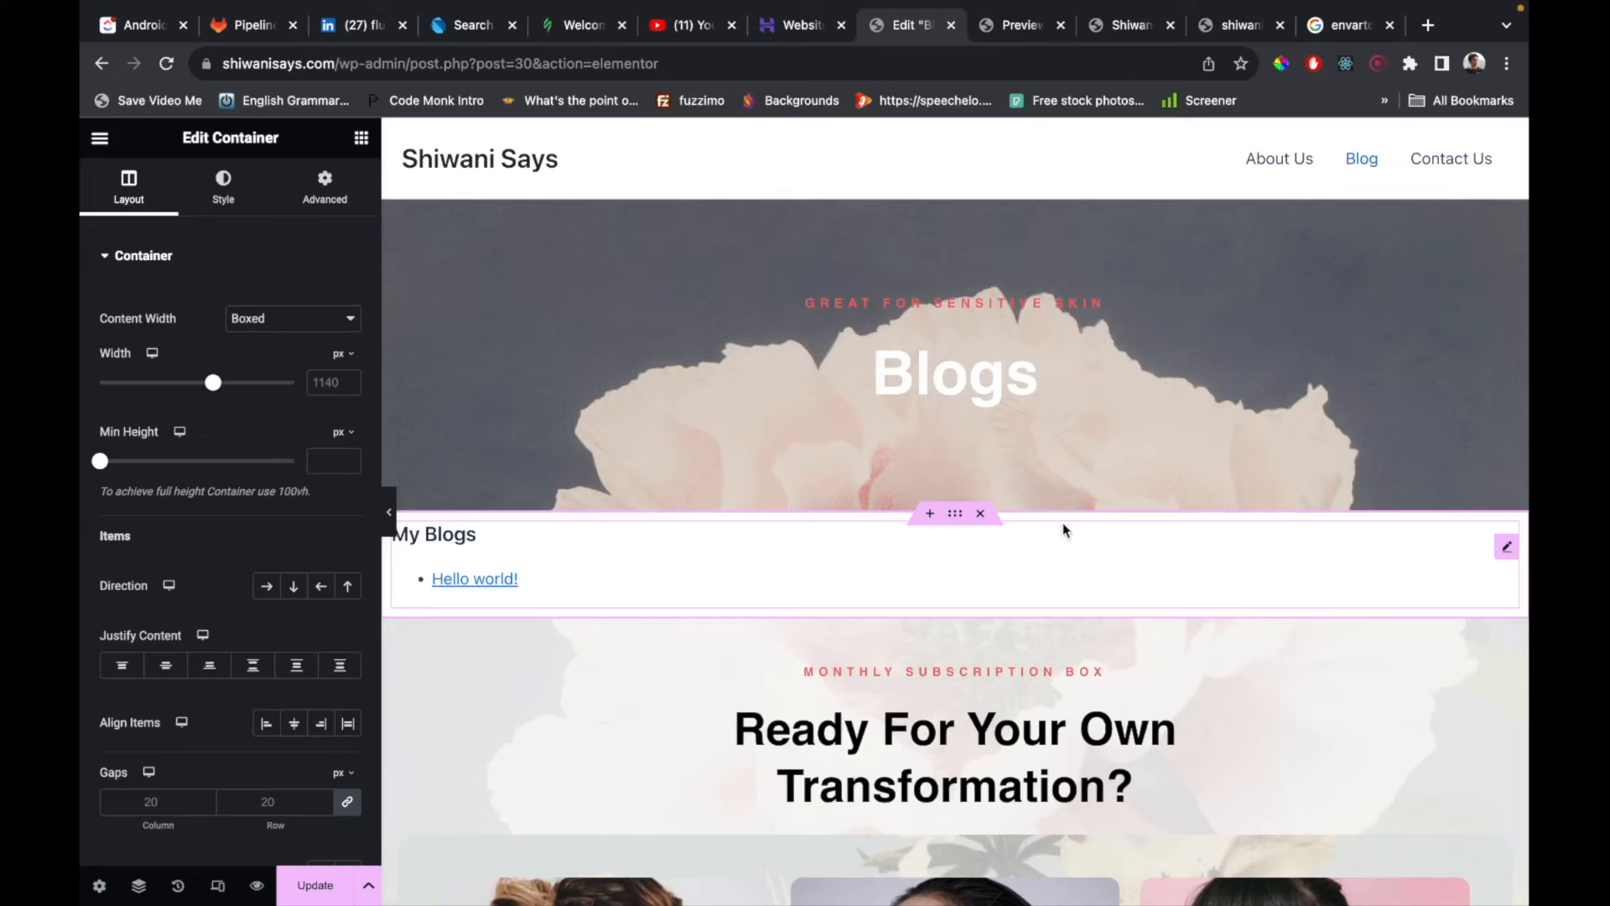
Delete the My Blogs container from the Blog page and exit the Elementor editor to WordPress.
click(981, 513)
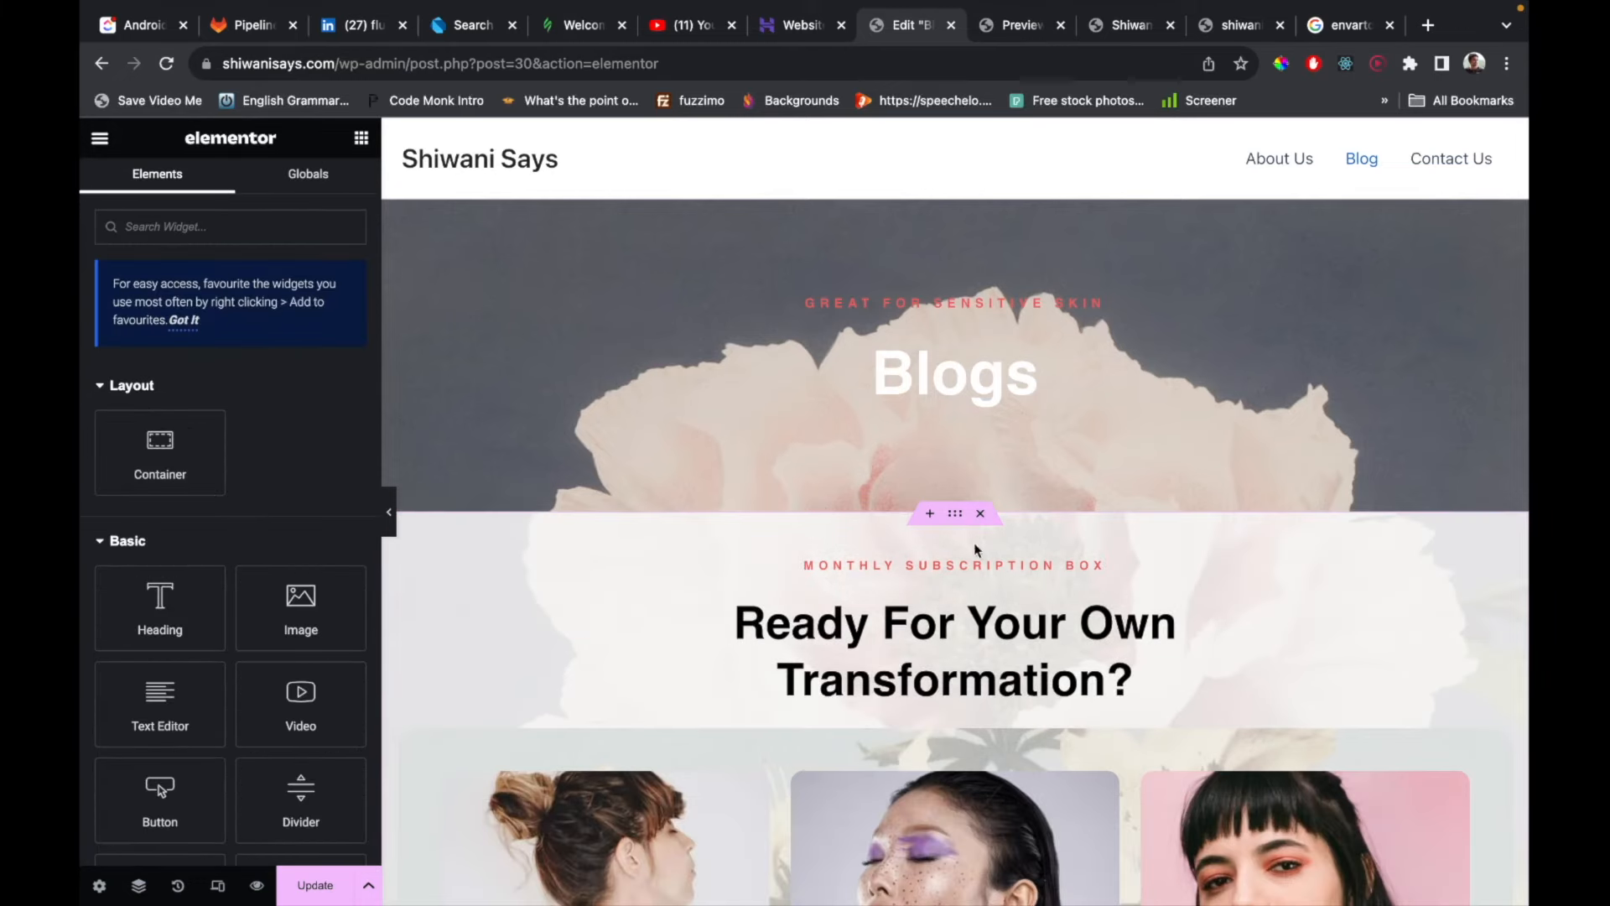
click(100, 138)
click(157, 525)
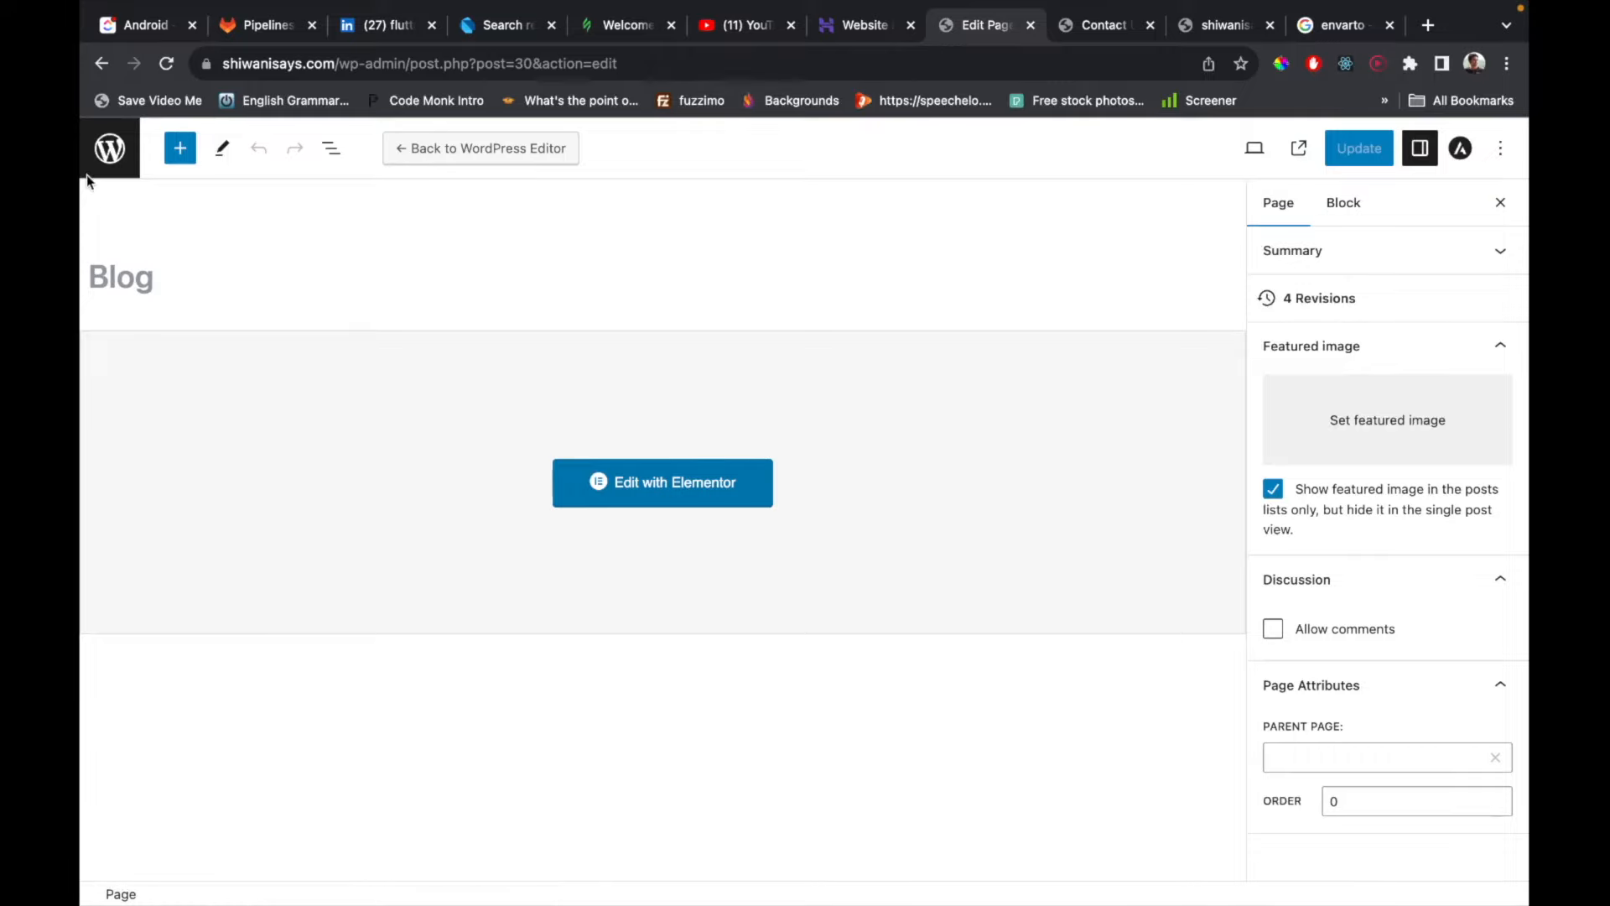
Search the WordPress plugin directory for "elementor" and install Essential Addons for Elementor.
click(109, 148)
mouse_move(195, 484)
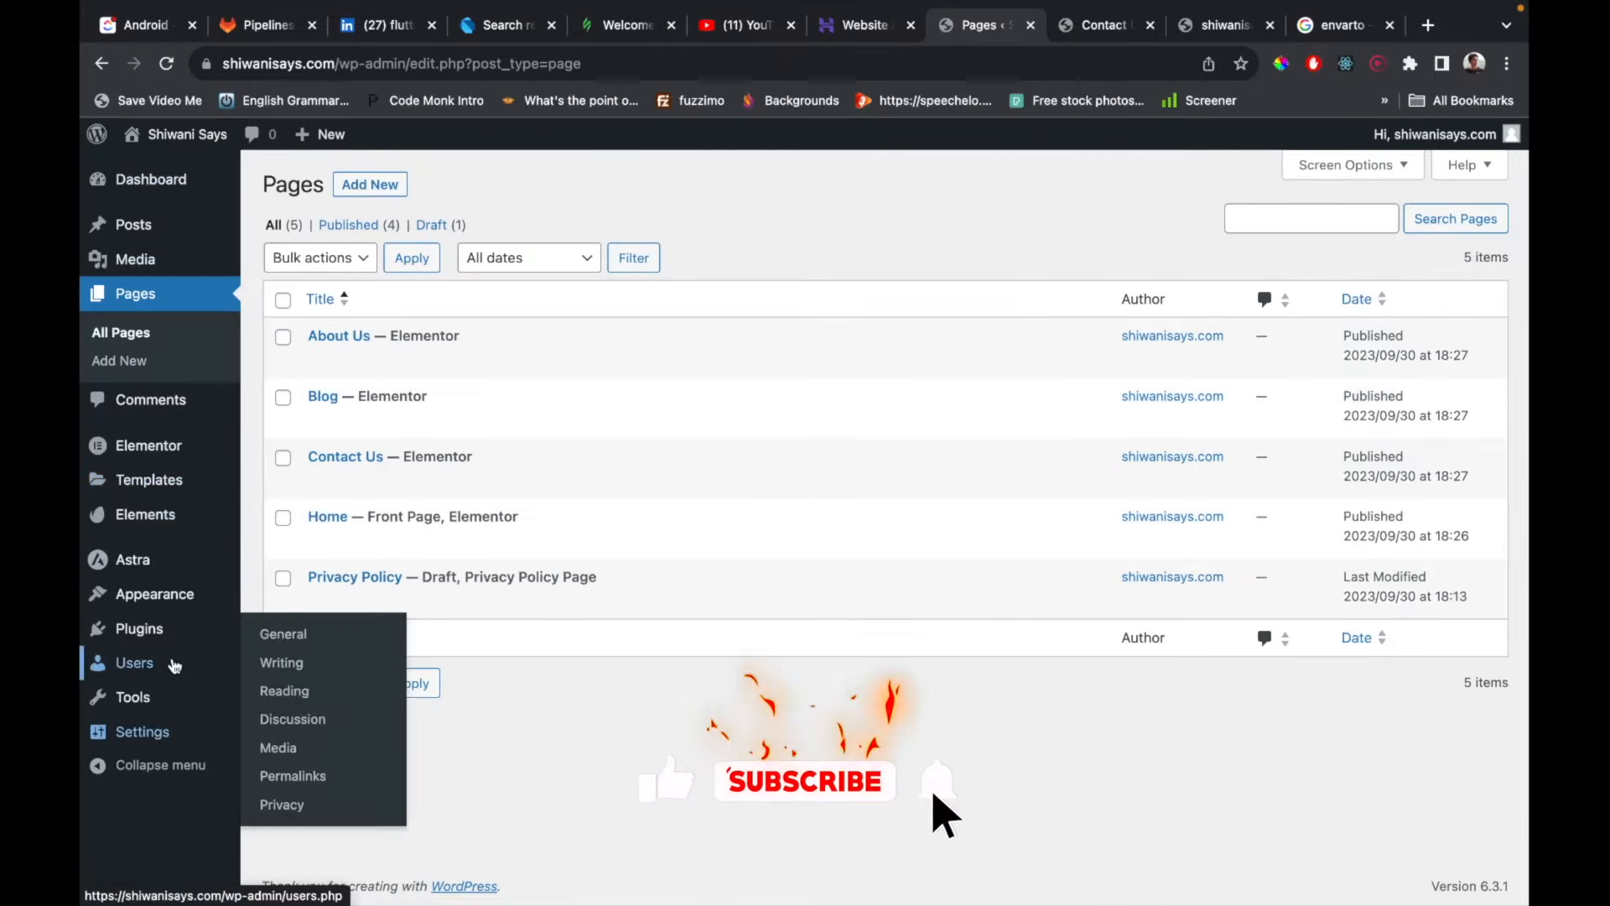
click(158, 629)
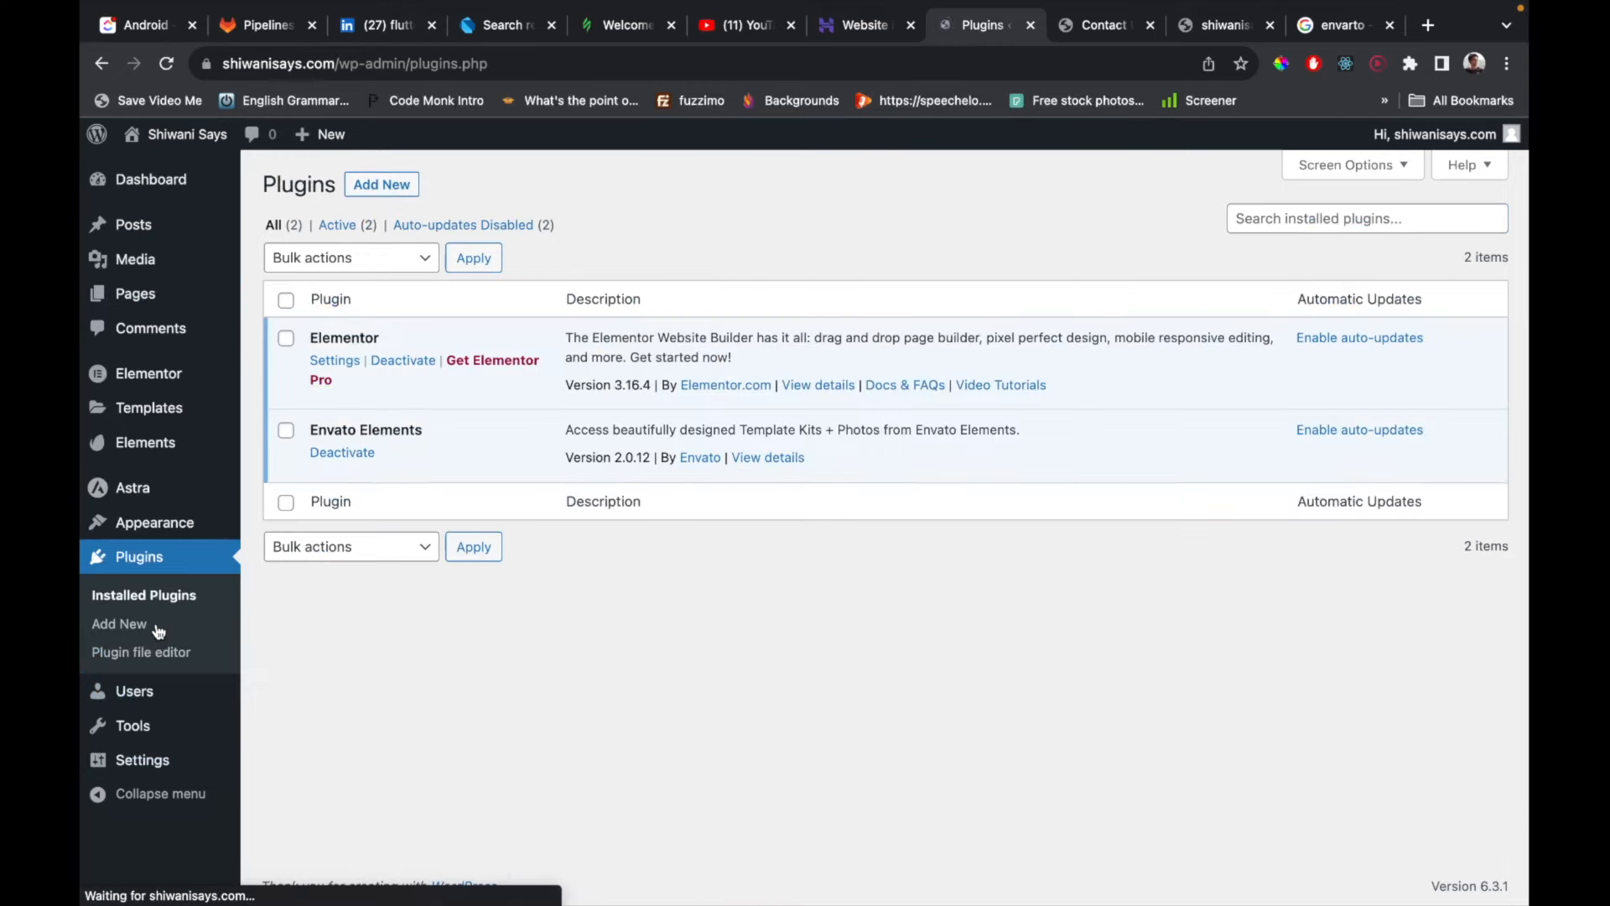
click(384, 185)
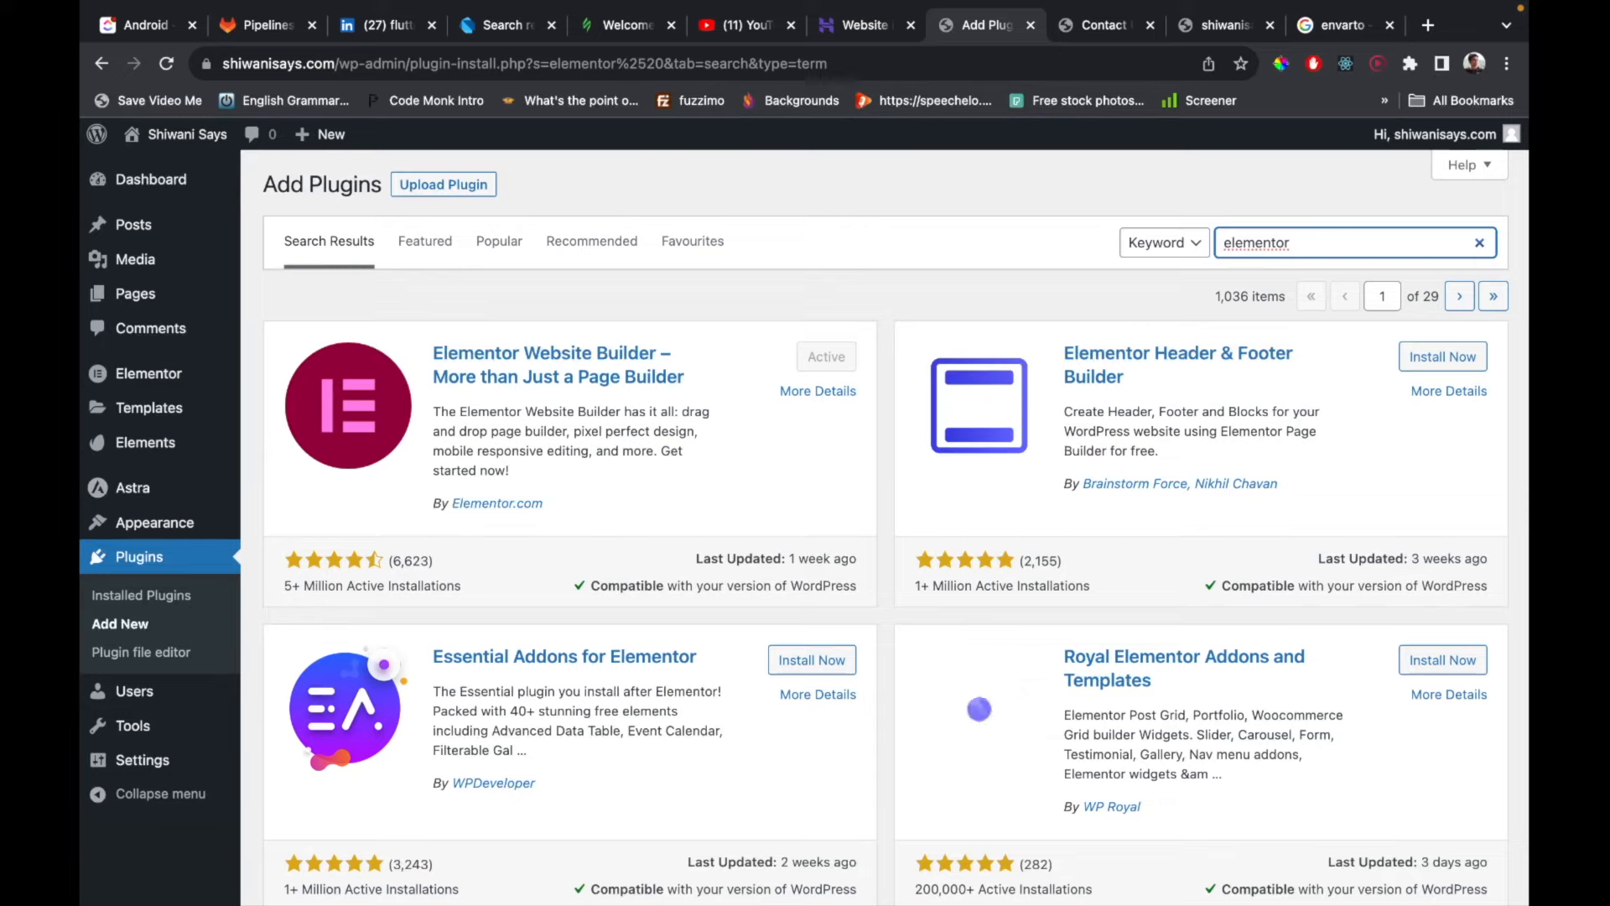
scroll(750, 607, down, 2)
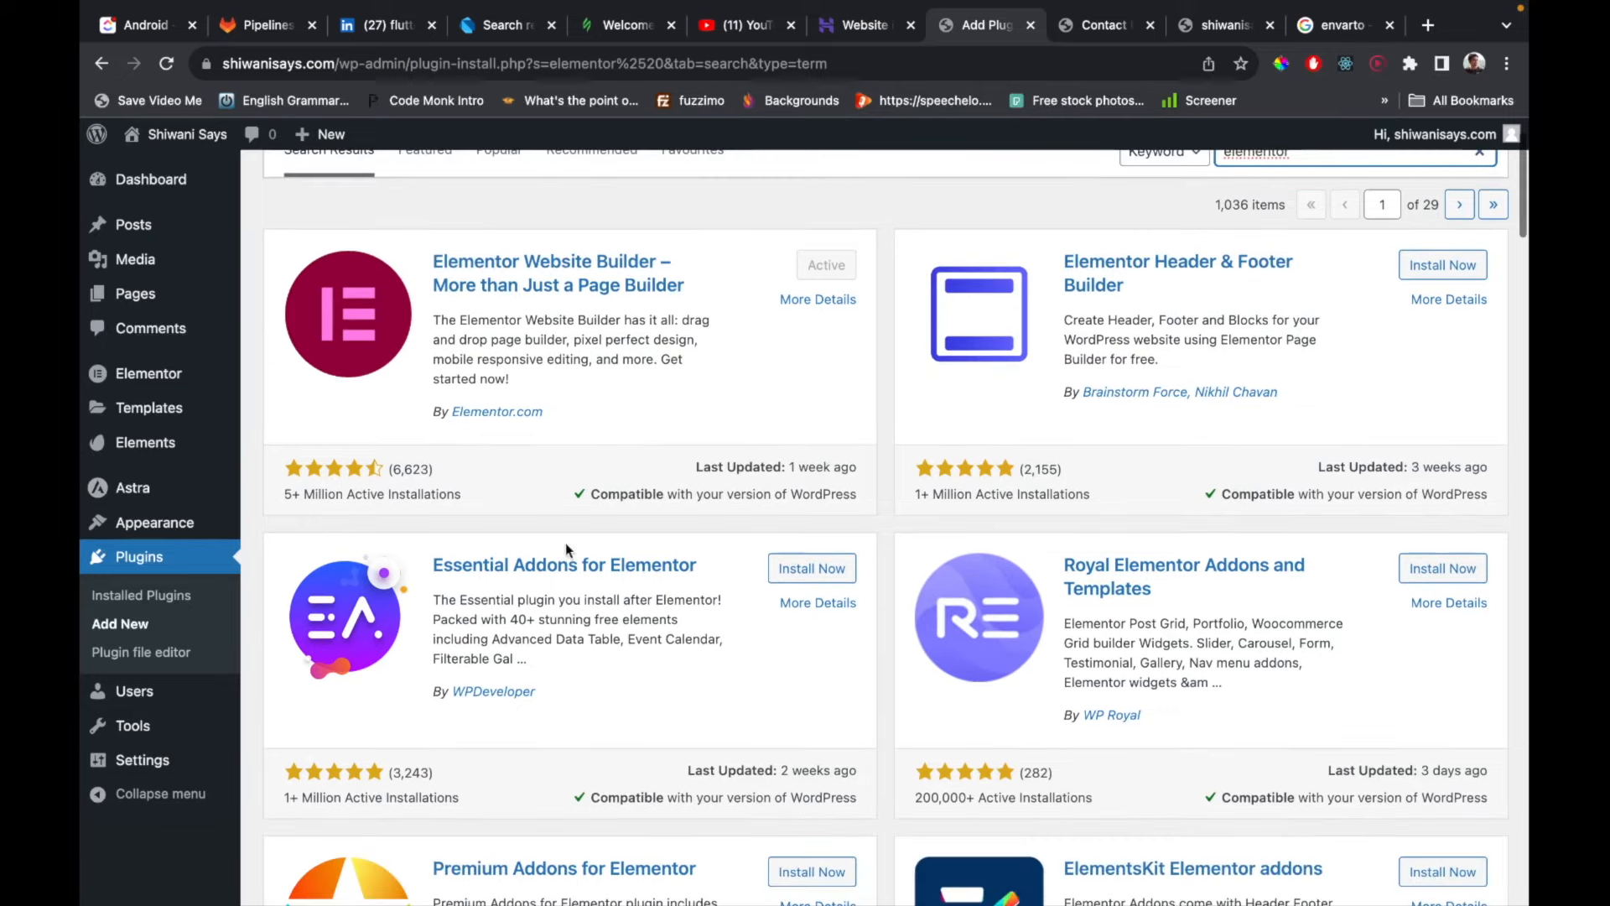
click(801, 578)
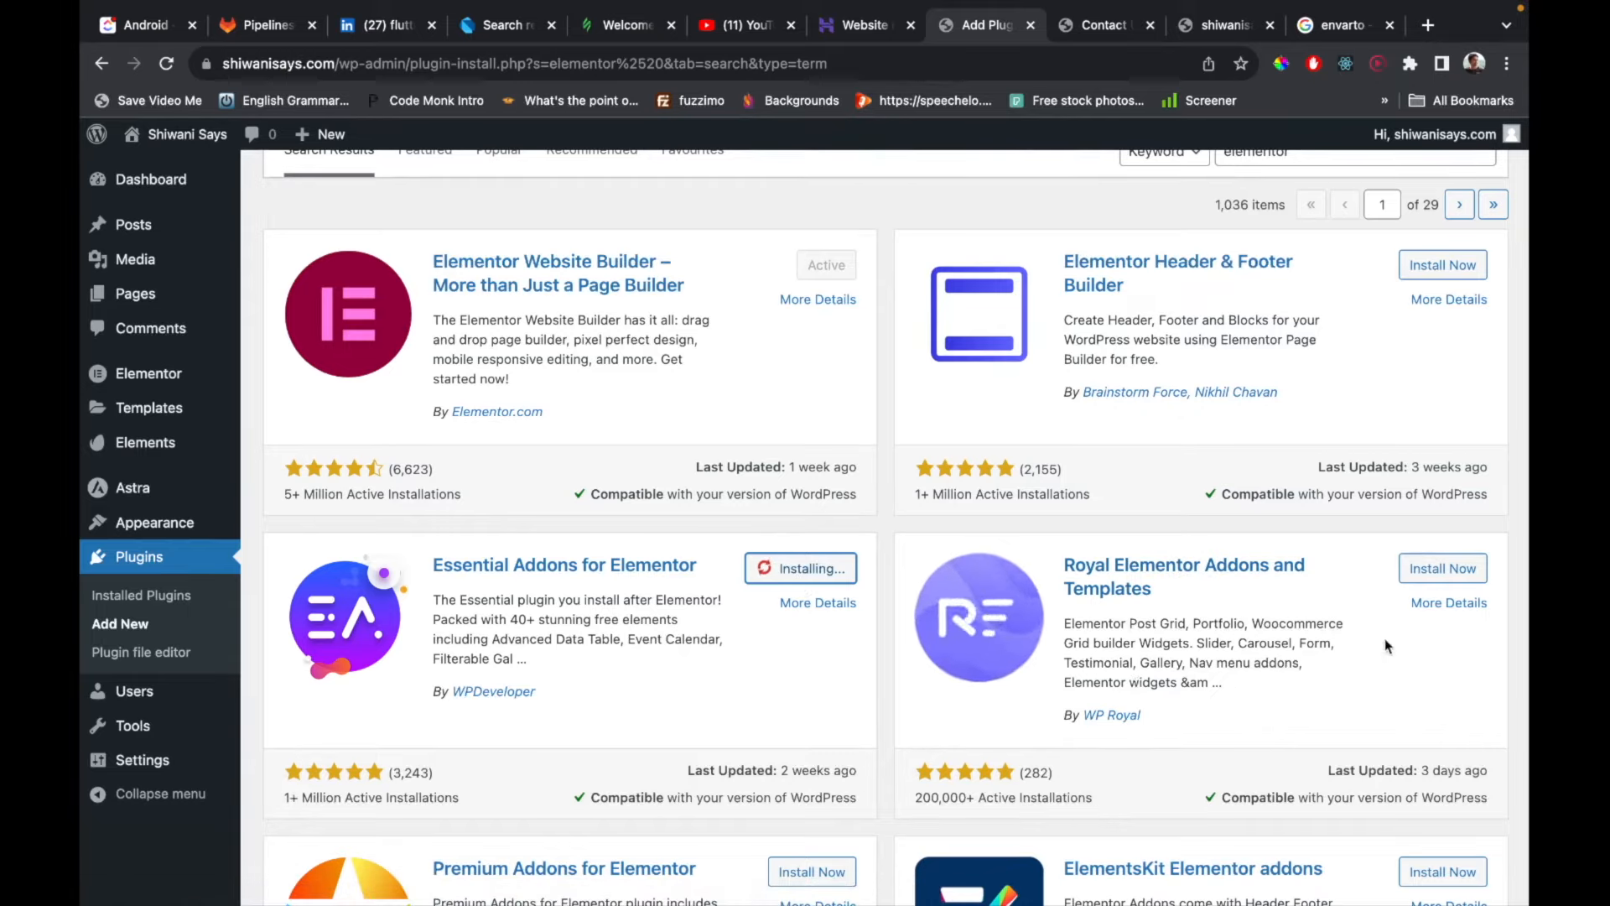
Review the Royal Elementor Addons and Templates plugin details, including its widget list down to the WooCommerce widgets, and close the details.
click(1456, 602)
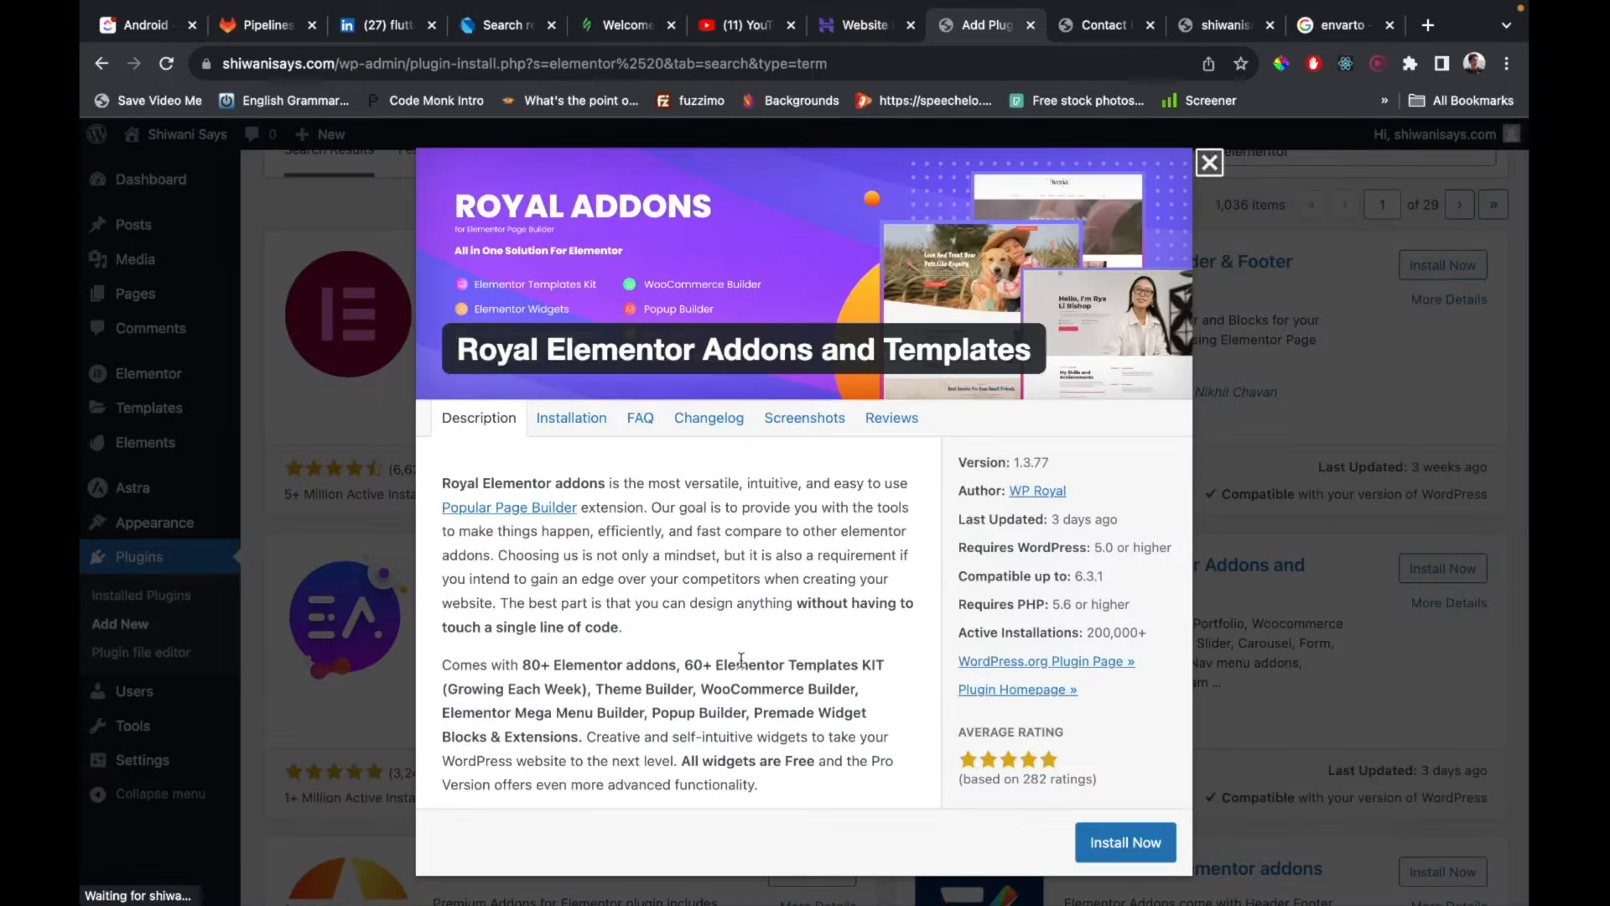
scroll(657, 604, down, 15)
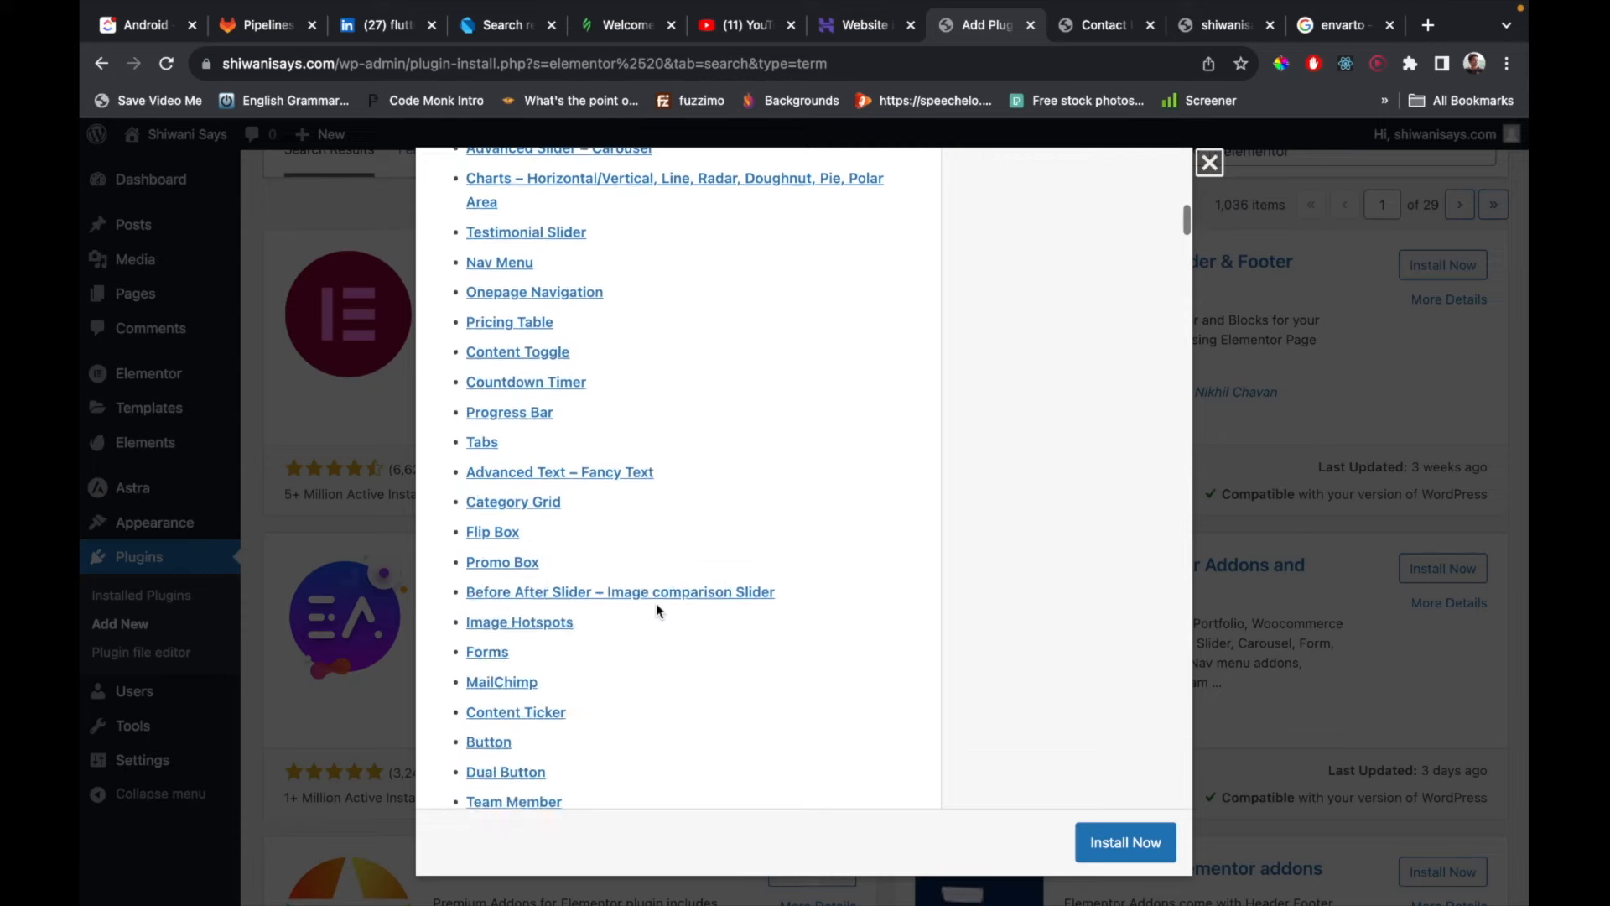
scroll(657, 610, up, 7)
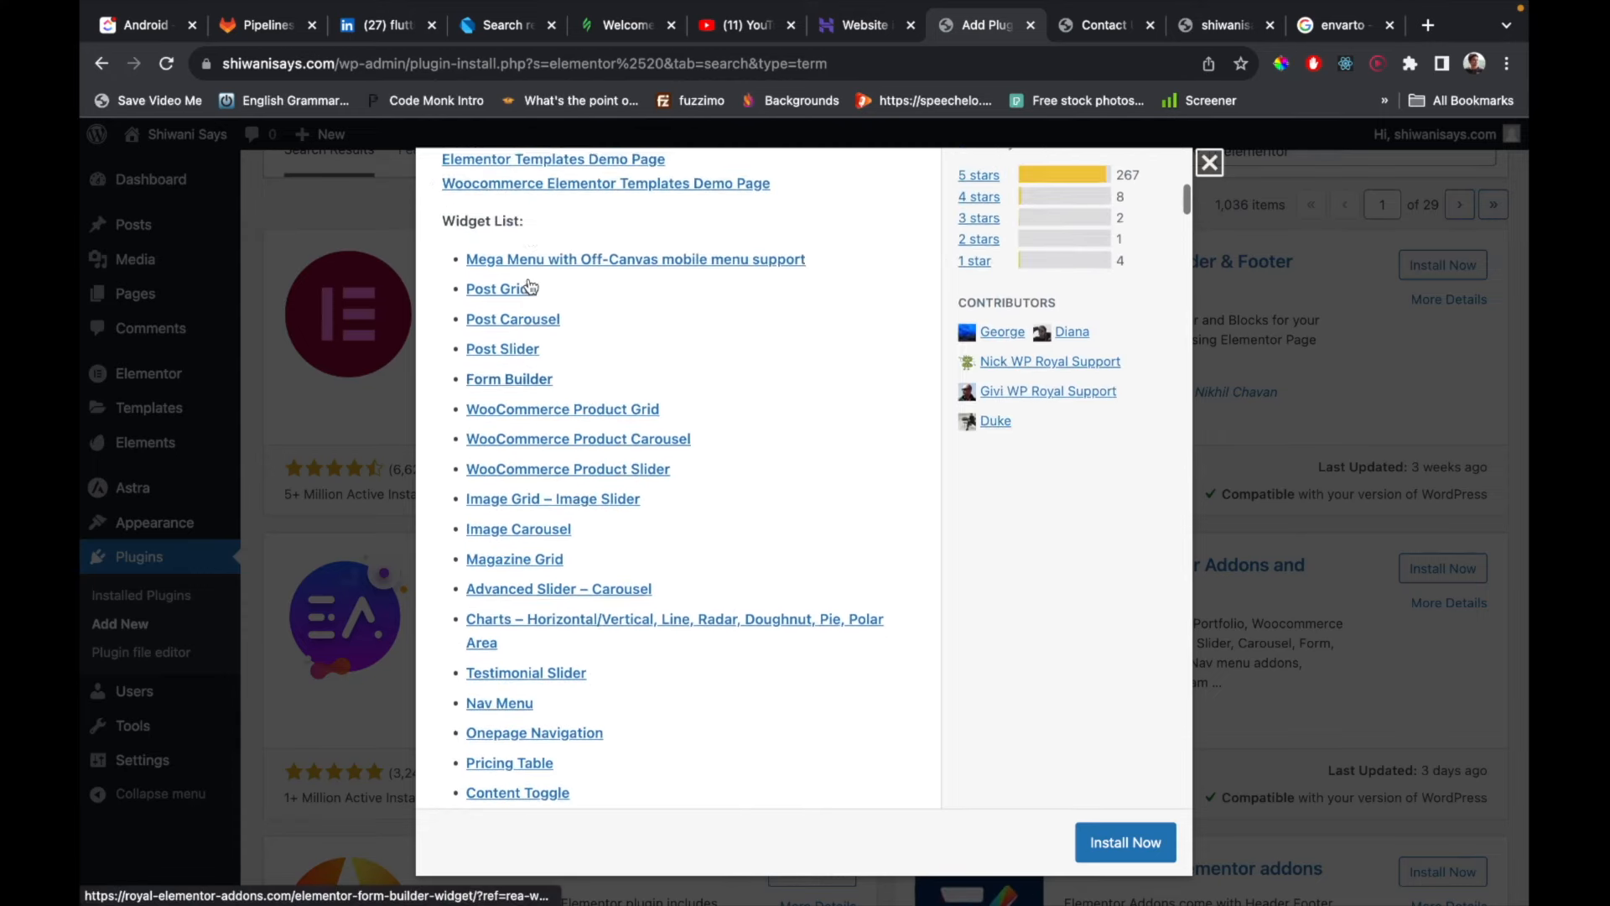
scroll(530, 287, down, 5)
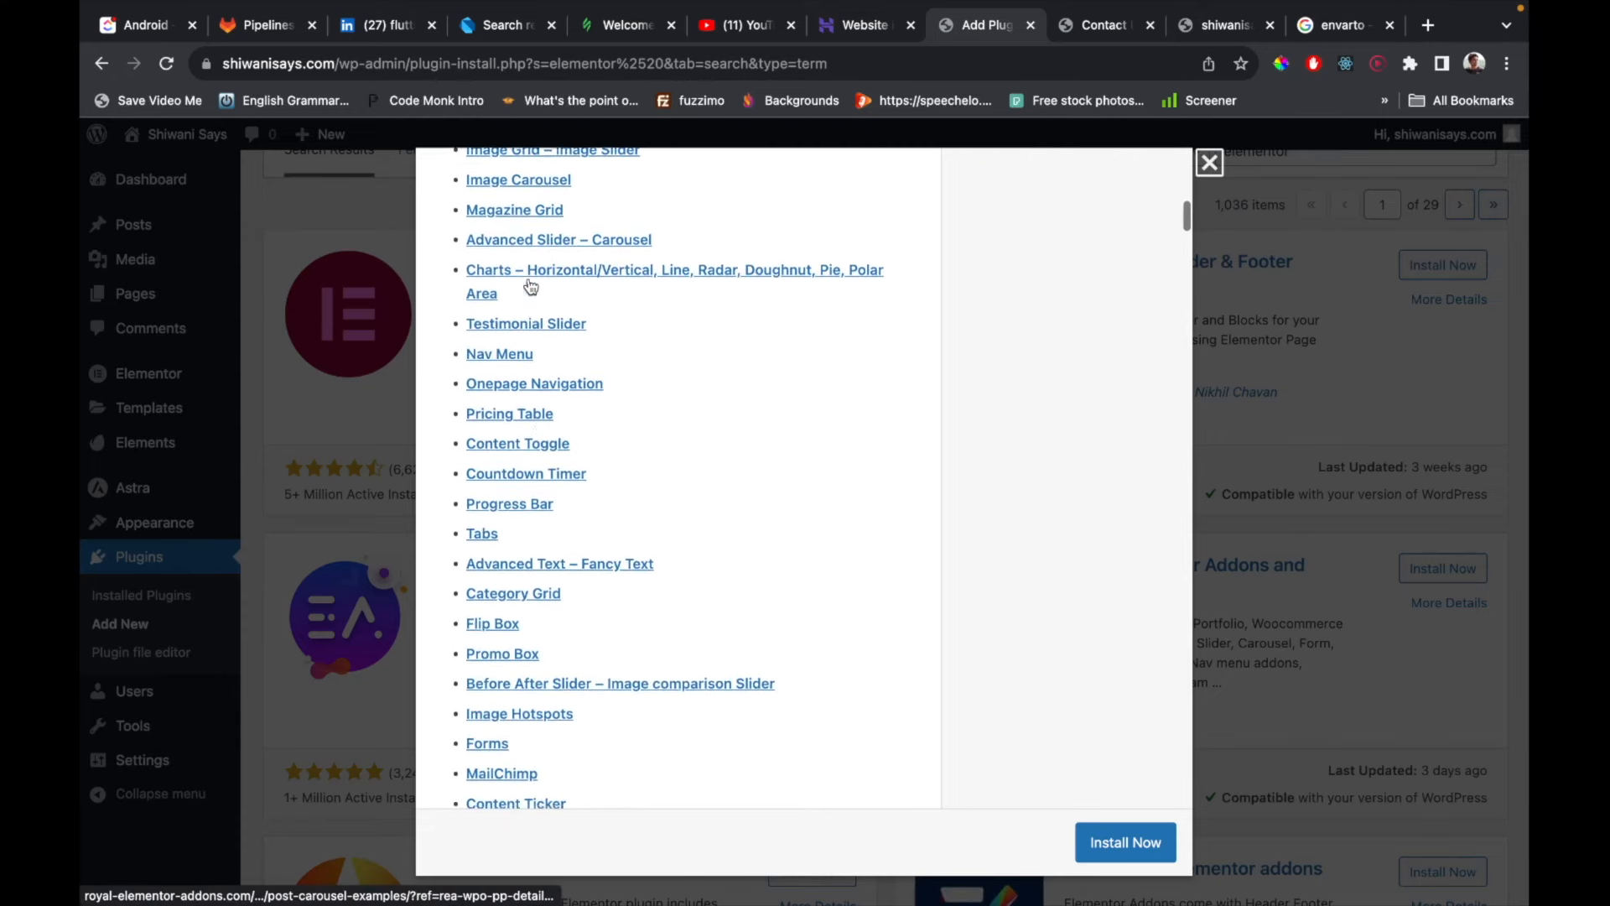
scroll(546, 500, down, 3)
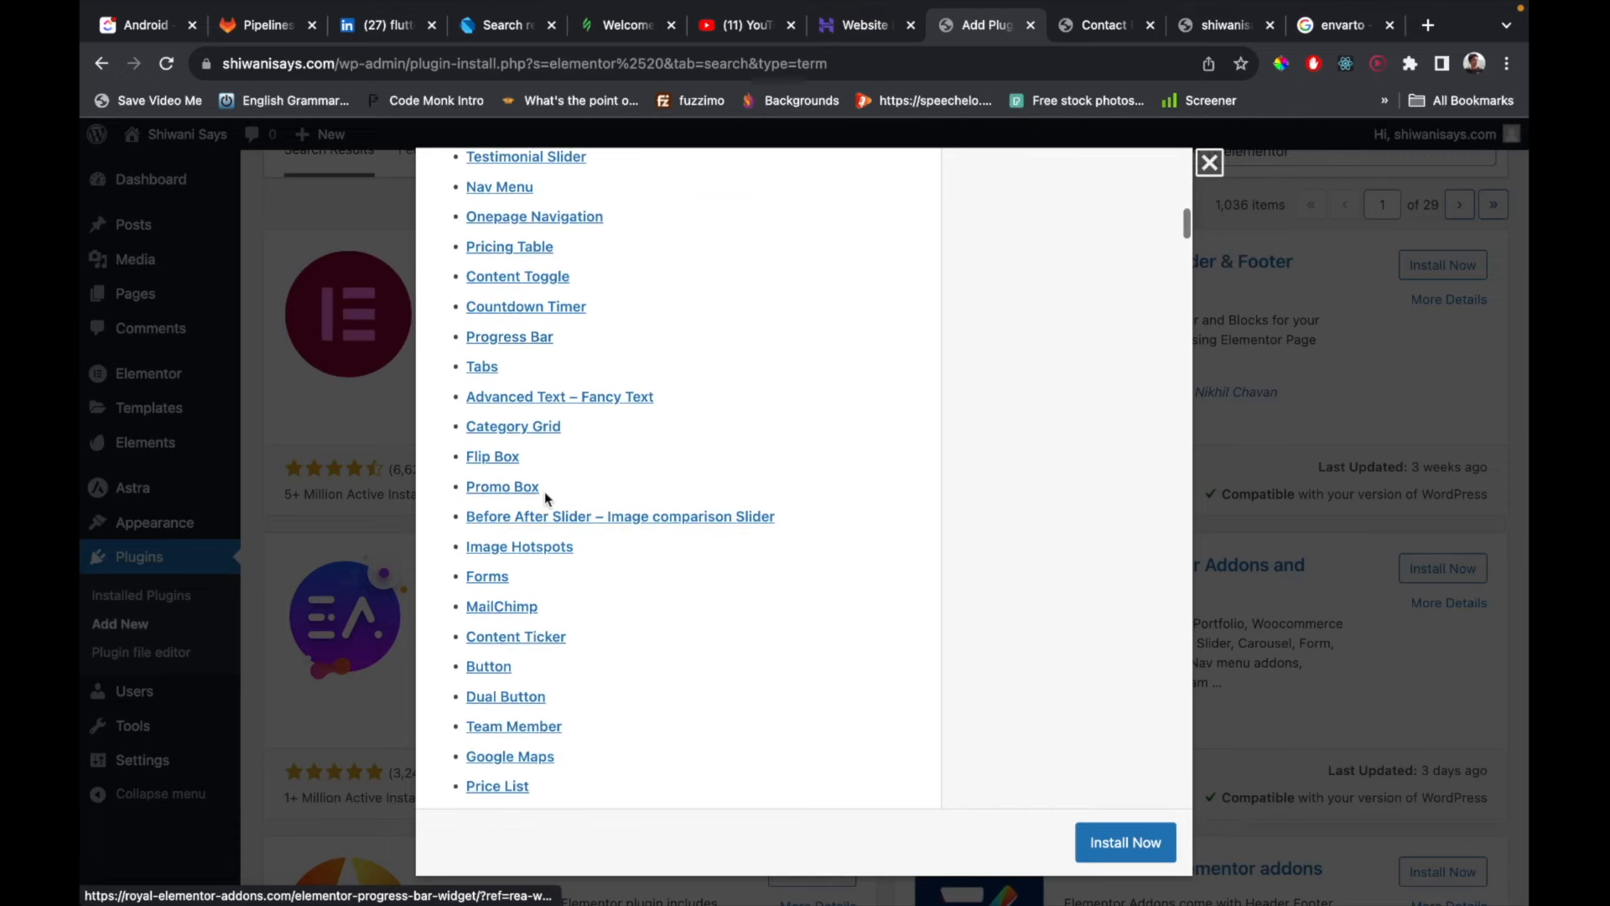
scroll(545, 497, down, 4)
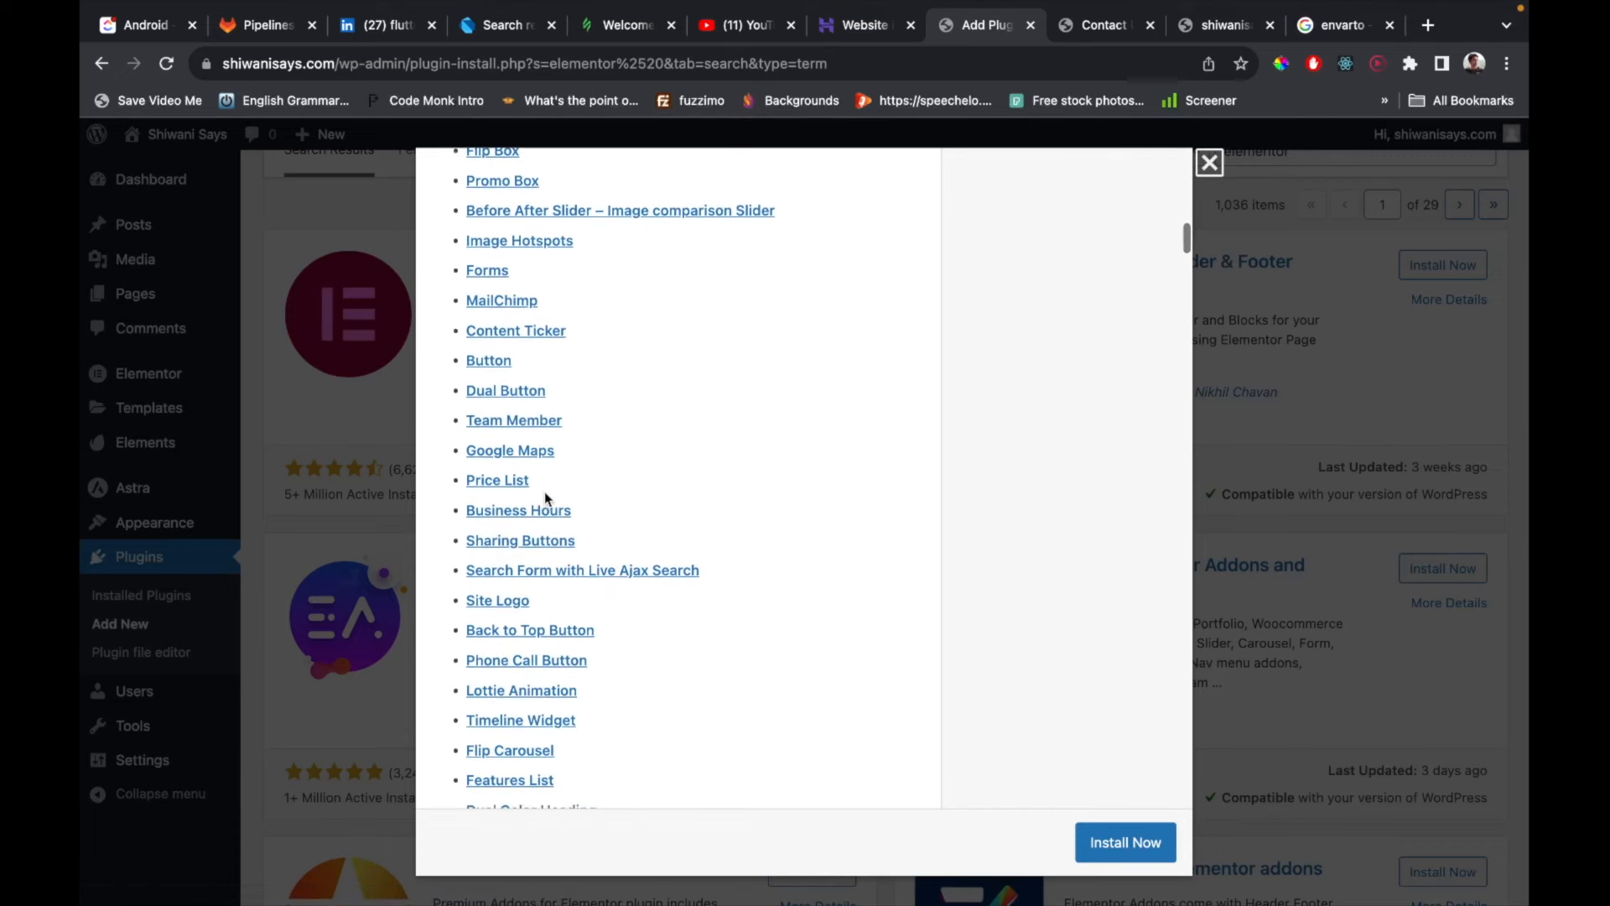
scroll(545, 497, down, 7)
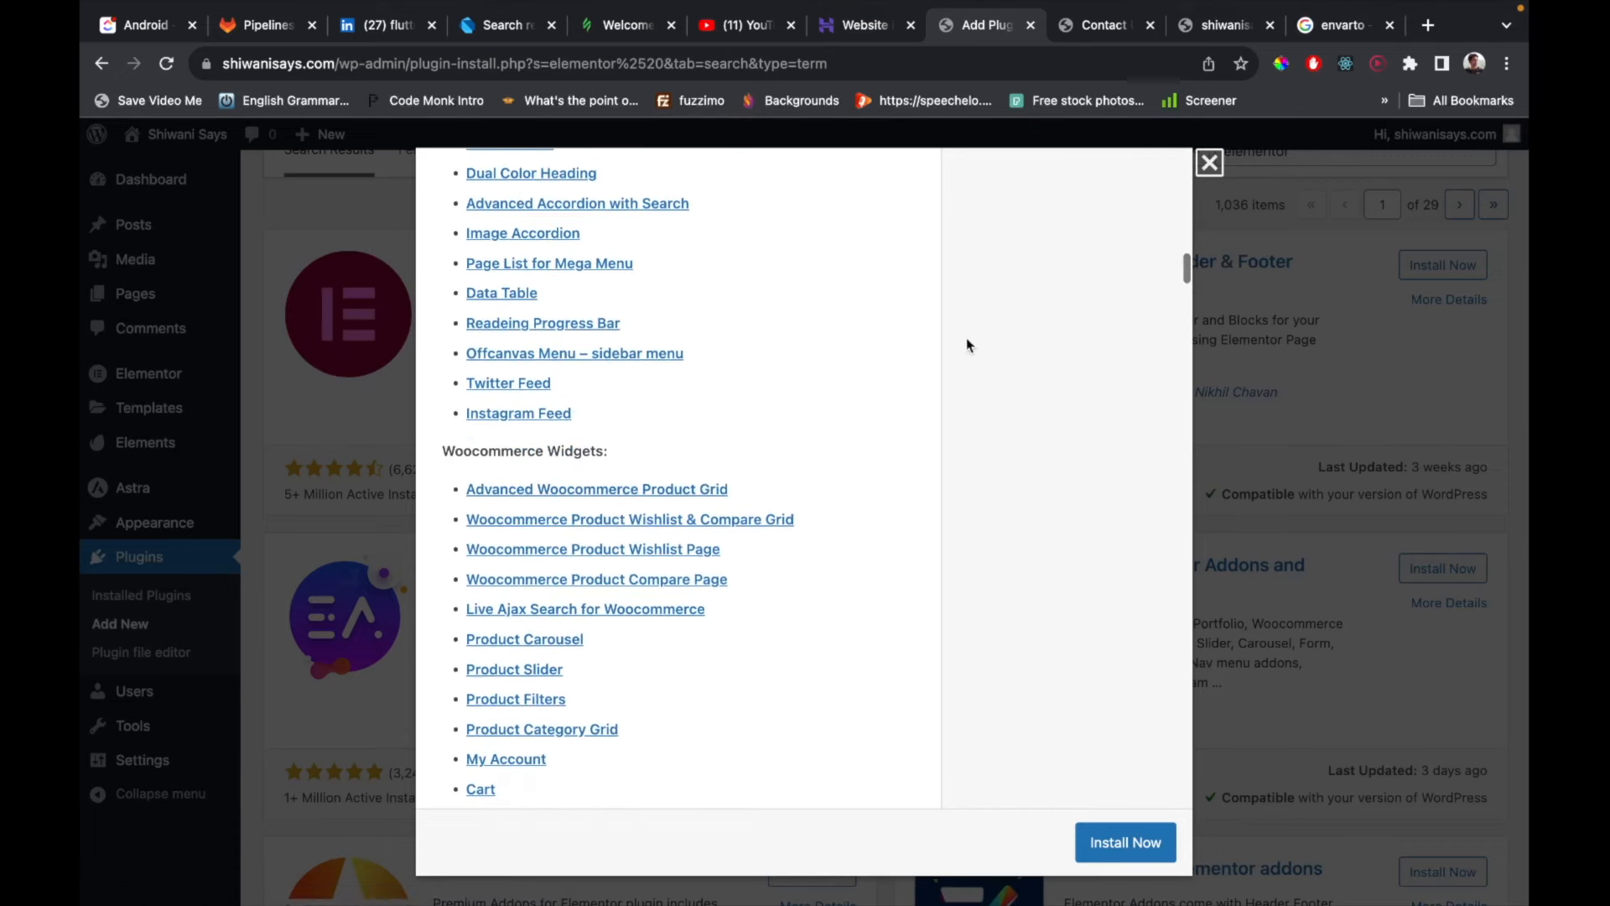
click(1209, 163)
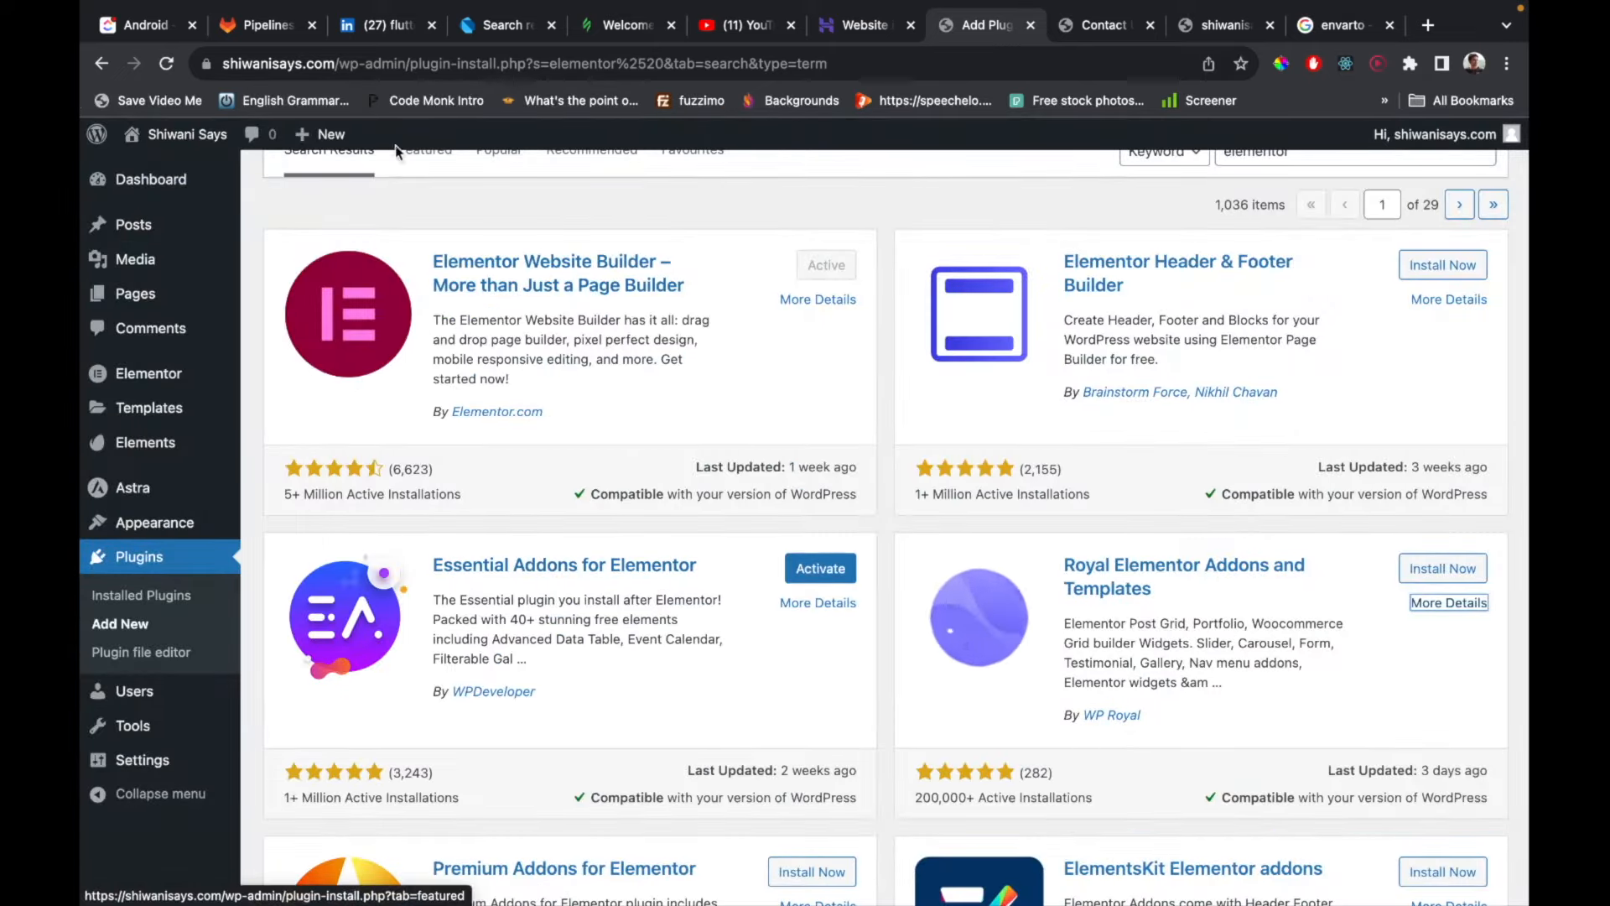
Activate Essential Addons for Elementor and complete its setup wizard with the Basic configuration, default elements and no extra integrations.
click(820, 568)
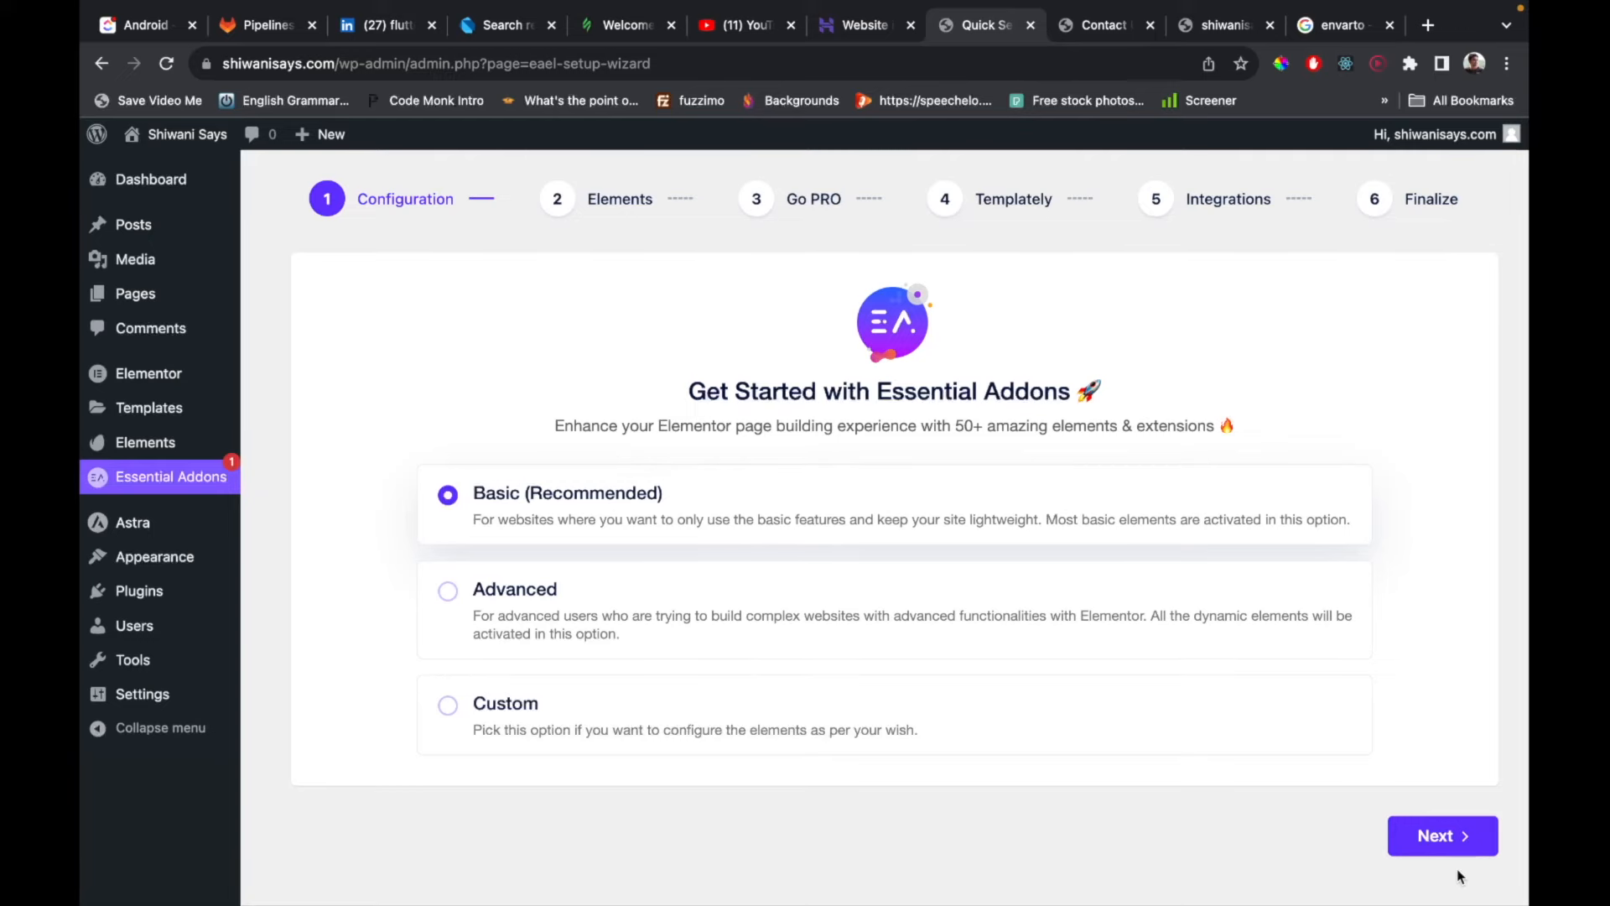
click(1442, 848)
scroll(1351, 726, down, 3)
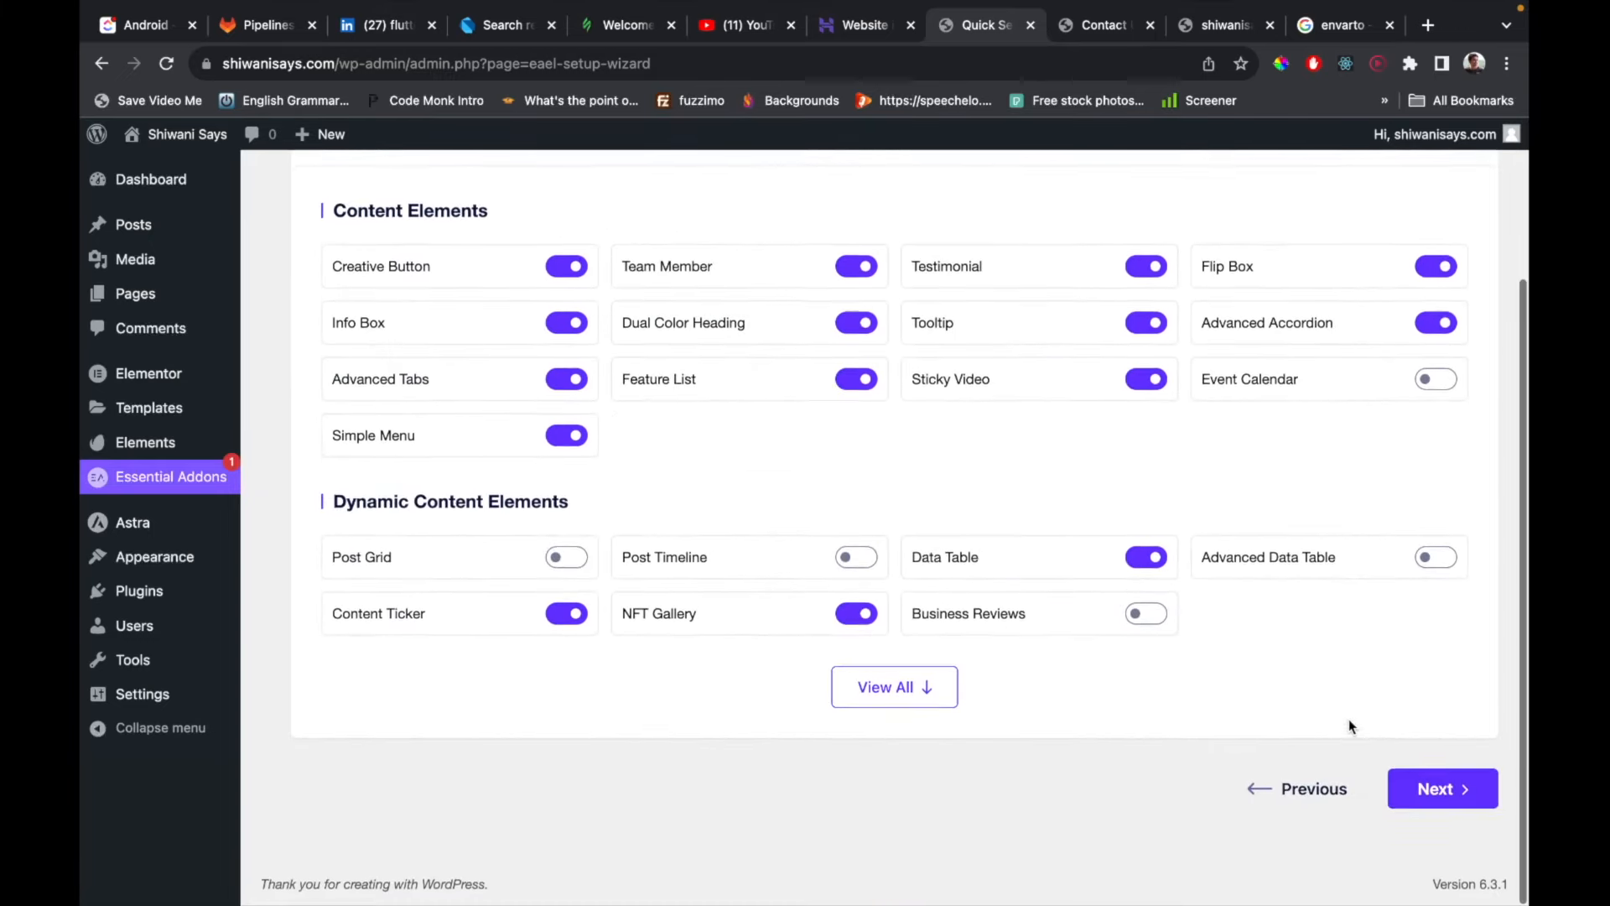
click(1462, 801)
click(1465, 809)
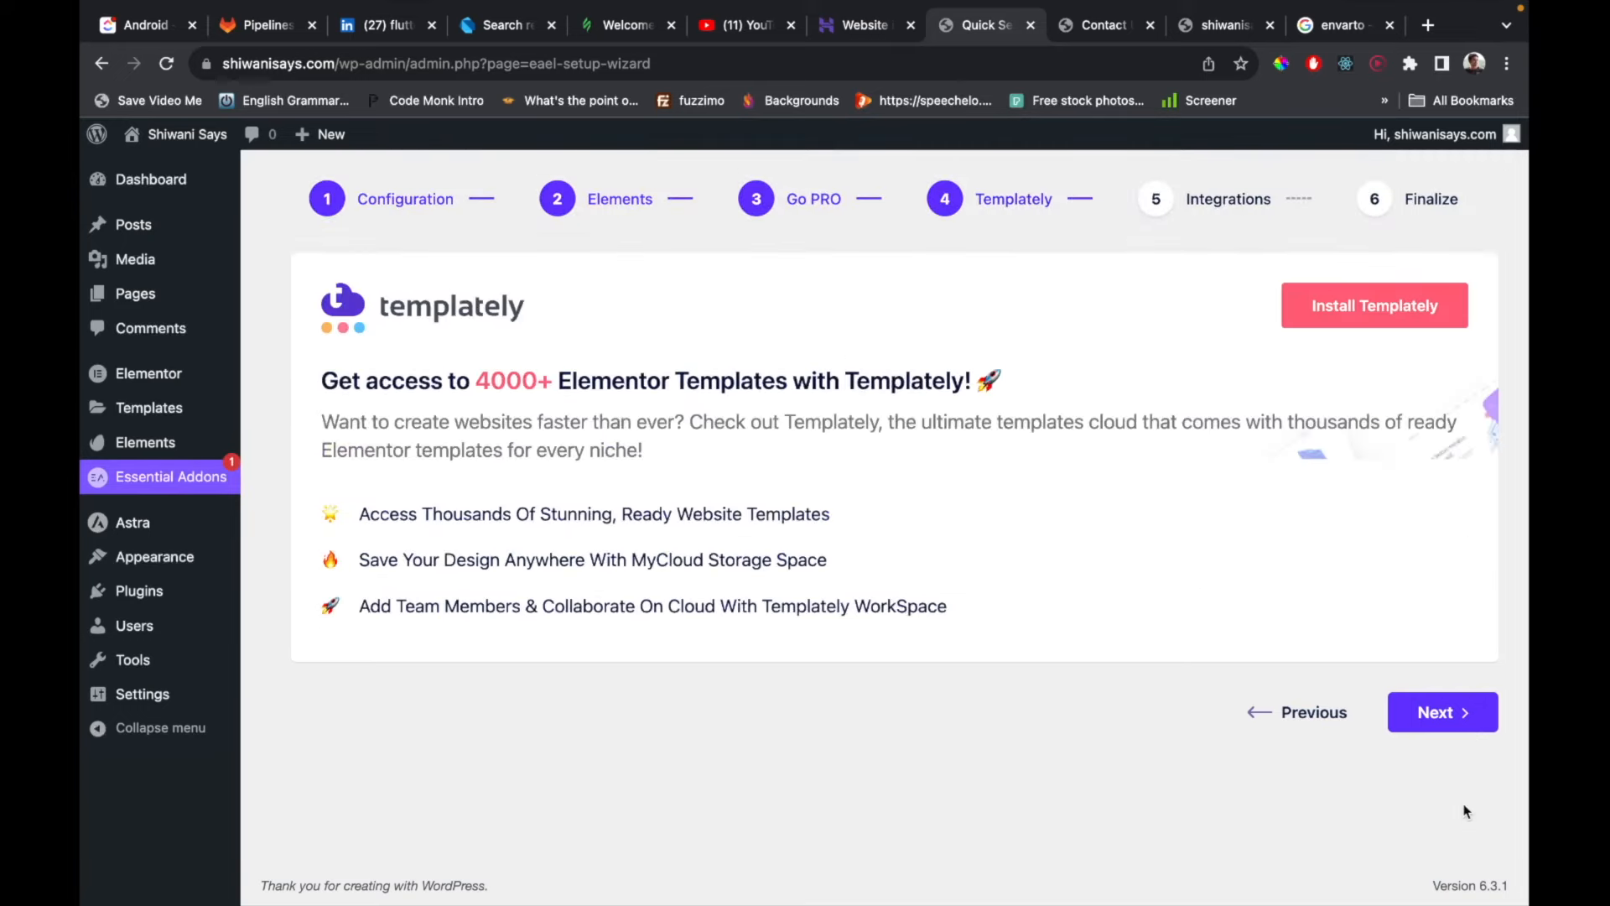
click(1439, 717)
scroll(1437, 717, down, 4)
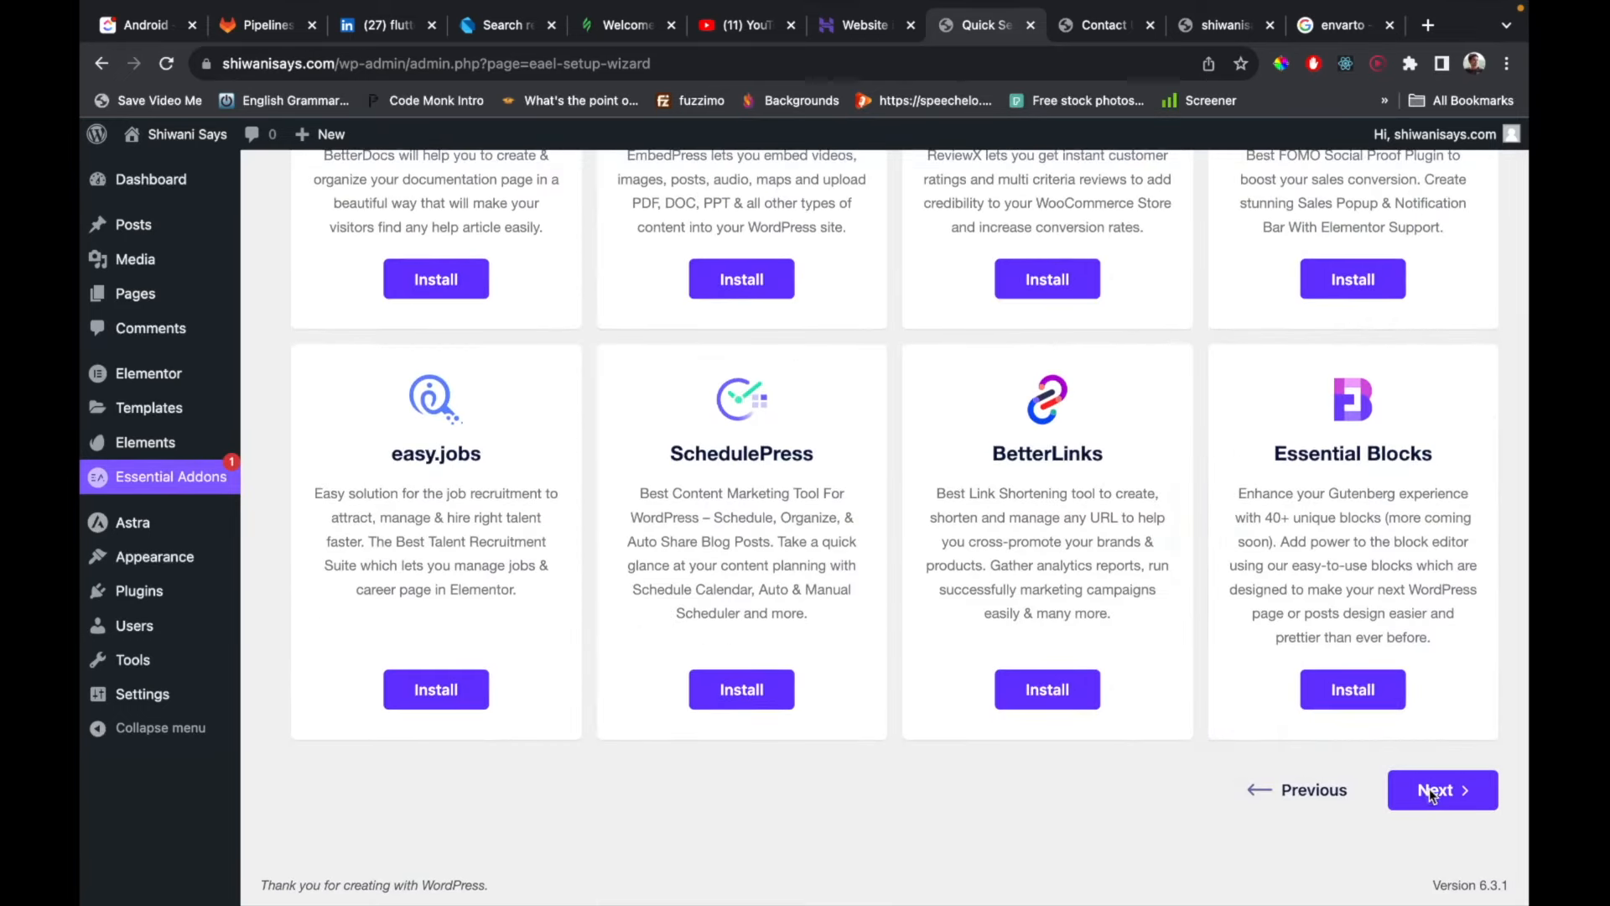
click(1440, 882)
click(831, 645)
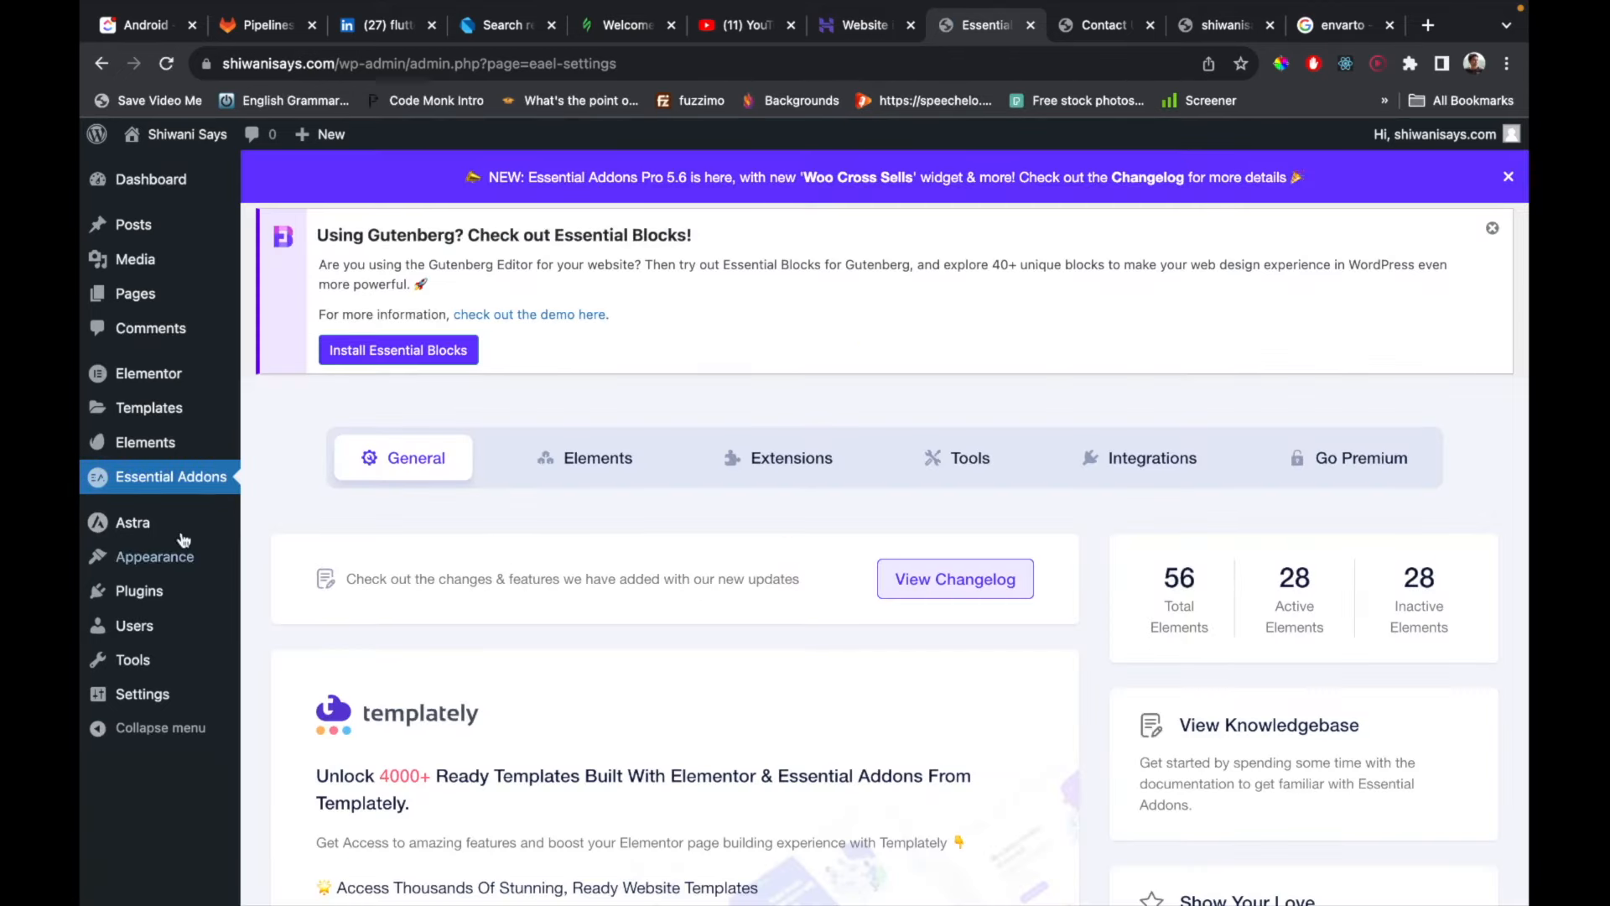
Check the installed plugins, and open the Blog page from the pages list for editing with Elementor.
click(305, 584)
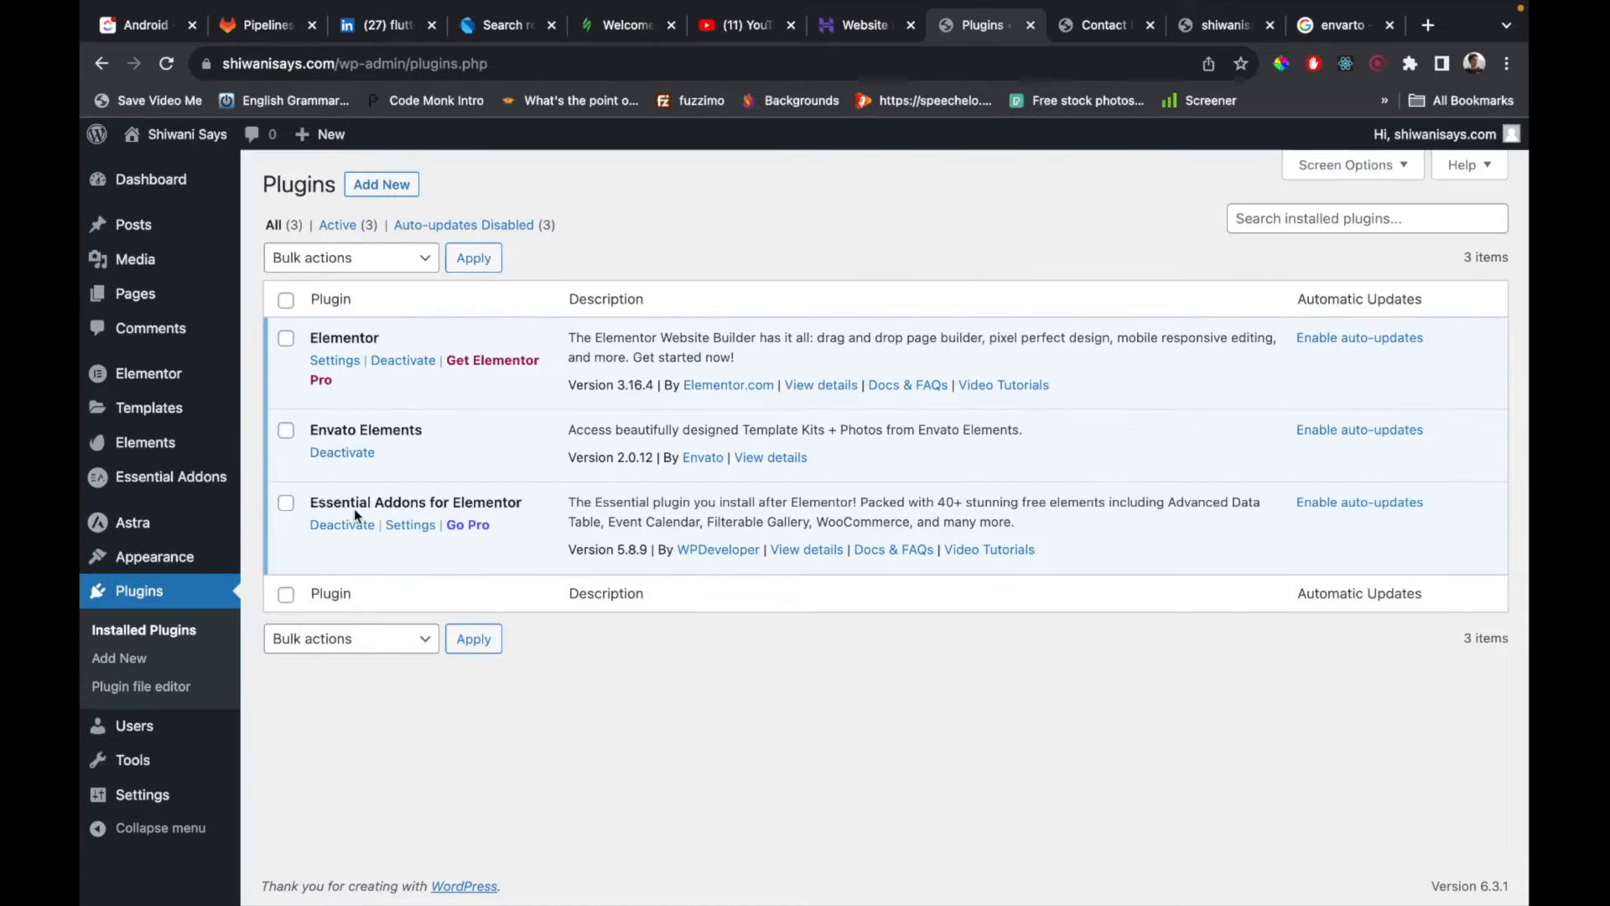
click(147, 295)
scroll(420, 400, down, 1)
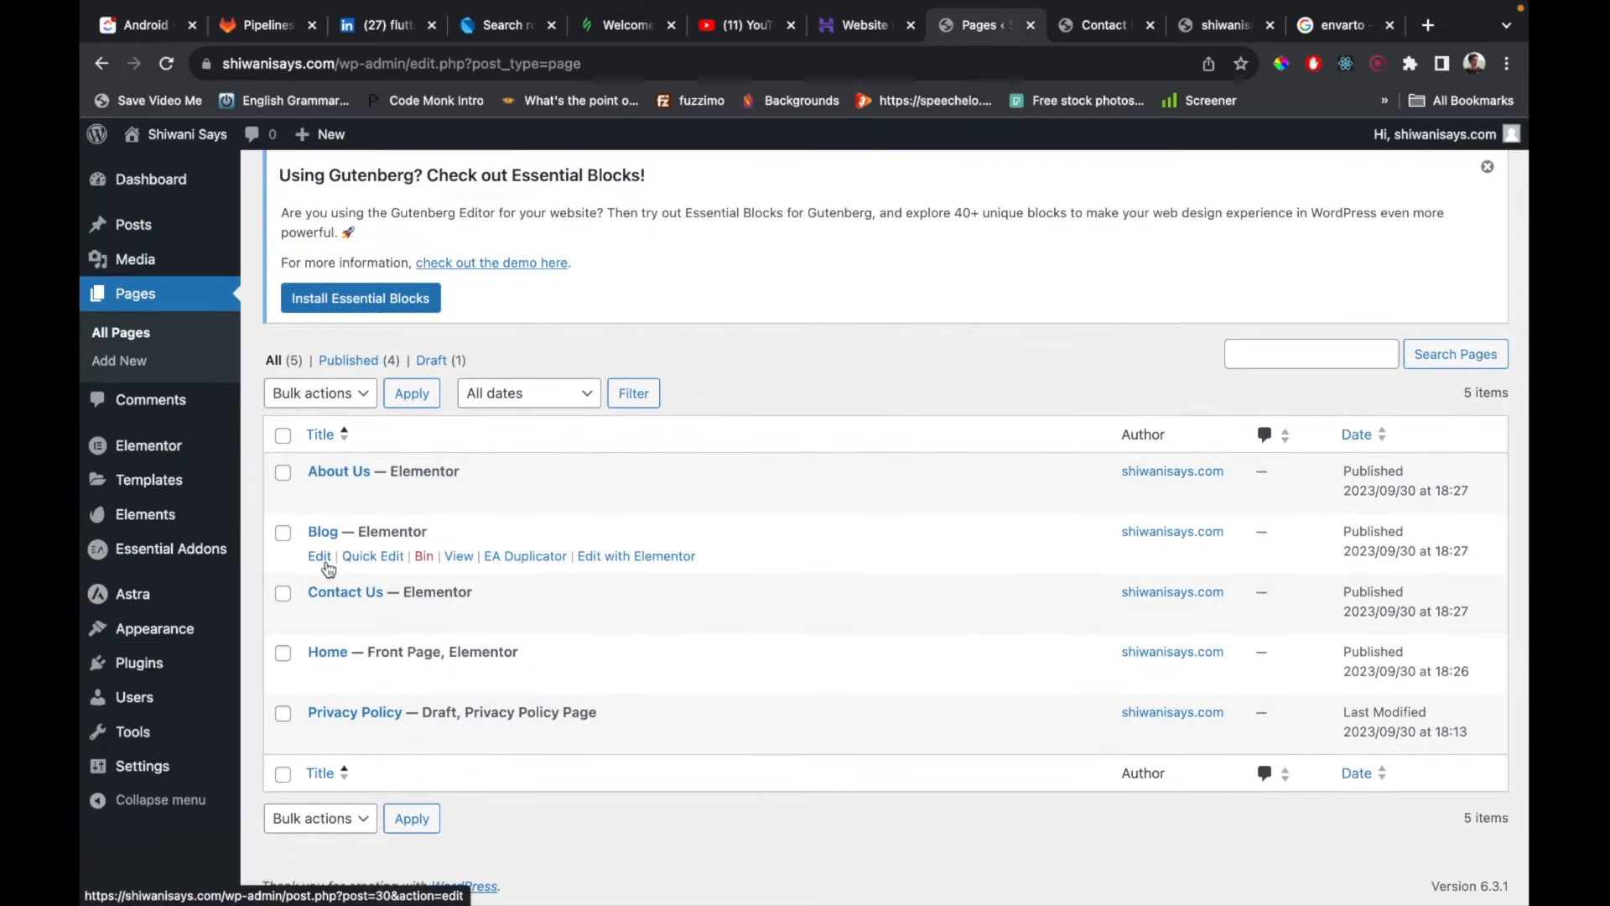
click(606, 557)
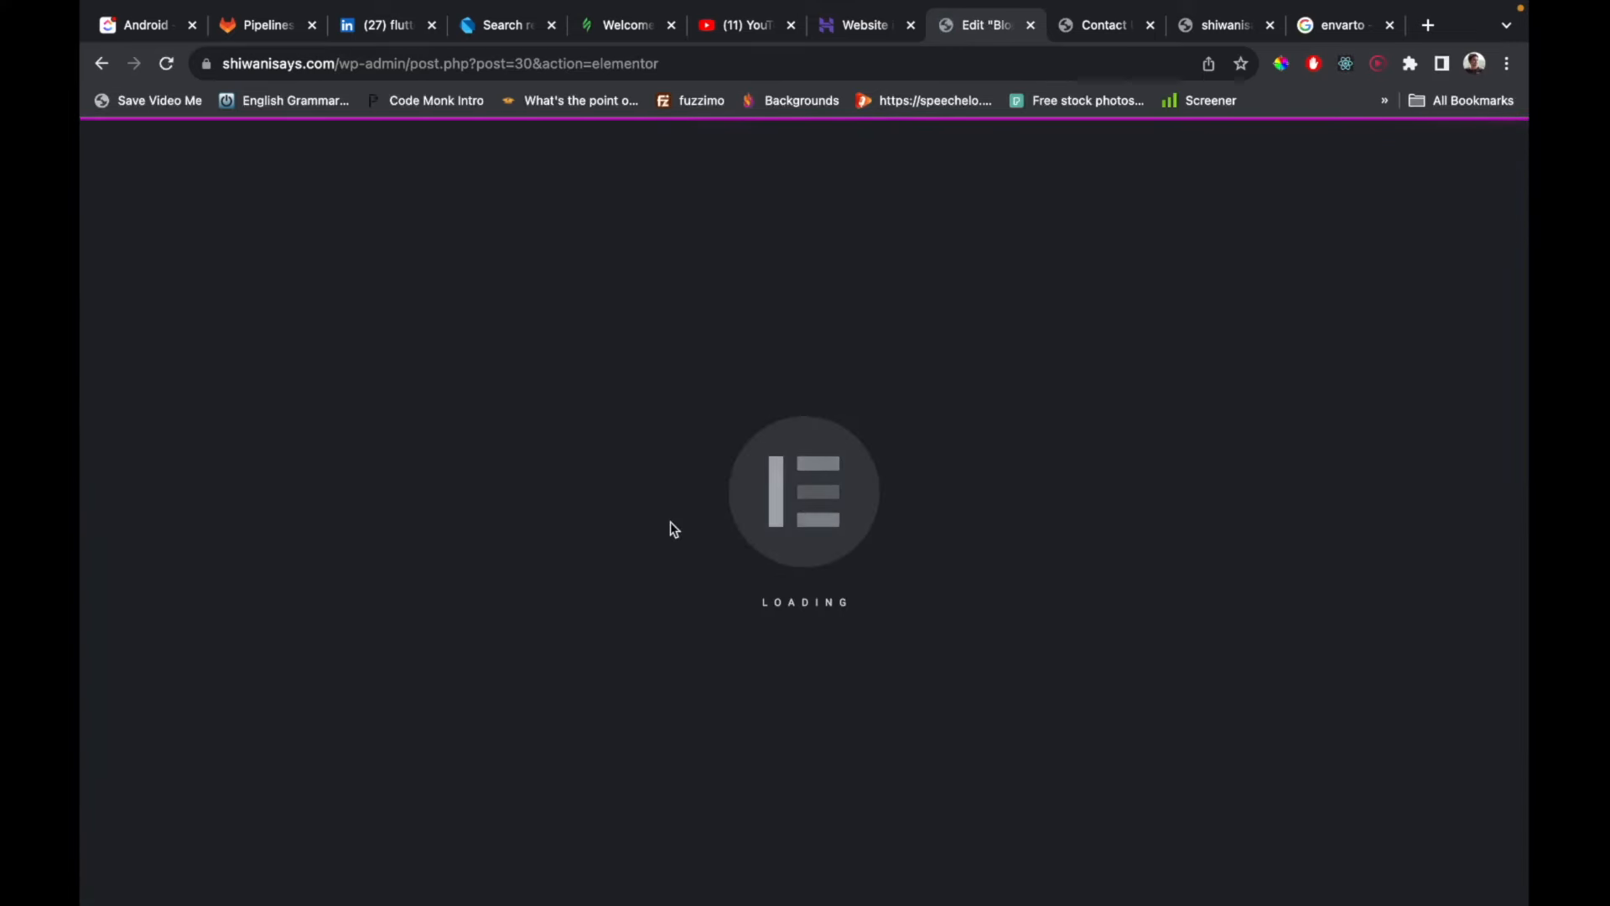
Install Templately from a new section area below the Blogs header and close its installation dialog.
scroll(782, 507, down, 2)
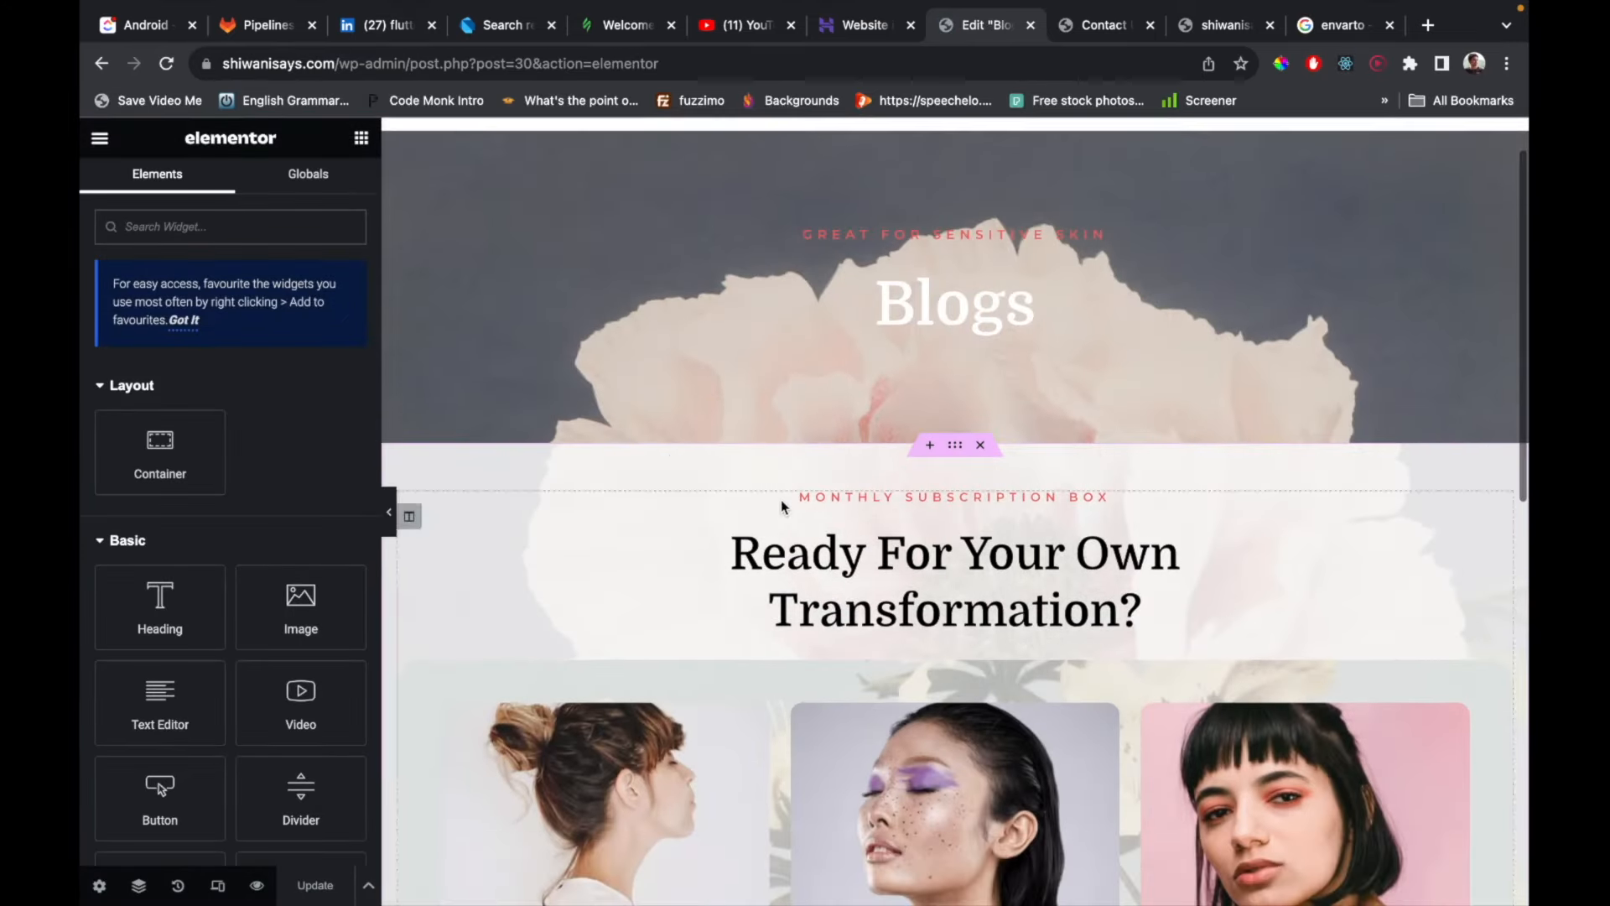
click(931, 447)
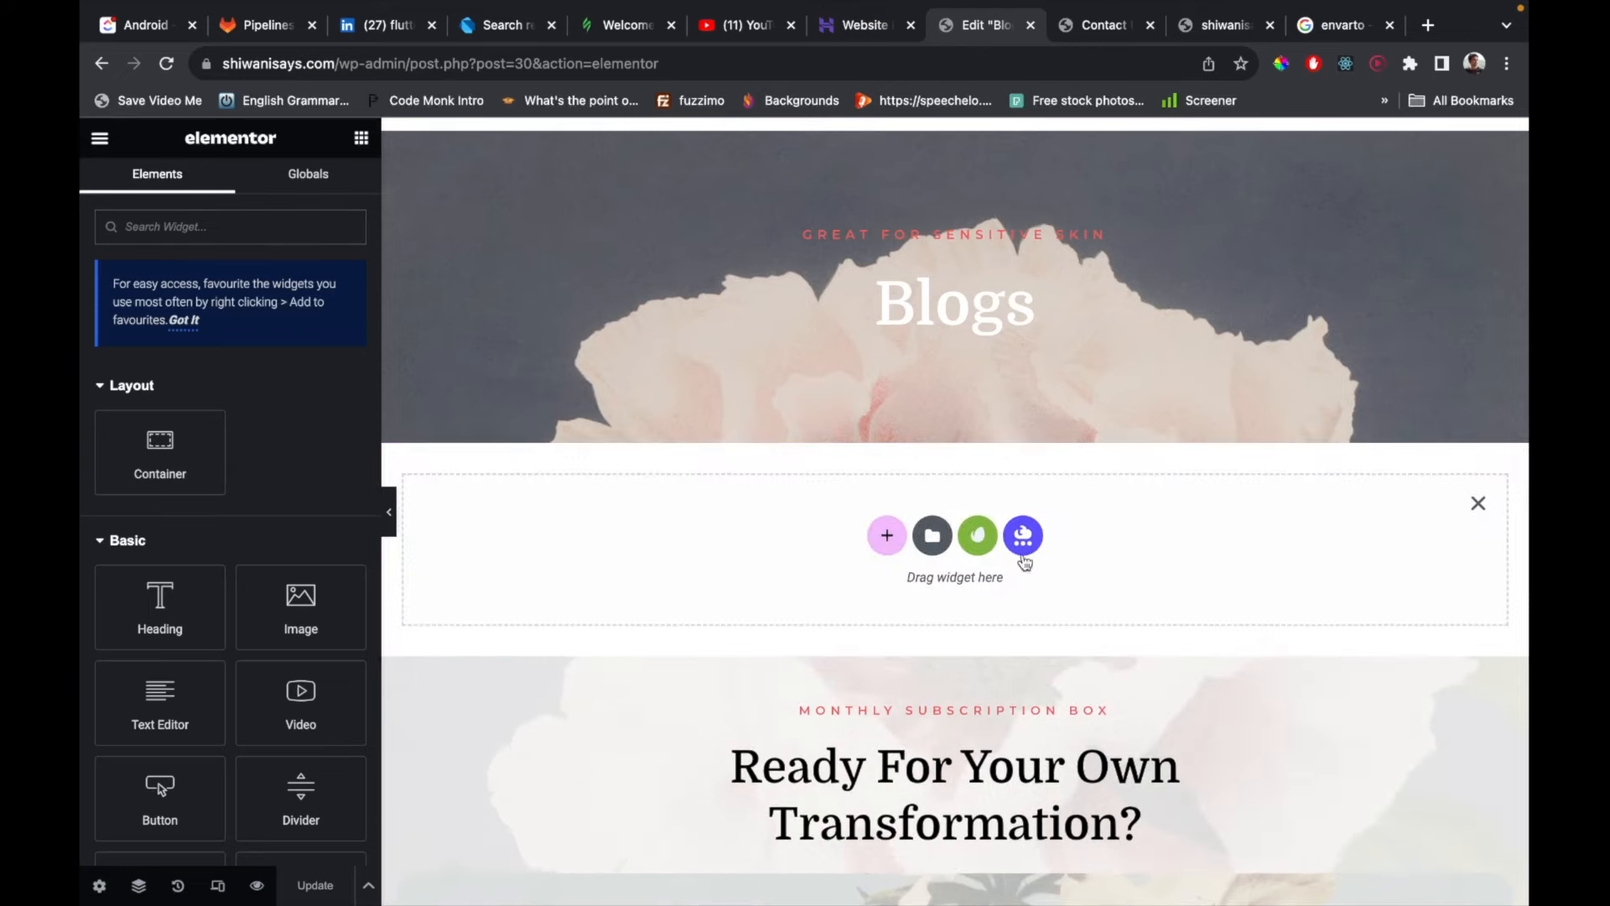
click(1023, 537)
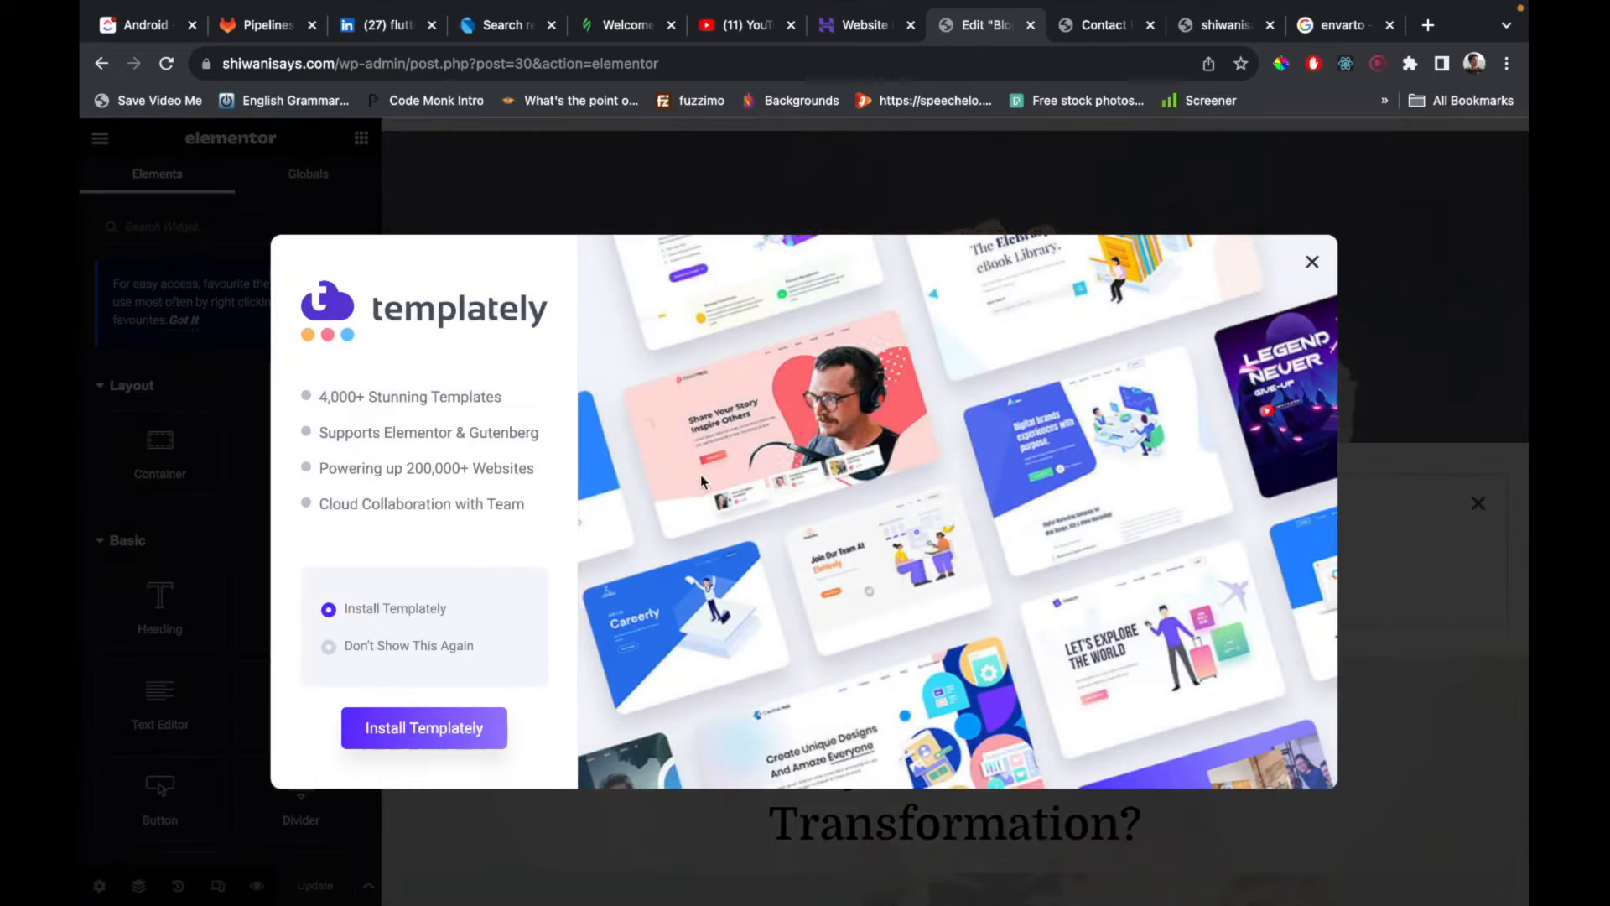
click(1312, 263)
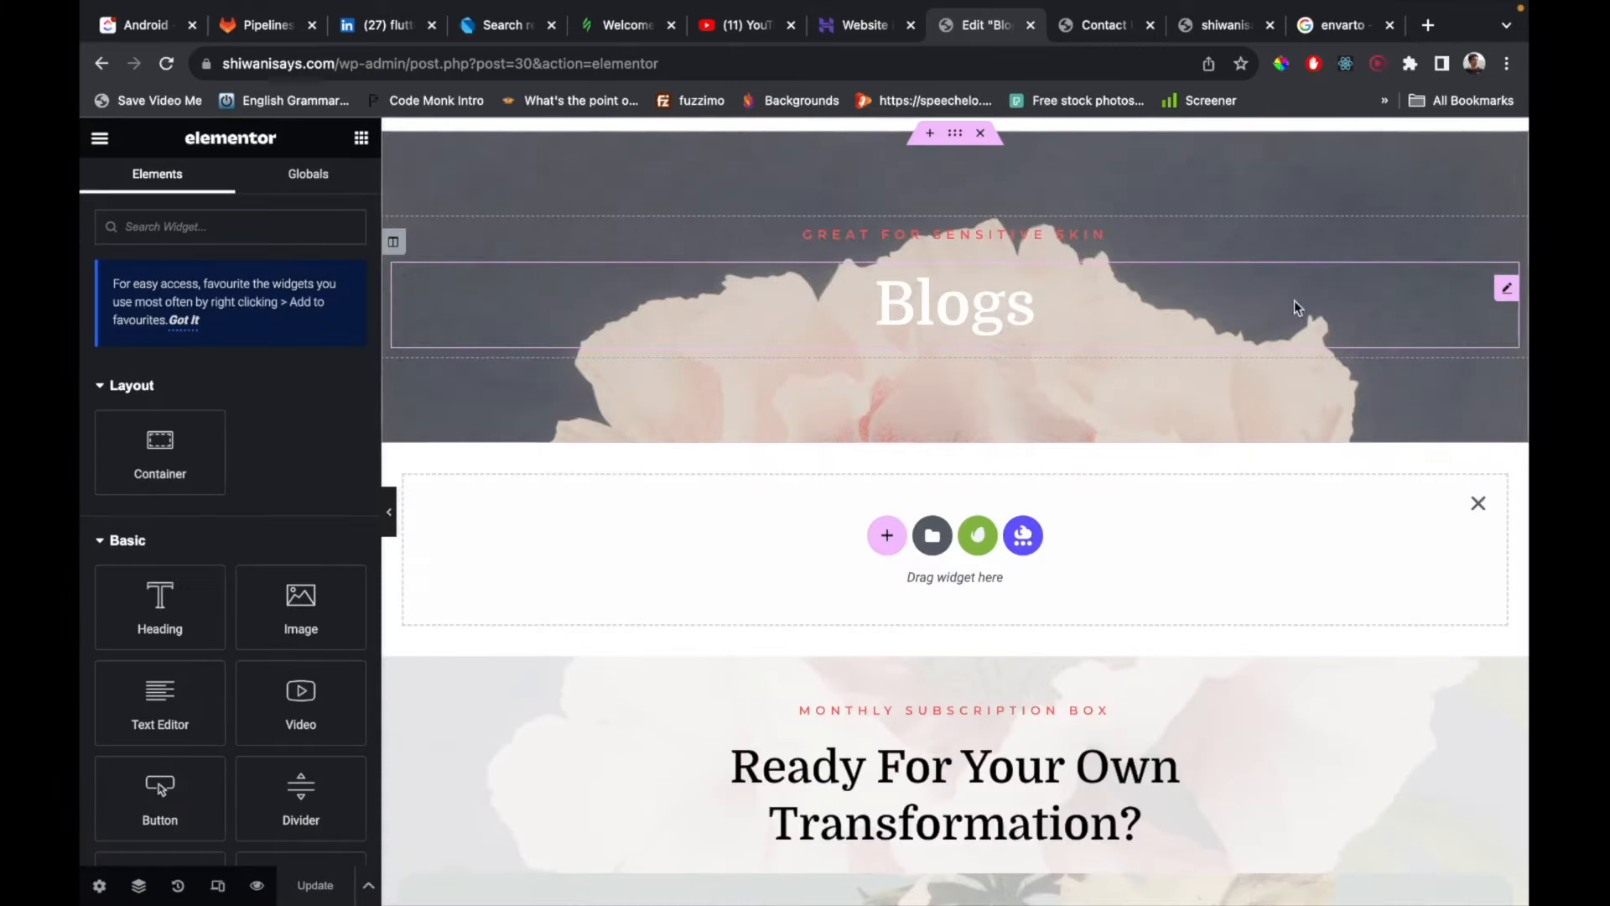
click(1024, 535)
click(424, 726)
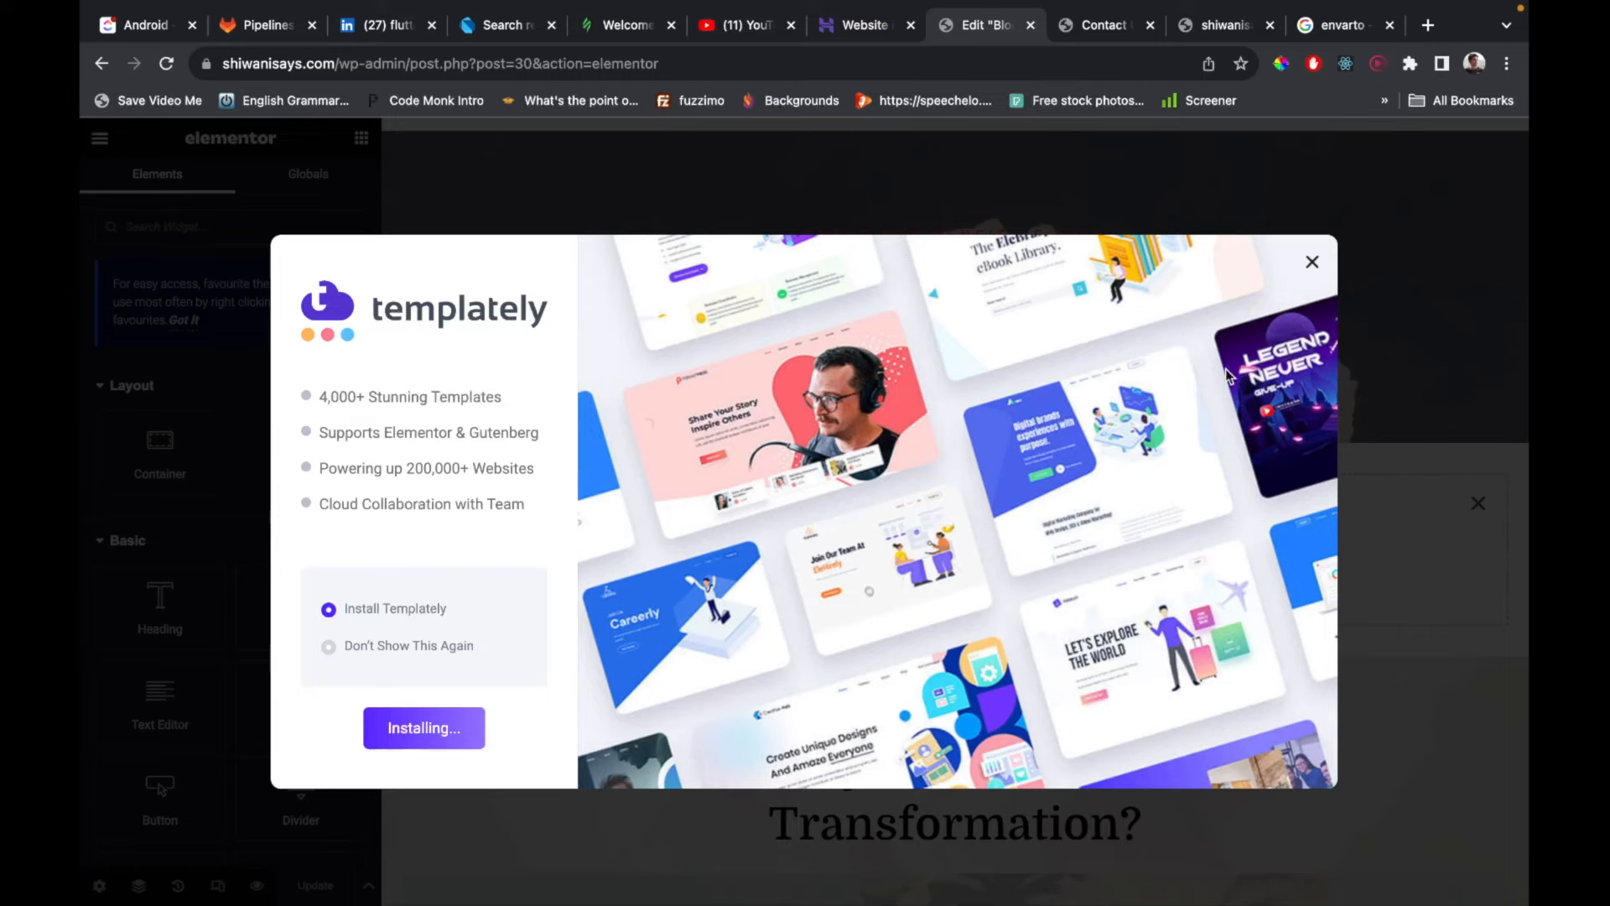
click(1313, 267)
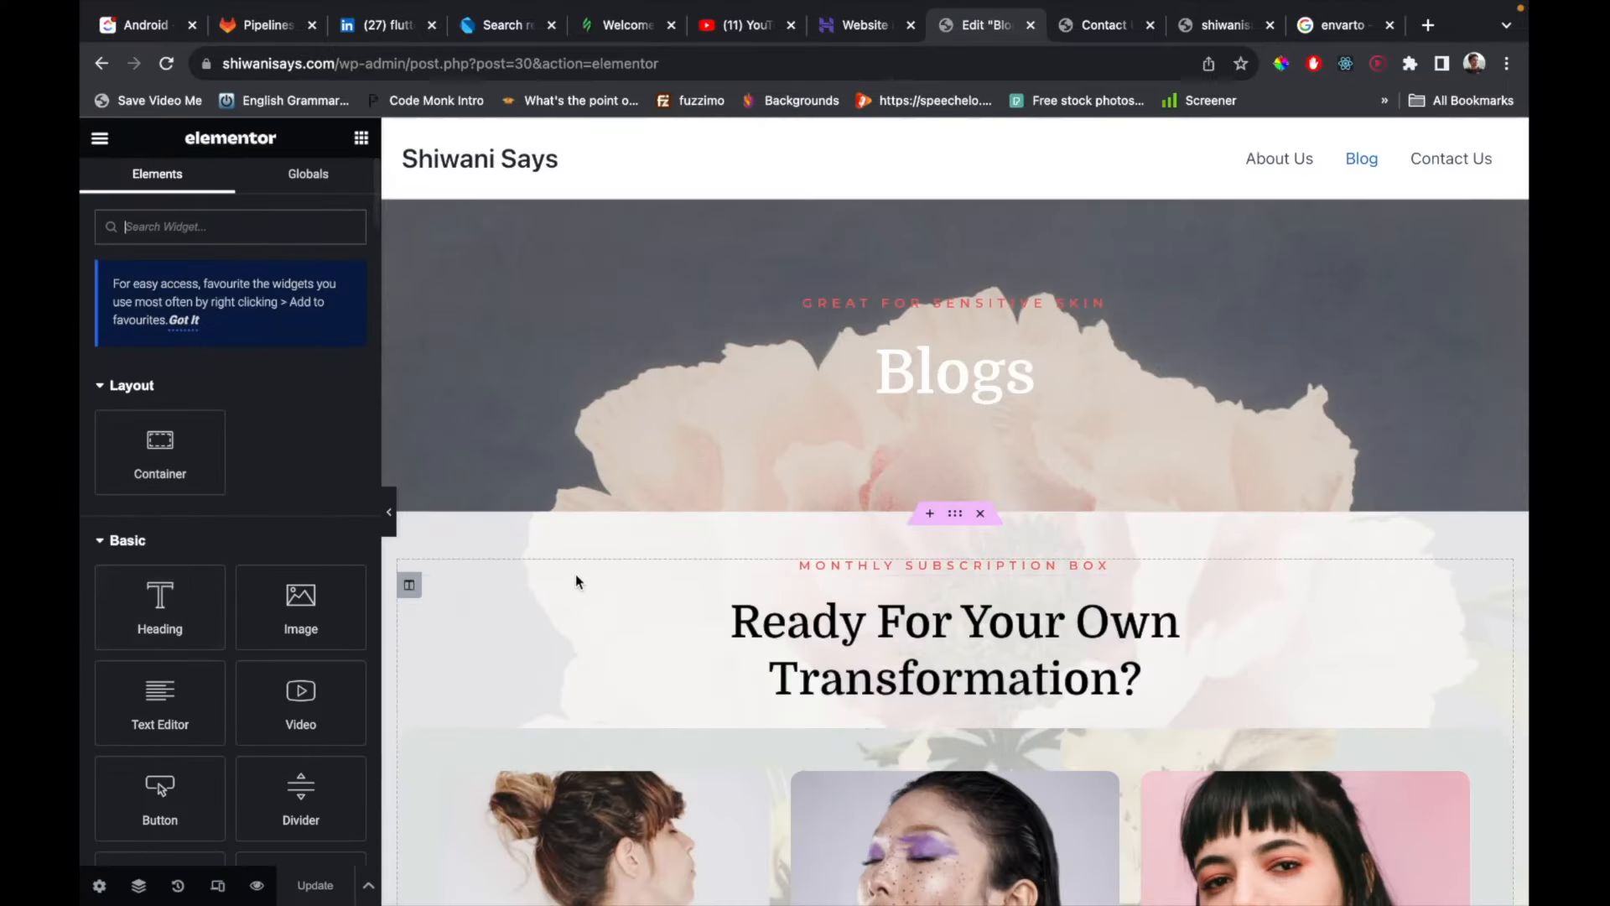
Open the Templately library from a new section area below the Blogs header, browse its page templates, and close it.
scroll(575, 575, down, 1)
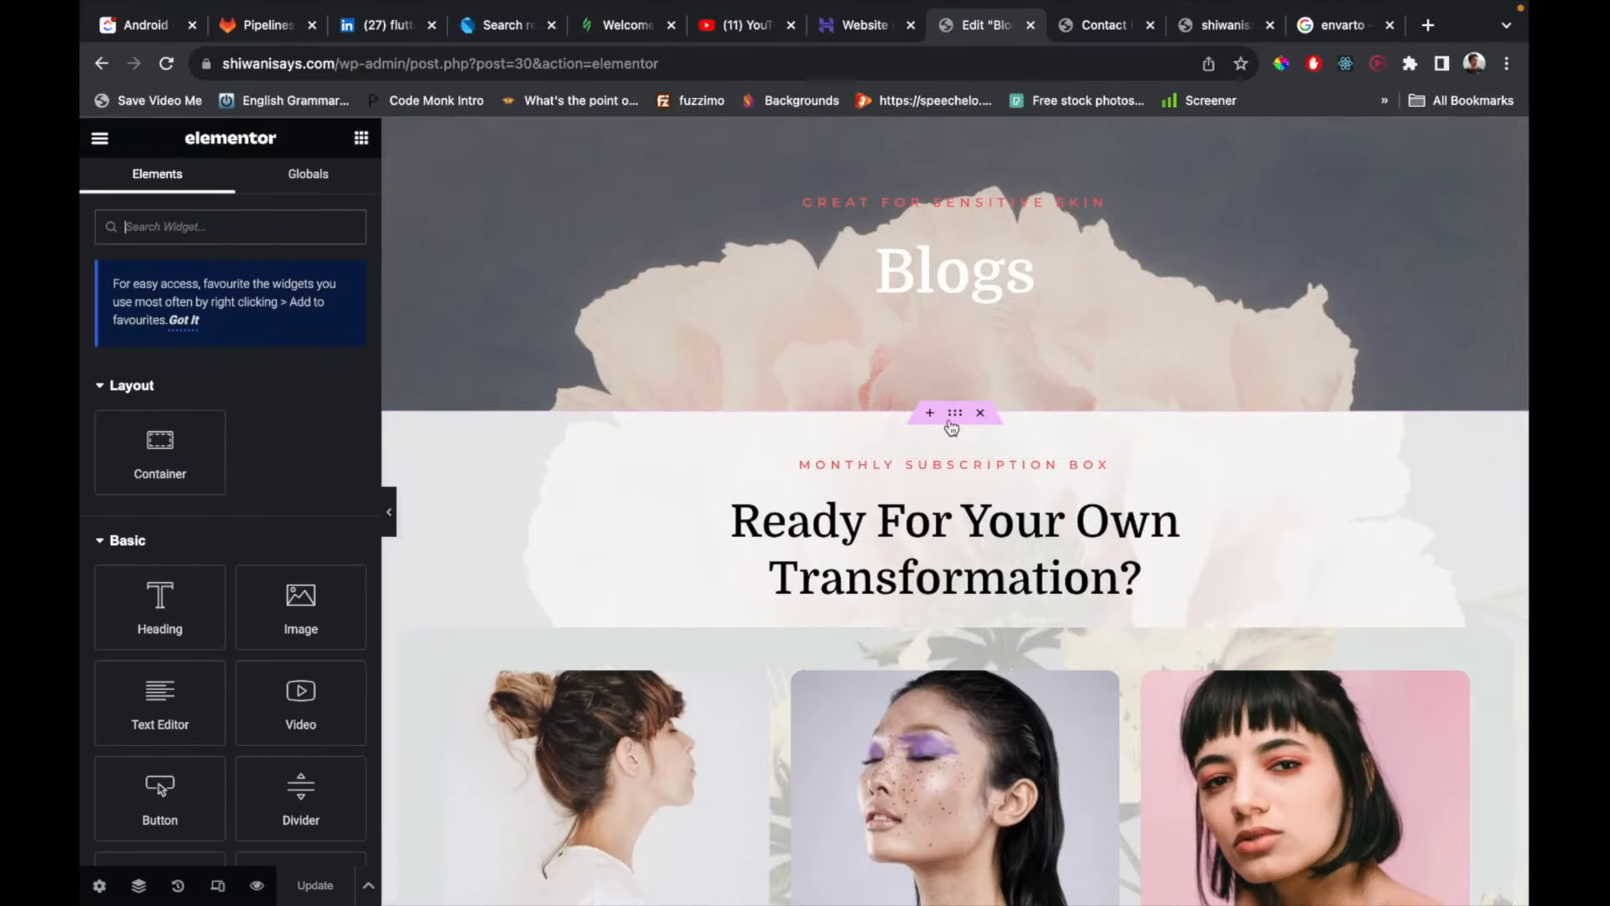
click(927, 423)
click(1030, 503)
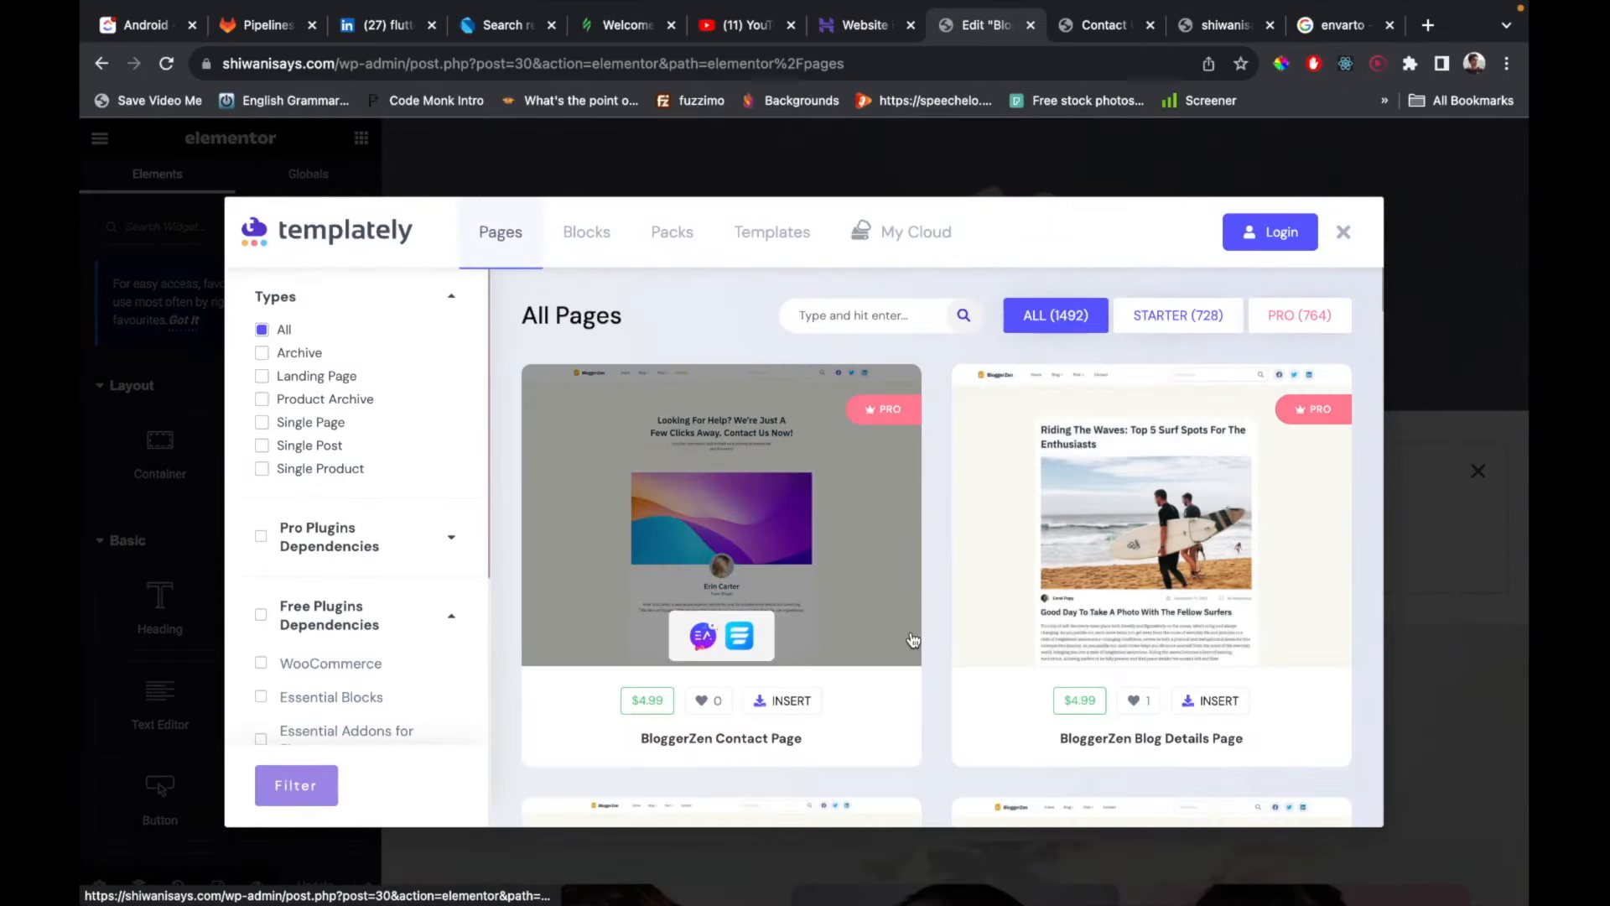
scroll(913, 640, down, 4)
scroll(914, 640, down, 5)
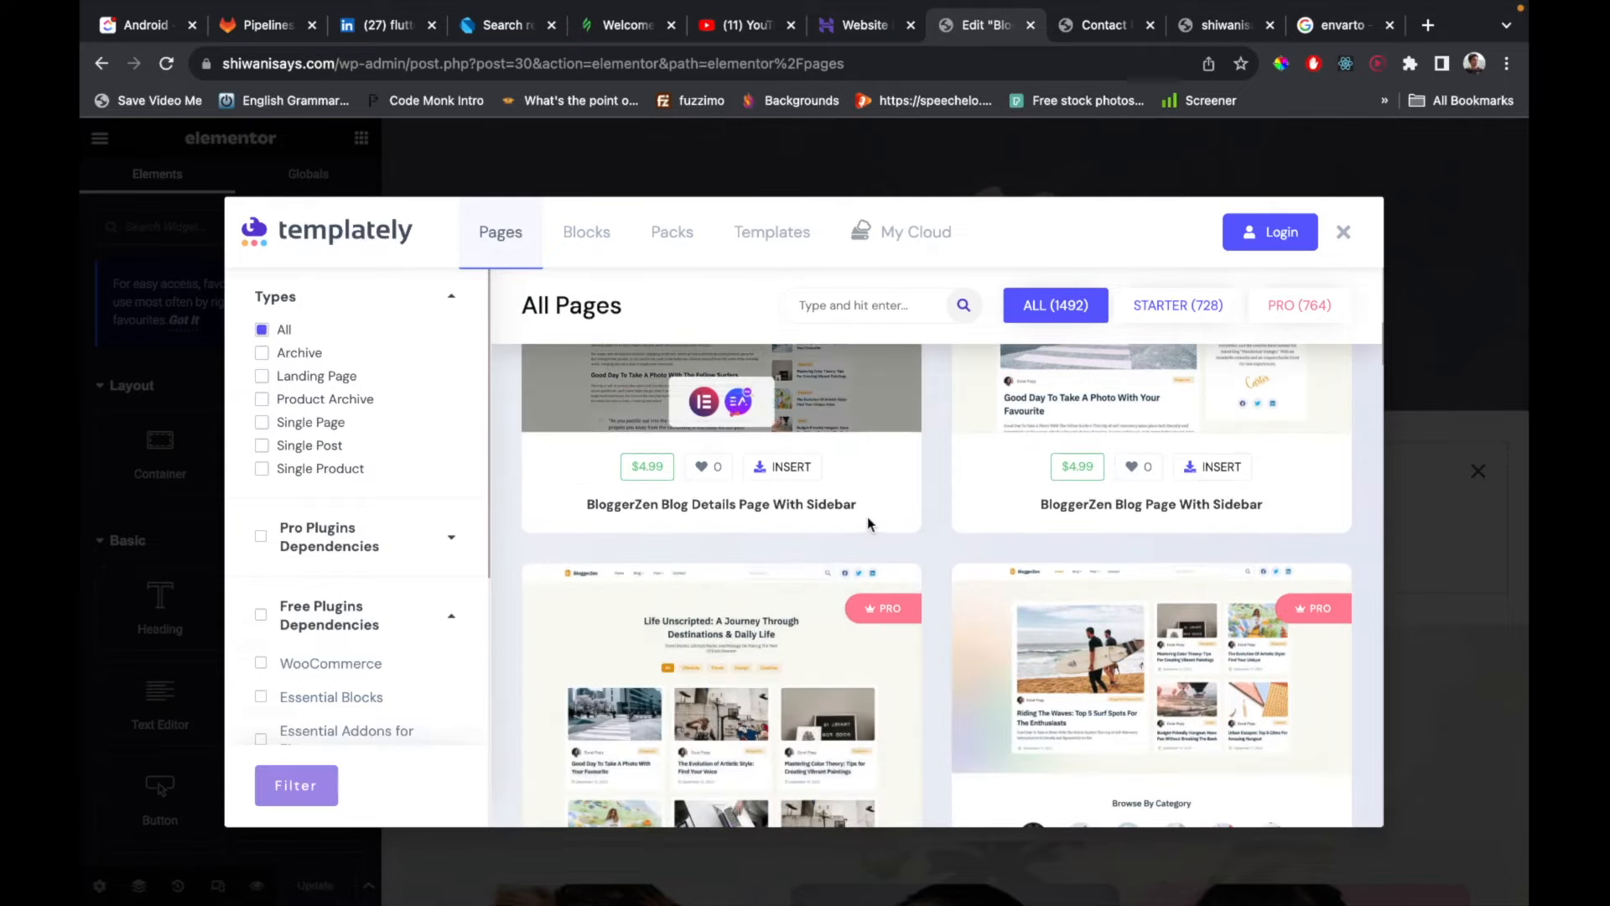
scroll(868, 524, down, 4)
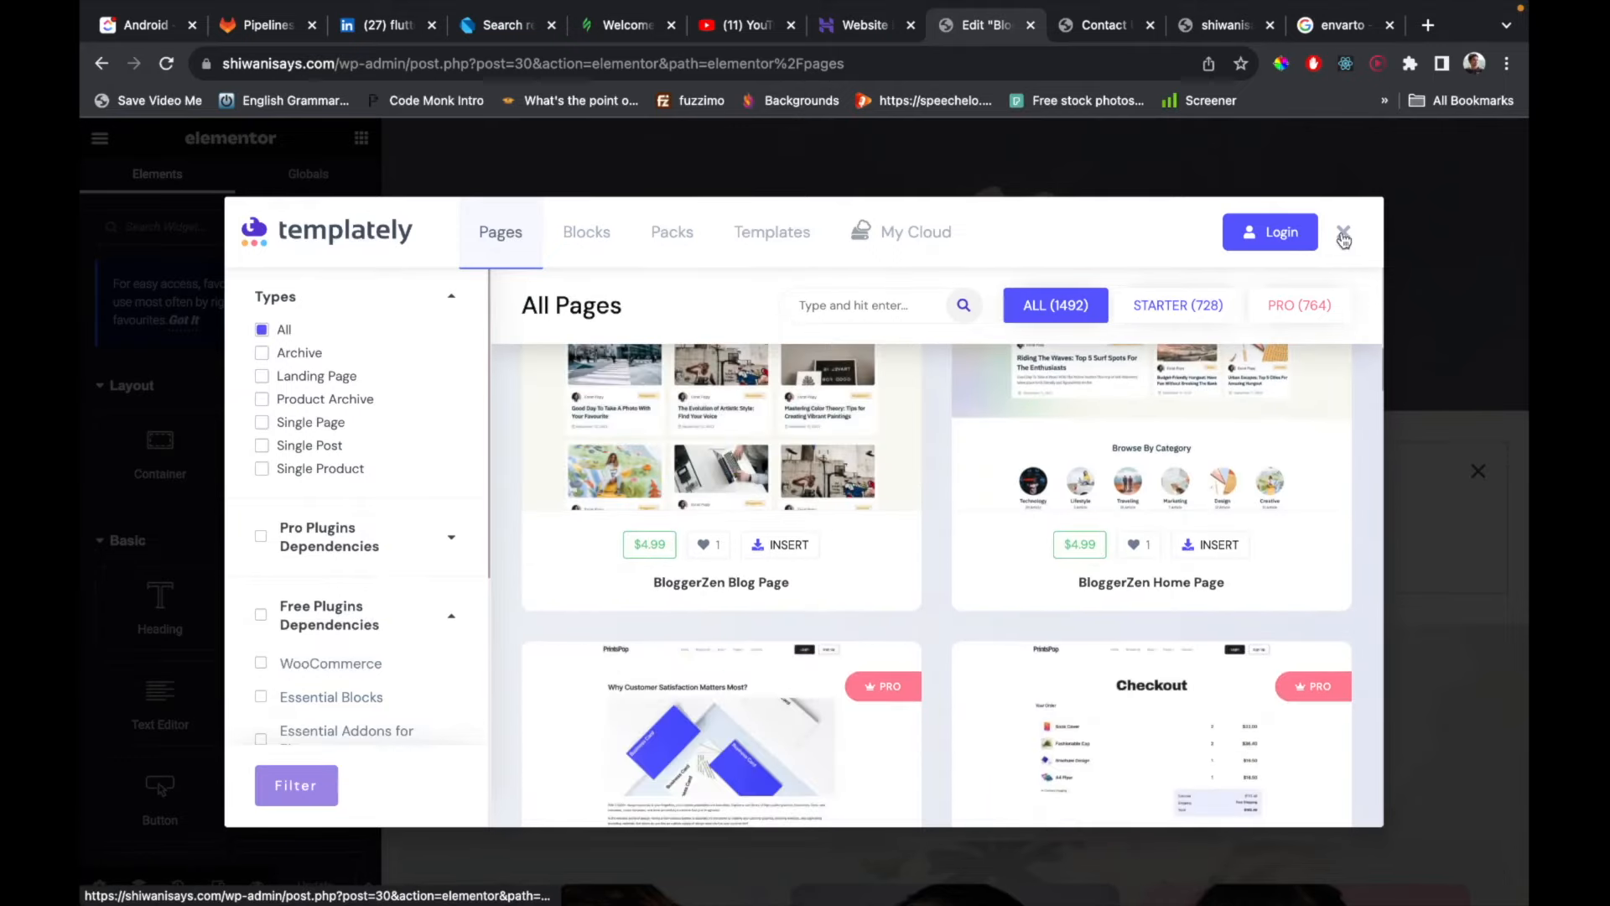
click(1343, 233)
Collapse the widget categories above Essential Addons and look through the Essential Addons widgets for one that lists blog posts.
click(105, 542)
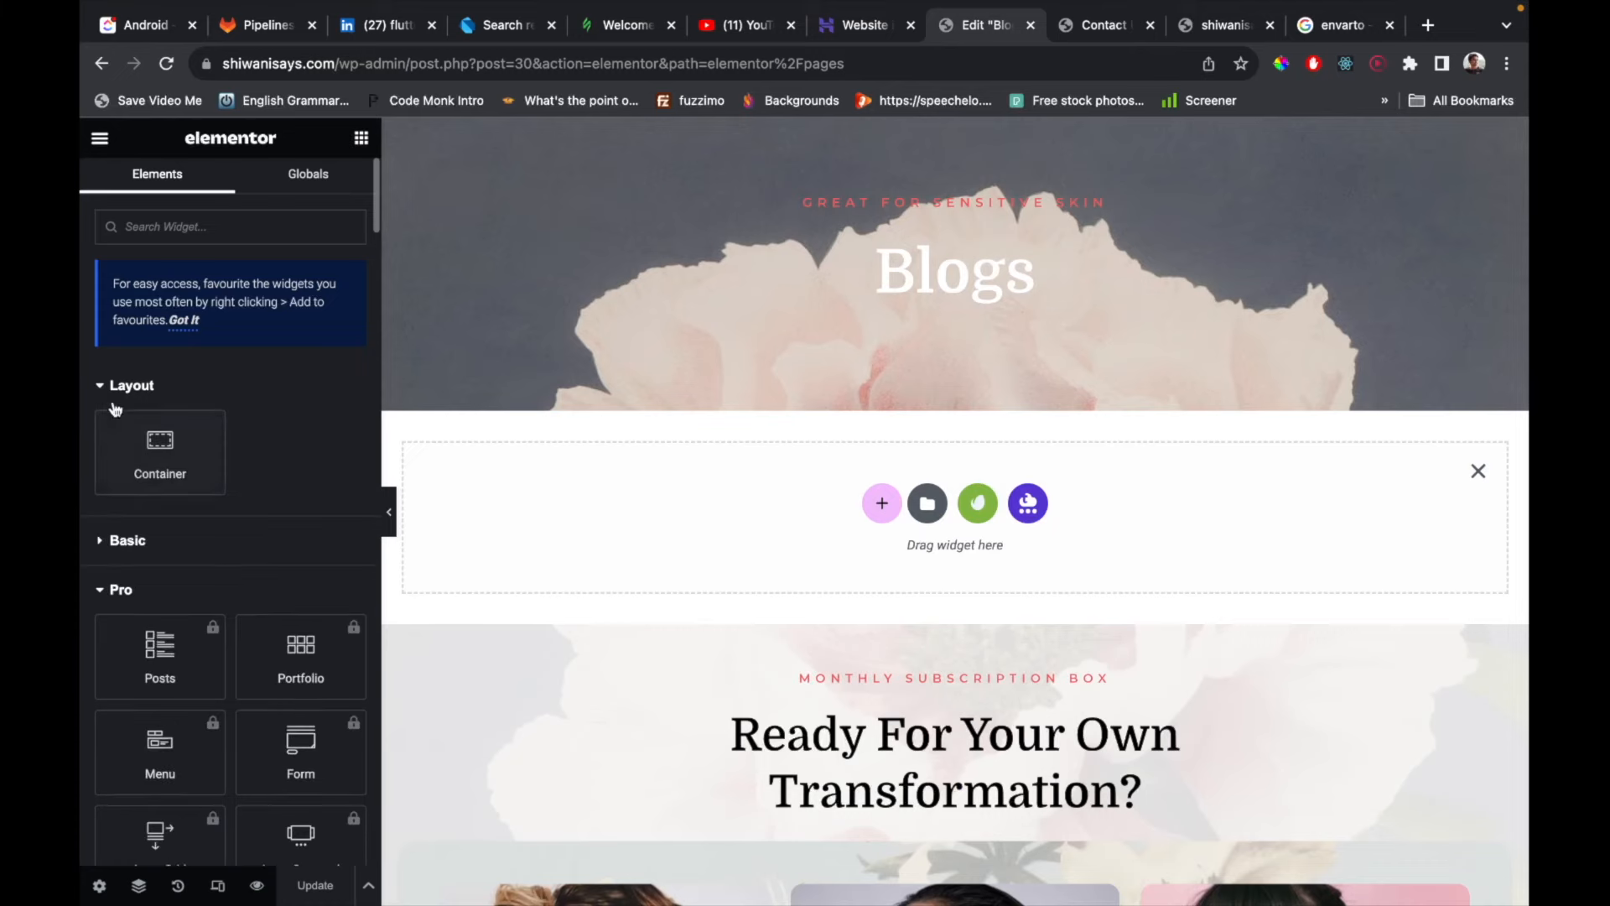
click(111, 387)
scroll(116, 372, down, 2)
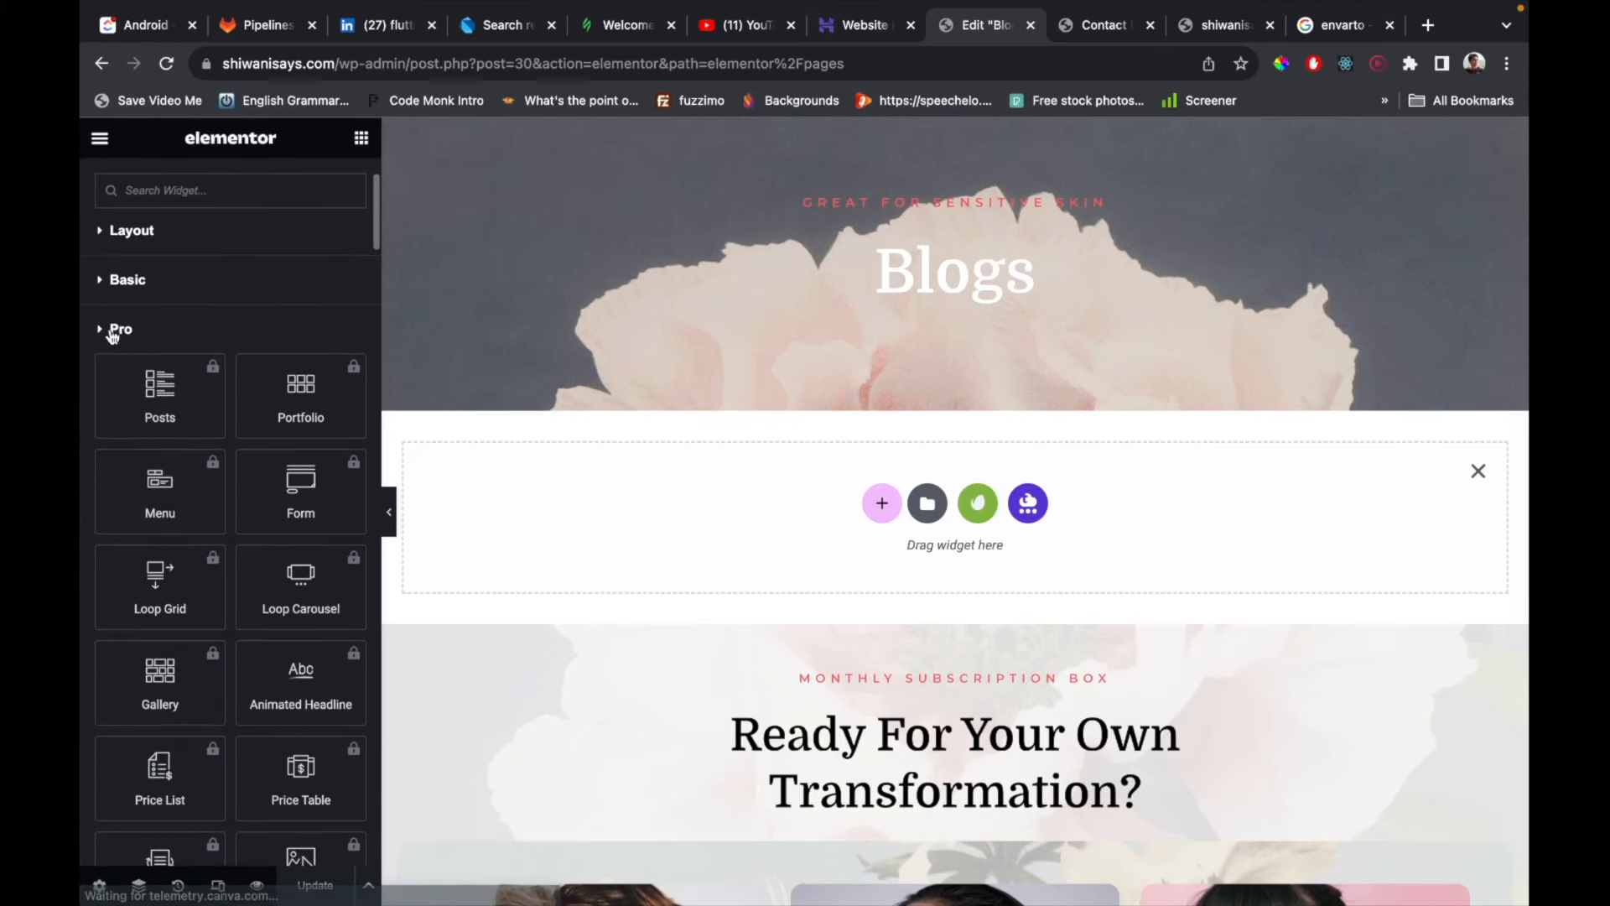
click(111, 328)
click(109, 382)
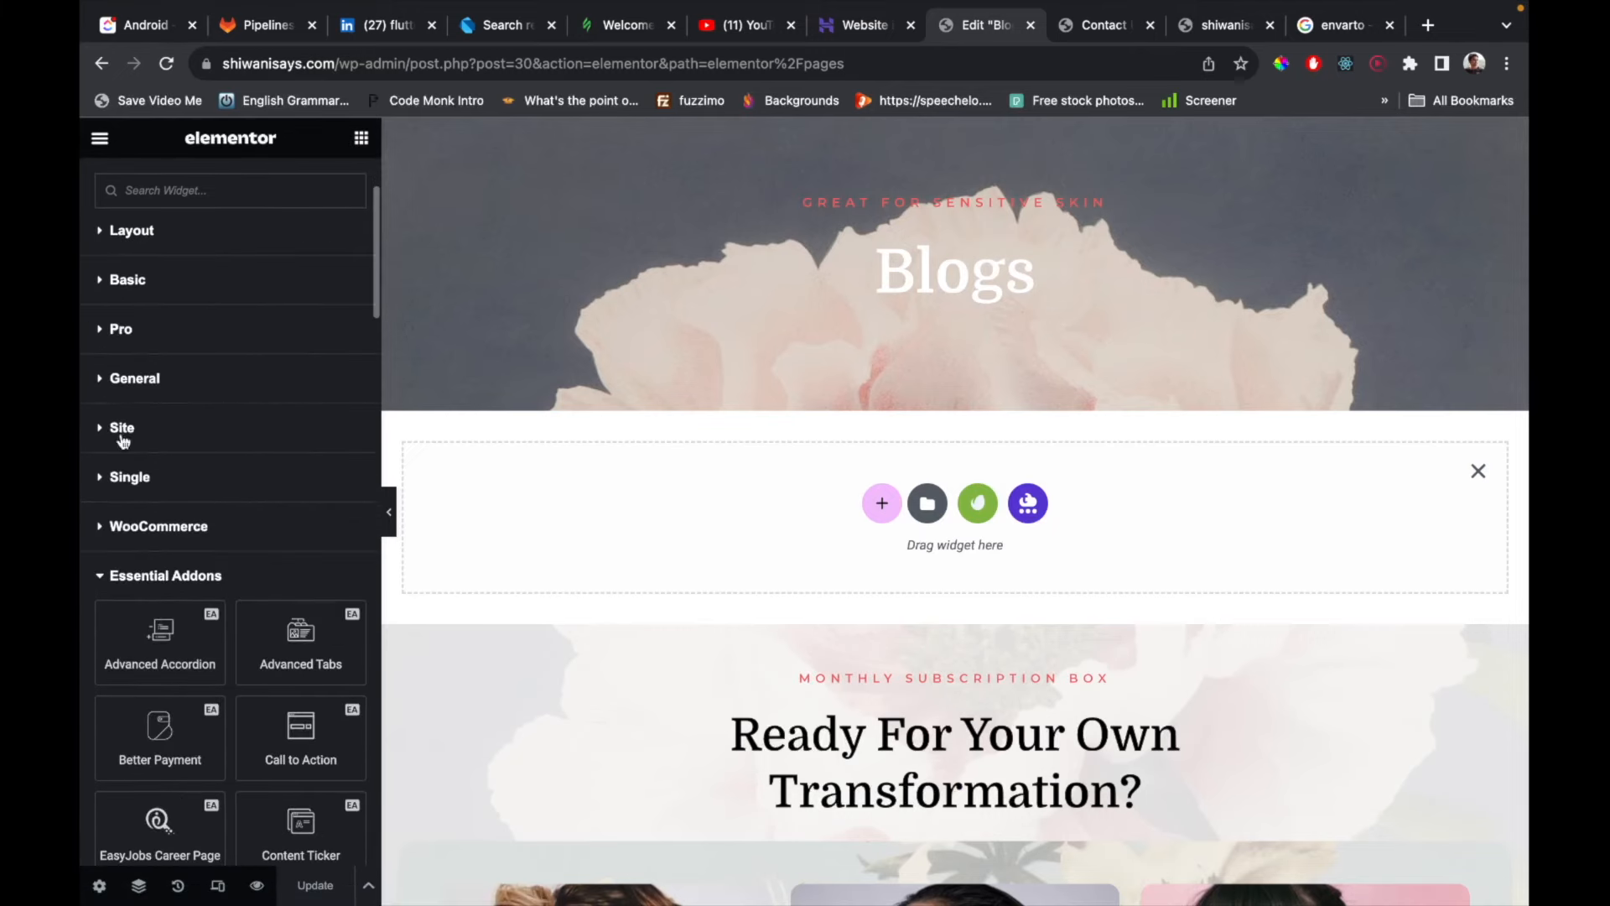
scroll(124, 442, down, 4)
scroll(145, 503, up, 1)
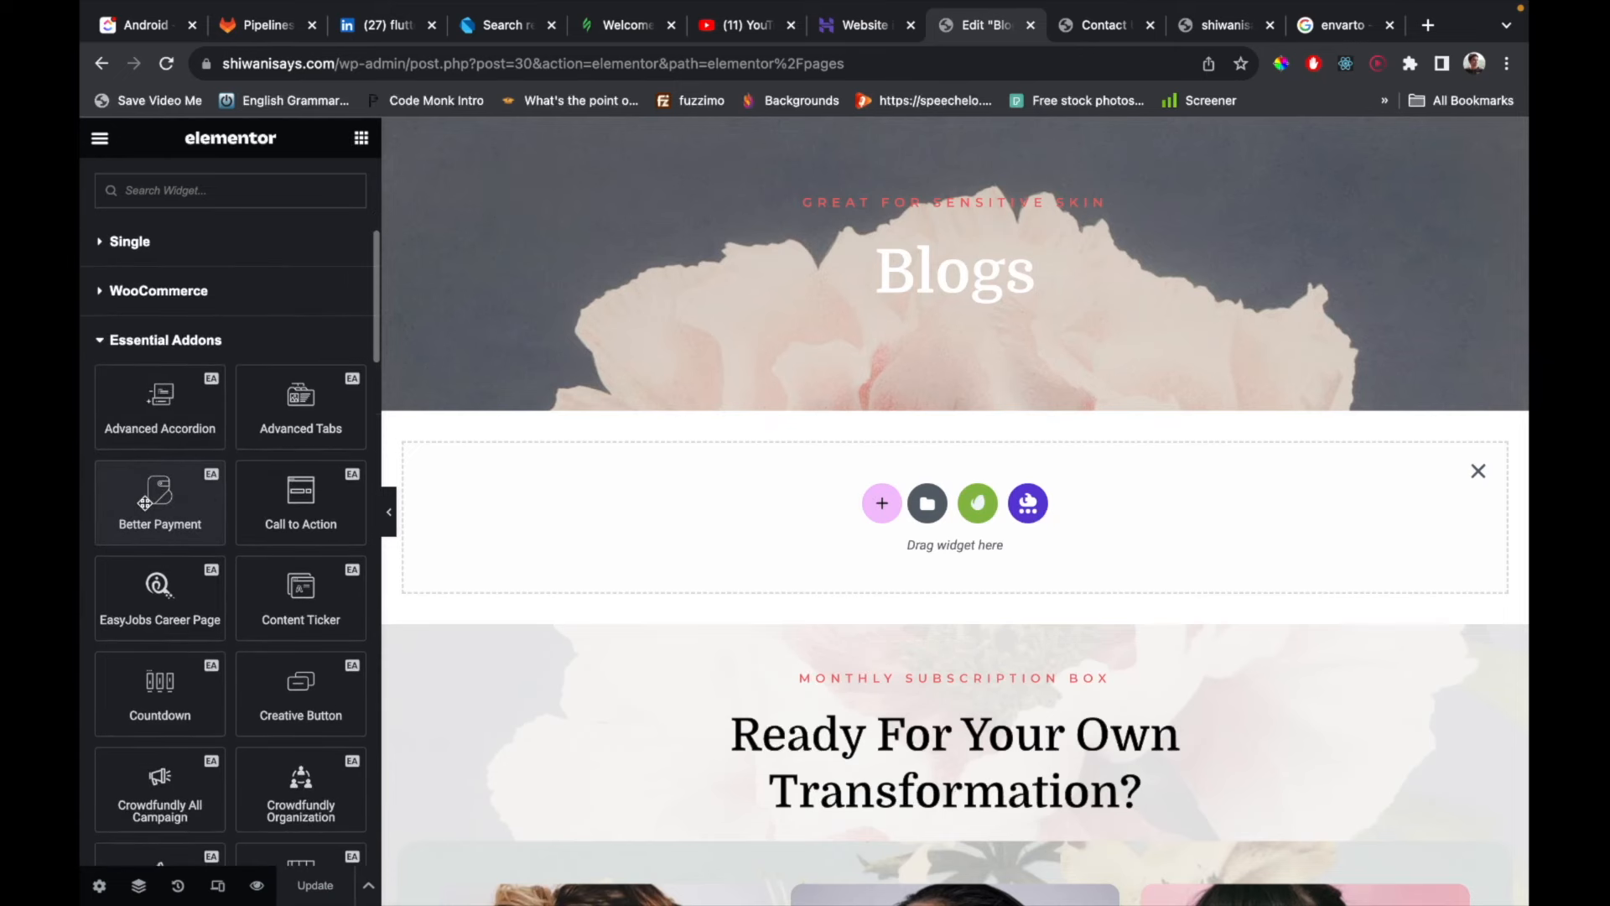
scroll(145, 503, down, 2)
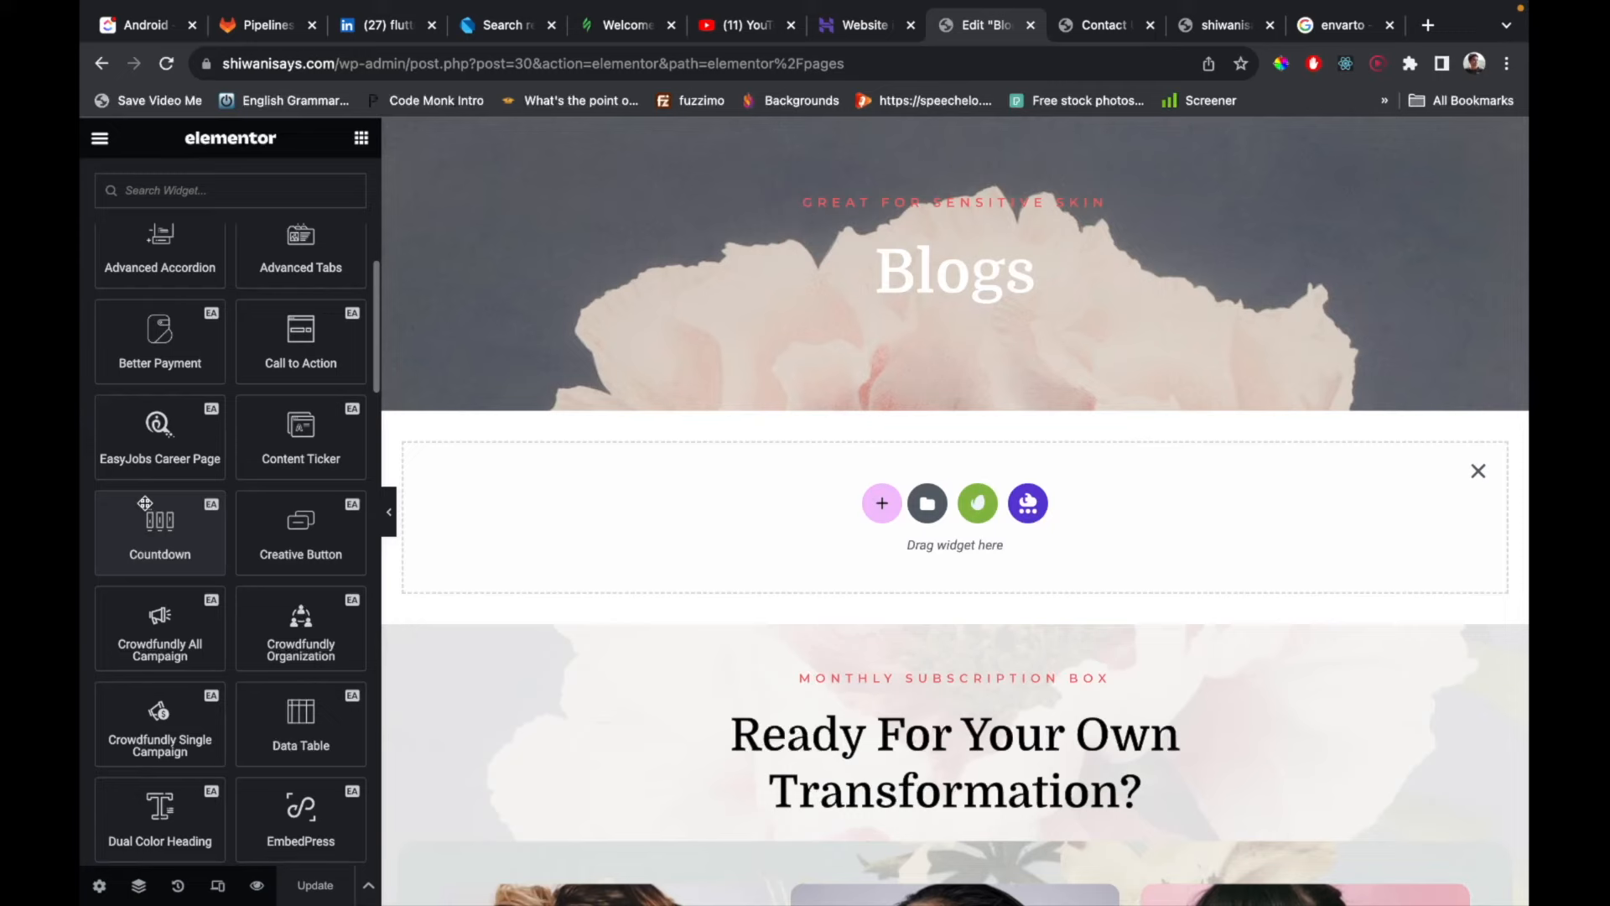
scroll(145, 503, down, 3)
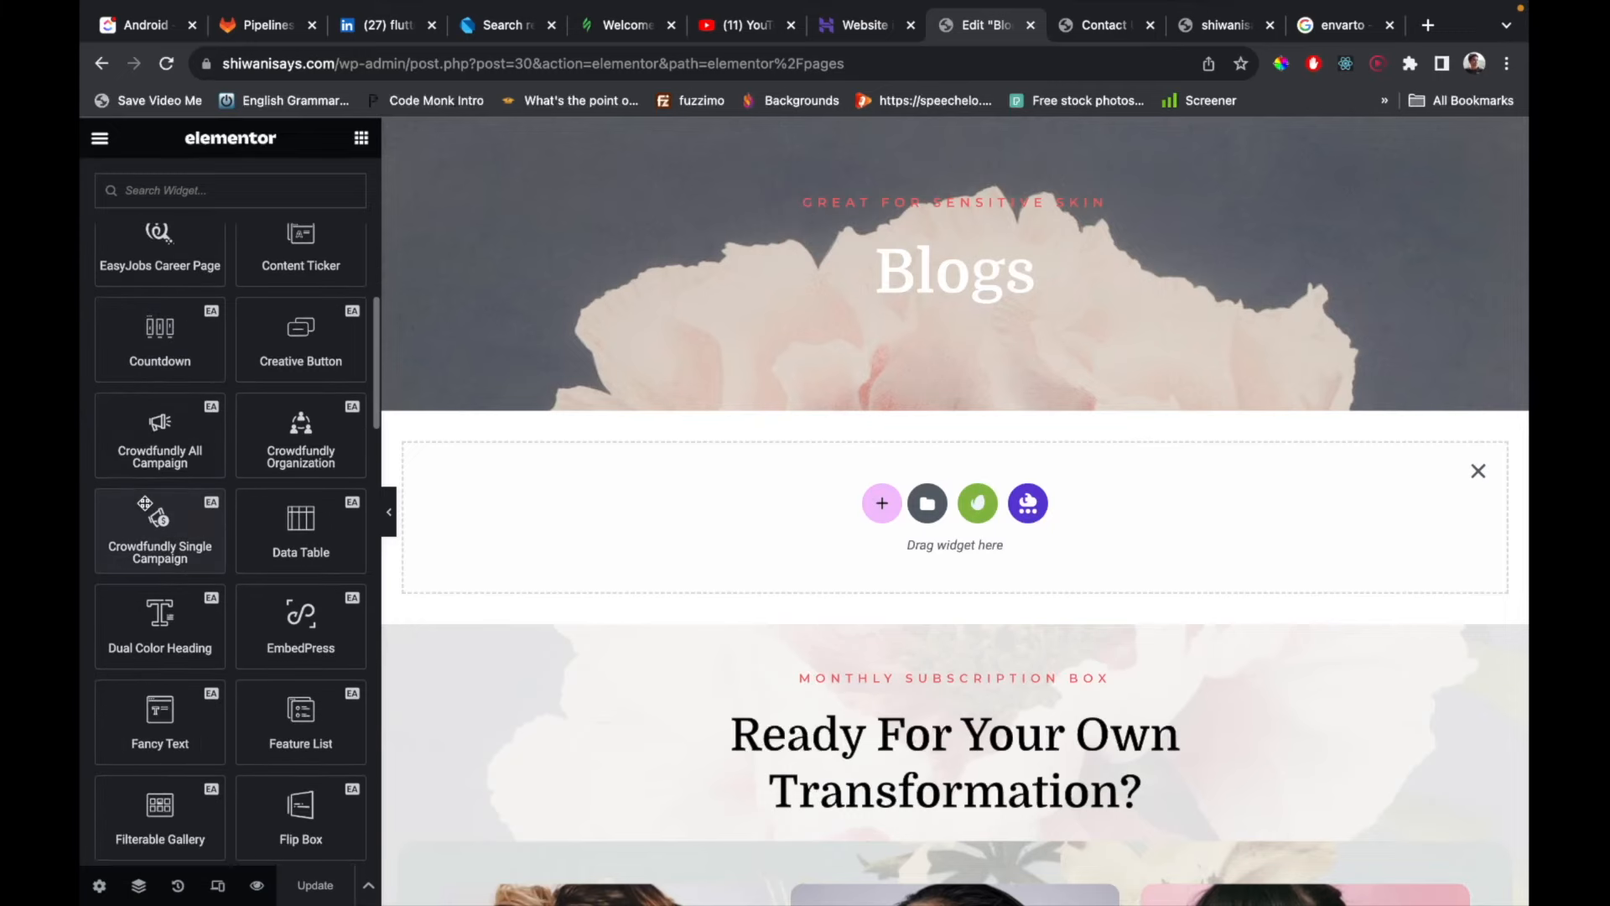
scroll(145, 504, down, 2)
scroll(145, 503, down, 3)
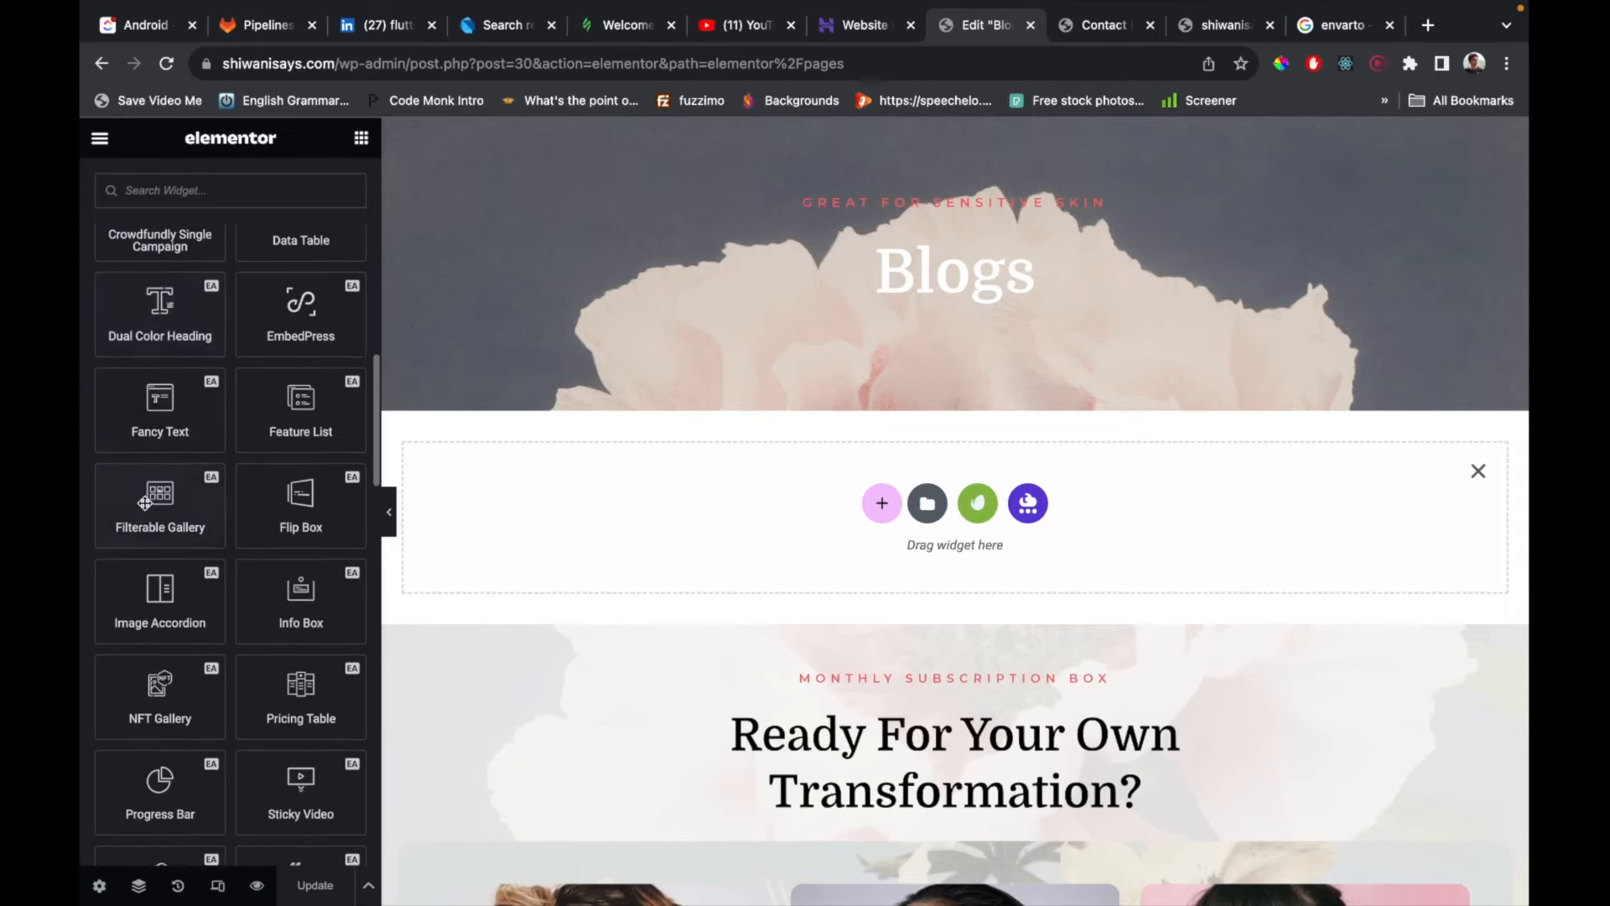
scroll(145, 503, down, 3)
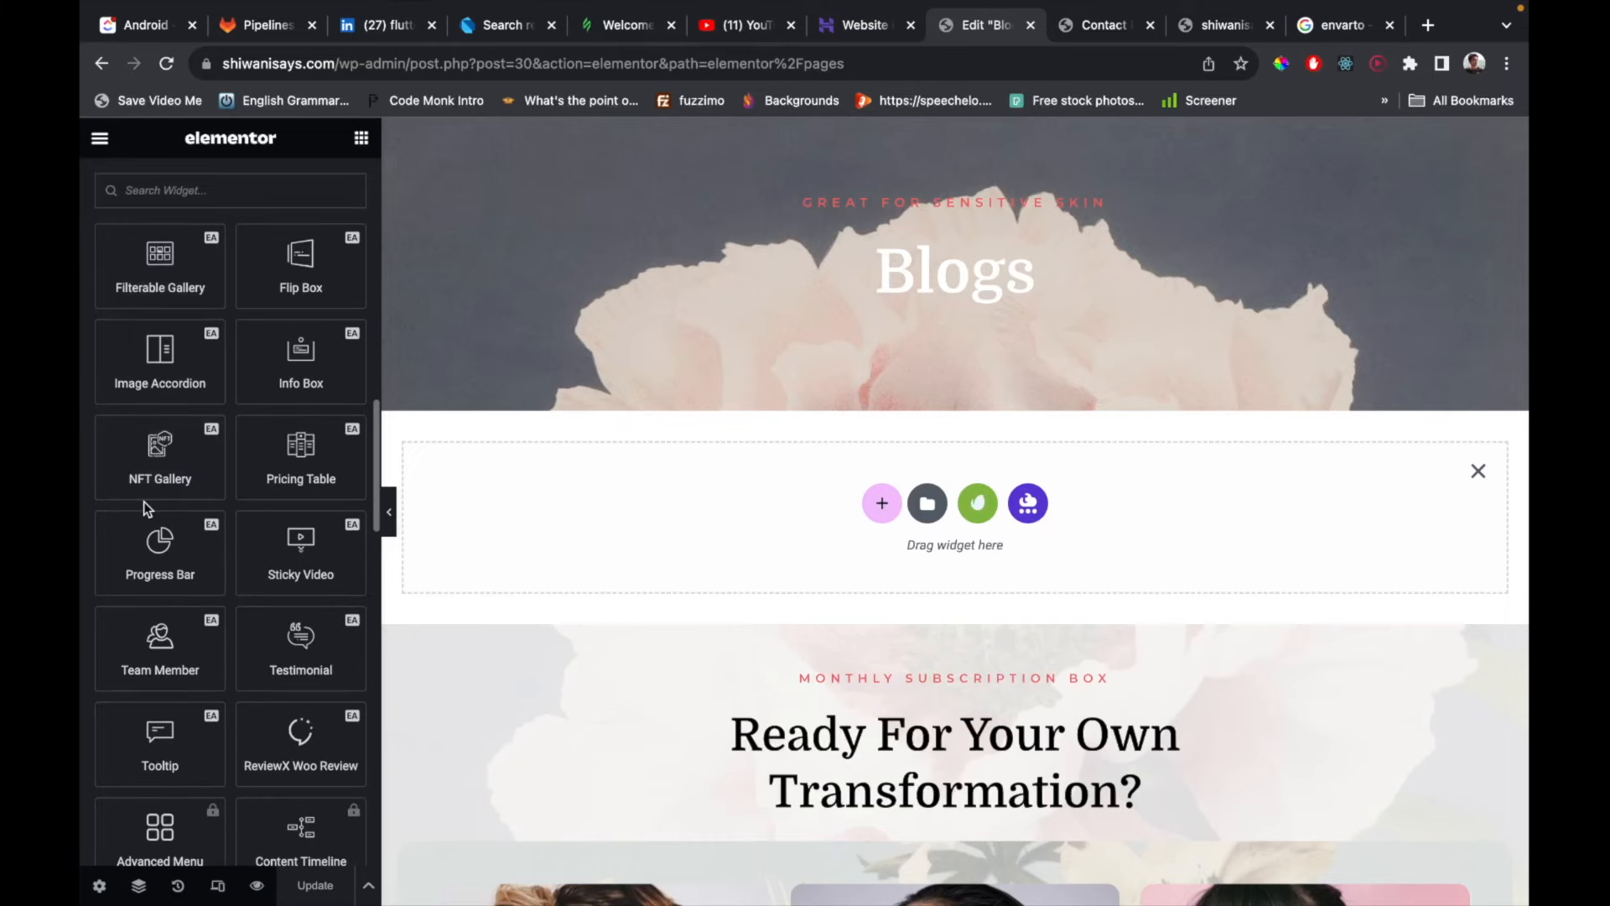
scroll(144, 502, down, 2)
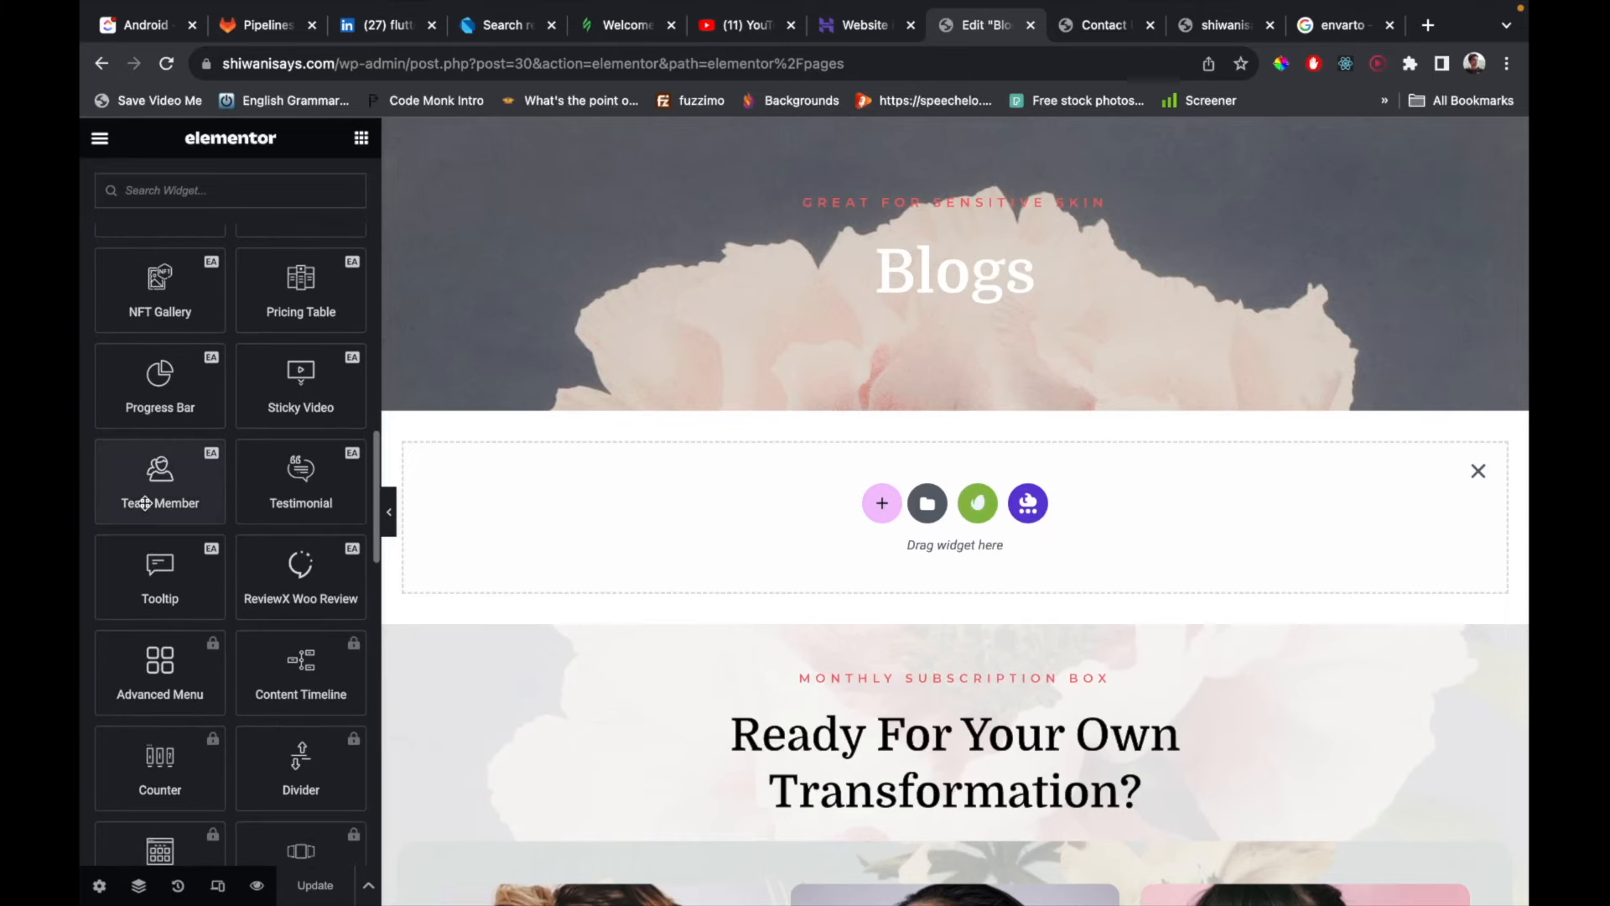
scroll(144, 502, down, 5)
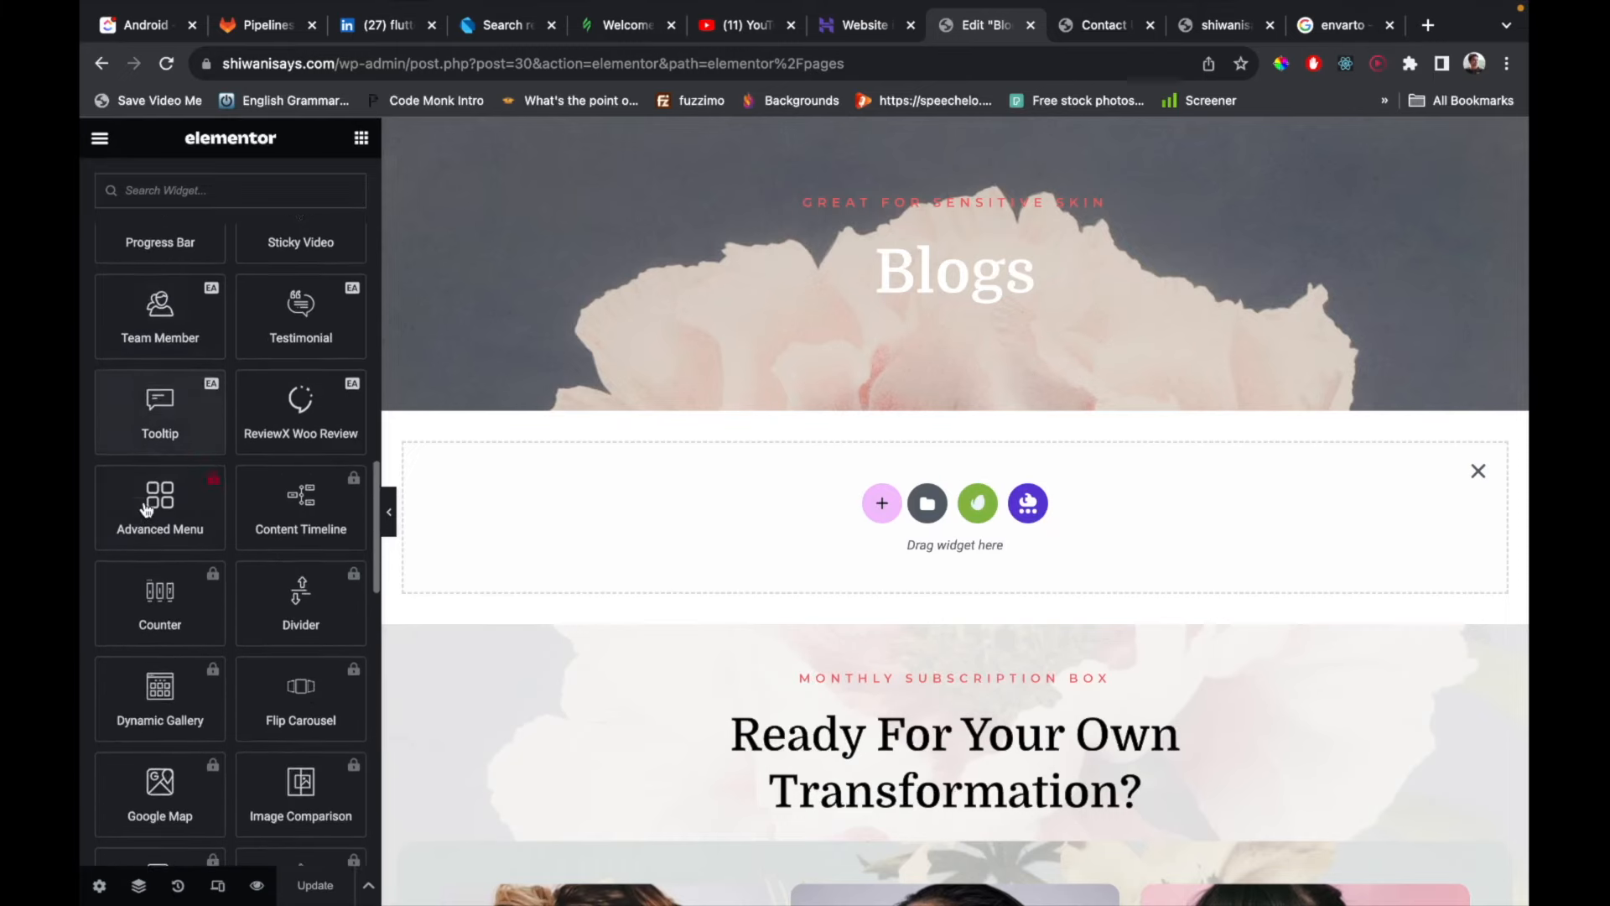
scroll(144, 508, down, 5)
scroll(145, 508, down, 1)
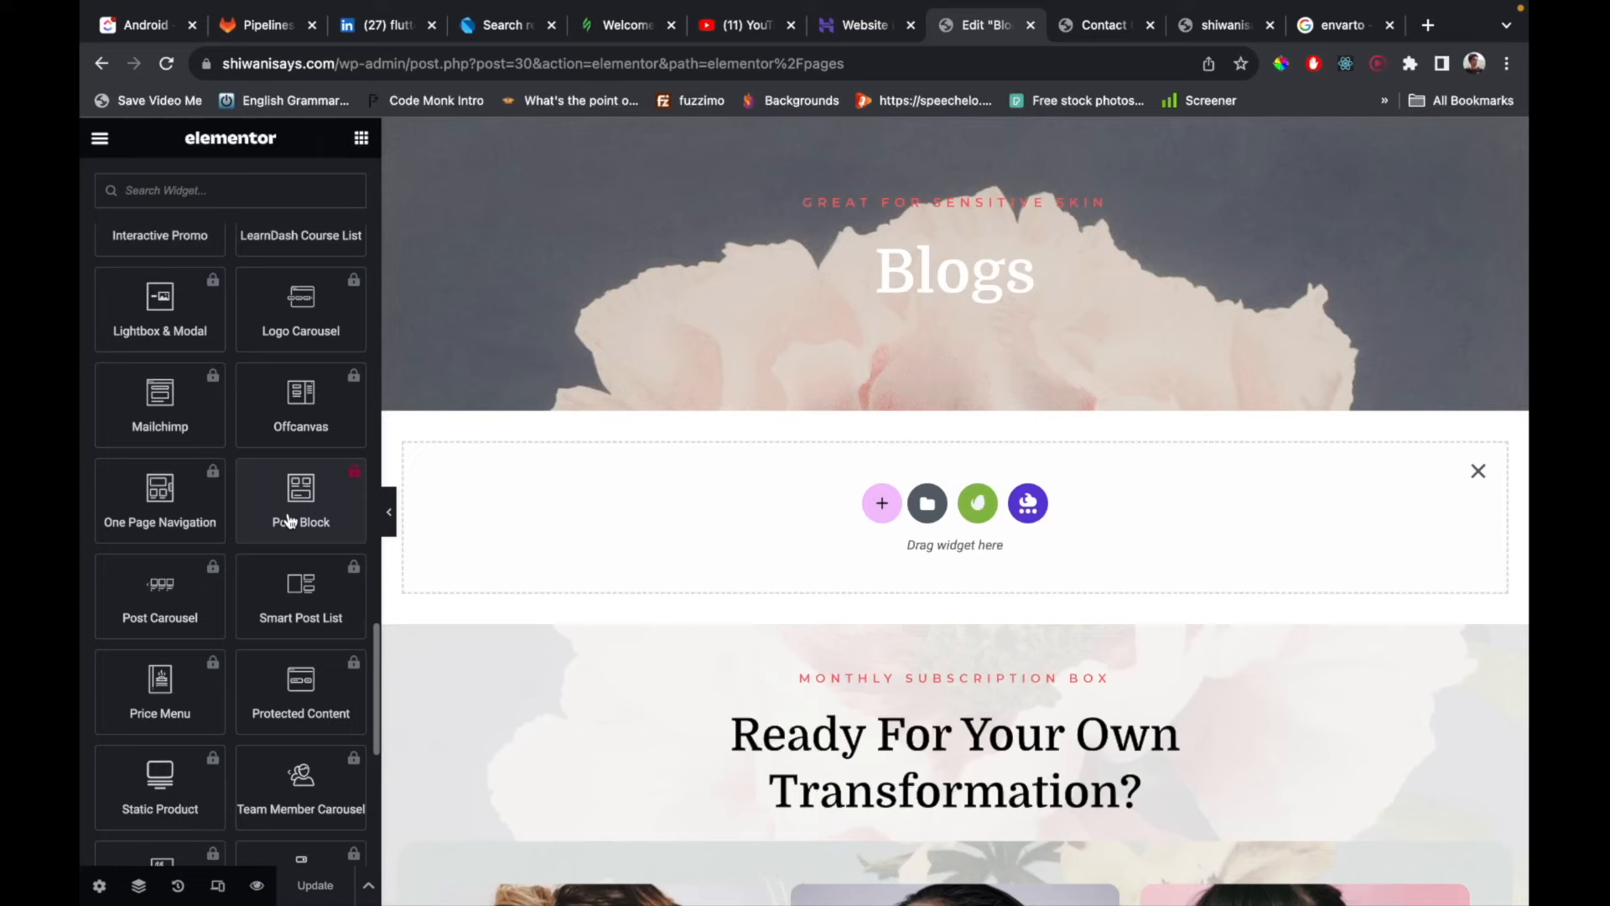
Check whether the Post Carousel widget is usable, dismiss its information box, and look through the remaining Essential Addons widgets.
click(167, 602)
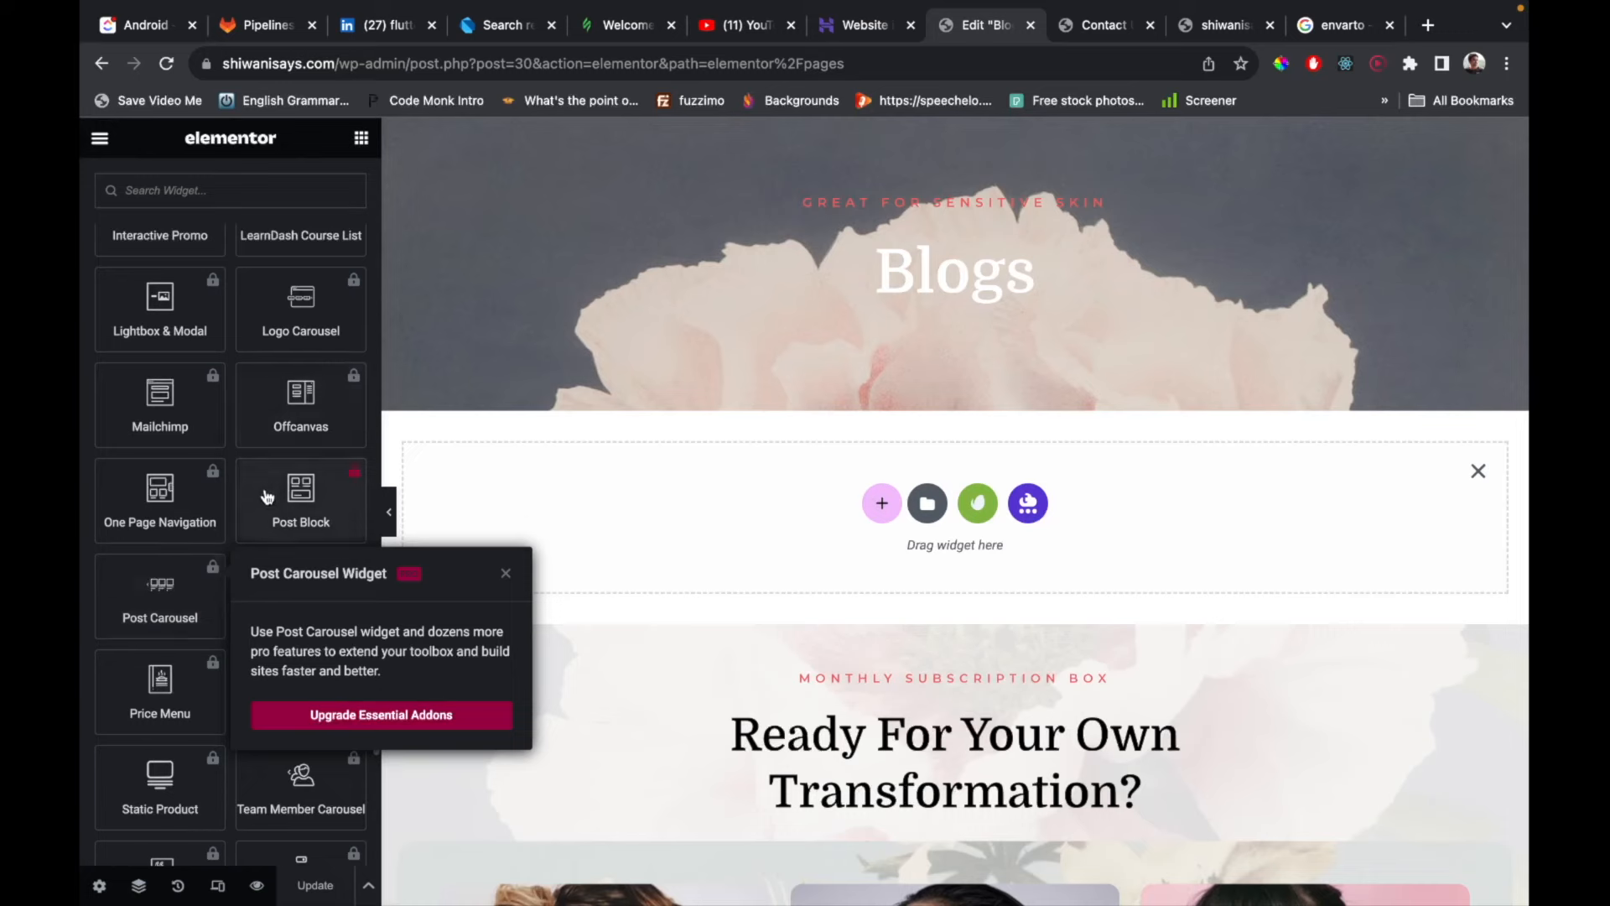
click(506, 573)
scroll(264, 691, down, 5)
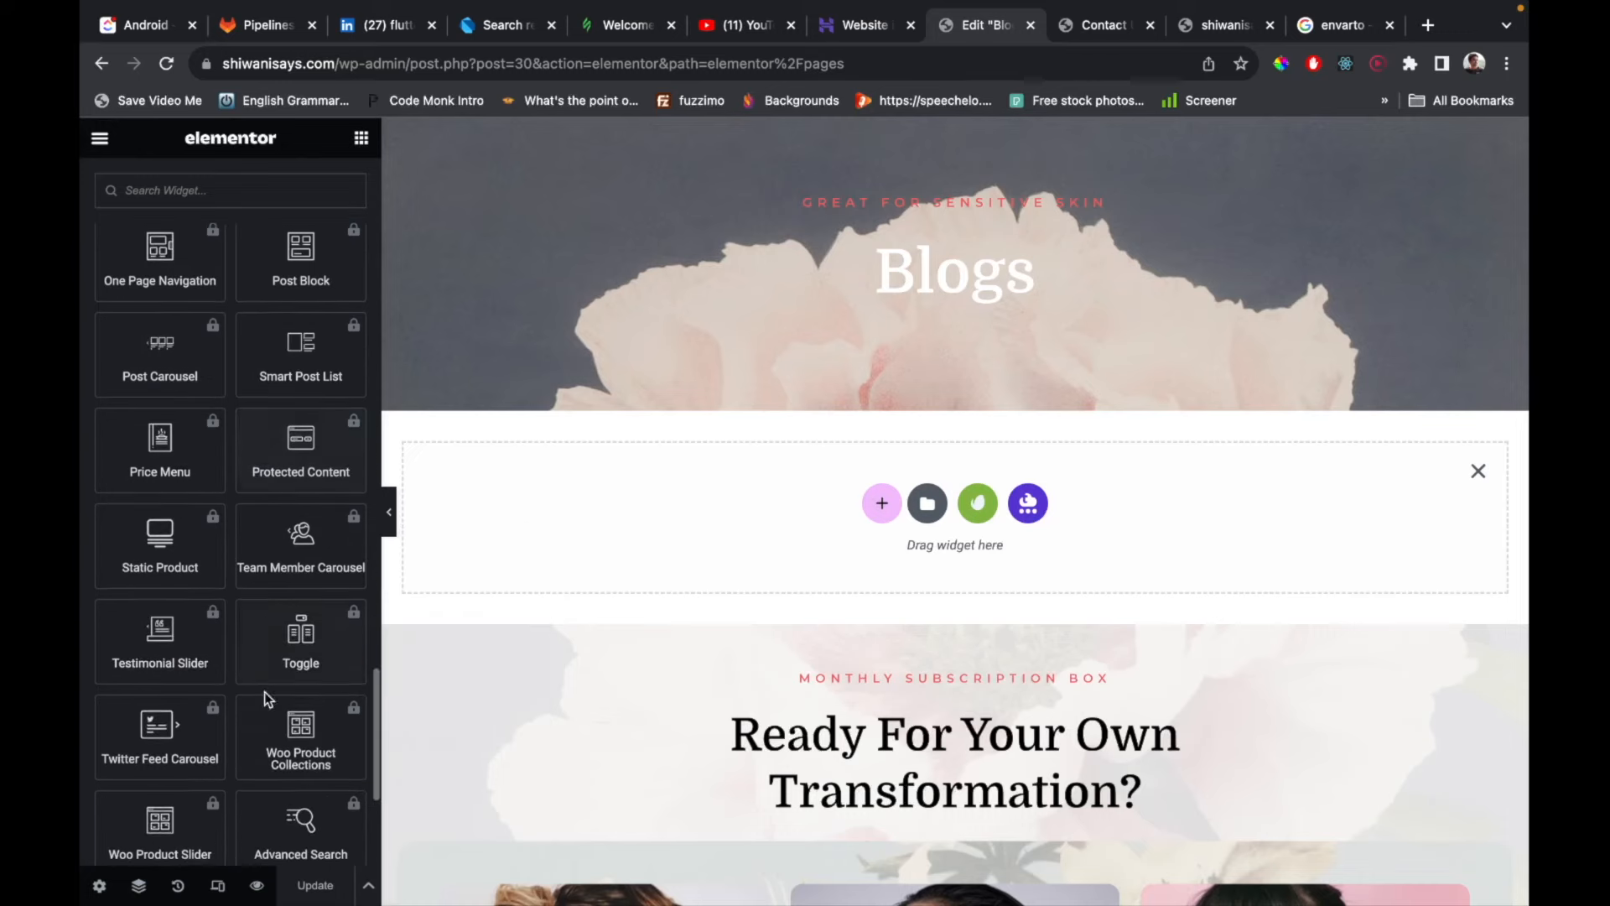
scroll(266, 700, down, 3)
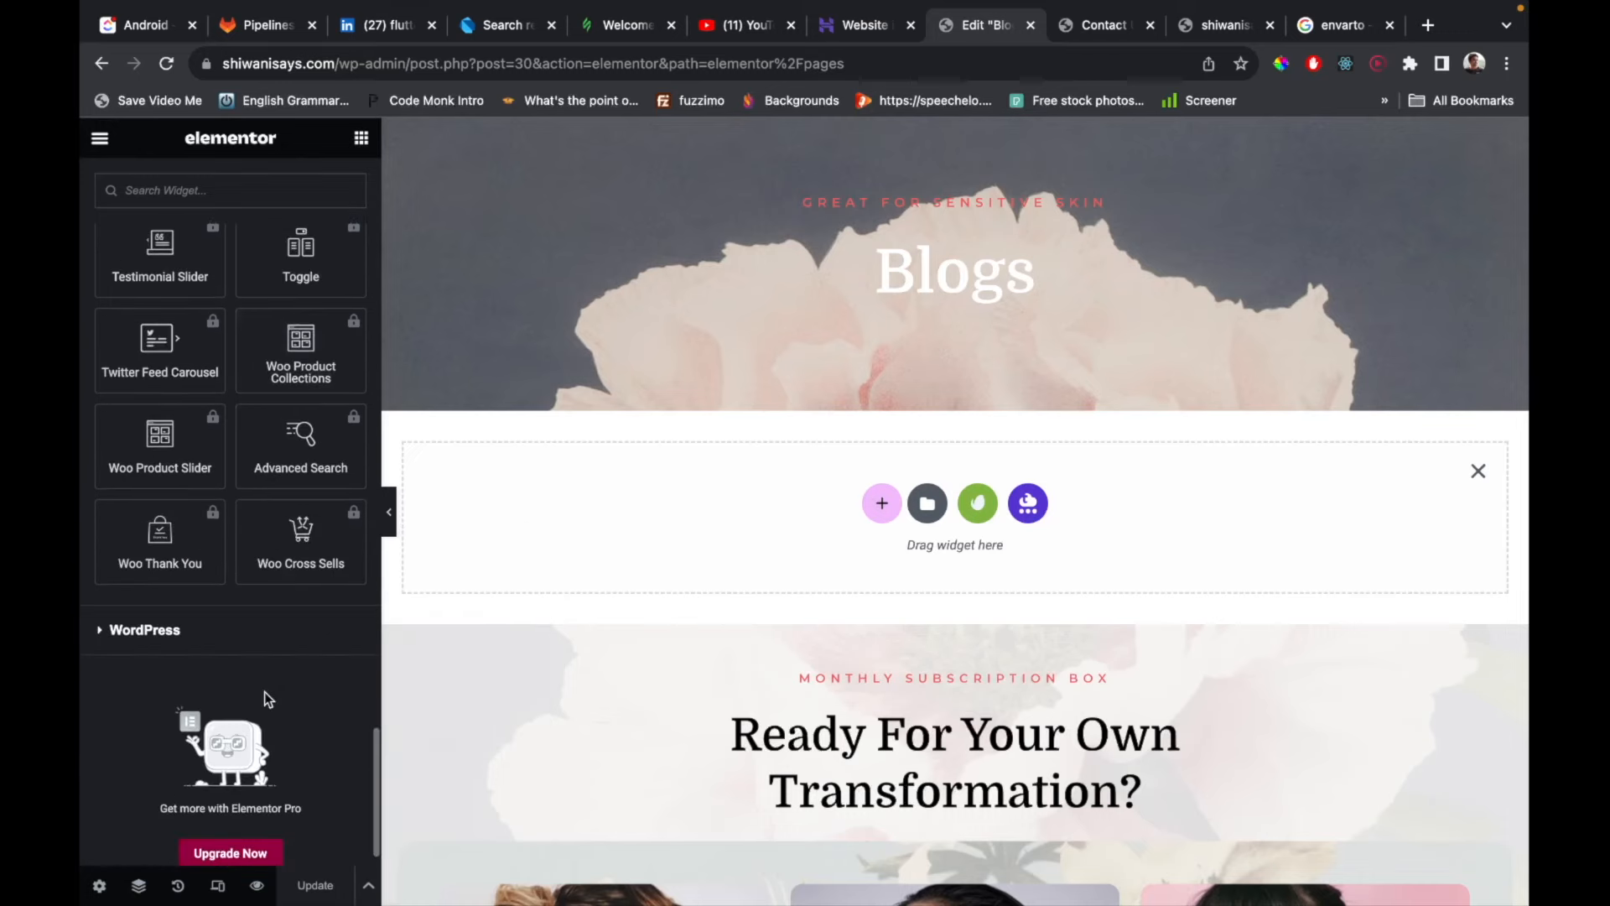
Exit the Elementor editor to the WordPress pages list and open the page for adding new plugins.
click(101, 139)
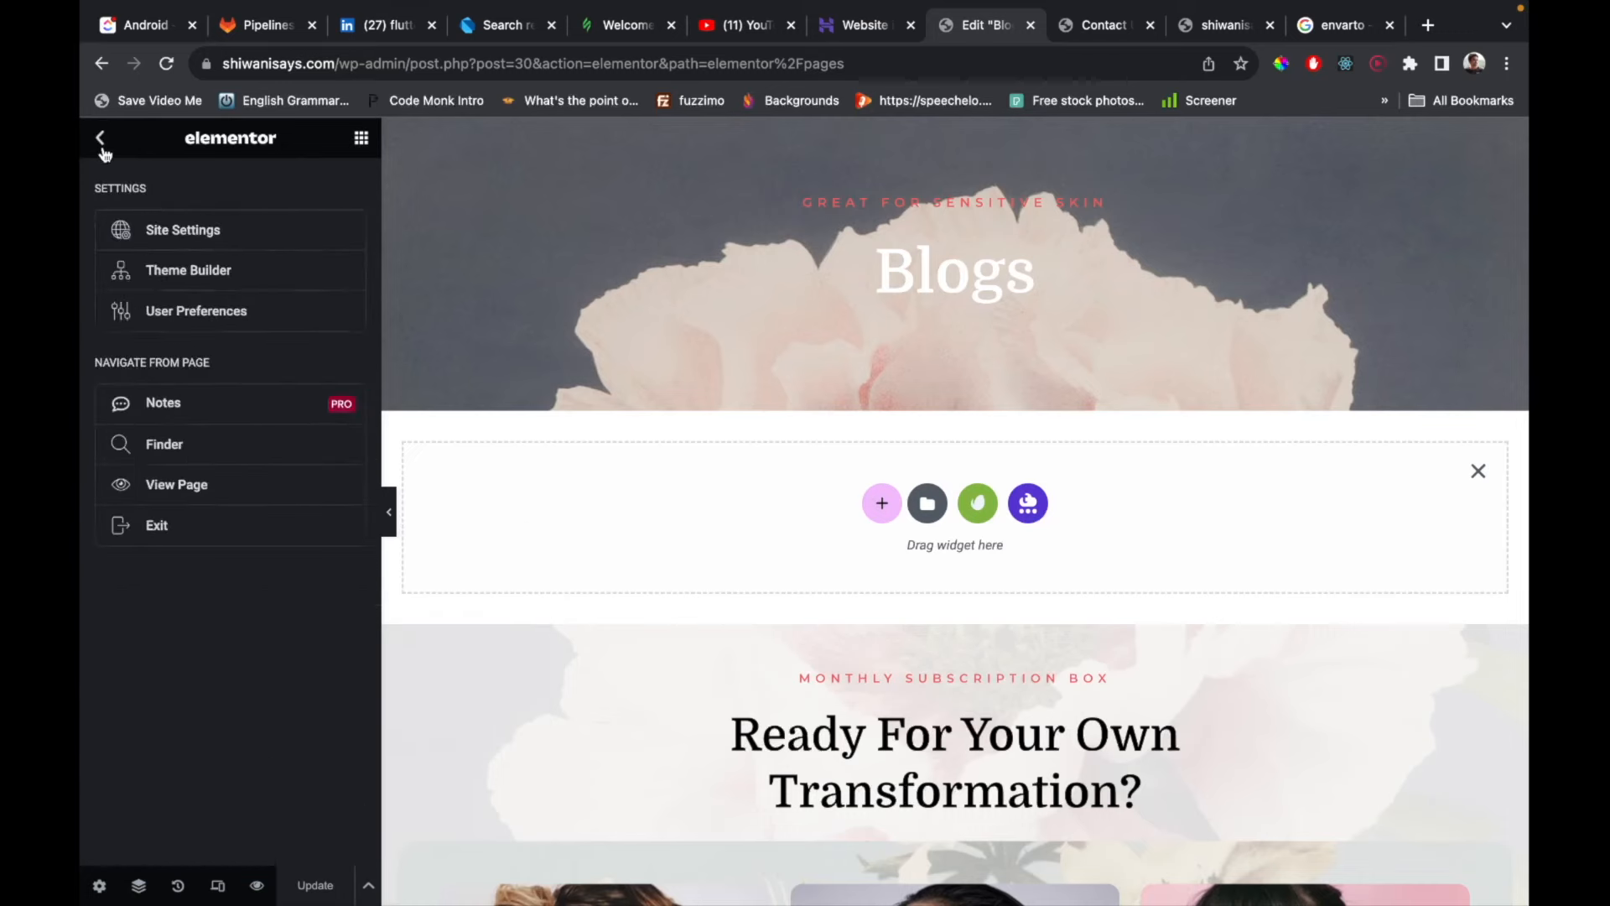
click(177, 527)
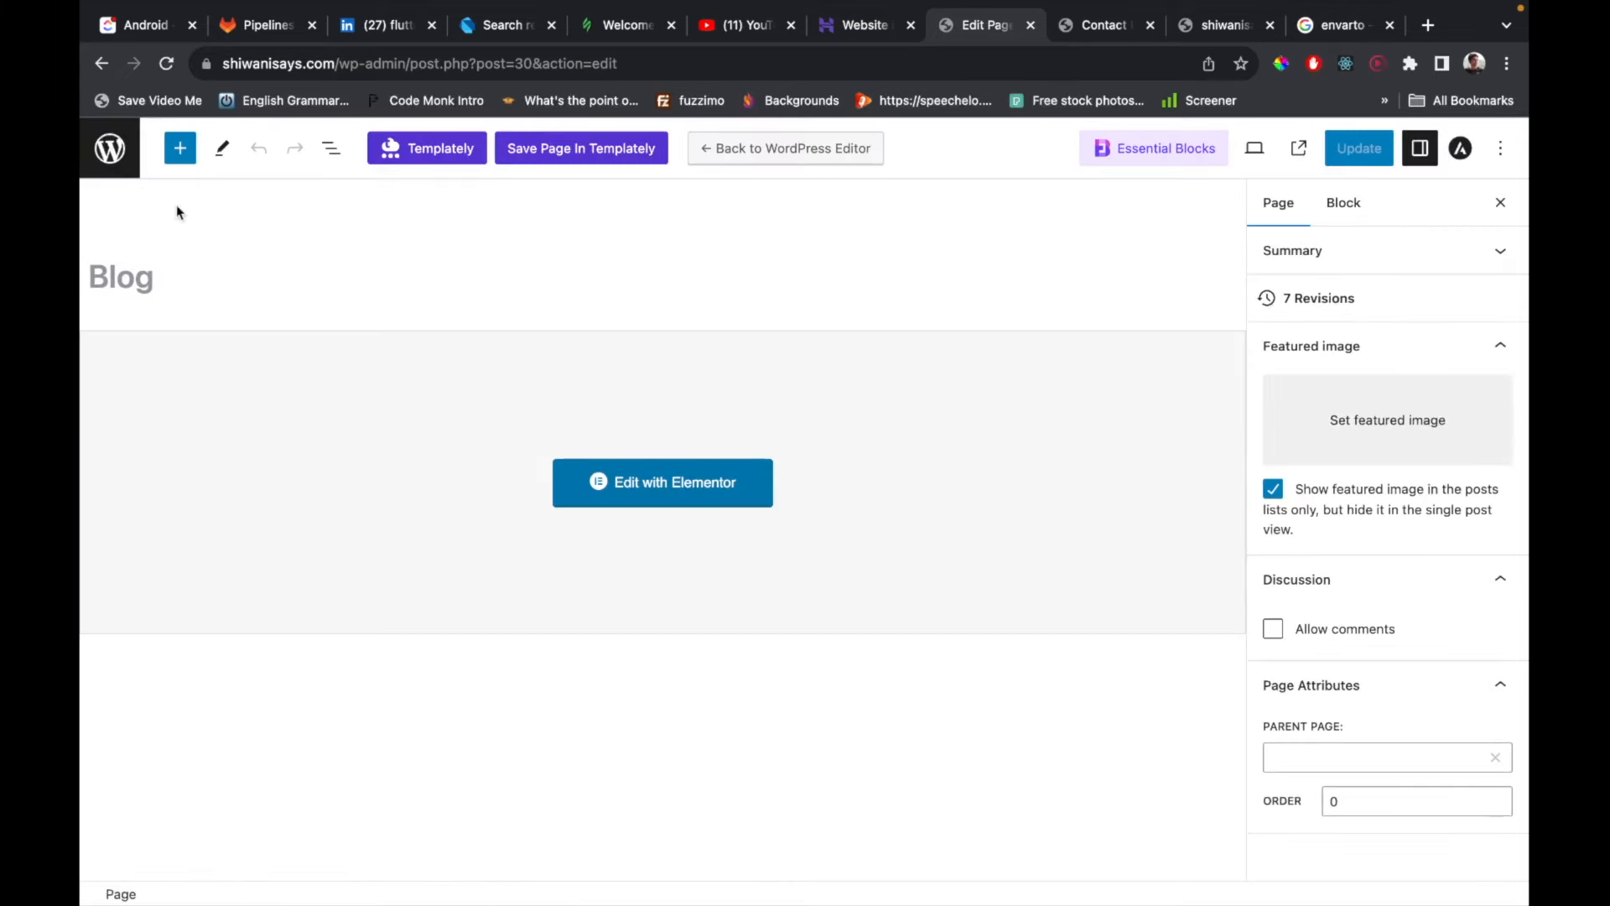
click(101, 139)
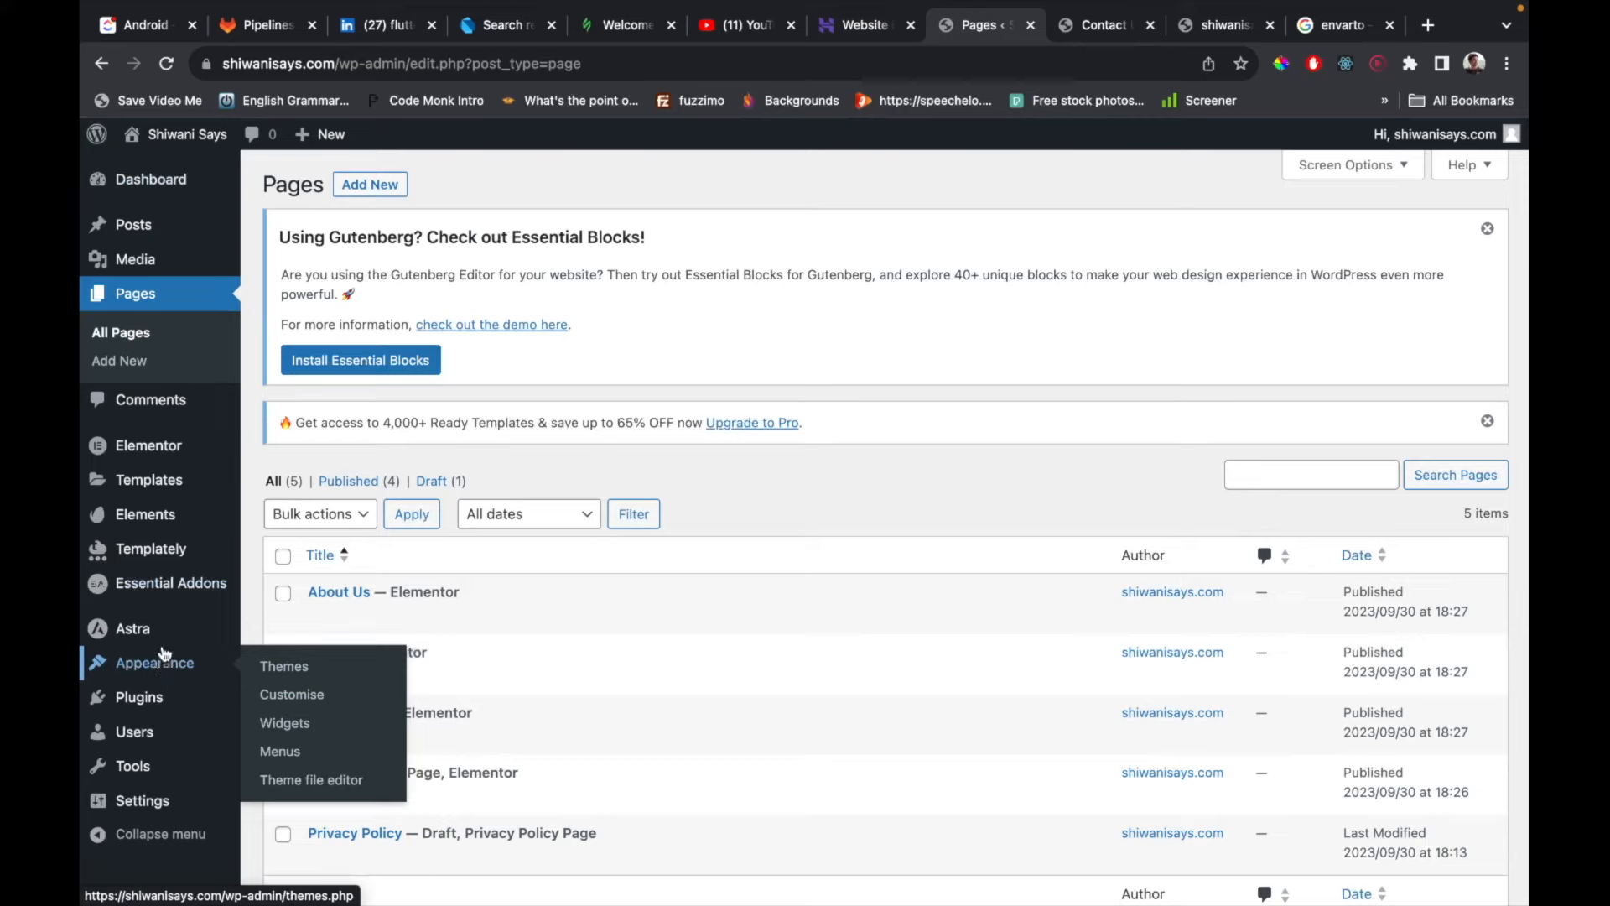
mouse_move(170, 645)
click(139, 699)
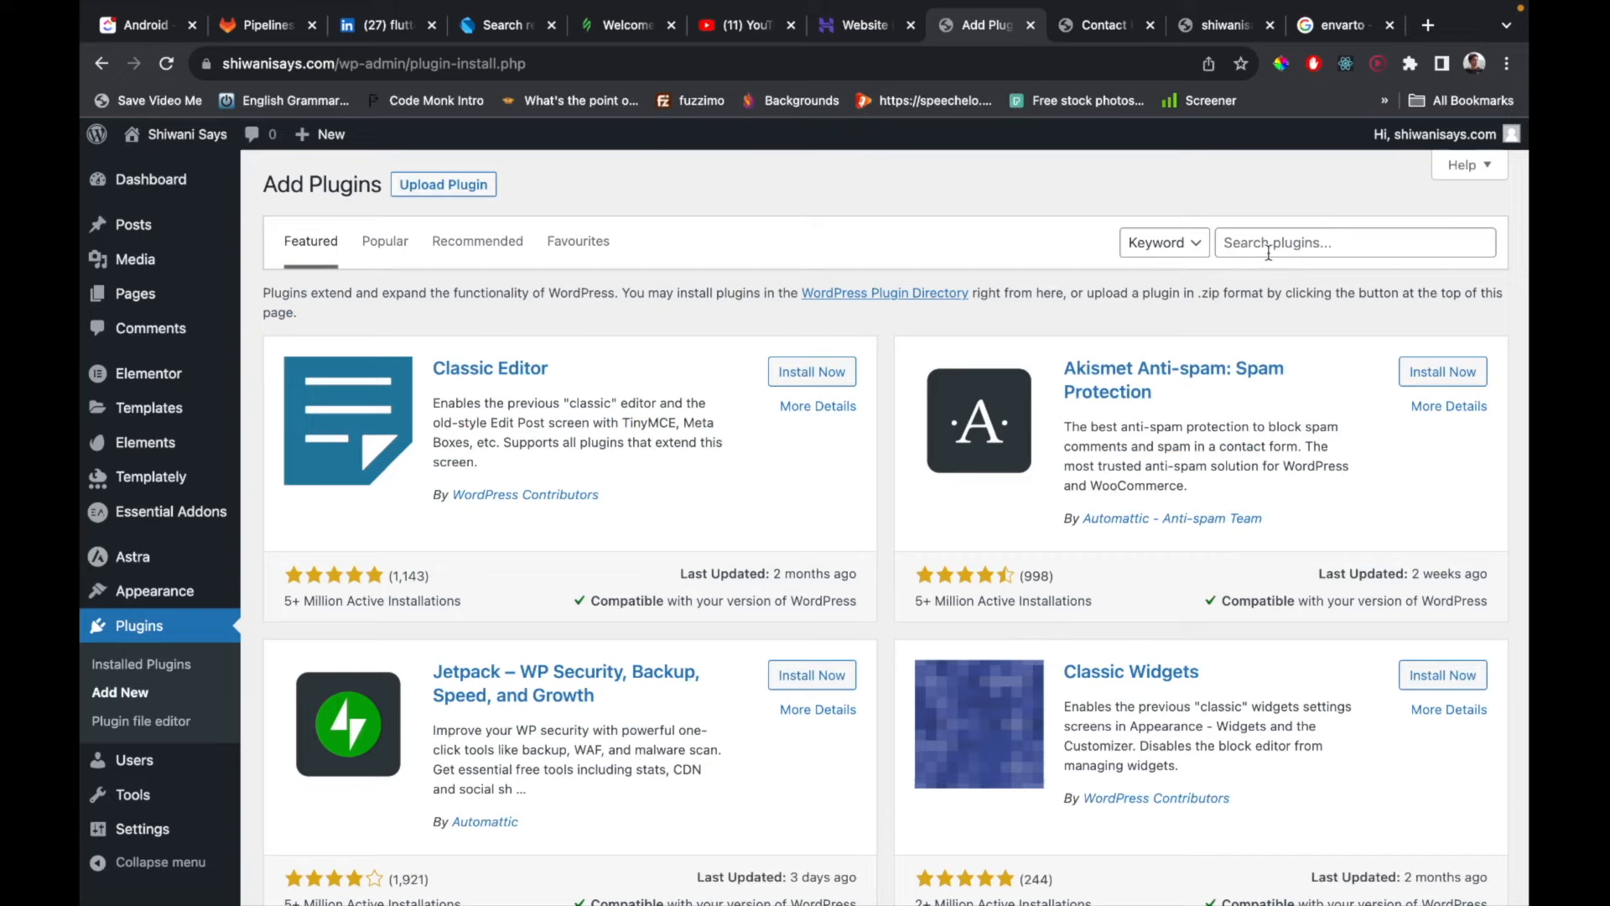
Search the plugin directory for "elementor post", and install and activate Recent Posts Widget With Thumbnails.
click(1268, 252)
text(elementor post)
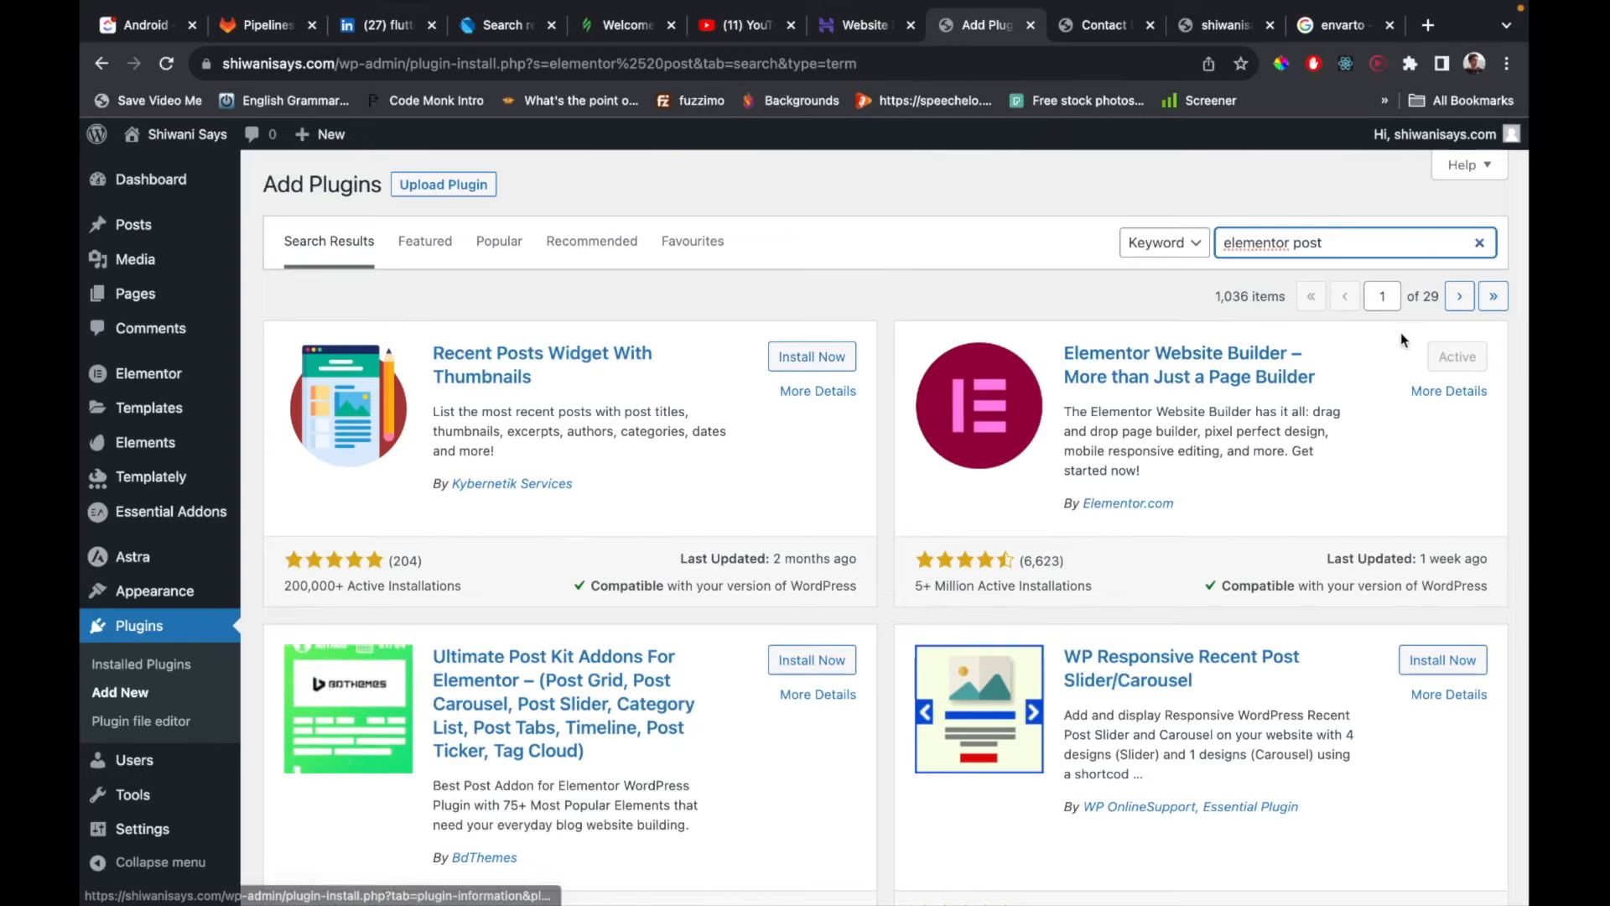
scroll(1320, 488, down, 3)
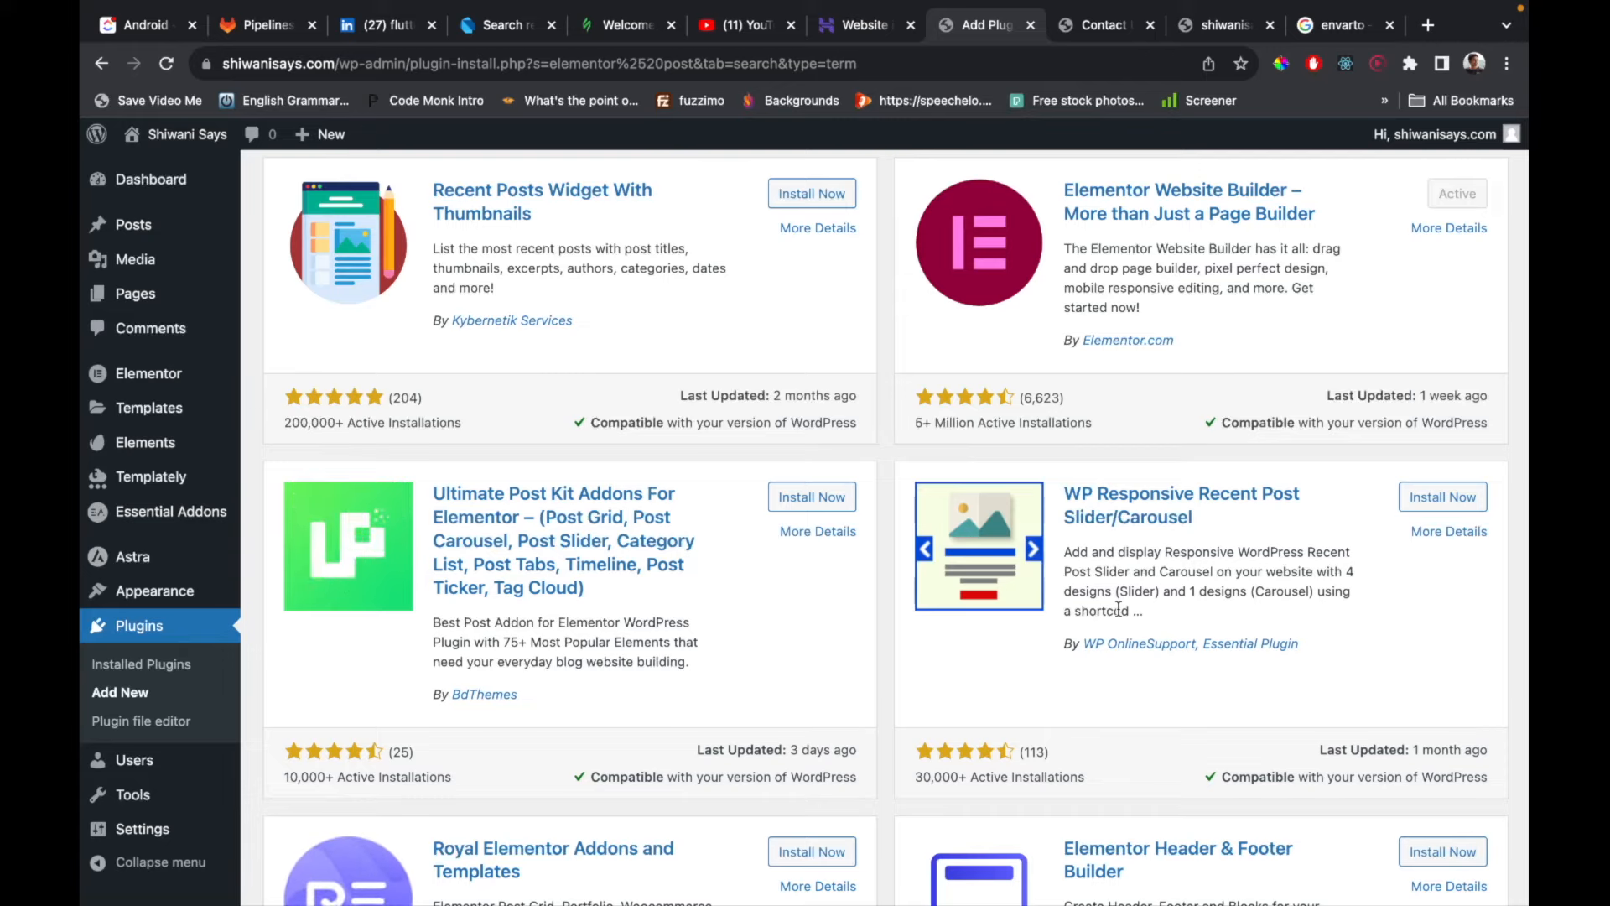
scroll(1119, 609, down, 3)
scroll(1119, 609, up, 5)
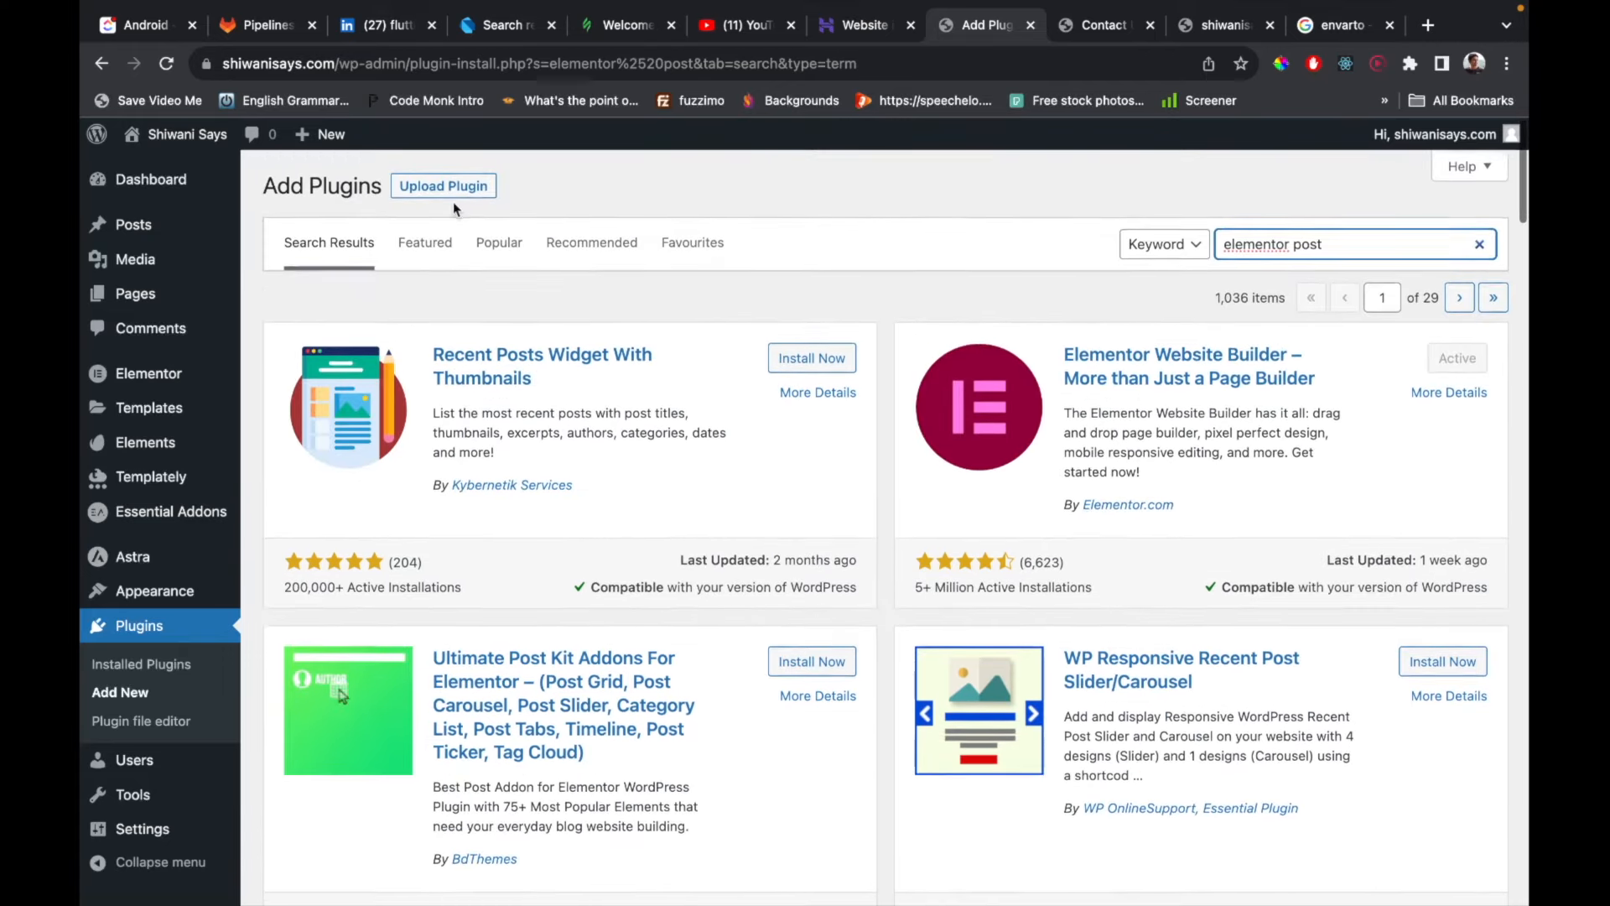
click(789, 357)
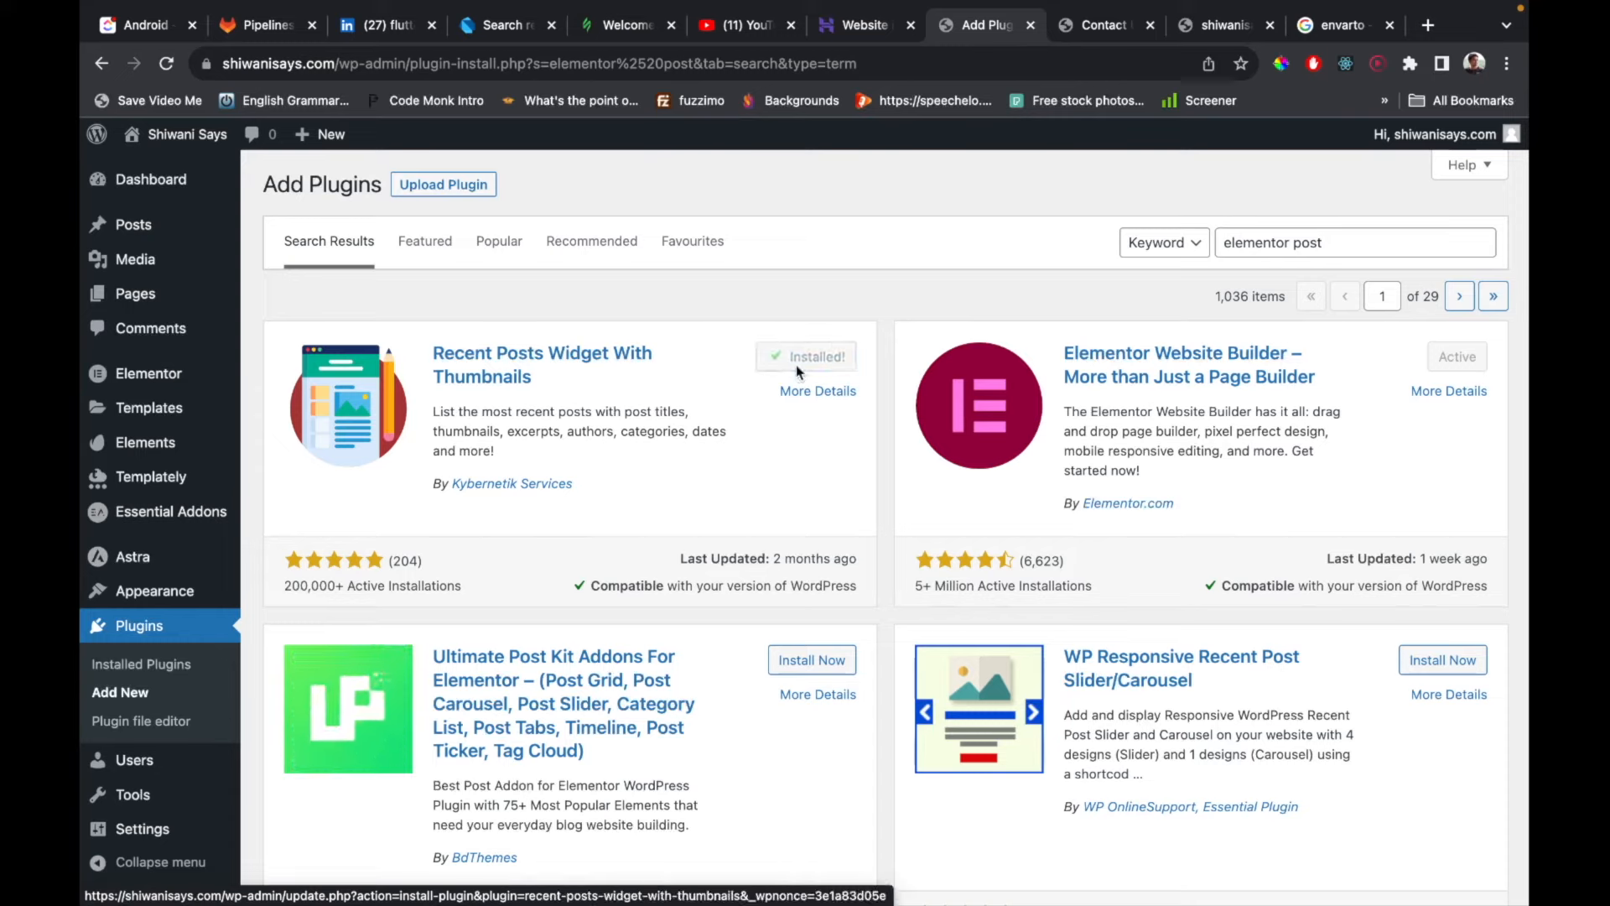
click(805, 361)
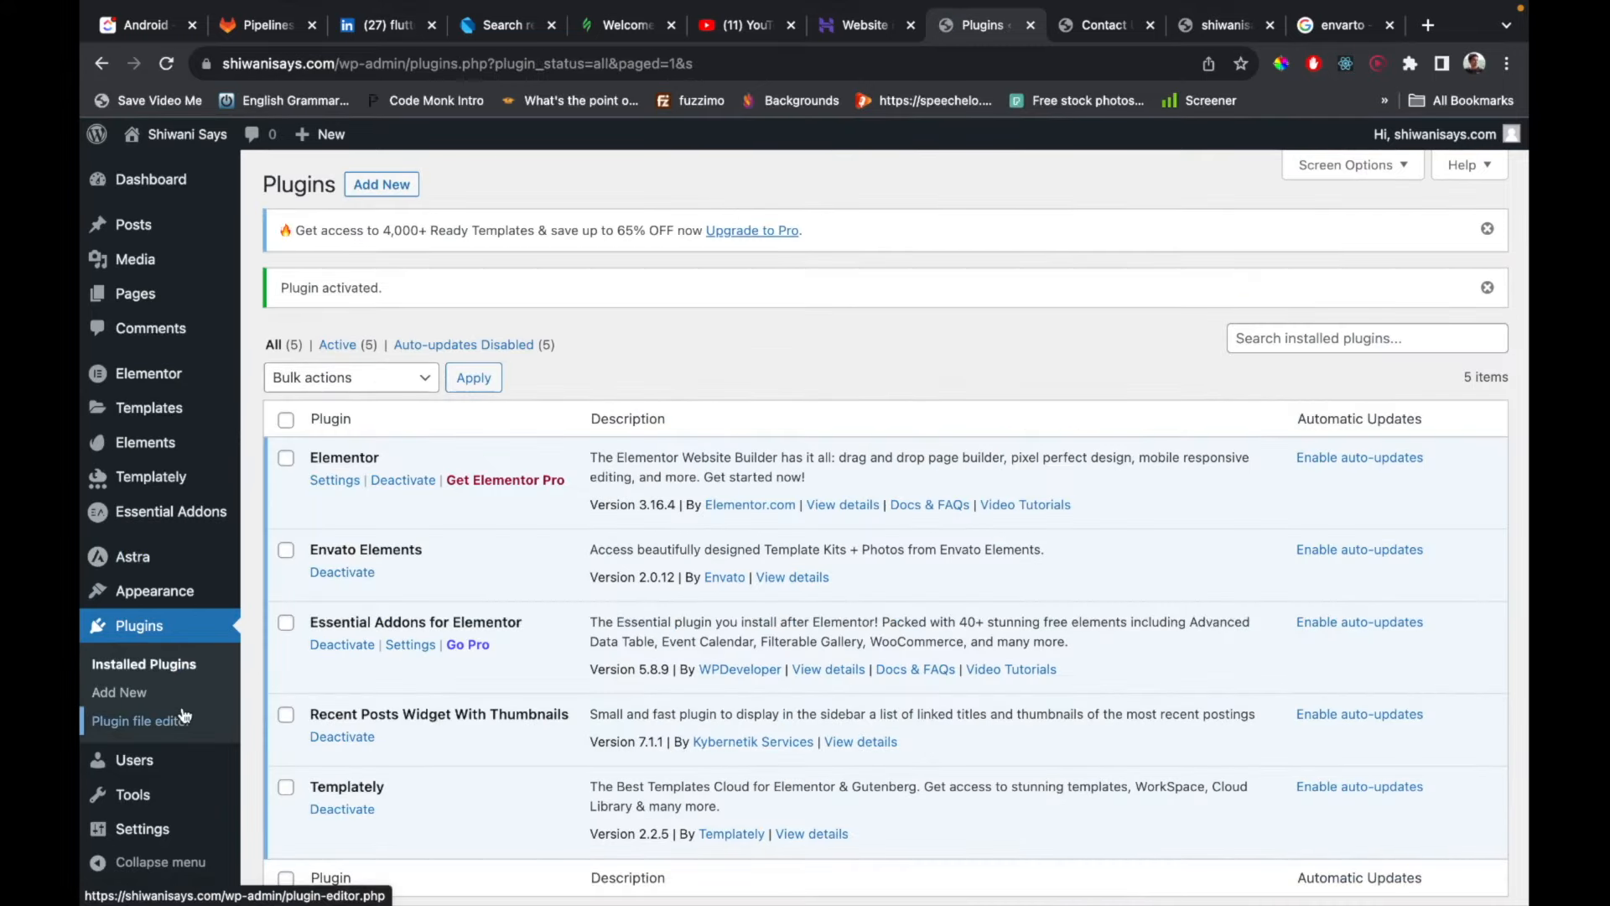
View the Templately plugin's details from the installed plugins list and close them.
scroll(495, 764, down, 2)
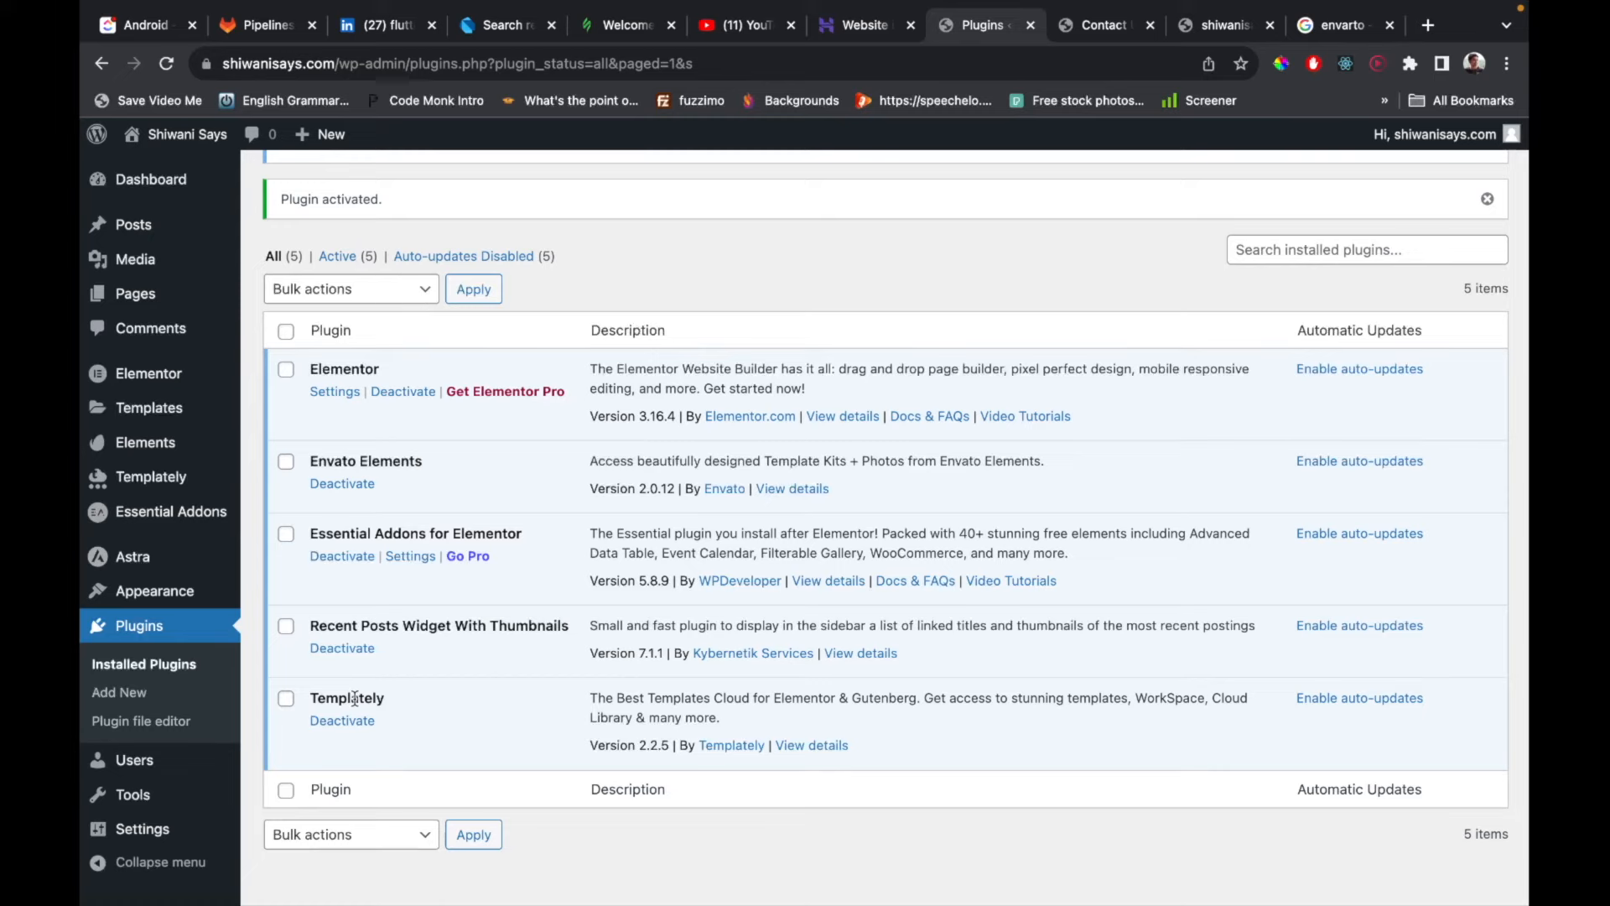
click(792, 747)
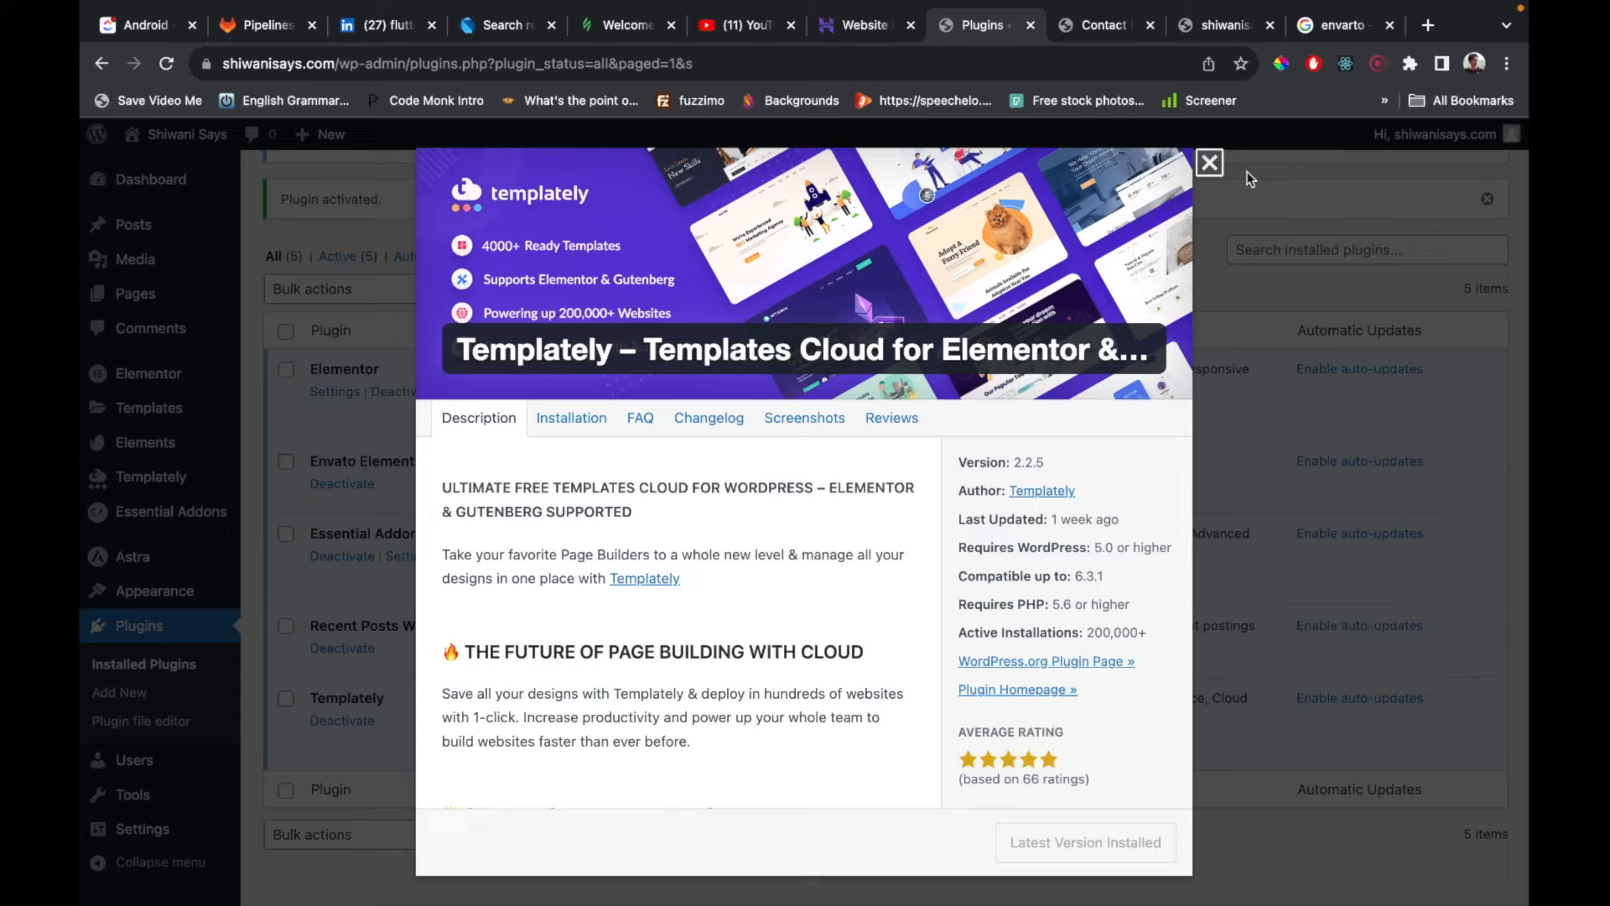
click(1212, 165)
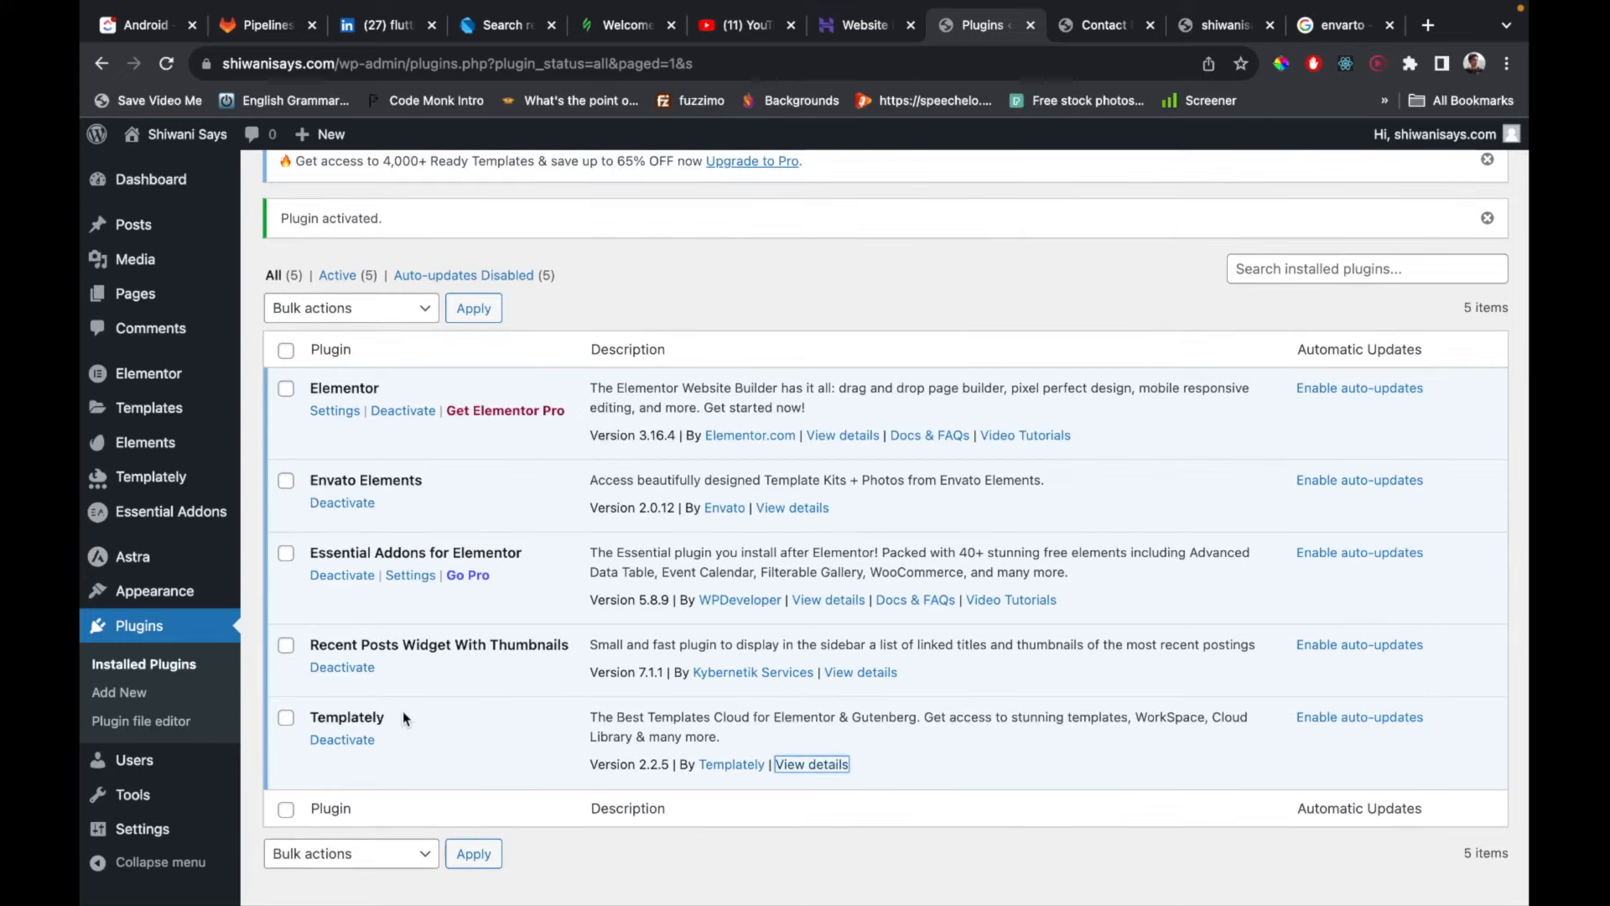
scroll(404, 718, up, 2)
Open the Blog page from the pages list for editing with Elementor.
click(144, 294)
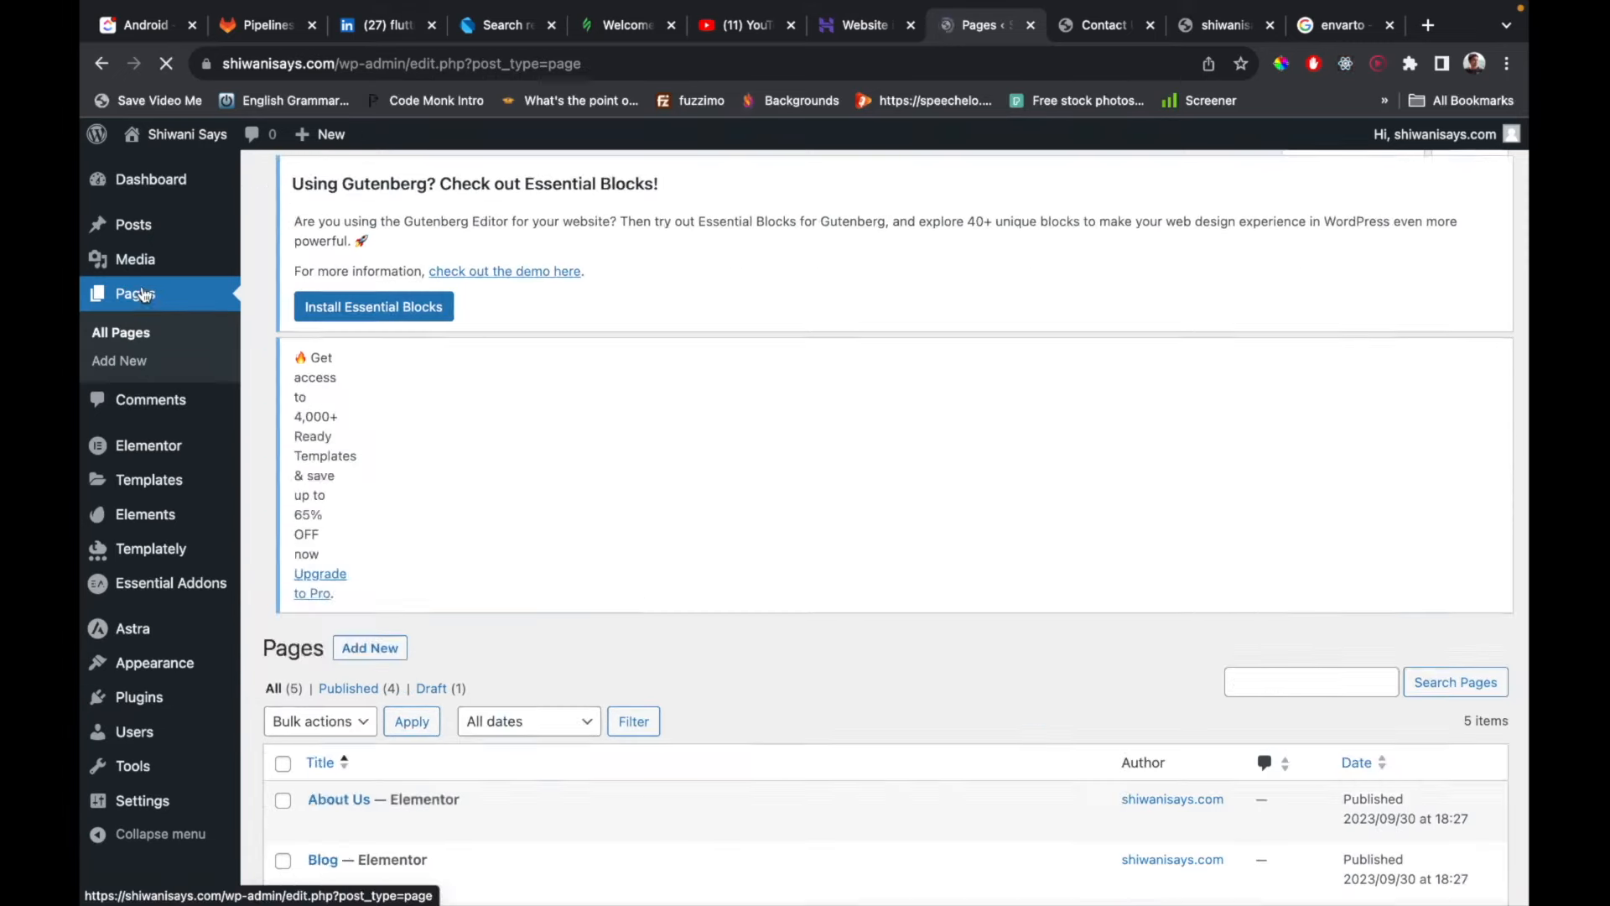
scroll(503, 604, down, 1)
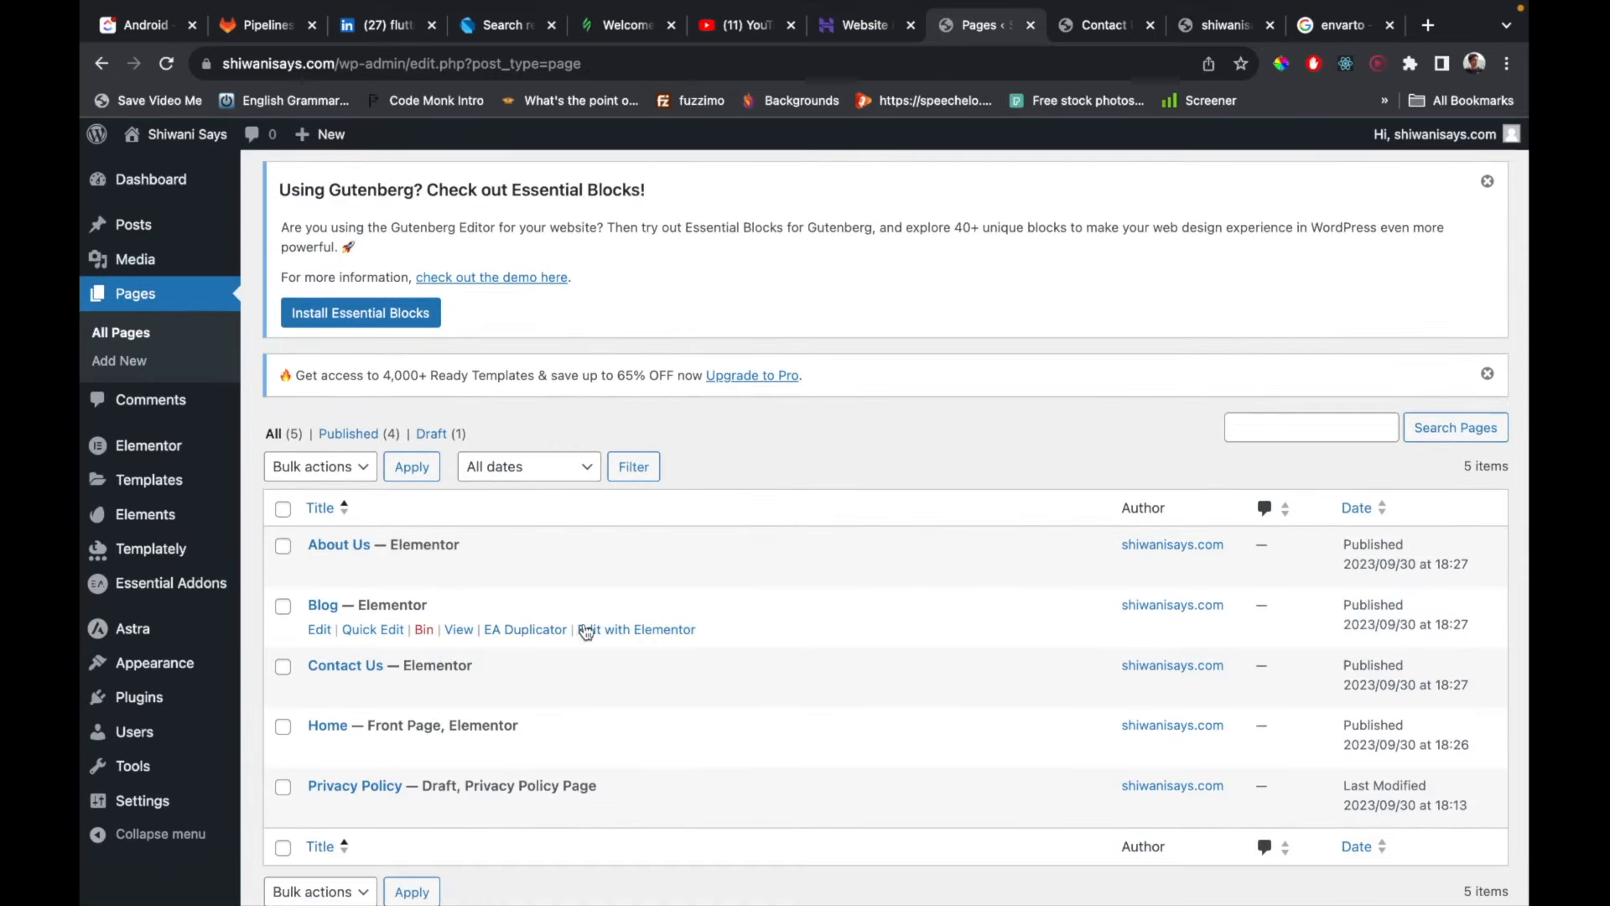
click(586, 630)
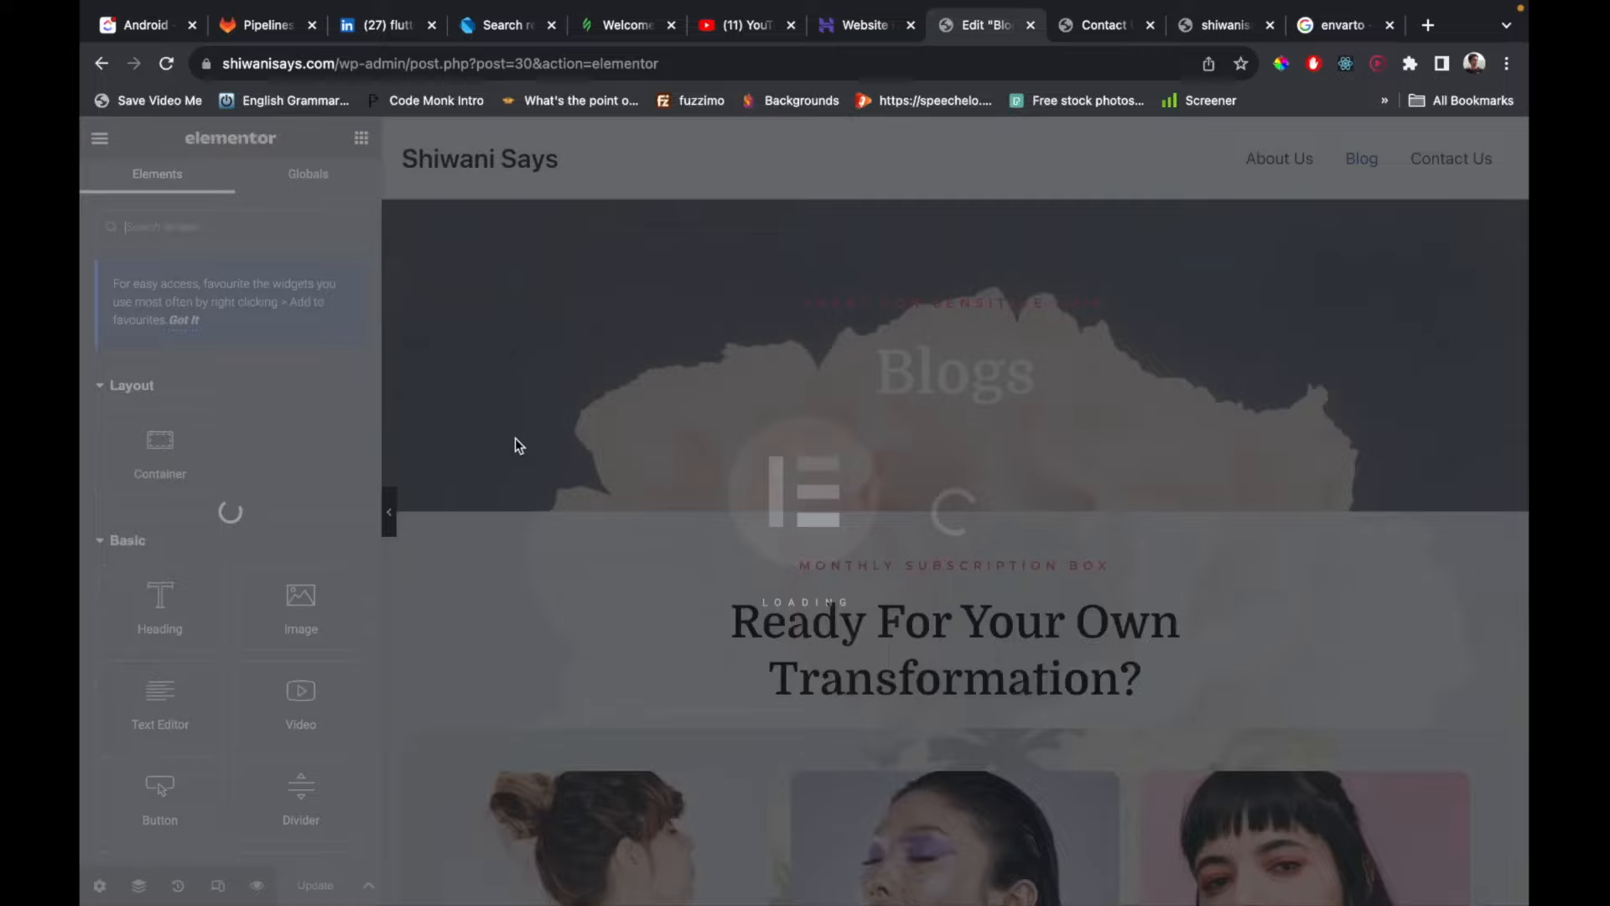
Look through the Basic, Pro, General, Site, Single and Essential Addons widget categories, and search the widgets for "post".
click(120, 541)
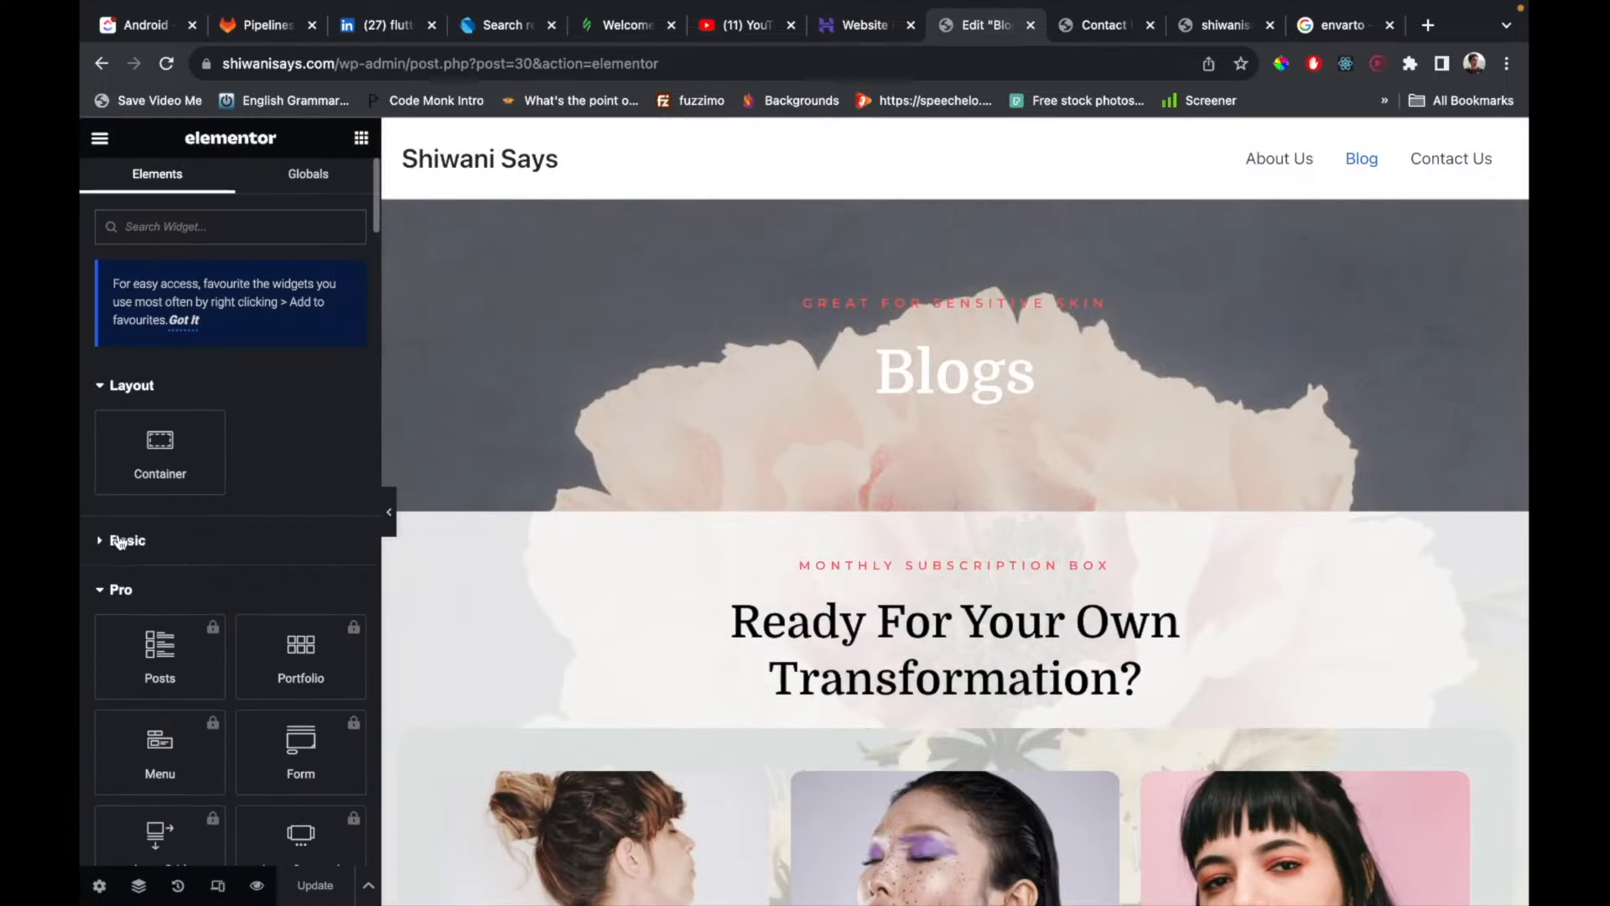
click(113, 587)
click(120, 630)
scroll(126, 604, down, 3)
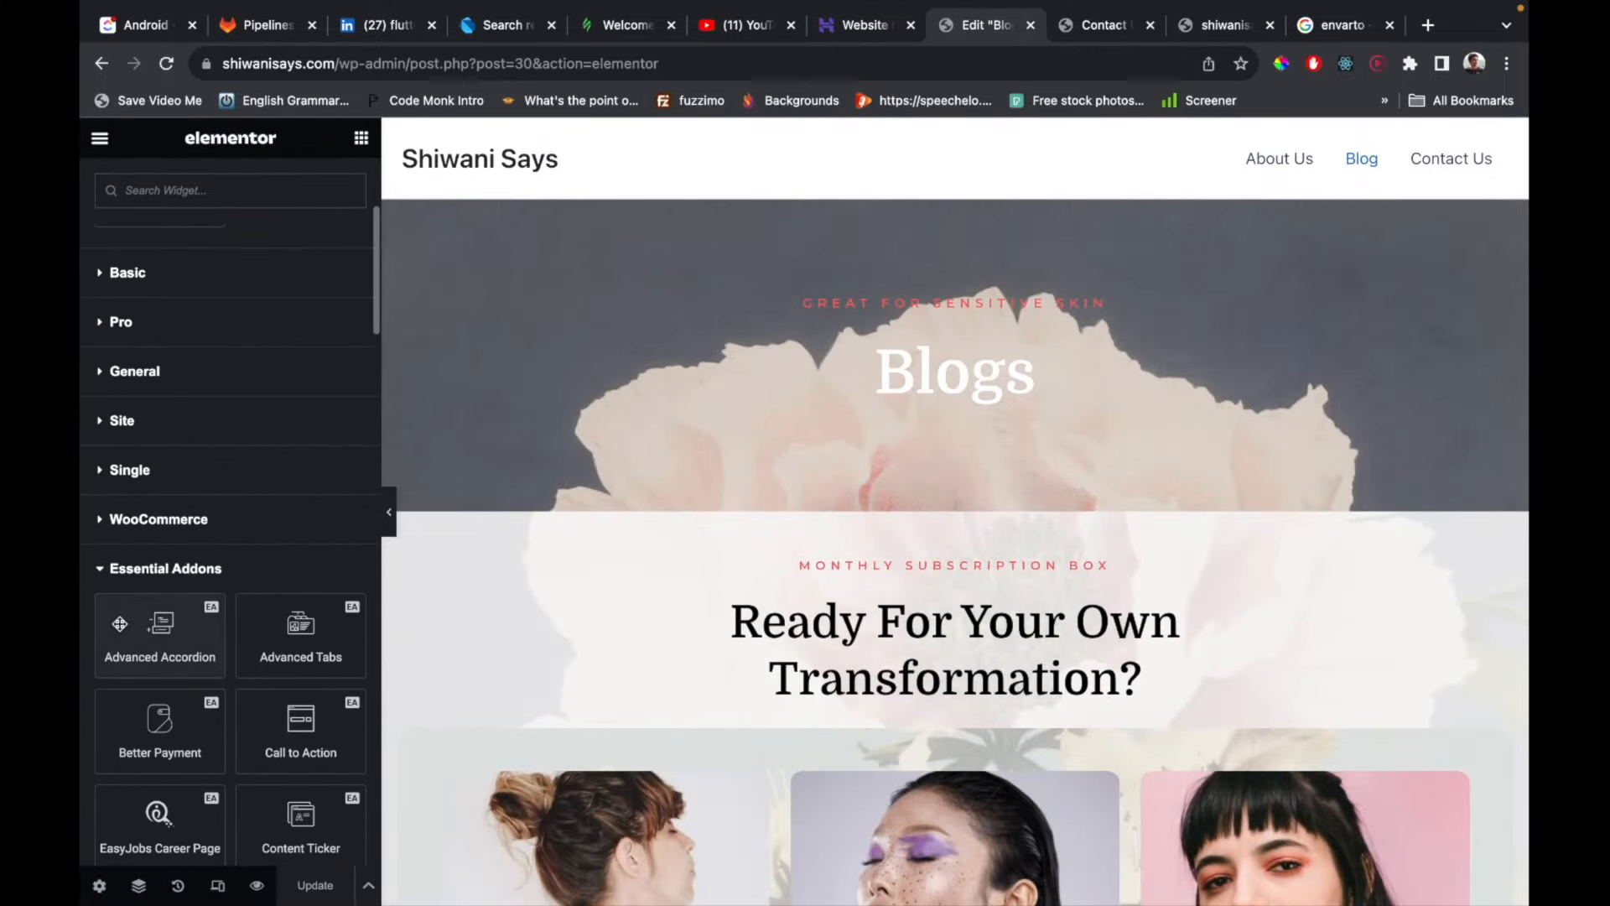
click(140, 570)
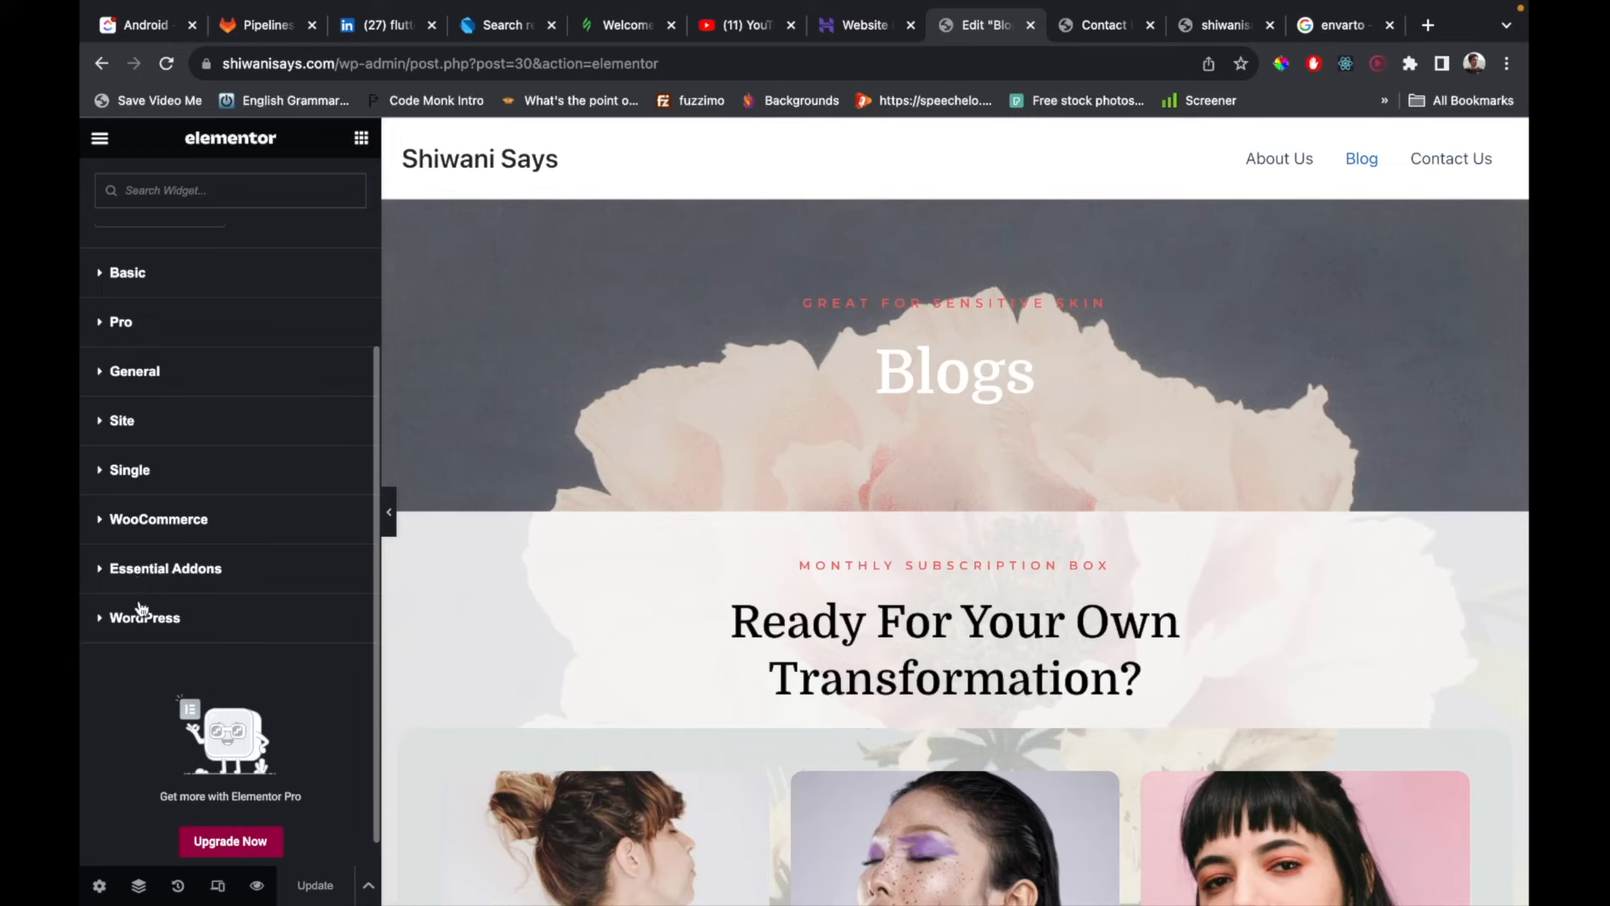
click(126, 473)
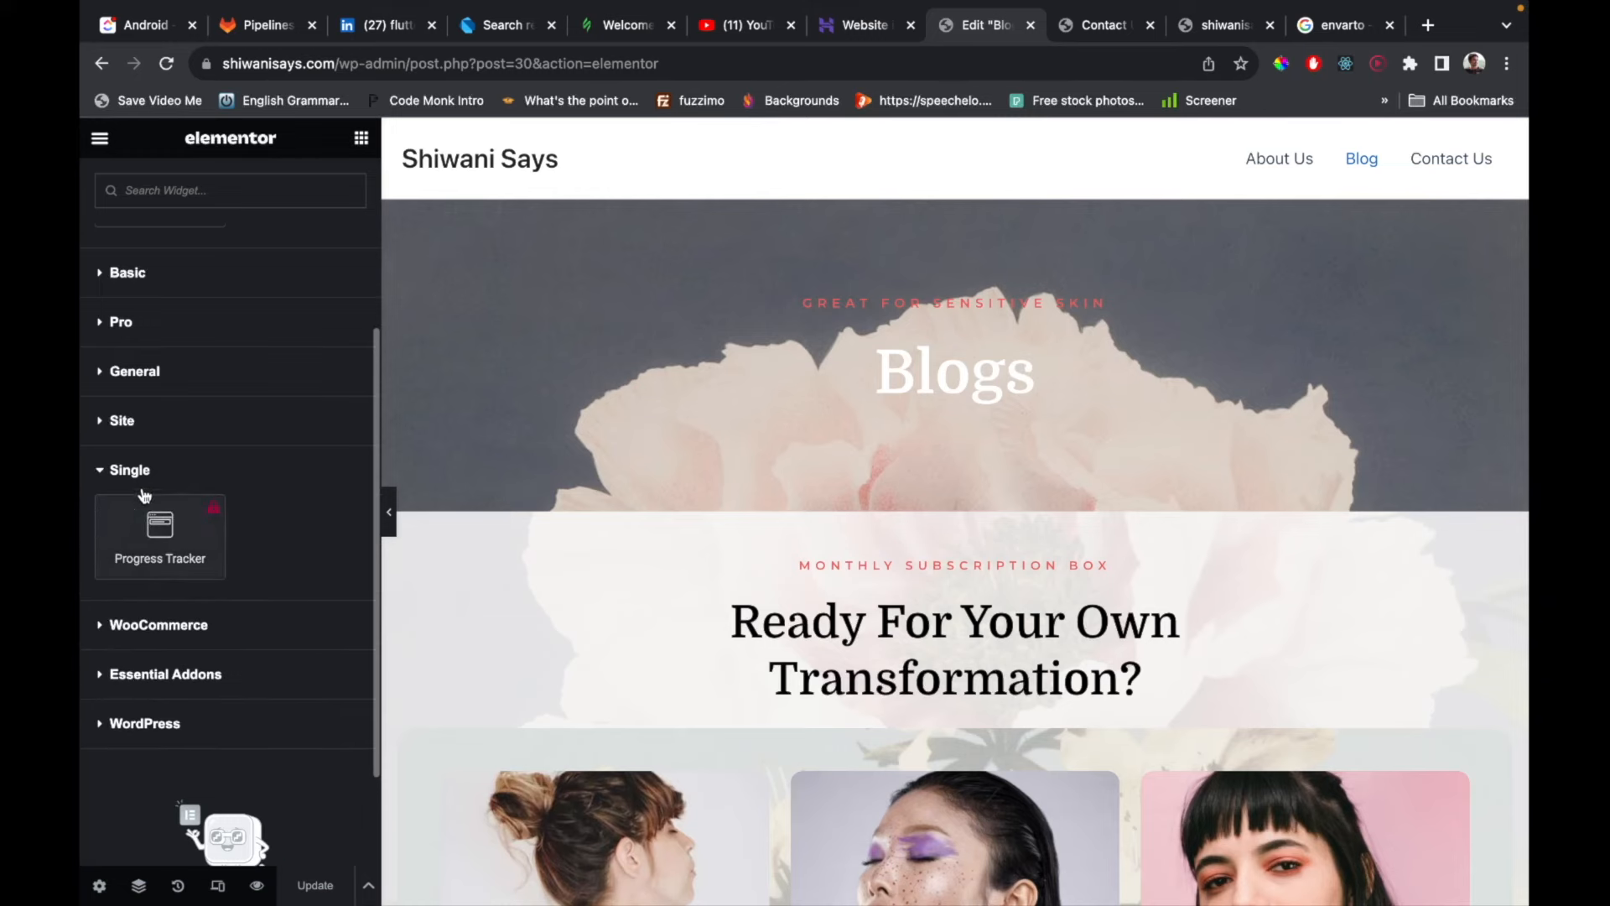
click(125, 480)
click(135, 421)
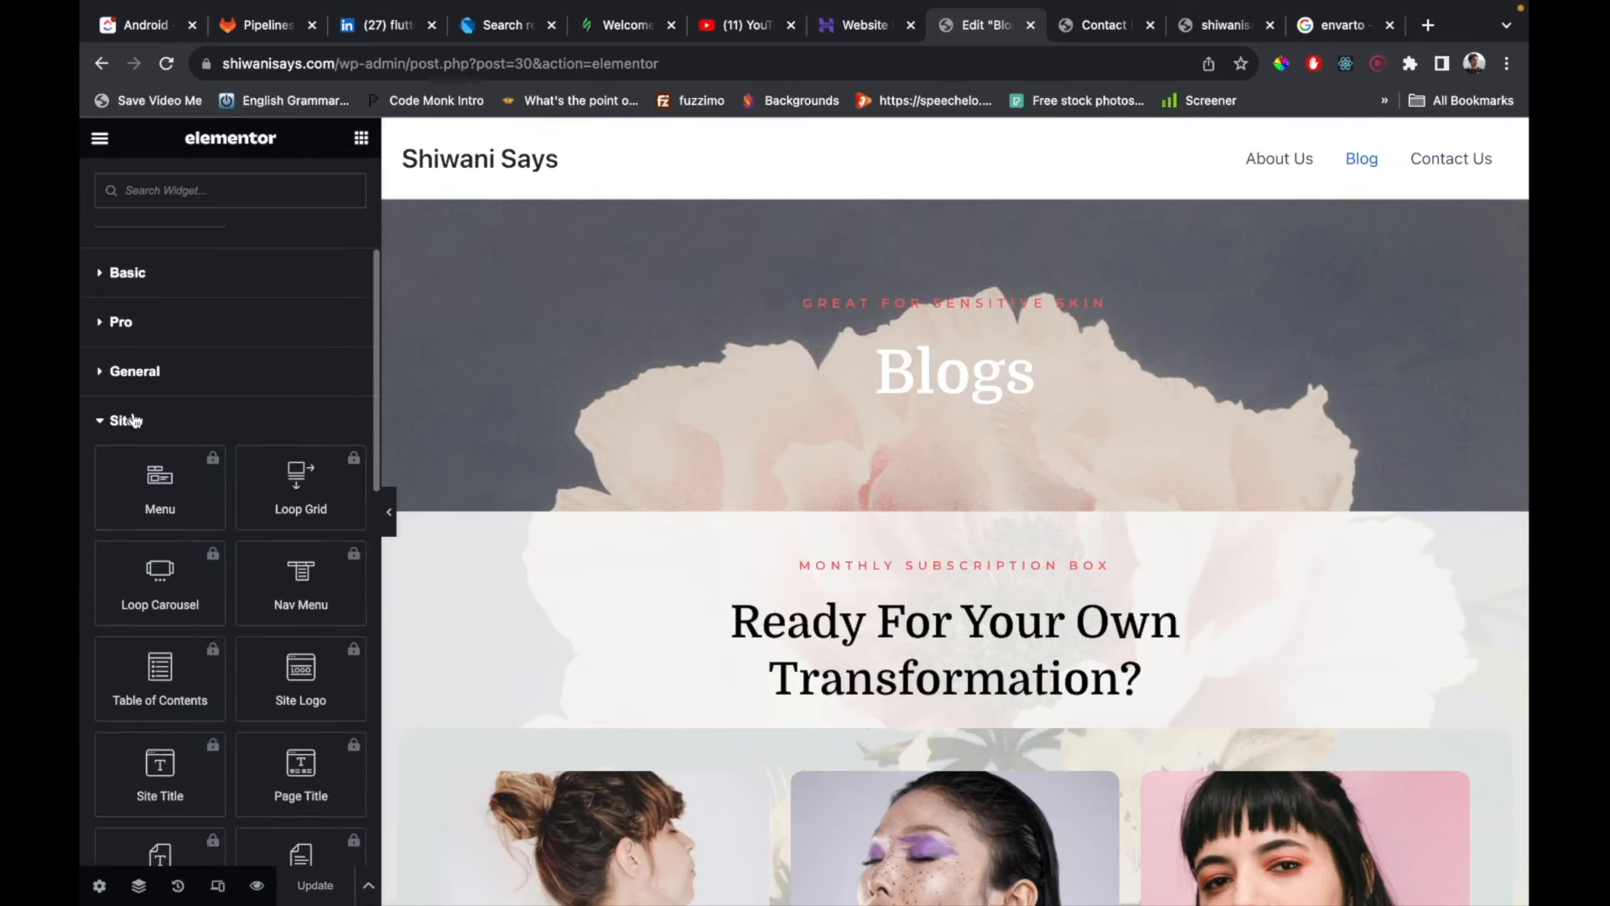
click(134, 421)
click(134, 371)
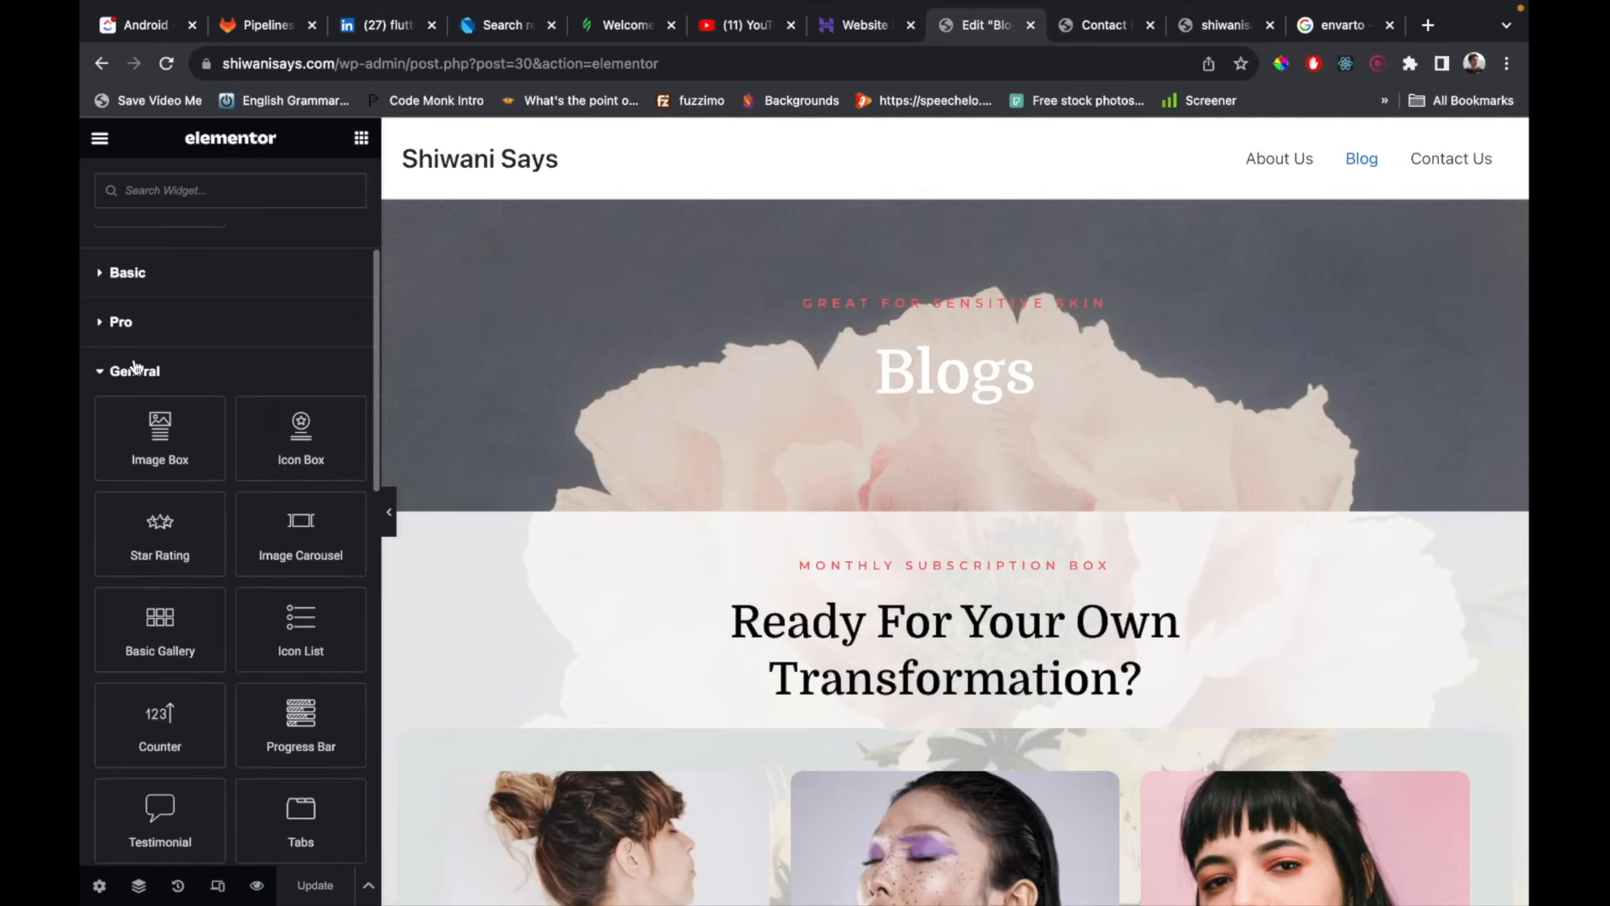
click(134, 371)
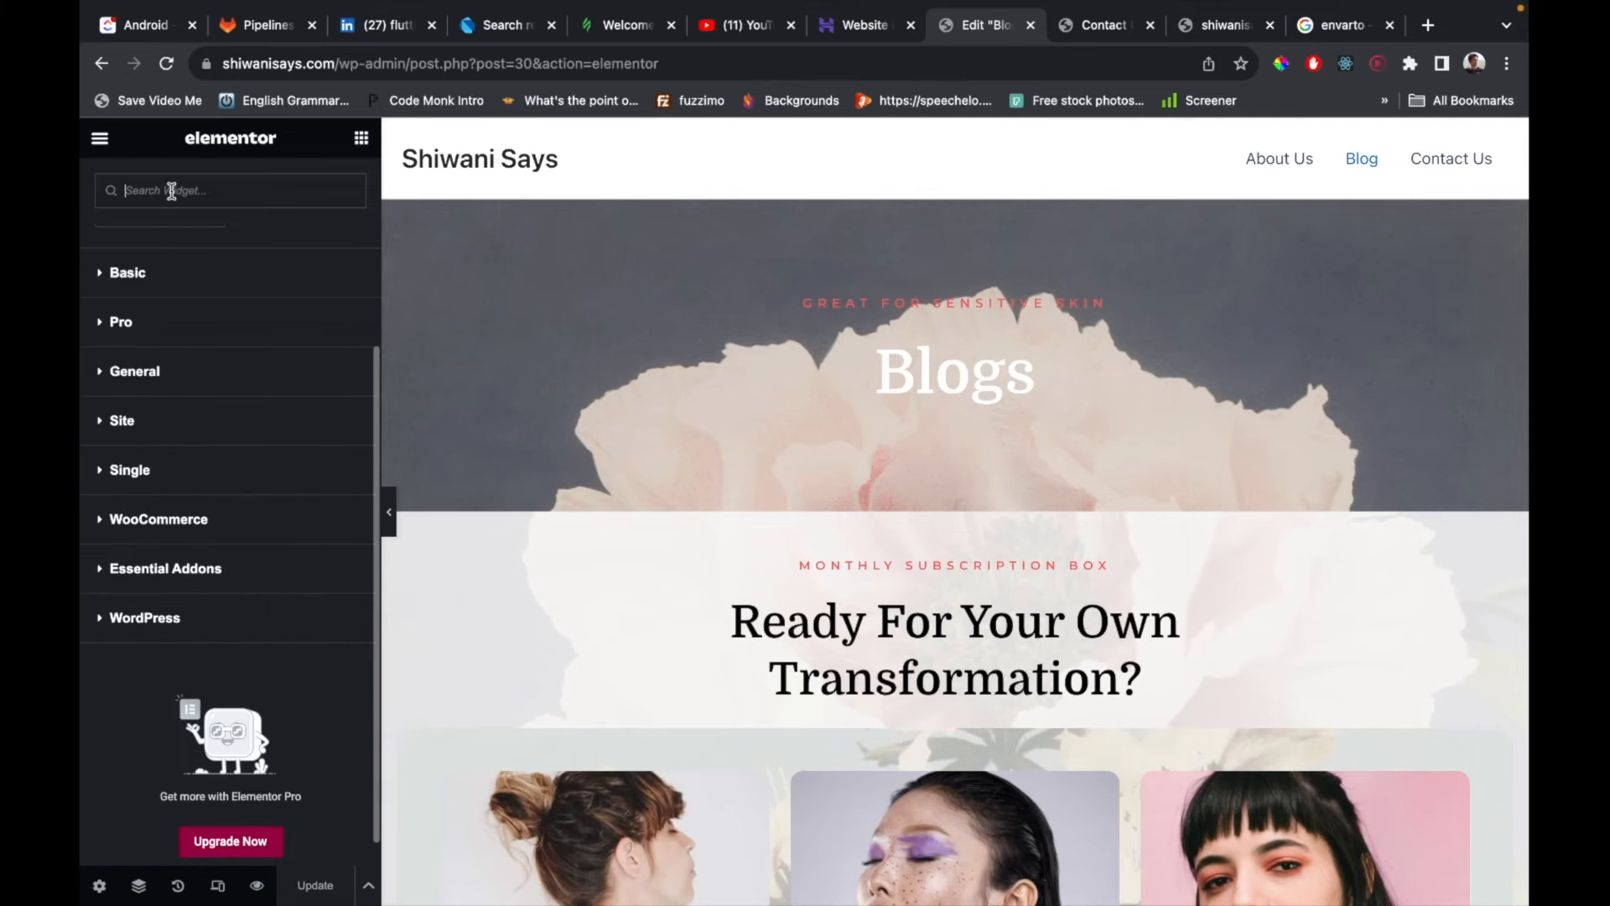
click(171, 191)
text(post)
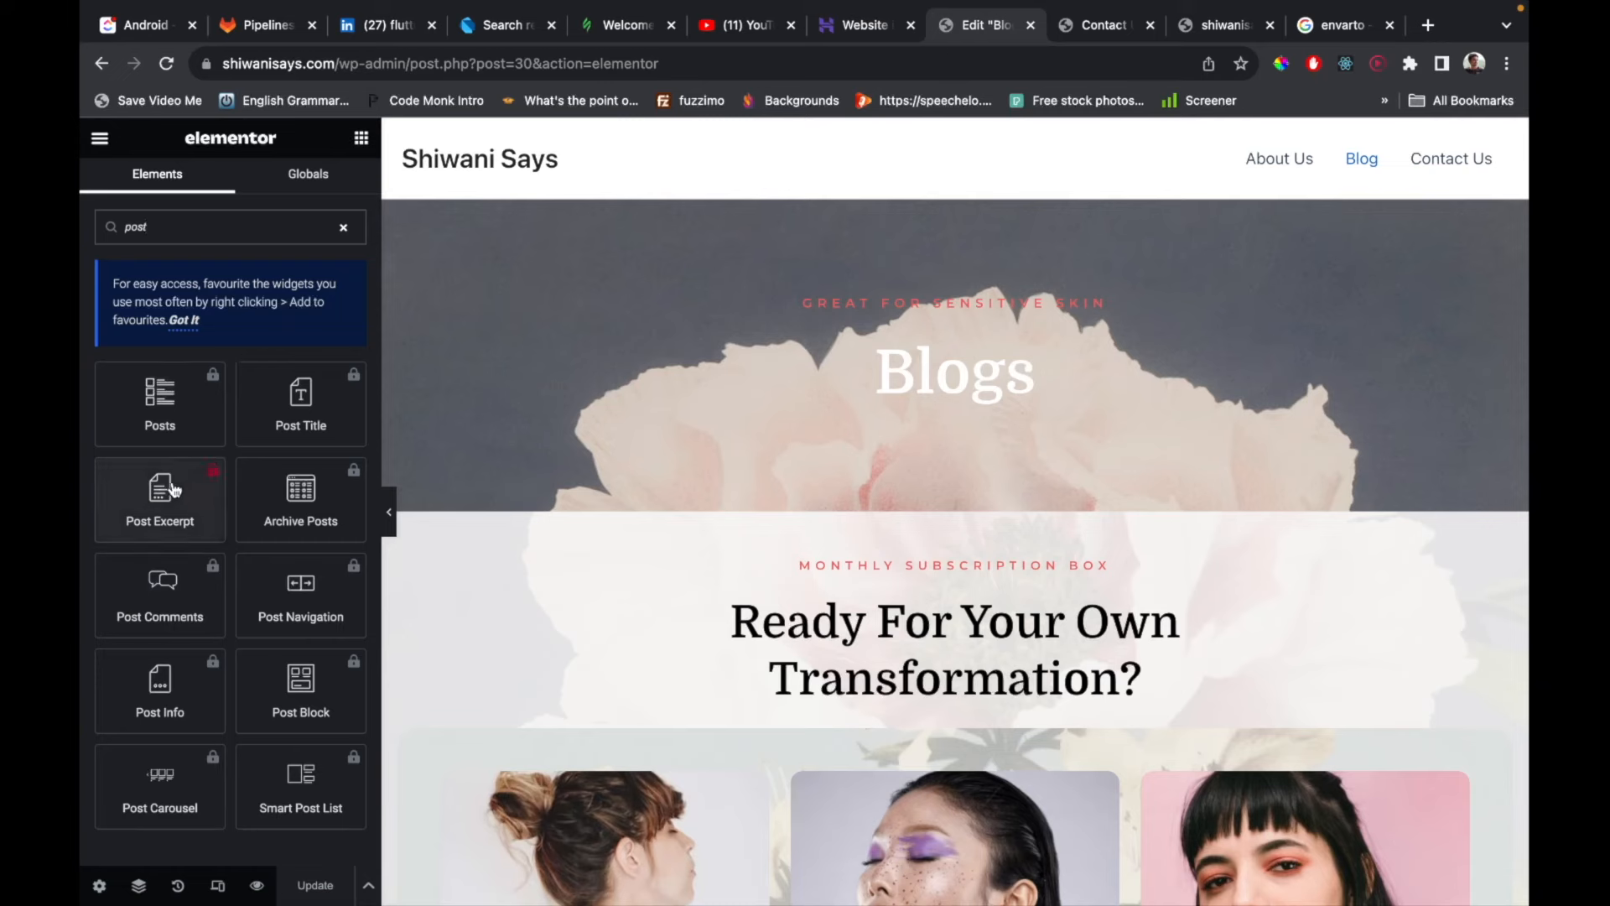
Exit the Elementor editor to the WordPress admin and open the page for adding new plugins.
click(102, 141)
click(188, 535)
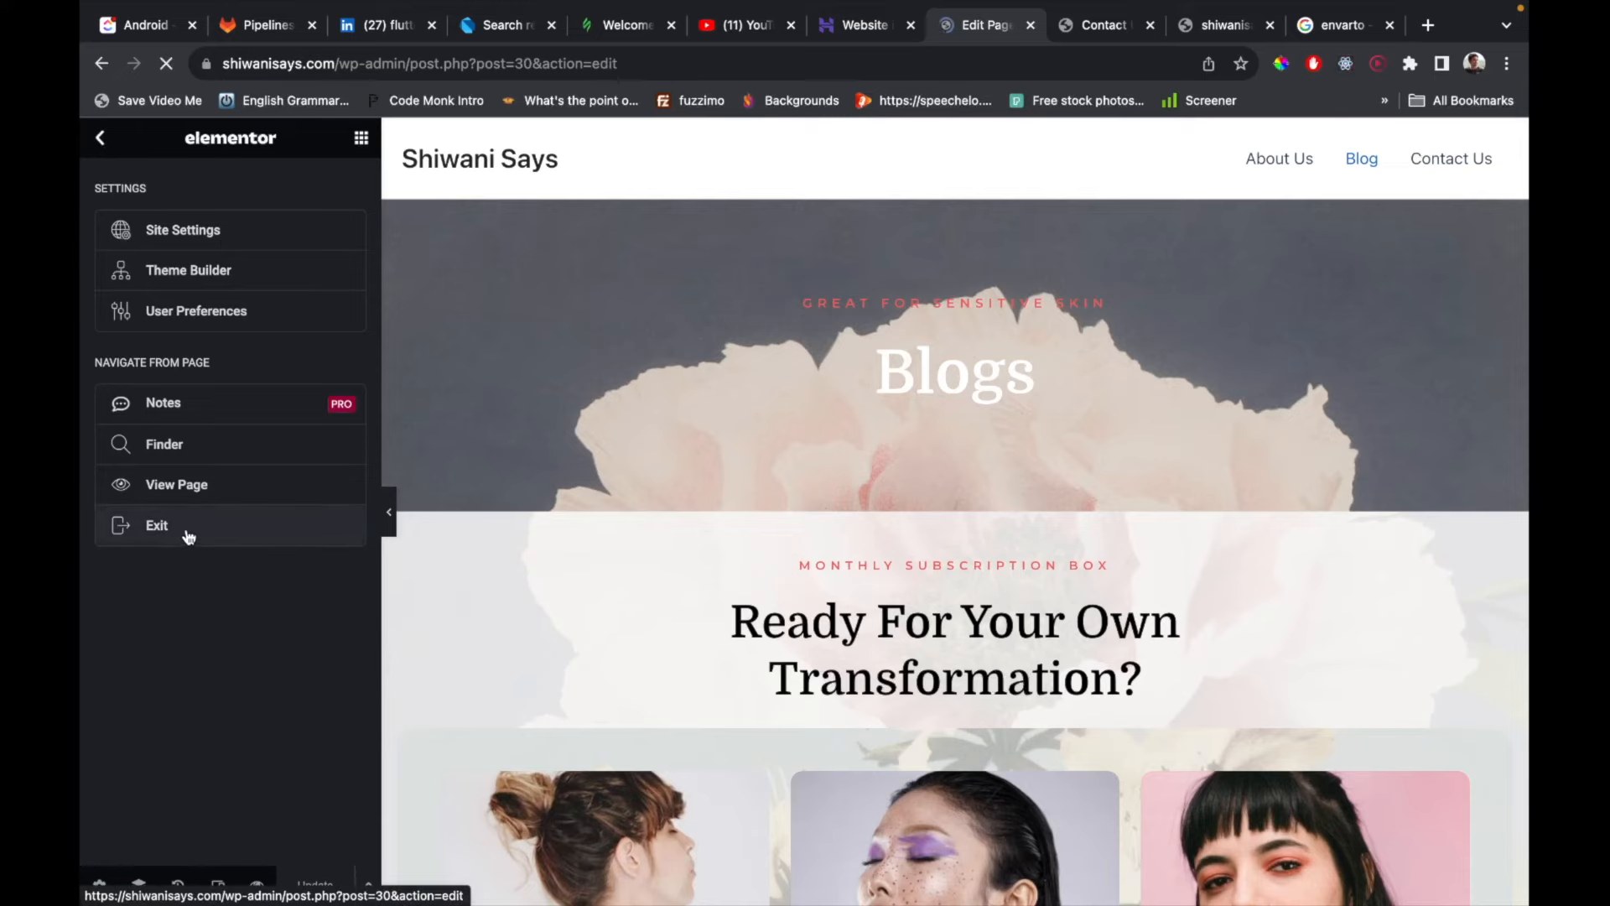
click(110, 148)
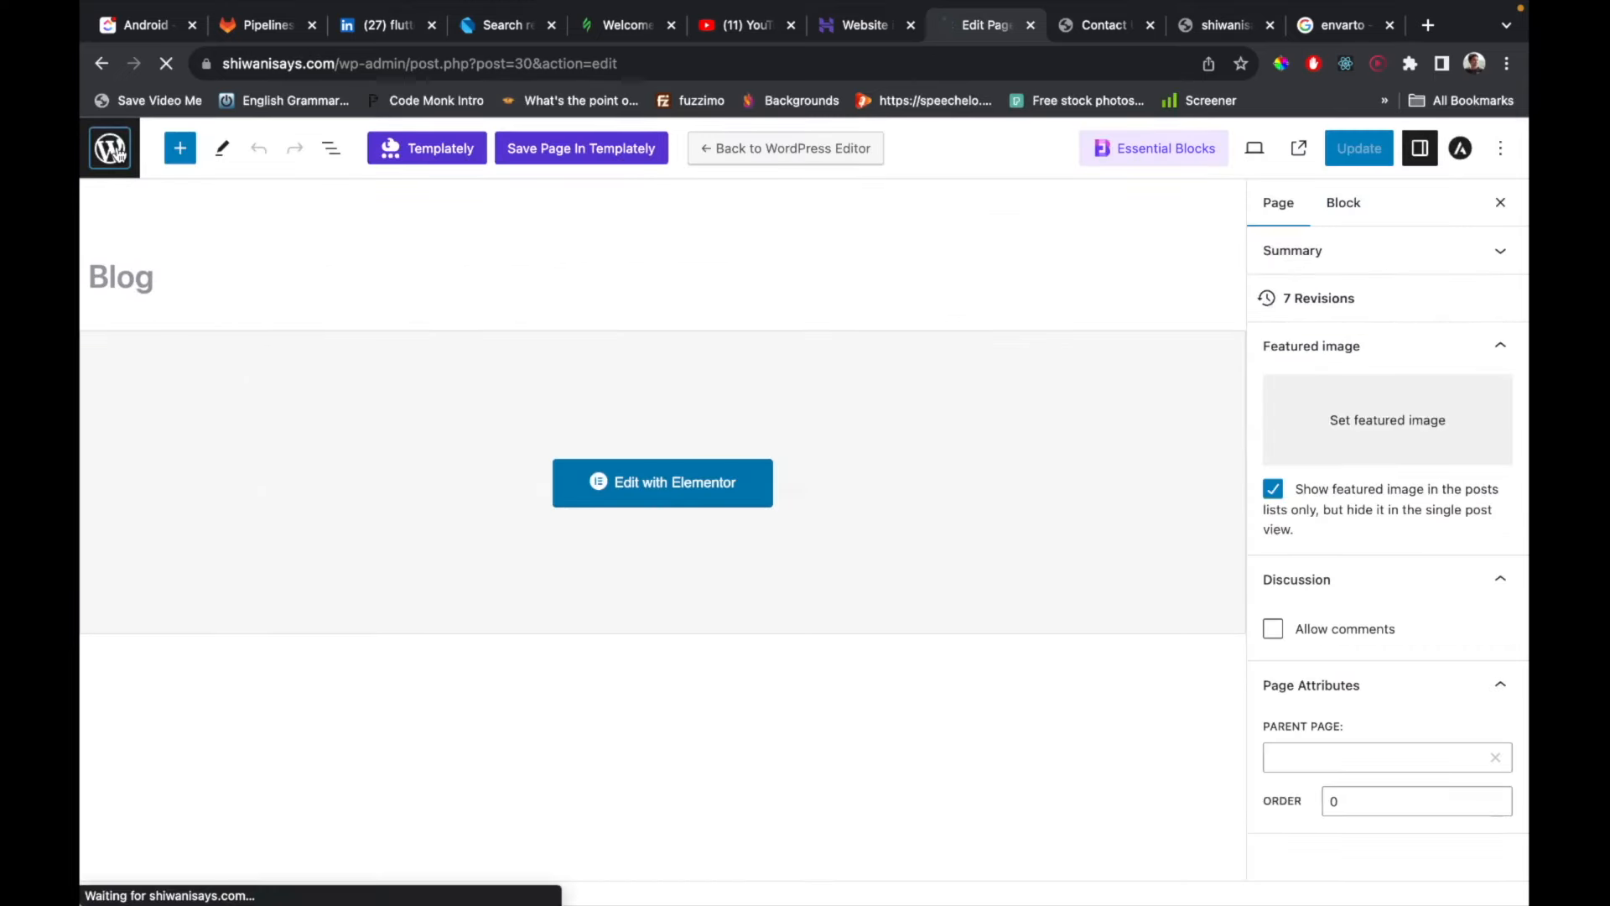
click(134, 697)
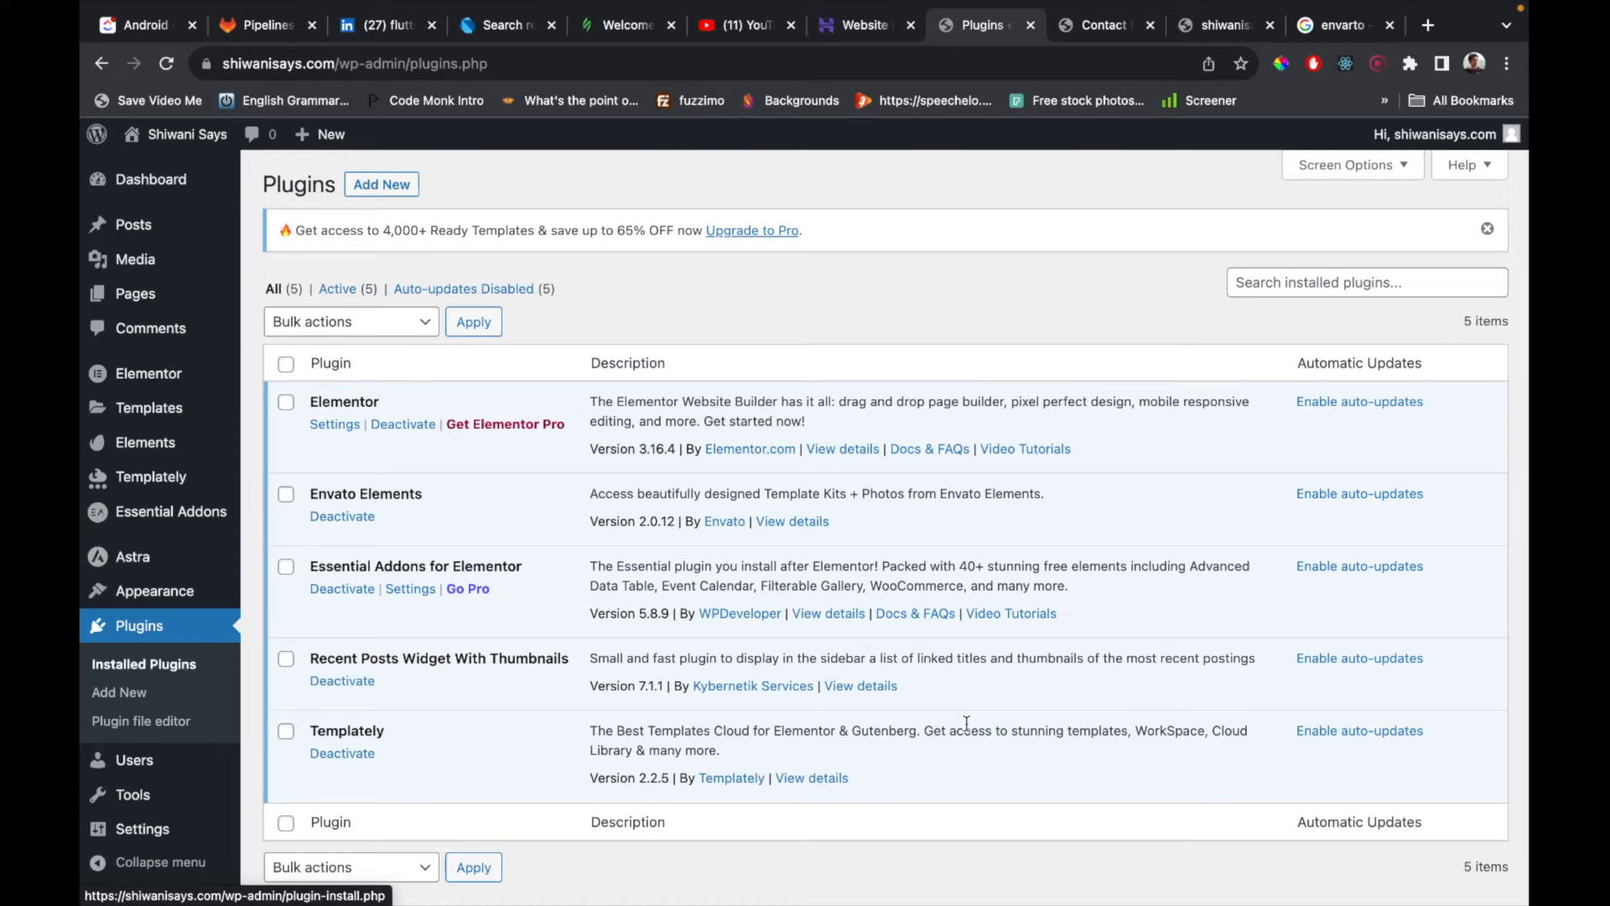
click(404, 195)
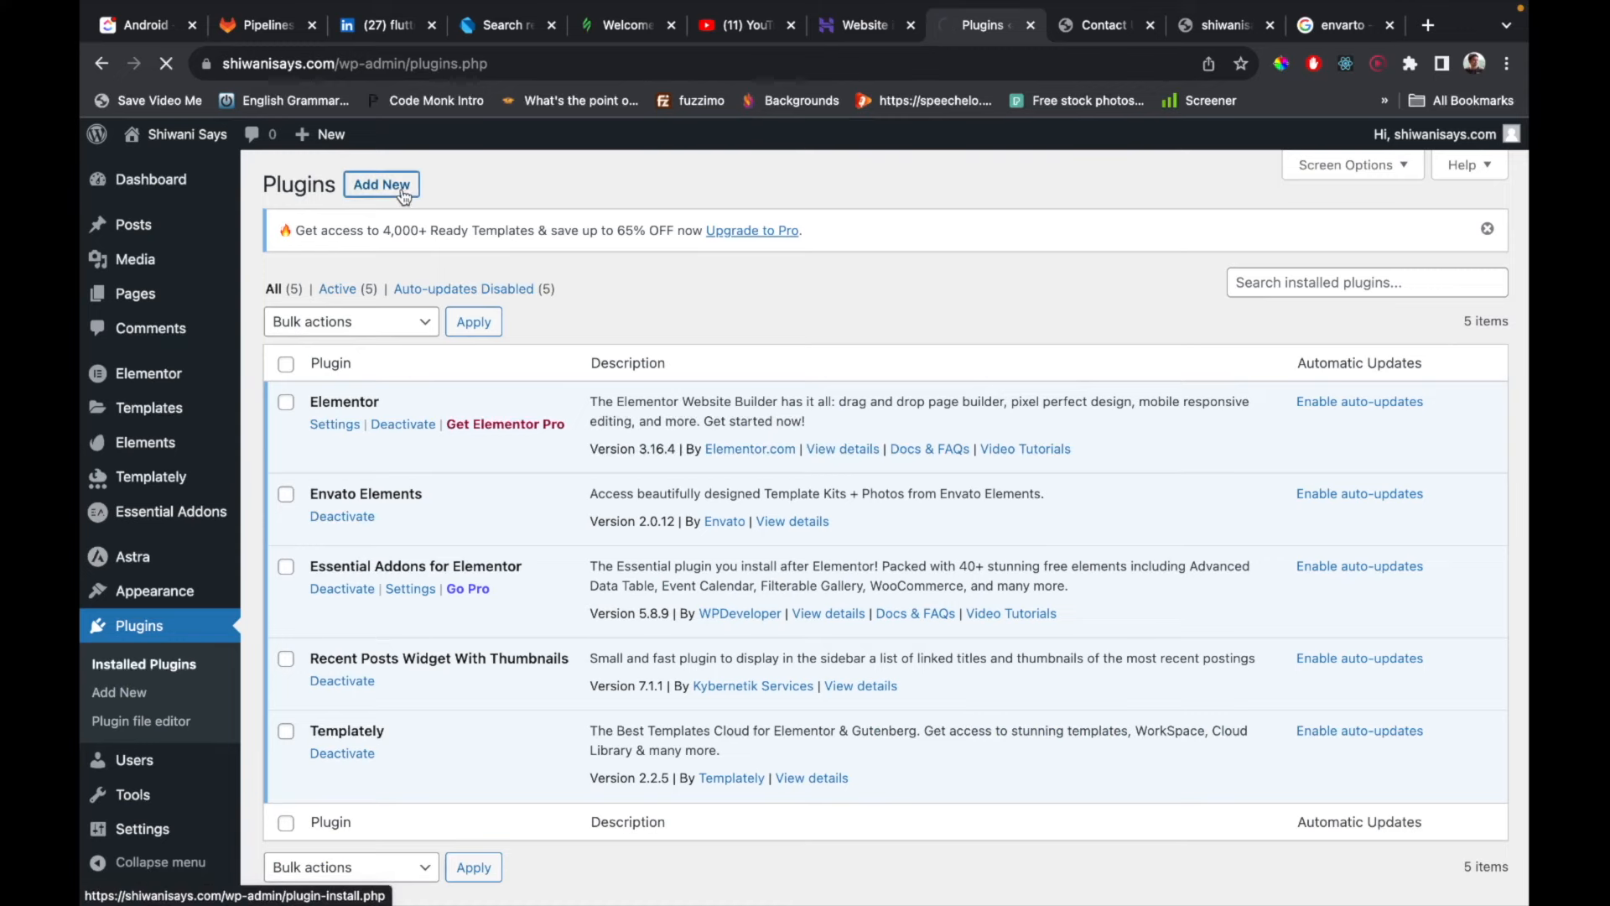
Search the plugin directory for "elementor post".
click(1333, 243)
text(elementor)
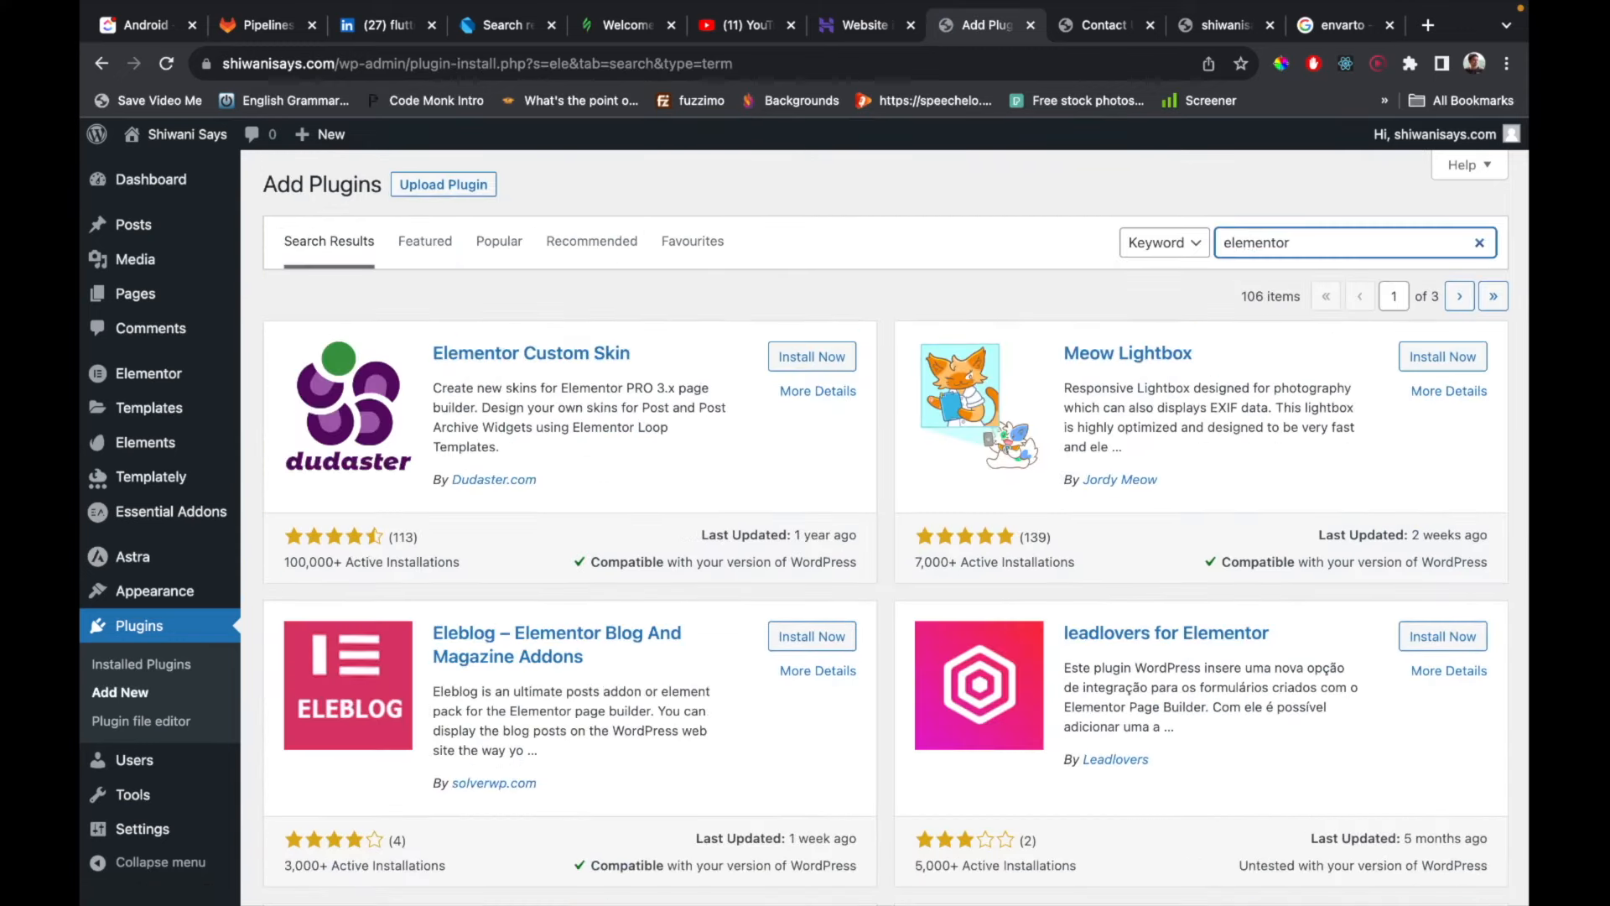
text( pos)
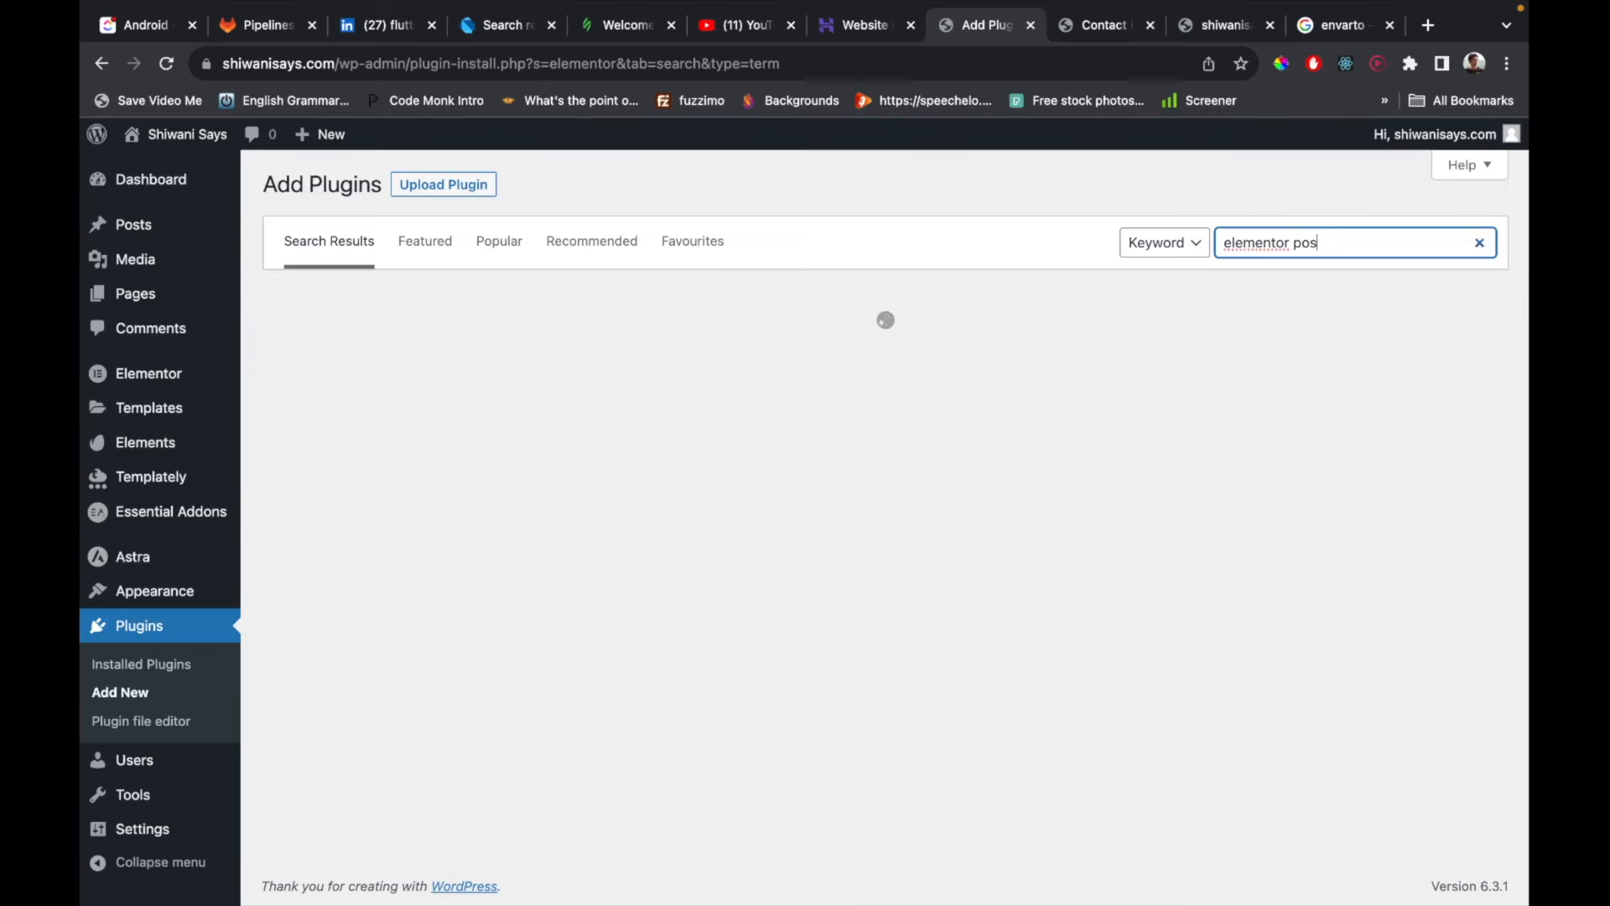
text(t)
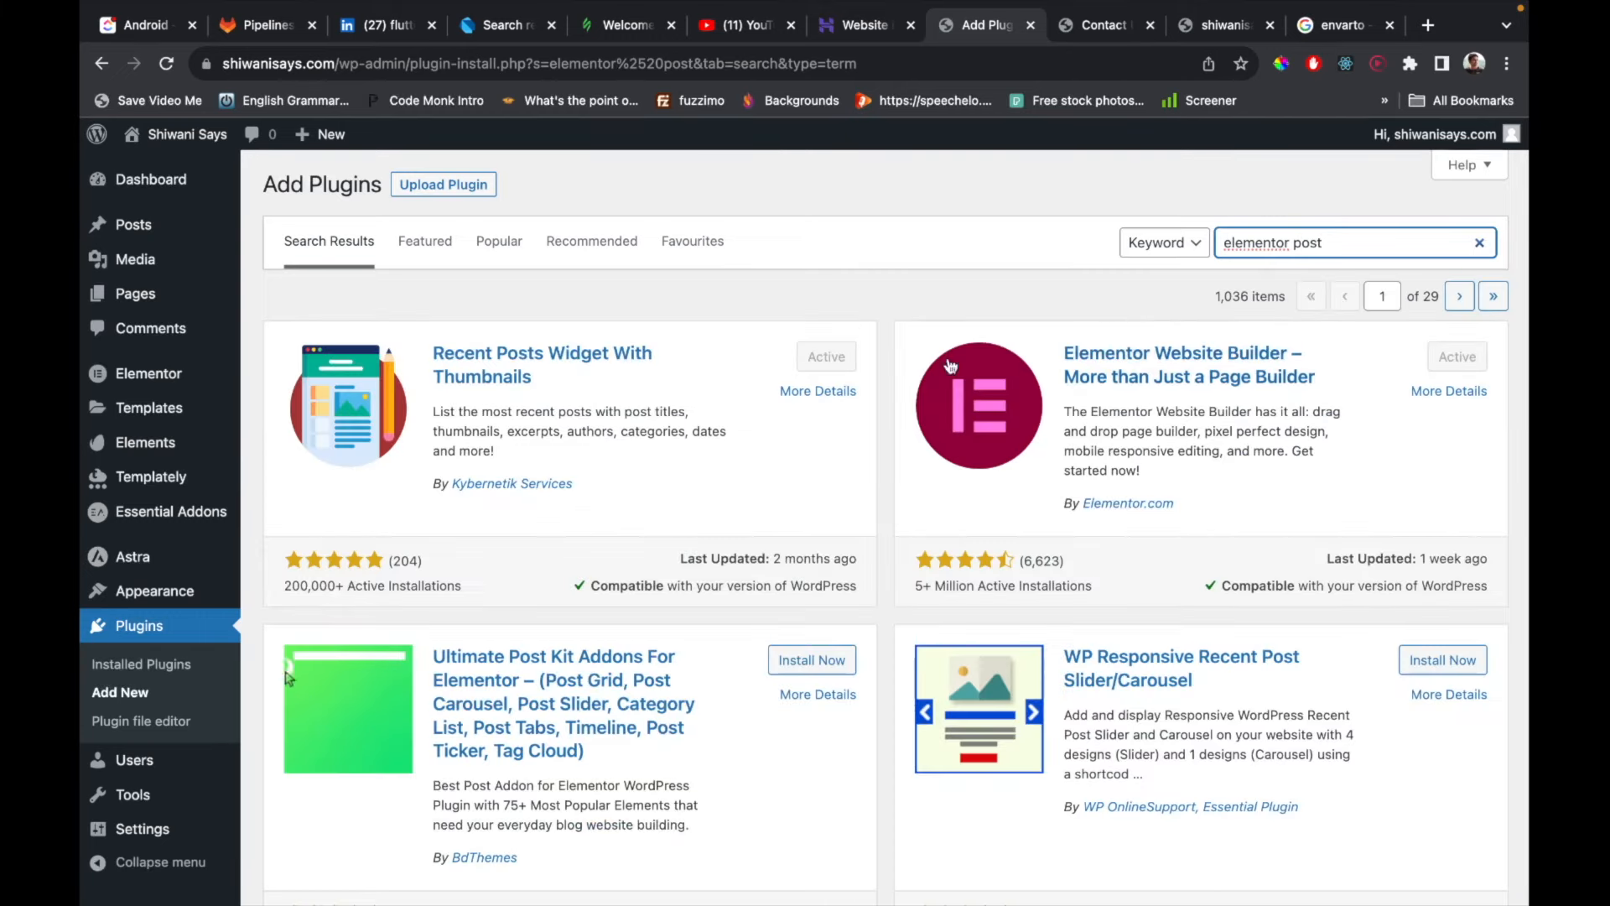
View the details of the Recent Posts Widget With Thumbnails plugin and close them.
click(830, 365)
click(821, 392)
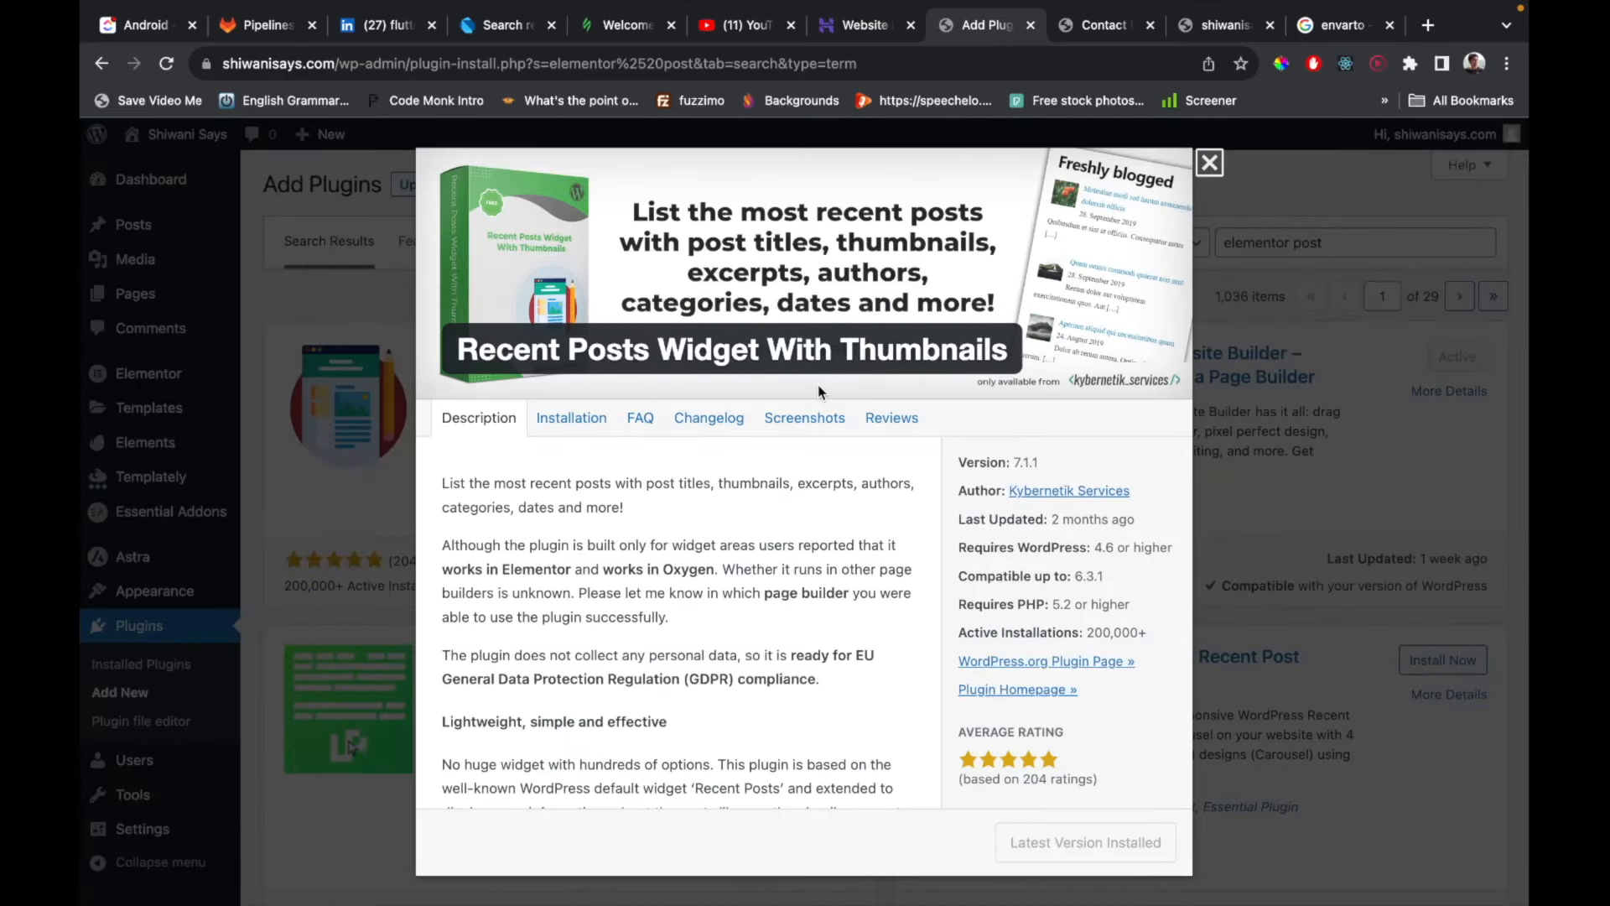
scroll(819, 388, down, 2)
scroll(819, 388, up, 2)
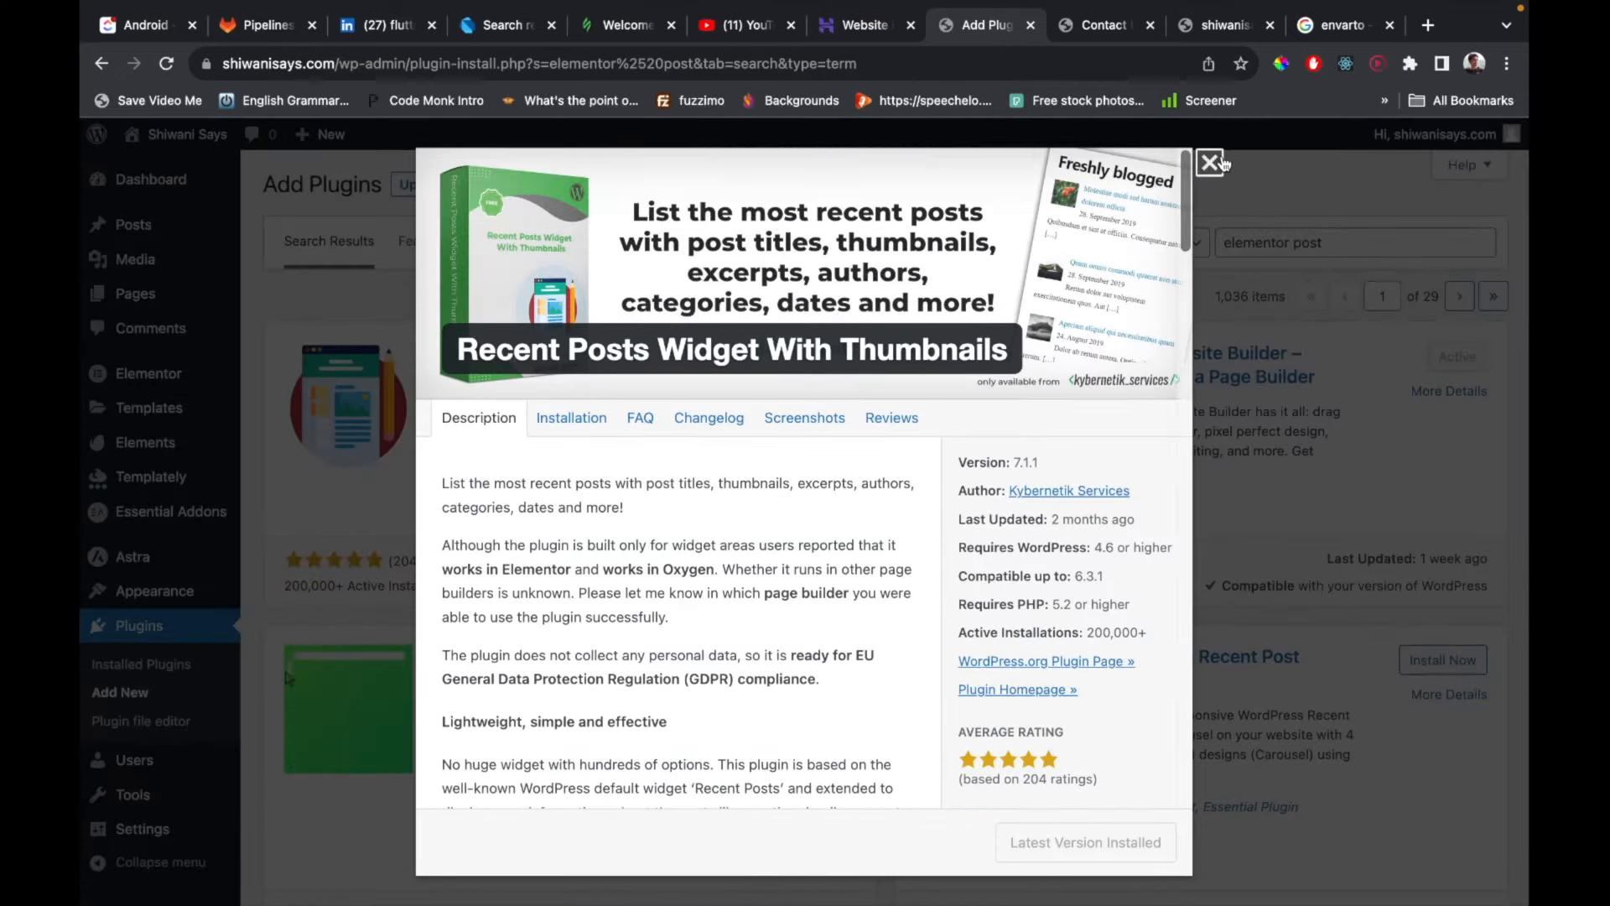
click(1209, 163)
click(726, 458)
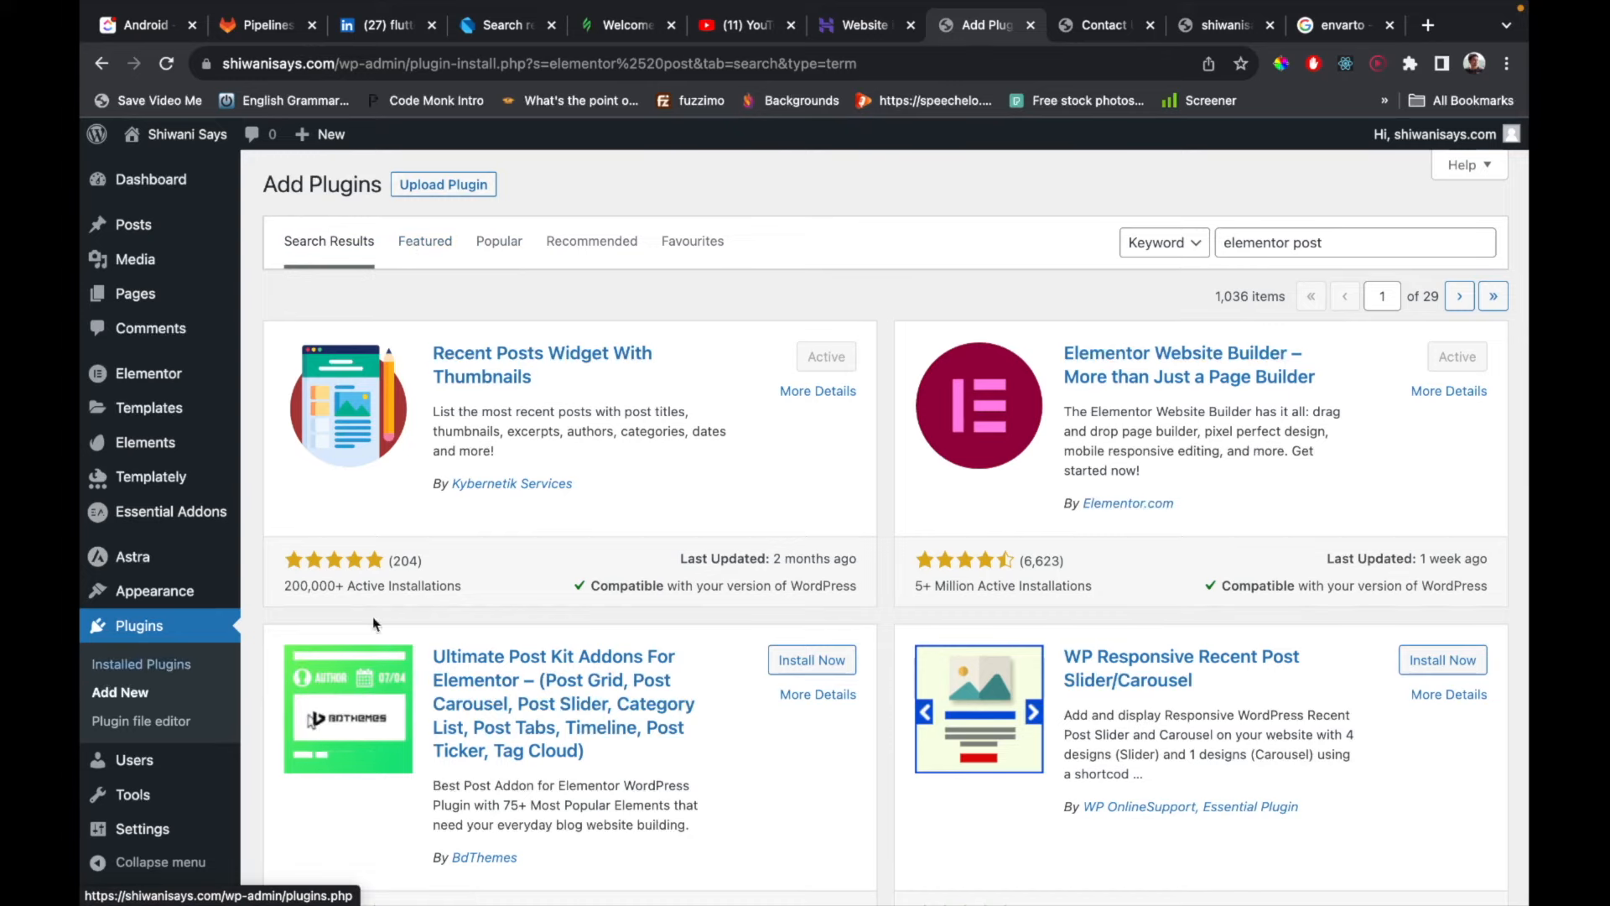
Browse the plugin search results, and install and activate Premium Addons for Elementor.
scroll(590, 577, down, 3)
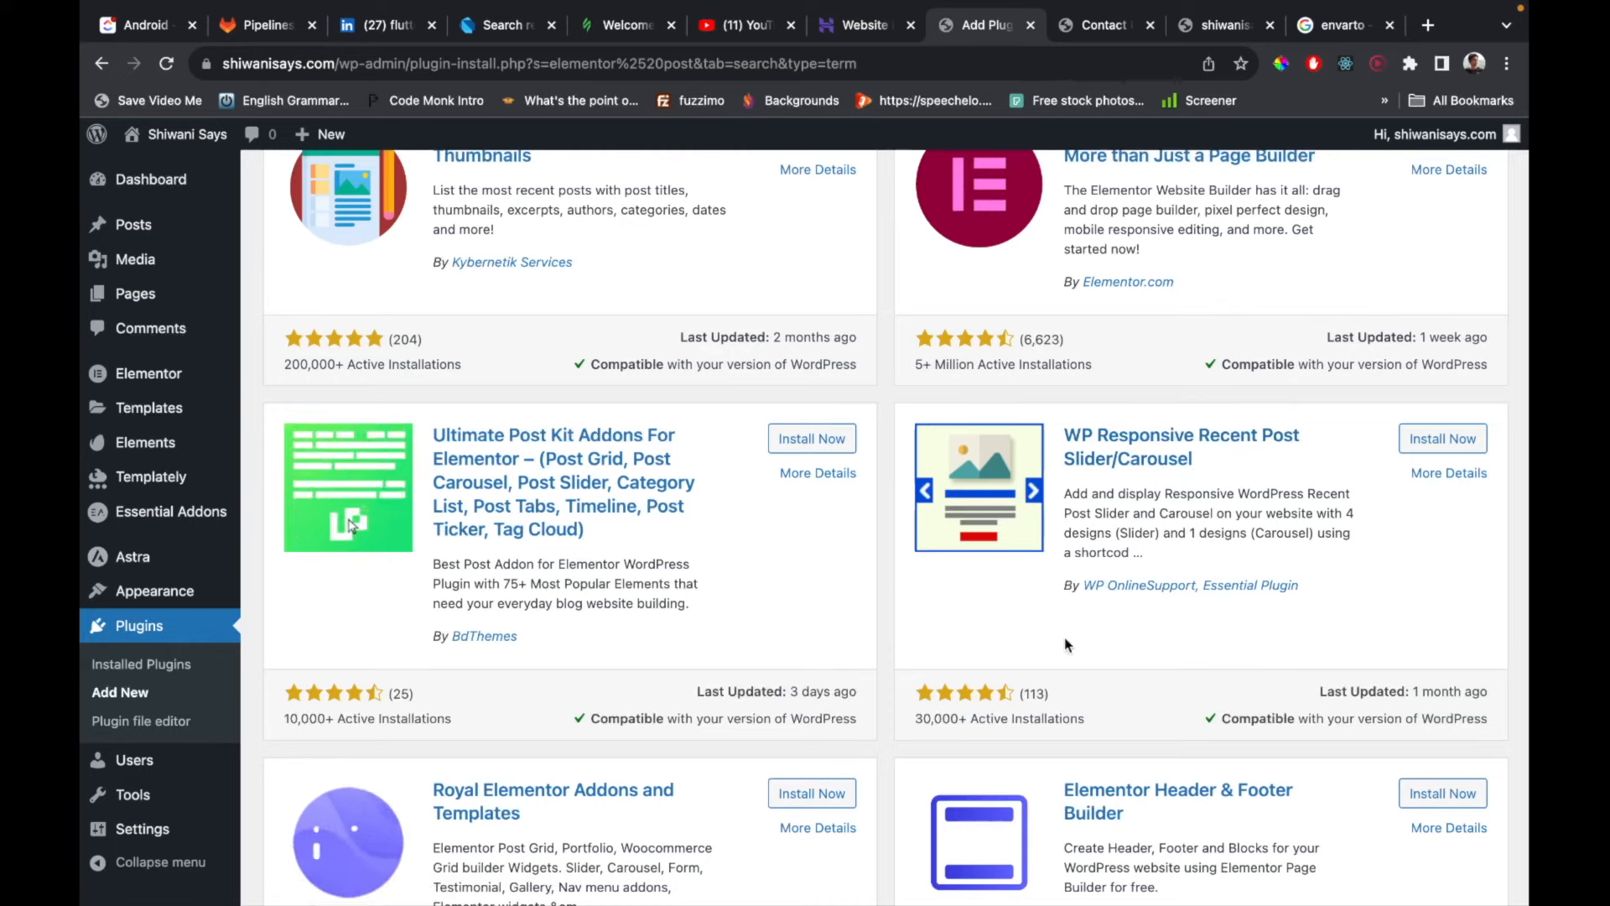
scroll(1132, 545, down, 6)
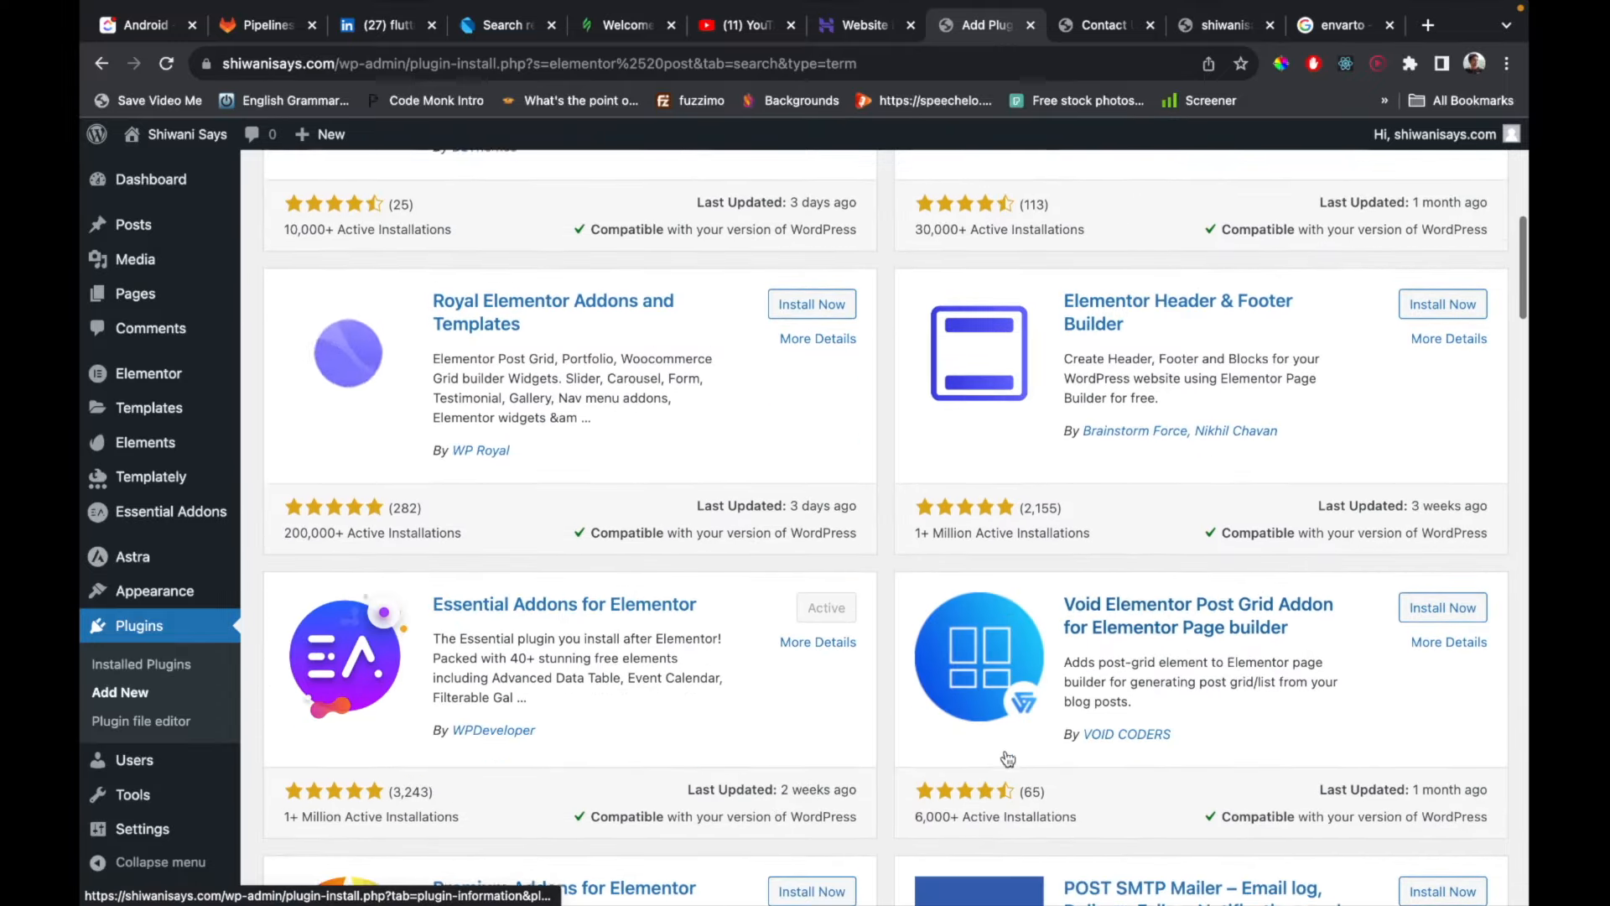
scroll(1008, 759, down, 5)
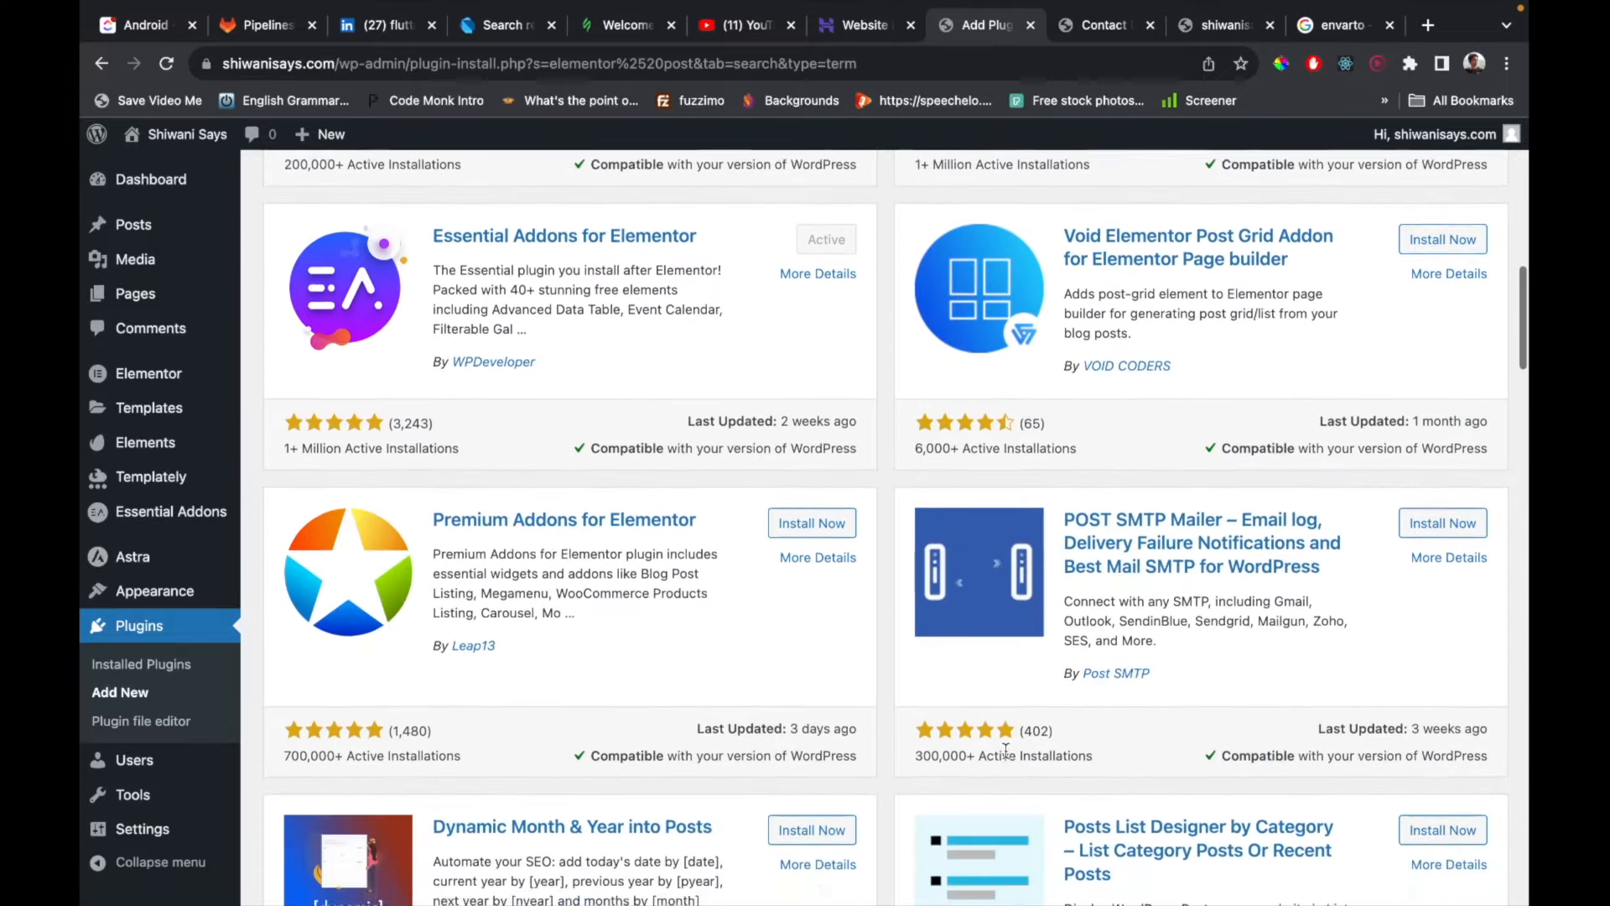
scroll(1008, 759, up, 1)
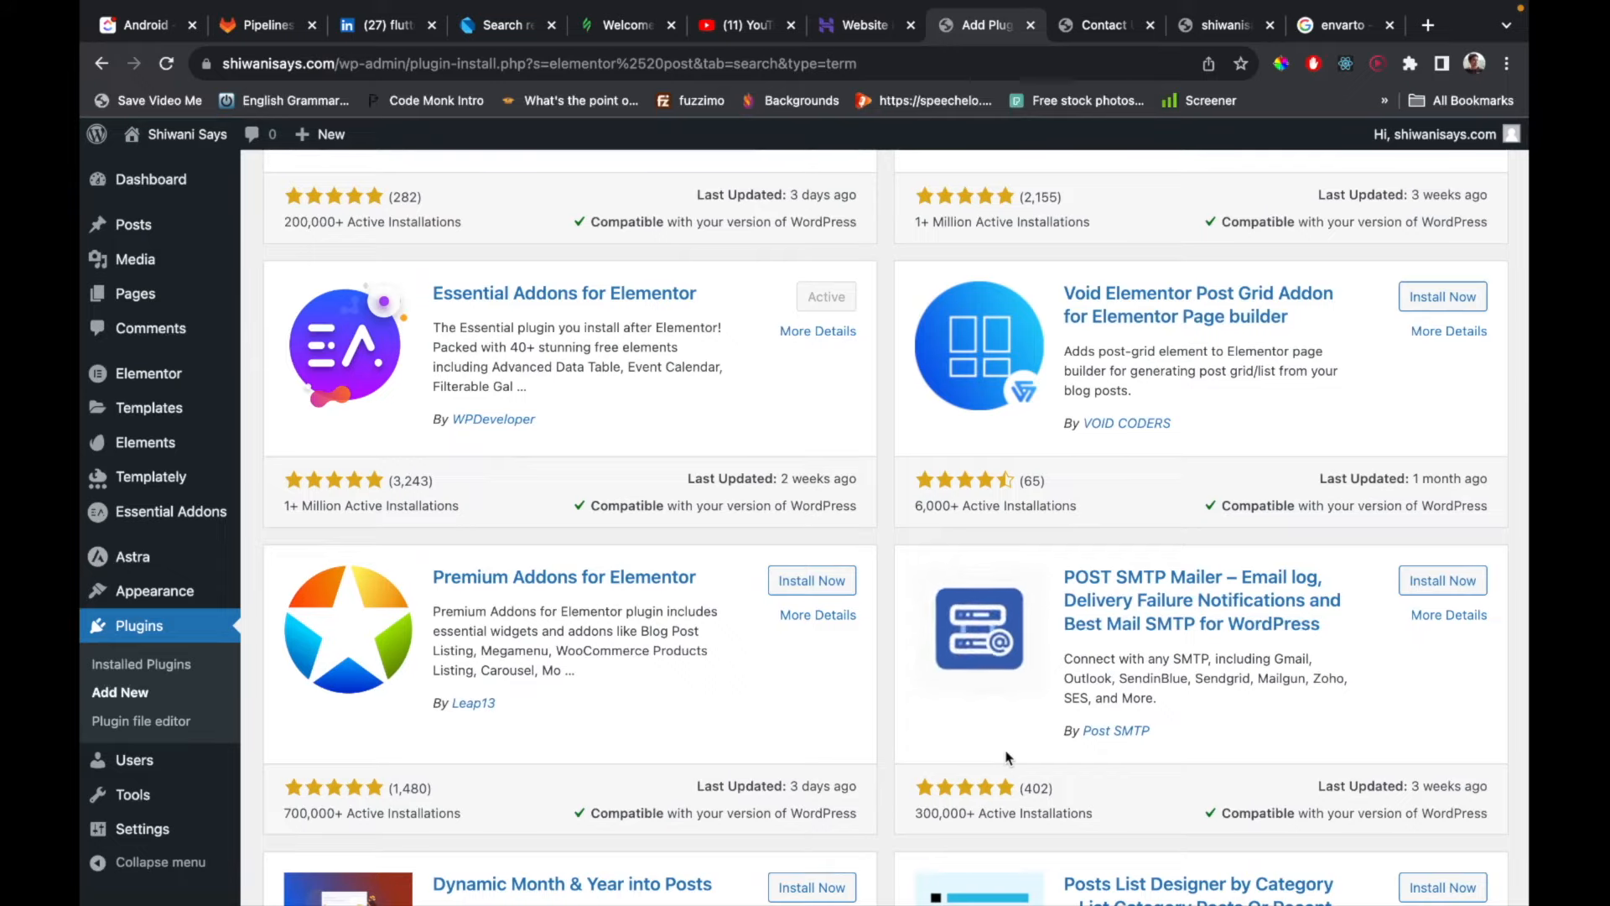
scroll(1009, 757, up, 10)
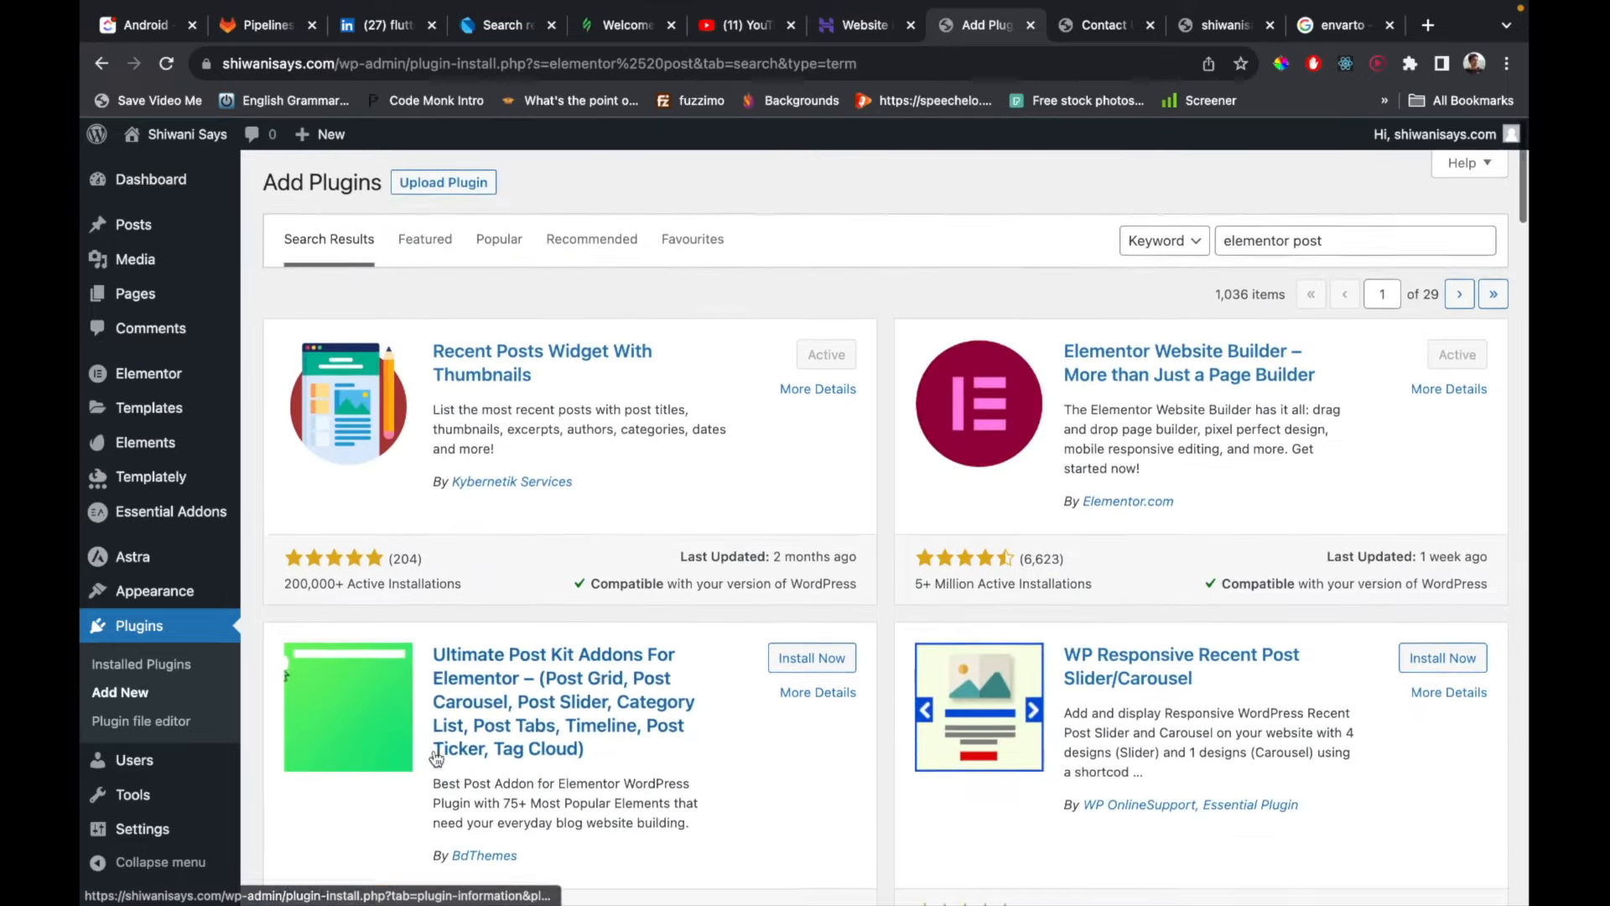
scroll(435, 756, down, 10)
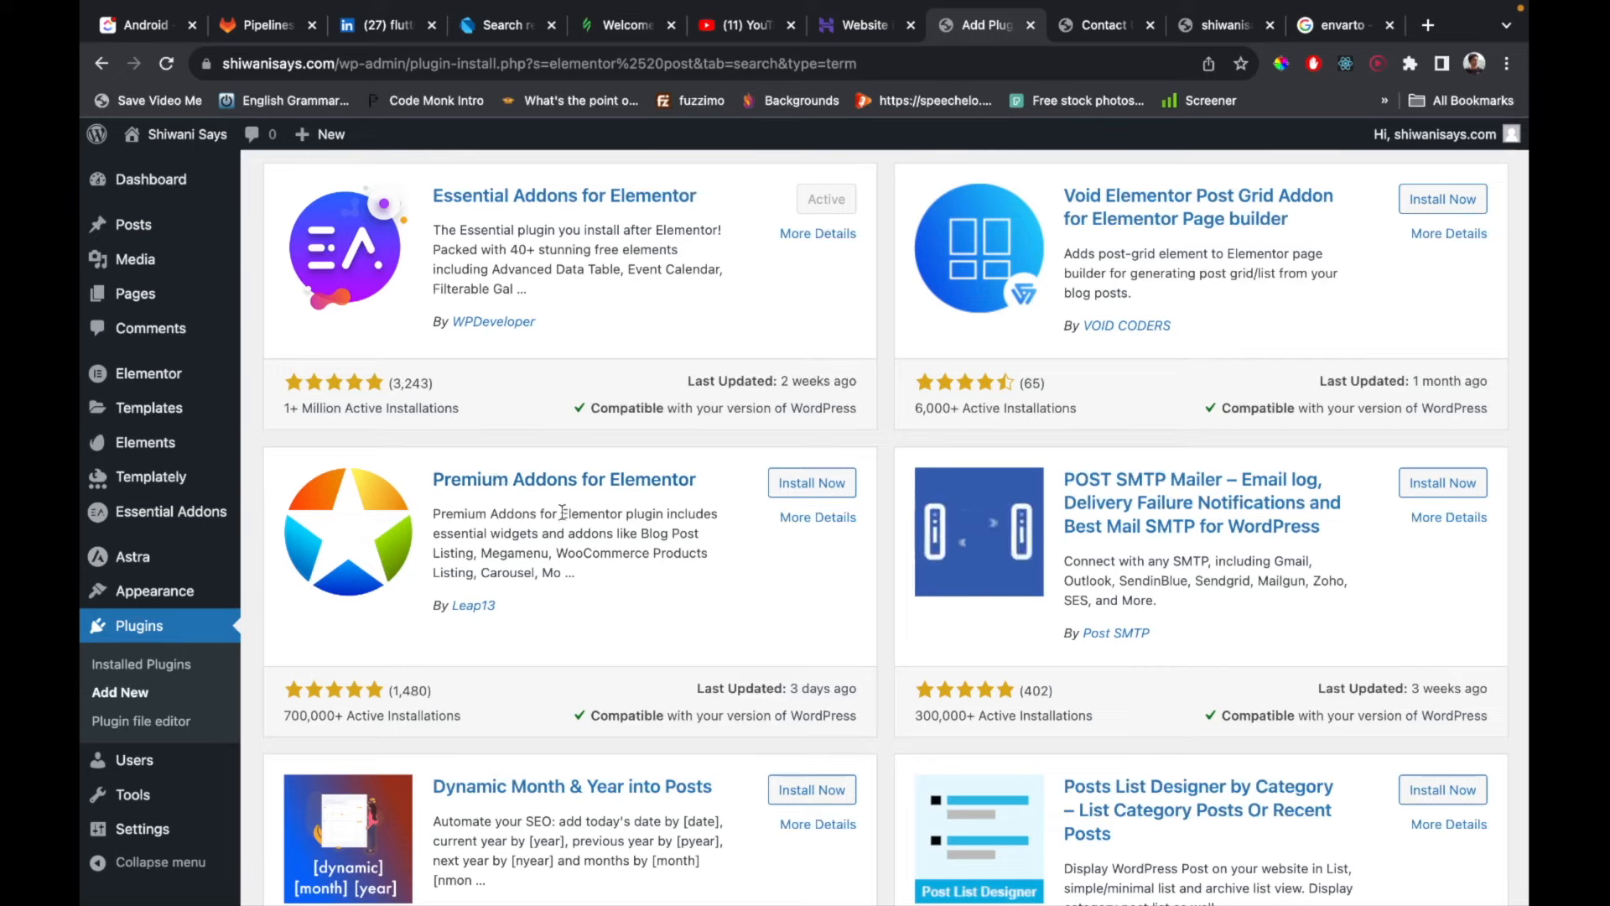
click(803, 484)
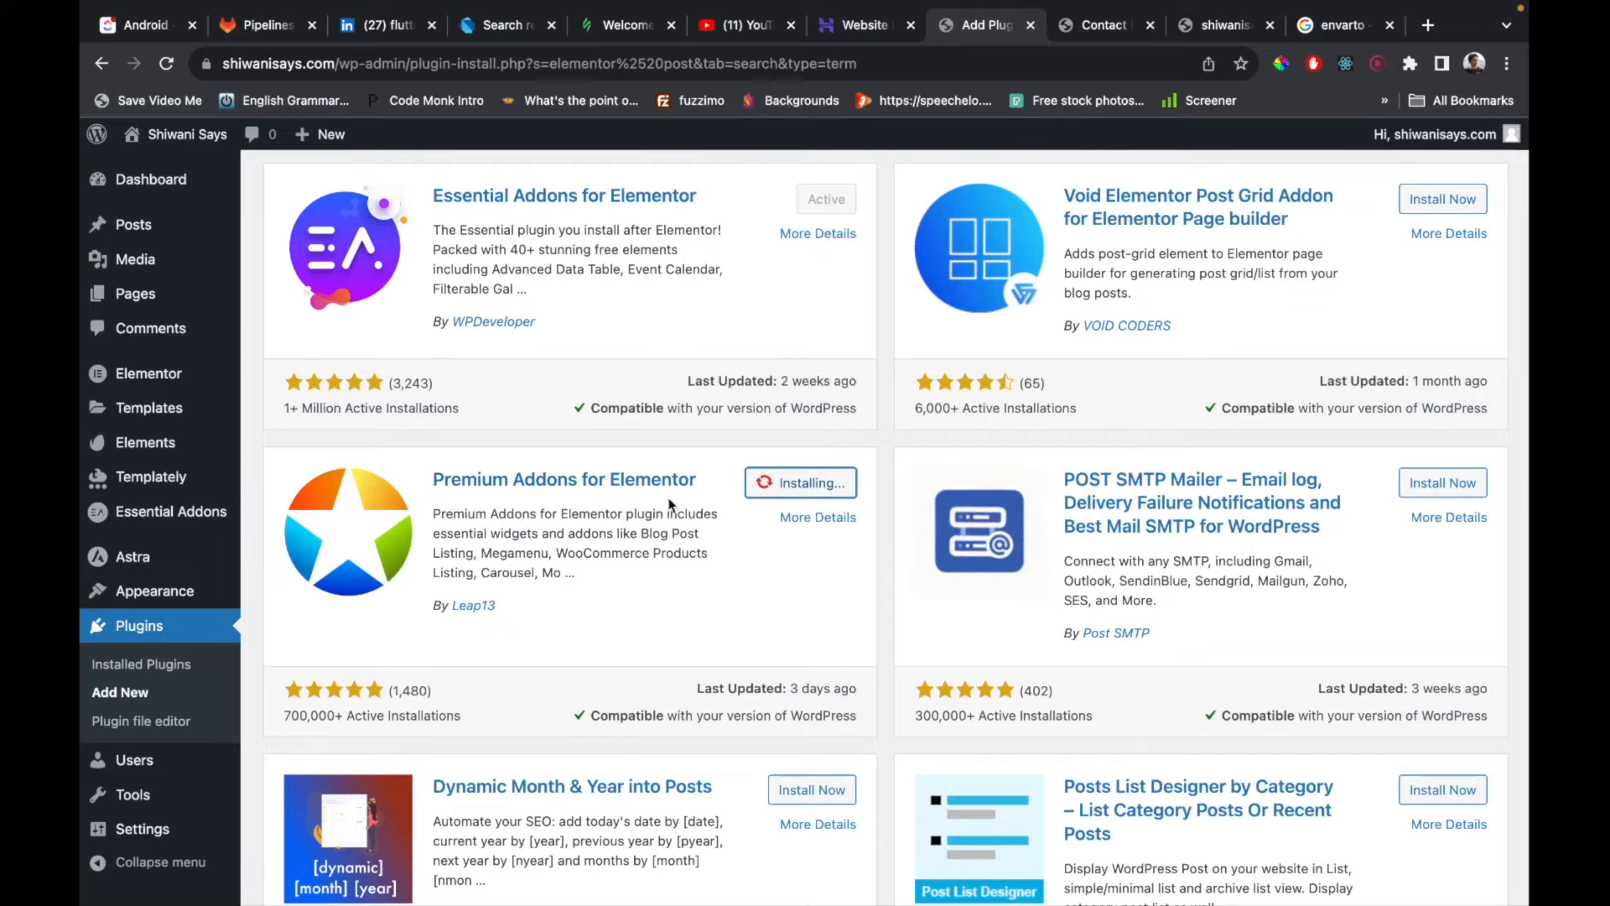
click(829, 489)
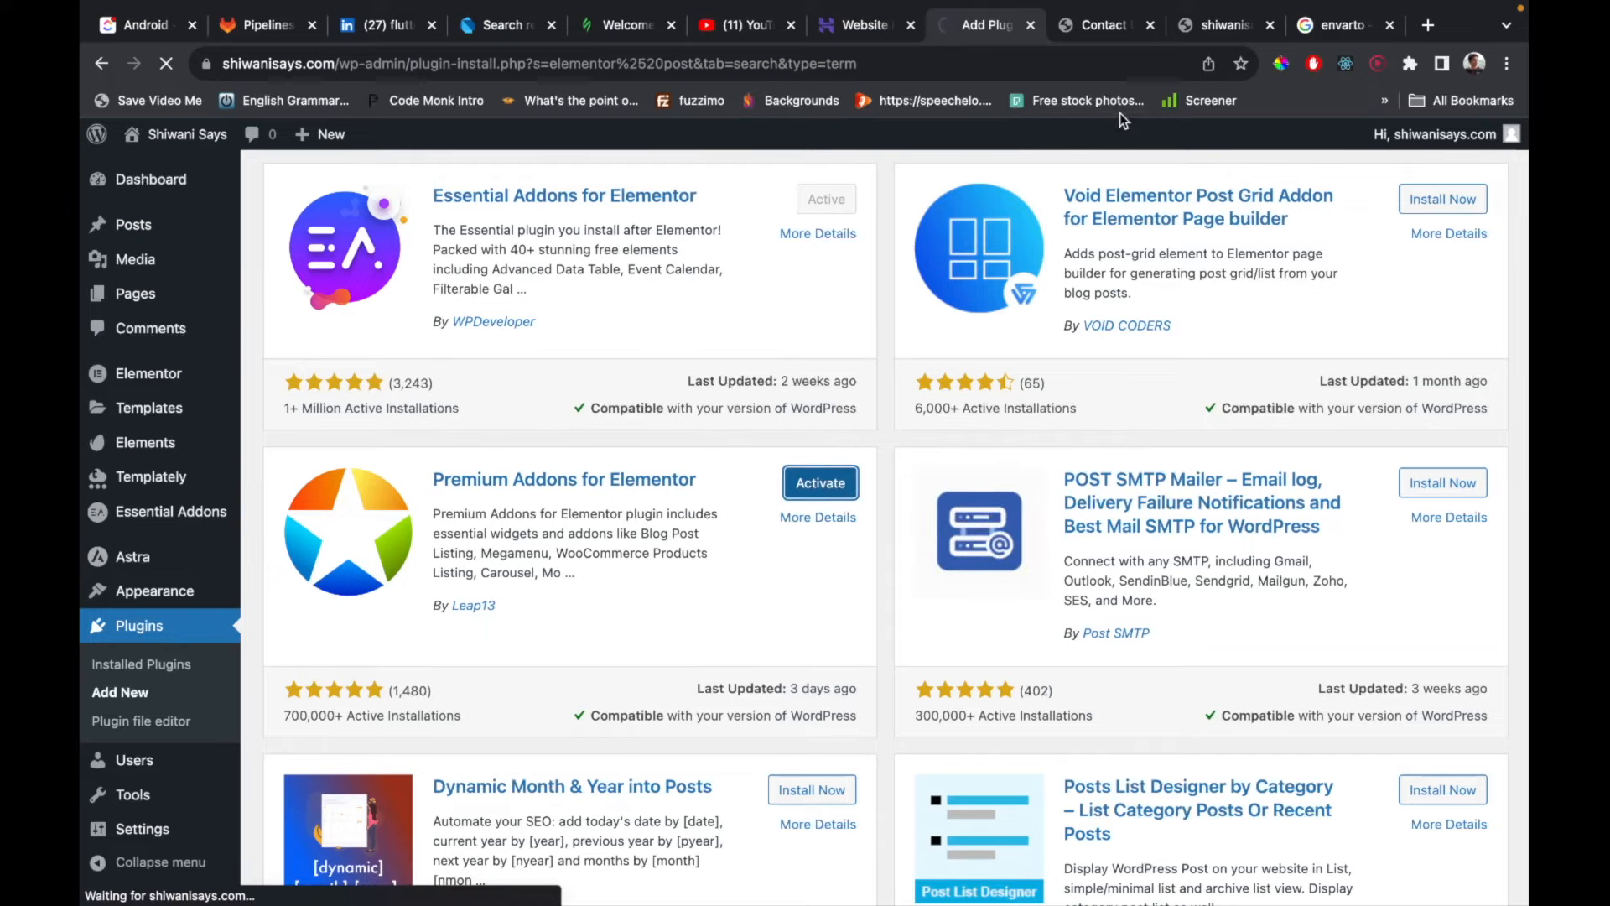
click(1101, 25)
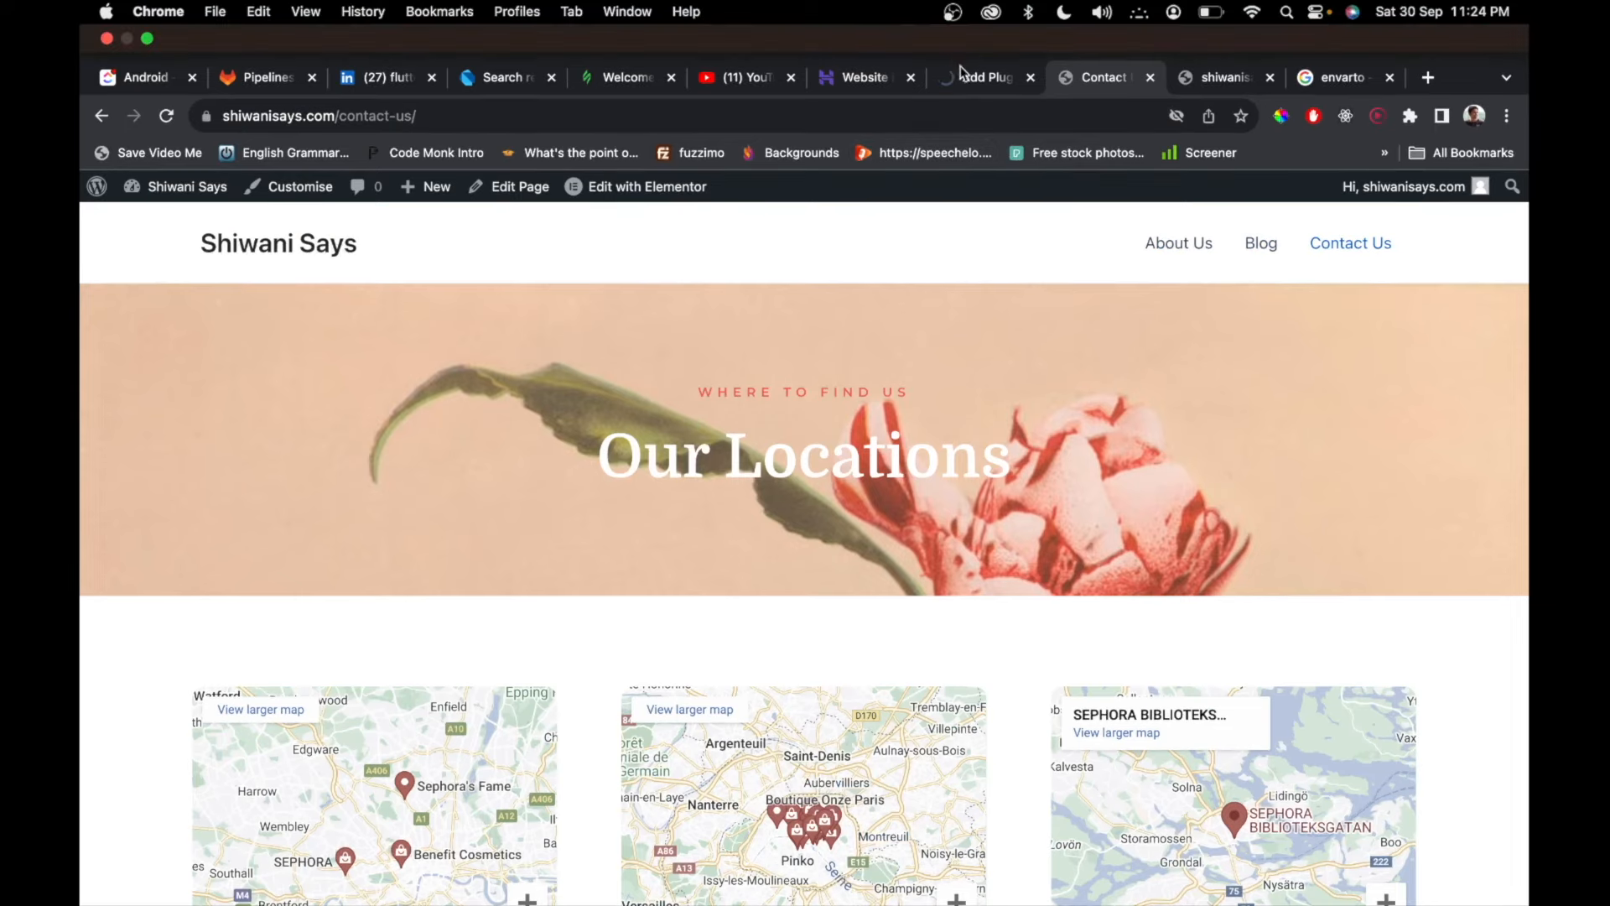
click(973, 76)
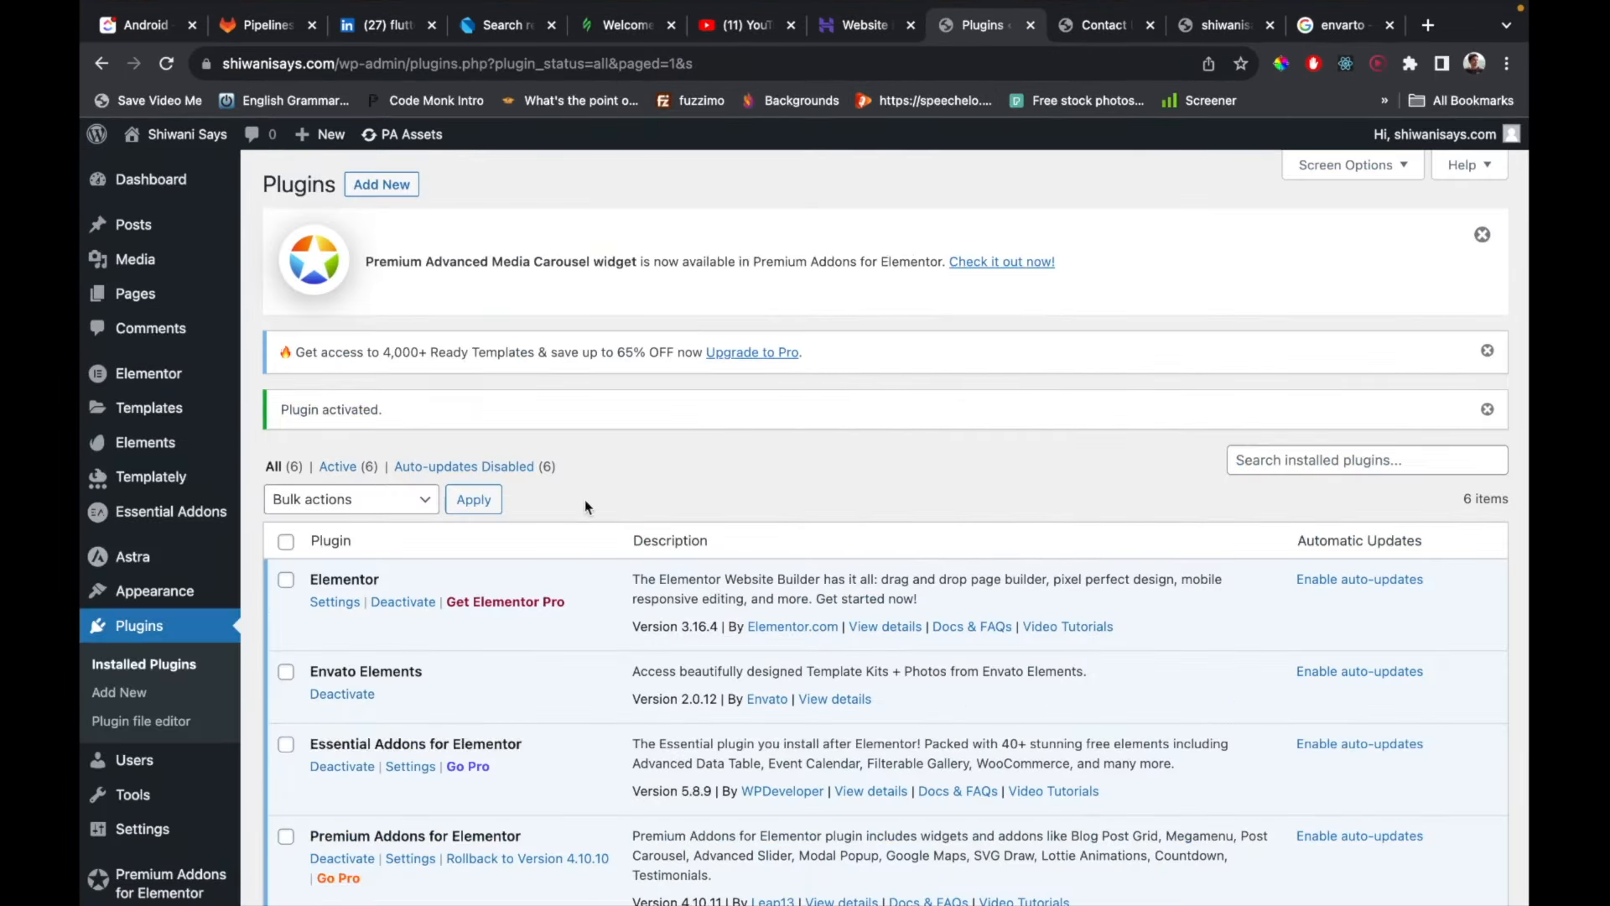
Open the Blog page from the WordPress pages list for editing with Elementor.
mouse_move(176, 309)
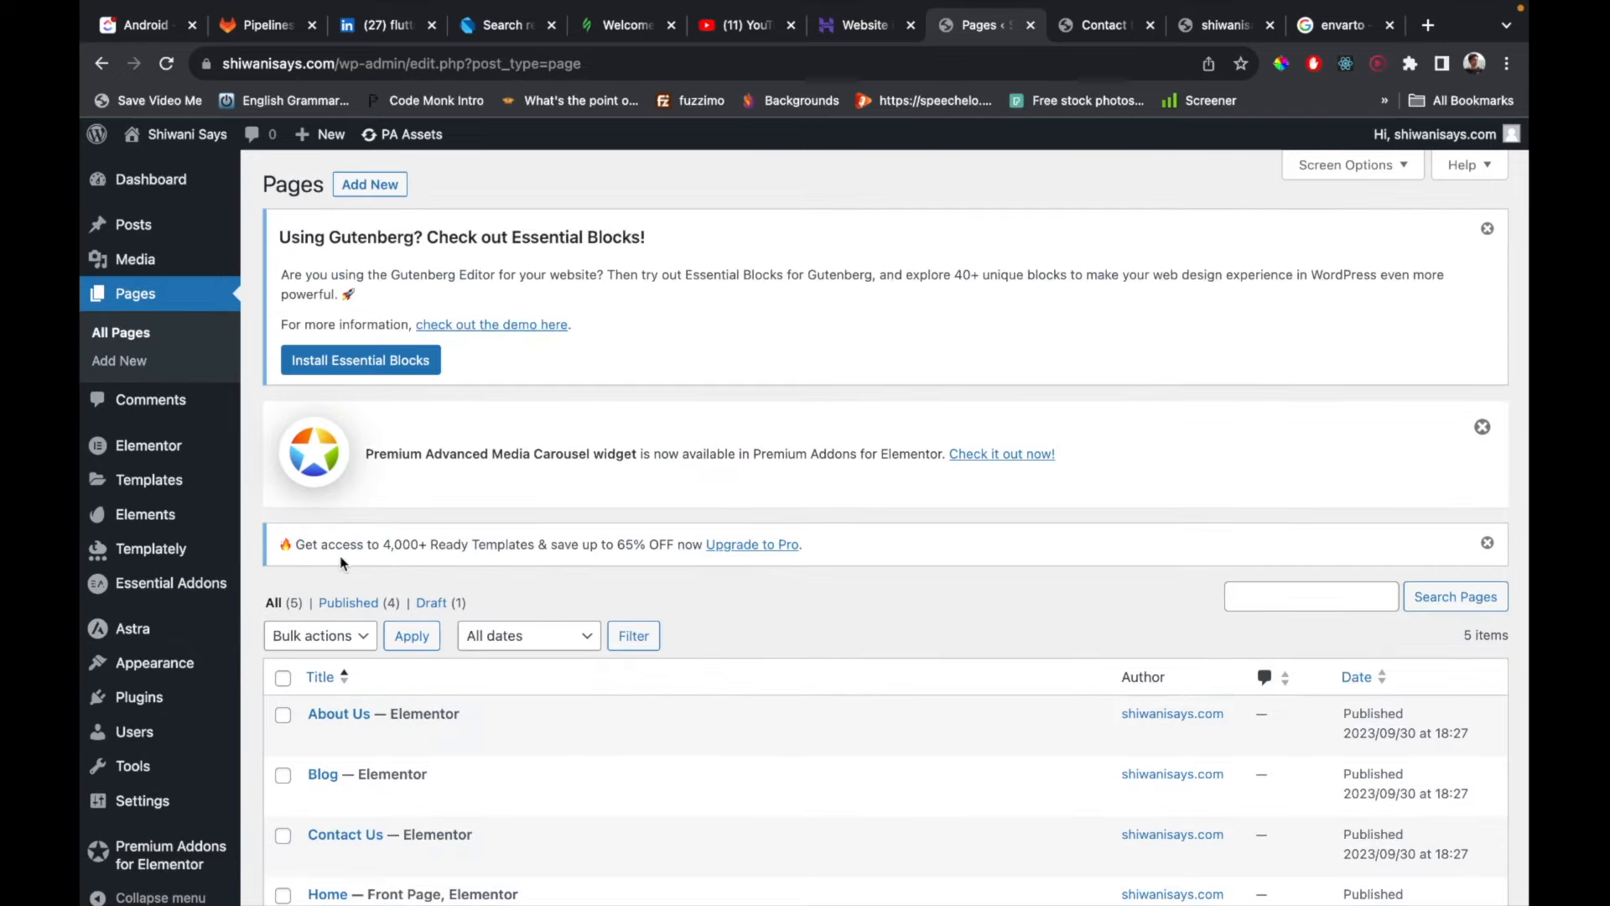
scroll(342, 564, down, 3)
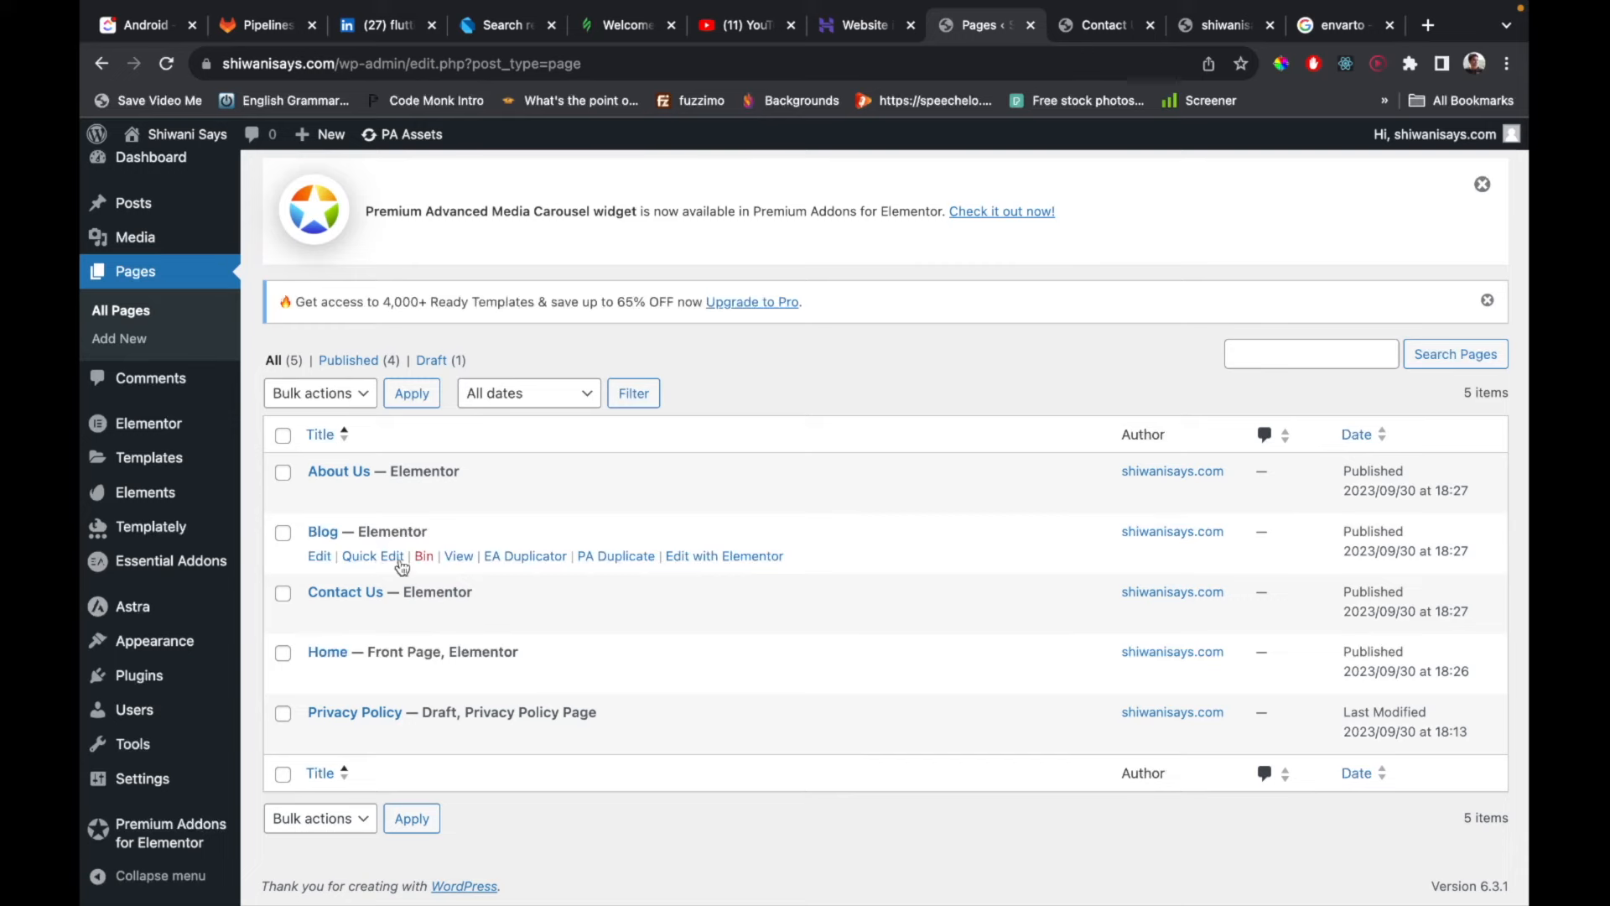
click(730, 555)
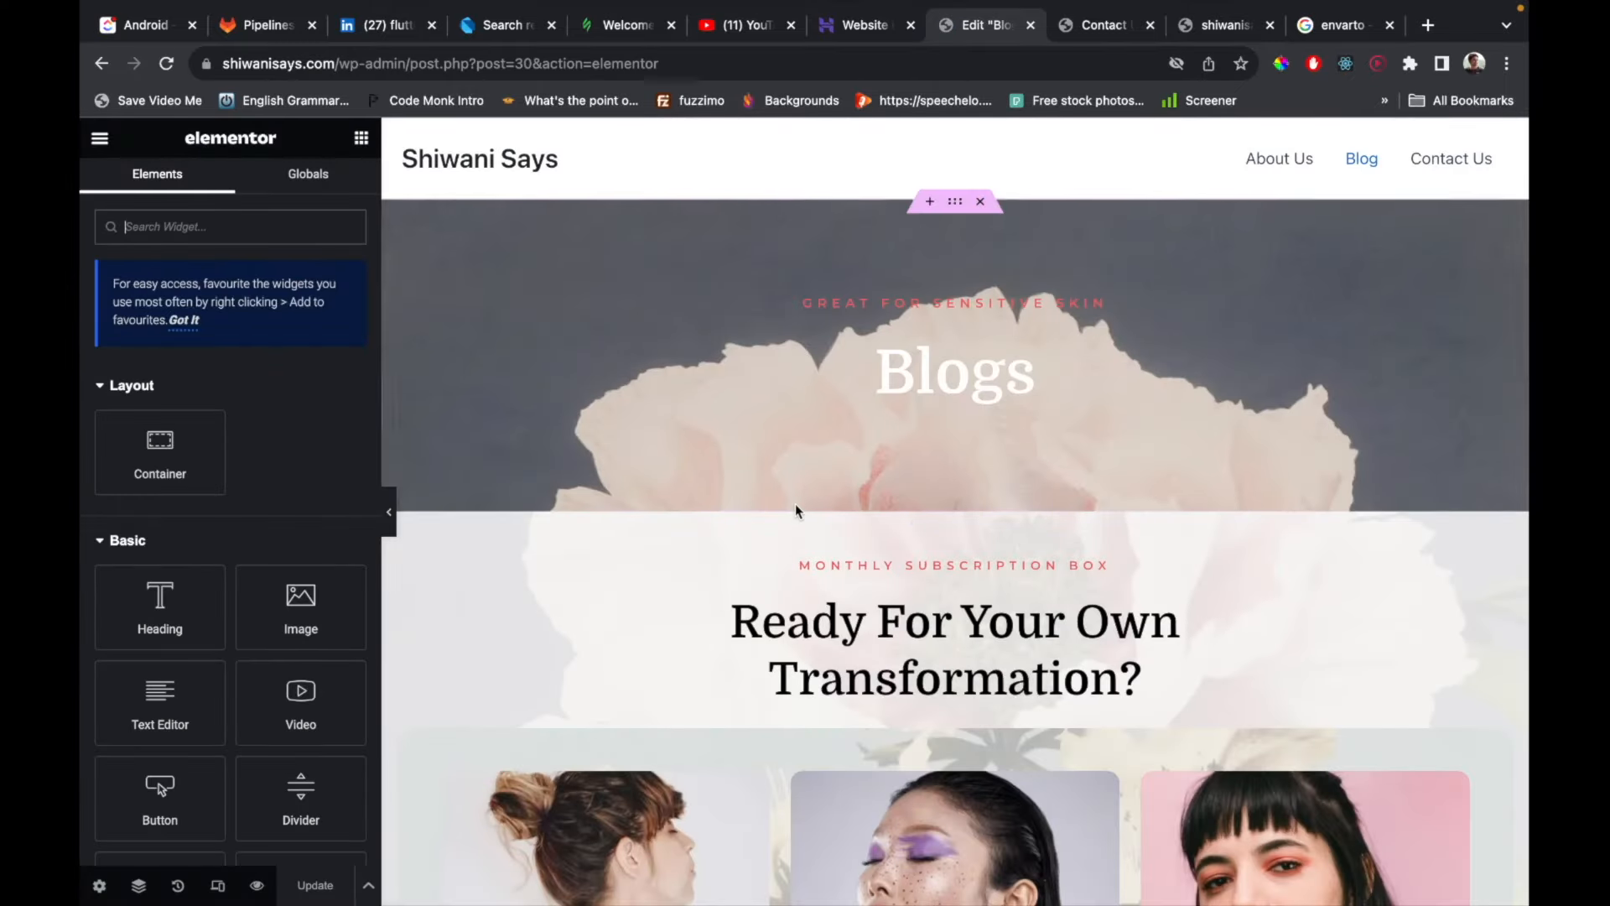
Collapse the Layout, Basic, Pro and General widget categories and examine the Premium Addons Pro widgets.
click(138, 386)
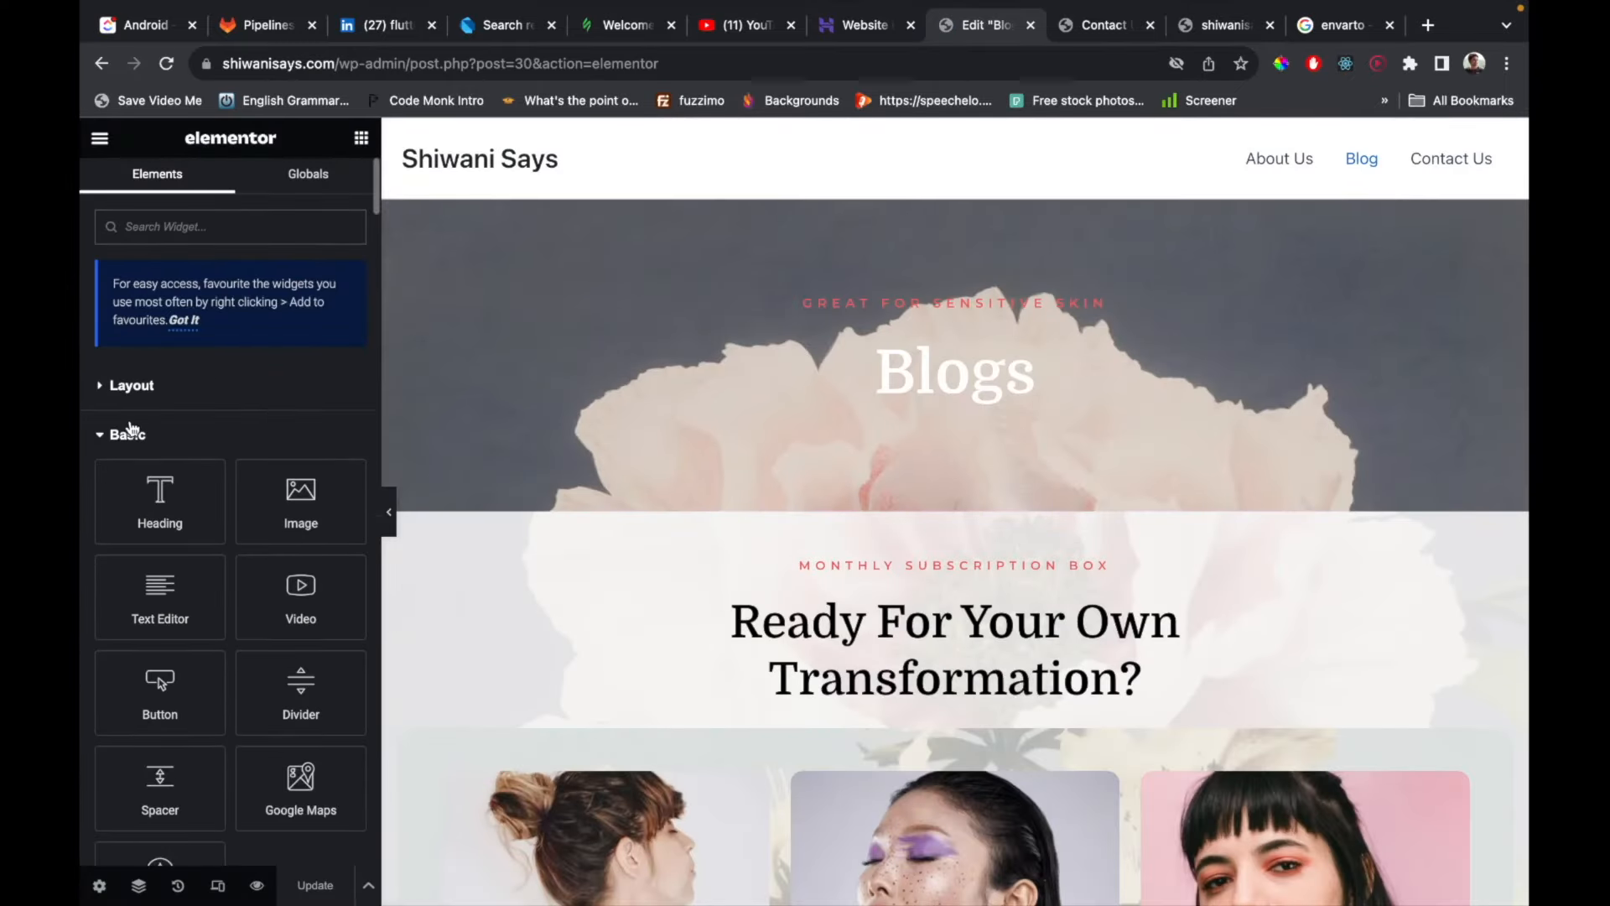
click(130, 430)
click(137, 480)
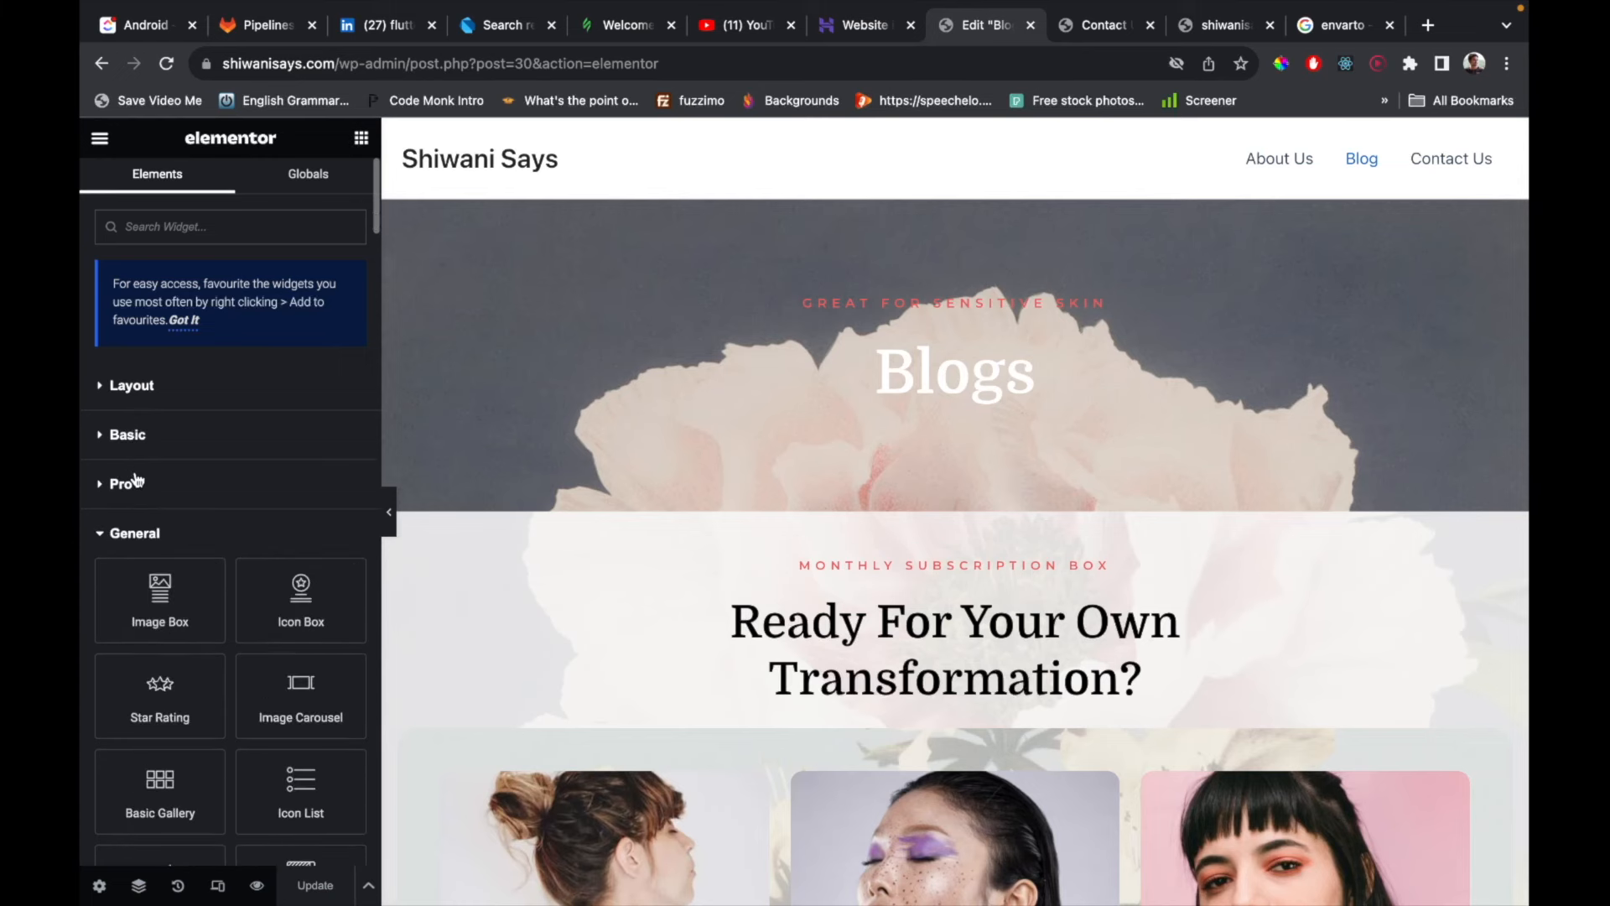
click(140, 532)
scroll(134, 587, down, 3)
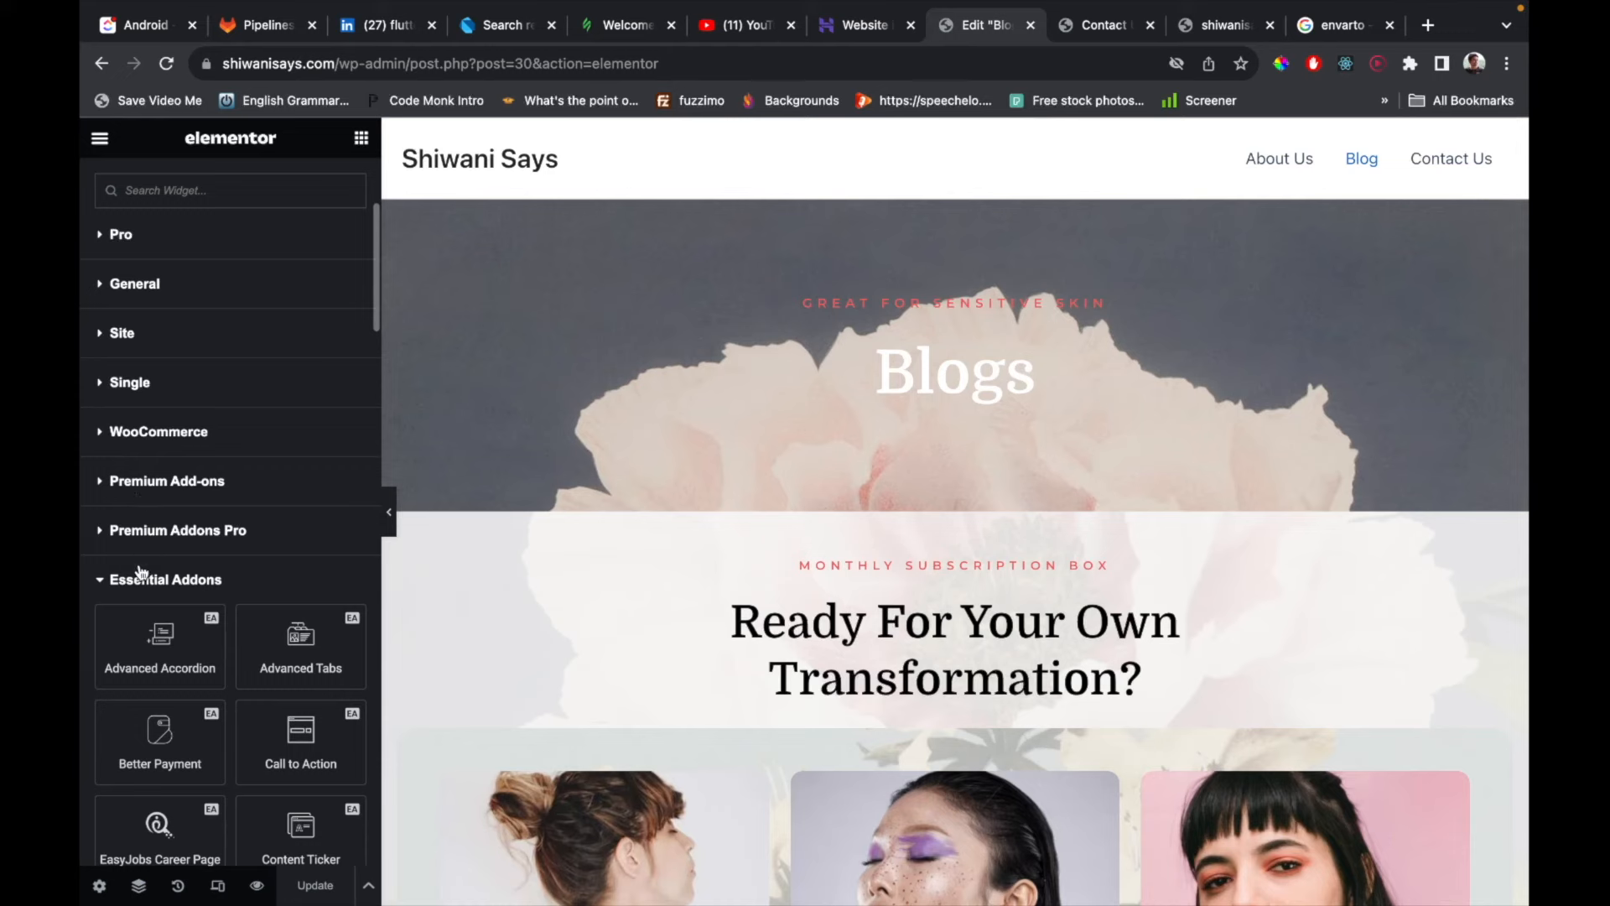
scroll(154, 594, down, 3)
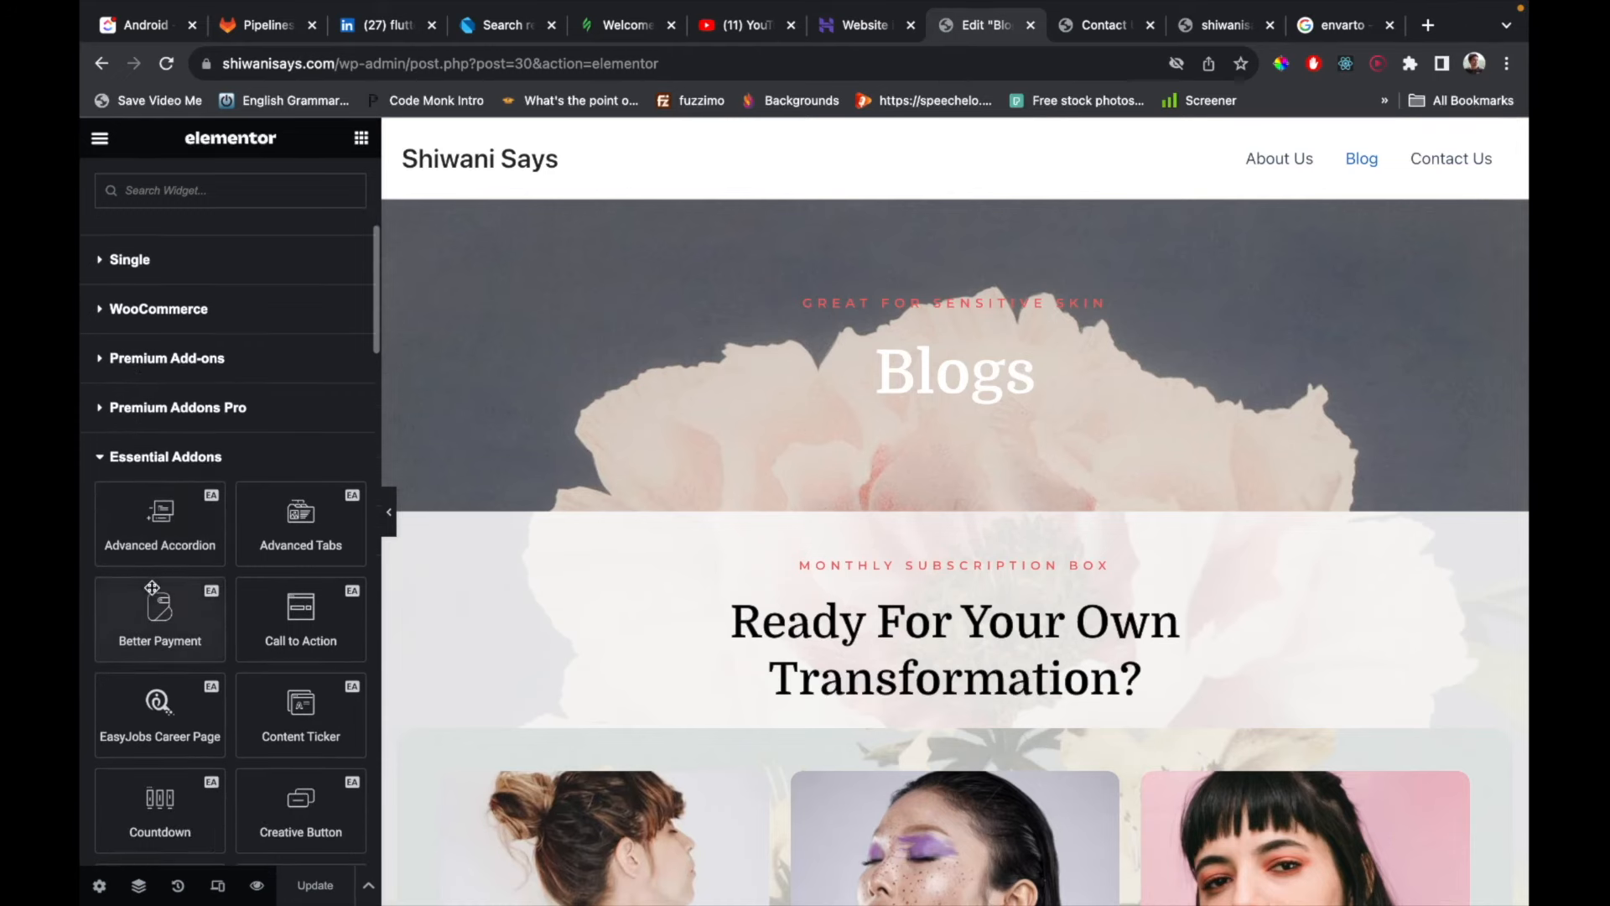
click(164, 411)
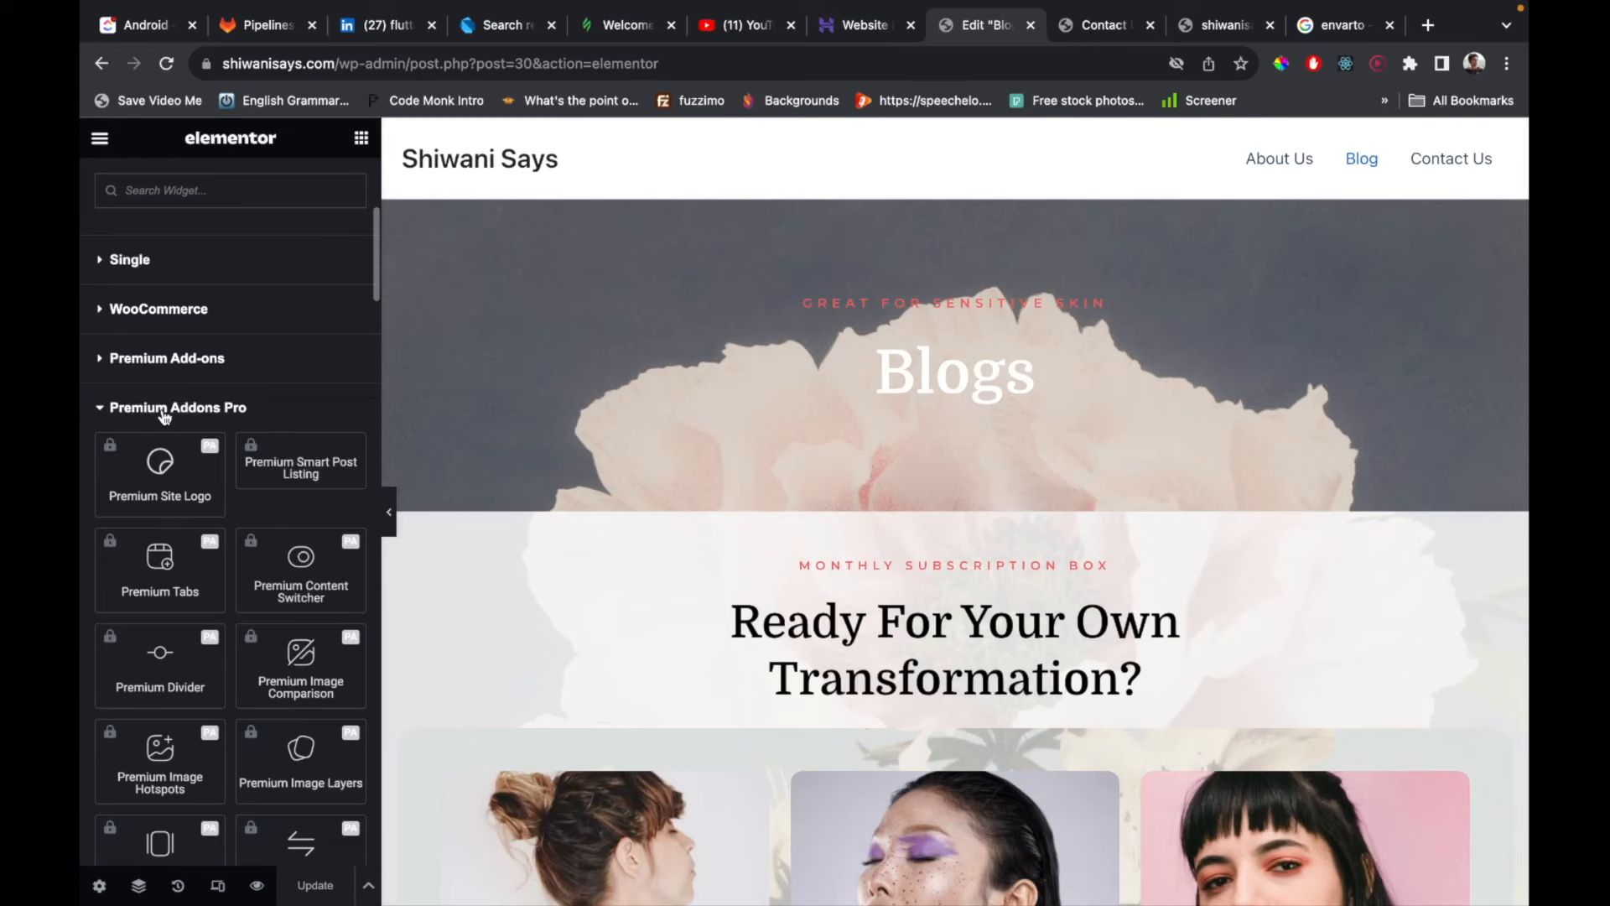
click(165, 411)
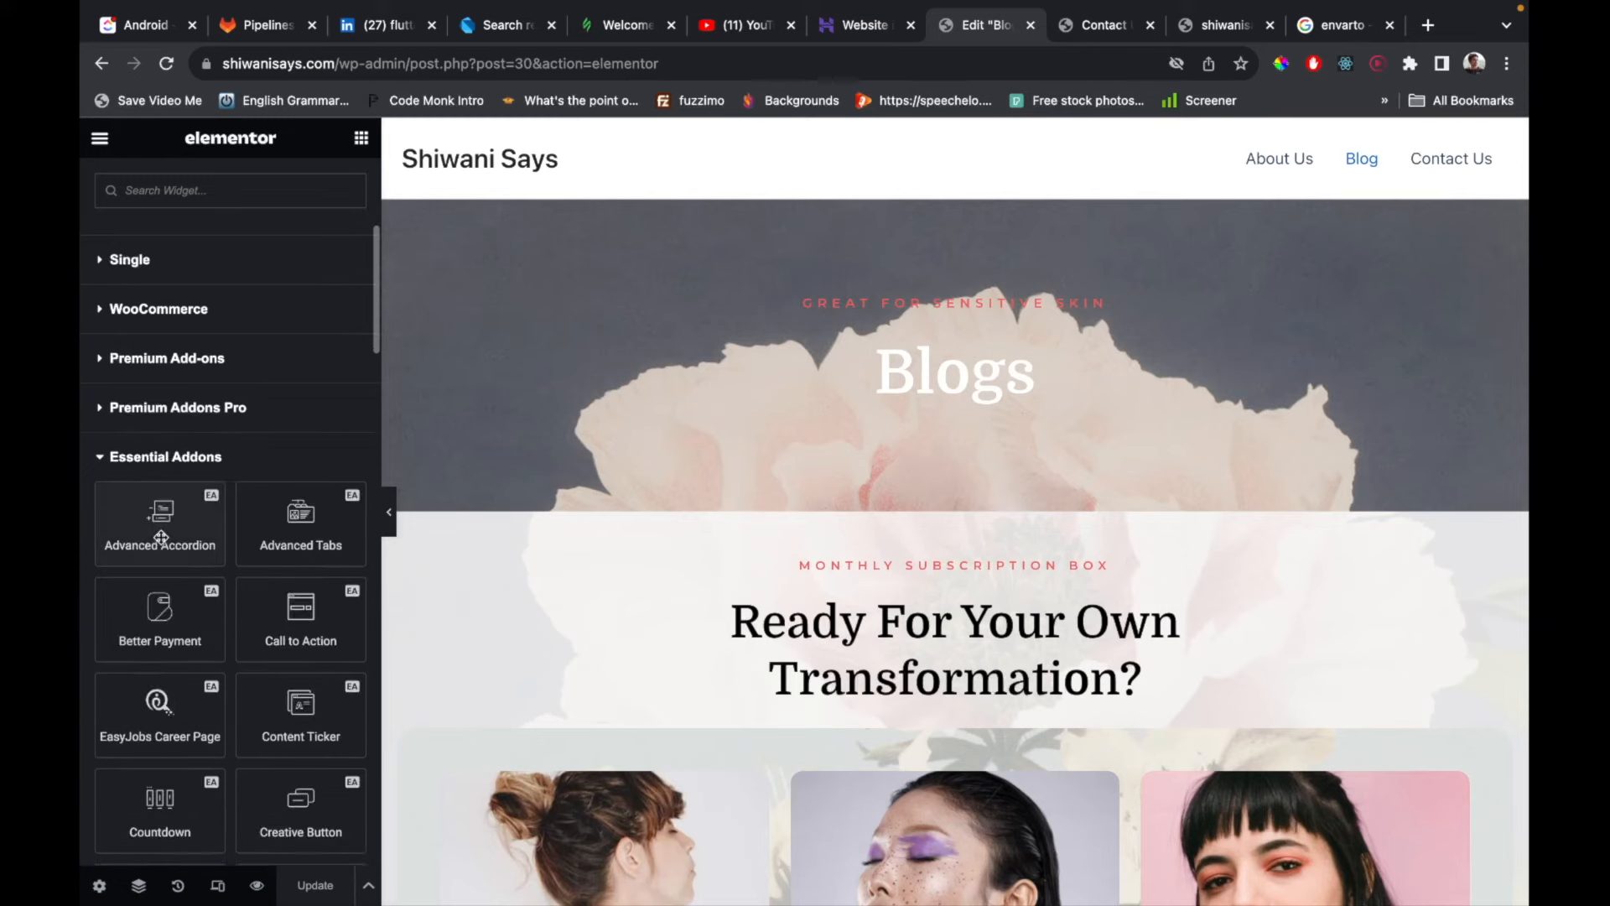
Examine the Essential Addons widgets for one that lists blog posts, and collapse that category.
scroll(183, 621, down, 12)
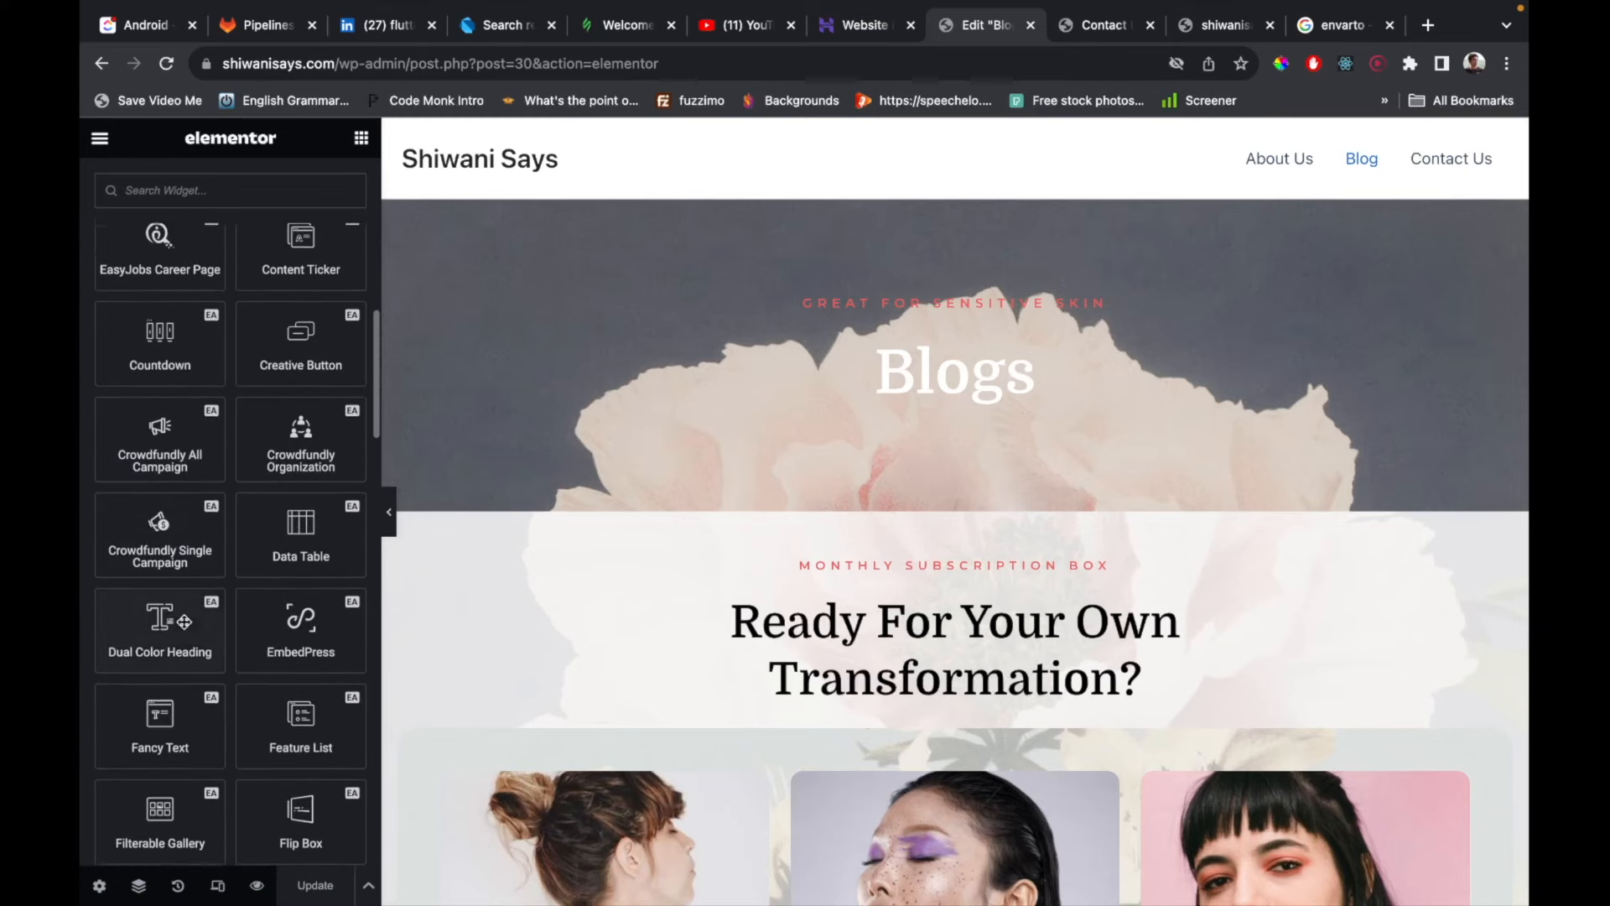
scroll(183, 622, down, 6)
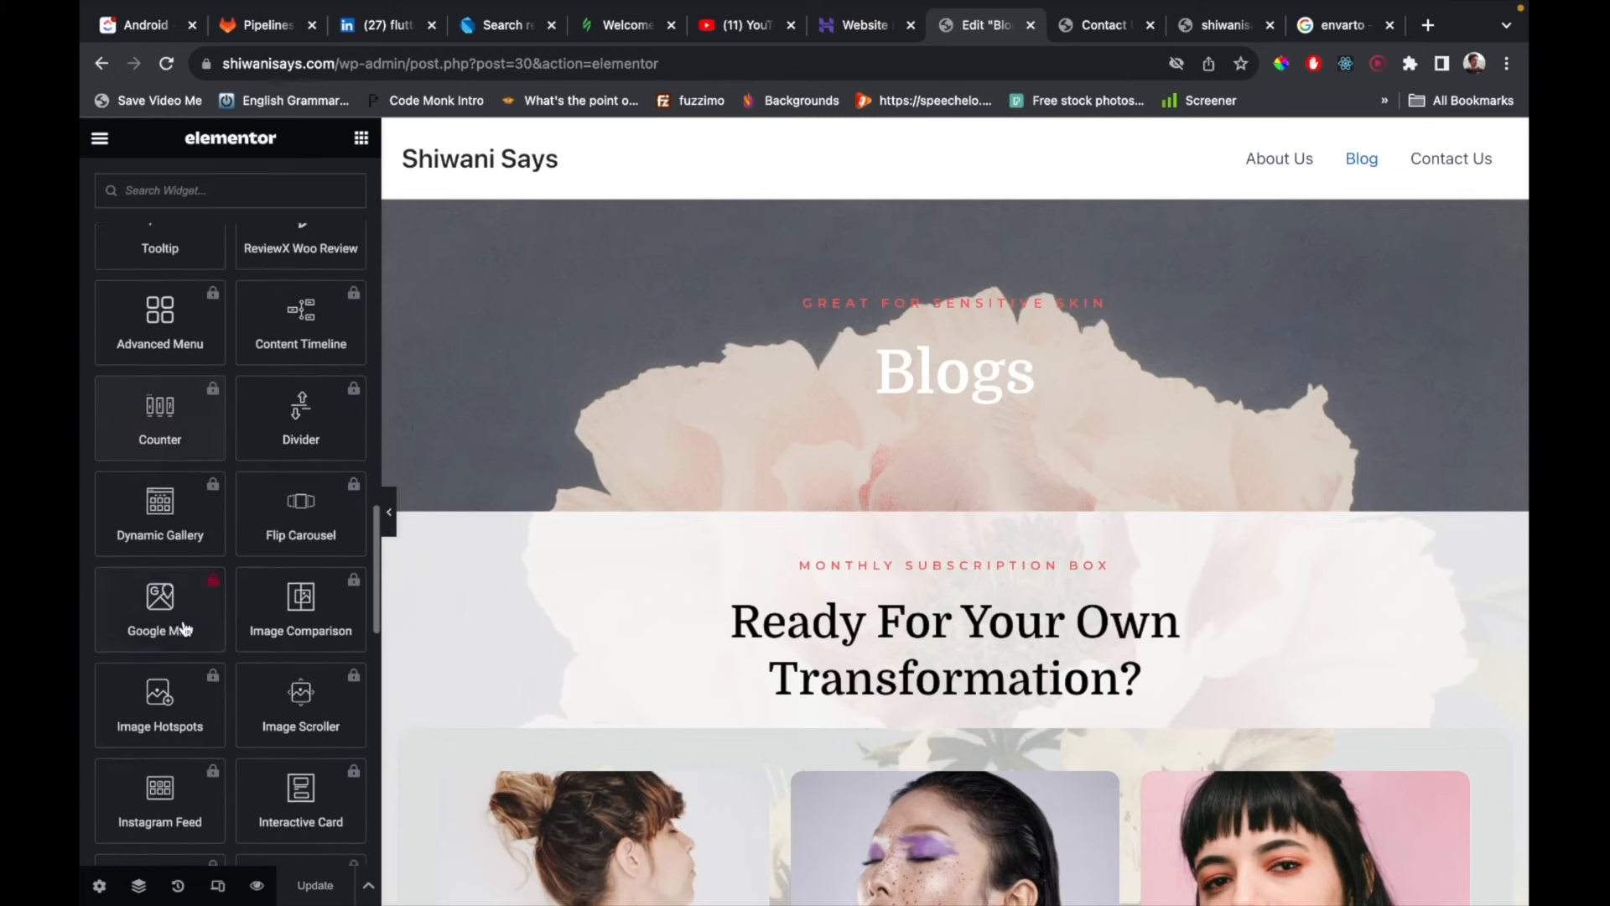
scroll(183, 621, up, 7)
scroll(183, 621, down, 1)
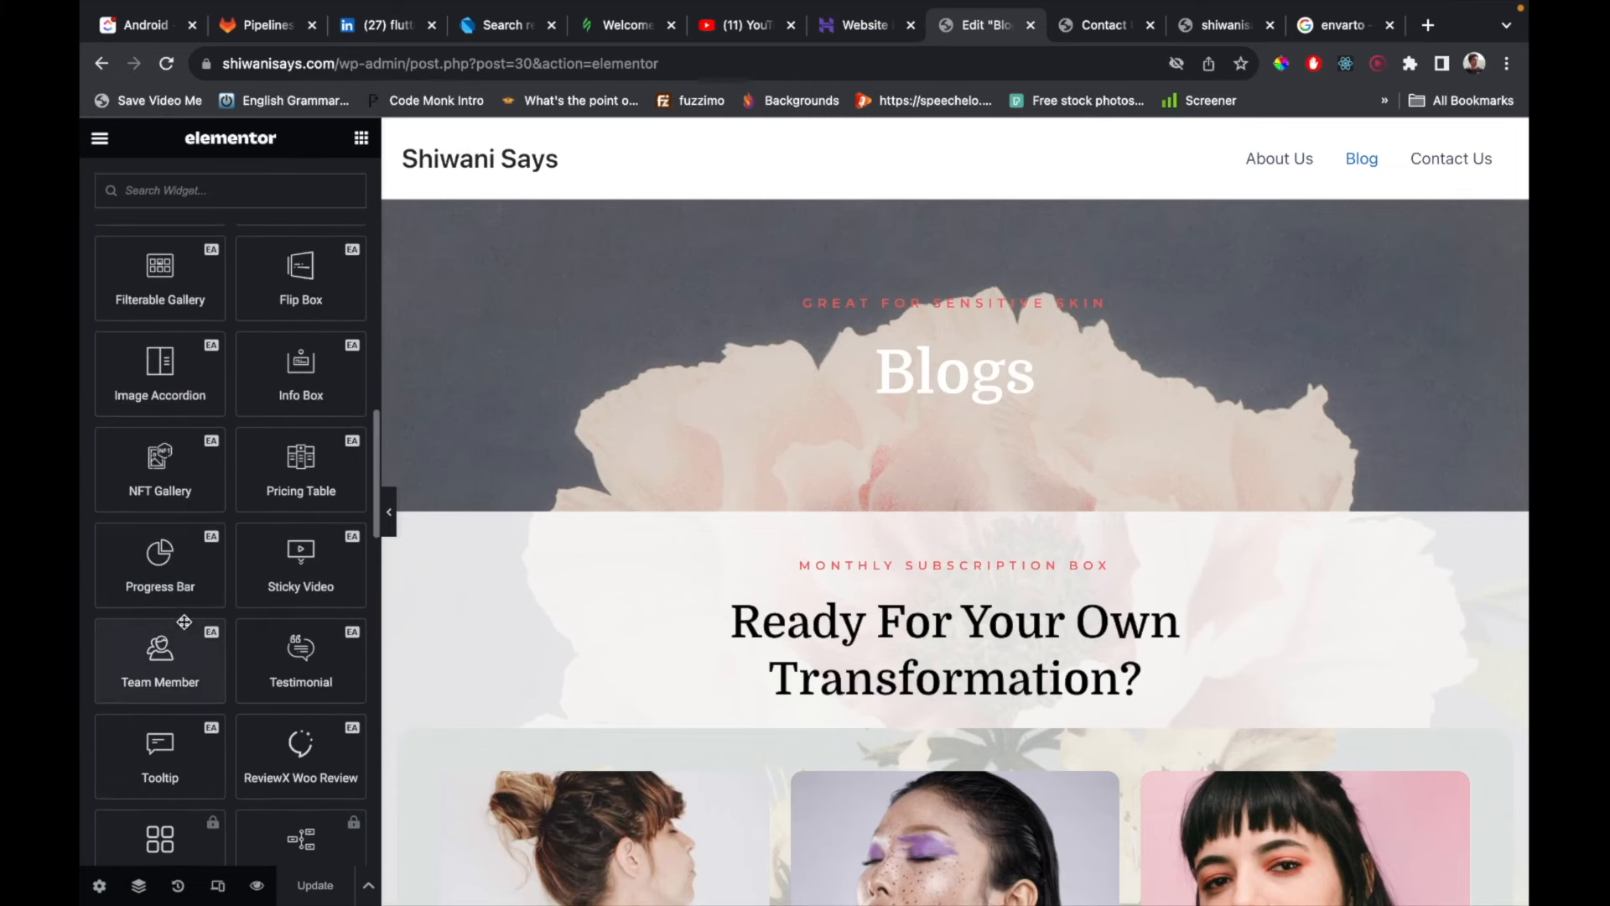
scroll(280, 564, up, 11)
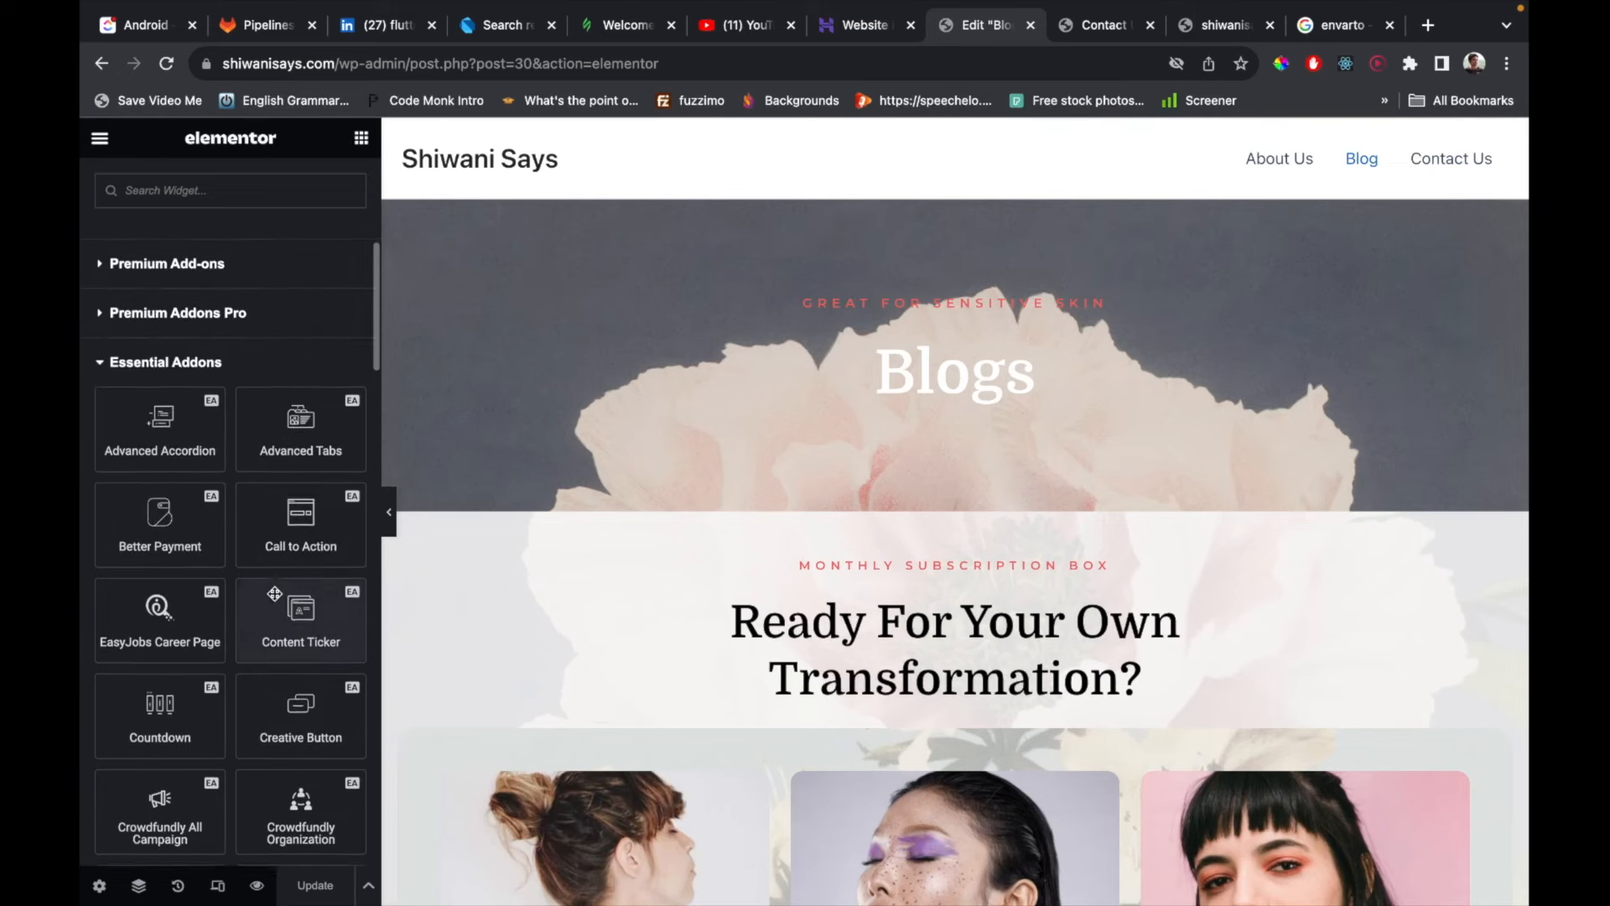
scroll(275, 594, down, 1)
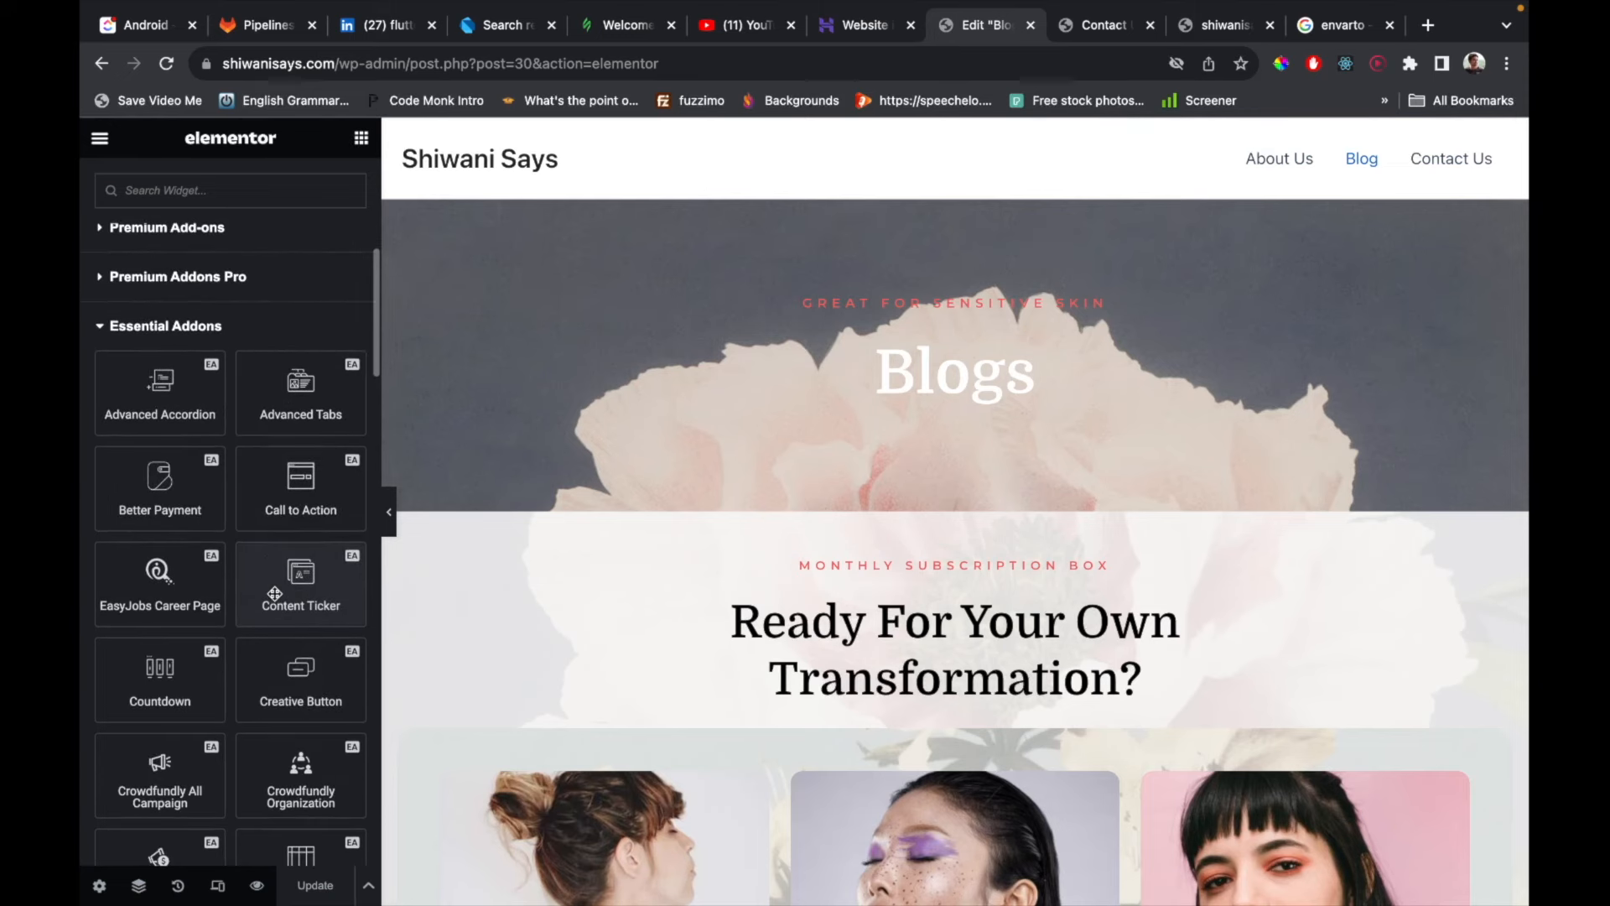
scroll(275, 594, down, 3)
scroll(281, 587, up, 3)
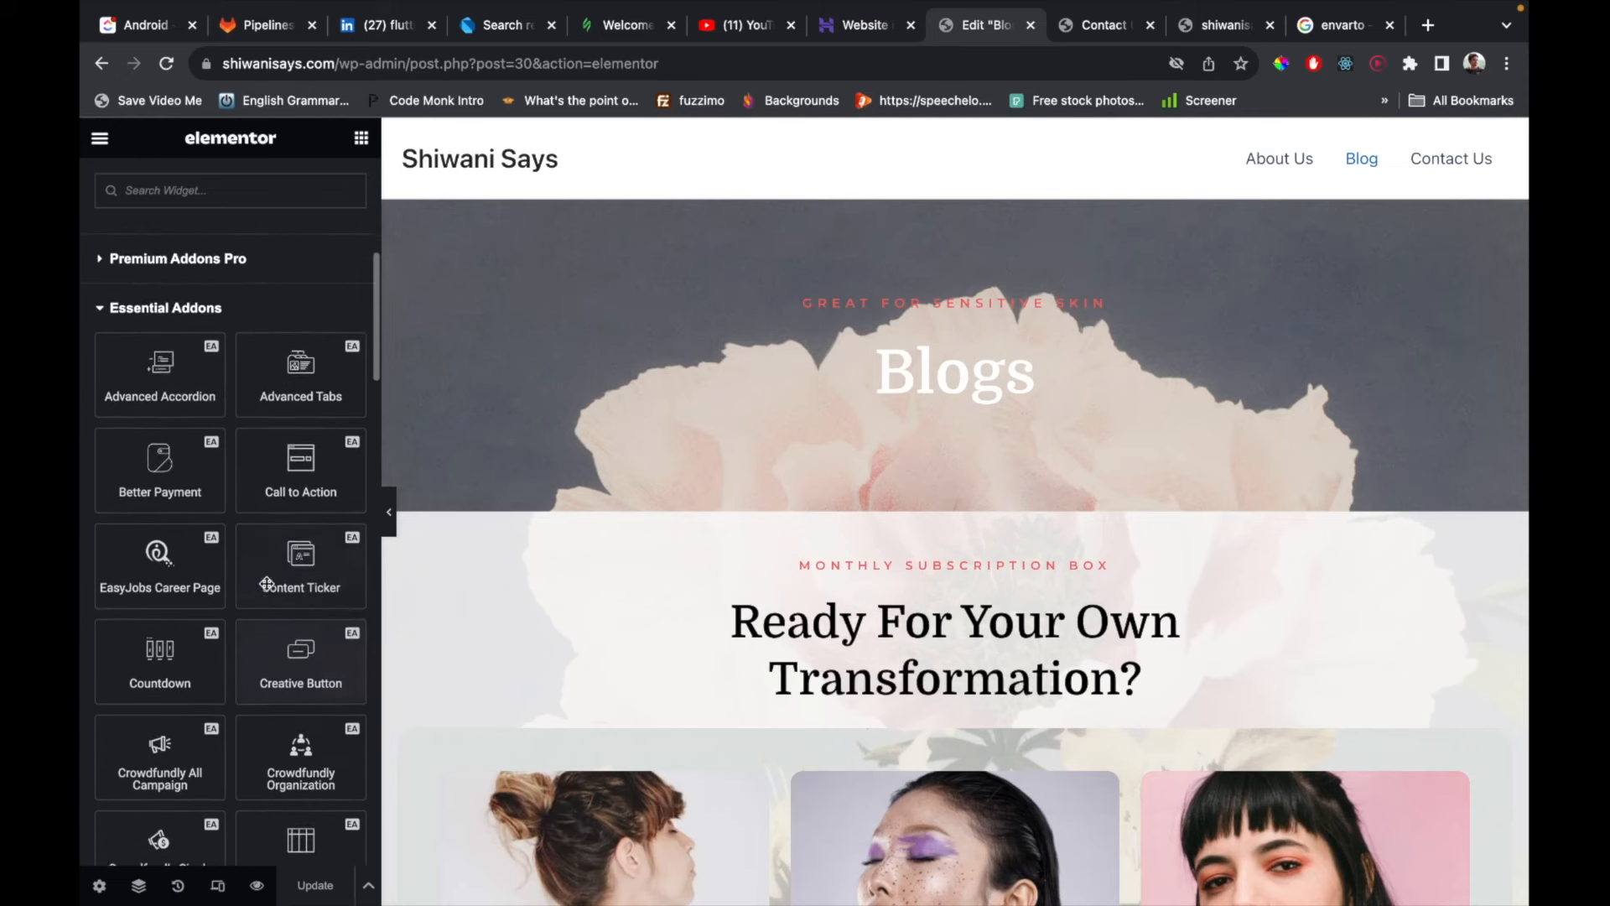
click(166, 313)
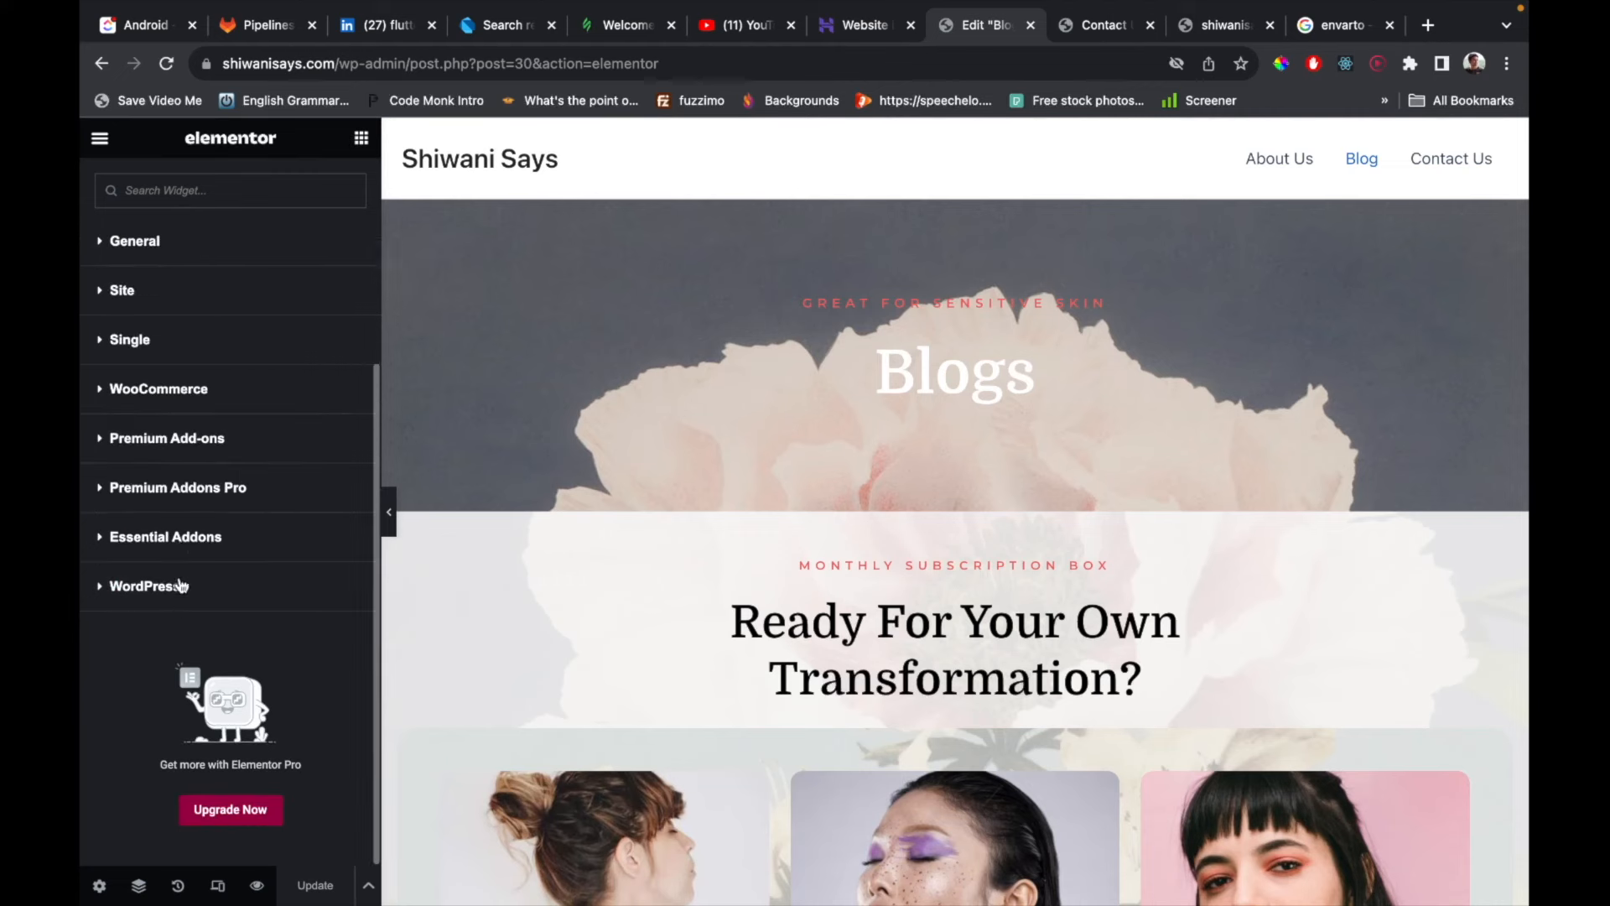
Search the Elementor widgets for "post" and review the matching widgets.
click(172, 538)
click(172, 538)
text(post)
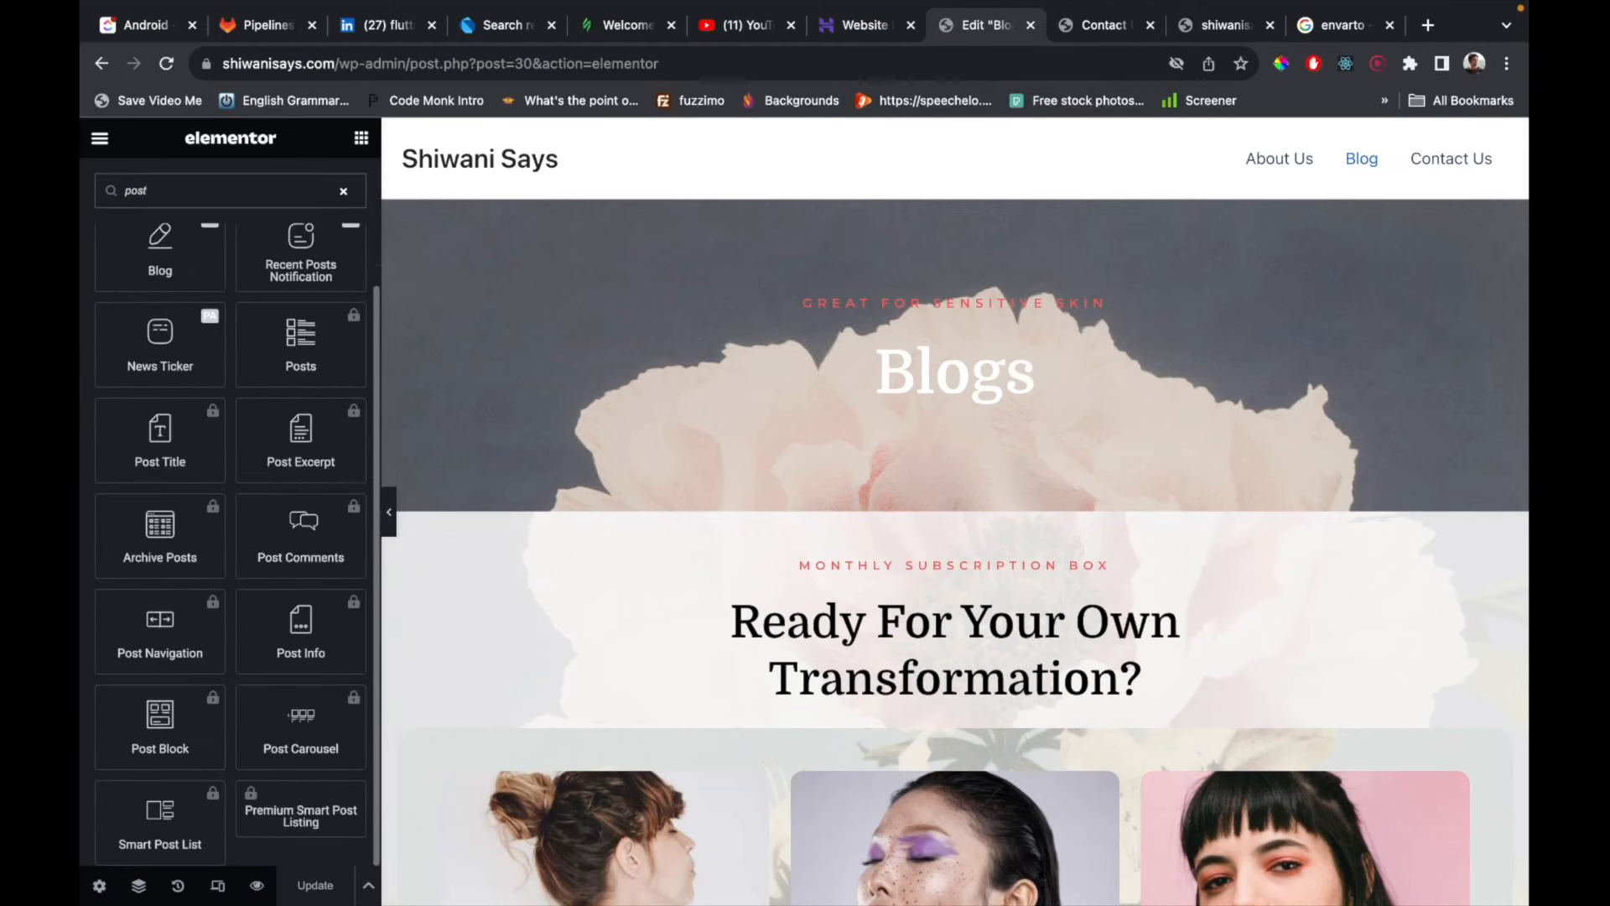
scroll(184, 304, up, 3)
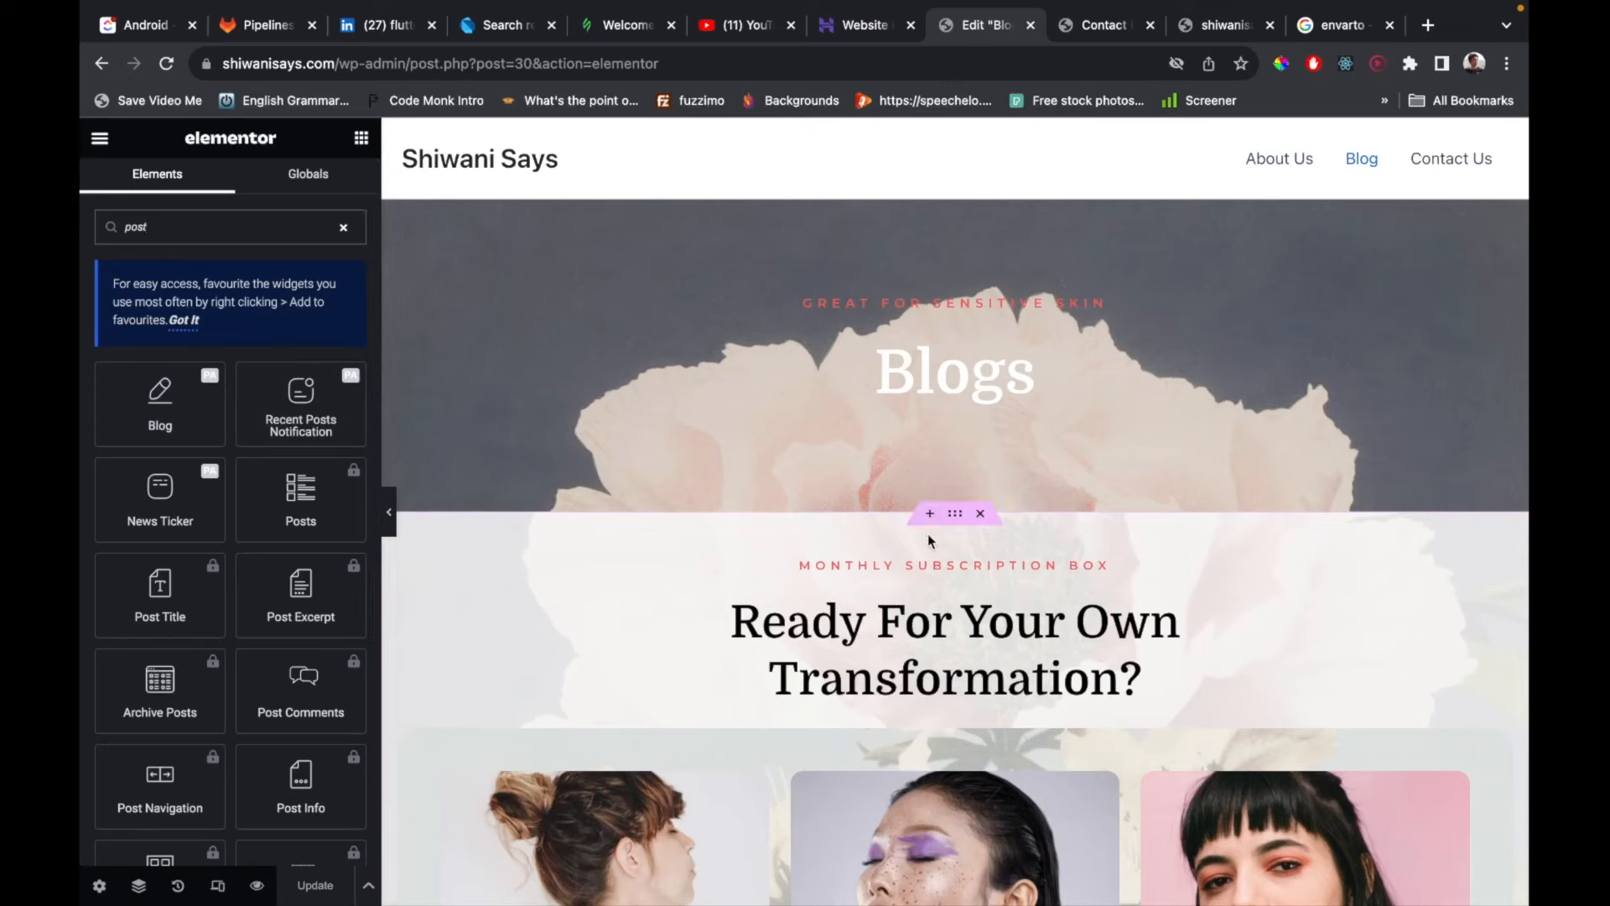
Insert a new single container with row direction between the Blogs banner and the Monthly Subscription Box section.
click(929, 514)
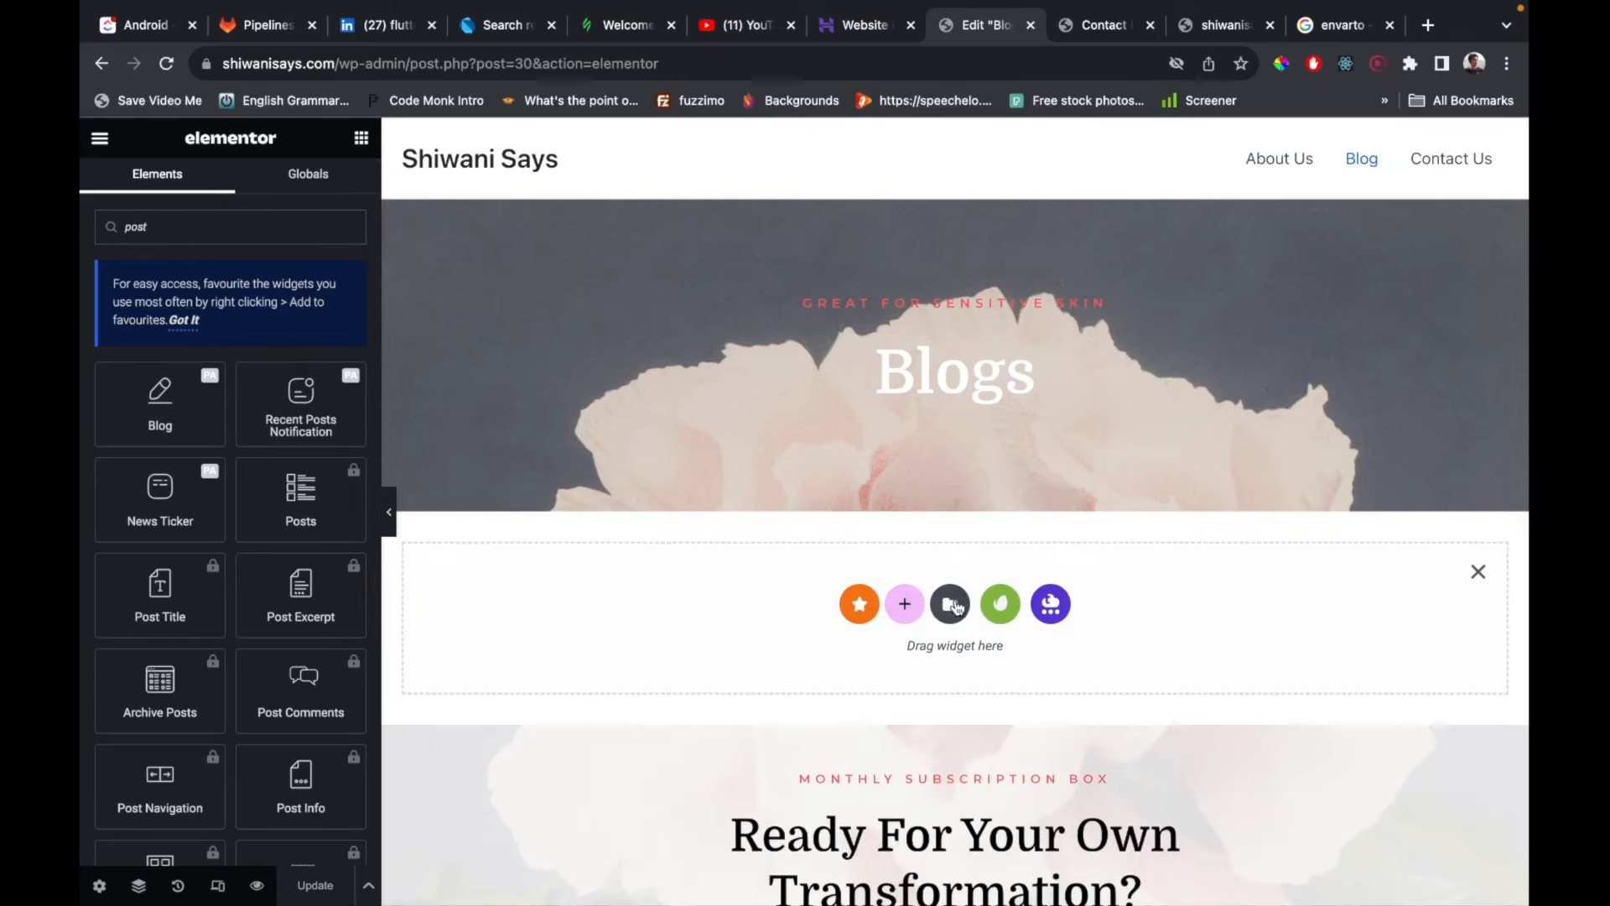
click(857, 606)
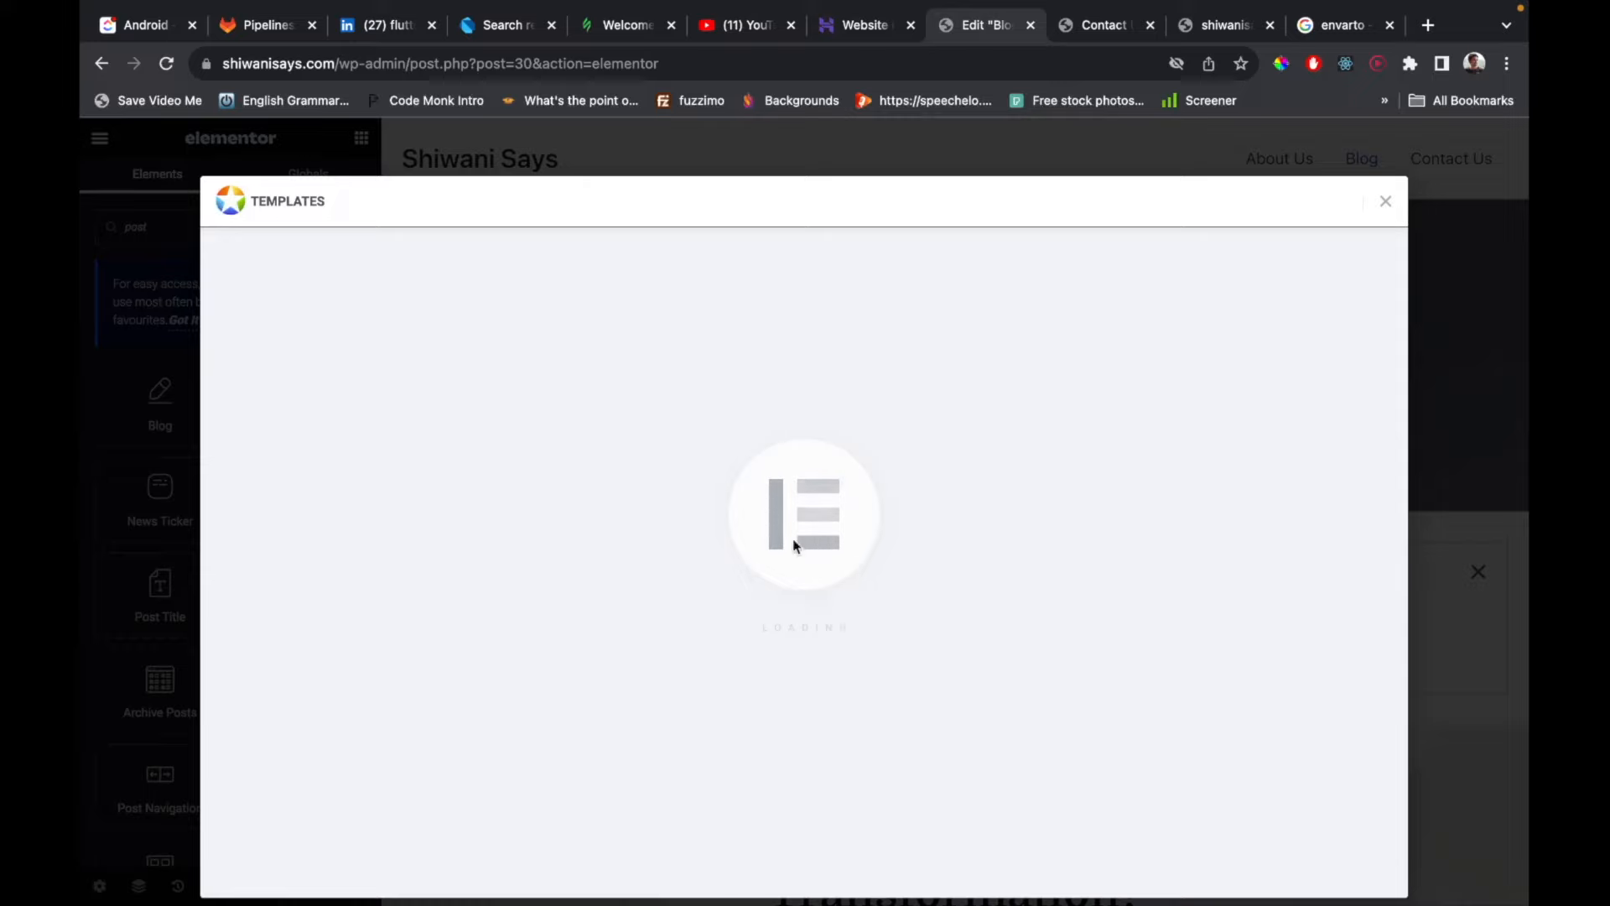
click(1386, 201)
click(914, 609)
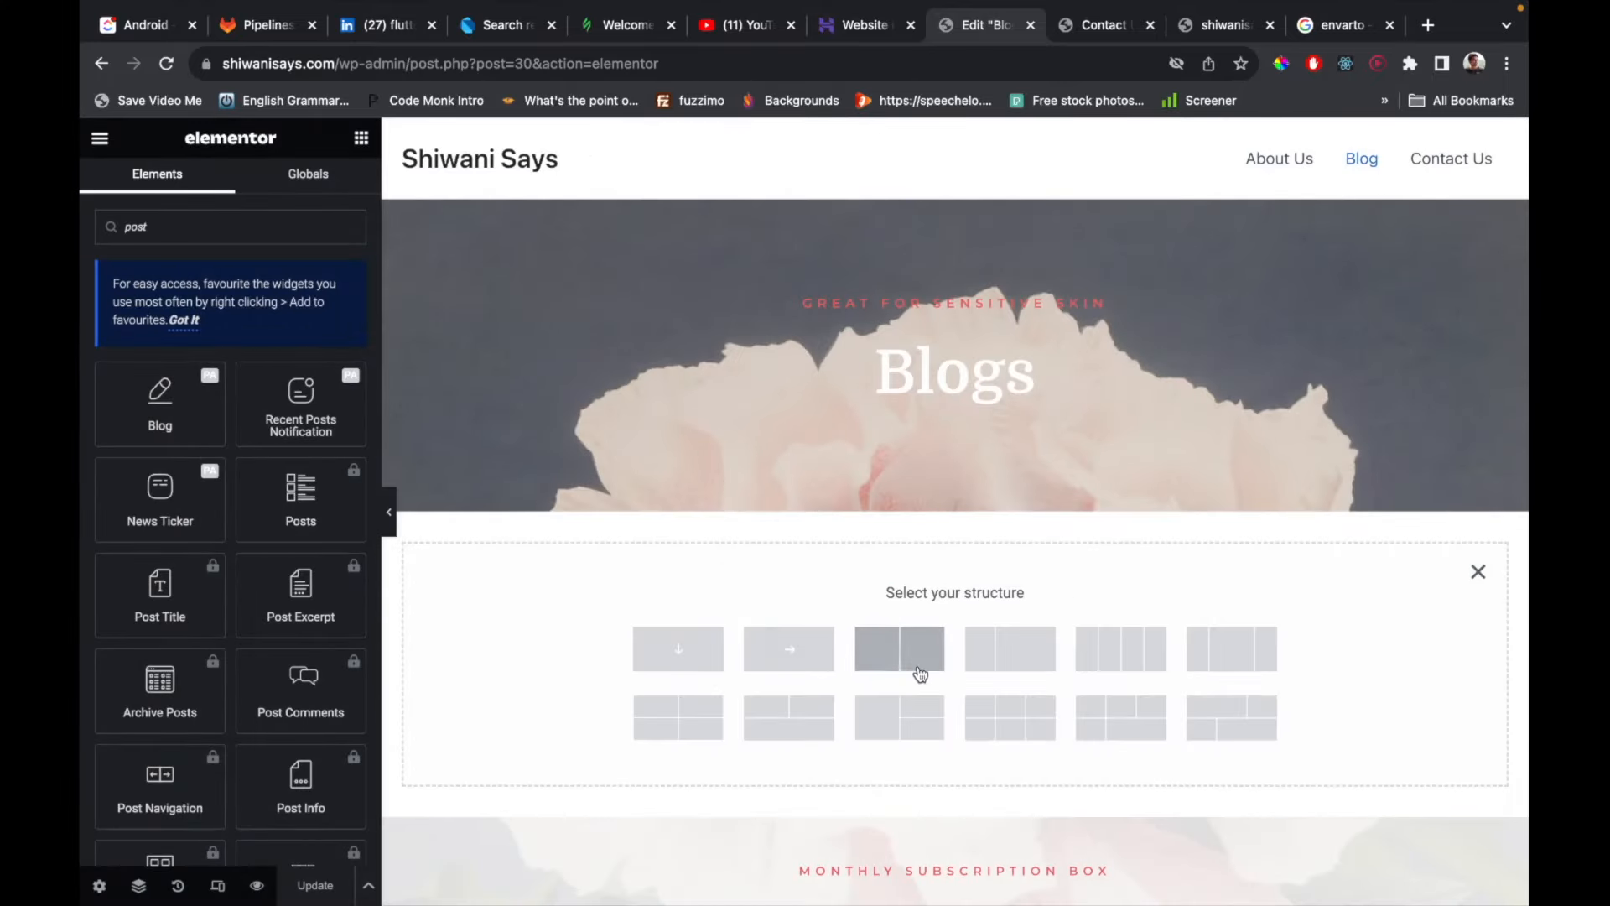
click(773, 663)
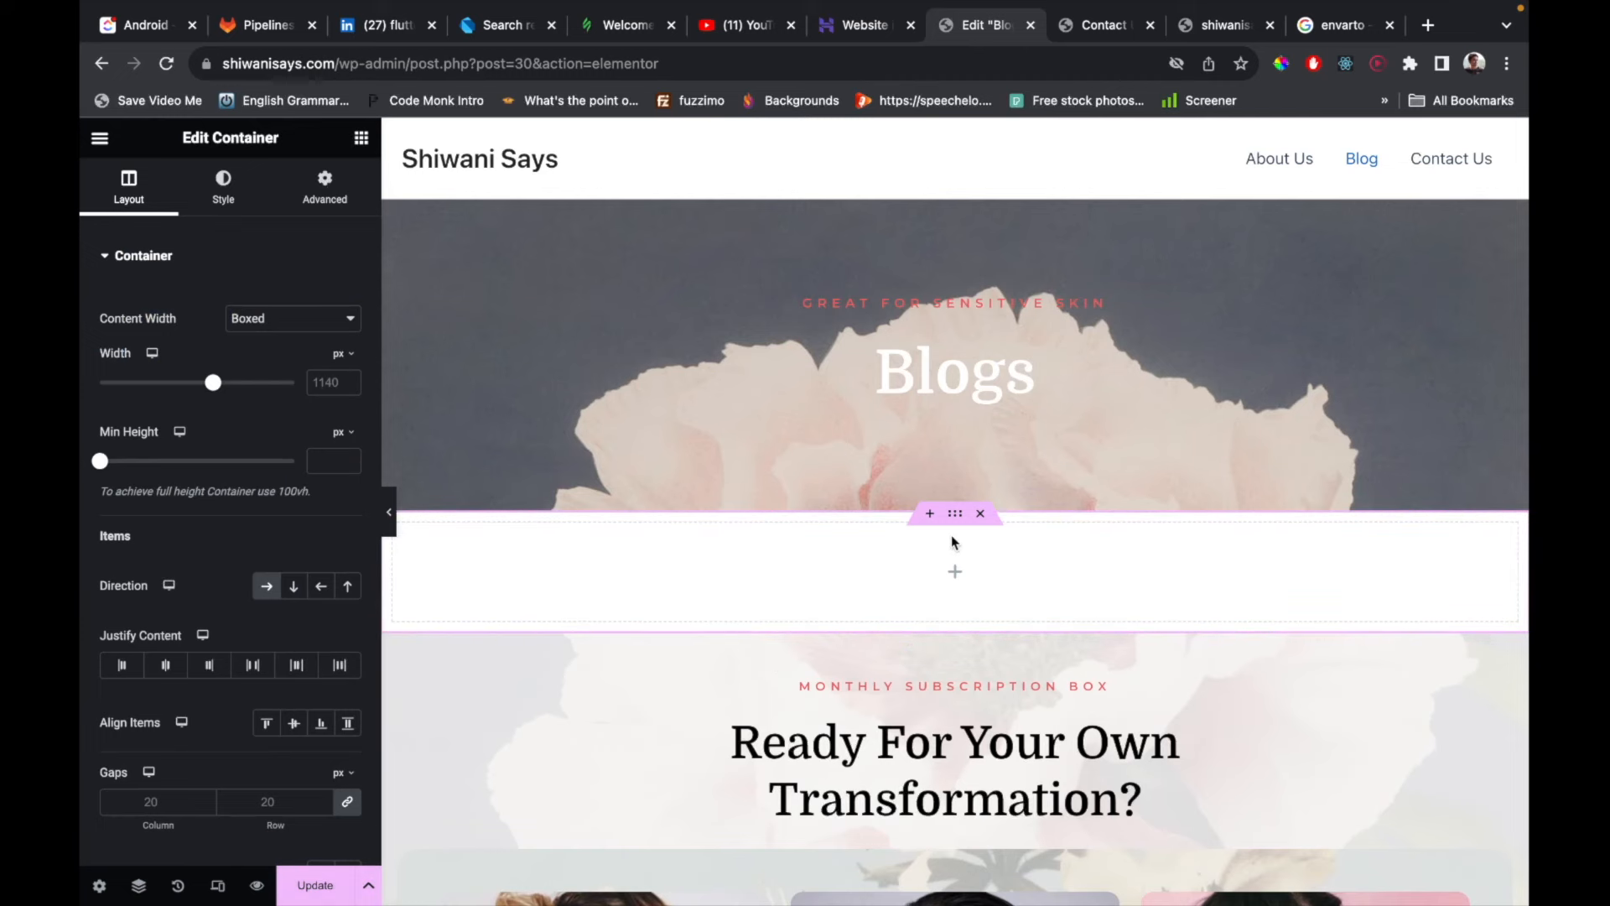
click(930, 514)
click(903, 620)
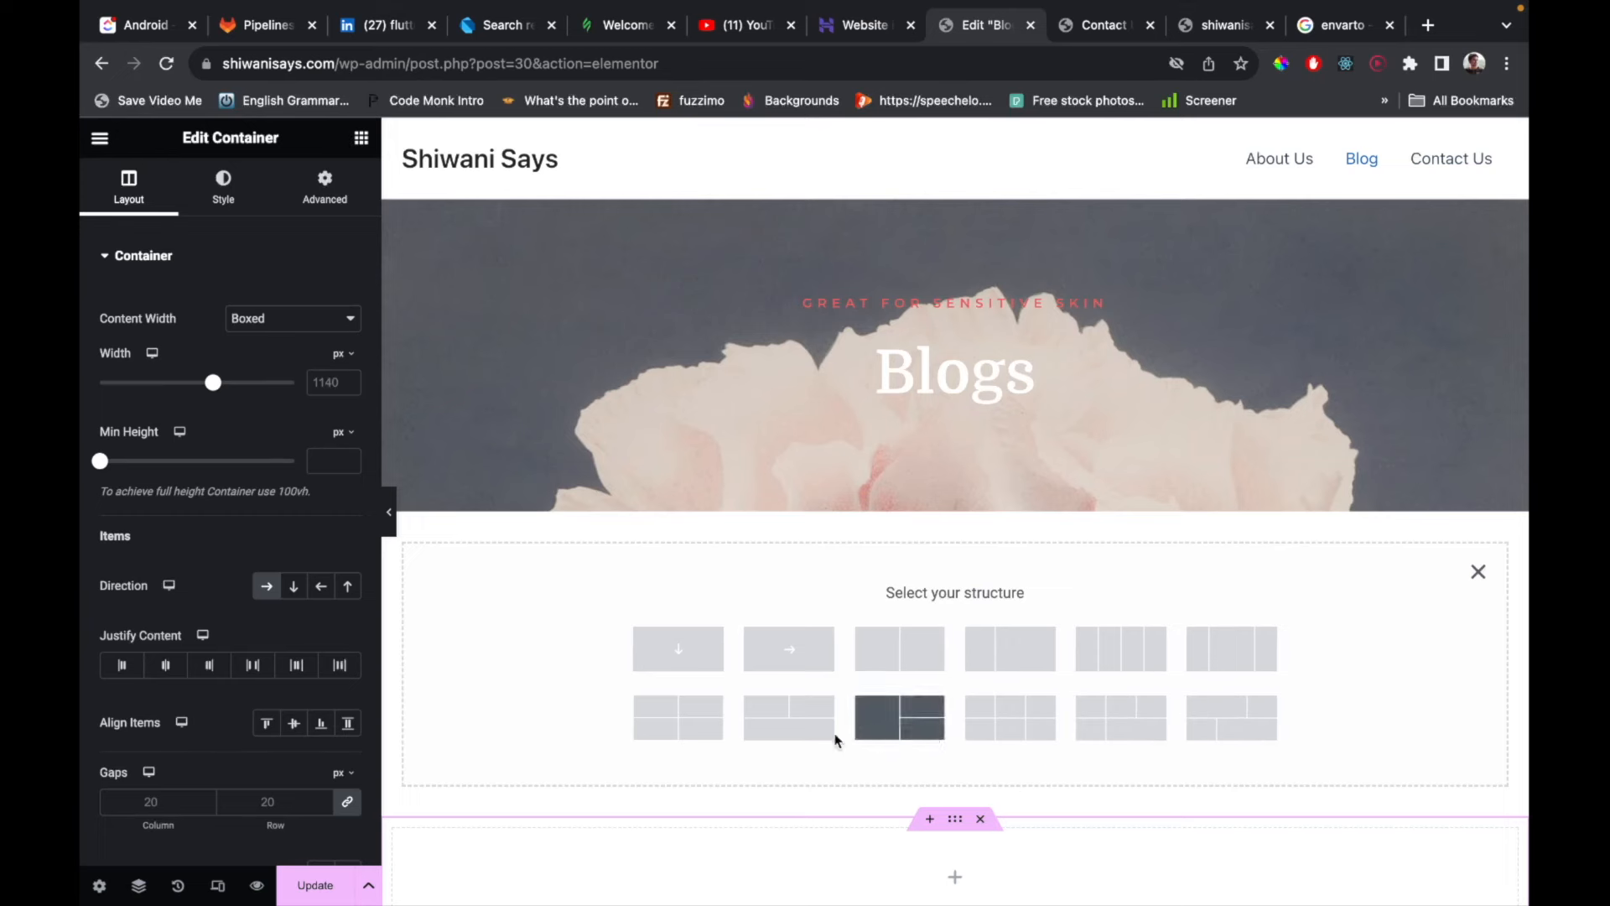
click(905, 667)
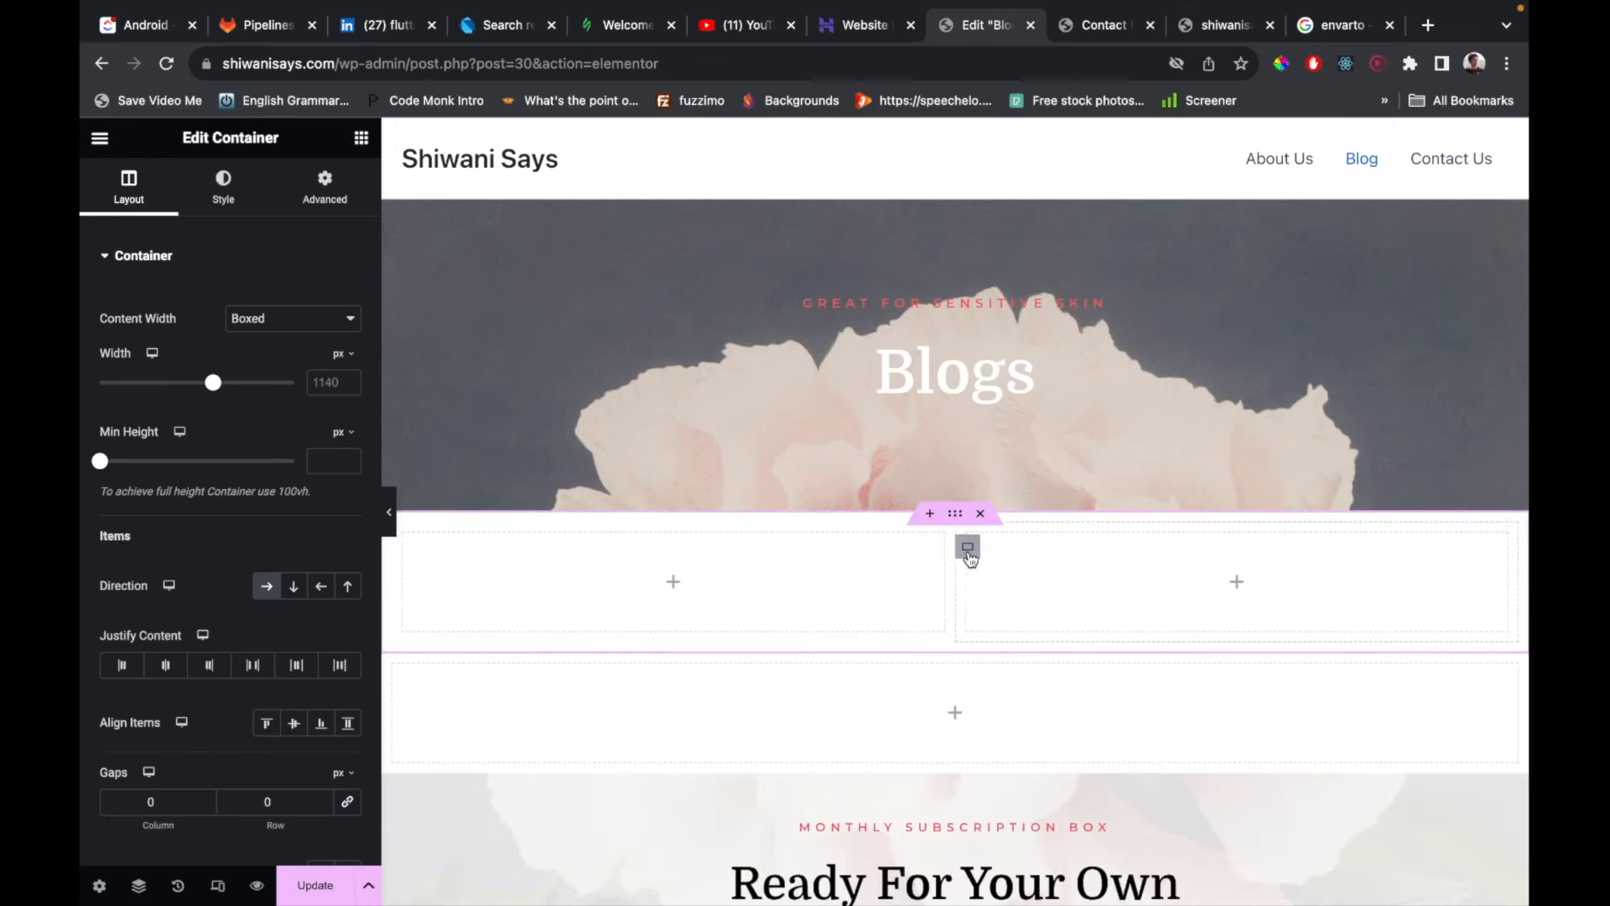
click(979, 513)
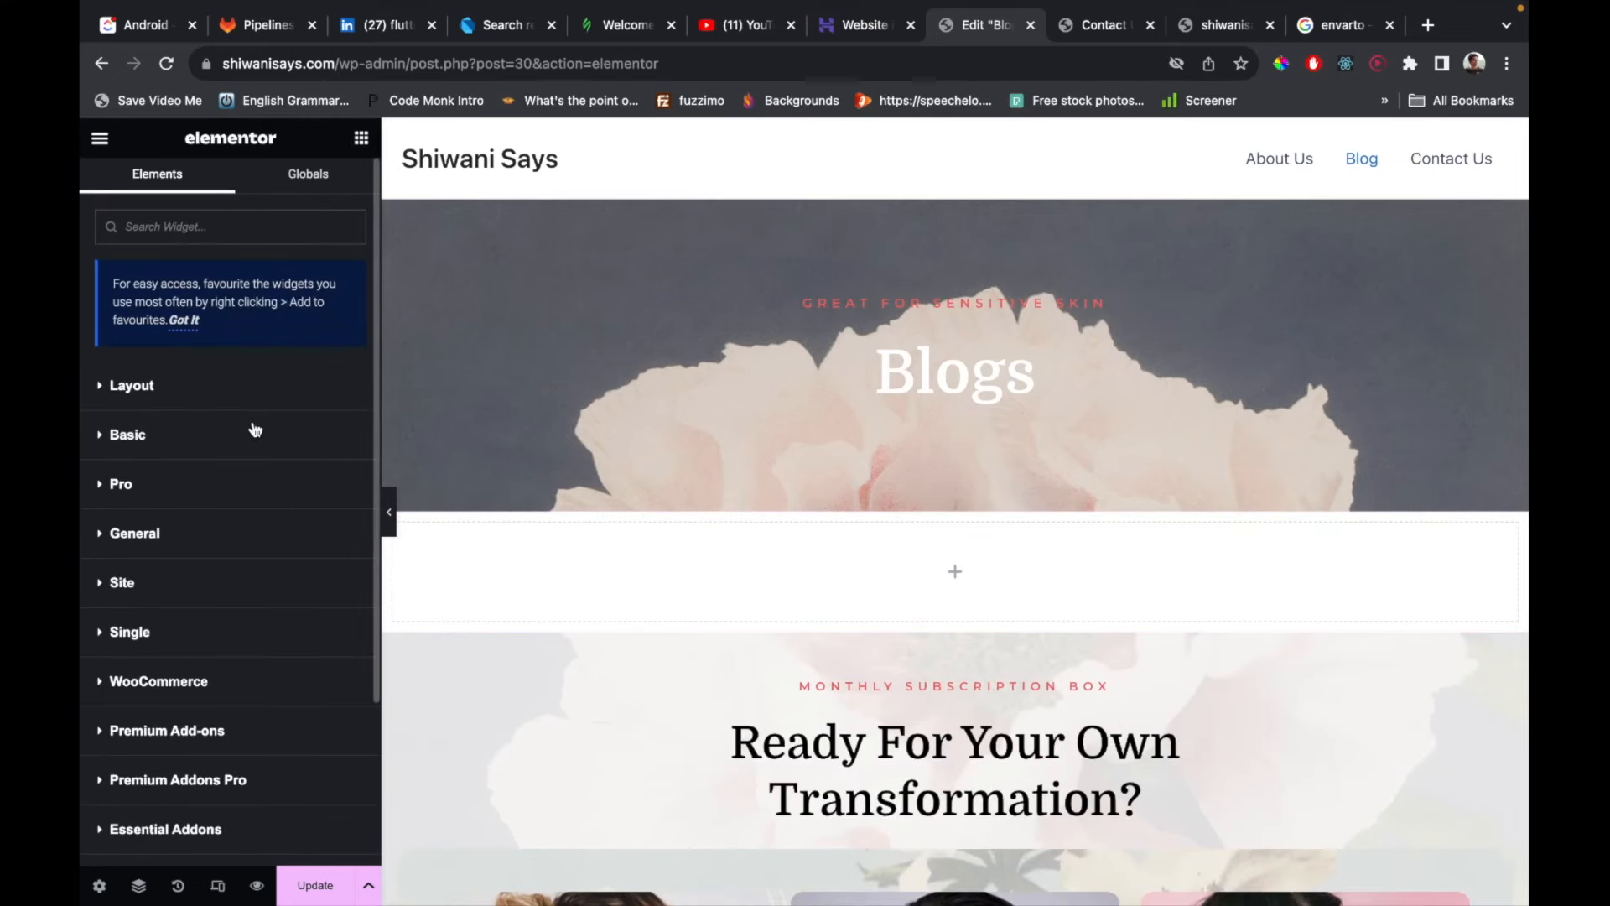
Search the widgets for "post", add the Blog widget to the empty container below the Blogs banner, and update the page.
click(197, 224)
text(post)
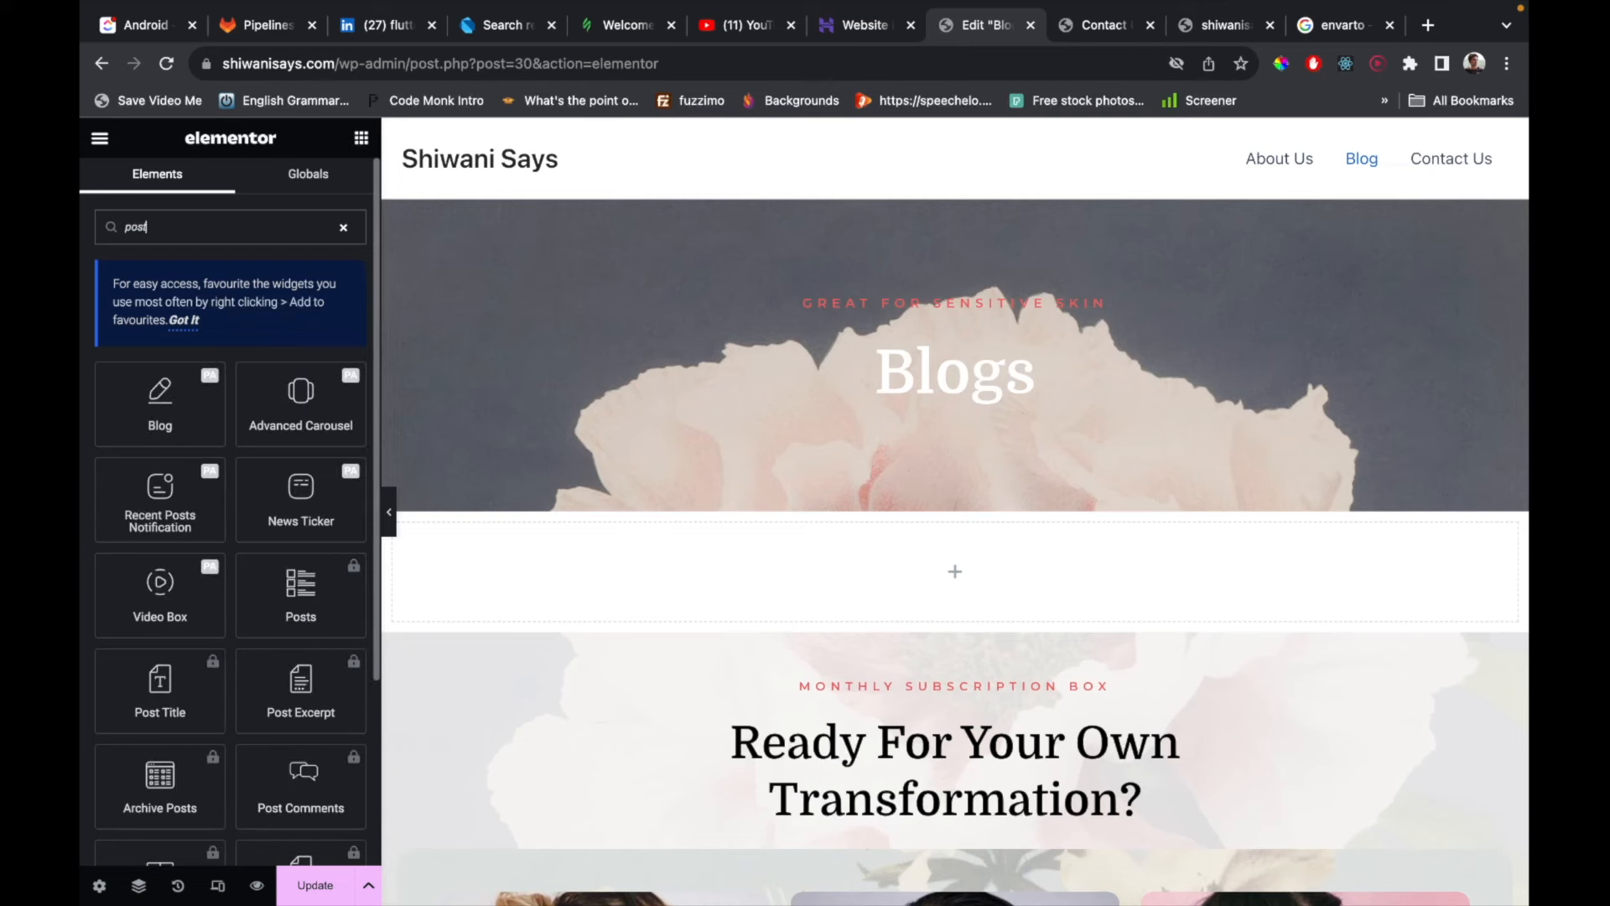
drag(159, 396, 688, 558)
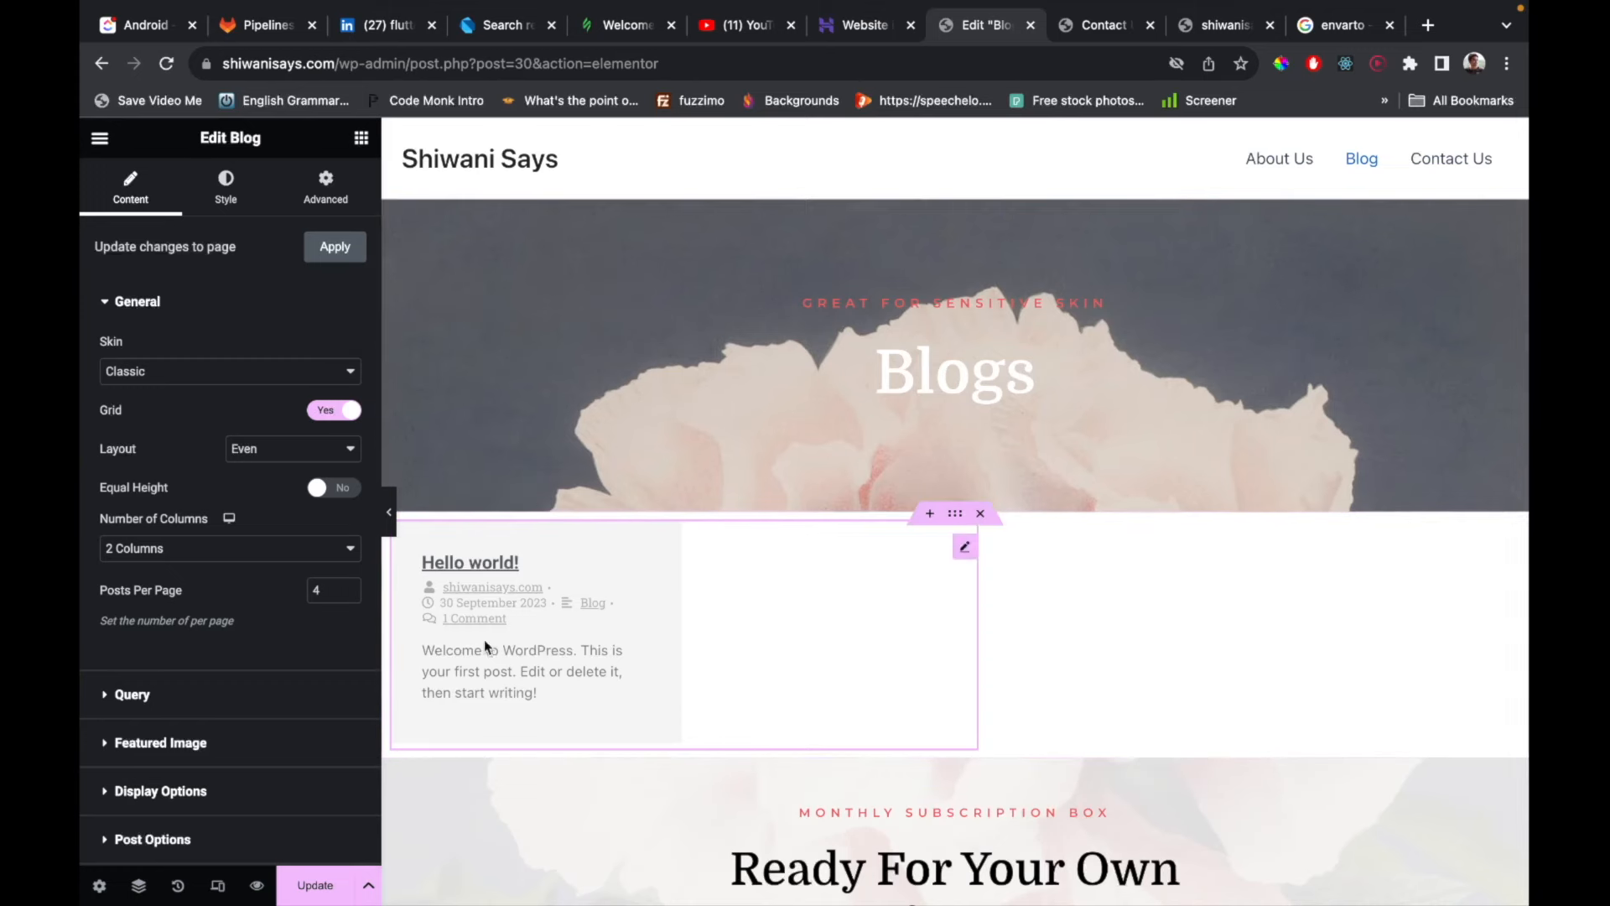
scroll(336, 587, down, 4)
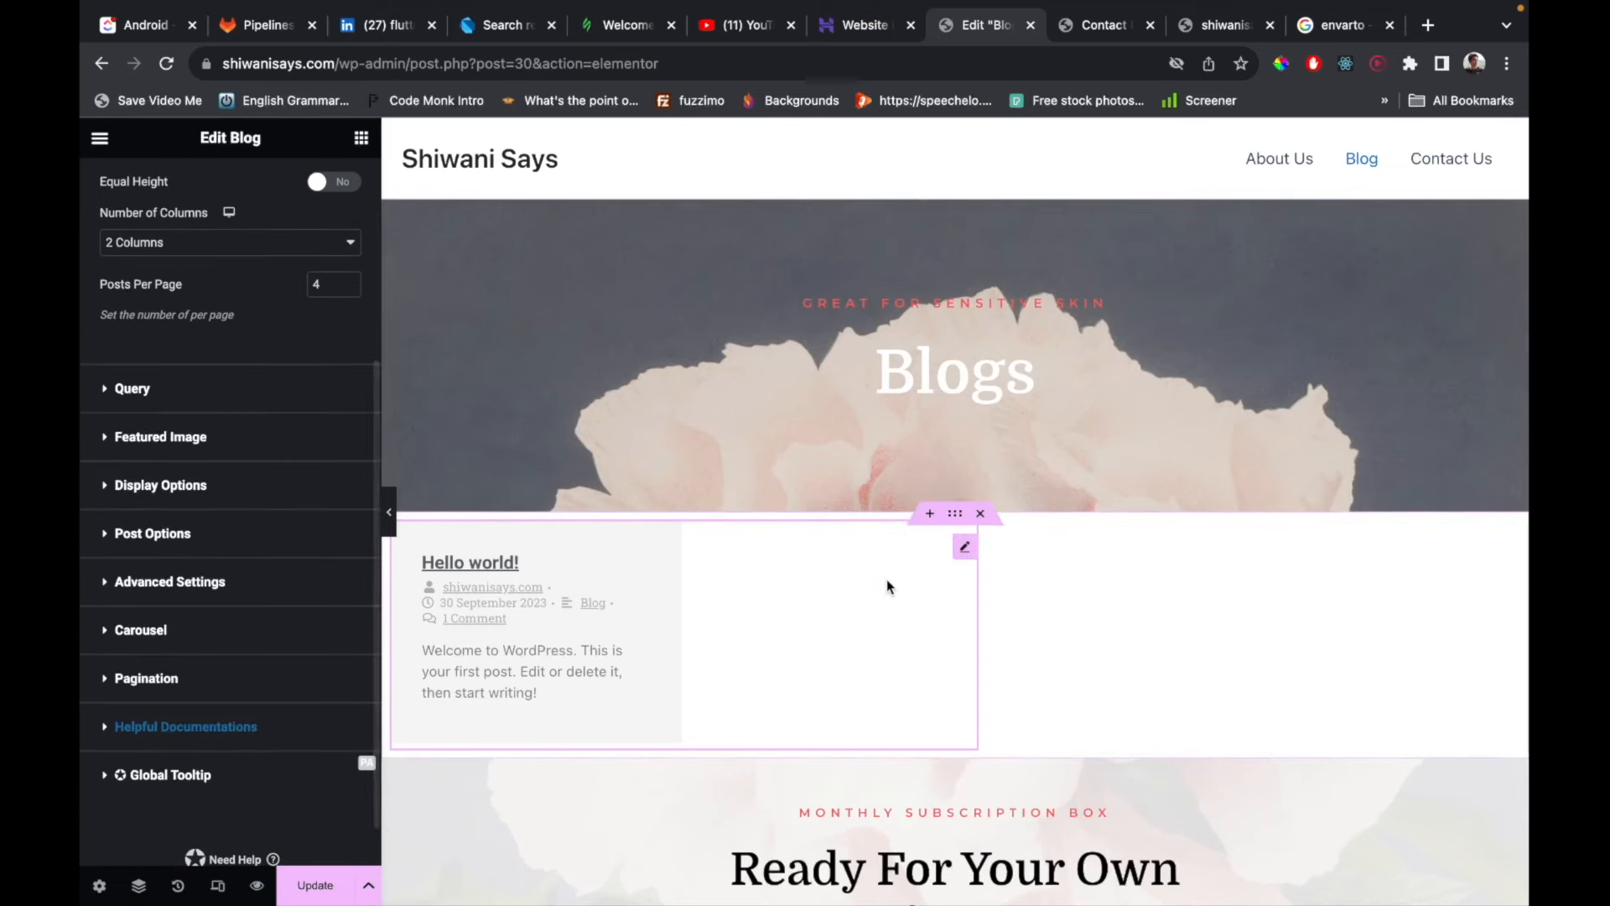
click(315, 886)
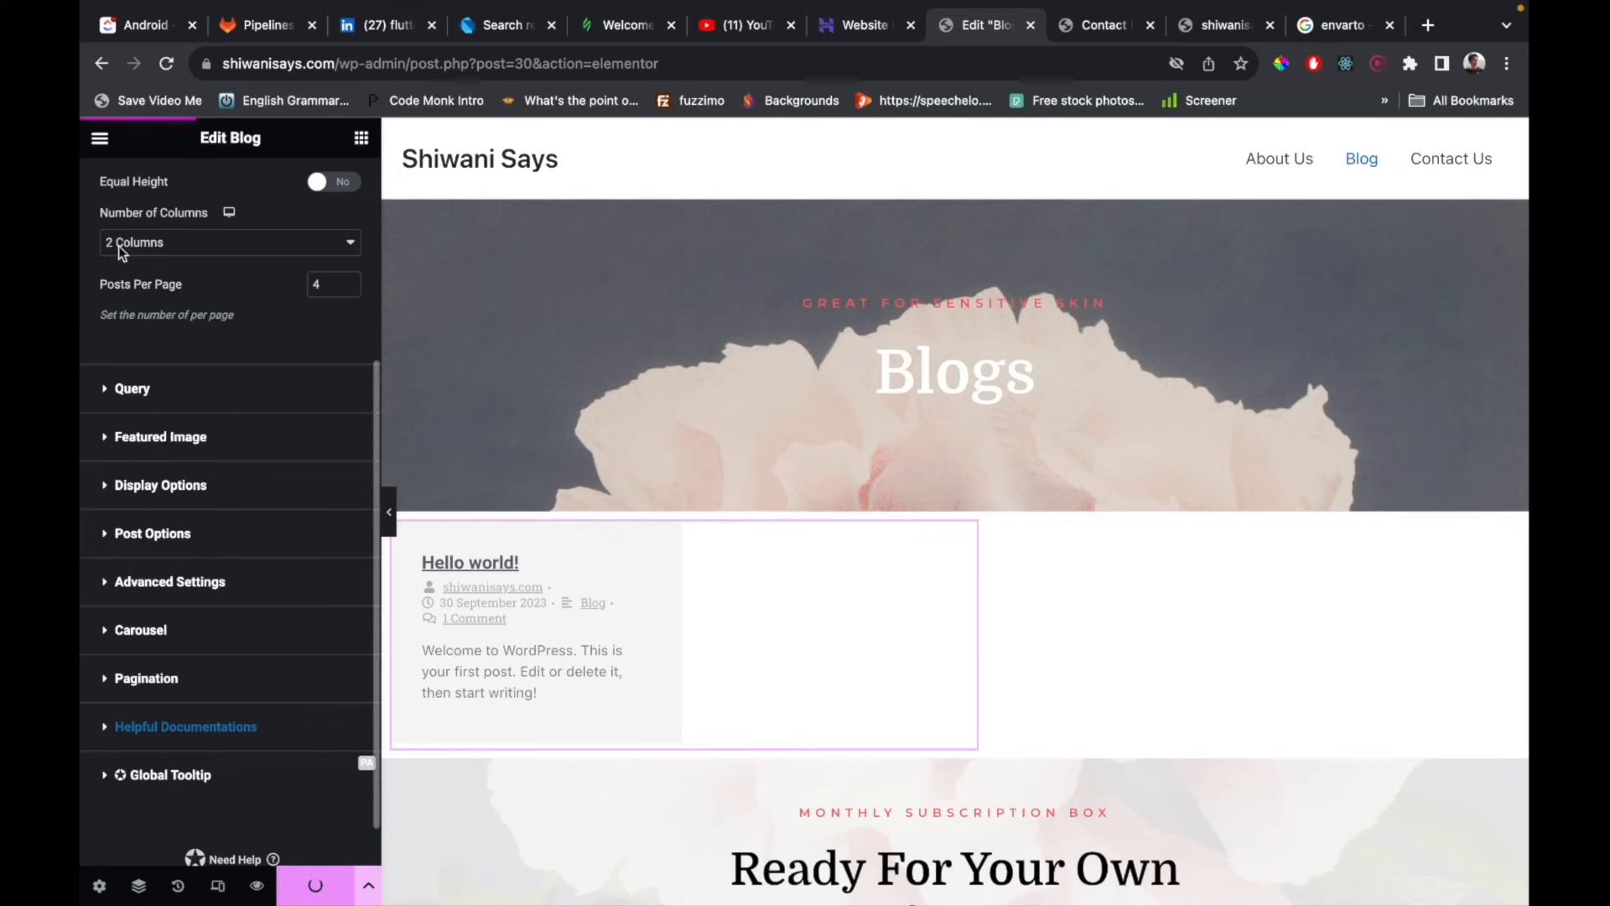
Exit the Elementor editor and open the list of all posts in the WordPress admin.
click(100, 139)
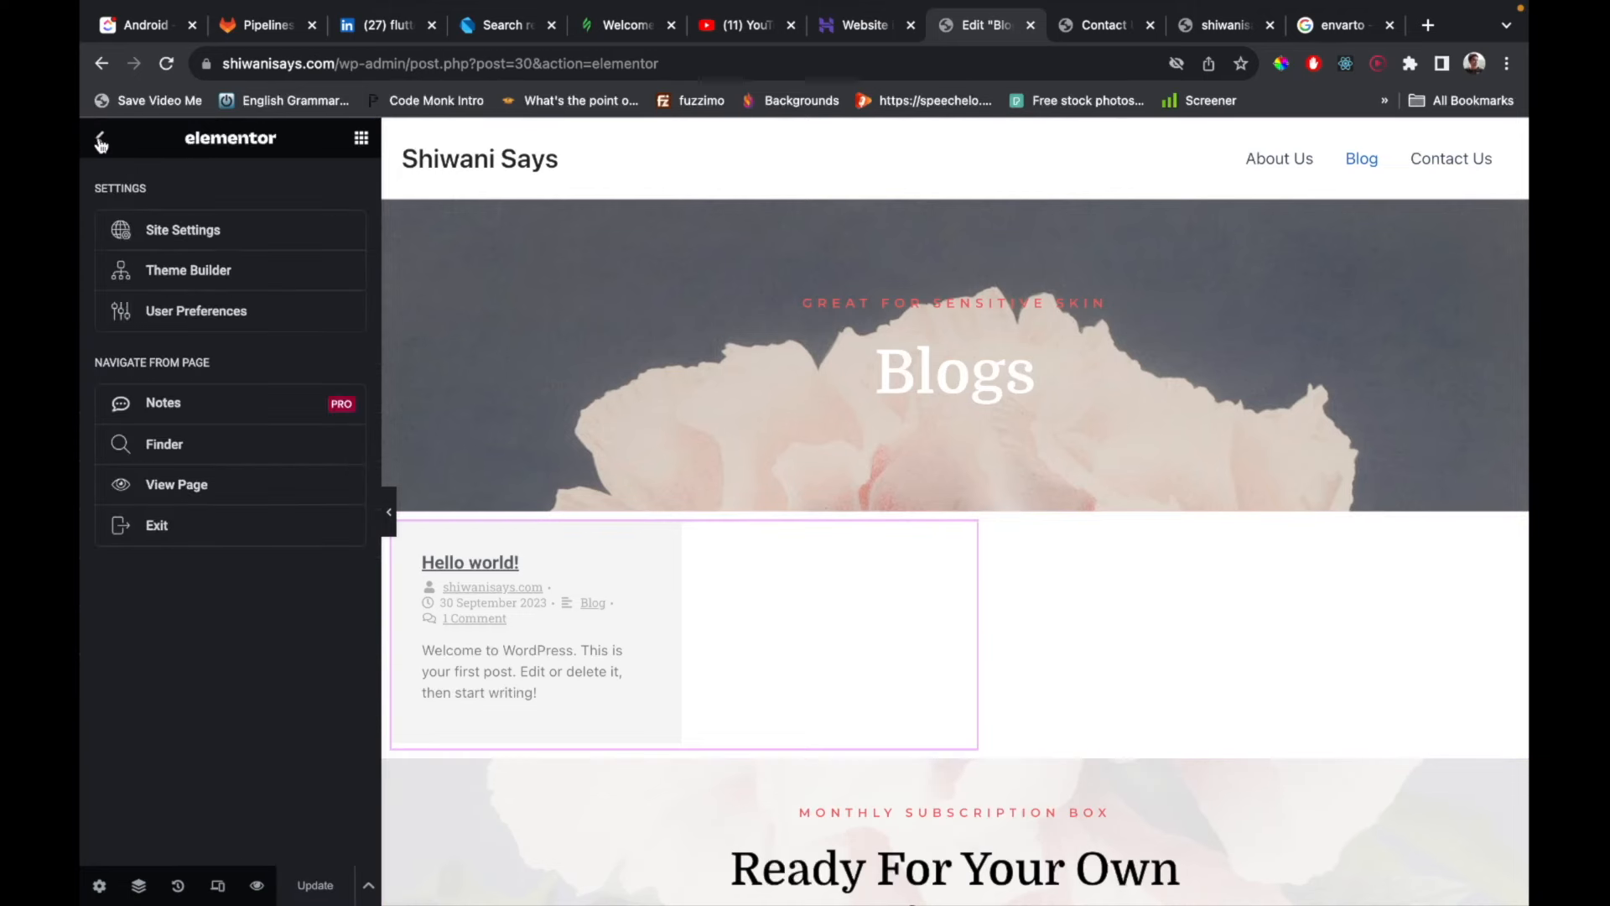
click(163, 526)
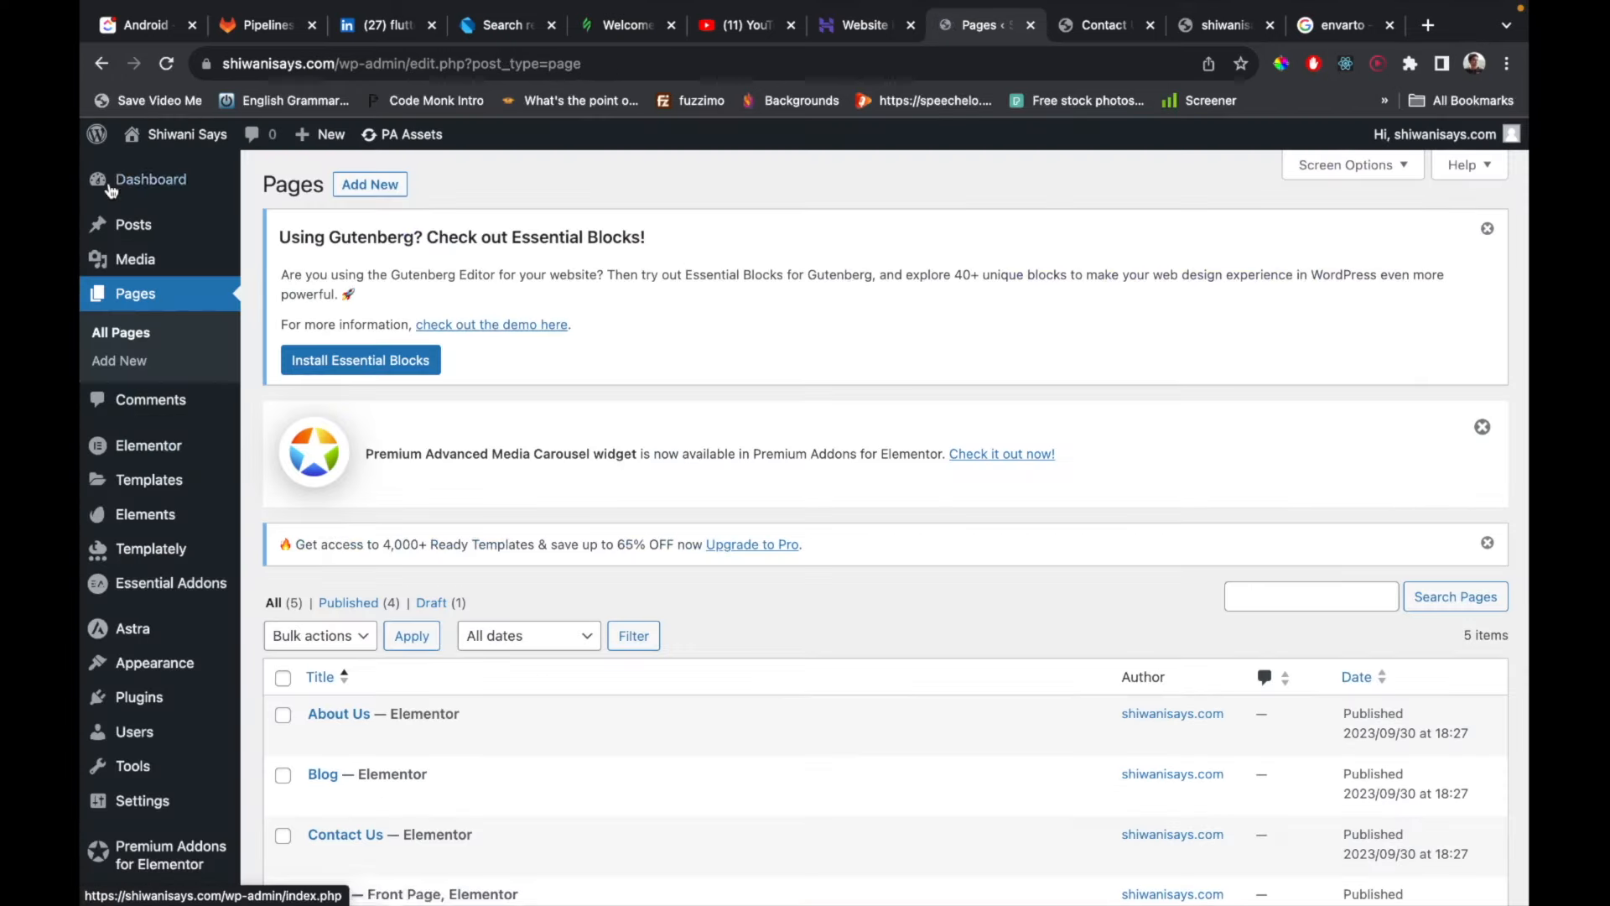
click(193, 225)
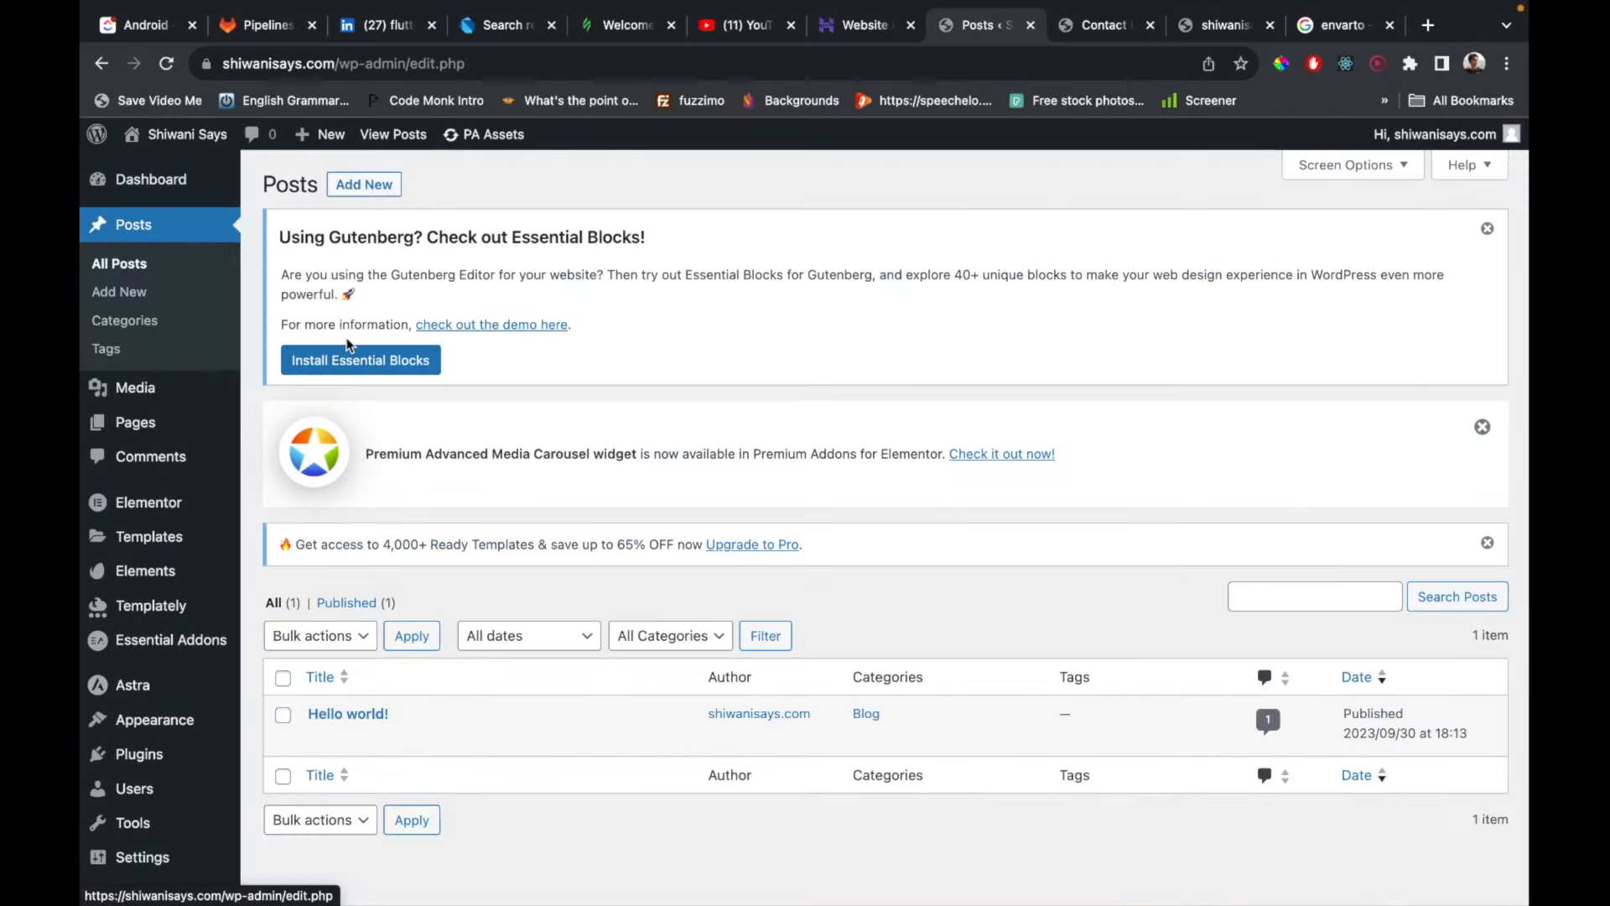
scroll(444, 761, down, 2)
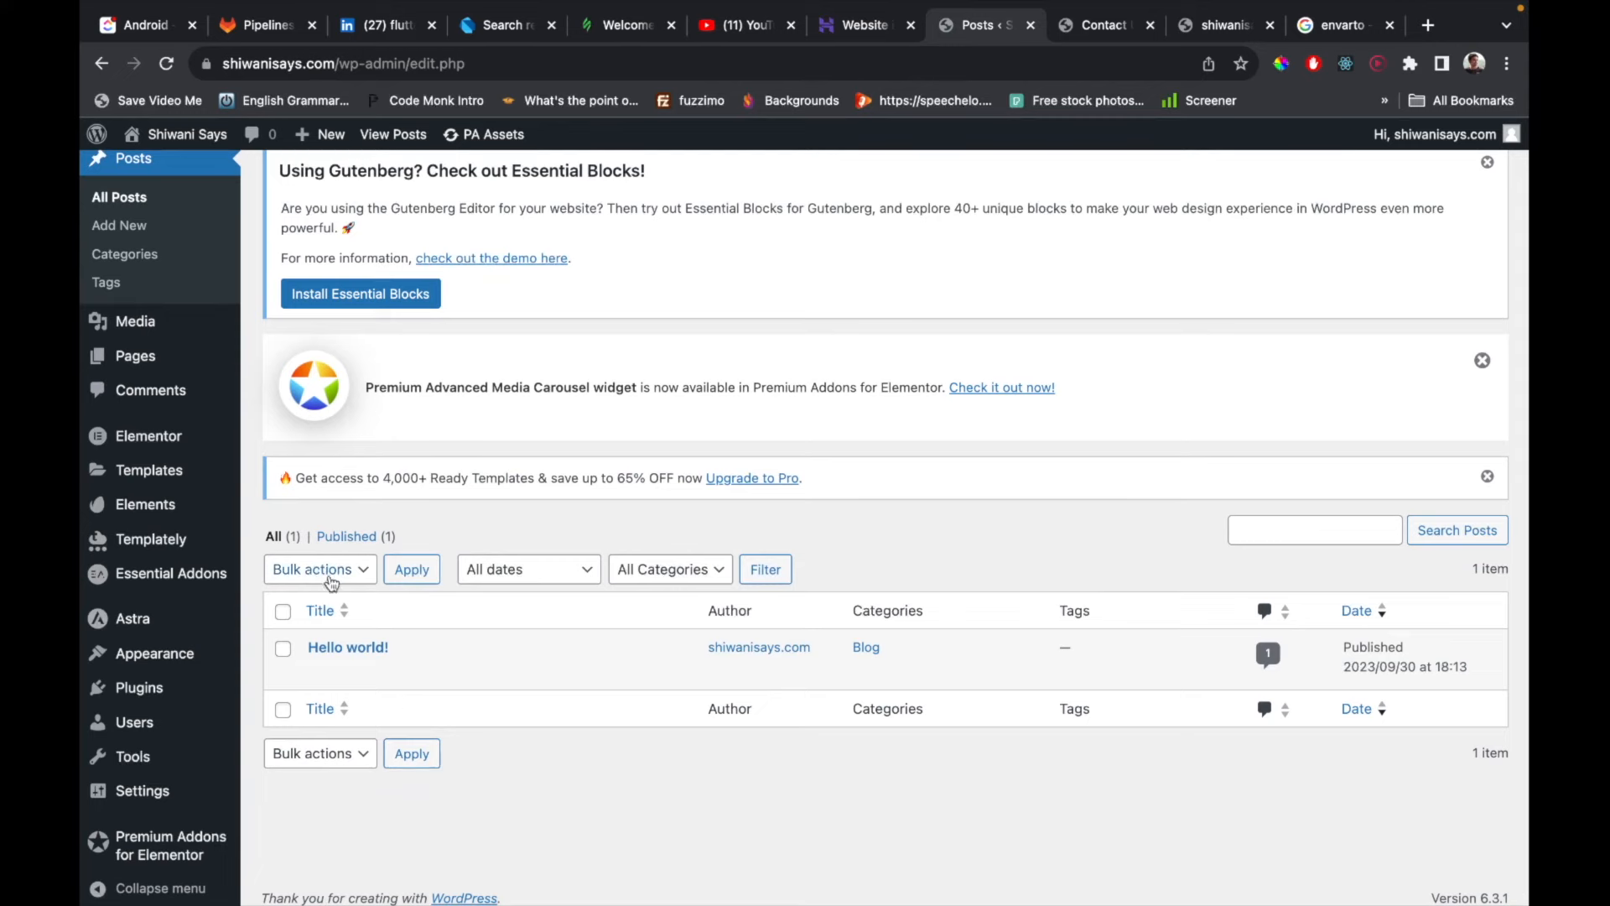
scroll(344, 527, up, 2)
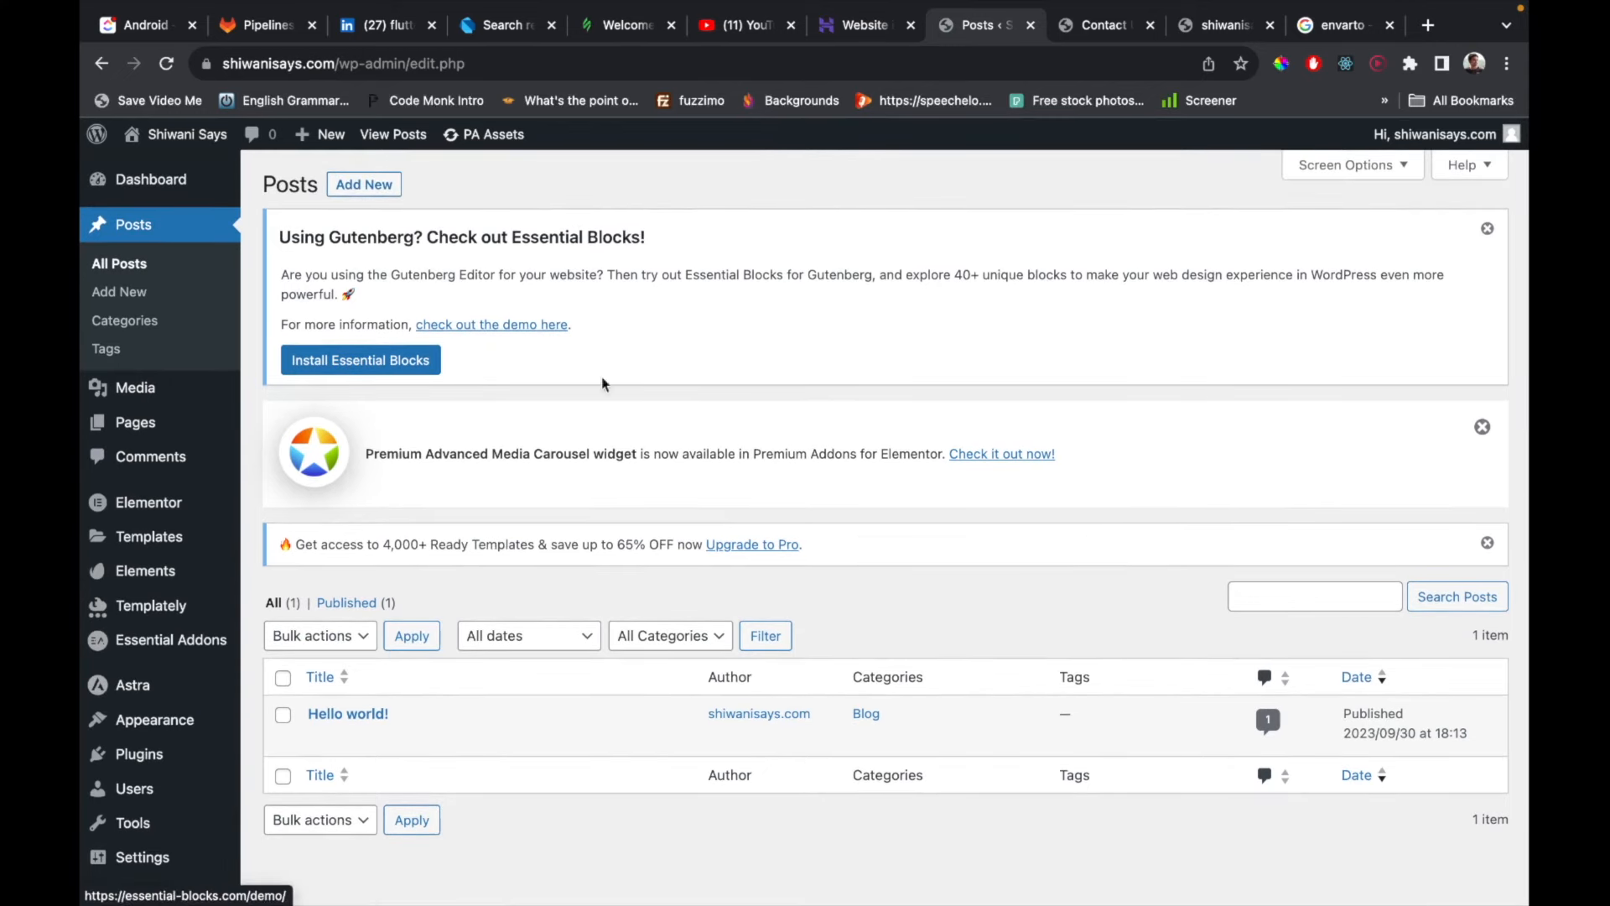
Create a new post titled "My New Post 1" and place the cursor in its empty body paragraph.
click(352, 184)
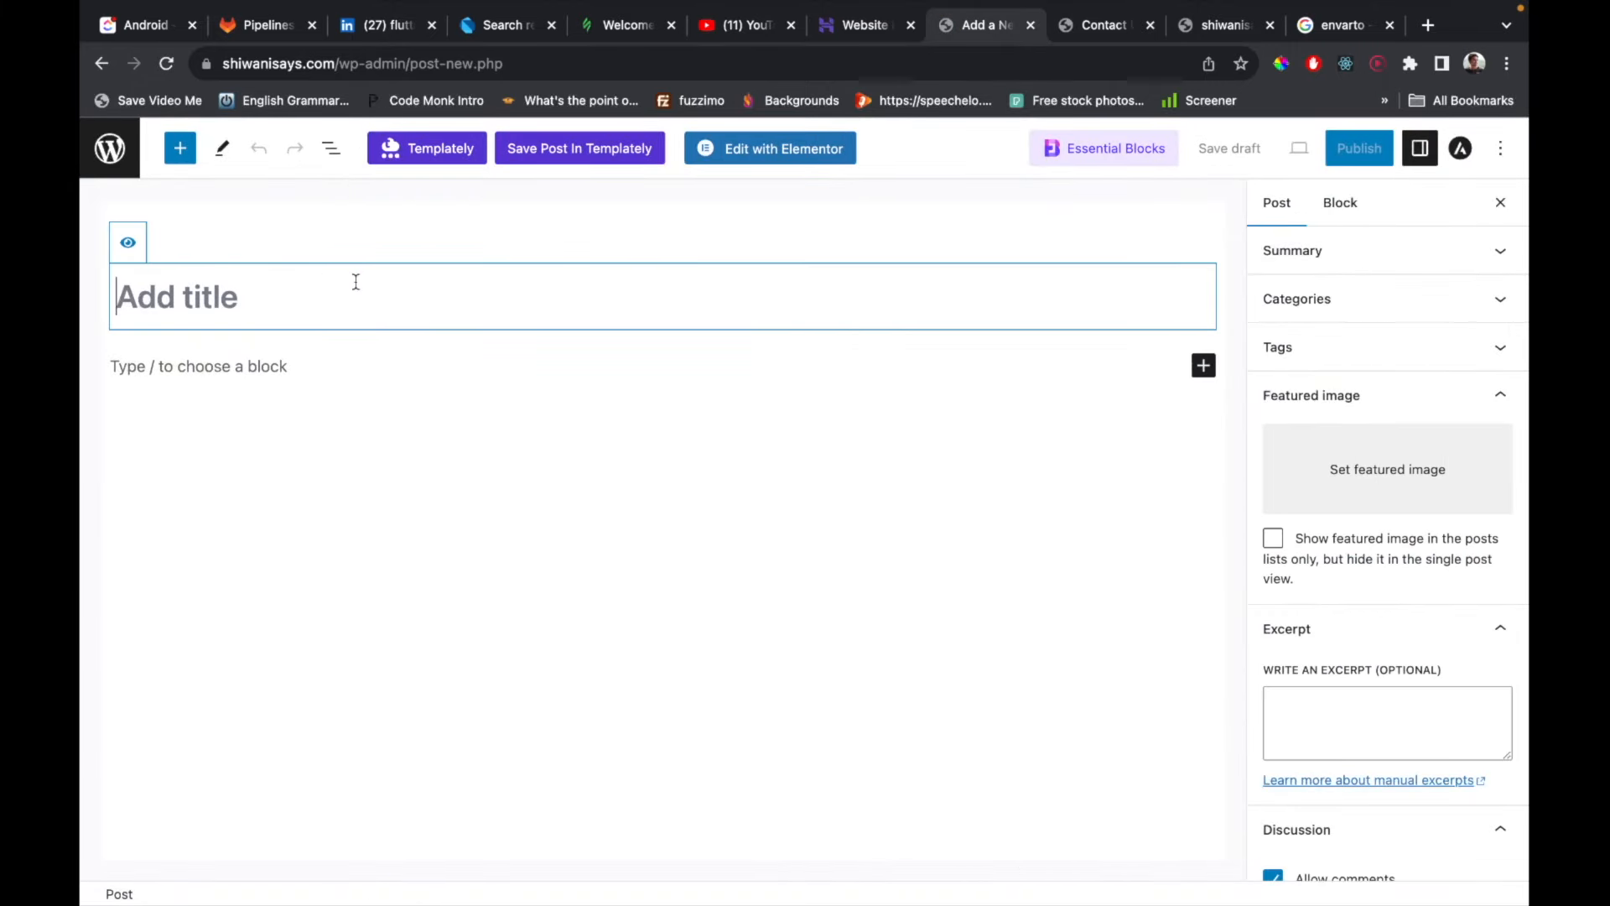
text(My N)
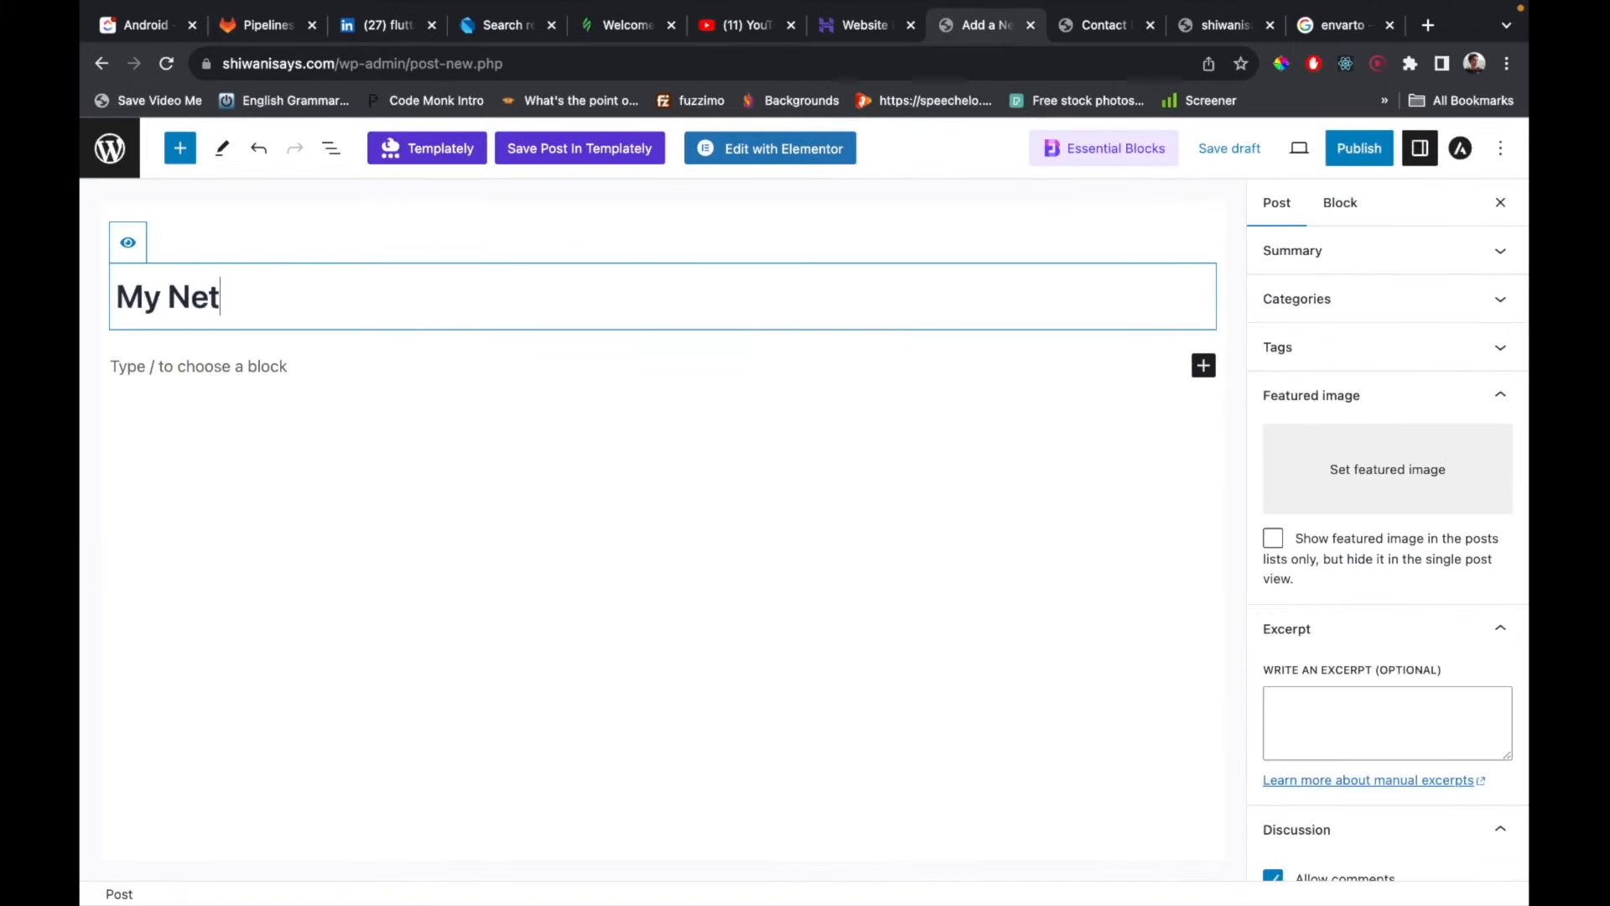
text(ew Post 1)
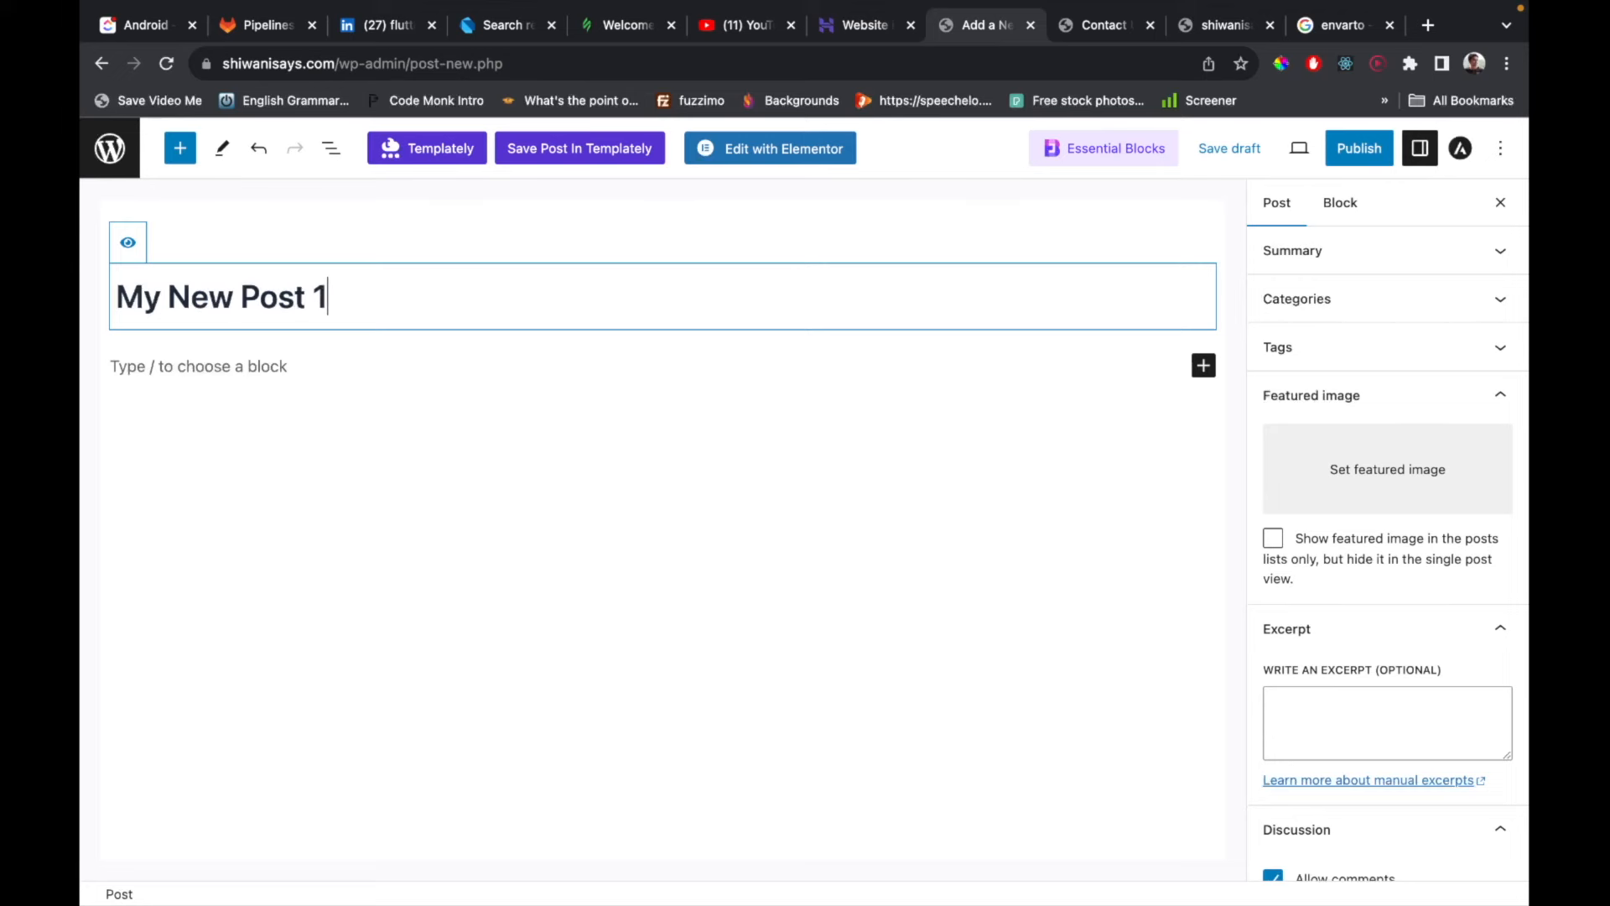
triple_click(255, 294)
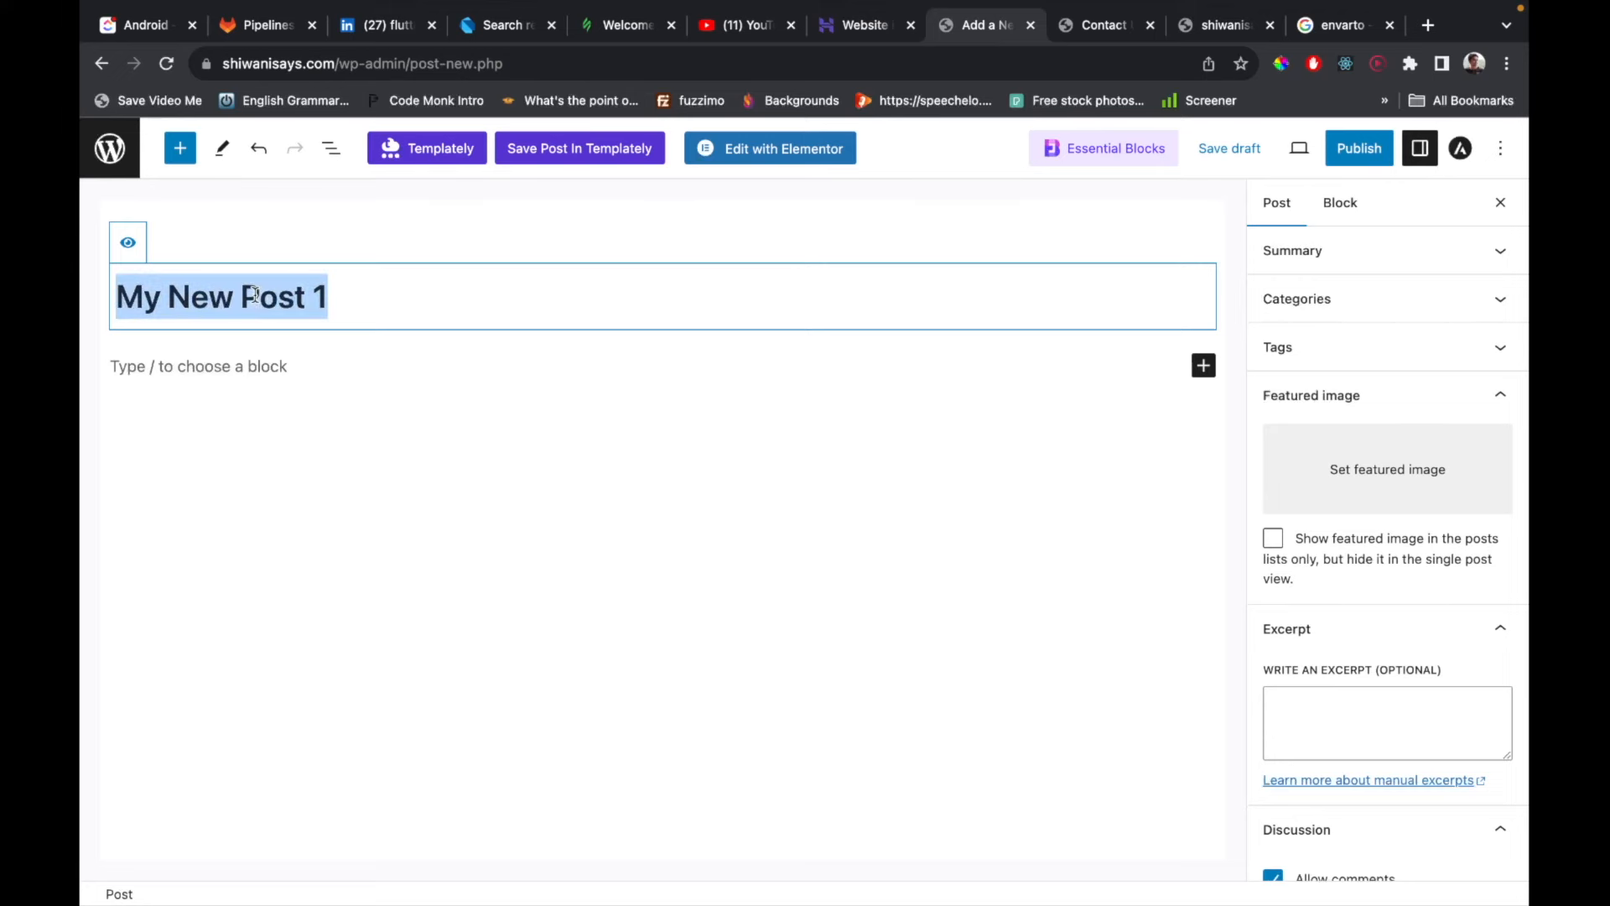
click(233, 434)
click(220, 371)
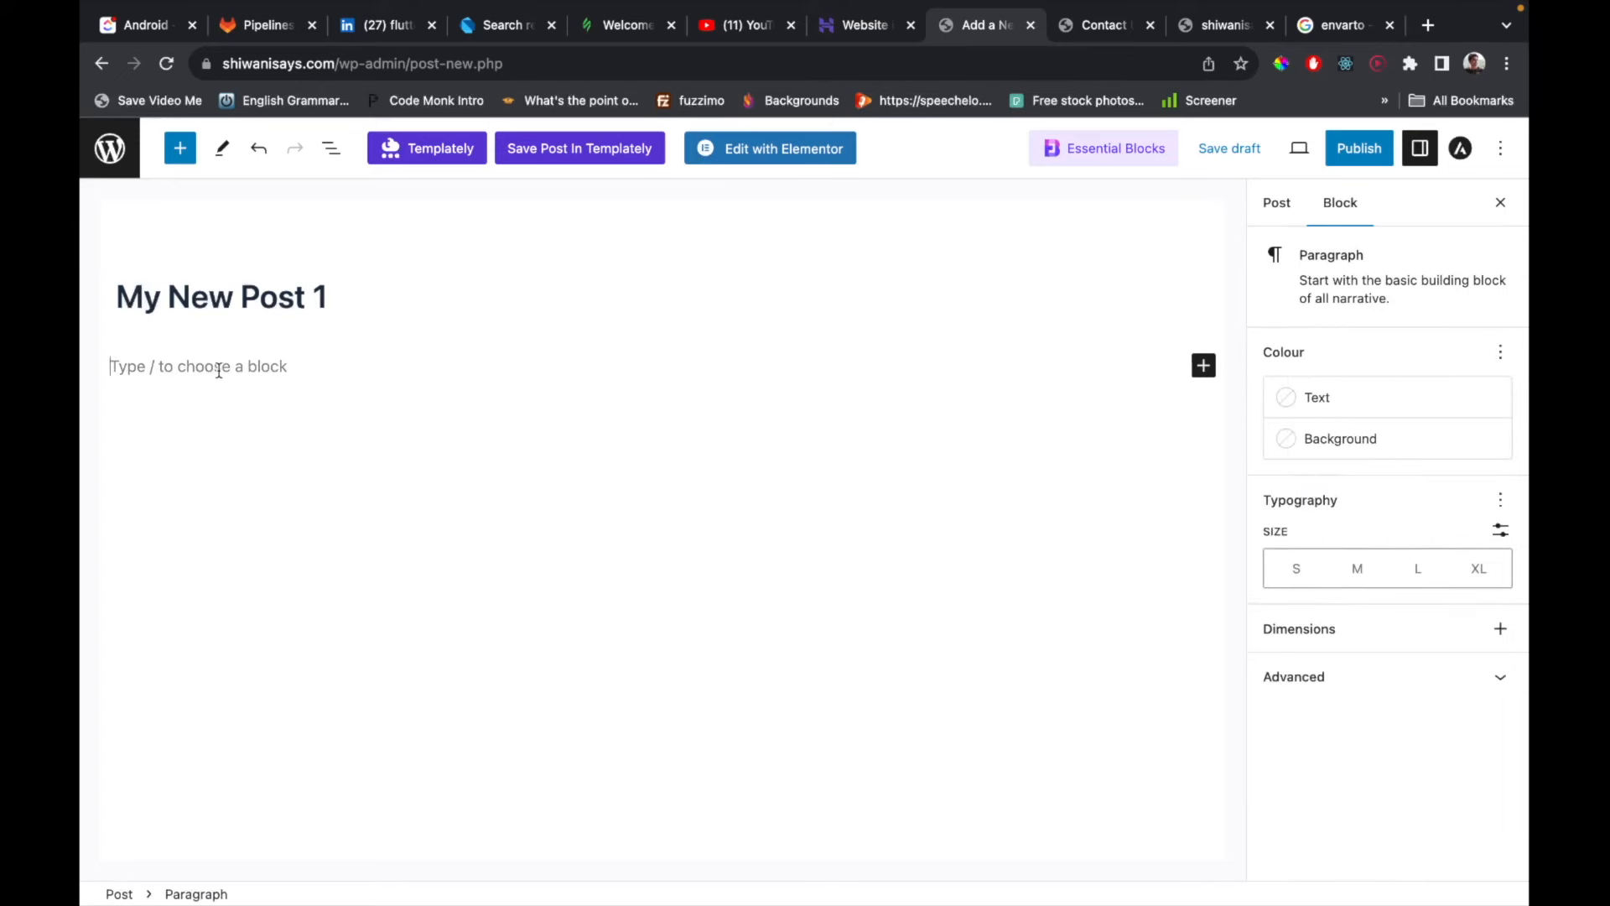
Search the web for "dummy text" in a new browser tab and open the Lorem Ipsum generator site lipsum.com.
click(1431, 26)
text(dum)
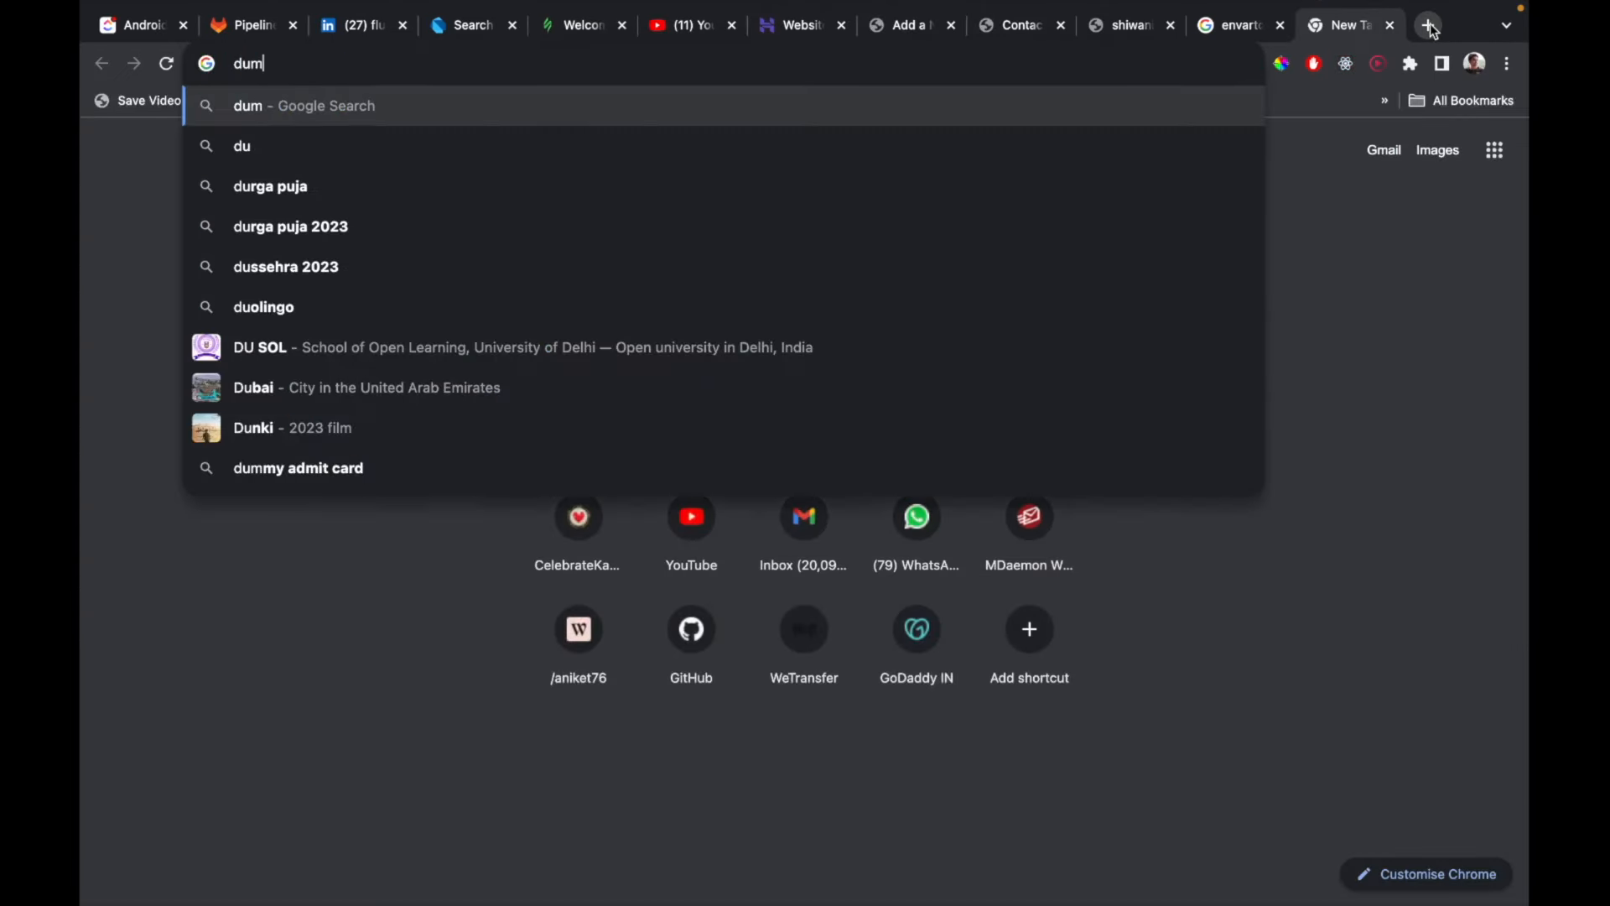
text(m)
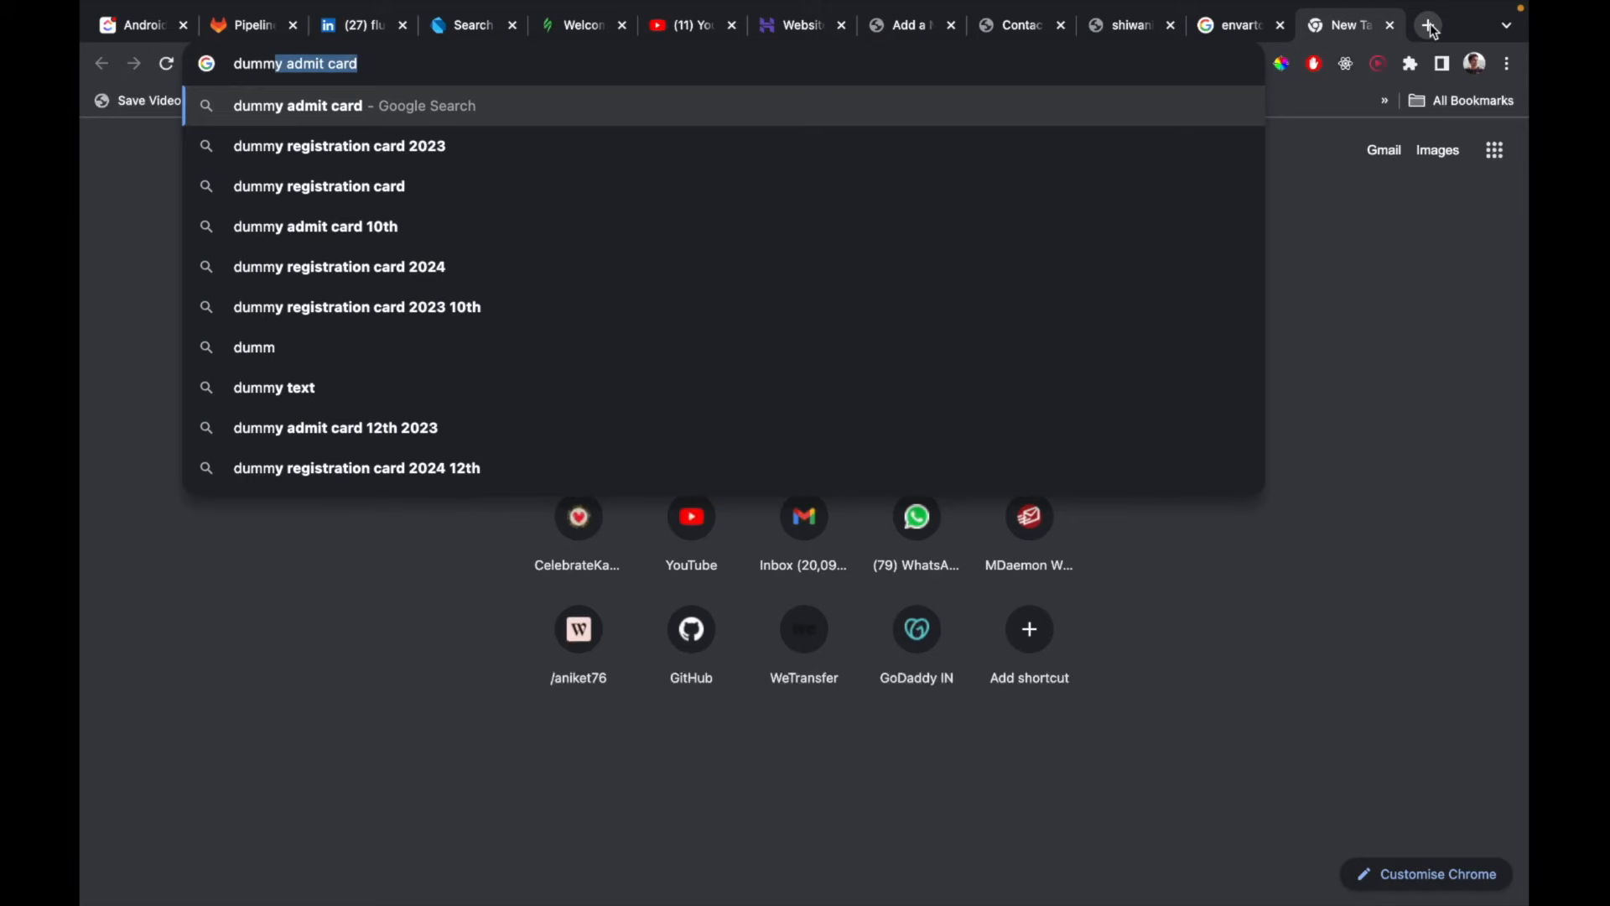
text(y te)
key(Down)
key(Return)
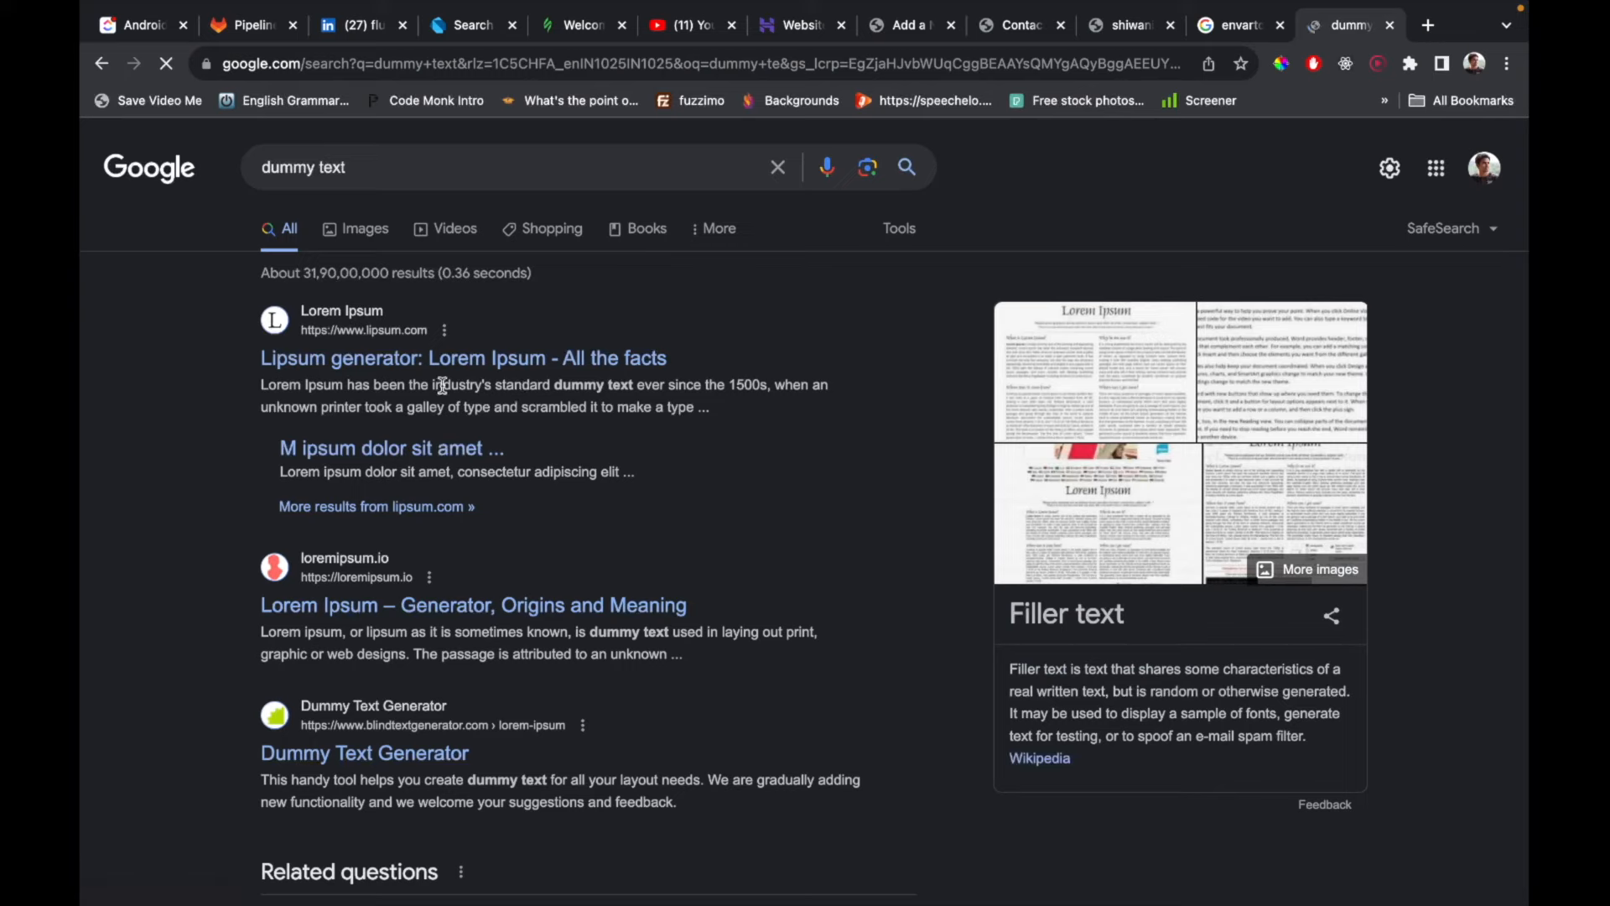
click(539, 381)
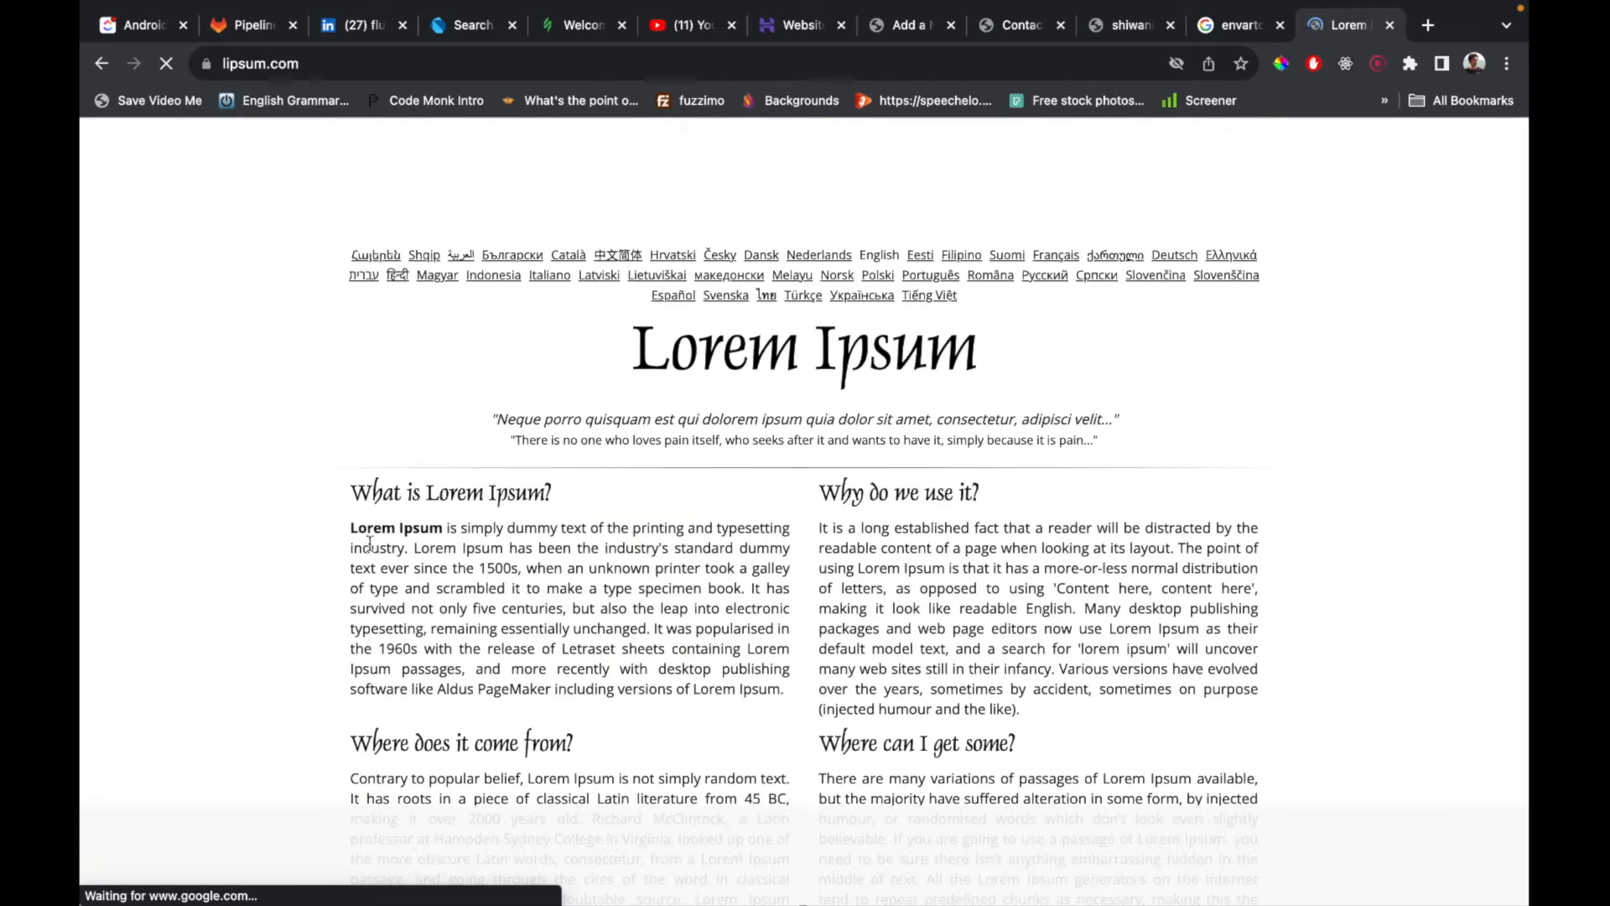
Copy the full paragraph under "What is Lorem Ipsum?".
drag(350, 528, 792, 700)
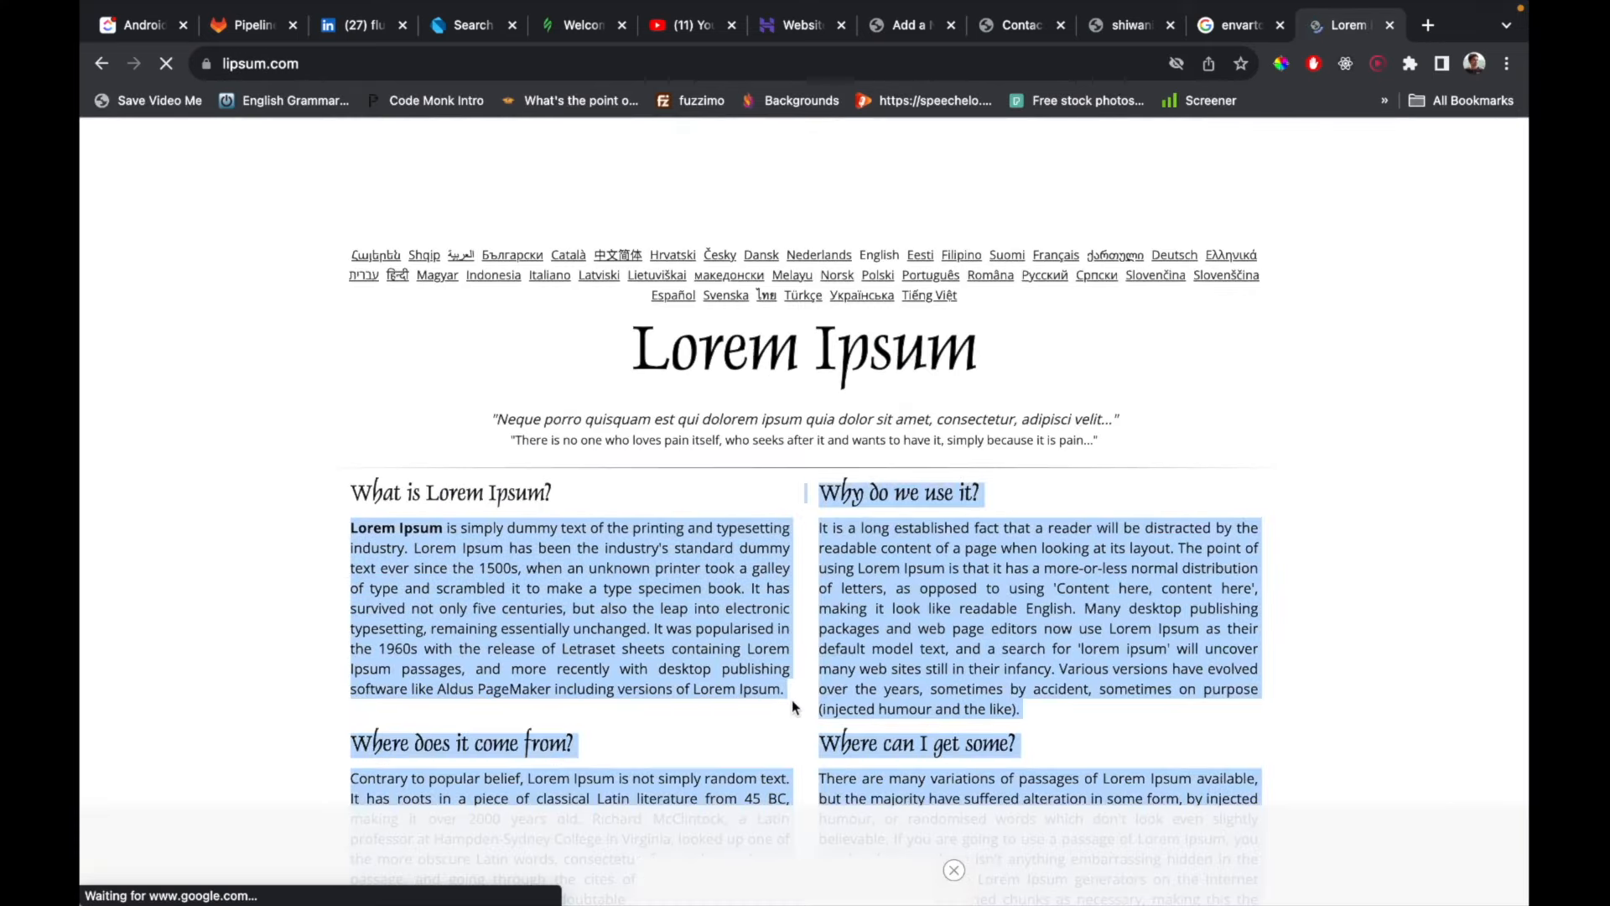
click(792, 700)
drag(367, 525, 785, 691)
key(ctrl+c)
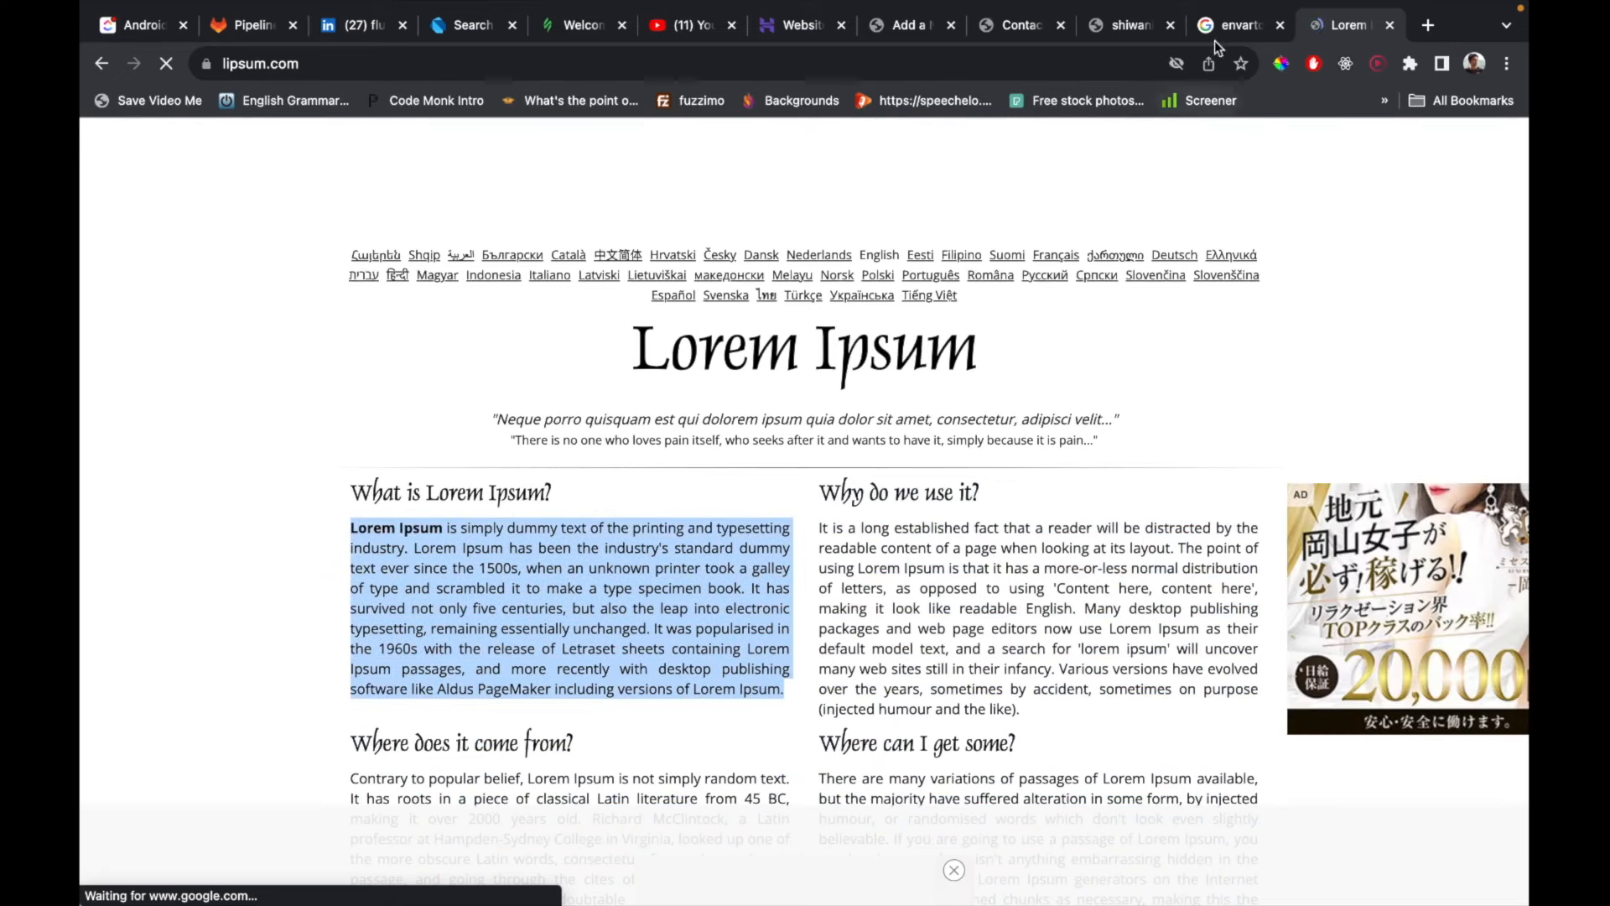
Return to the new post, paste the copied Lorem Ipsum paragraph into its body, and open the featured image selection.
click(905, 25)
click(638, 429)
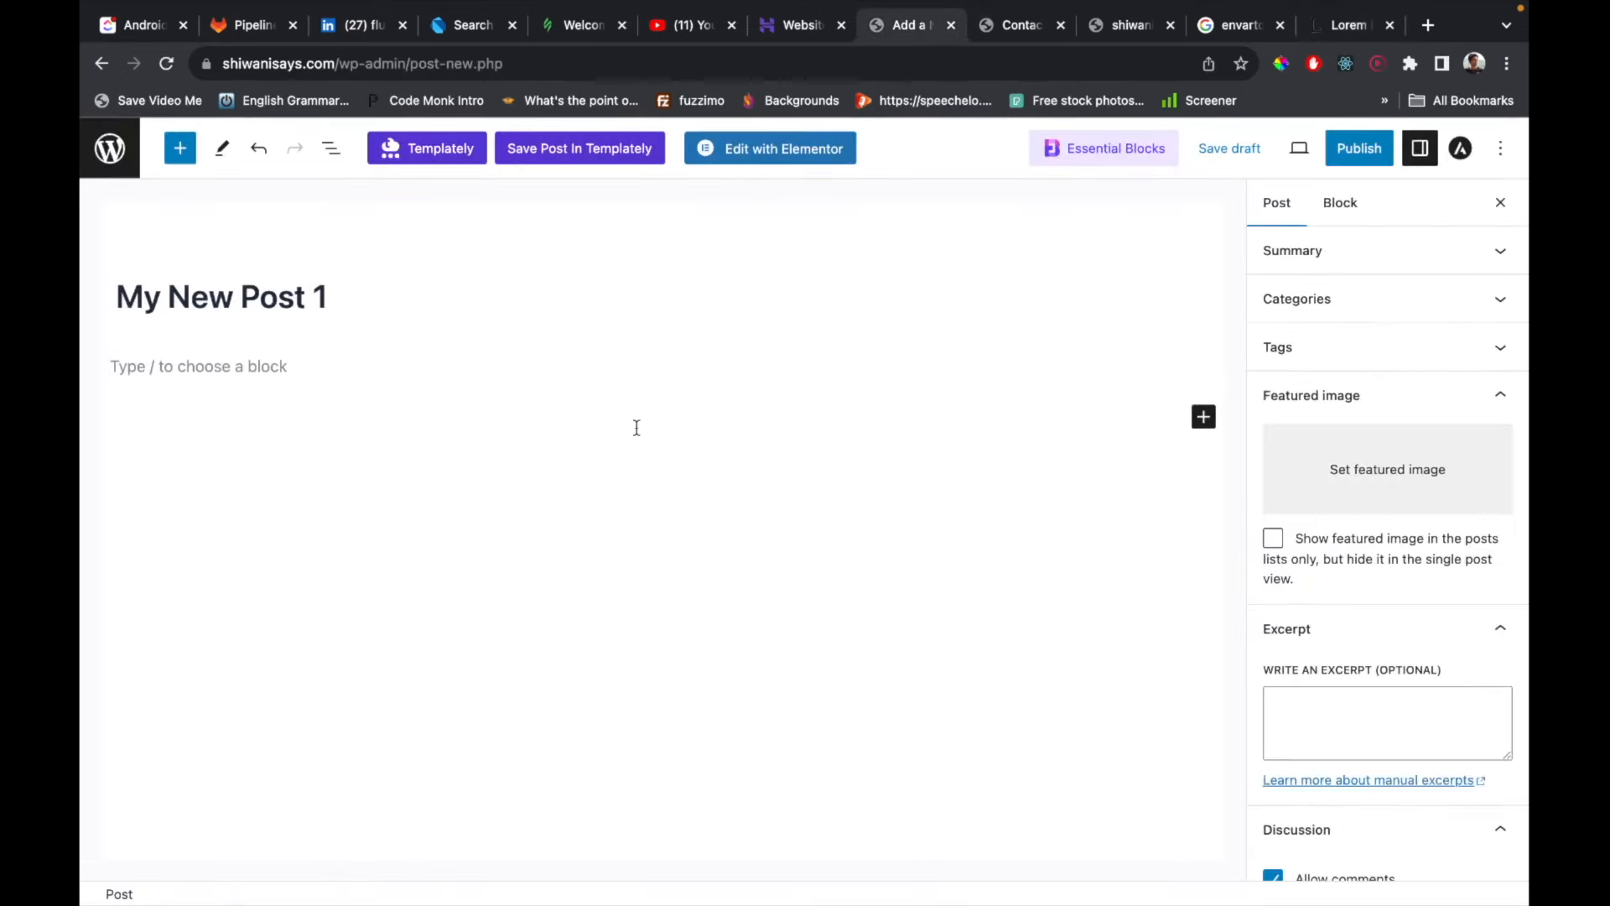
click(429, 395)
key(ctrl+v)
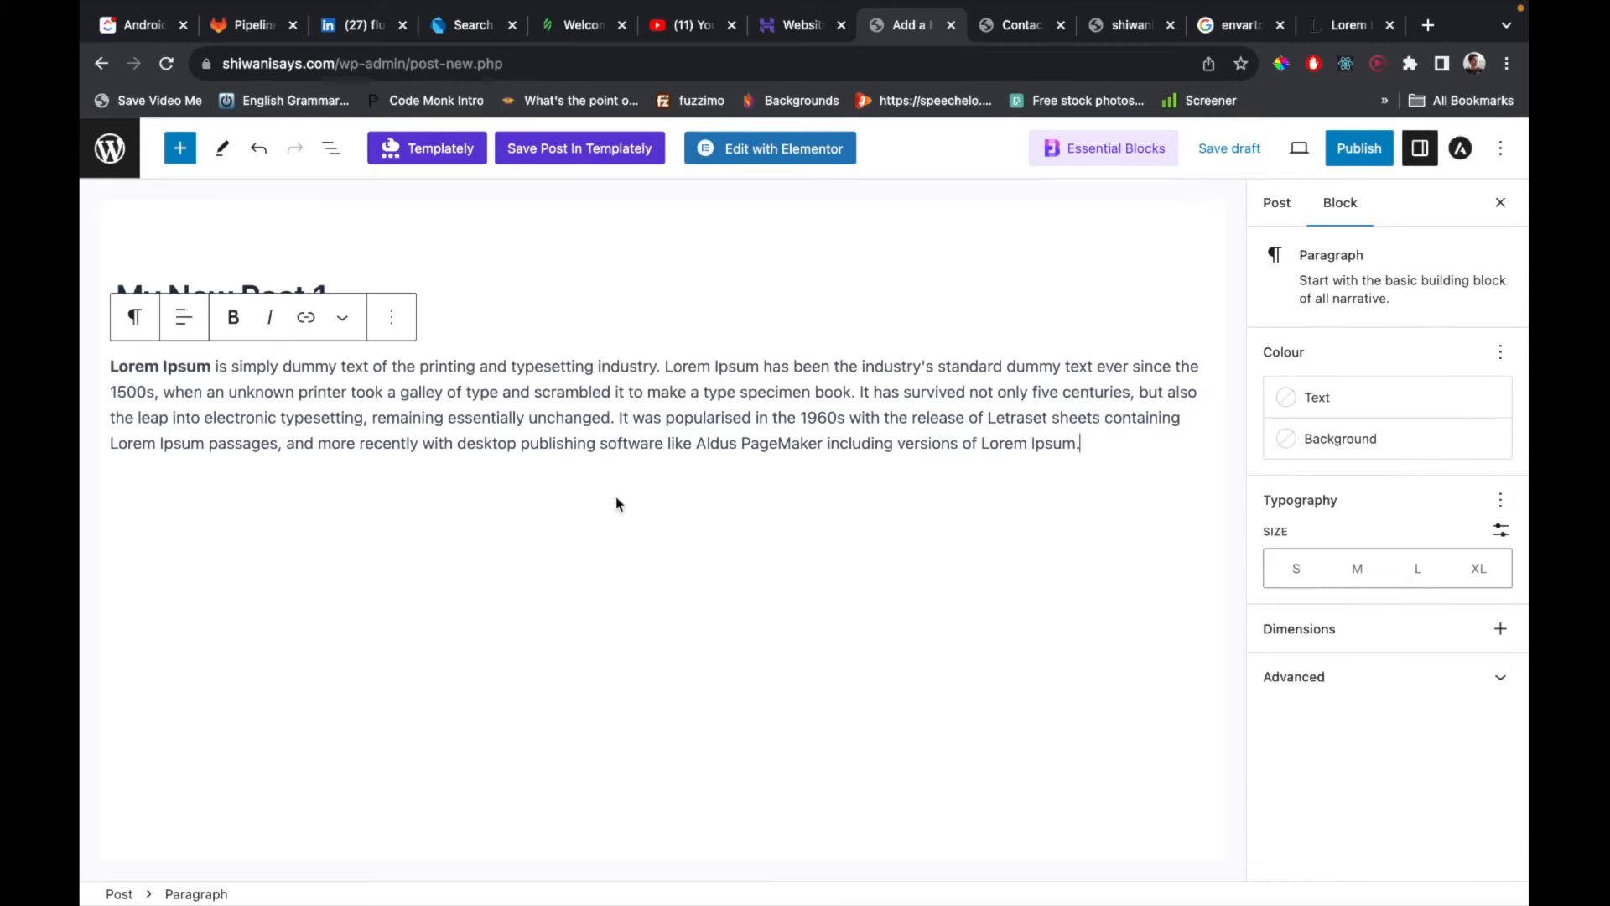
click(616, 496)
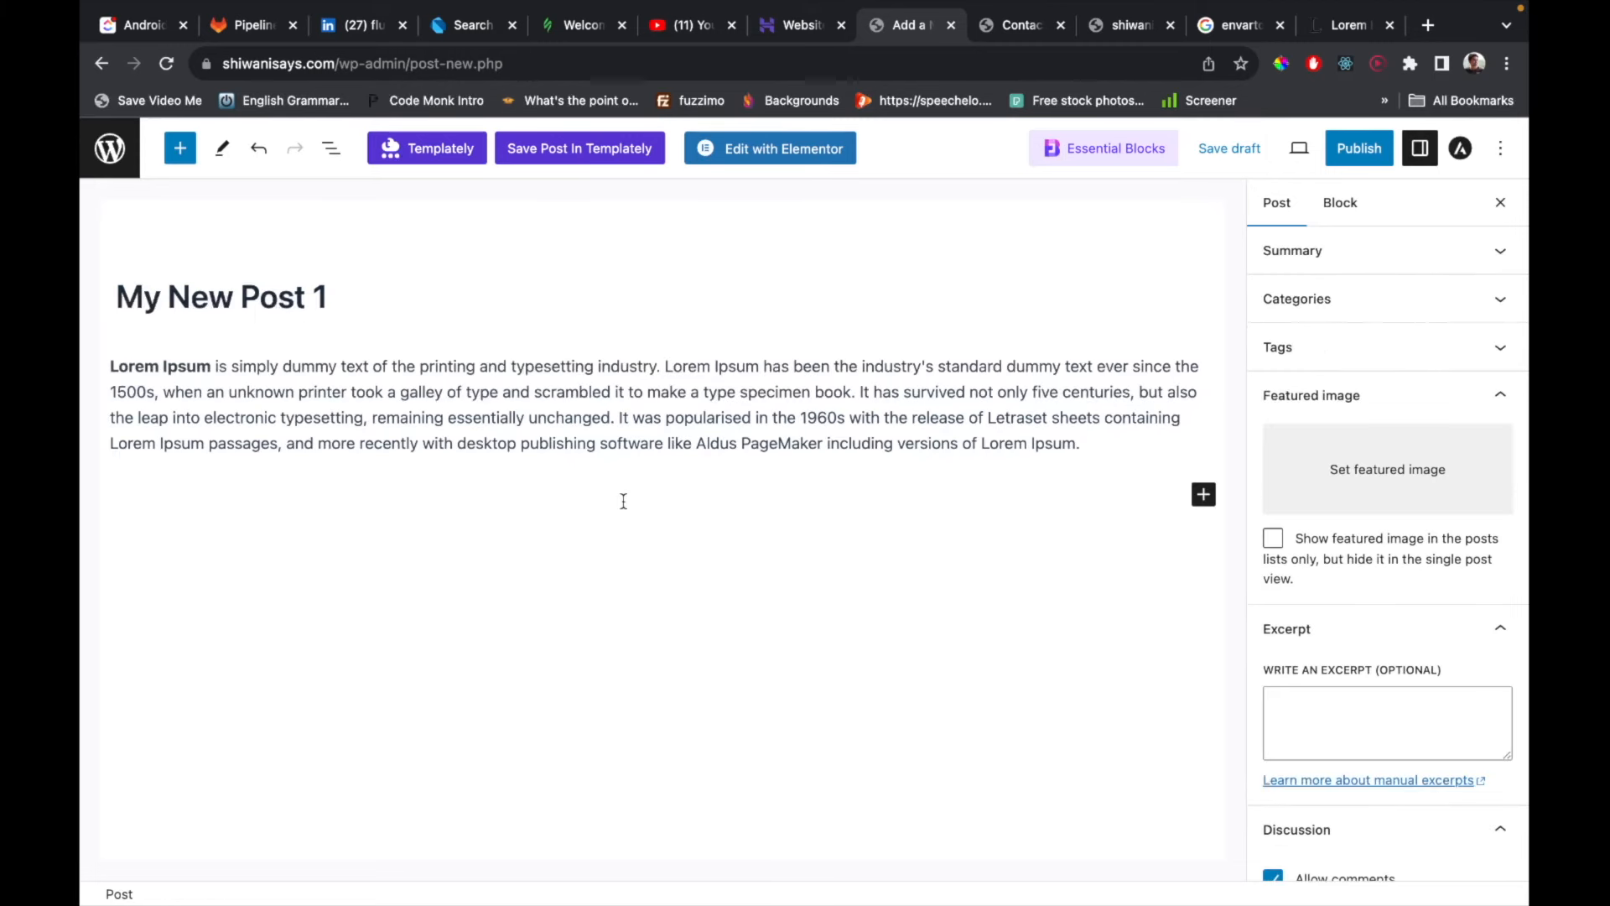
click(1374, 496)
click(818, 518)
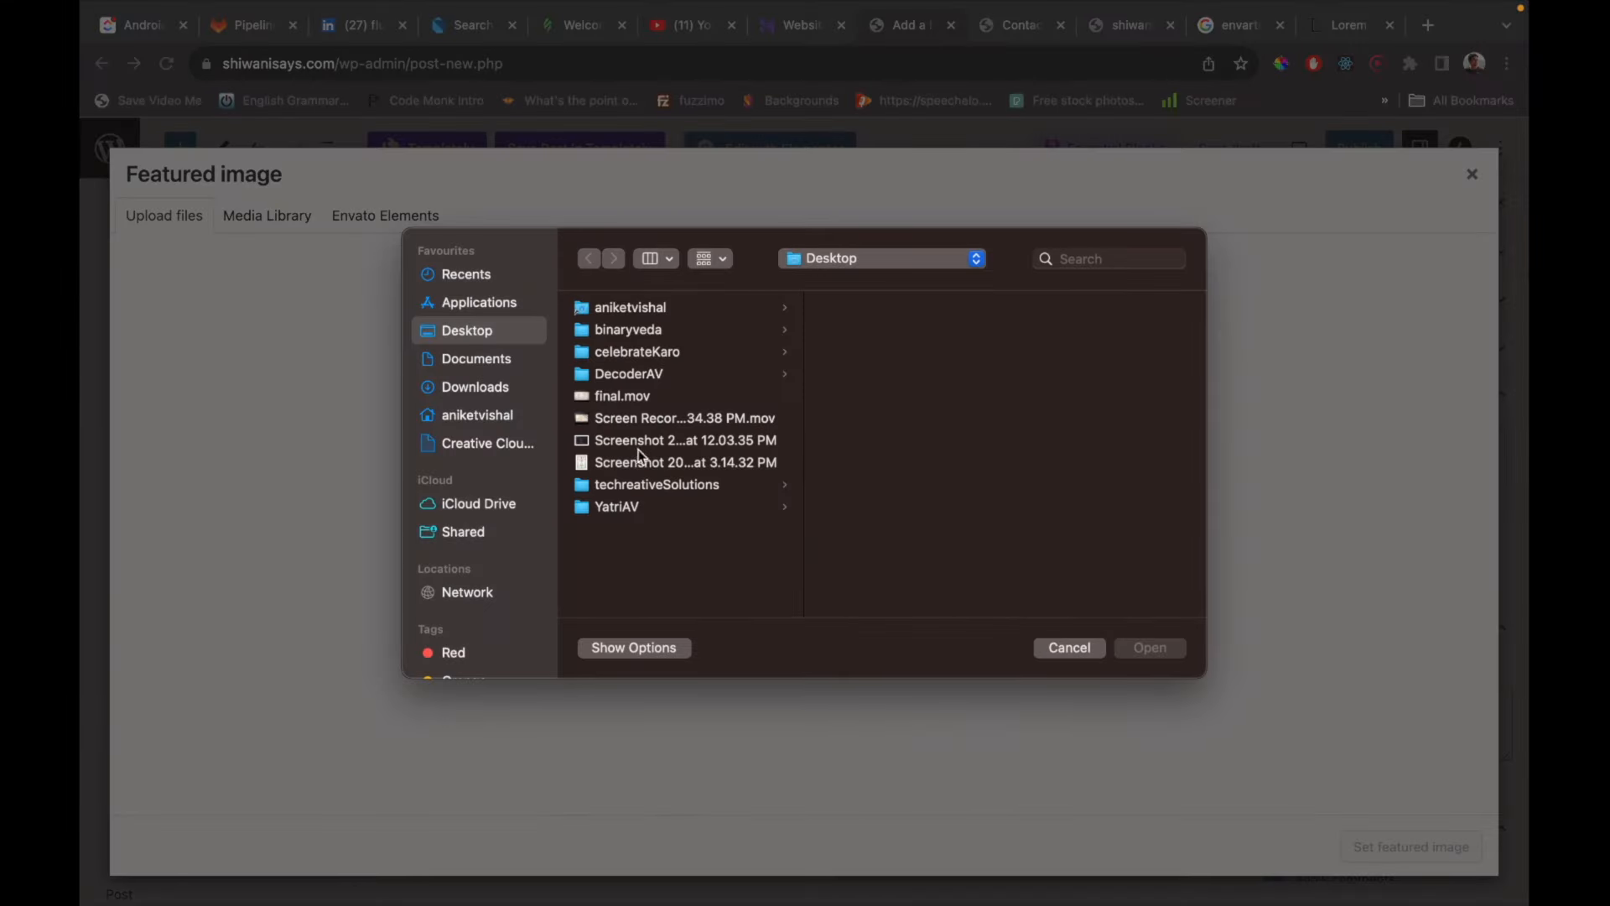
click(632, 445)
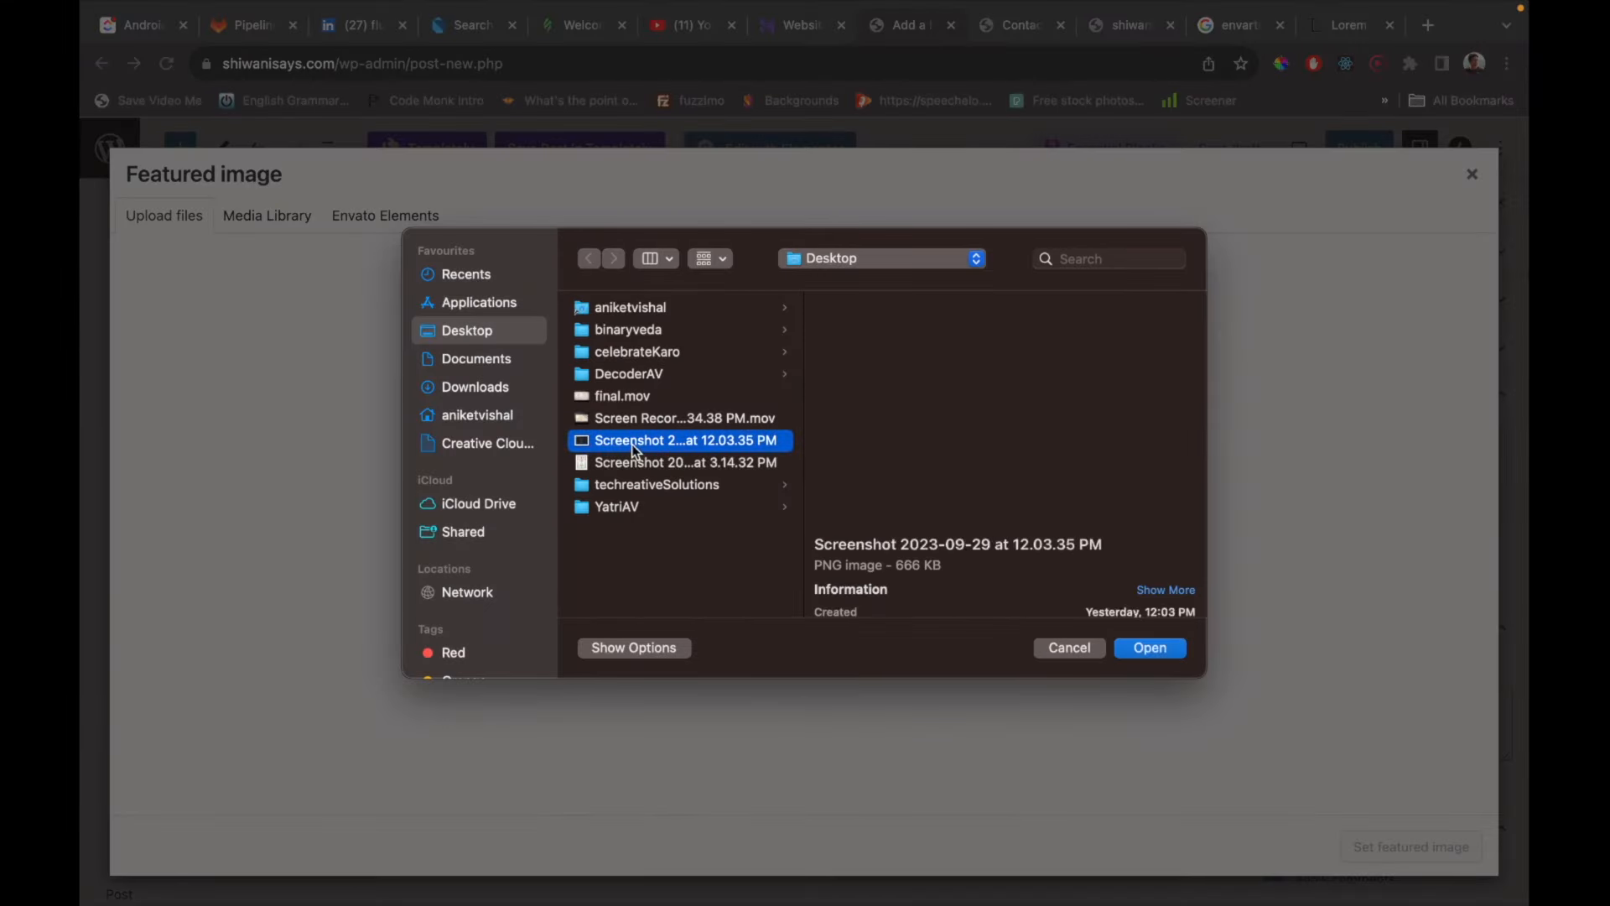
click(631, 462)
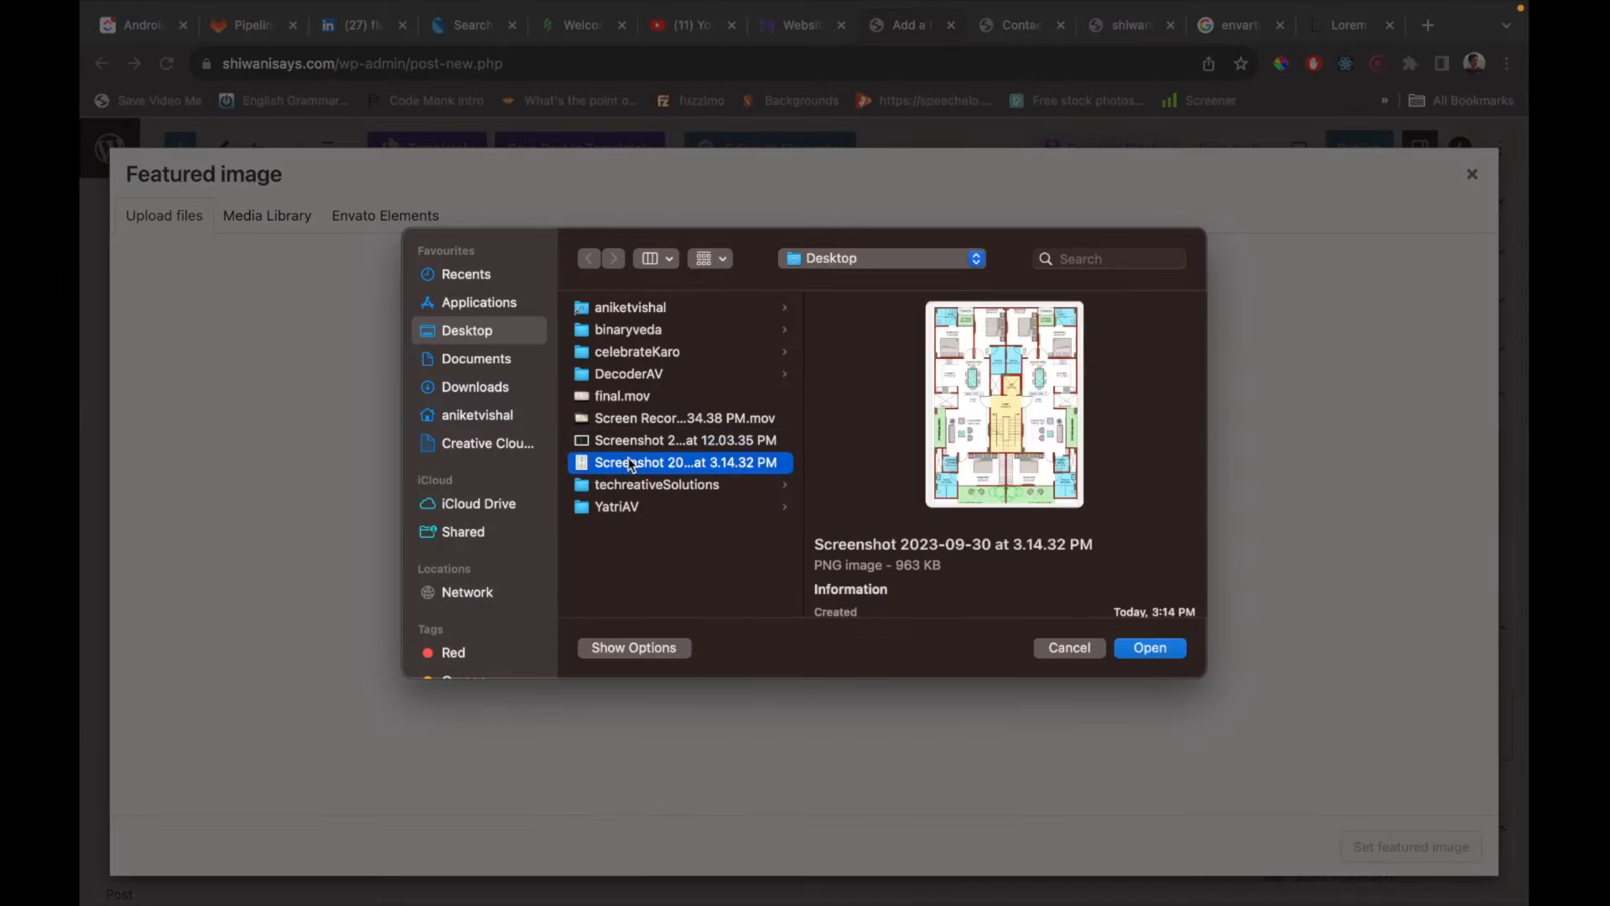
click(664, 418)
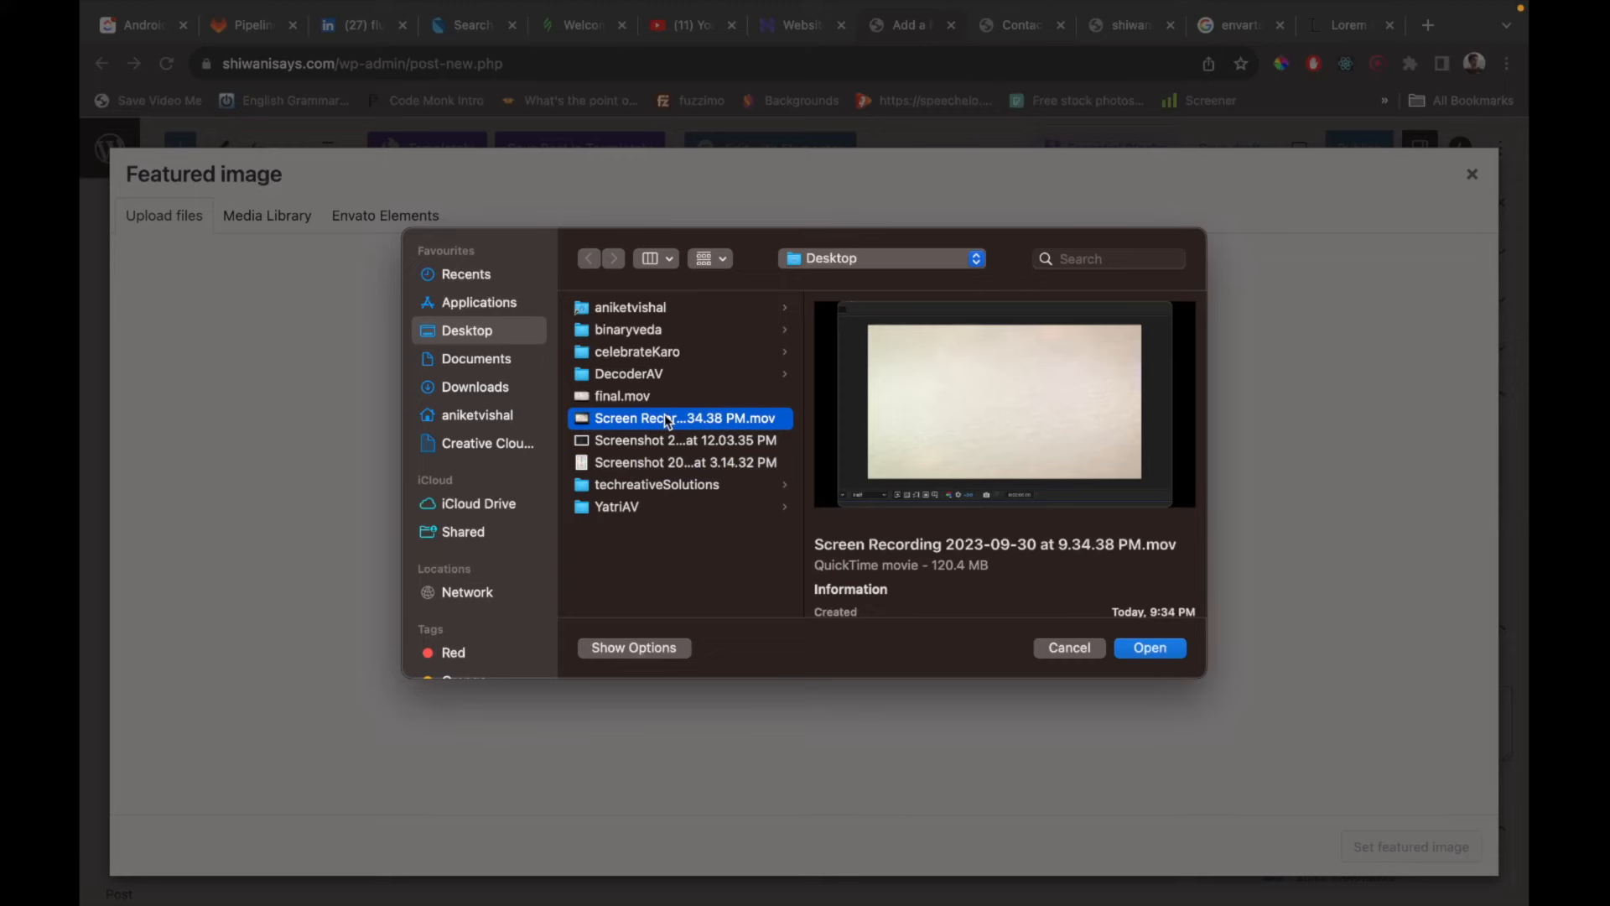
click(658, 440)
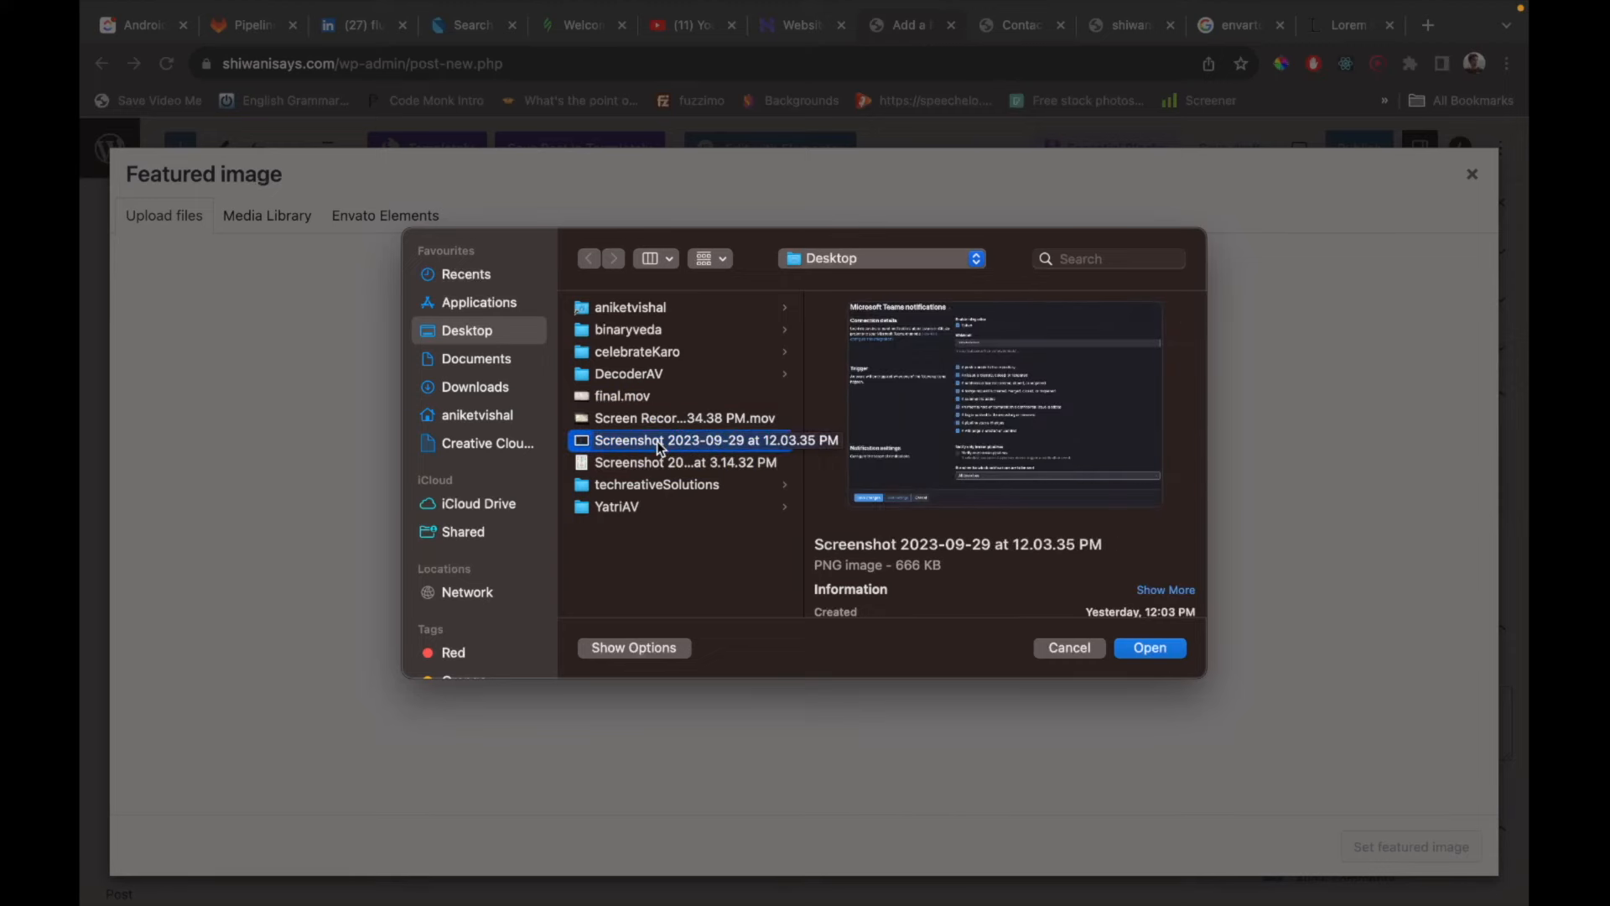
click(1062, 650)
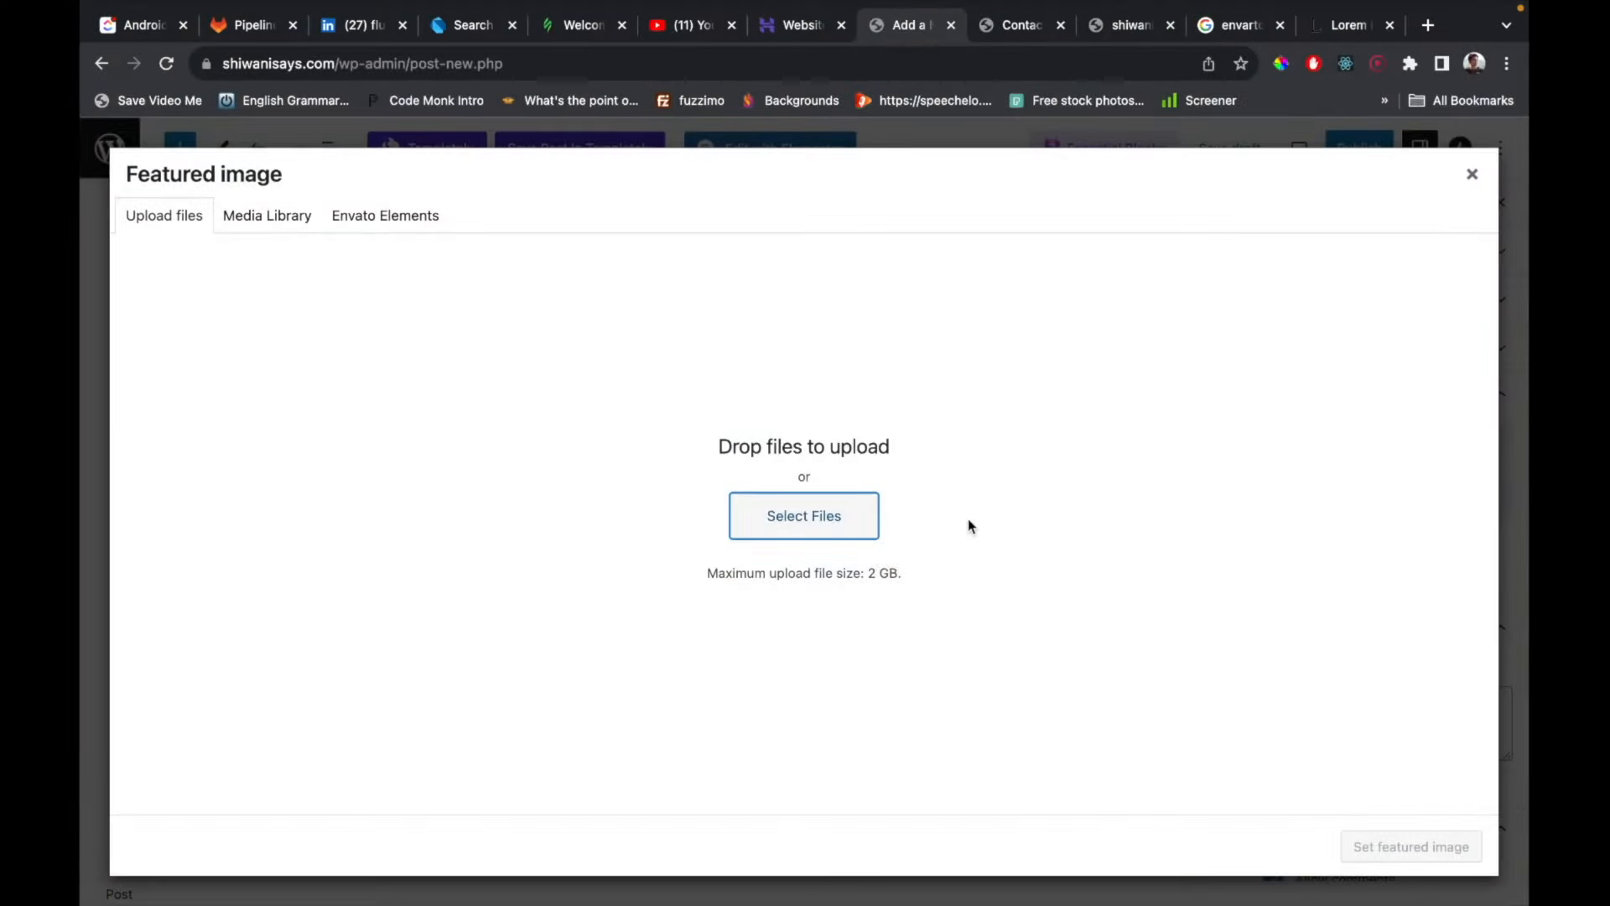
Set the makeup brushes picture from the media library as the post's featured image.
click(260, 215)
click(346, 220)
click(271, 220)
scroll(708, 617, down, 3)
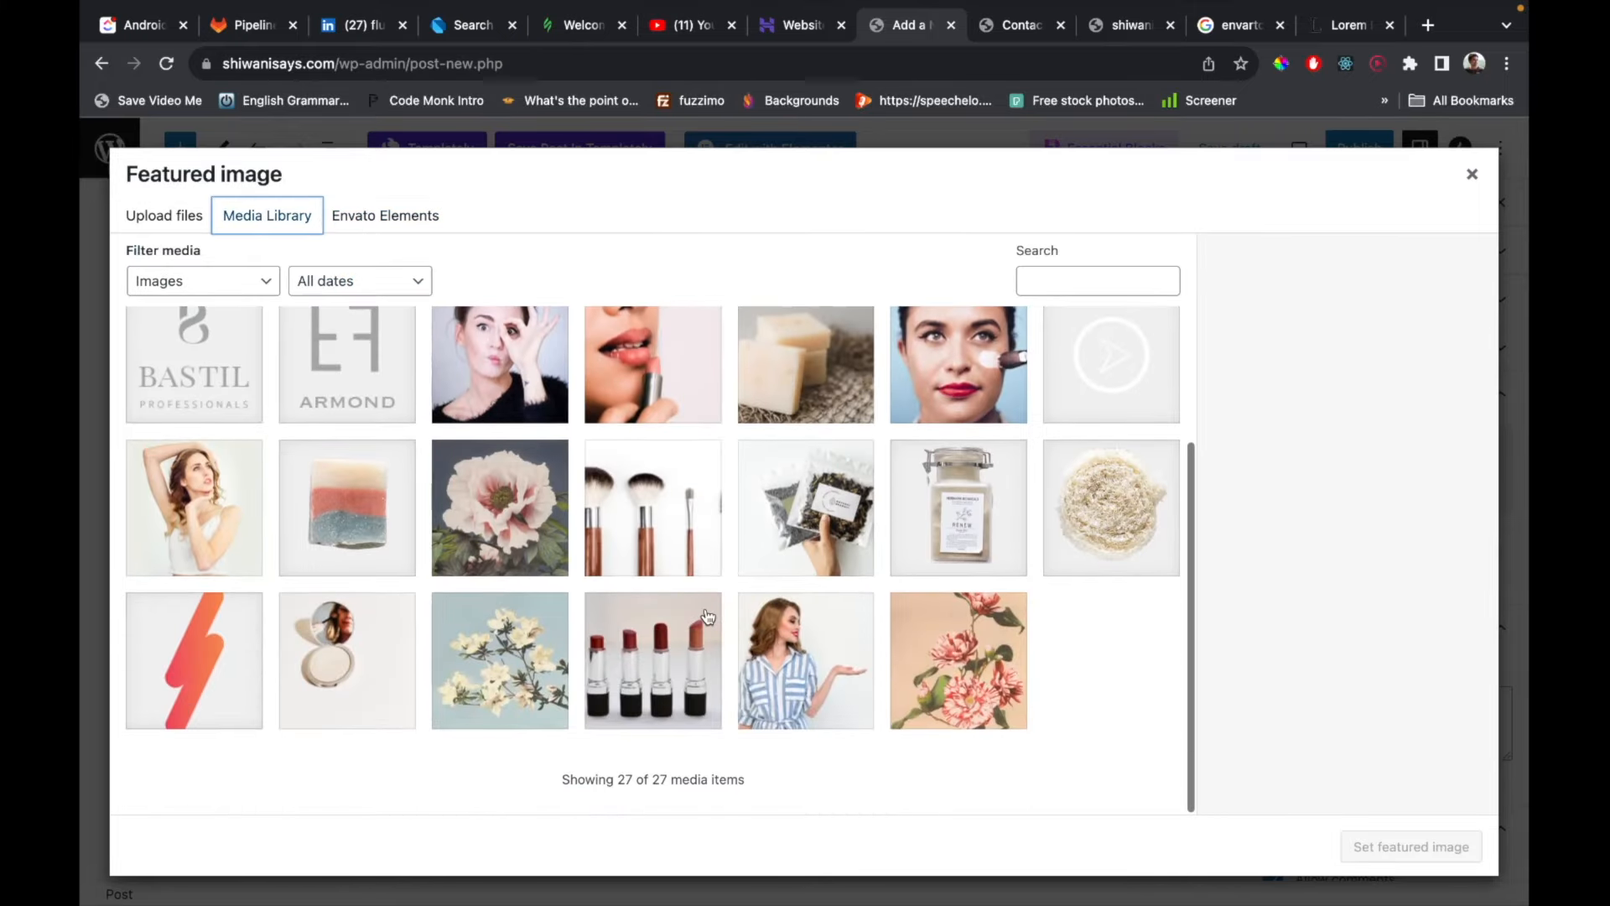
click(638, 526)
click(1411, 846)
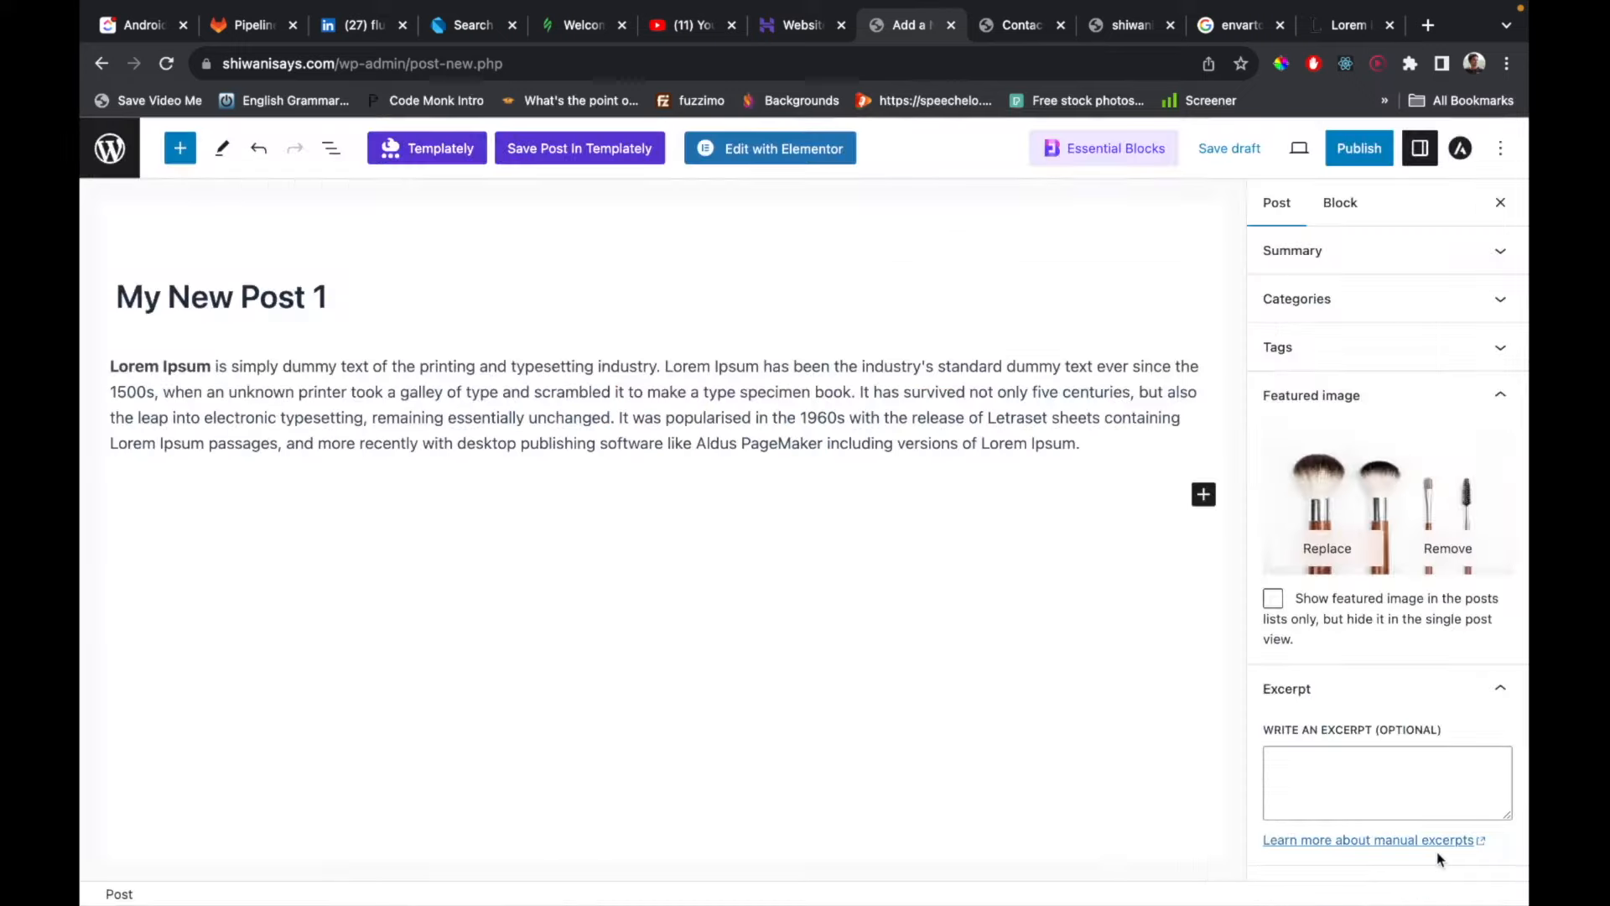
Publish "My New Post 1" and return to the list of all posts.
scroll(1426, 587, down, 1)
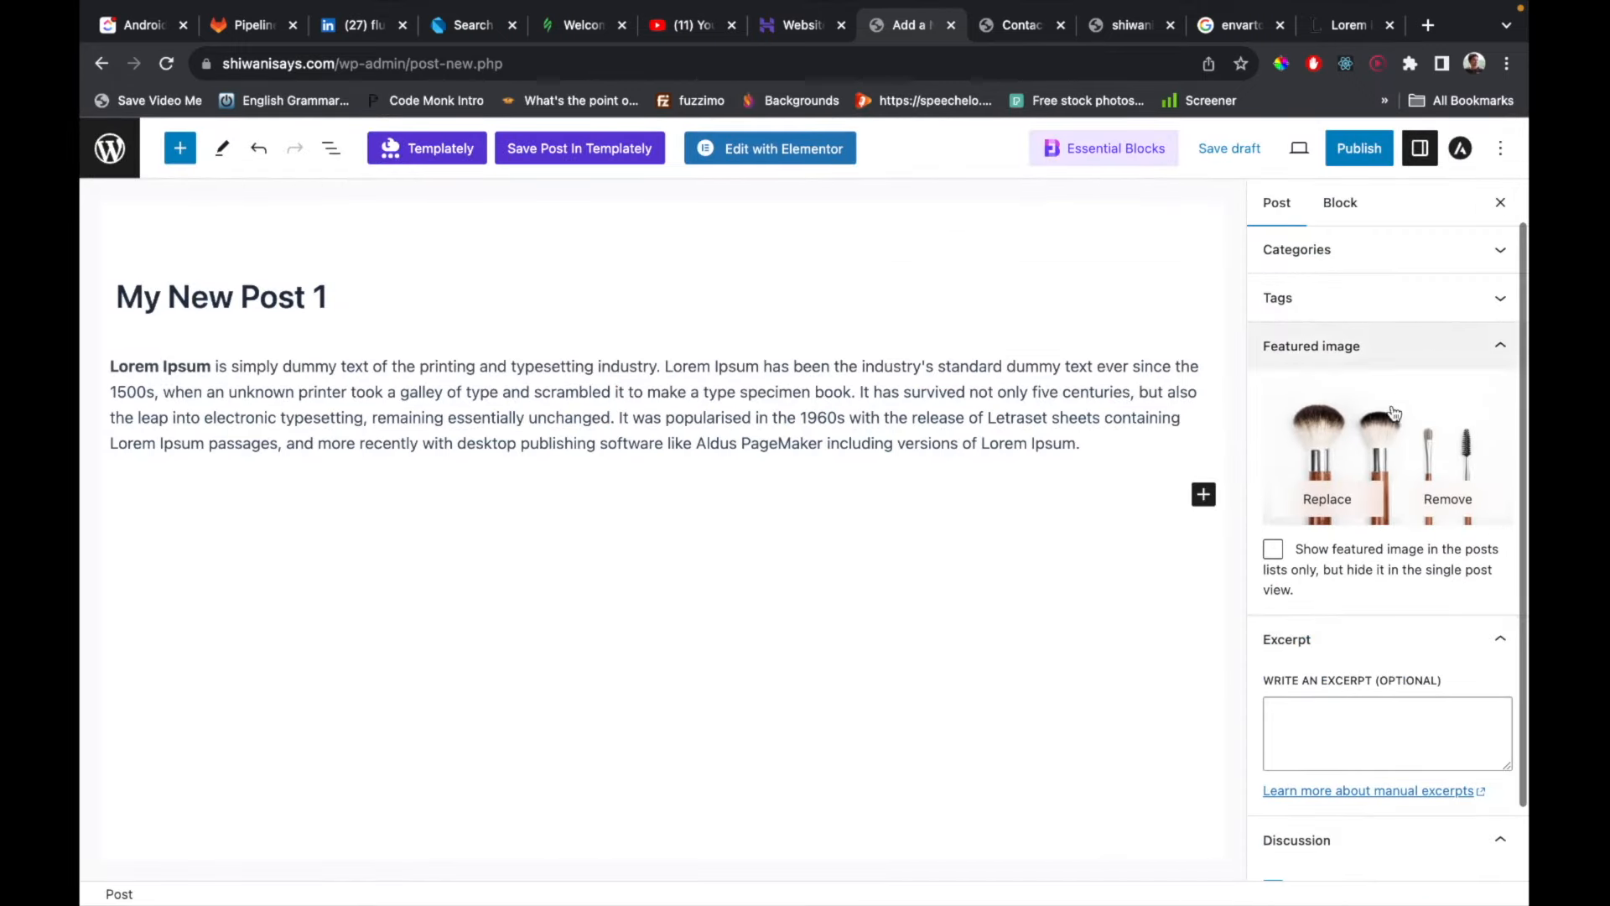
scroll(1408, 501, down, 2)
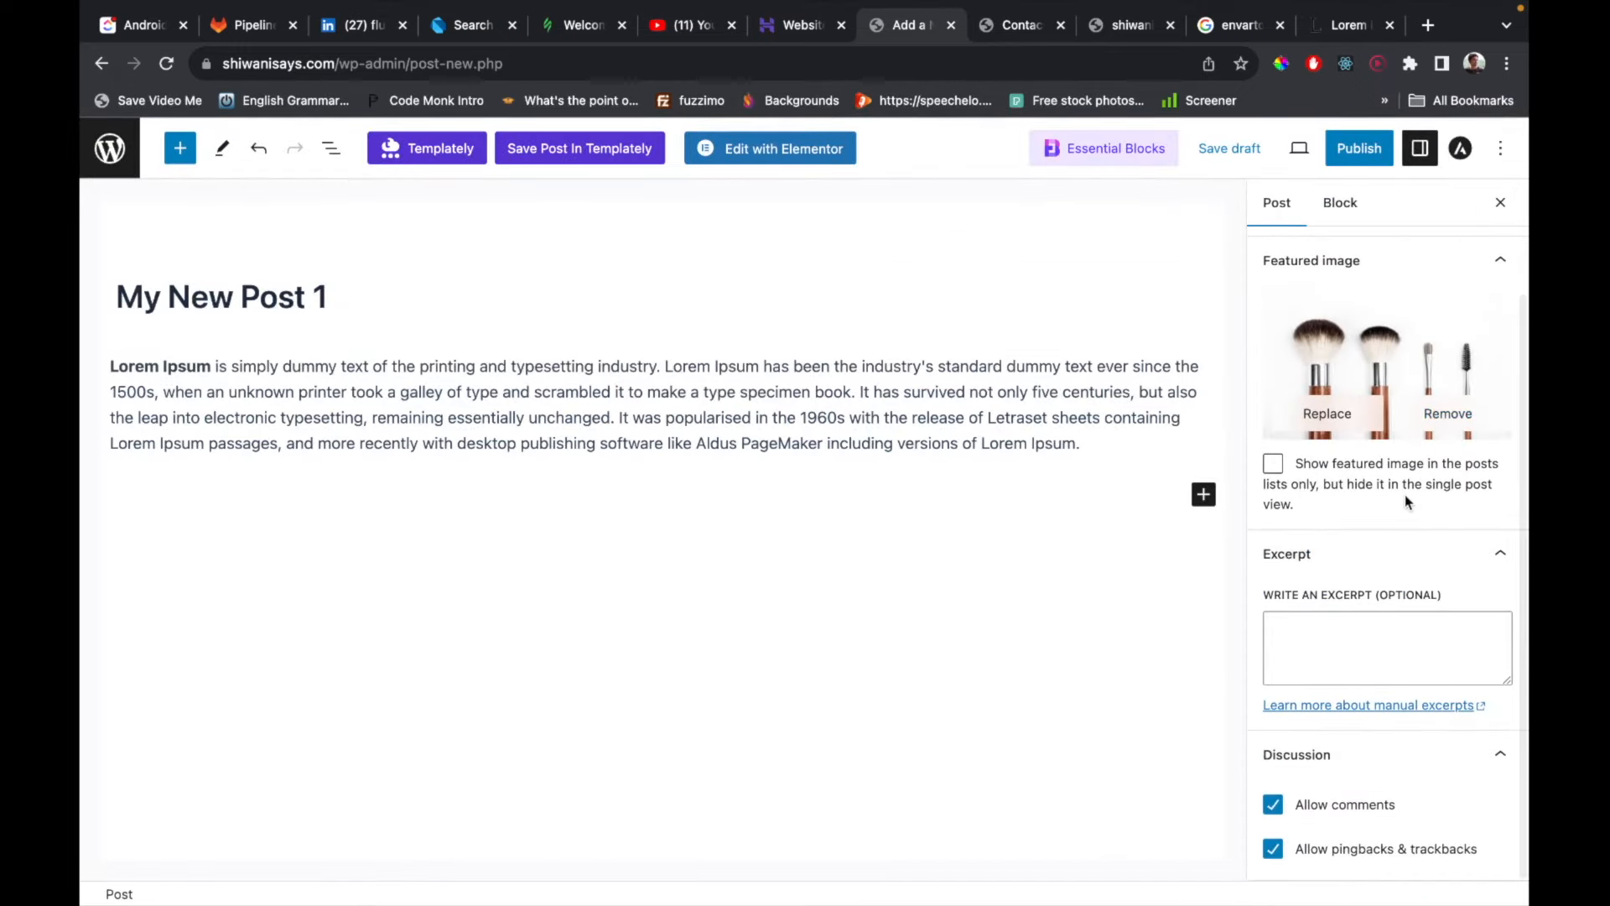
click(1383, 148)
click(1339, 151)
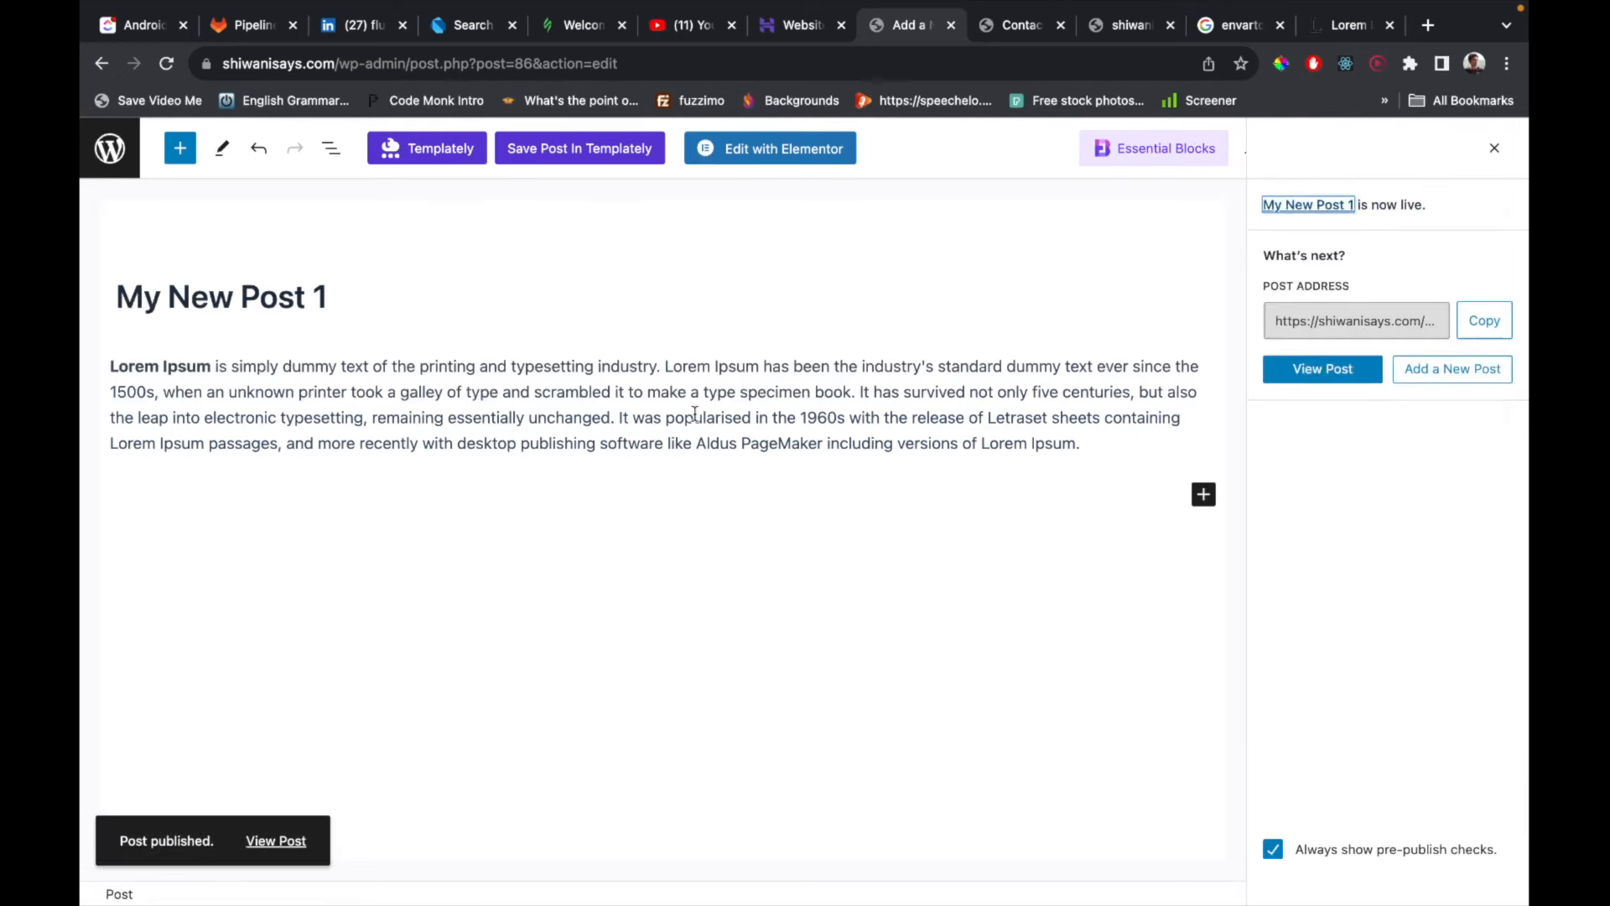
click(118, 147)
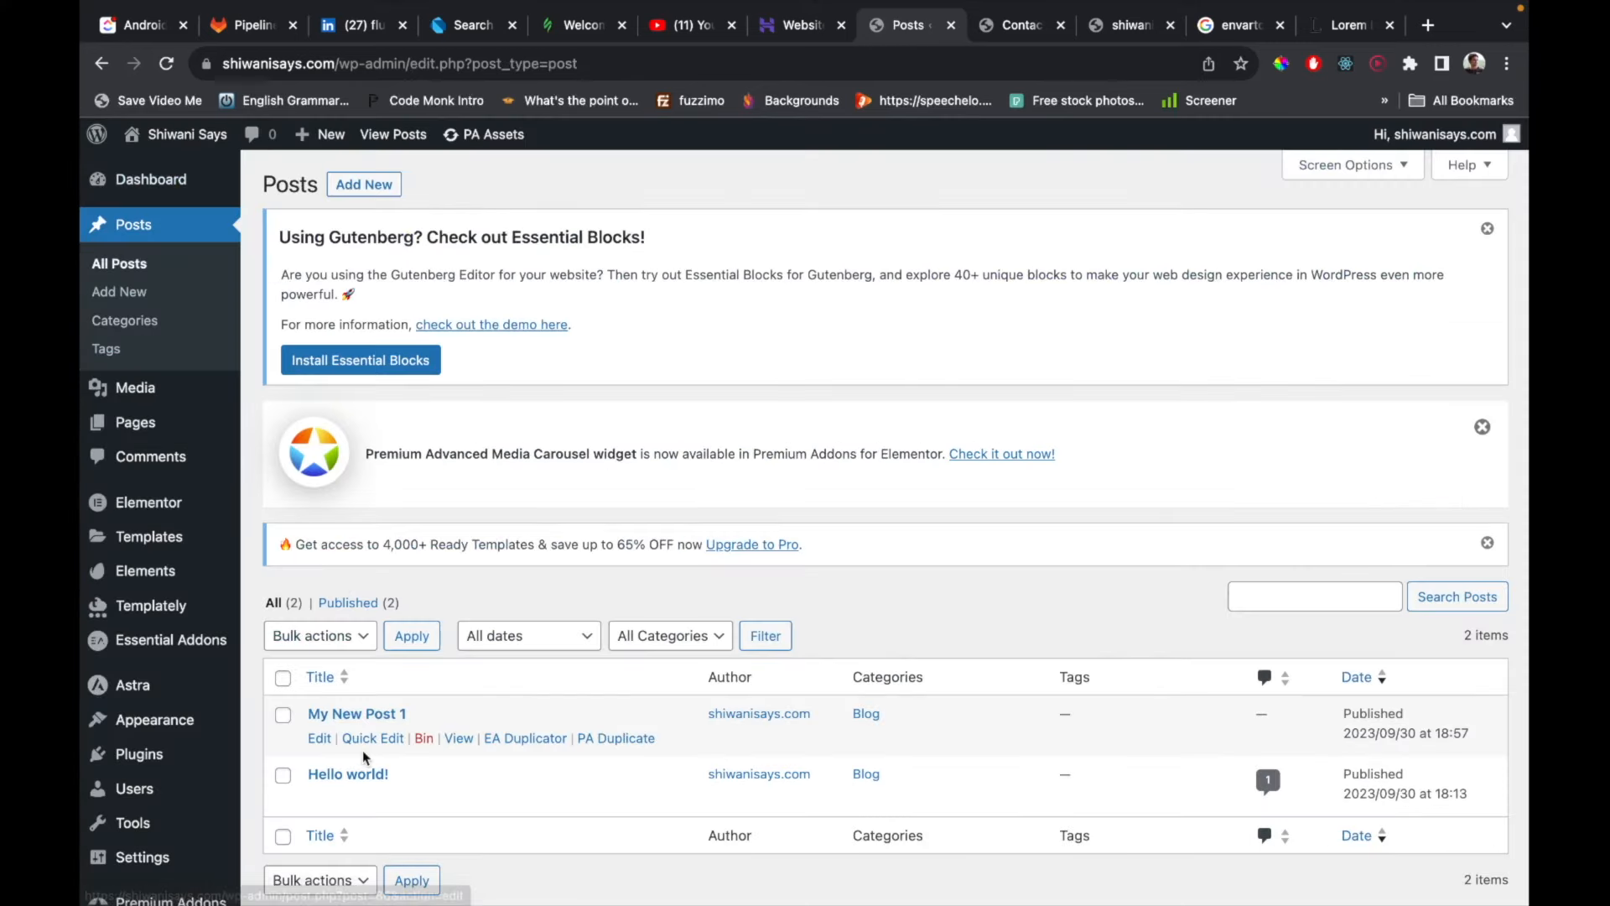
Create another post titled "Post 2" with the copied Lorem Ipsum paragraph as its body text.
scroll(377, 713, down, 1)
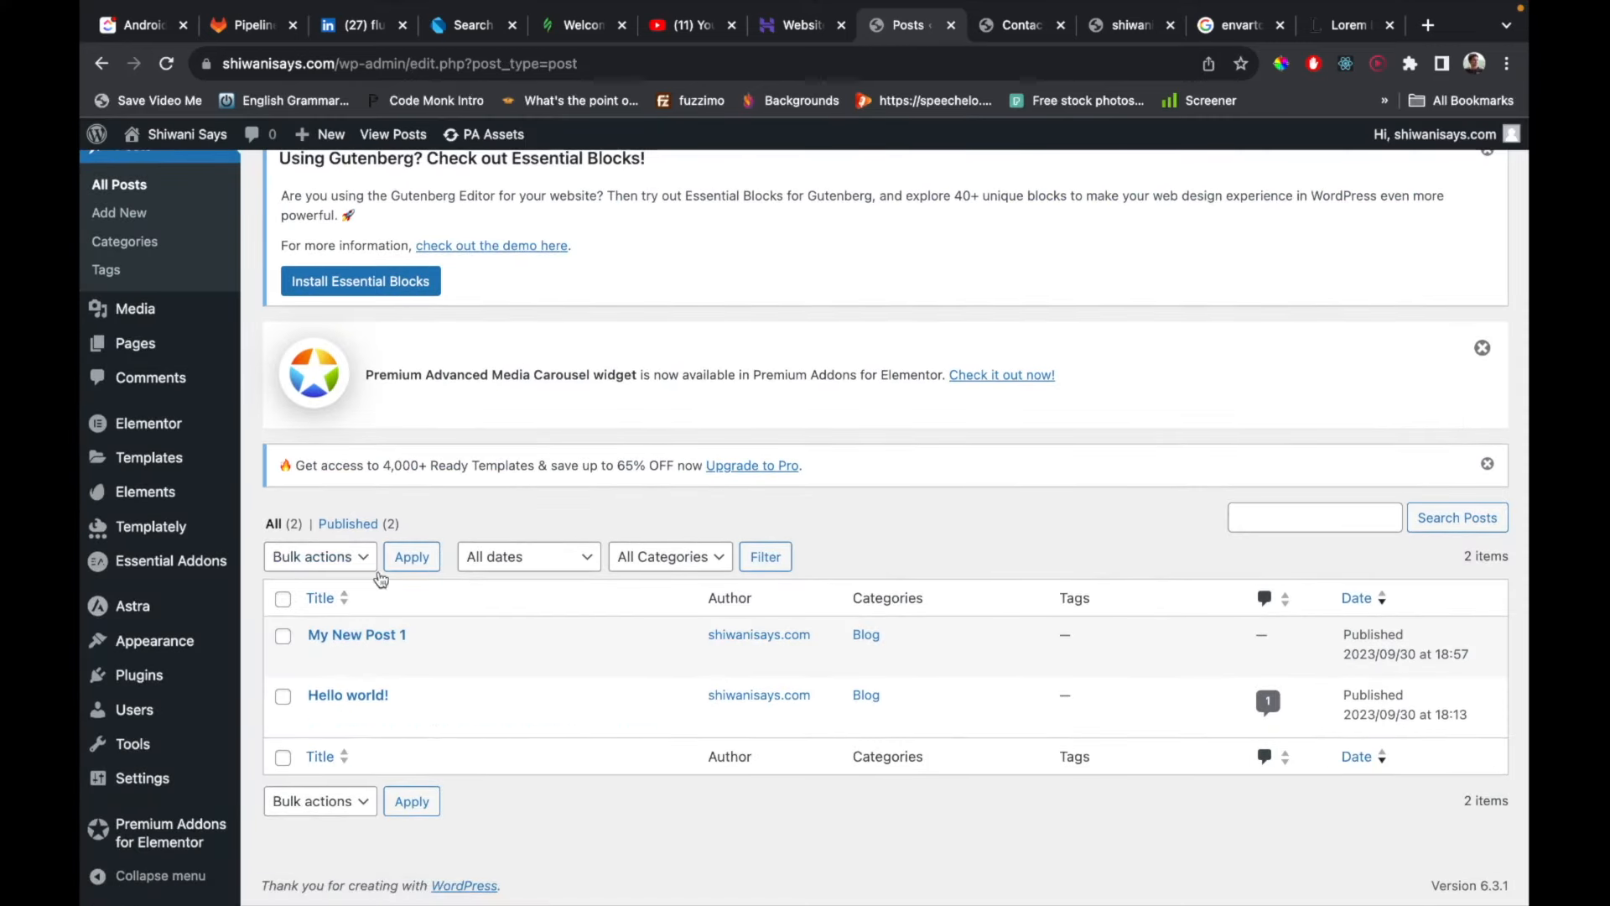
scroll(345, 319, up, 1)
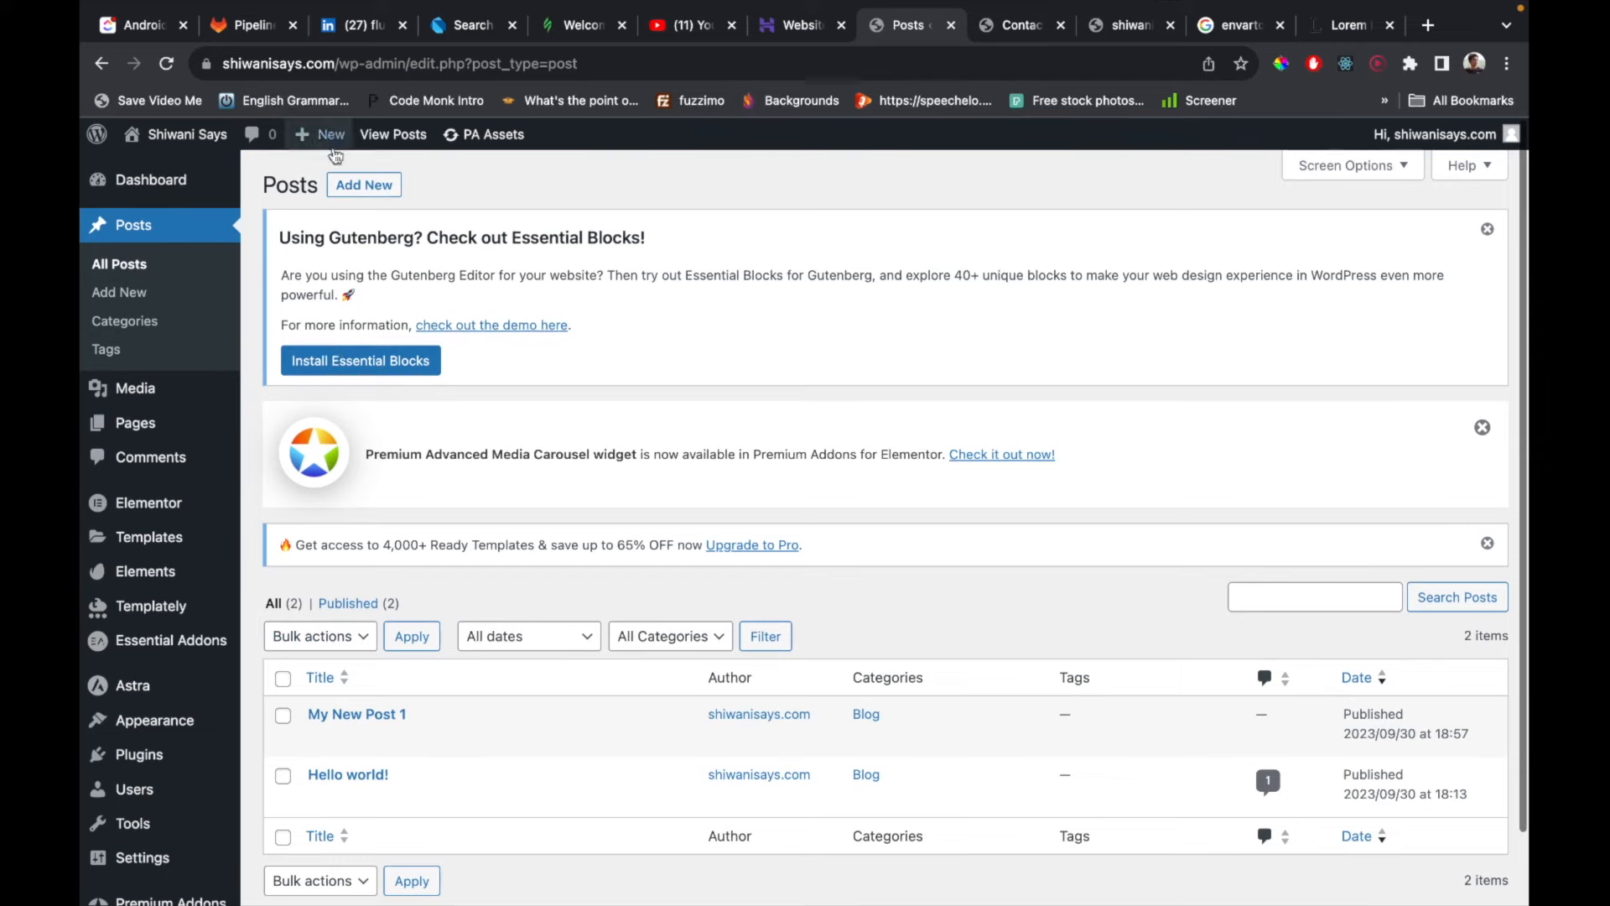
click(351, 189)
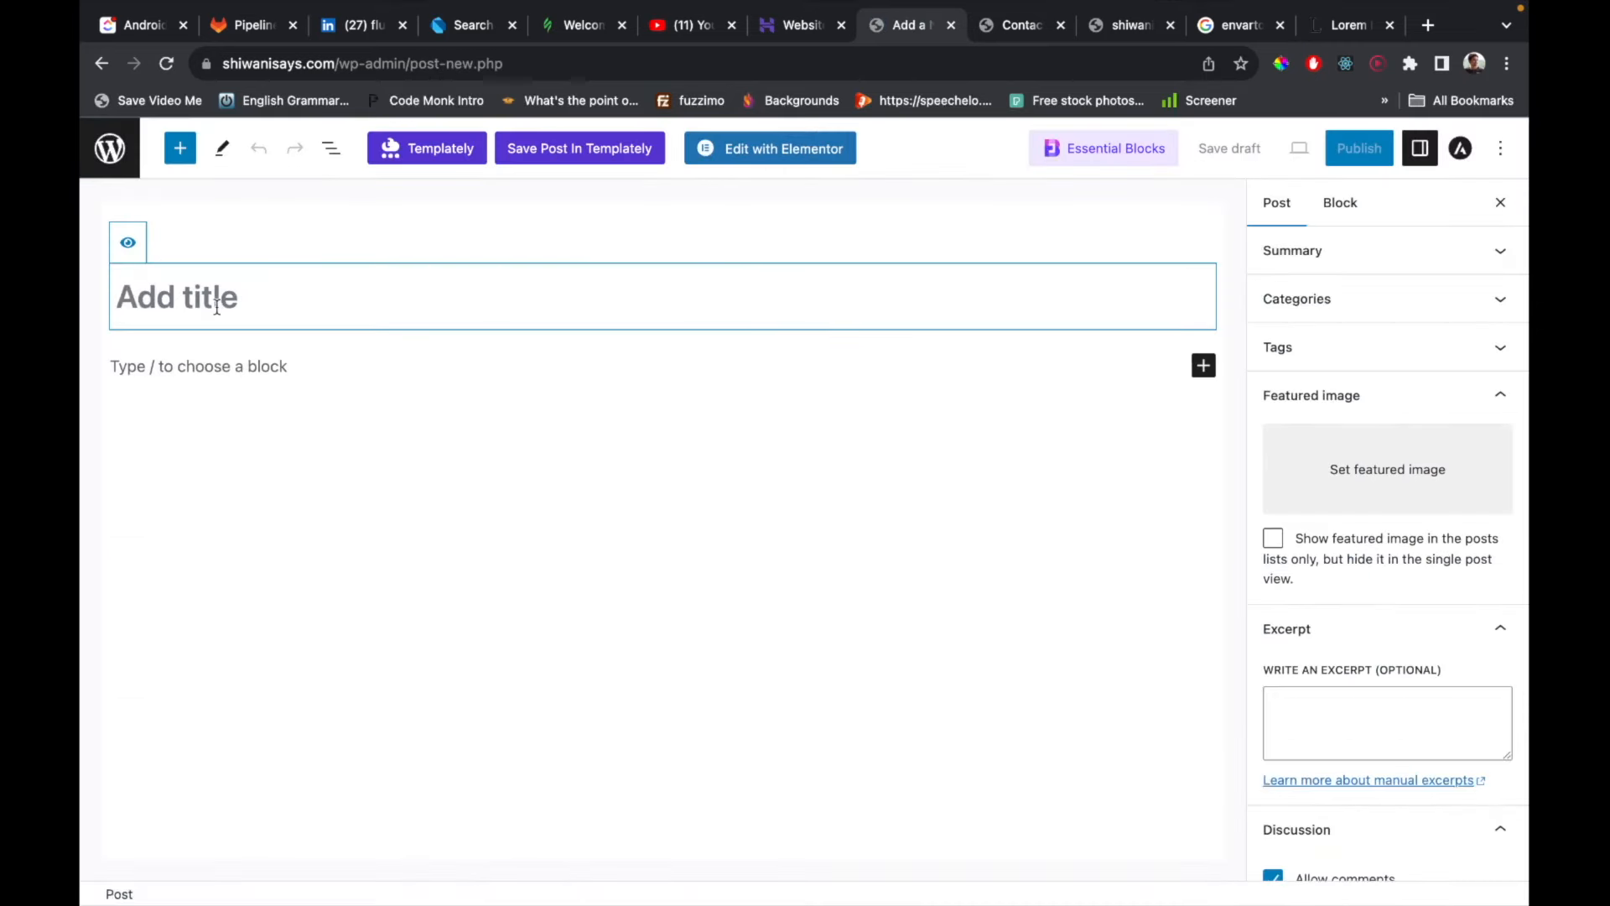
text(Lorem Ipsum is simply dummy text of the printing and typesetting industry. Lorem Ipsum has been the industry's standard dummy text ever since the 1500s, when an unknown printer took a galley of type and scrambled it to make a type specimen book. It has survived not only five centuries, but also the leap into electronic typesetting, remaining essentially unchanged. It was popularised in the 1960s with the release of Letraset sheets containing Lorem Ipsum passages, and more recently with desktop publishing software like Aldus PageMaker including versions of Lorem Ipsum.)
key(super+z)
click(254, 367)
text(Lorem Ipsum is simply dummy text of the printing and typesetting industry. Lorem Ipsum has been the industry's standard dummy text ever since the 1500s, when an unknown printer took a galley of type and scrambled it to make a type specimen book. It has survived not only five centuries, but also the leap into electronic typesetting, remaining essentially unchanged. It was popularised in the 1960s with the release of Letraset sheets containing Lorem Ipsum passages, and more recently with desktop publishing software like Aldus PageMaker including versions of Lorem Ipsum.)
click(255, 281)
text(Posyt)
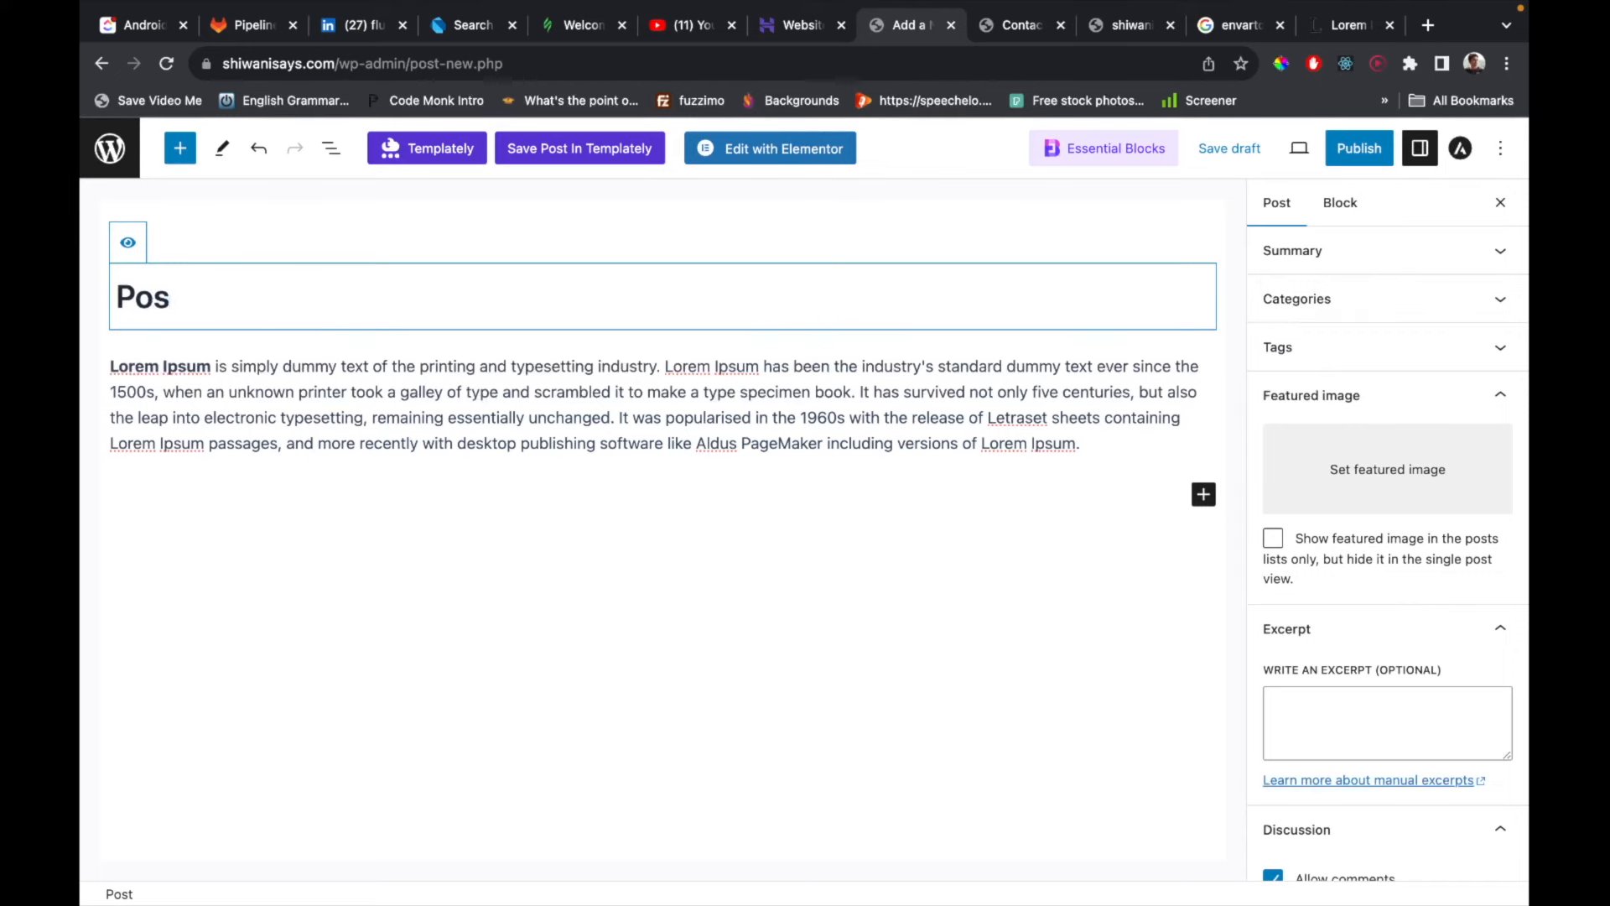
Set the soap bars picture blur-cheese-close-up-773253.jpg from the media library as the featured image of Post 2.
click(1388, 469)
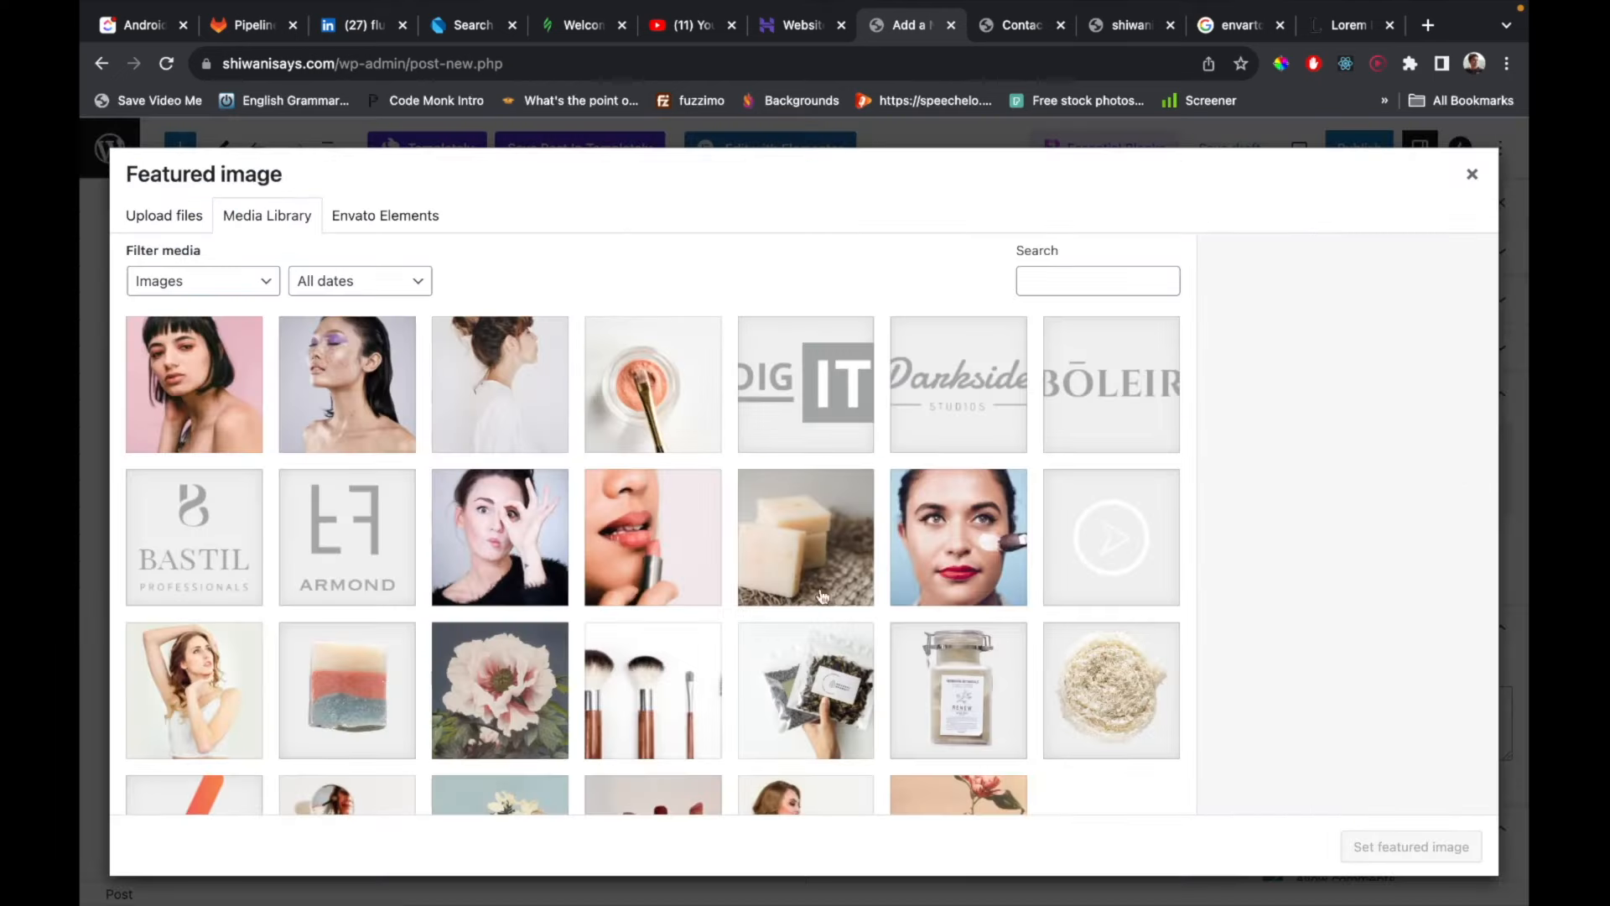
click(812, 555)
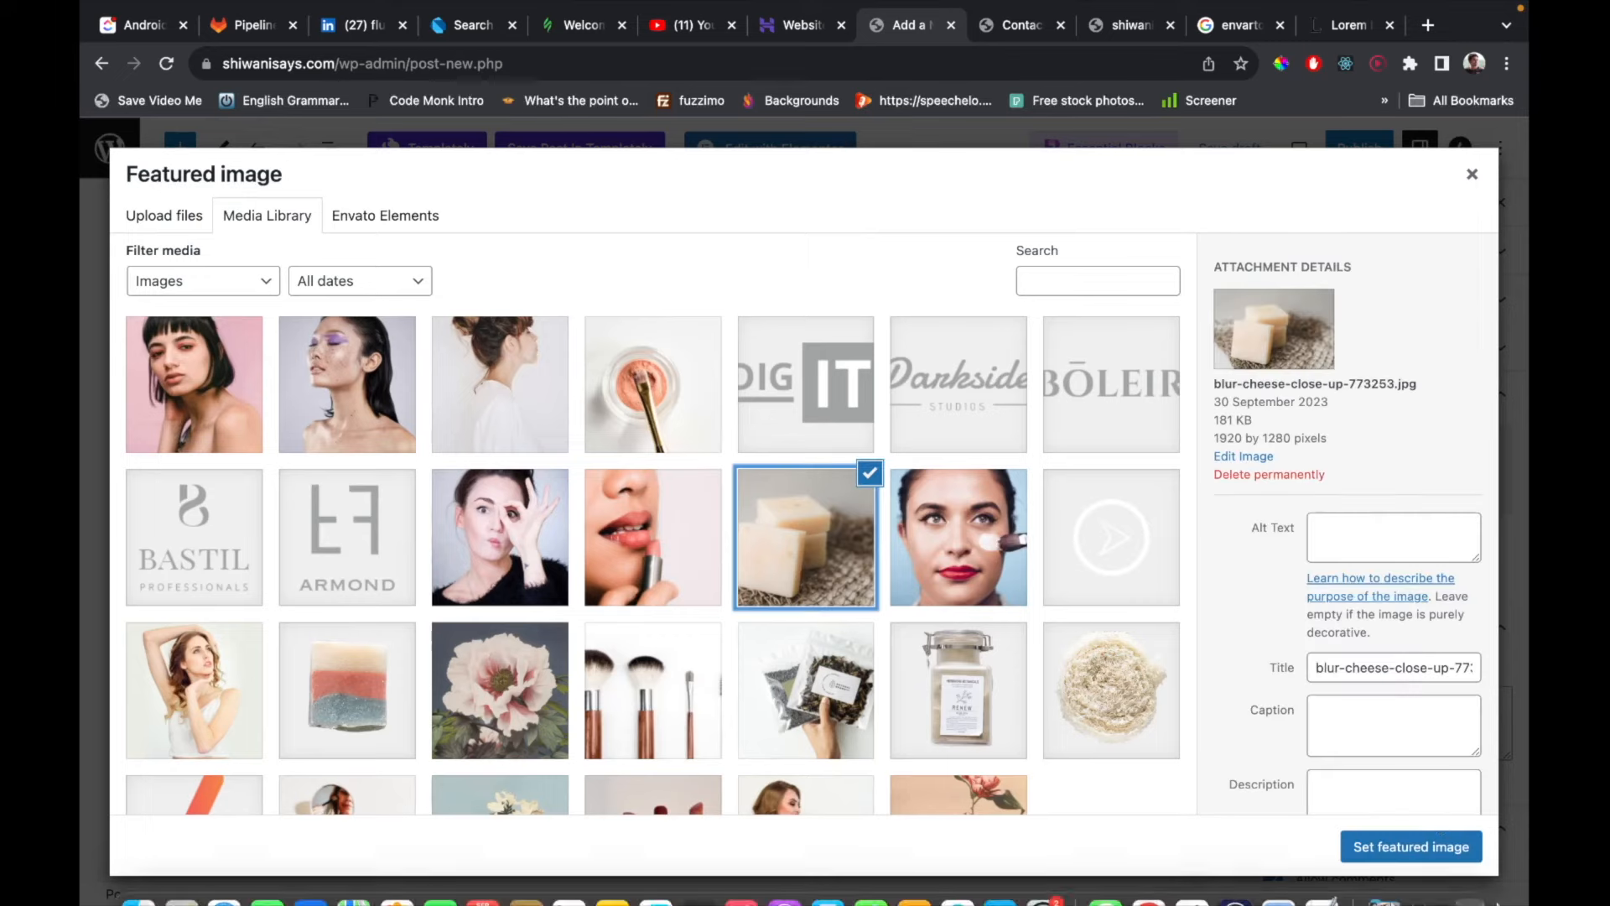
click(1390, 834)
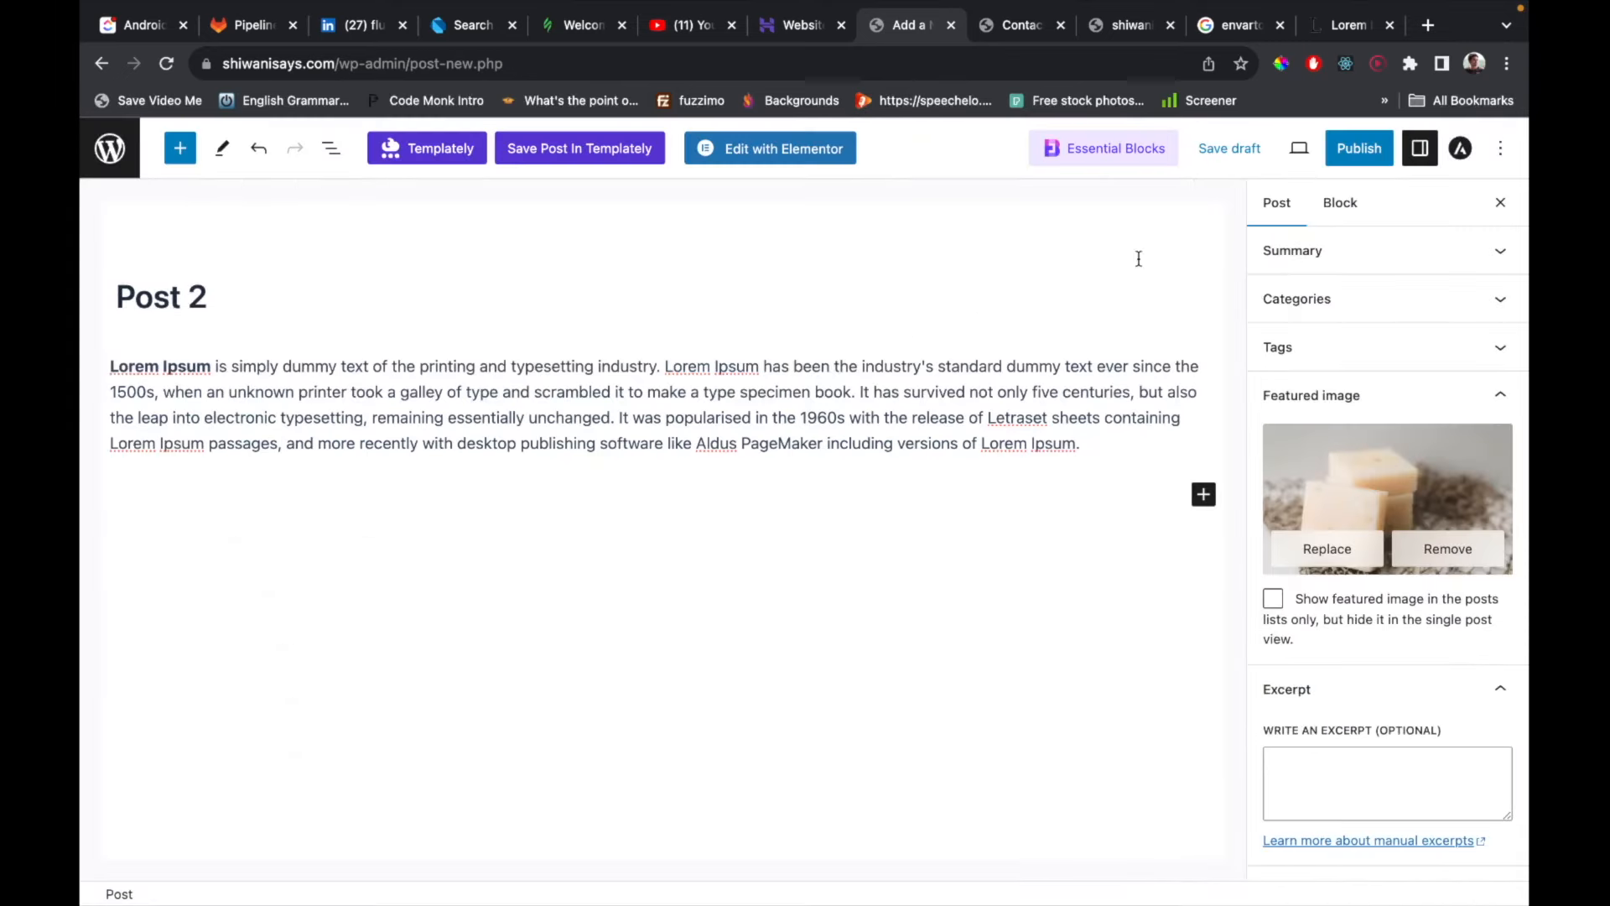
Publish "Post 2" and go back to the list of all posts.
click(1353, 166)
click(1316, 152)
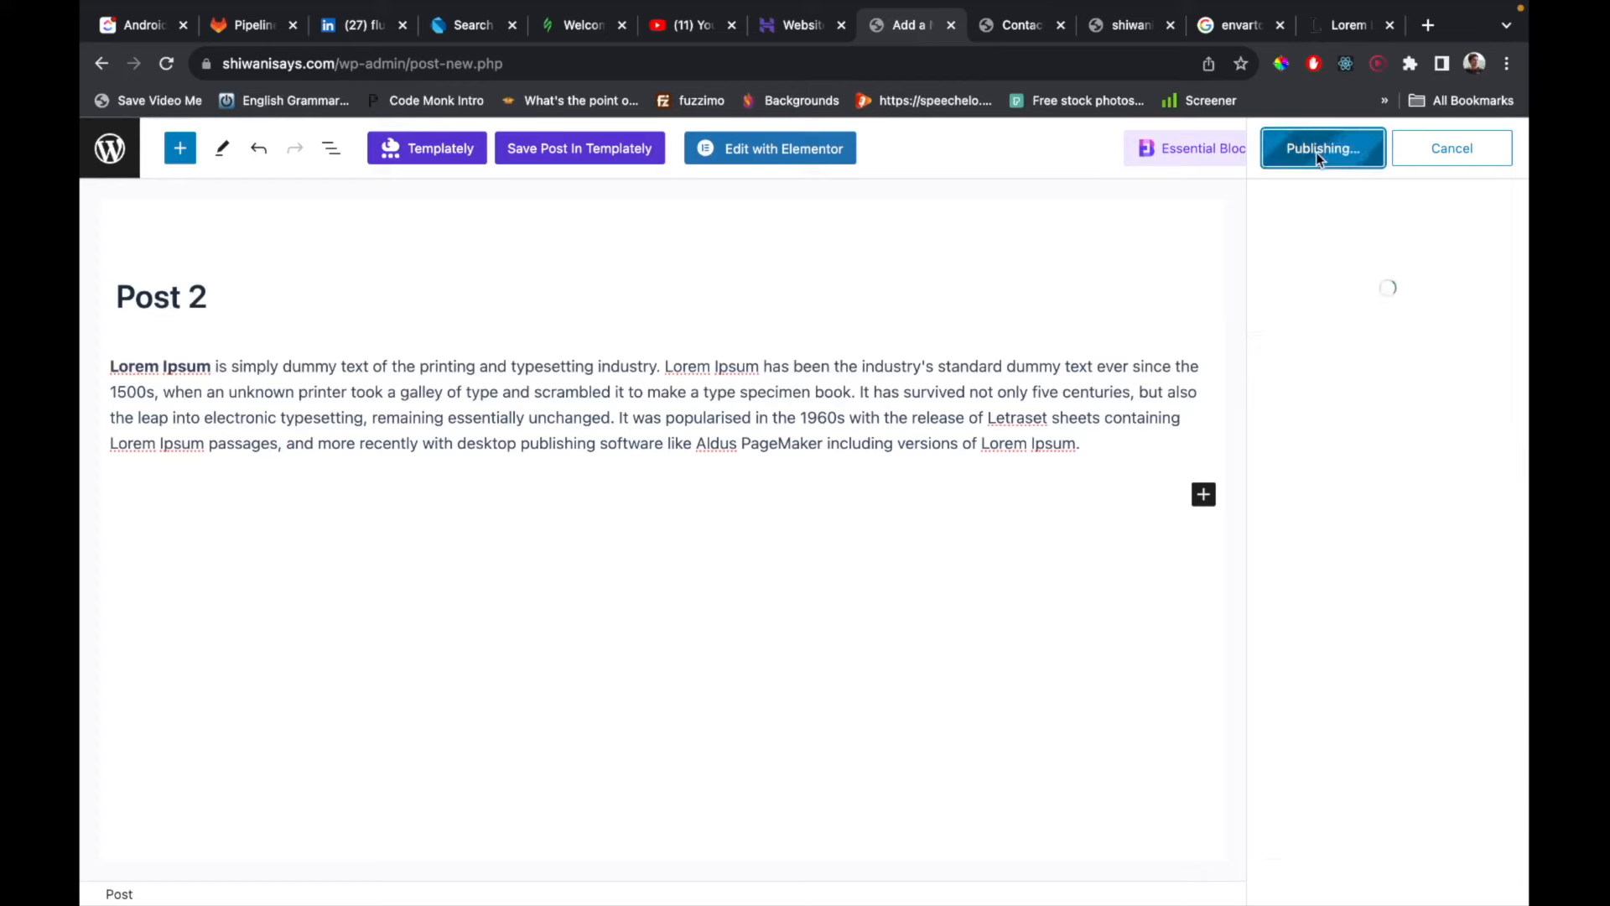
click(110, 148)
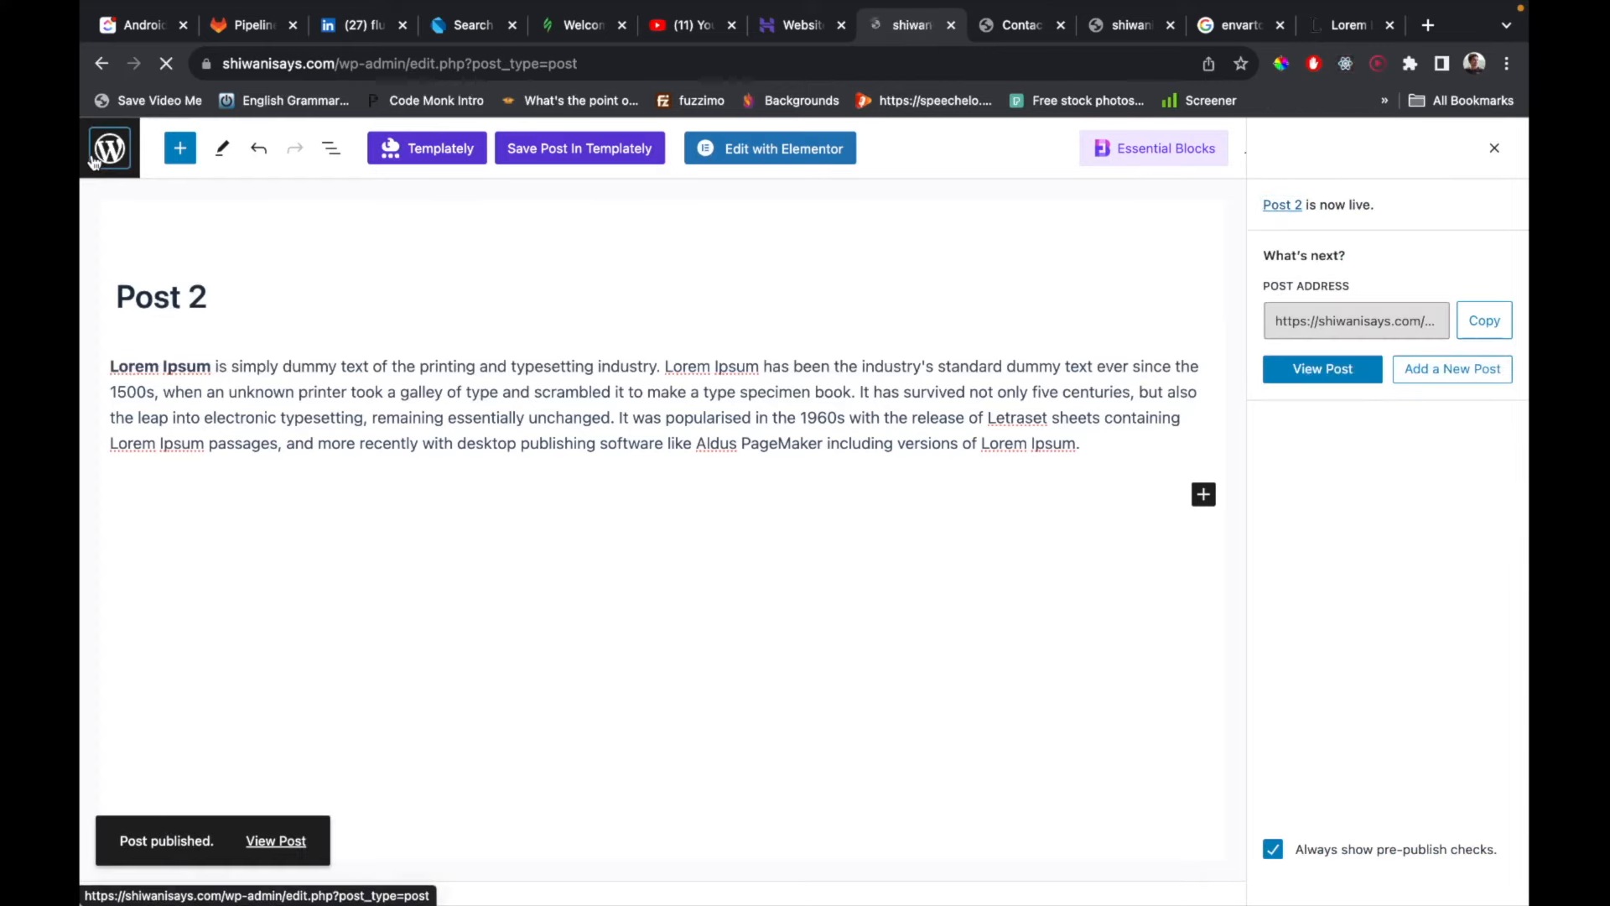
Create another post titled "Post 3" with the copied Lorem Ipsum paragraph as its body text.
scroll(321, 290, down, 2)
scroll(320, 290, up, 2)
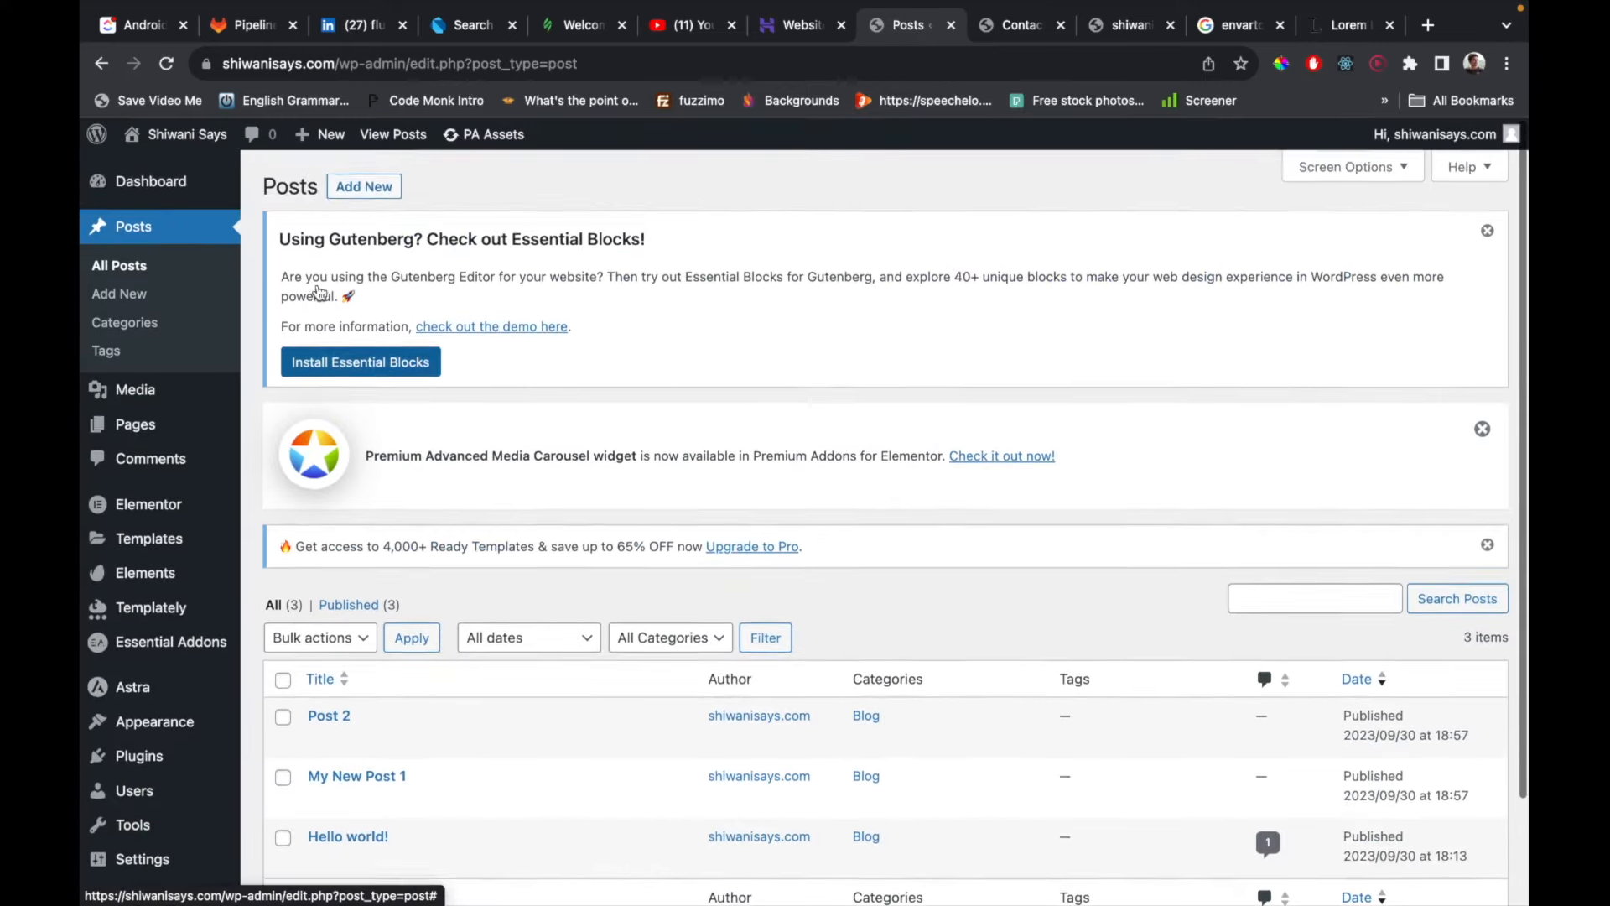
click(369, 186)
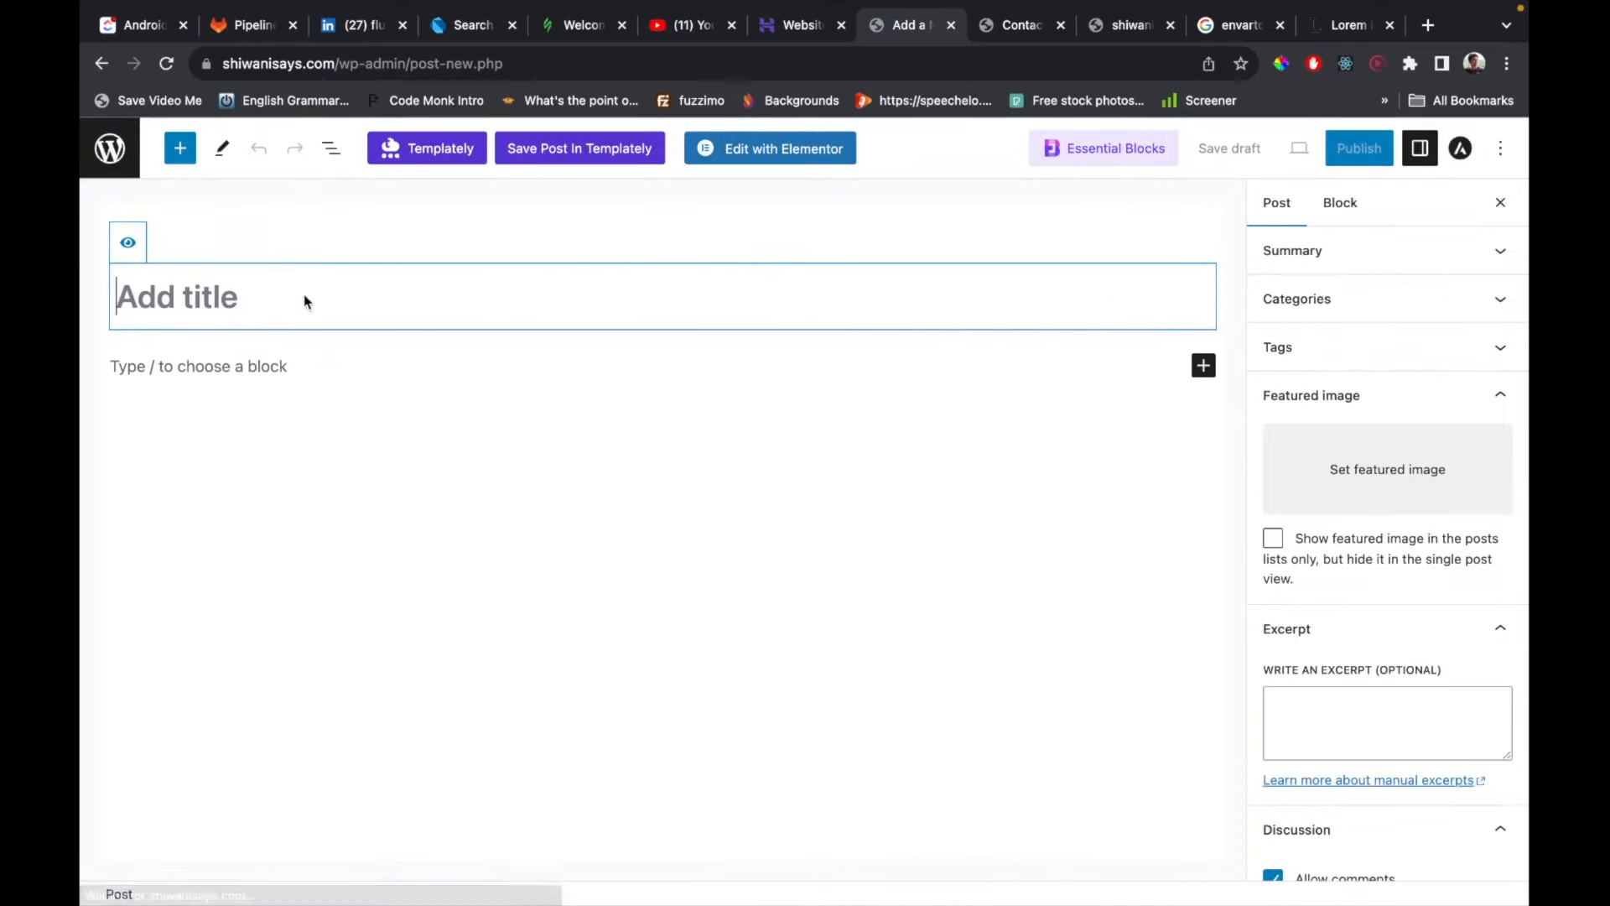
text(Post)
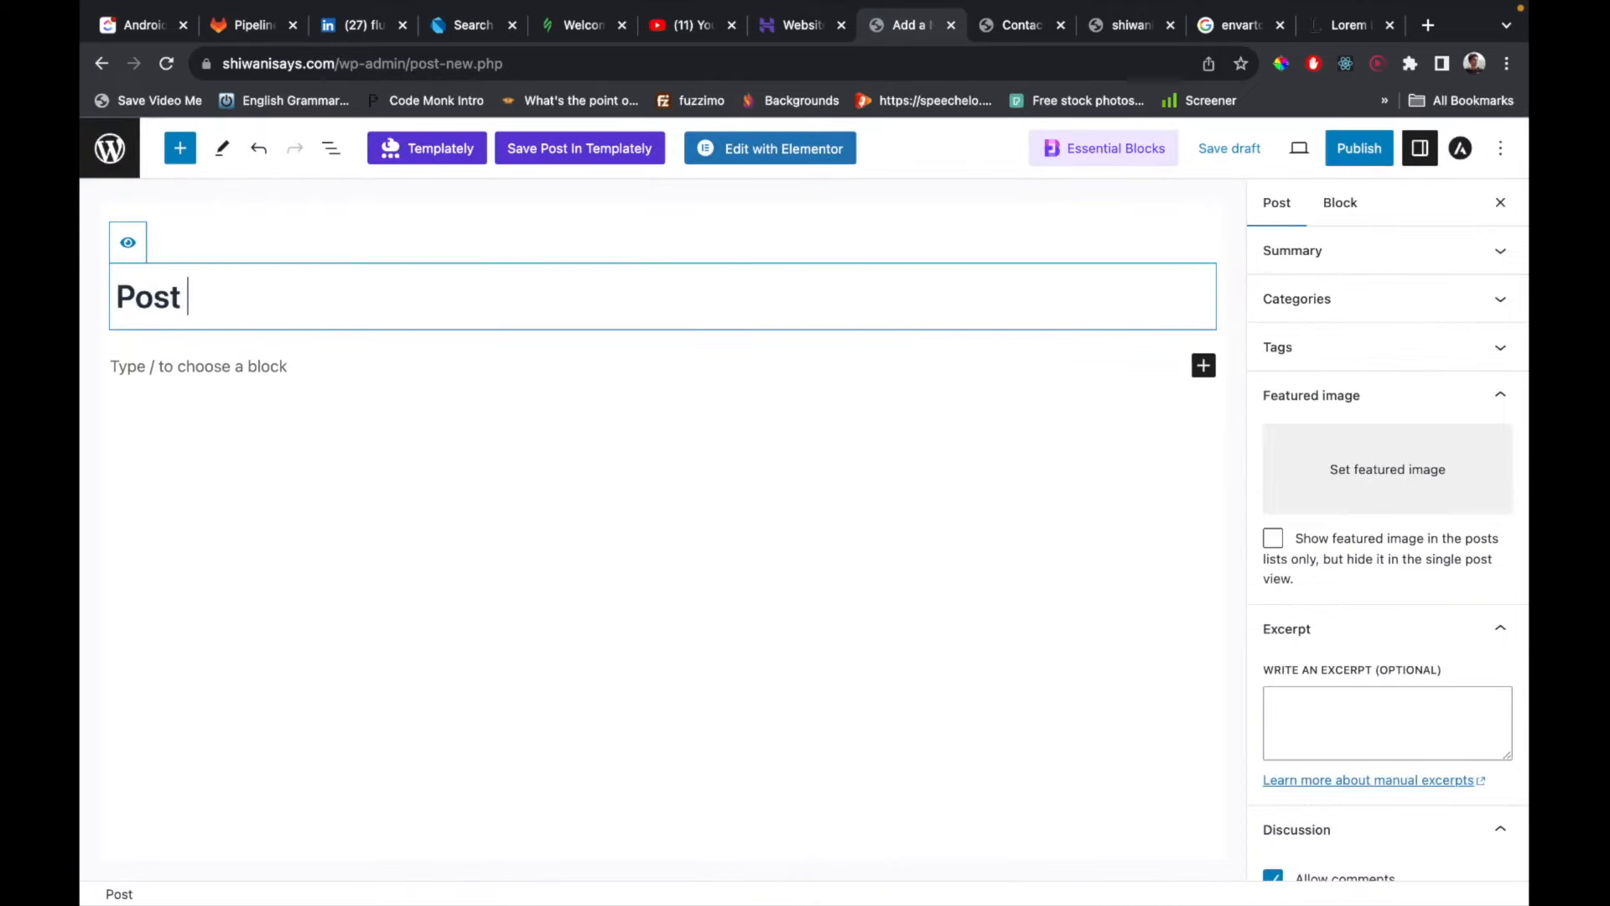
click(285, 371)
text(Lorem Ipsum is simply dummy text of the printing and typesetting industry. Lorem Ipsum has been the industry's standard dummy text ever since the 1500s, when an unknown printer took a galley of type and scrambled it to make a type specimen book. It has survived not only five centuries, but also the leap into electronic typesetting, remaining essentially unchanged. It was popularised in the 1960s with the release of Letraset sheets containing Lorem Ipsum passages, and more recently with desktop publishing software like Aldus PageMaker including versions of Lorem Ipsum.)
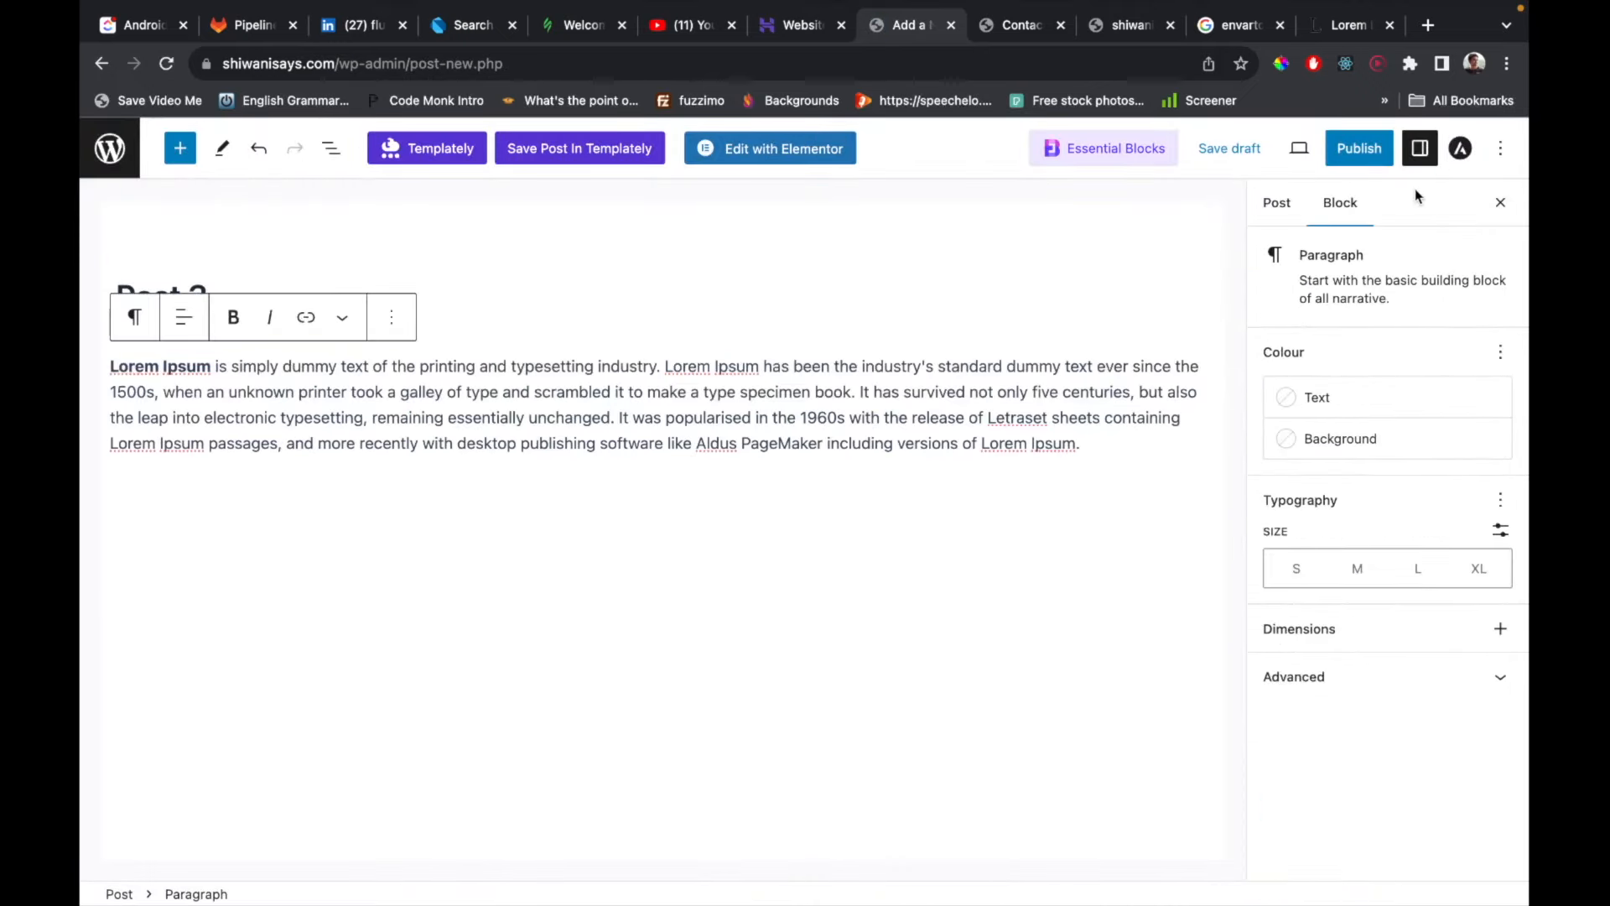
Set the picture attractive-beautiful-face-2092474.jpg from the media library as the featured image of Post 3.
click(1128, 497)
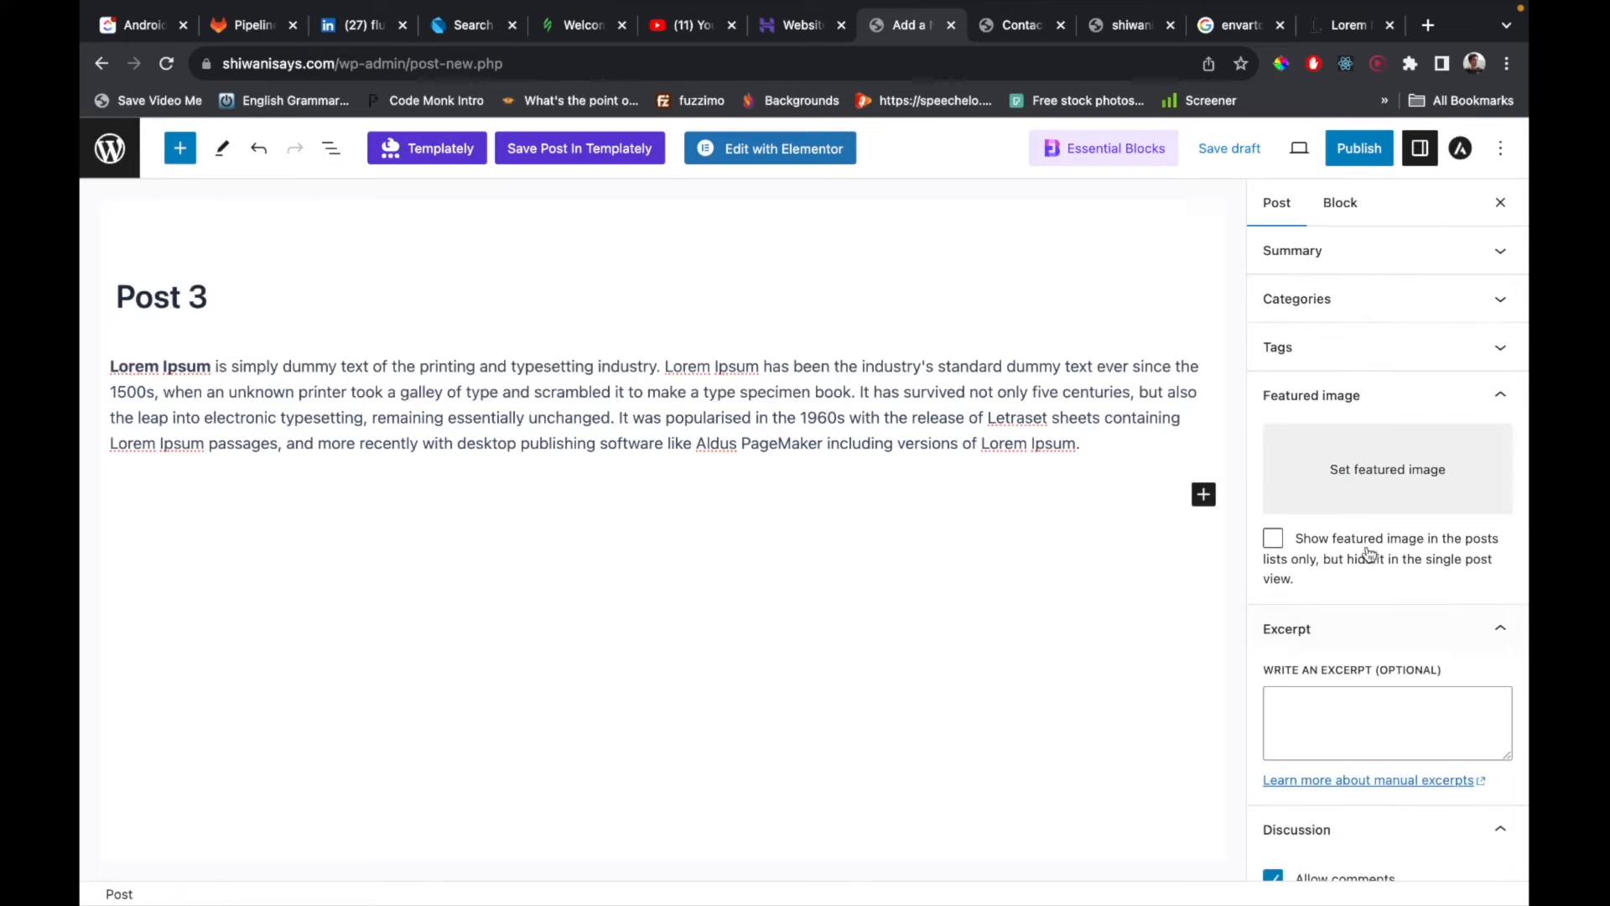
click(1348, 472)
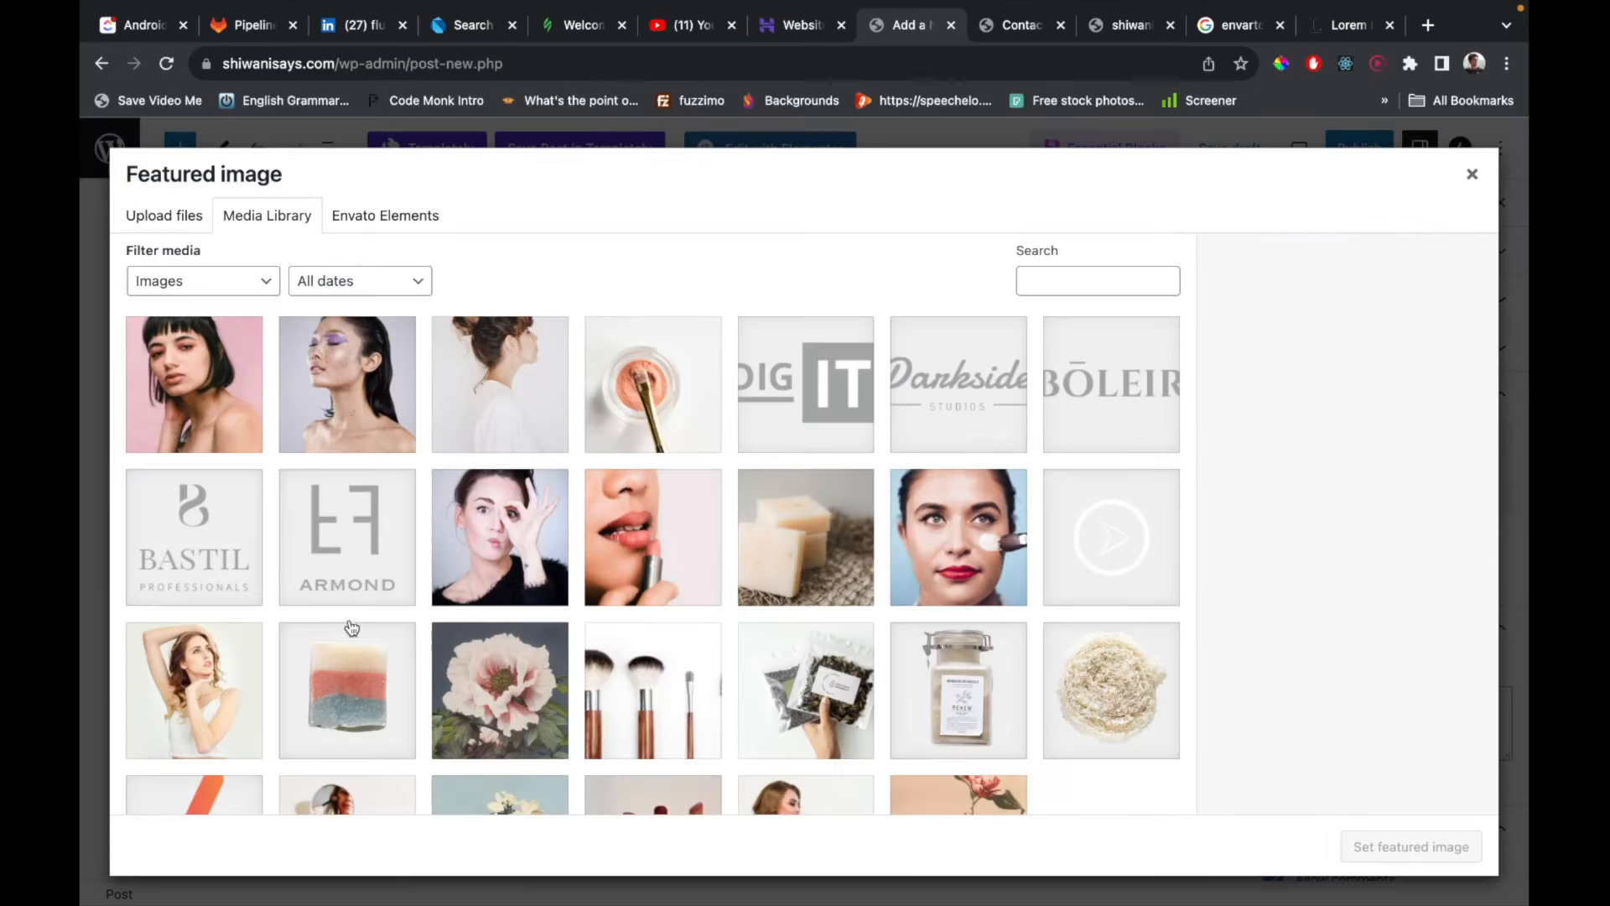
scroll(386, 749, down, 3)
click(156, 524)
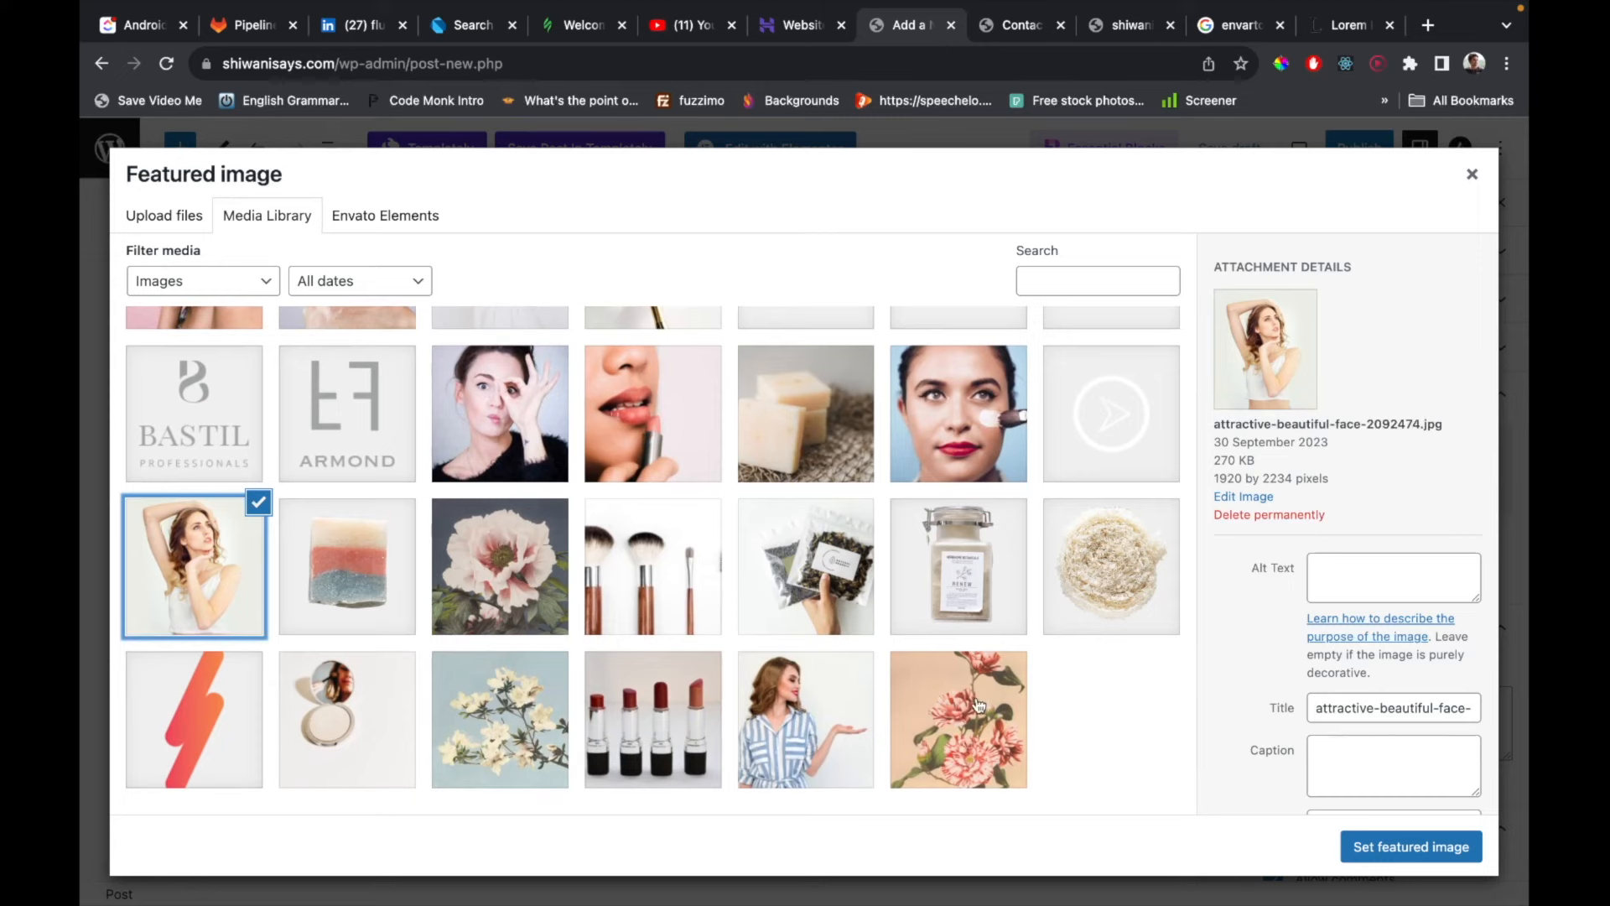
click(1117, 578)
click(293, 563)
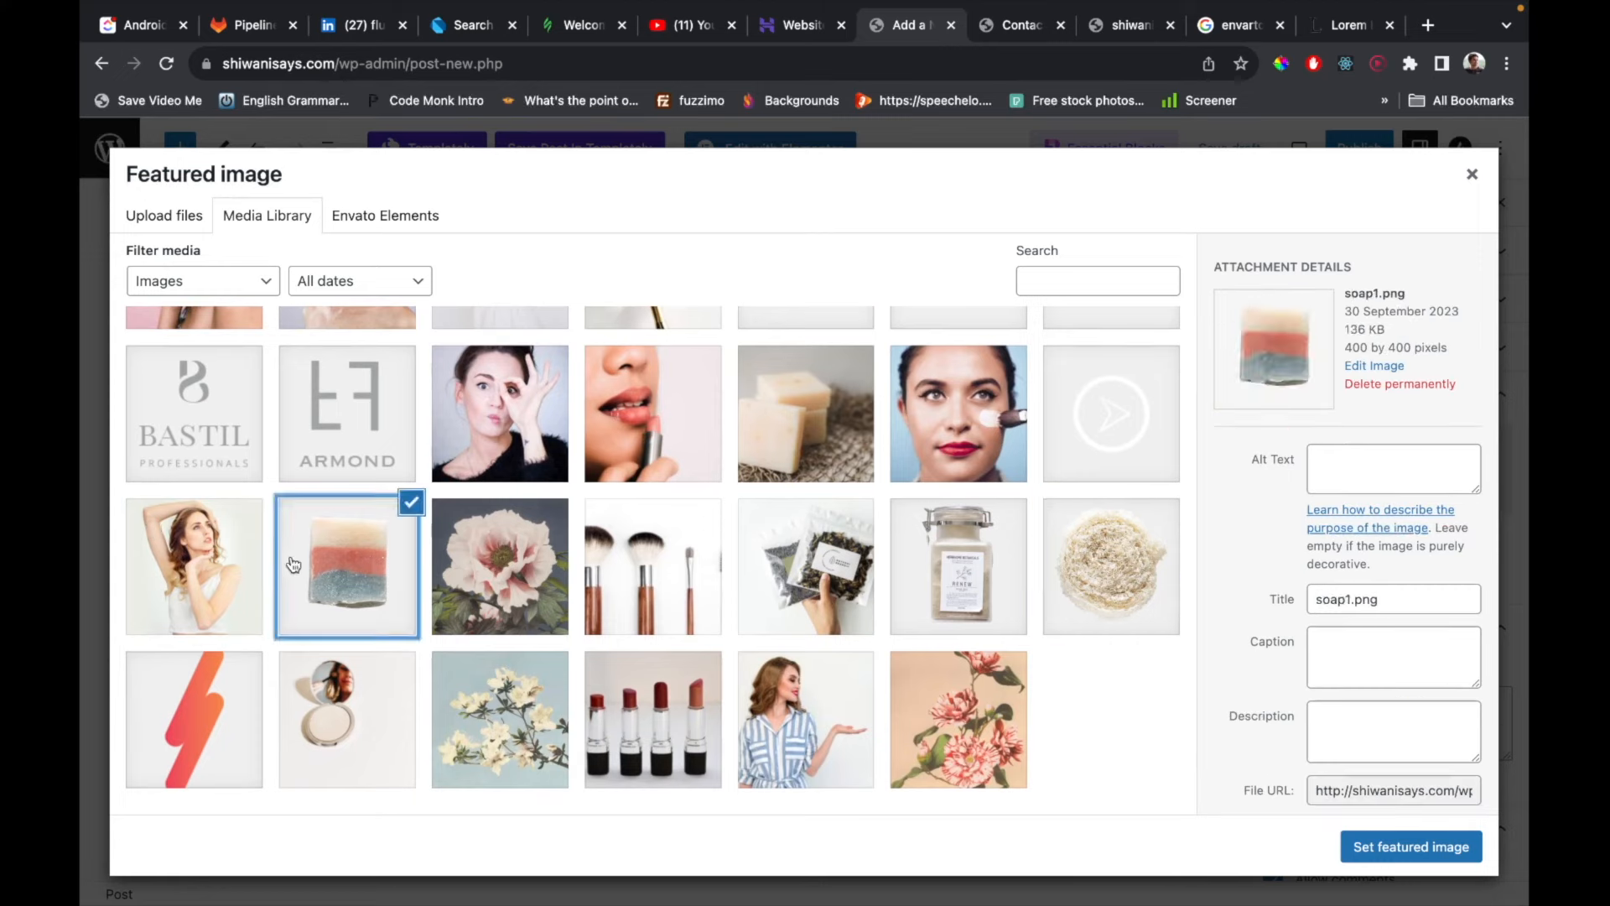
click(503, 601)
click(169, 571)
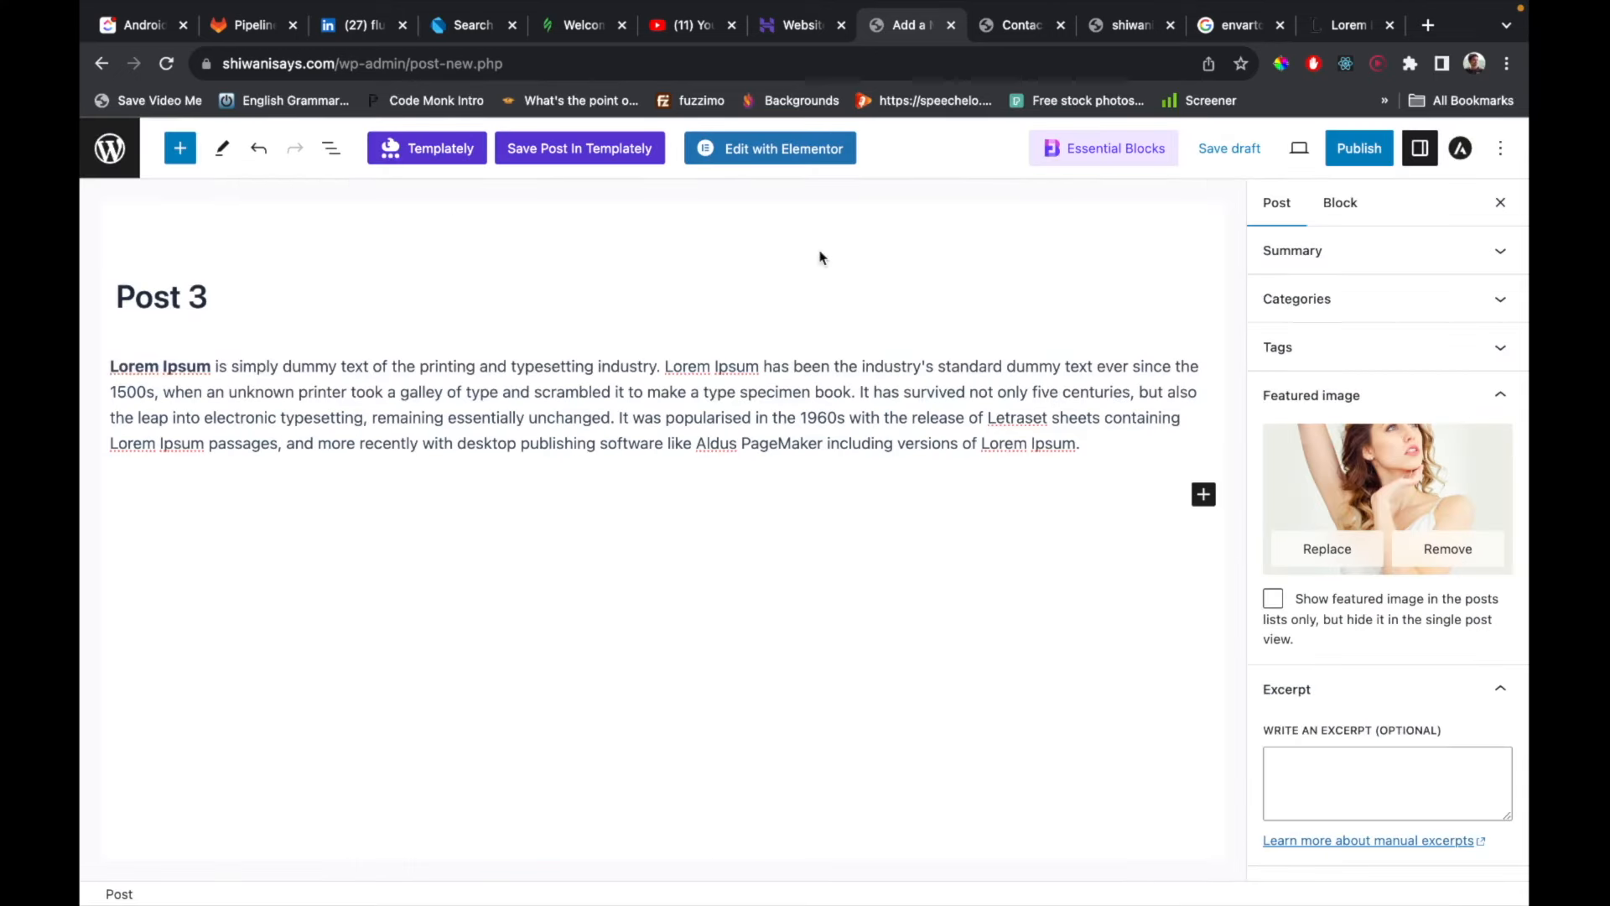
Publish "Post 3" and return to the list of all posts.
click(1351, 151)
click(1350, 150)
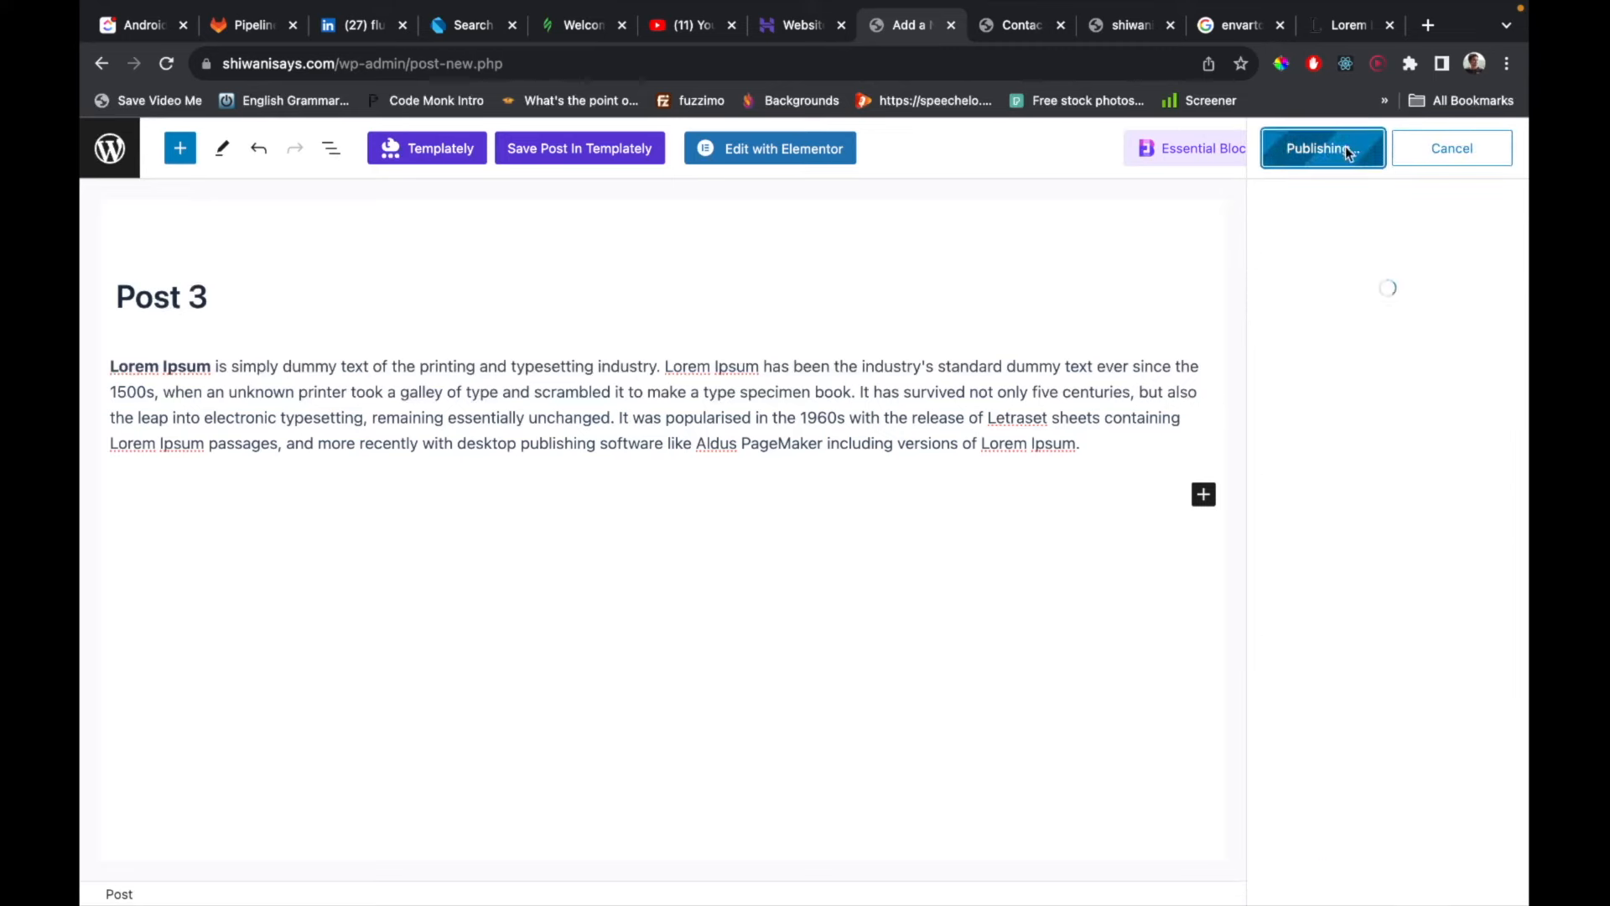
click(110, 149)
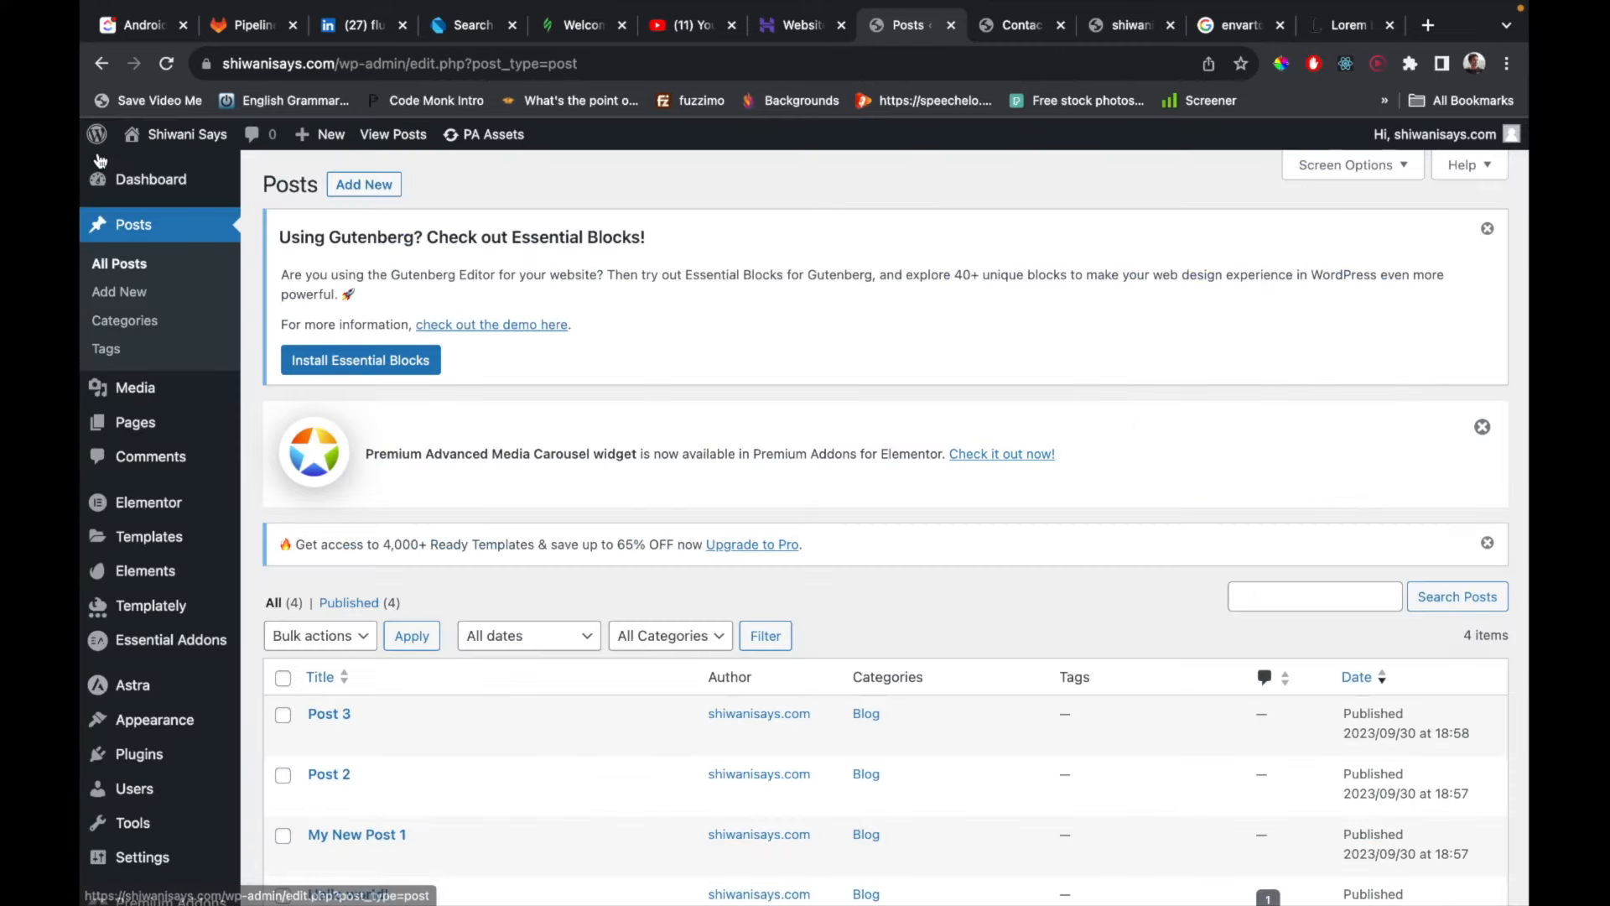
Go to the list of all pages and open the Blog page for editing with Elementor.
click(134, 422)
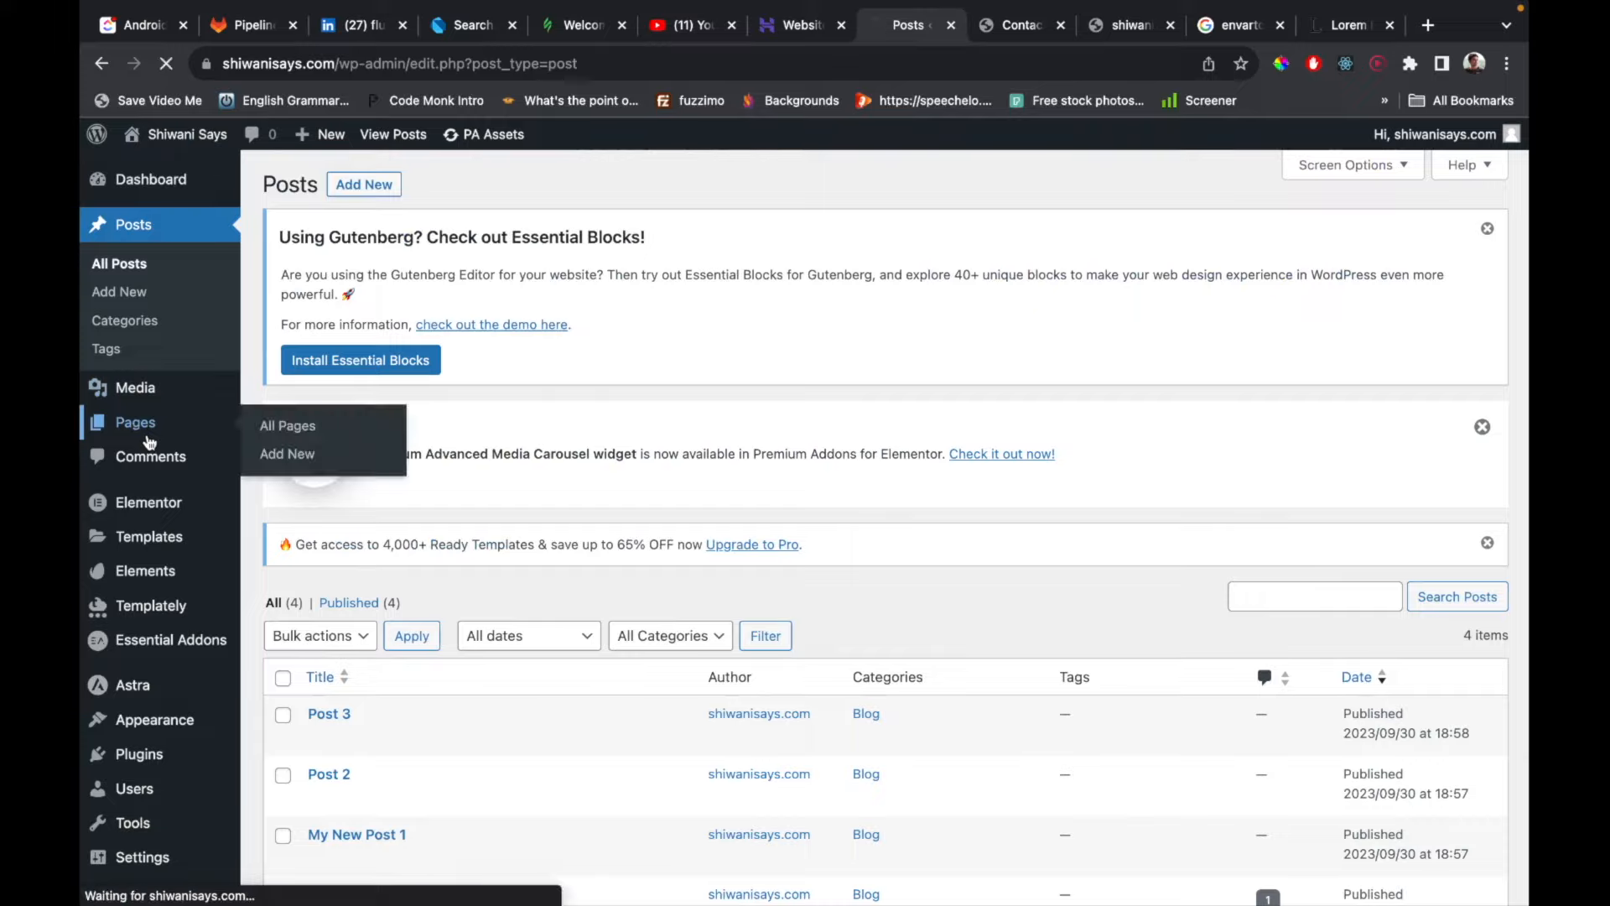
scroll(428, 707, down, 1)
scroll(428, 707, down, 2)
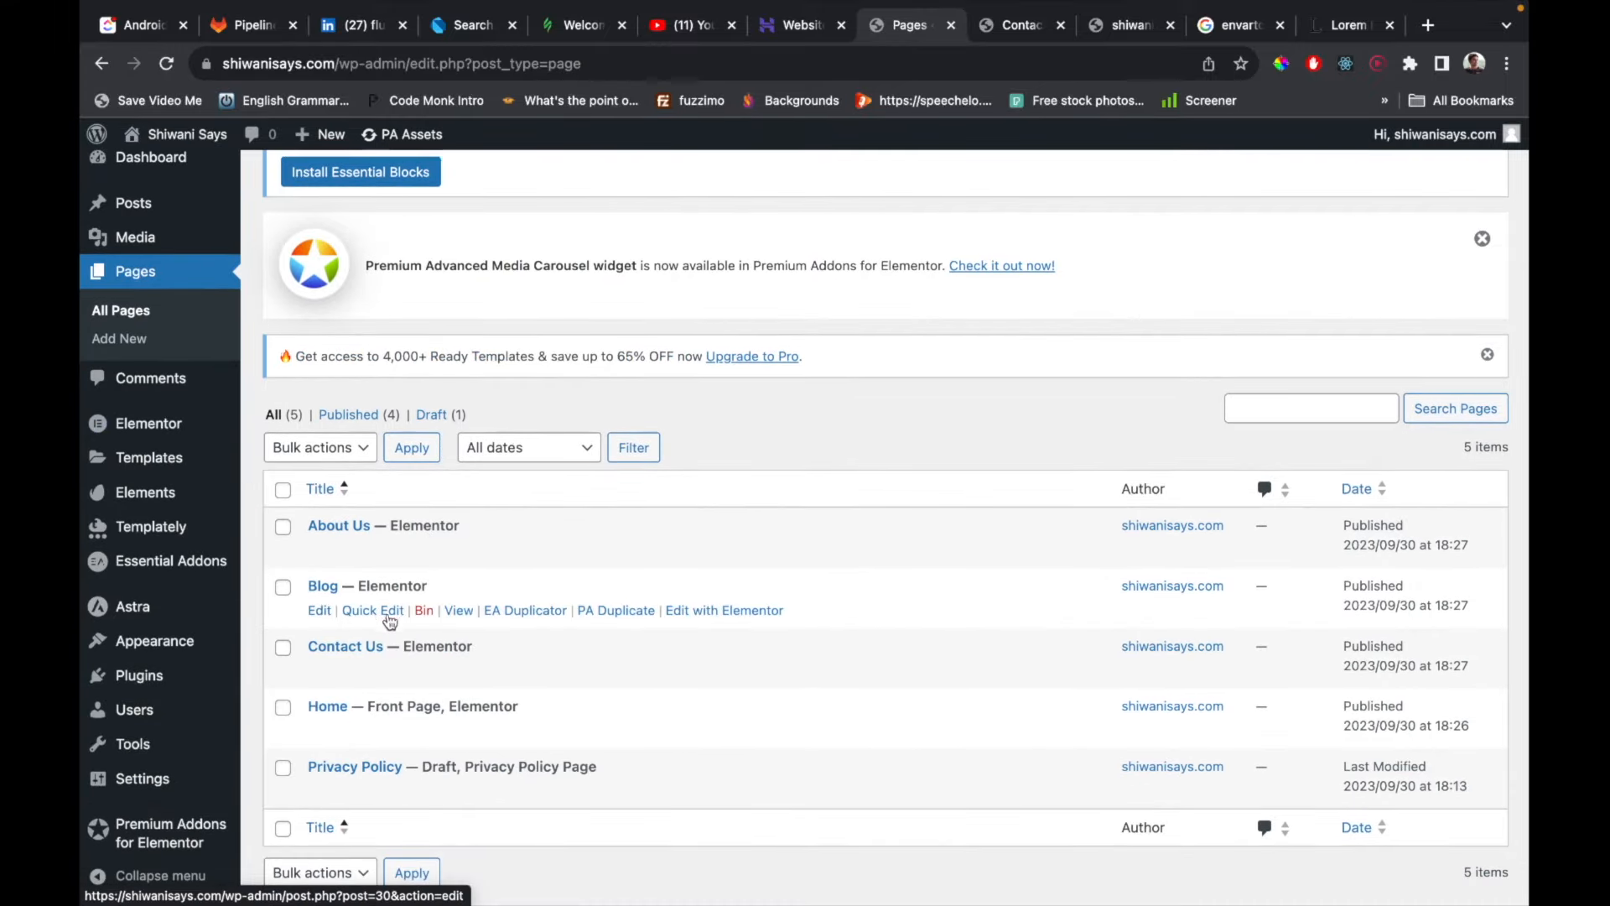
click(677, 612)
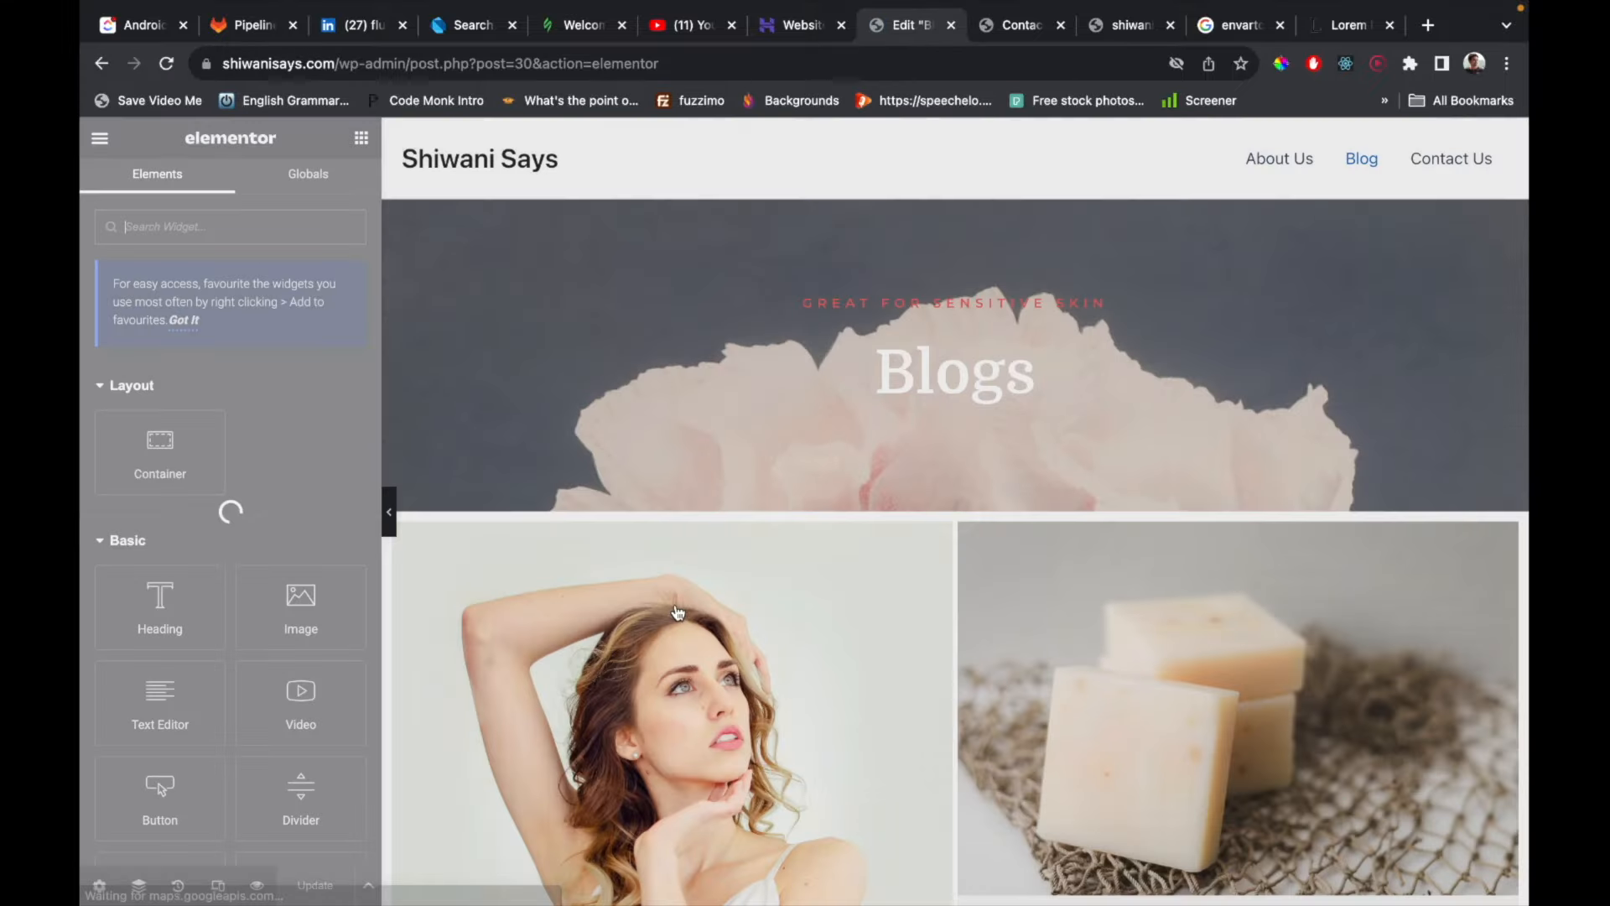
Review the posts on the Blog page, then open the Blog widget's settings and set its skin to Modern.
scroll(677, 612, down, 5)
scroll(678, 611, down, 10)
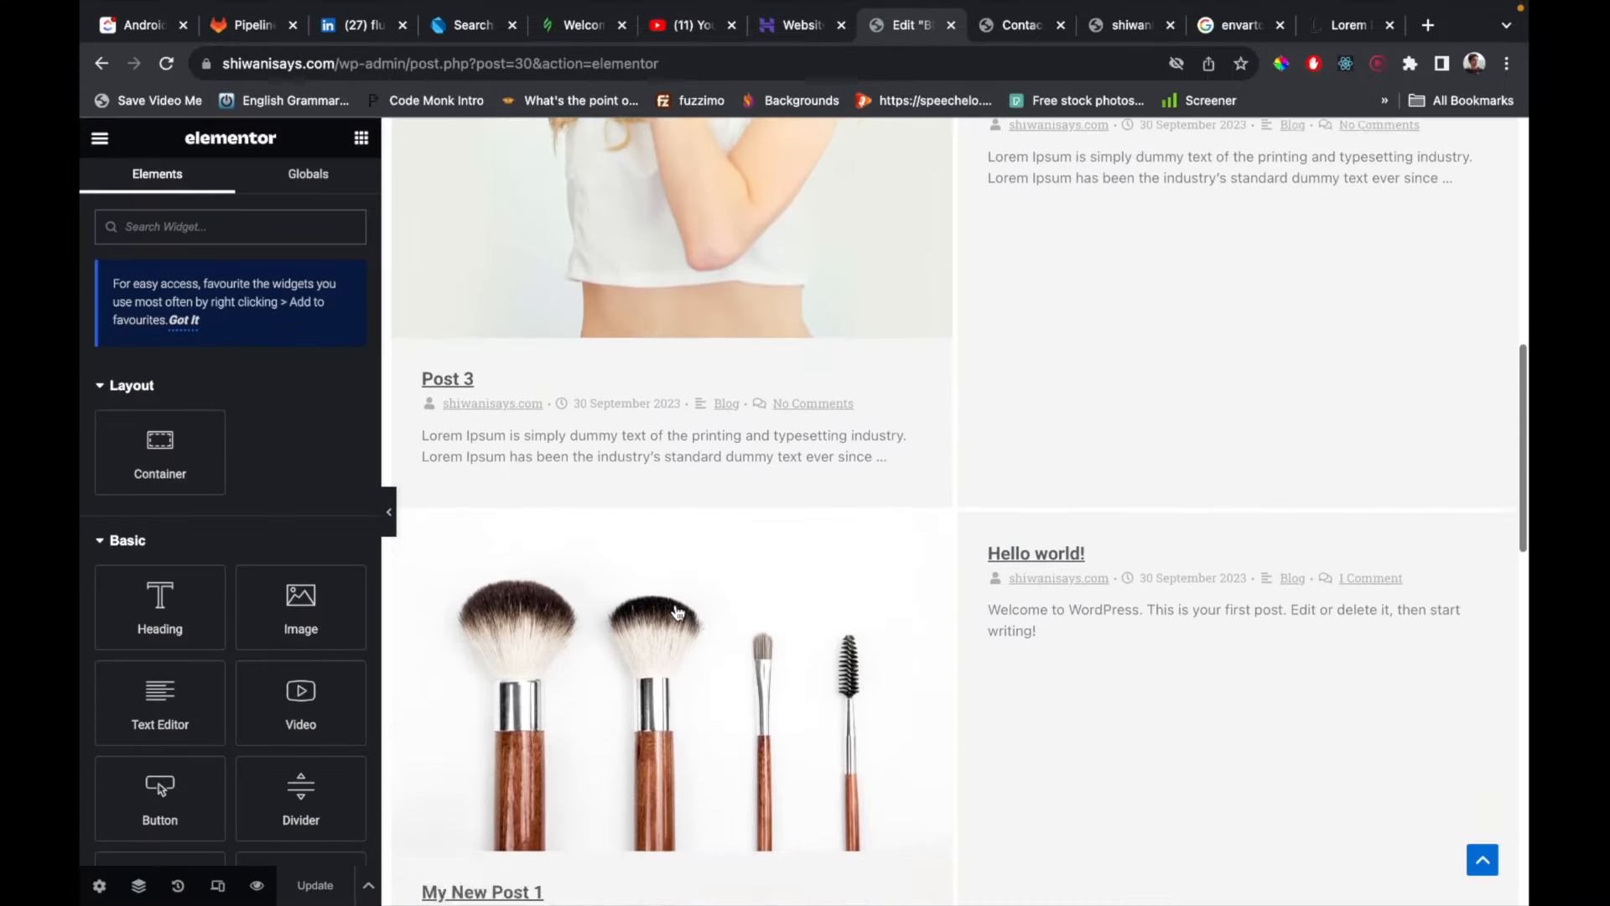
scroll(678, 613, up, 10)
scroll(678, 613, down, 2)
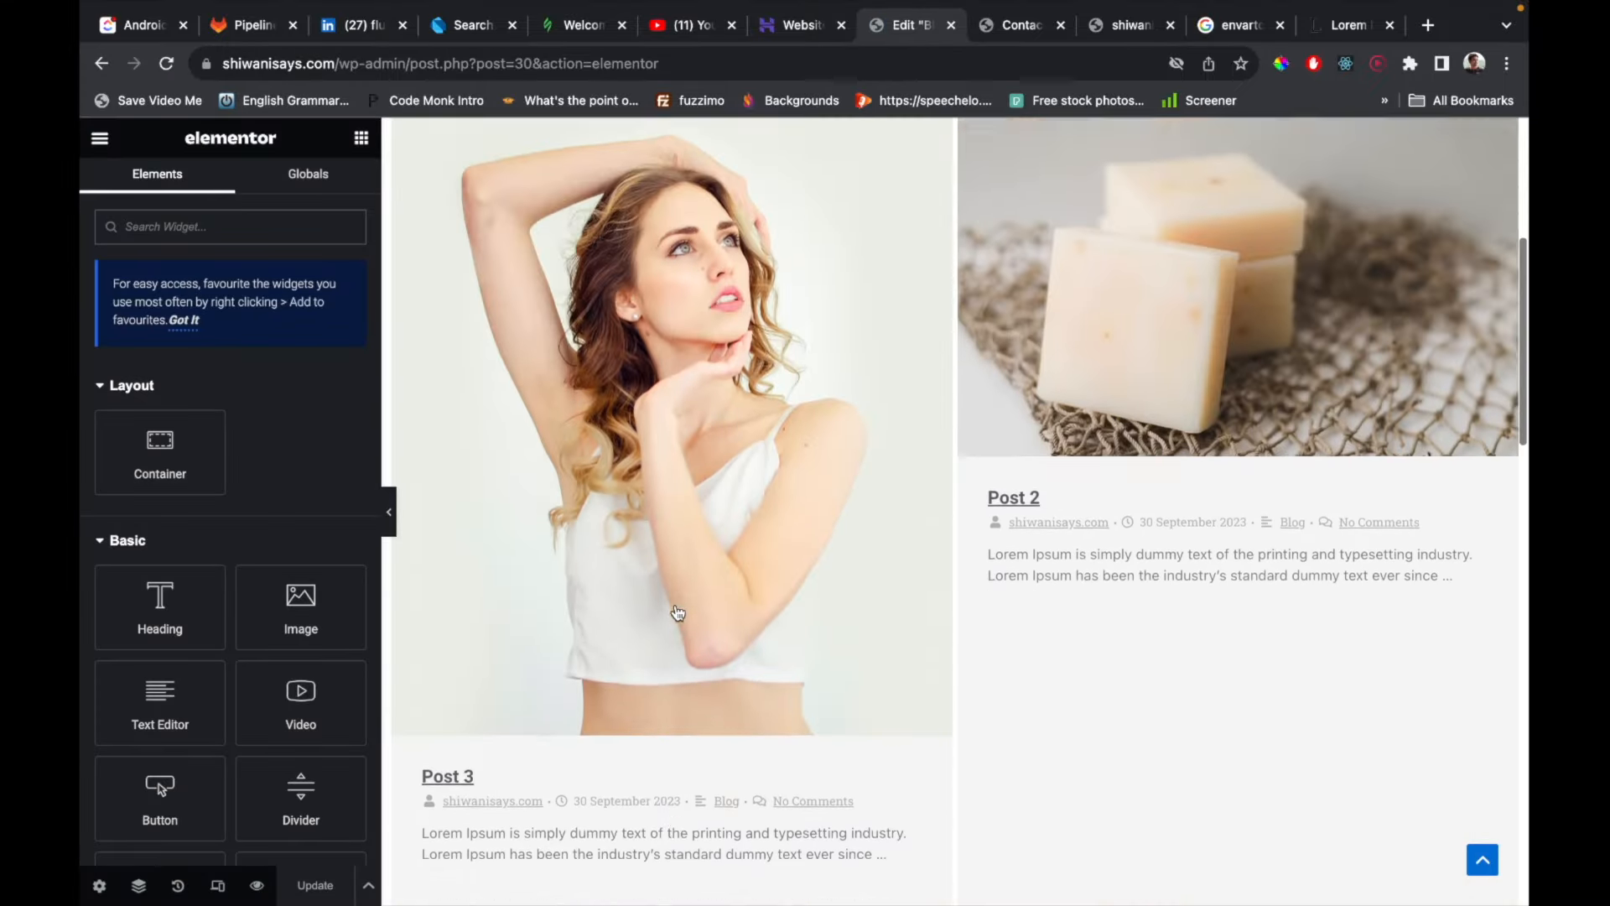
scroll(1013, 696, down, 1)
scroll(1012, 696, up, 1)
scroll(1012, 696, up, 3)
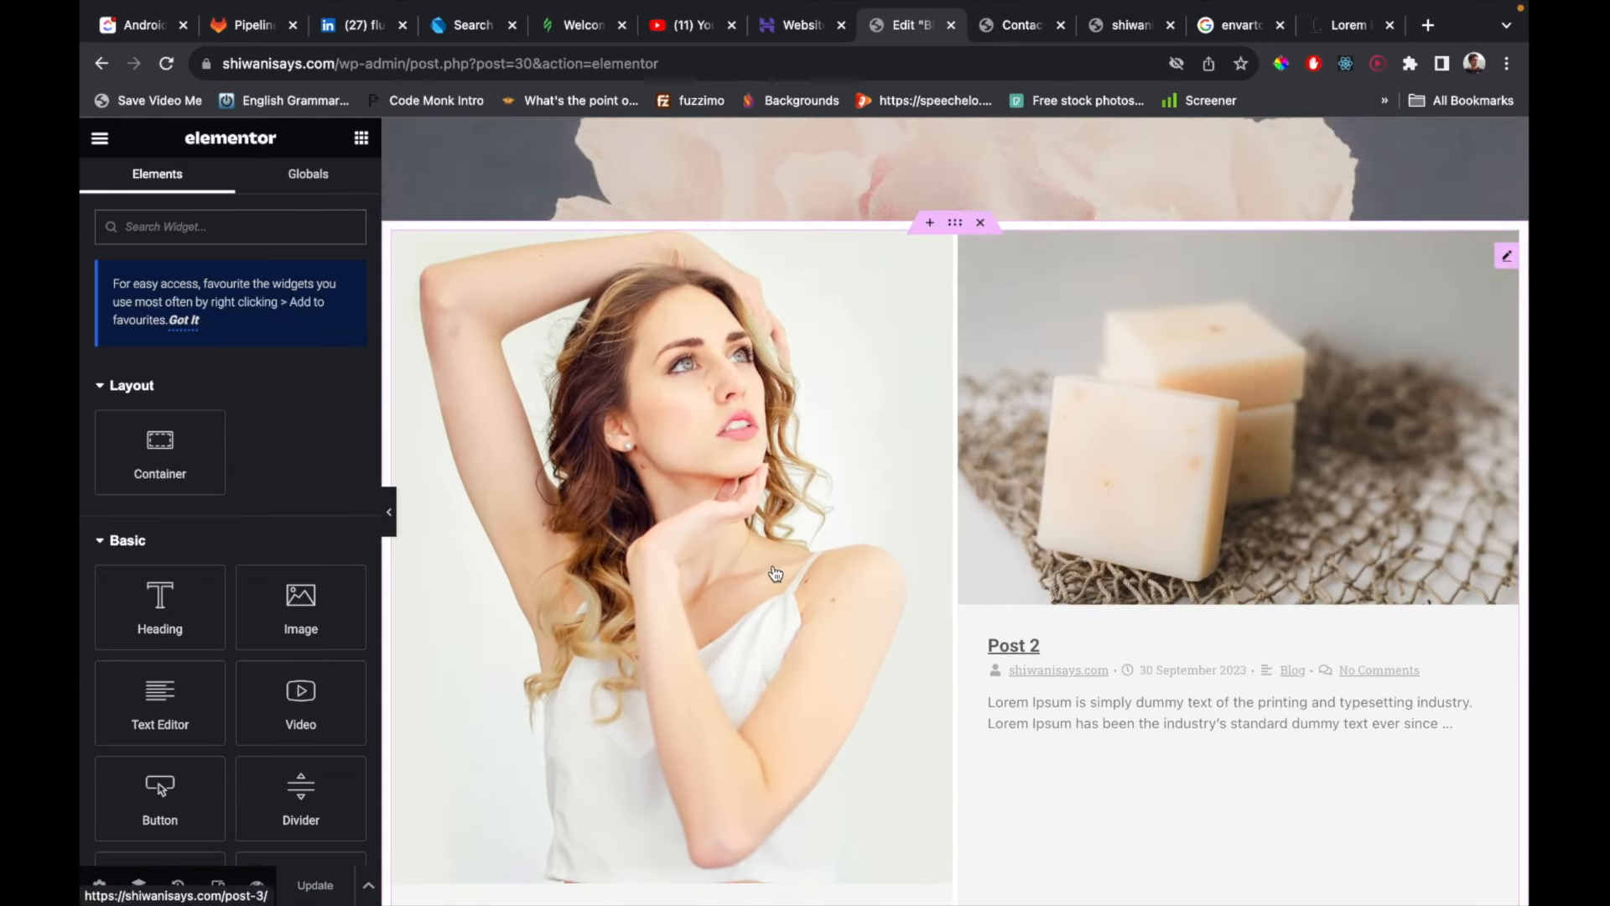
click(1507, 256)
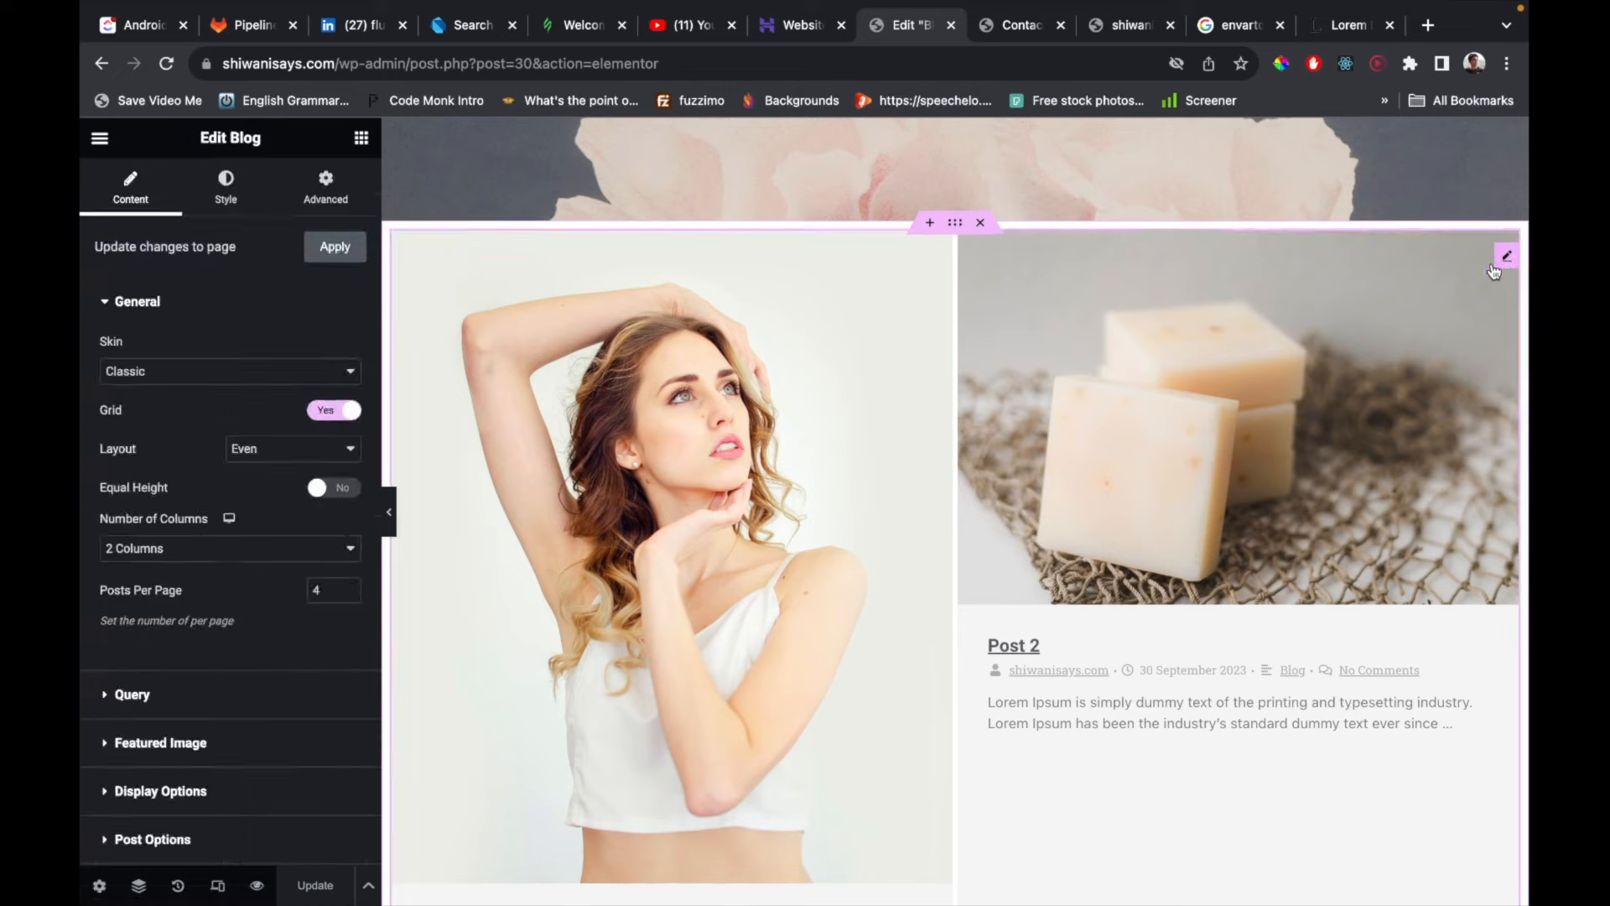
click(188, 375)
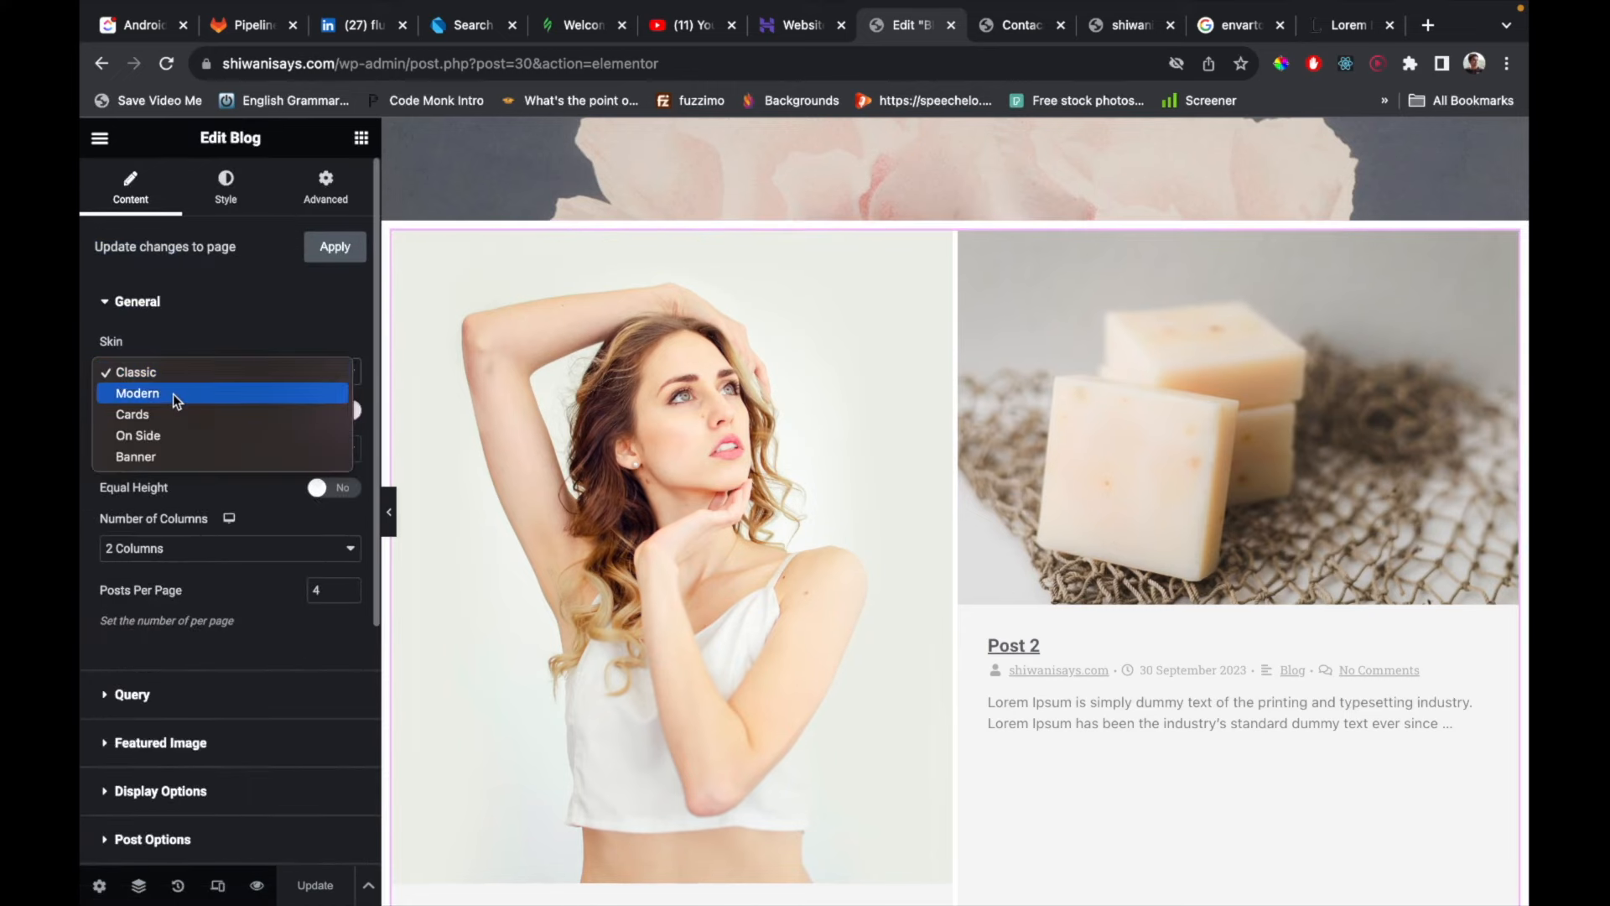
click(174, 395)
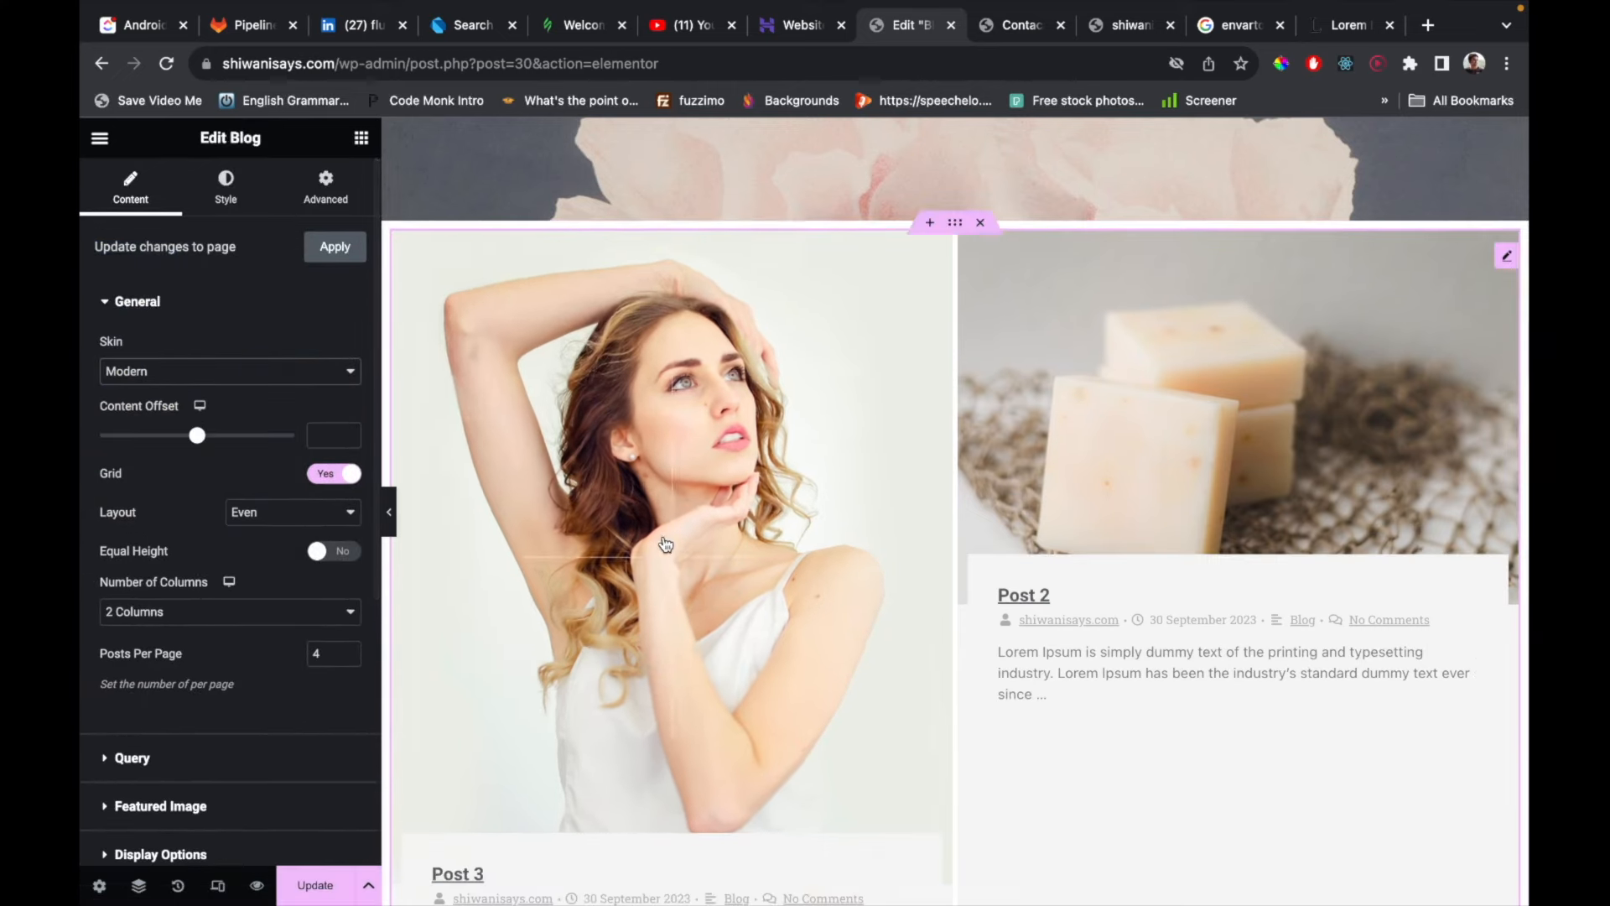
scroll(665, 544, down, 2)
scroll(669, 528, down, 5)
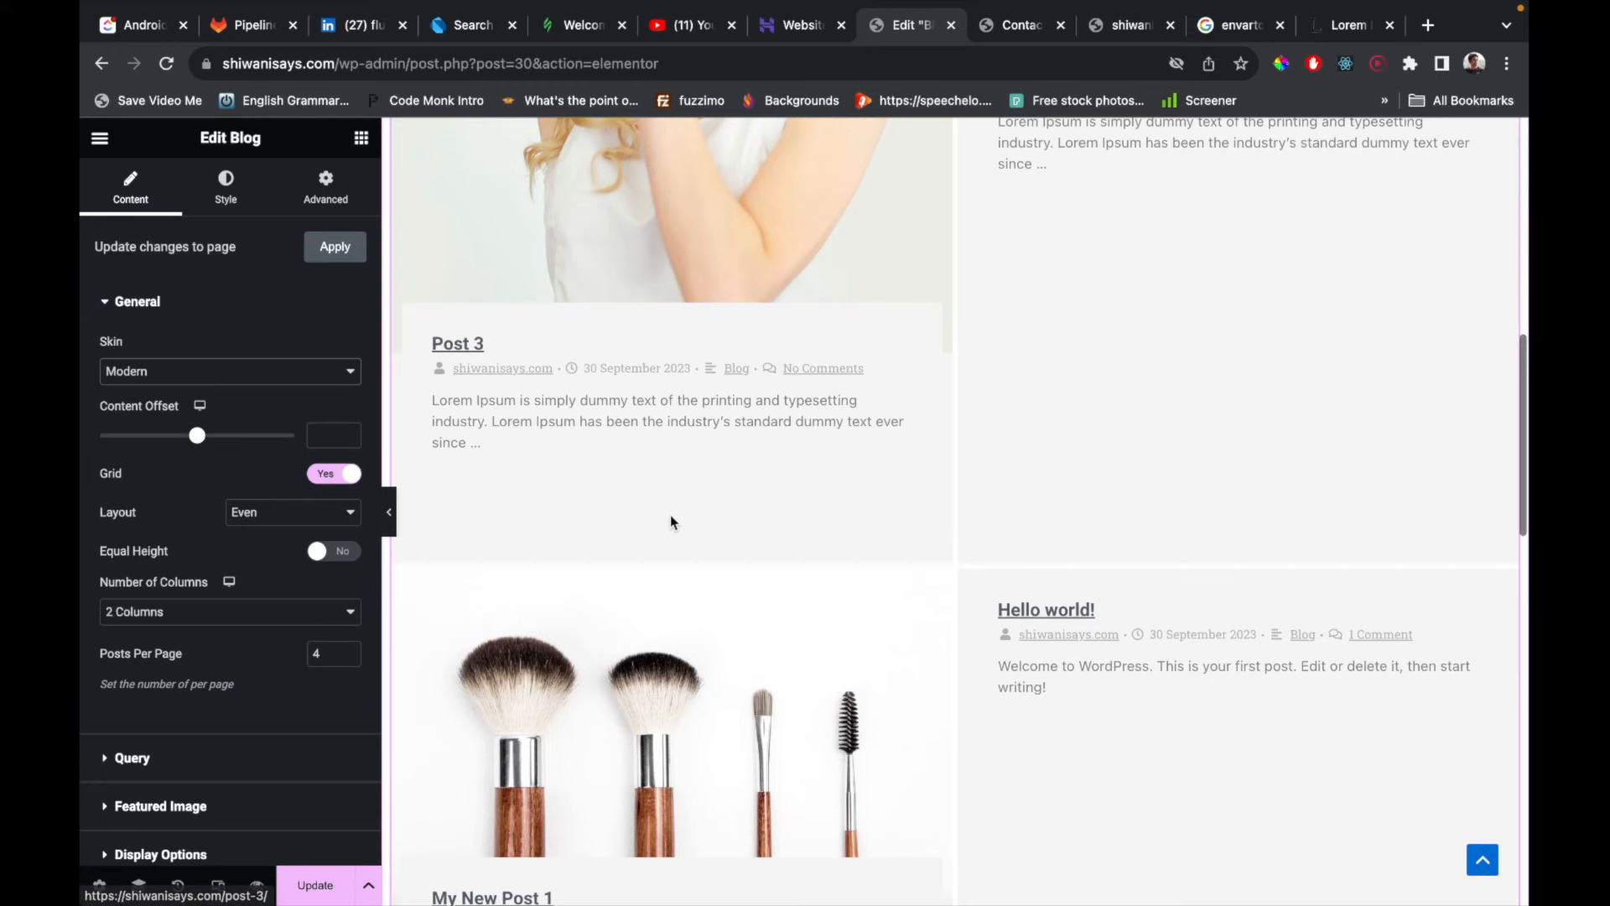
Try the Cards skin and the Banner skin on the Blog widget.
click(222, 375)
click(183, 395)
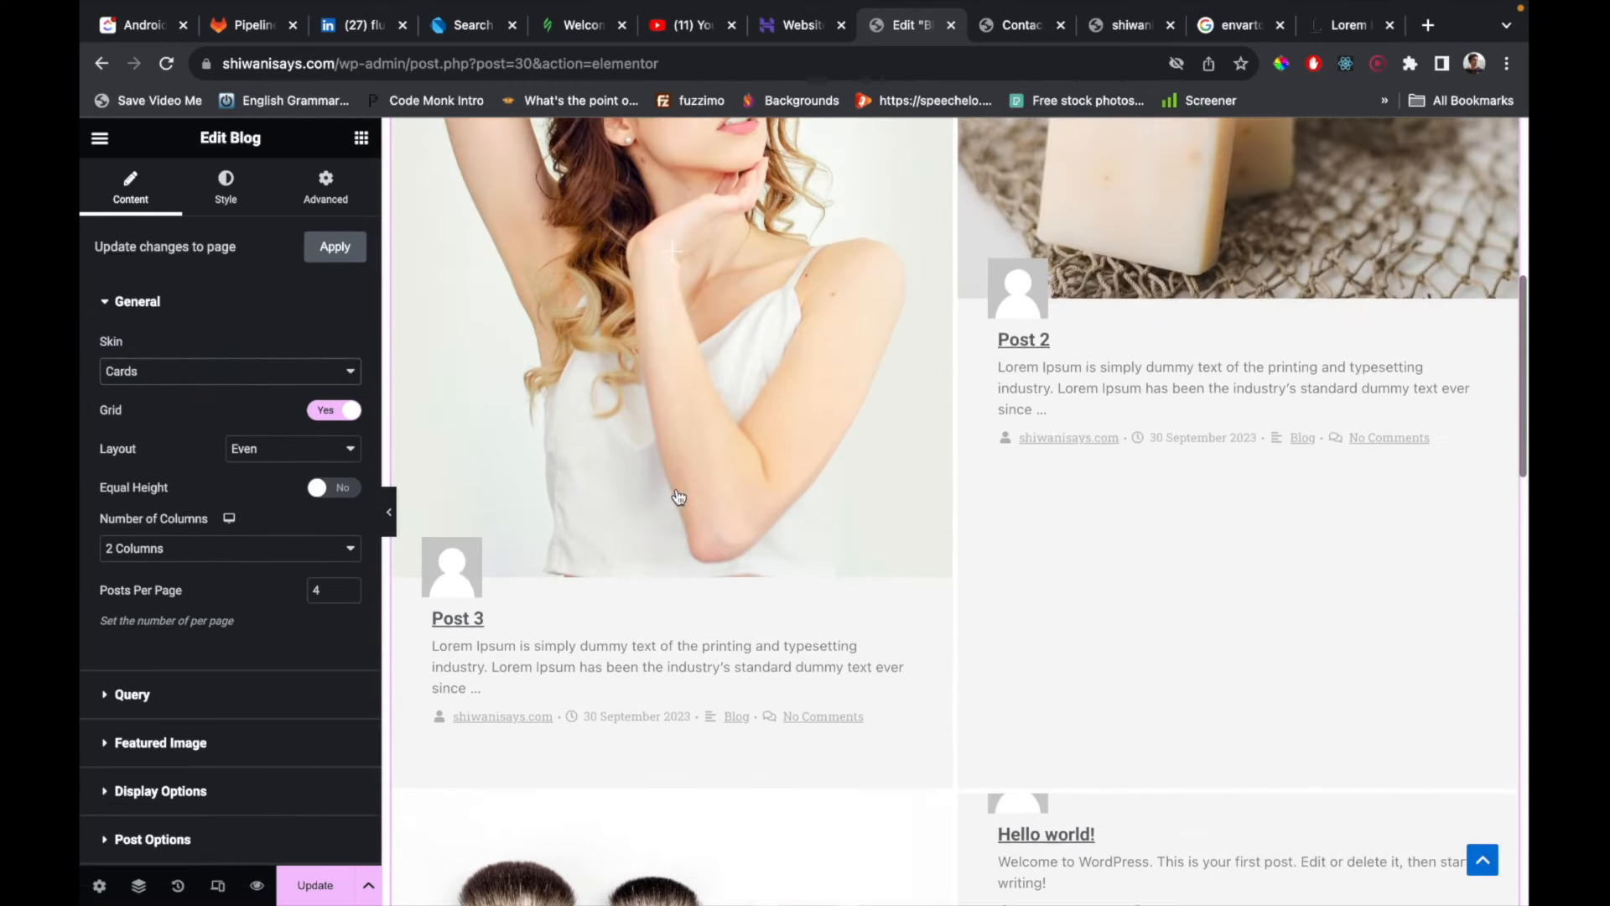
click(208, 371)
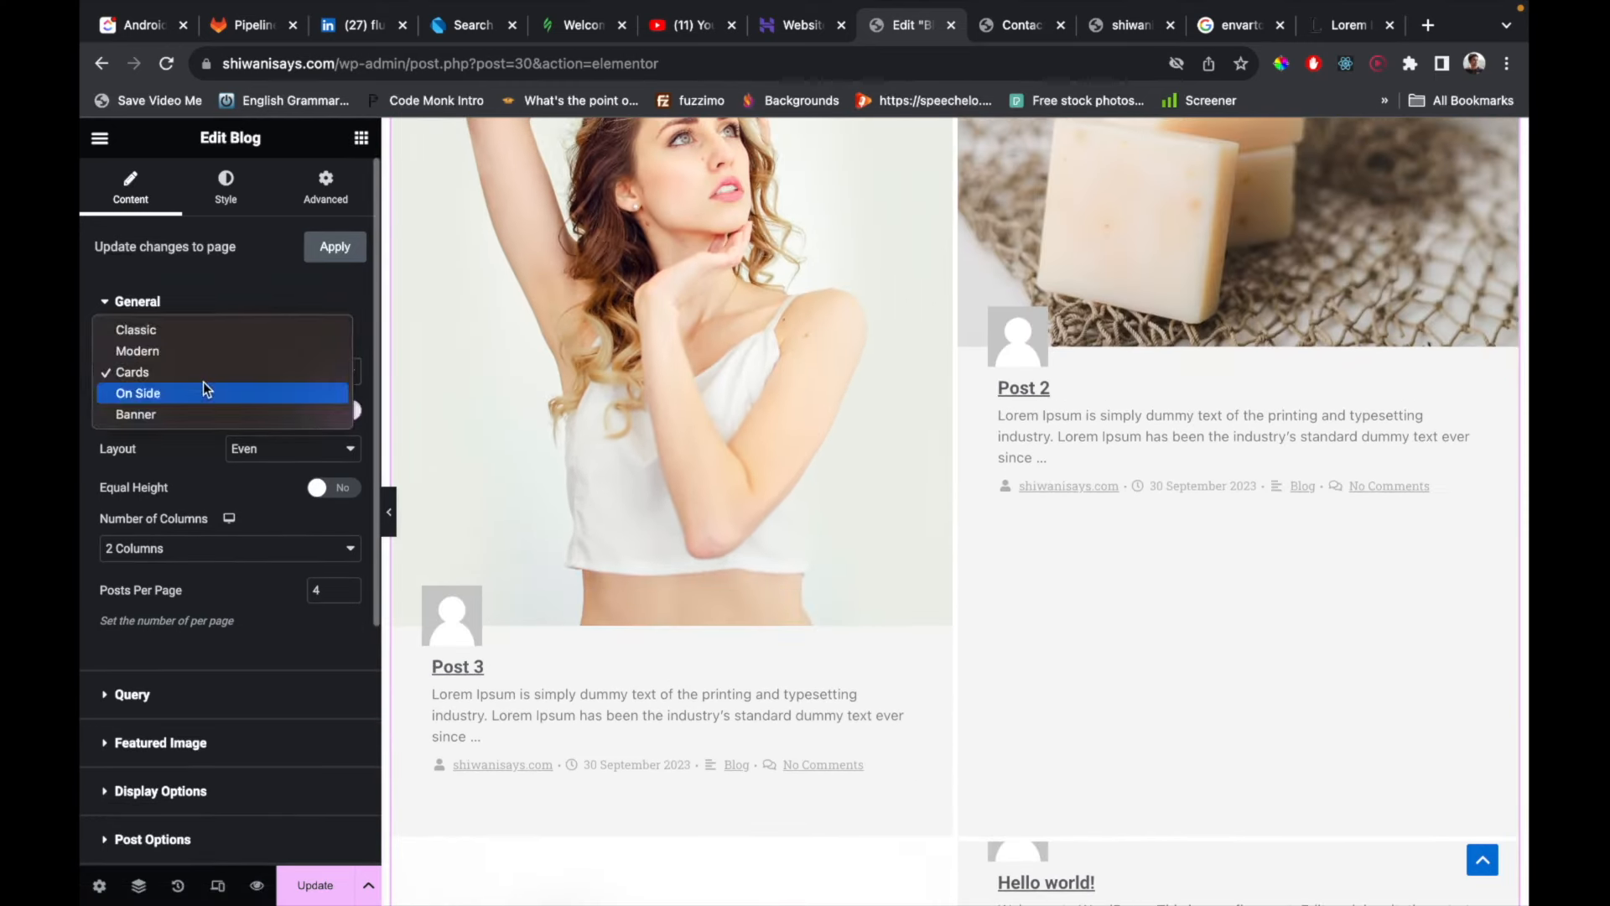
click(188, 411)
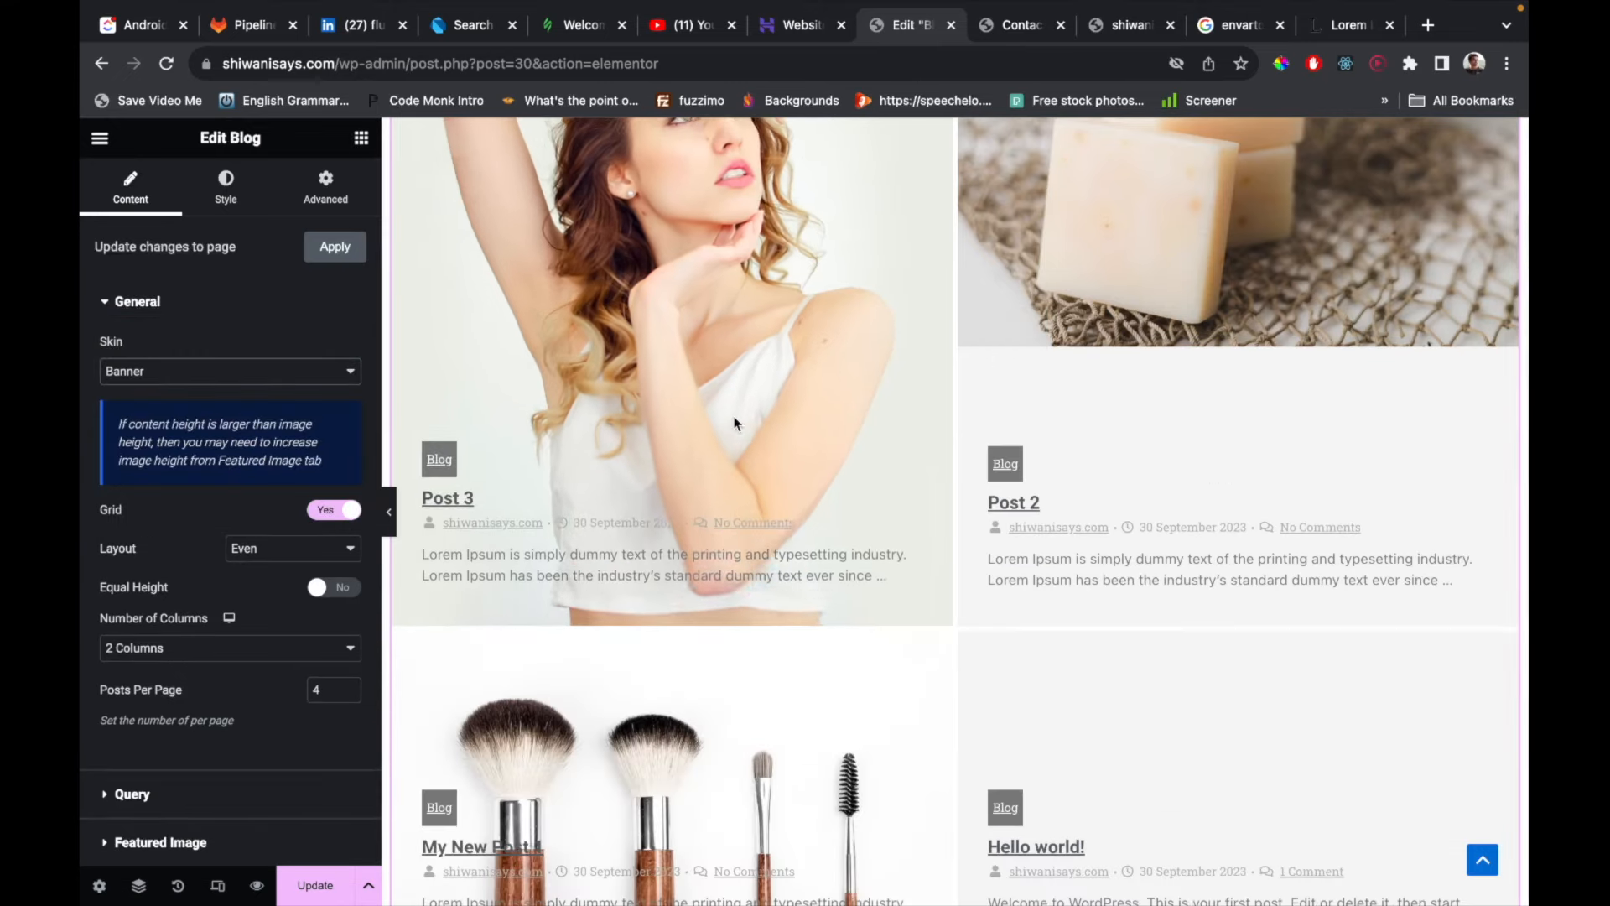
scroll(736, 424, down, 4)
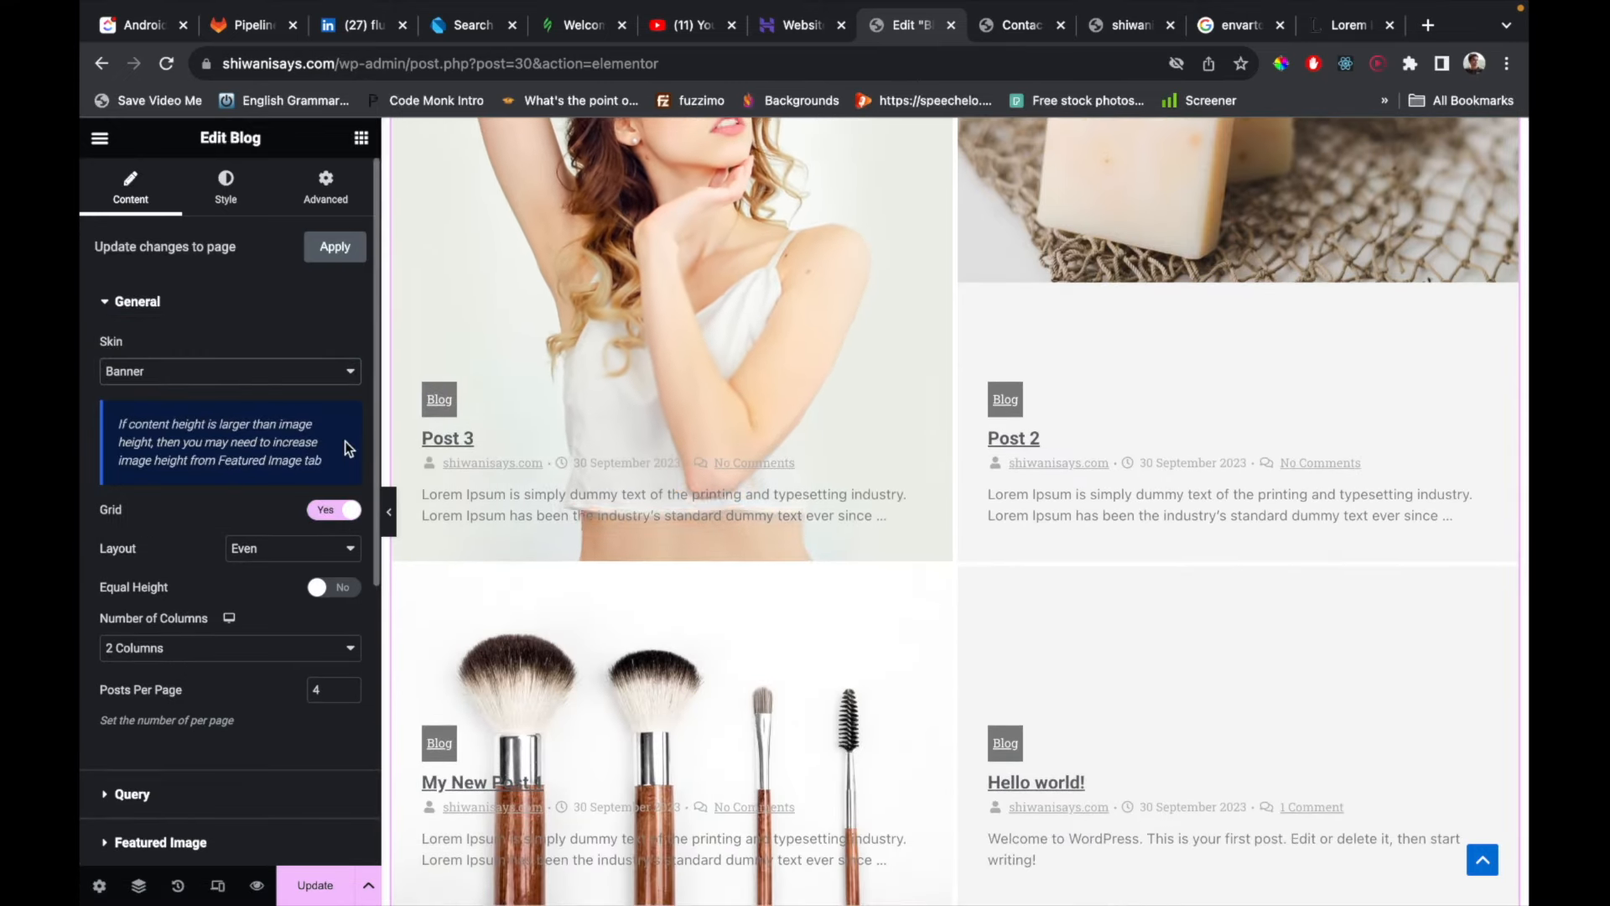
Try the On Side skin on the Blog widget and check how the posts are laid out.
click(241, 373)
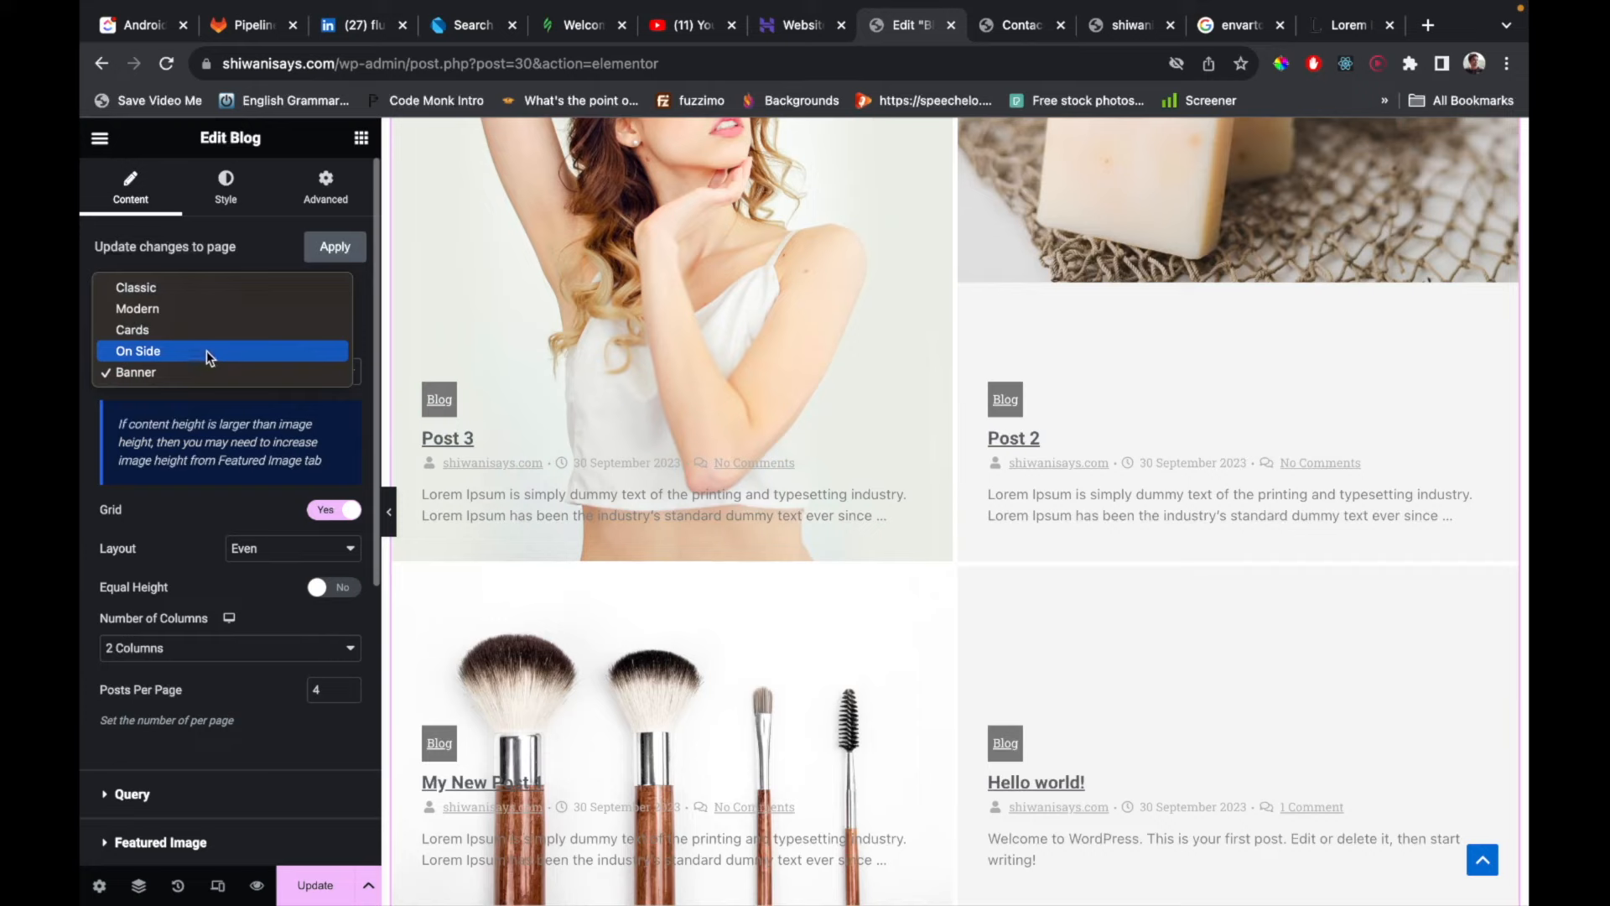
click(207, 351)
scroll(649, 664, up, 4)
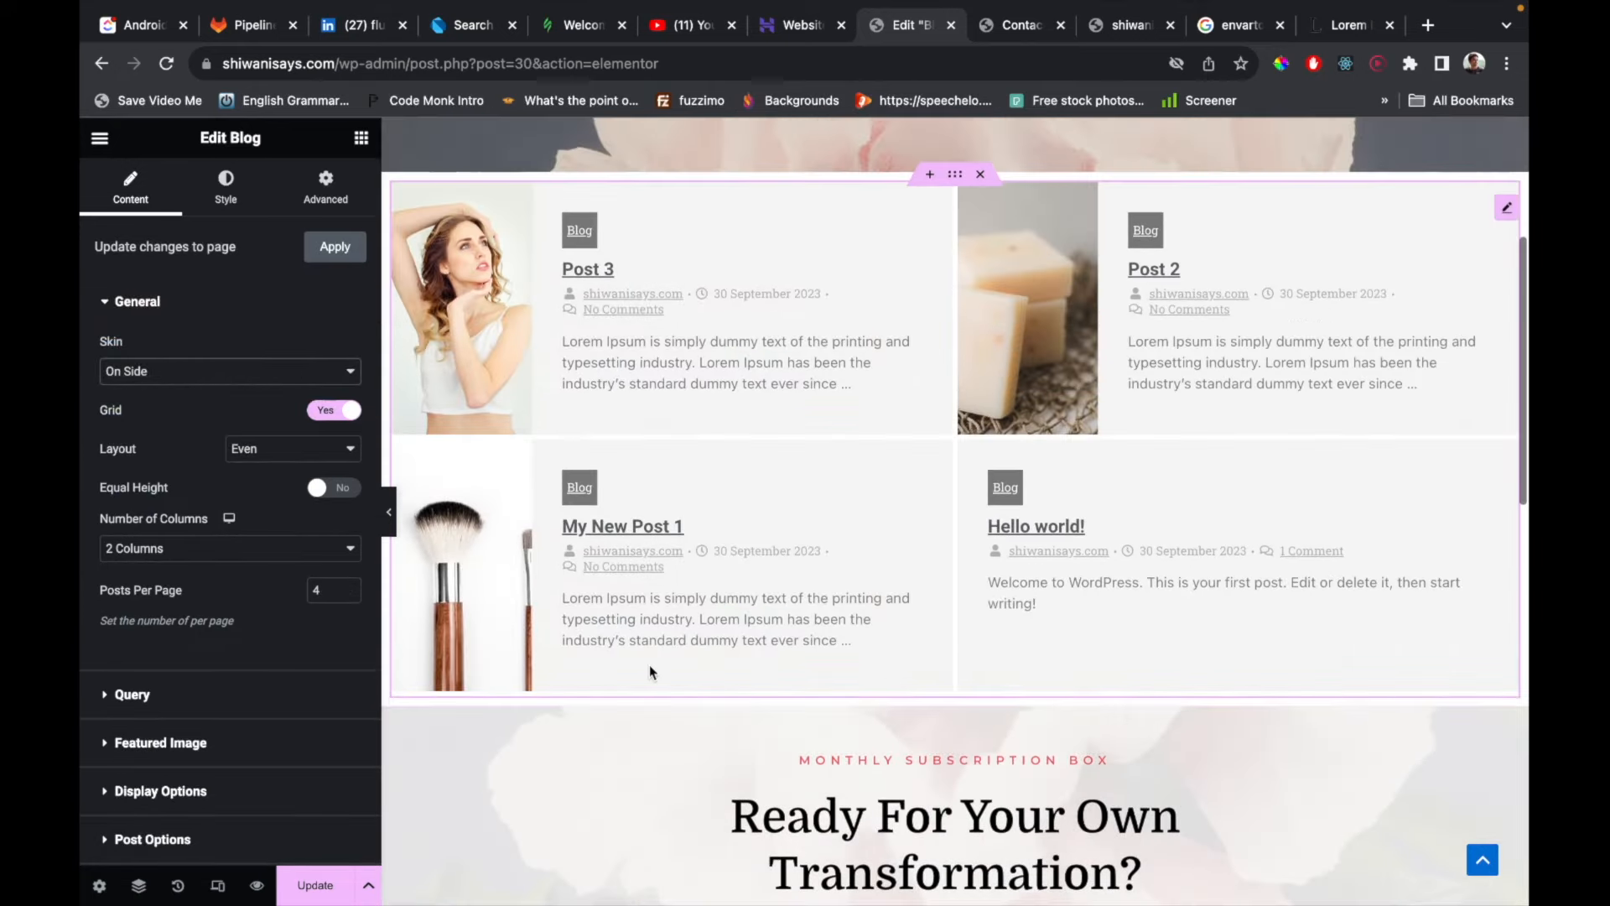
scroll(649, 665, down, 1)
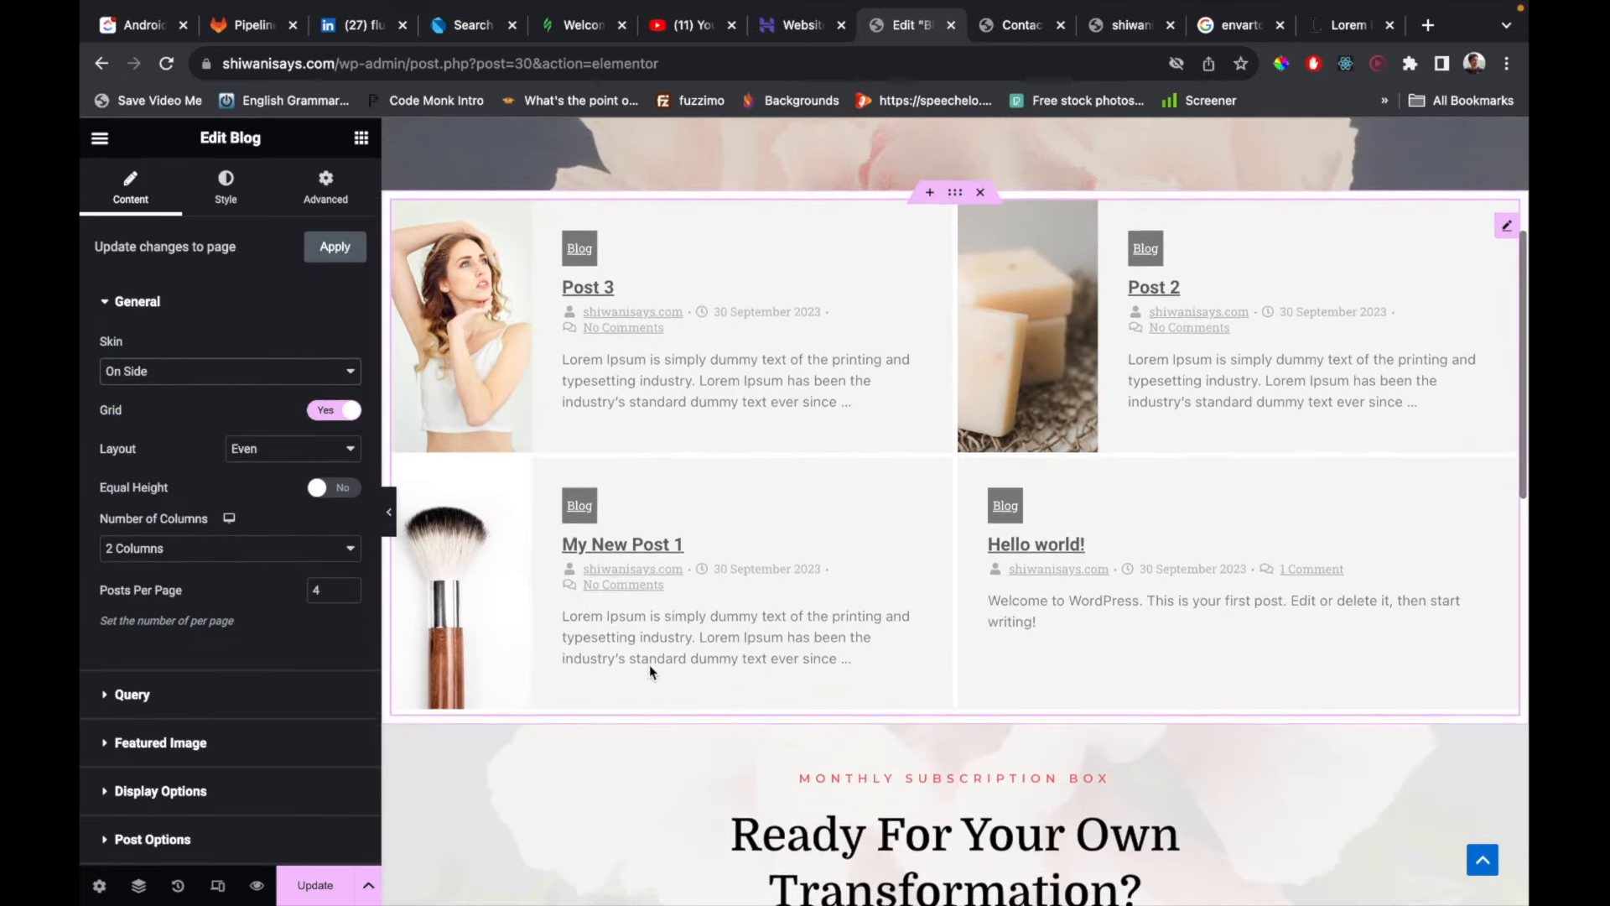
Switch the Blog widget's skin back to Modern and look over the post cards.
click(252, 370)
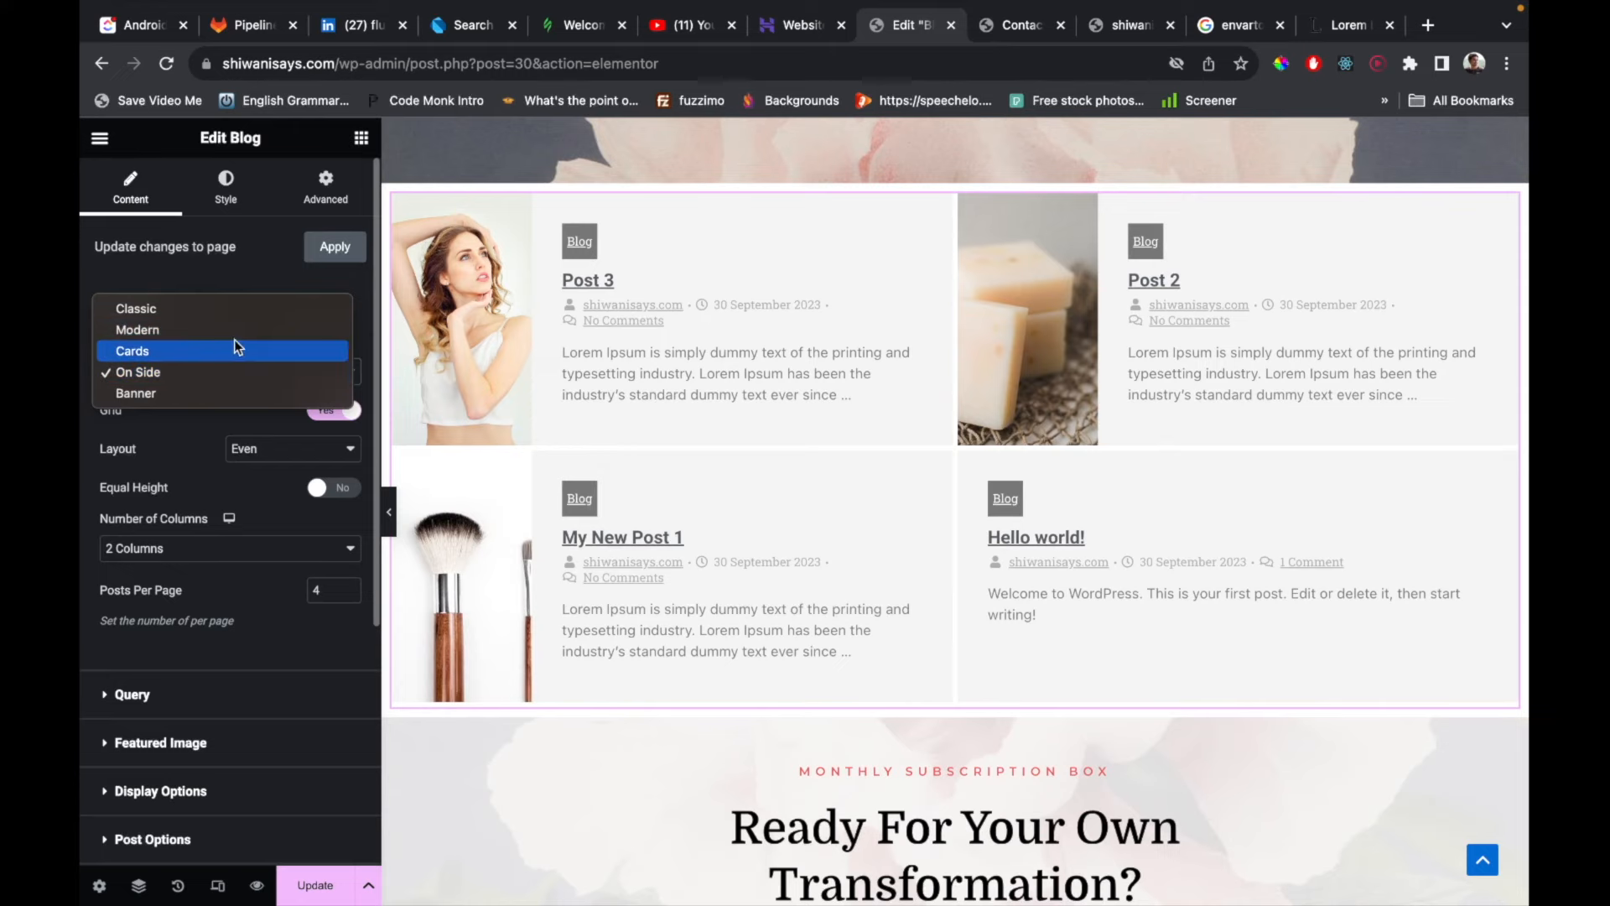
click(214, 329)
scroll(675, 553, down, 5)
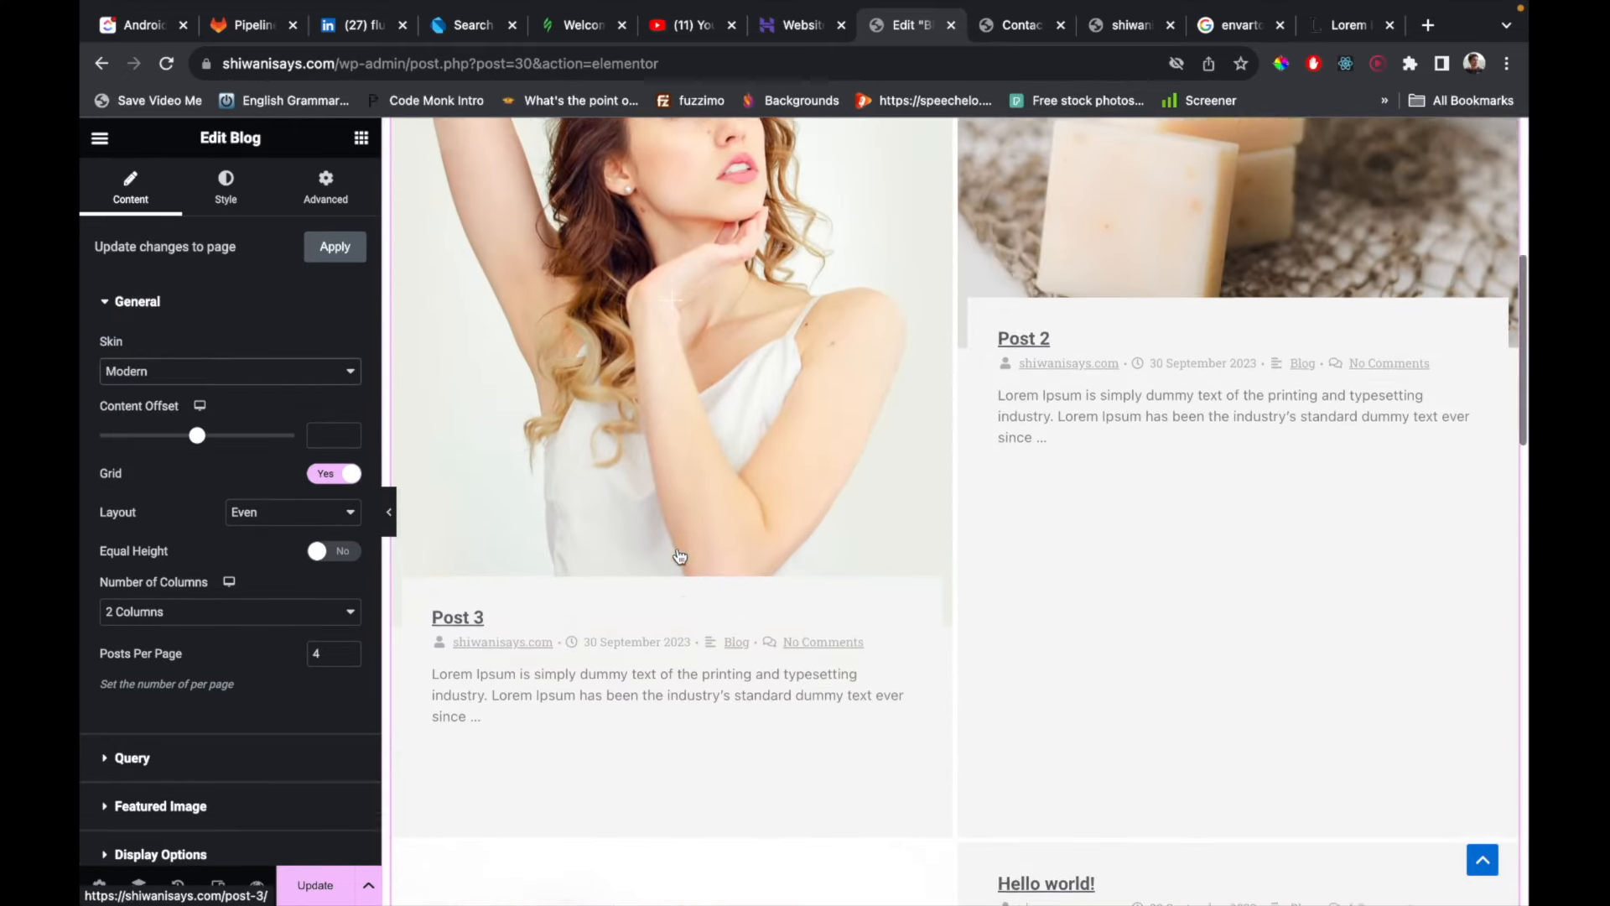
scroll(676, 547, down, 6)
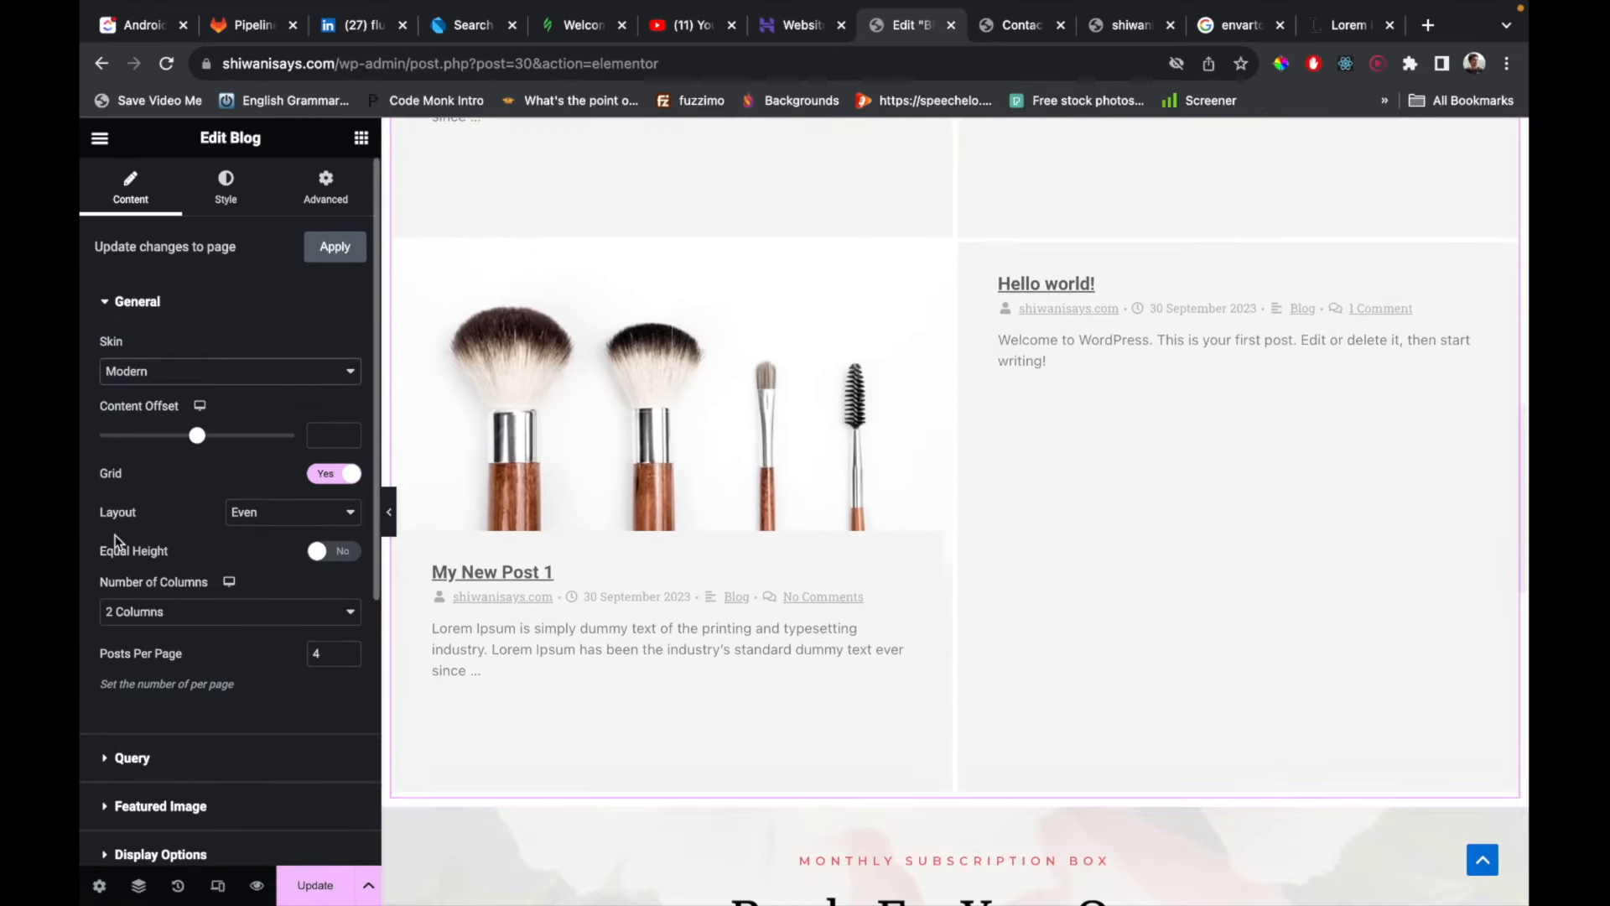
Try the Masonry layout for the Blog widget's grid and switch it back to Even.
click(239, 505)
click(248, 529)
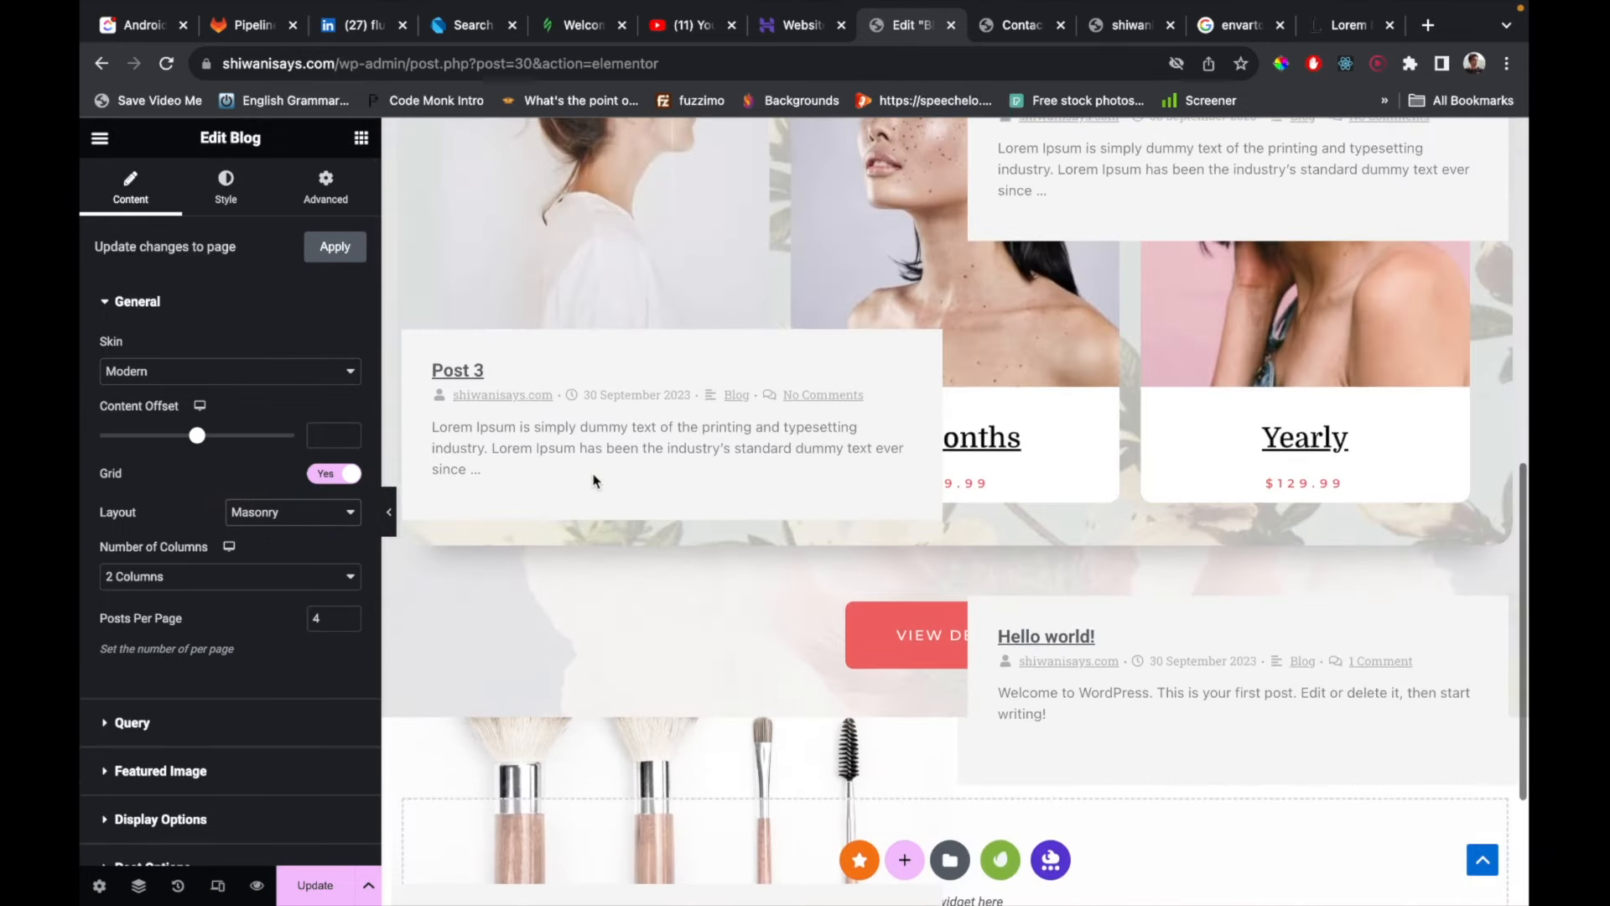
click(331, 511)
click(275, 488)
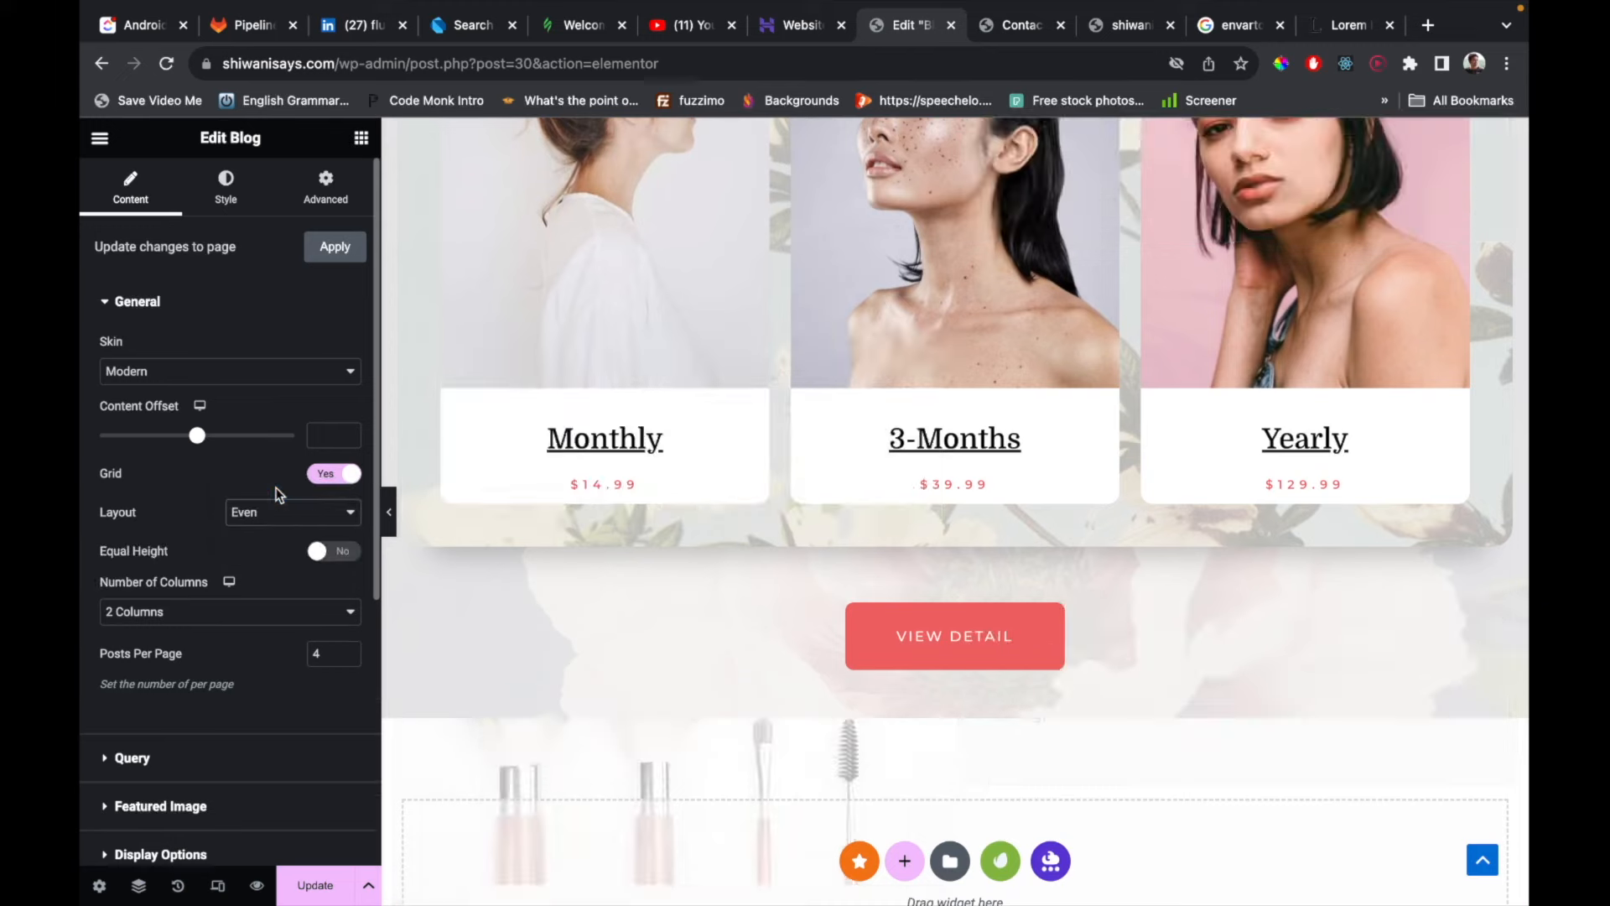
Try 4 Columns and 3 Columns for the Blog widget's grid, and return it to 2 Columns.
scroll(196, 717, down, 2)
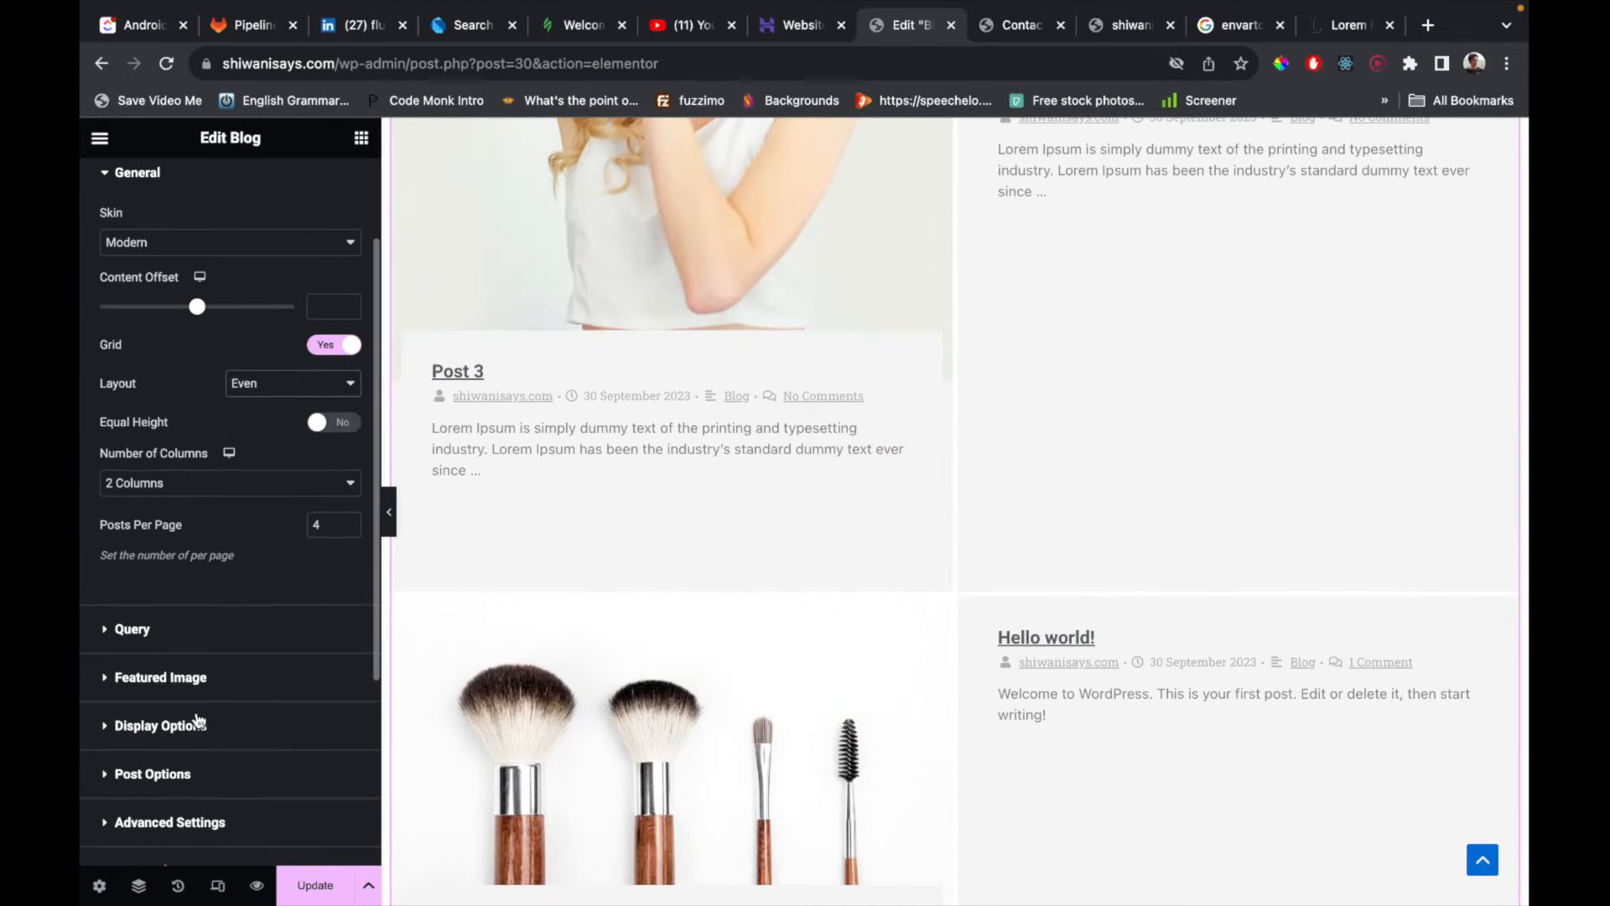
click(348, 485)
click(248, 441)
click(220, 486)
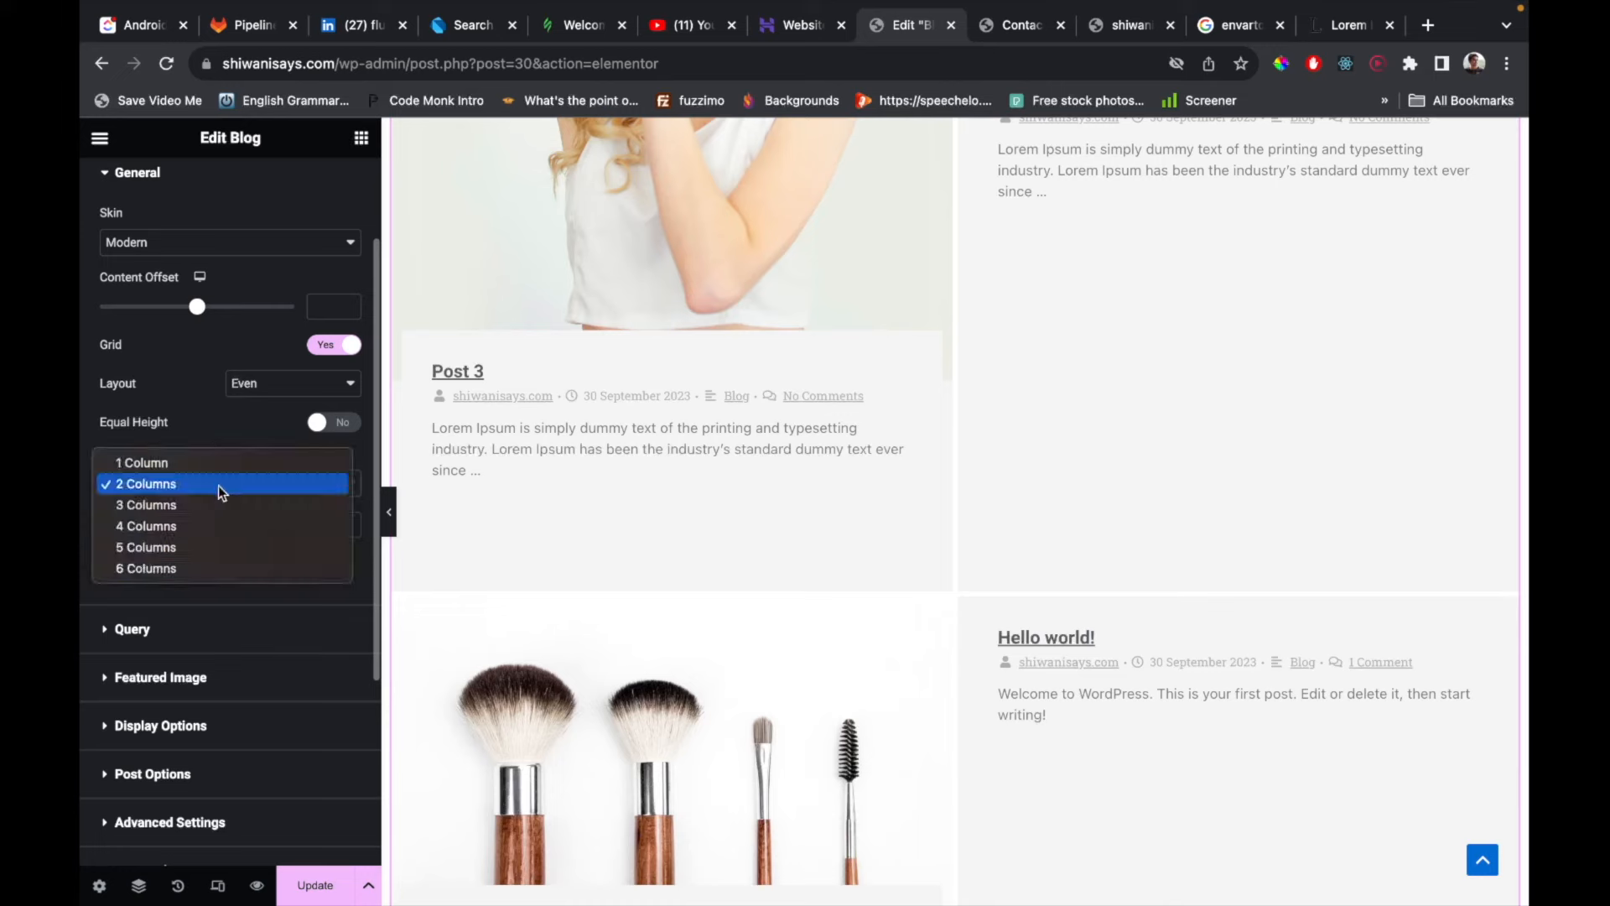
click(188, 526)
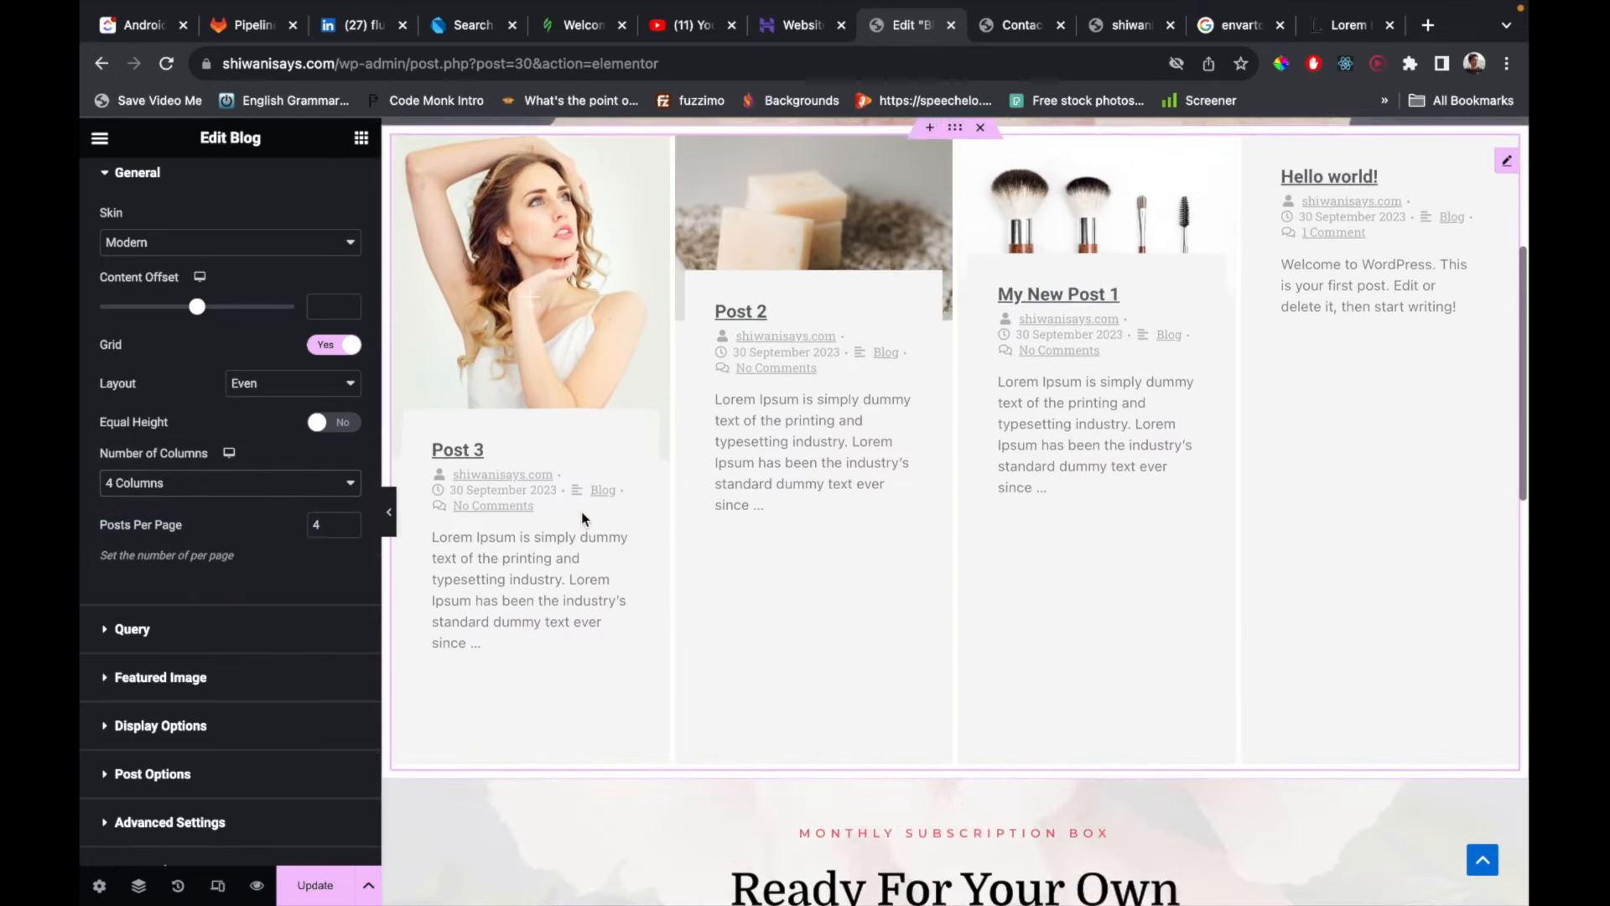
click(251, 487)
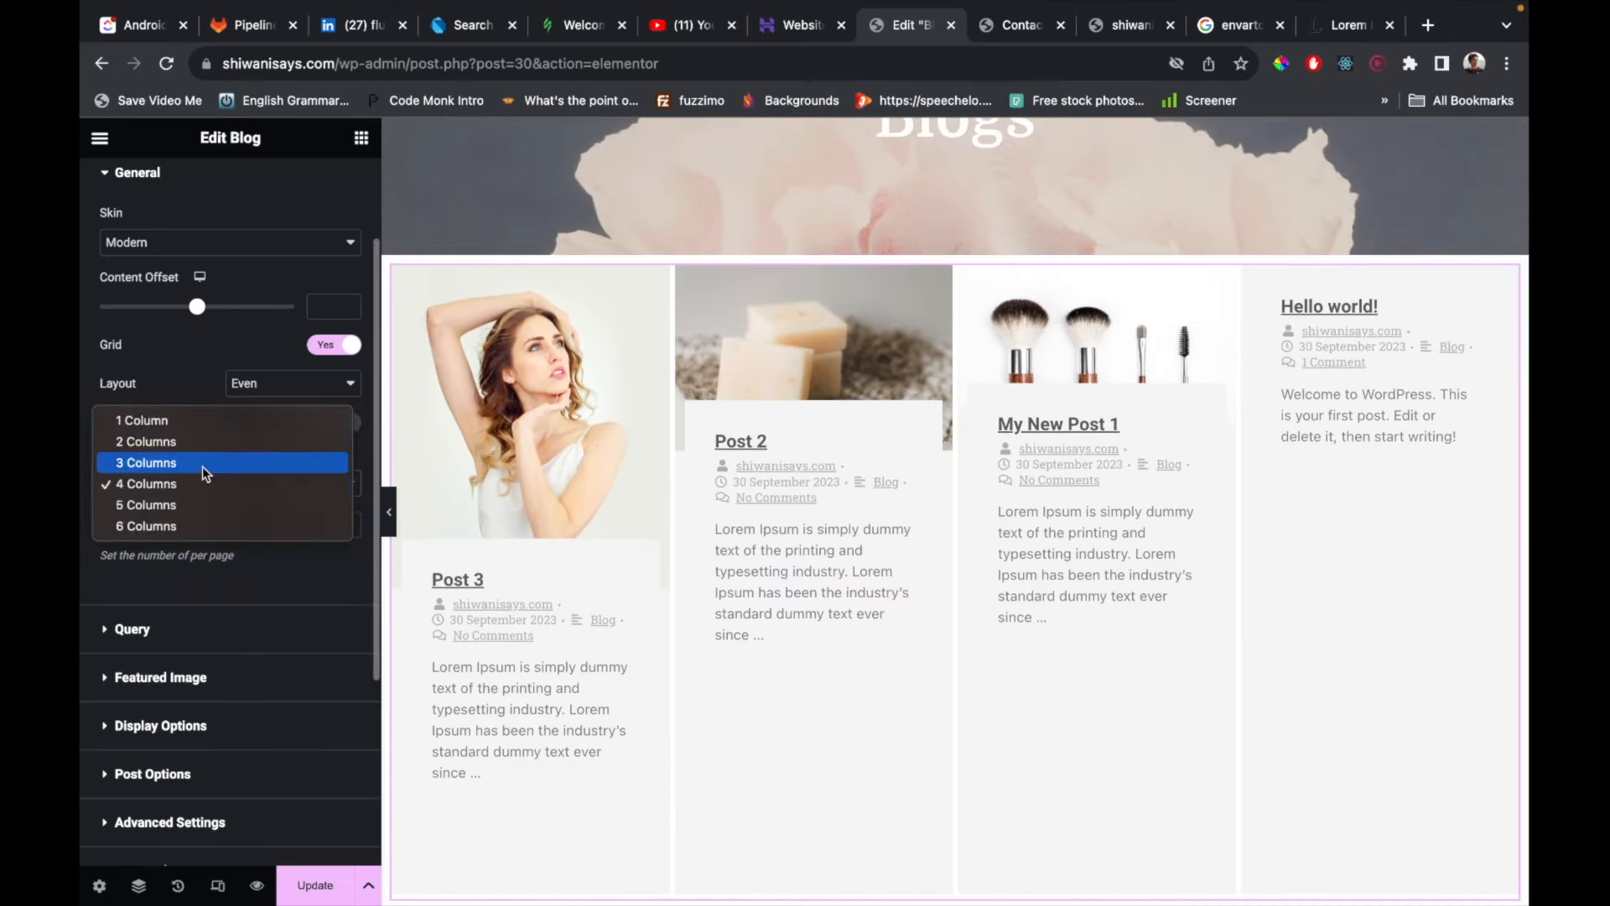
click(203, 465)
click(245, 497)
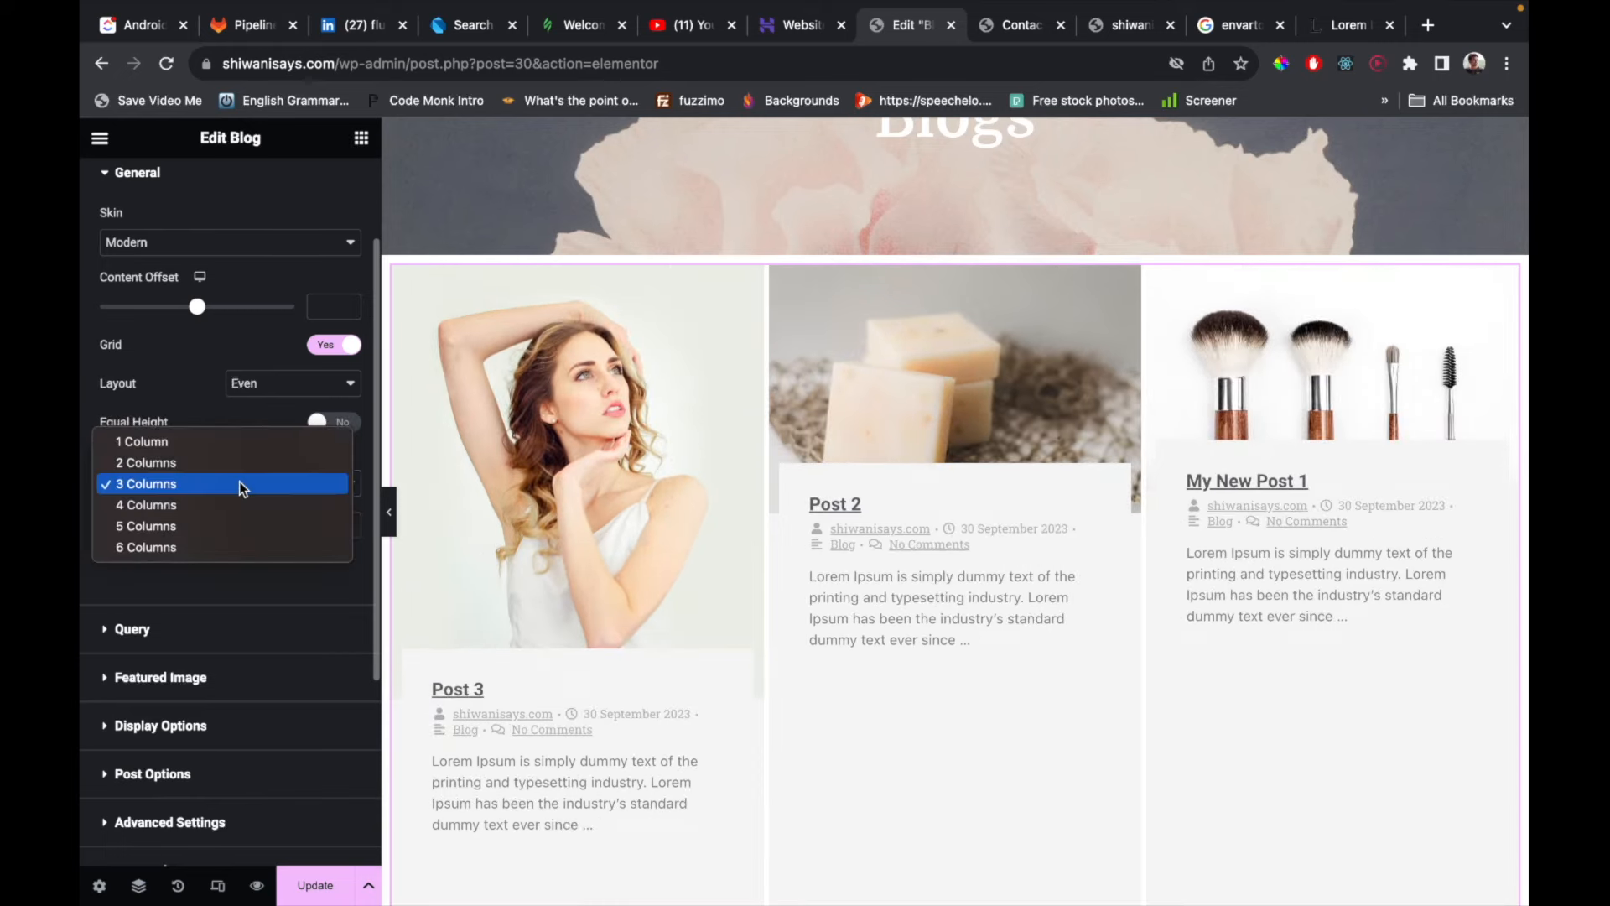
click(210, 458)
Look through the Blog widget's general settings and its Query filter and ordering options.
scroll(193, 586, down, 2)
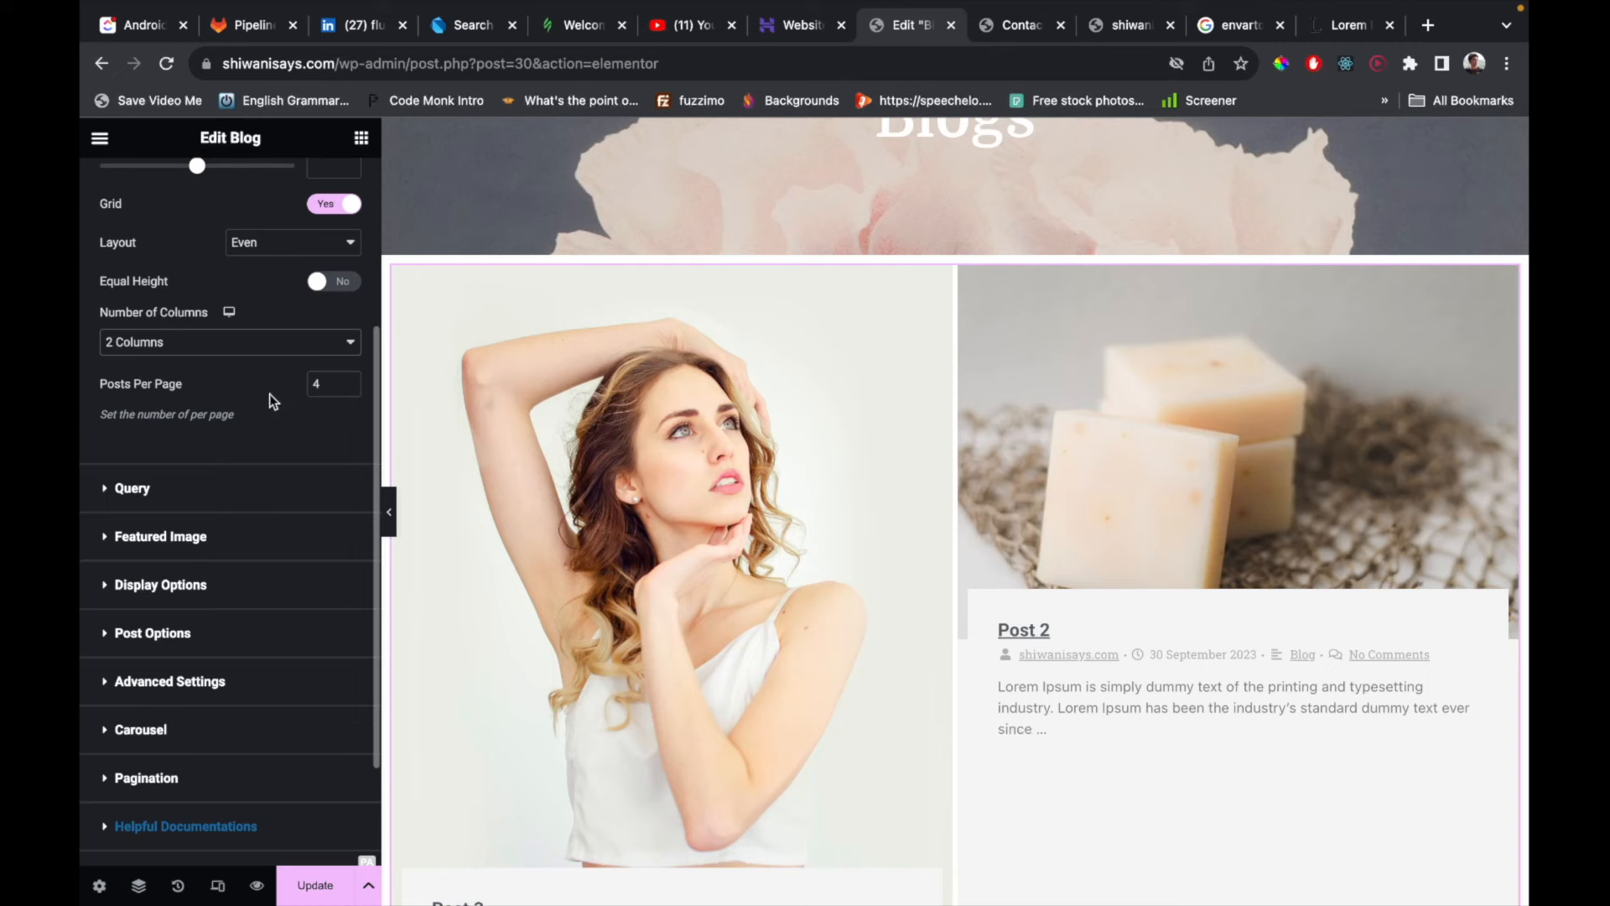
scroll(247, 460, up, 3)
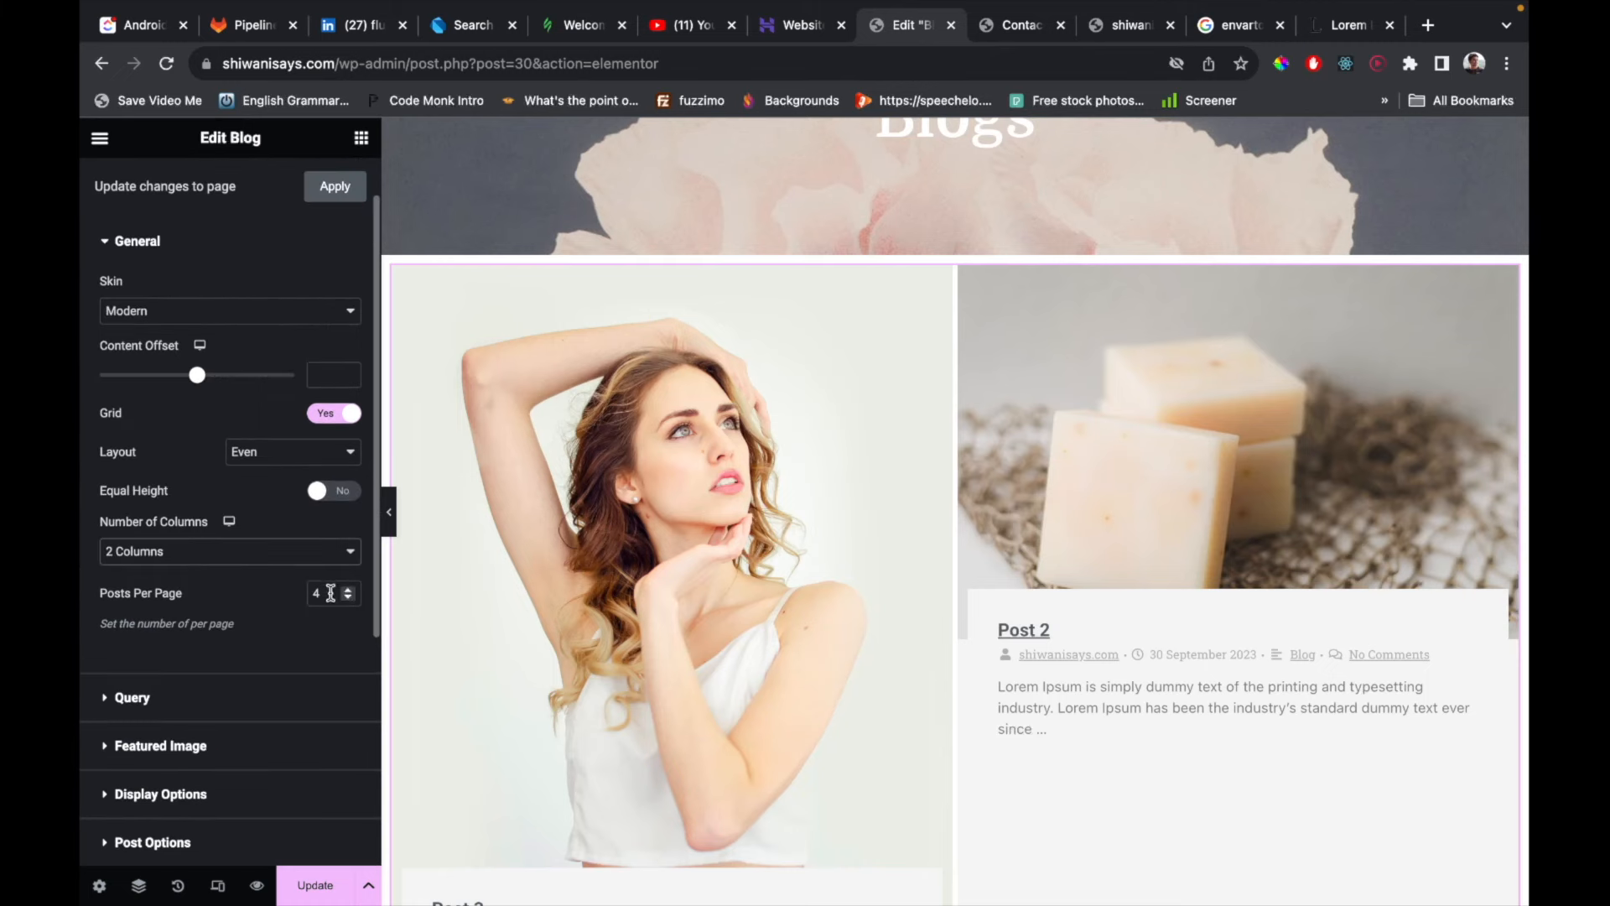
scroll(173, 642, up, 1)
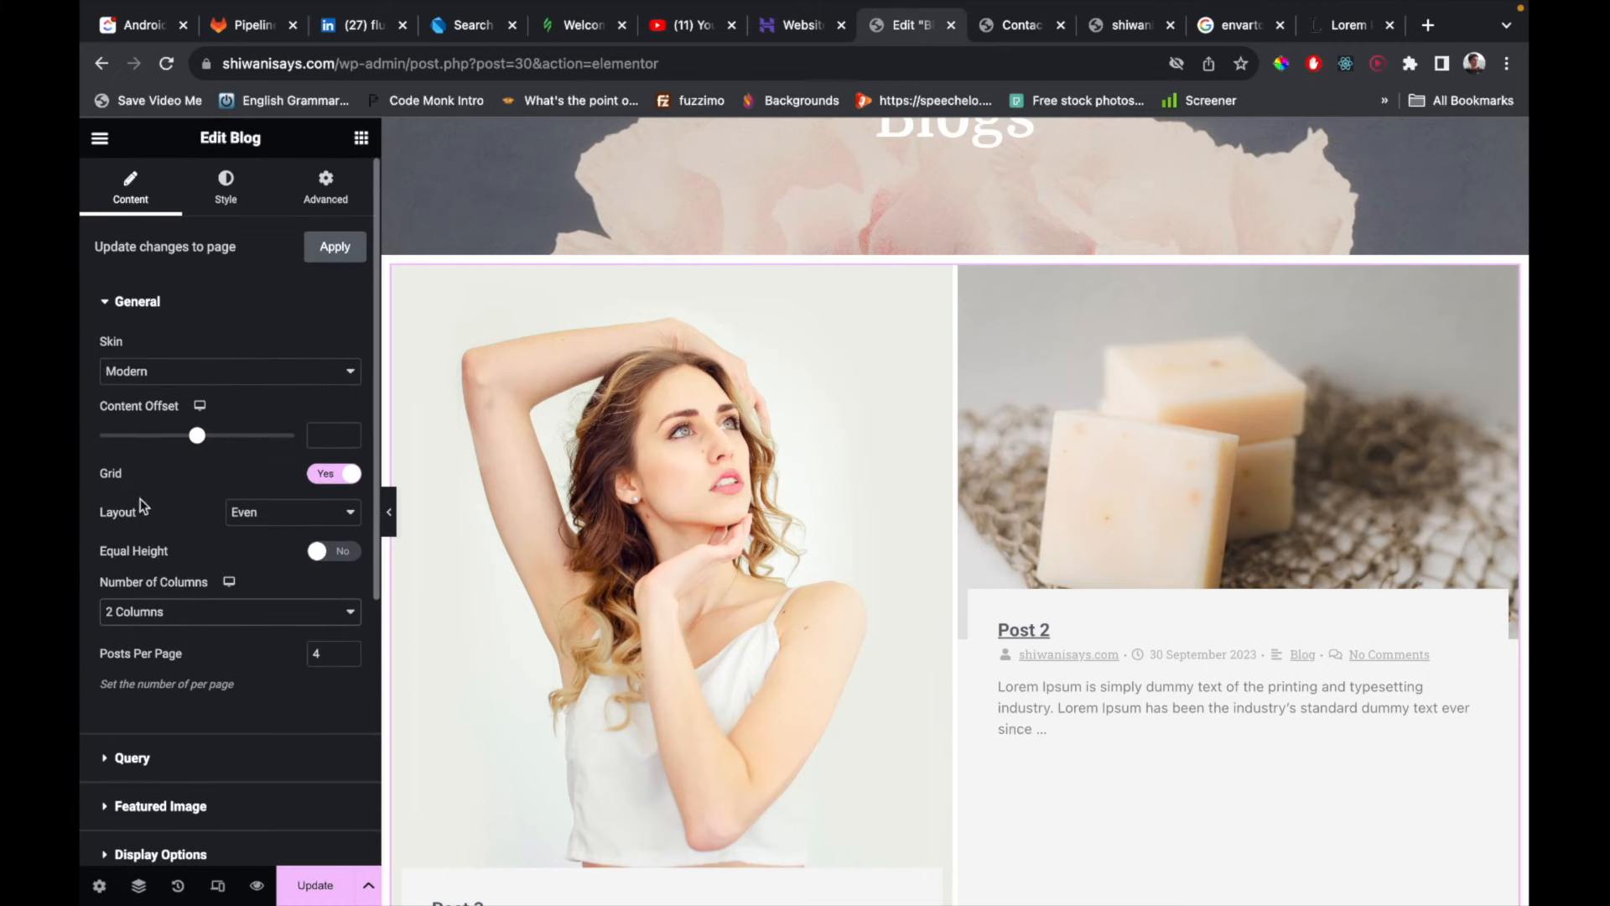
scroll(183, 537, down, 5)
scroll(189, 528, down, 1)
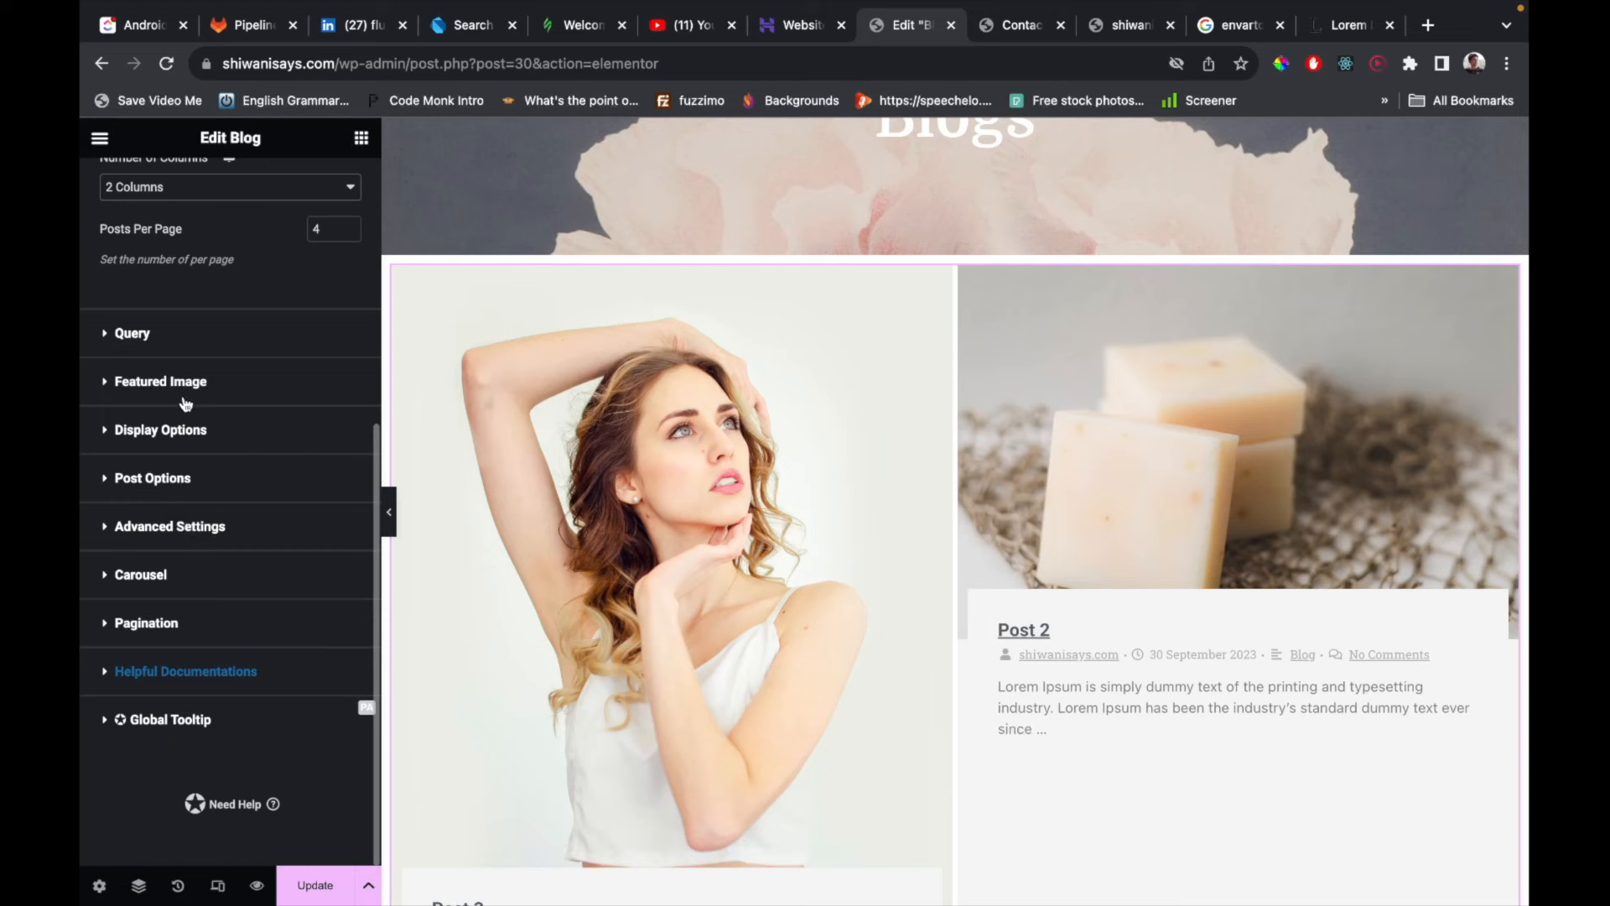
click(173, 337)
scroll(167, 662, down, 12)
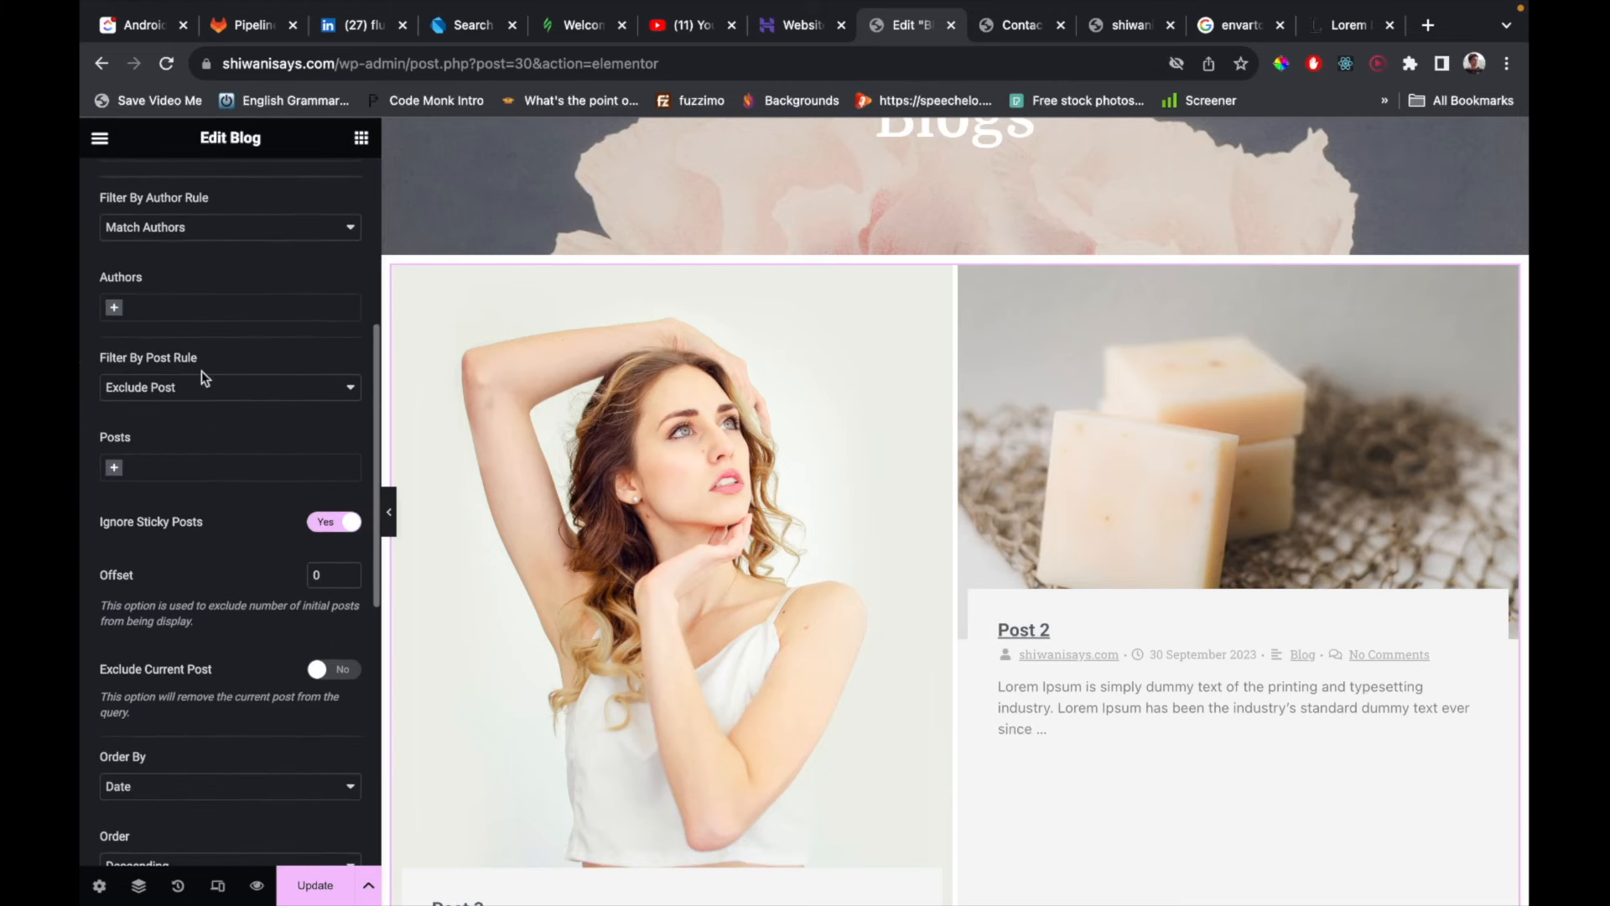
Try the Thumbnail - 150 x 150 size for the Blog widget's featured images and check the post cards.
click(277, 409)
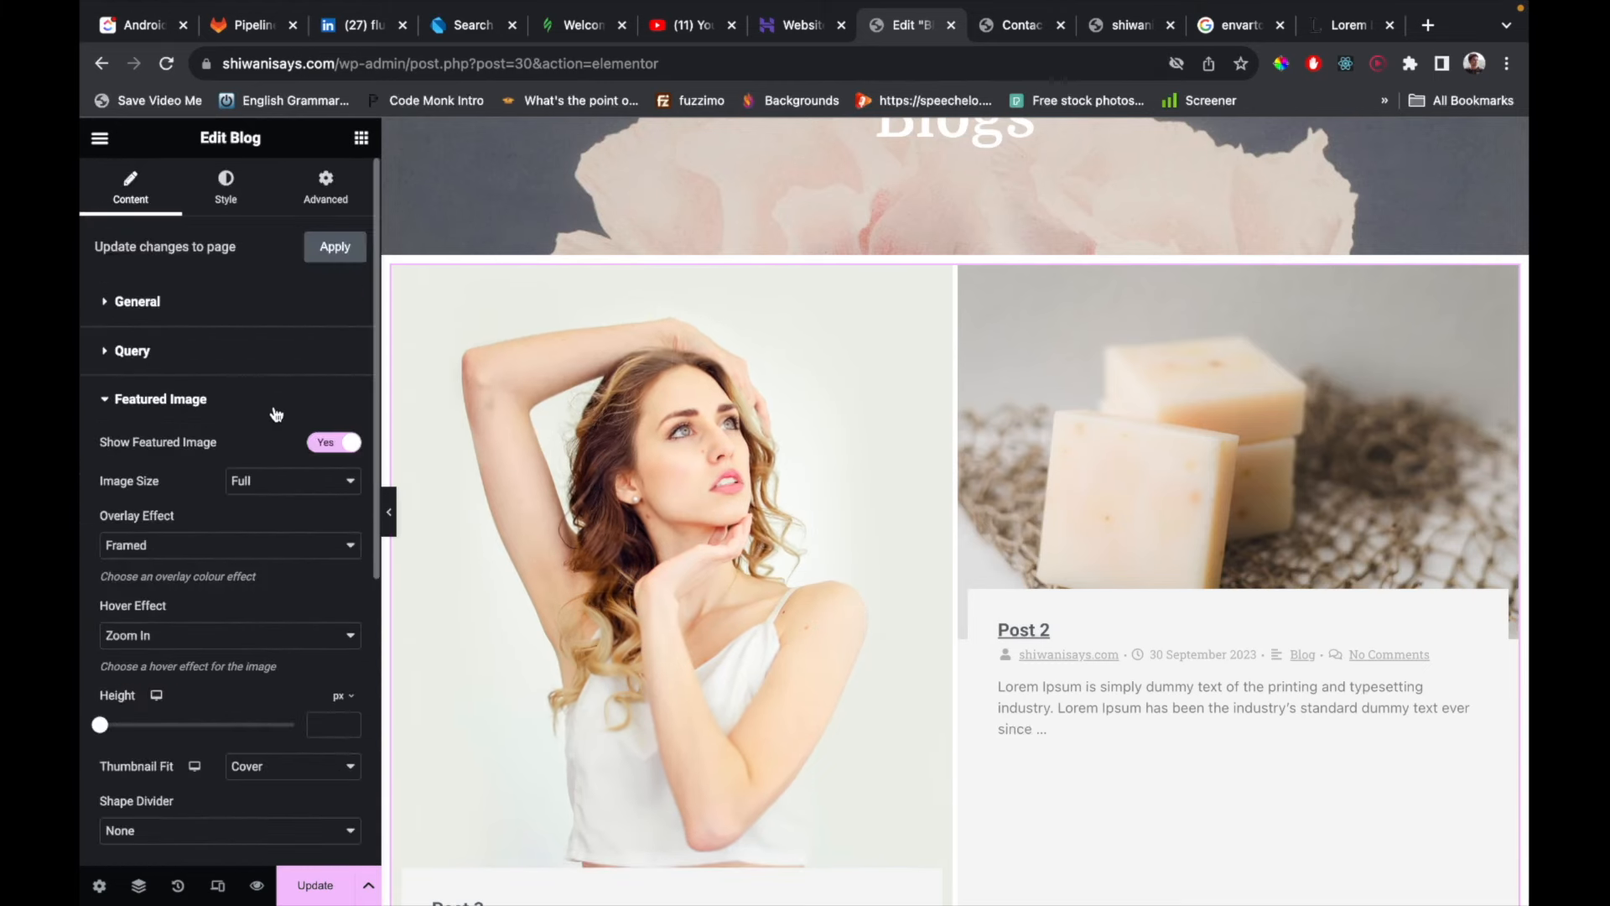
scroll(173, 624, down, 5)
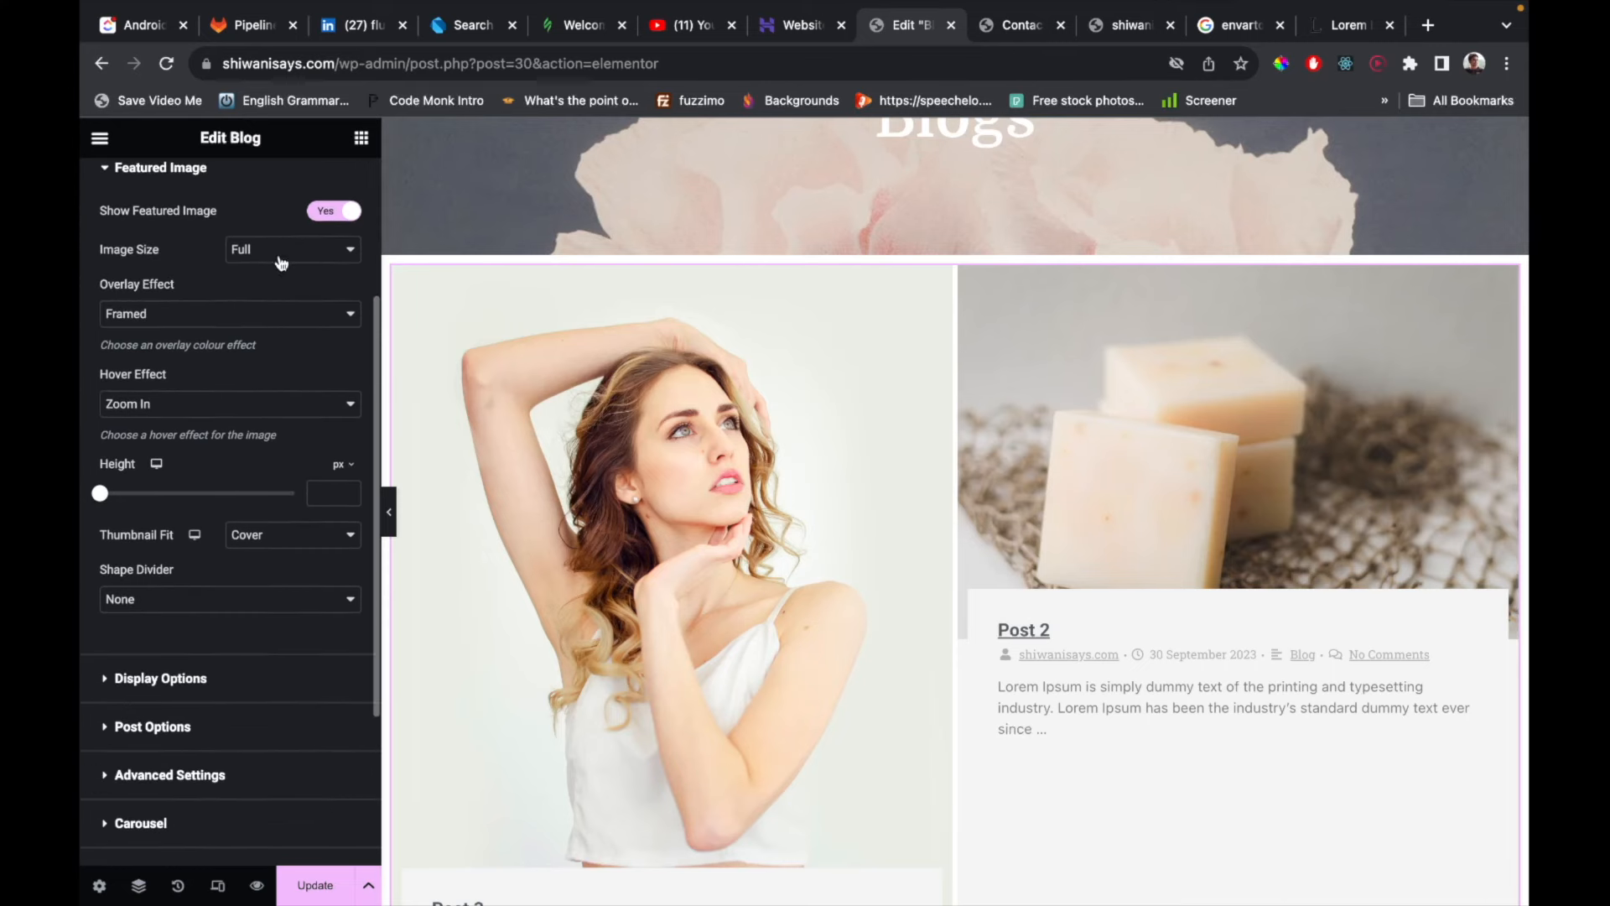
click(278, 249)
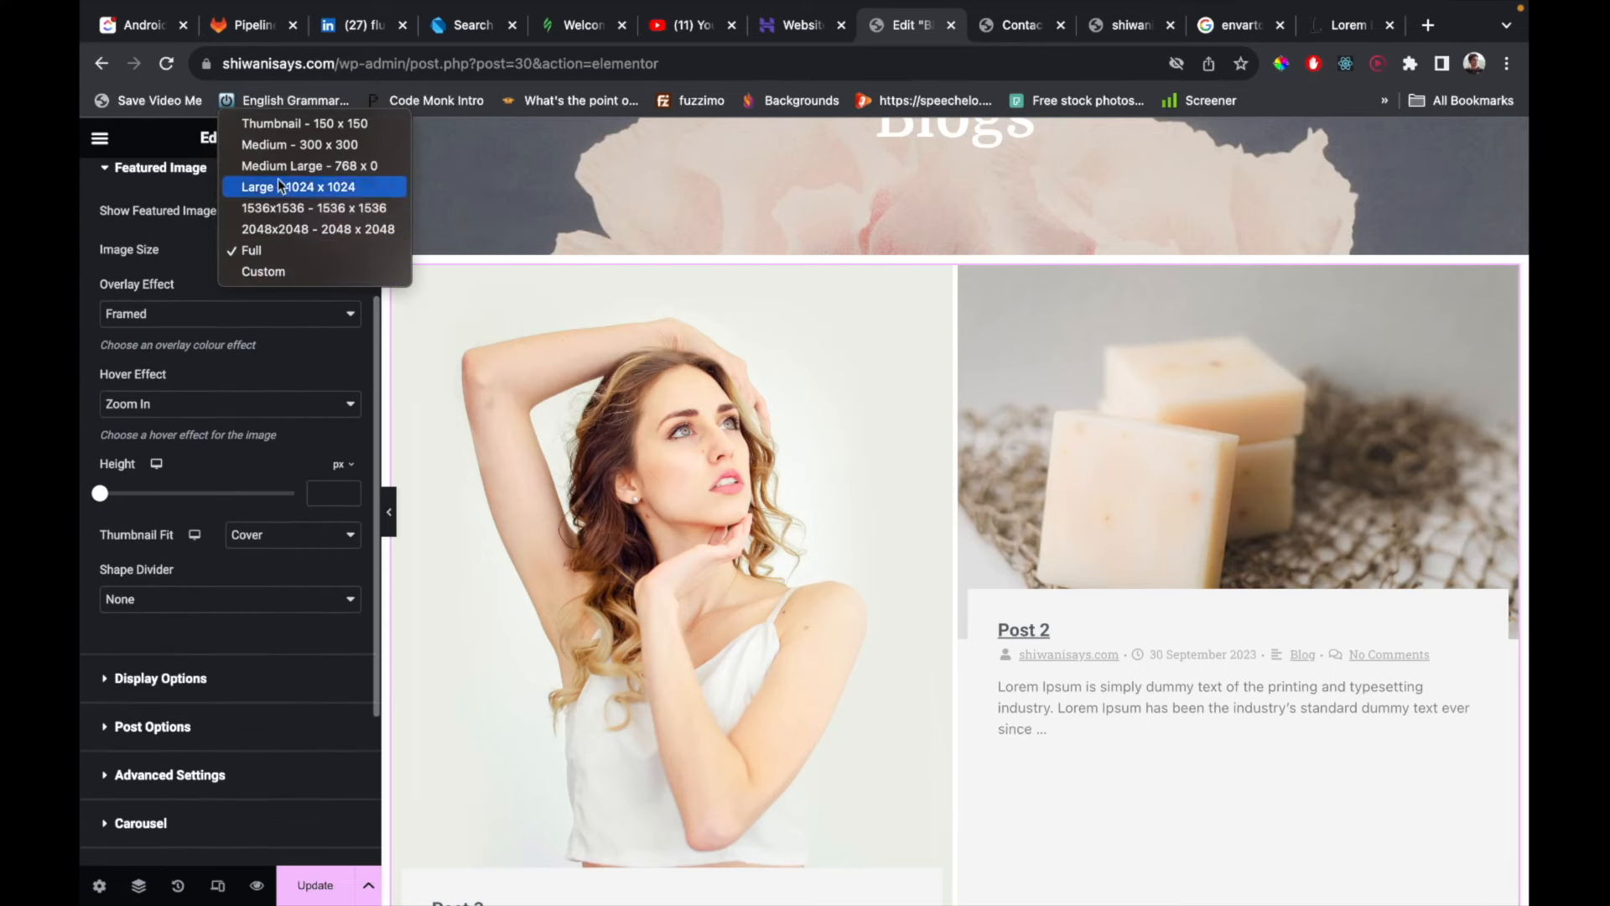
click(279, 123)
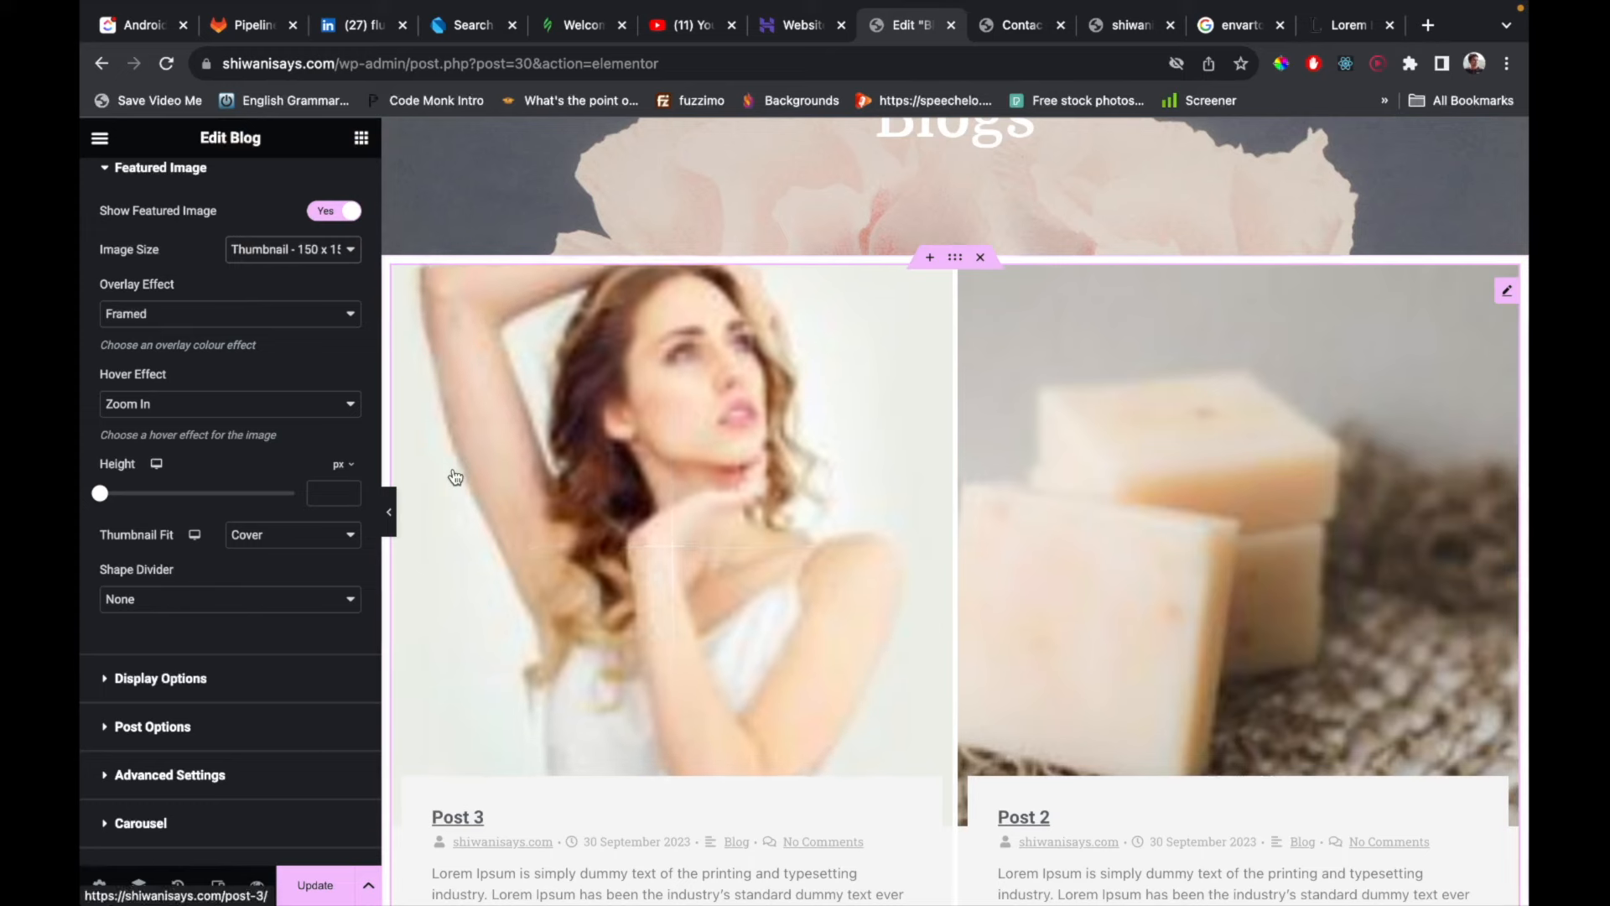
scroll(458, 477, down, 1)
scroll(758, 464, down, 7)
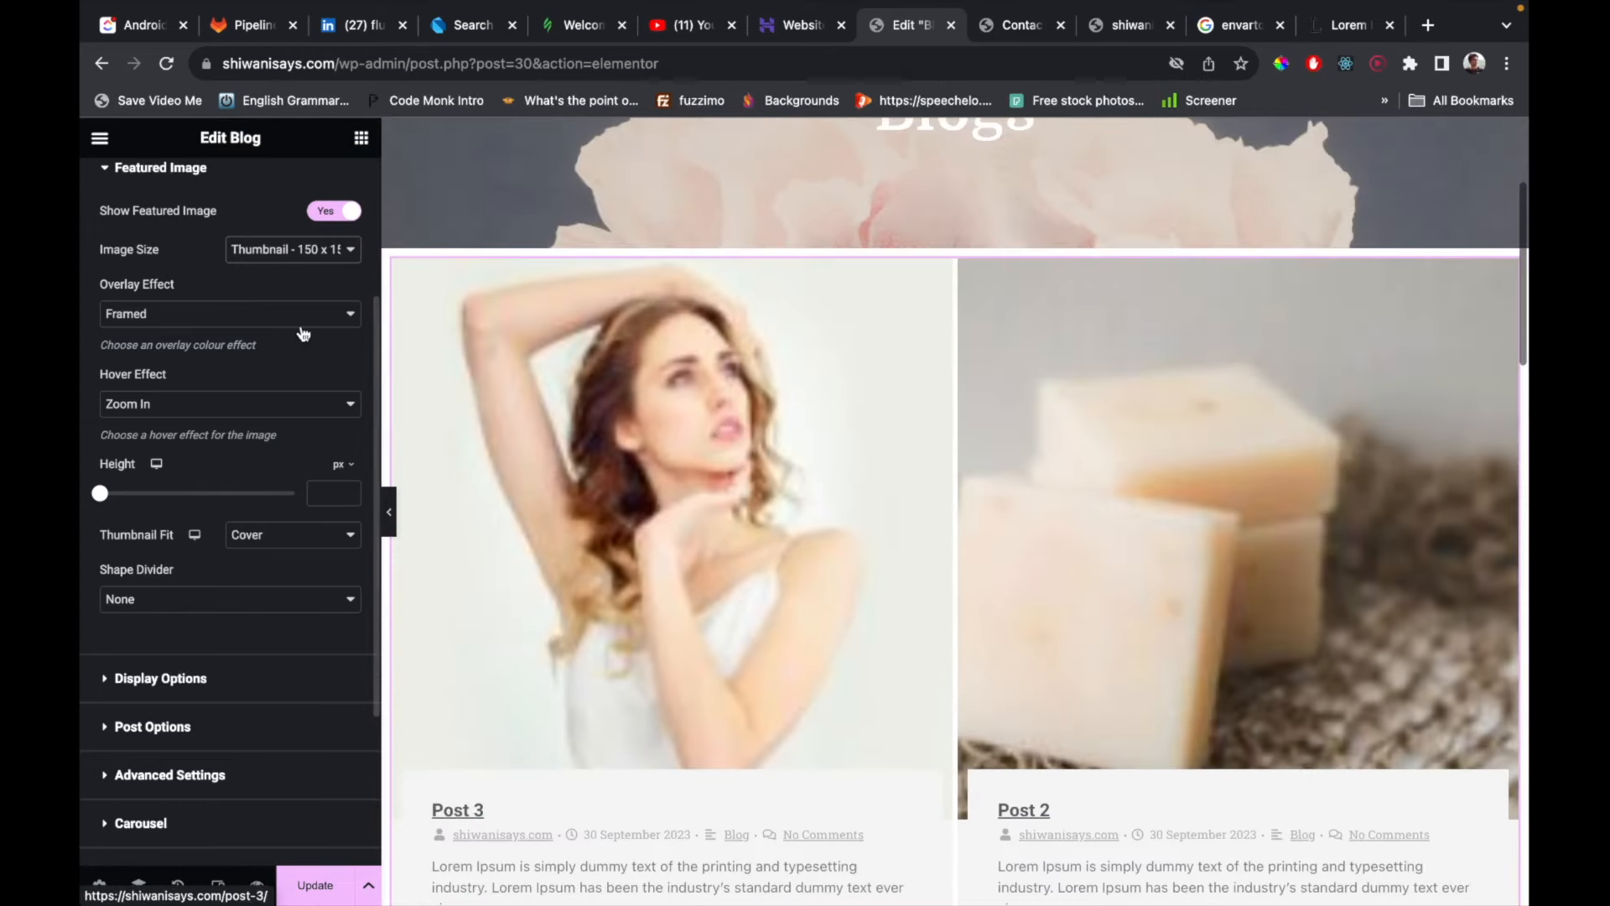
Compare the Large and Medium Large featured image sizes and settle on 2048x2048 for the Blog widget.
click(290, 249)
click(290, 314)
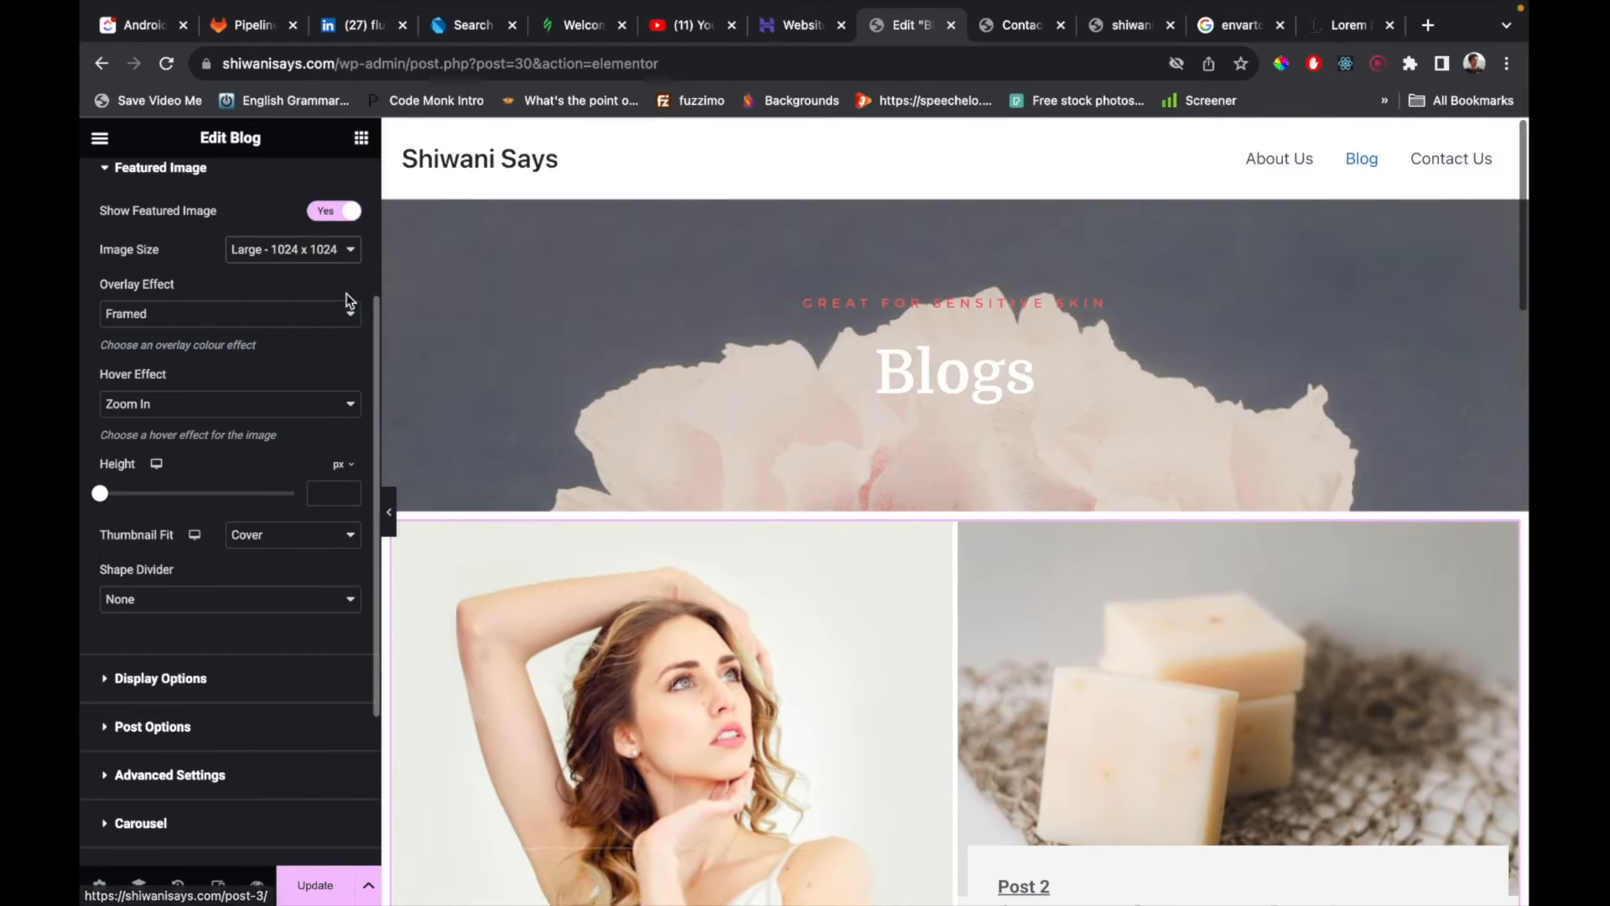
click(289, 249)
click(289, 229)
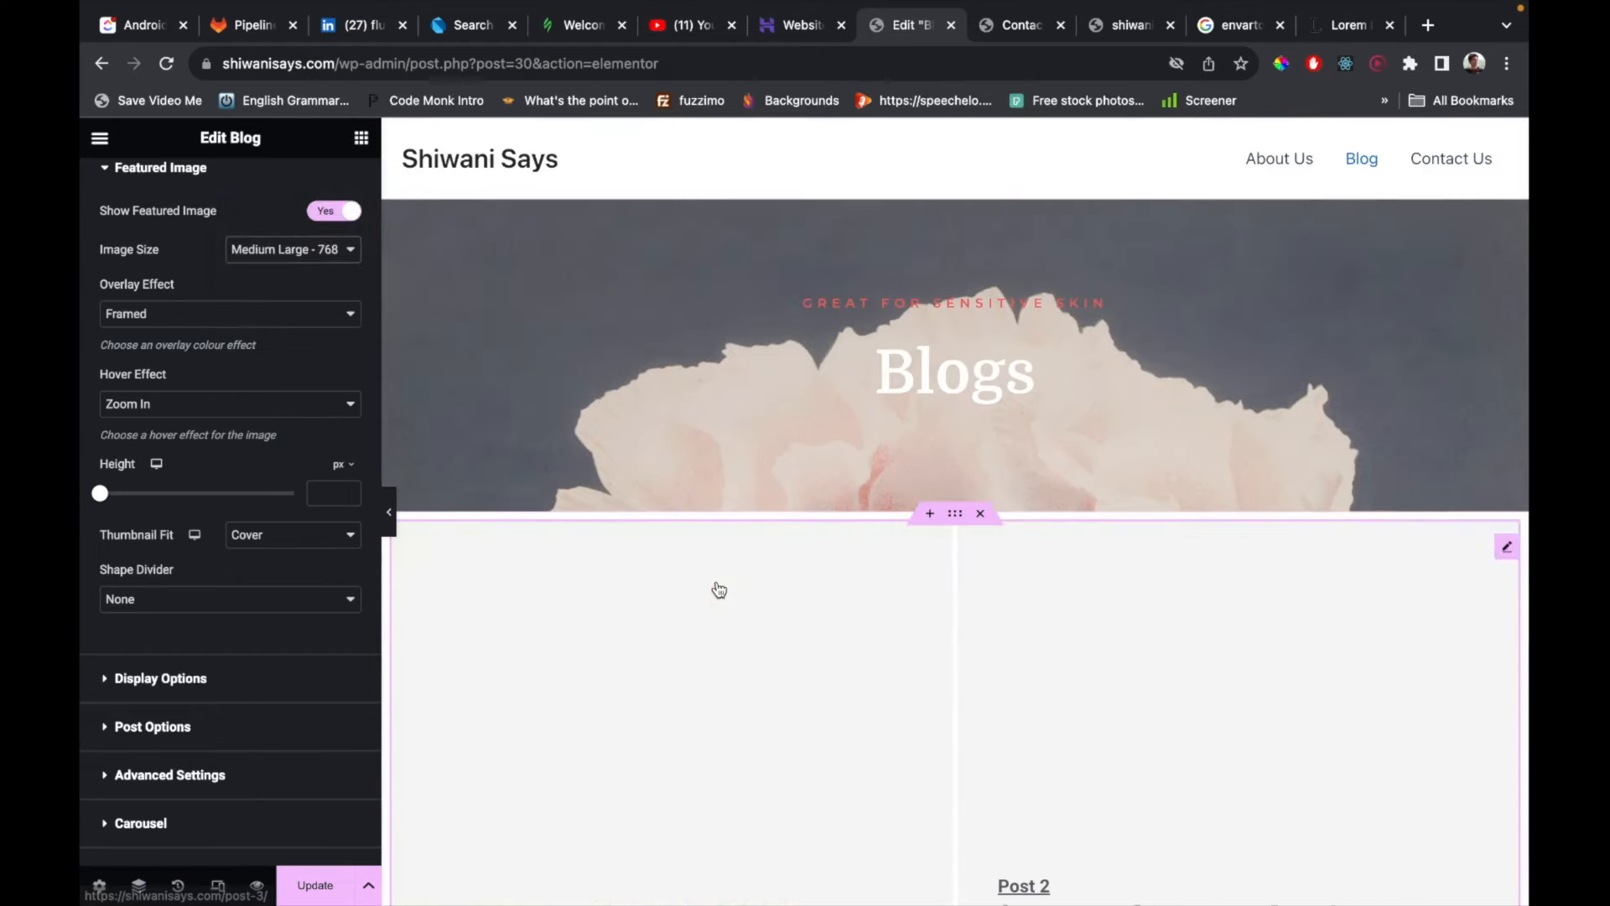
scroll(716, 587, down, 7)
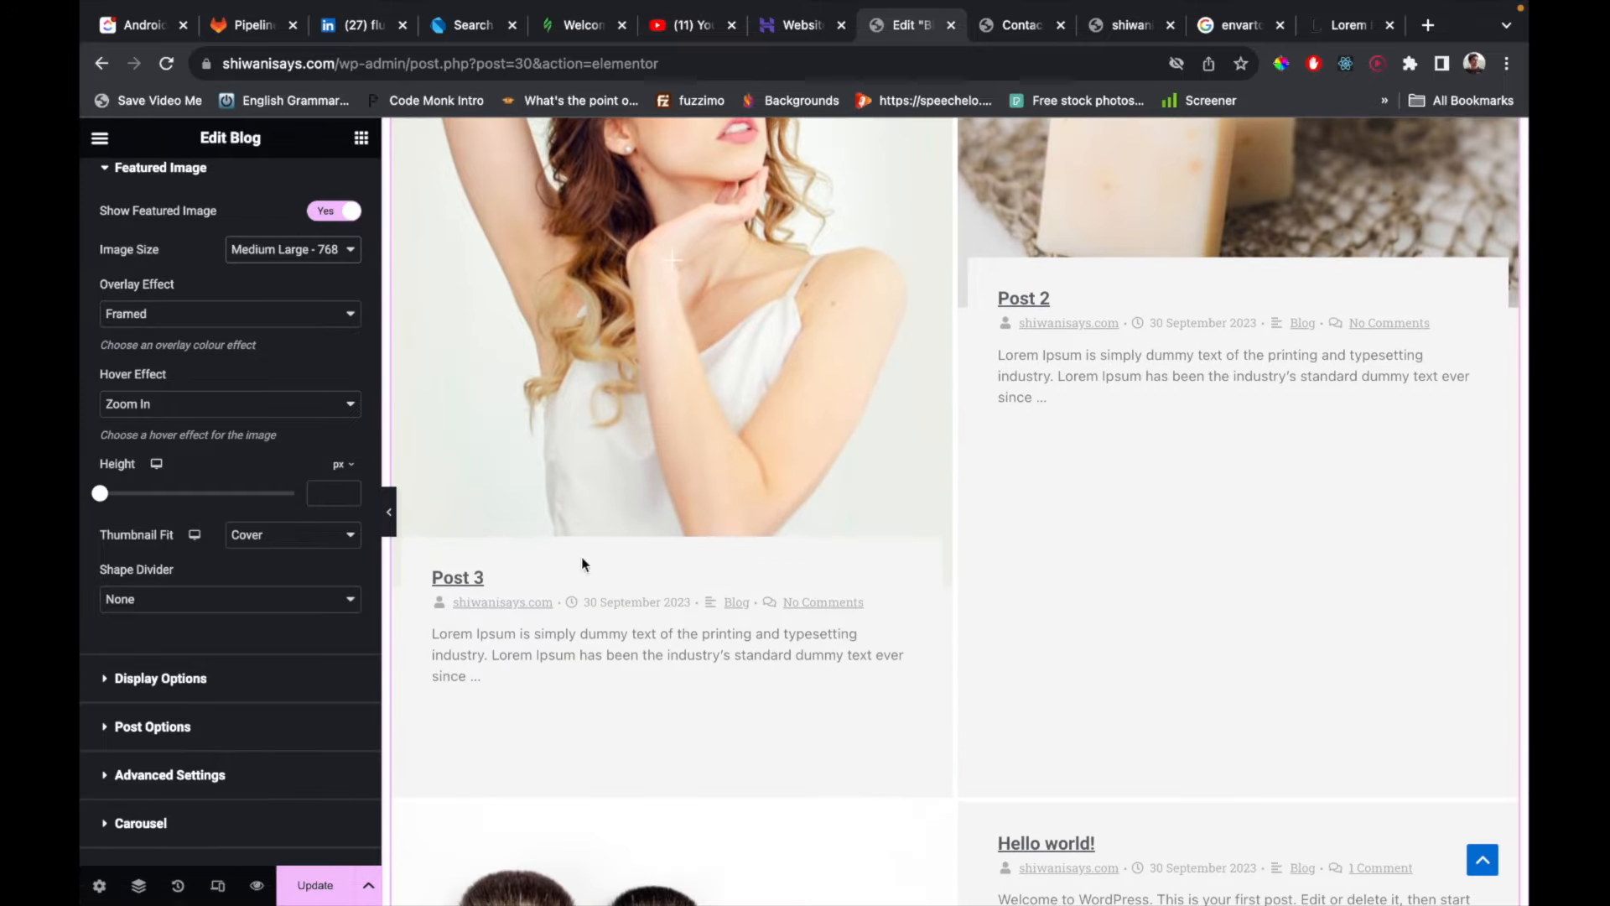
click(289, 249)
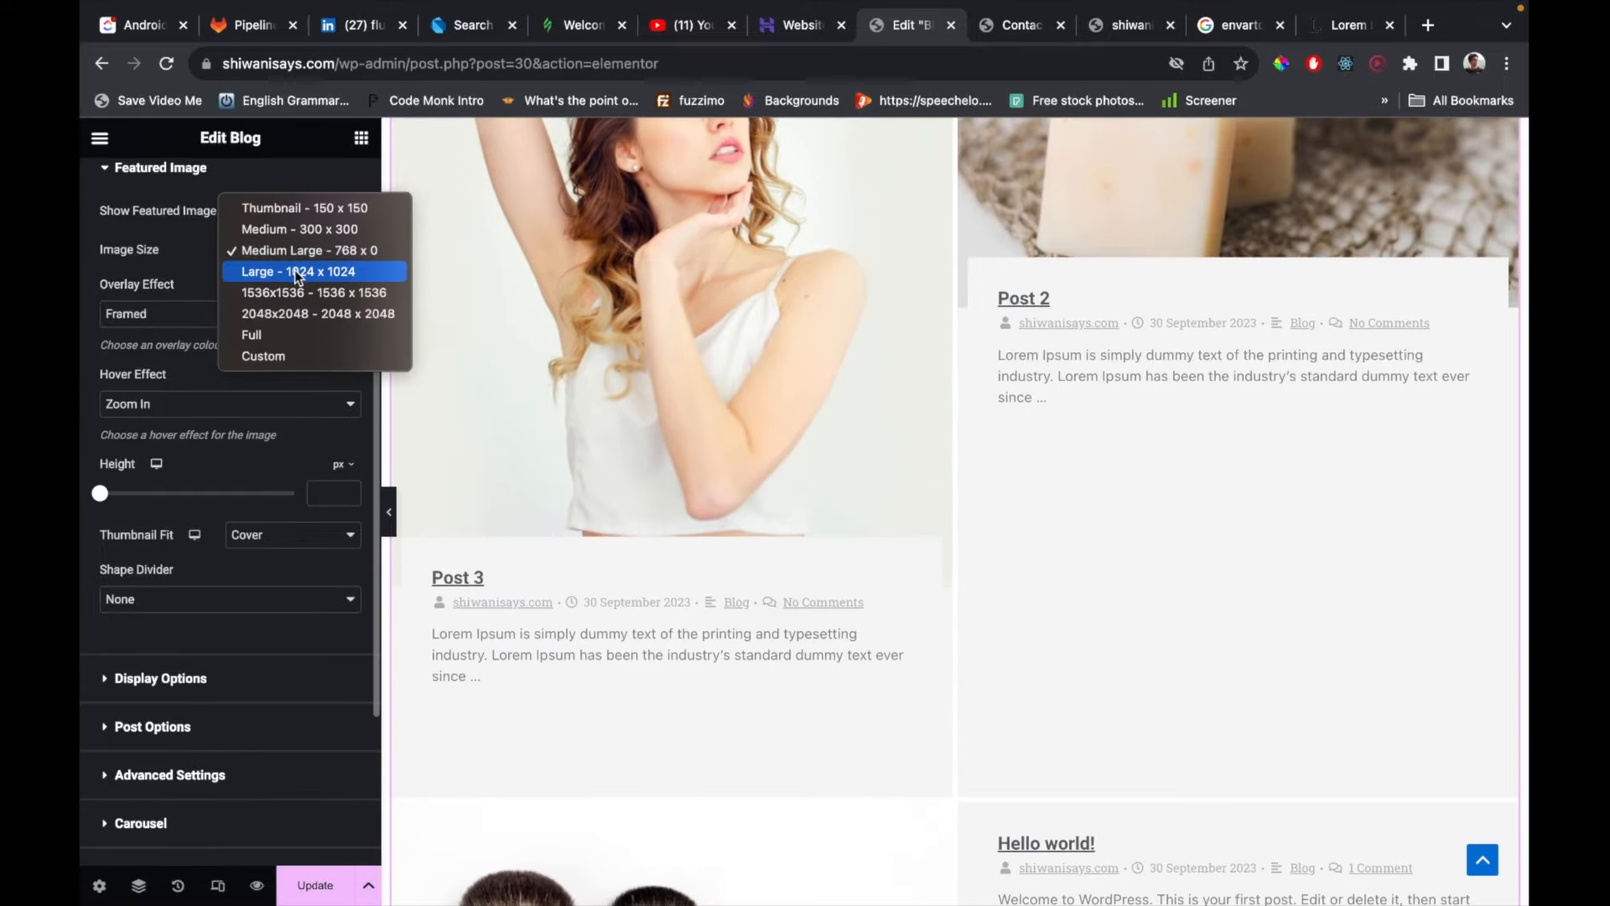
click(296, 313)
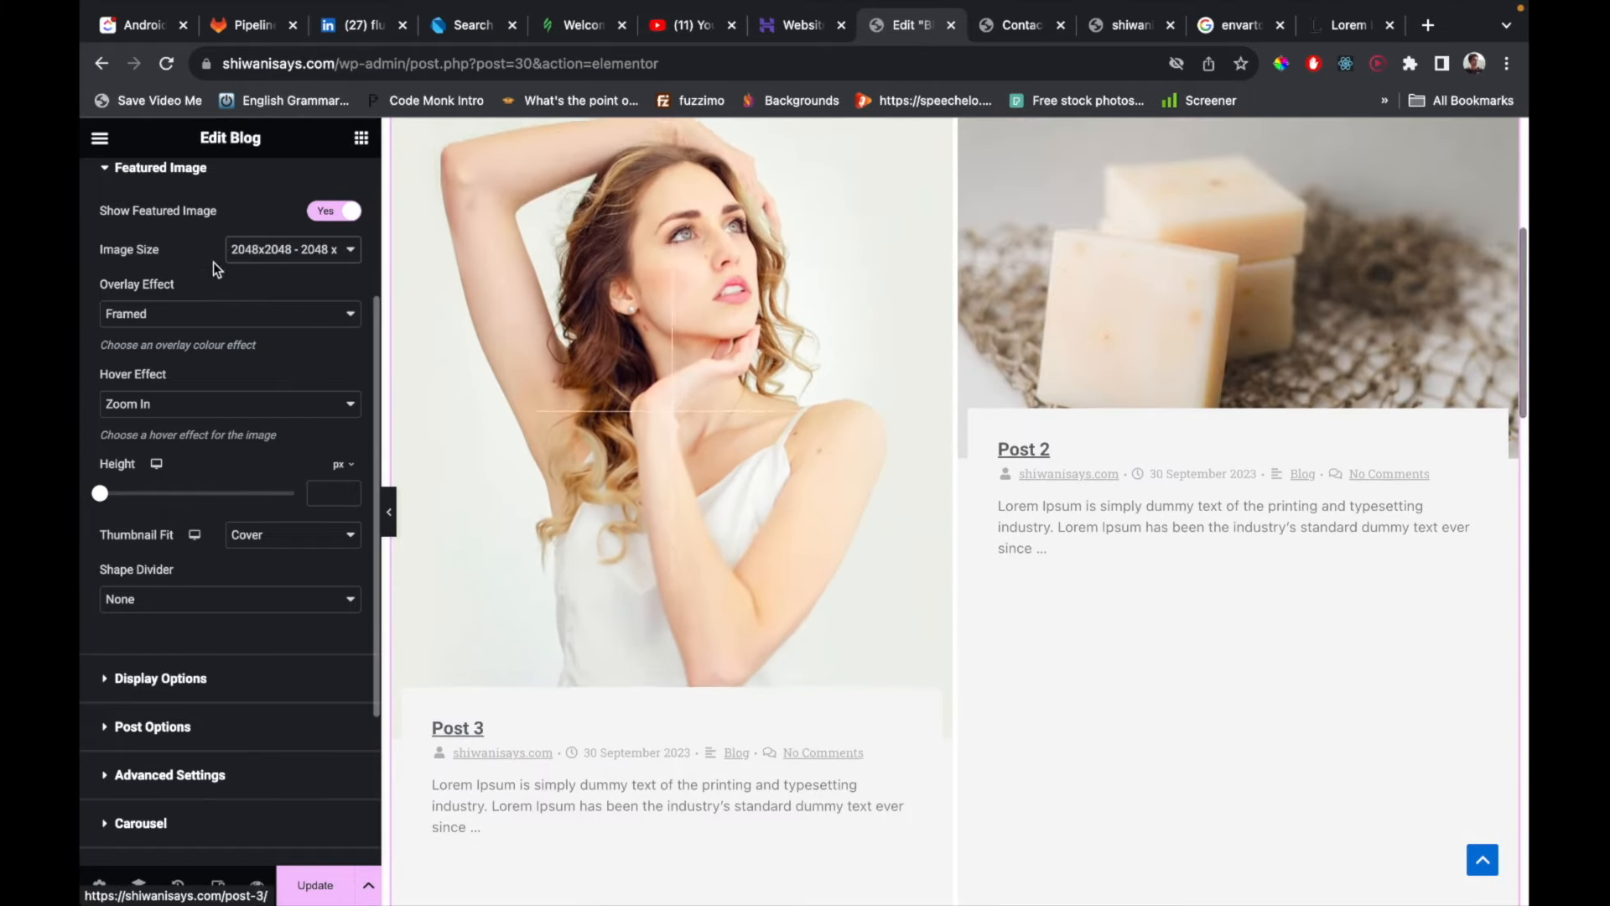
Try the Diagonal overlay effect on the Blog widget's featured images and switch it back to Framed.
click(220, 312)
click(209, 336)
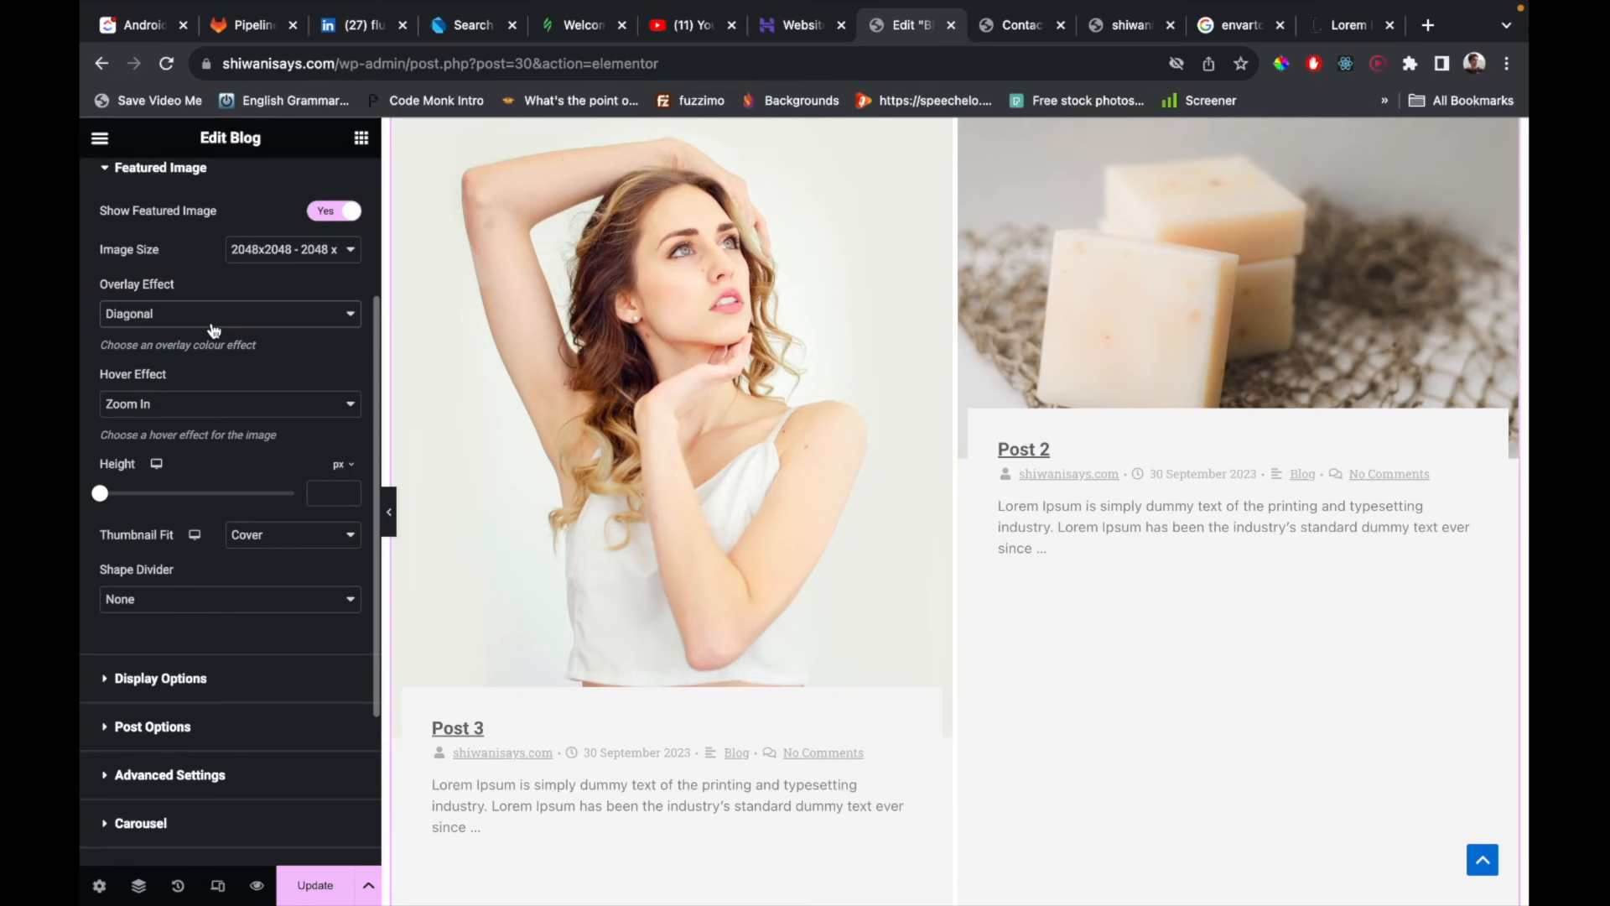
click(214, 312)
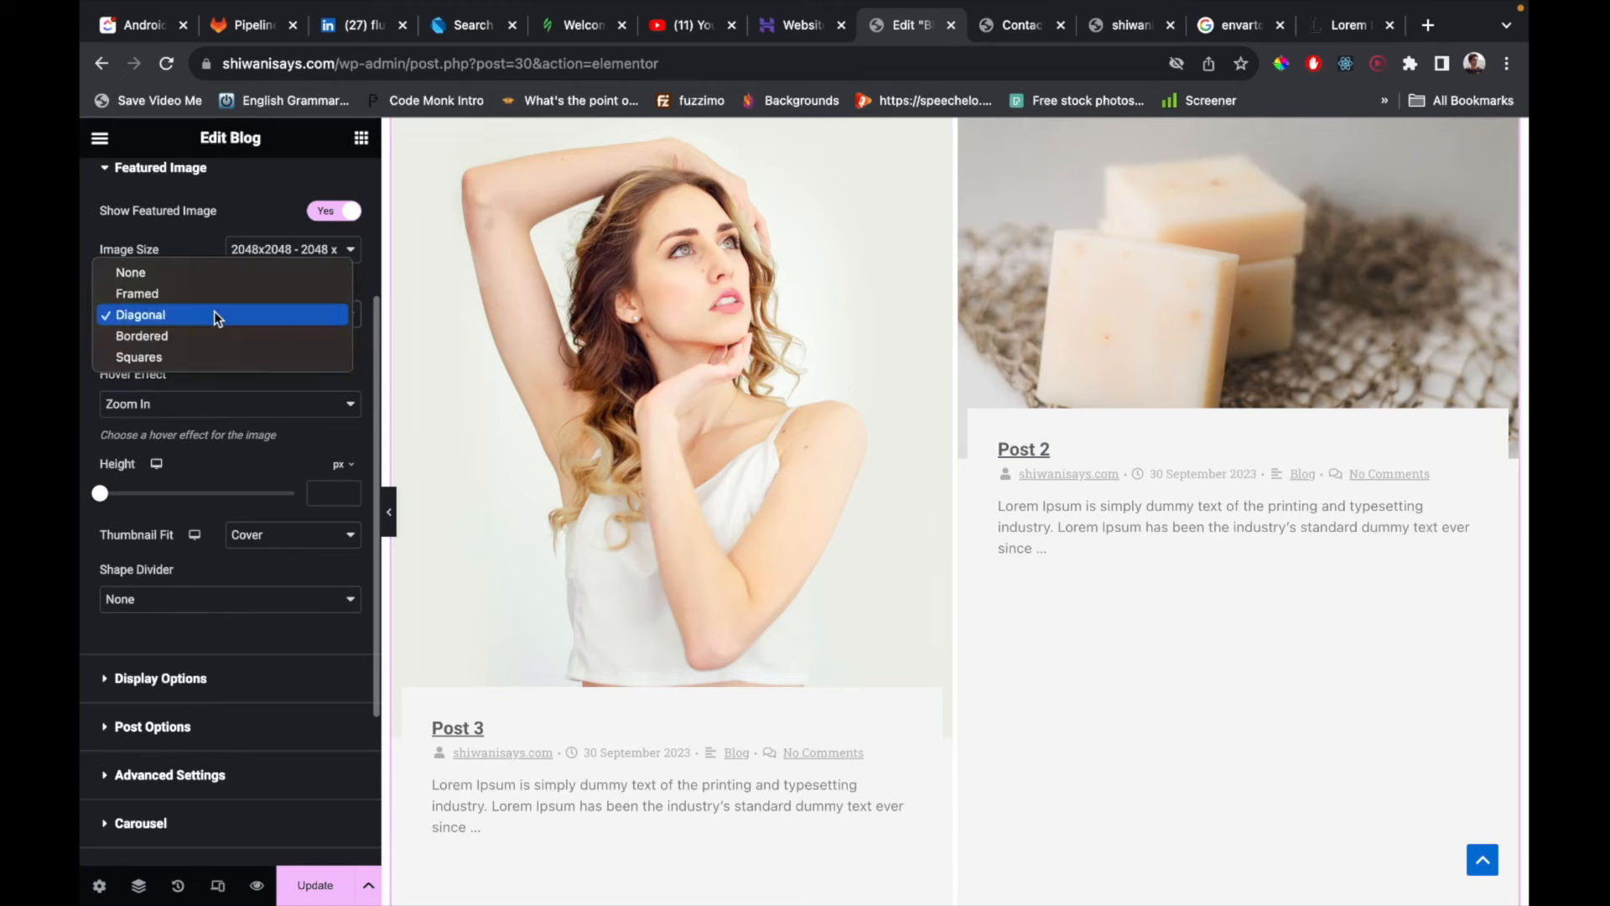
click(201, 293)
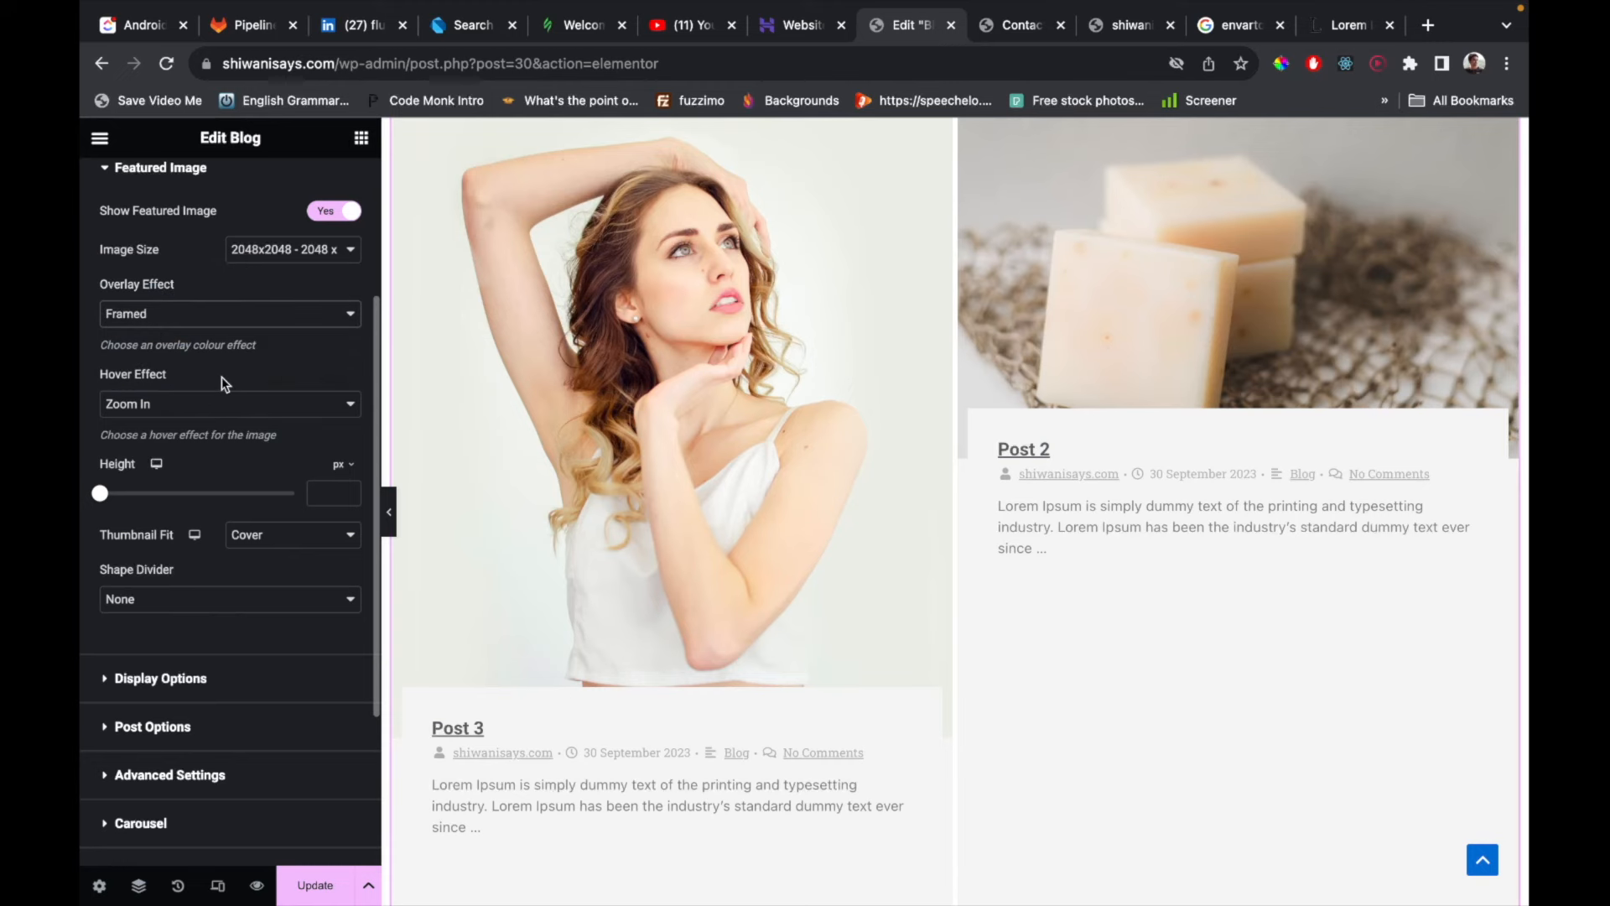
Try the Arrow shape divider on the featured images, check the post cards, and reset it to None.
click(245, 600)
click(222, 627)
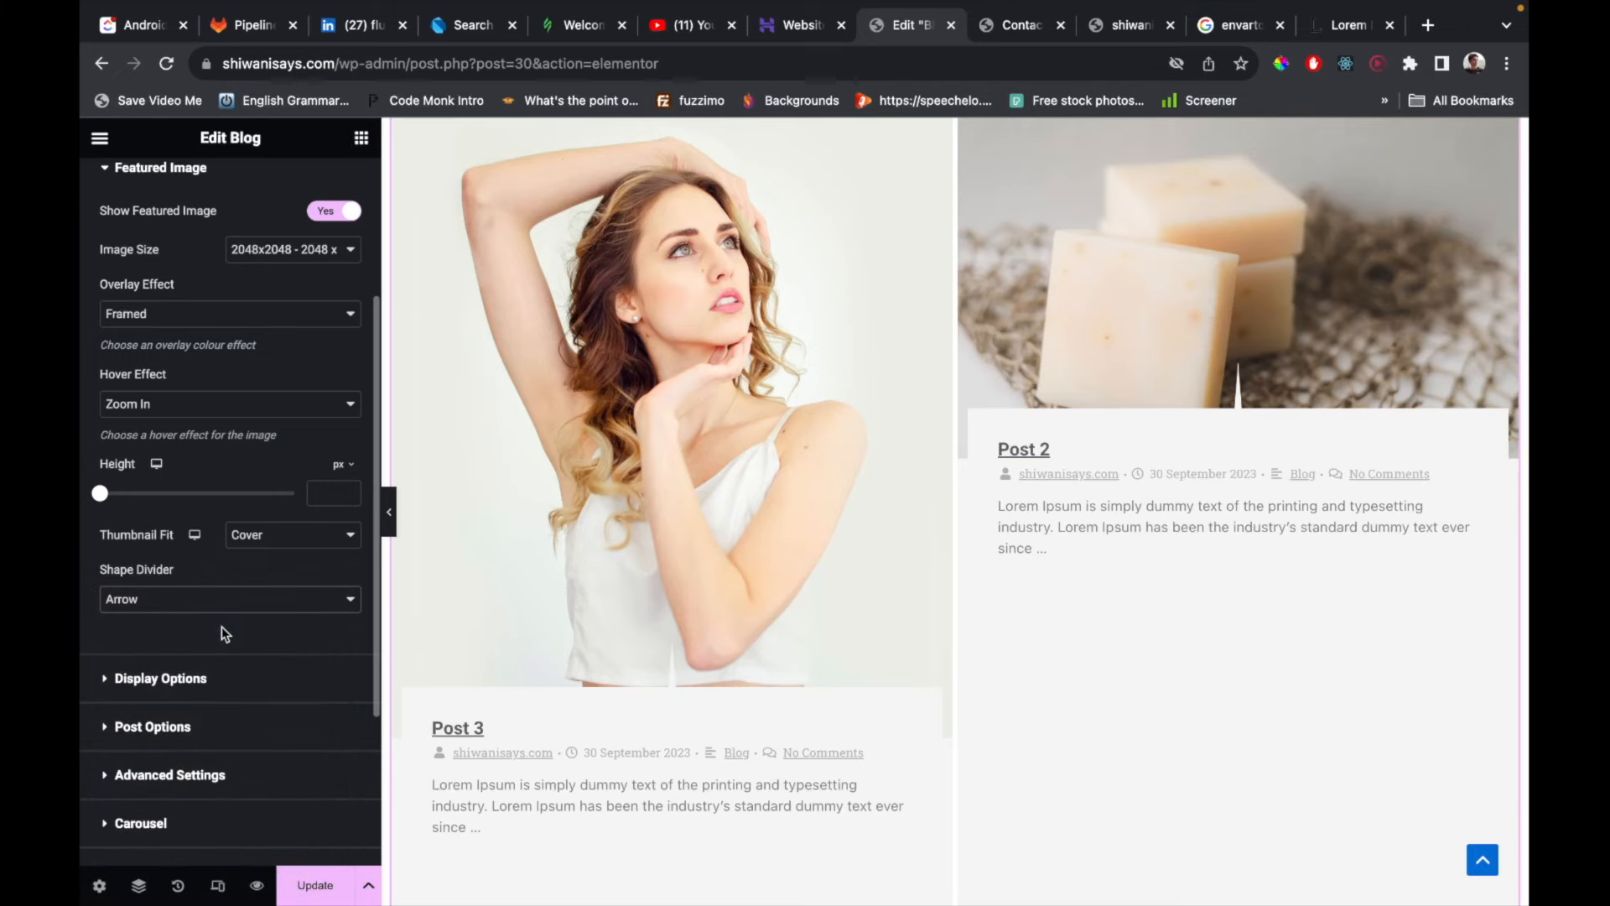
scroll(686, 644, down, 3)
scroll(686, 645, down, 3)
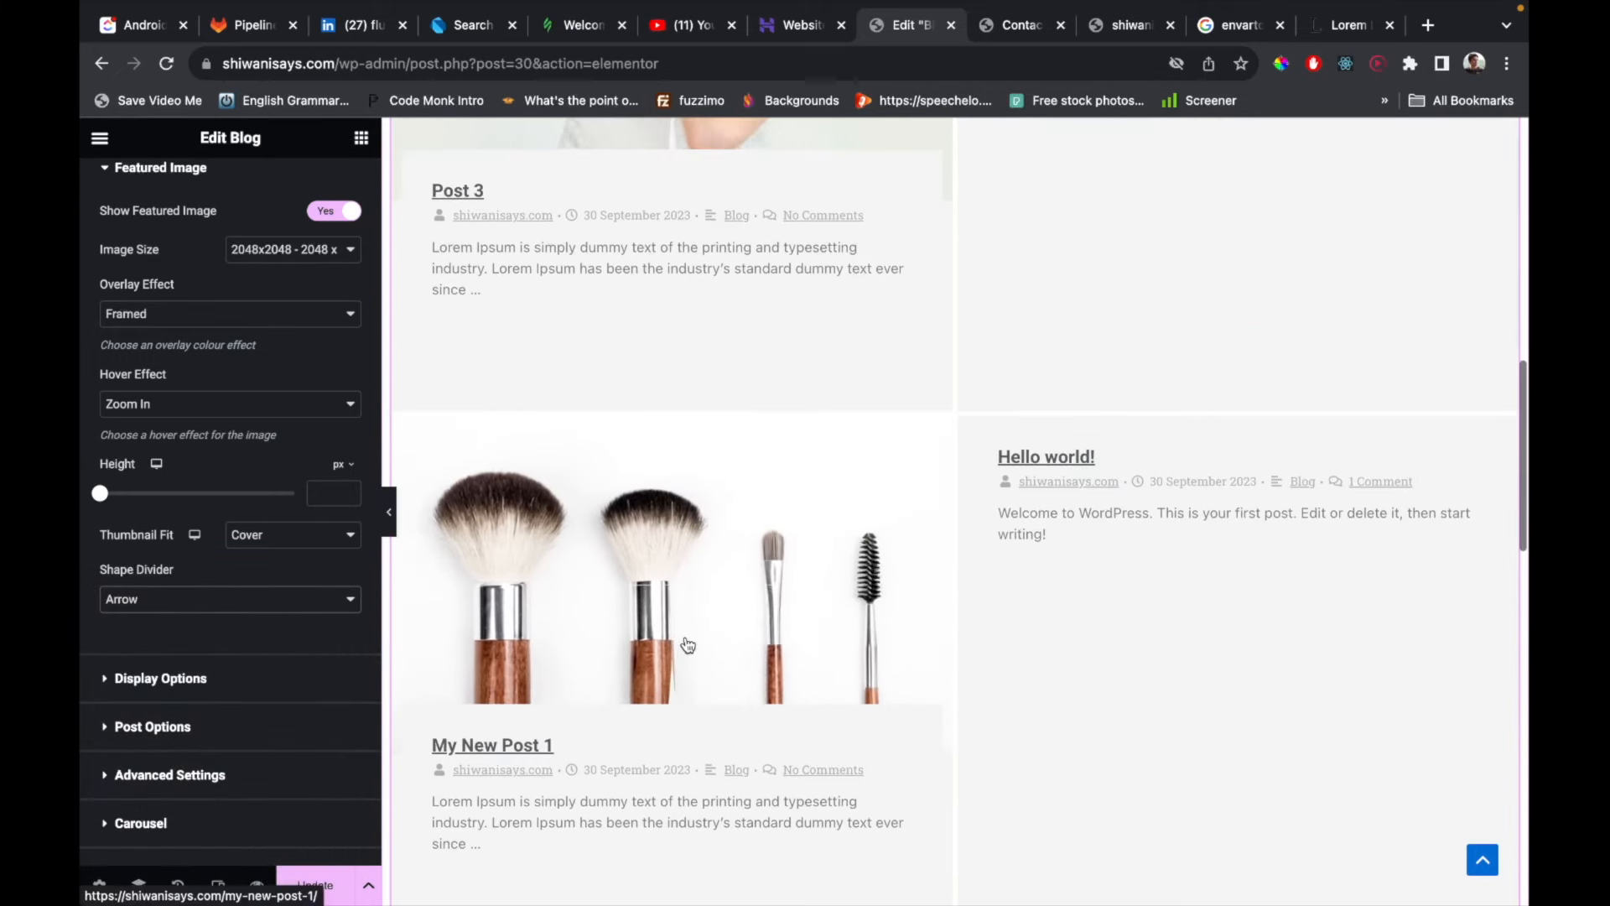
click(280, 598)
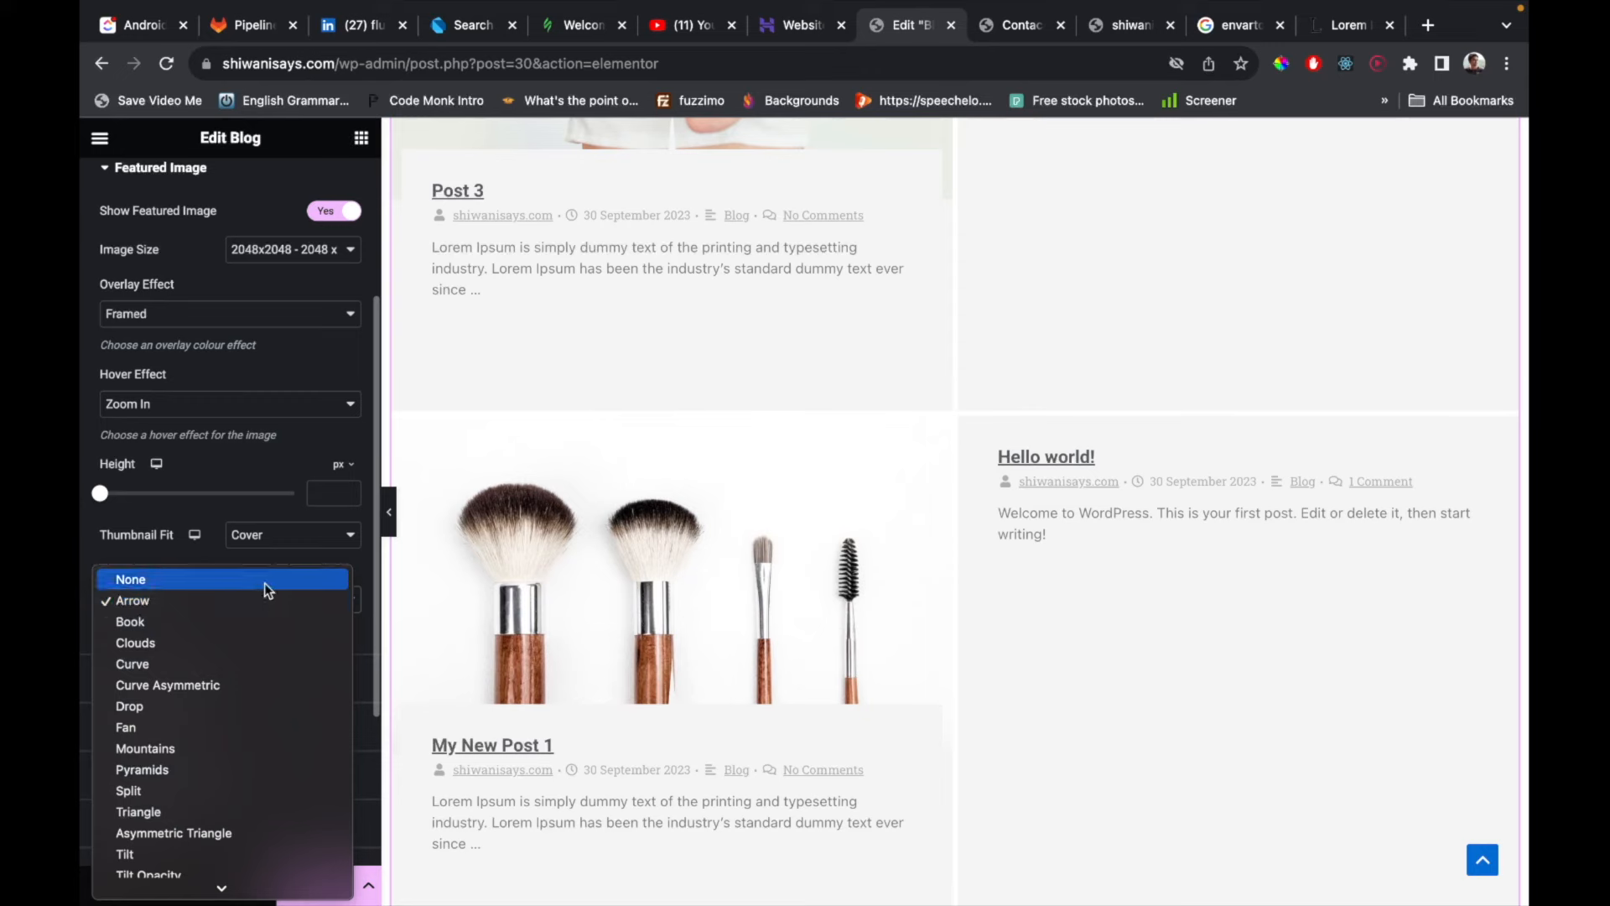
click(264, 582)
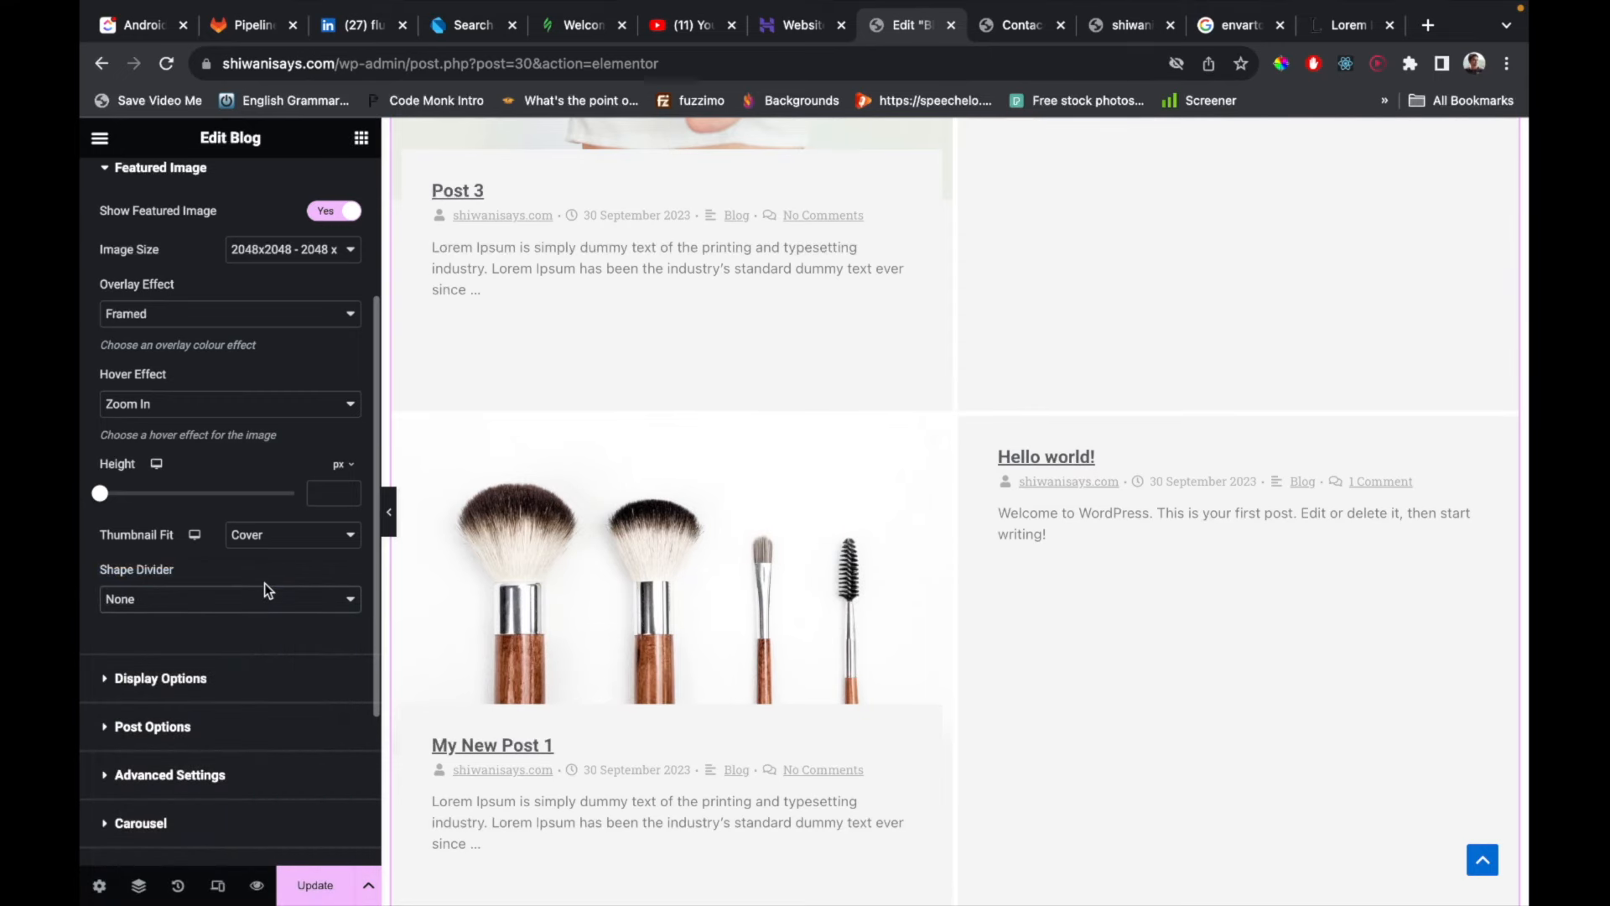
Reload the live website, open its About Us page and look over the page's sections.
scroll(264, 582, up, 3)
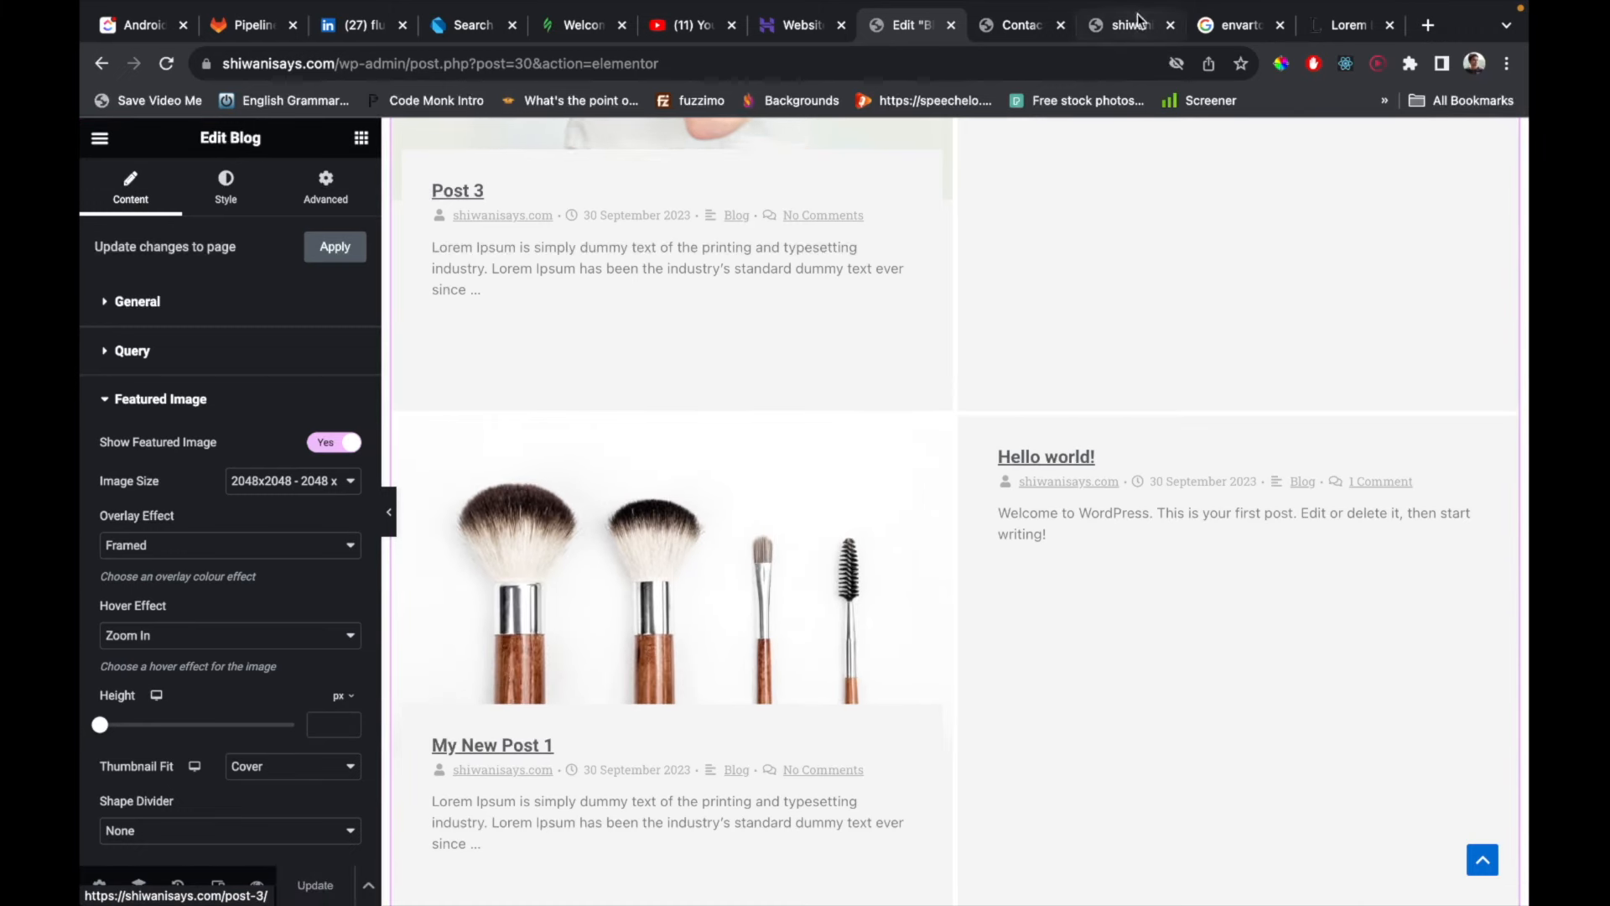
click(1015, 27)
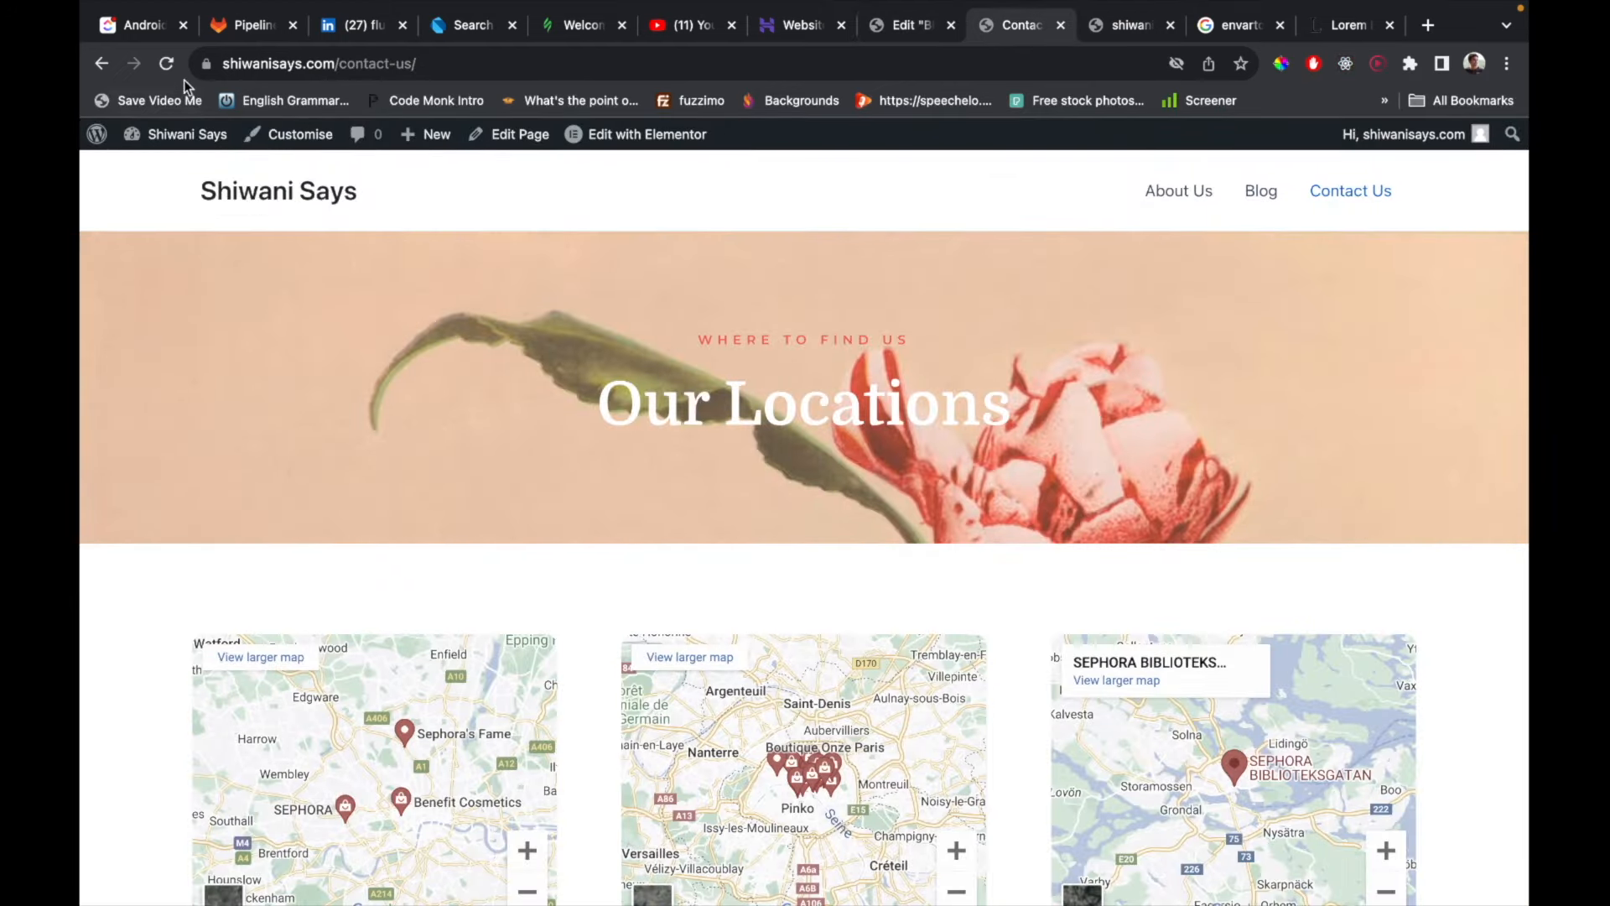
click(166, 63)
click(1184, 190)
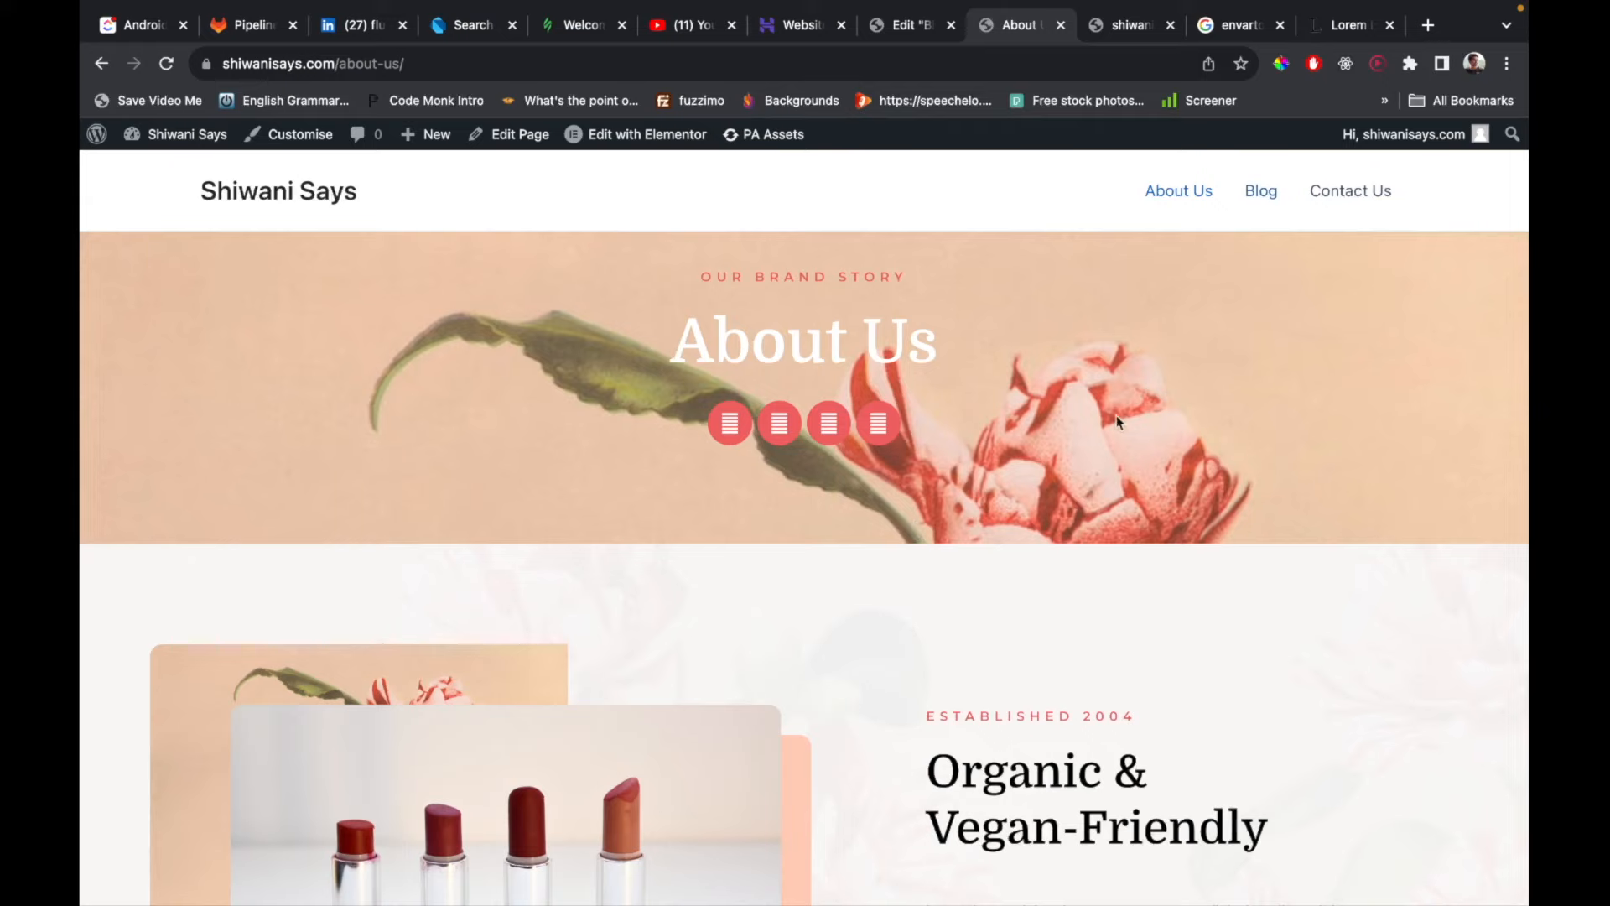
scroll(941, 662, down, 9)
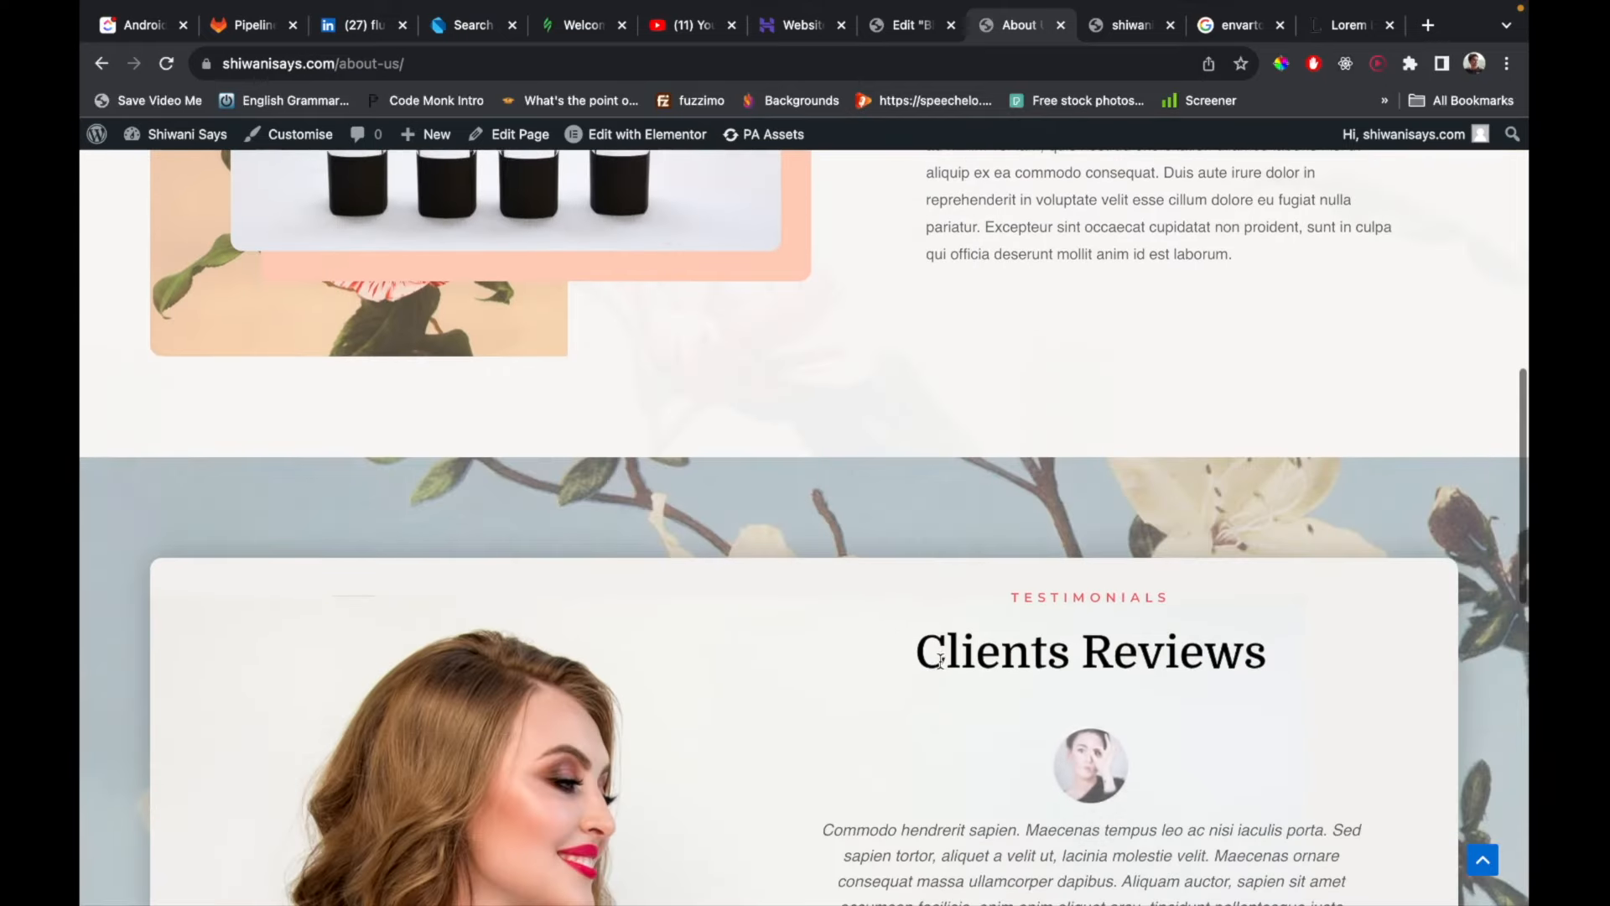
scroll(942, 662, up, 9)
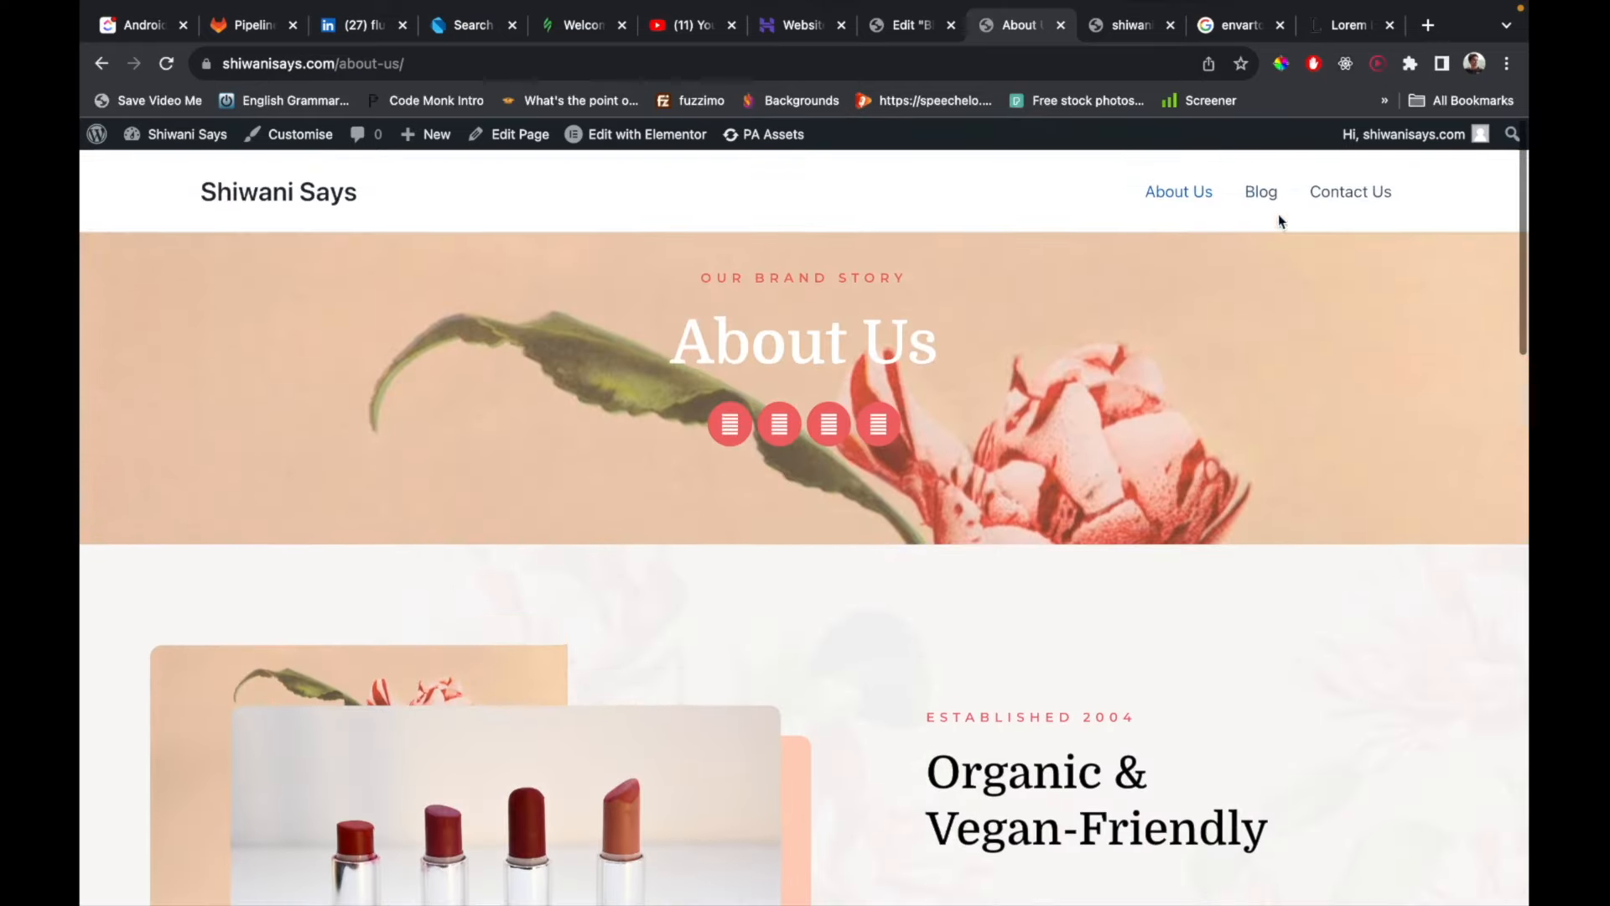
Open the live Blog page and check how the post cards are displayed.
click(1270, 208)
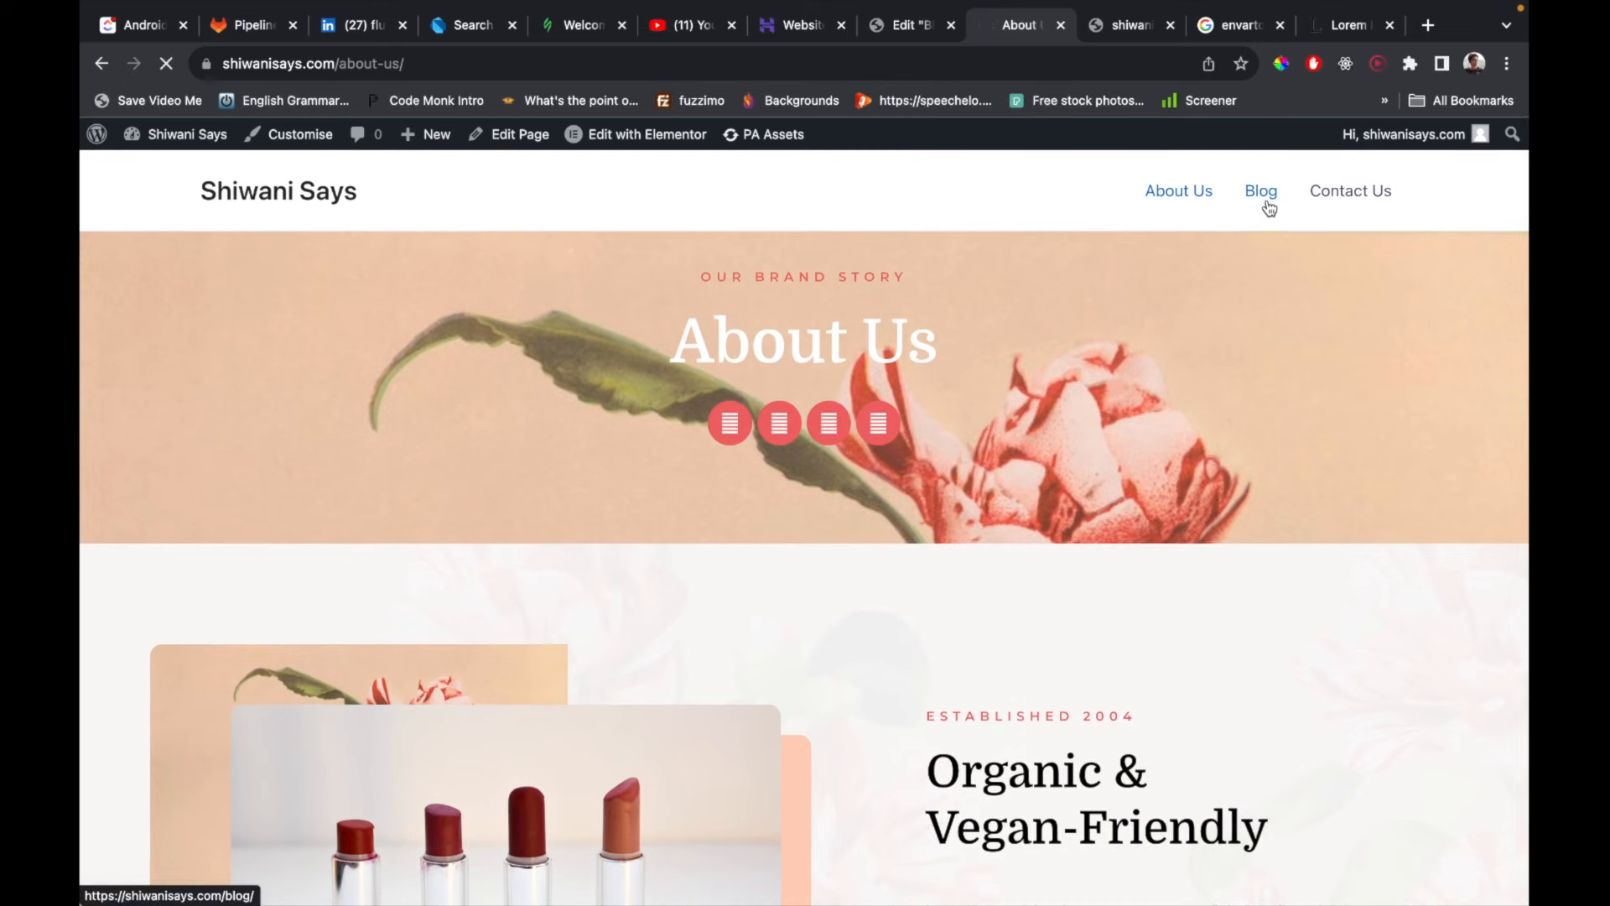
scroll(1066, 637, down, 6)
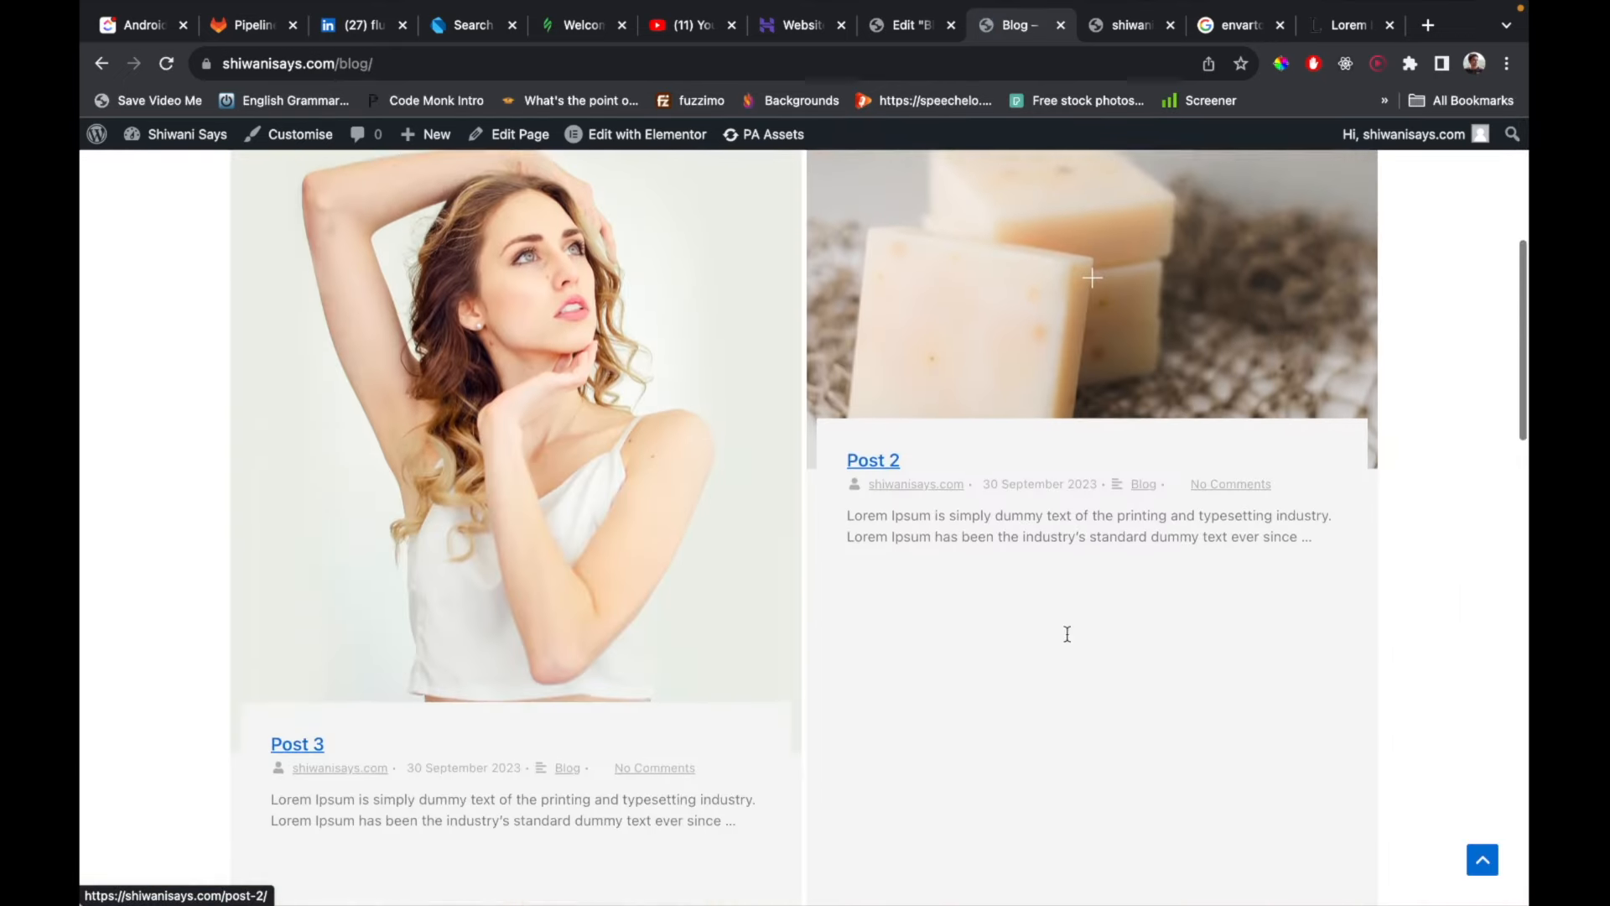
scroll(981, 374, up, 2)
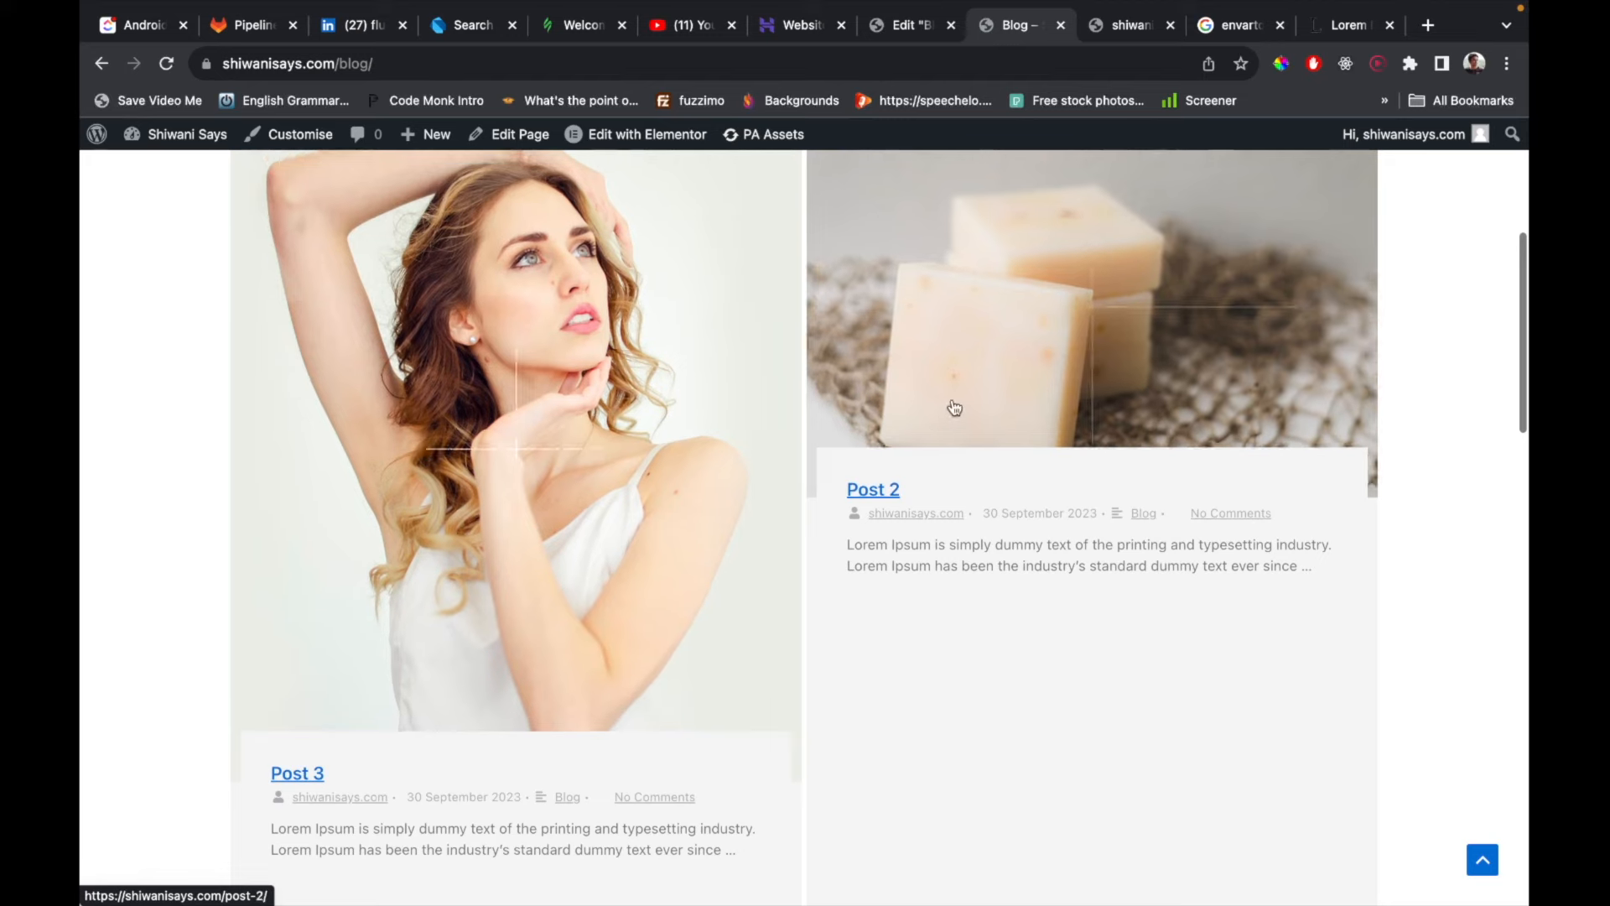
Look over the live Blog page's post cards and subscription box section down to the footer.
scroll(881, 587, down, 9)
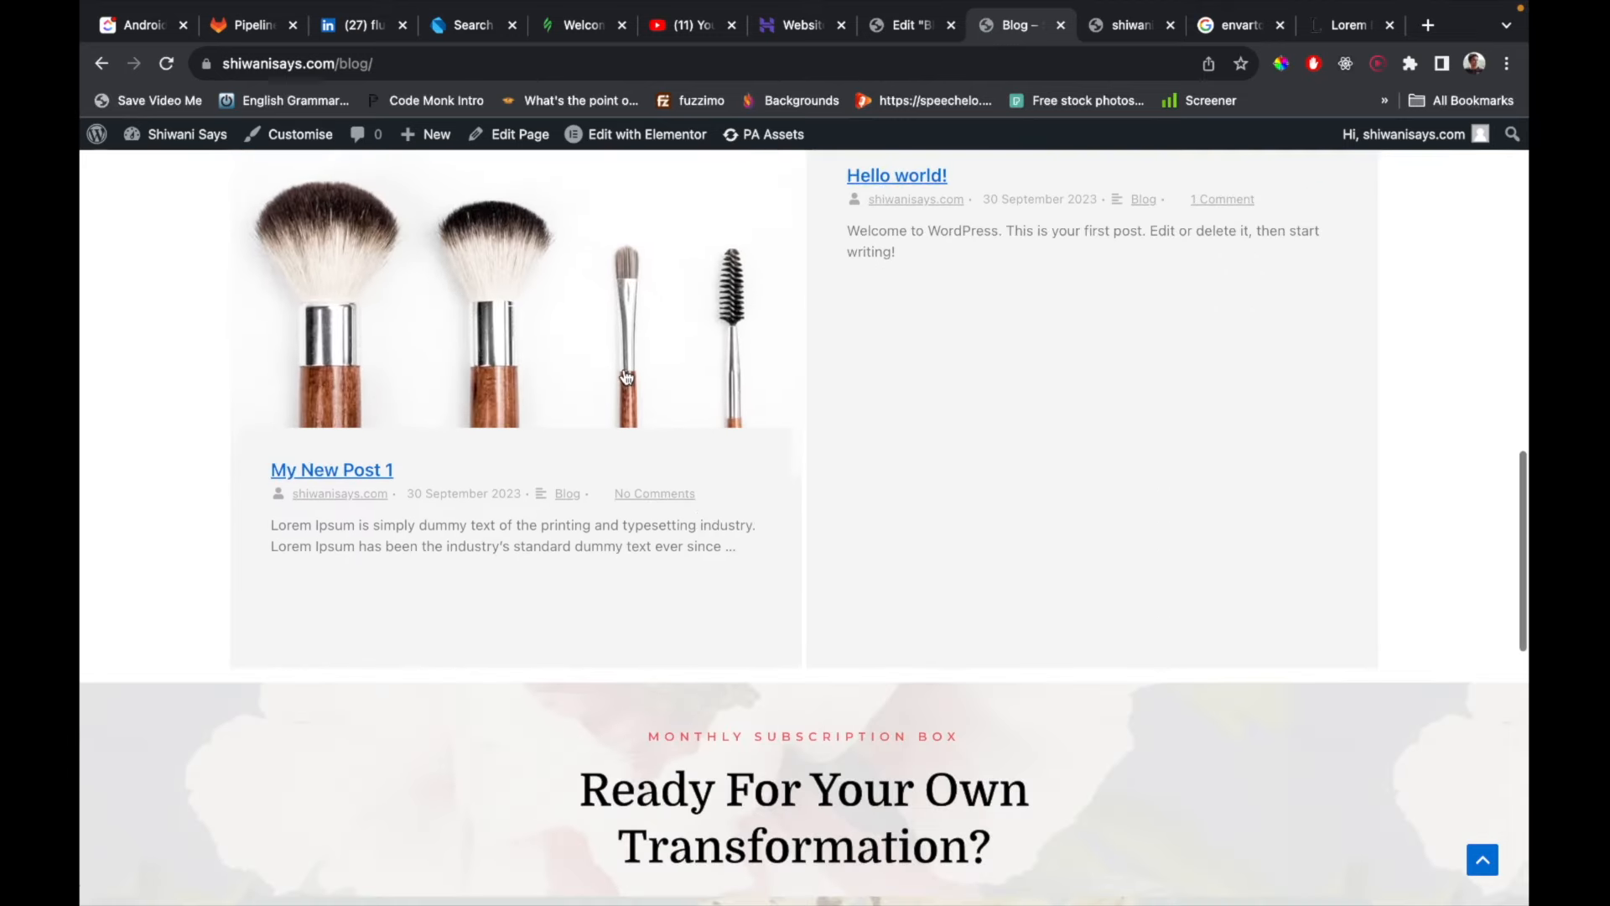
scroll(659, 353, up, 6)
scroll(658, 351, down, 15)
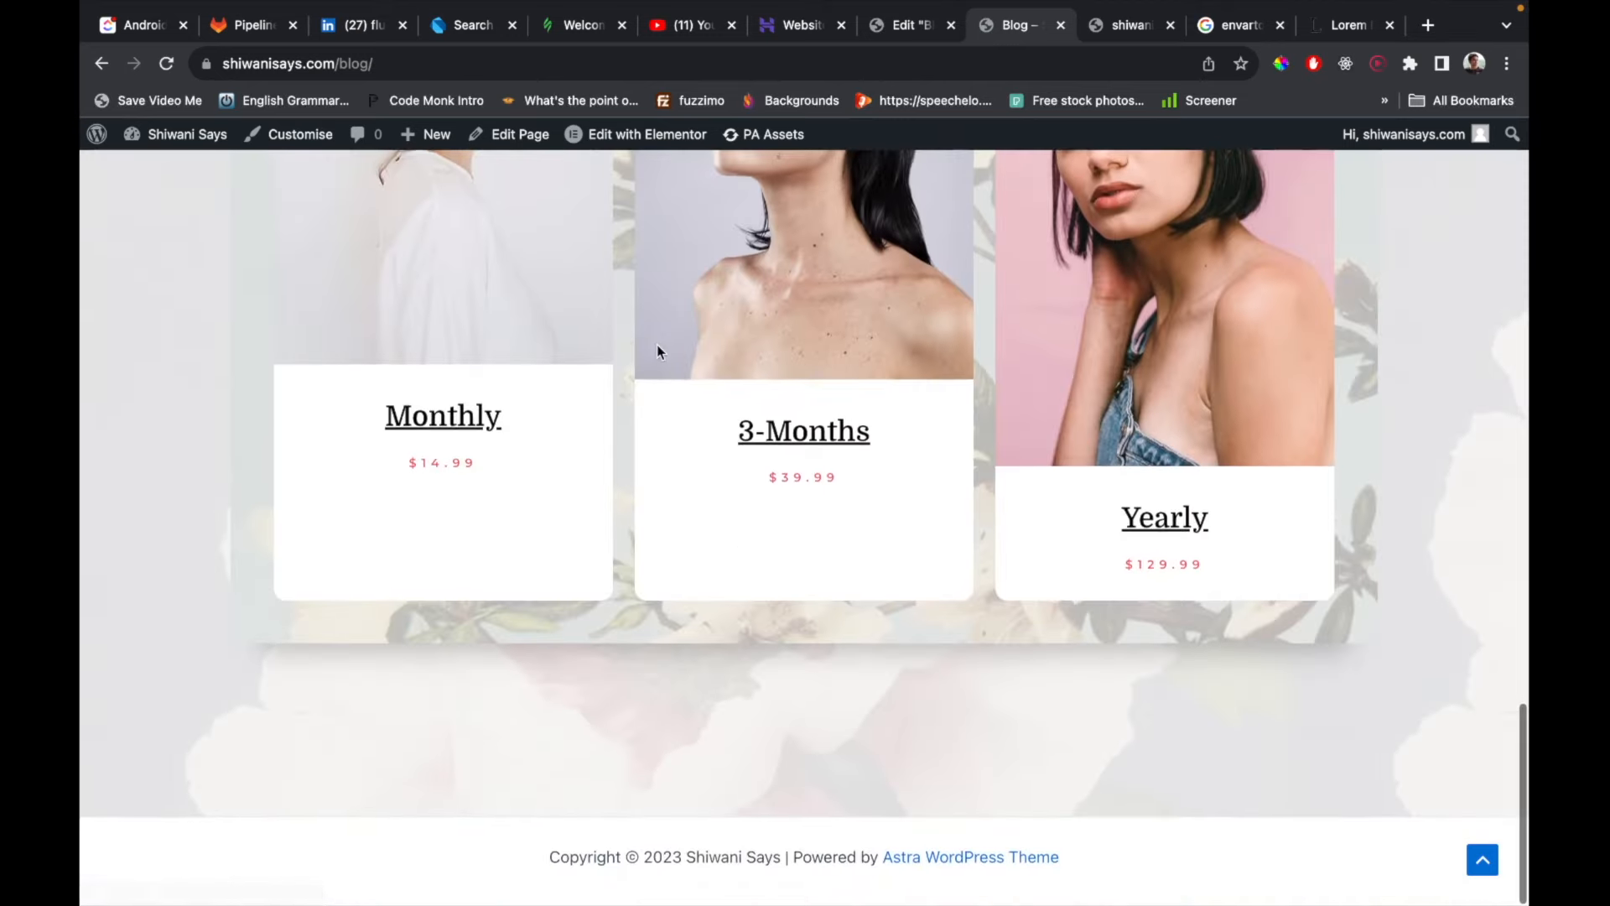
scroll(658, 352, up, 2)
scroll(706, 394, up, 20)
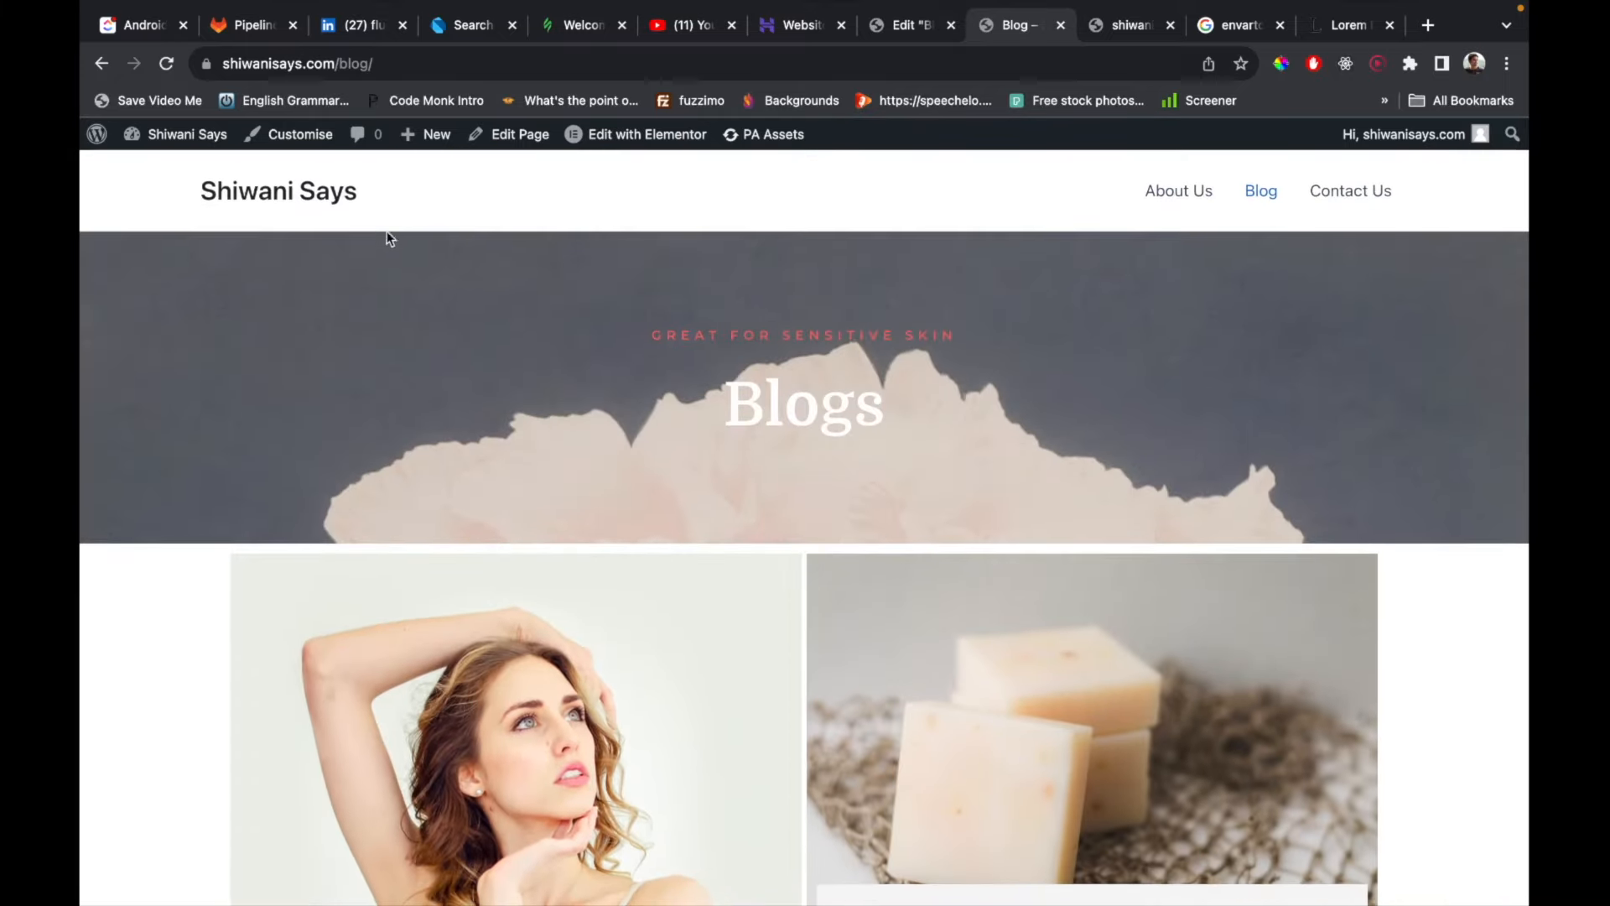
Open the live site's home page and review its sections, from the Makeup banner through New Arrivals, Best Sellers and Categories.
click(312, 194)
scroll(669, 336, down, 5)
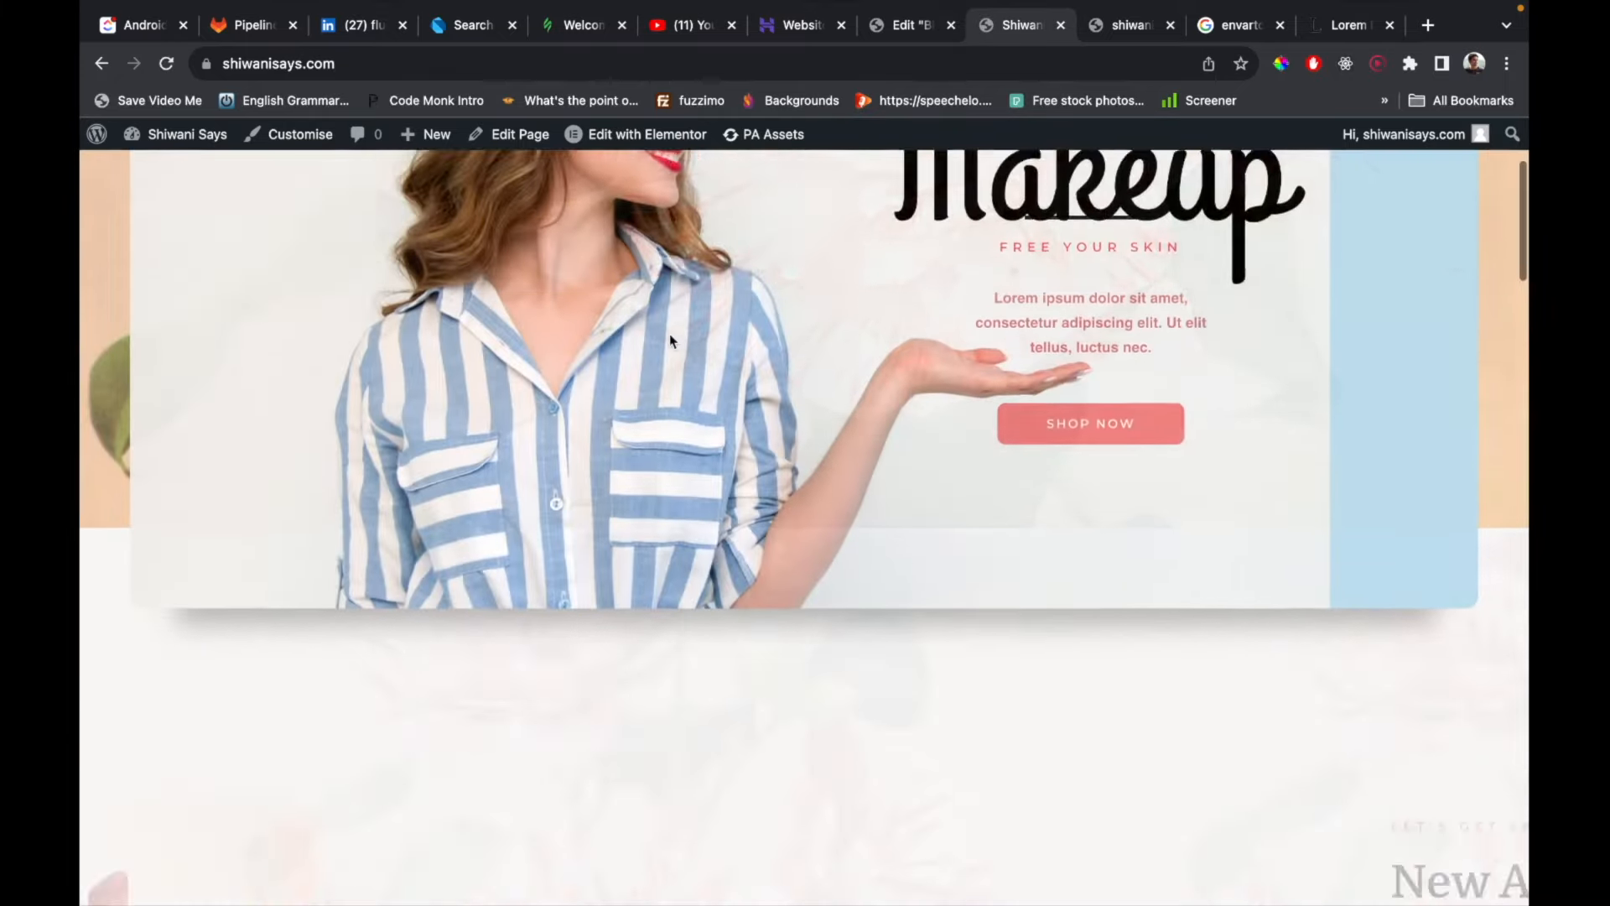
scroll(670, 335, down, 15)
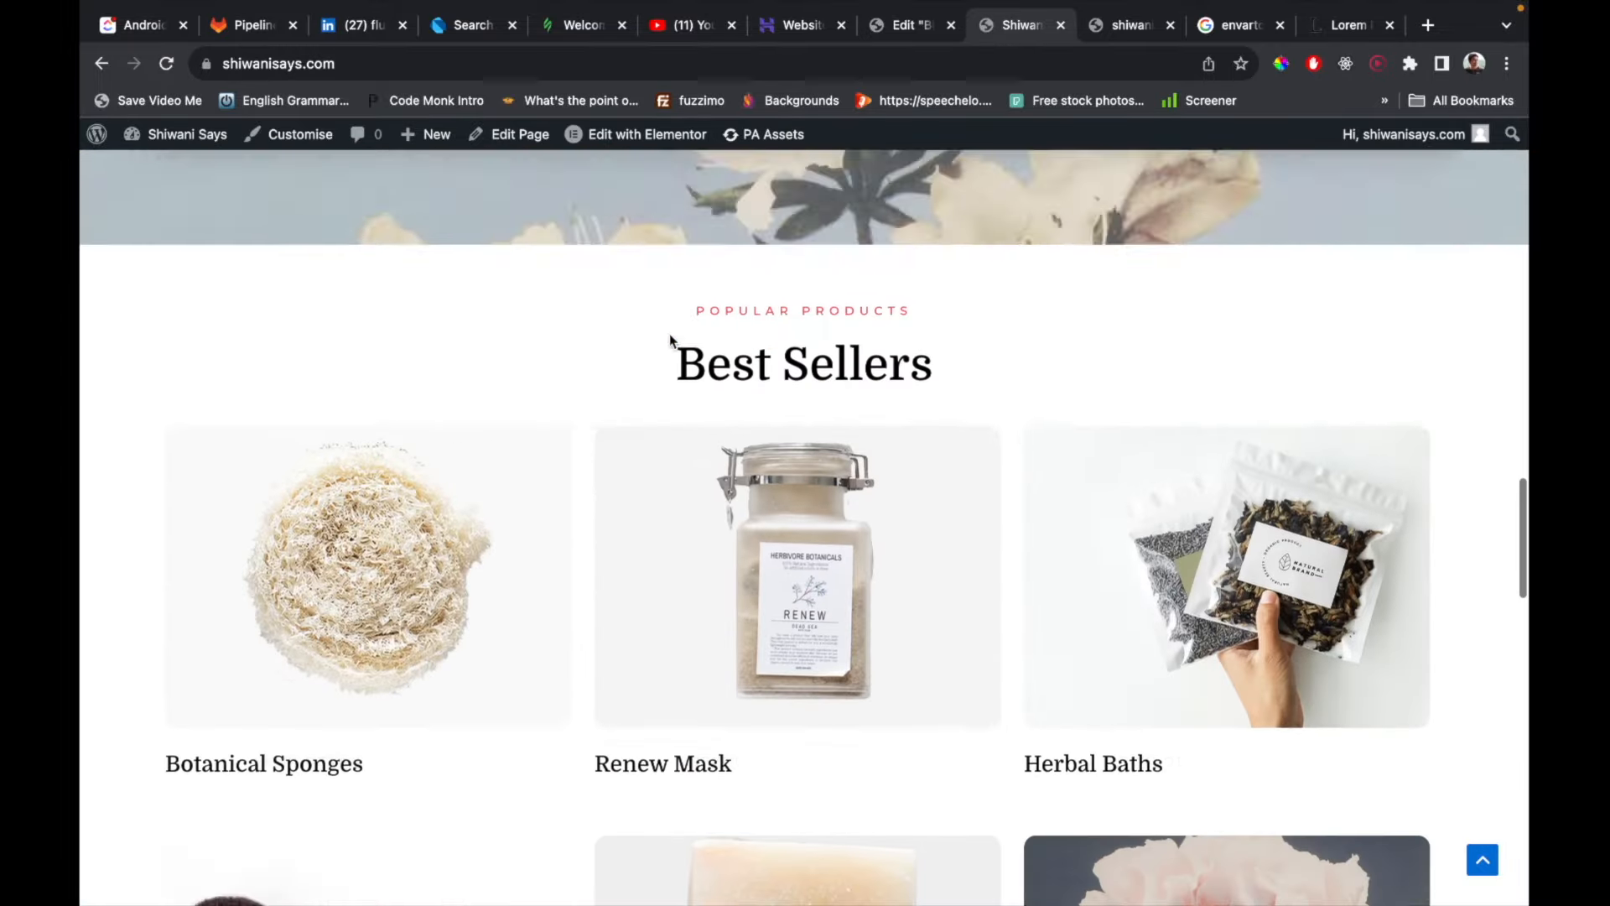
scroll(670, 339, down, 10)
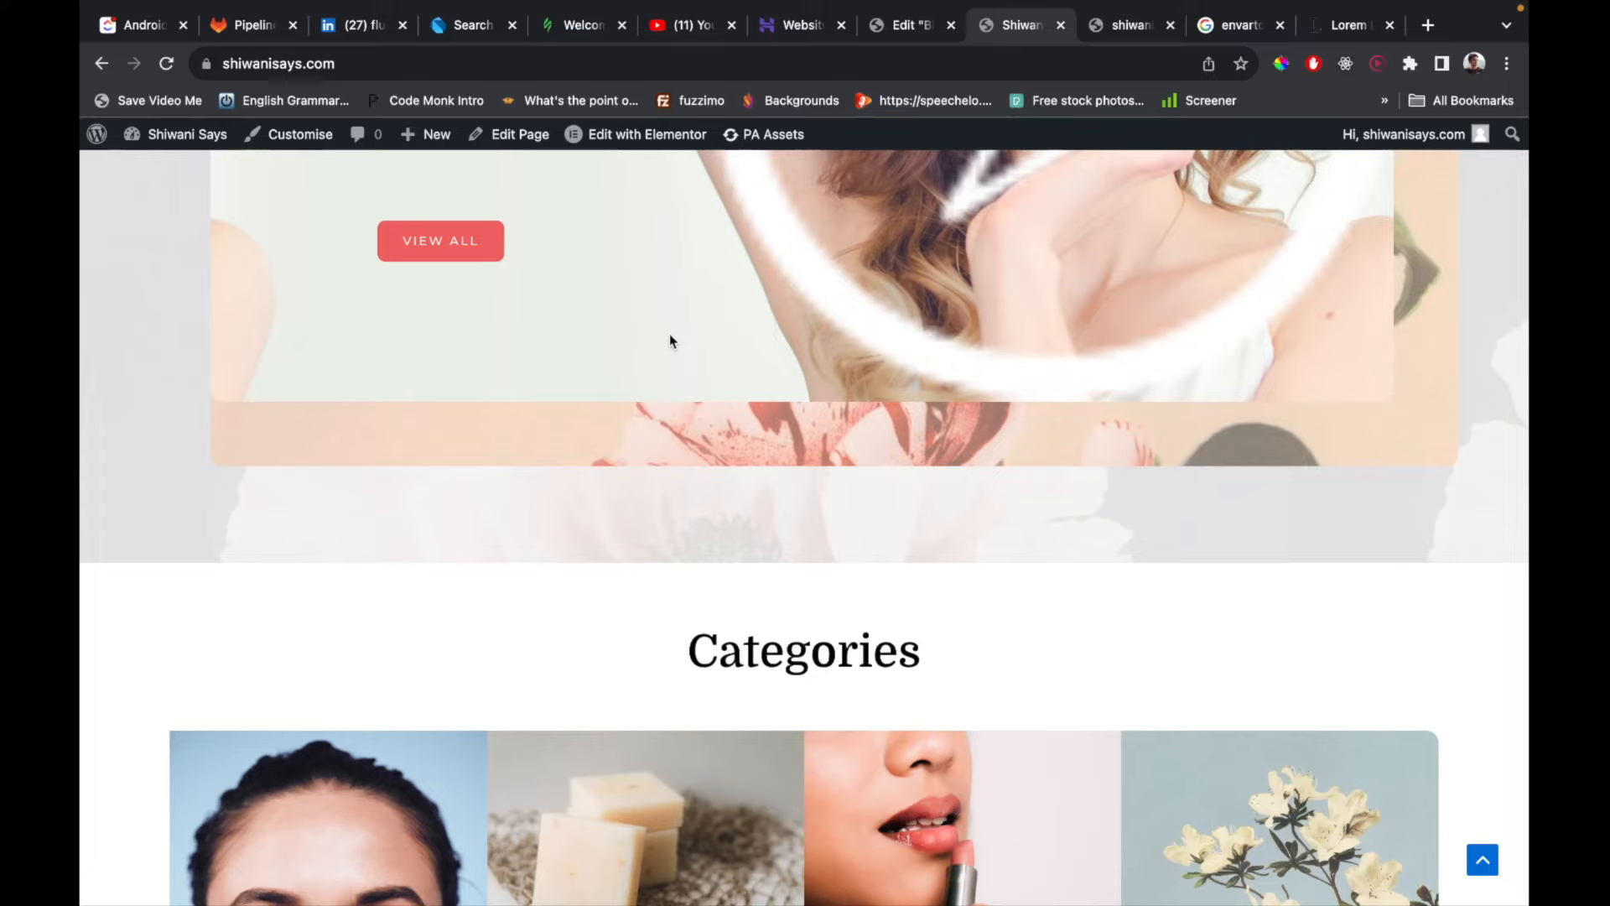
scroll(670, 337, down, 15)
scroll(670, 340, up, 1)
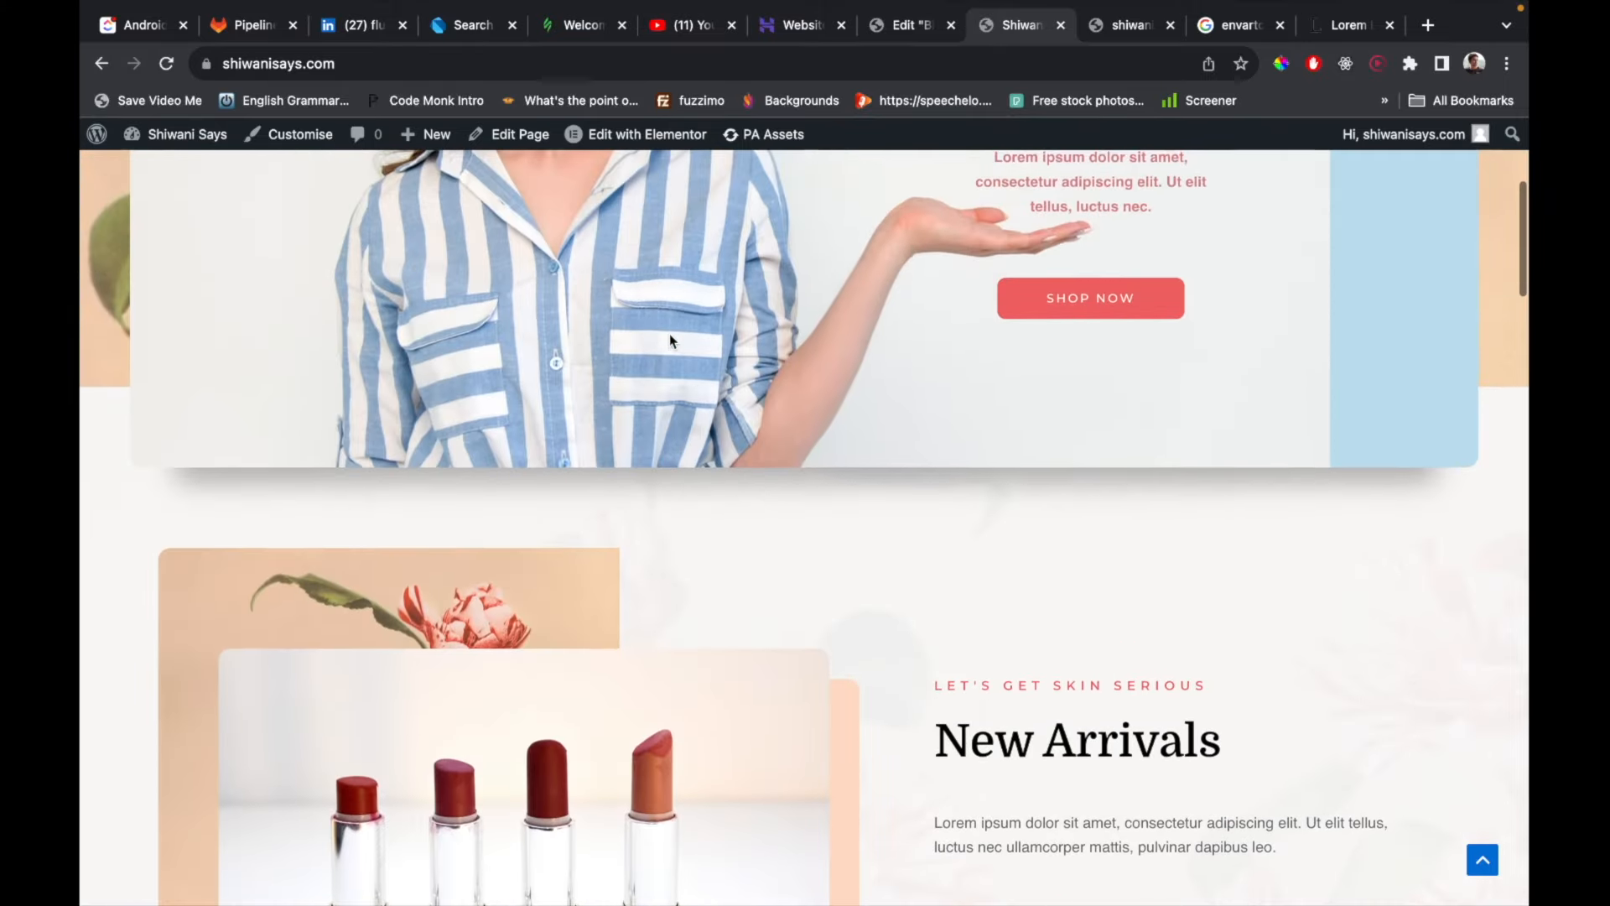
scroll(670, 339, up, 5)
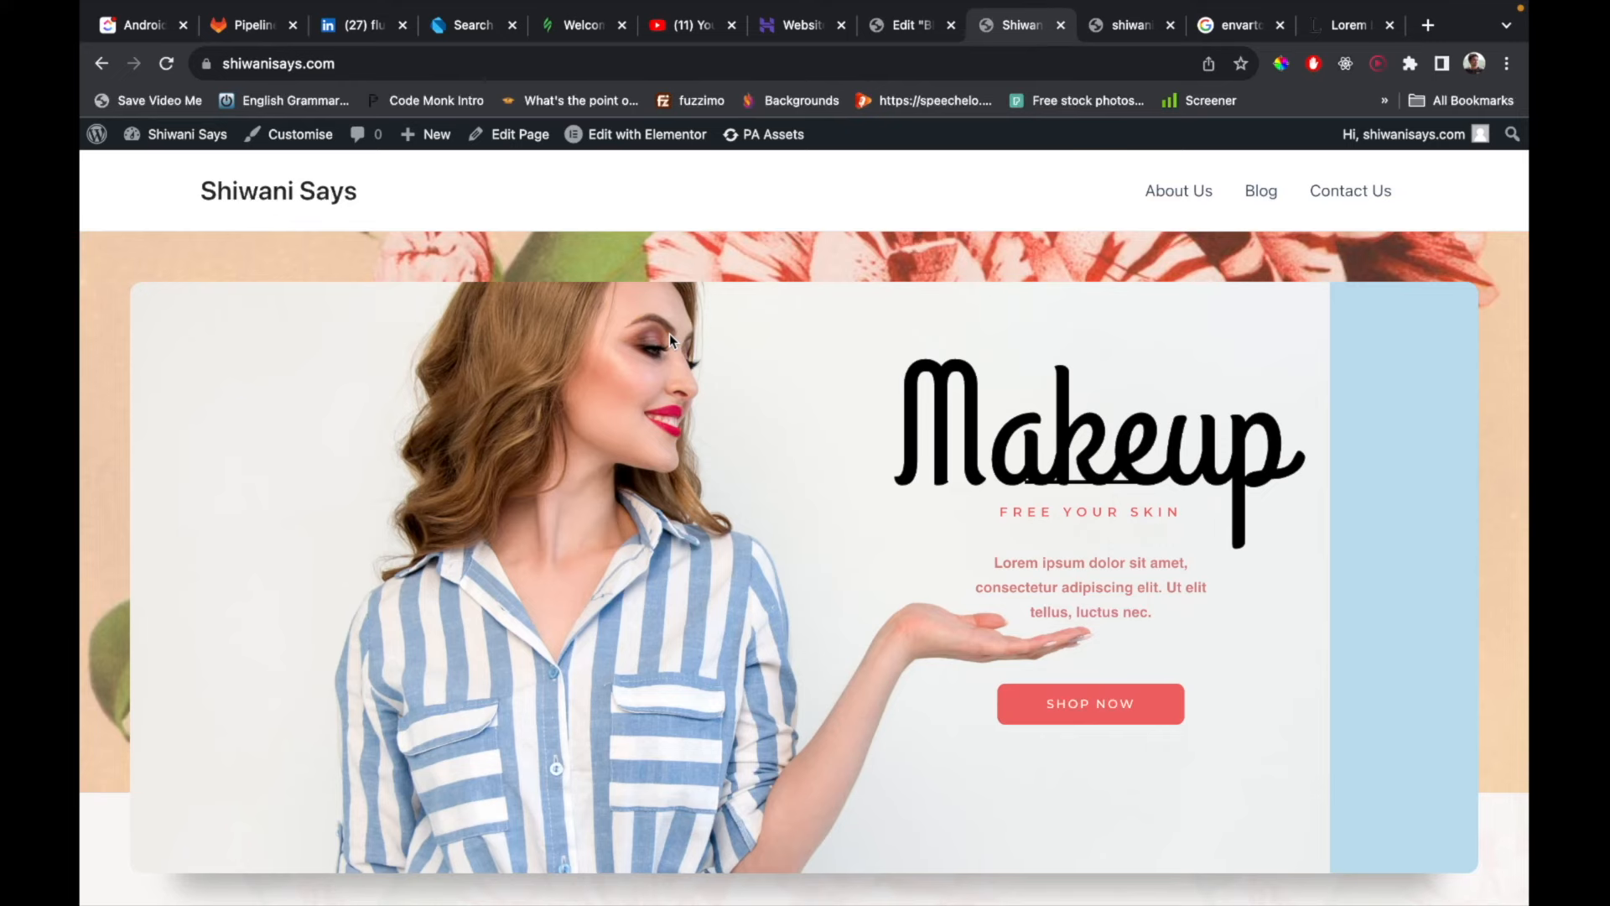
scroll(669, 340, down, 10)
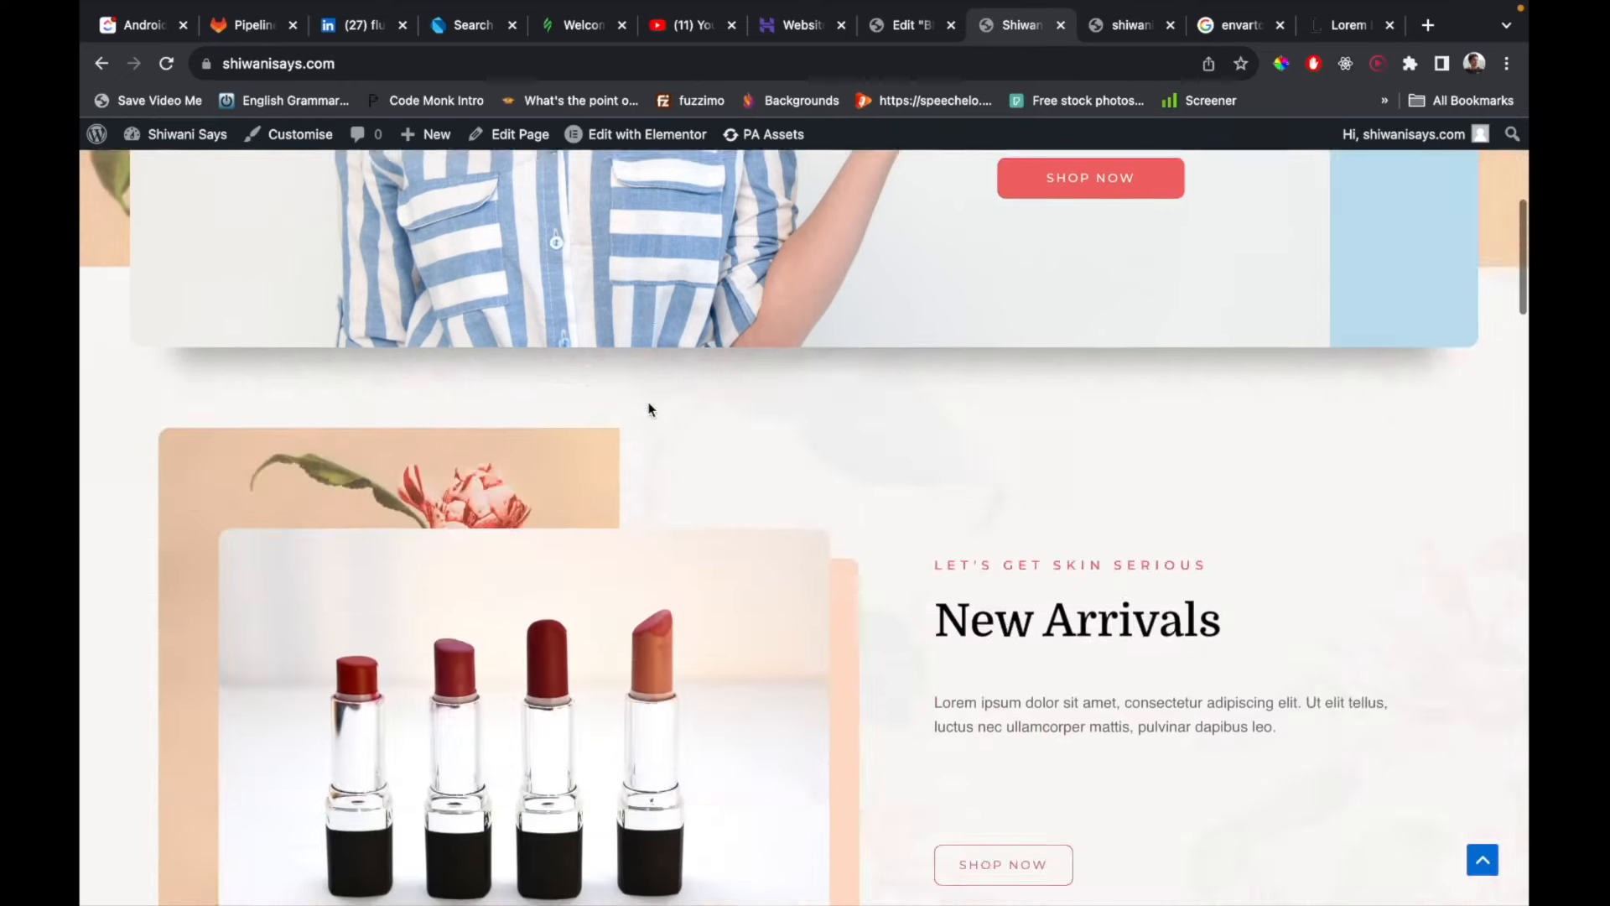
scroll(650, 408, down, 1)
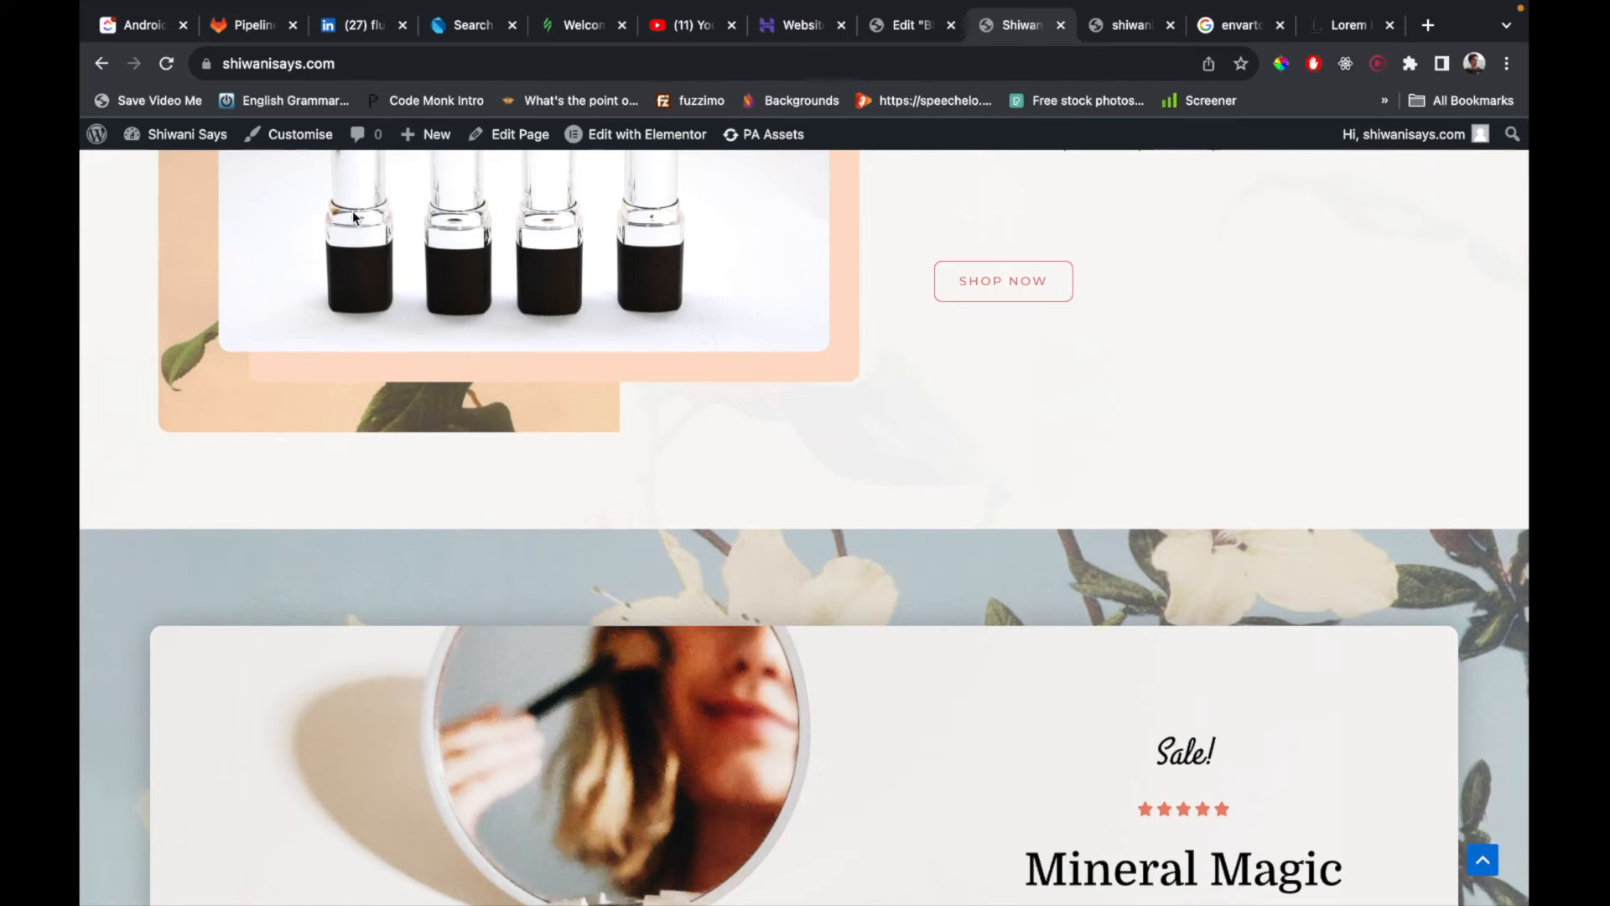
Go to the WordPress admin area and open the list of installed plugins.
click(95, 142)
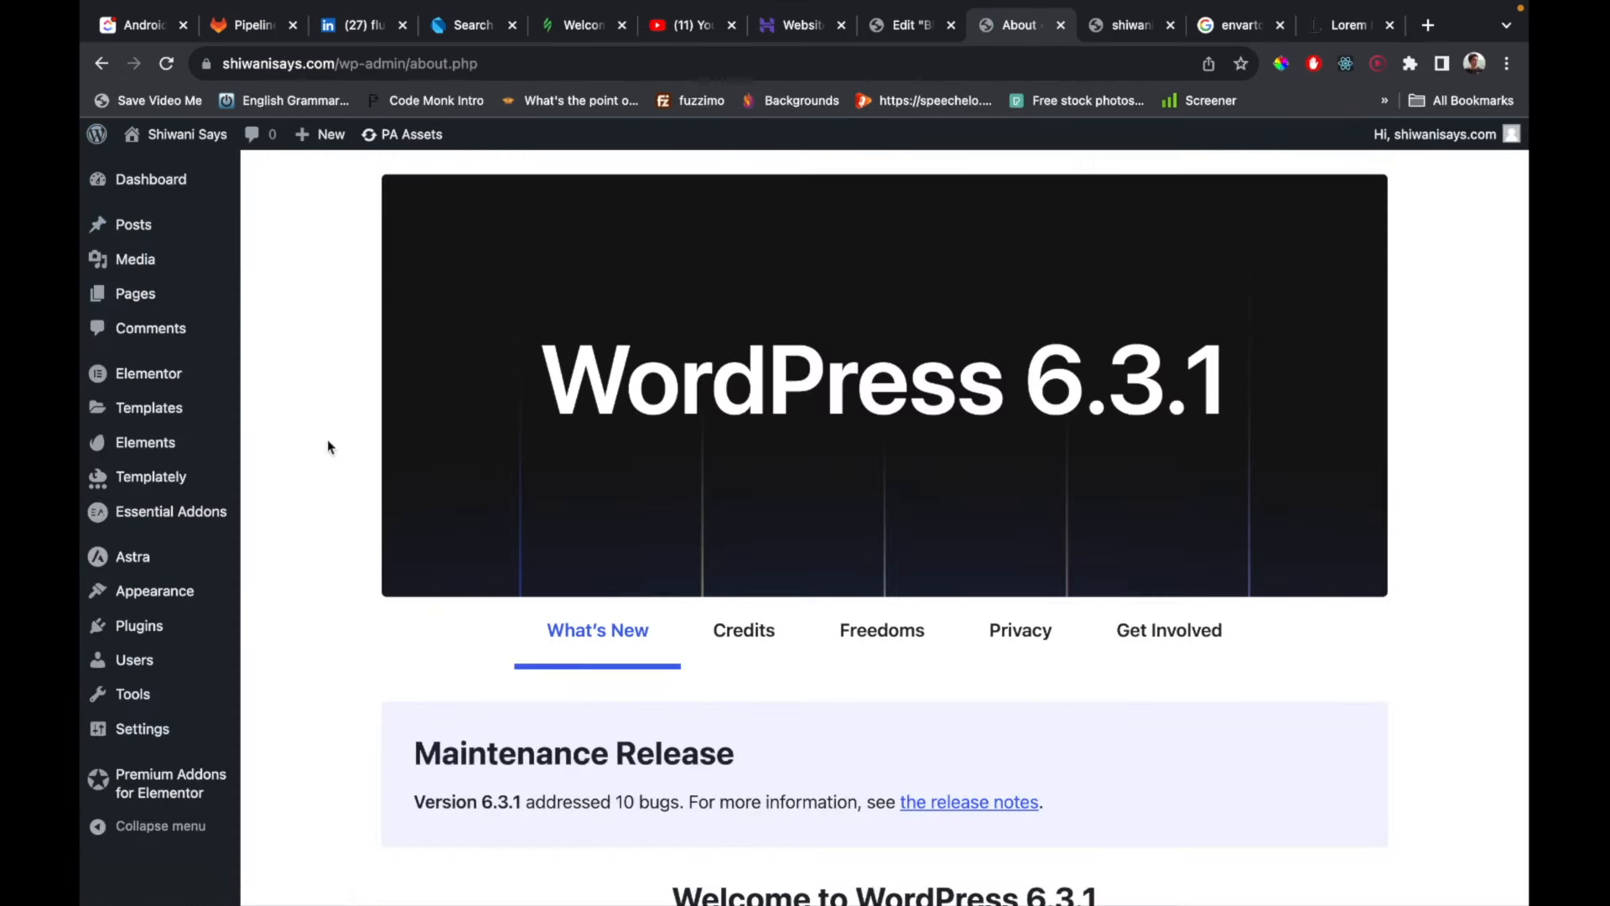
click(159, 643)
scroll(586, 664, down, 5)
scroll(585, 664, down, 3)
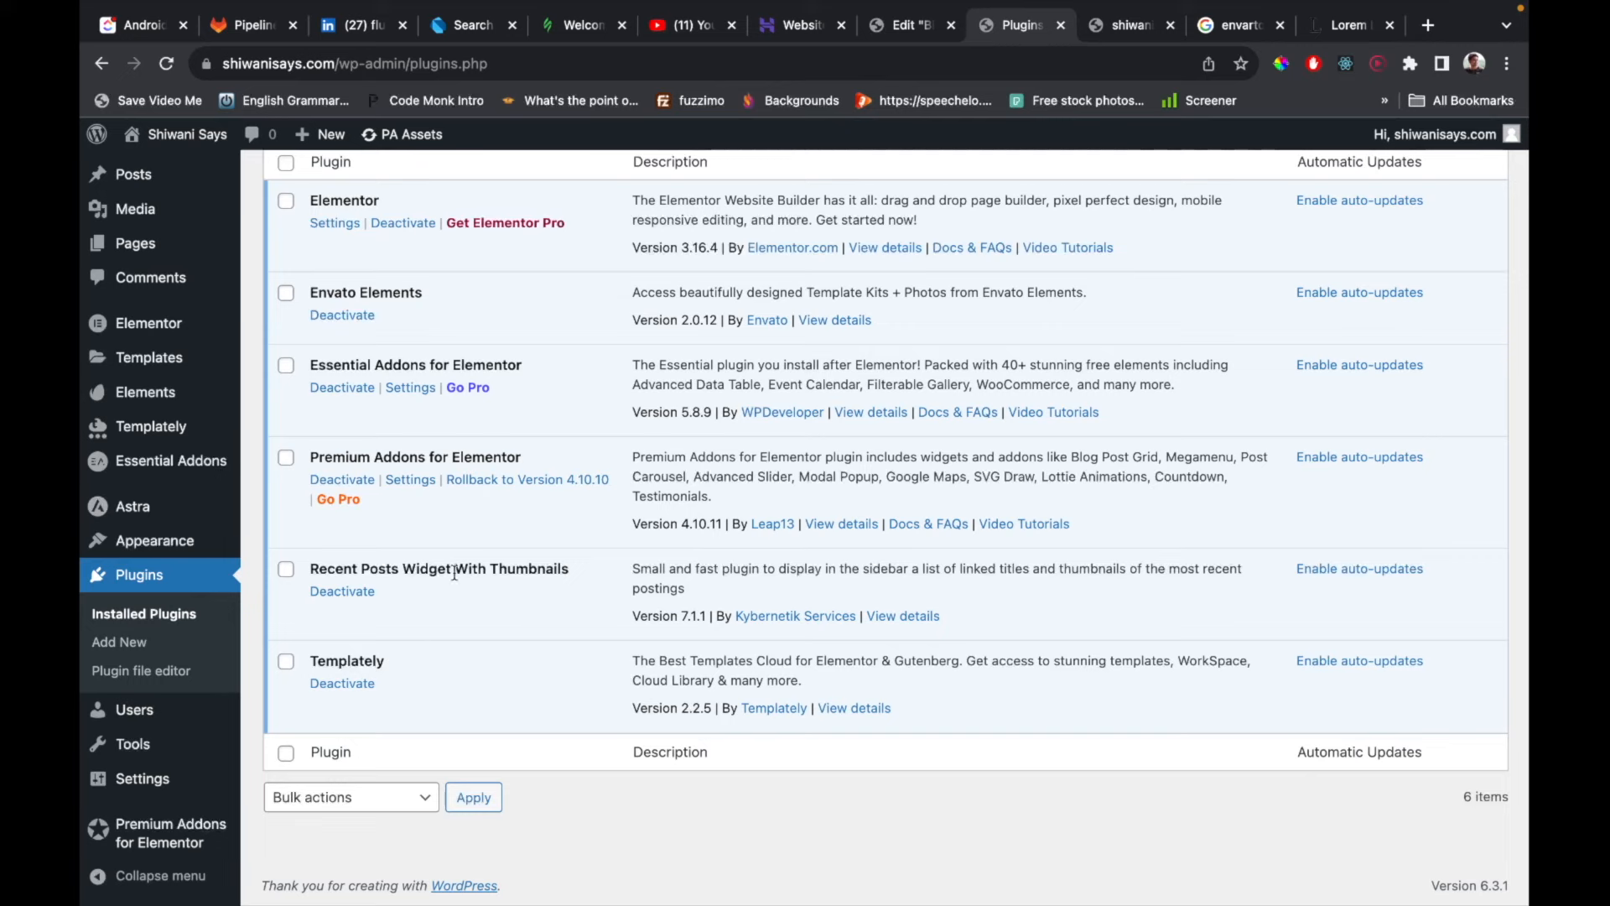
View the details of the Recent Posts Widget With Thumbnails plugin and close them.
click(912, 620)
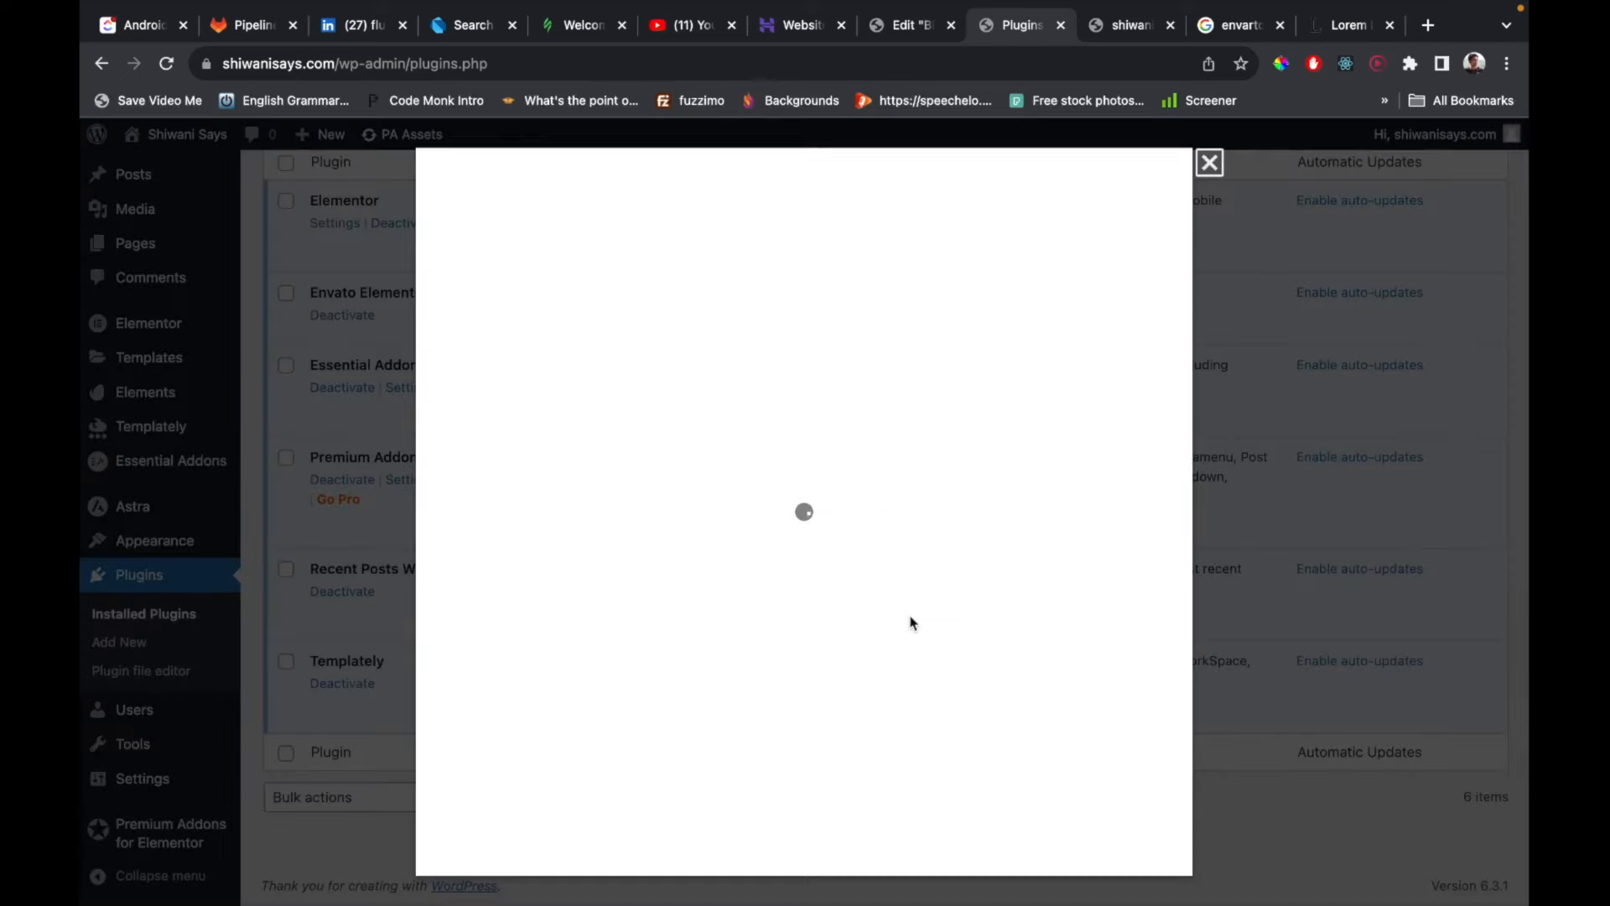
scroll(948, 476, down, 15)
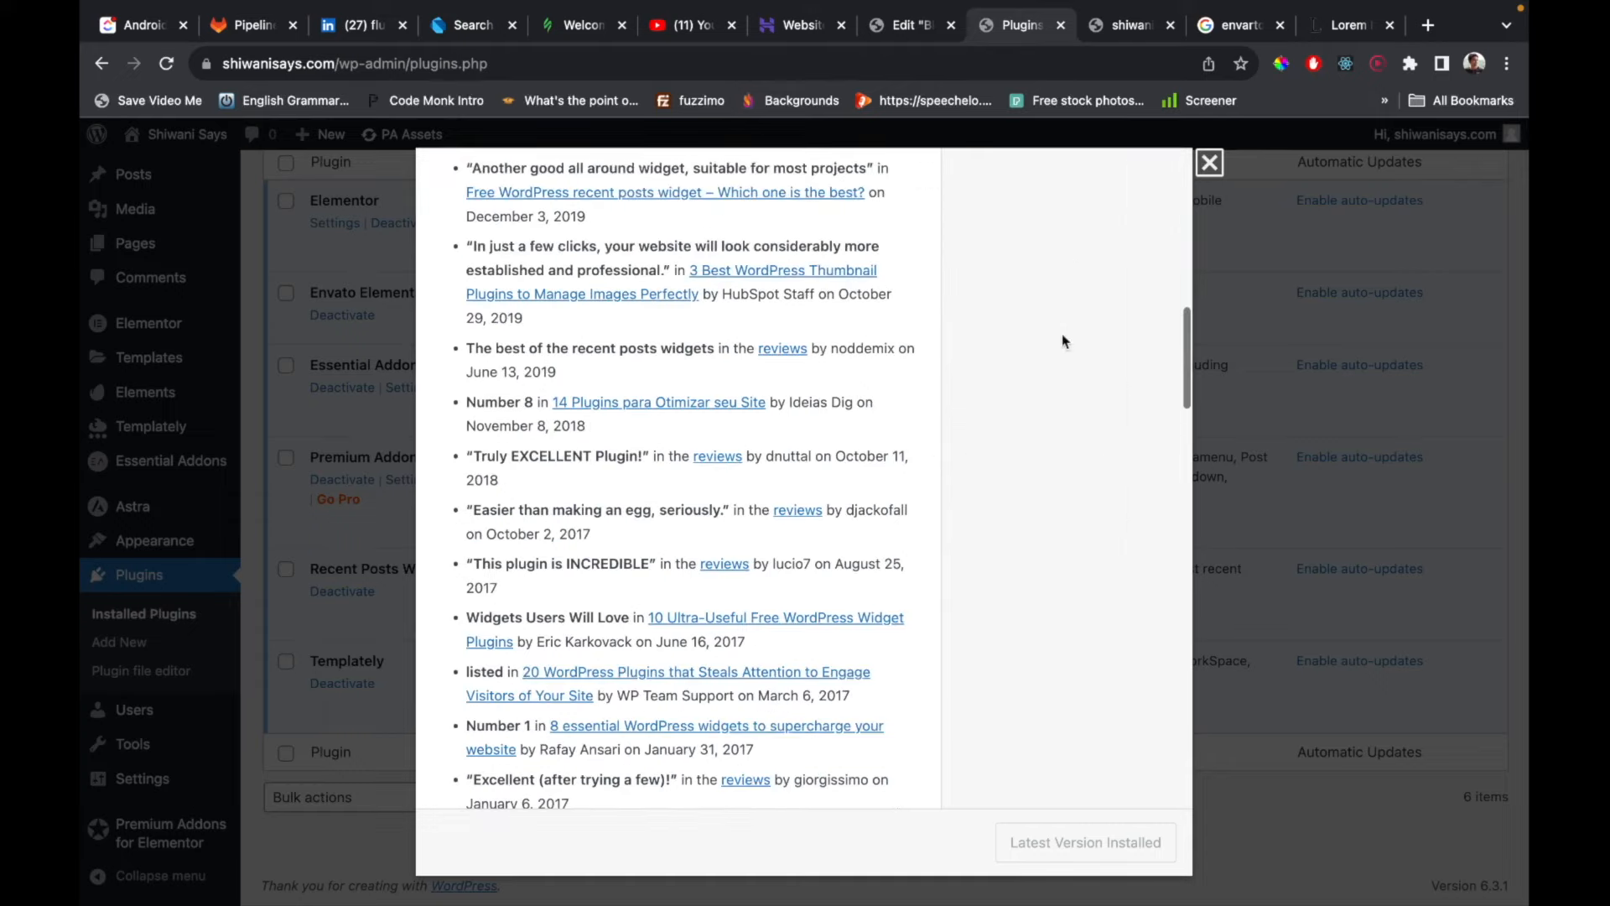
click(1208, 163)
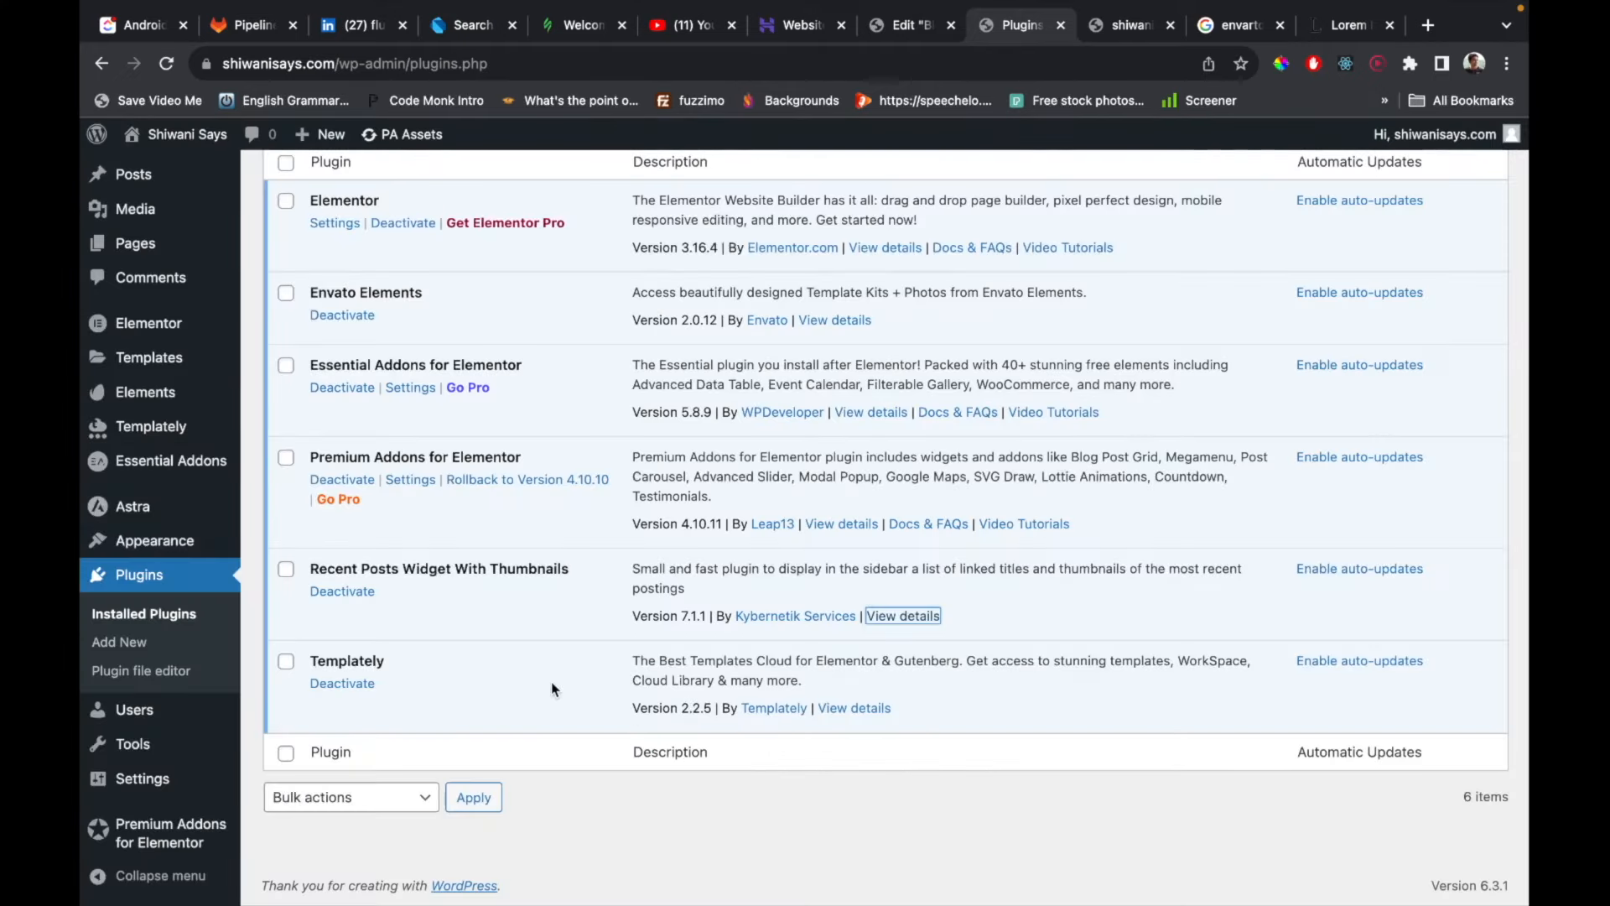
Deactivate the Templately and Recent Posts Widget With Thumbnails plugins together with a bulk action.
click(286, 661)
click(286, 569)
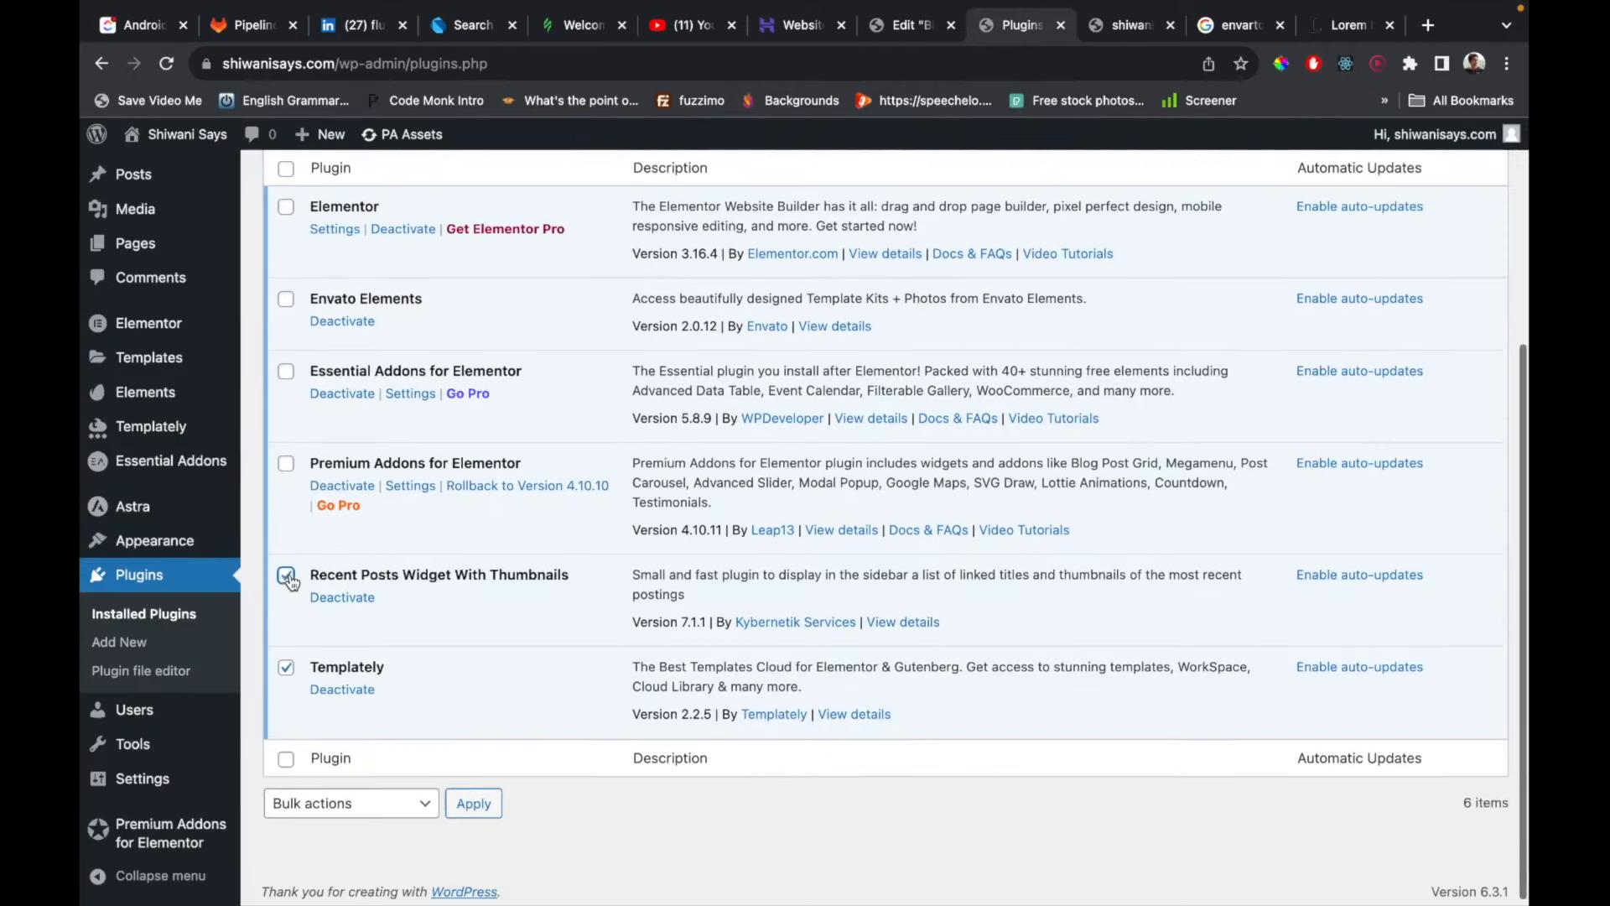
scroll(289, 570, up, 1)
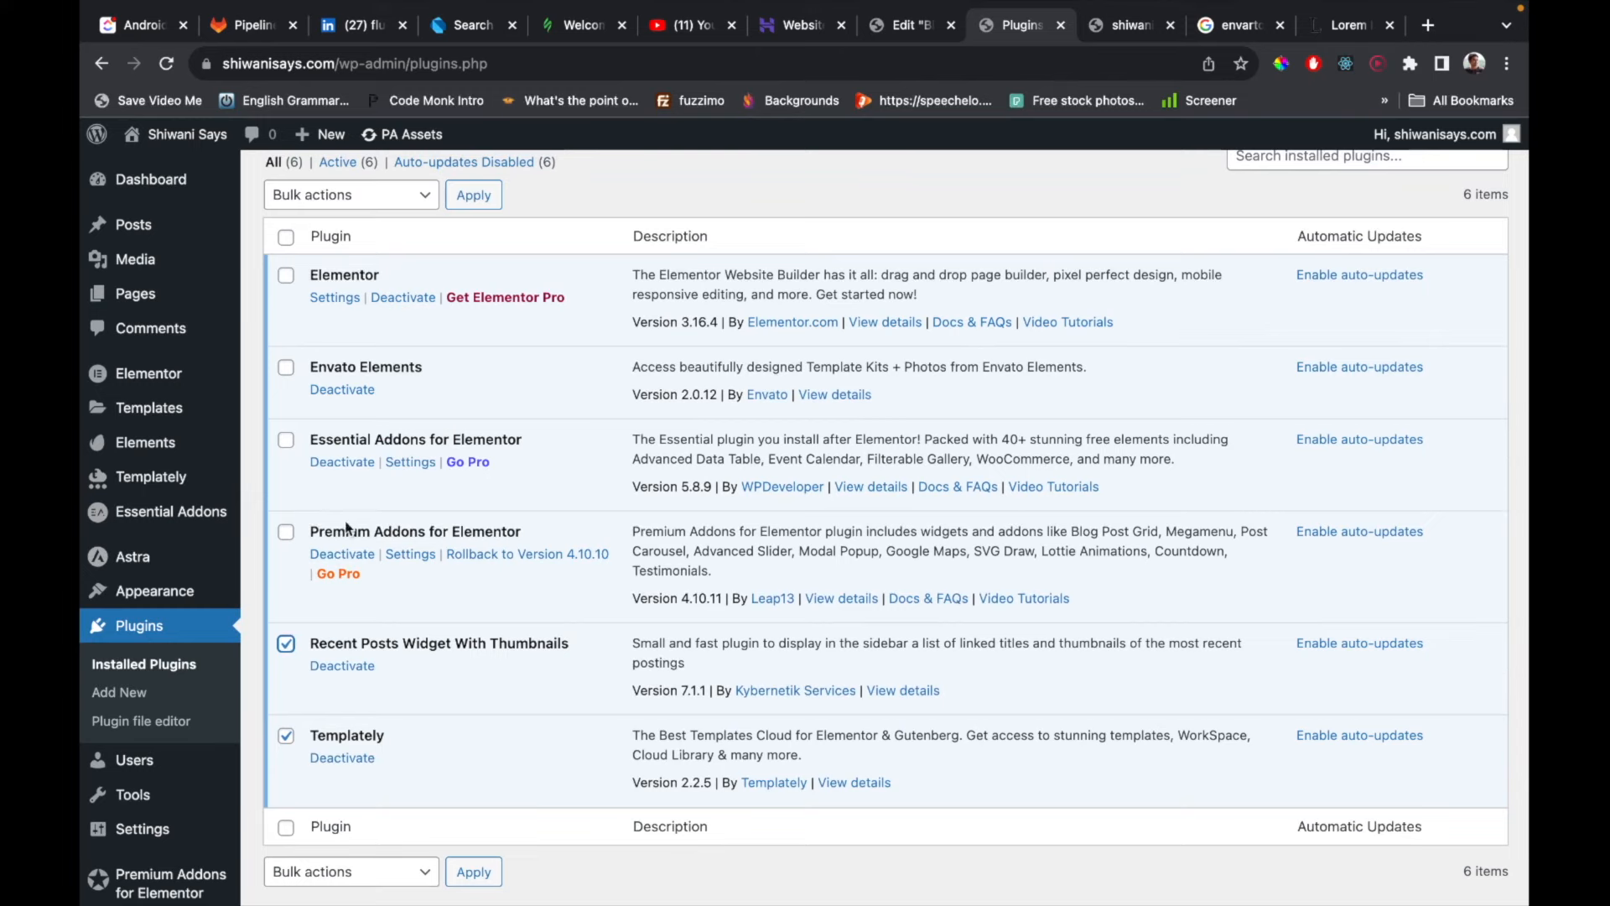
scroll(319, 545, up, 3)
click(354, 445)
click(334, 493)
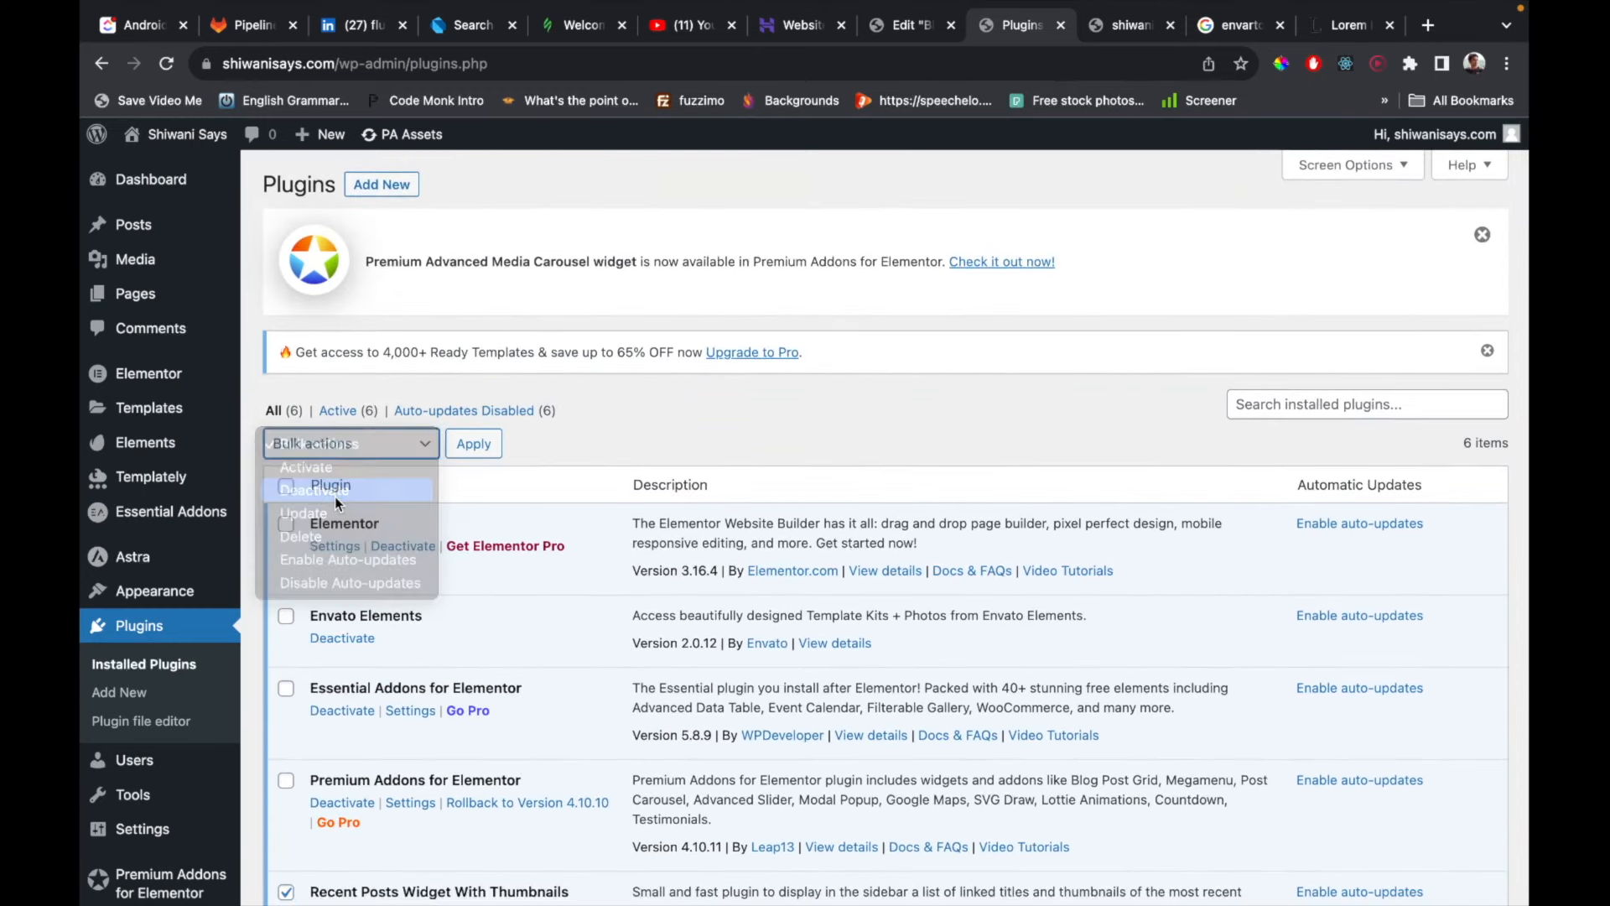
click(474, 443)
Bulk-delete the deactivated Recent Posts Widget With Thumbnails and Templately plugins along with their data.
click(406, 443)
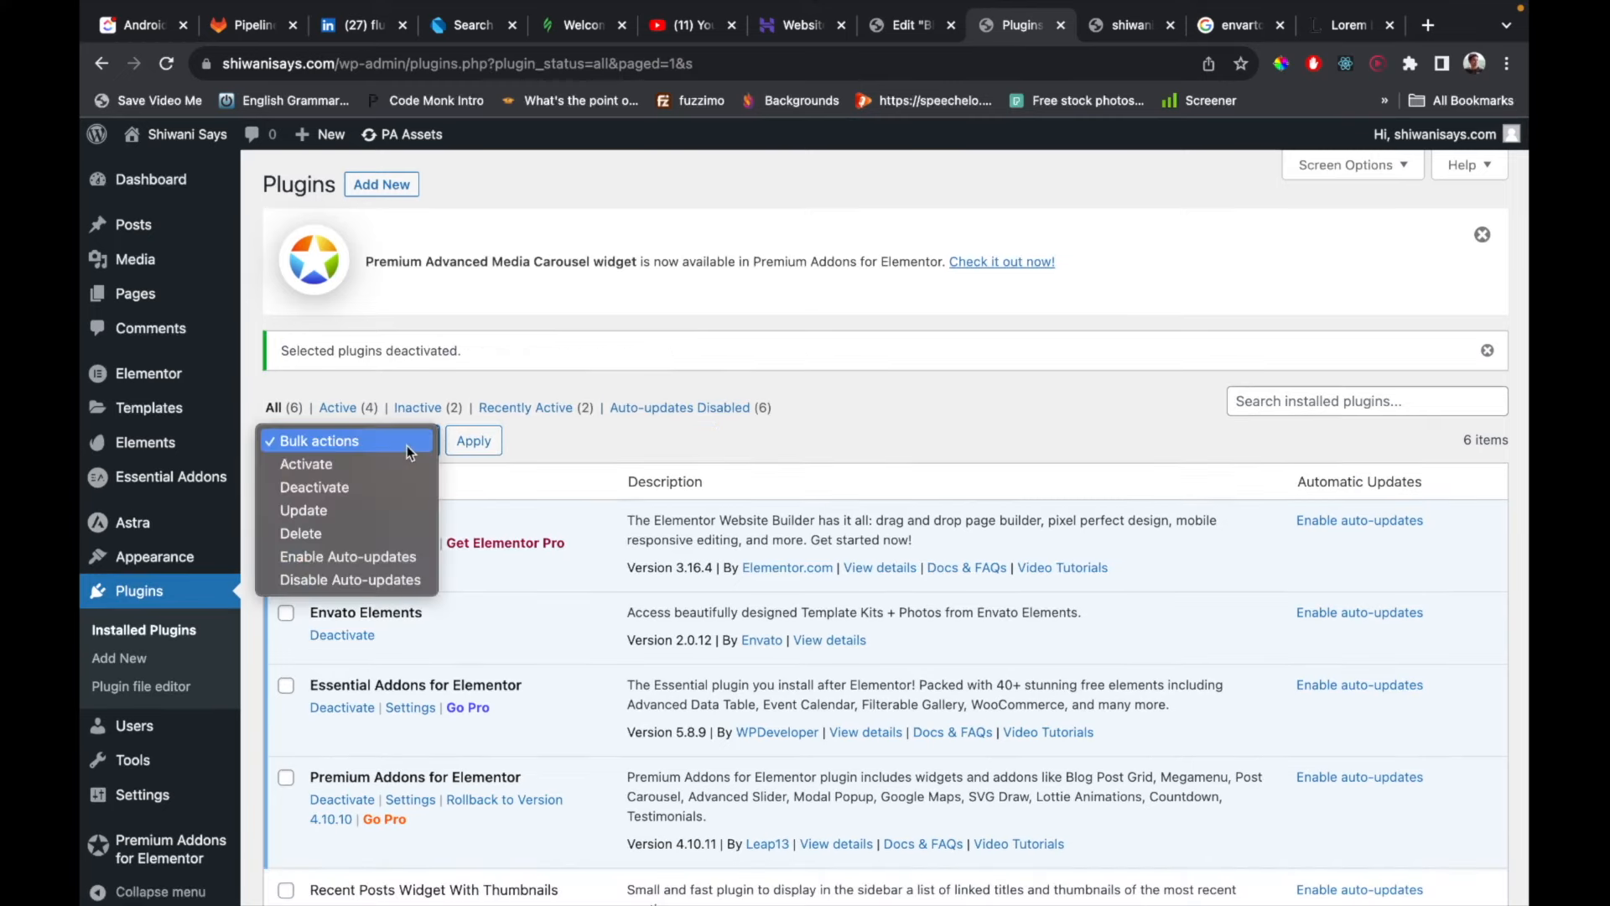
click(337, 833)
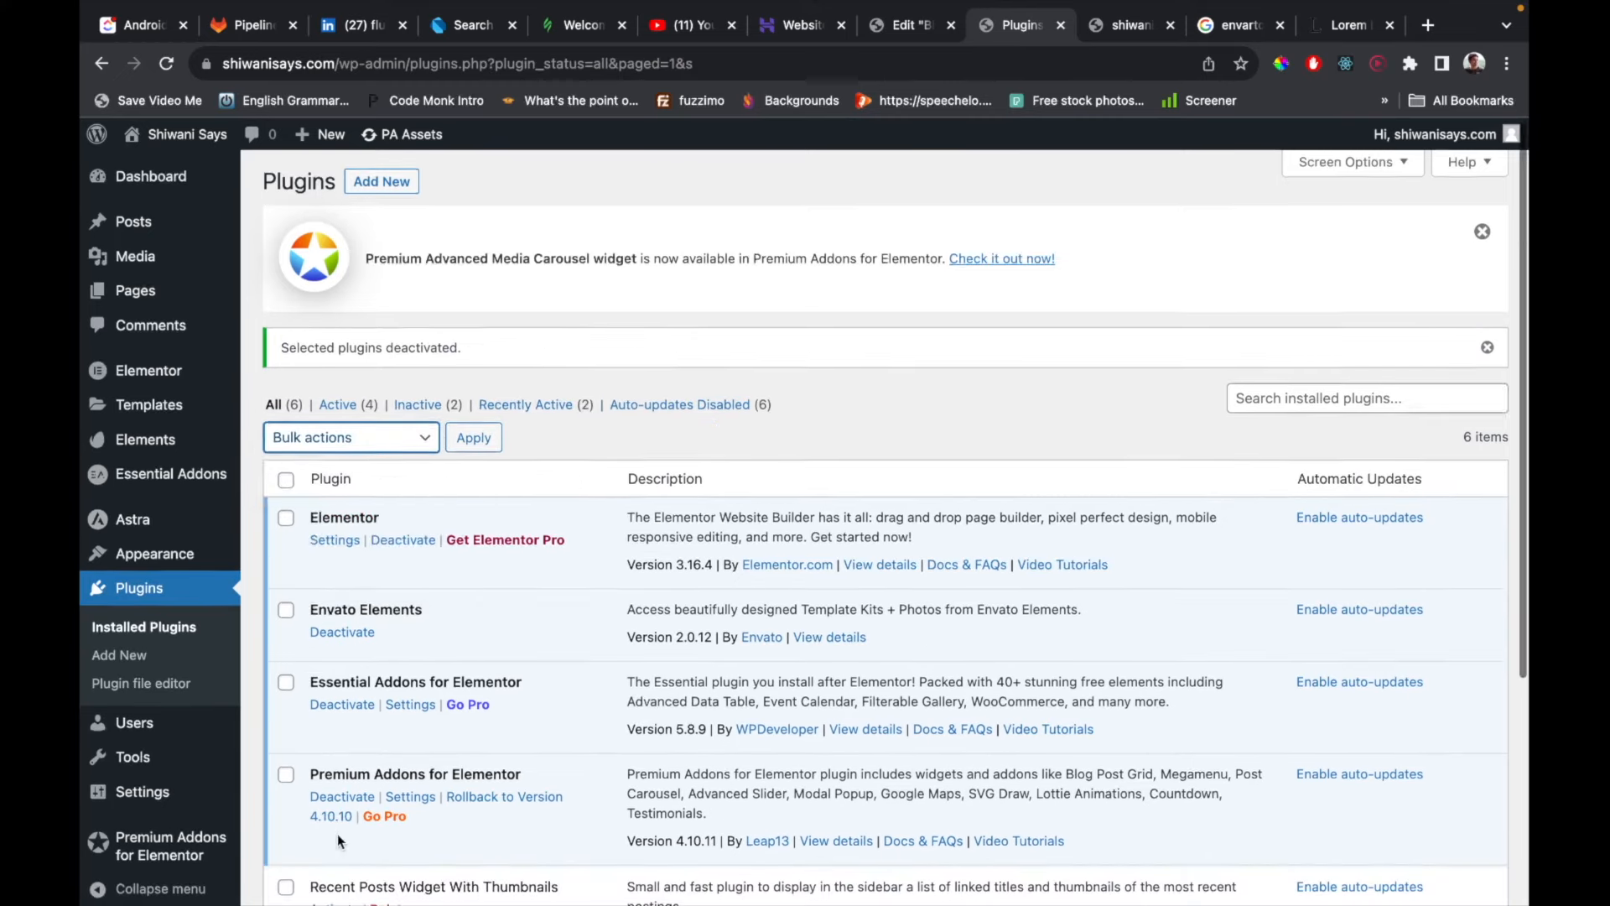
scroll(338, 833, down, 2)
click(286, 724)
click(286, 816)
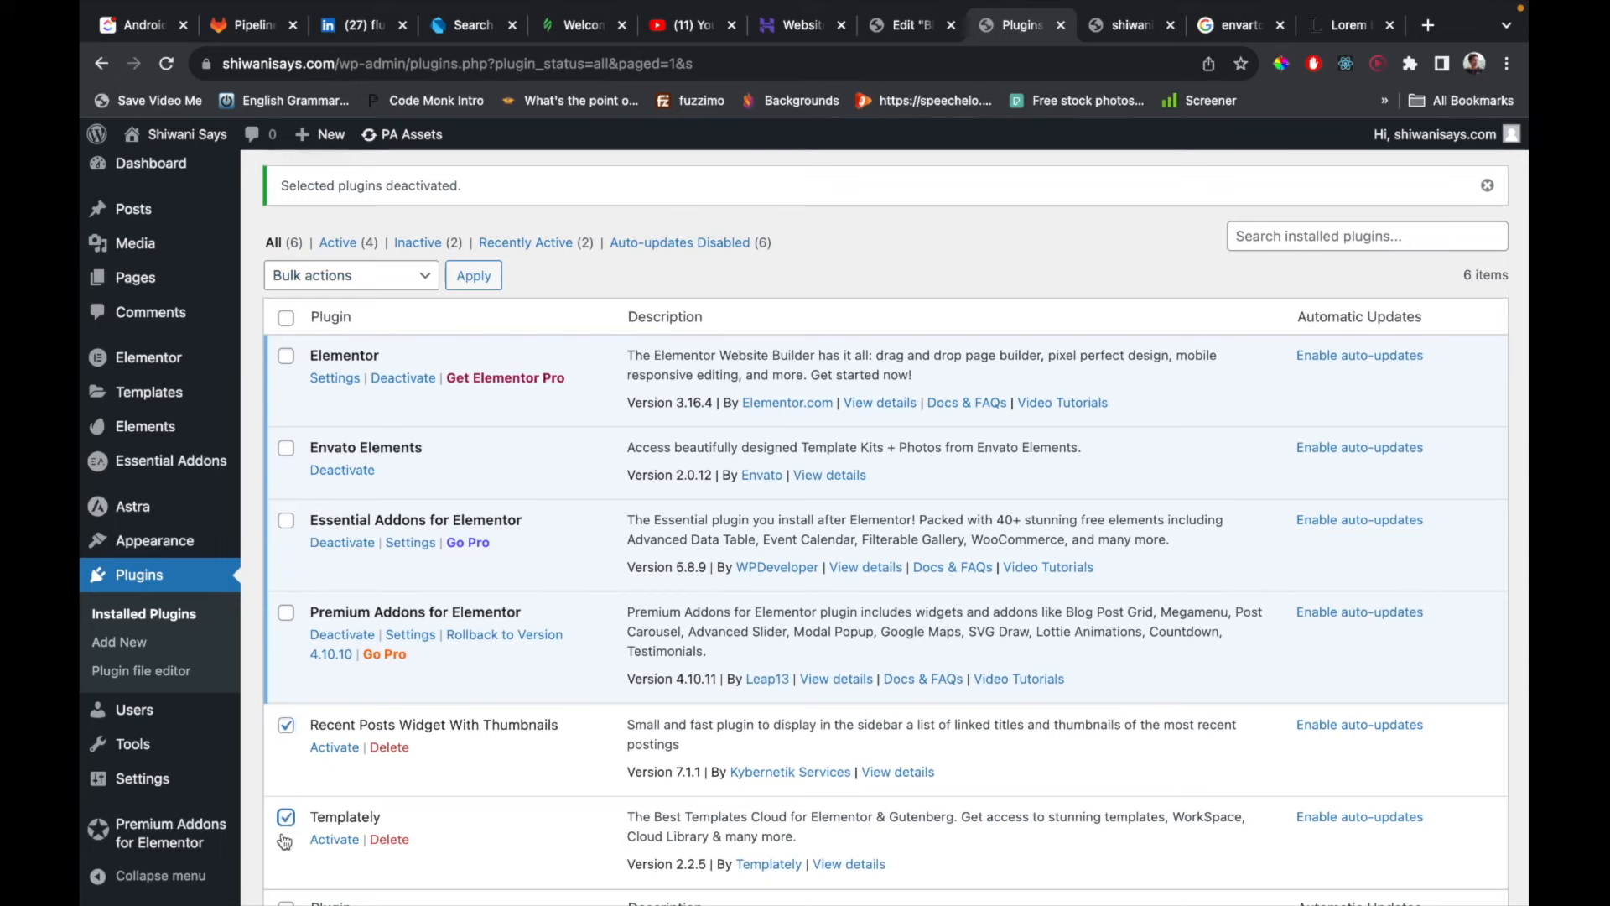
click(407, 275)
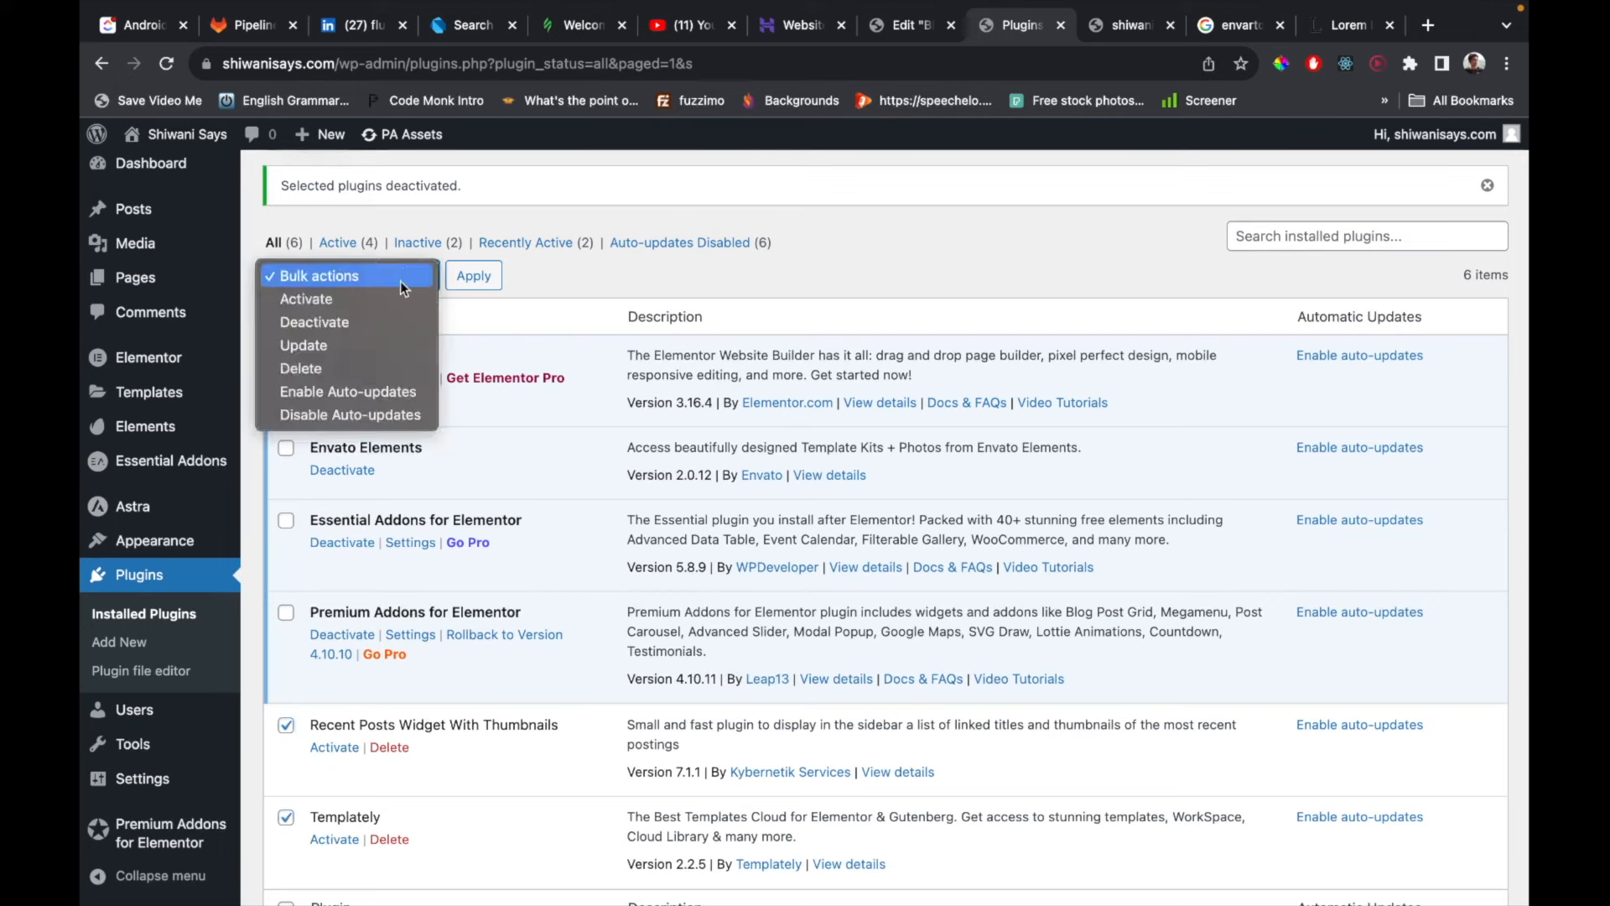
click(365, 365)
click(461, 278)
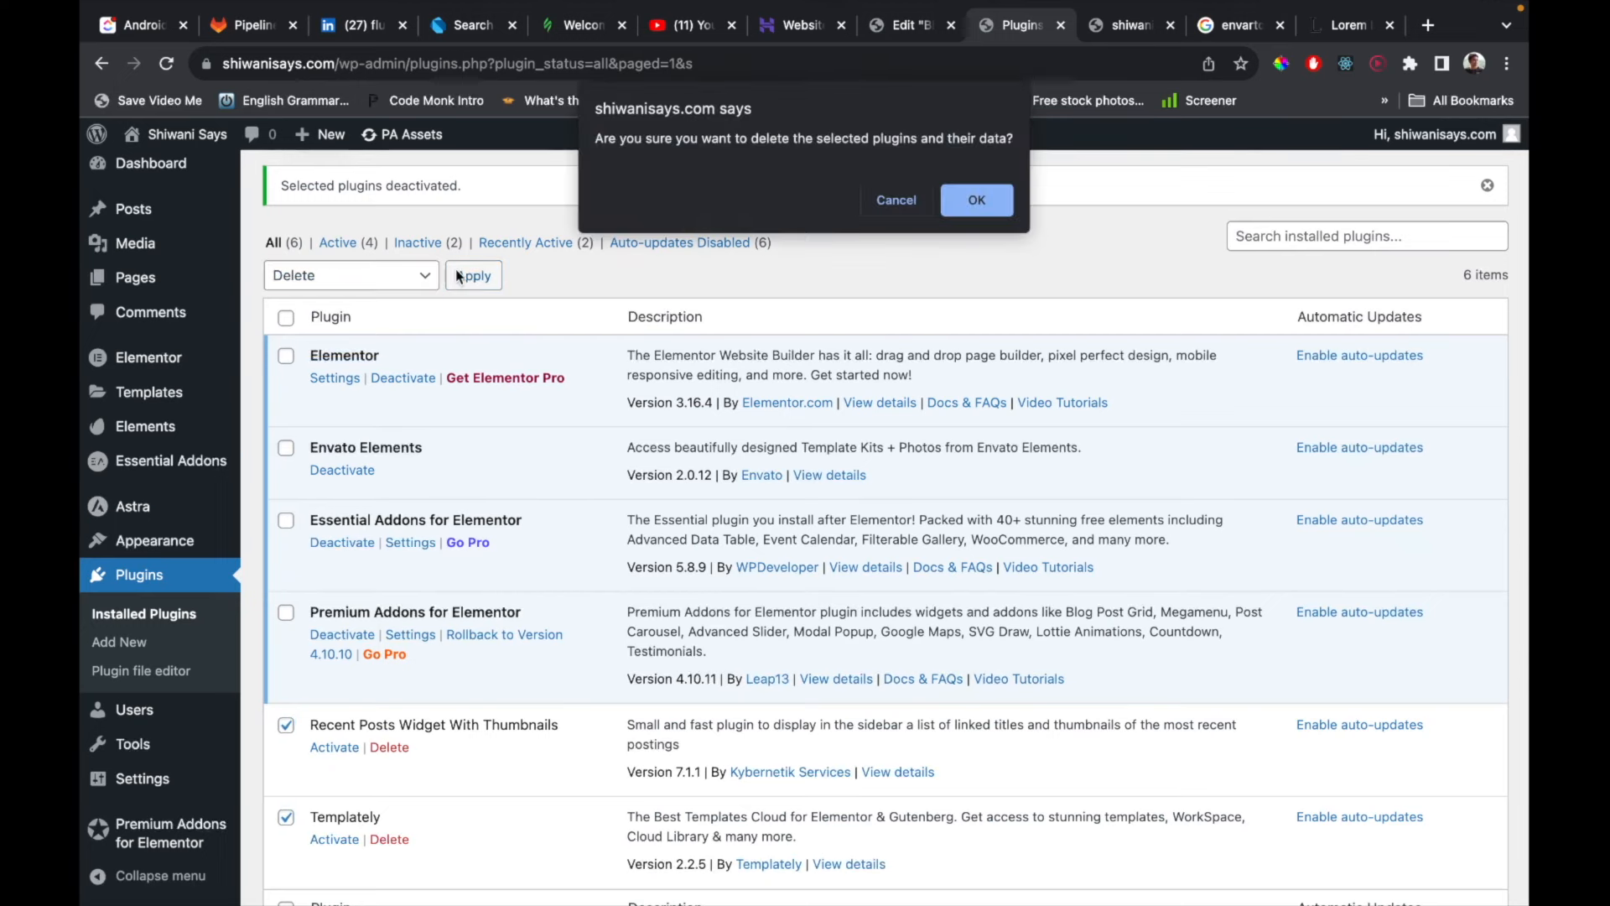
click(945, 205)
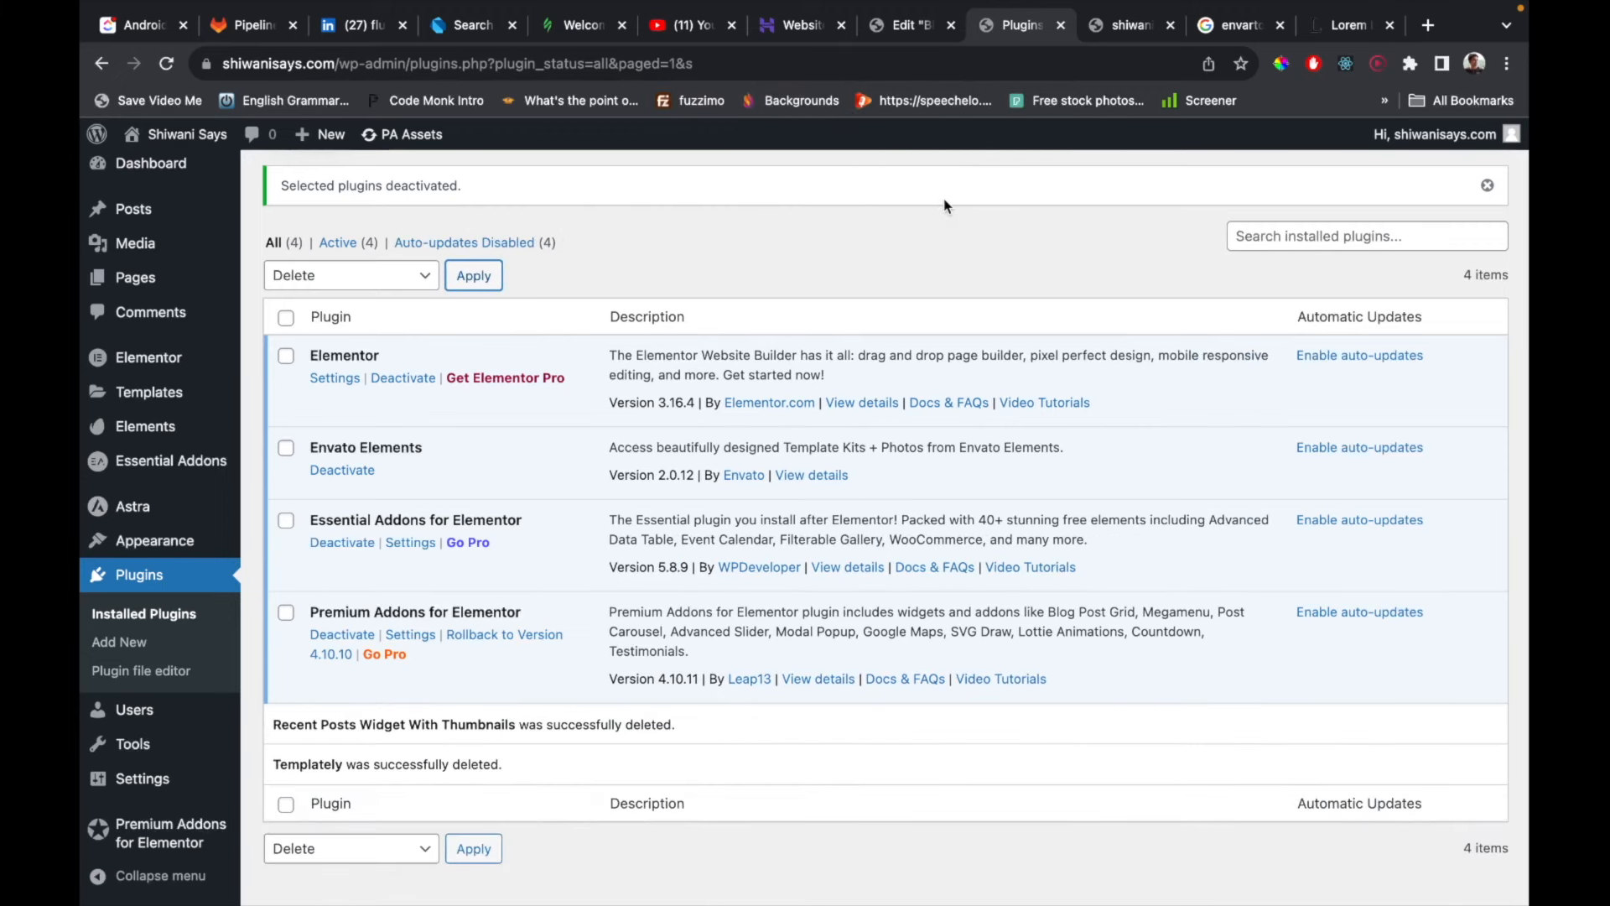